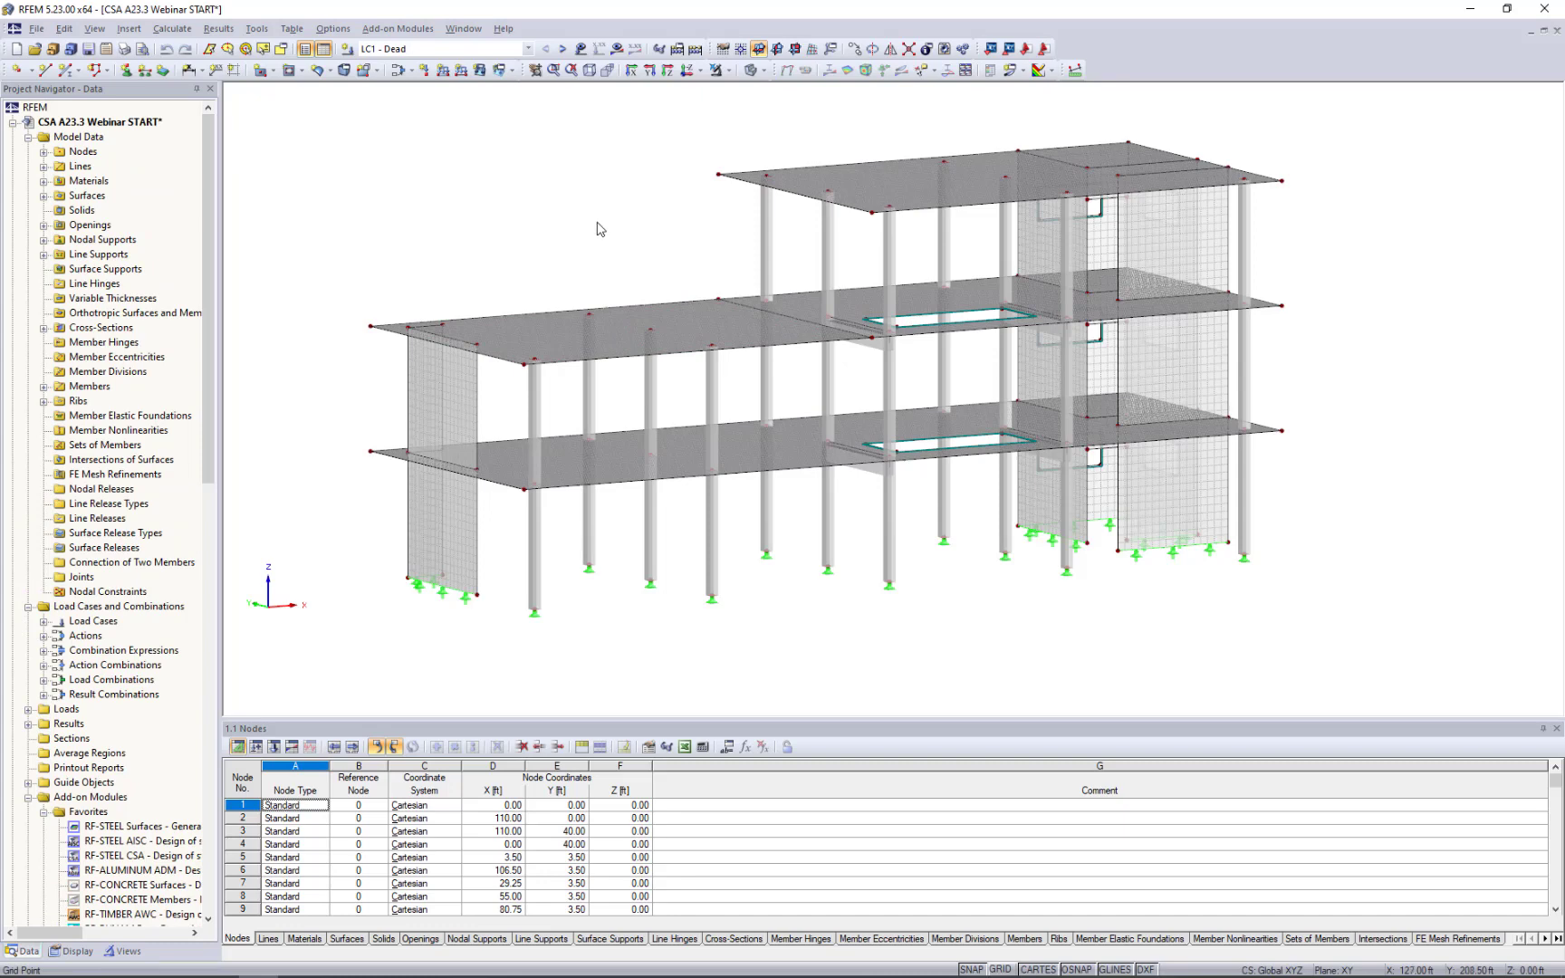
# Review the model's general data, including the local z-axis orientation and the available load combination standards, leaving the settings unchanged.
pyautogui.moveTo(598, 220); pyautogui.dragTo(637, 265, button='middle')
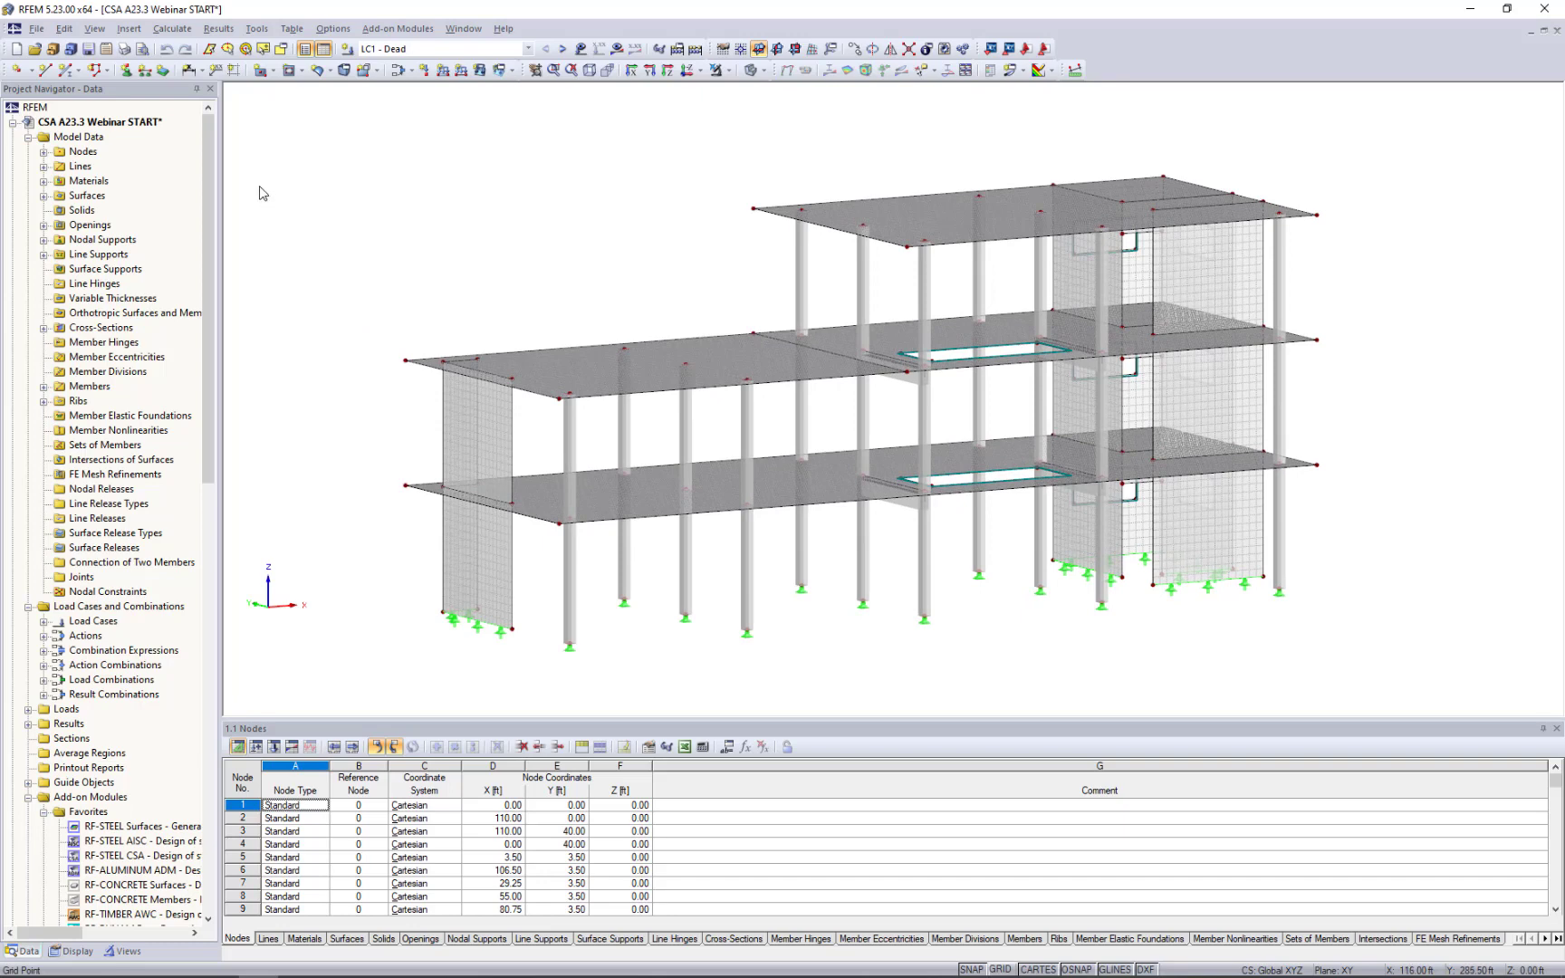
pyautogui.click(138, 123)
pyautogui.rightClick(139, 128)
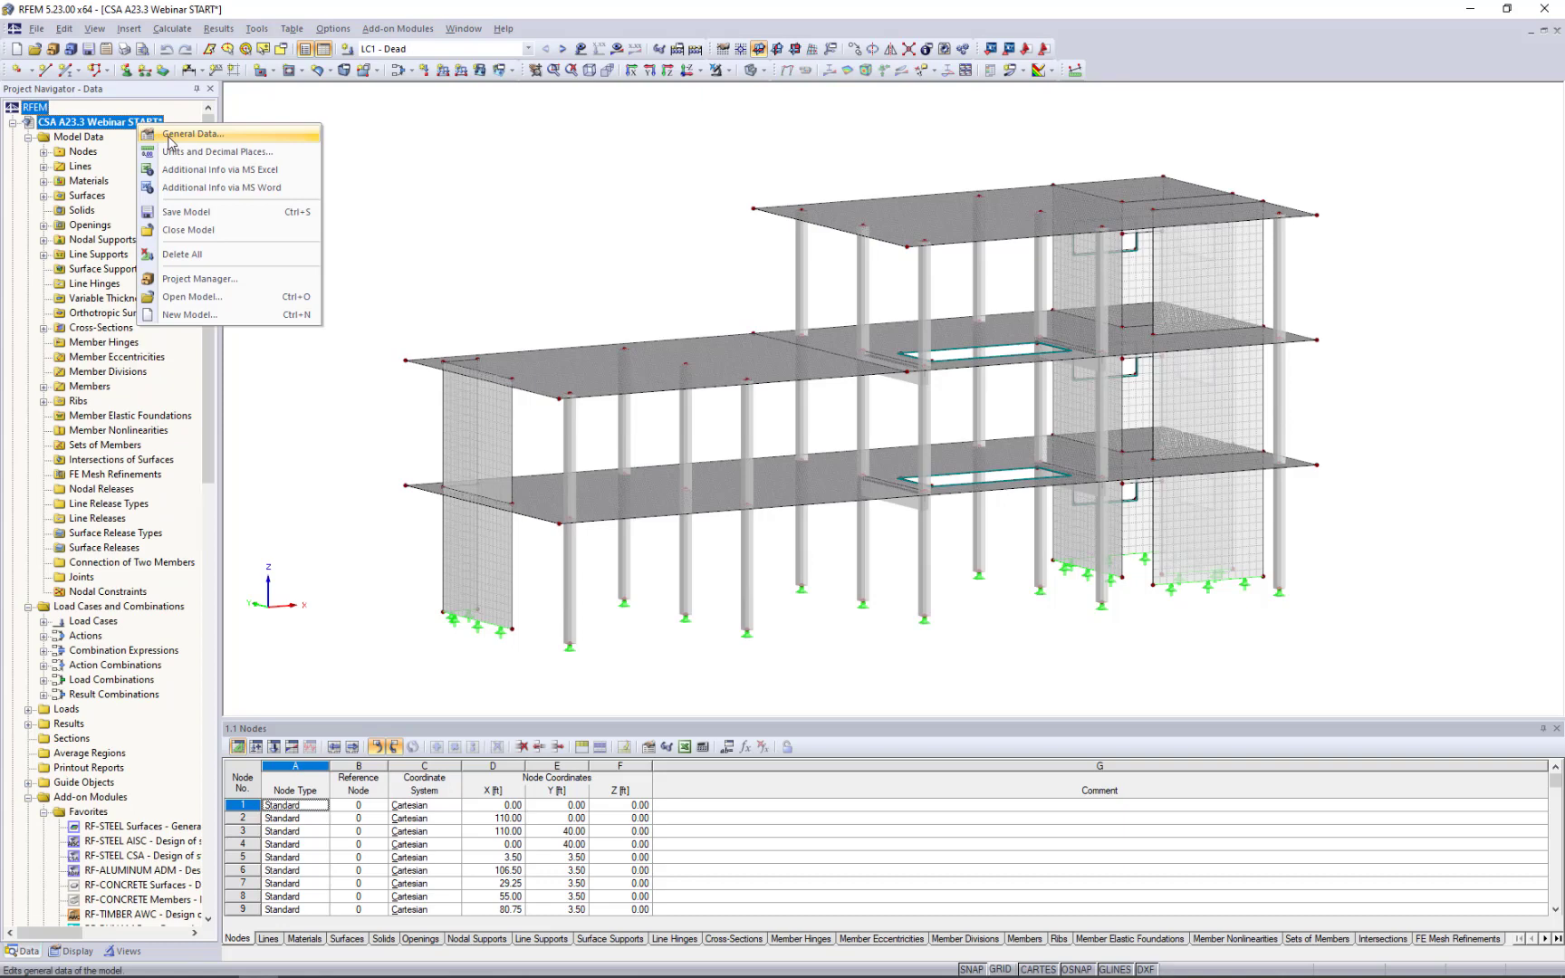
pyautogui.click(167, 136)
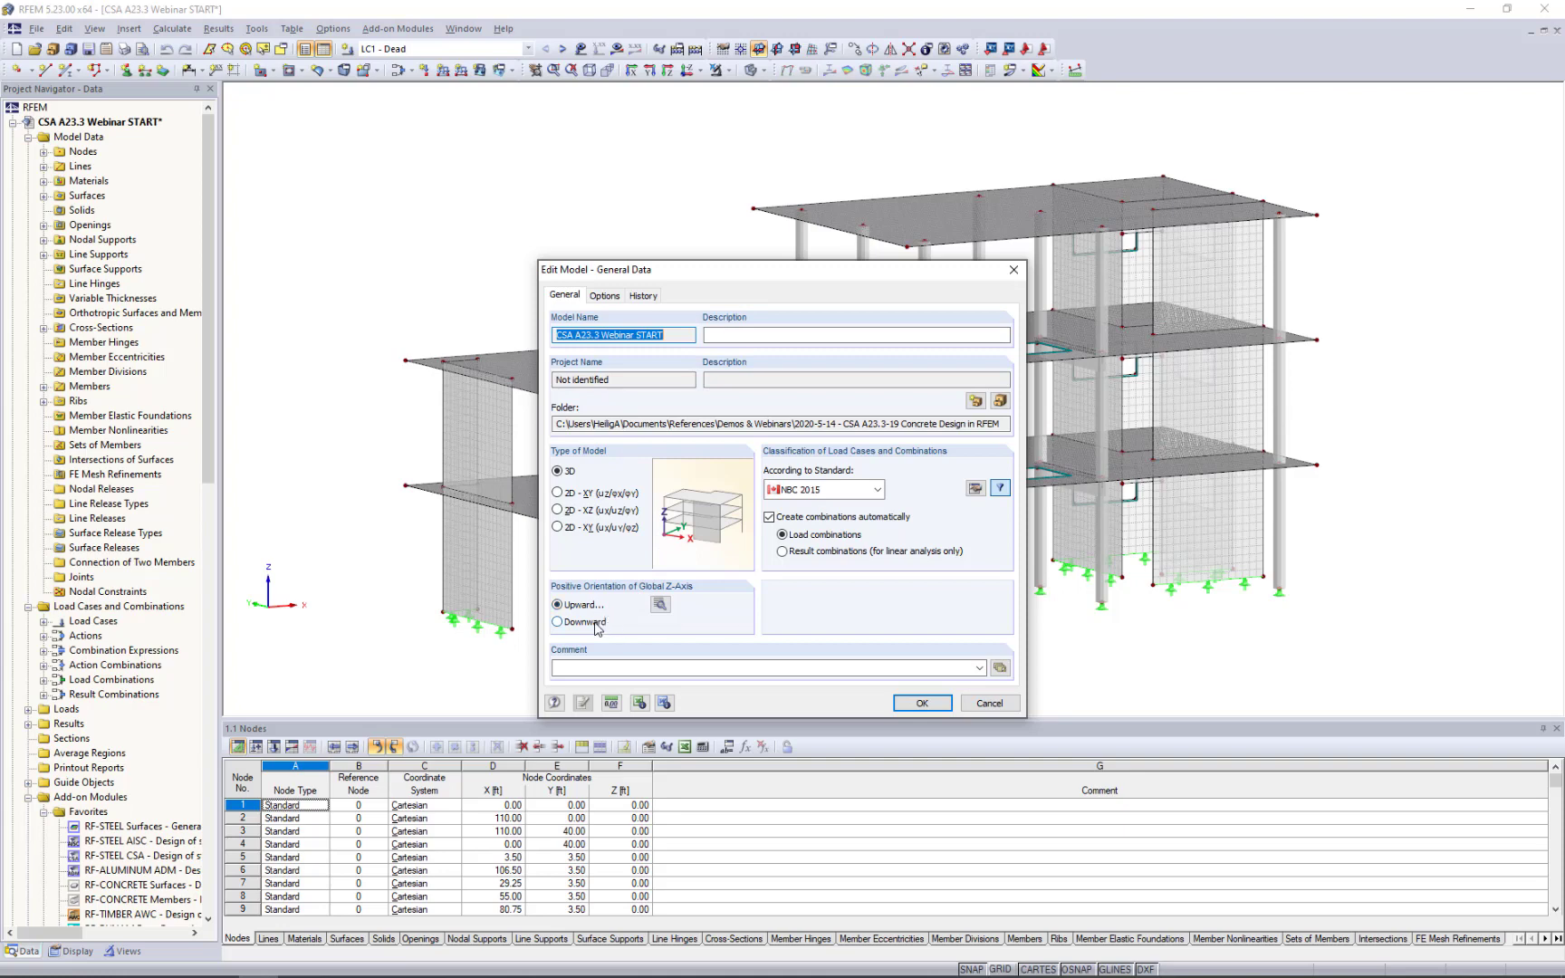
pyautogui.click(661, 605)
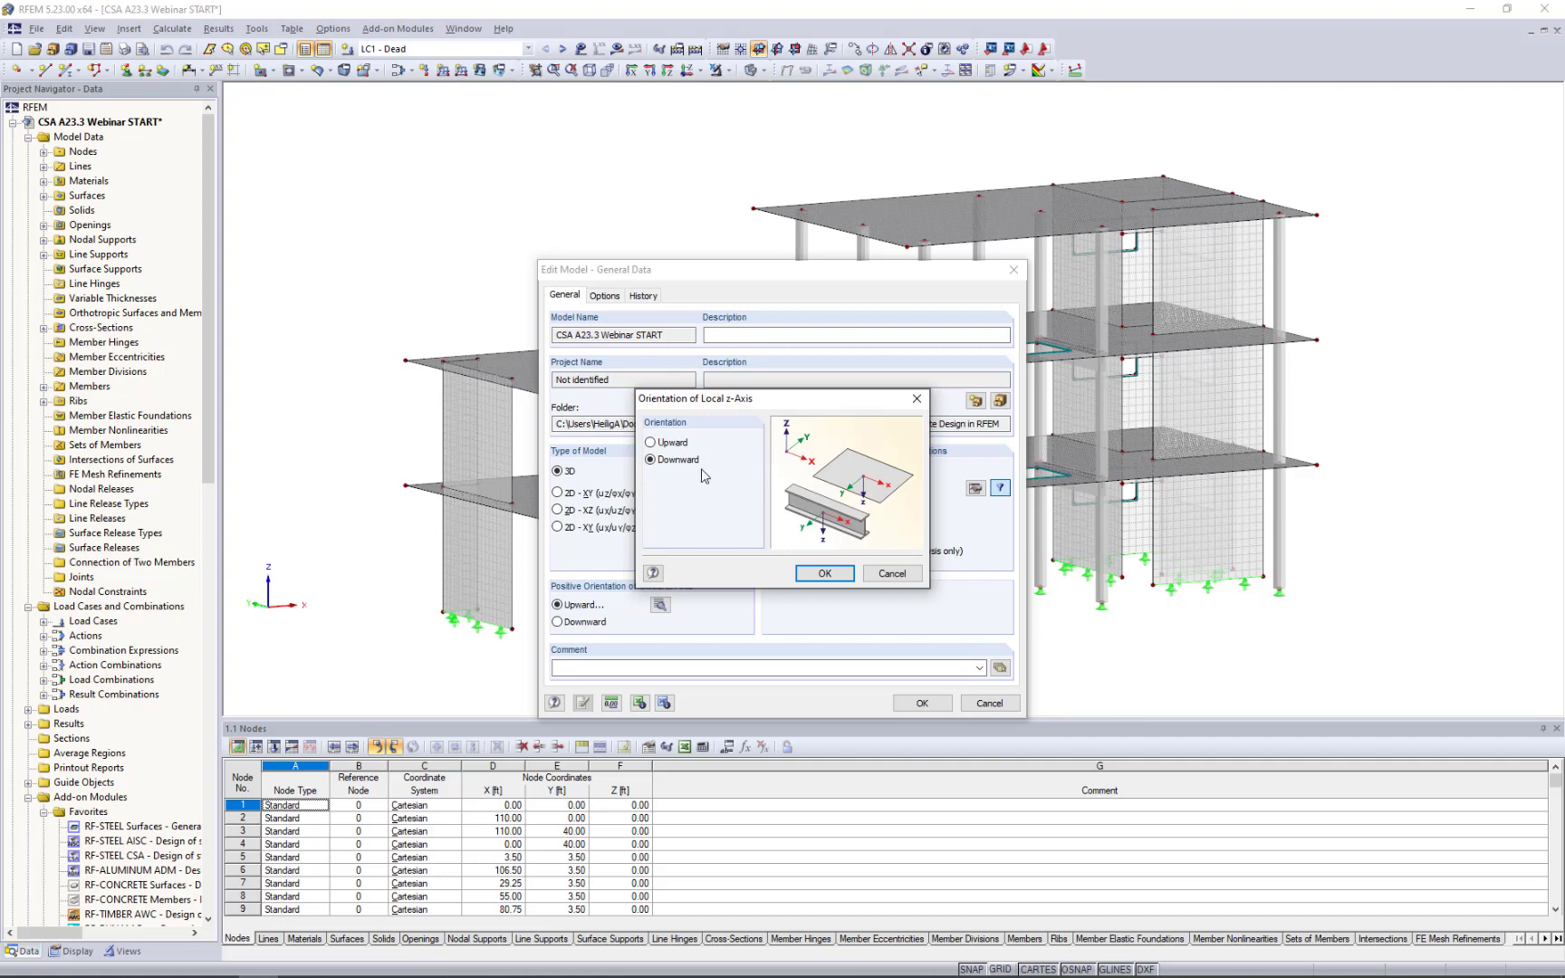
pyautogui.click(892, 574)
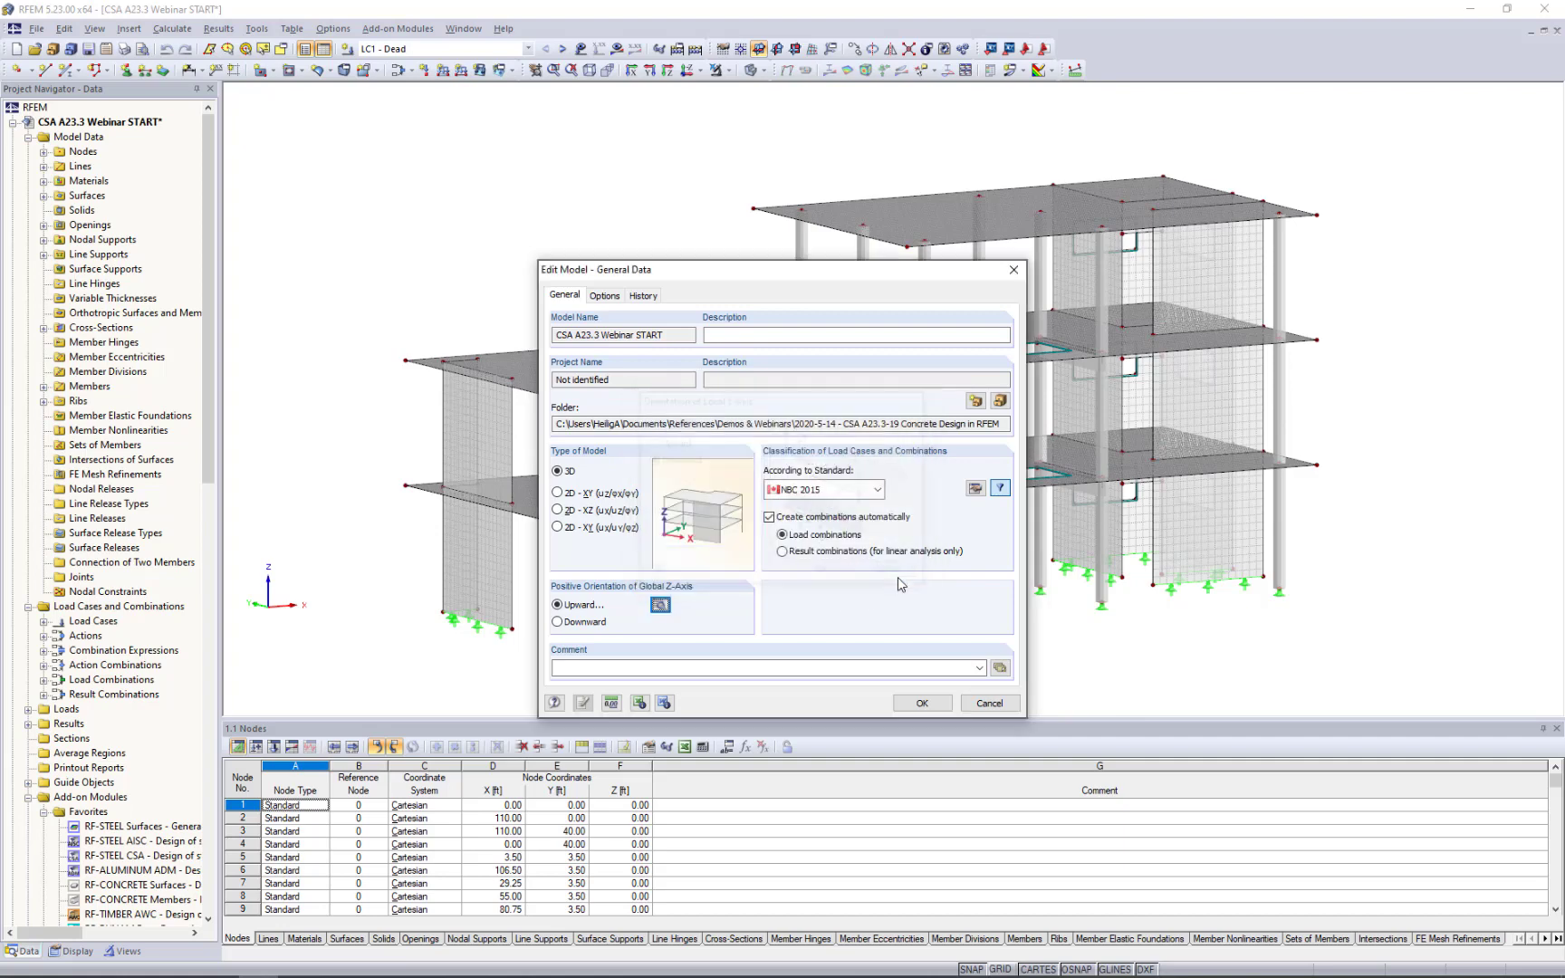
pyautogui.click(813, 490)
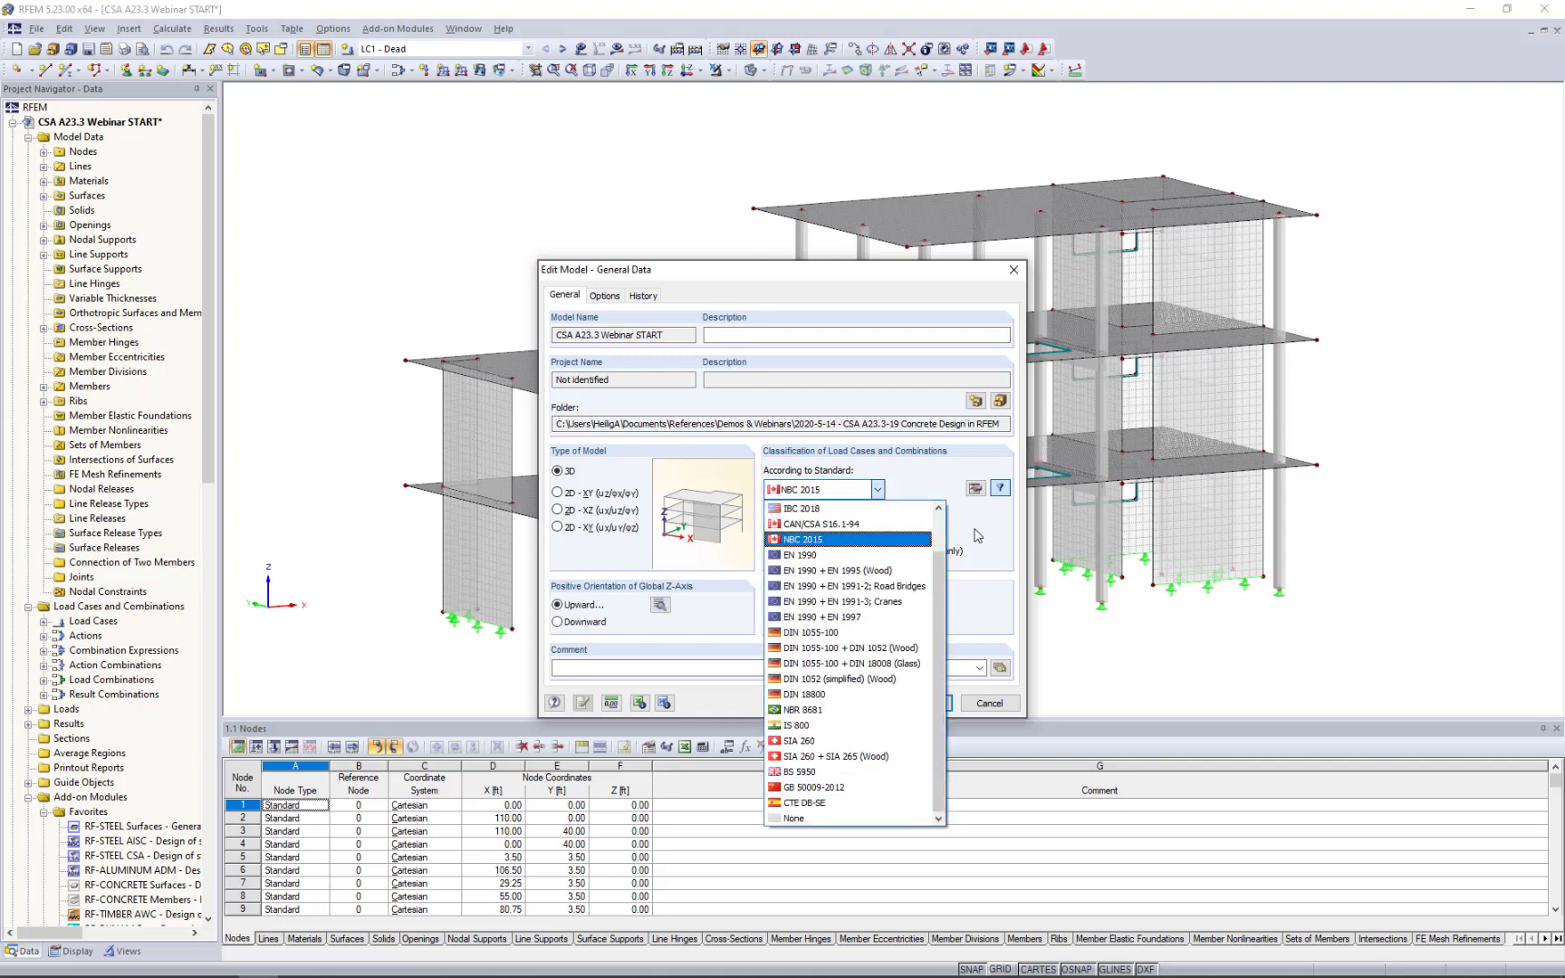
pyautogui.click(985, 535)
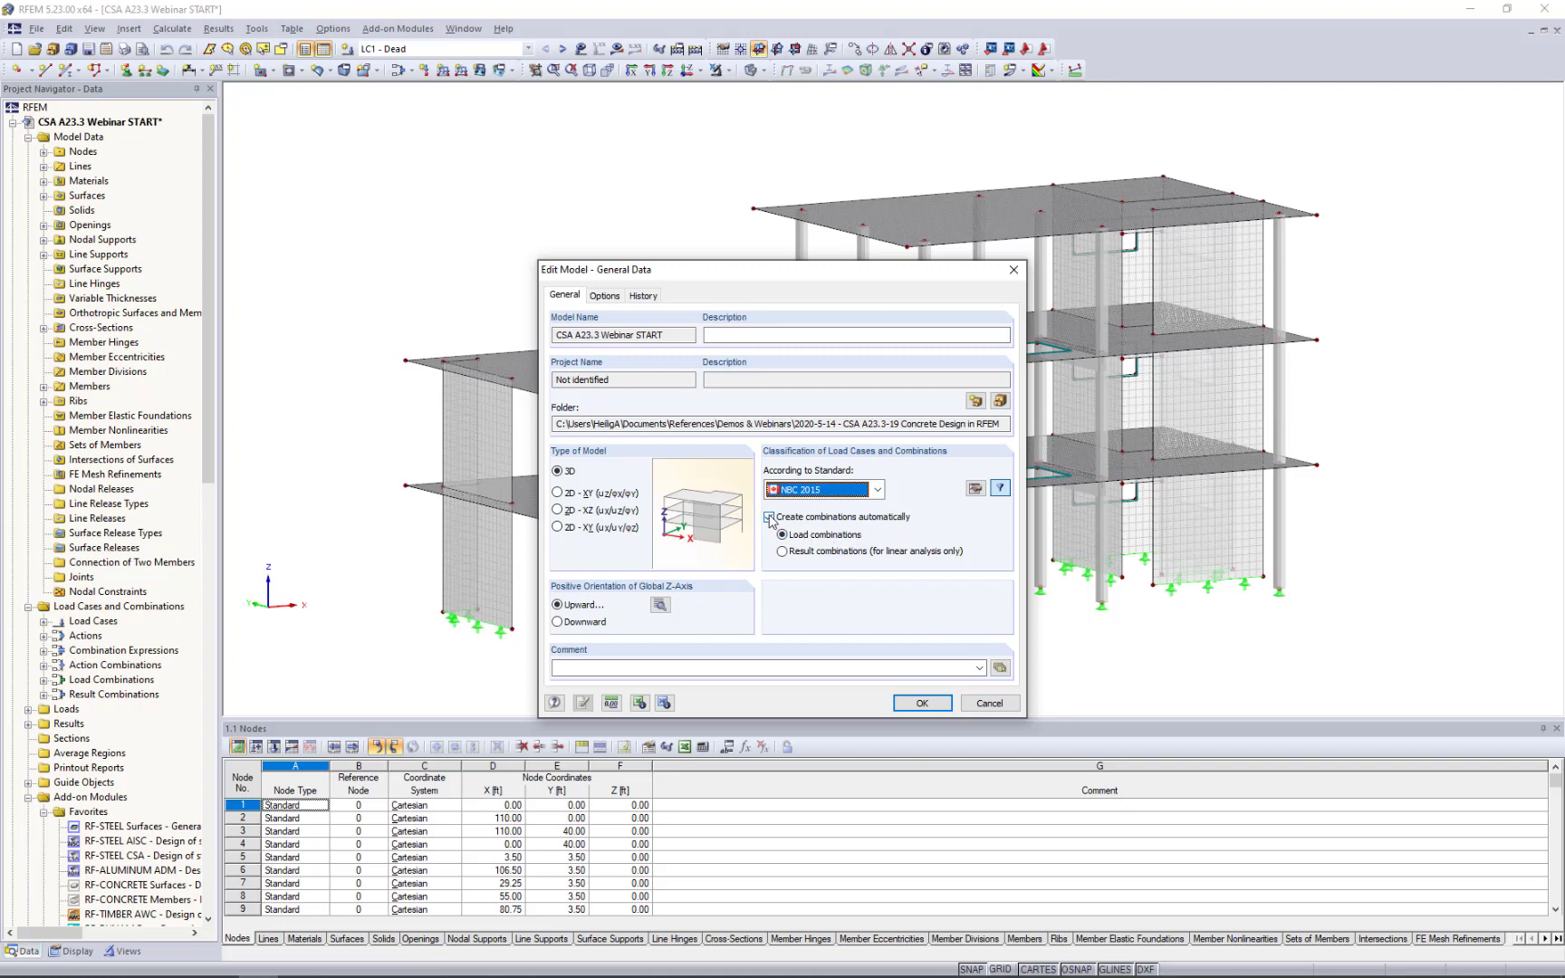
pyautogui.click(990, 704)
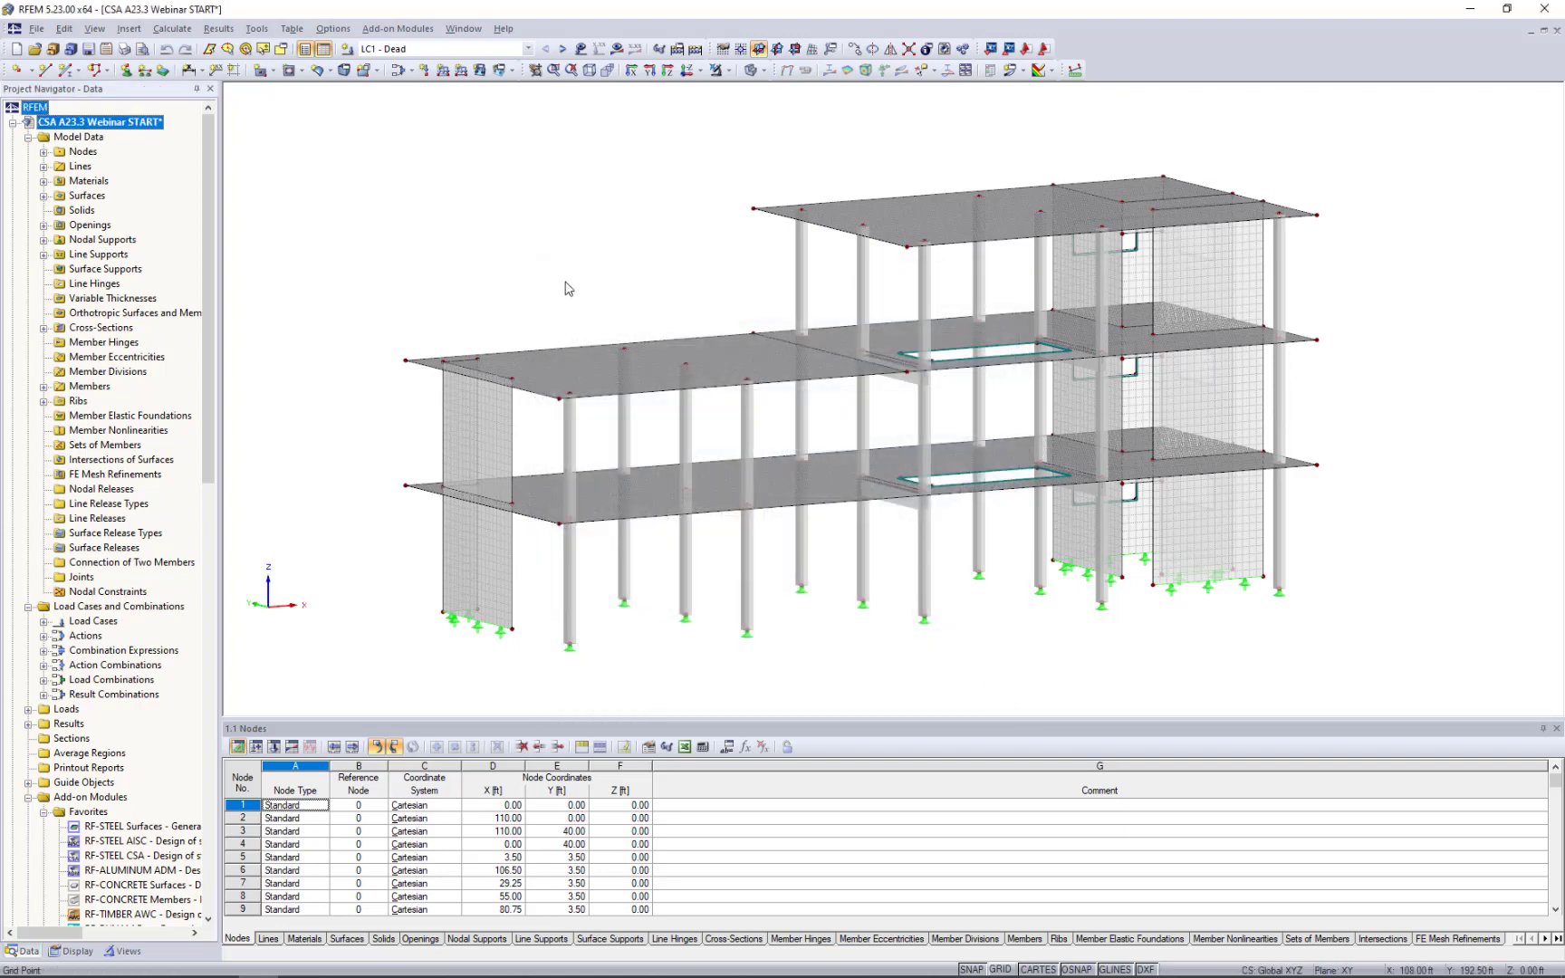
pyautogui.click(349, 33)
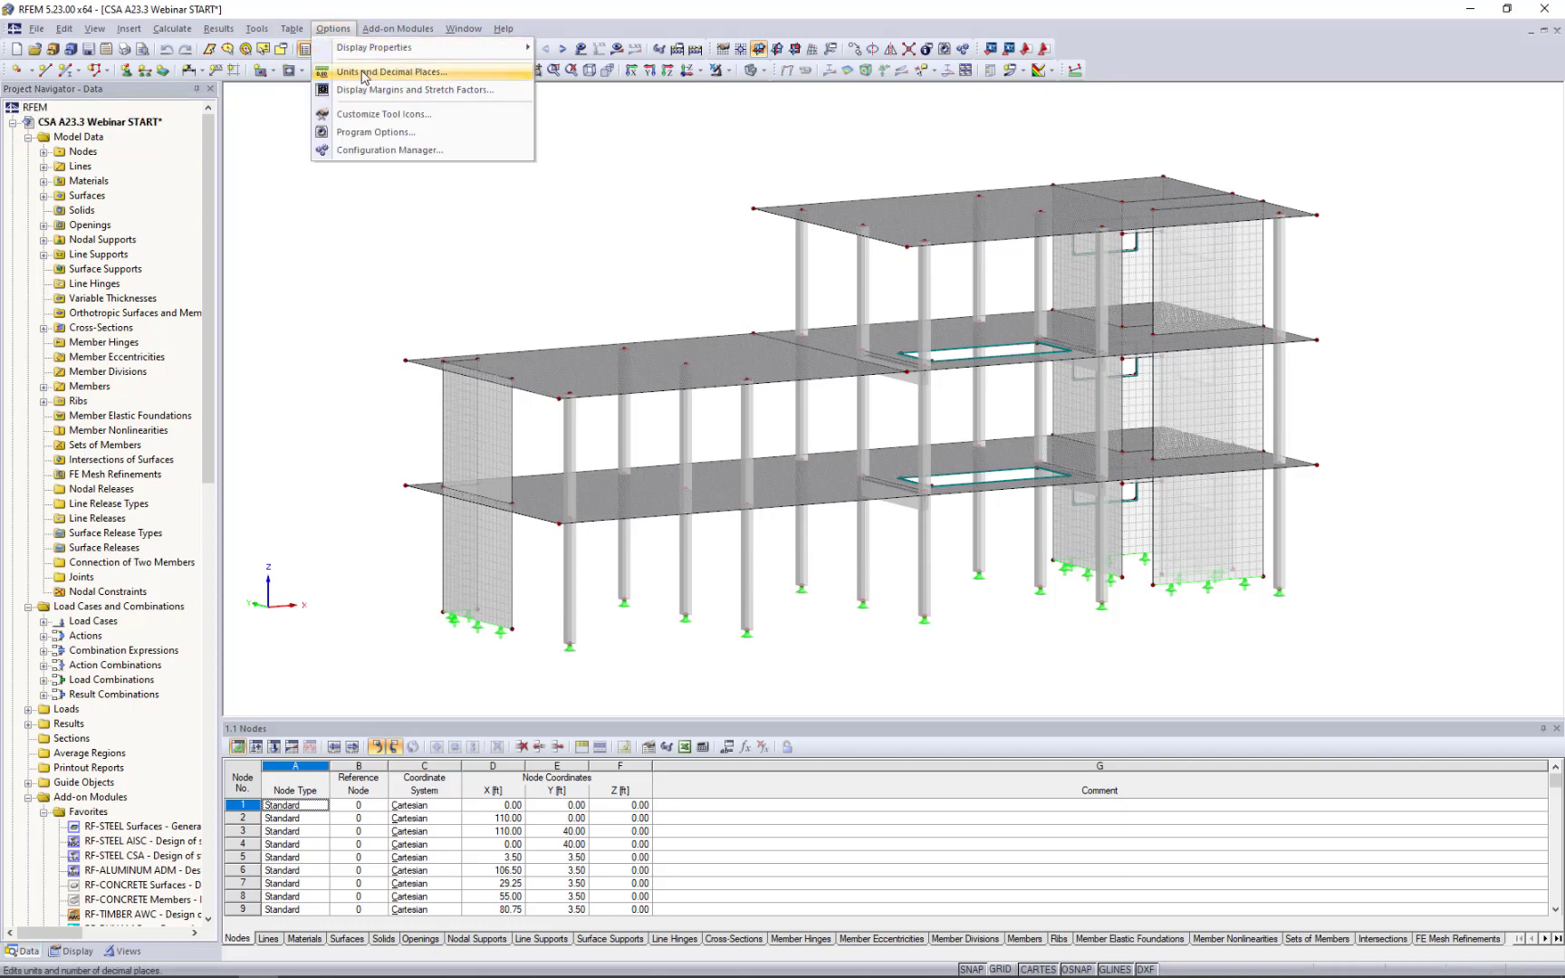
pyautogui.click(417, 247)
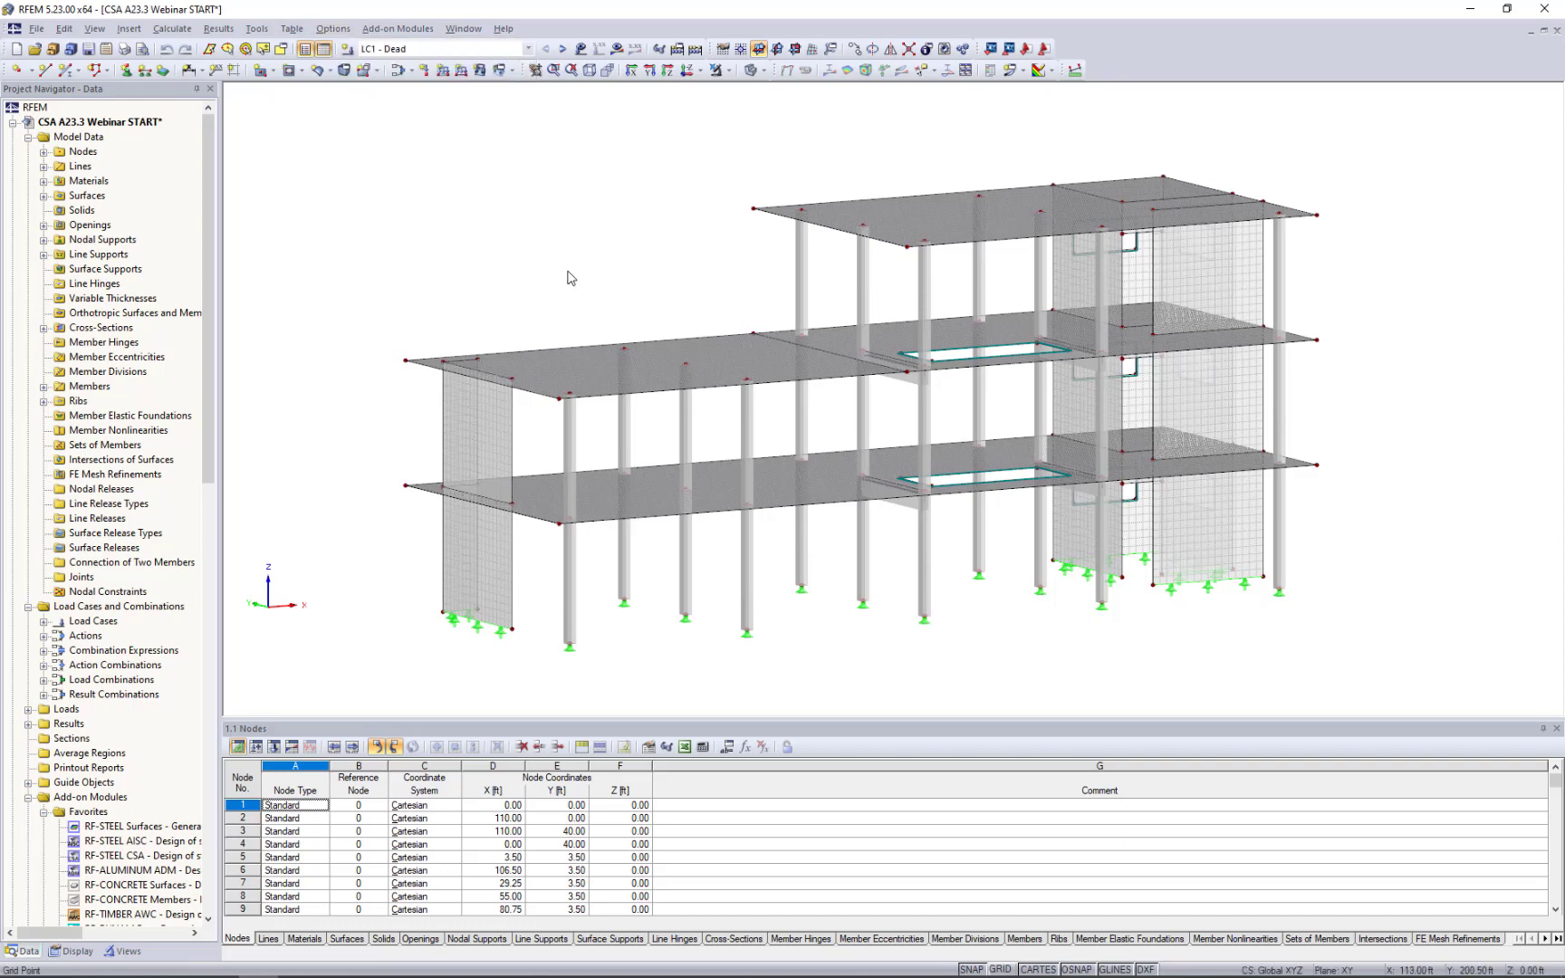
# Inspect the member type, cross-section and material of the ground-floor corner column at the low wing.
pyautogui.keyDown('ctrl'); pyautogui.moveTo(622, 302); pyautogui.dragTo(591, 283, button='middle'); pyautogui.keyUp('ctrl')
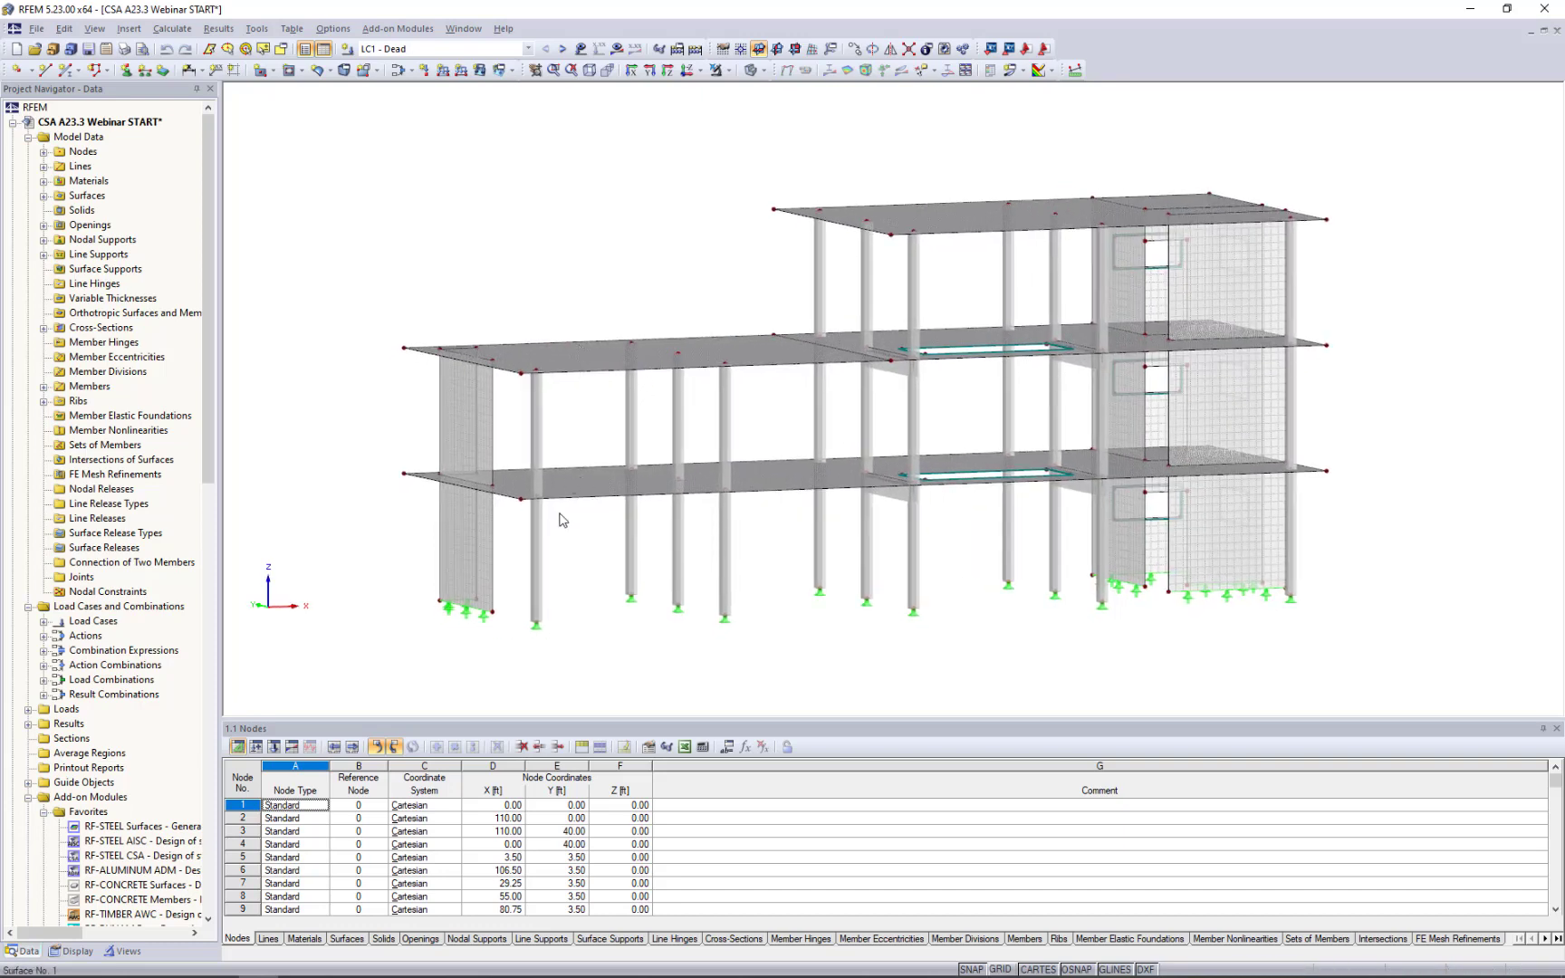
pyautogui.click(538, 560)
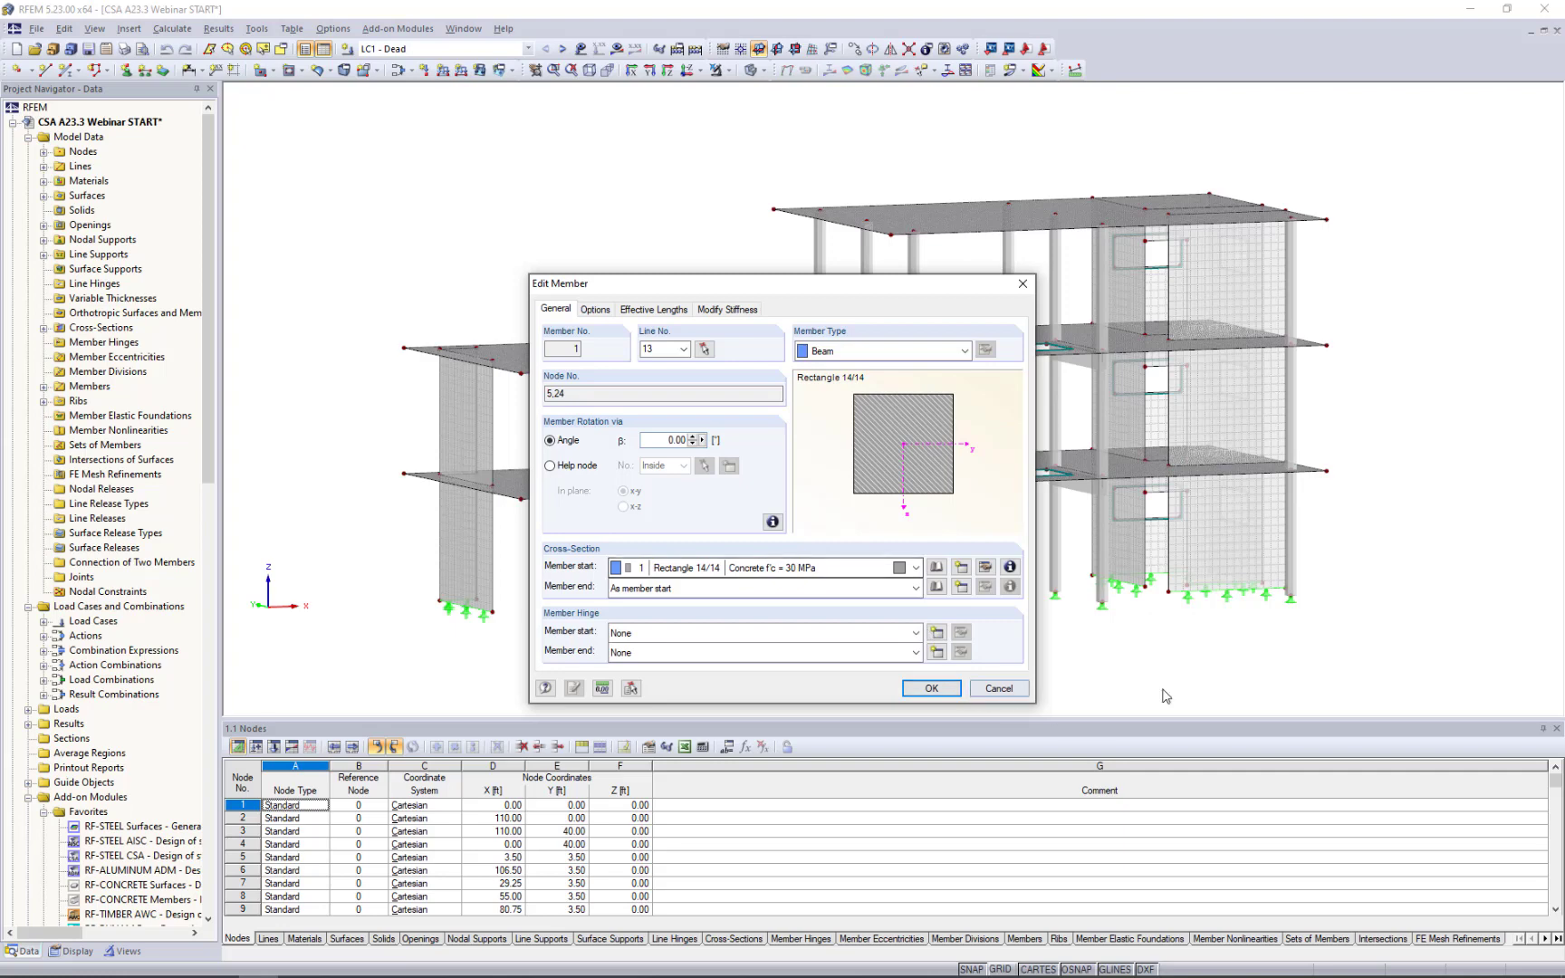
pyautogui.click(1000, 689)
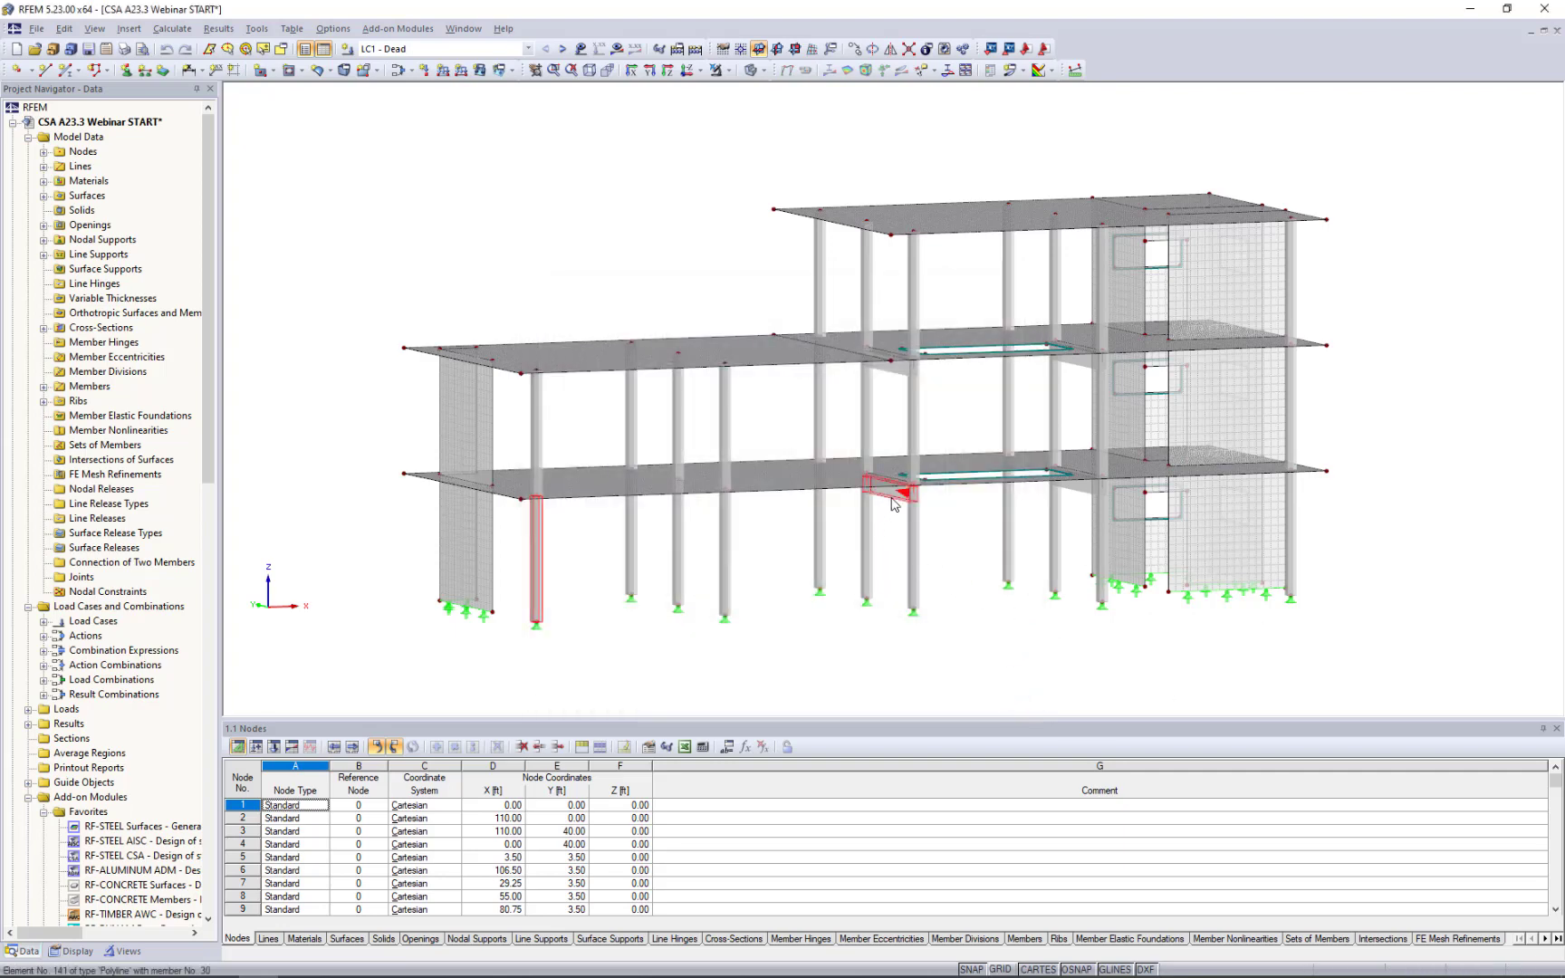
# Inspect the rib member beside the first-floor slab opening, including its alignment and integration width settings.
pyautogui.click(888, 496)
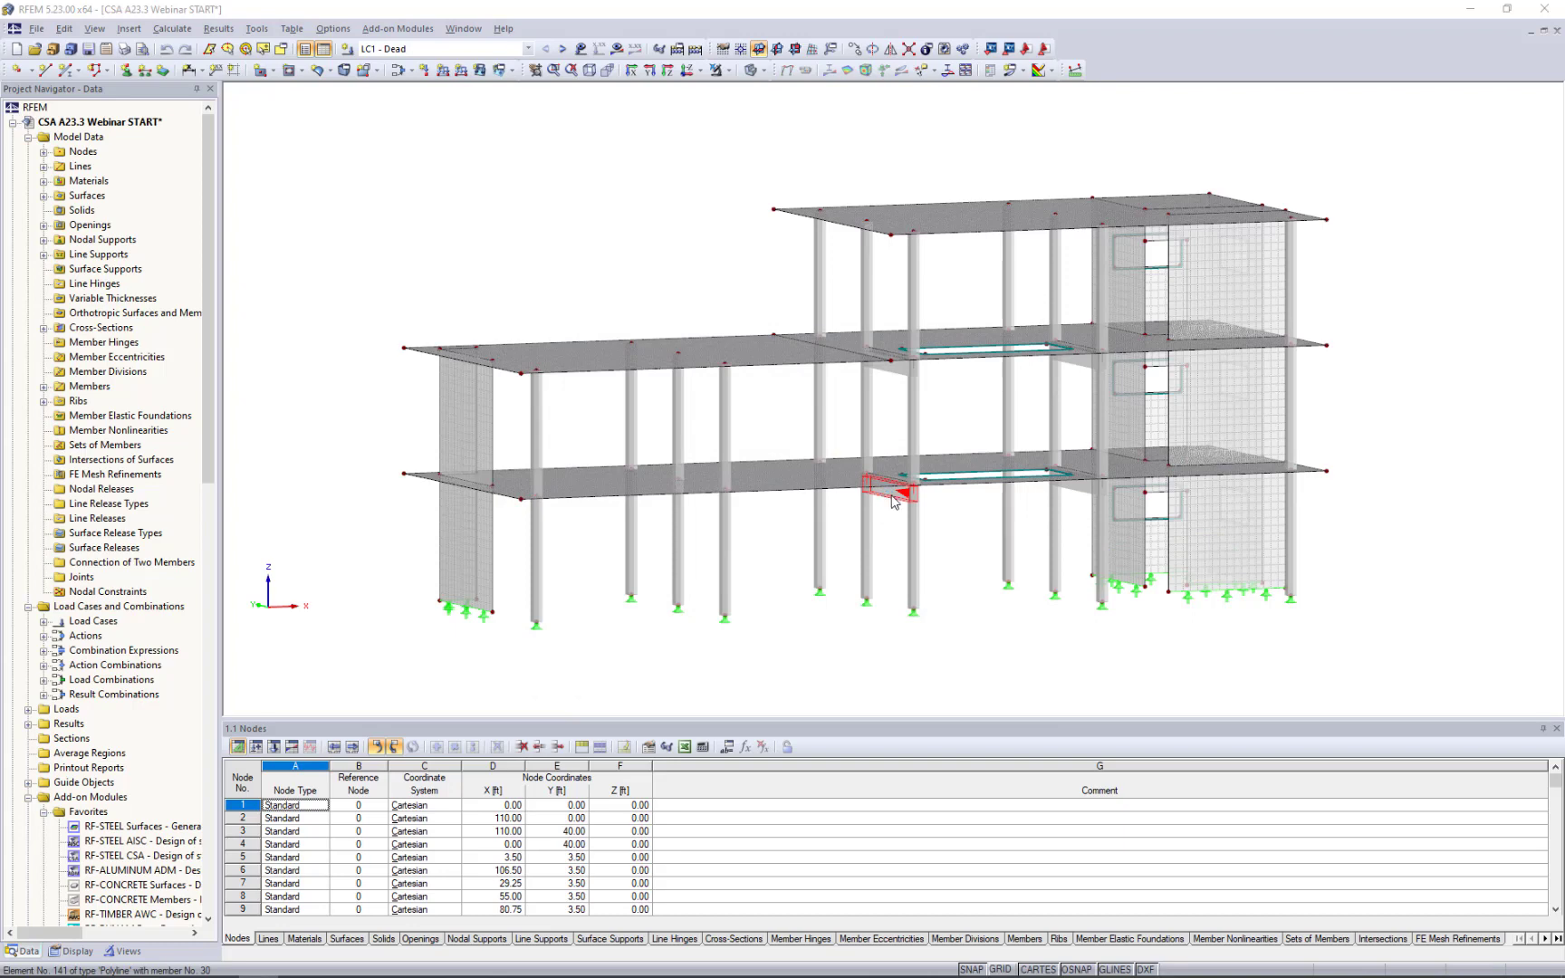
pyautogui.doubleClick(888, 496)
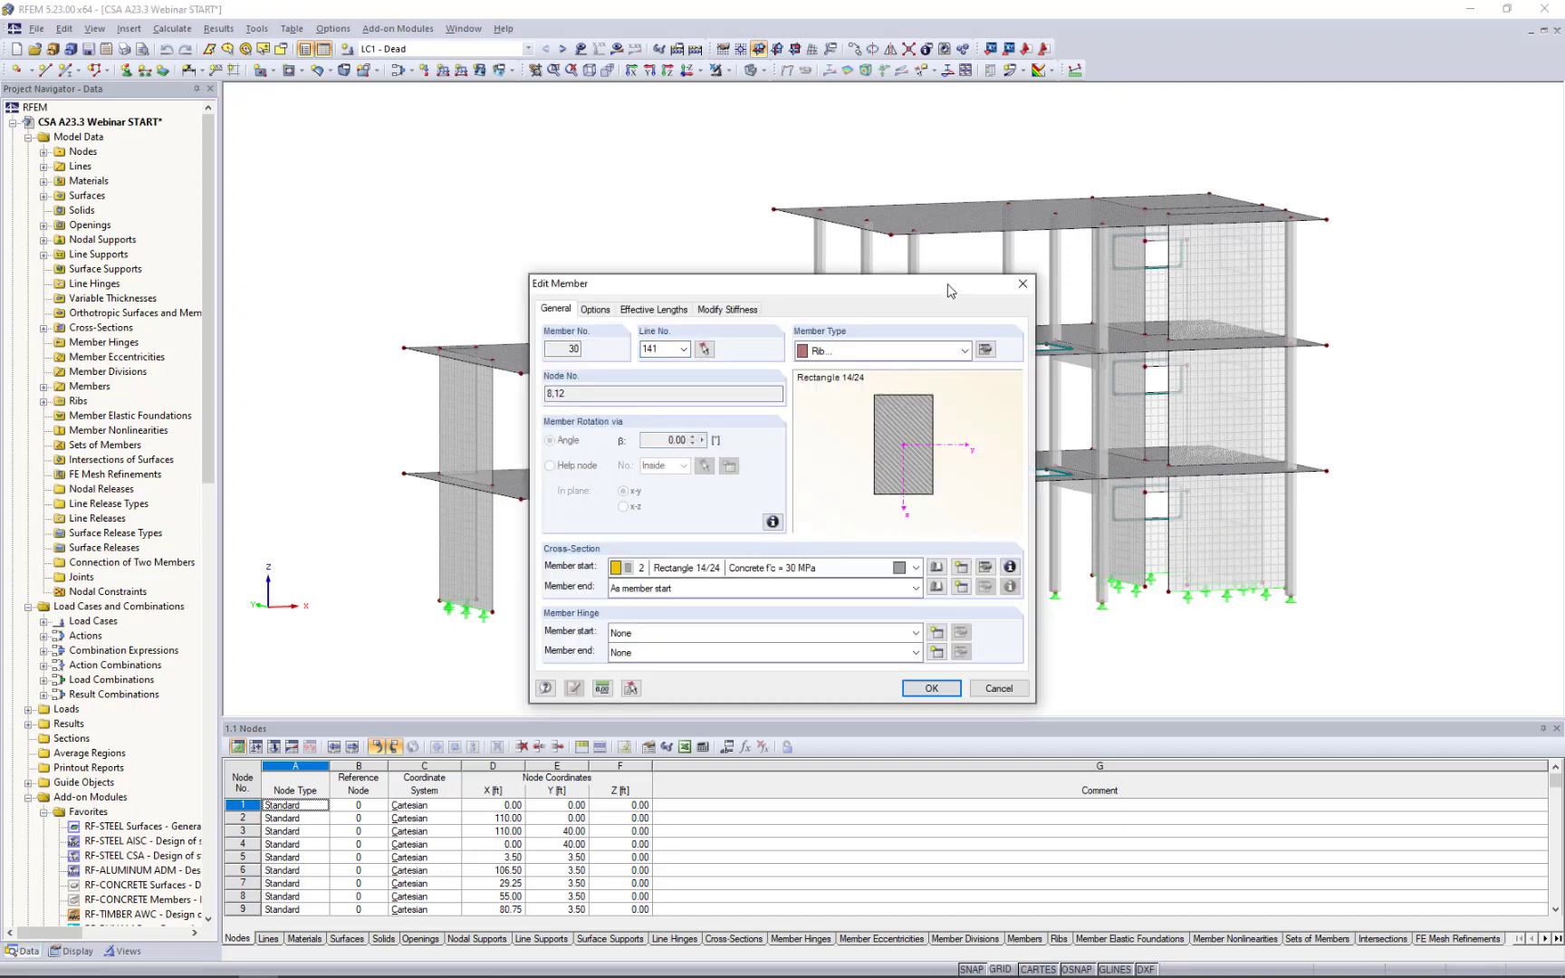
pyautogui.moveTo(958, 290); pyautogui.dragTo(823, 280)
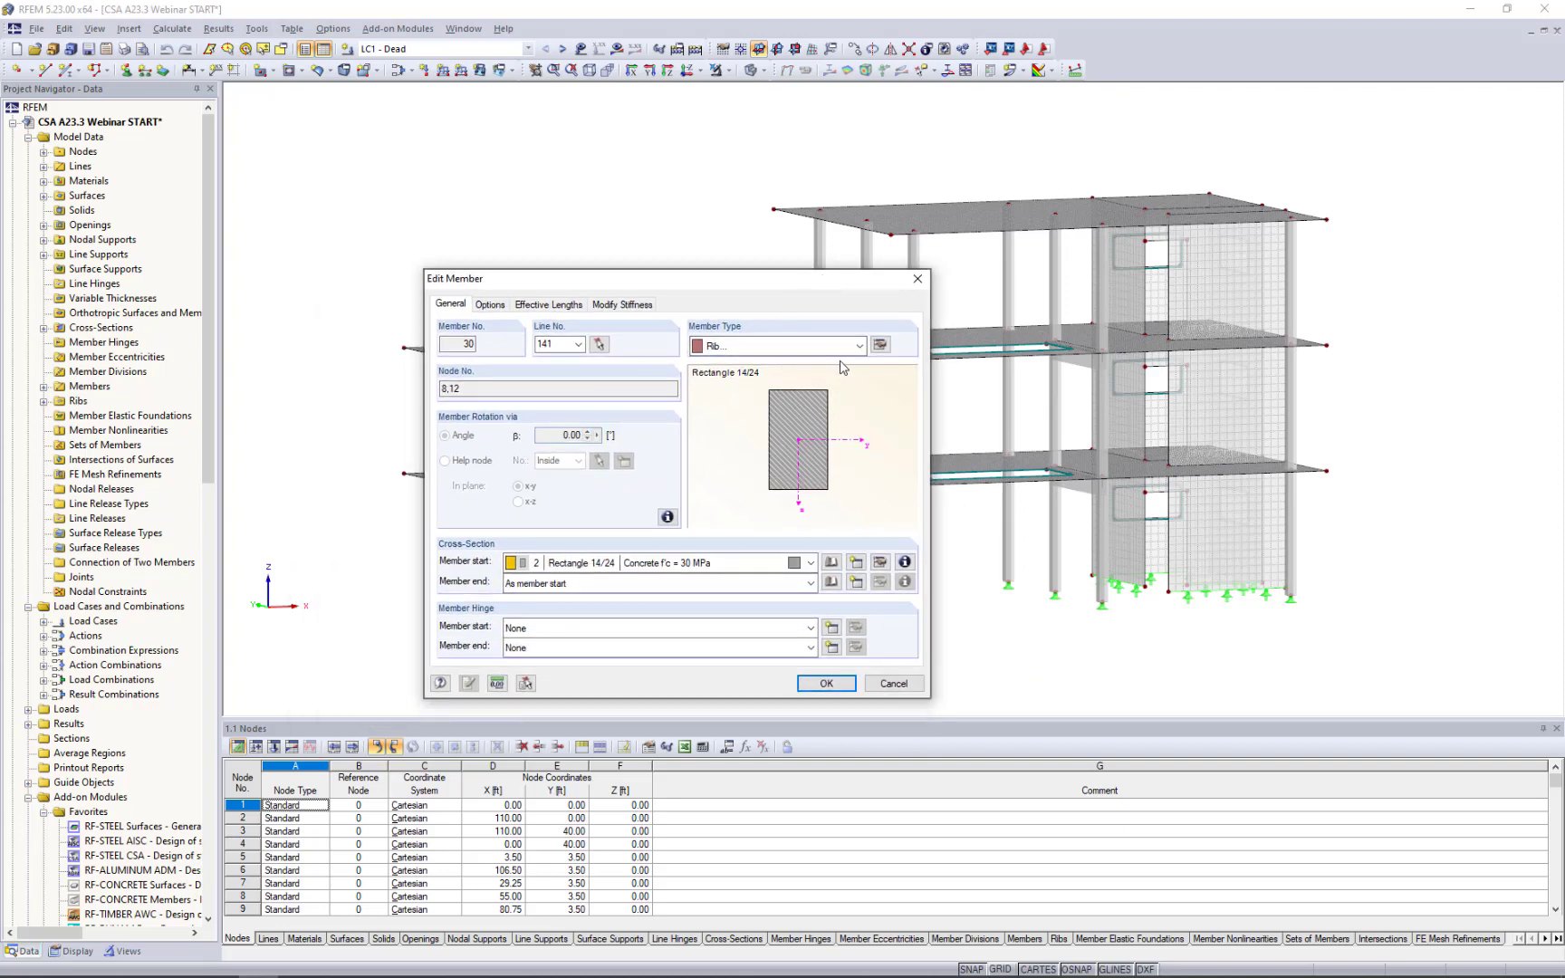
pyautogui.click(878, 345)
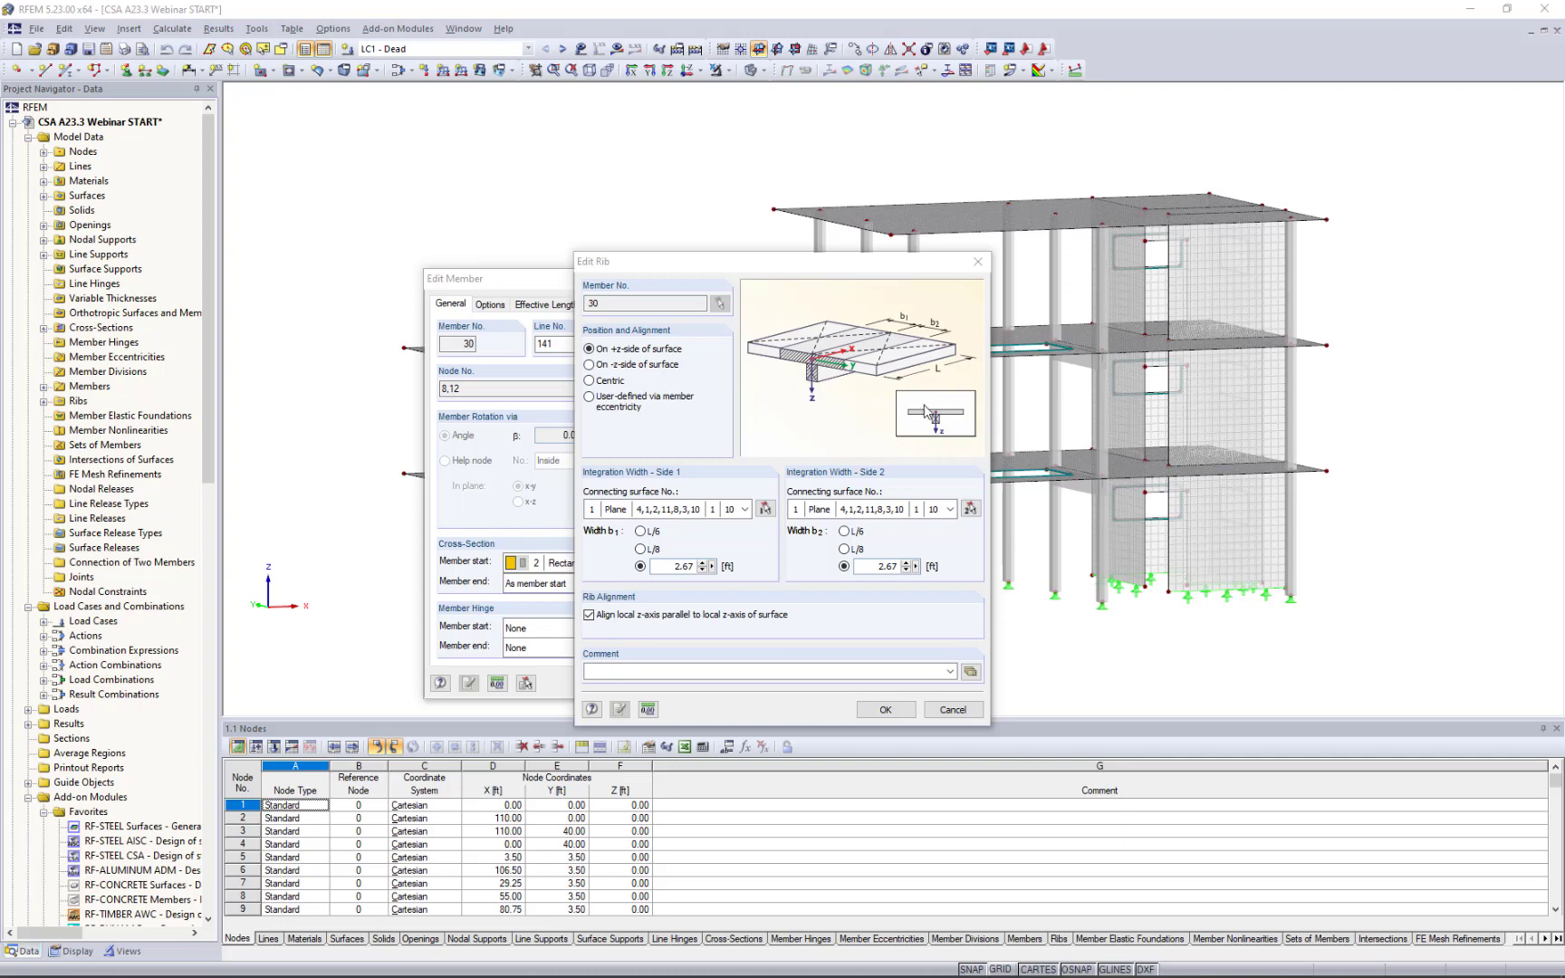
pyautogui.click(938, 711)
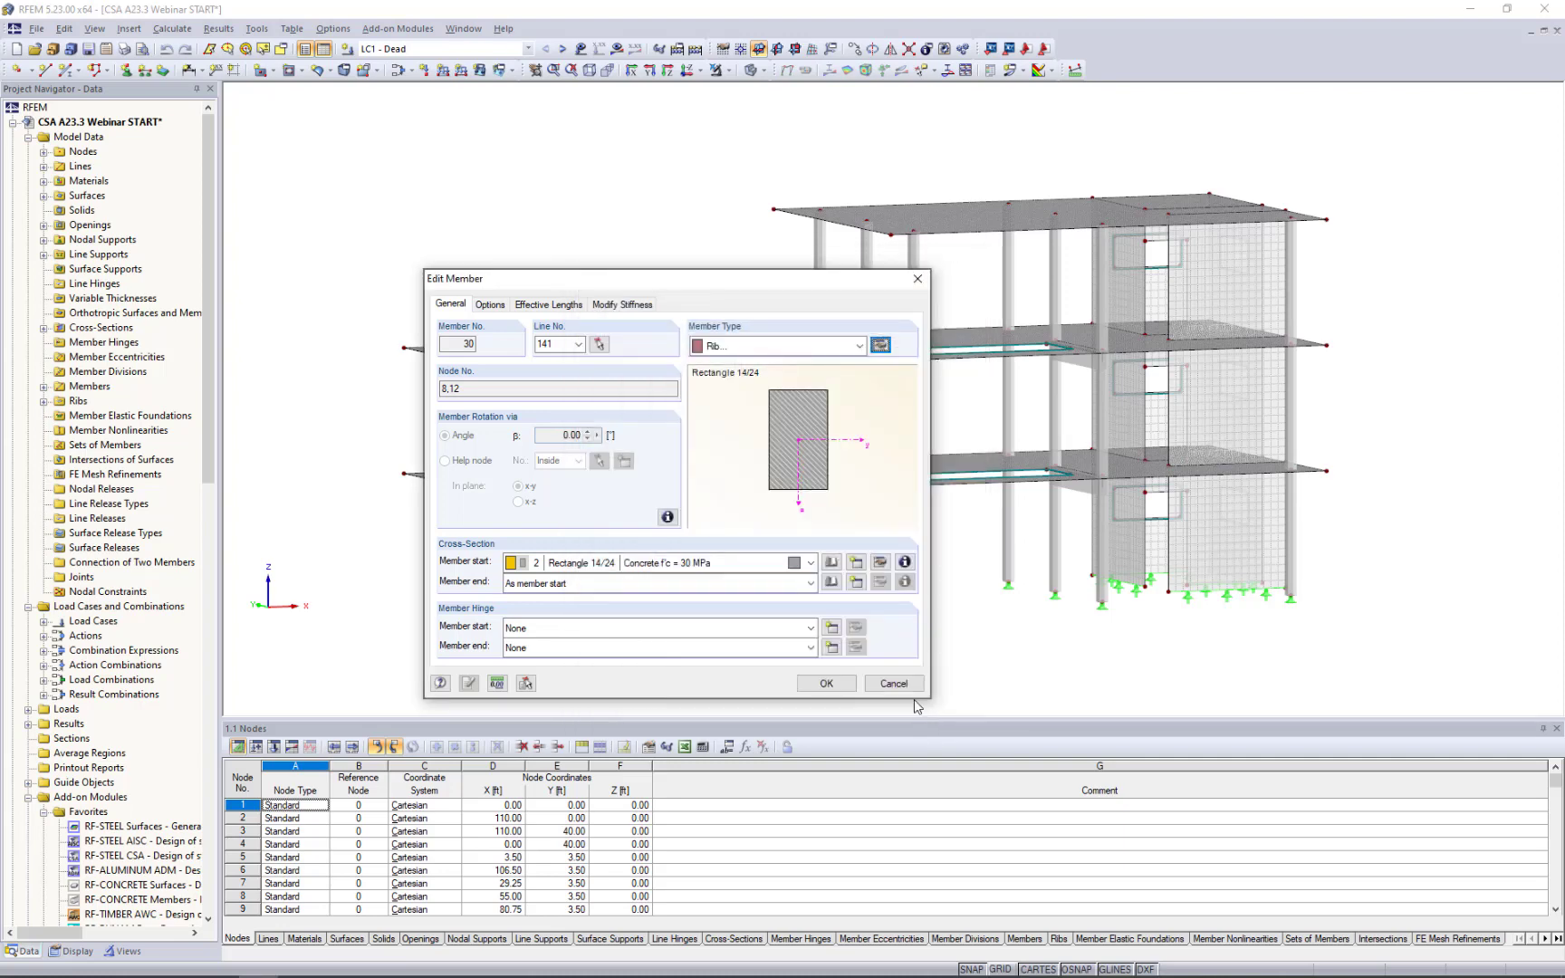
pyautogui.click(902, 686)
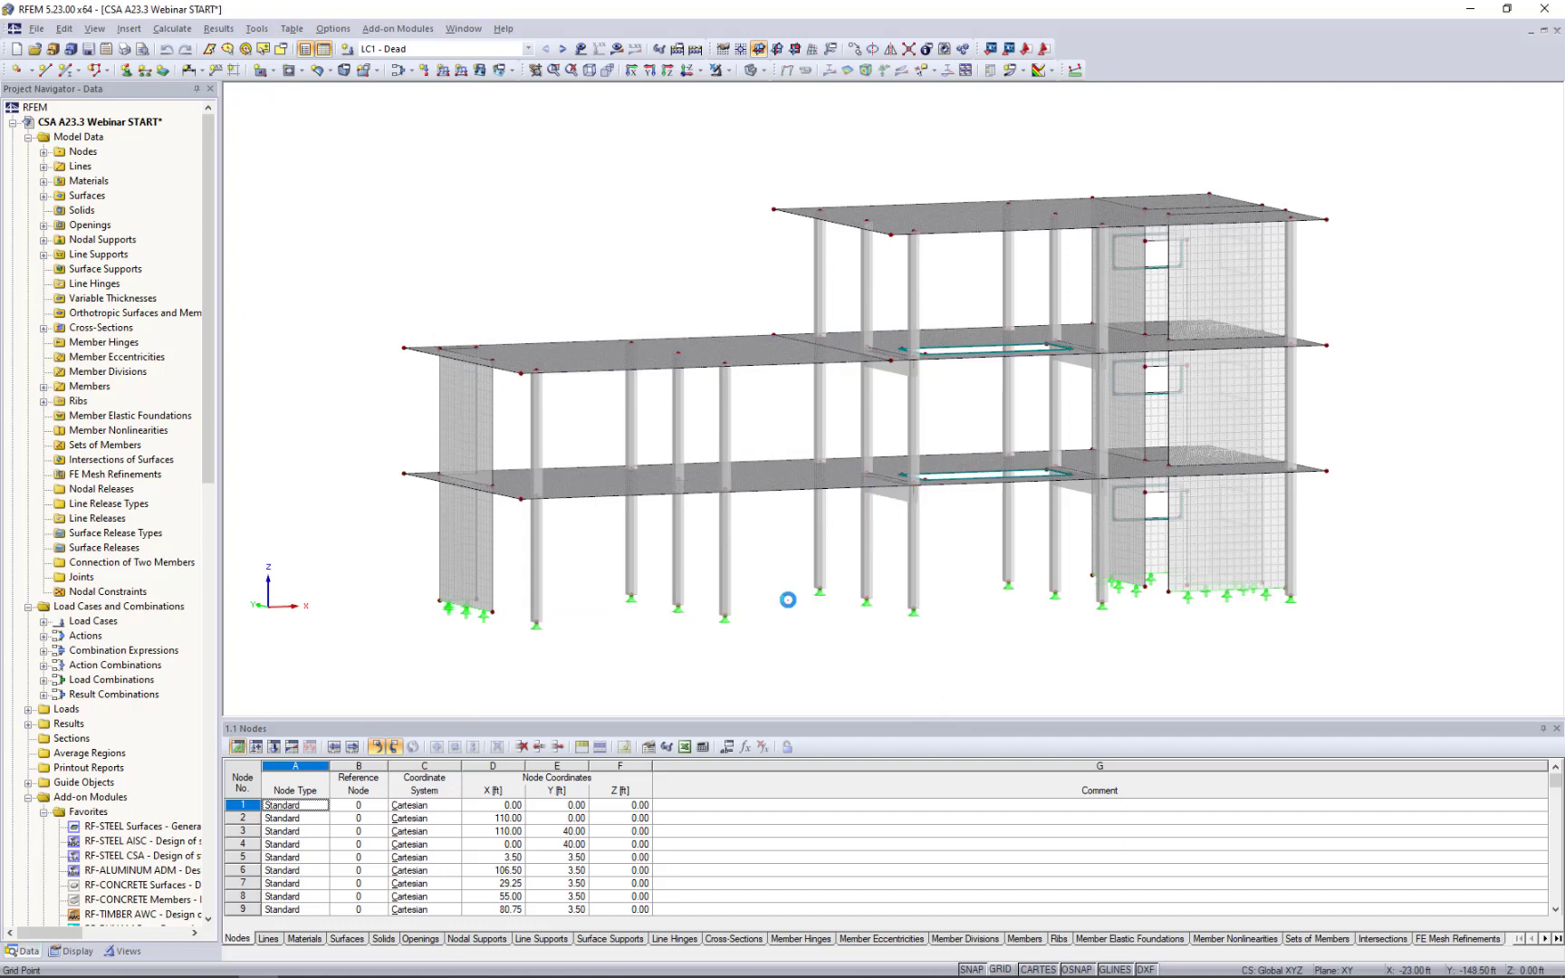
# Colour the model by surface thickness and inspect the thickness and material settings of the ground-floor shear wall.
pyautogui.click(76, 951)
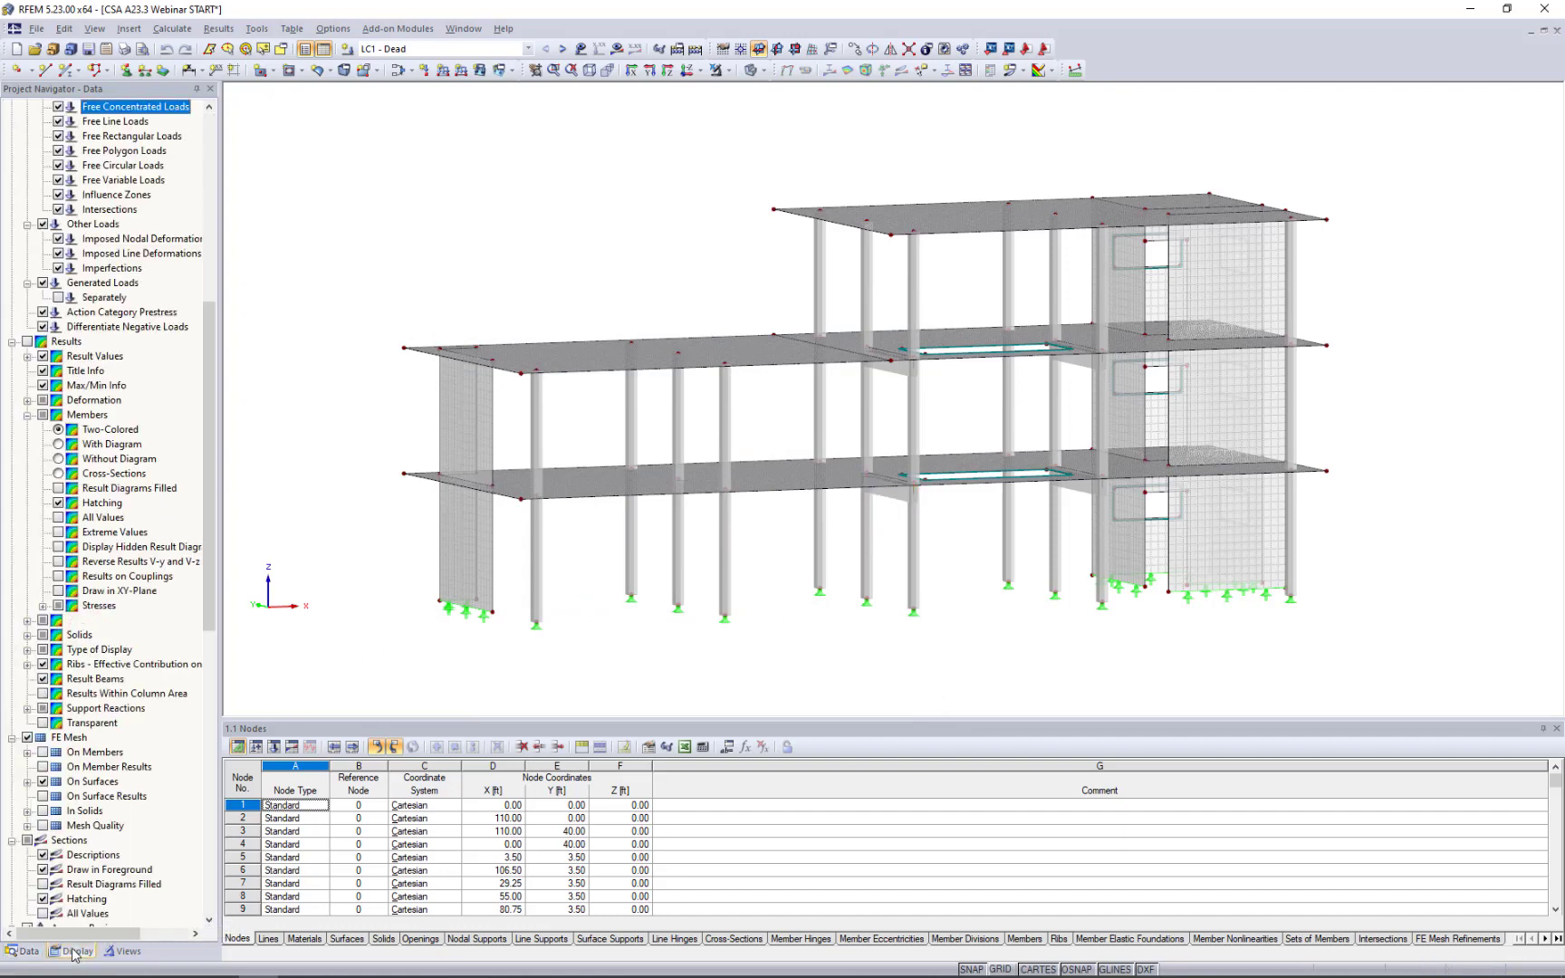
pyautogui.scroll(-16, 70, 625)
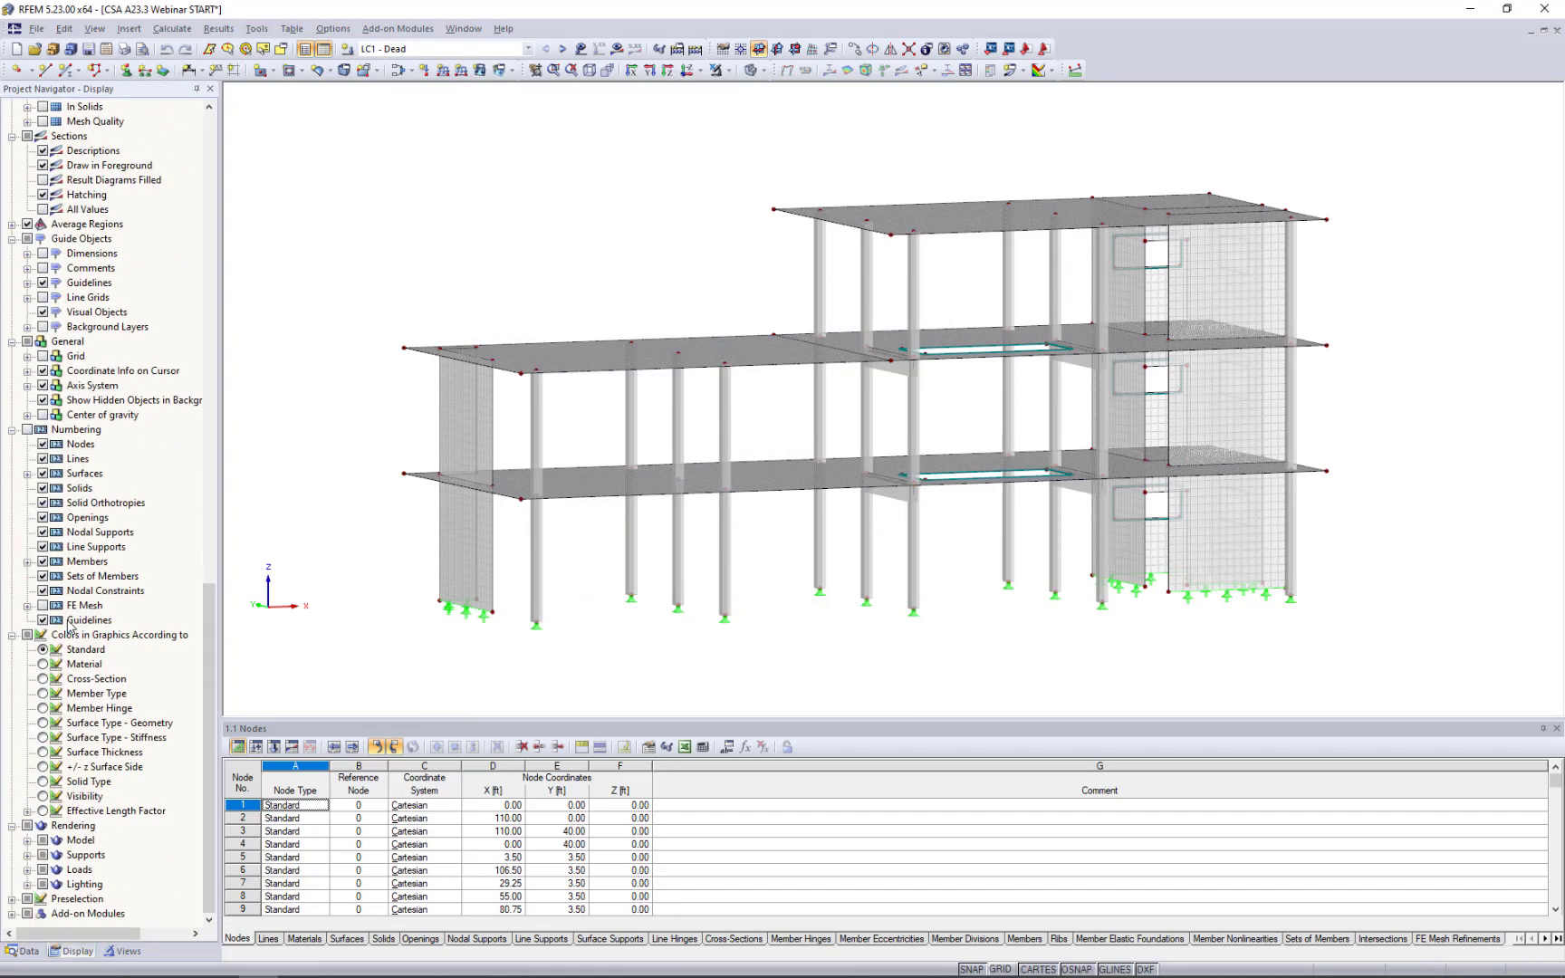
pyautogui.click(43, 752)
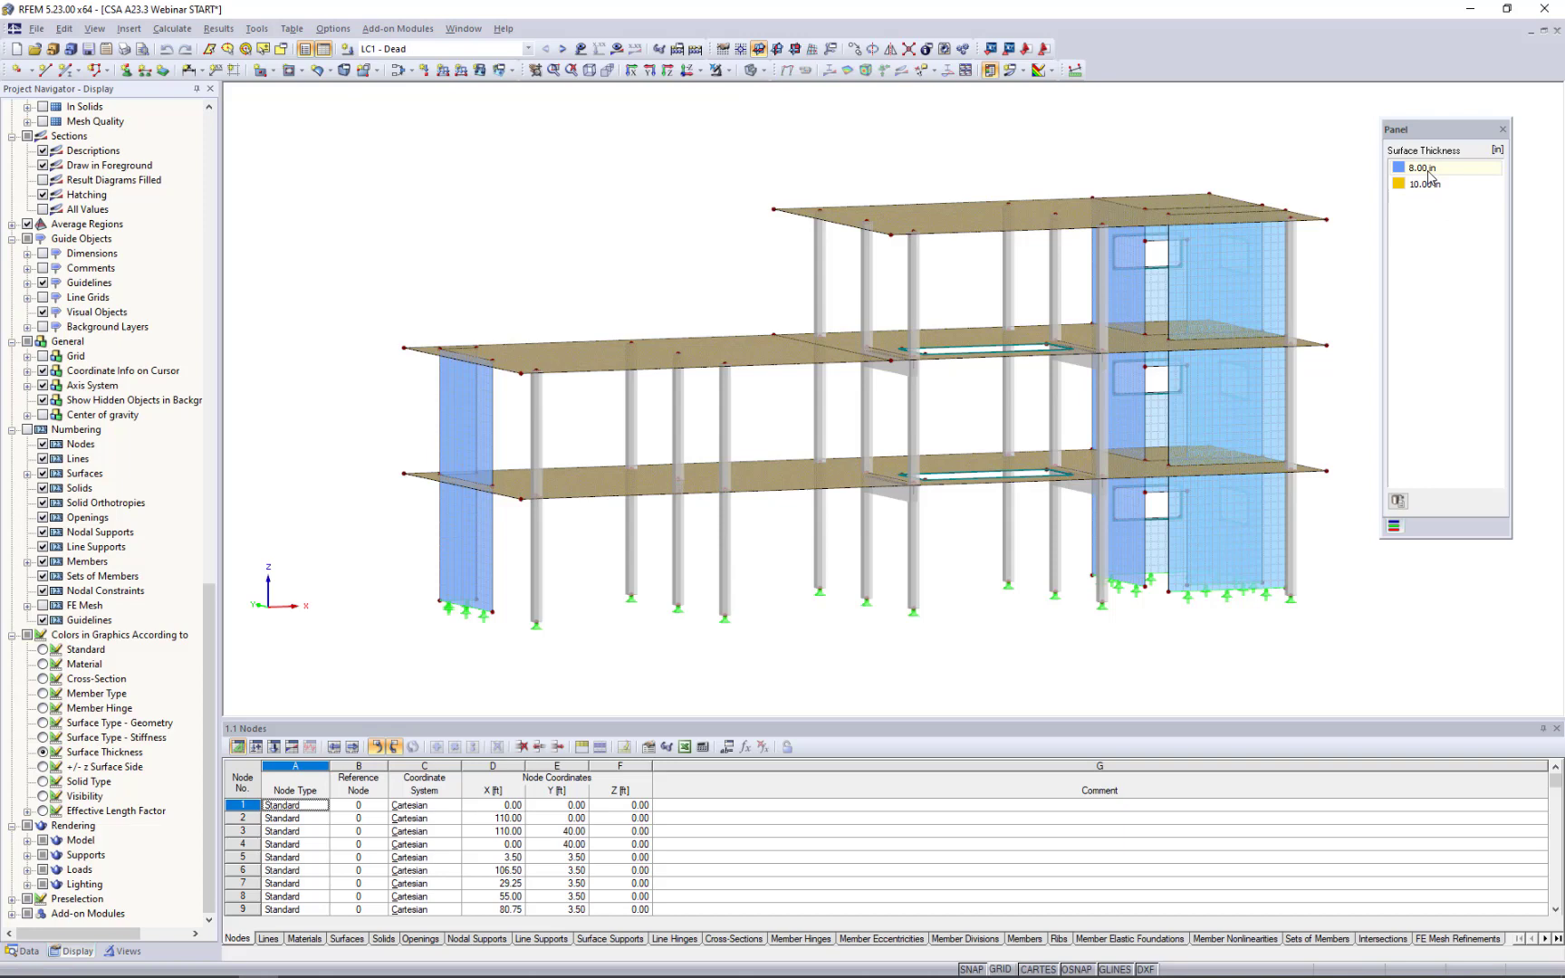
pyautogui.doubleClick(1180, 557)
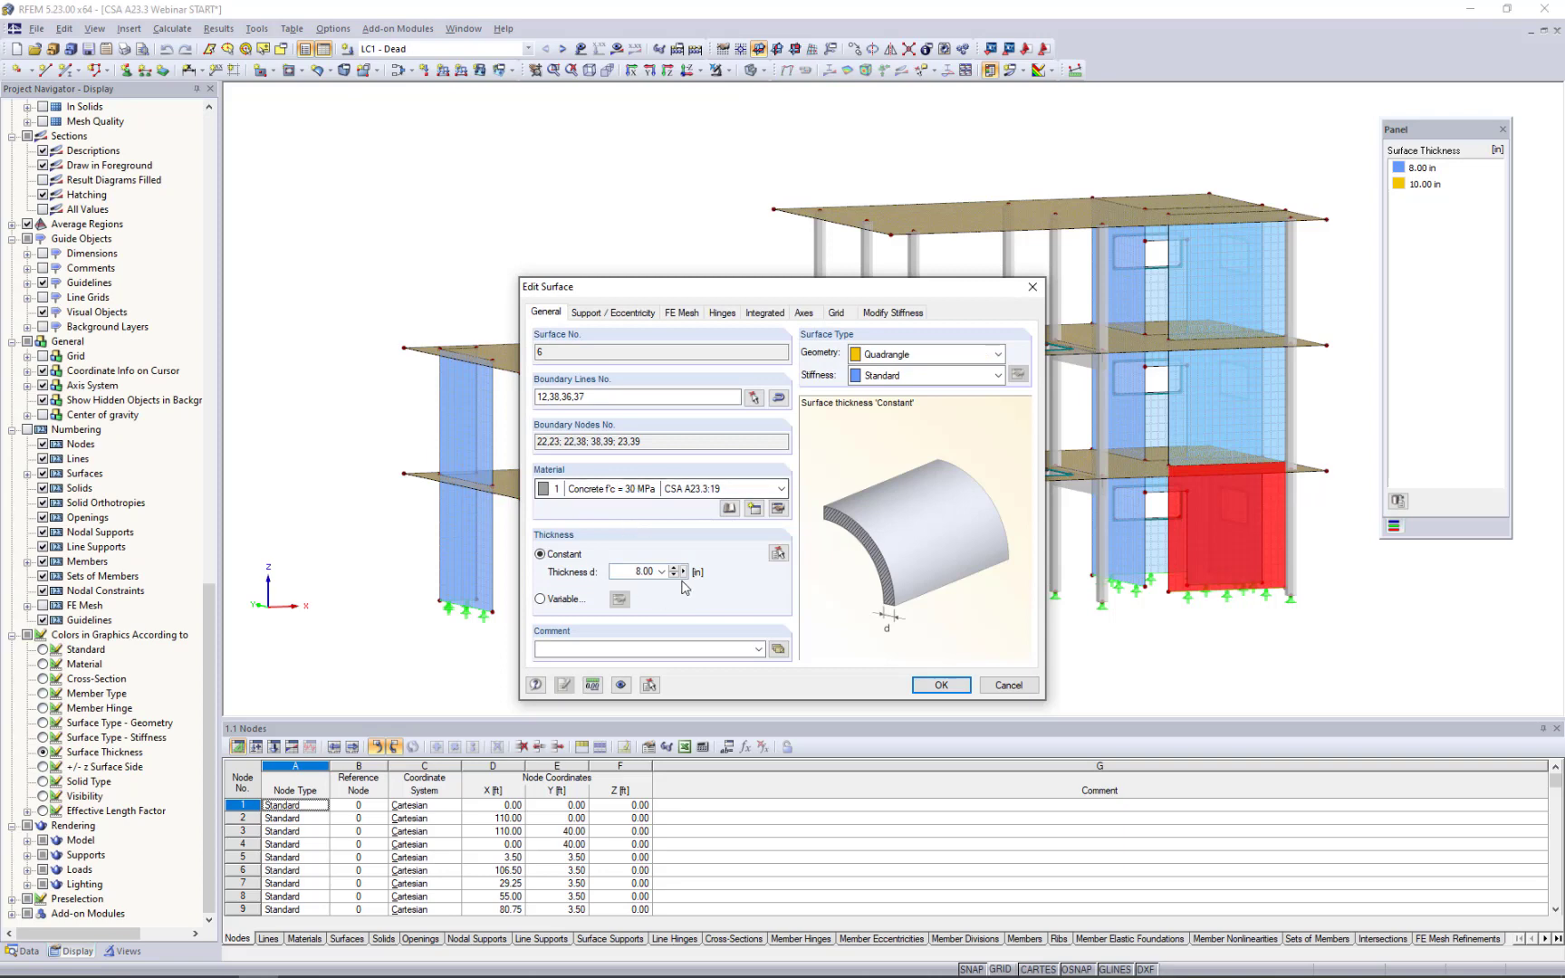
pyautogui.click(1009, 688)
pyautogui.keyDown('ctrl'); pyautogui.moveTo(837, 592); pyautogui.dragTo(852, 633, button='middle'); pyautogui.keyUp('ctrl')
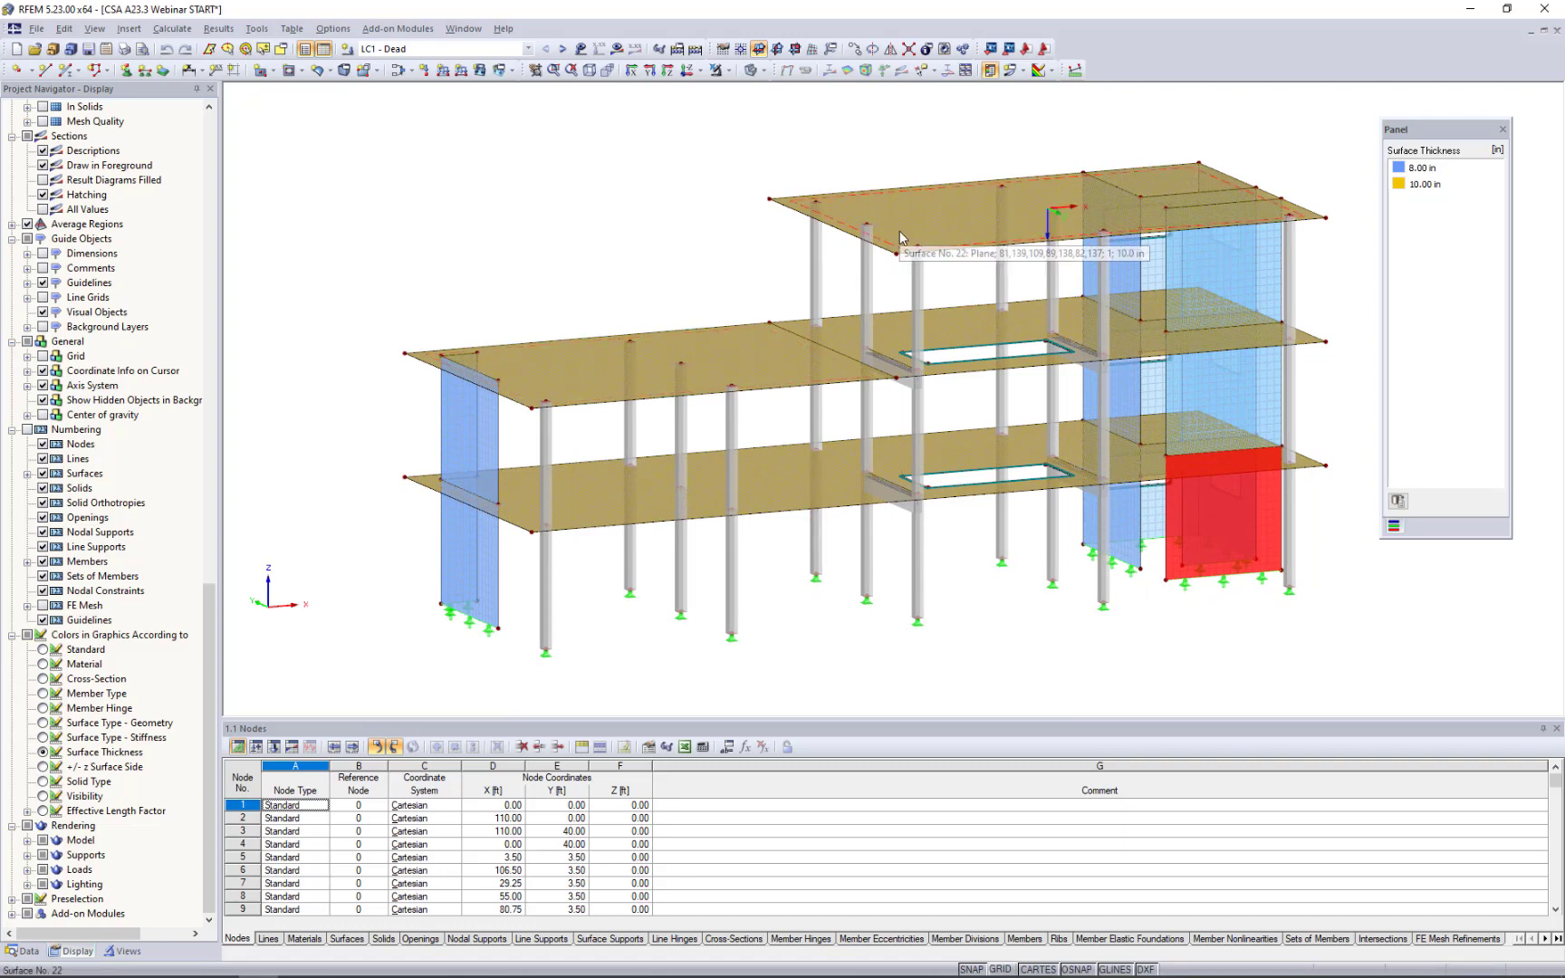
pyautogui.click(621, 283)
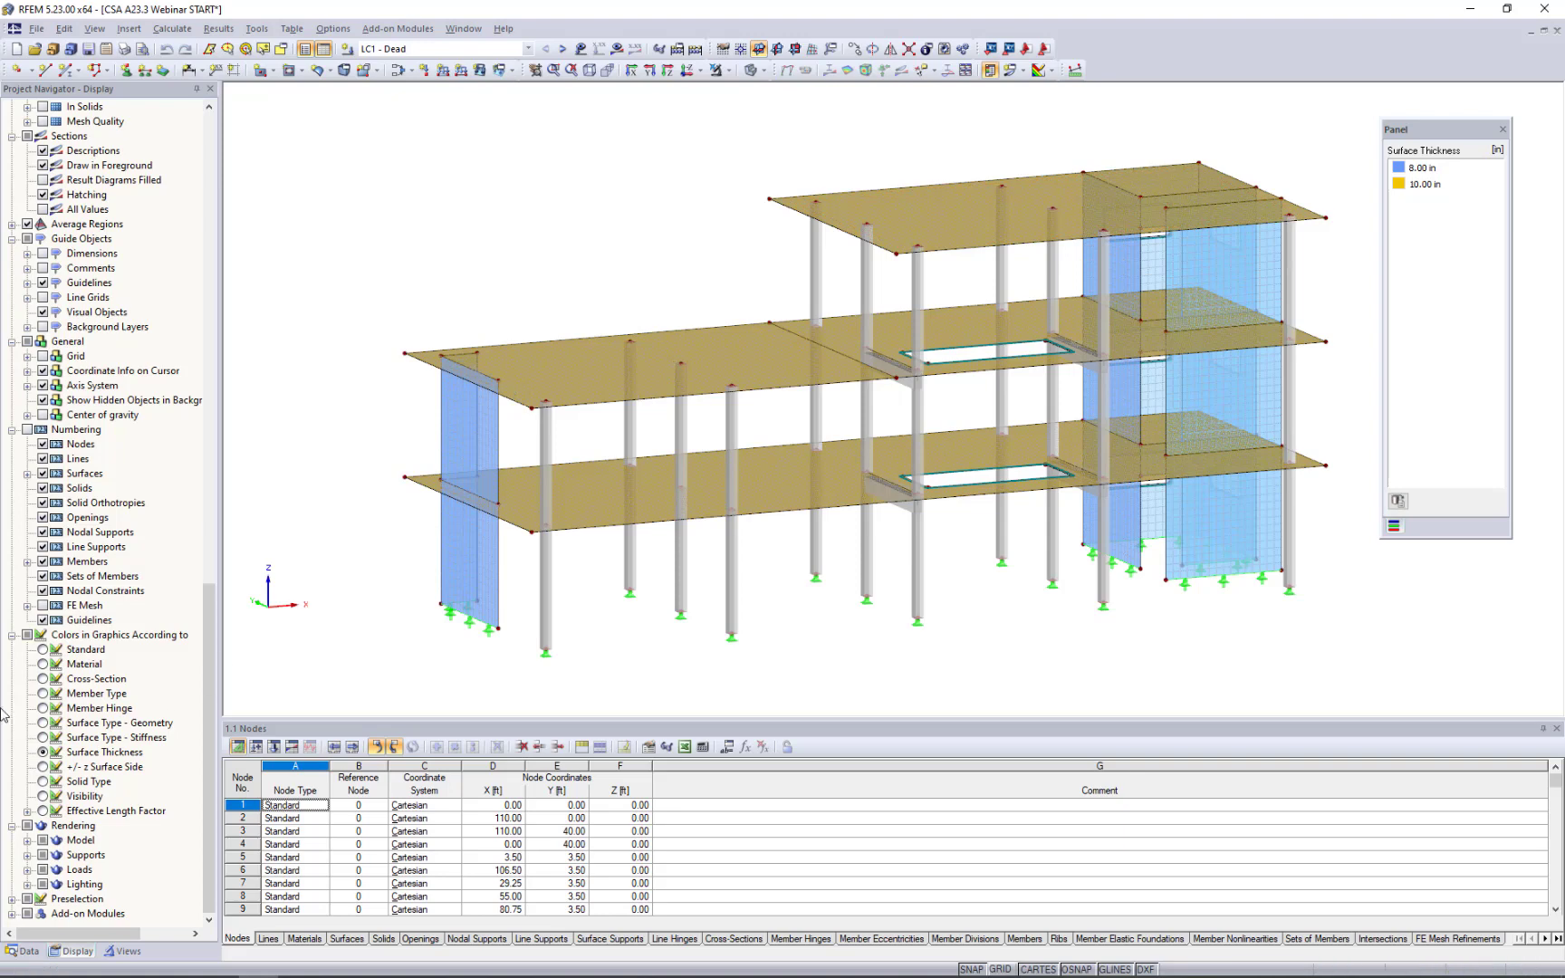
# Colour the model by member type to examine the beams and ribs, and restore the standard colouring.
pyautogui.click(43, 693)
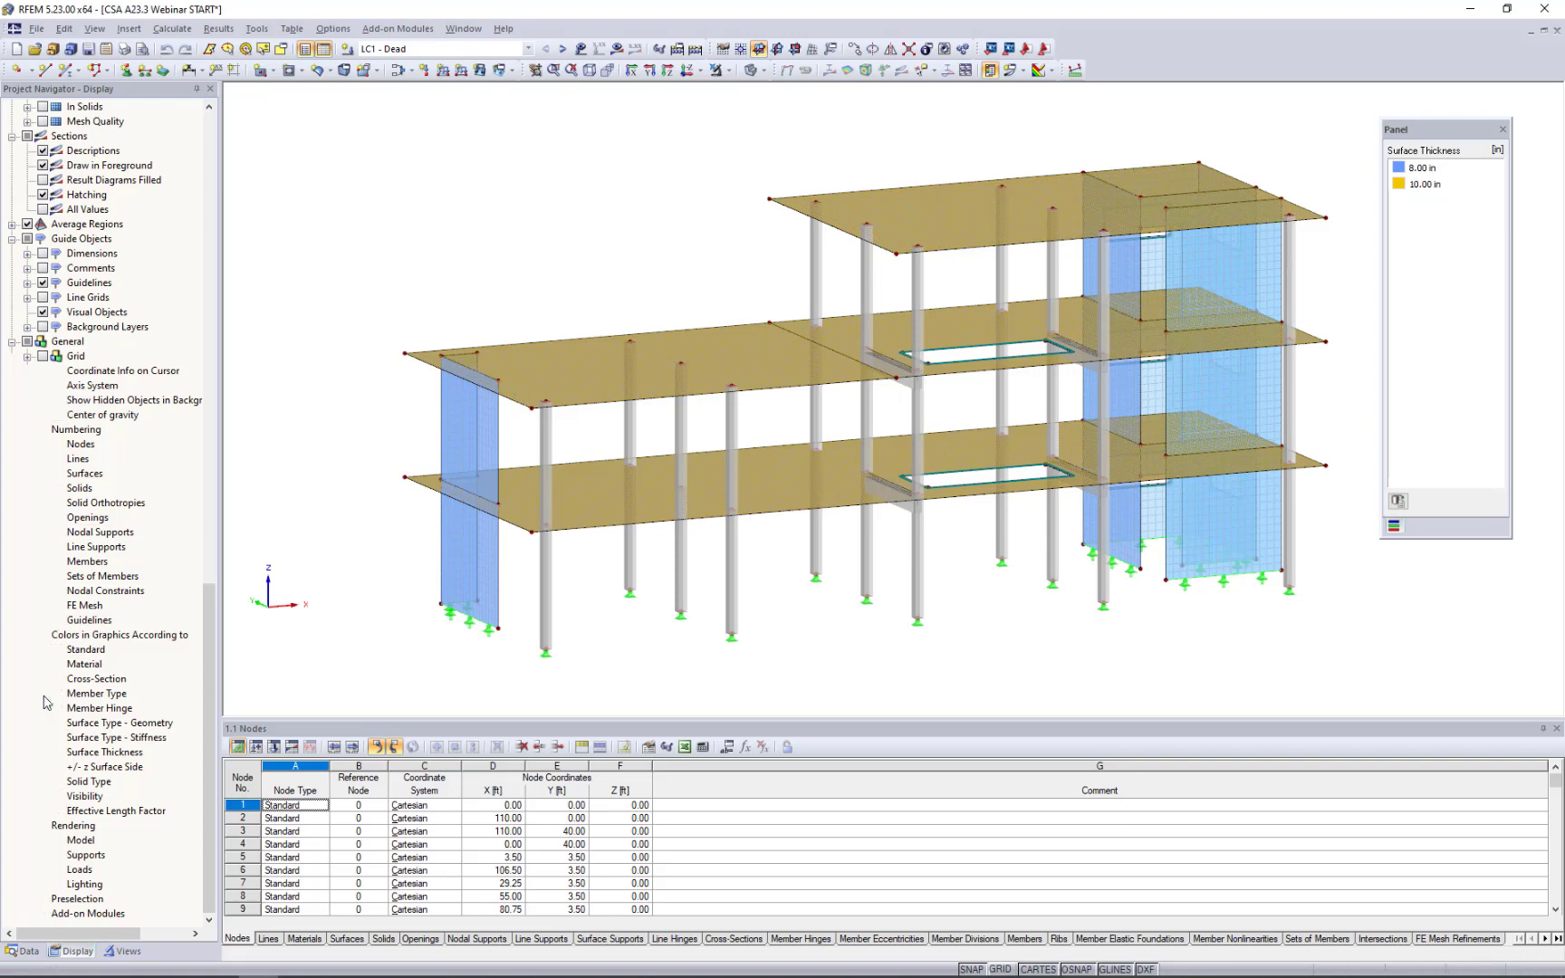
pyautogui.scroll(1, 851, 589)
pyautogui.scroll(1, 851, 590)
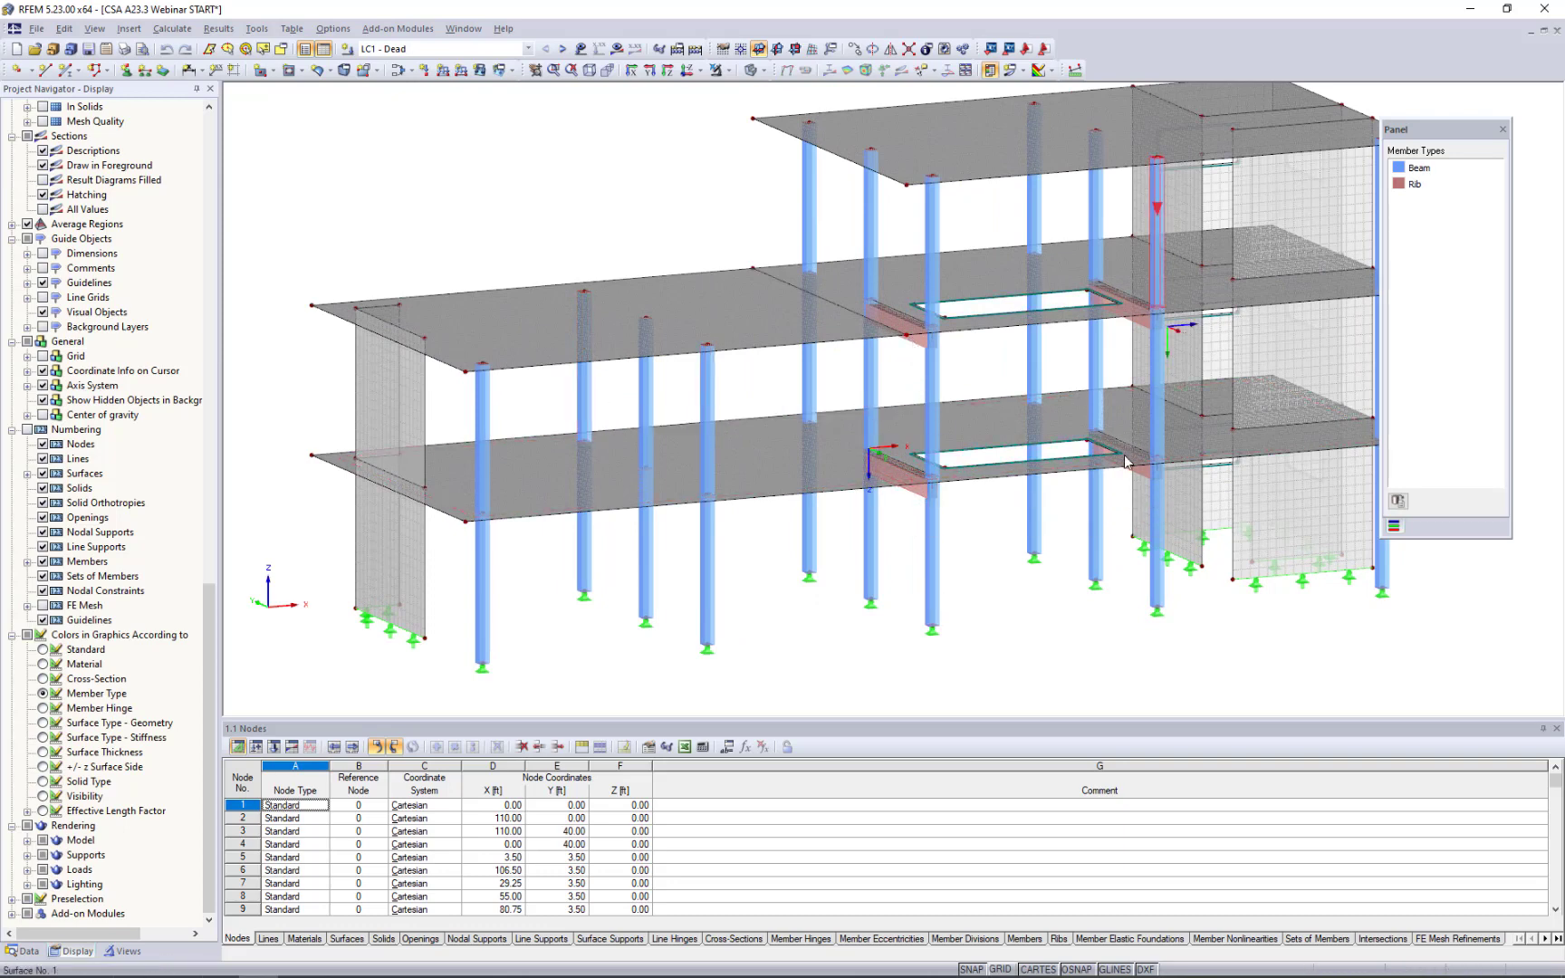
pyautogui.click(42, 649)
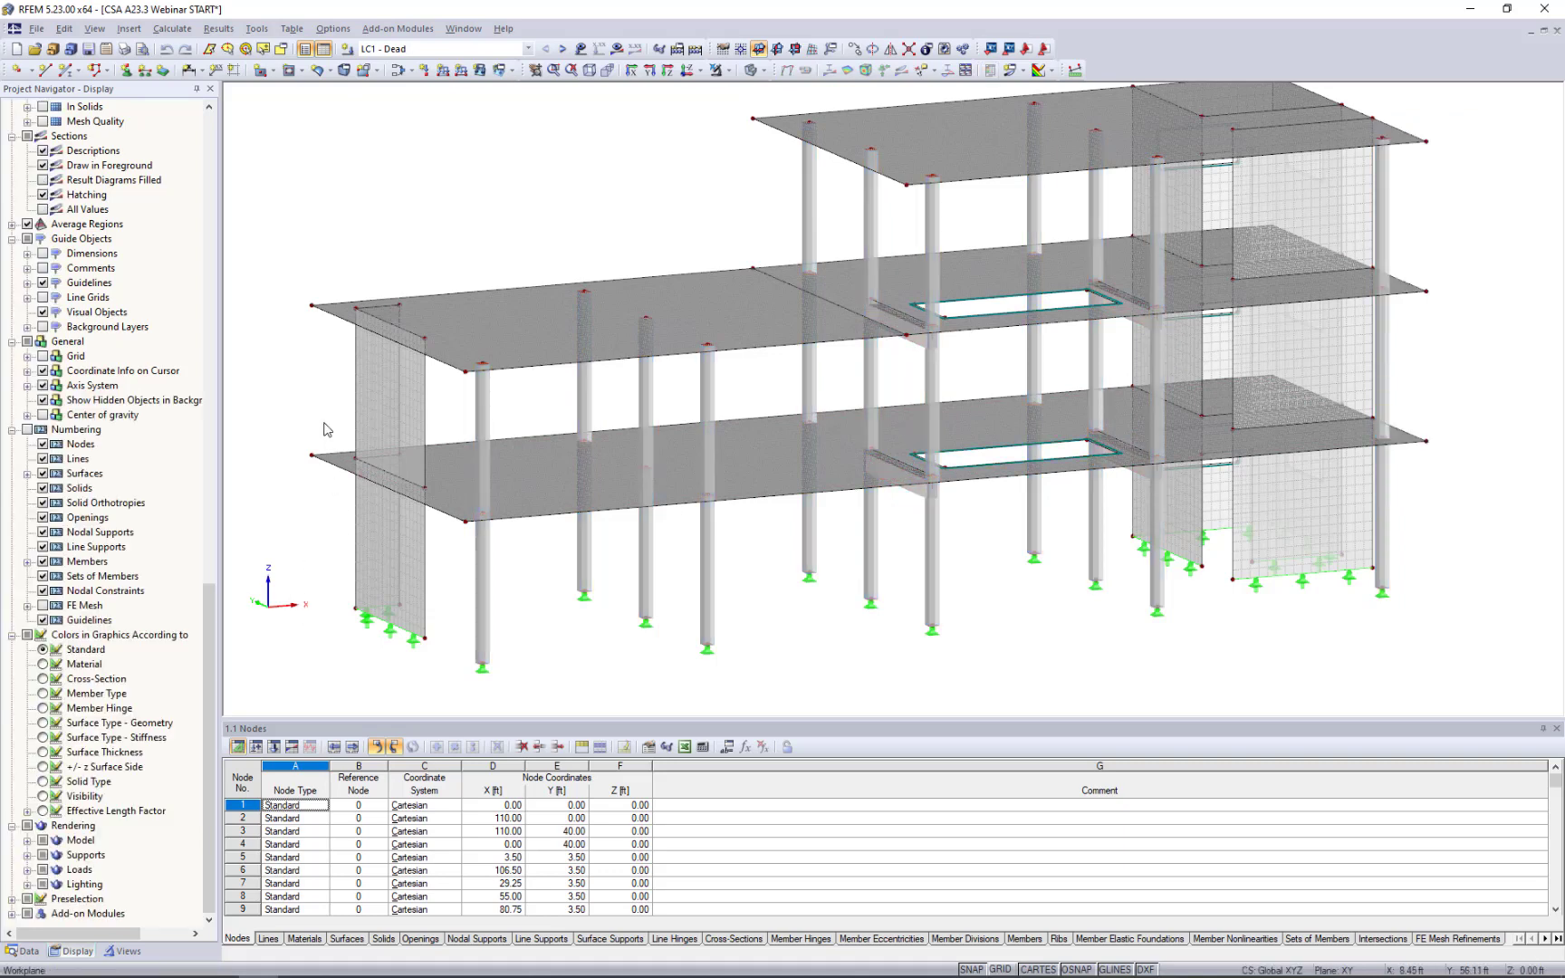
# Inspect the low wing roof slab's stiffness modification, including its definition type and component type options.
pyautogui.scroll(-1, 326, 433)
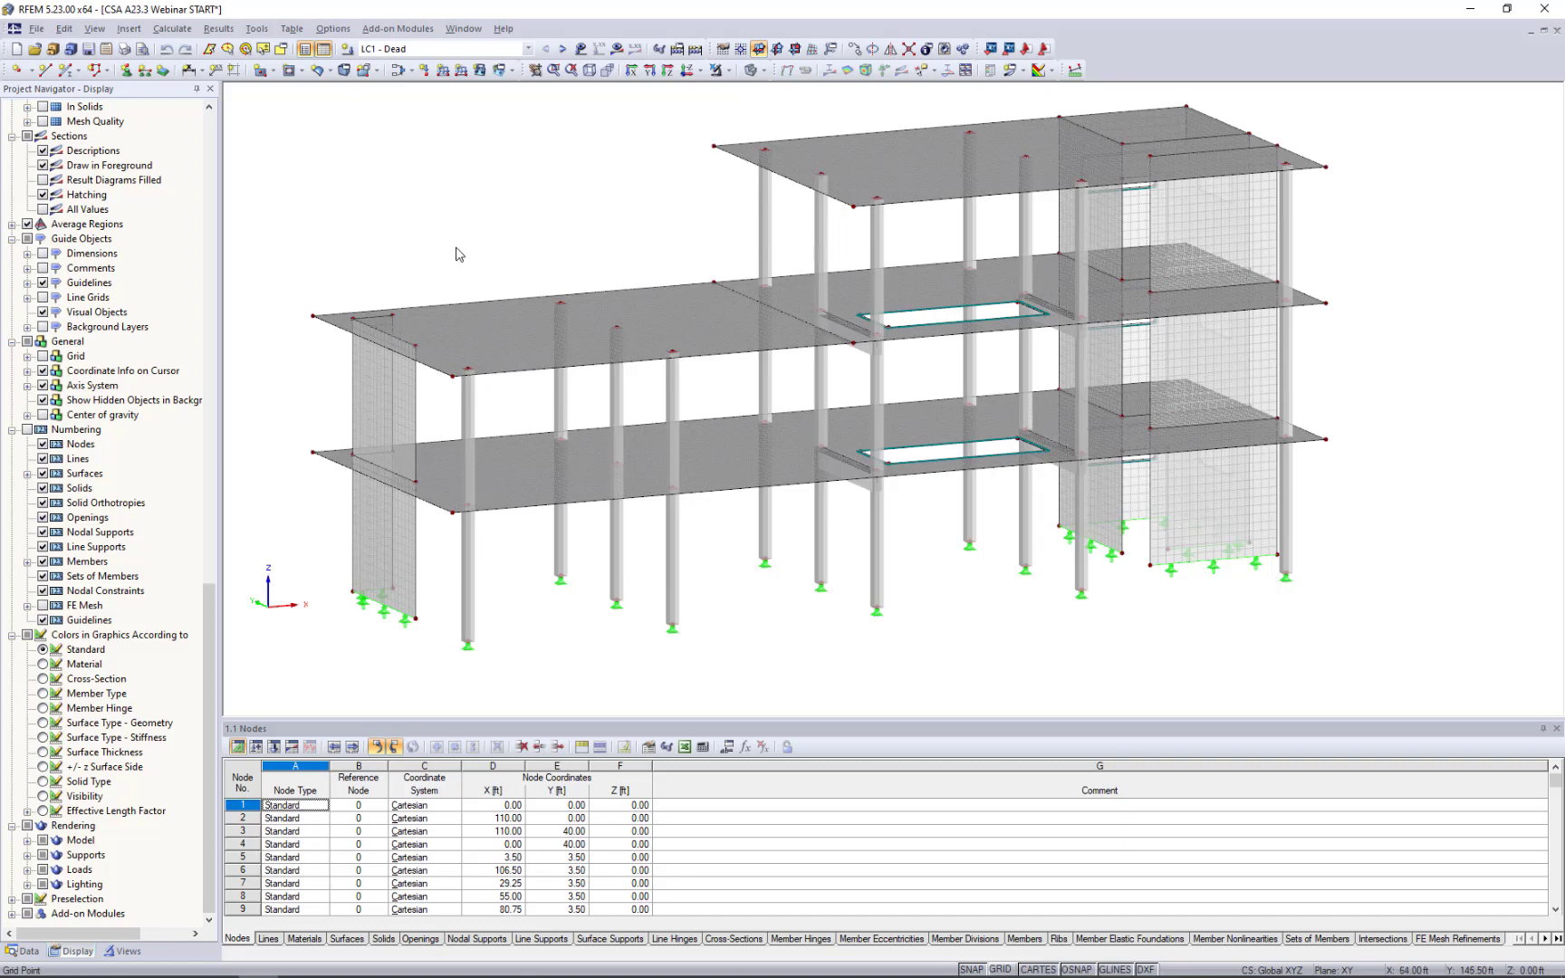
pyautogui.scroll(-1, 456, 243)
pyautogui.moveTo(474, 235); pyautogui.dragTo(512, 268, button='middle')
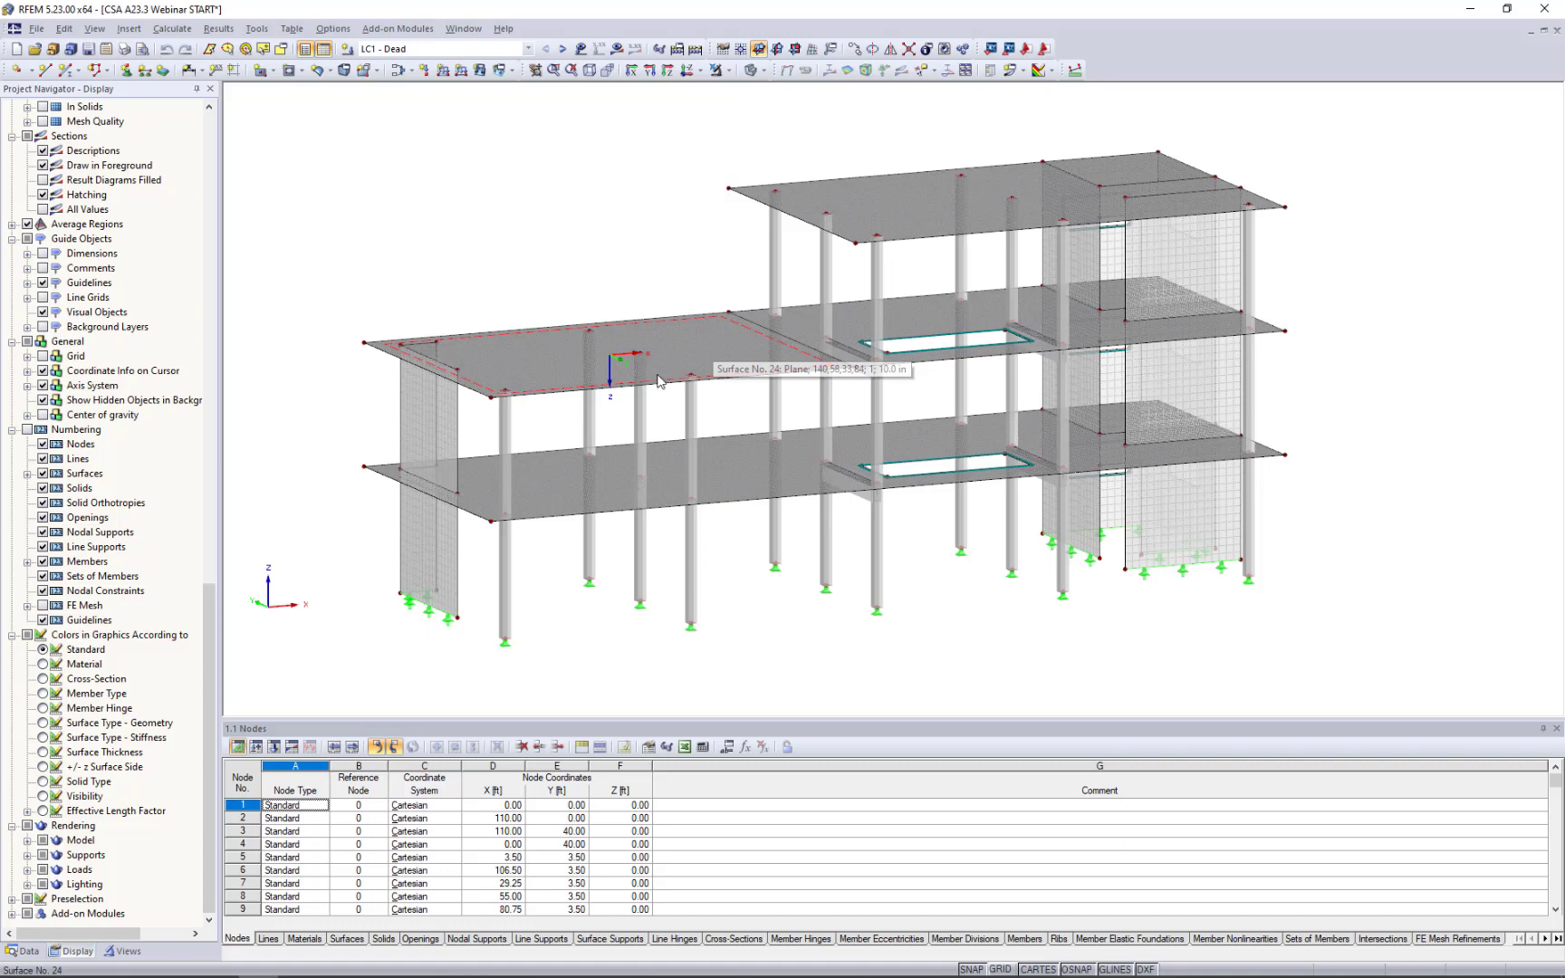
pyautogui.doubleClick(562, 380)
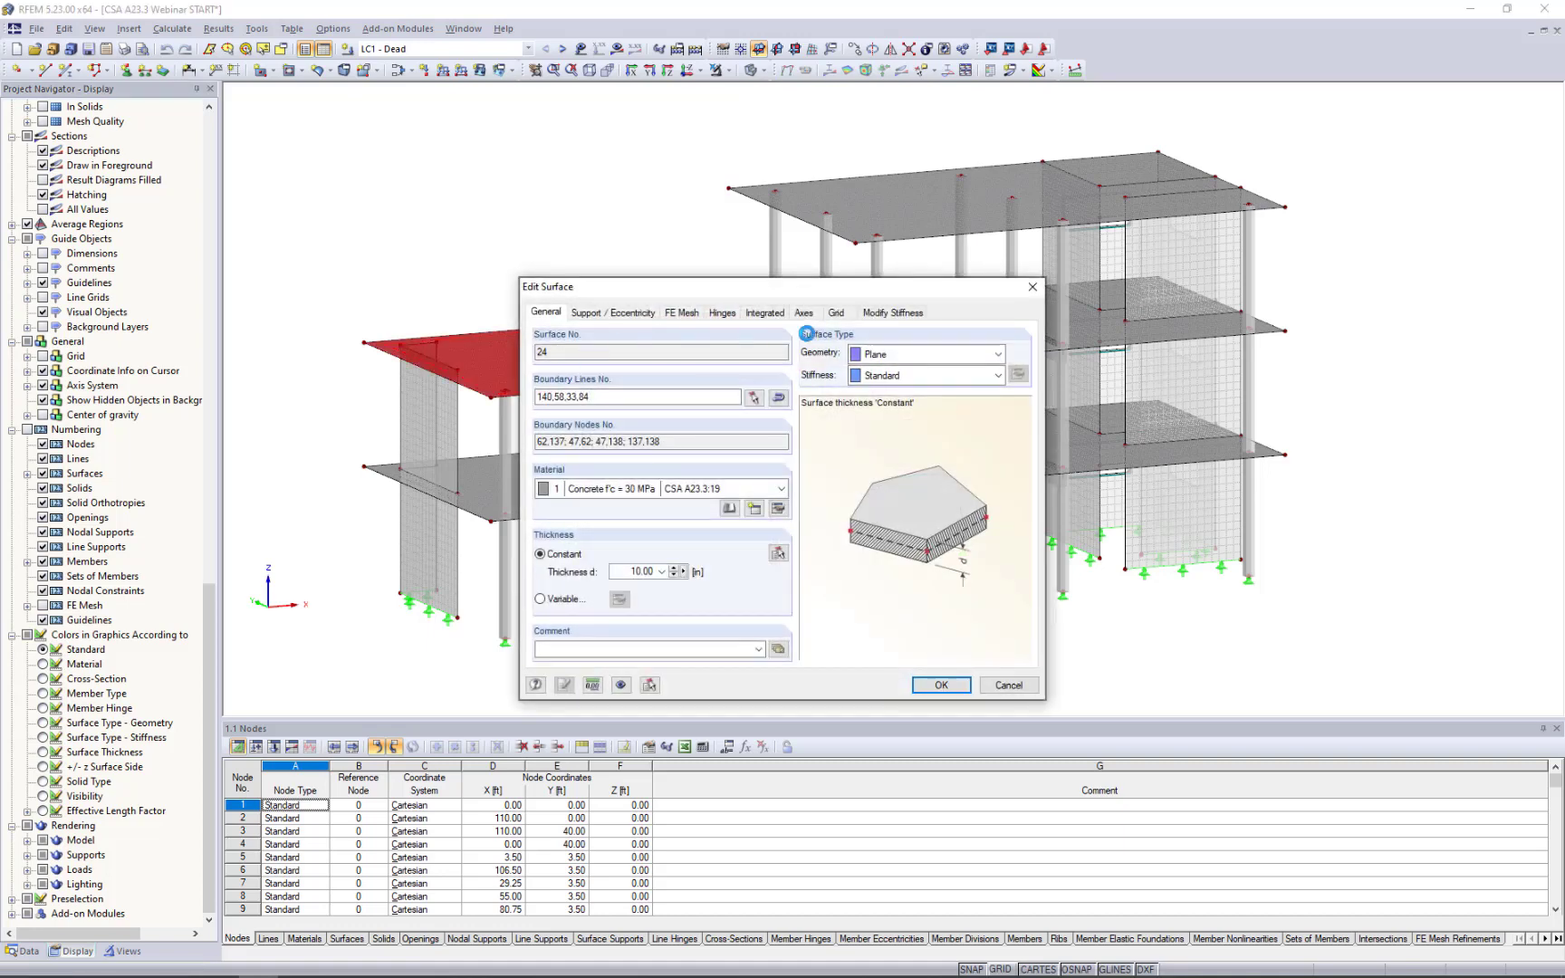
pyautogui.click(893, 312)
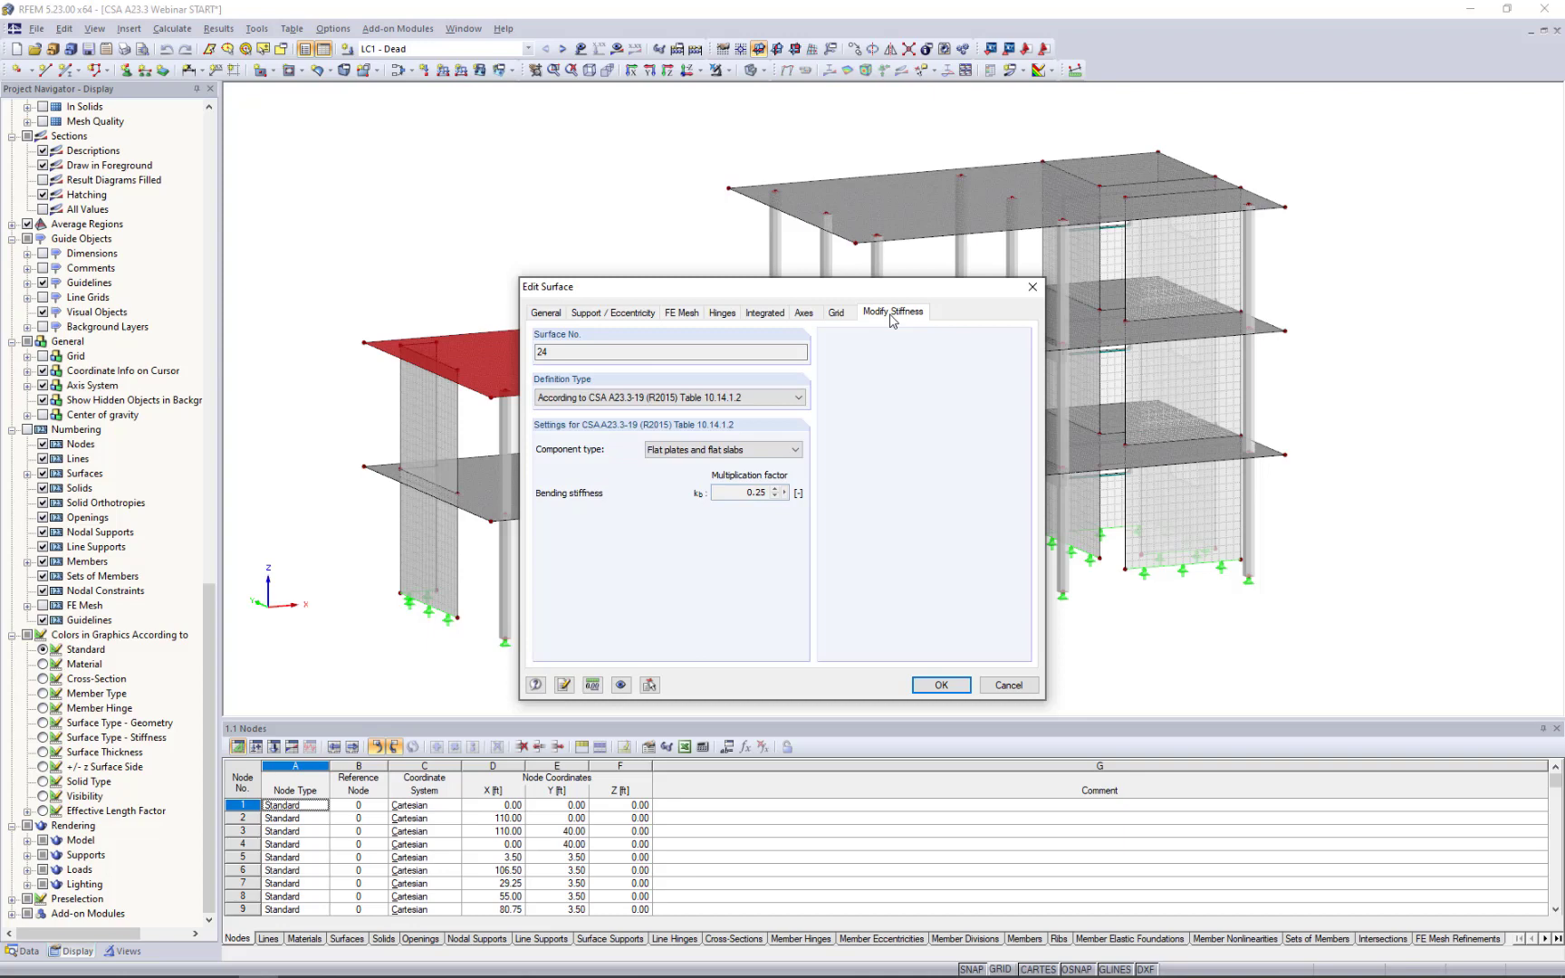
pyautogui.click(753, 399)
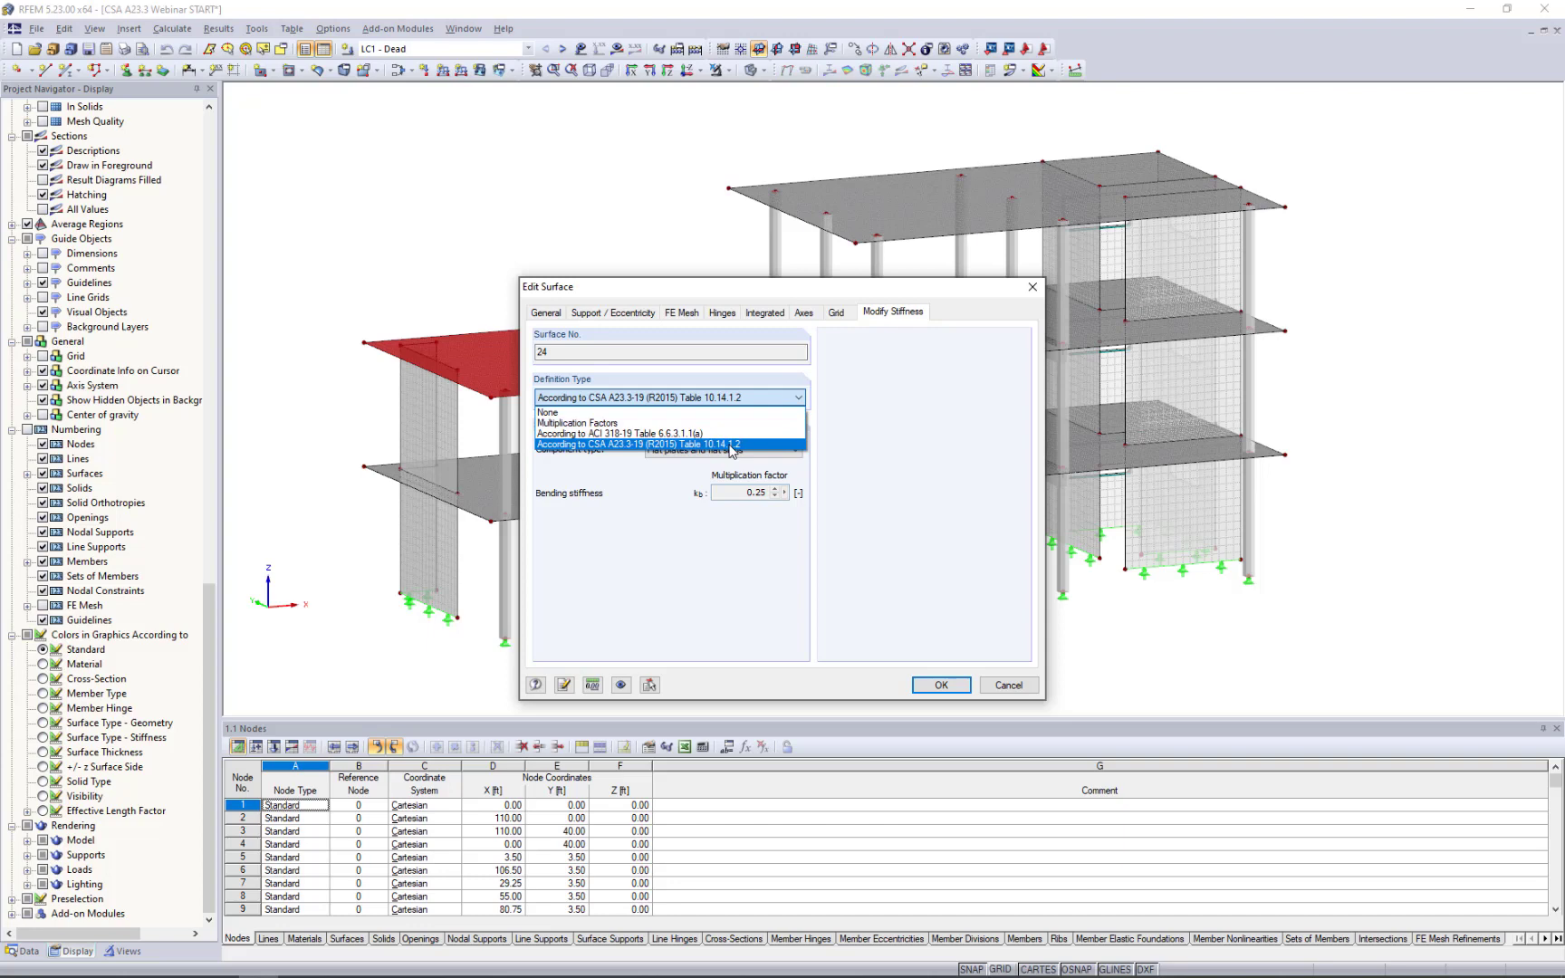
pyautogui.click(732, 445)
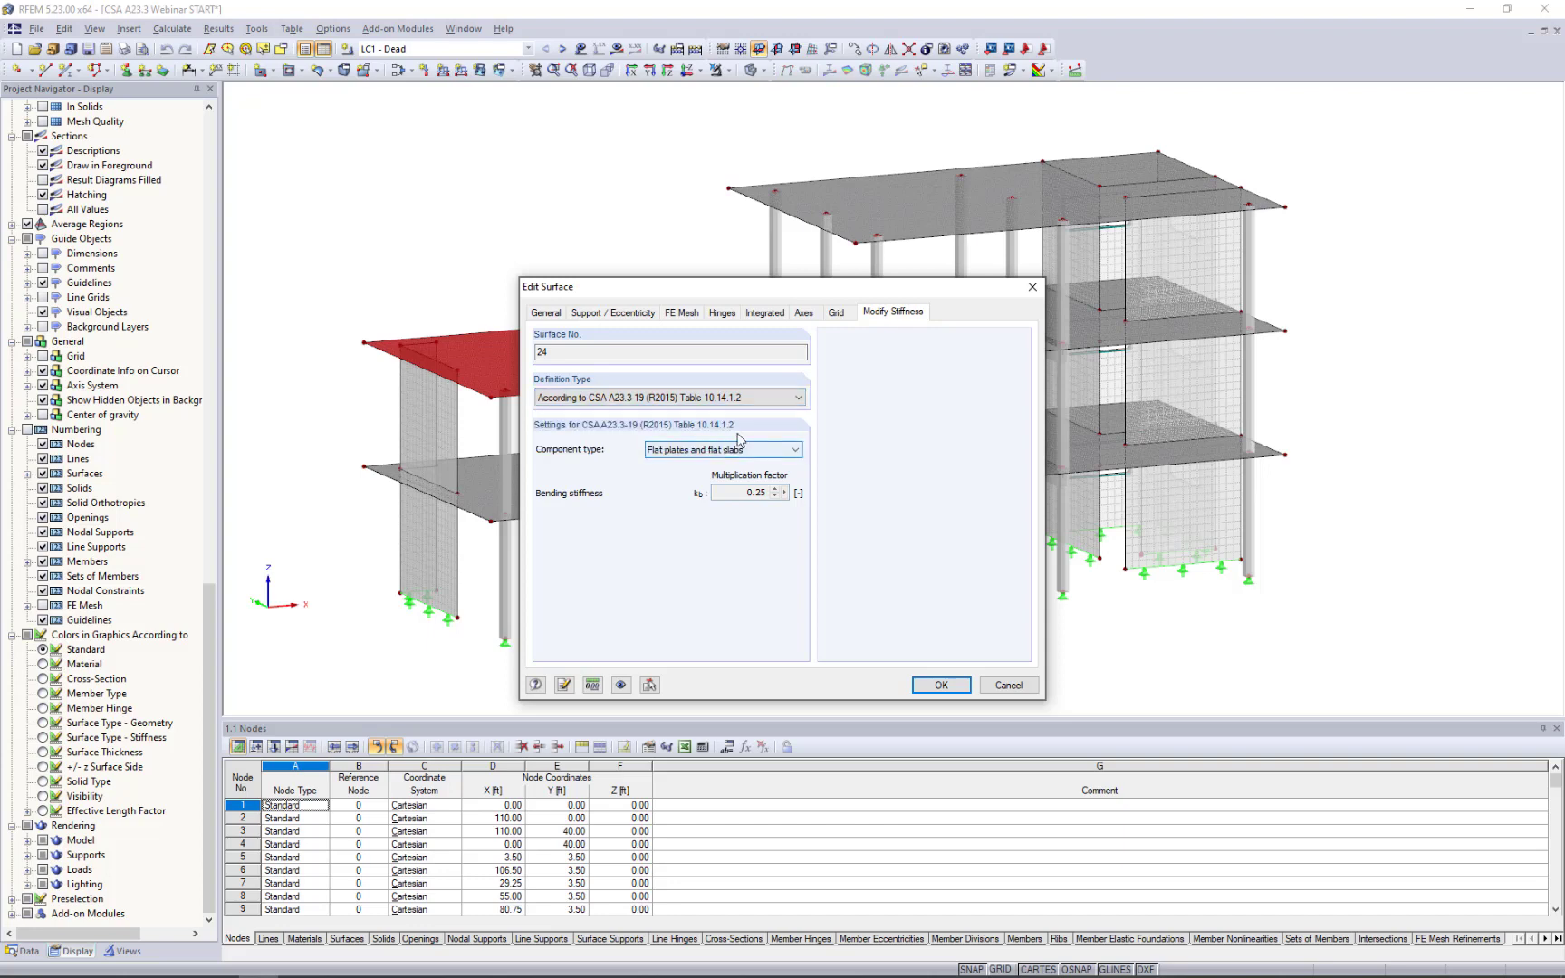
pyautogui.click(690, 454)
pyautogui.click(675, 509)
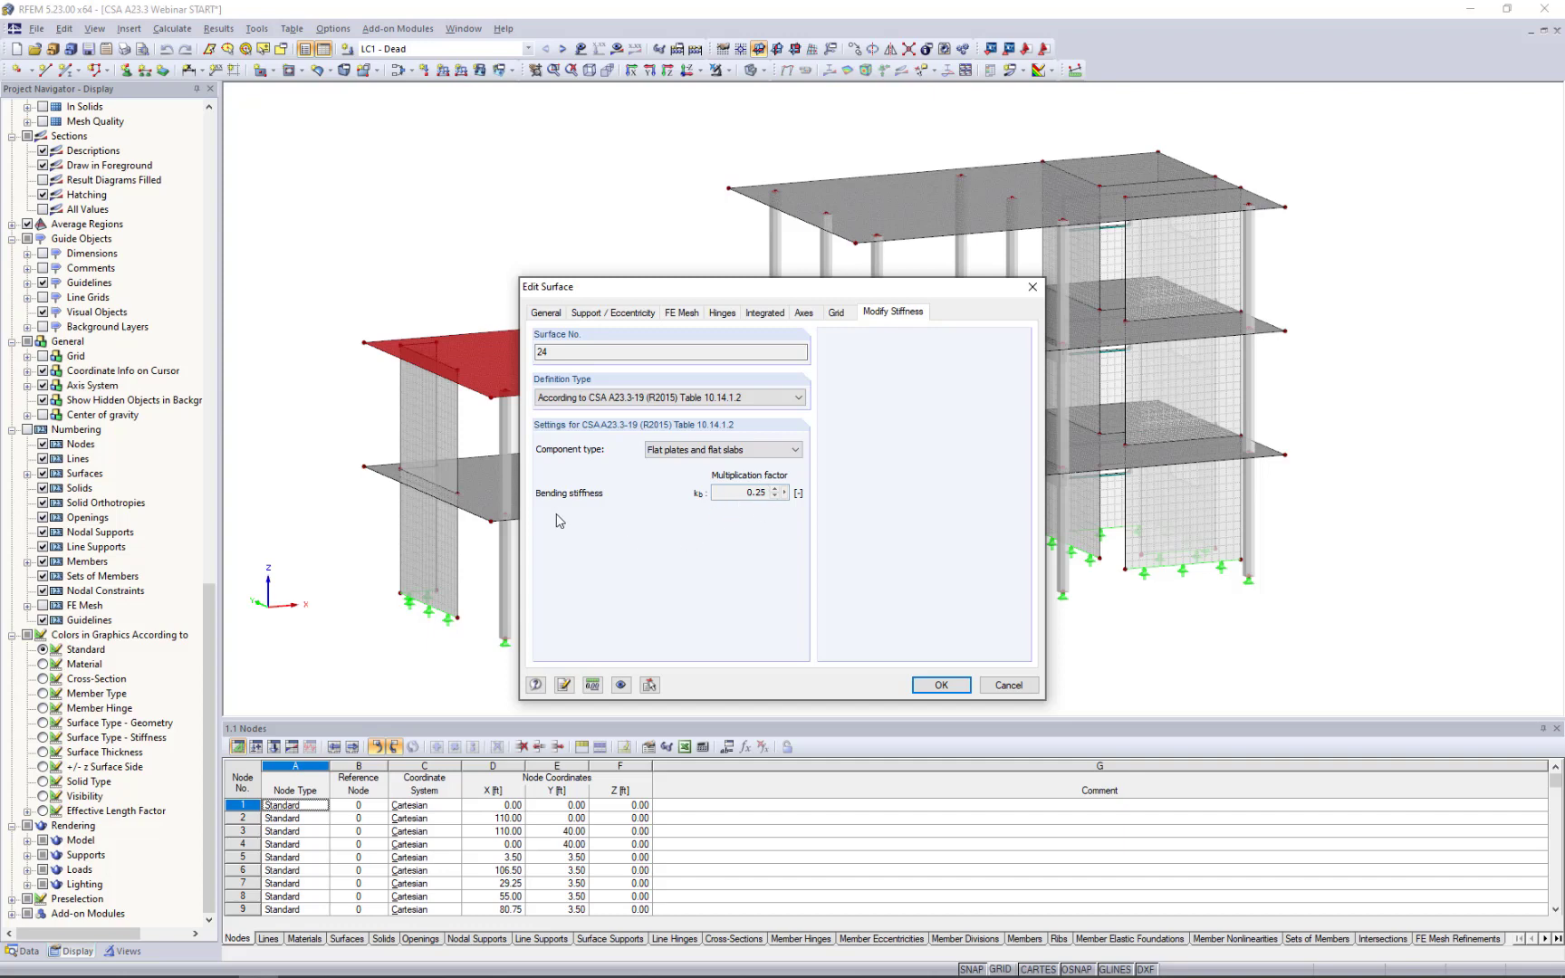
pyautogui.click(1009, 686)
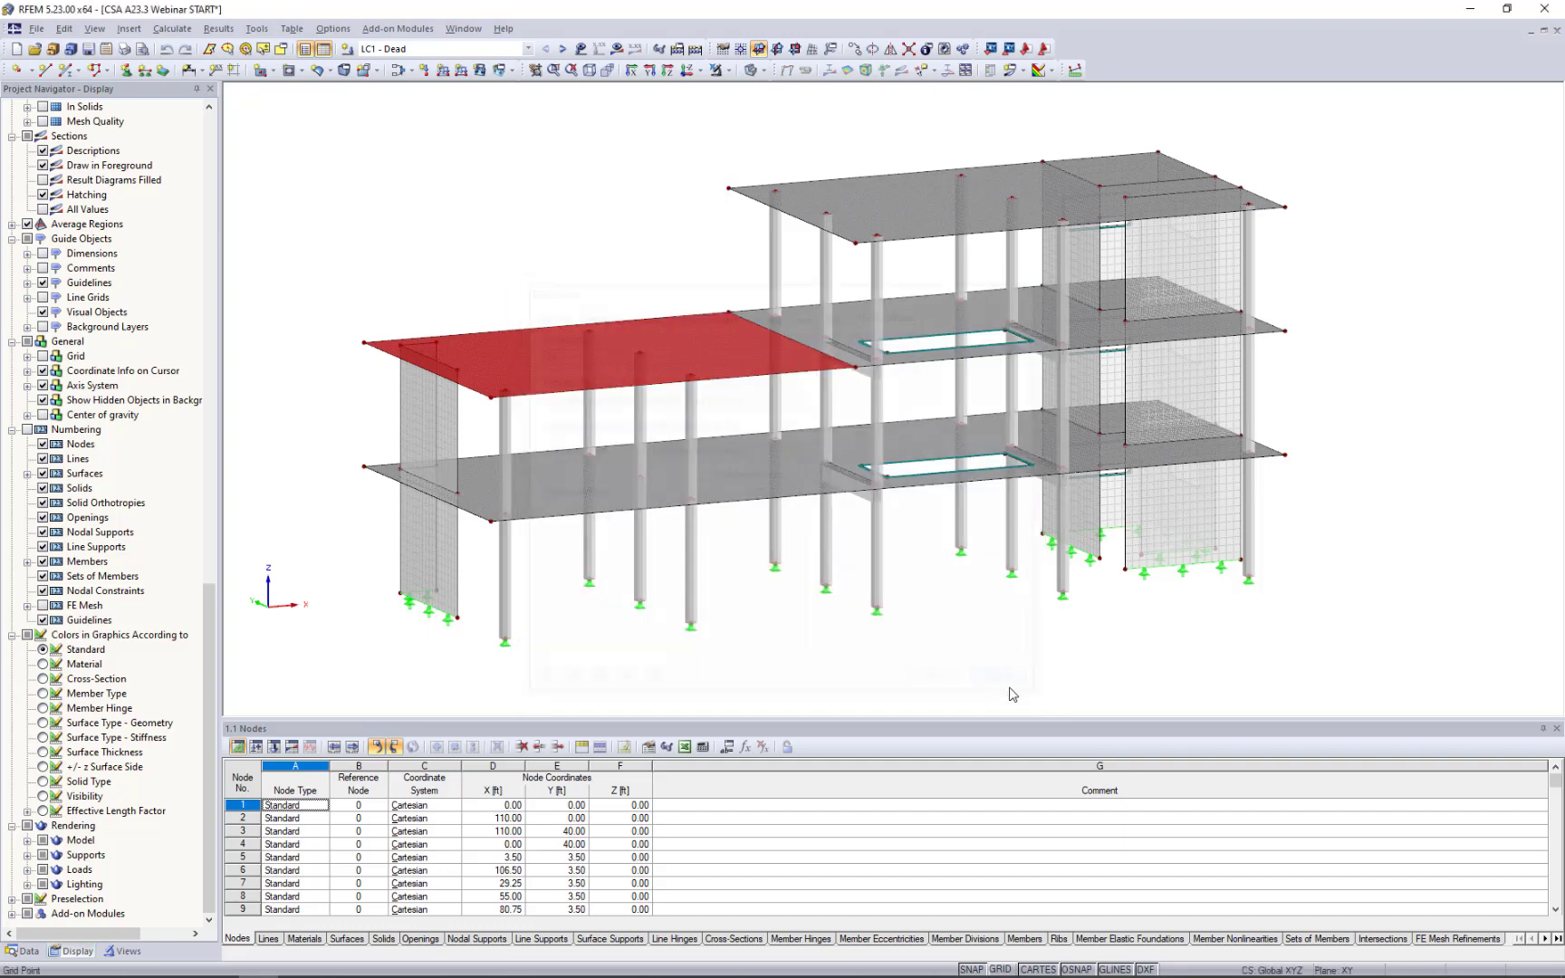
# Inspect the stiffness modification and available component types of the ground-floor shear wall at the tall end of the building.
pyautogui.click(1134, 551)
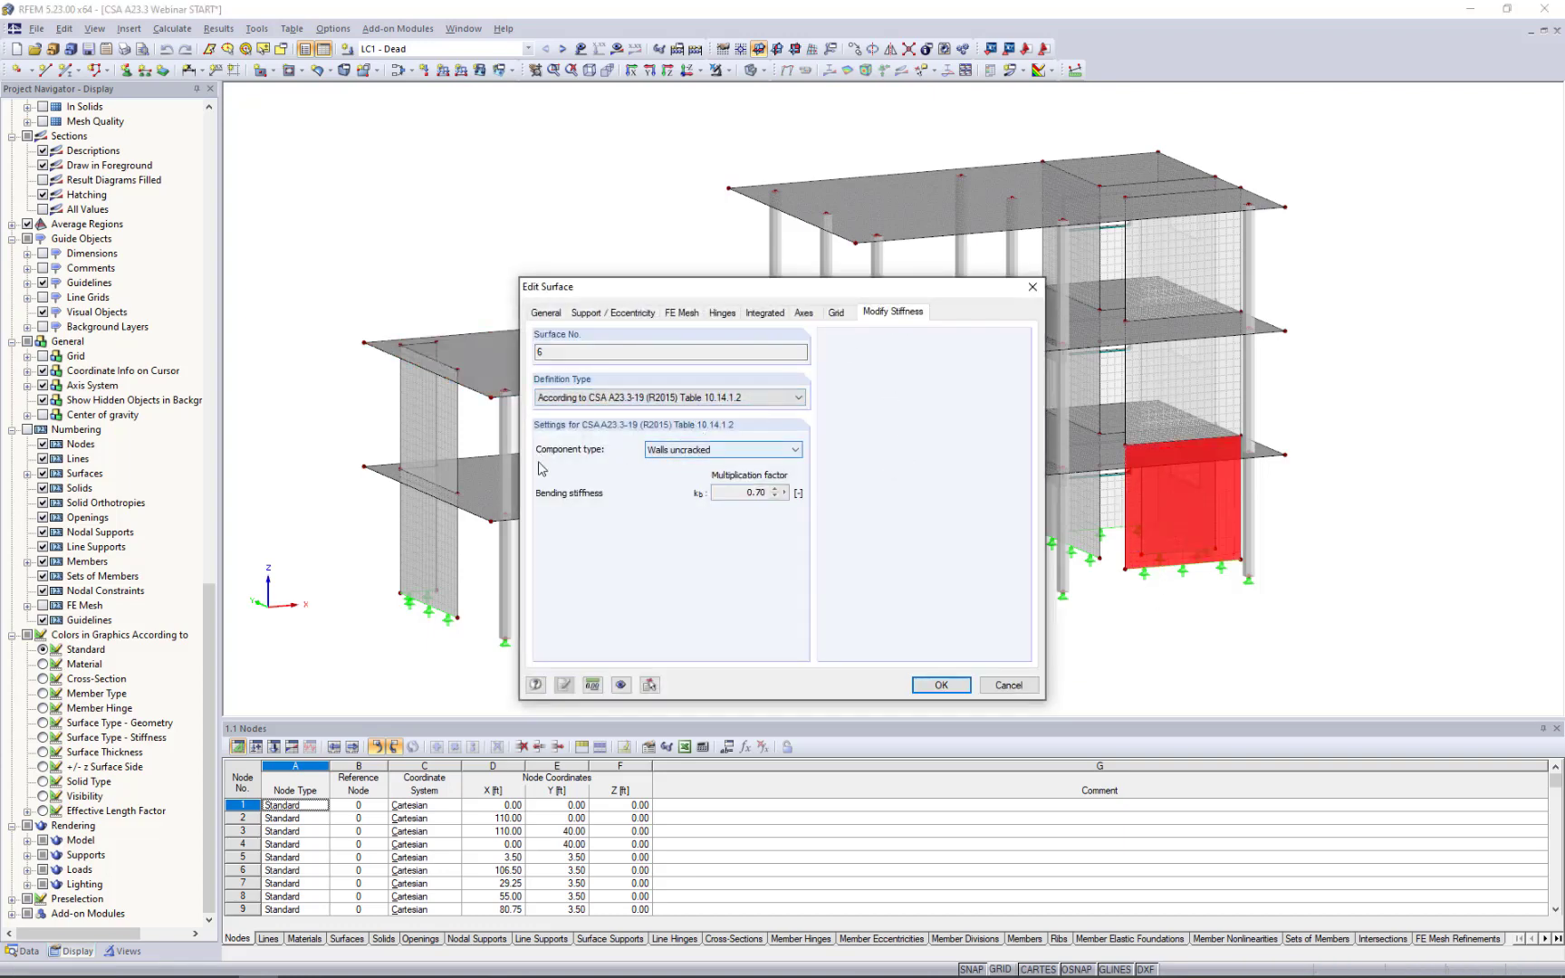
pyautogui.click(666, 455)
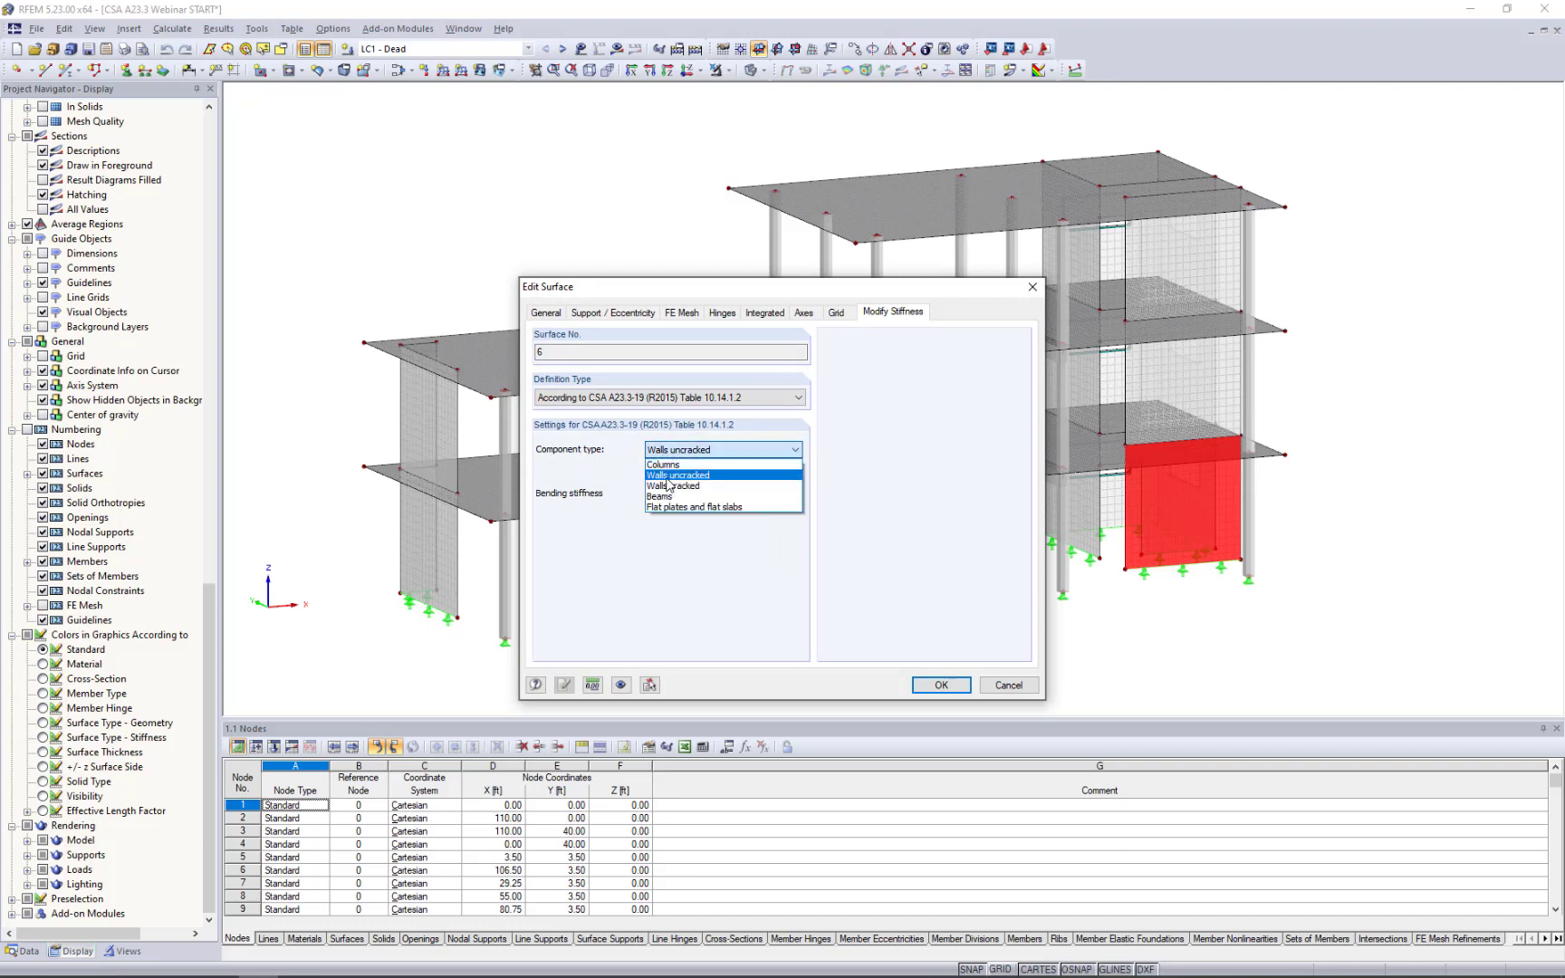
pyautogui.click(670, 475)
pyautogui.click(1008, 686)
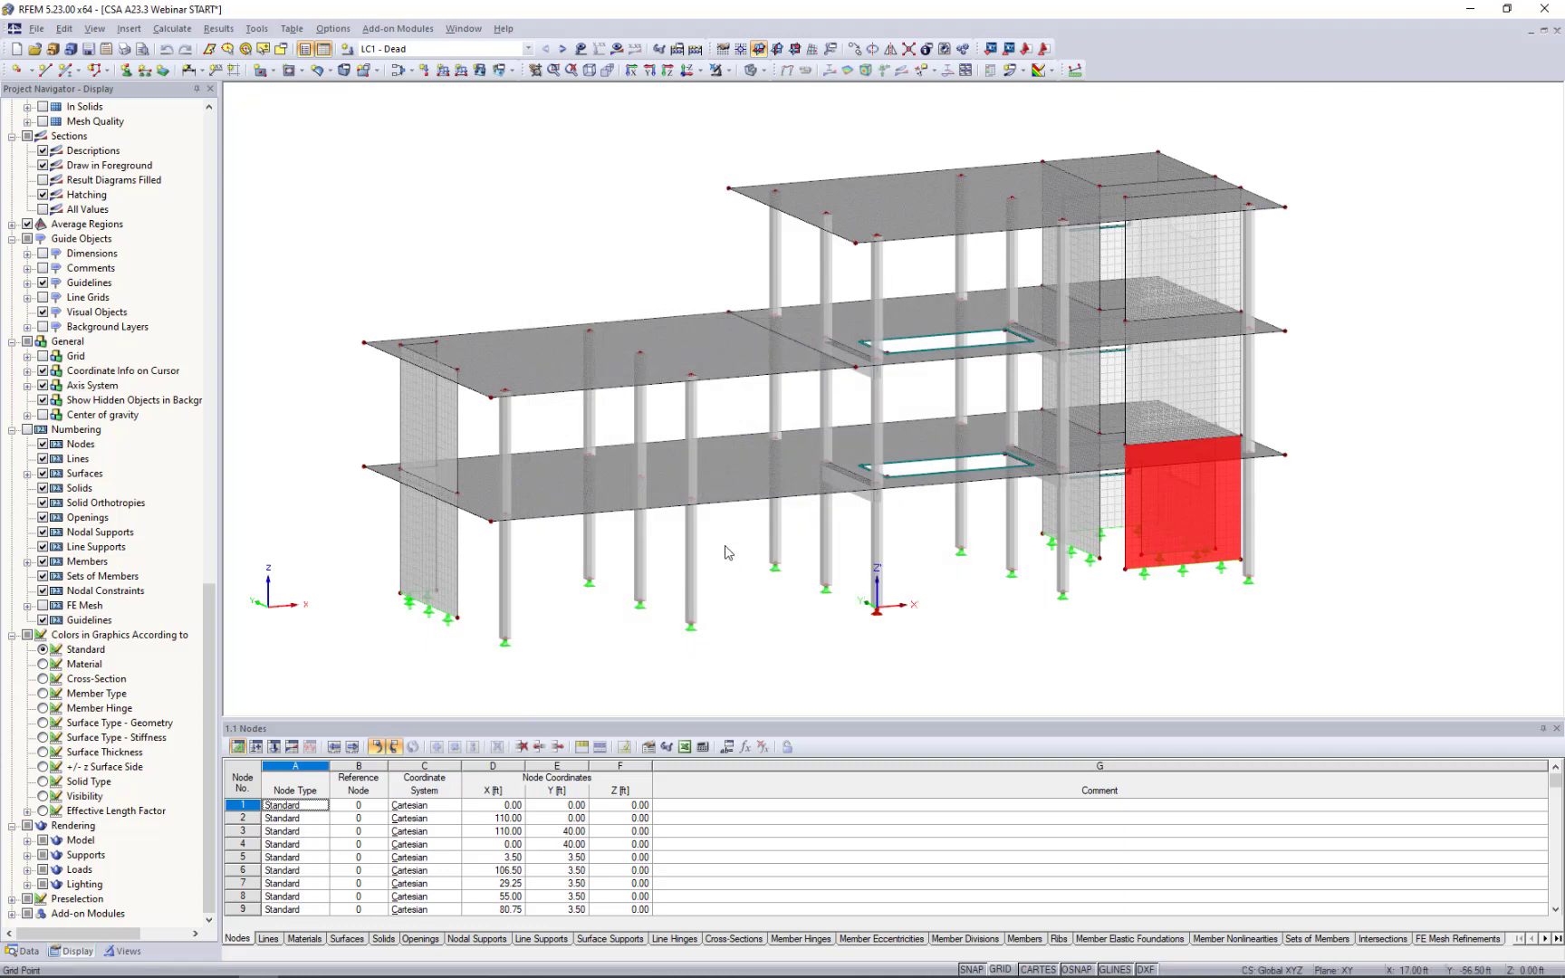
# Inspect the stiffness modification of a ground-floor column in the low wing, including its component types and multiplication factors.
pyautogui.click(689, 548)
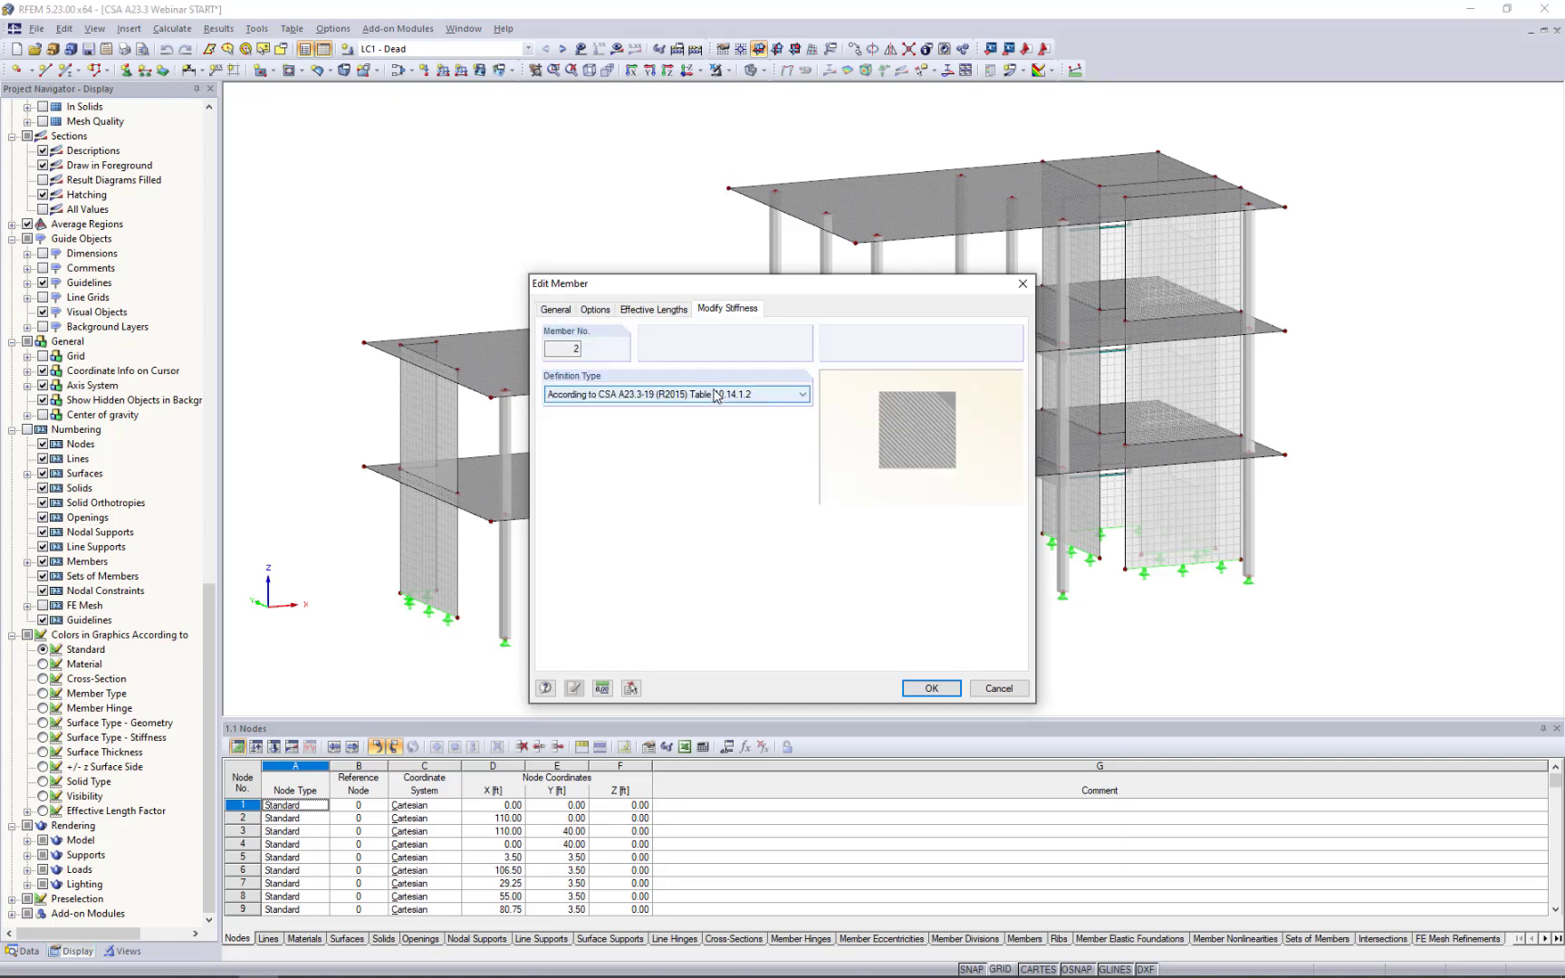
pyautogui.click(686, 445)
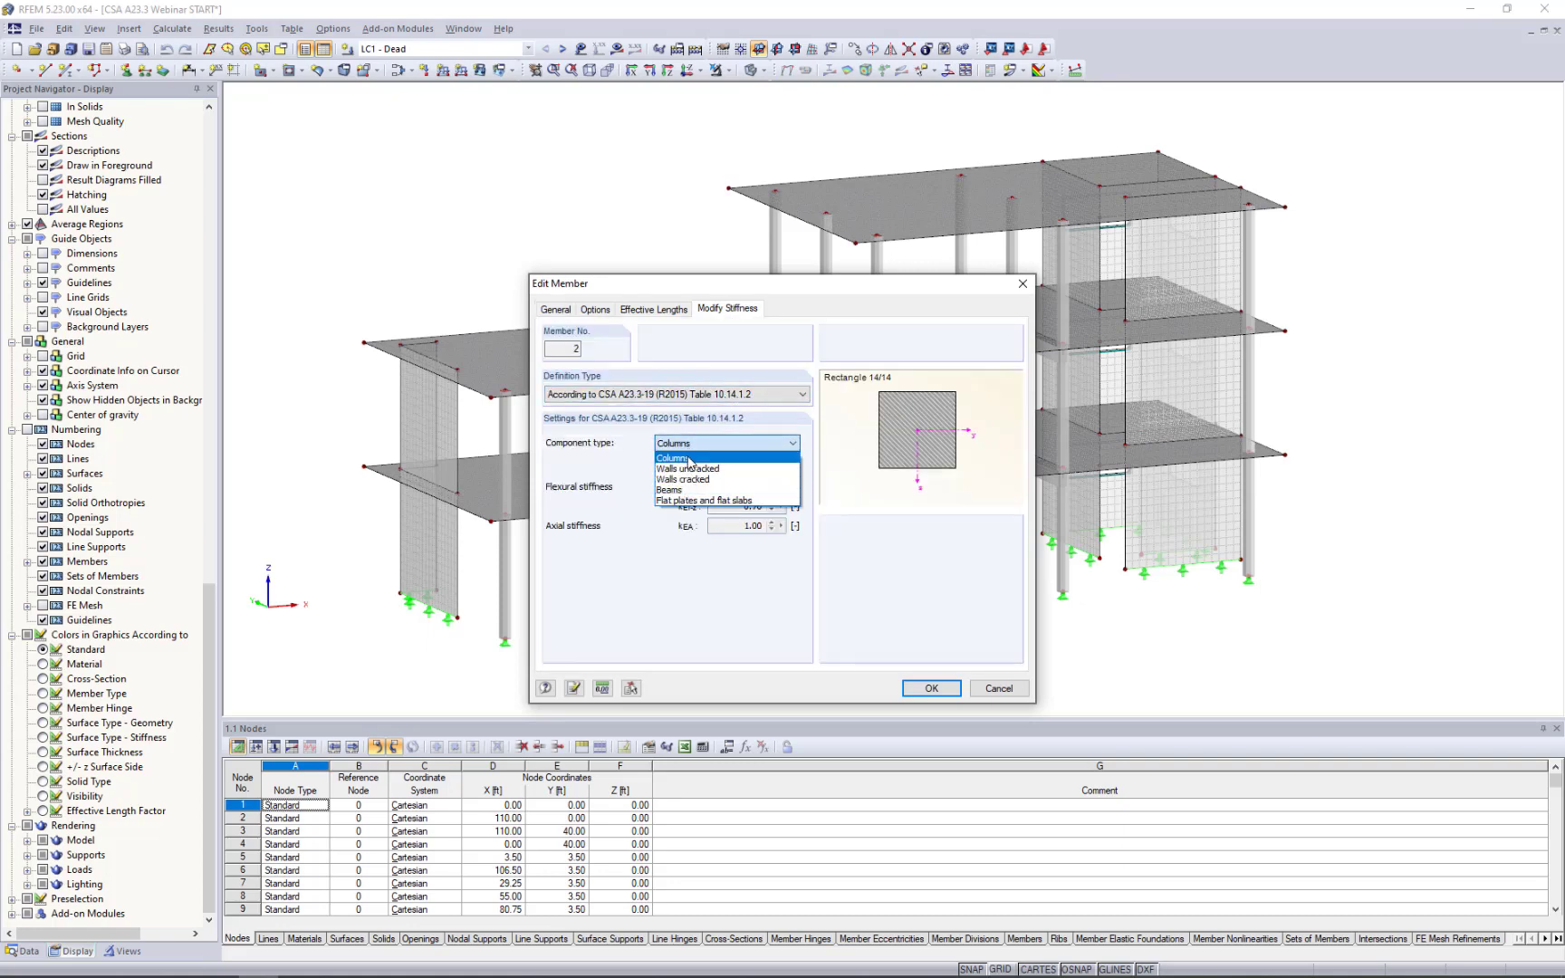
pyautogui.click(689, 459)
pyautogui.click(705, 444)
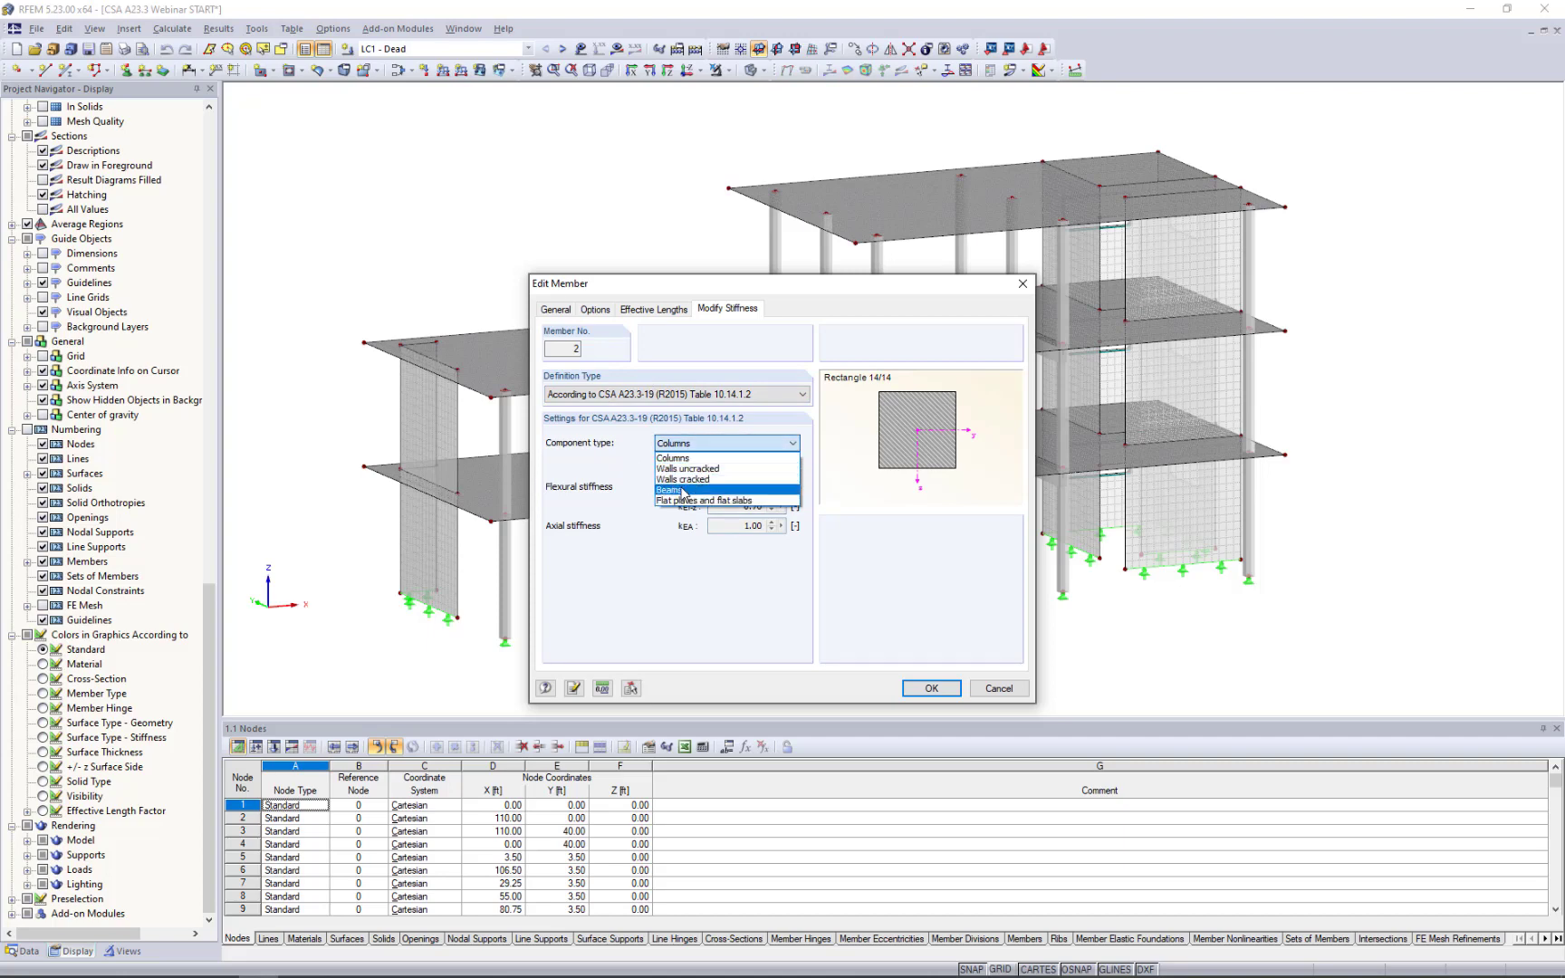
pyautogui.click(611, 468)
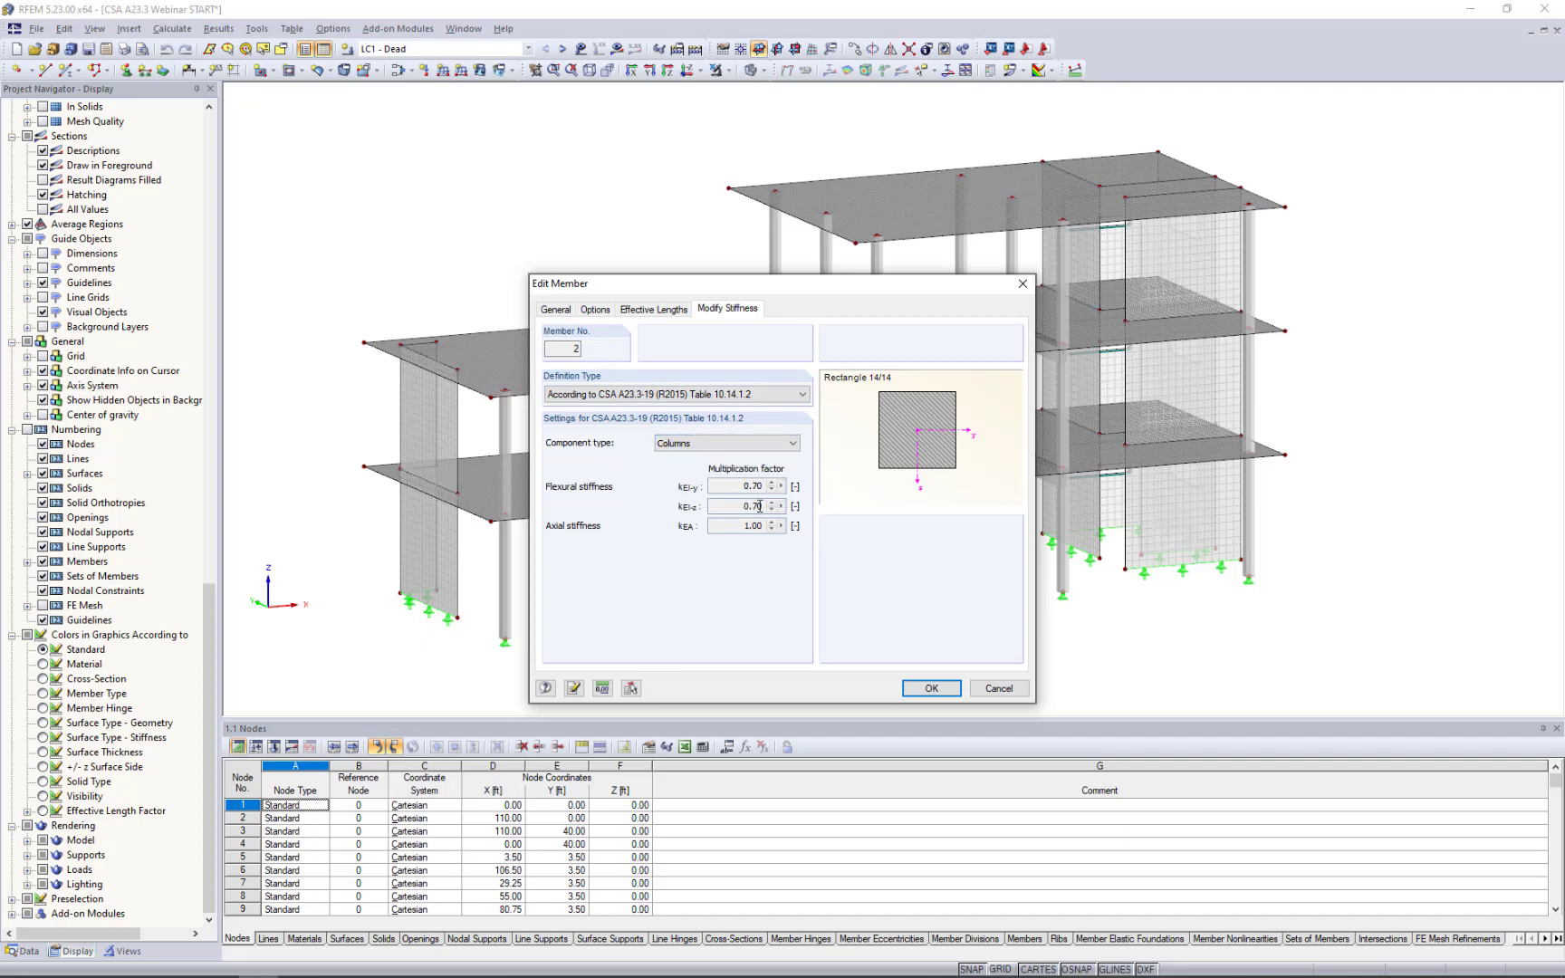
pyautogui.click(991, 689)
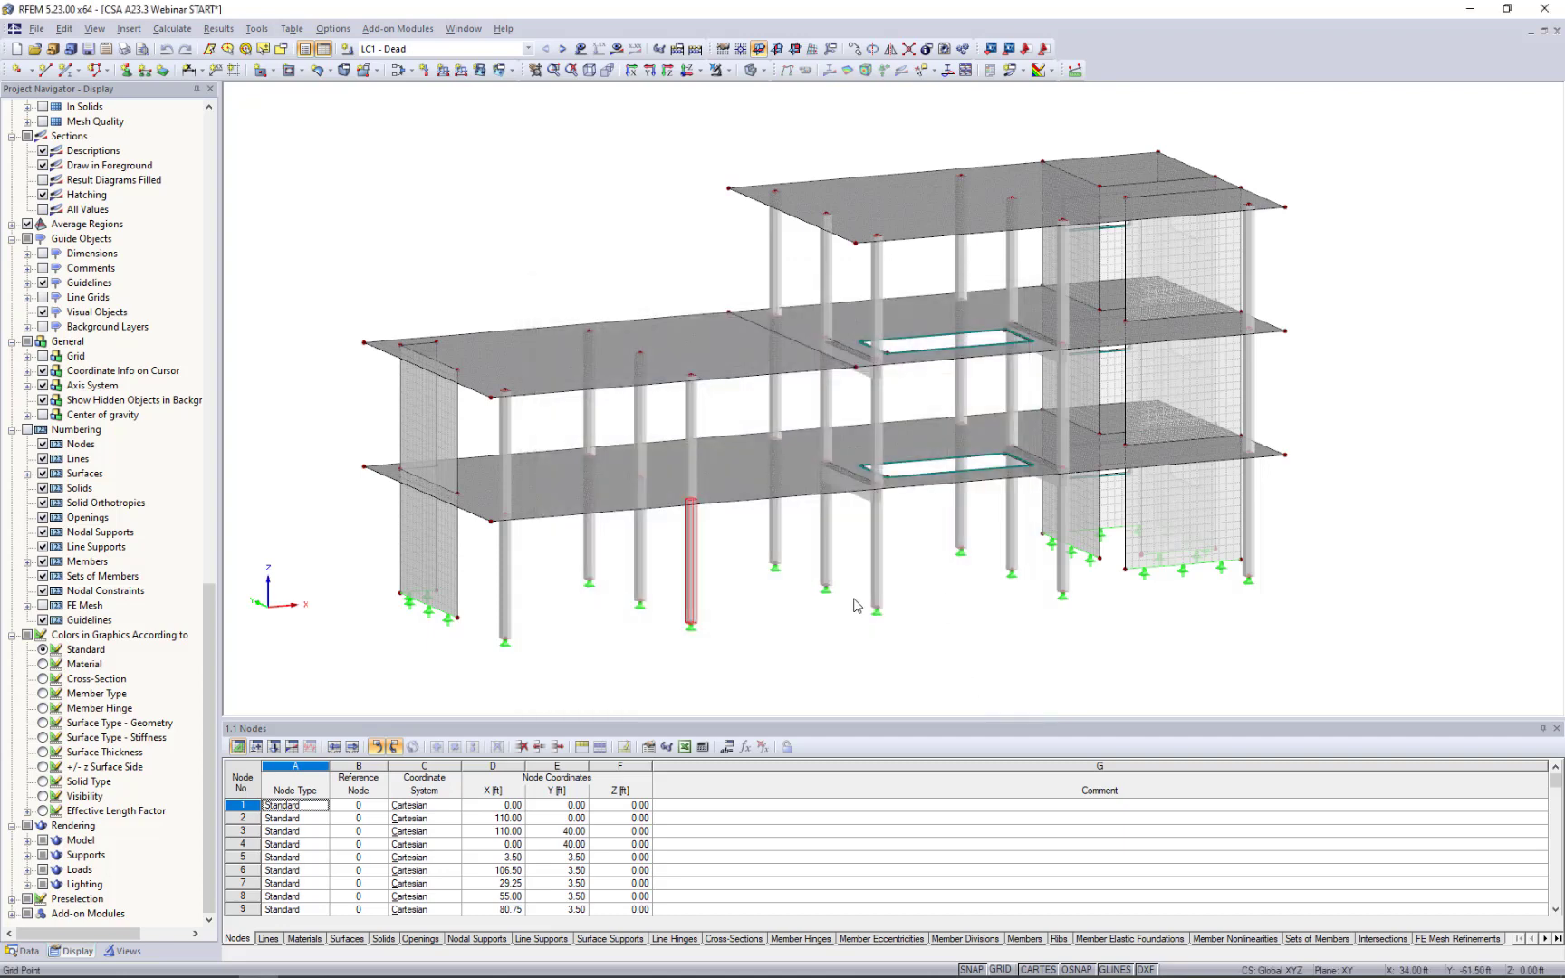
pyautogui.click(762, 603)
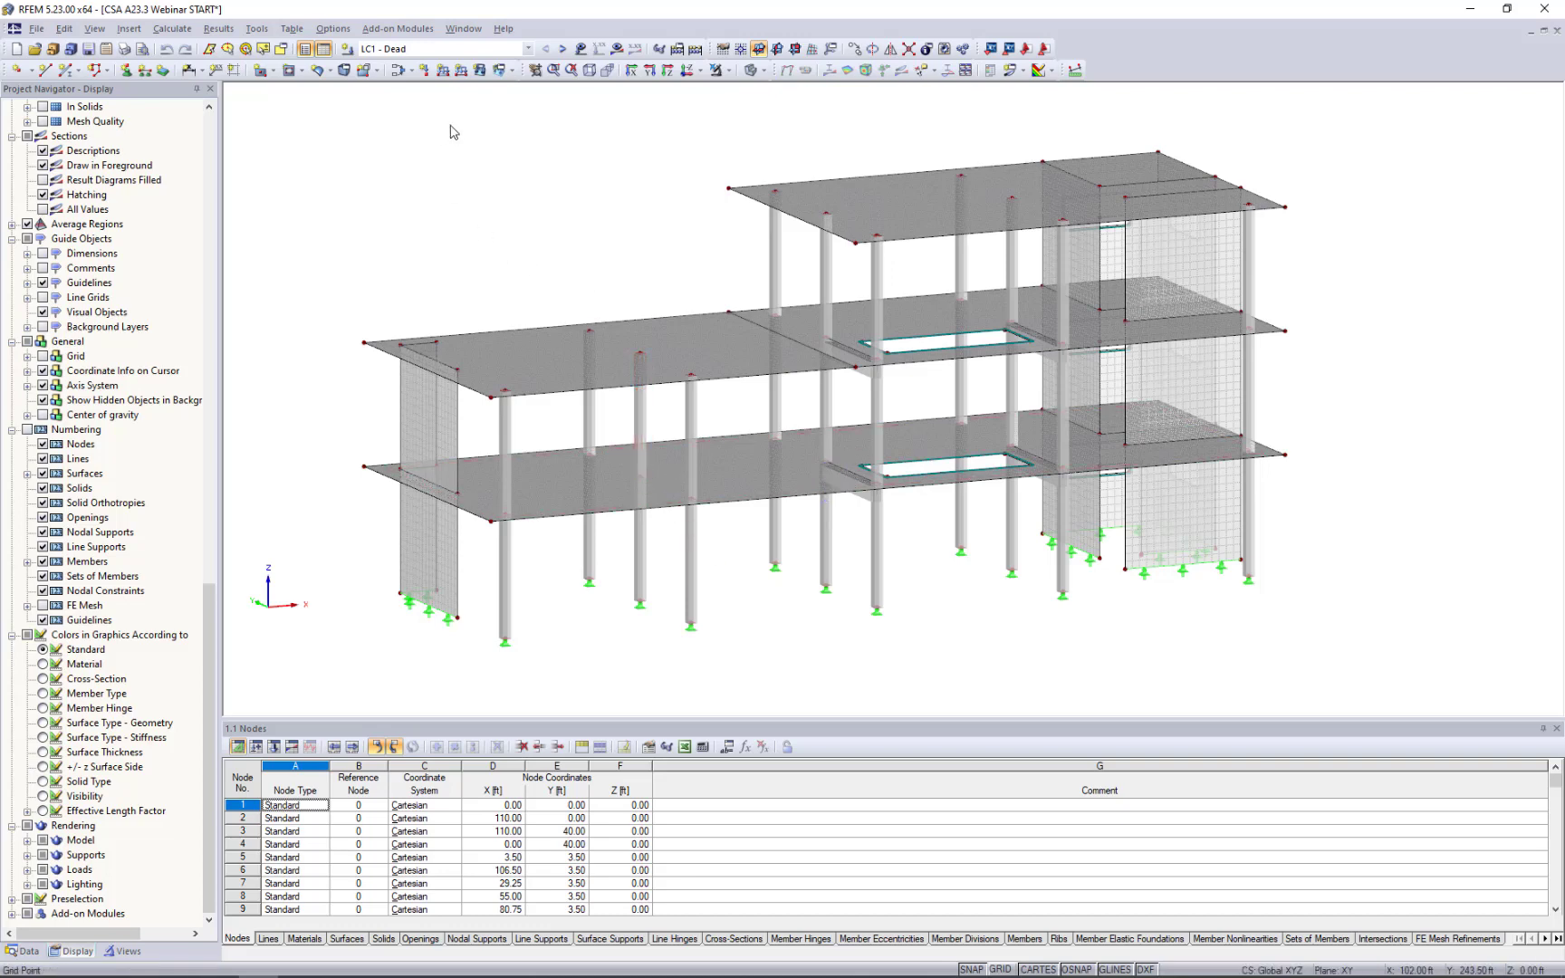
# Review the list of load cases and combinations, and display the loads of LC1 - Dead on the model.
pyautogui.click(412, 55)
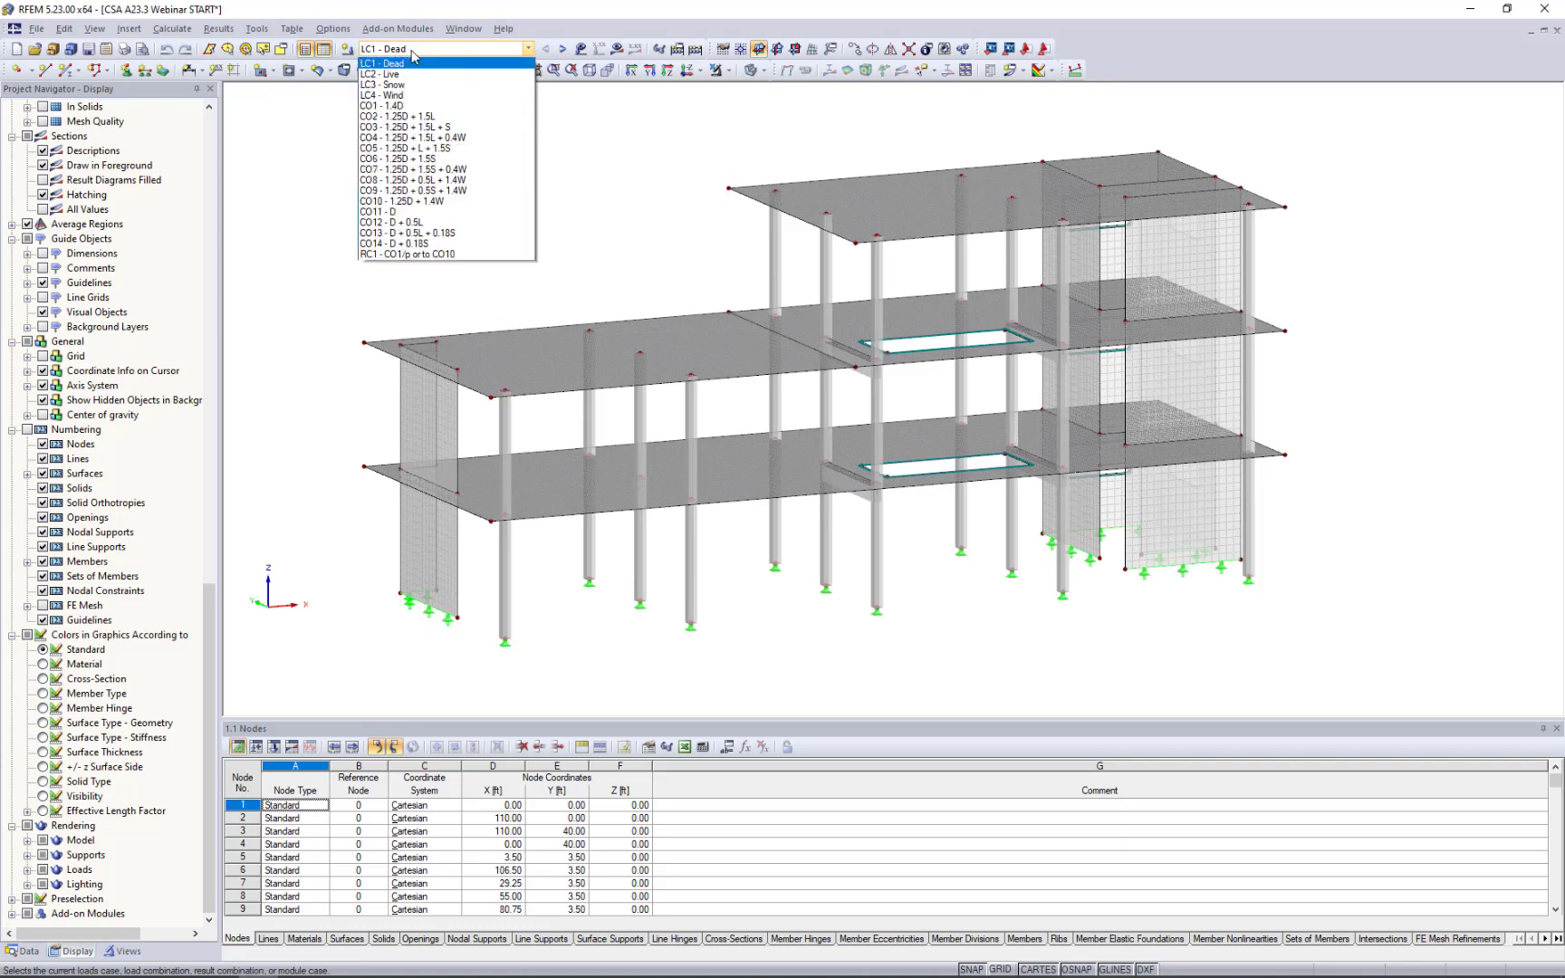
pyautogui.click(598, 147)
pyautogui.click(581, 48)
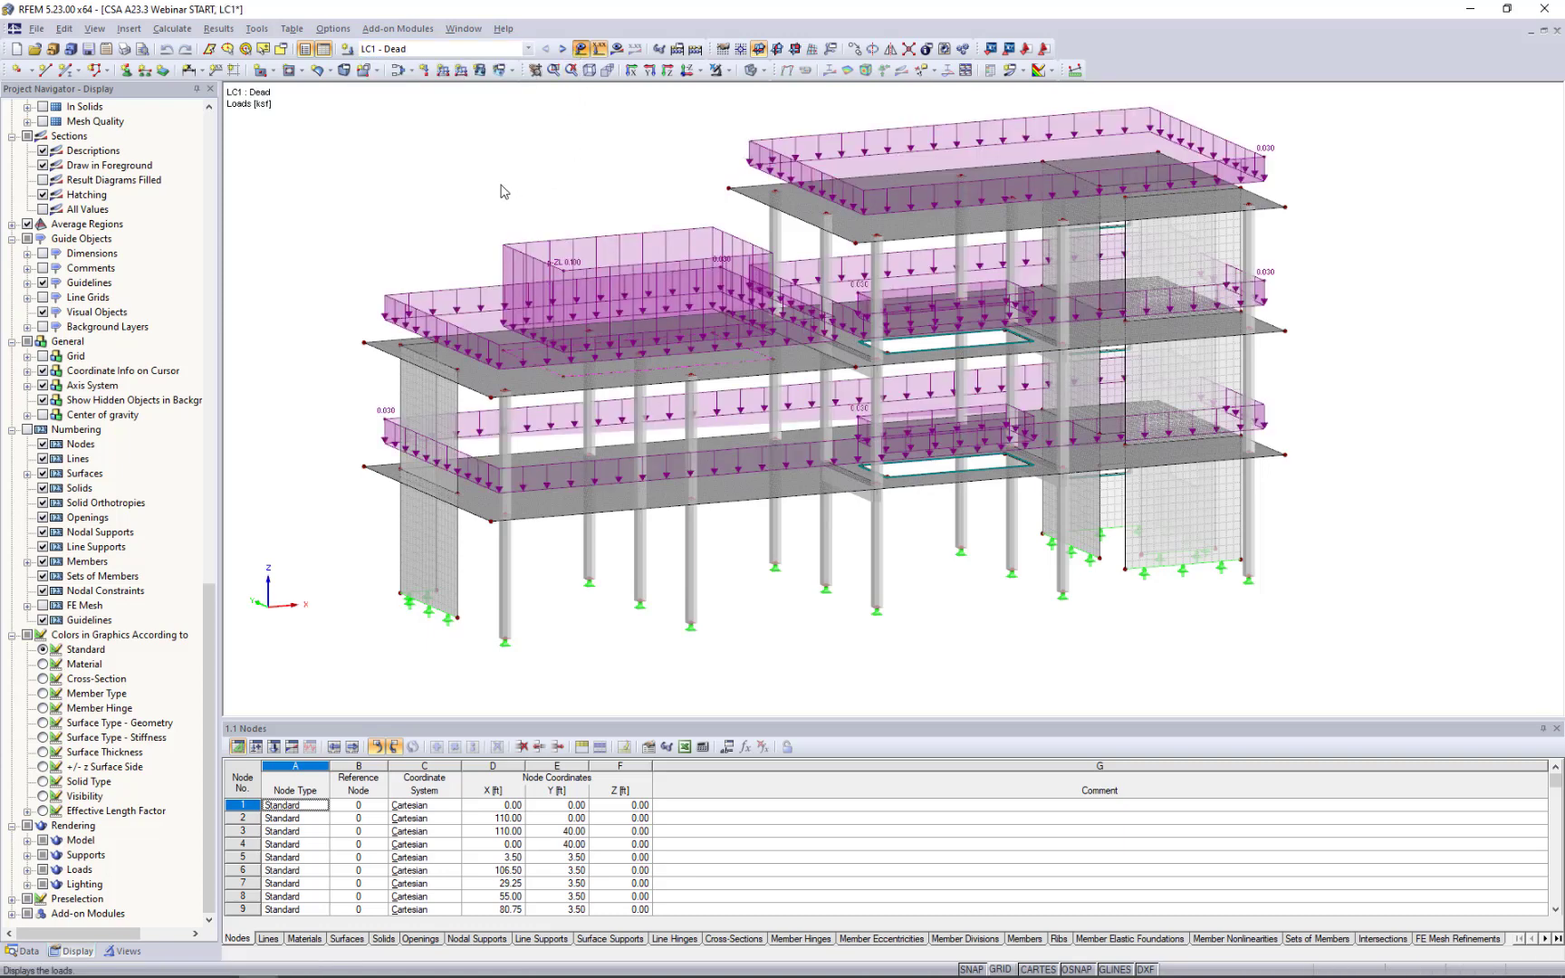
pyautogui.keyDown('ctrl'); pyautogui.moveTo(482, 210); pyautogui.dragTo(496, 267, button='middle'); pyautogui.keyUp('ctrl')
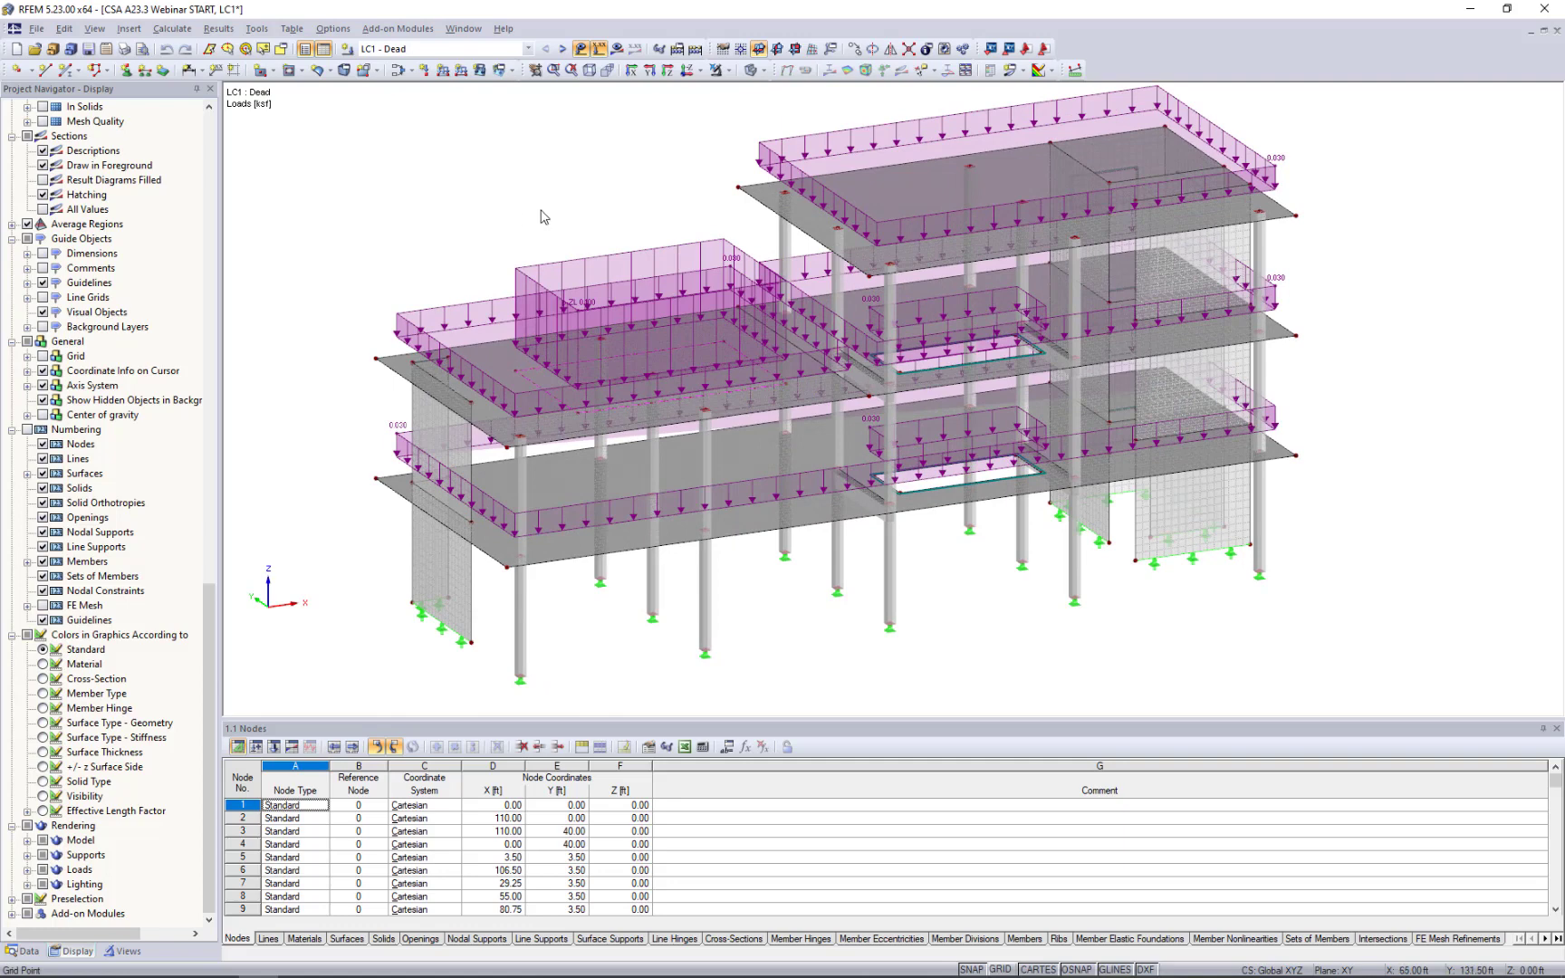
pyautogui.moveTo(667, 198); pyautogui.dragTo(649, 233, button='middle')
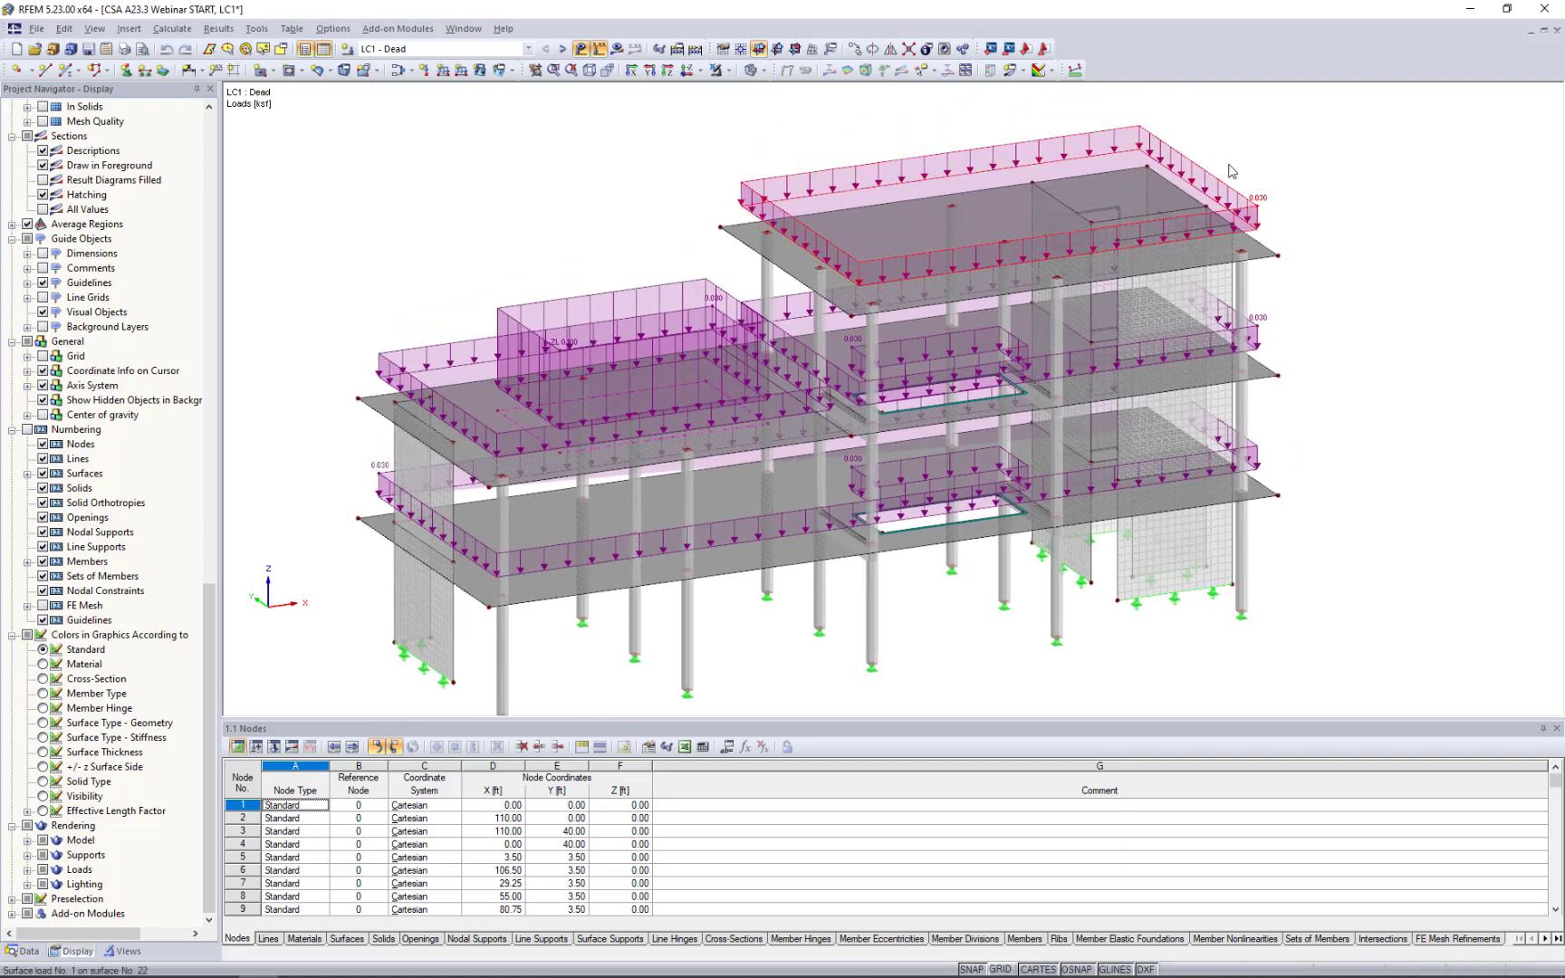
pyautogui.moveTo(1251, 198)
pyautogui.keyDown('ctrl'); pyautogui.moveTo(490, 249); pyautogui.dragTo(528, 296, button='middle'); pyautogui.keyUp('ctrl')
pyautogui.scroll(-1, 512, 334)
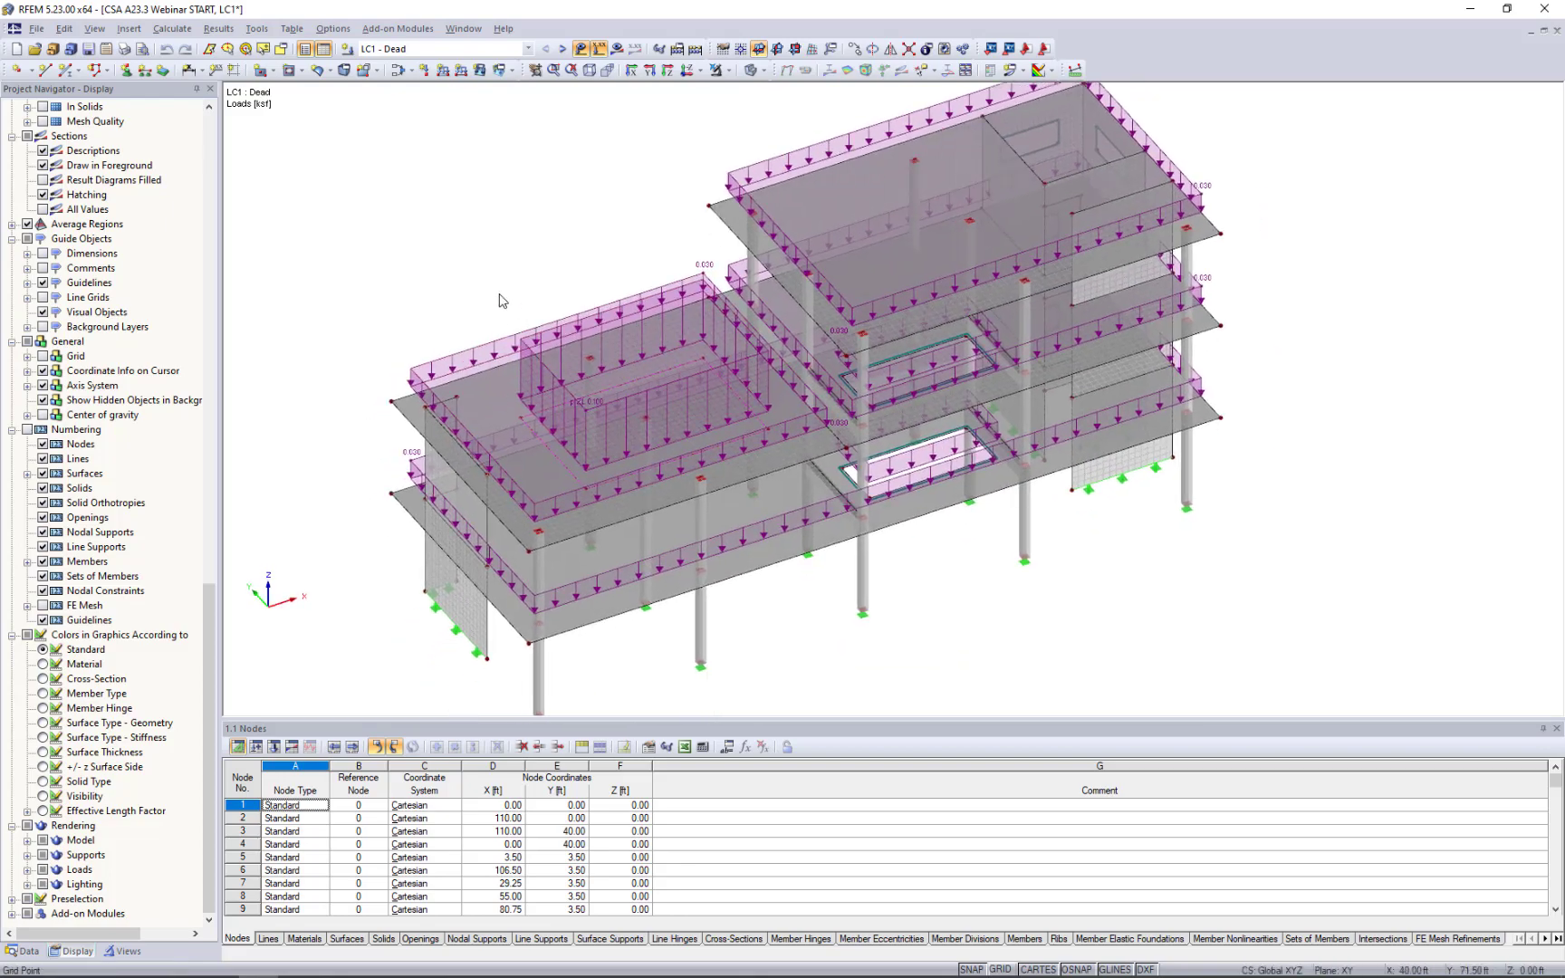
# Inspect the free rectangular load on the low wing's roof slab, including its magnitude, direction and position settings.
pyautogui.scroll(3, 496, 295)
pyautogui.scroll(1, 496, 300)
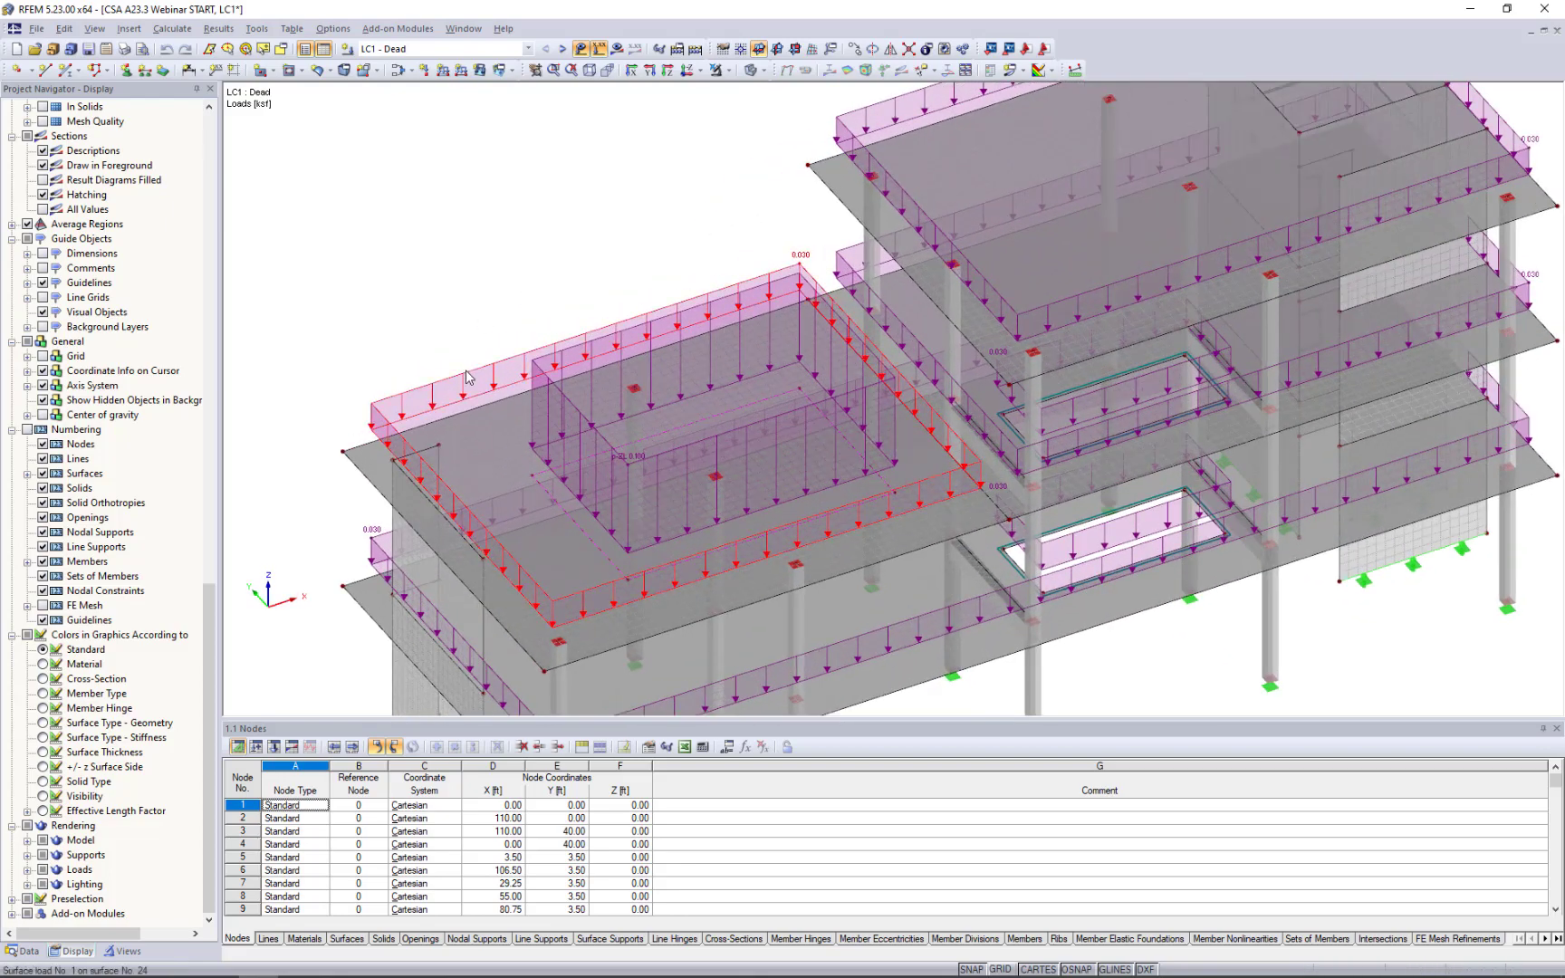
pyautogui.doubleClick(572, 402)
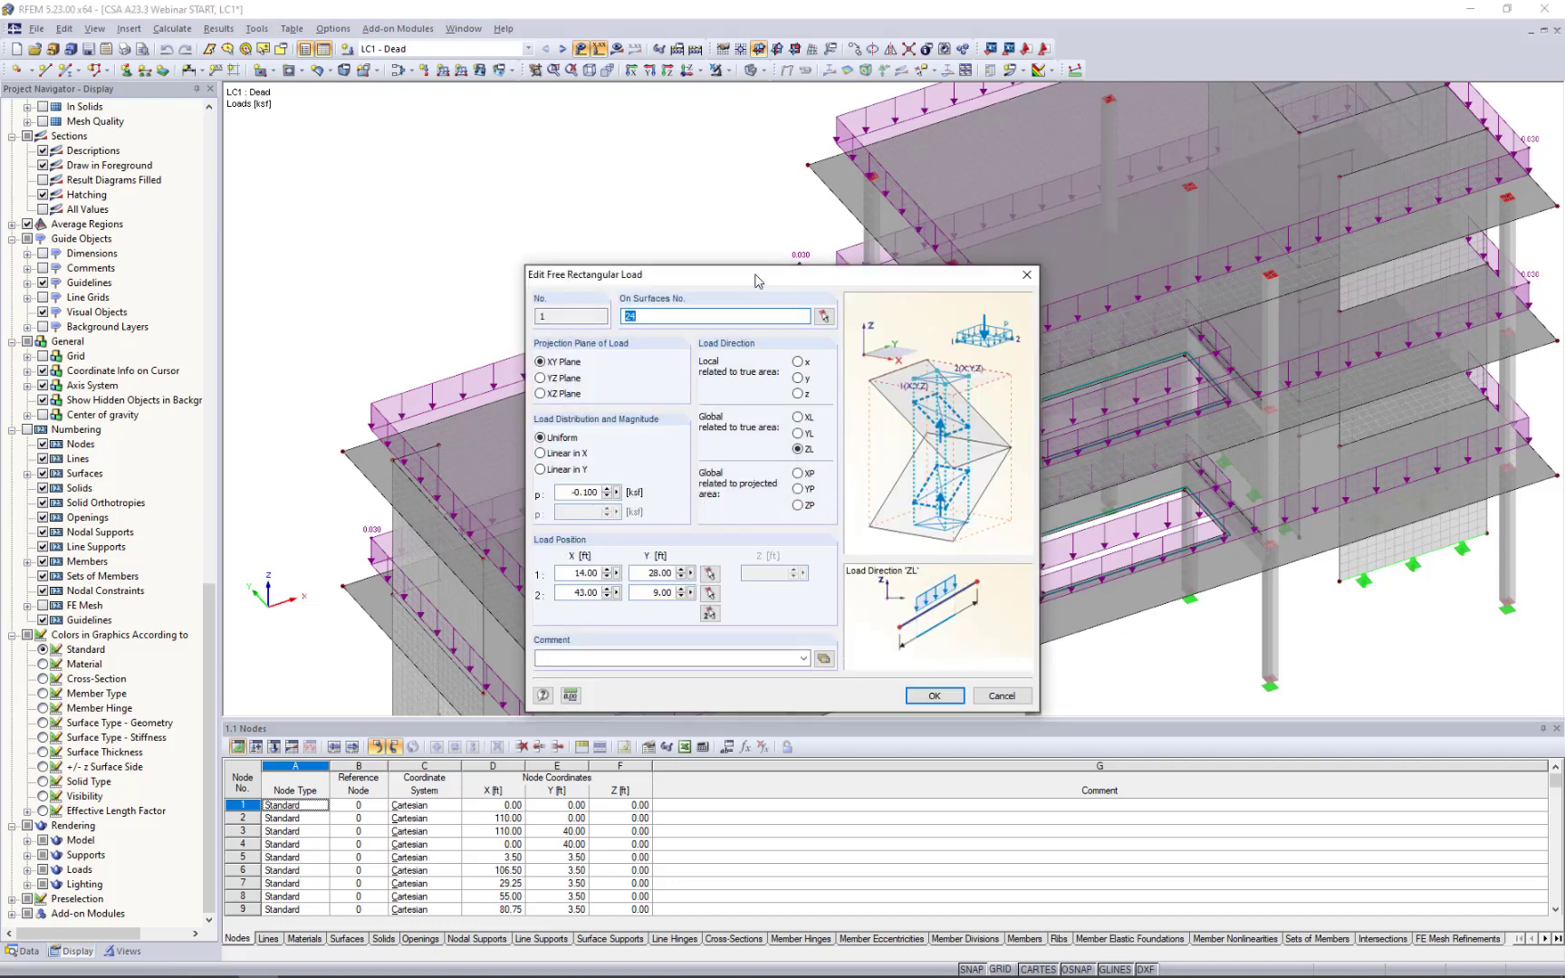
pyautogui.moveTo(758, 276); pyautogui.dragTo(1103, 187)
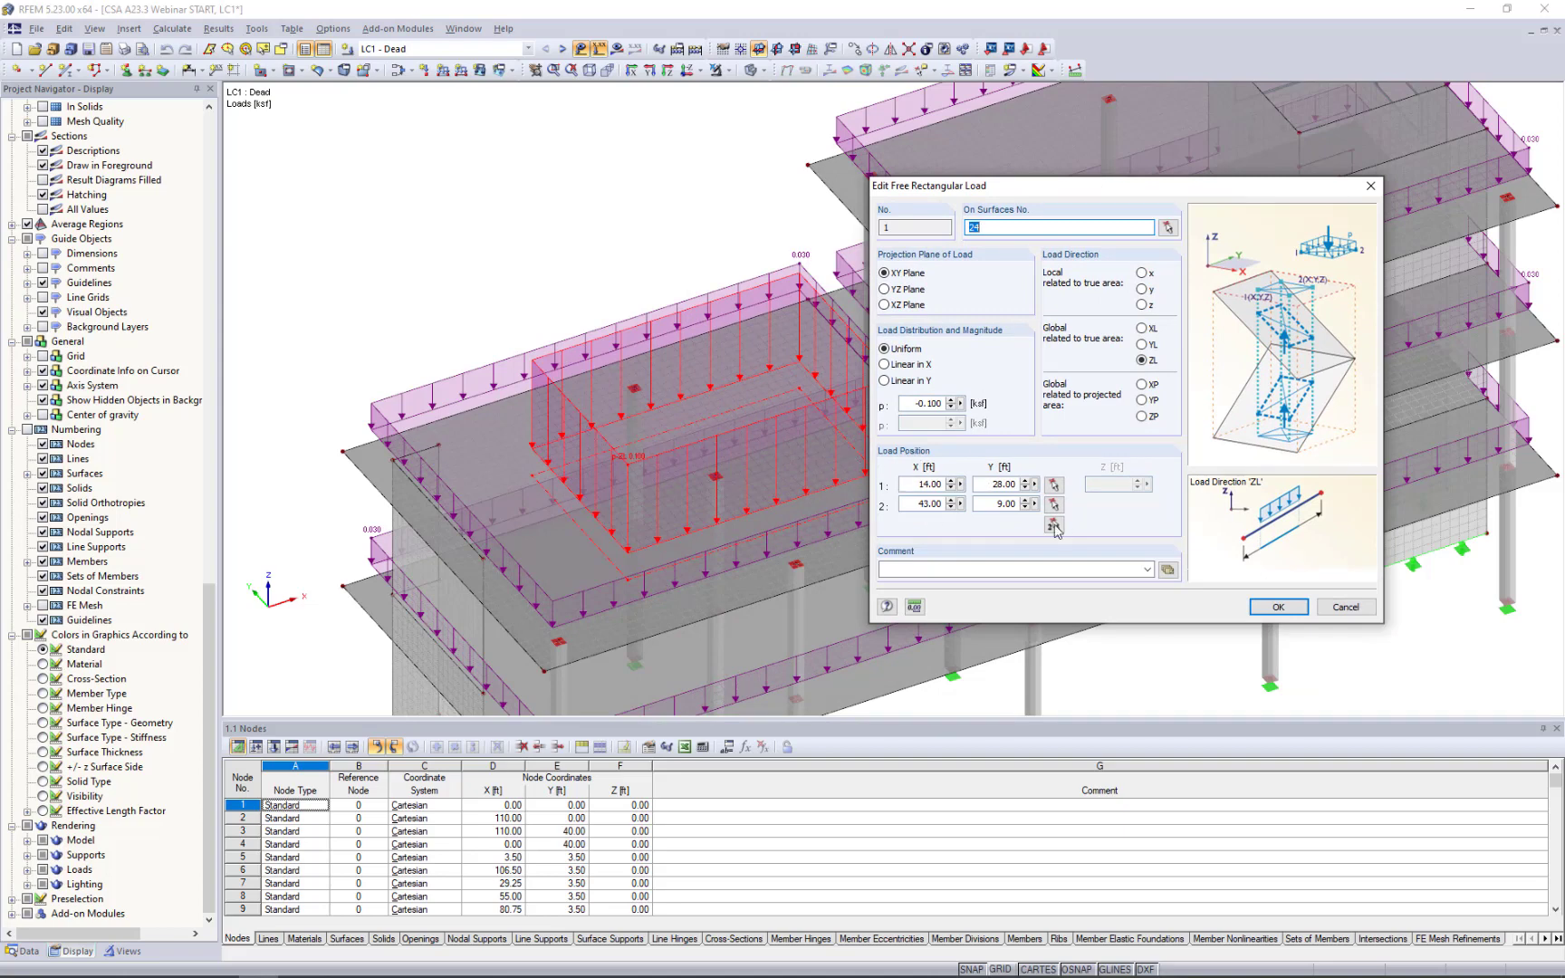
pyautogui.click(1346, 607)
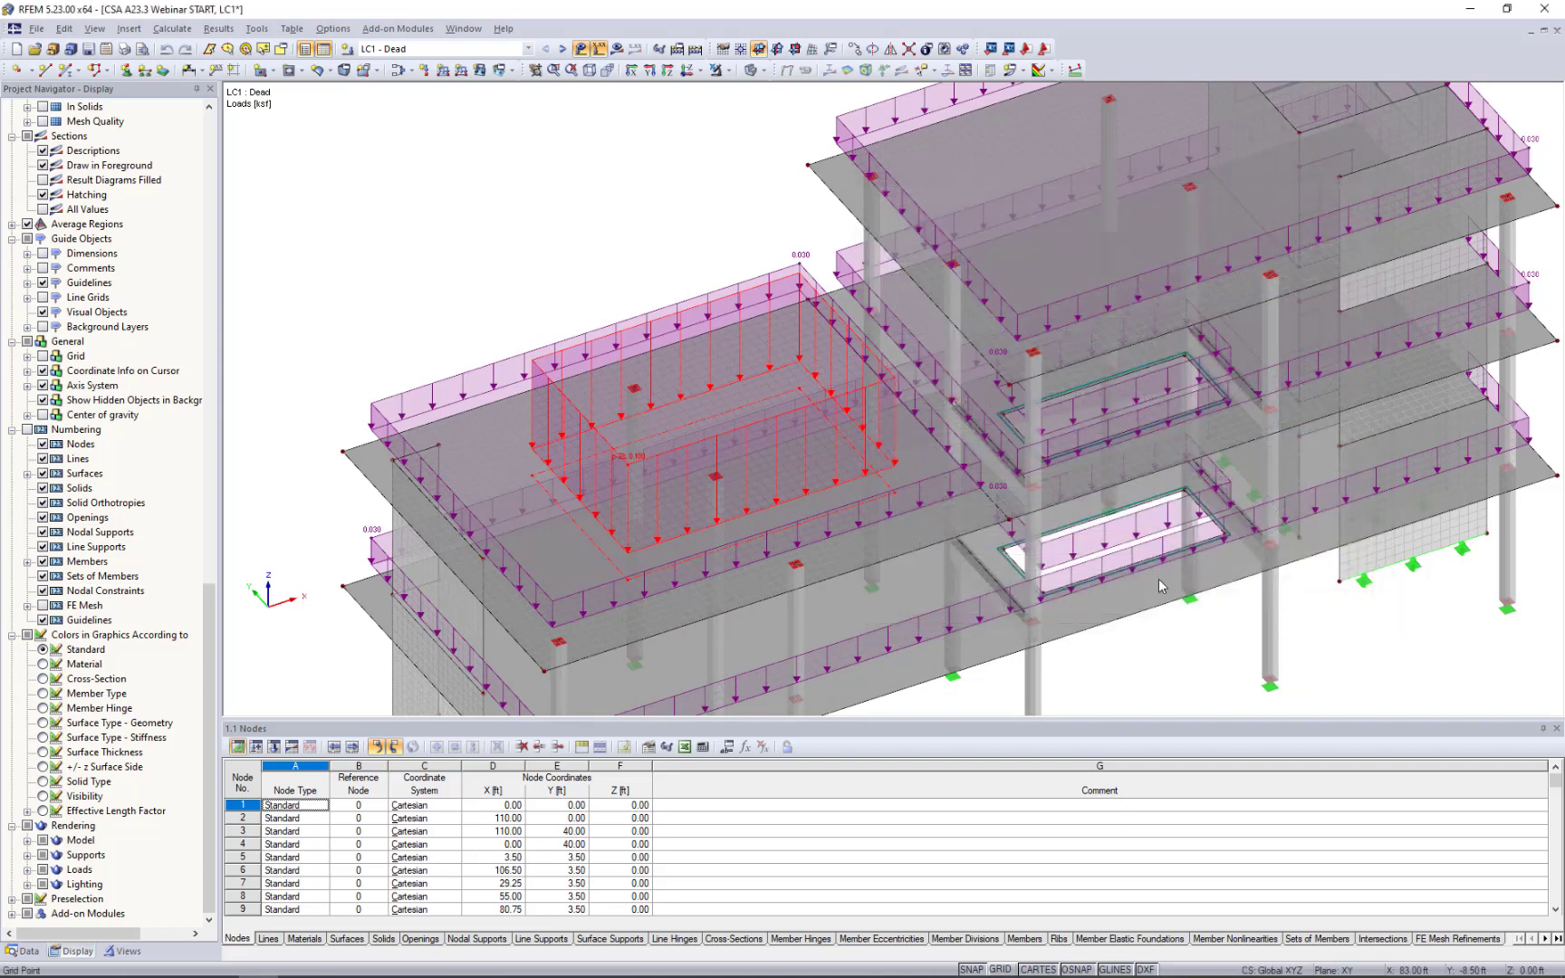
pyautogui.click(703, 281)
pyautogui.keyDown('ctrl'); pyautogui.moveTo(700, 320); pyautogui.dragTo(680, 189, button='middle'); pyautogui.keyUp('ctrl')
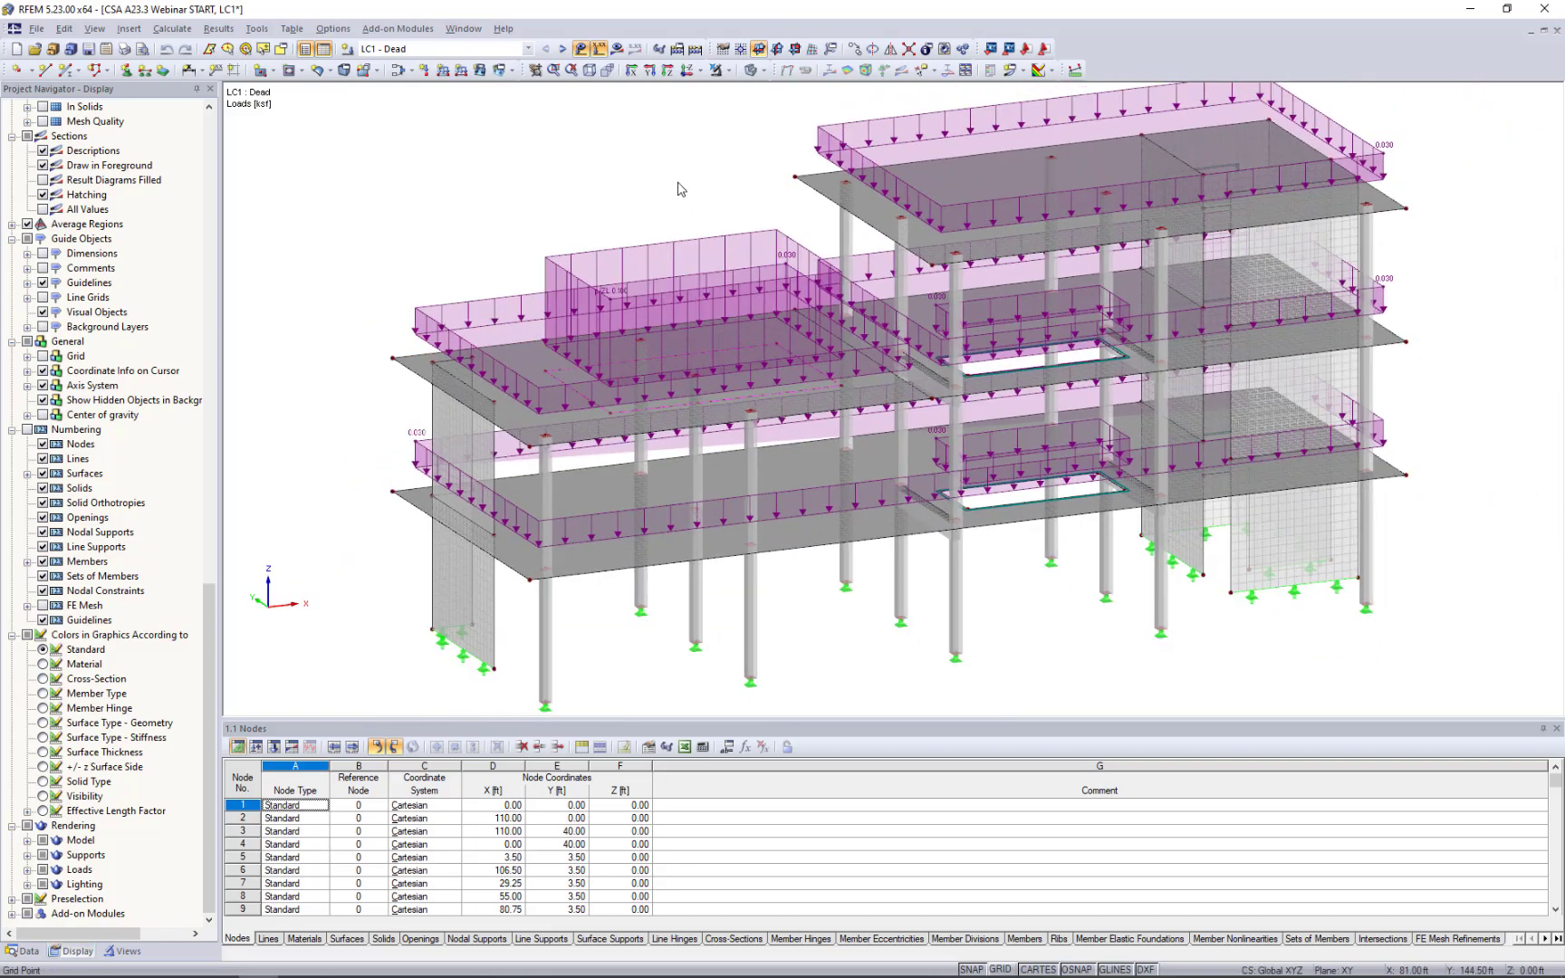
# Examine the loads of the Live, Snow and Wind load cases on the model in turn.
pyautogui.click(563, 50)
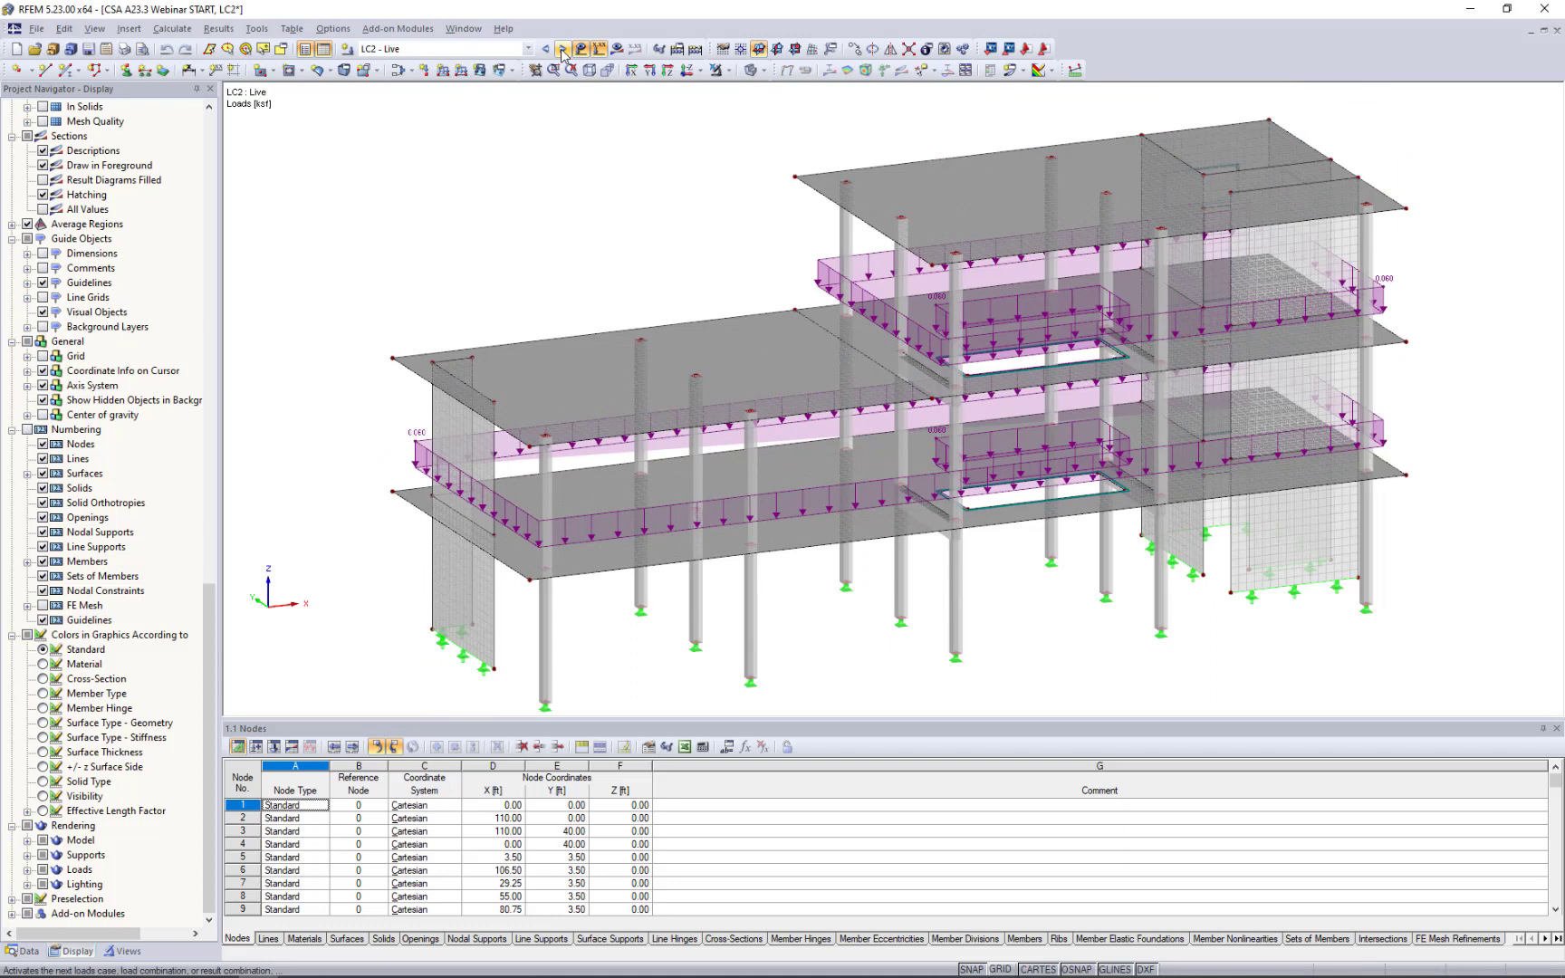
pyautogui.keyDown('ctrl'); pyautogui.moveTo(702, 276); pyautogui.dragTo(638, 270, button='middle'); pyautogui.keyUp('ctrl')
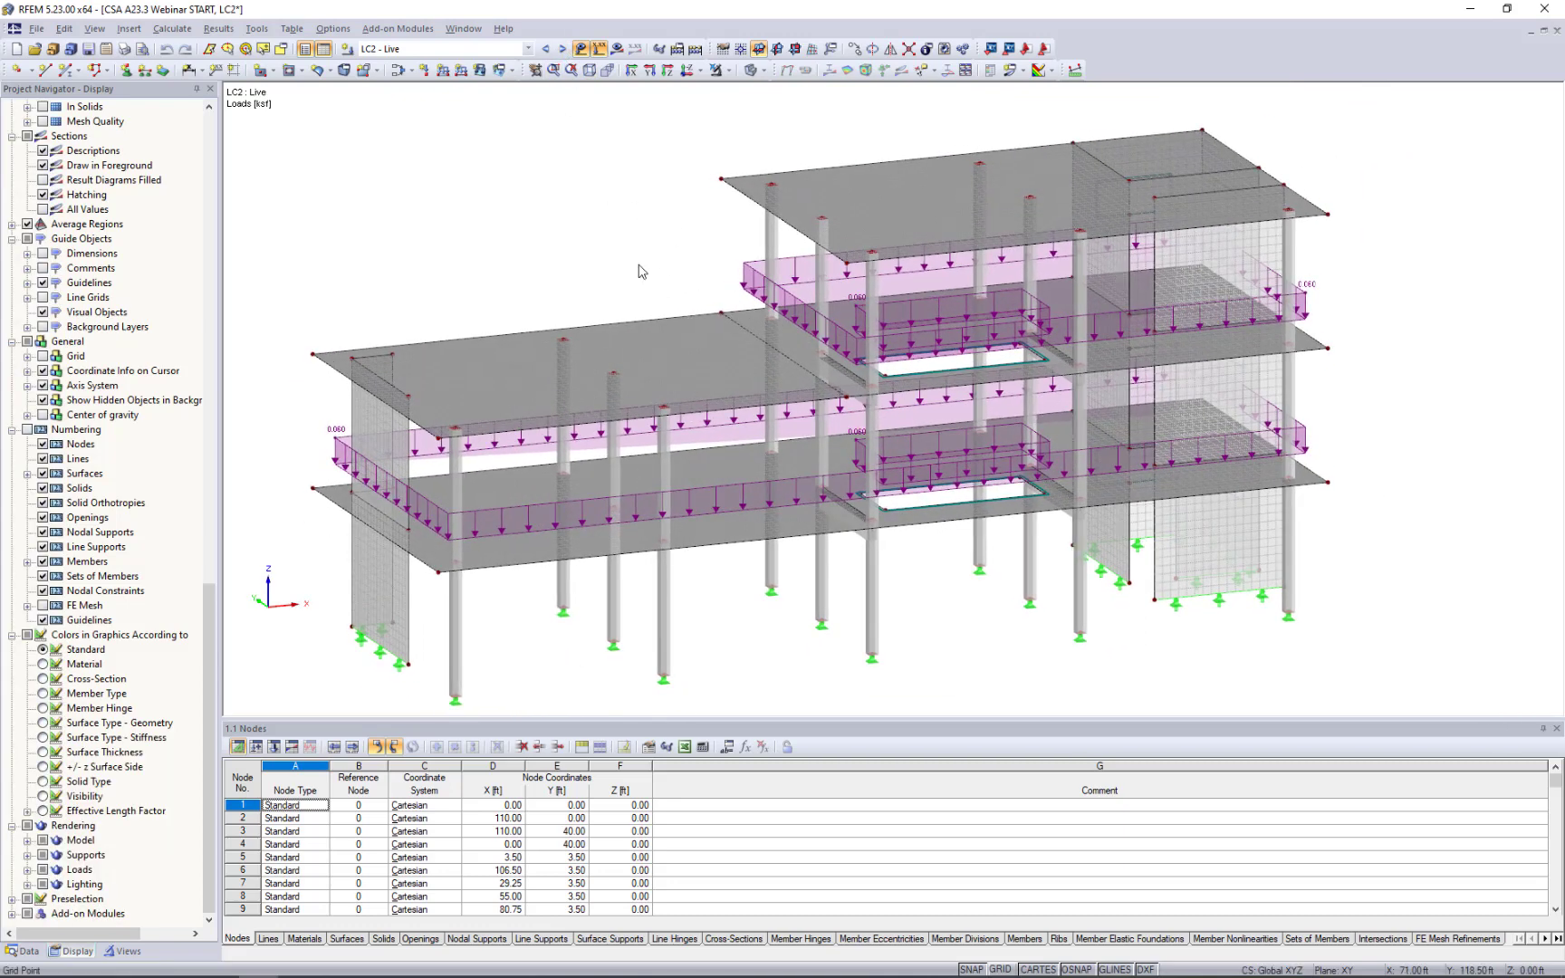
pyautogui.click(562, 50)
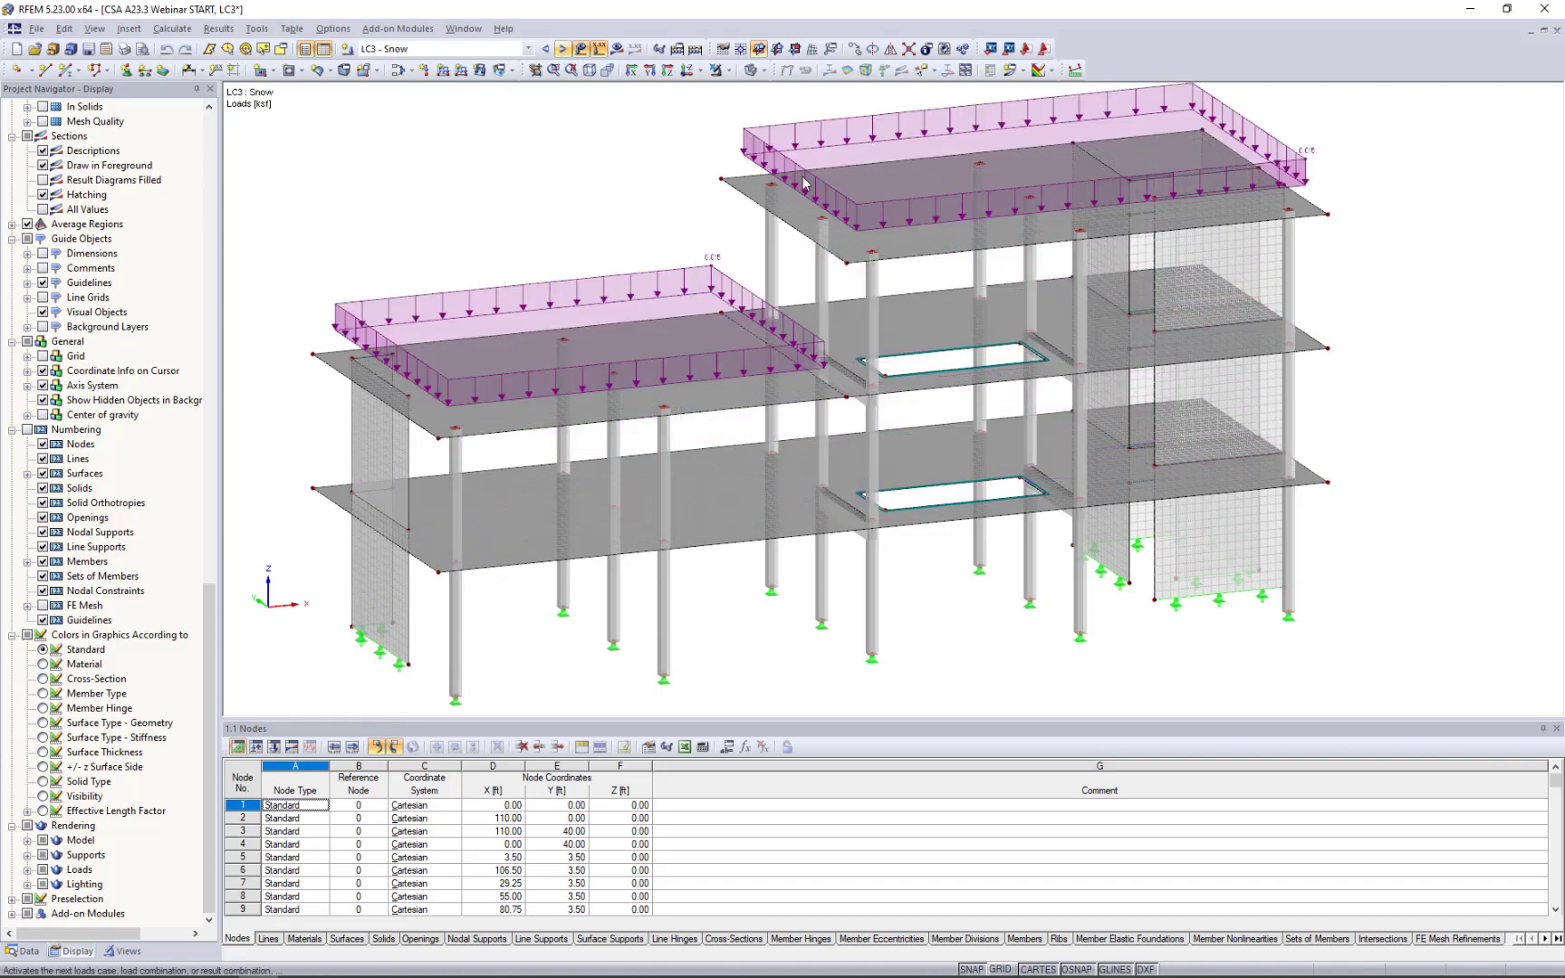
pyautogui.click(562, 49)
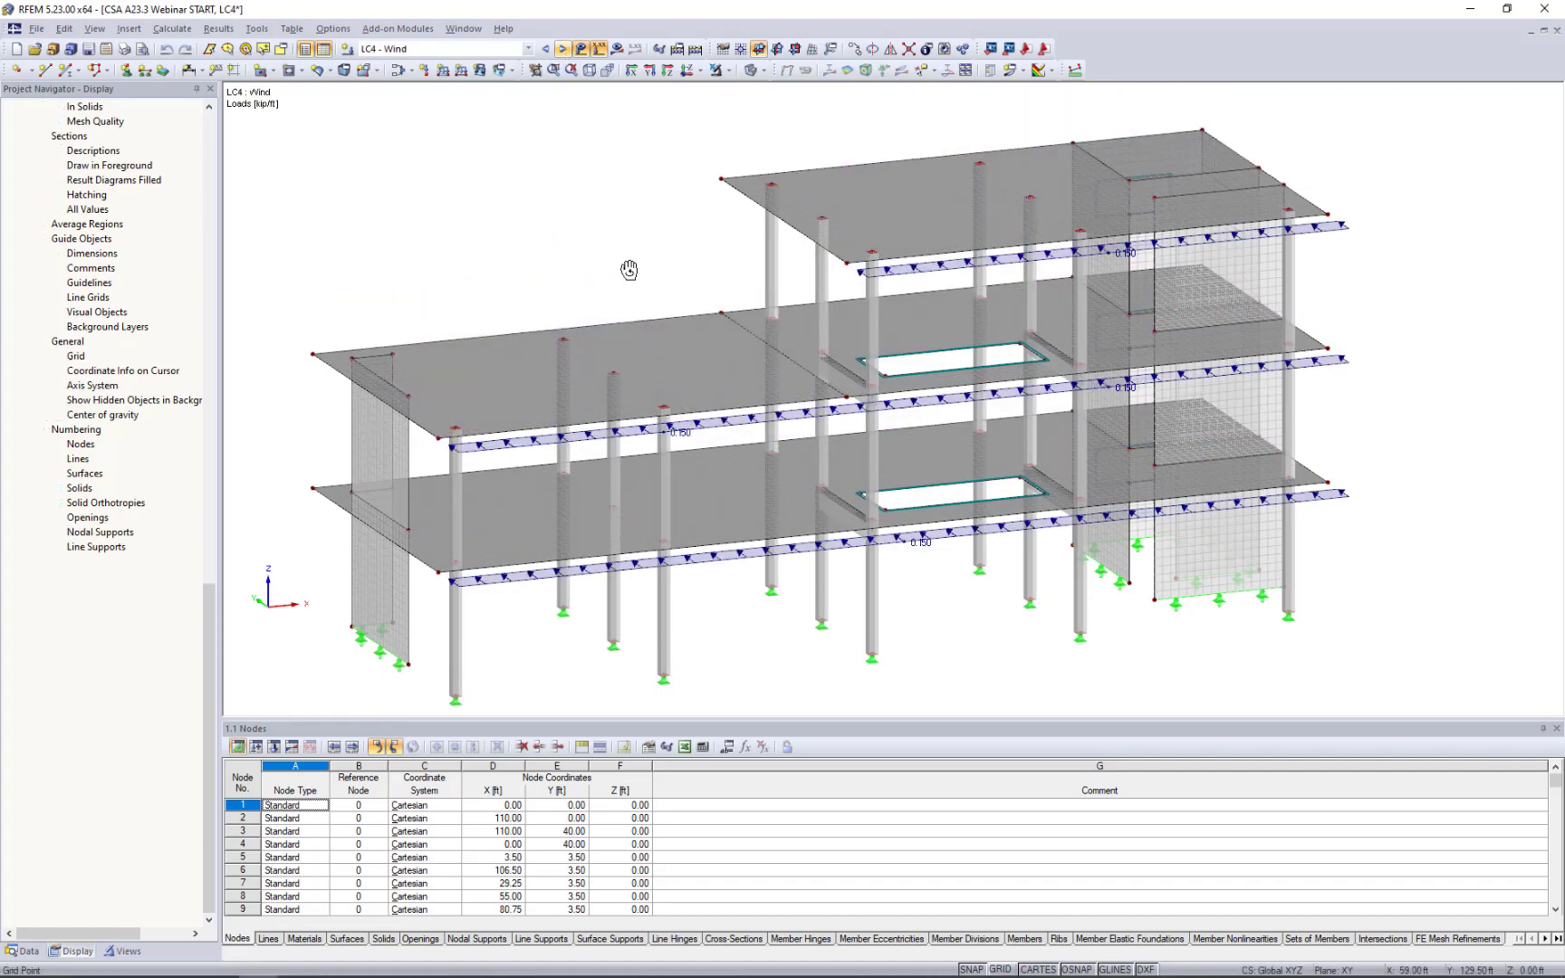
pyautogui.keyDown('ctrl'); pyautogui.moveTo(629, 270); pyautogui.dragTo(605, 227, button='middle'); pyautogui.keyUp('ctrl')
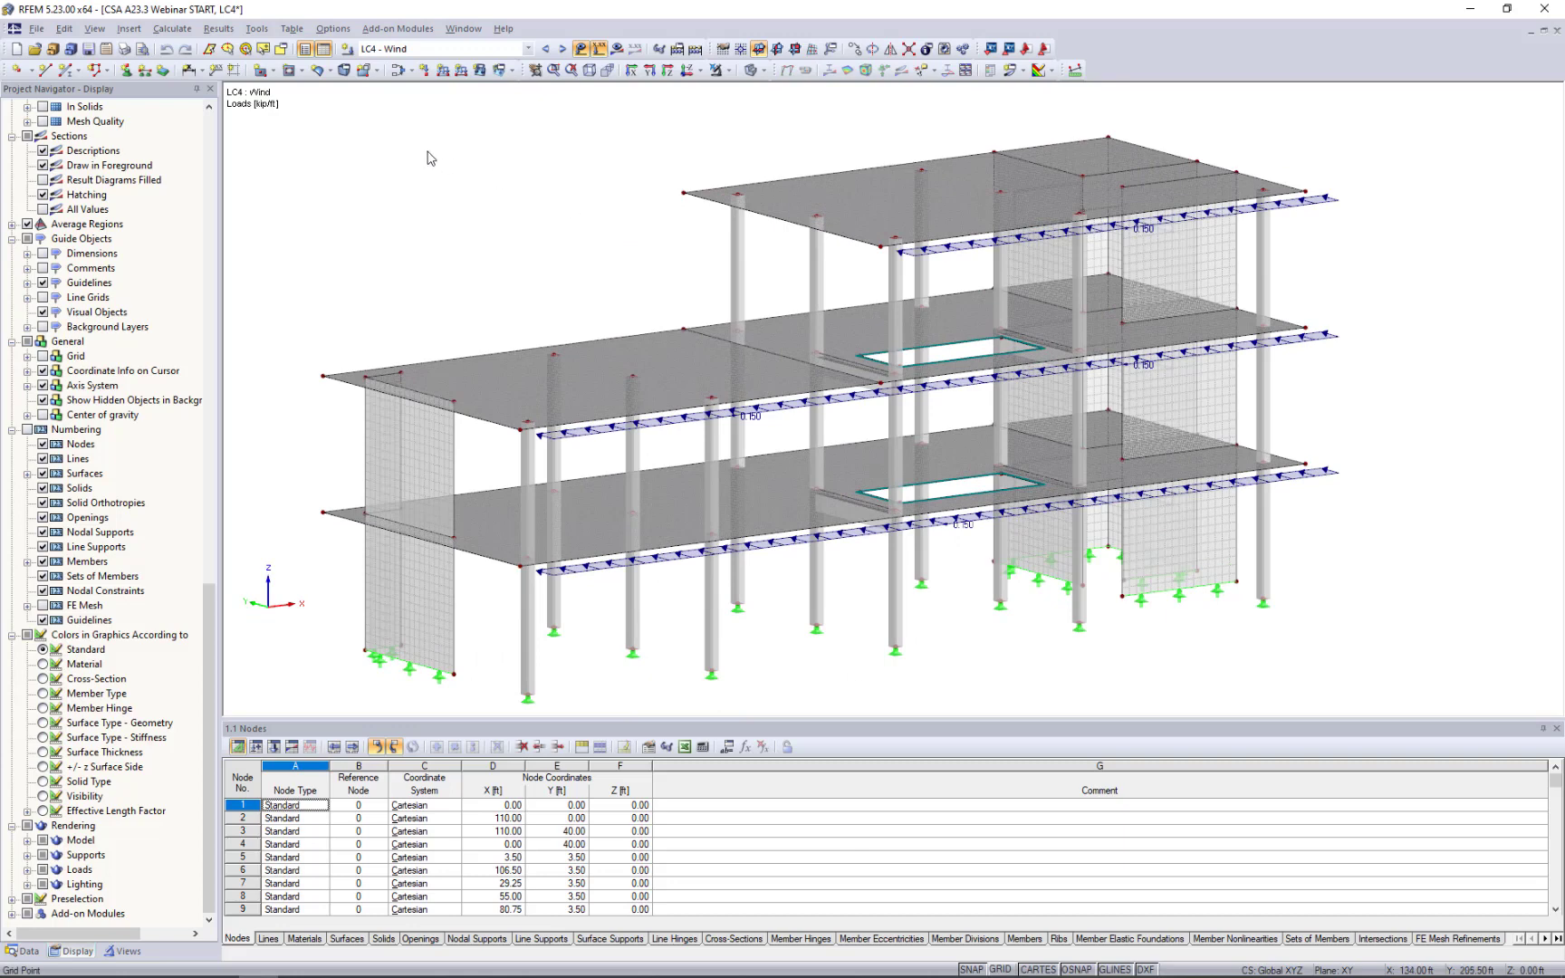
# Open the load cases and combinations settings and review the available action categories for the Dead load case.
pyautogui.click(397, 71)
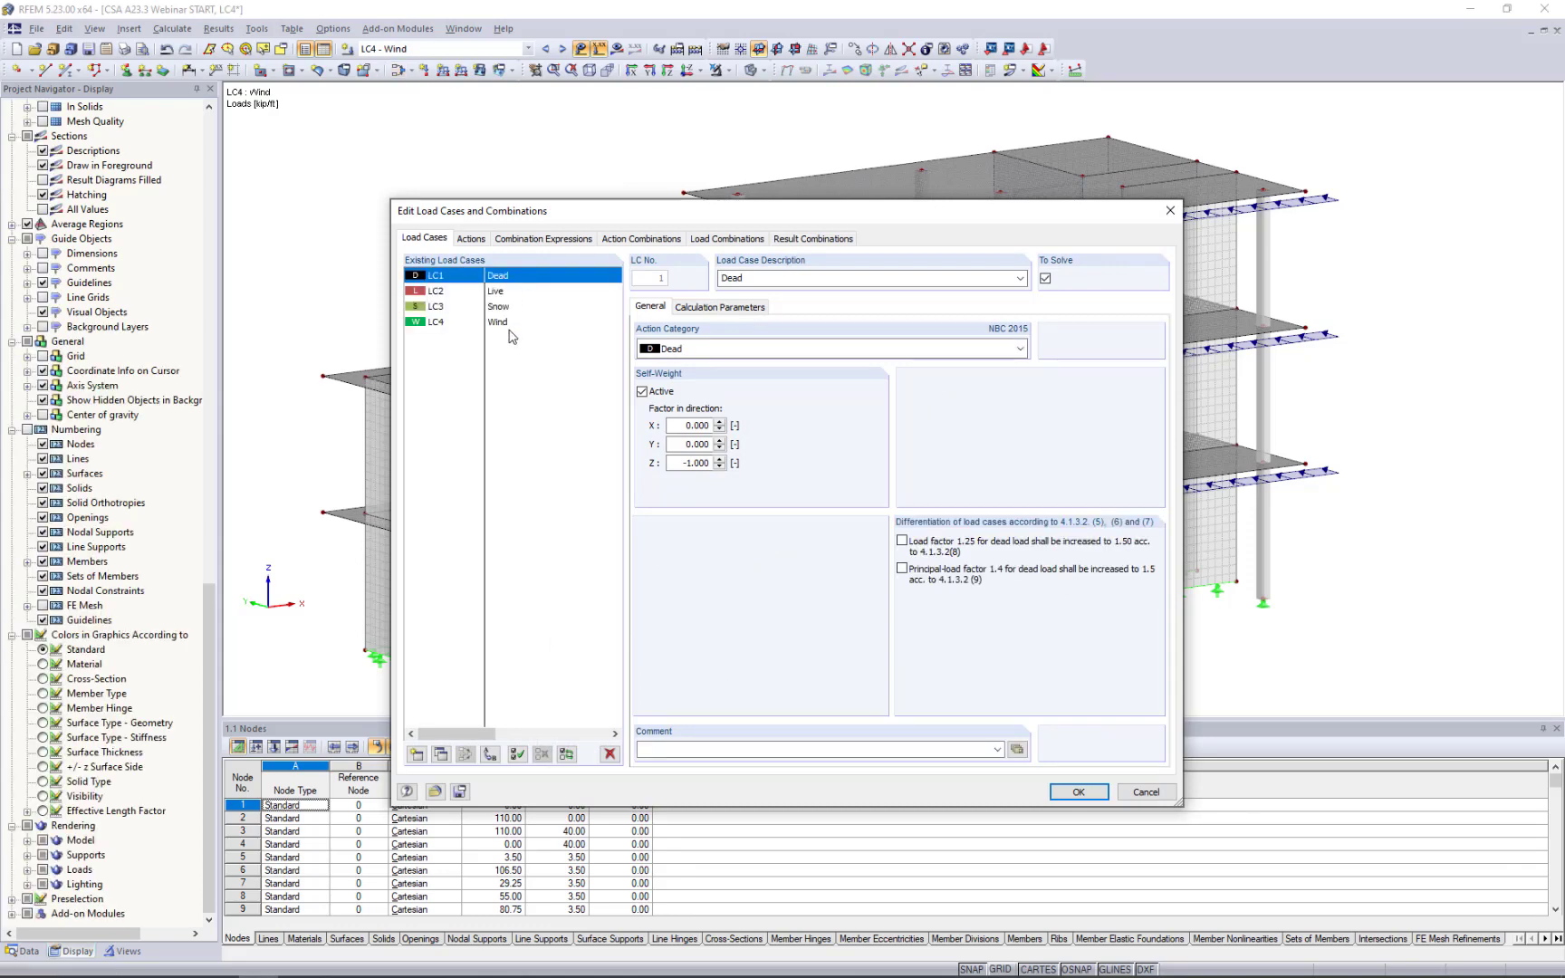
pyautogui.click(684, 350)
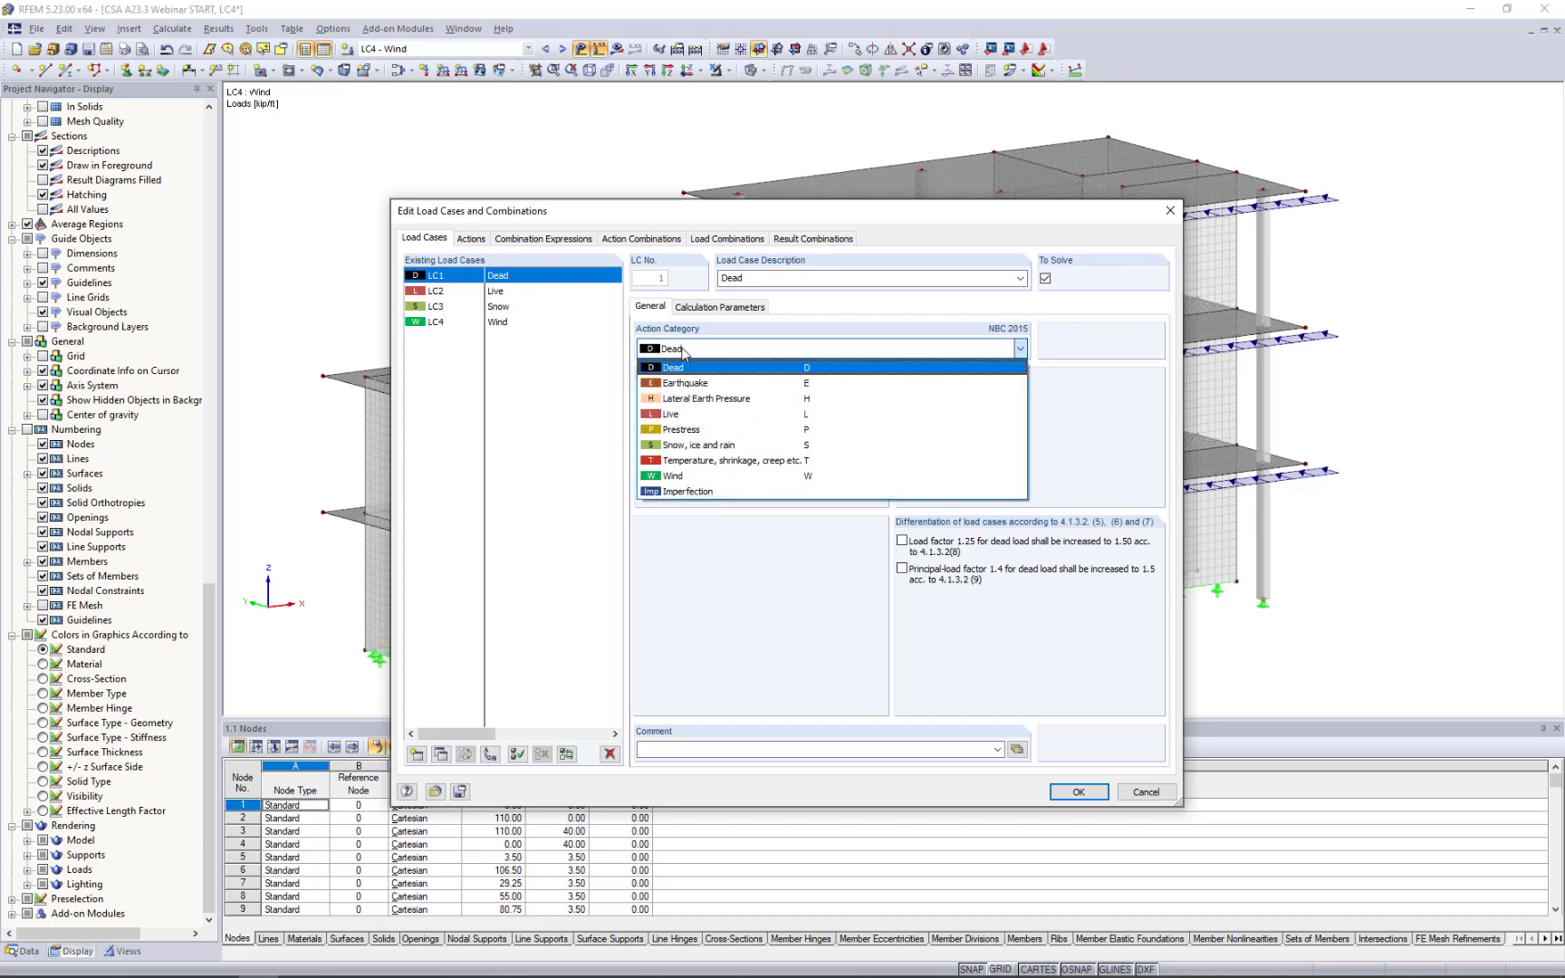
pyautogui.click(516, 396)
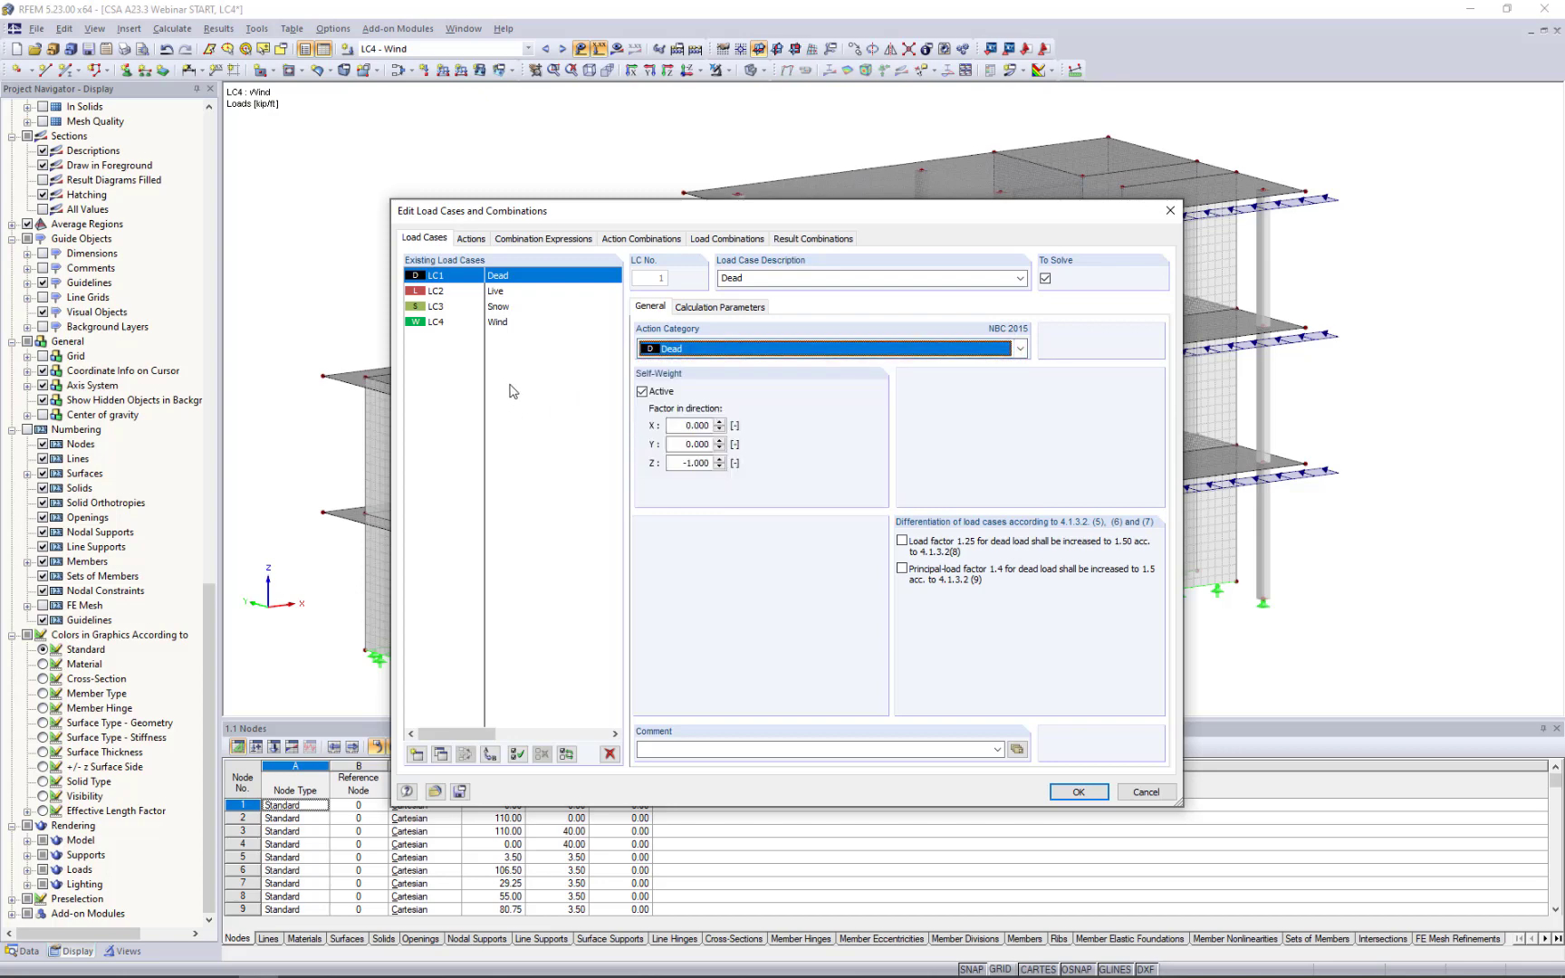
# Review the combination expressions and the NBC 2015 design situation information for the Limit State of Strength.
pyautogui.click(530, 239)
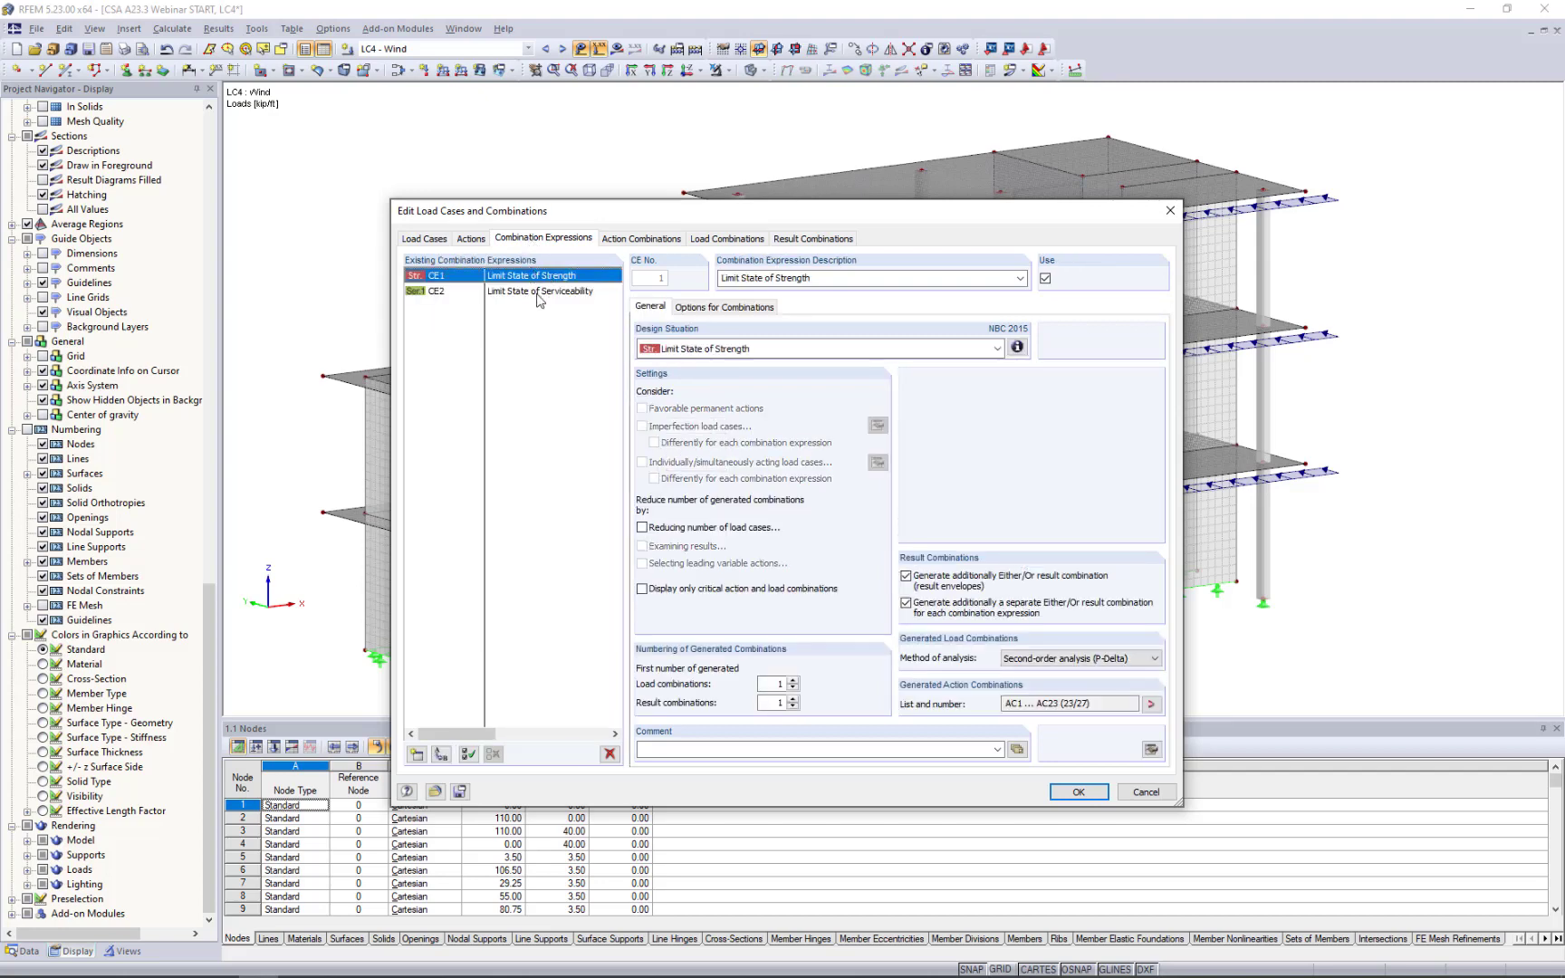
pyautogui.click(1016, 349)
pyautogui.moveTo(845, 278); pyautogui.dragTo(848, 374)
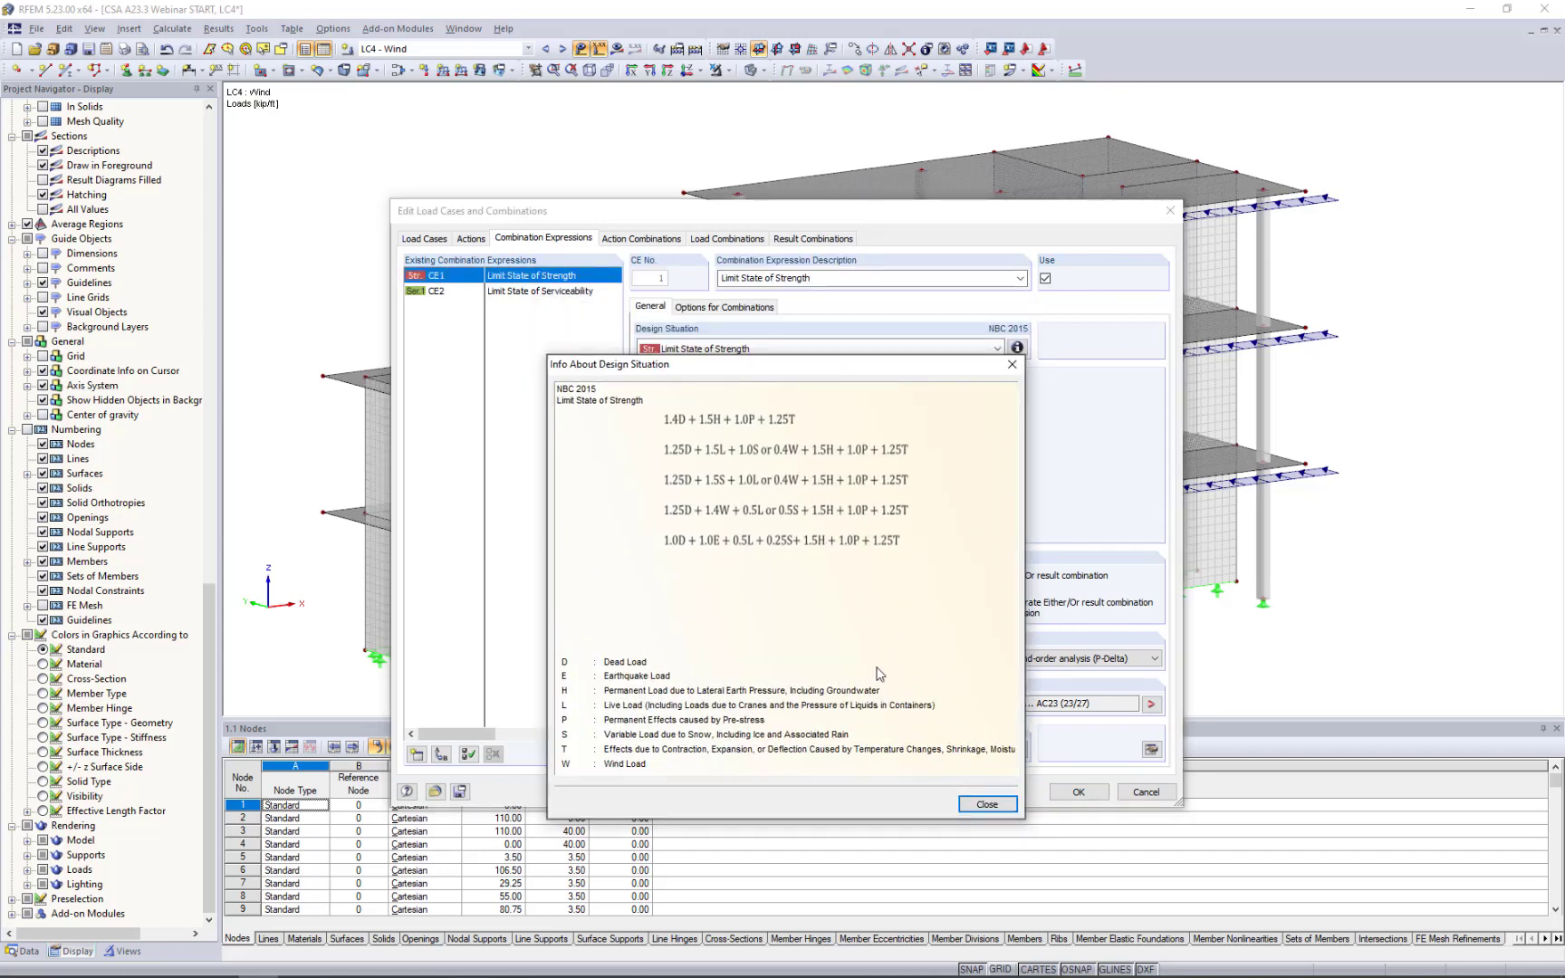
pyautogui.click(985, 803)
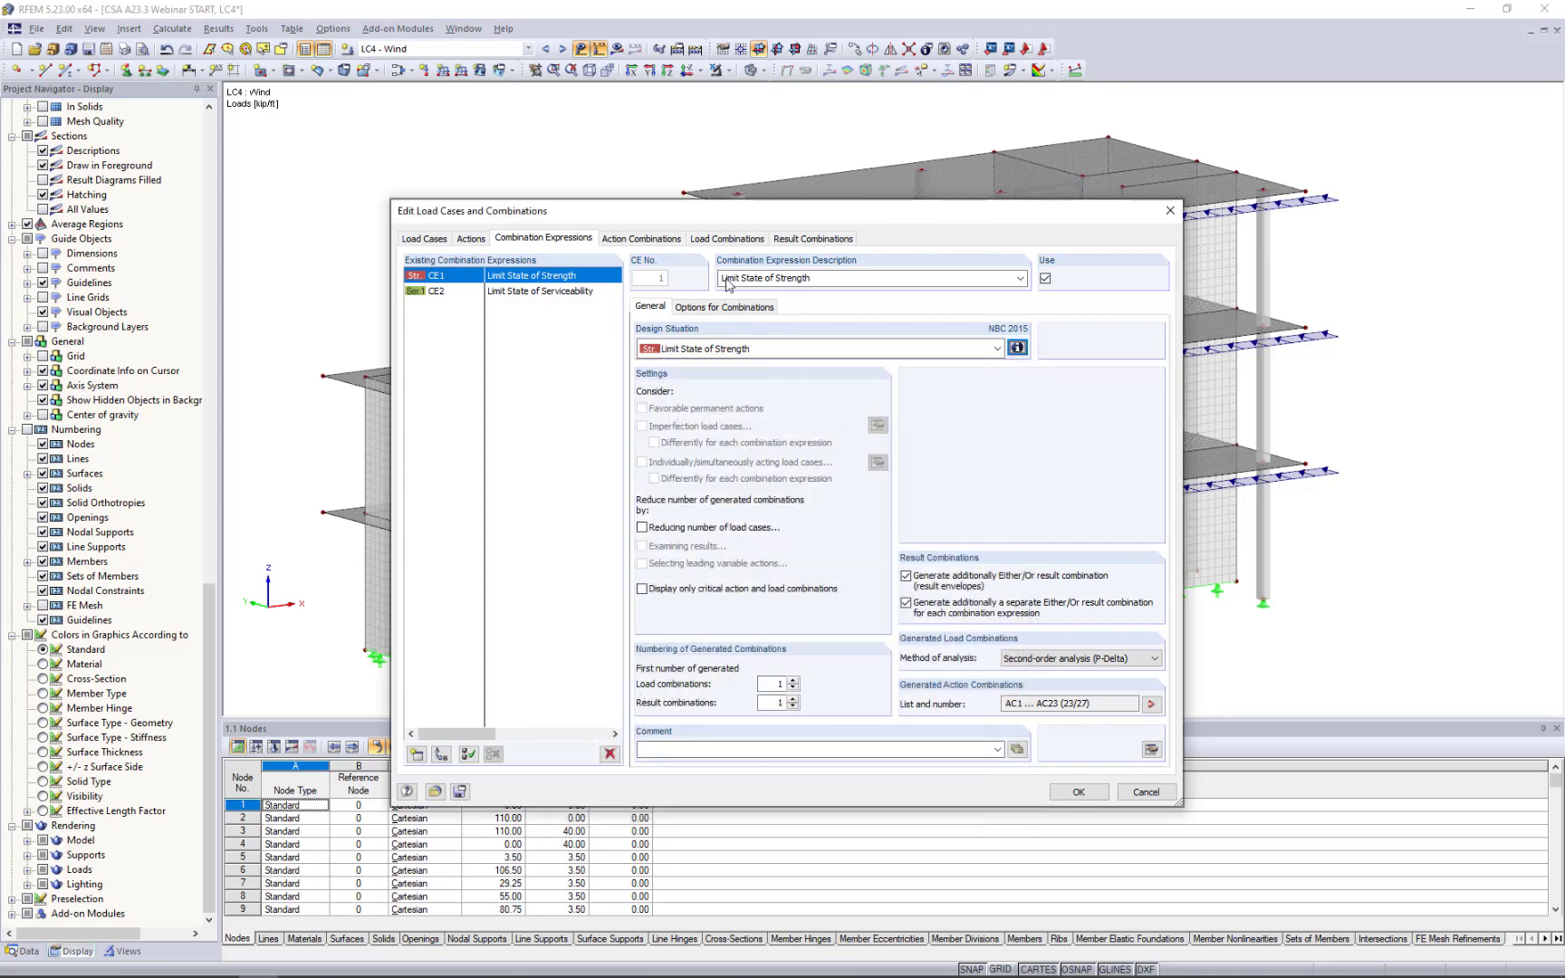
# Review the load combinations, CO1's calculation parameters and the loading in result combinations RC1 and RC2, and leave the settings.
pyautogui.click(723, 239)
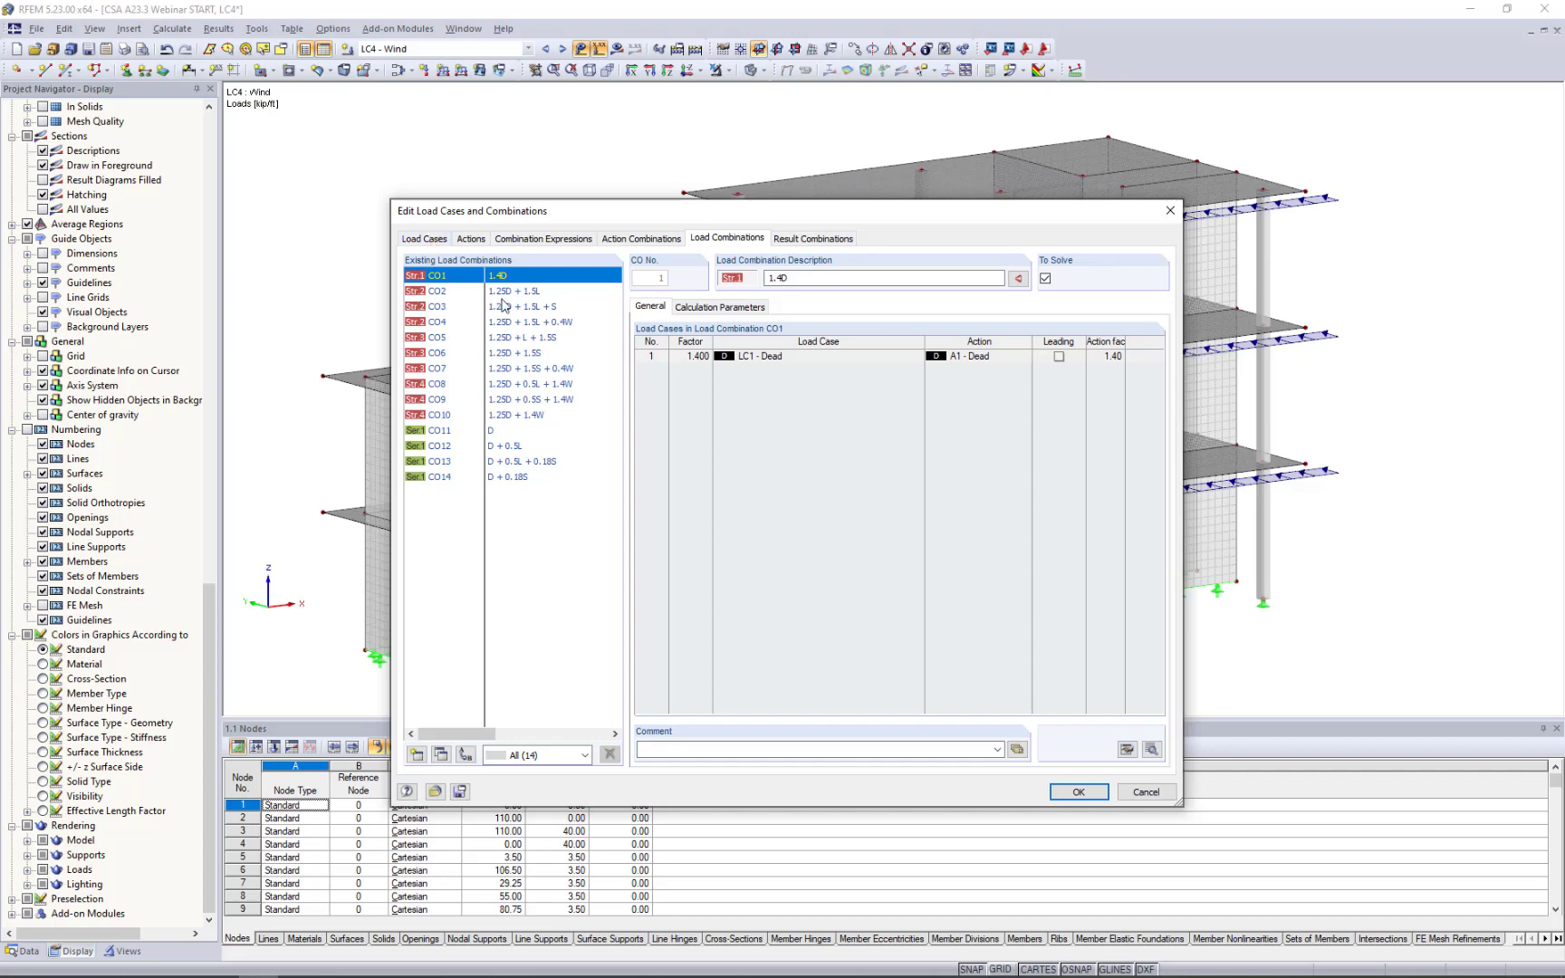
pyautogui.click(703, 310)
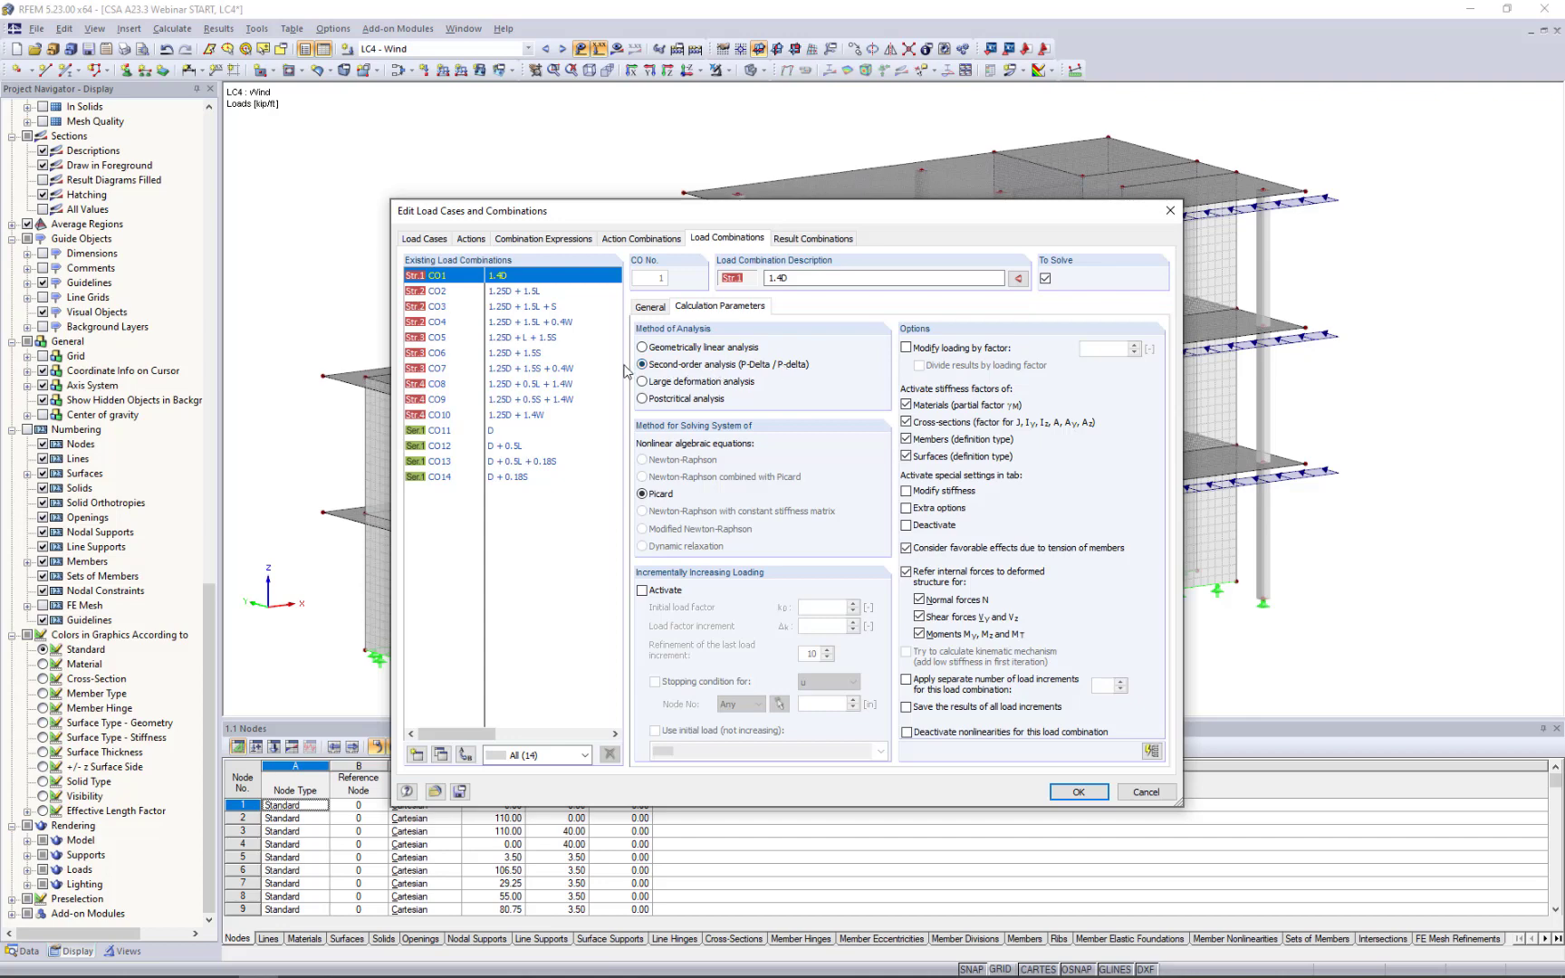
pyautogui.click(811, 240)
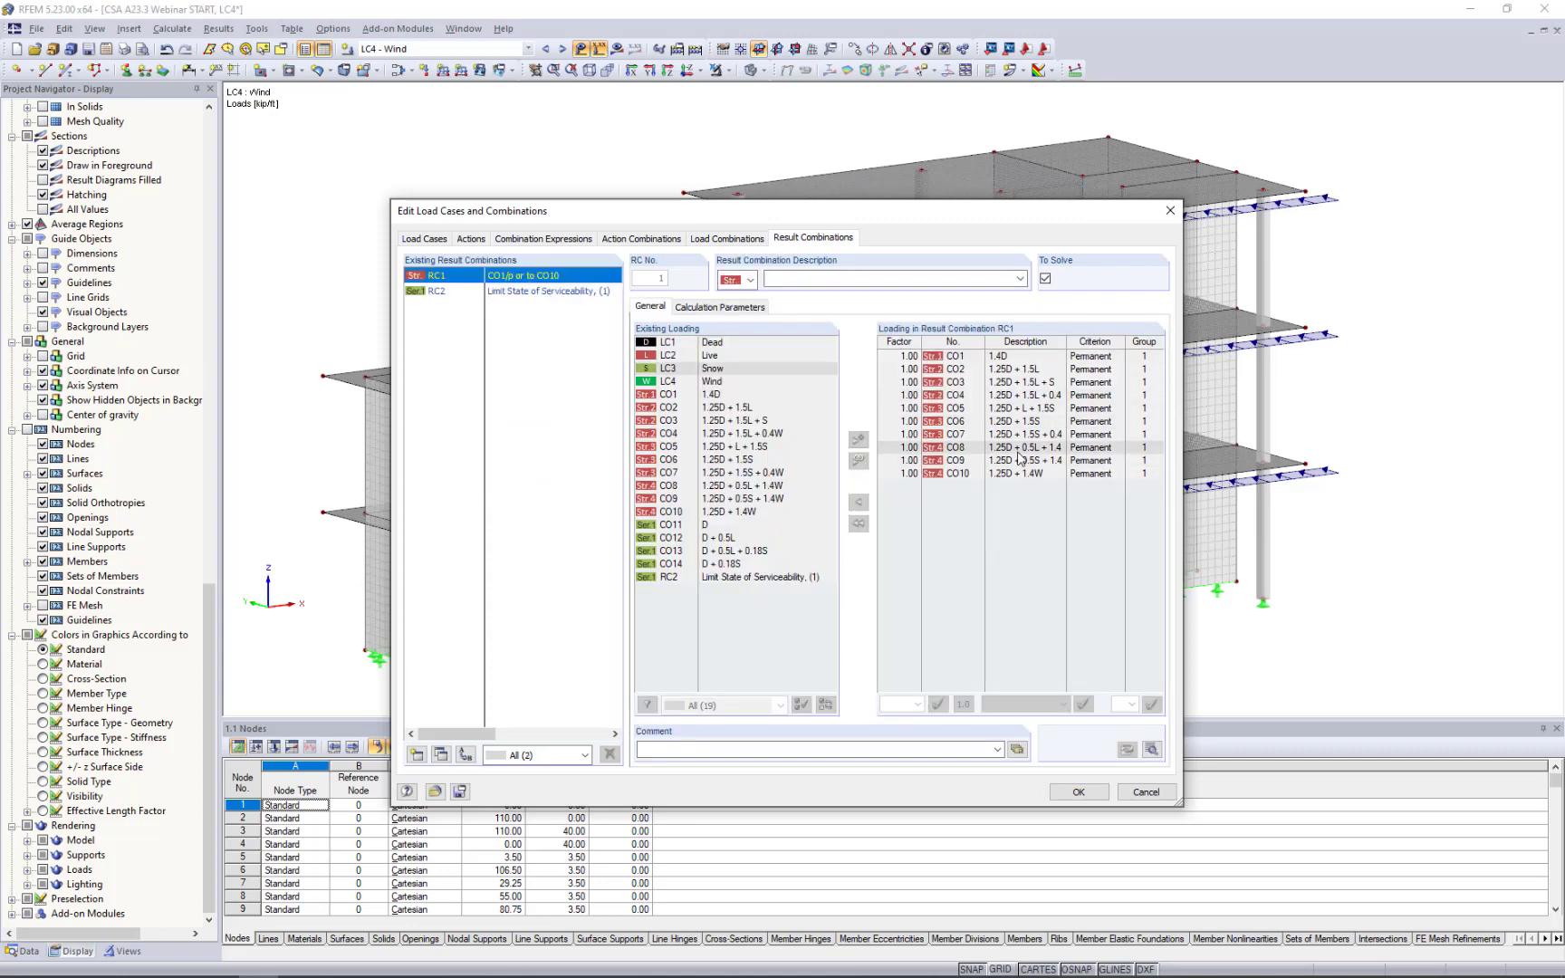
pyautogui.moveTo(996, 447); pyautogui.dragTo(983, 419)
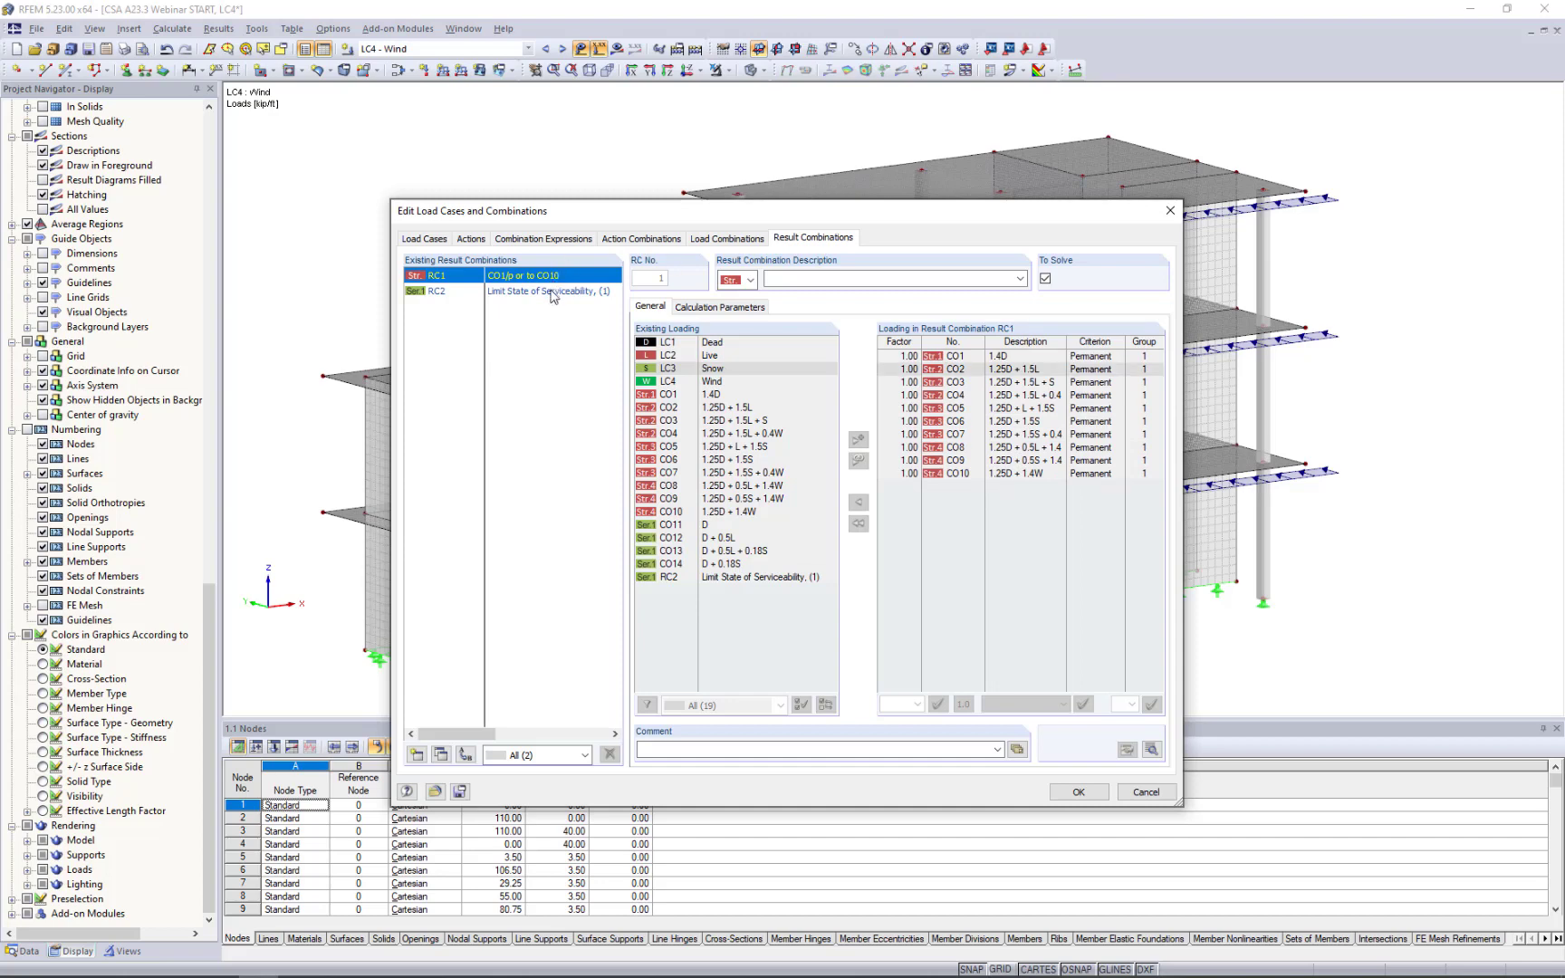
pyautogui.click(505, 291)
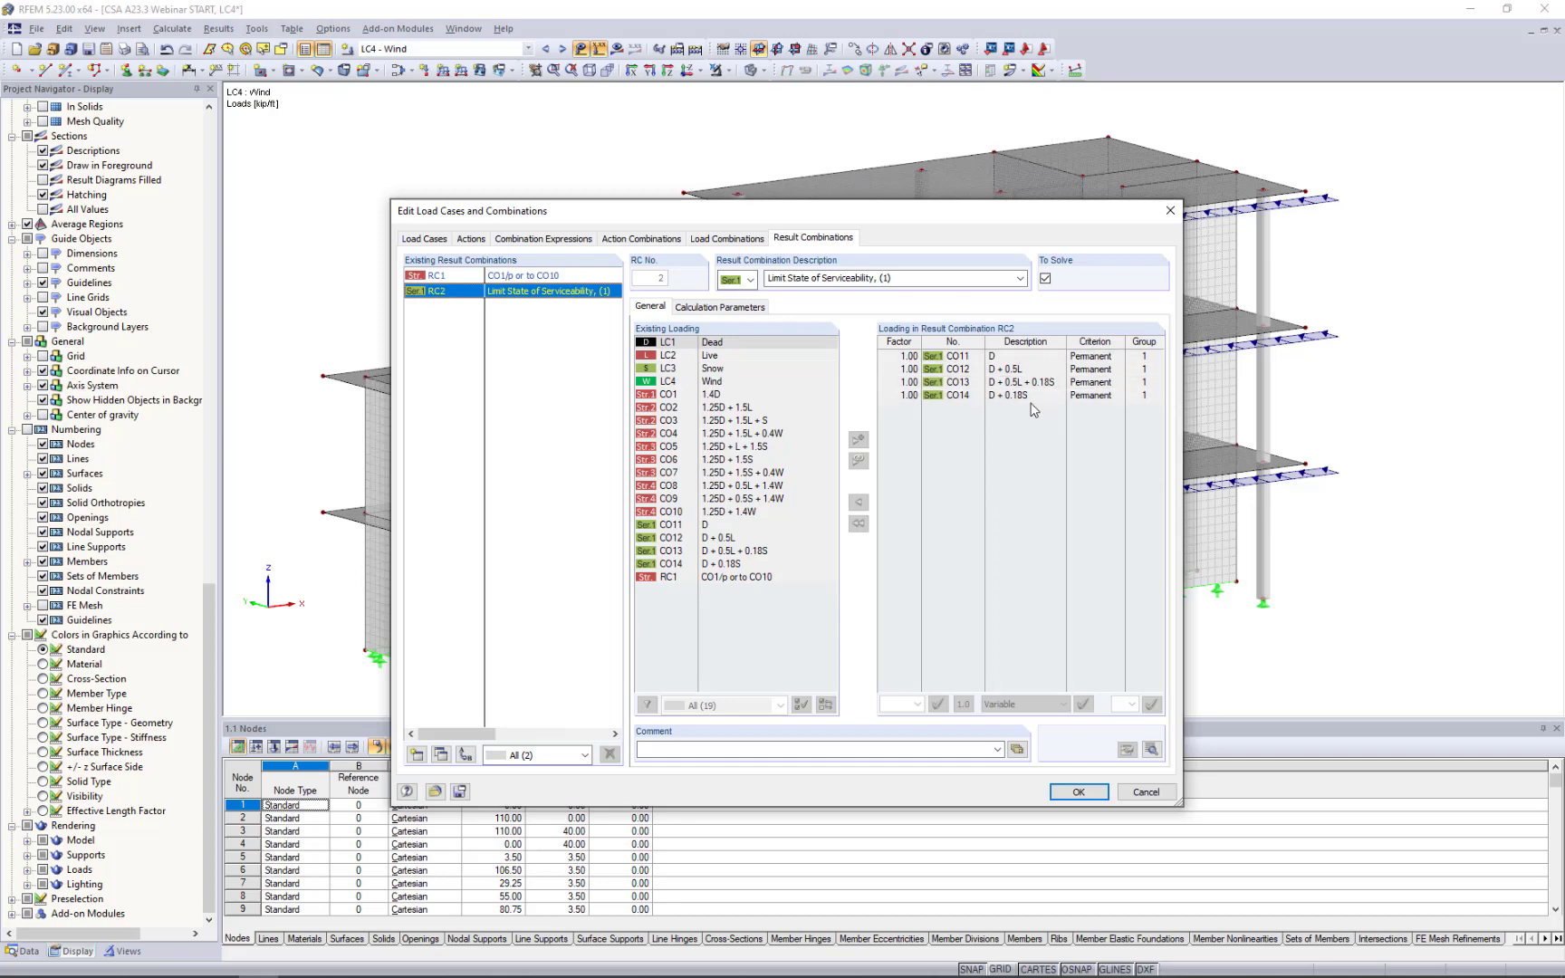
pyautogui.click(1145, 793)
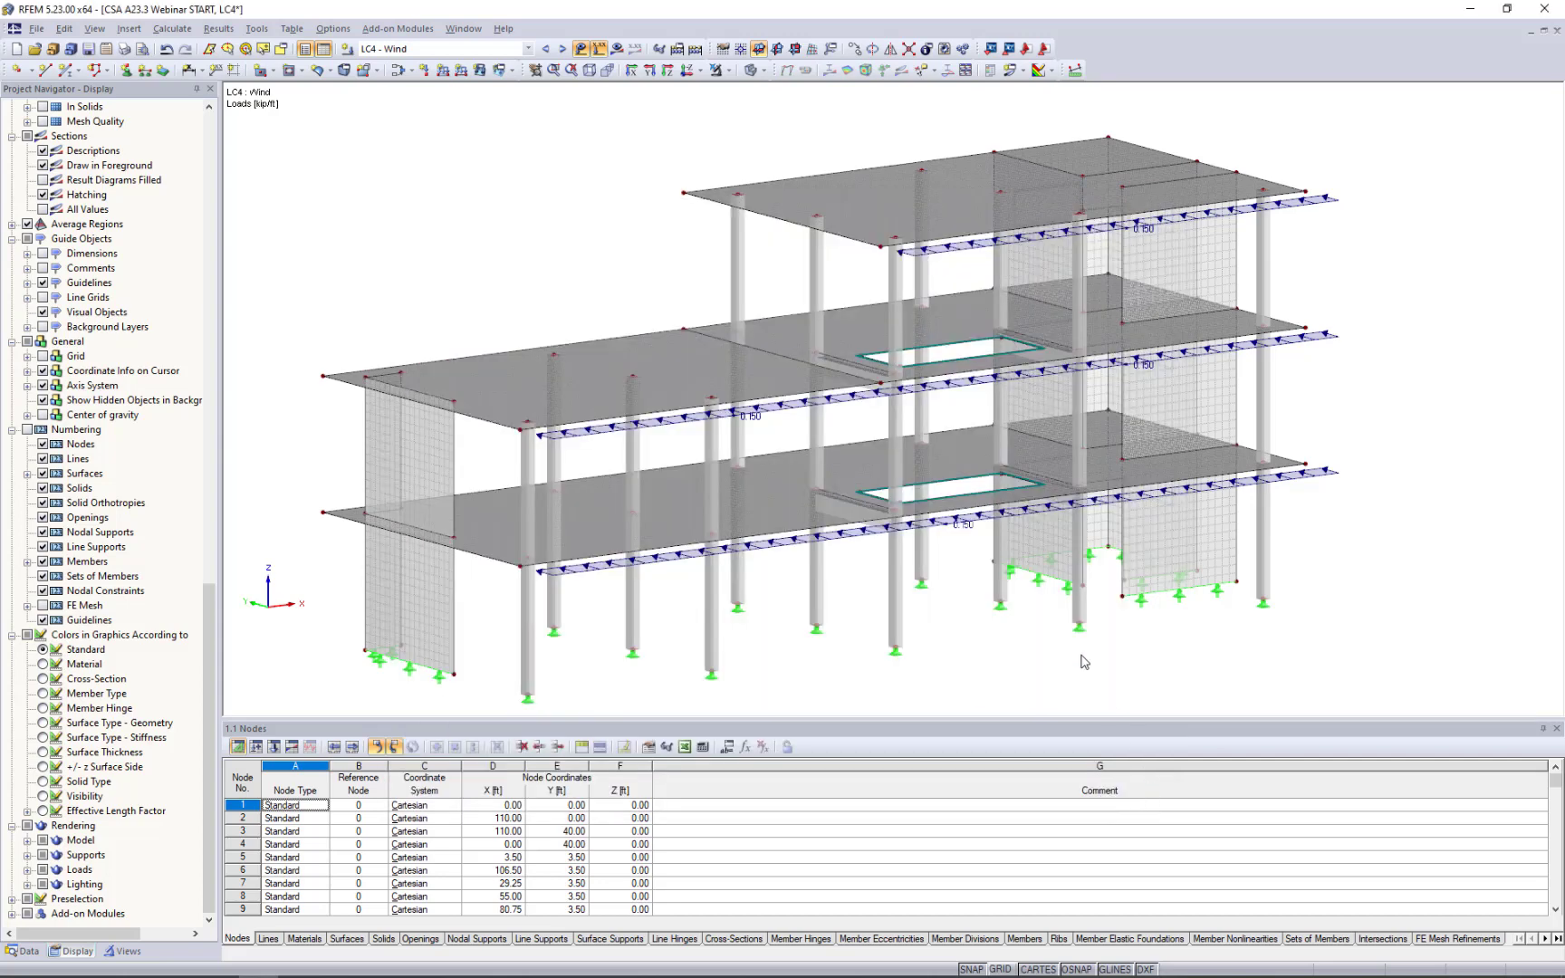
# Examine the loads of combinations CO1 through CO5 on the model in turn, and hide the load display.
pyautogui.click(529, 49)
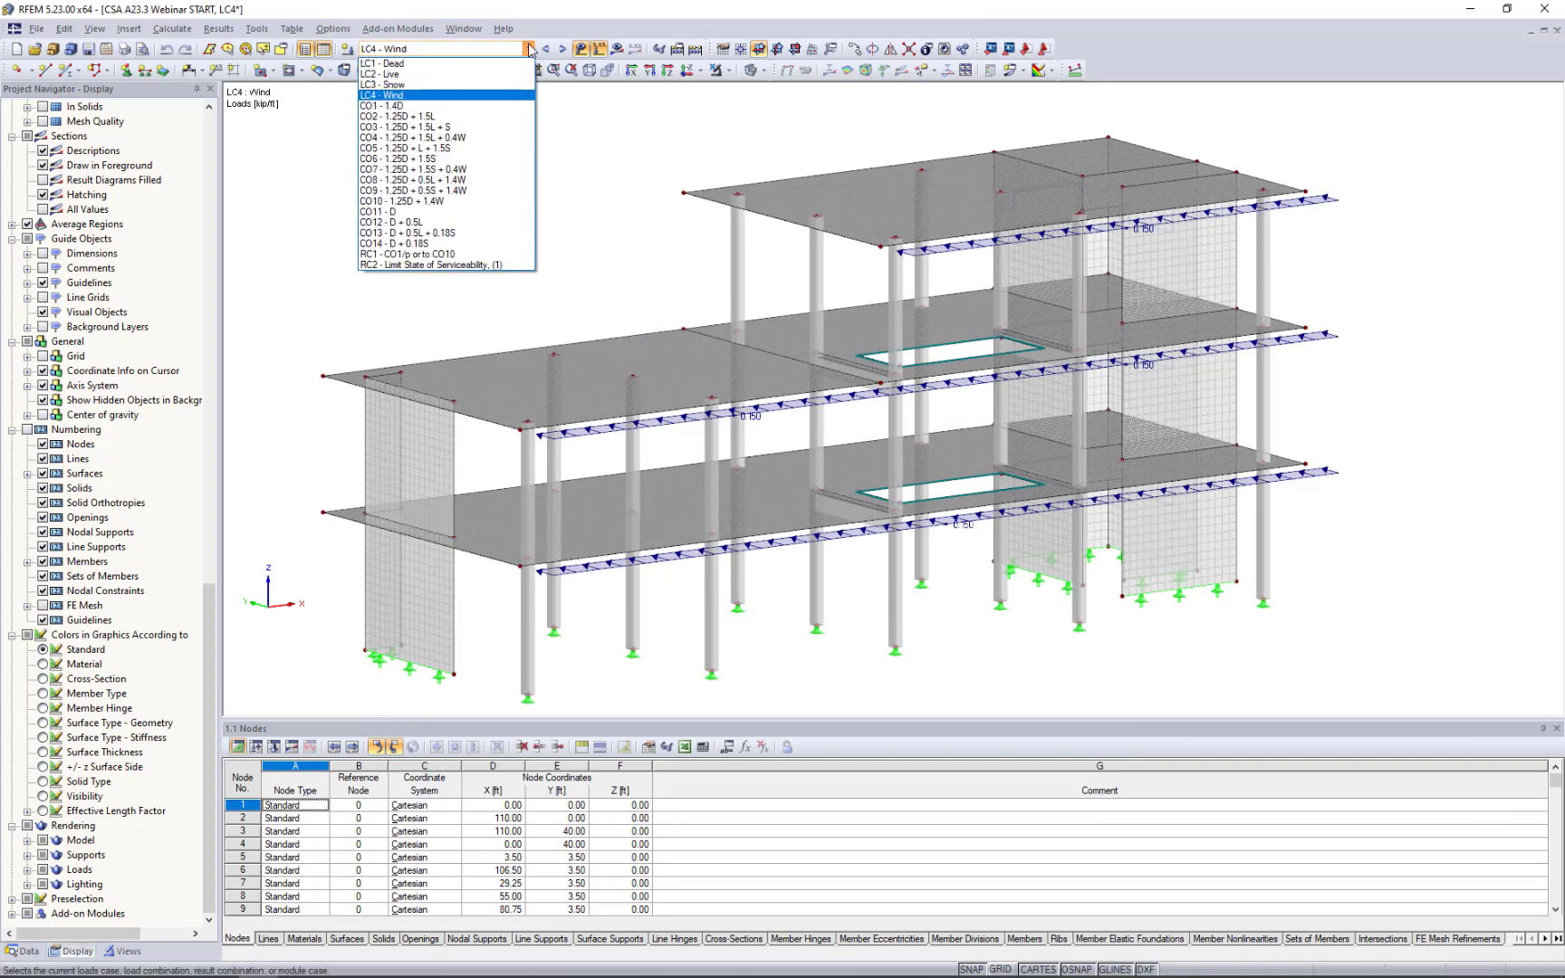
pyautogui.click(500, 106)
pyautogui.click(562, 49)
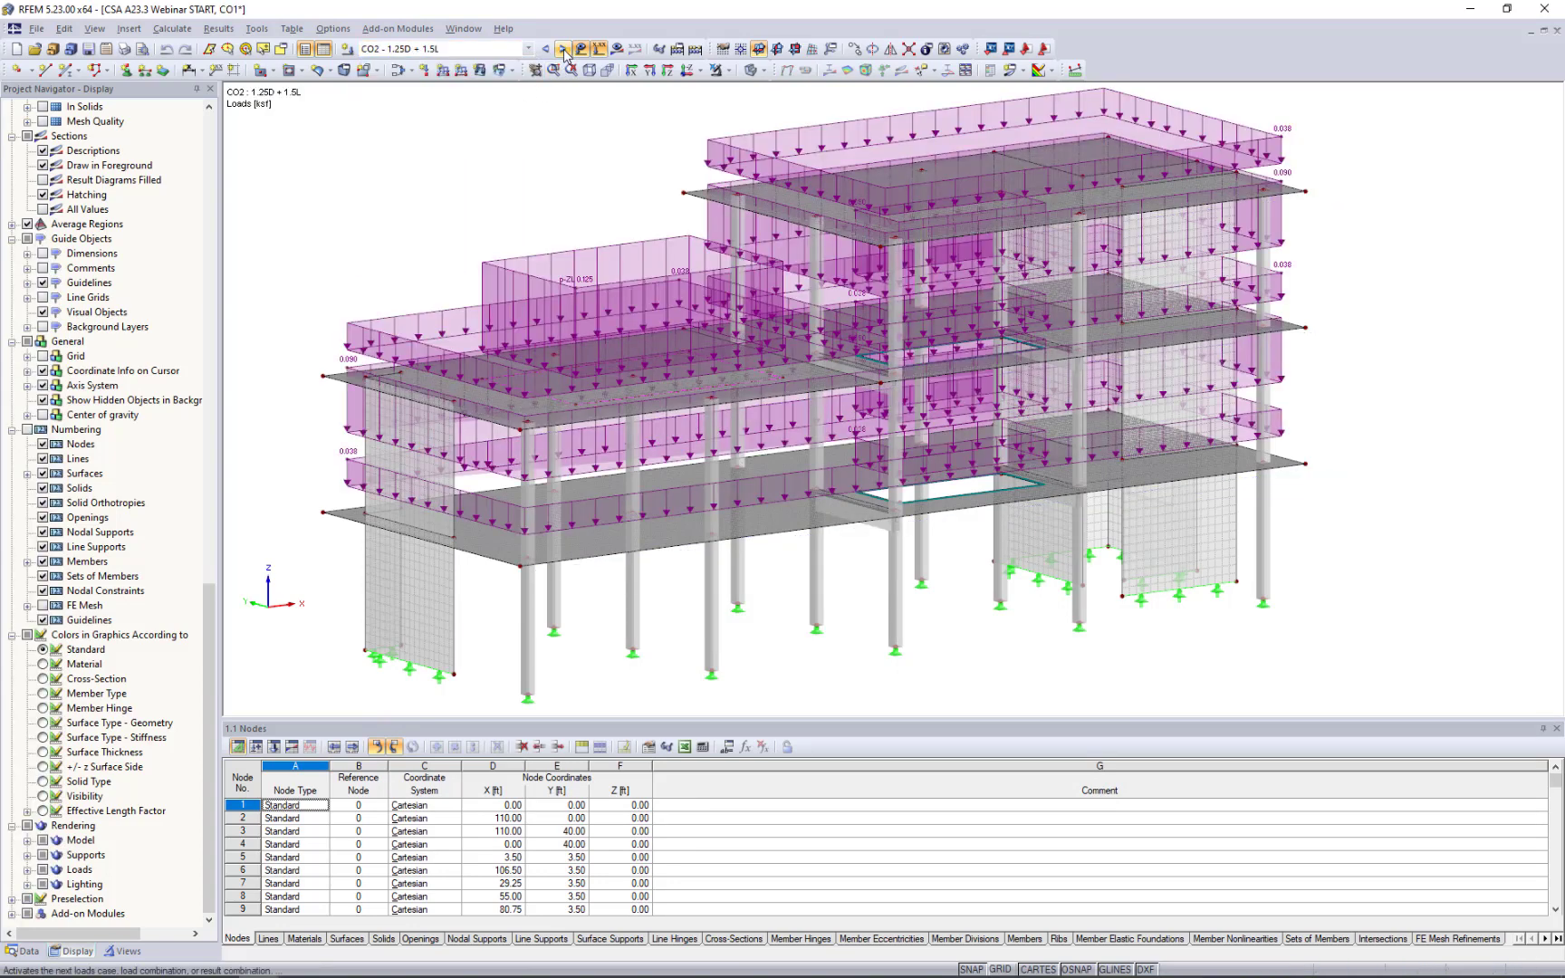
pyautogui.click(563, 49)
pyautogui.moveTo(594, 158); pyautogui.dragTo(644, 267, button='middle')
pyautogui.click(563, 49)
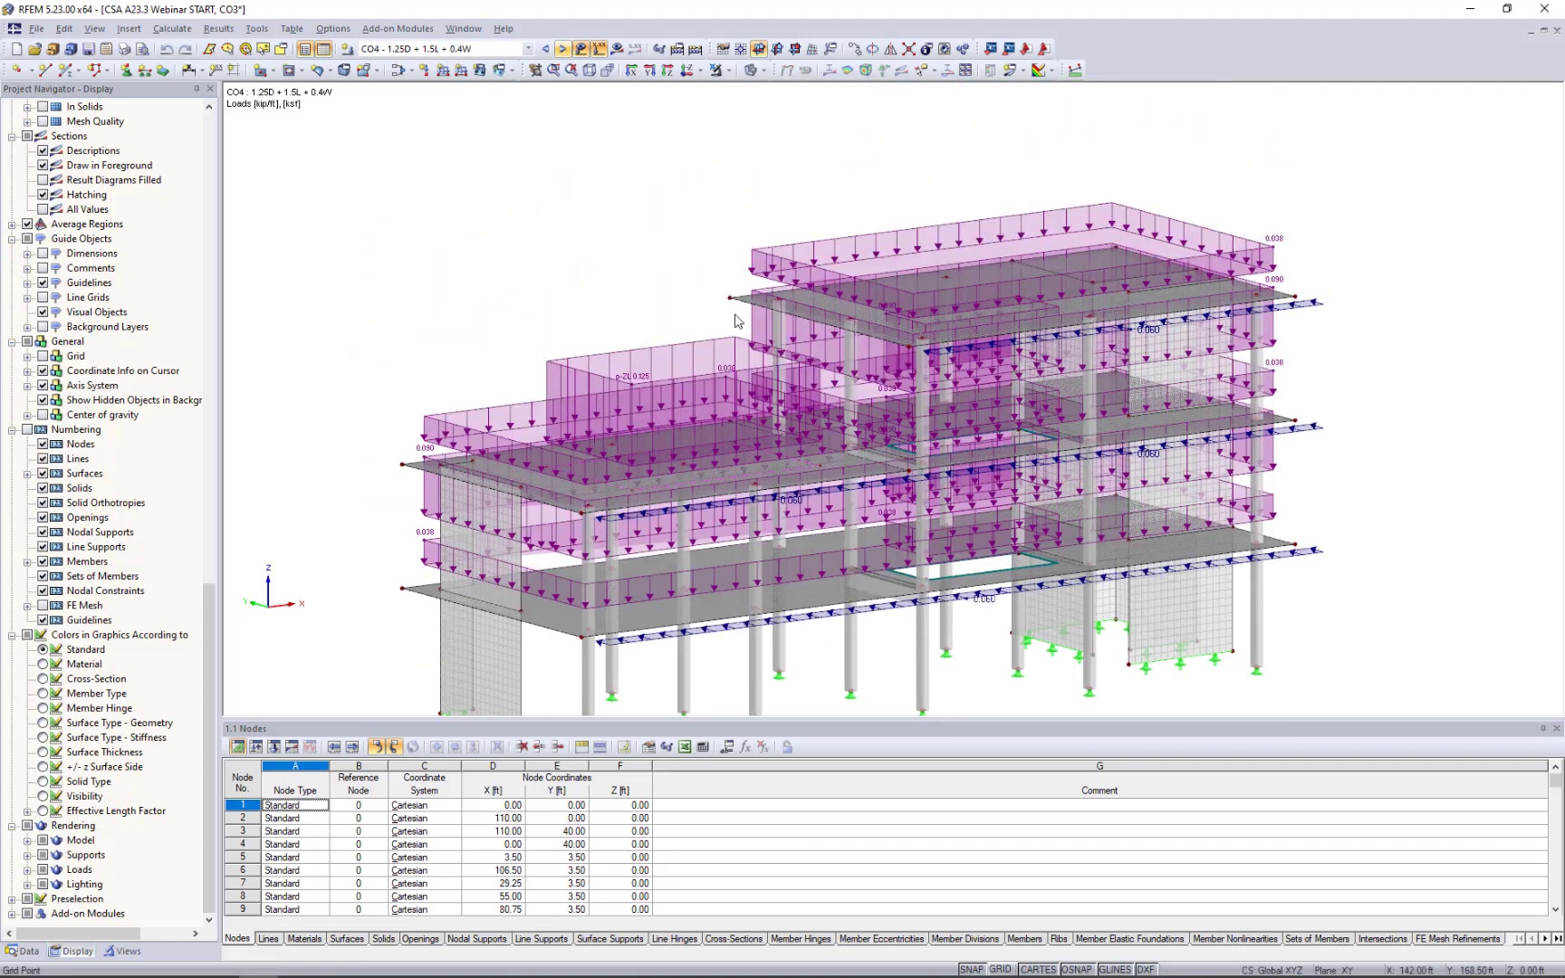
pyautogui.click(562, 49)
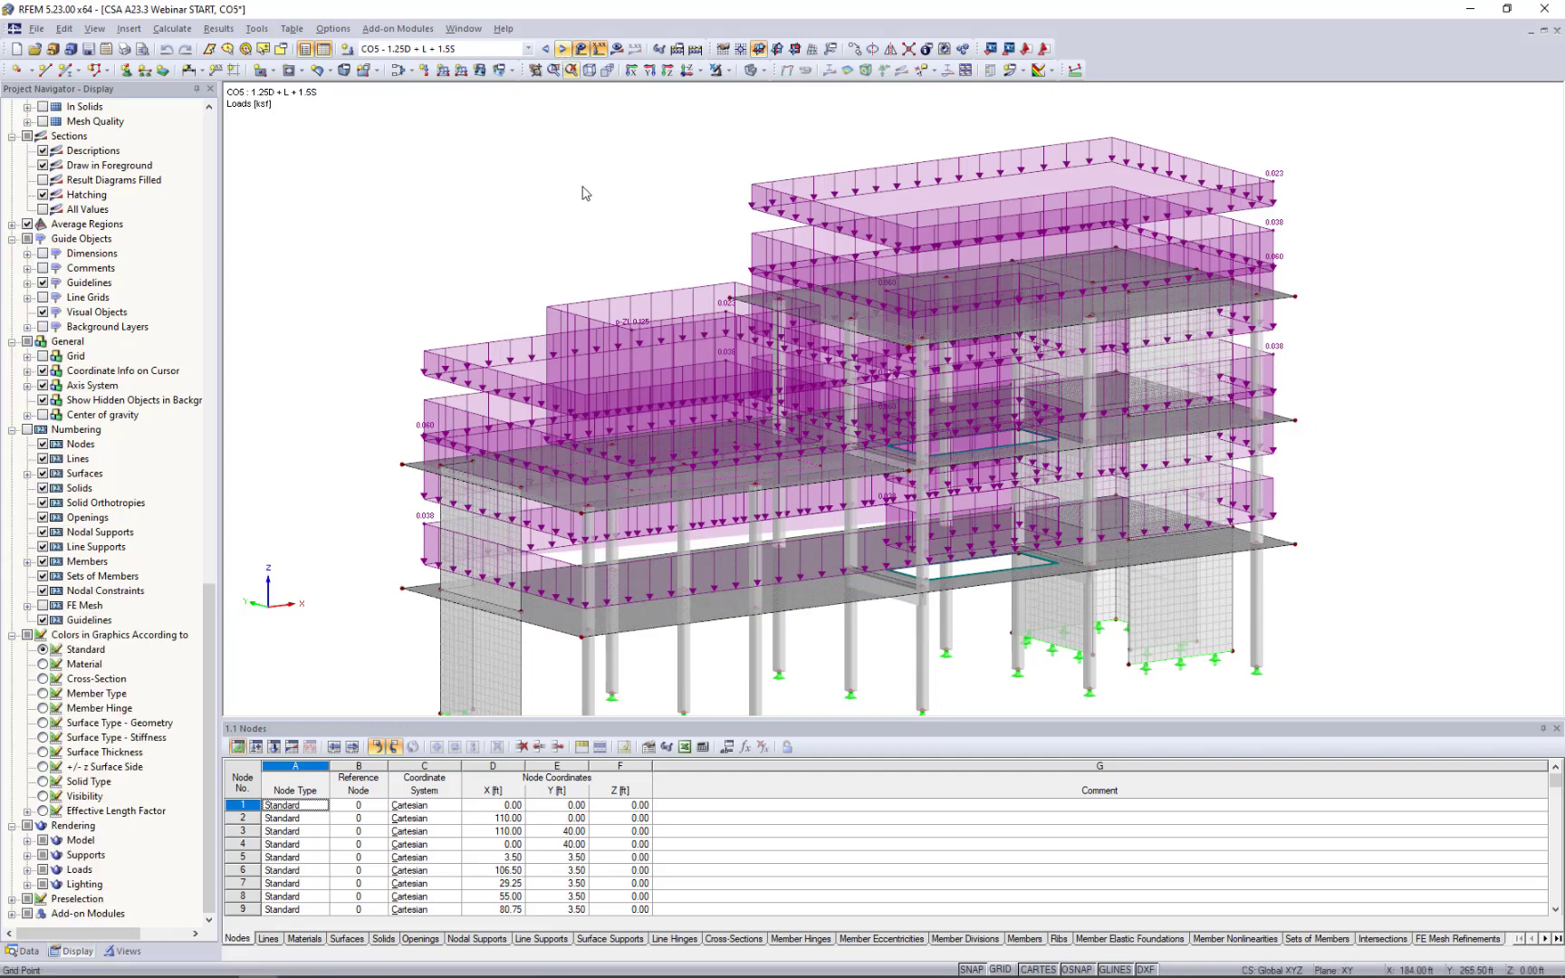
pyautogui.click(582, 49)
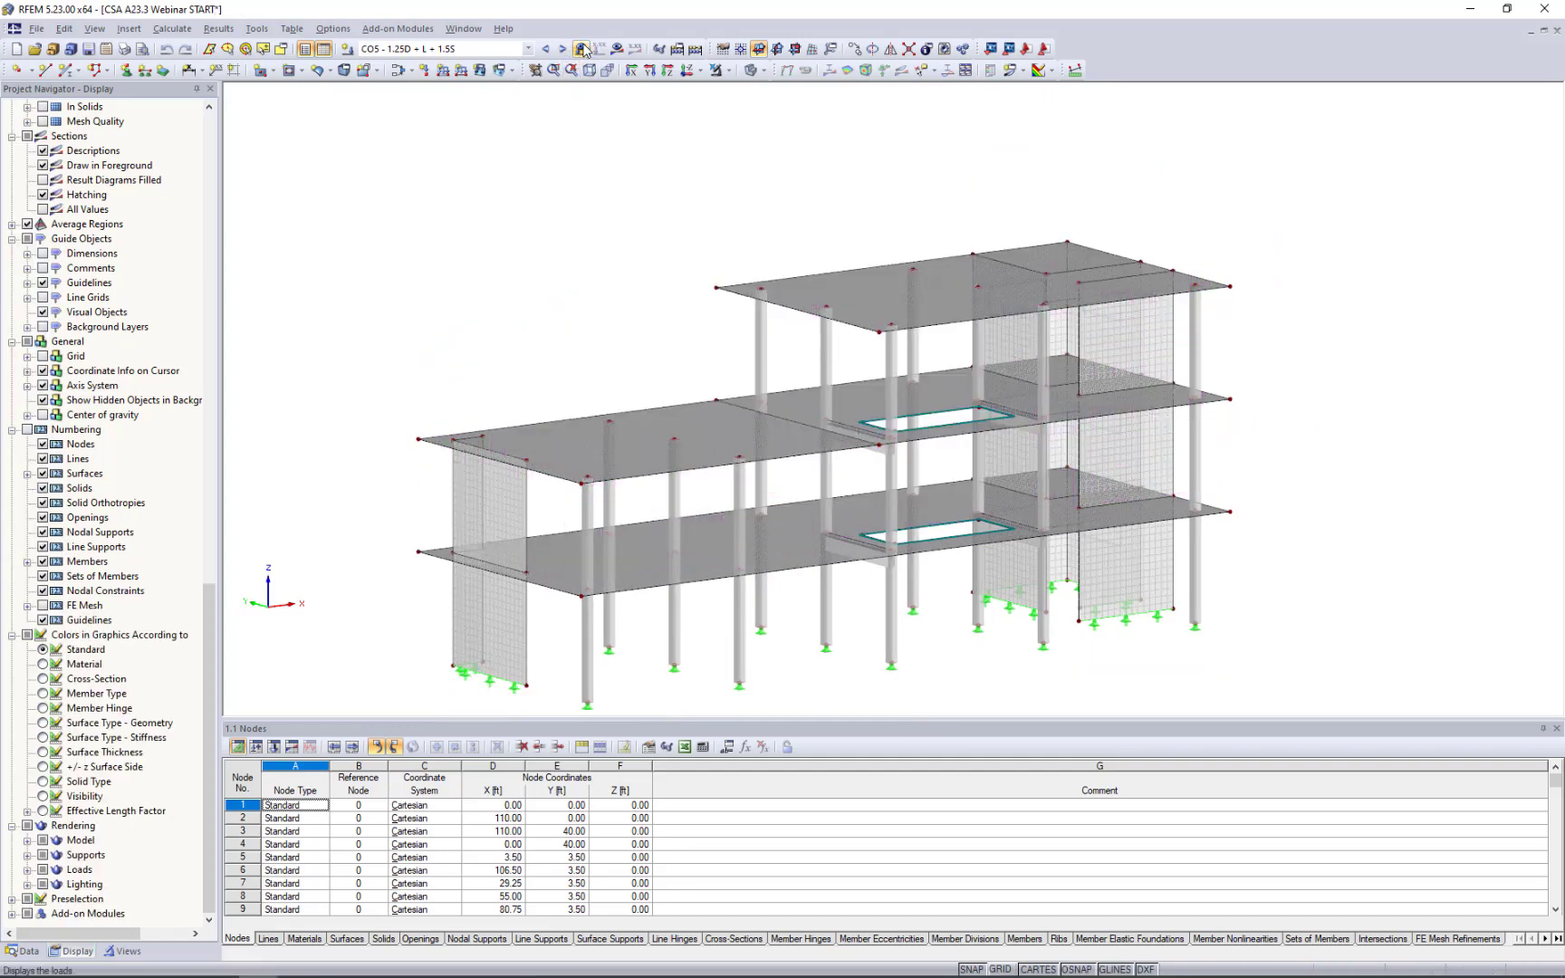
# Show the calculation results as global deformations u, stepping from combination CO5 back through CO4 to CO3.
pyautogui.click(174, 28)
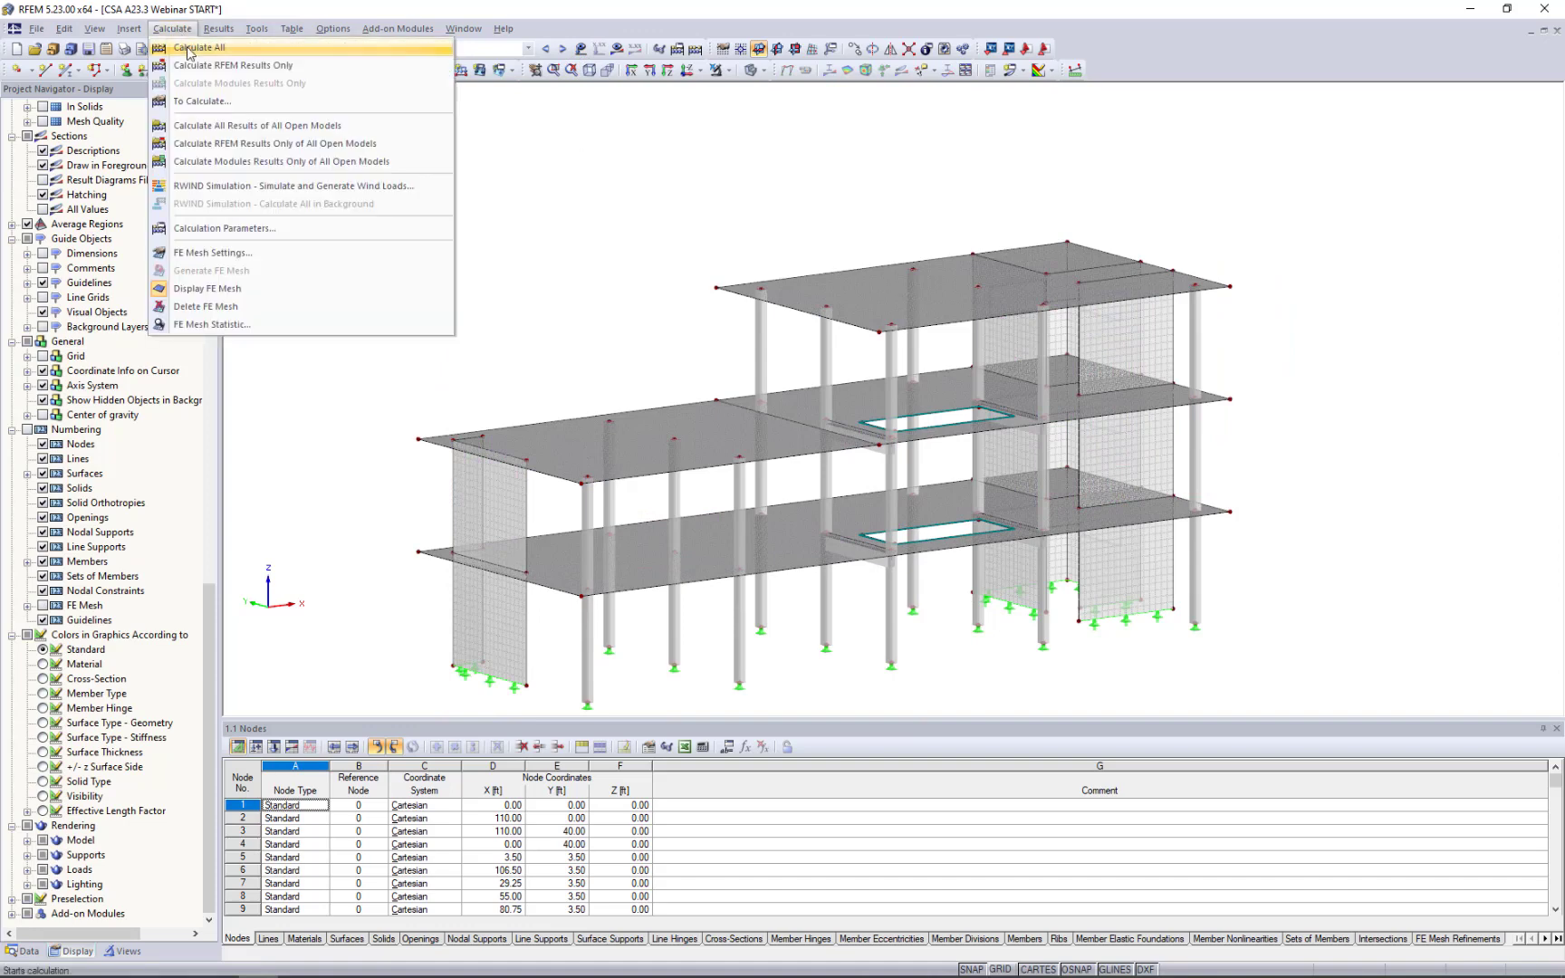
pyautogui.click(609, 168)
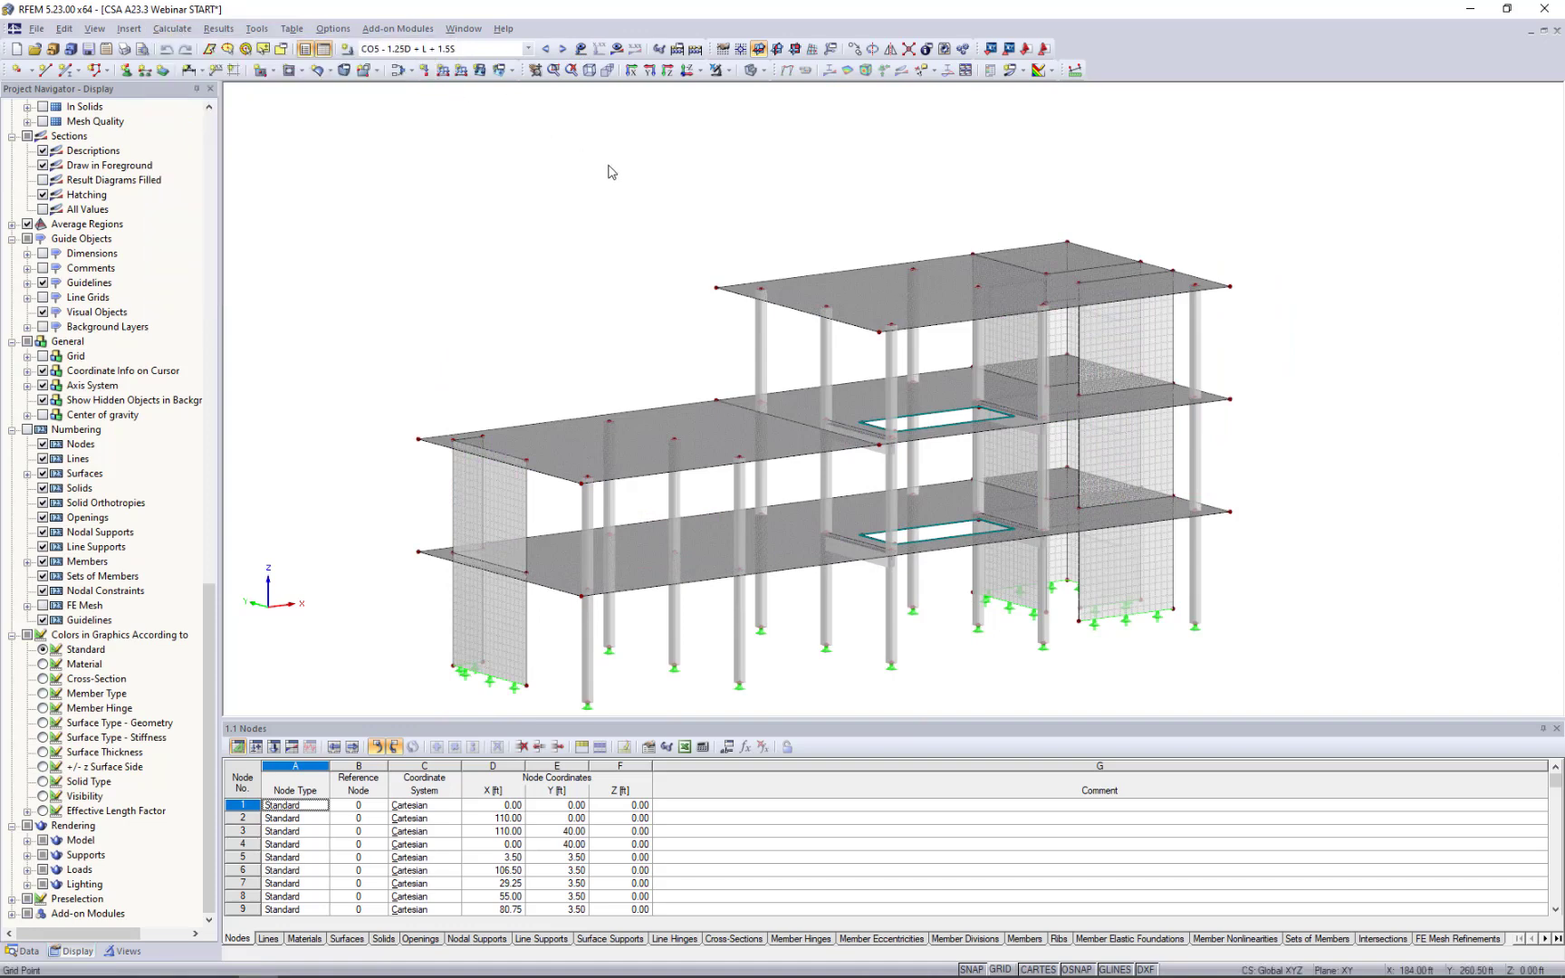
pyautogui.click(616, 50)
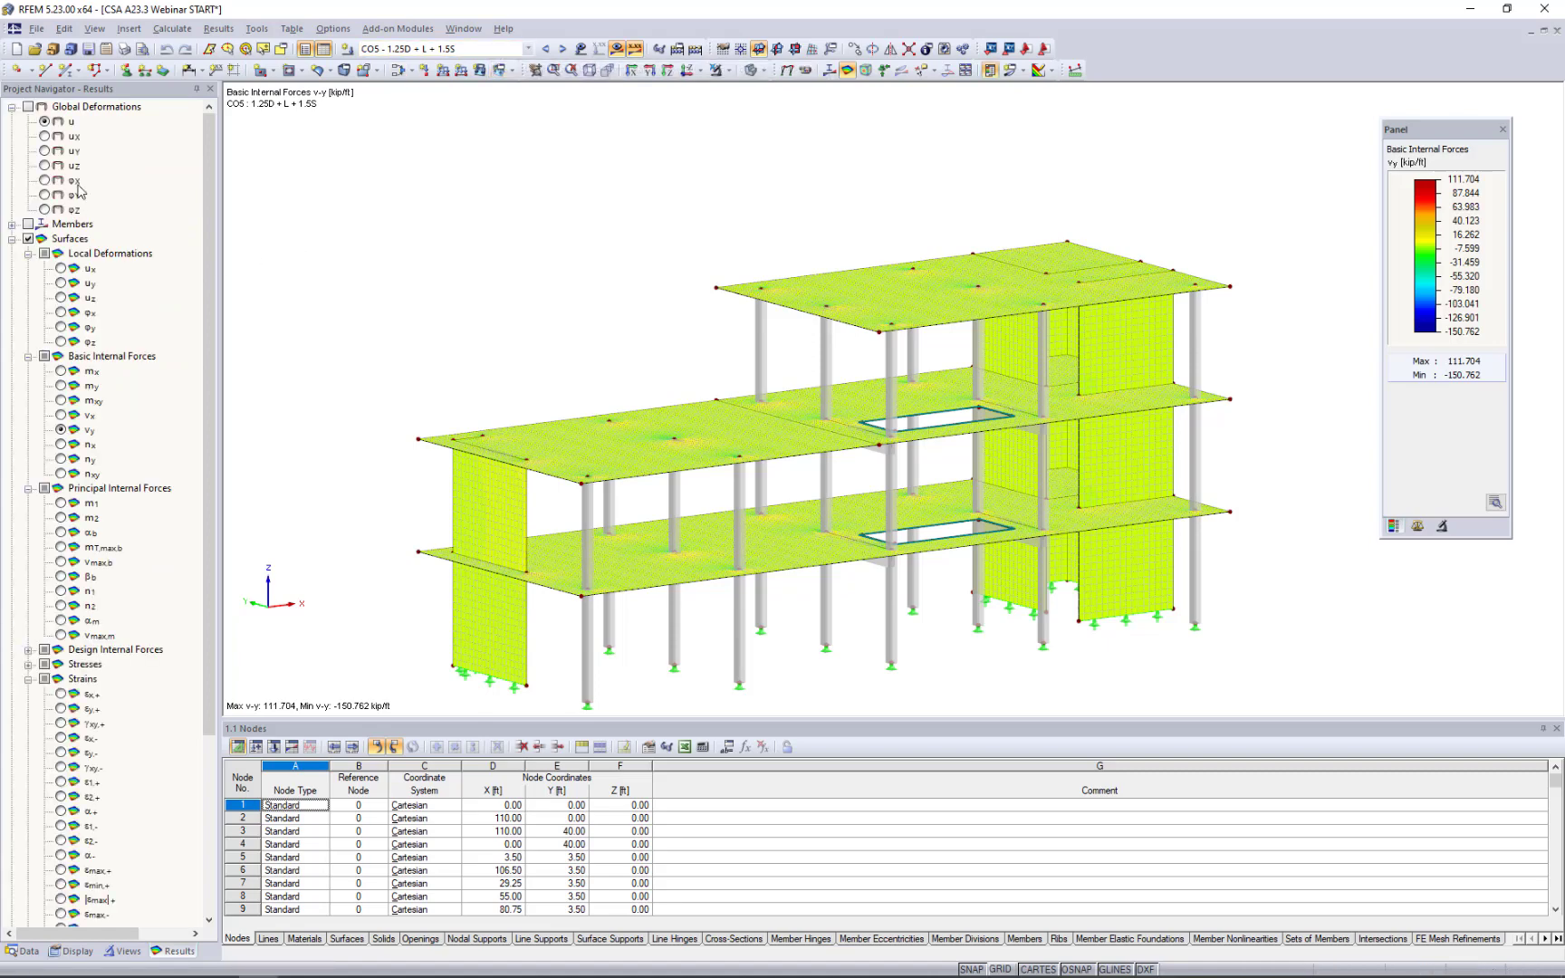
pyautogui.click(29, 107)
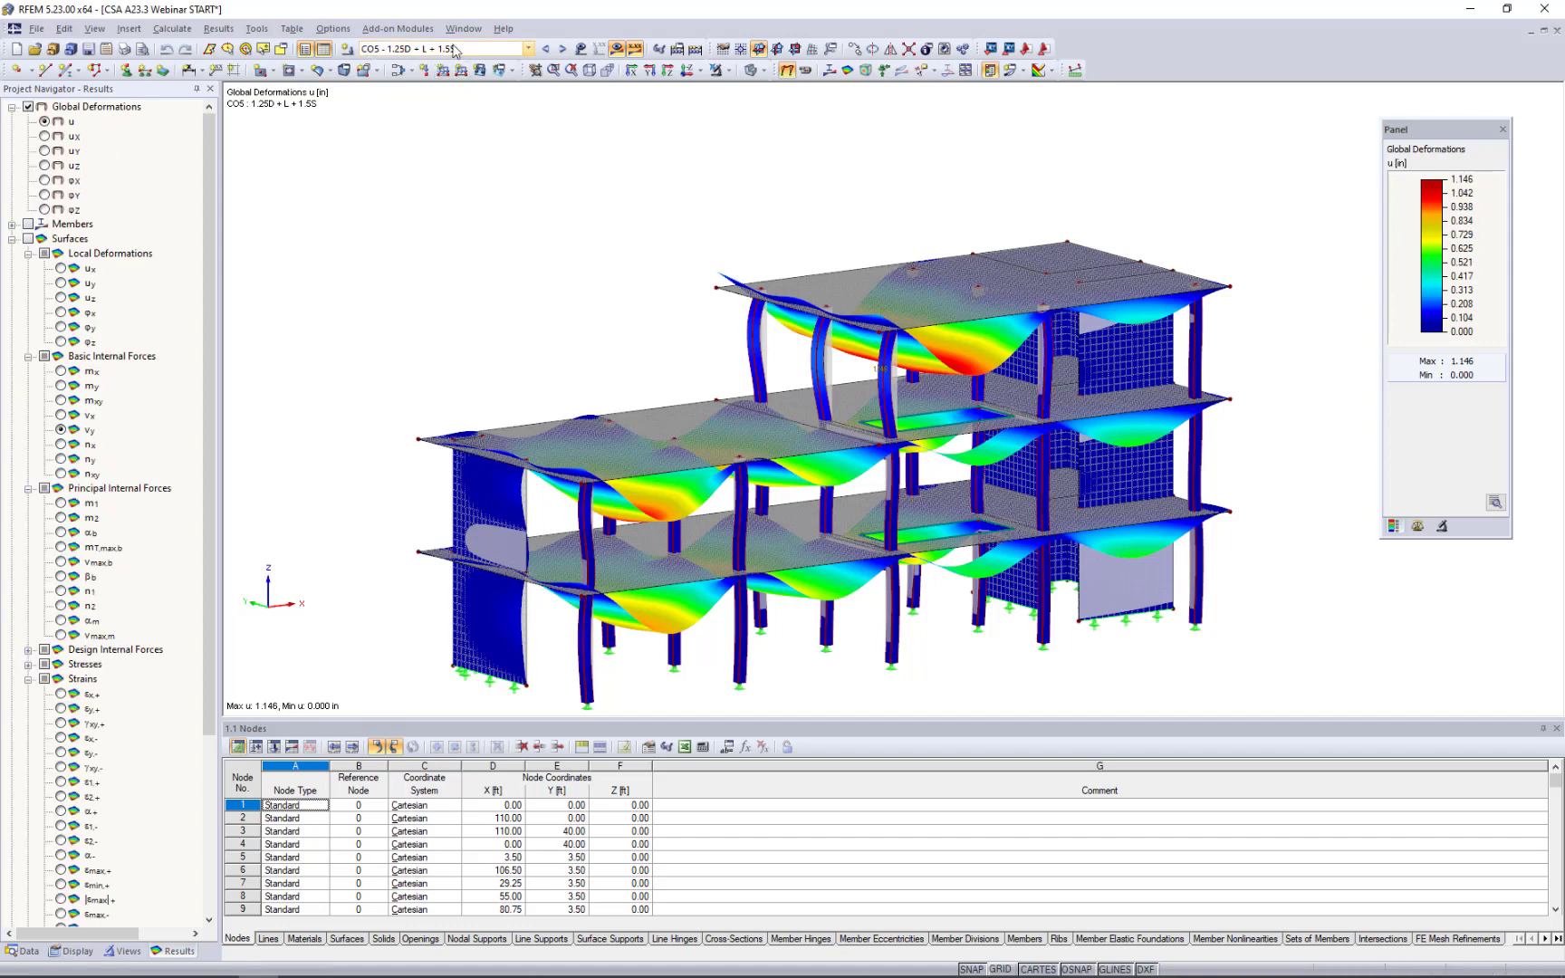
pyautogui.click(545, 50)
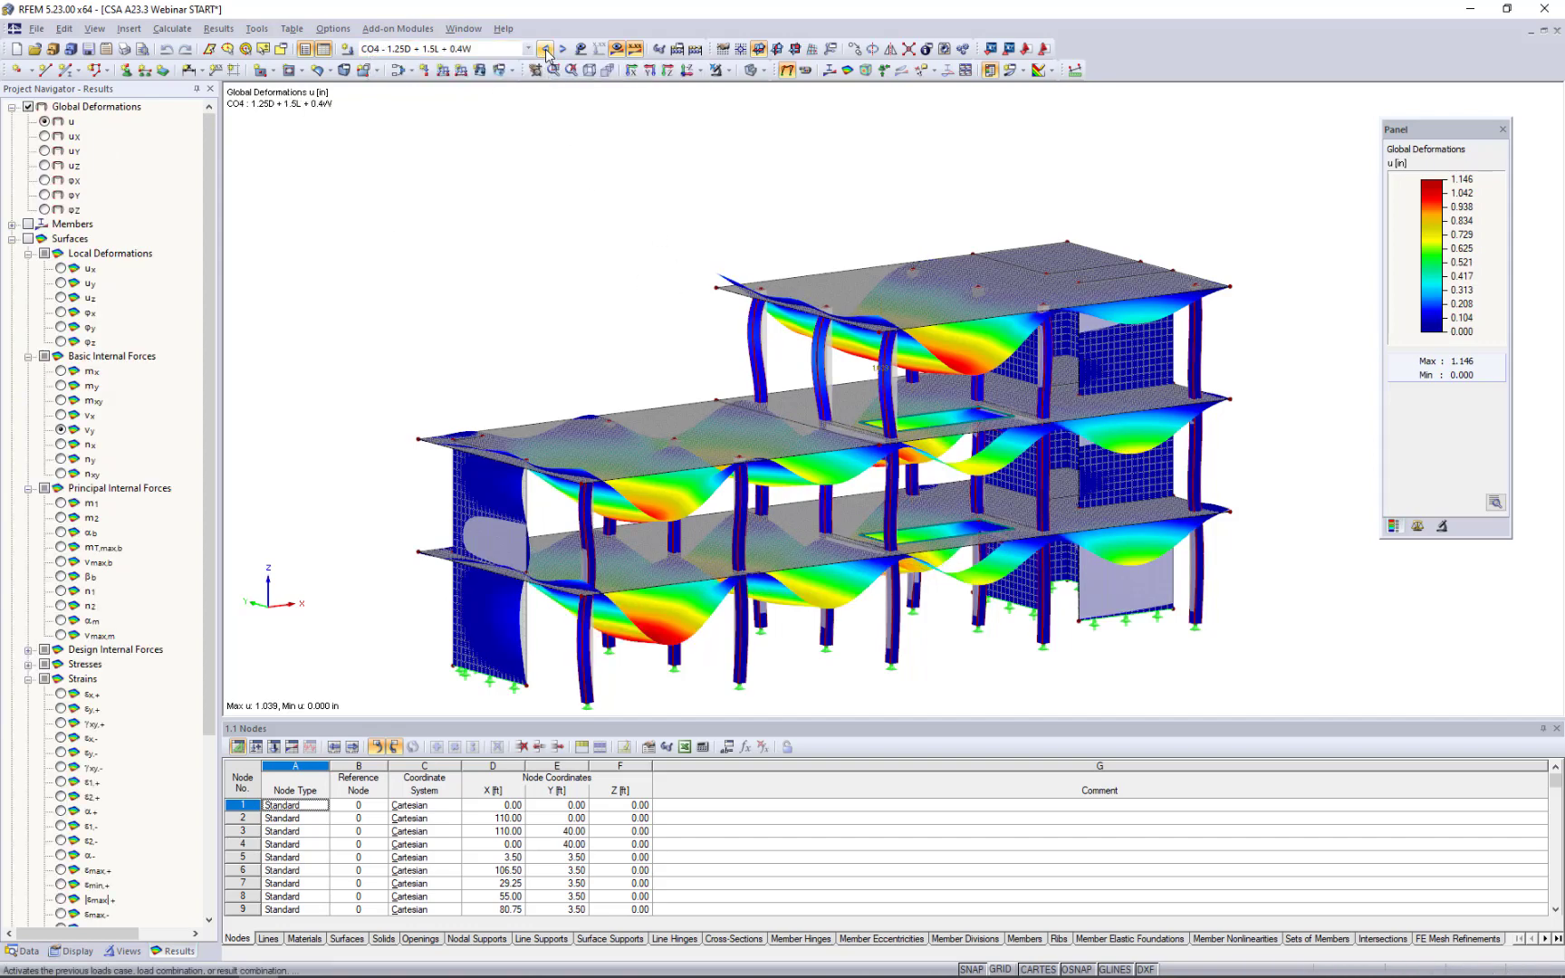
pyautogui.click(545, 49)
# Switch the model to wireframe display and reduce the deformation display factor to 3.4375.
pyautogui.click(764, 70)
pyautogui.click(797, 90)
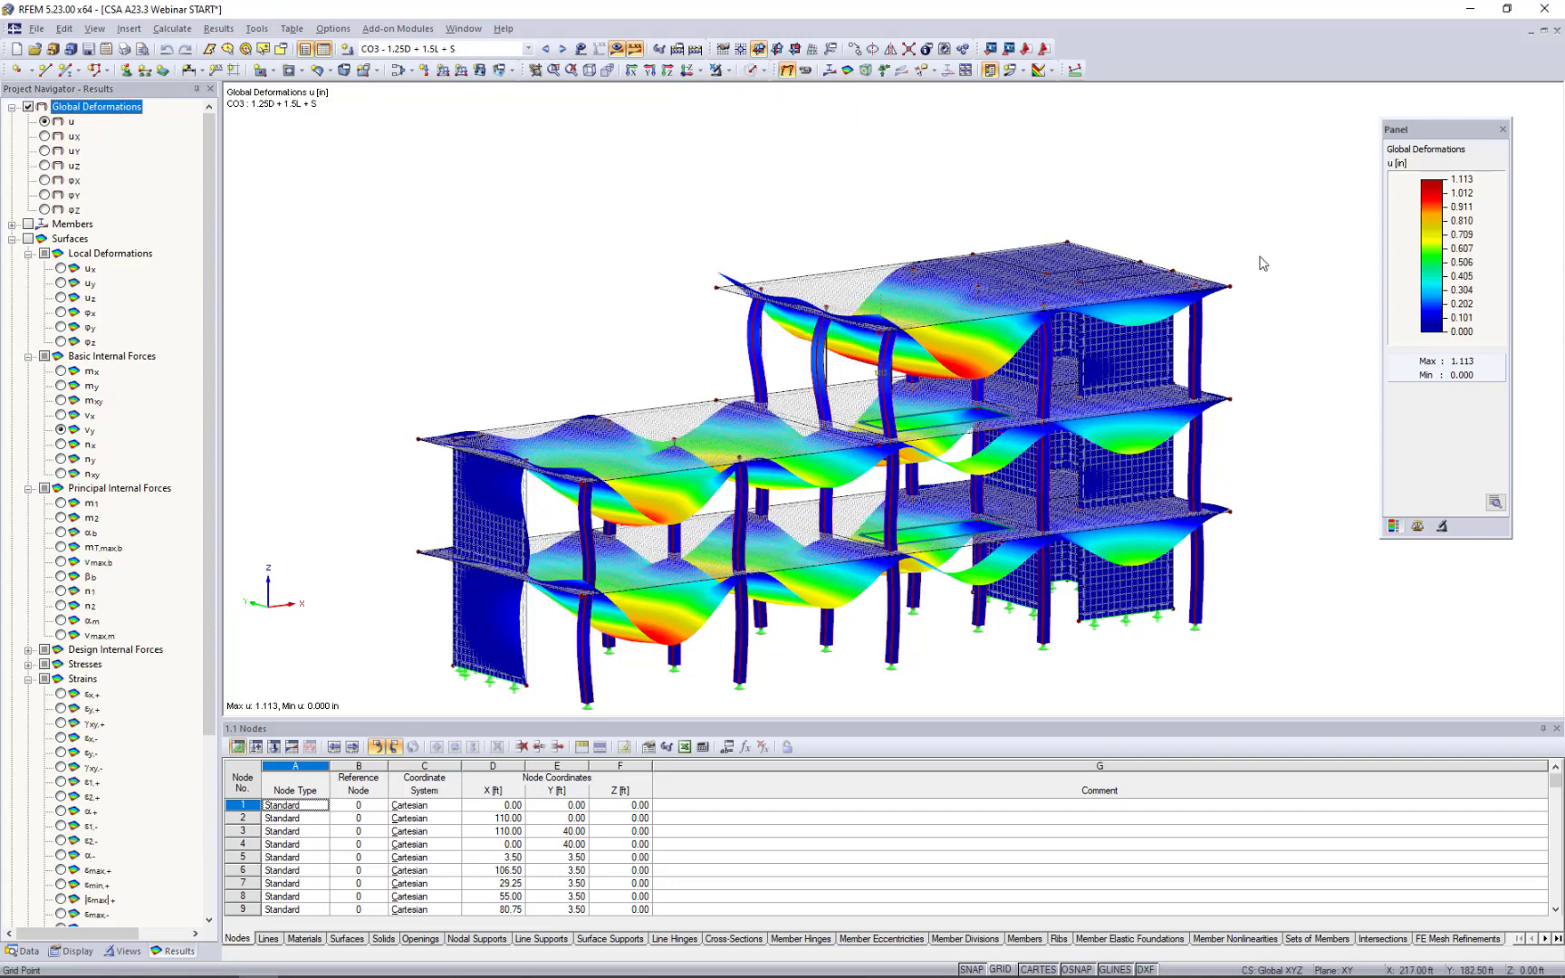
pyautogui.click(1424, 526)
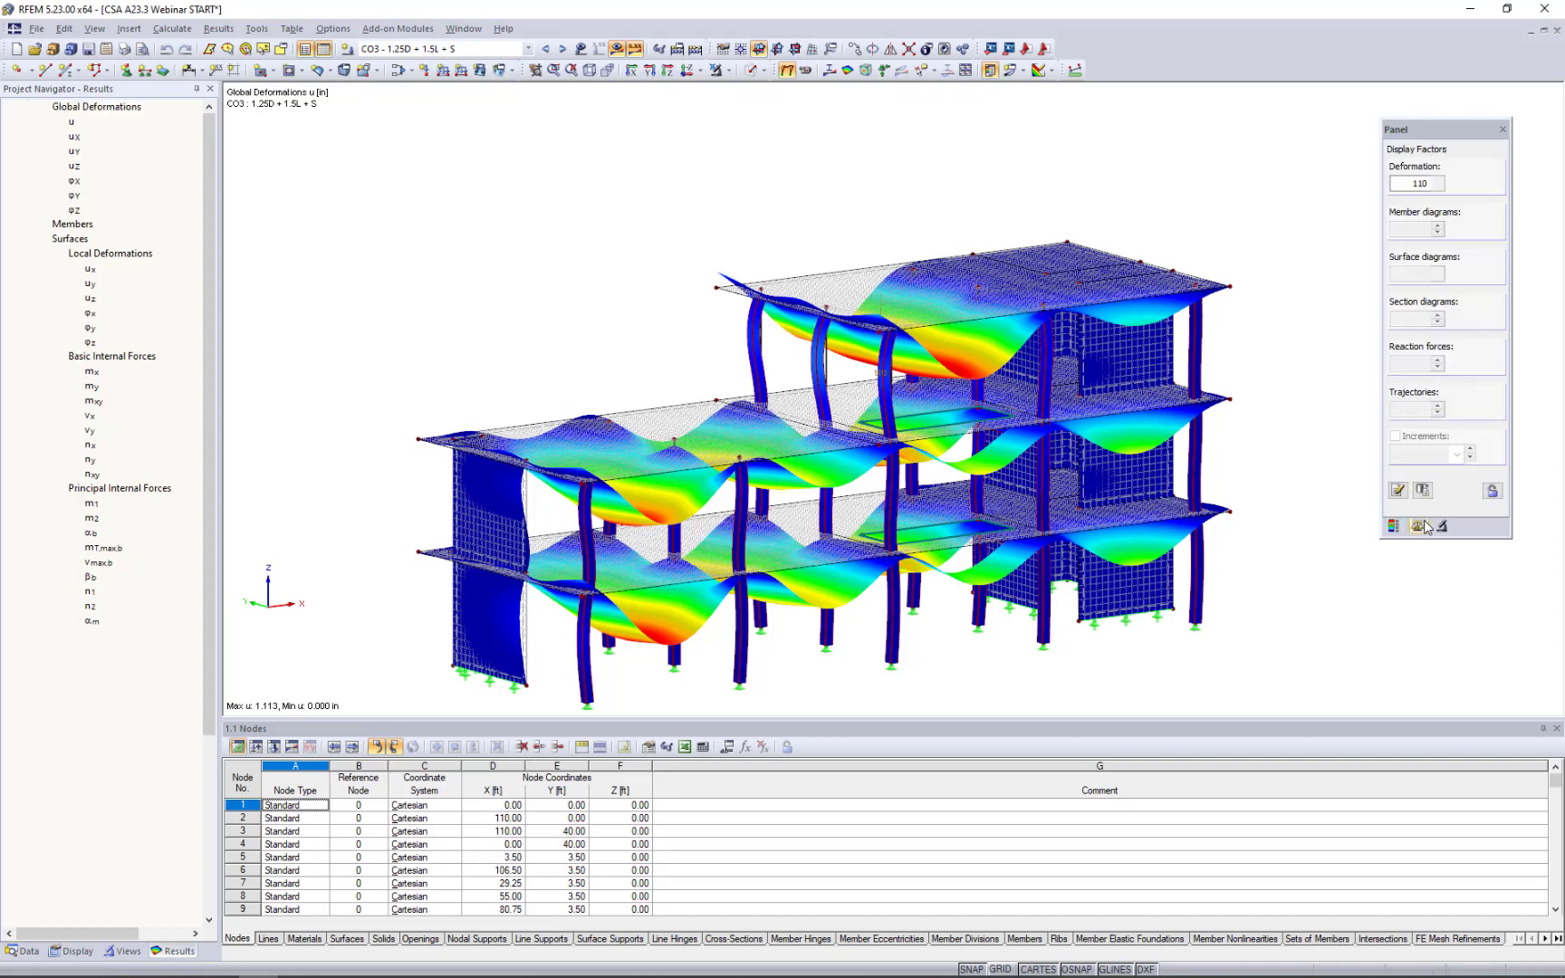
pyautogui.click(1438, 186)
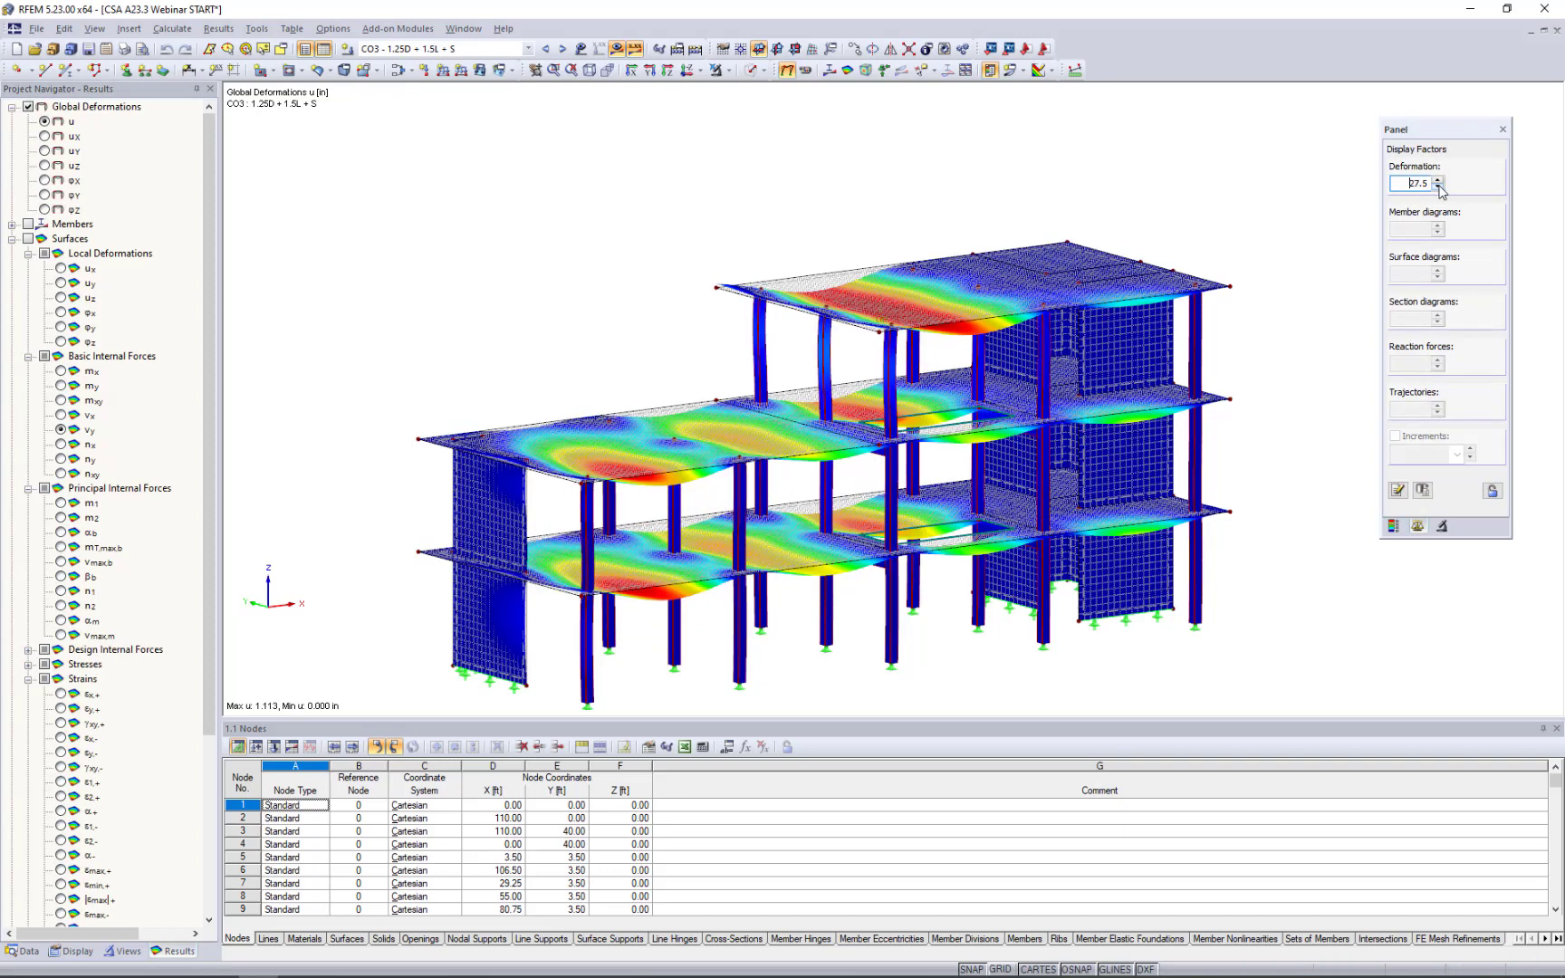
pyautogui.click(1438, 186)
pyautogui.click(1439, 187)
pyautogui.click(1439, 187)
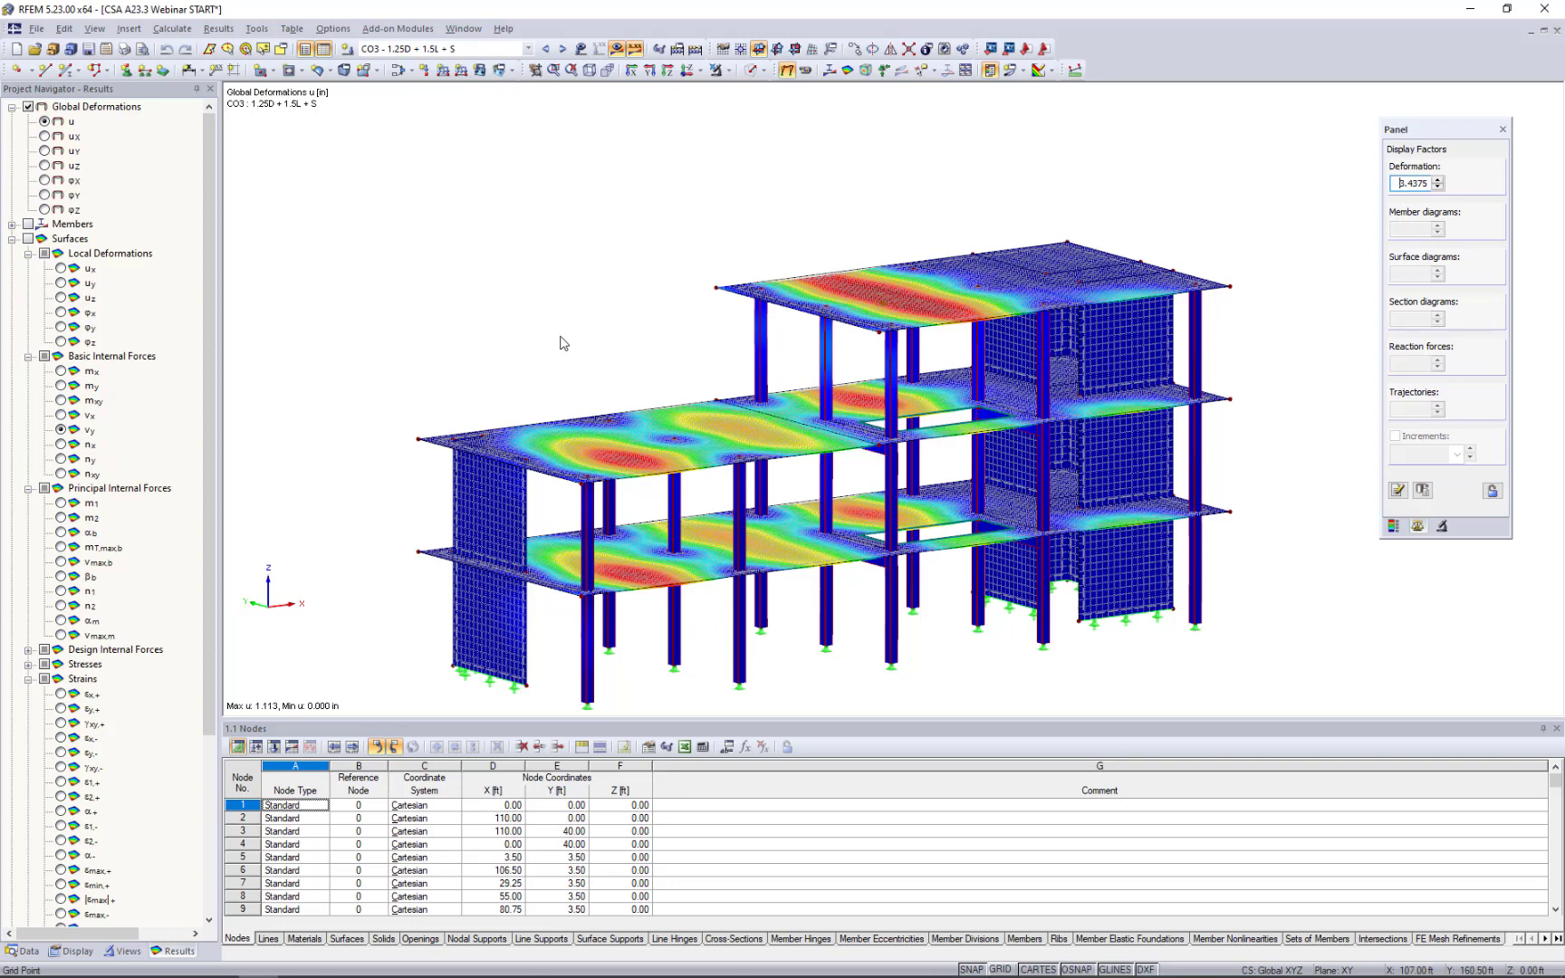
pyautogui.scroll(-1, 562, 342)
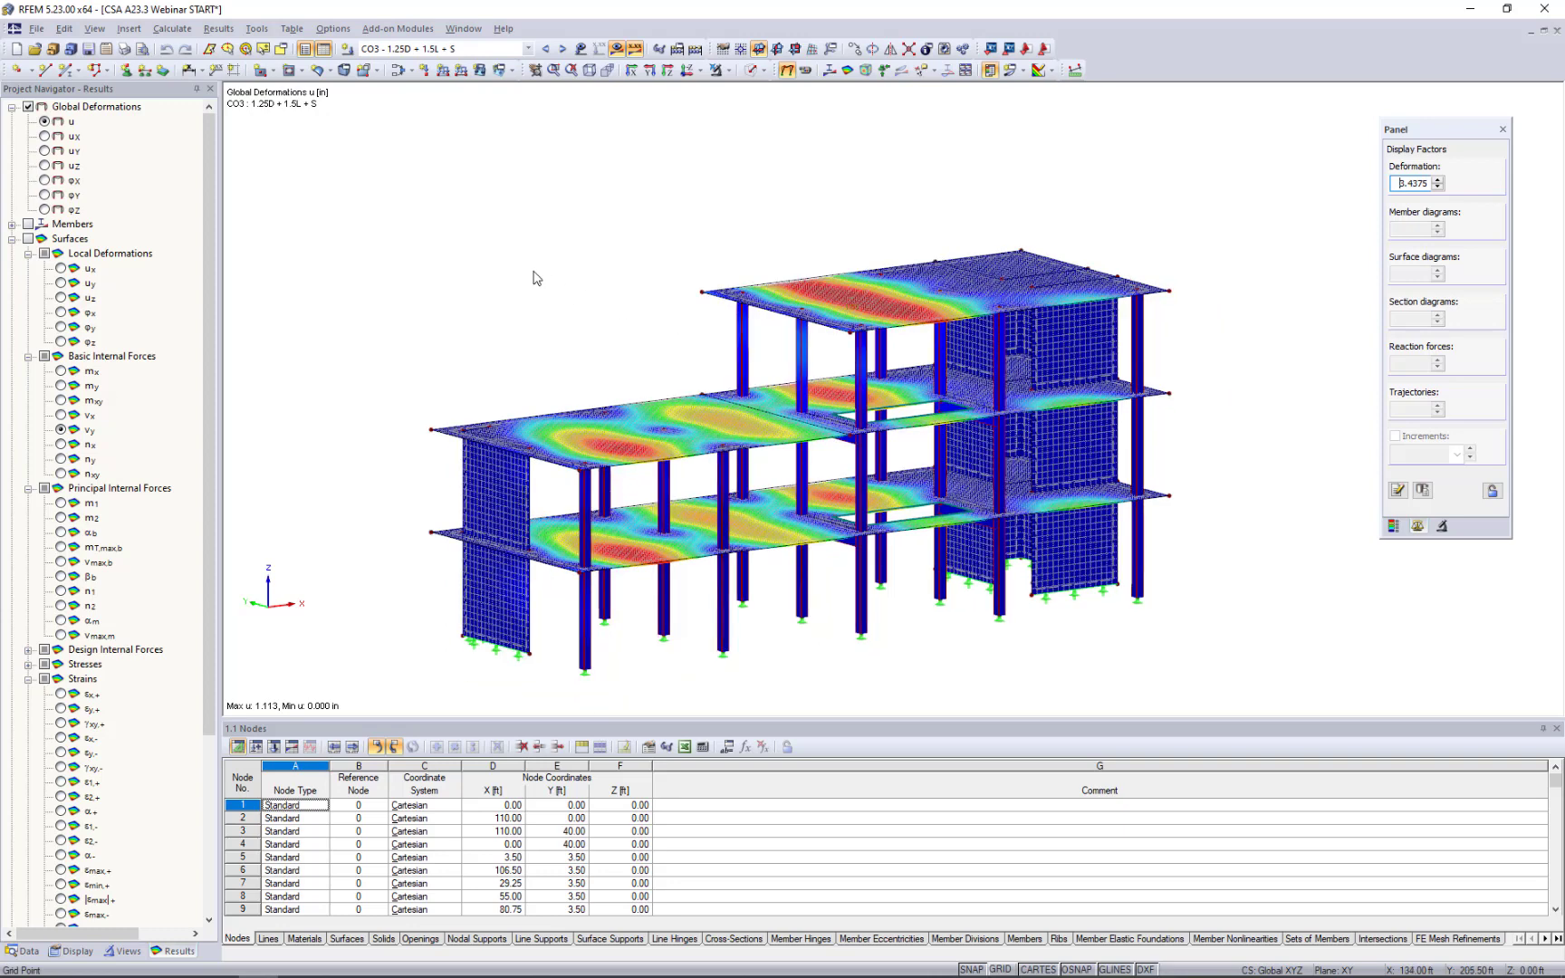
pyautogui.keyDown('ctrl'); pyautogui.moveTo(559, 349); pyautogui.dragTo(520, 367, button='middle'); pyautogui.keyUp('ctrl')
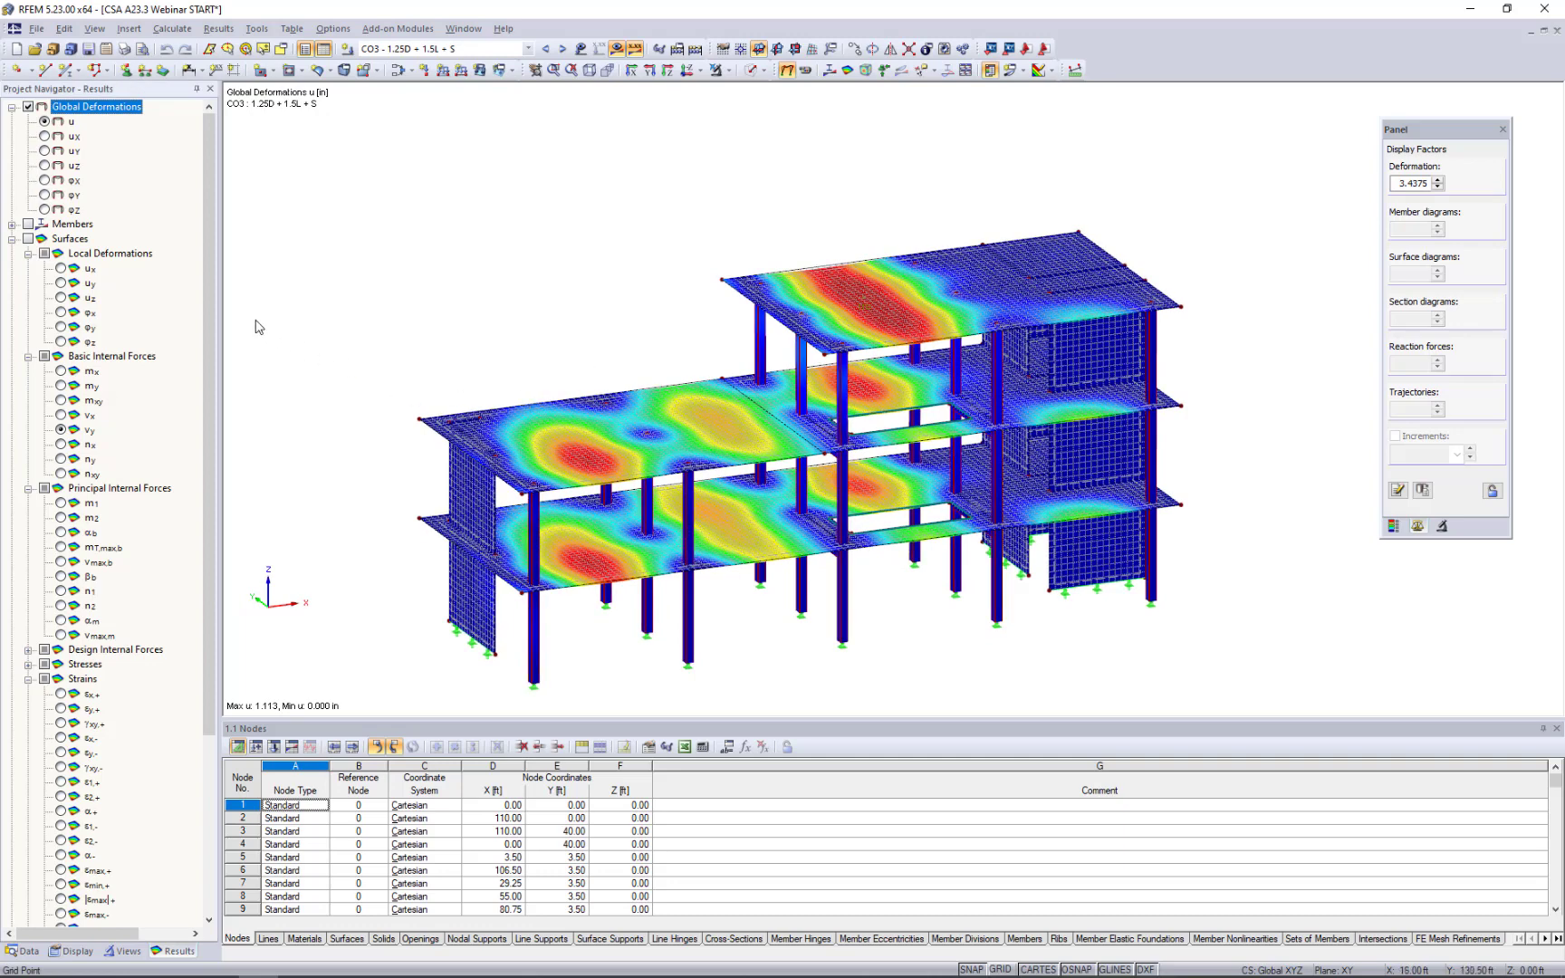
# Replace the global deformations with the member internal force diagrams for the moment Mz.
pyautogui.click(12, 239)
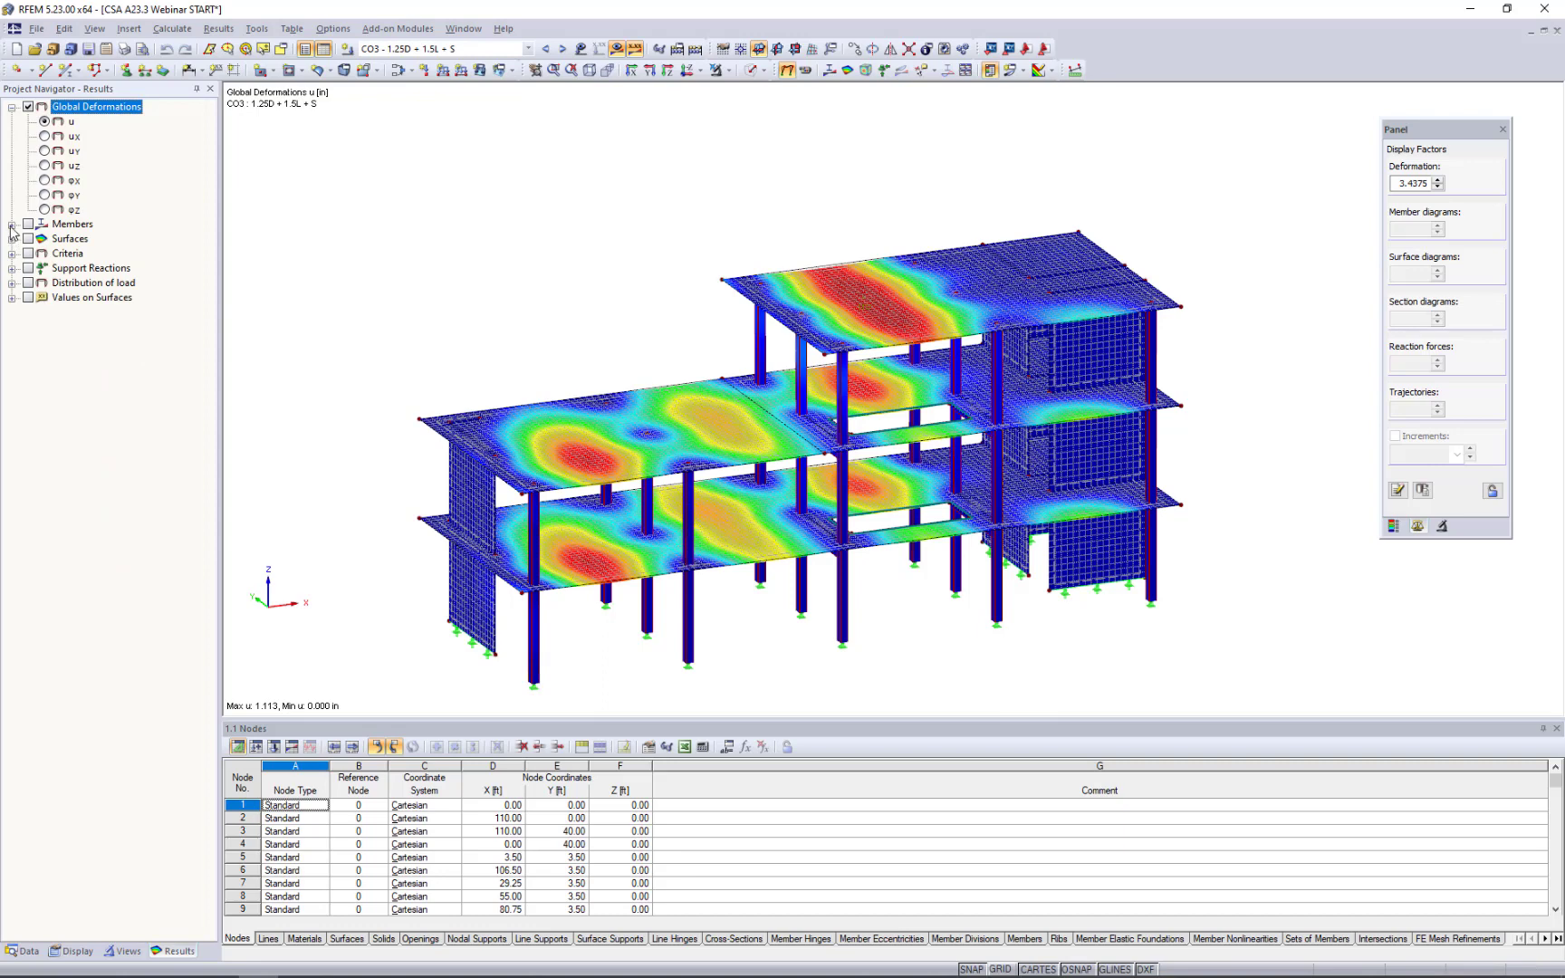
pyautogui.click(12, 225)
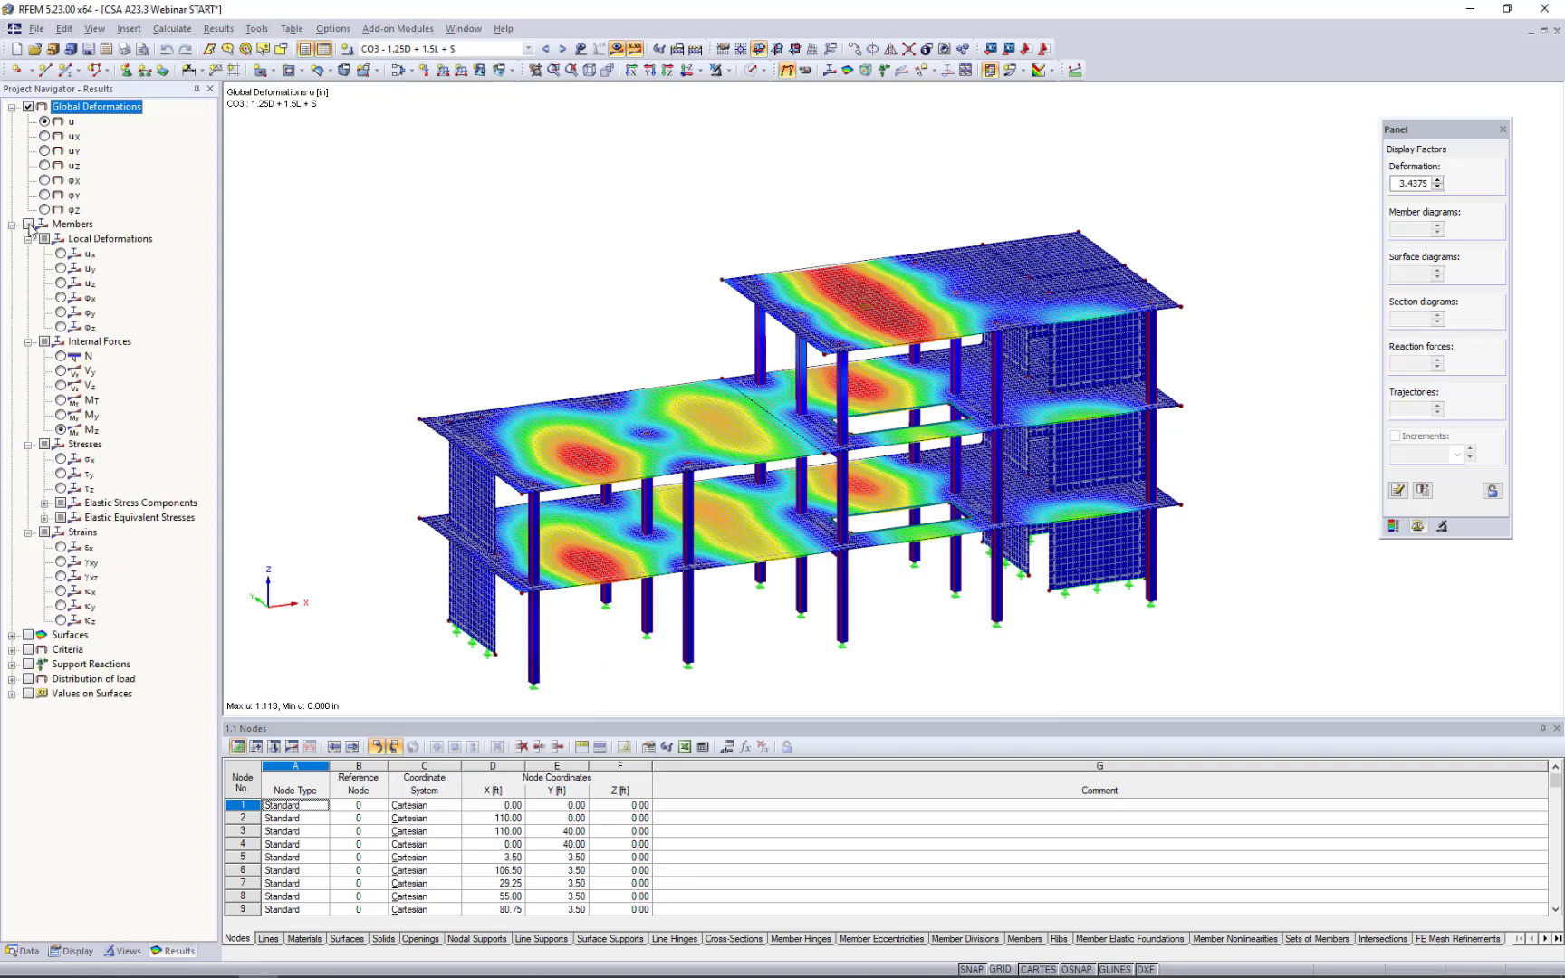
pyautogui.click(29, 226)
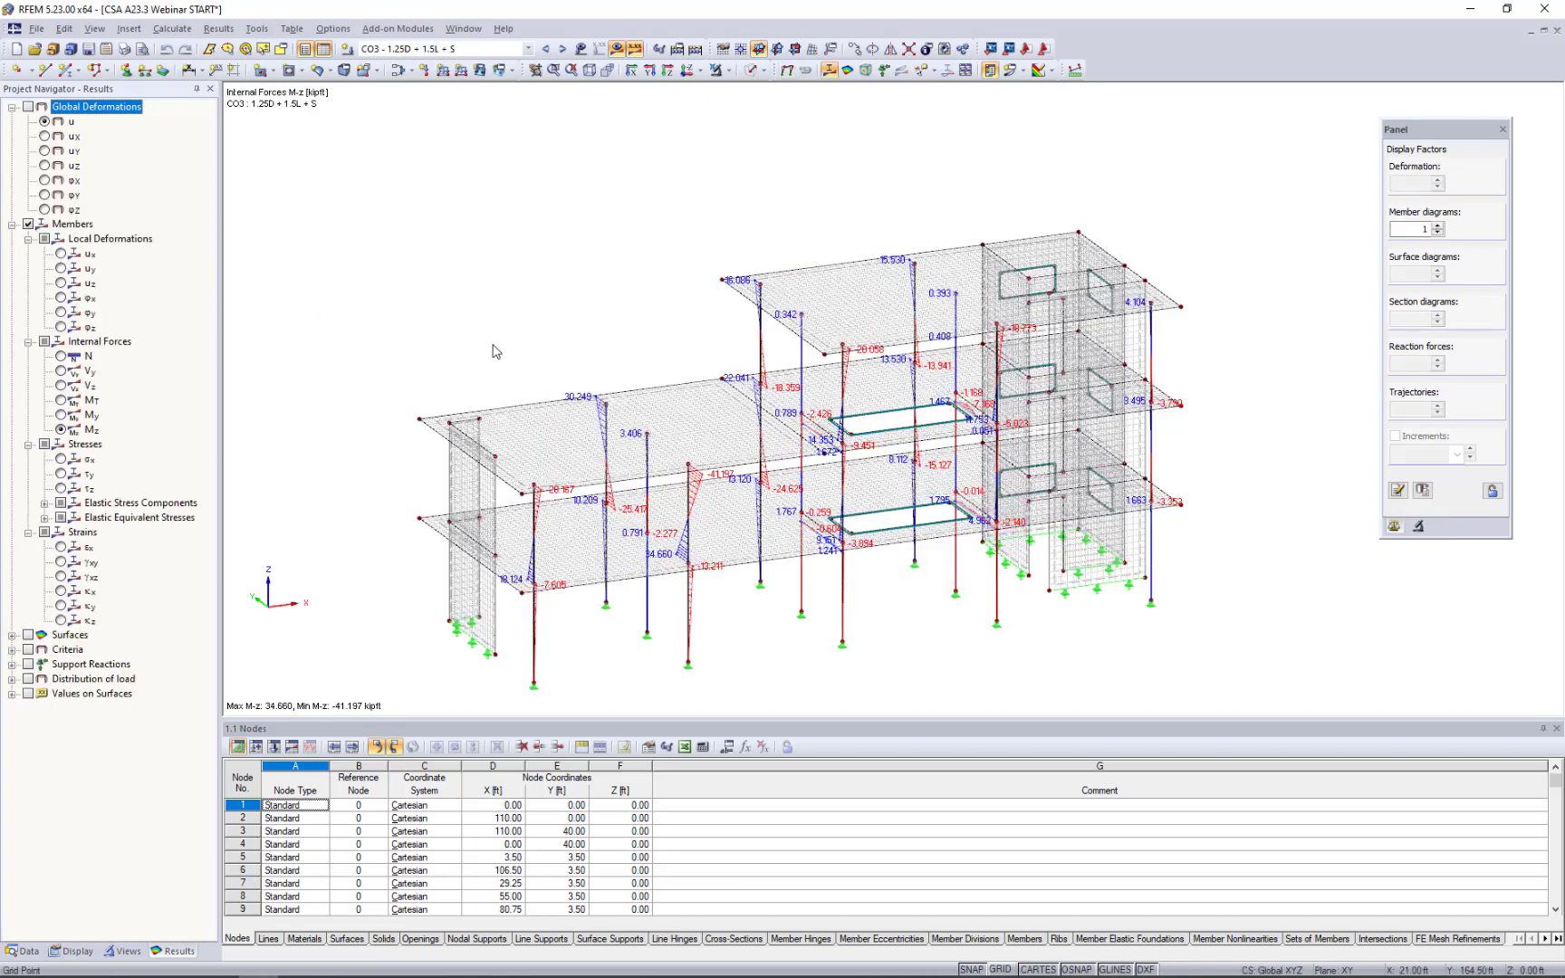
# Isolate the middle row of three columns under the low wing, using visibility by selected objects.
pyautogui.keyDown('ctrl'); pyautogui.moveTo(491, 345); pyautogui.dragTo(406, 242, button='middle'); pyautogui.keyUp('ctrl')
pyautogui.click(582, 364)
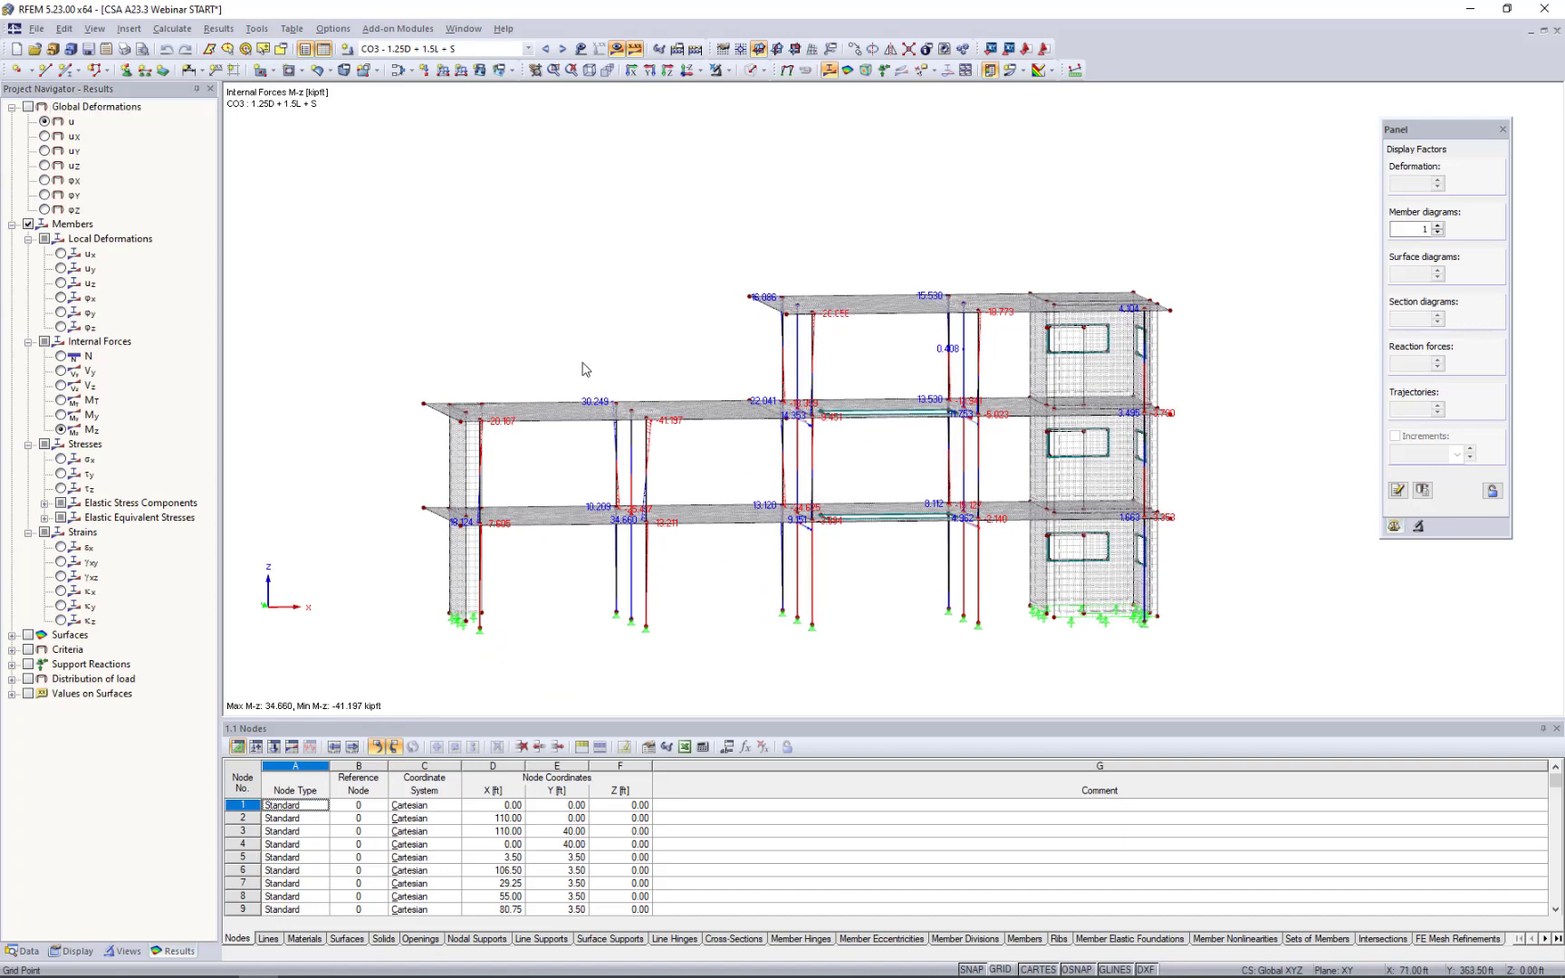
pyautogui.moveTo(632, 468); pyautogui.dragTo(652, 419, button='middle')
pyautogui.moveTo(587, 308); pyautogui.dragTo(725, 616)
pyautogui.click(730, 71)
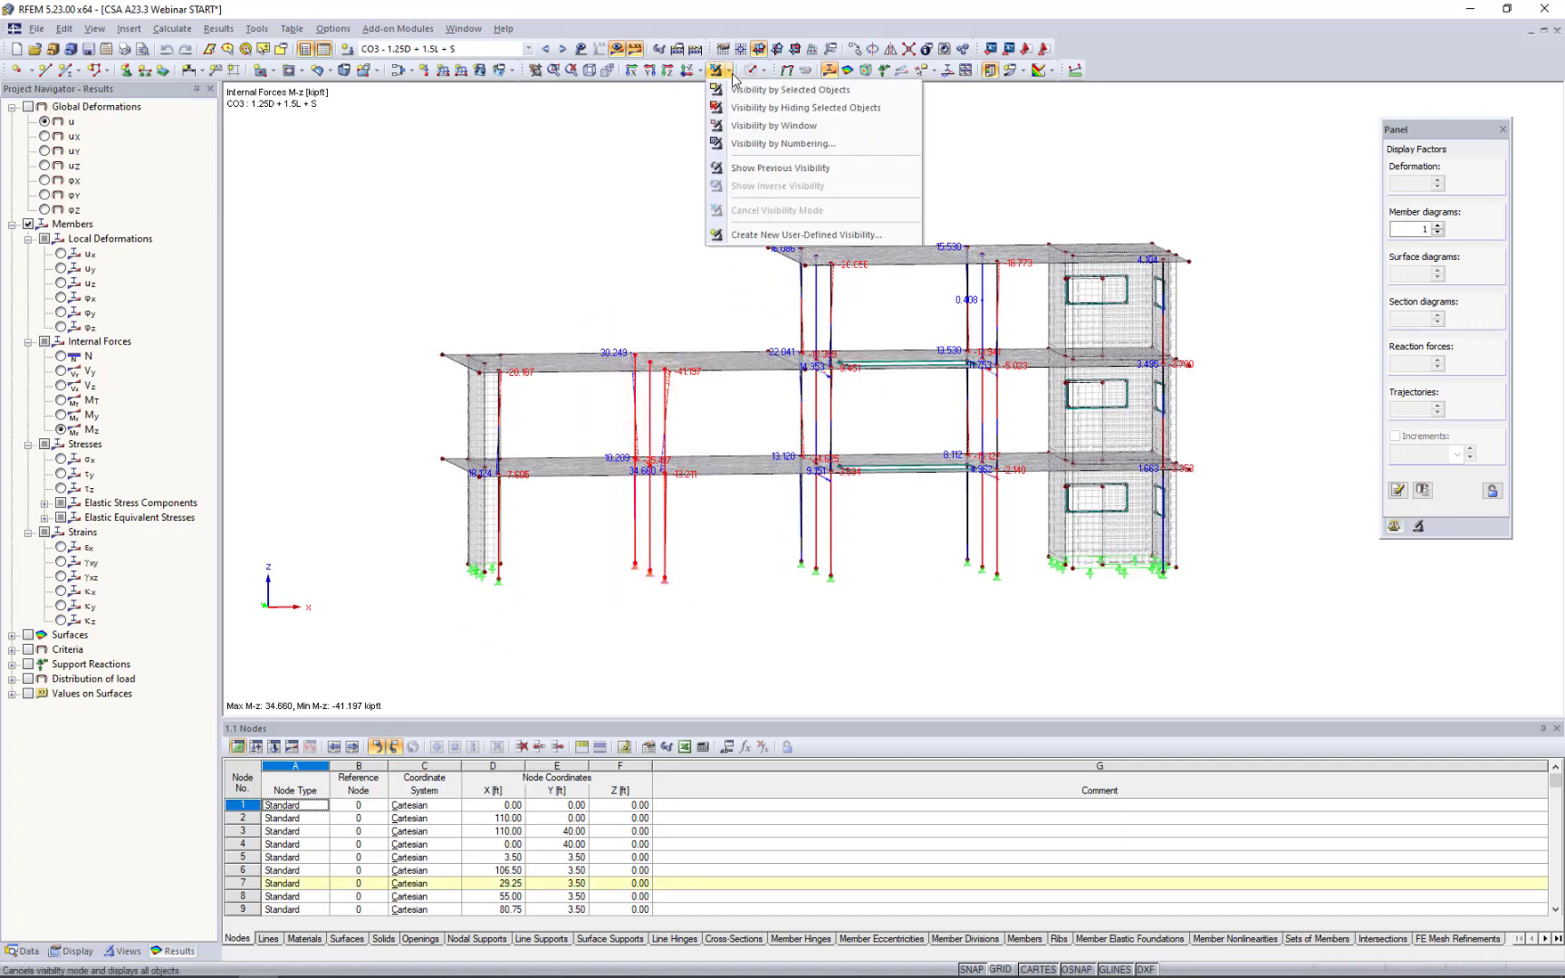
pyautogui.click(735, 94)
pyautogui.keyDown('ctrl'); pyautogui.moveTo(665, 300); pyautogui.dragTo(748, 346, button='middle'); pyautogui.keyUp('ctrl')
pyautogui.scroll(3, 639, 477)
pyautogui.keyDown('ctrl'); pyautogui.moveTo(639, 483); pyautogui.dragTo(605, 470, button='middle'); pyautogui.keyUp('ctrl')
# Display the axial force N on the isolated columns and examine the diagrams over both storeys.
pyautogui.click(60, 356)
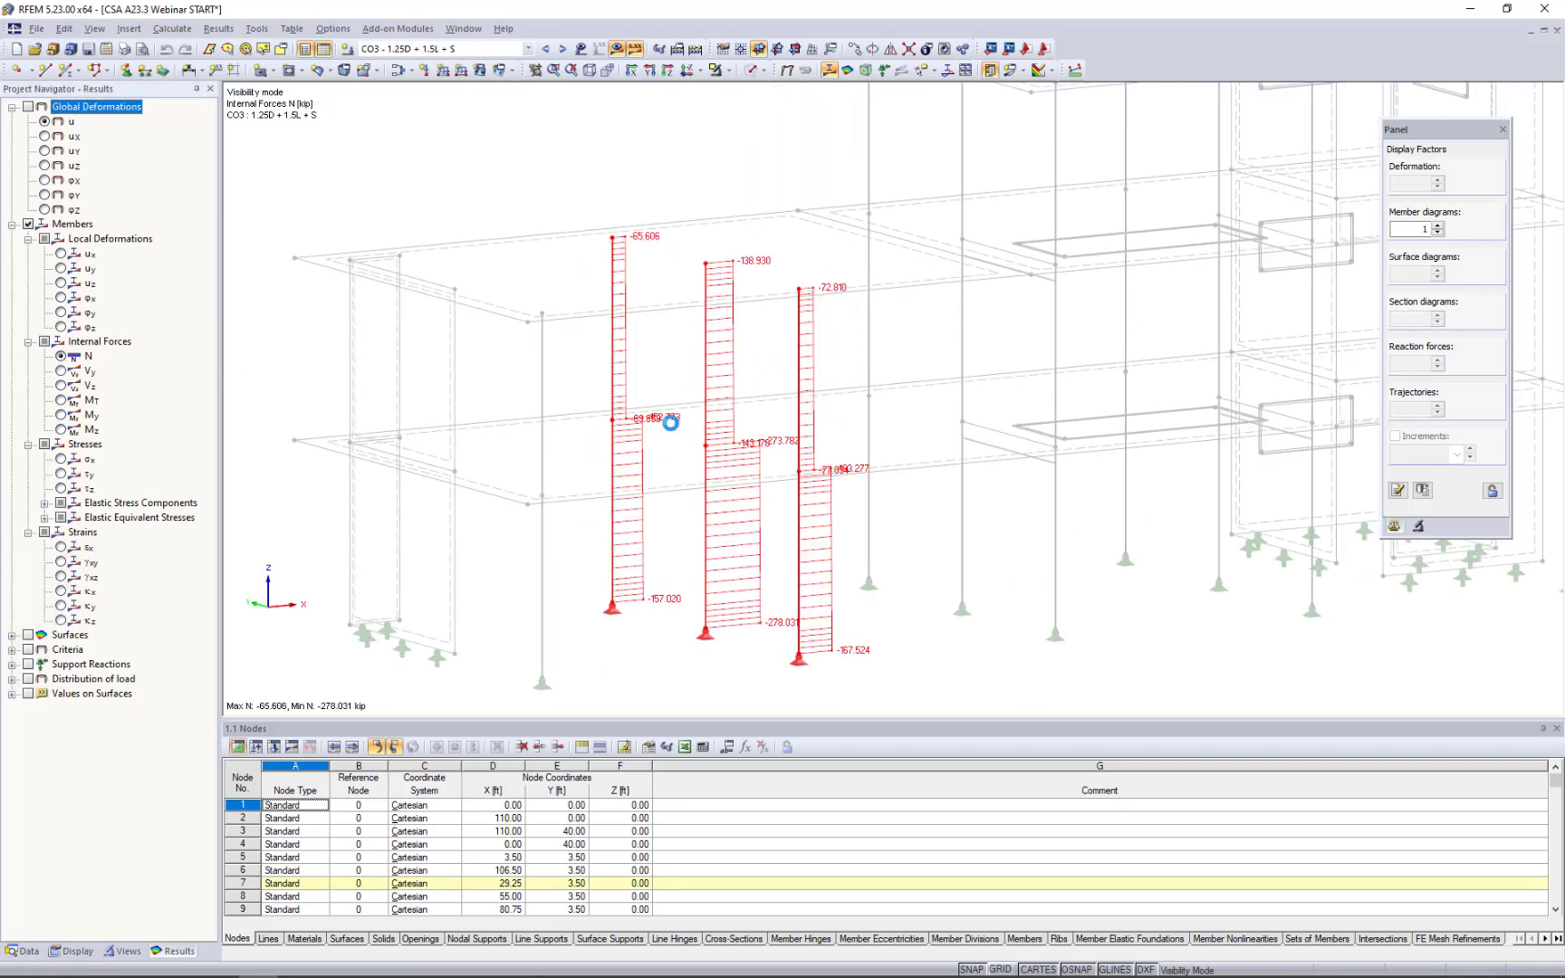
pyautogui.scroll(8, 660, 462)
pyautogui.scroll(-6, 662, 465)
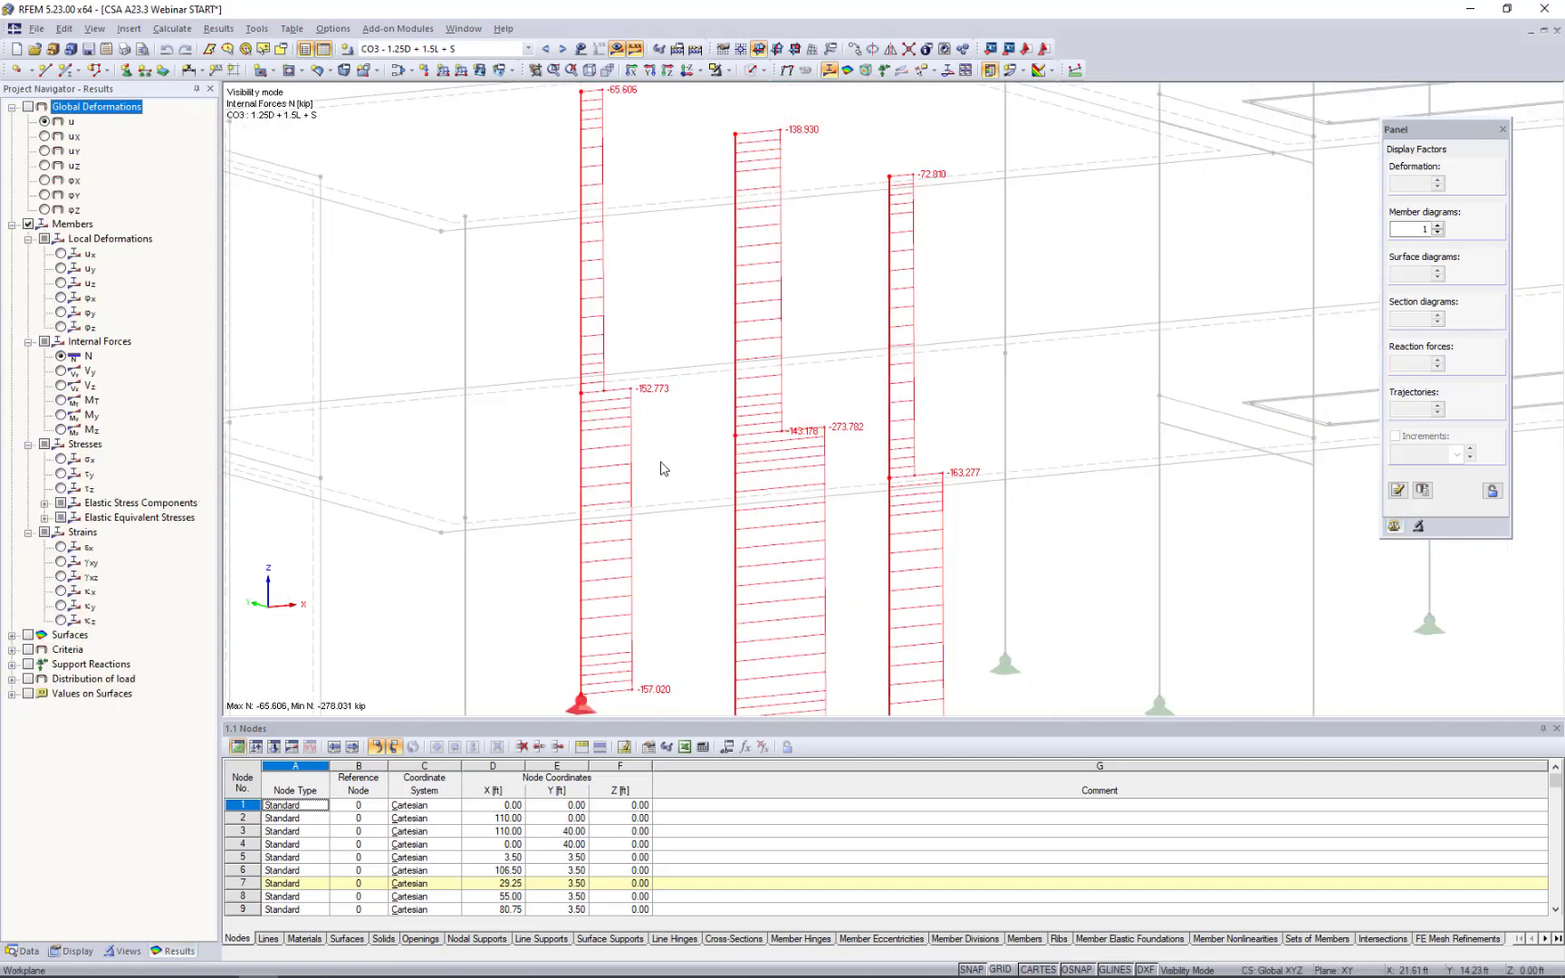
pyautogui.moveTo(671, 472); pyautogui.dragTo(696, 423, button='middle')
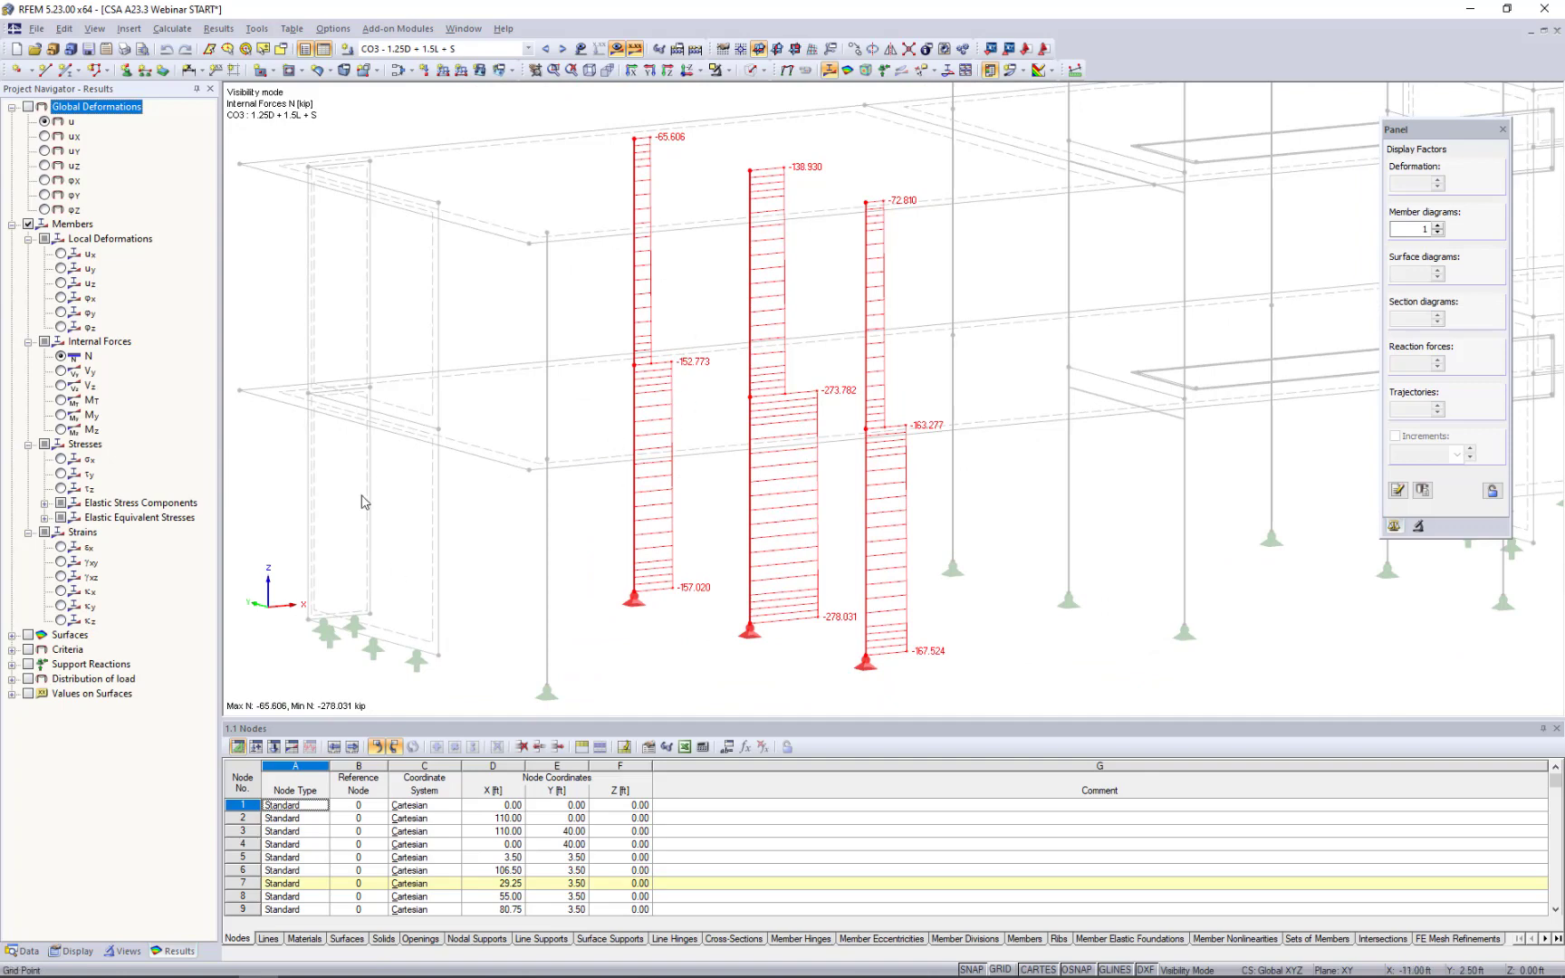
# Colour the columns' axial force diagrams by value using the With Diagram display and show the colour scale.
pyautogui.click(73, 951)
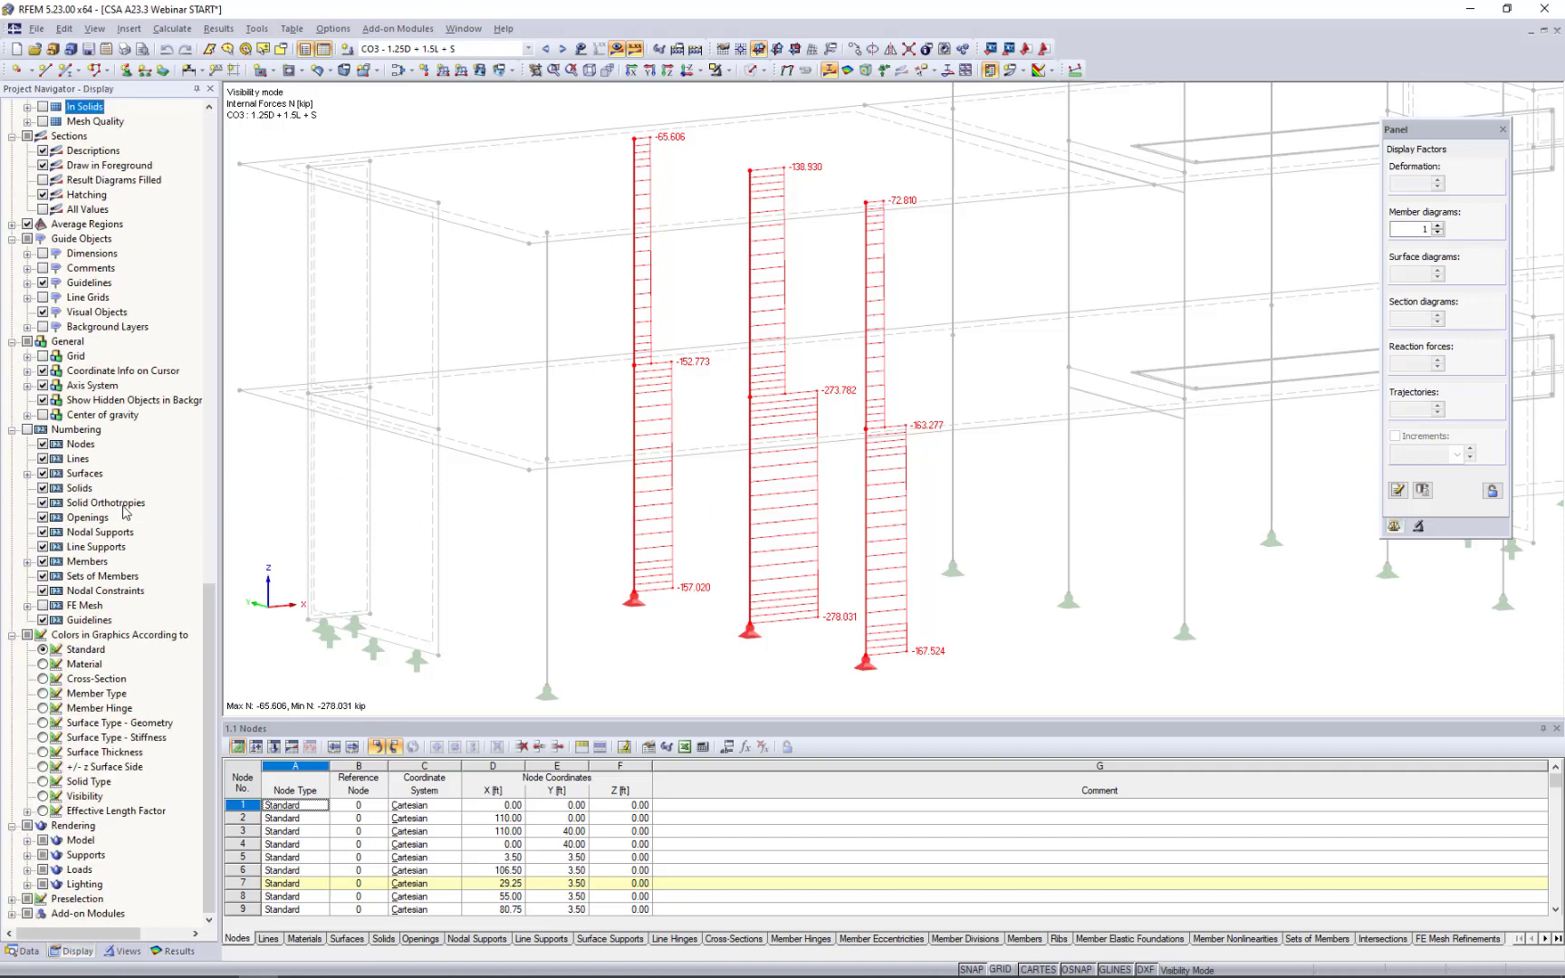
pyautogui.scroll(15, 124, 510)
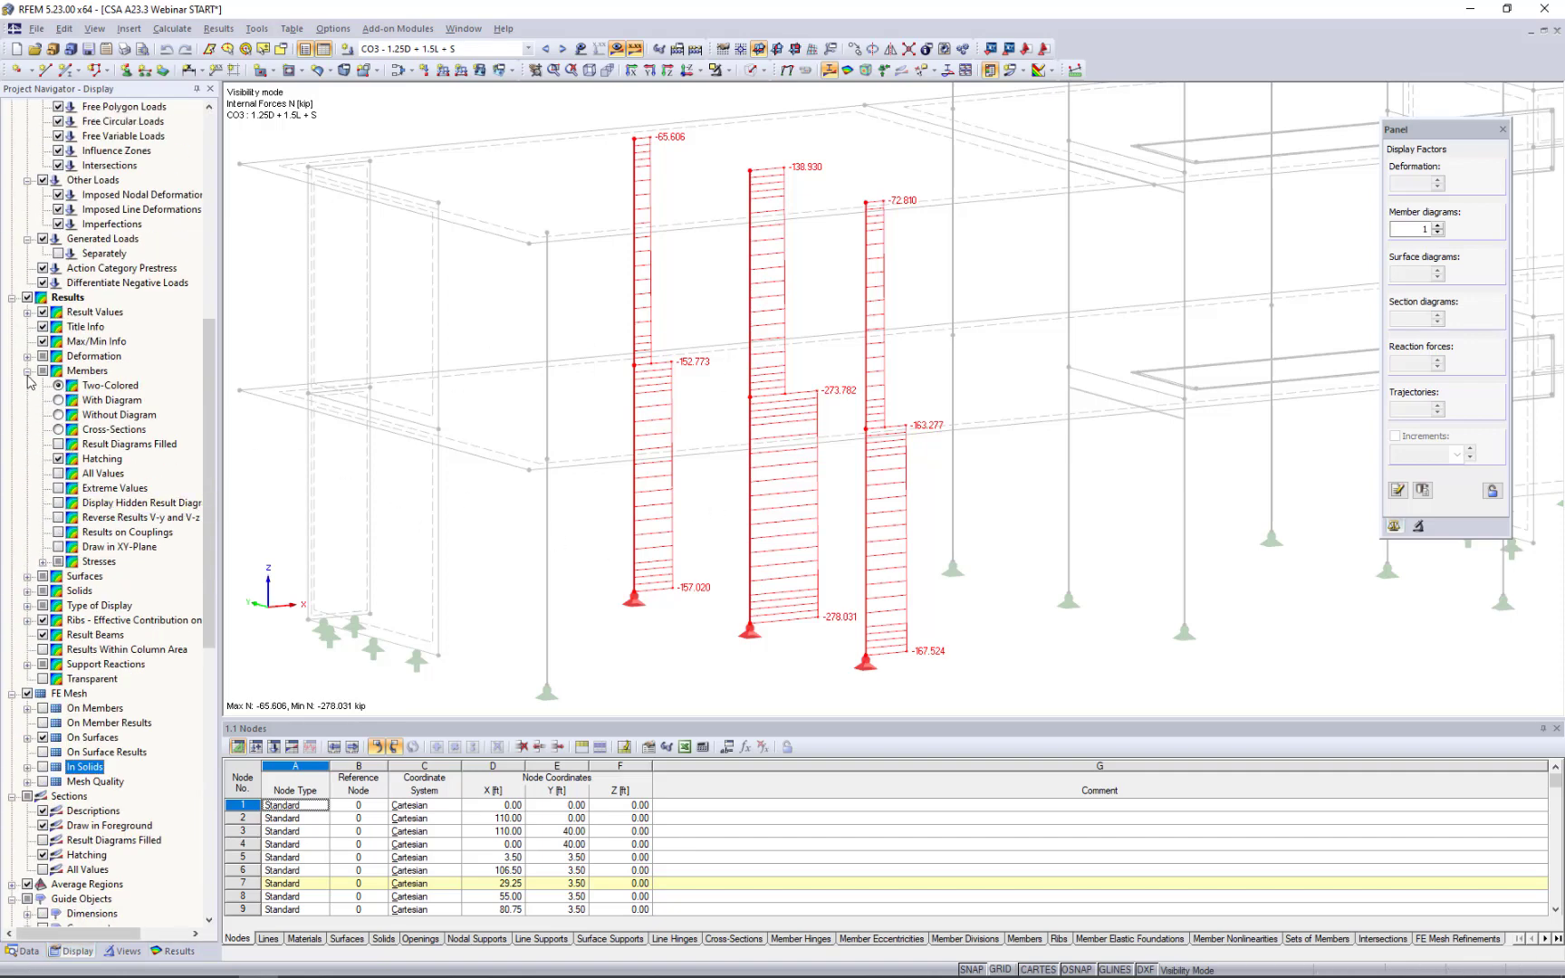
pyautogui.click(27, 371)
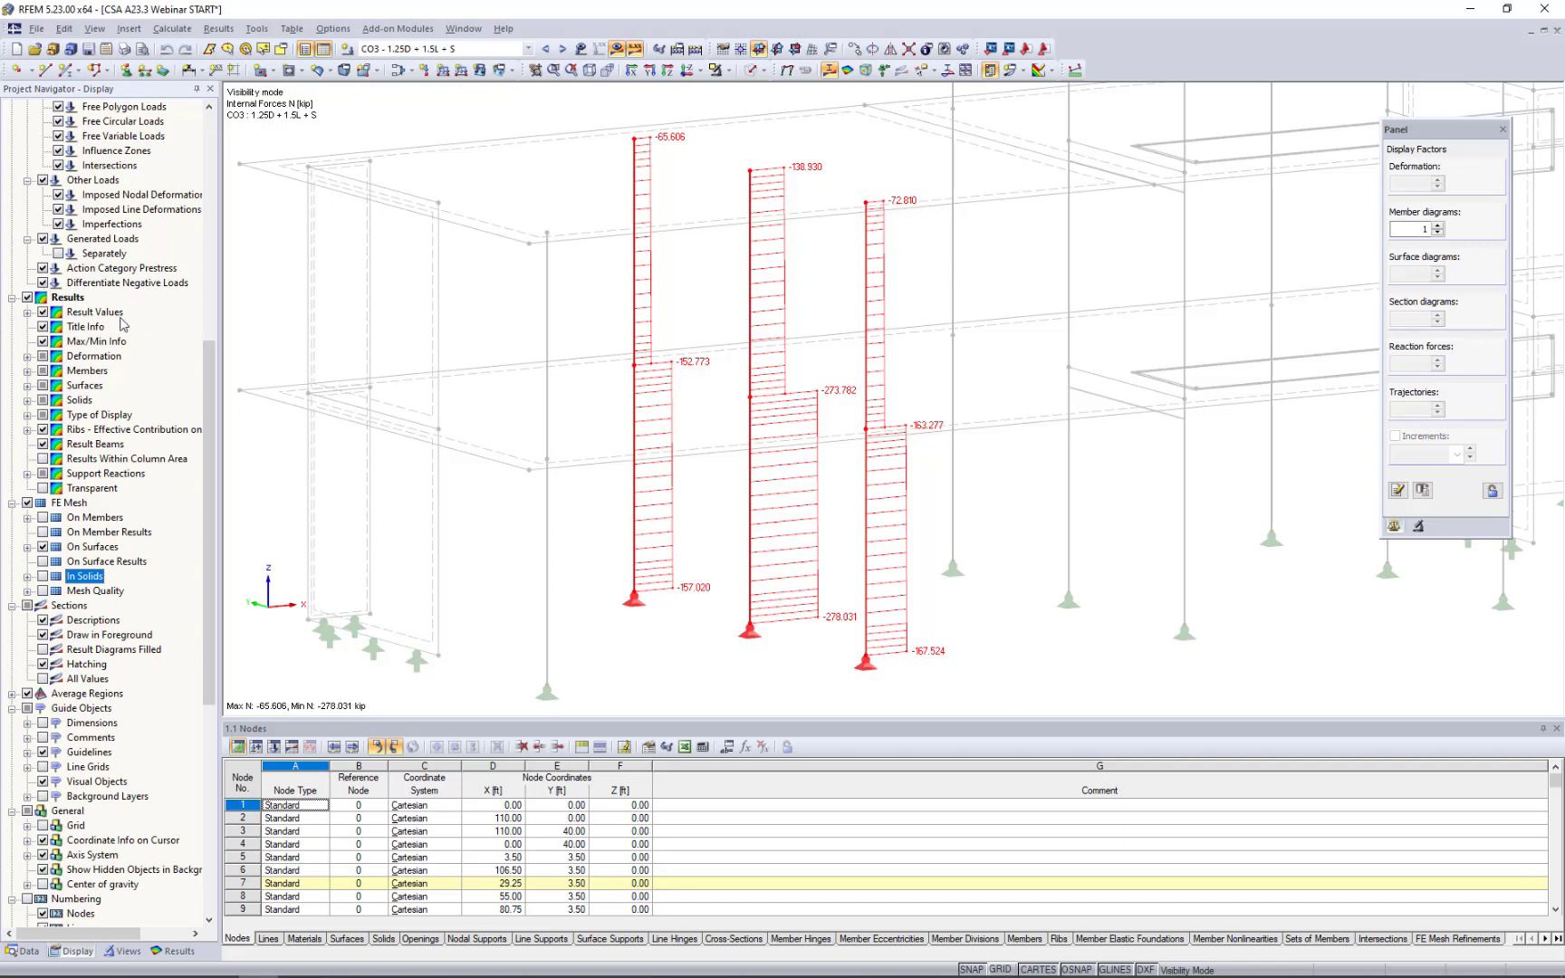
pyautogui.click(28, 372)
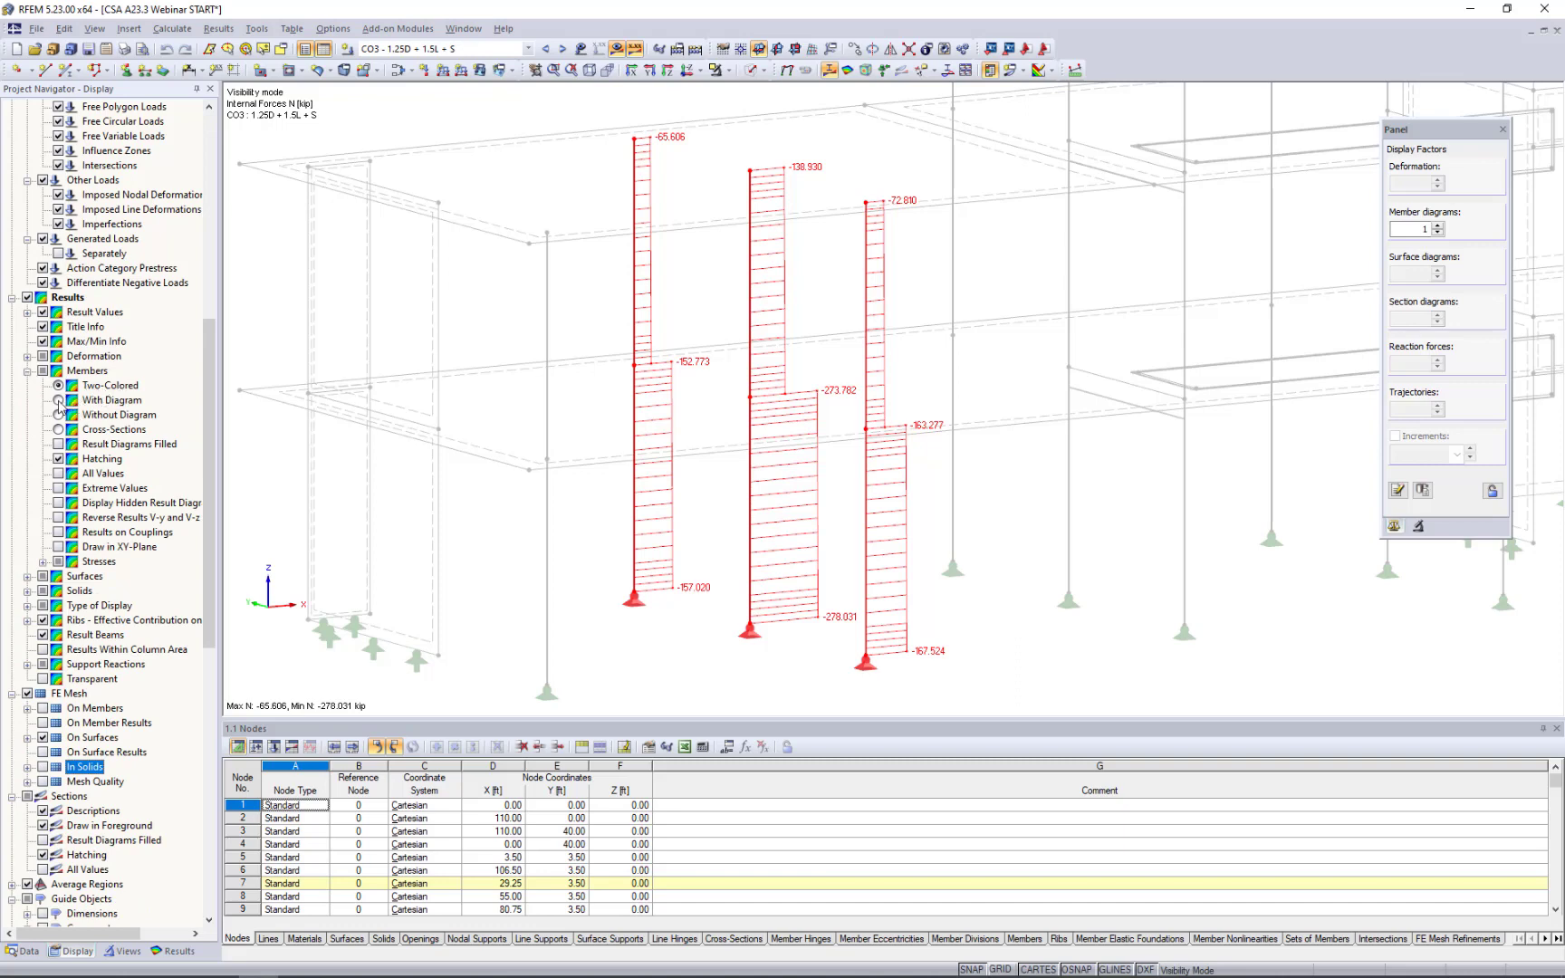
pyautogui.click(58, 401)
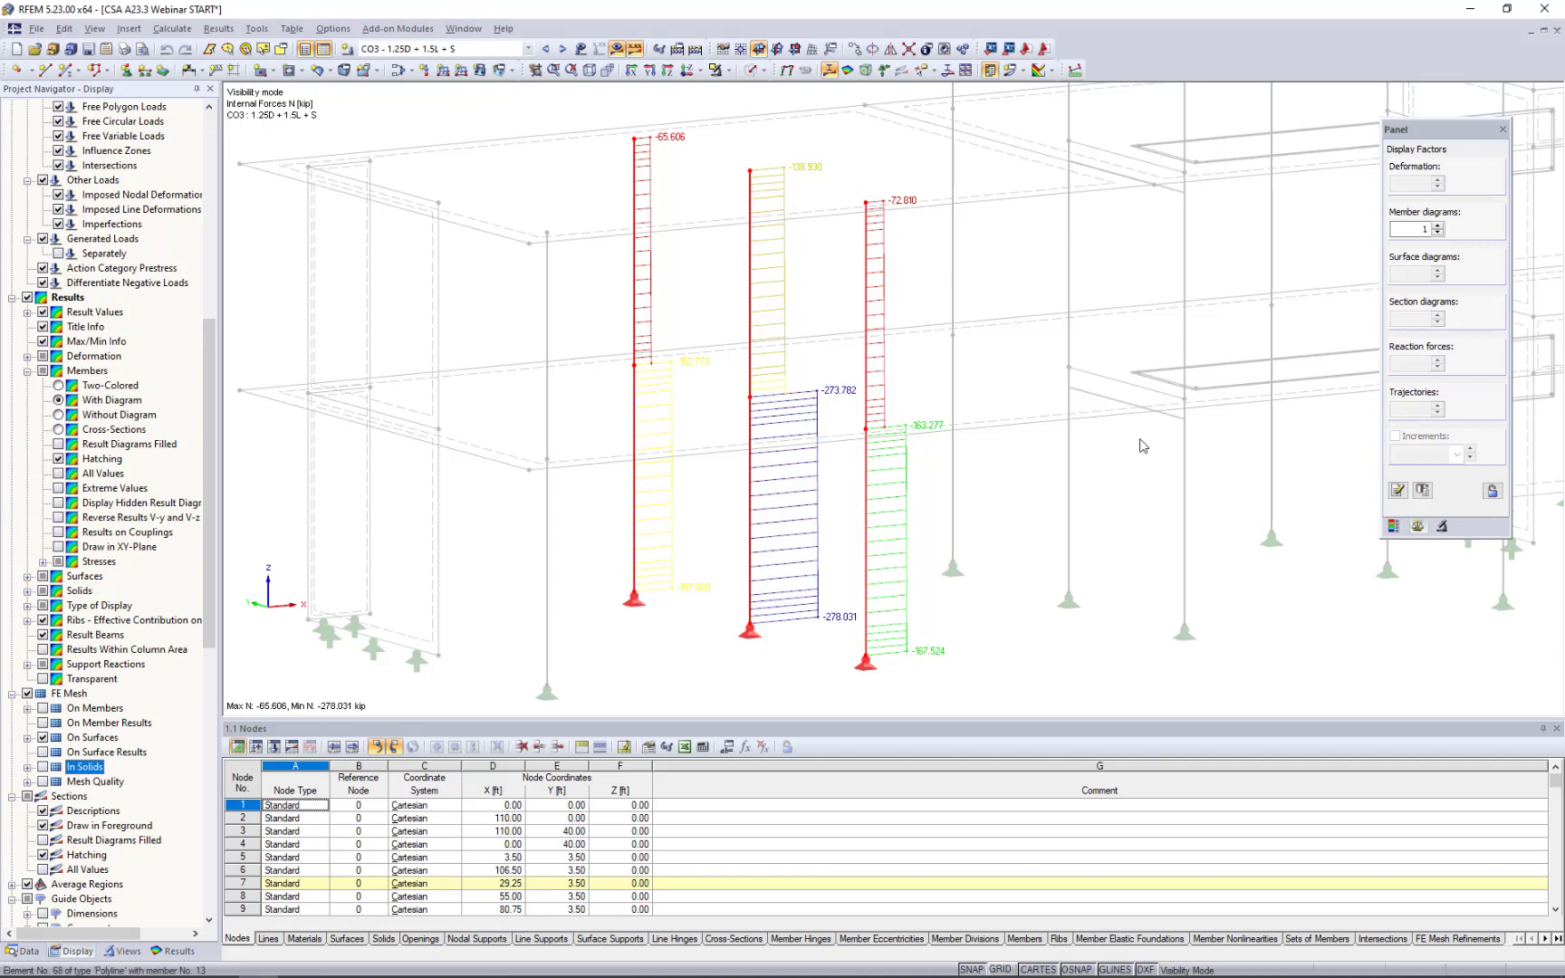
pyautogui.click(1394, 526)
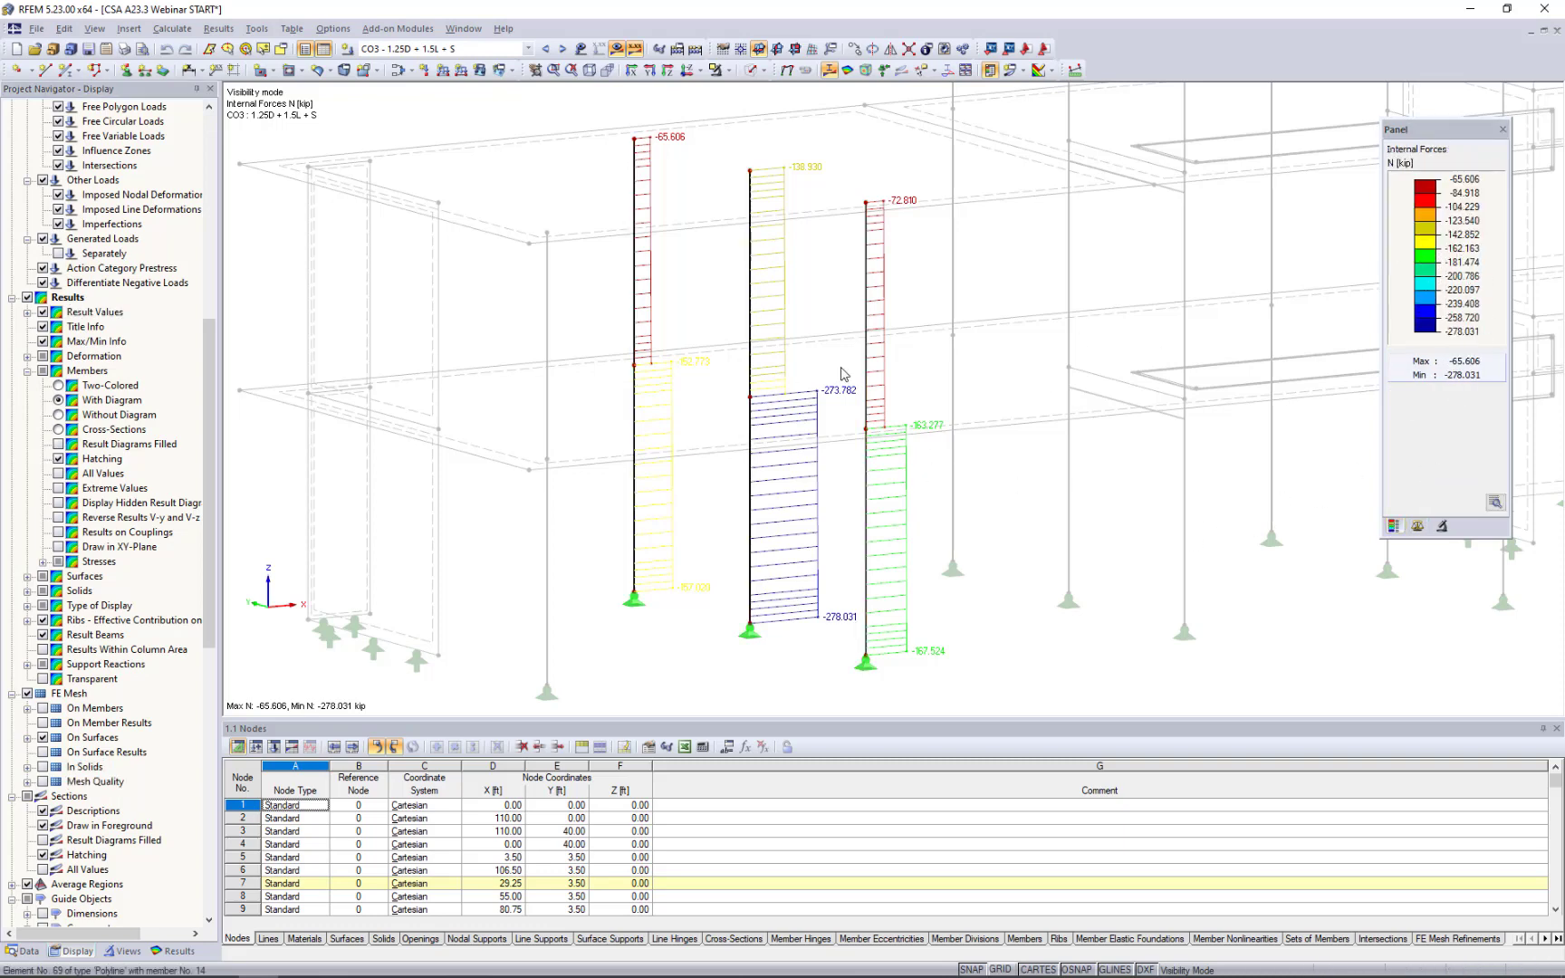
# Compare the Without Diagram and Cross-Sections displays of the columns' axial force, ending on the Two-Colored display.
pyautogui.click(59, 415)
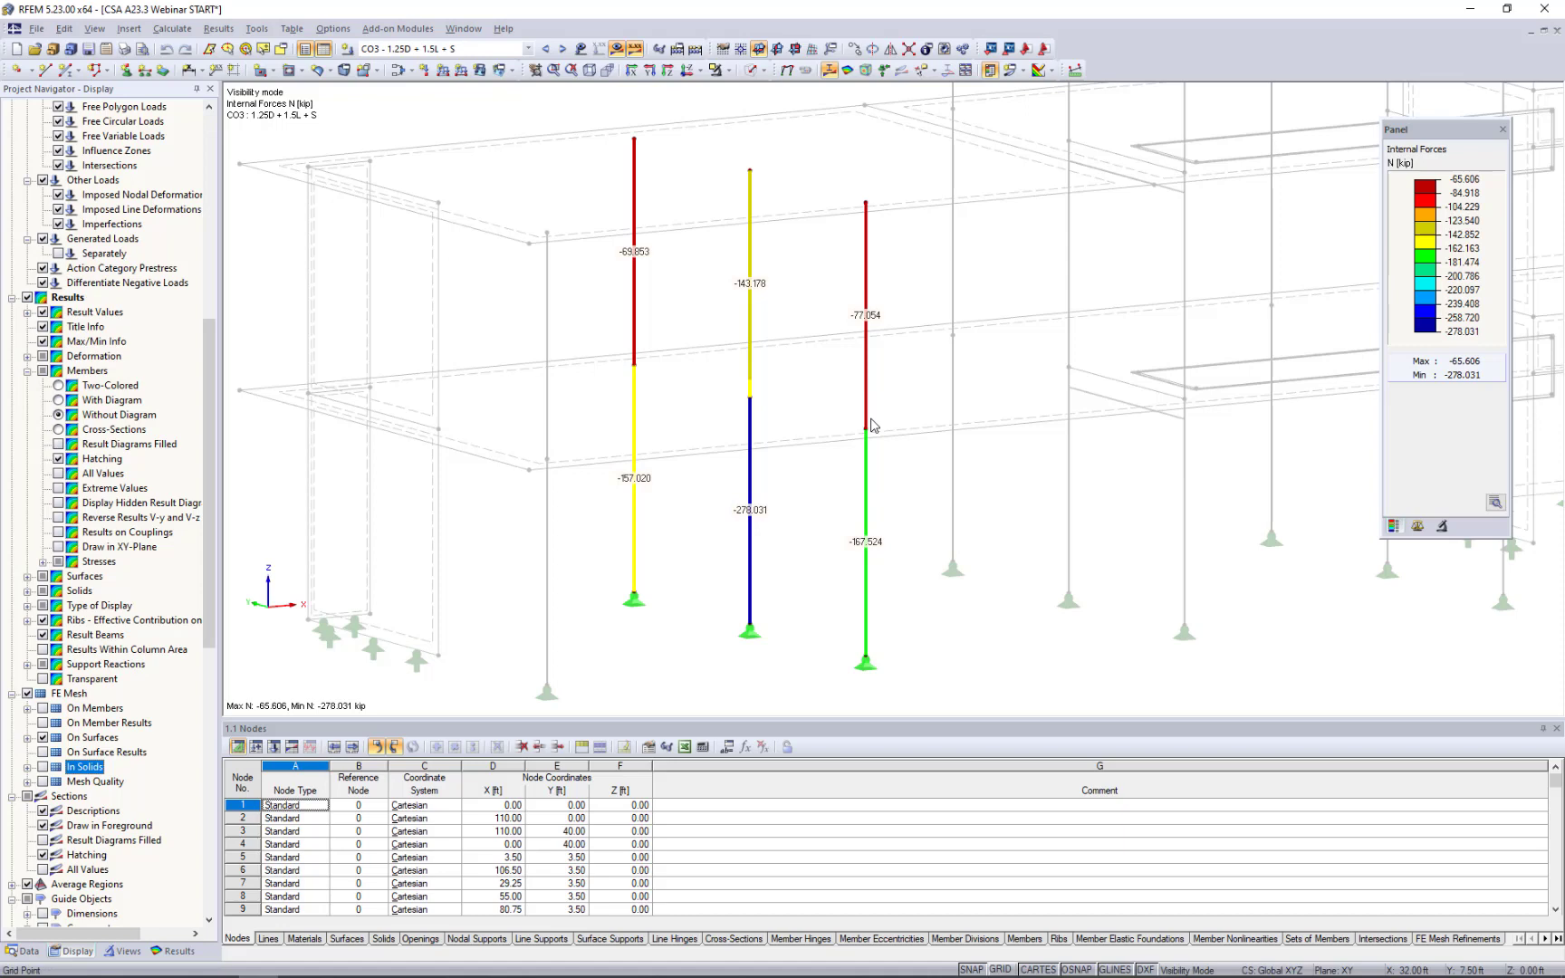
pyautogui.click(58, 431)
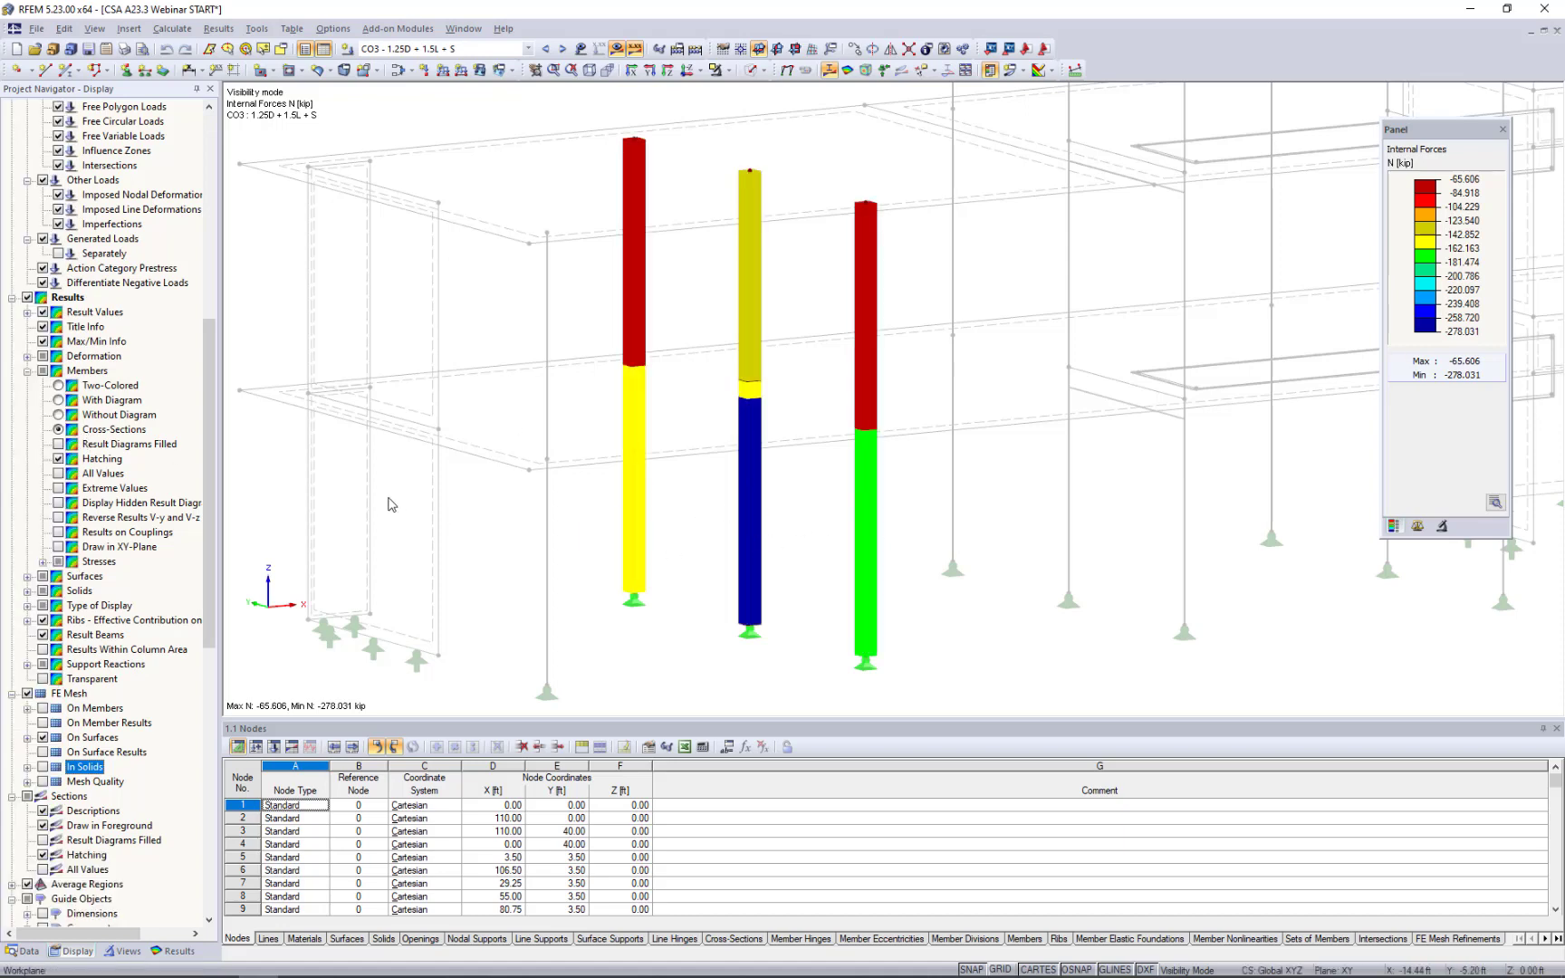
pyautogui.click(58, 385)
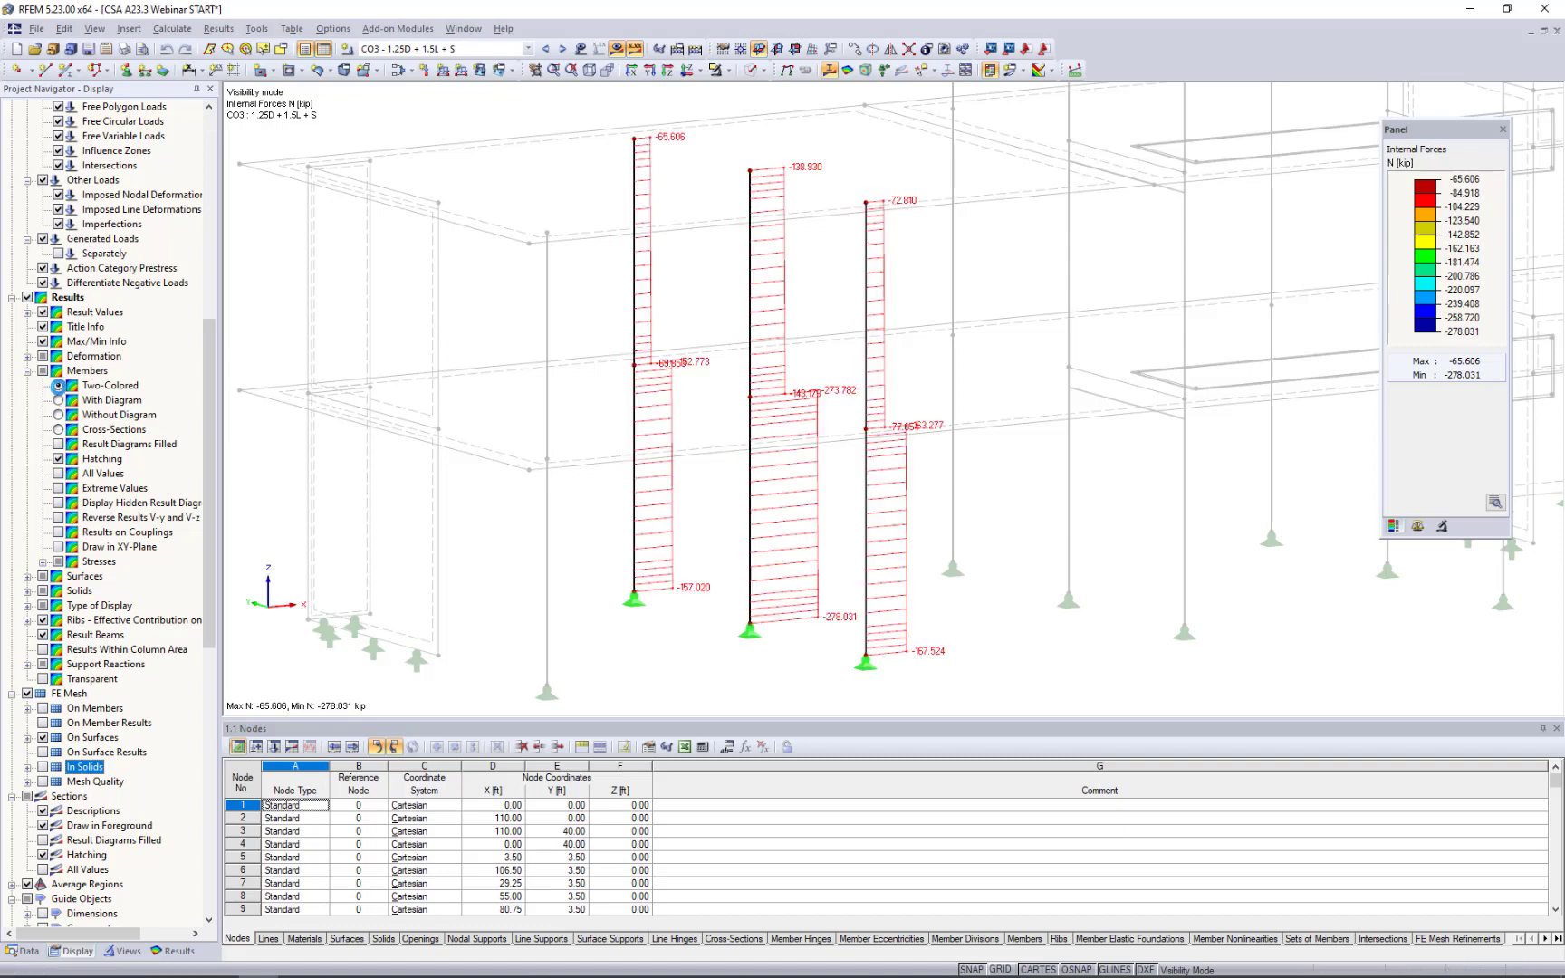
# Examine the columns' internal force diagrams one after another for Vy, Vz, MT, My and Mz.
pyautogui.click(173, 951)
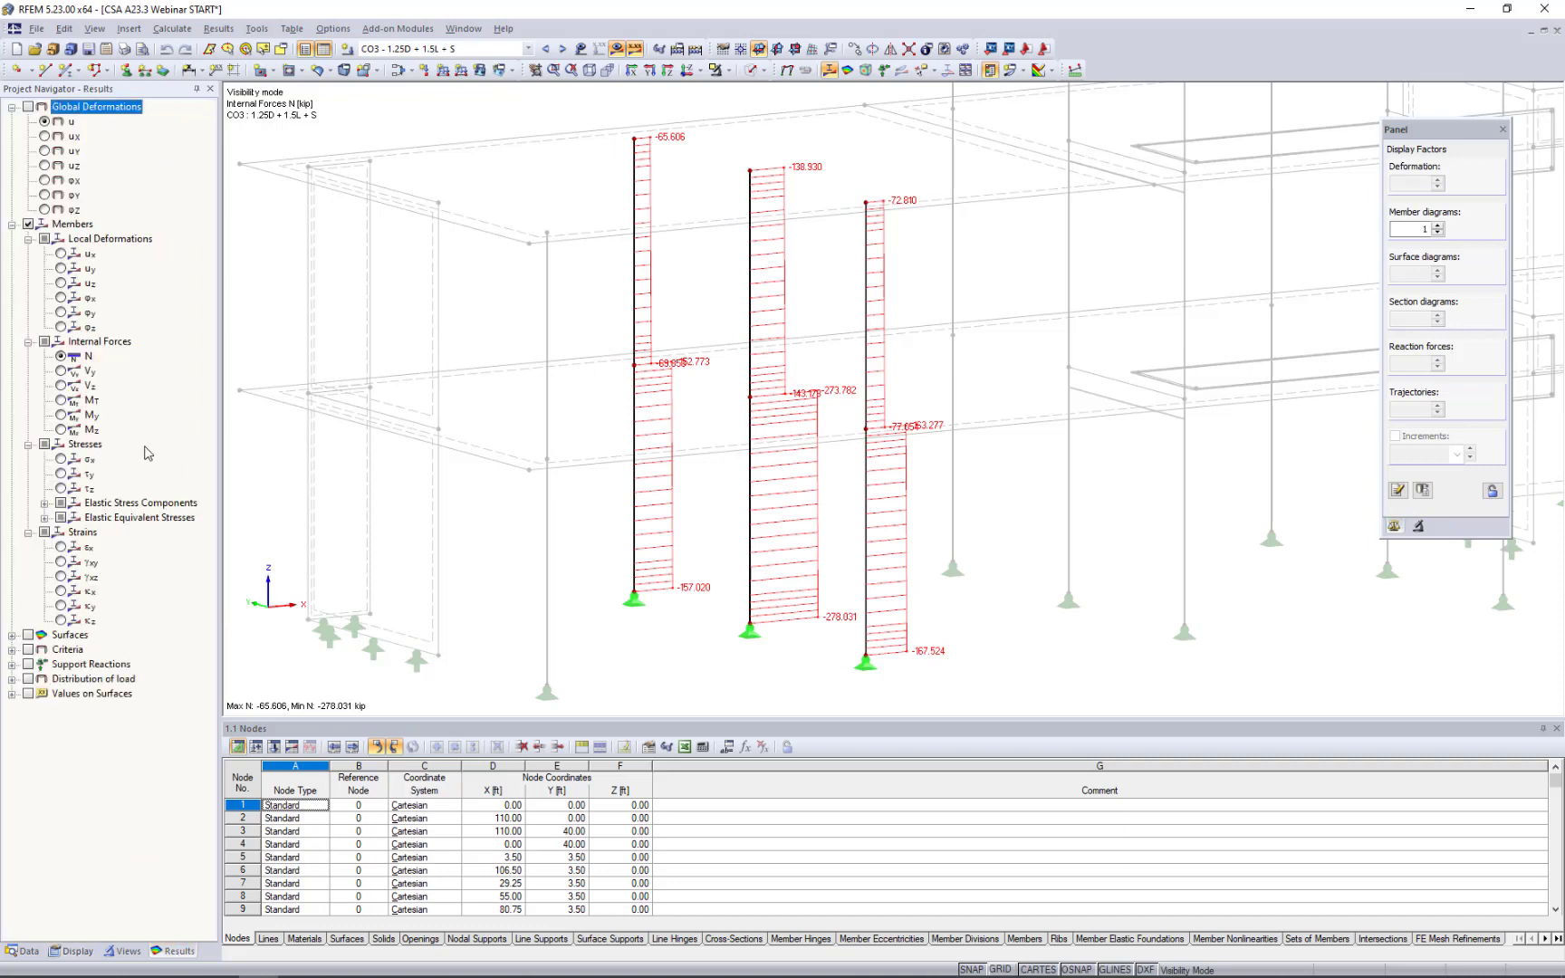
pyautogui.click(61, 370)
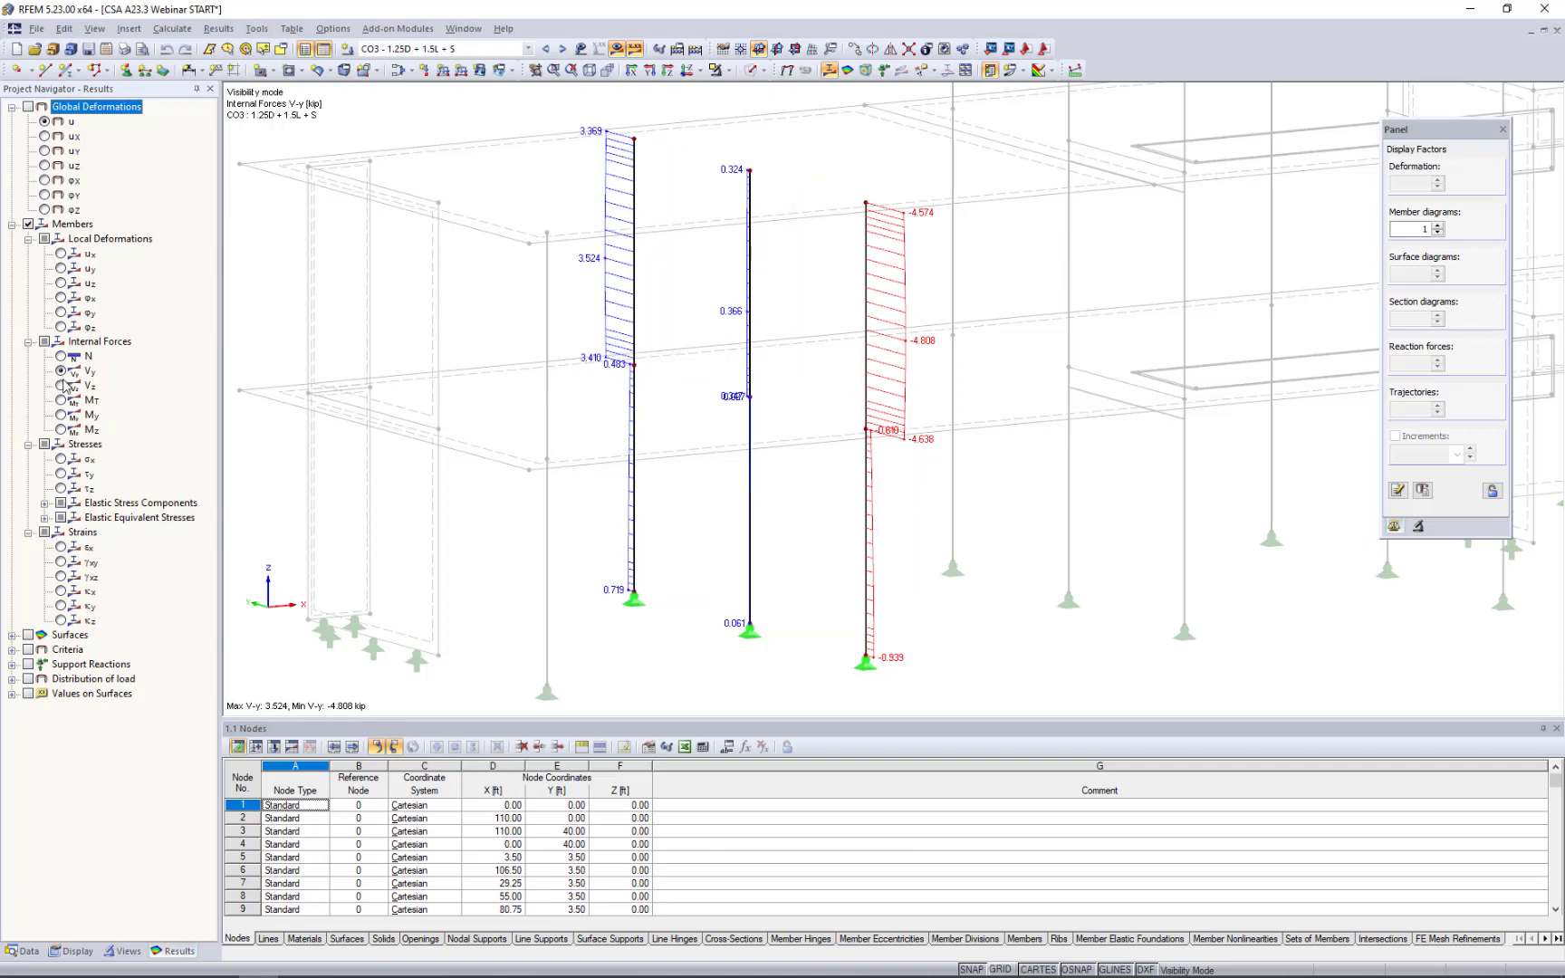
pyautogui.click(61, 385)
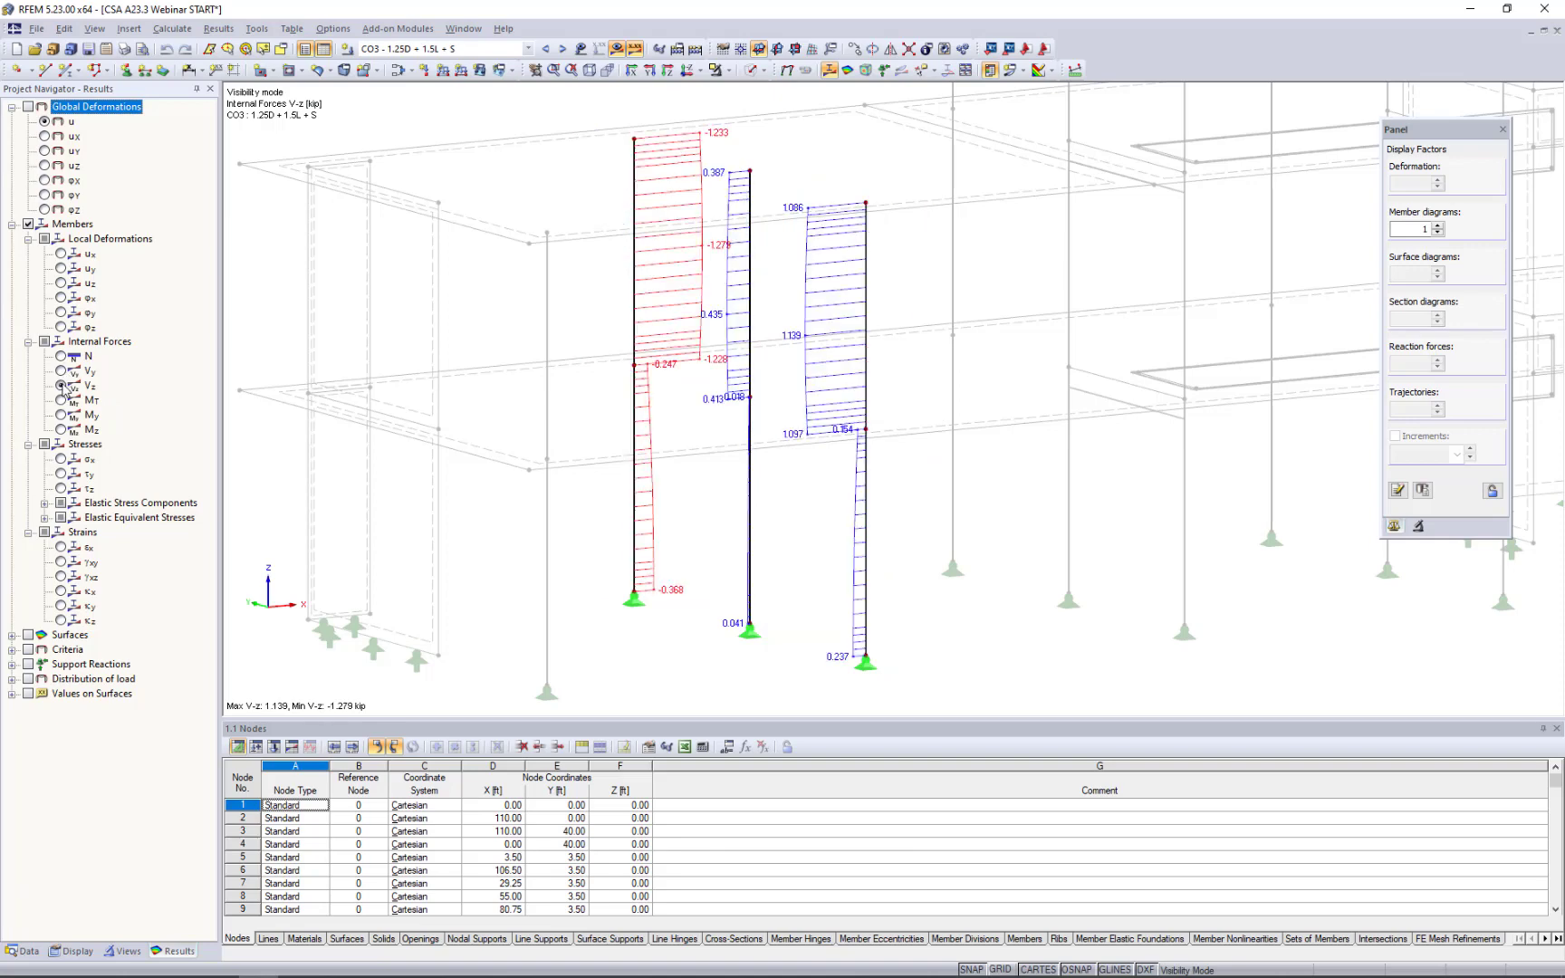
pyautogui.click(60, 400)
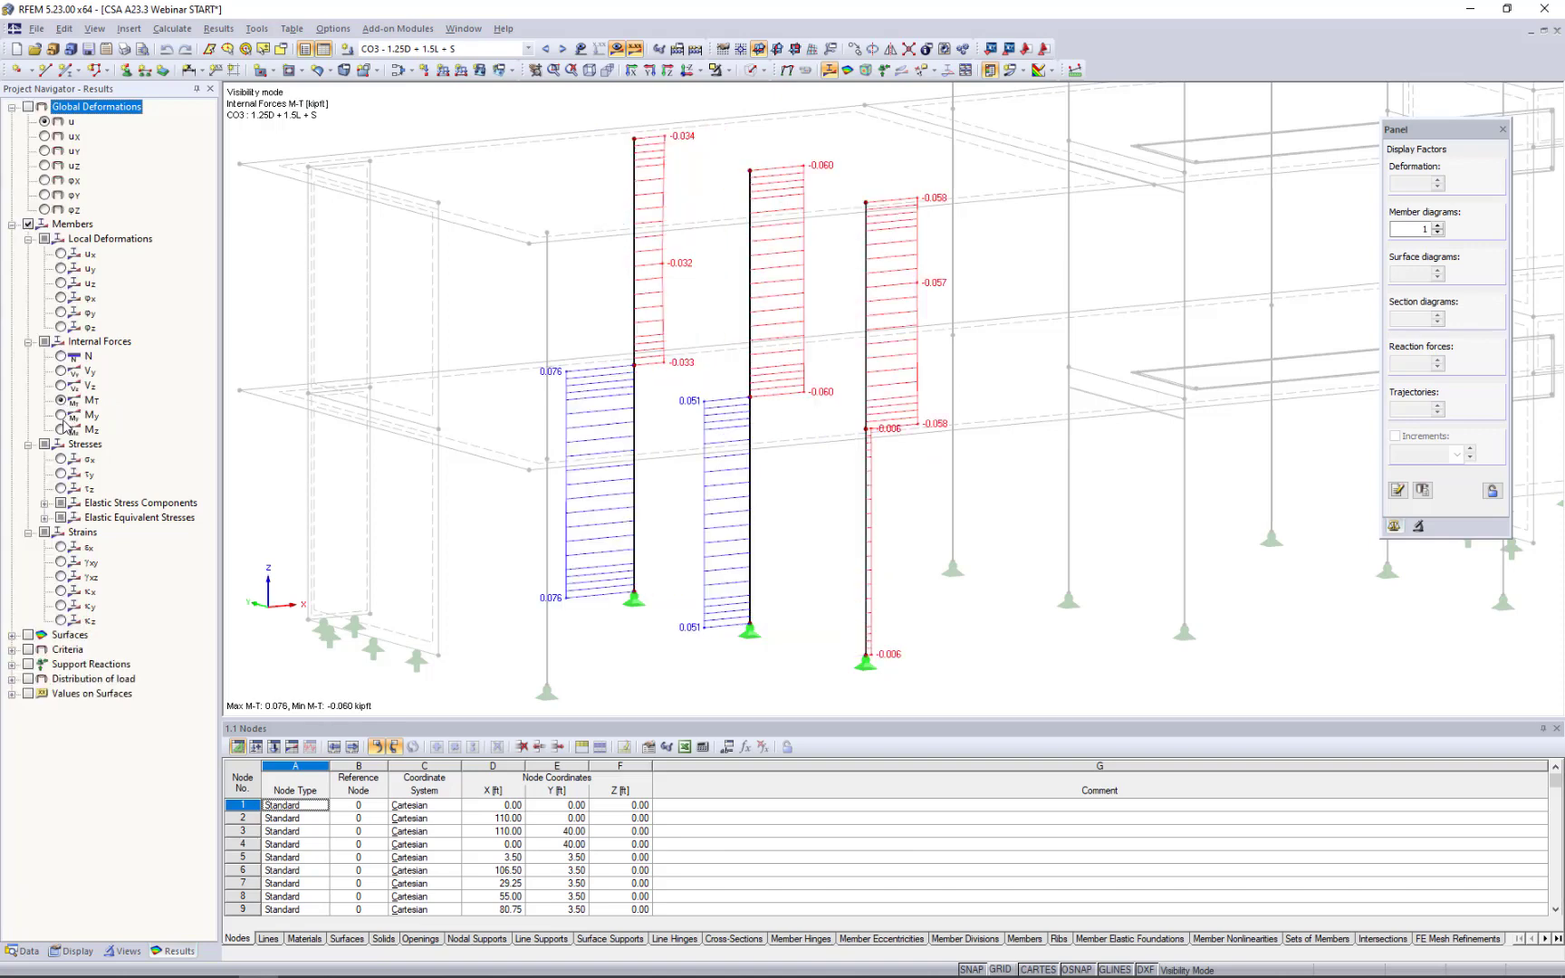
pyautogui.click(61, 415)
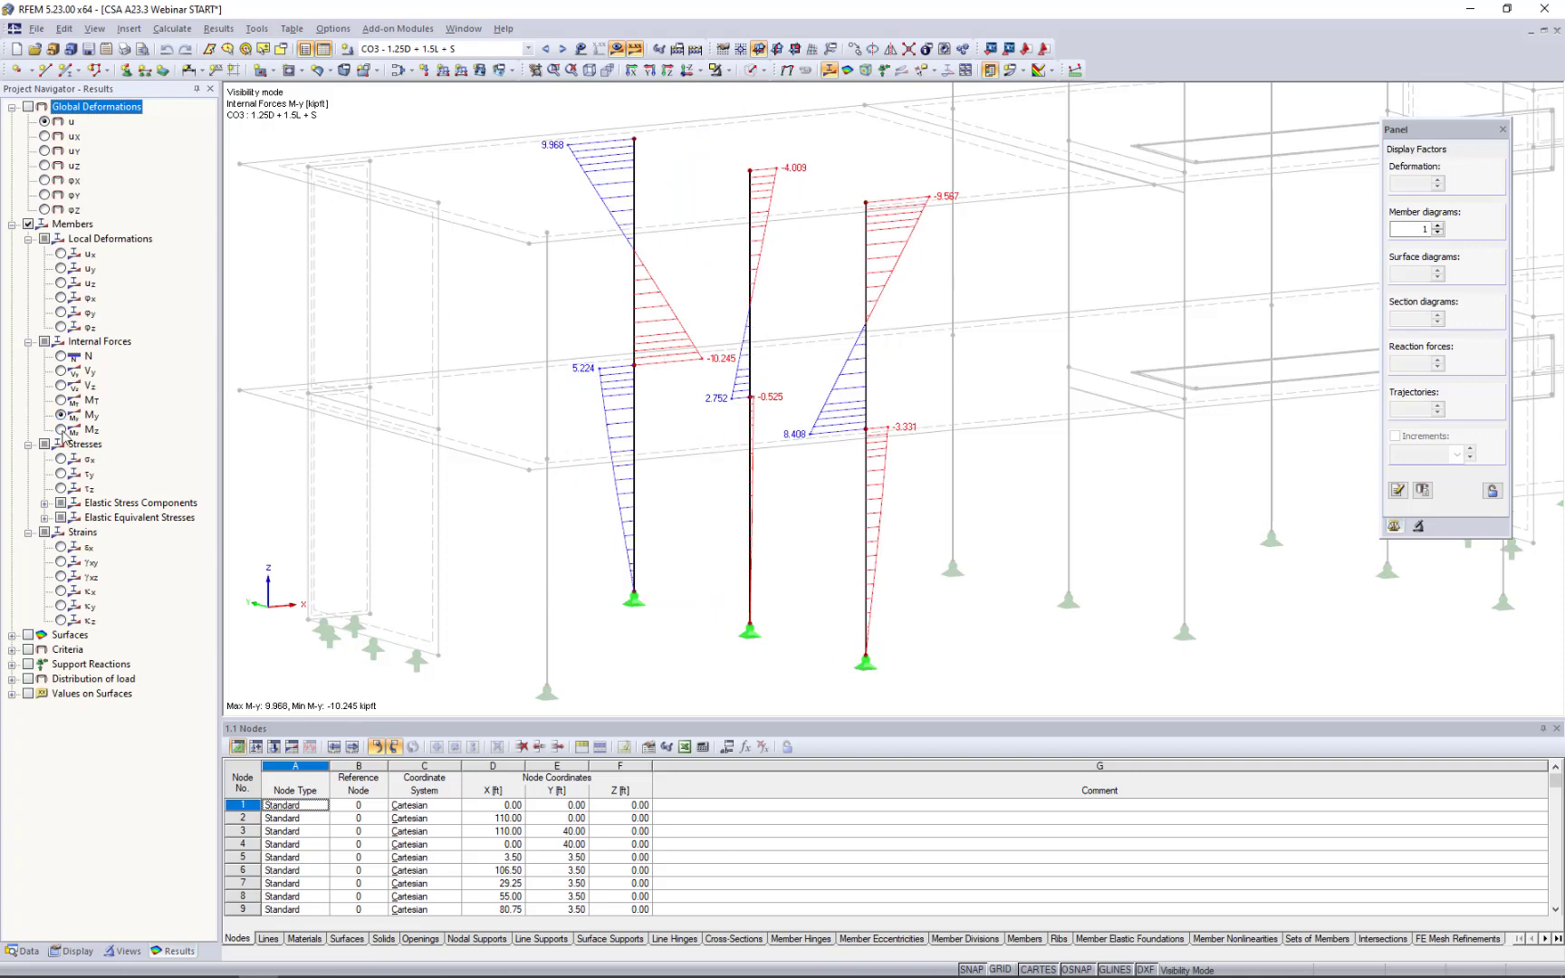
pyautogui.click(61, 429)
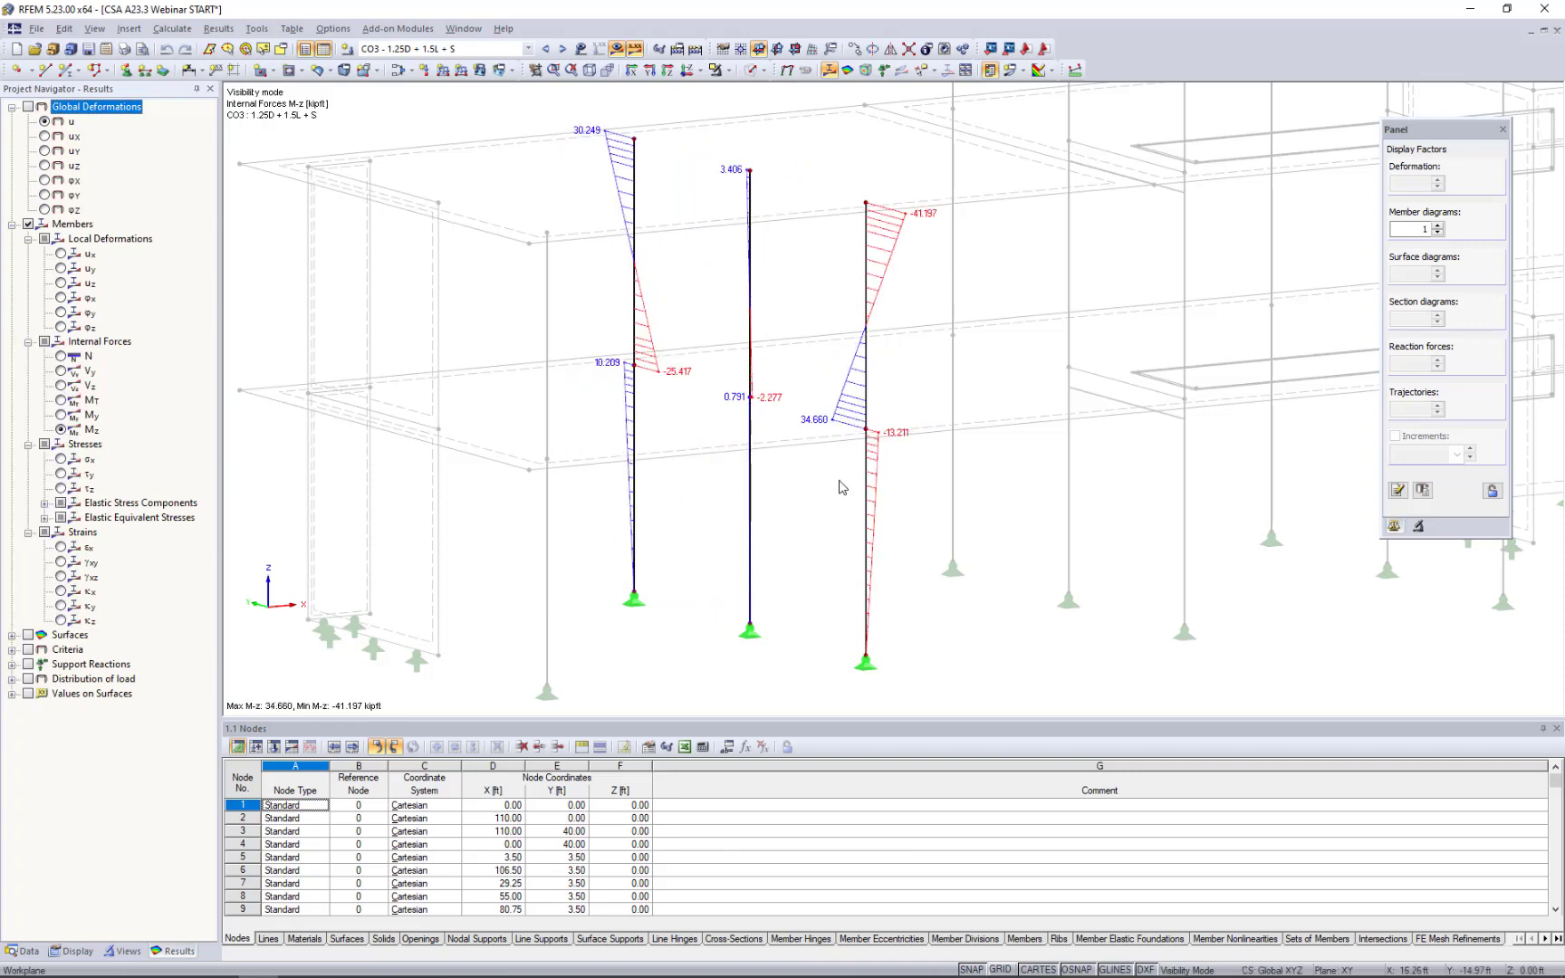
# Open the result diagrams of upper-storey column member 13 and add the axial force N and strain εx.
pyautogui.rightClick(867, 380)
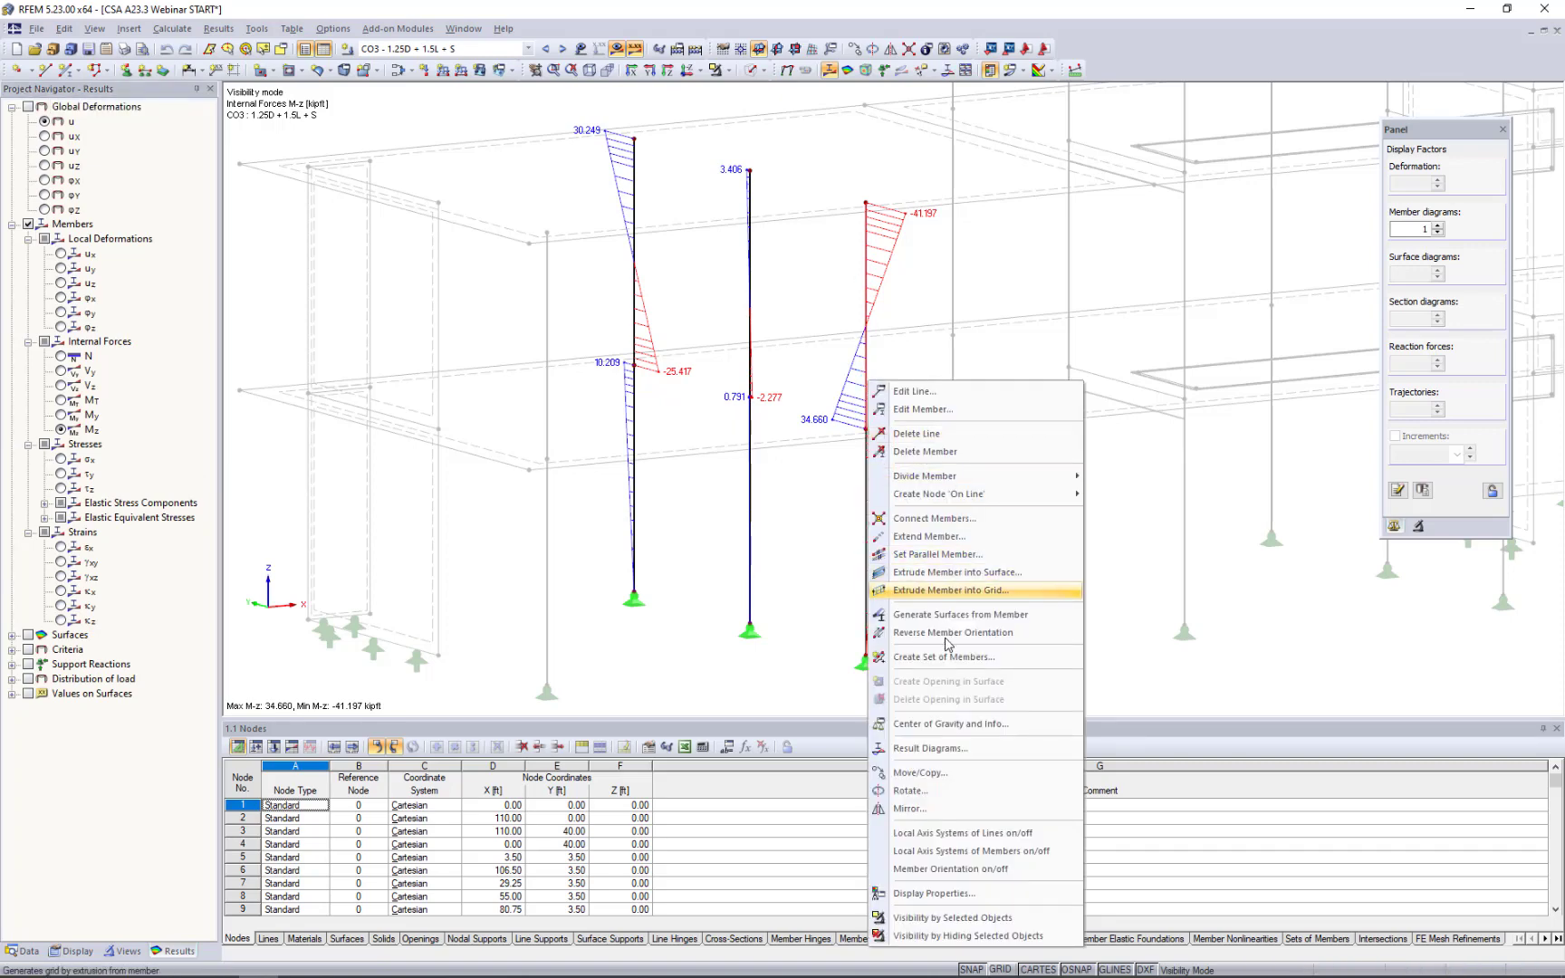
pyautogui.click(921, 750)
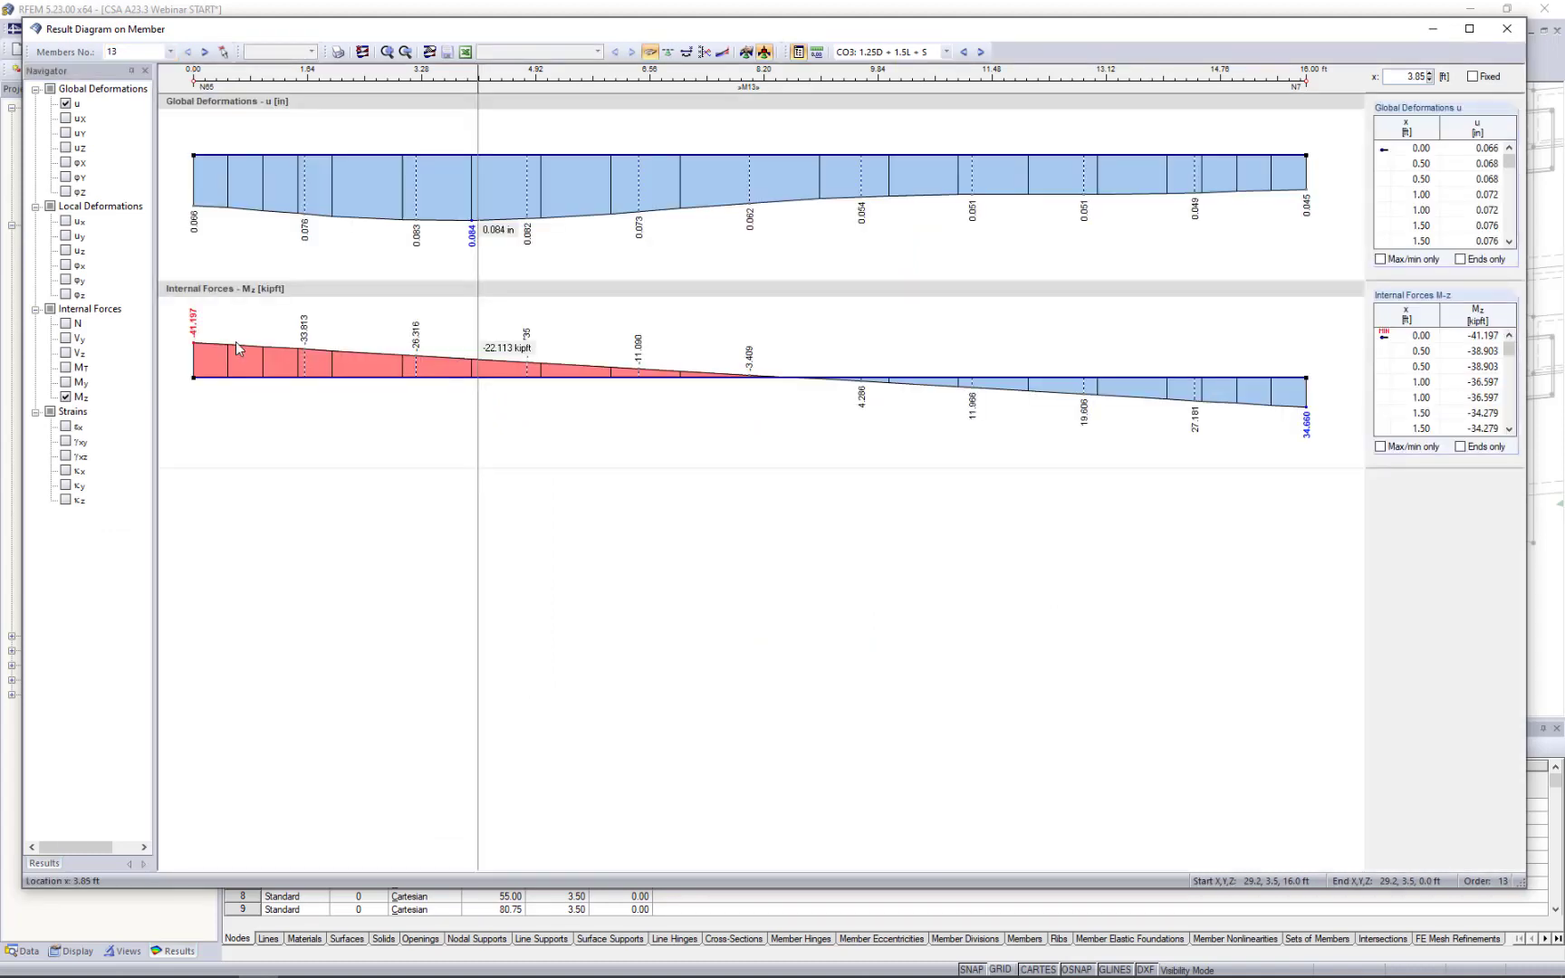
pyautogui.click(65, 324)
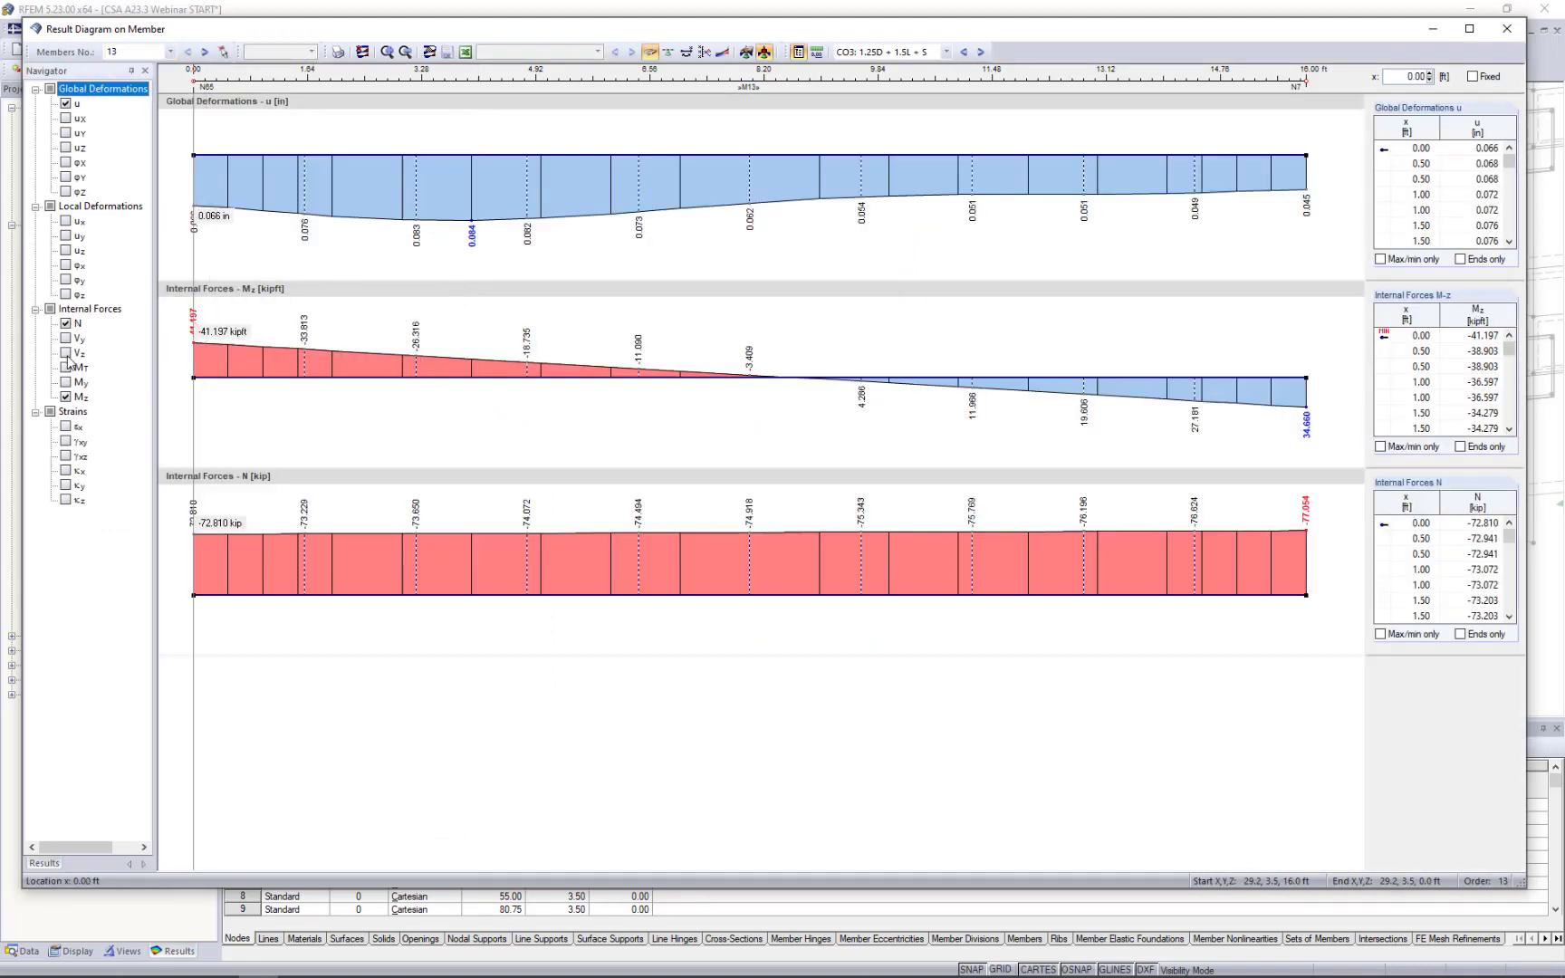
pyautogui.click(66, 430)
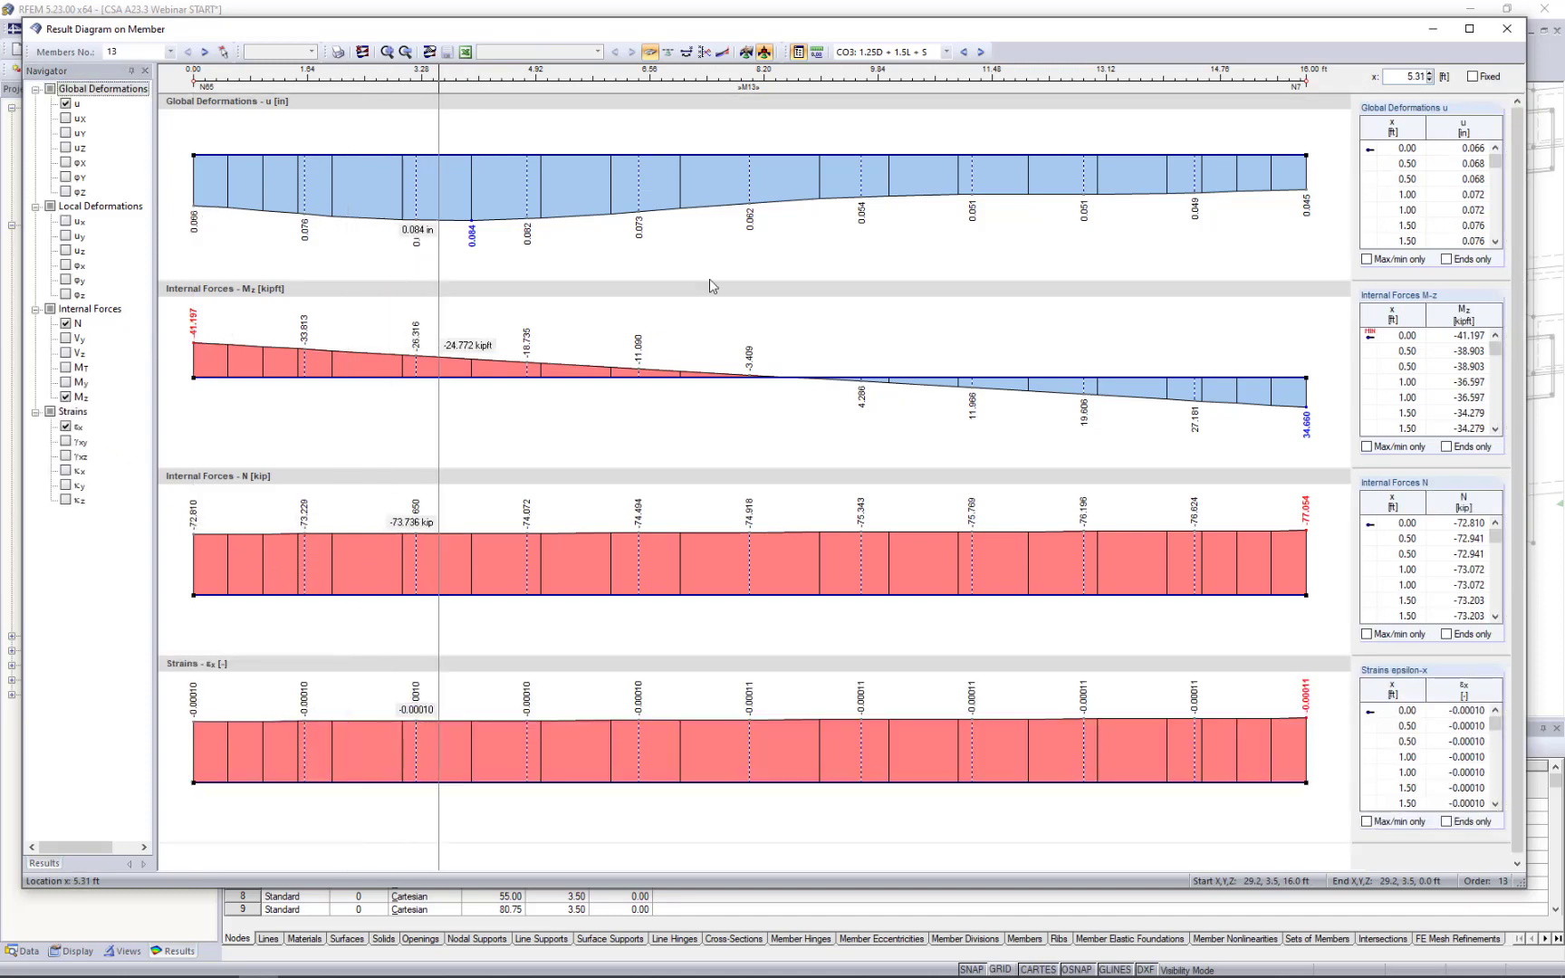
# Step the member's result diagrams through load combinations CO4 and CO5, and close the diagram window.
pyautogui.click(981, 52)
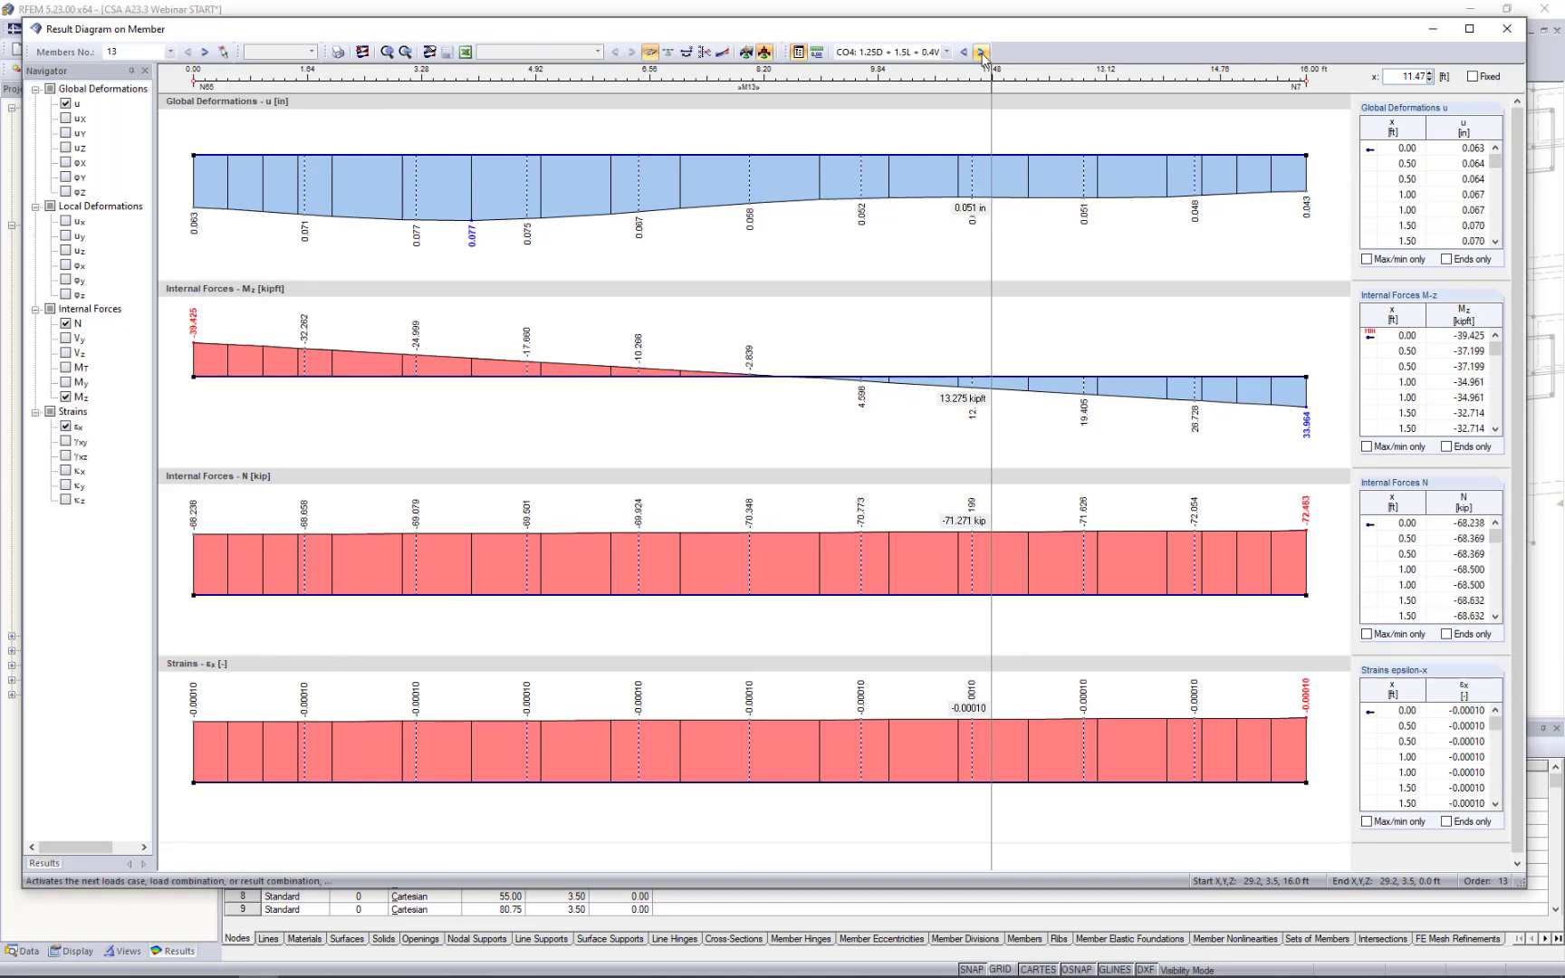
pyautogui.click(981, 52)
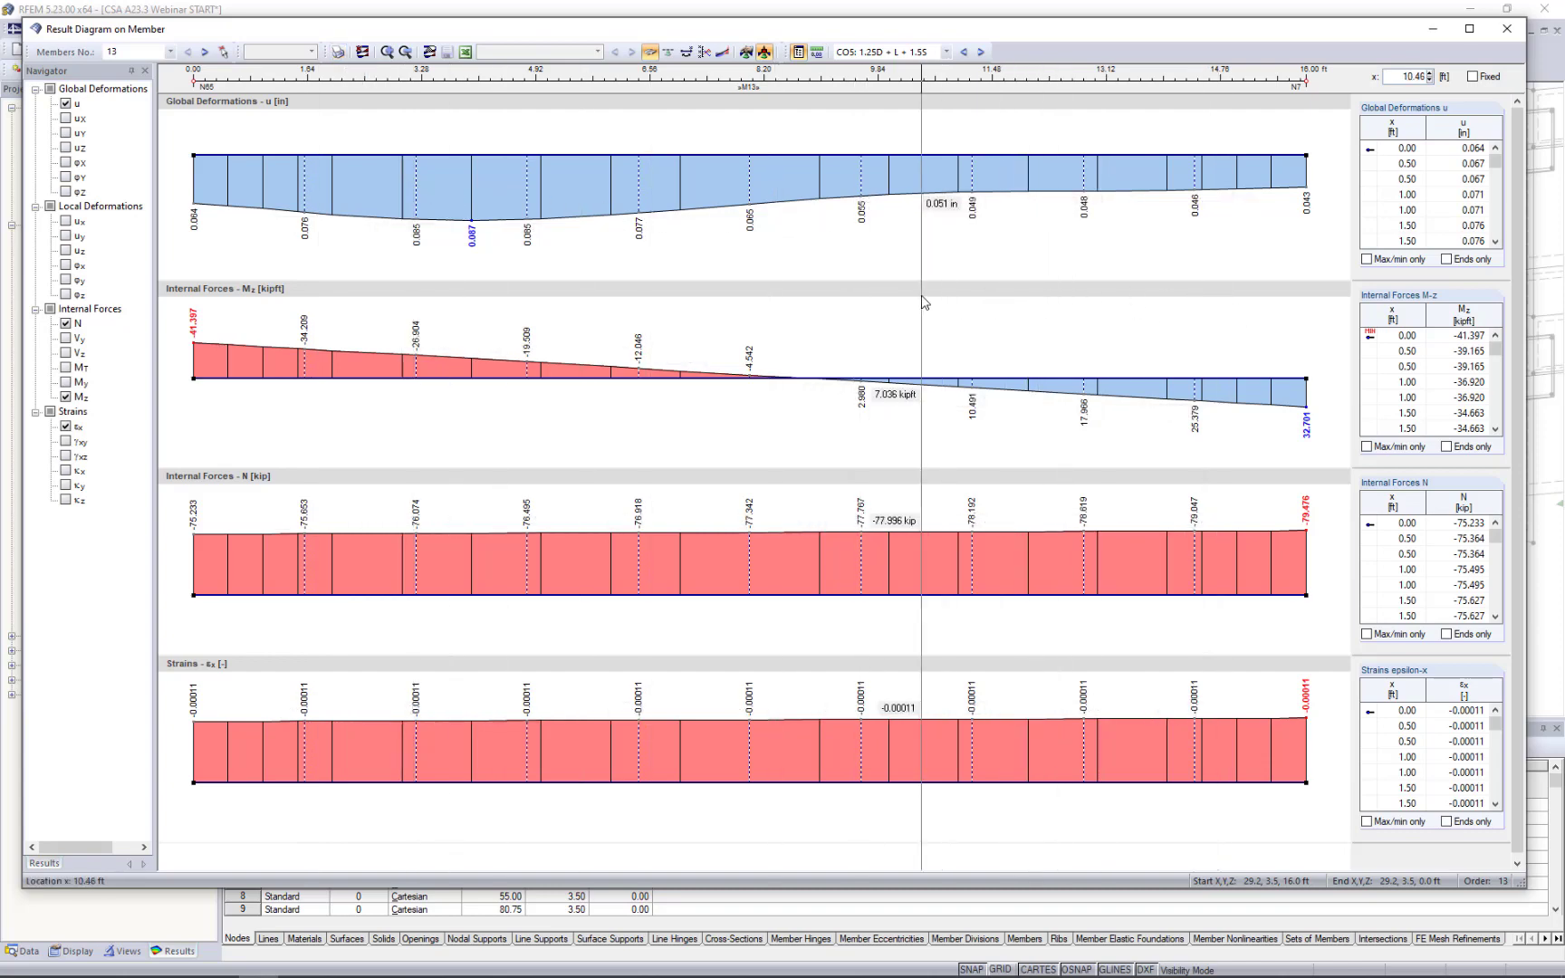
pyautogui.click(1510, 30)
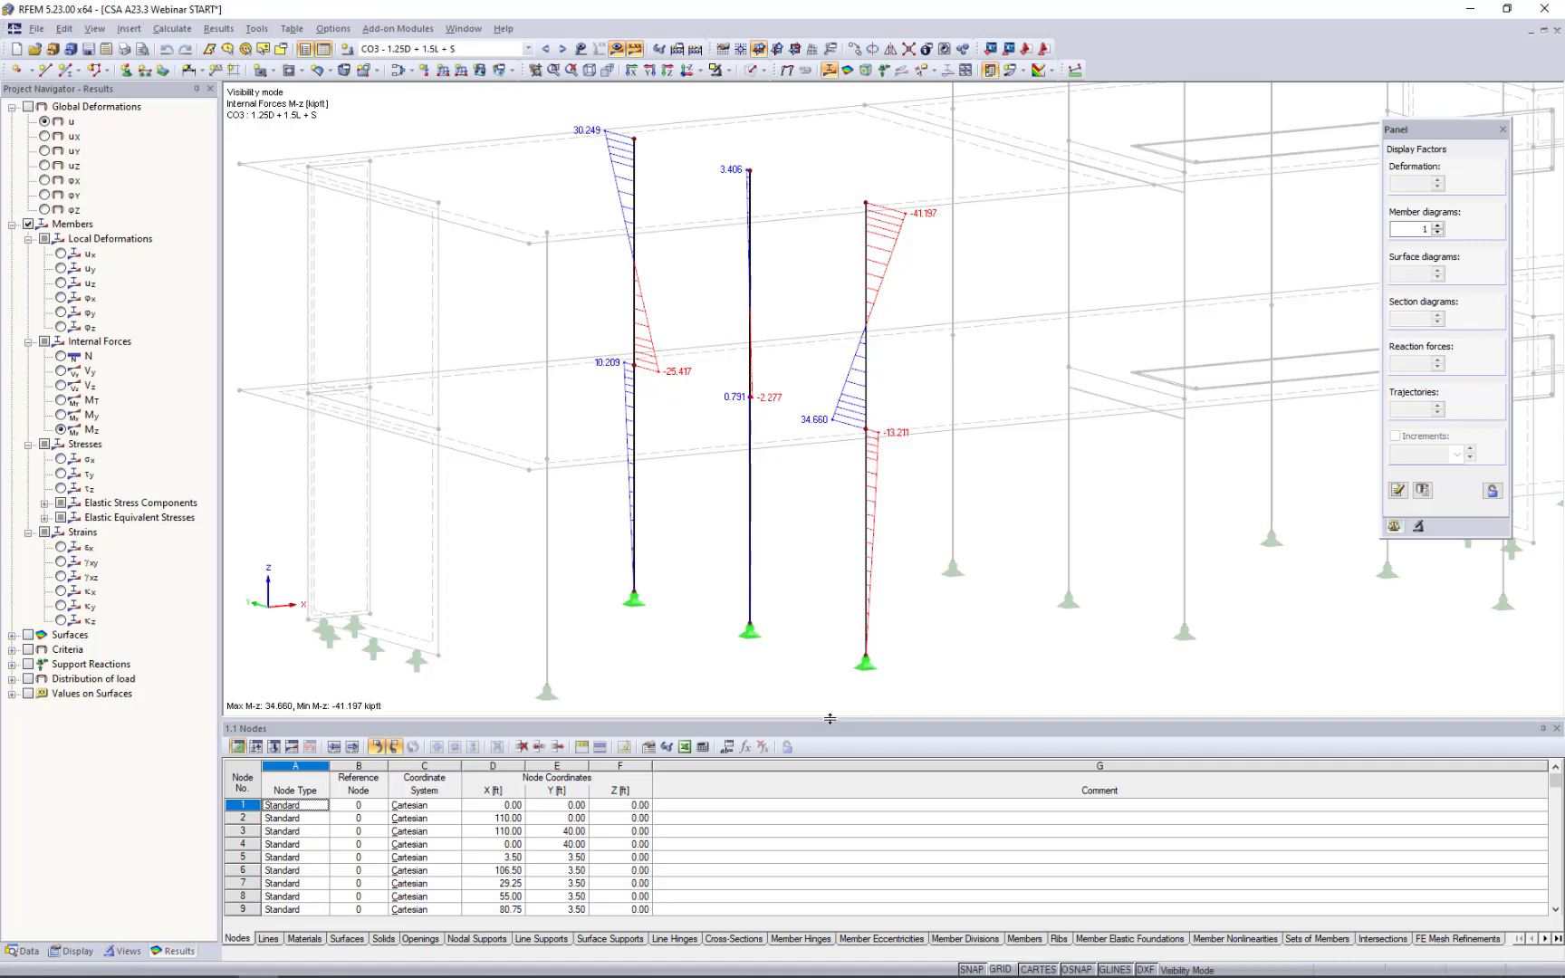
# Enlarge the table area and bring up the result table of member internal forces for CO3.
pyautogui.moveTo(830, 718); pyautogui.dragTo(847, 613)
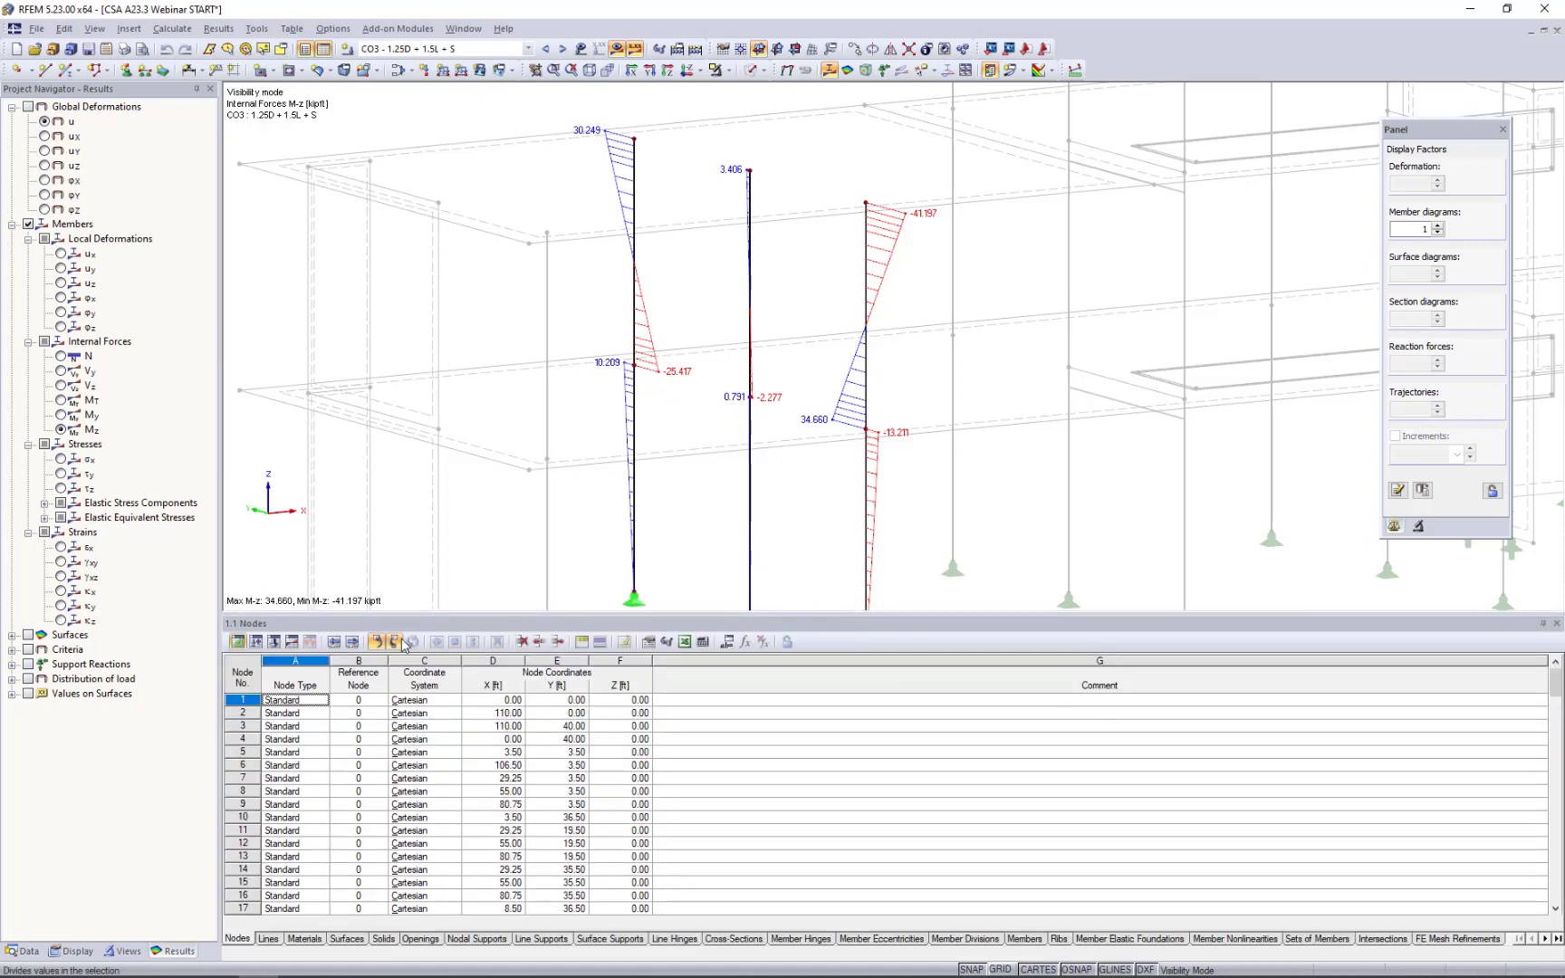
pyautogui.click(292, 640)
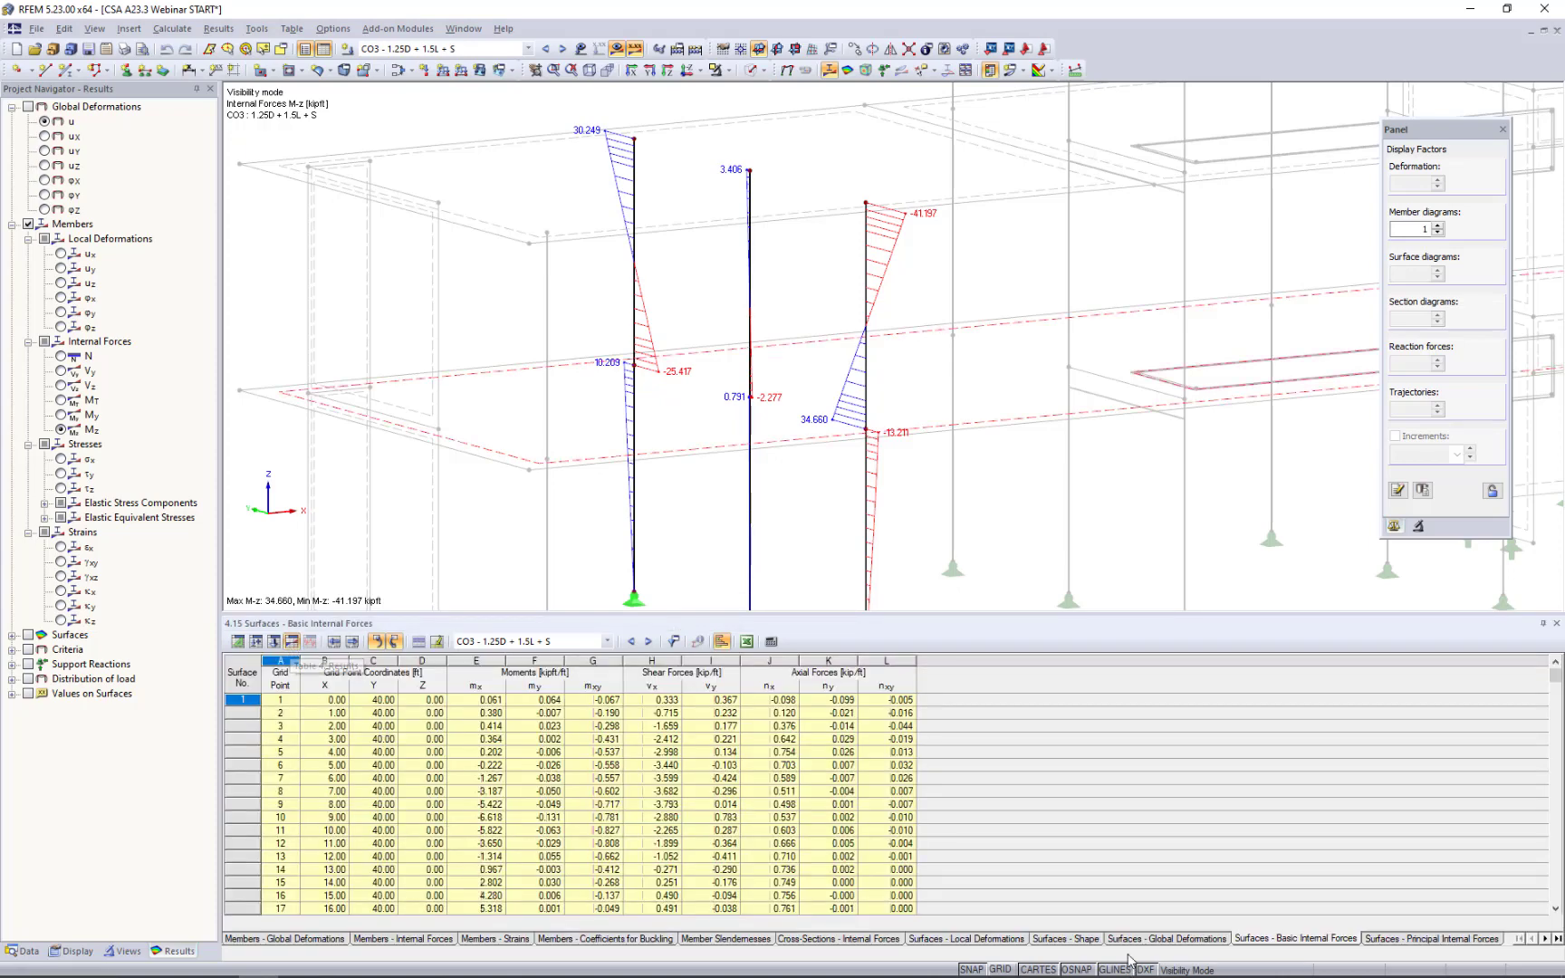
pyautogui.click(1518, 939)
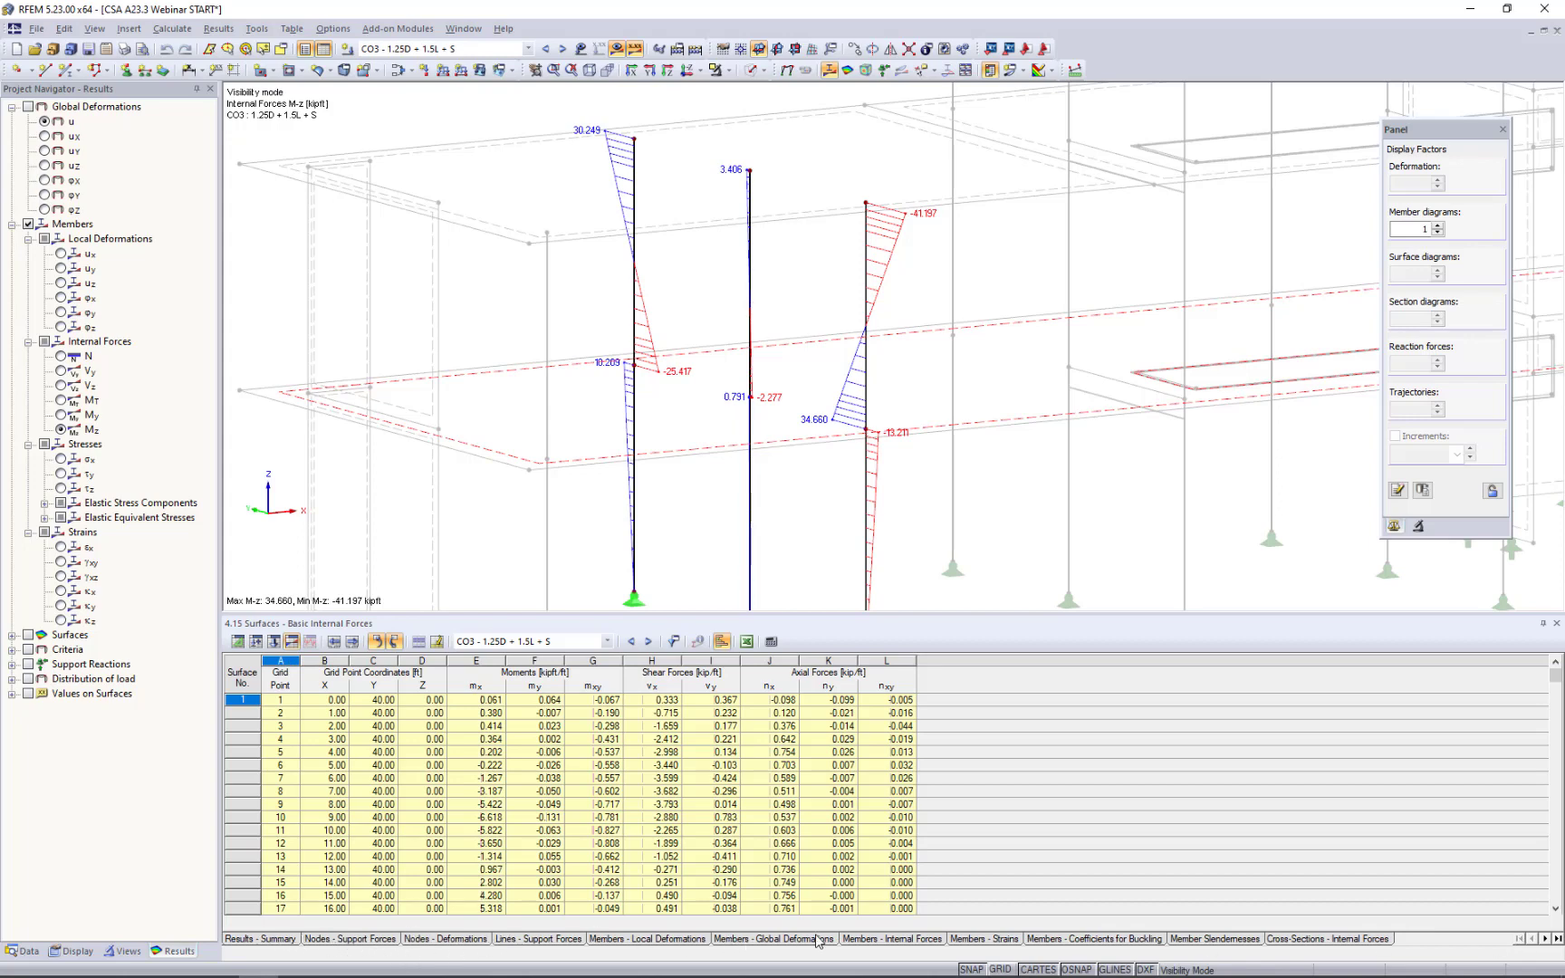
pyautogui.click(897, 942)
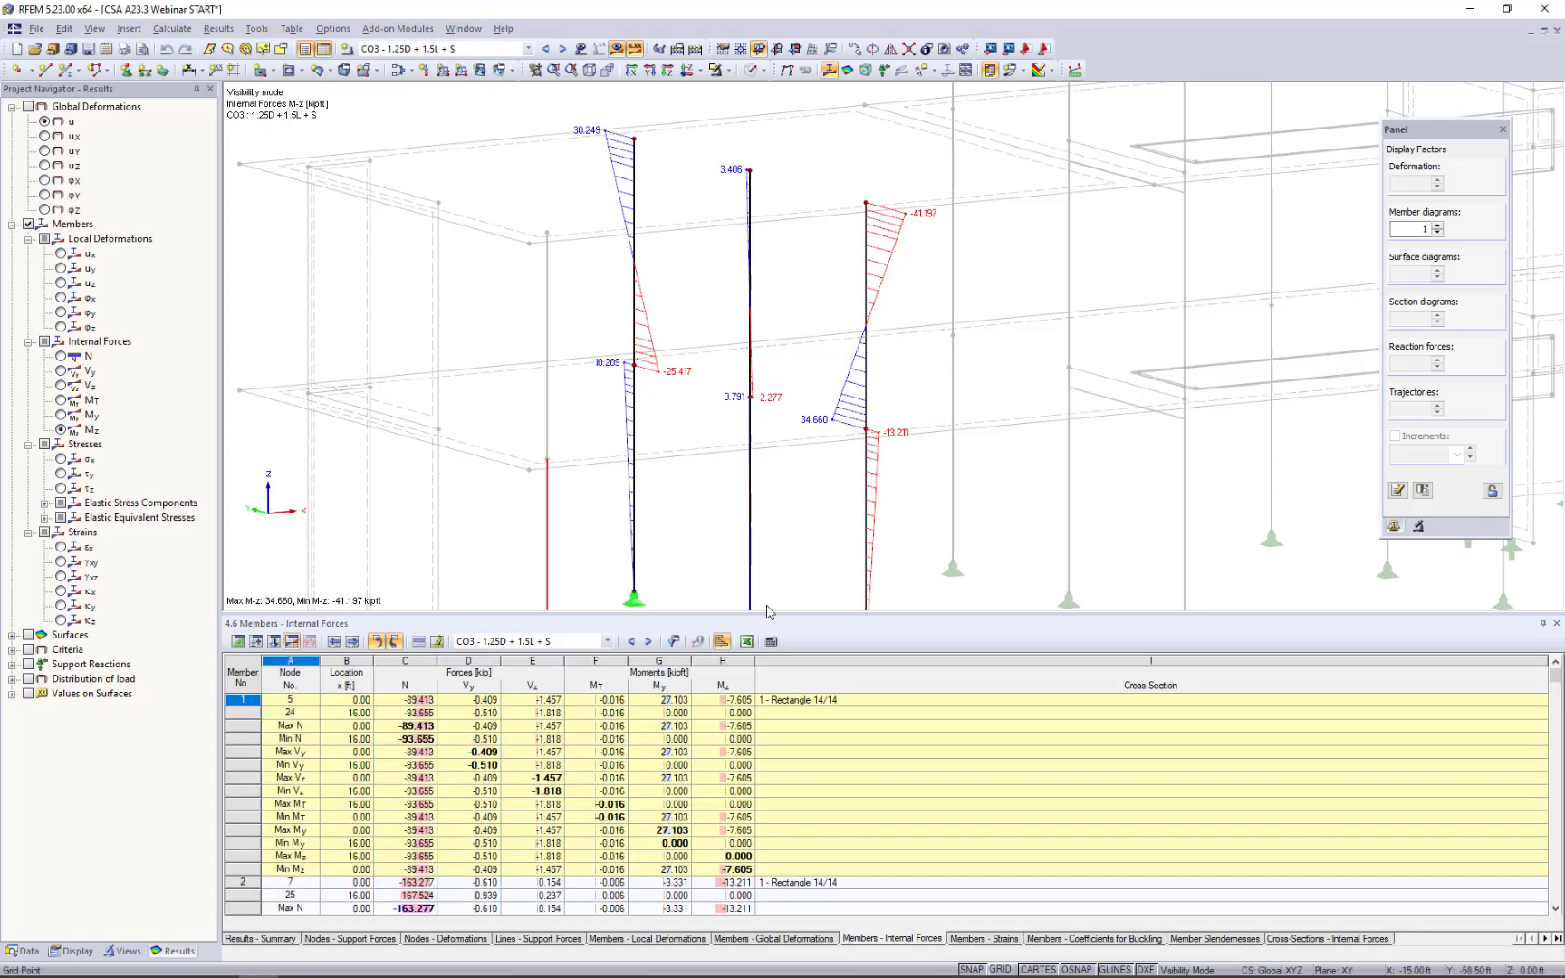
pyautogui.moveTo(758, 612); pyautogui.dragTo(758, 541)
# Locate members 1 and 2 in the model from their extreme force rows and review the result table's filter options.
pyautogui.click(469, 680)
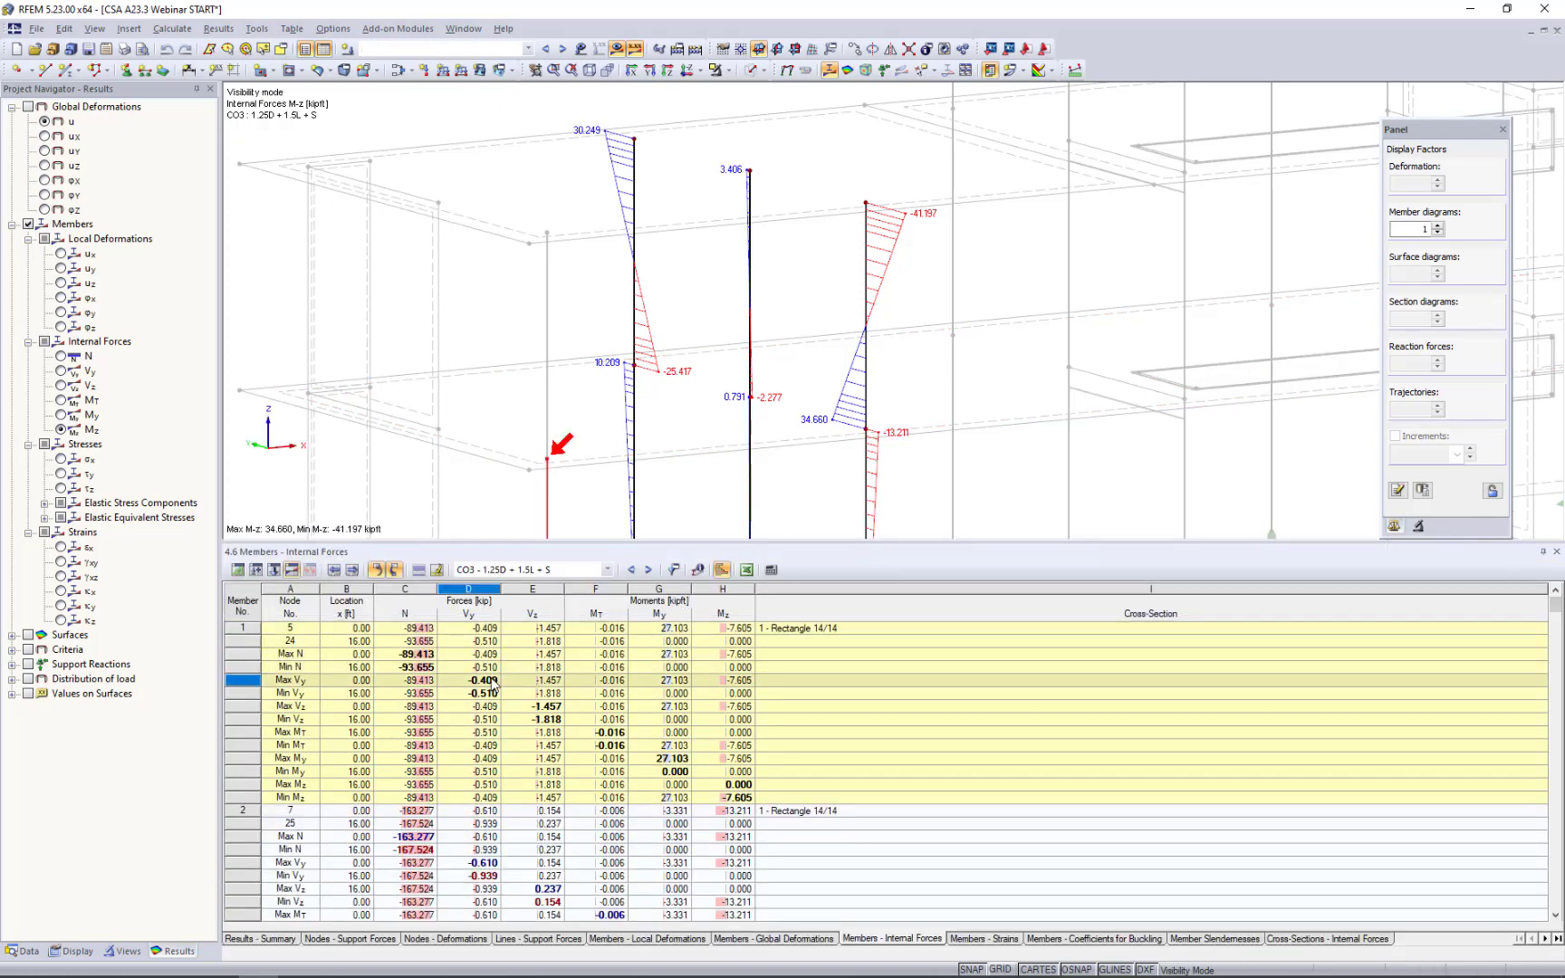
pyautogui.scroll(-1, 736, 457)
pyautogui.scroll(-3, 735, 458)
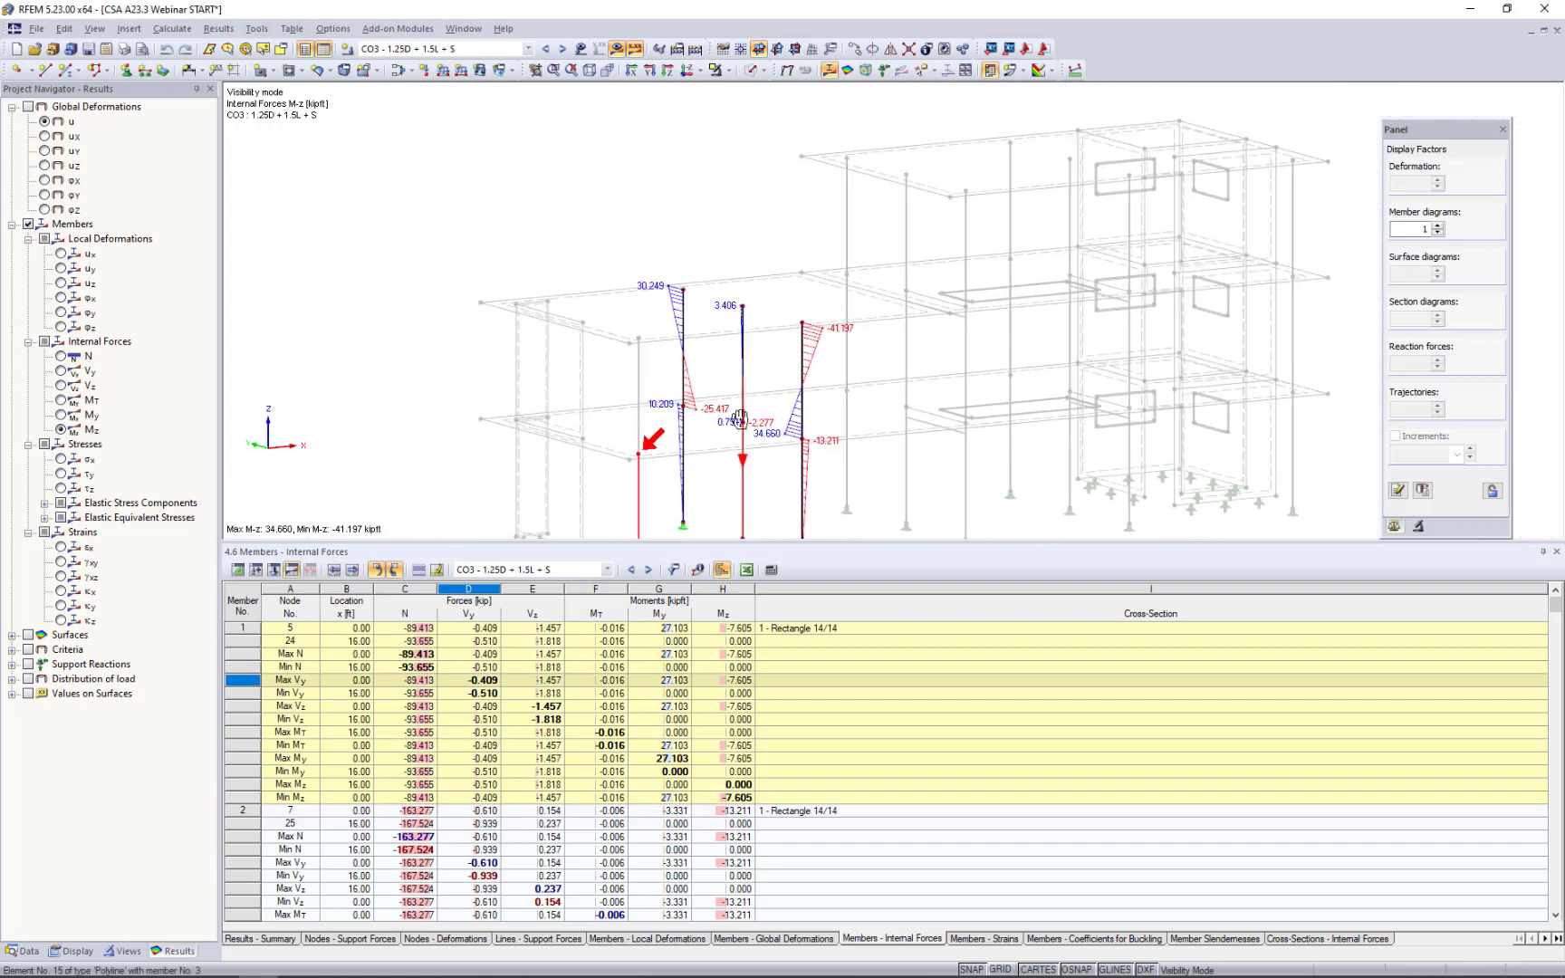
pyautogui.click(526, 849)
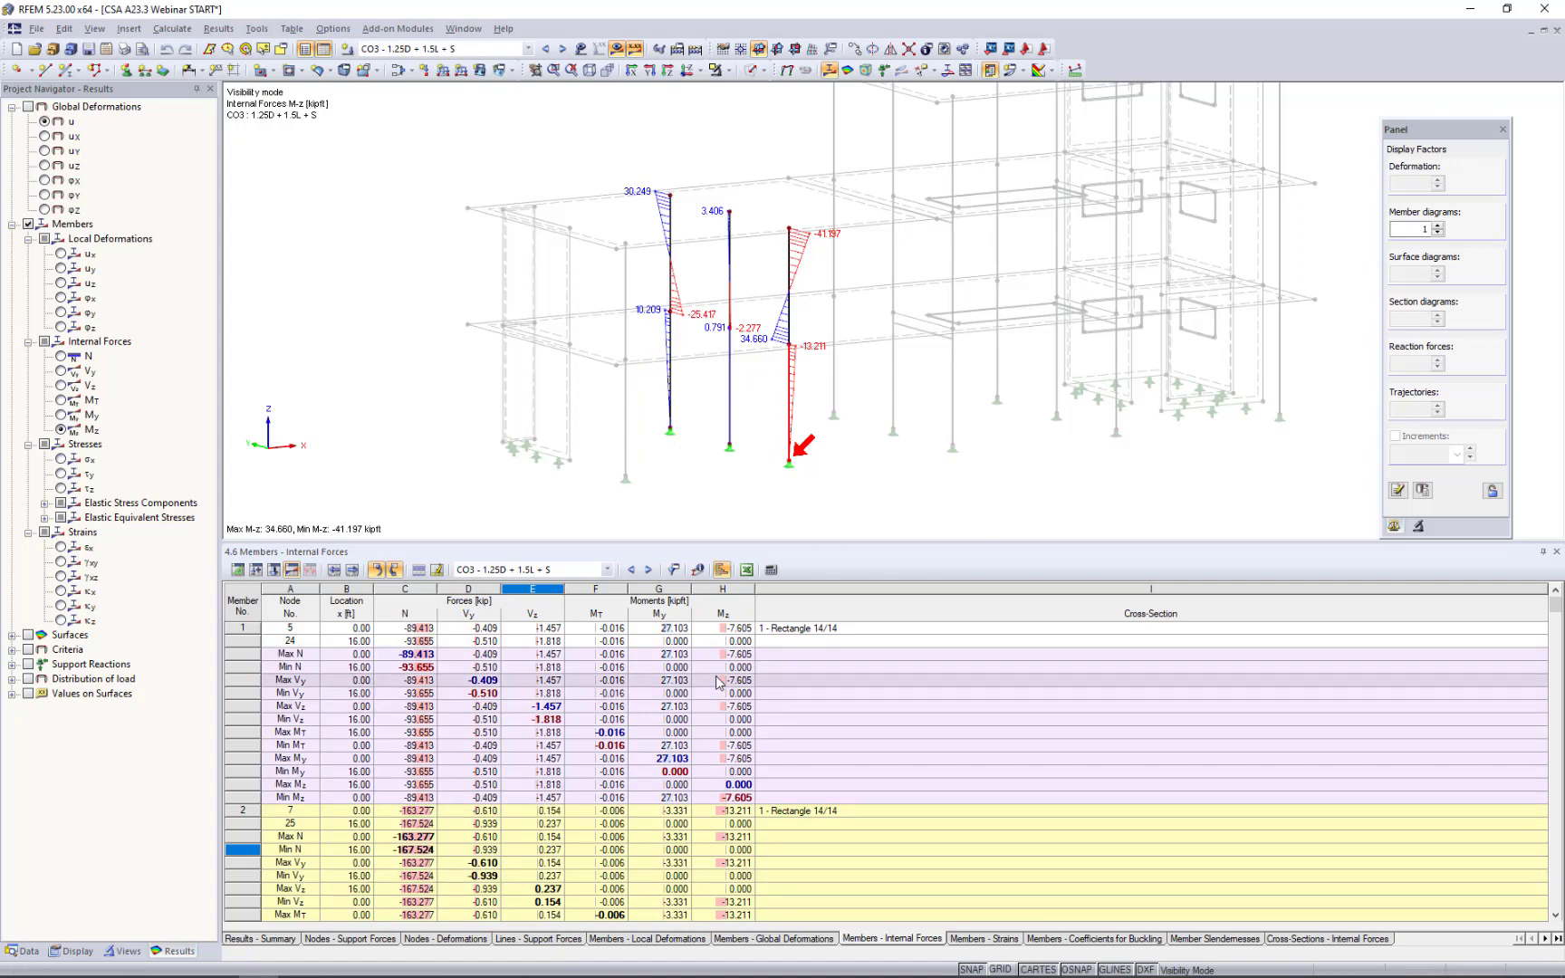
pyautogui.click(673, 569)
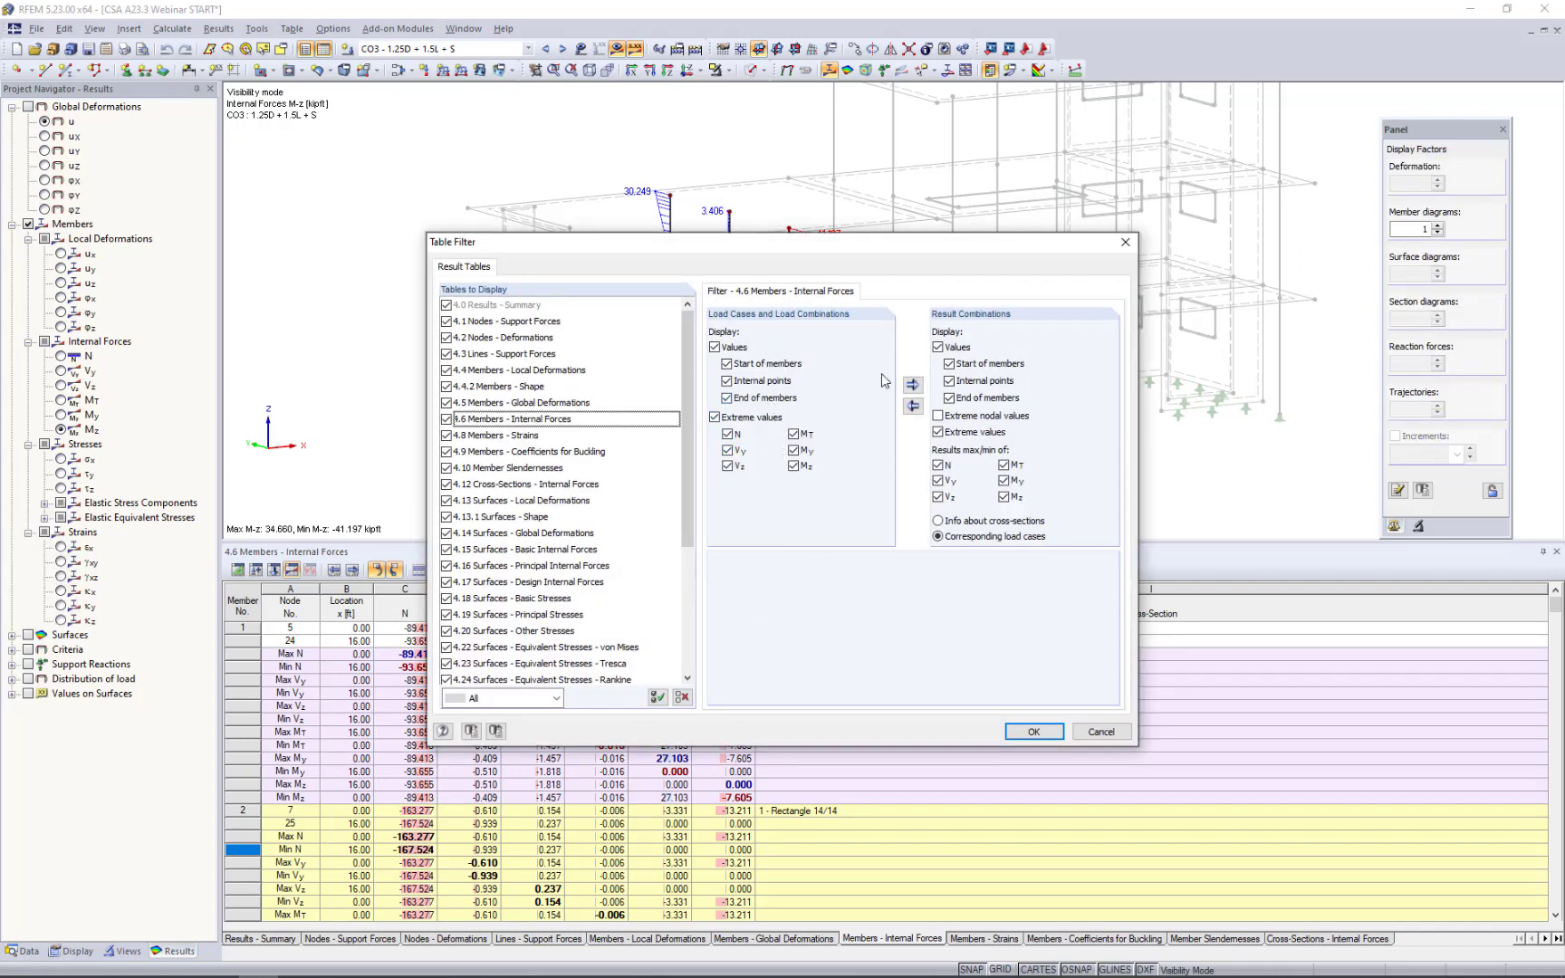
pyautogui.click(1087, 729)
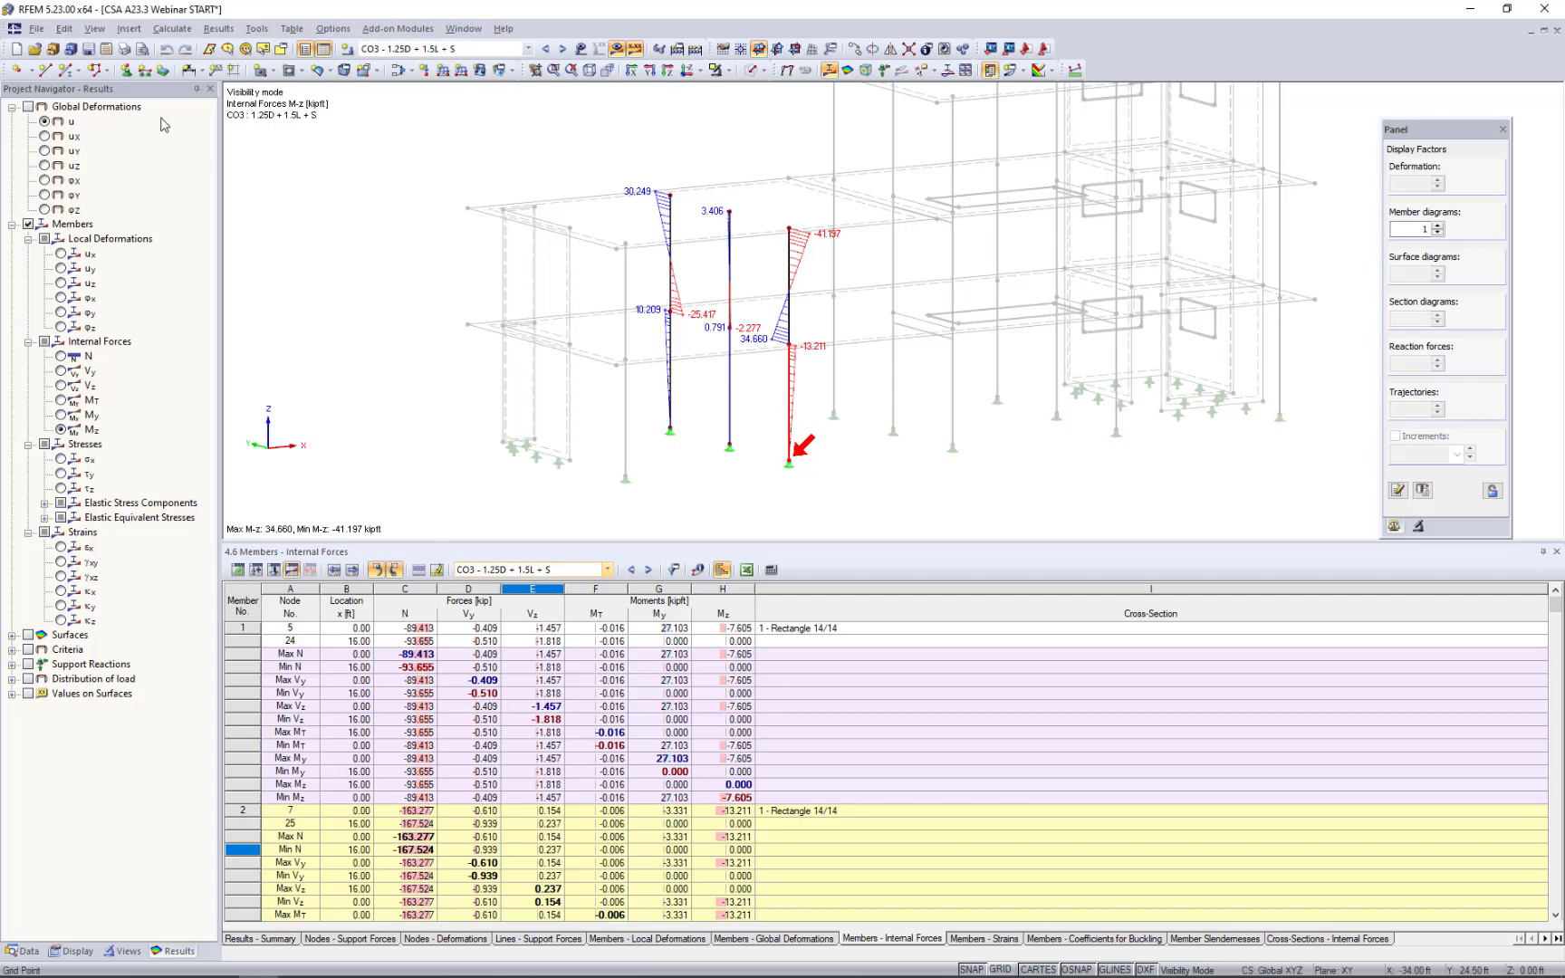
# Set up a Microsoft Excel export that includes the static analysis results, limited to selected tables.
pyautogui.click(36, 28)
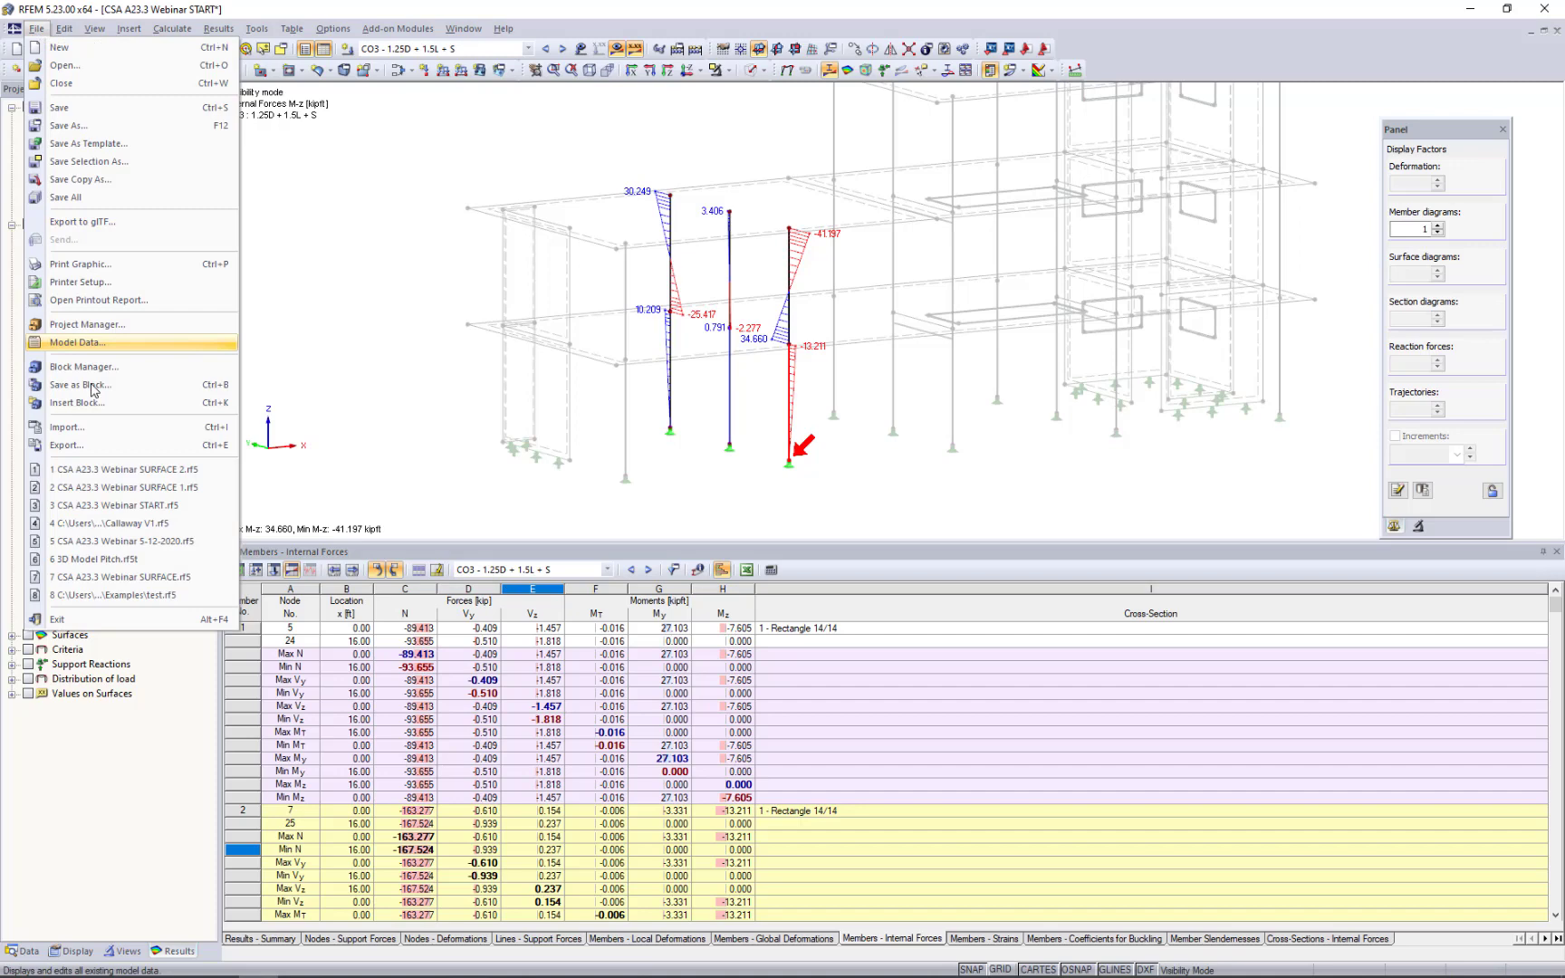
pyautogui.click(90, 444)
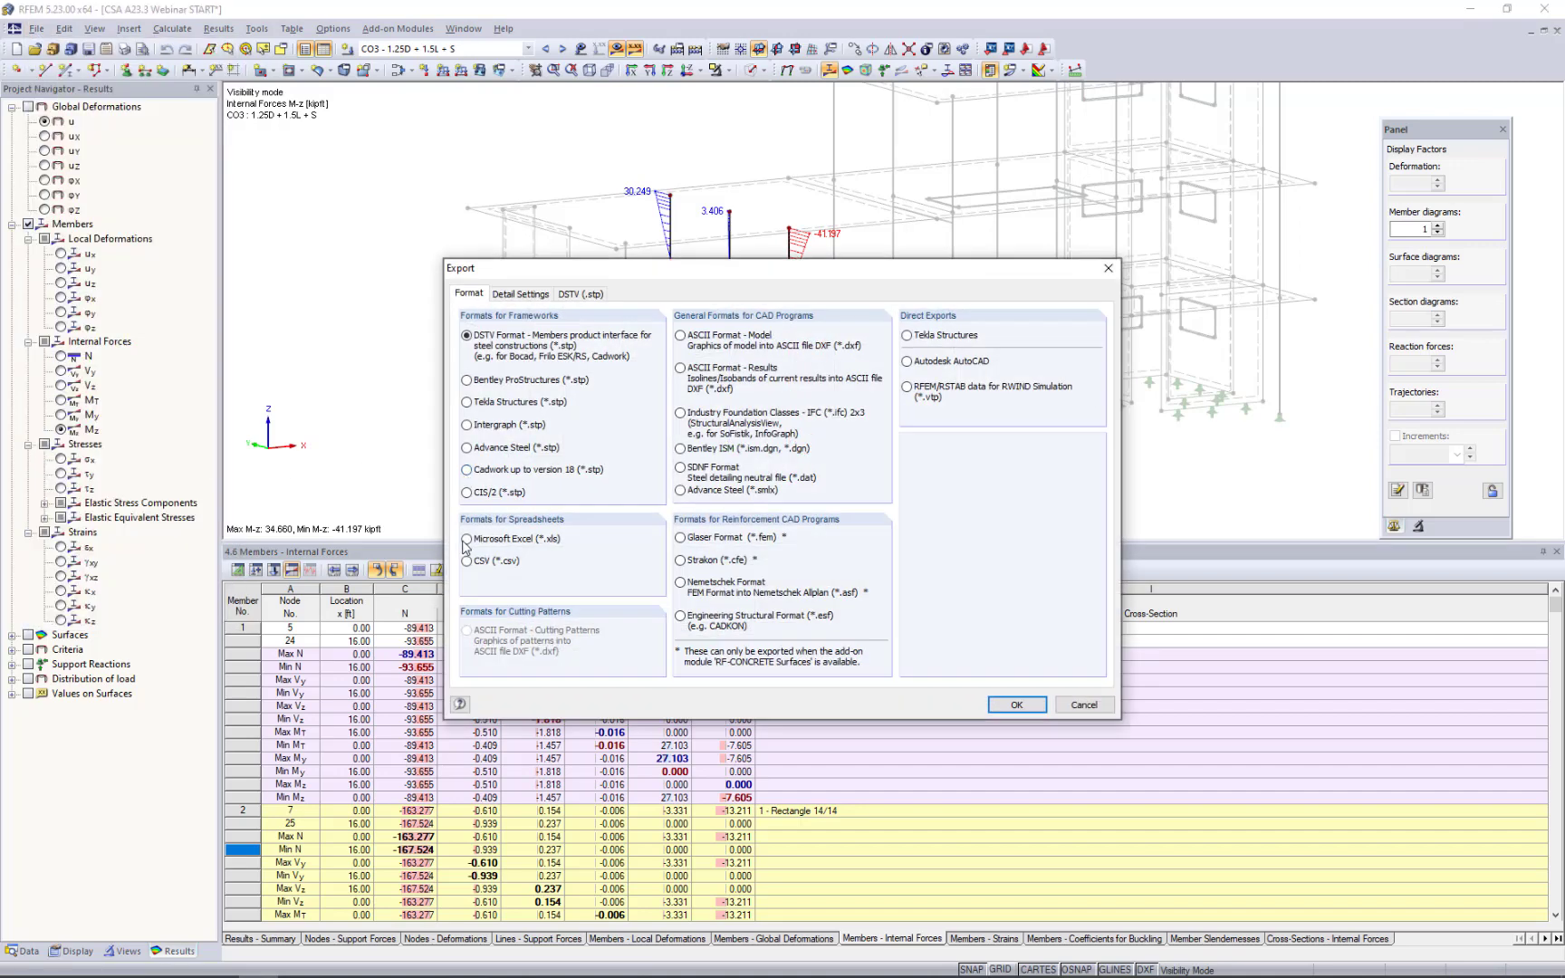
pyautogui.click(465, 540)
pyautogui.click(997, 704)
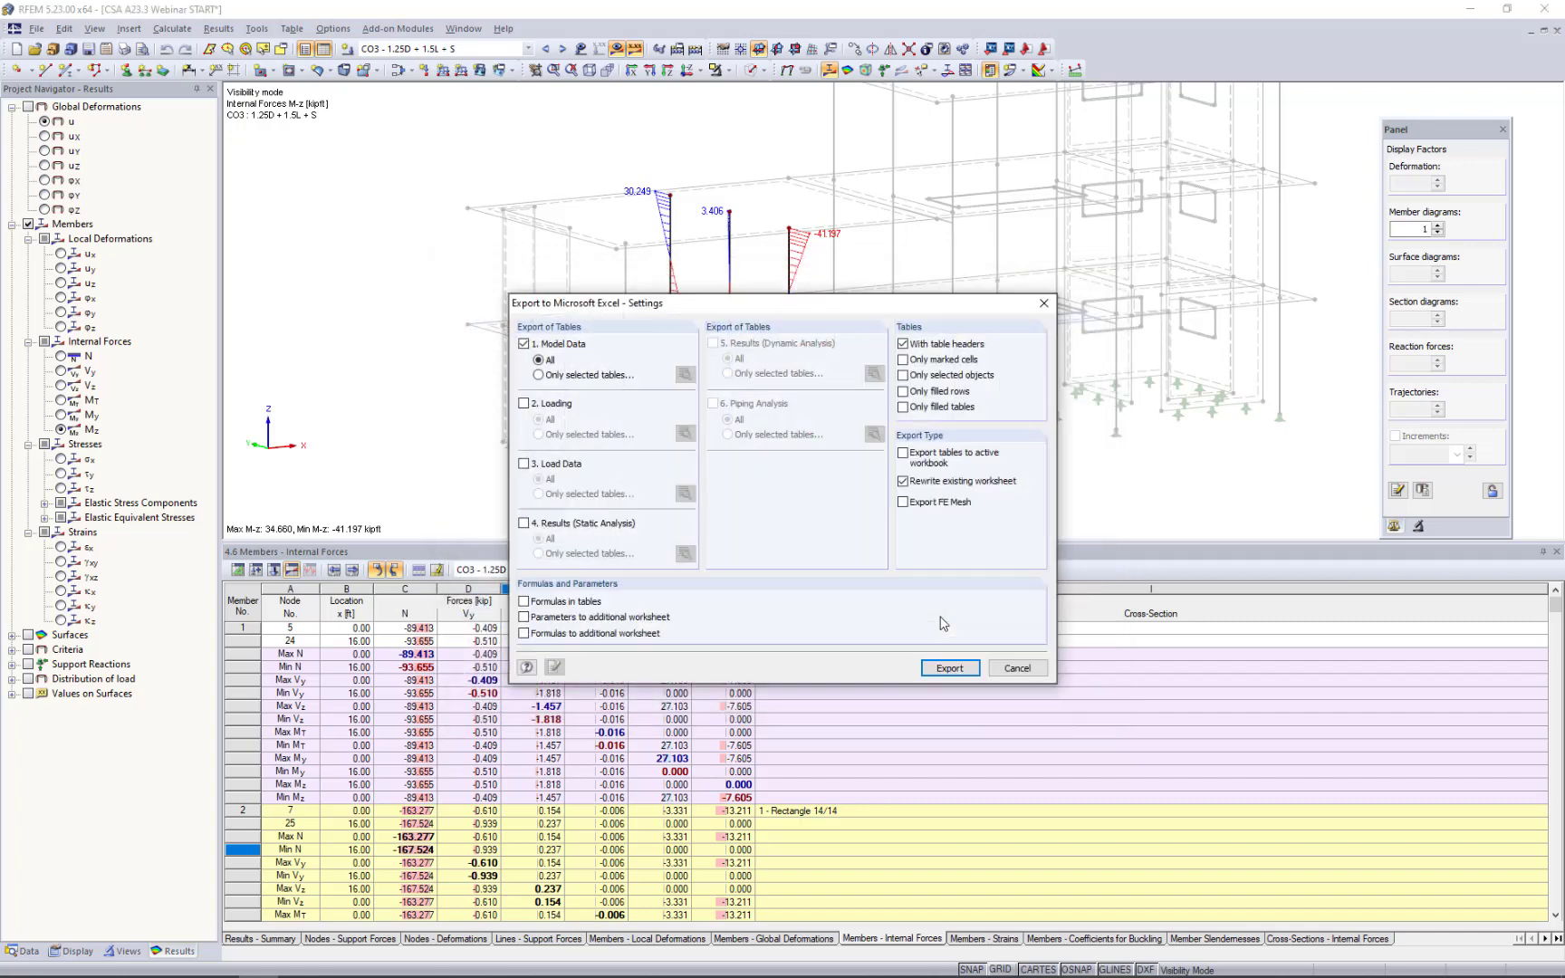
pyautogui.click(524, 524)
pyautogui.click(685, 553)
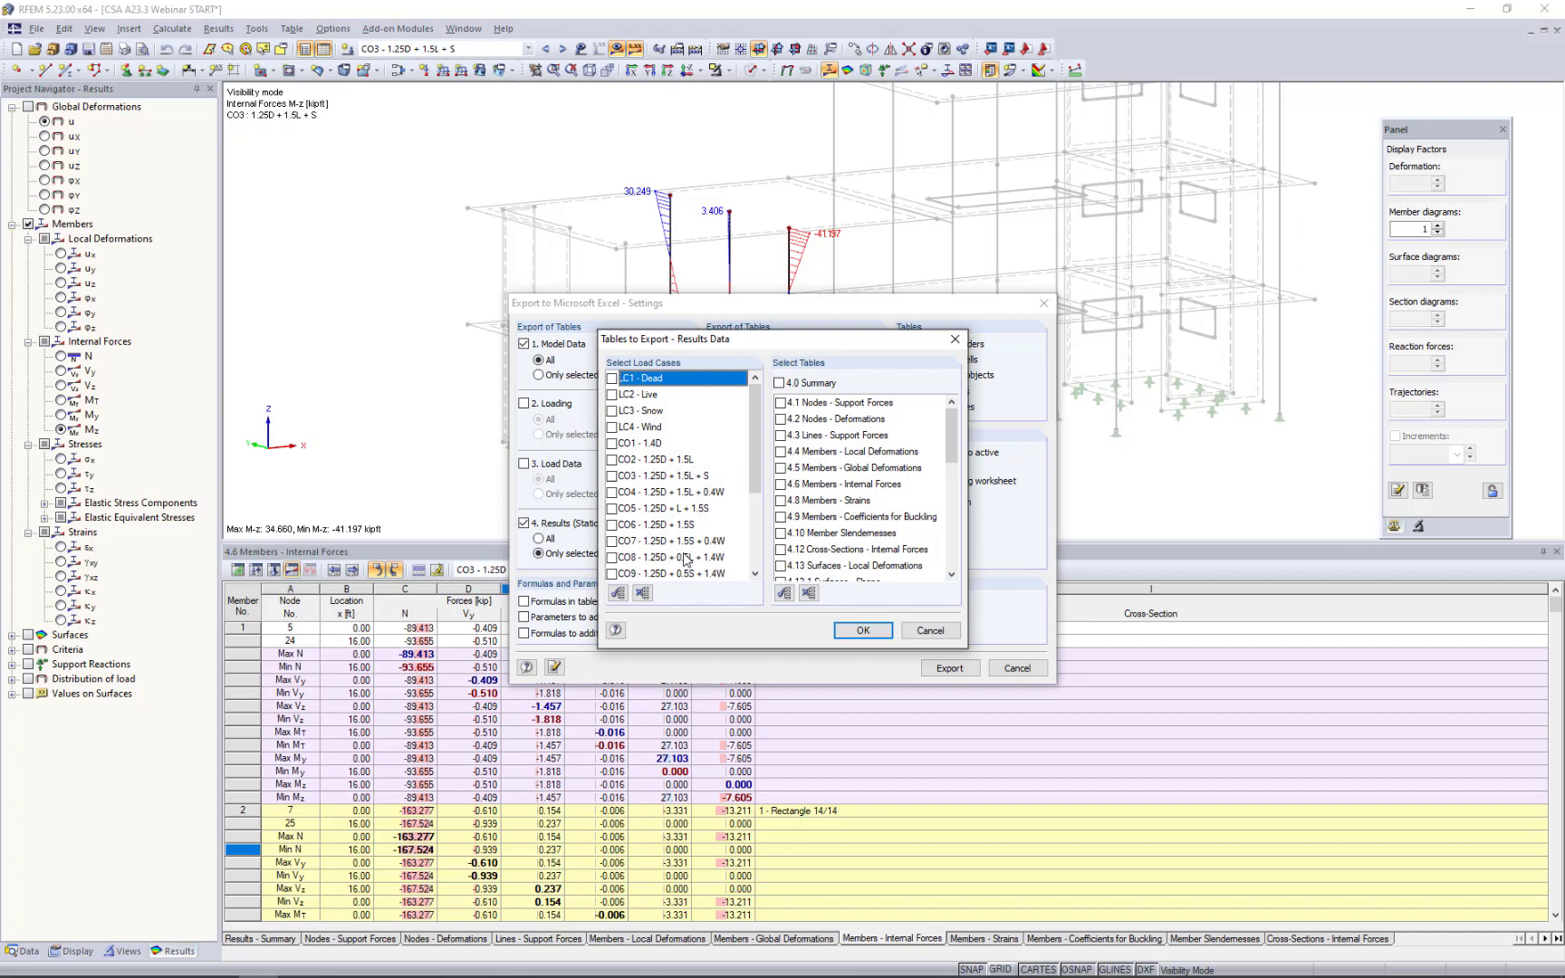
# Mark load combinations CO1 to CO4 for the results export, and discard the export settings.
pyautogui.click(612, 444)
pyautogui.click(611, 459)
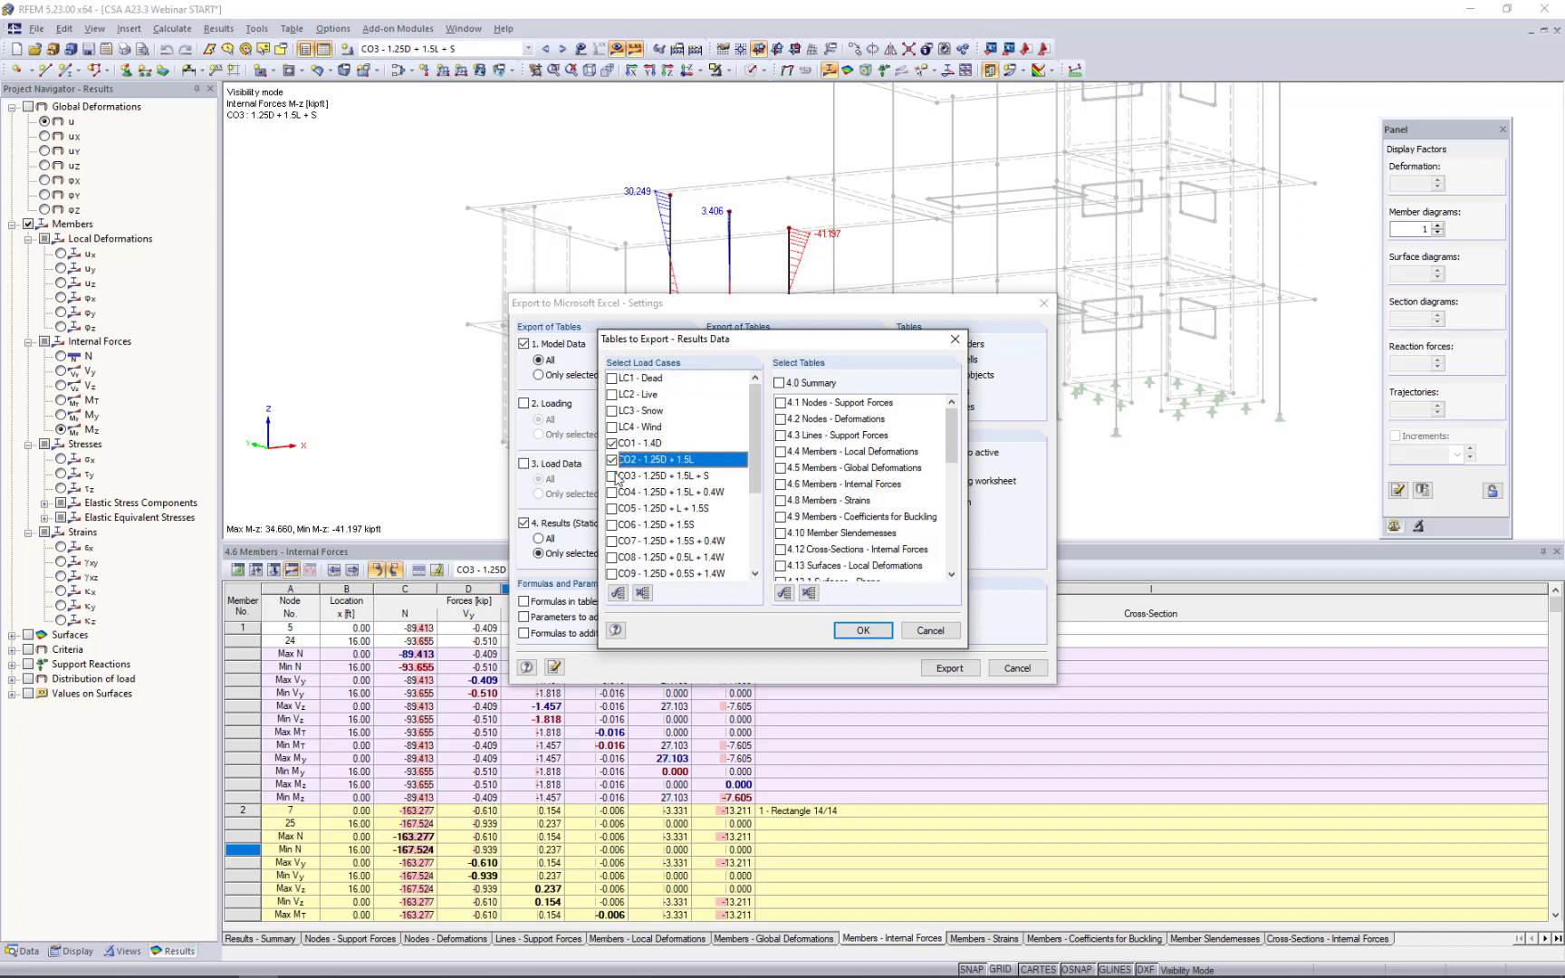
pyautogui.click(611, 476)
pyautogui.click(611, 492)
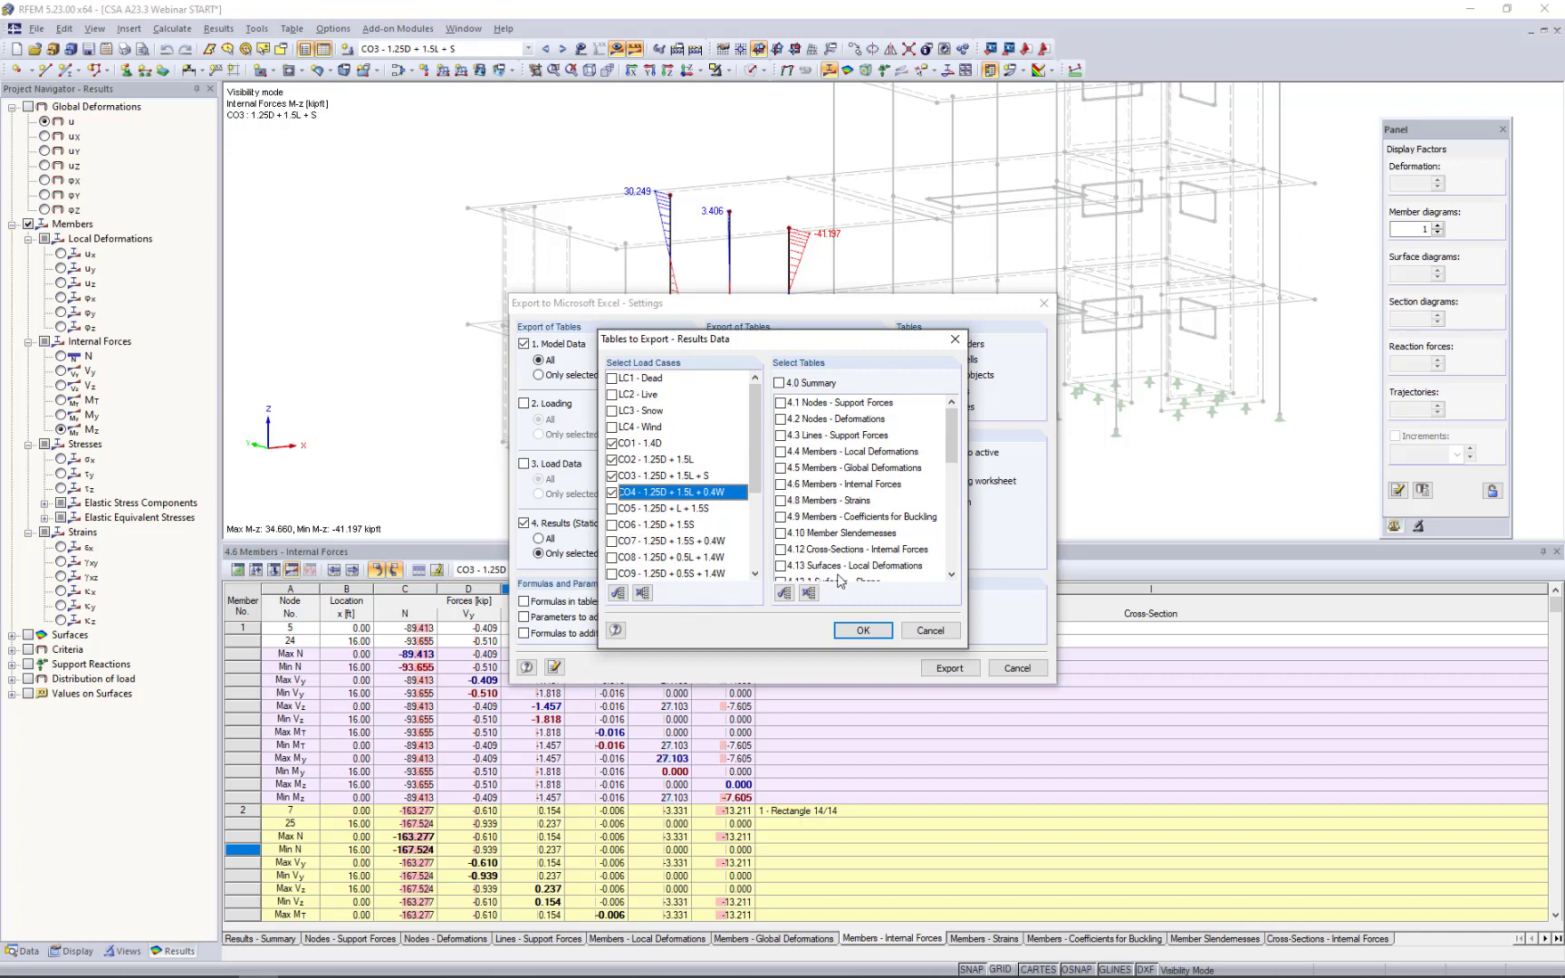
pyautogui.click(930, 632)
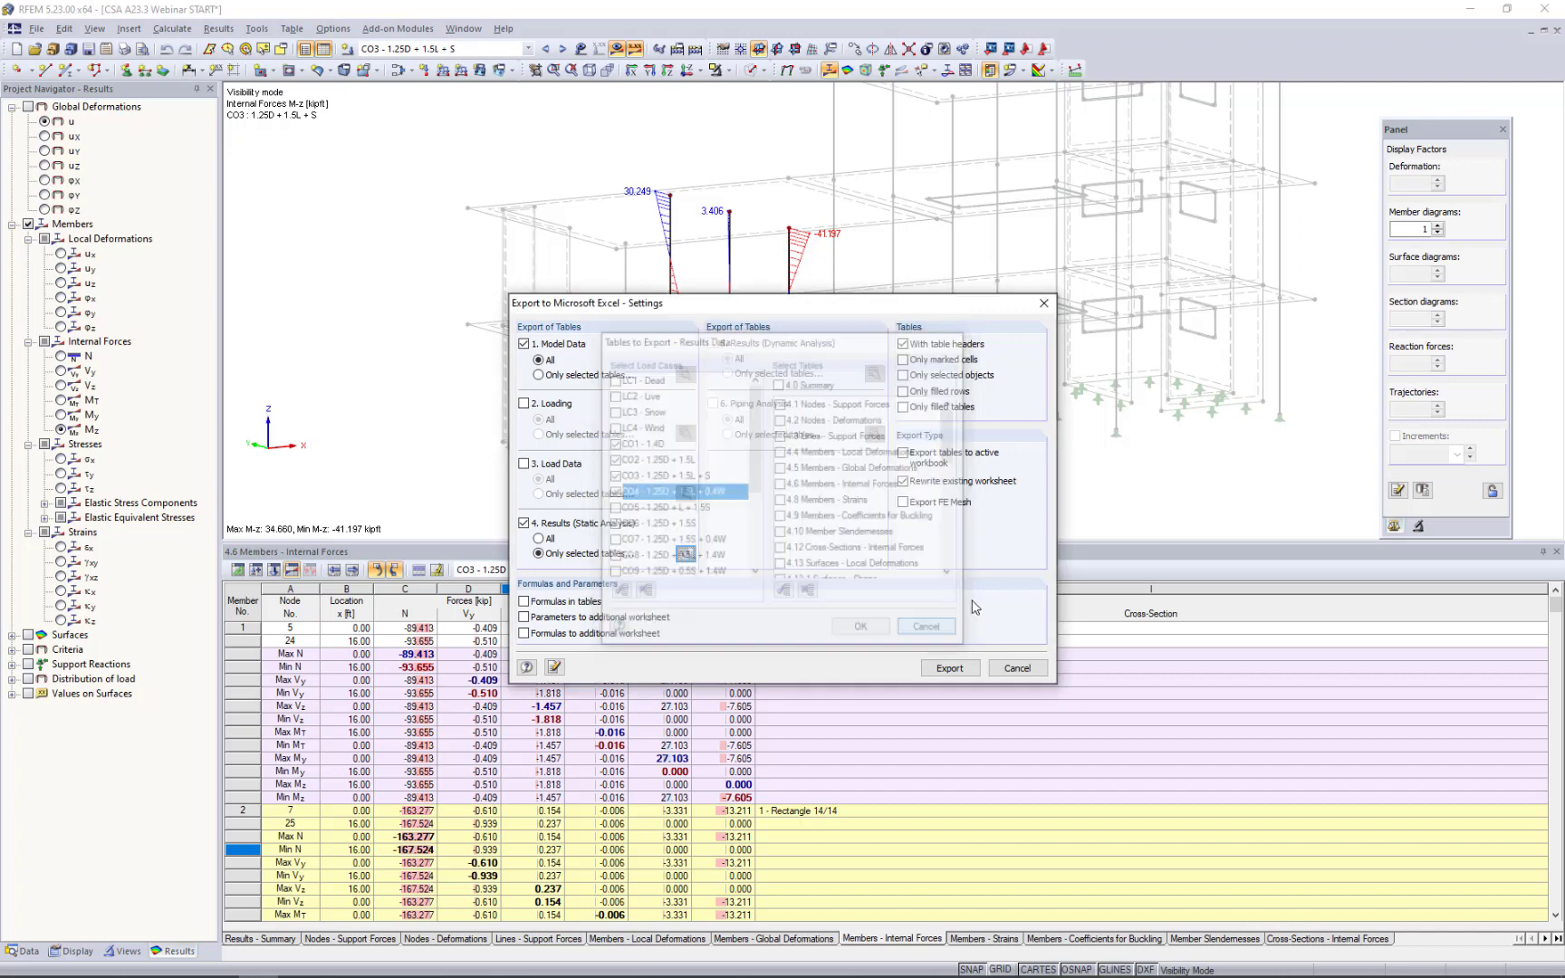
pyautogui.click(1016, 668)
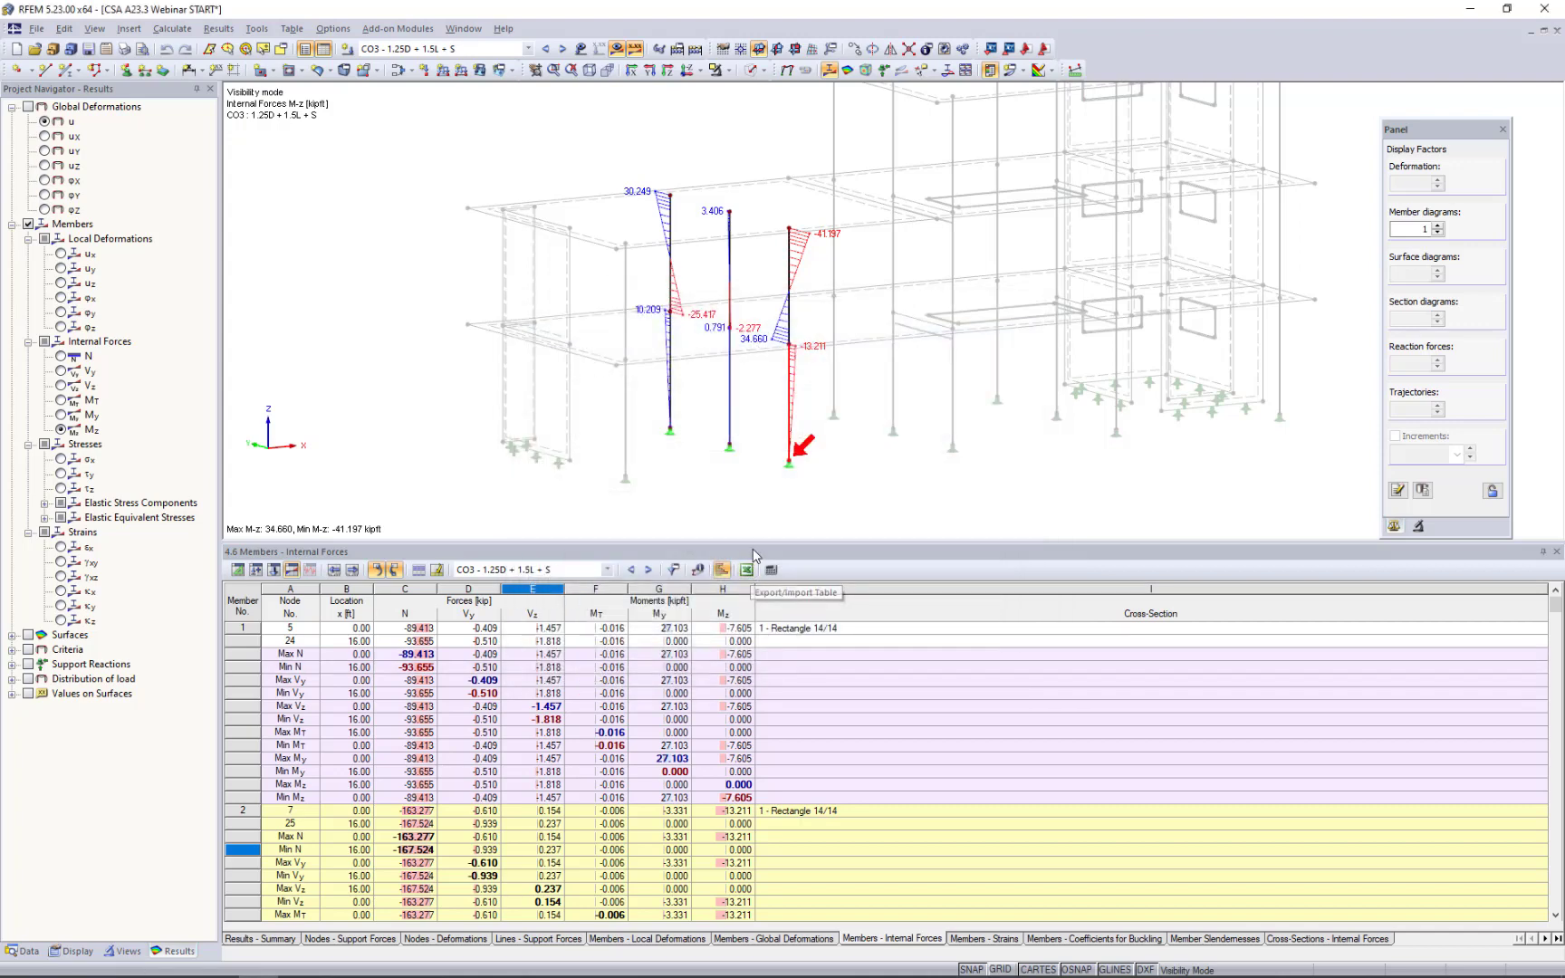
# Shrink the table area, replace the member results with surface results, and cancel the visibility mode to display the whole model.
pyautogui.moveTo(754, 544); pyautogui.dragTo(756, 650)
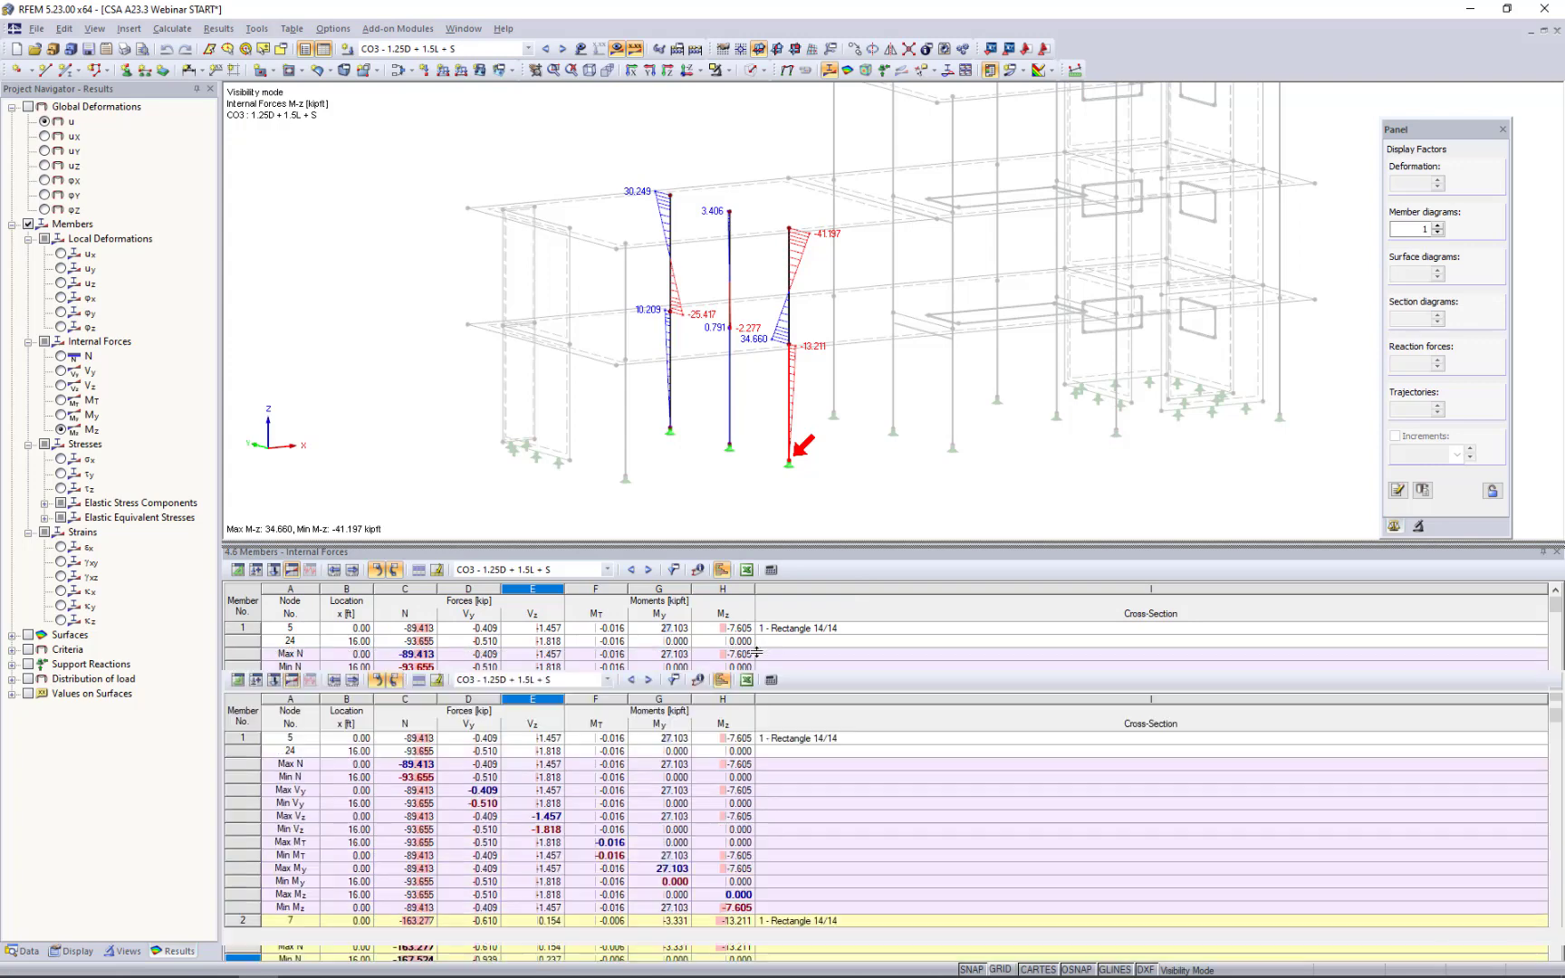
pyautogui.moveTo(882, 466); pyautogui.dragTo(867, 515, button='middle')
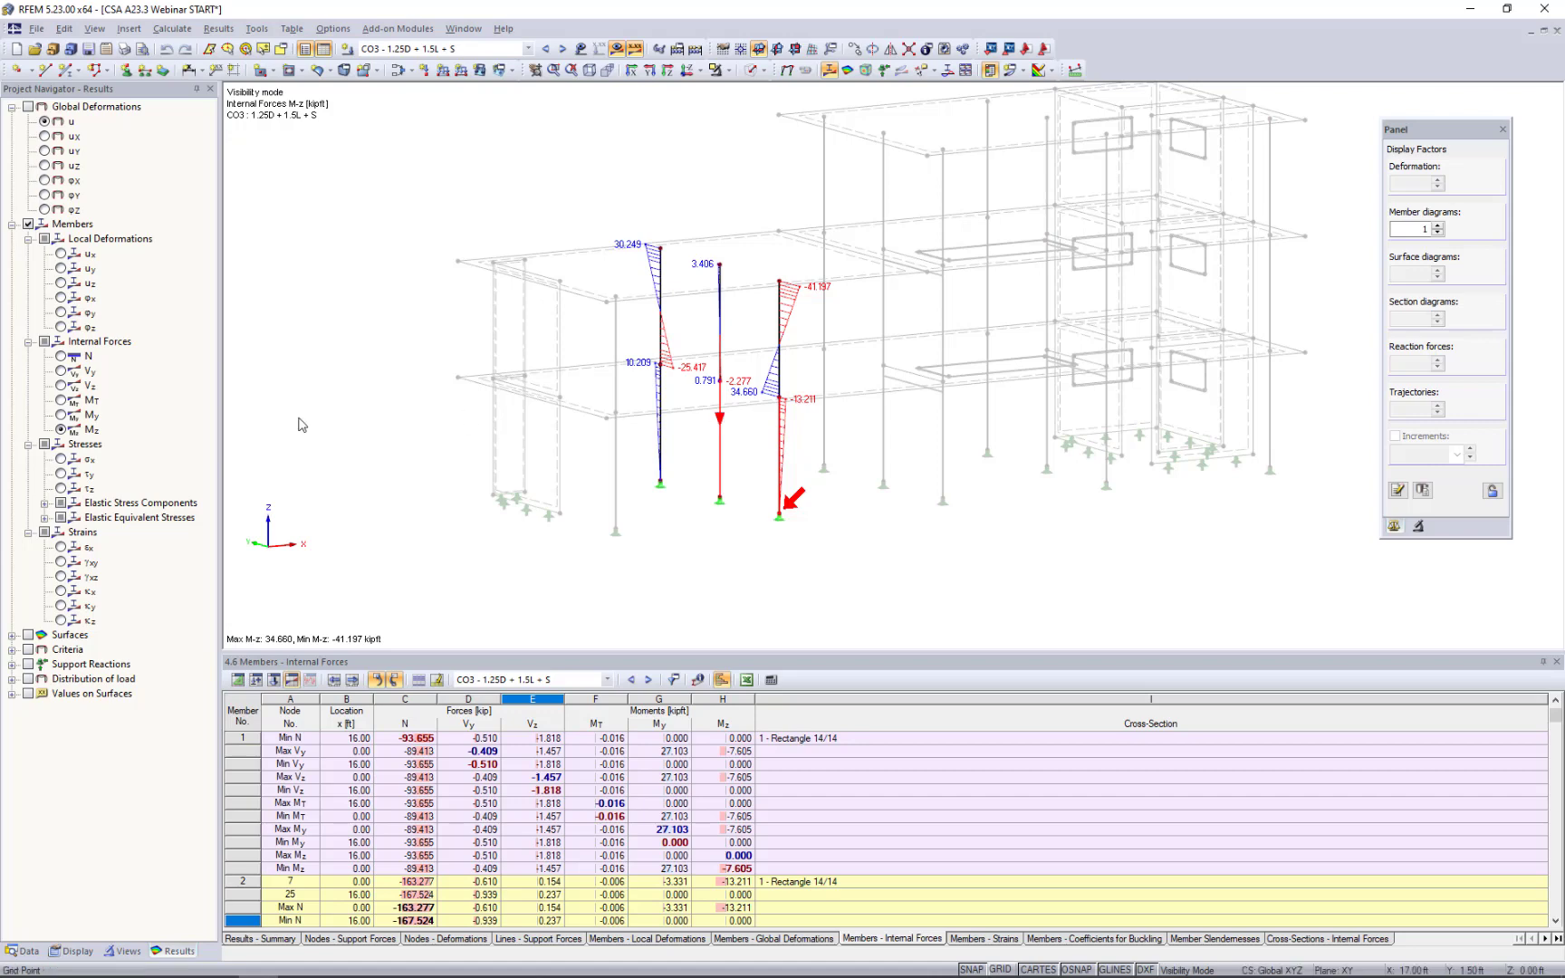
pyautogui.click(28, 224)
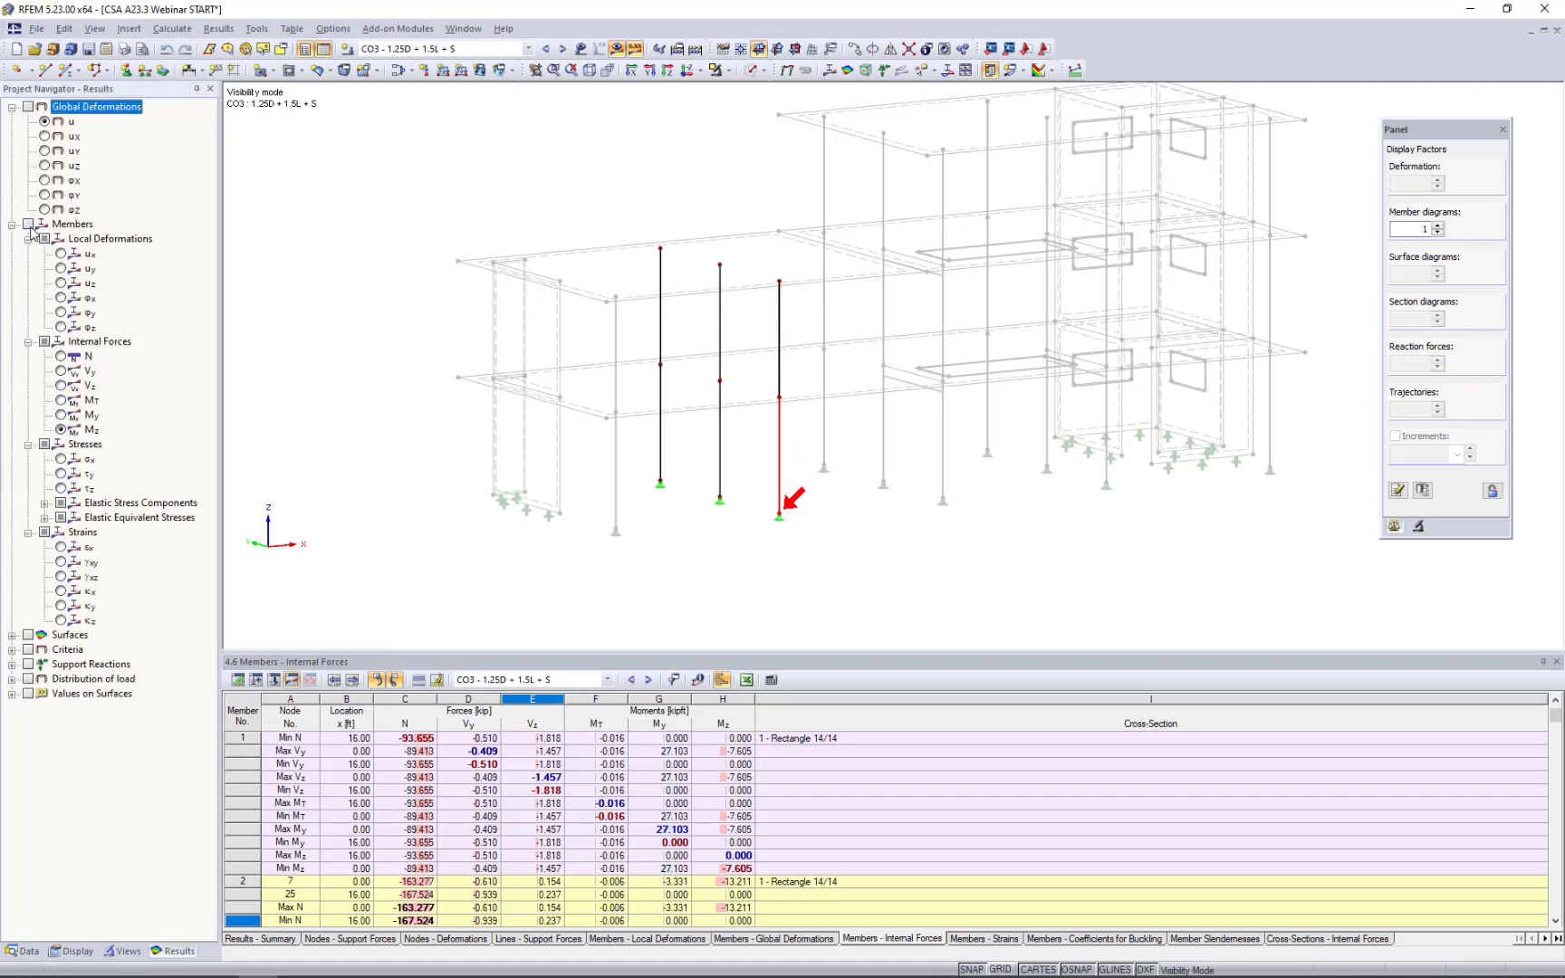
pyautogui.click(12, 224)
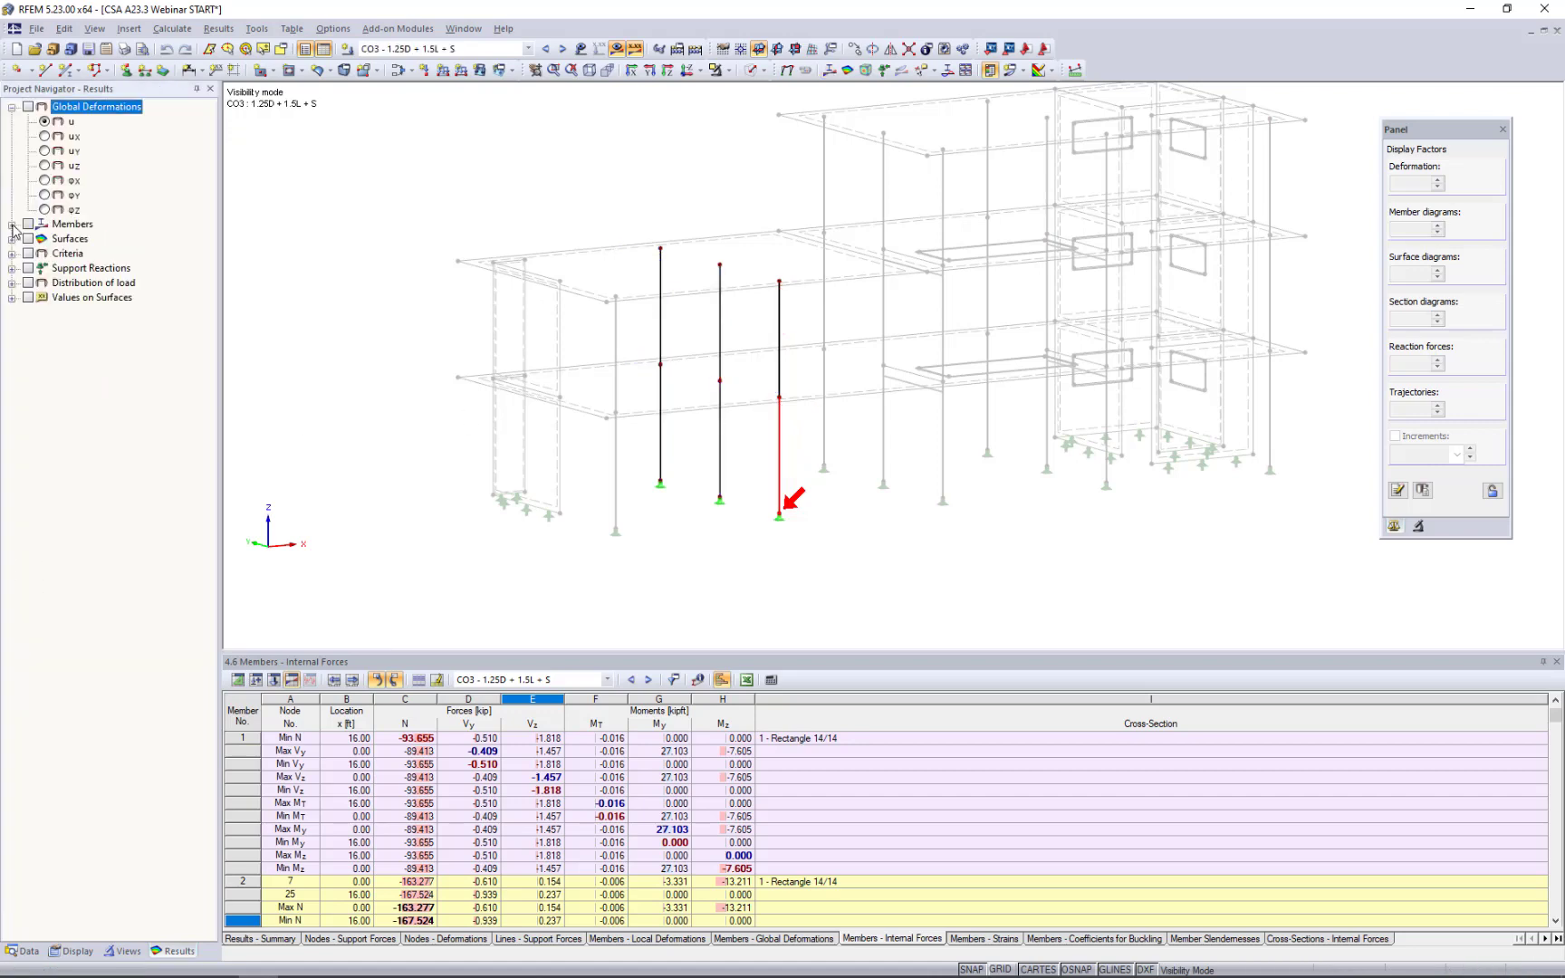
pyautogui.click(12, 239)
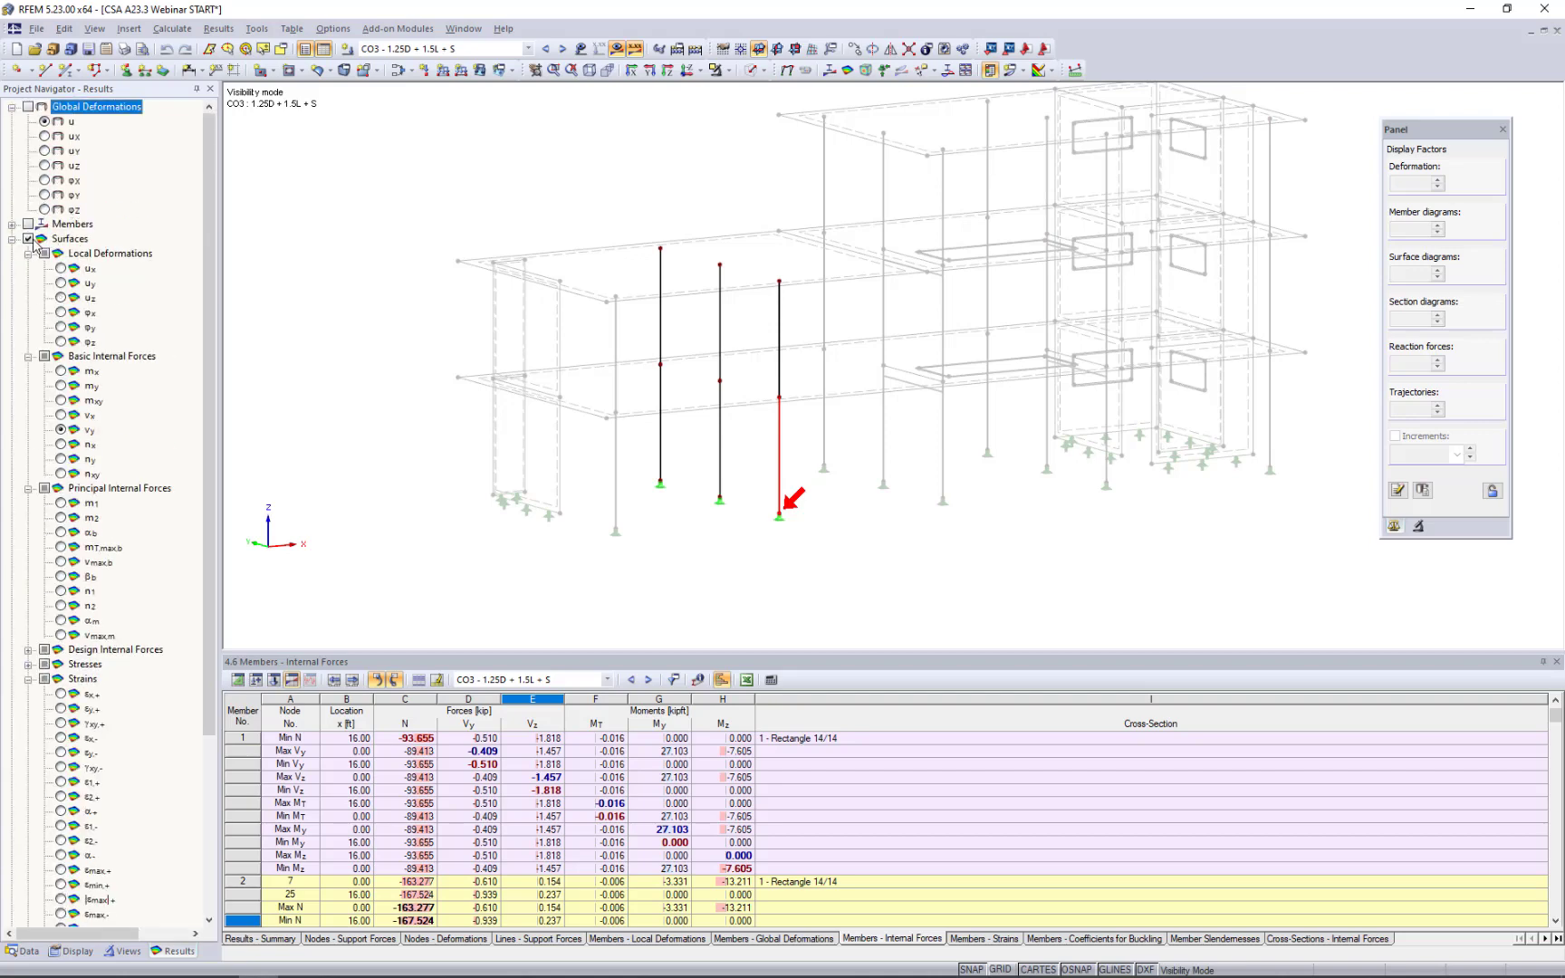
pyautogui.click(729, 70)
pyautogui.click(763, 210)
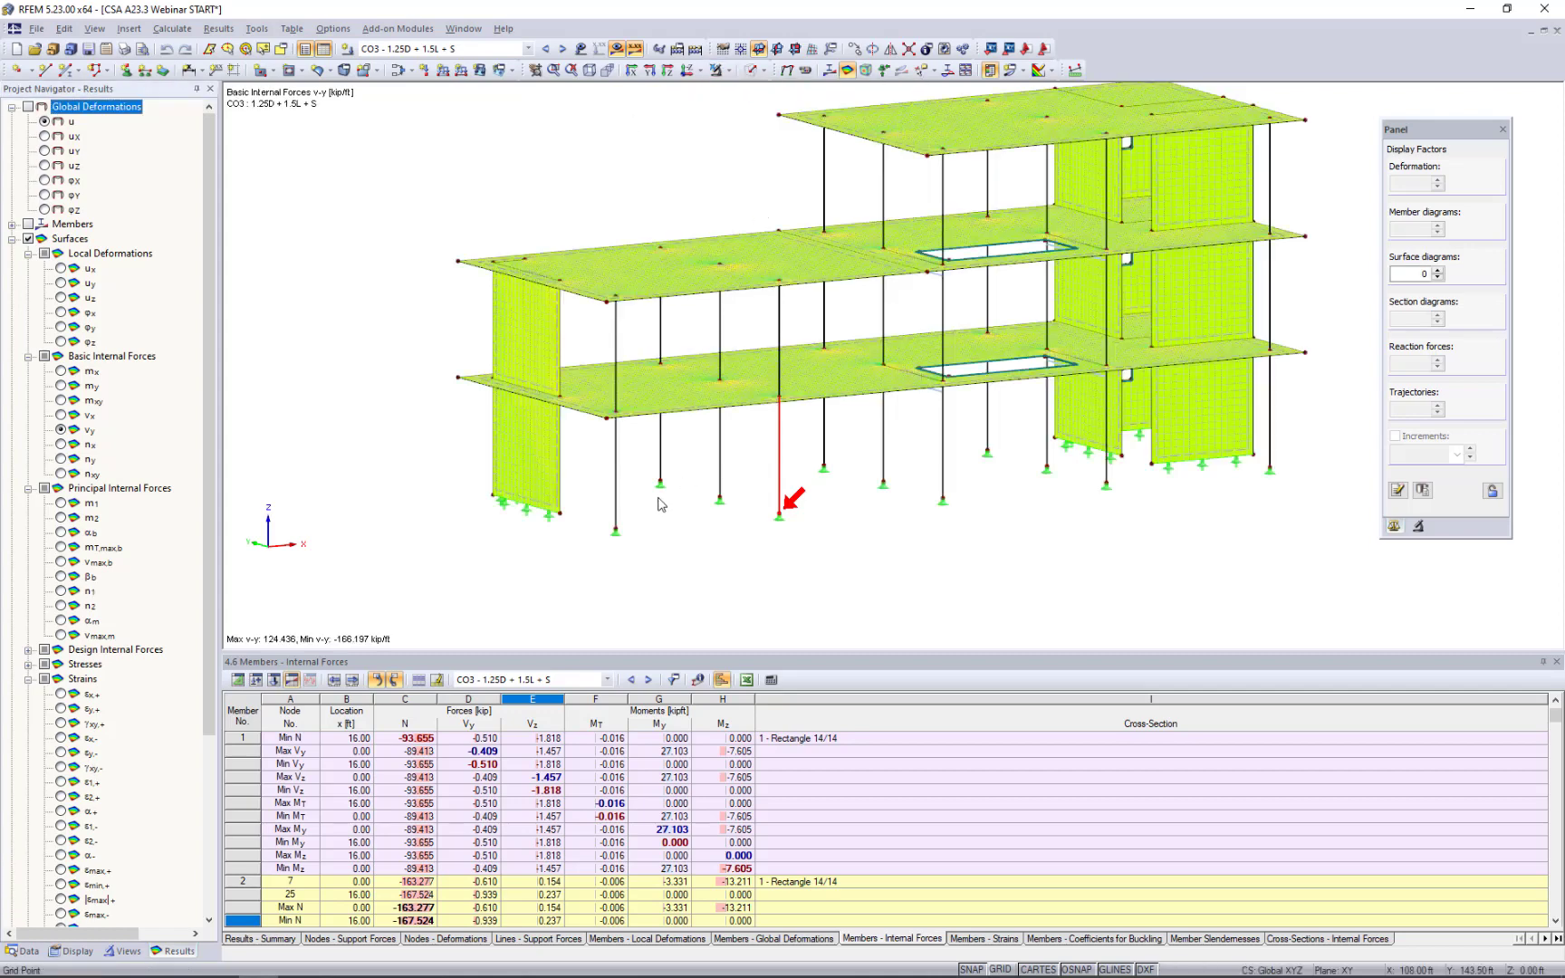
# Select the first elevated floor slab across the full building length and isolate it in visibility mode.
pyautogui.keyDown('ctrl'); pyautogui.moveTo(605, 525); pyautogui.dragTo(799, 418, button='middle'); pyautogui.keyUp('ctrl')
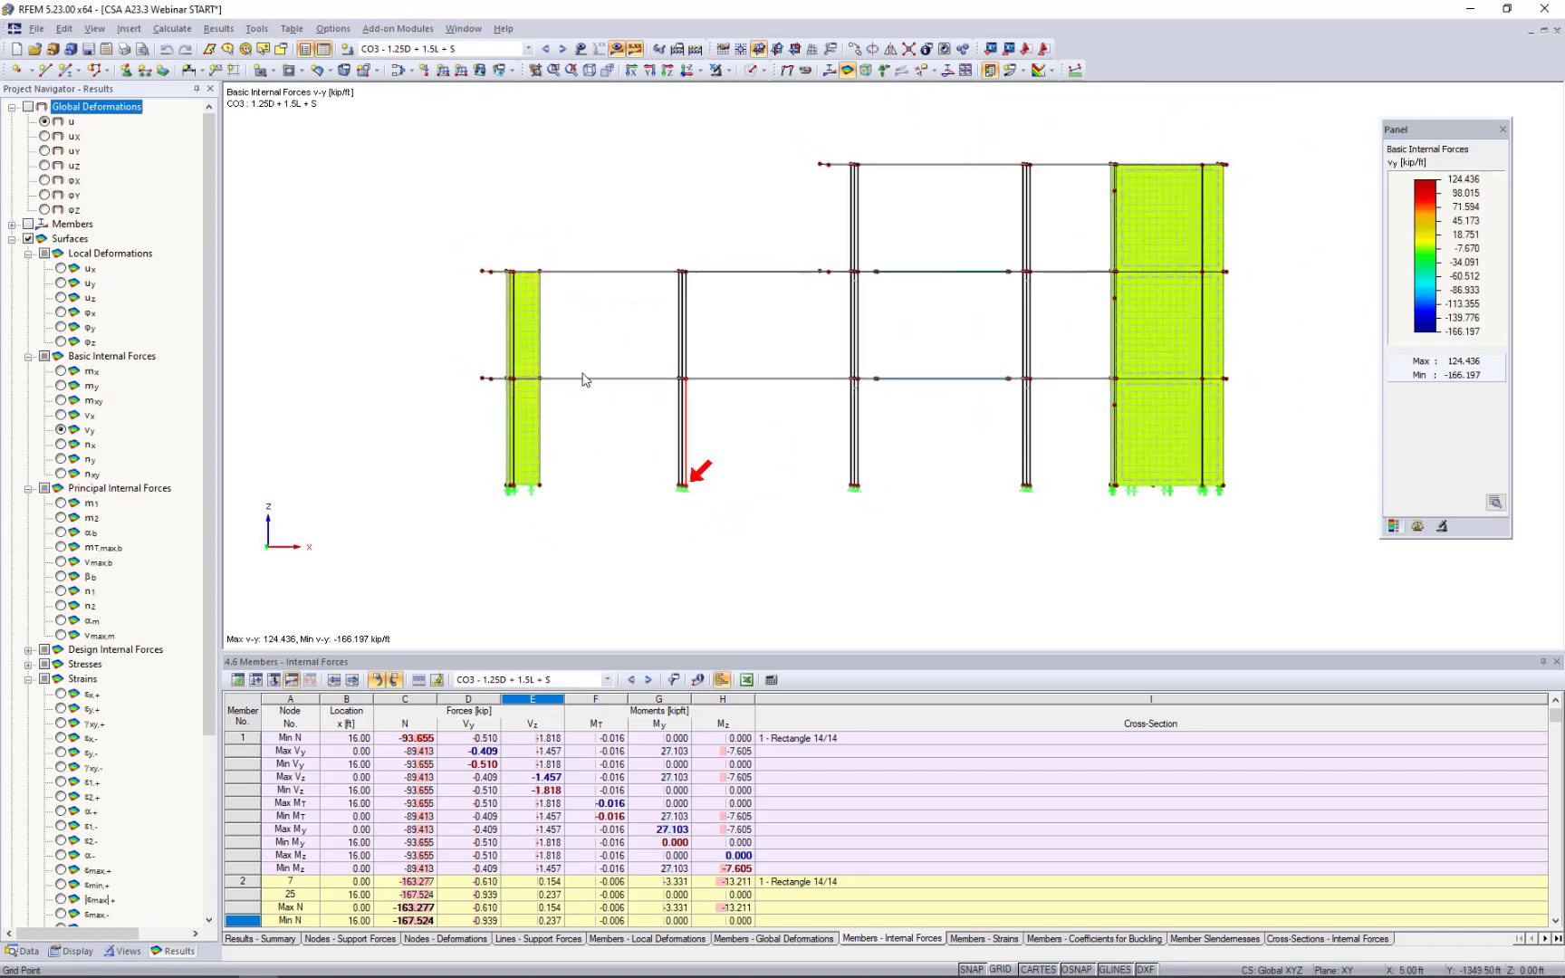
pyautogui.moveTo(461, 370); pyautogui.dragTo(1250, 399)
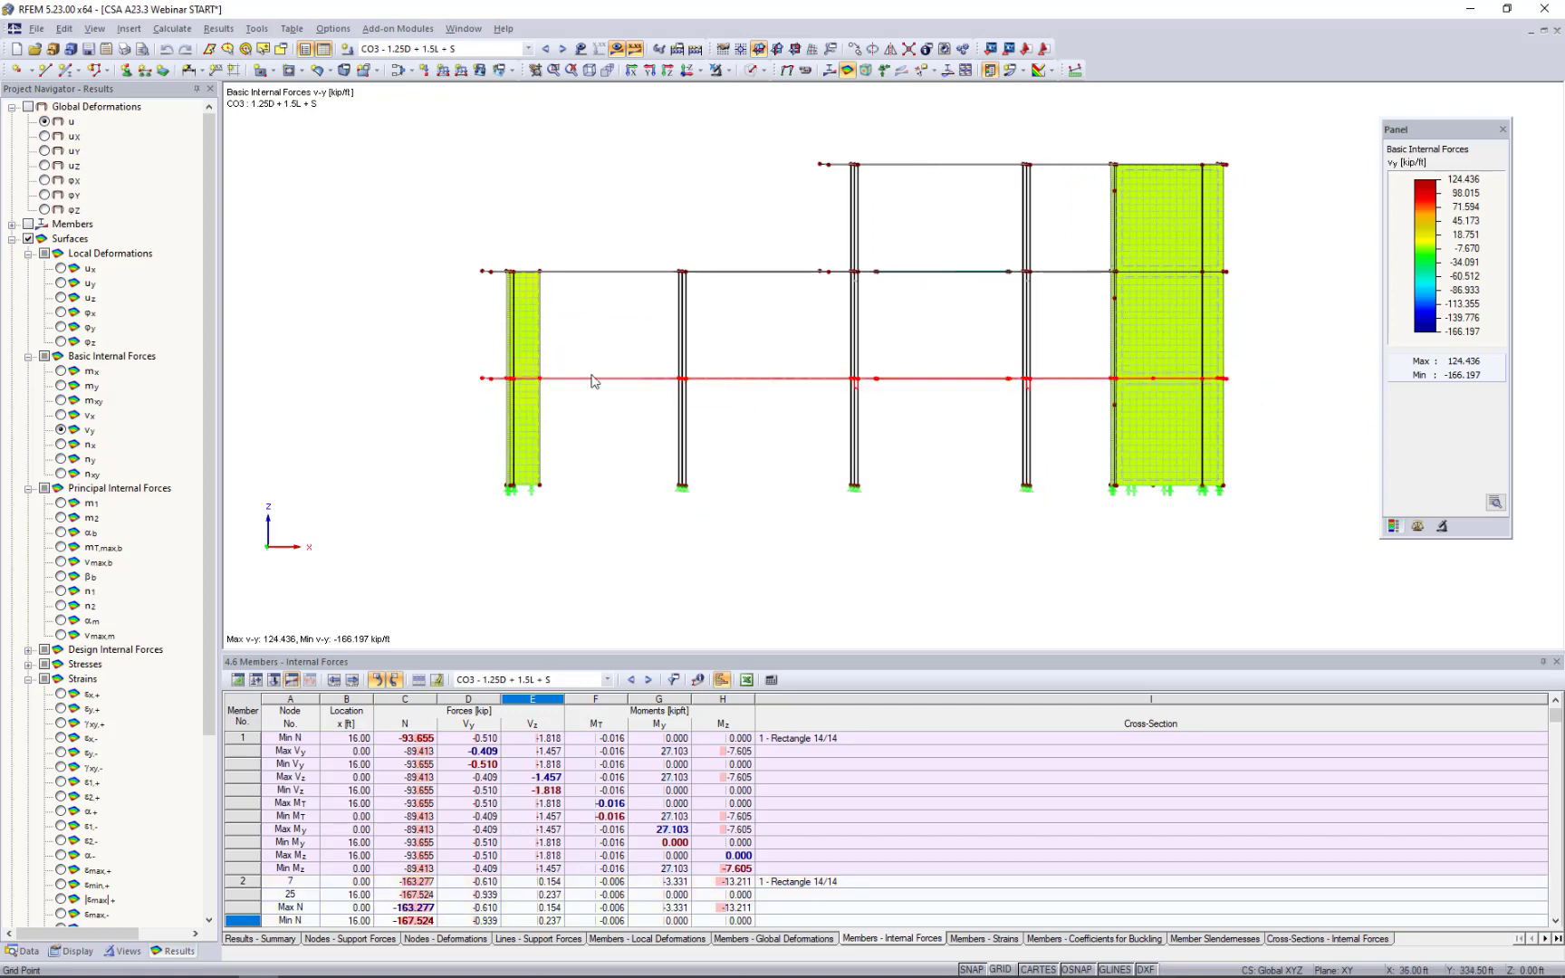
pyautogui.click(727, 71)
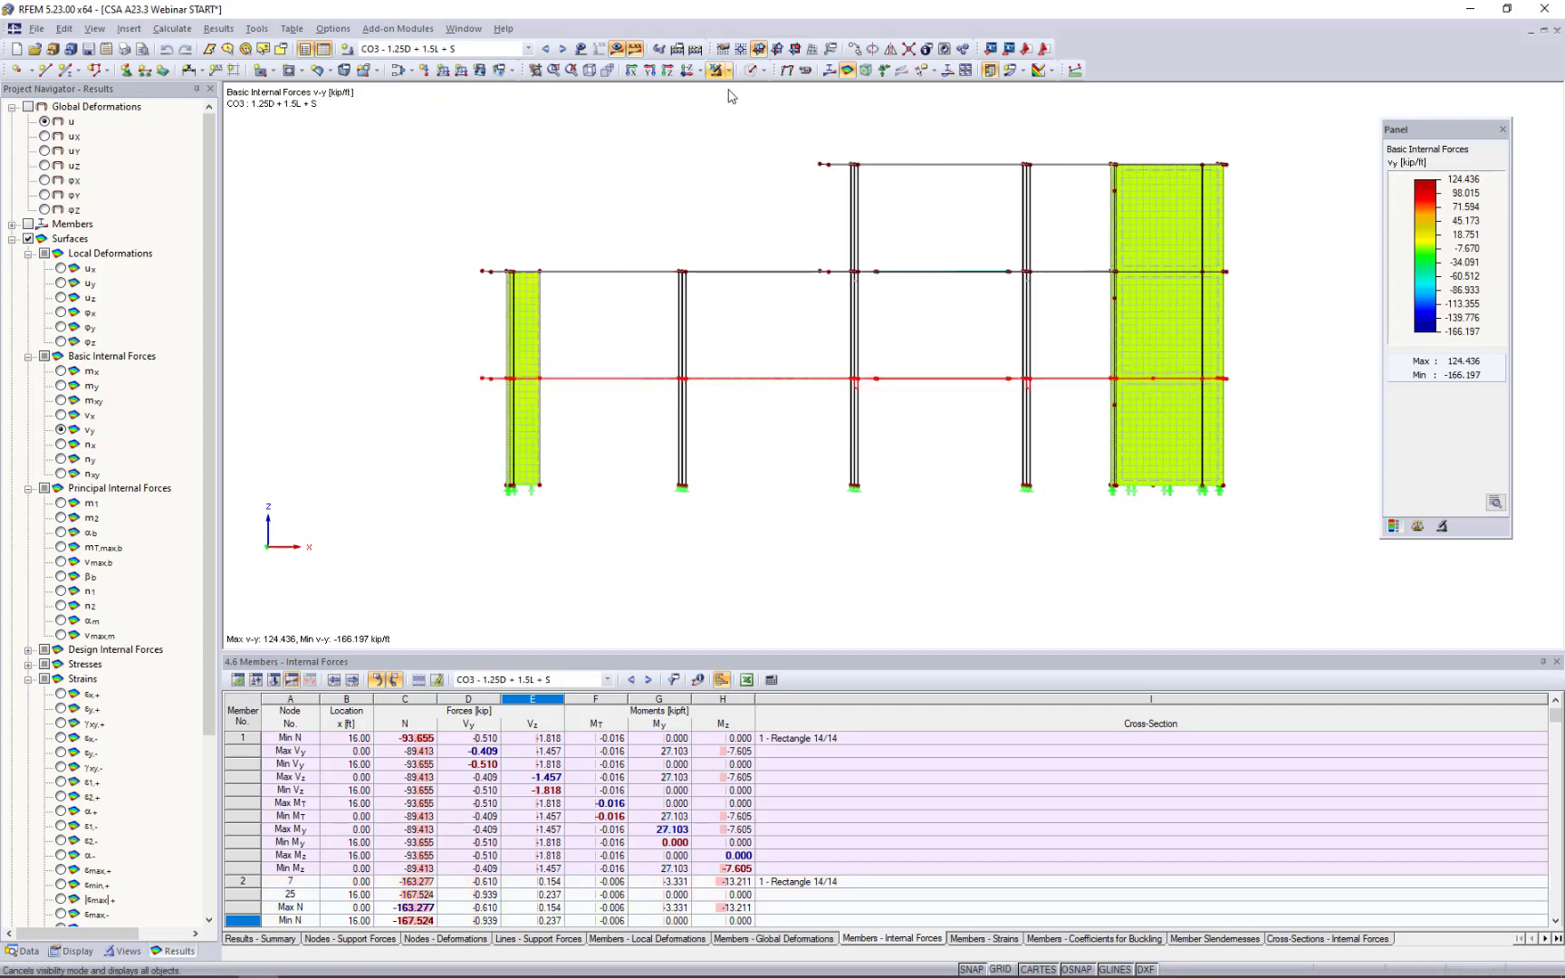
pyautogui.click(735, 93)
pyautogui.keyDown('ctrl'); pyautogui.moveTo(643, 333); pyautogui.dragTo(744, 423, button='middle'); pyautogui.keyUp('ctrl')
pyautogui.scroll(5, 745, 423)
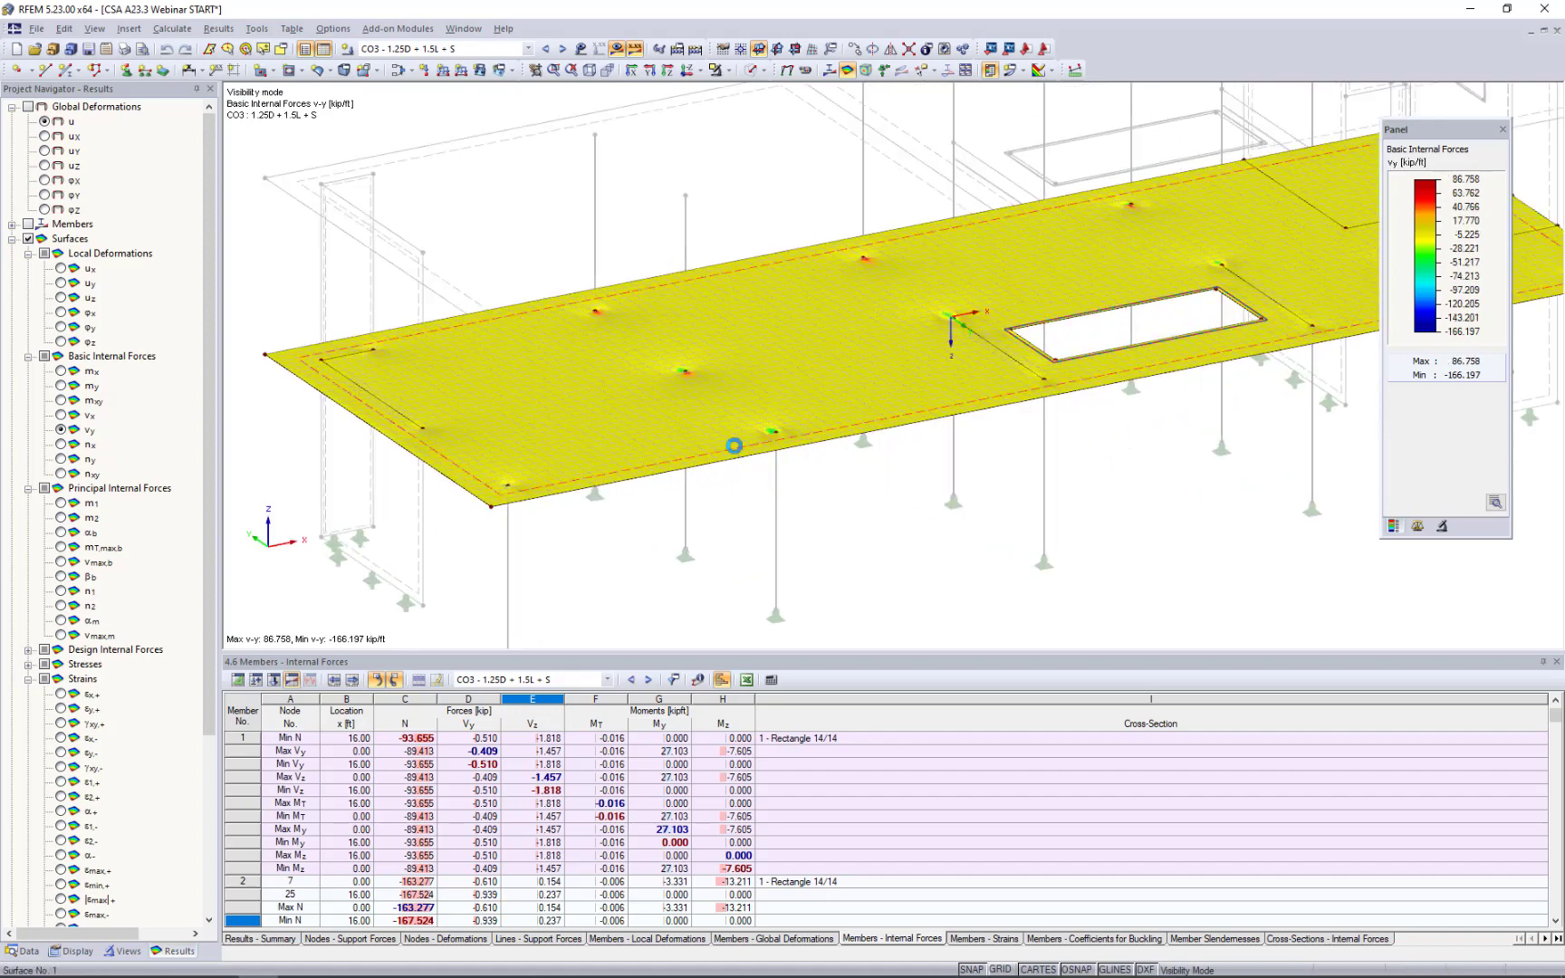
# Display the slab's local axis system and its local deformation ux.
pyautogui.rightClick(734, 445)
pyautogui.click(799, 744)
pyautogui.click(61, 271)
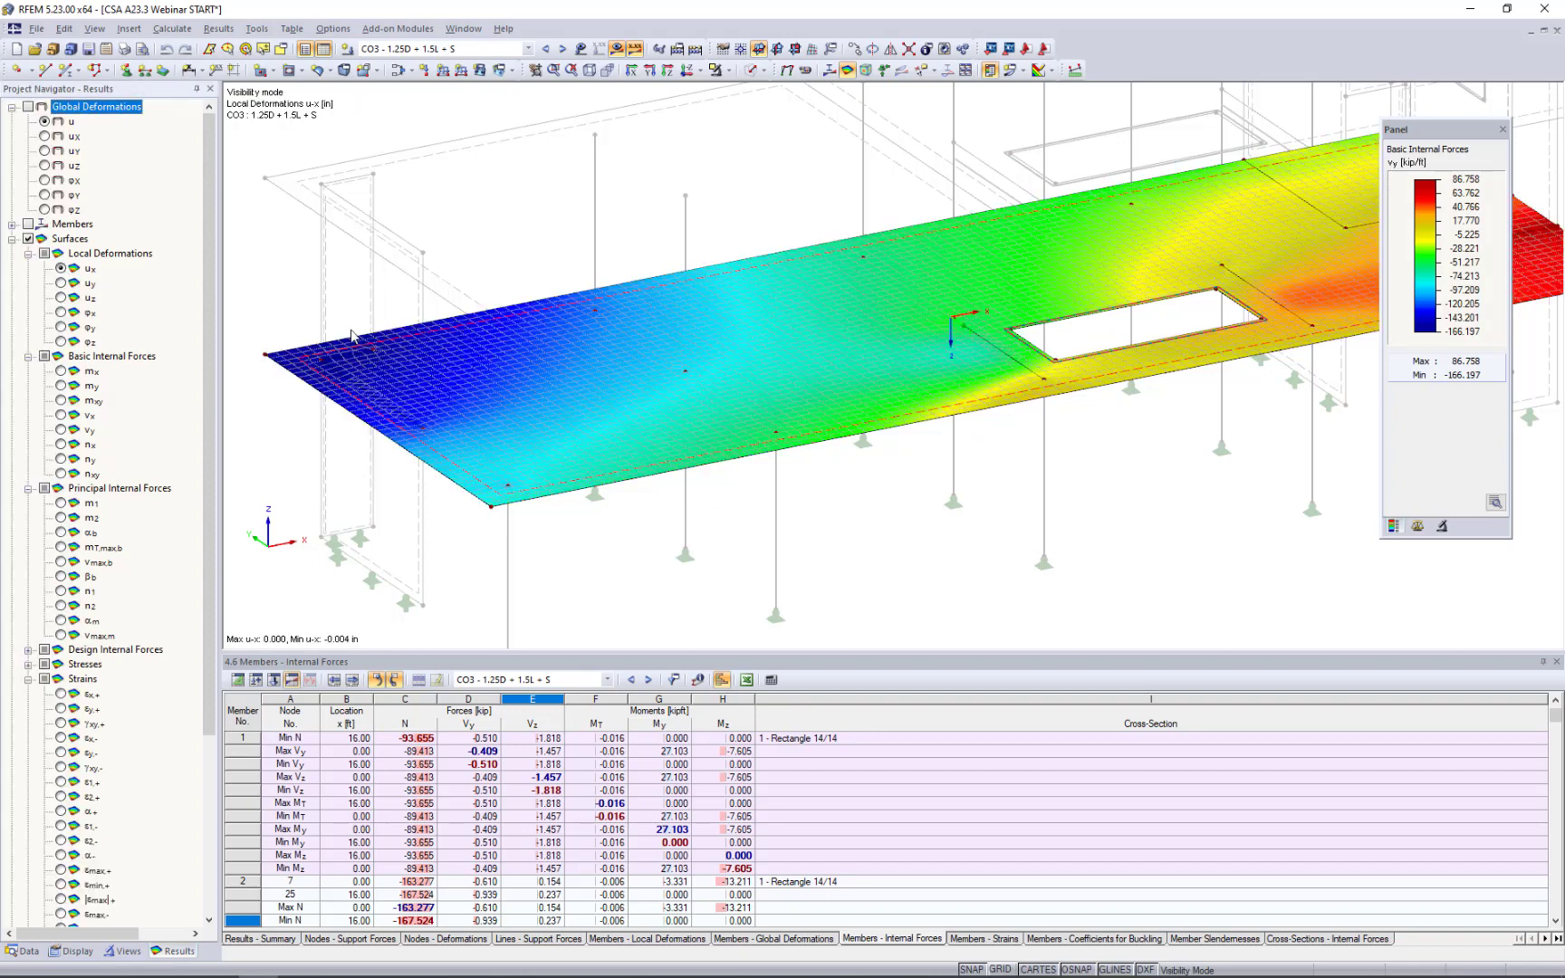
# View the slab's basic internal forces mx, my, vx and nx one after another.
pyautogui.click(61, 372)
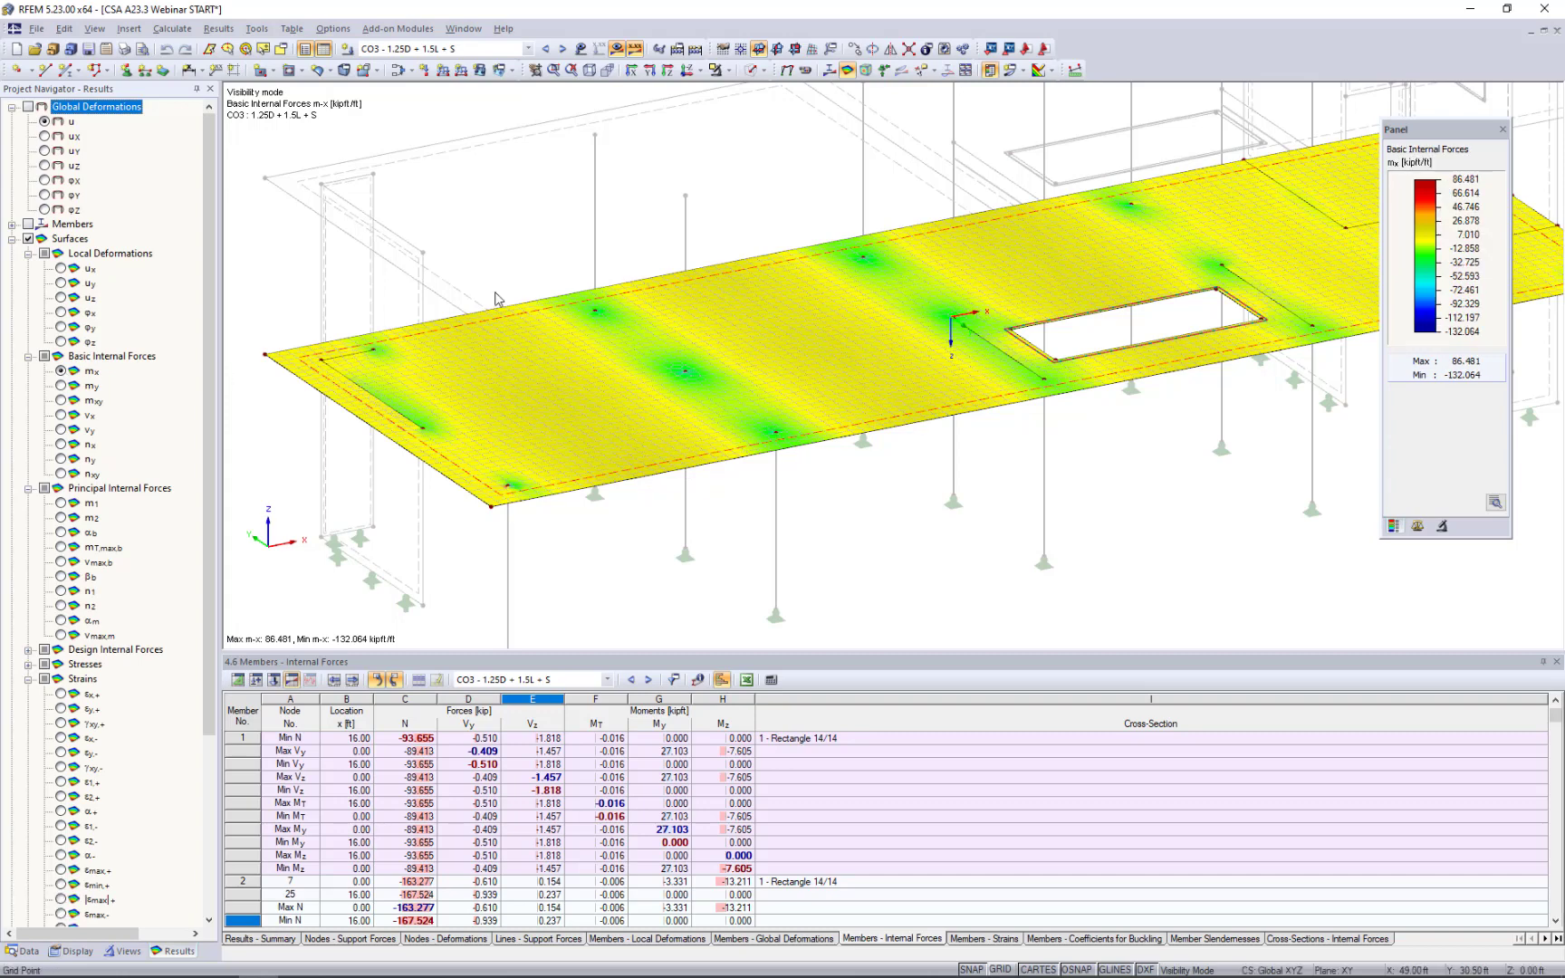
pyautogui.click(60, 386)
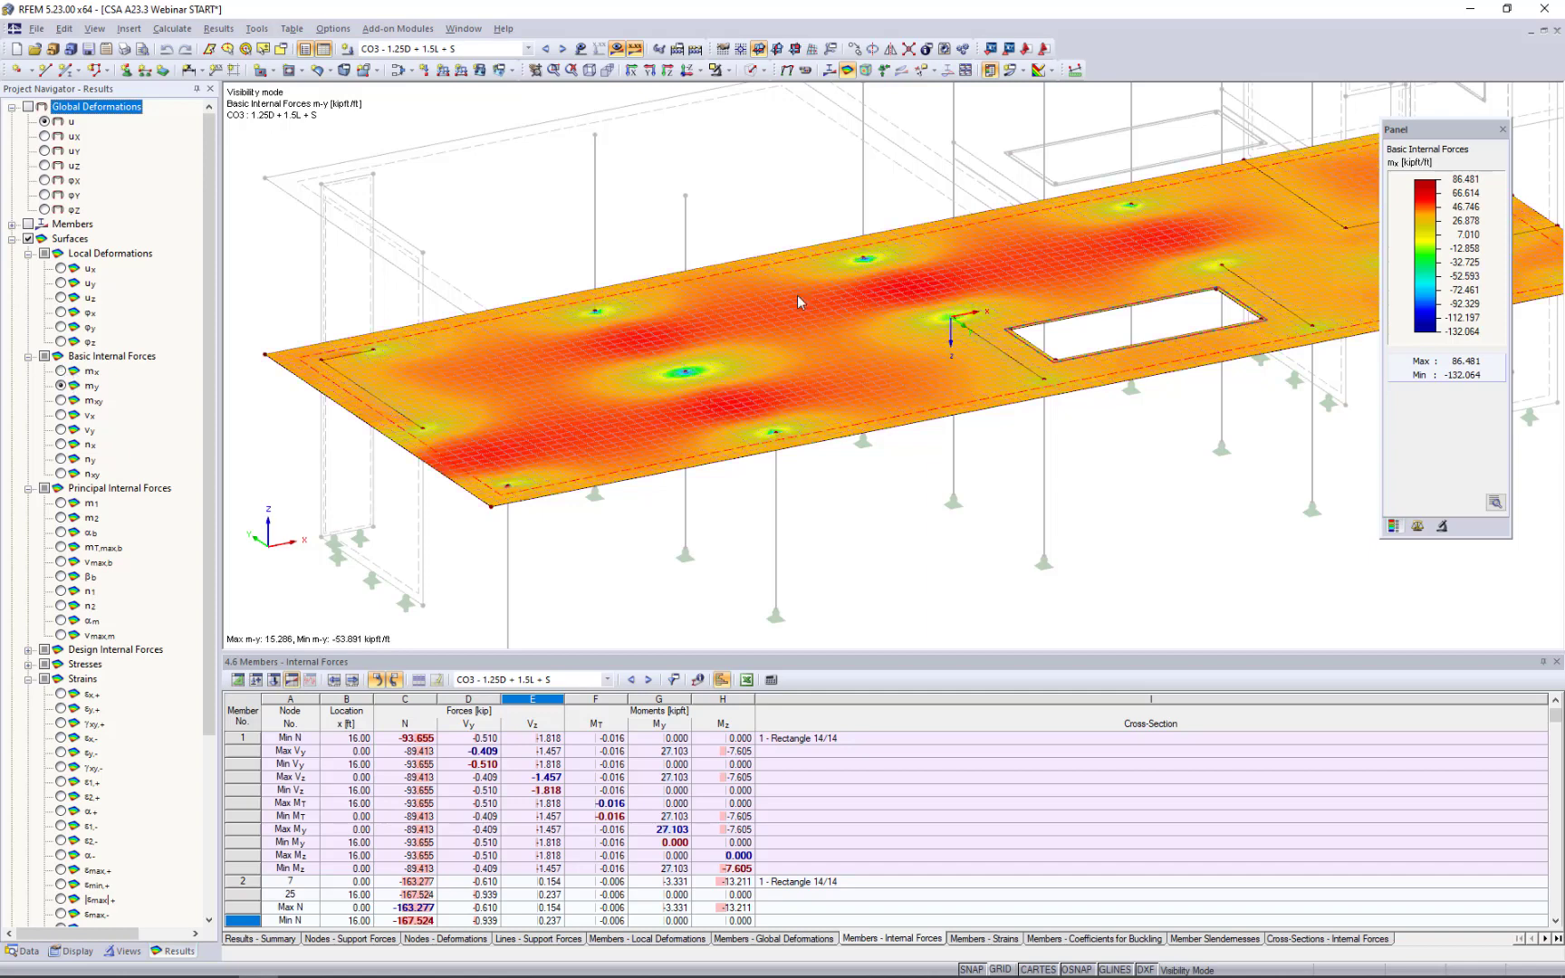
pyautogui.click(61, 416)
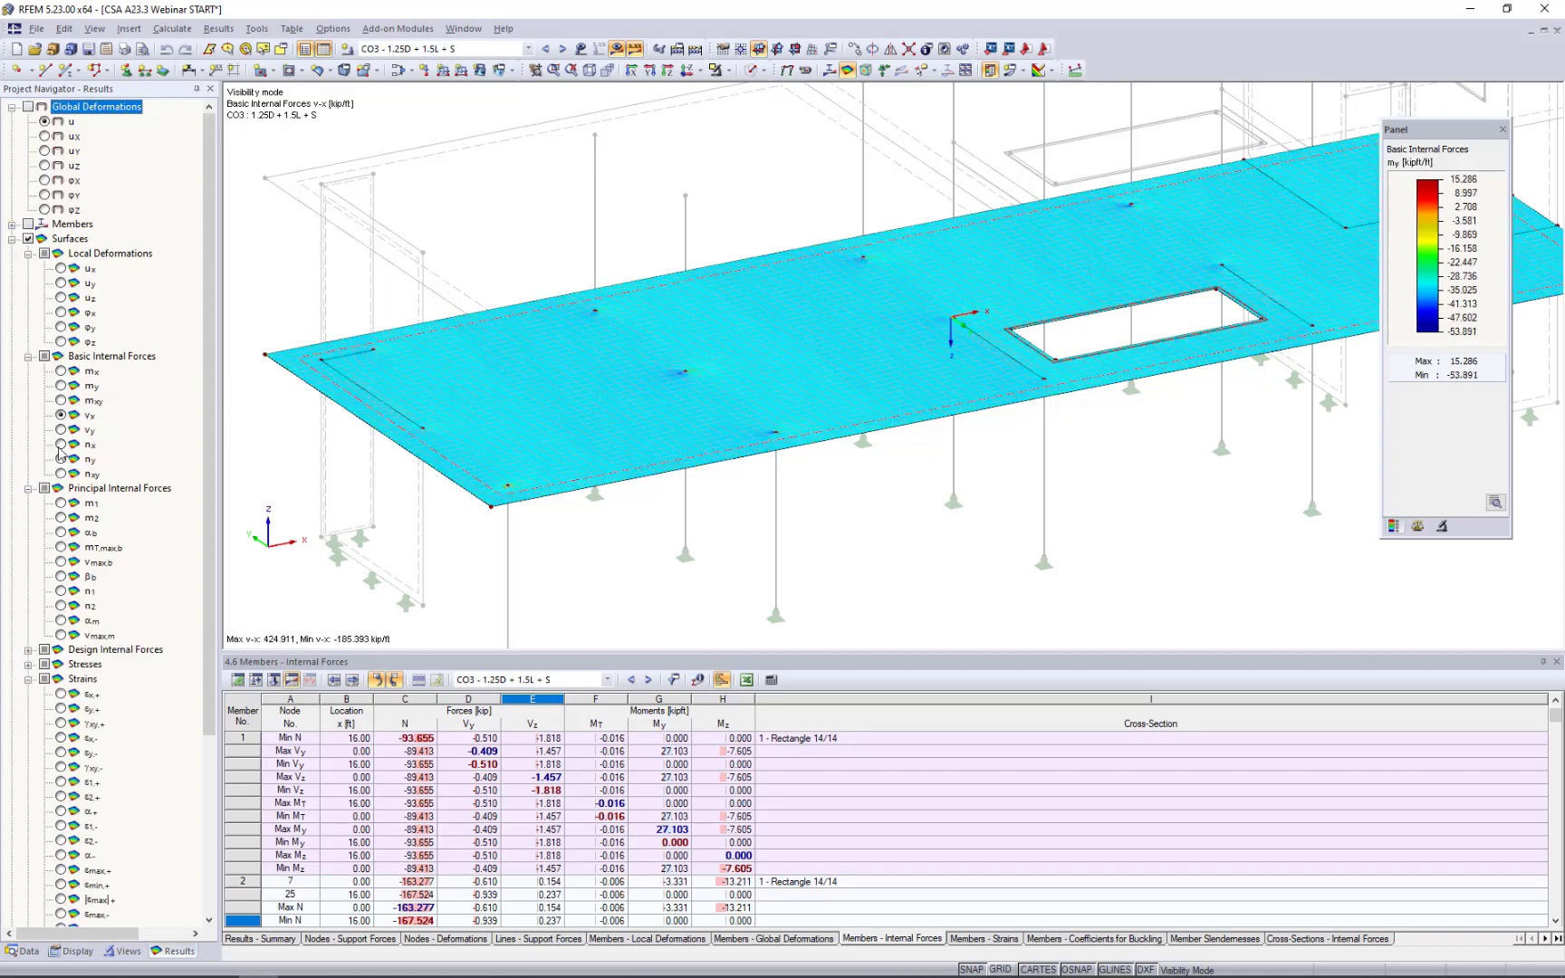
pyautogui.click(61, 445)
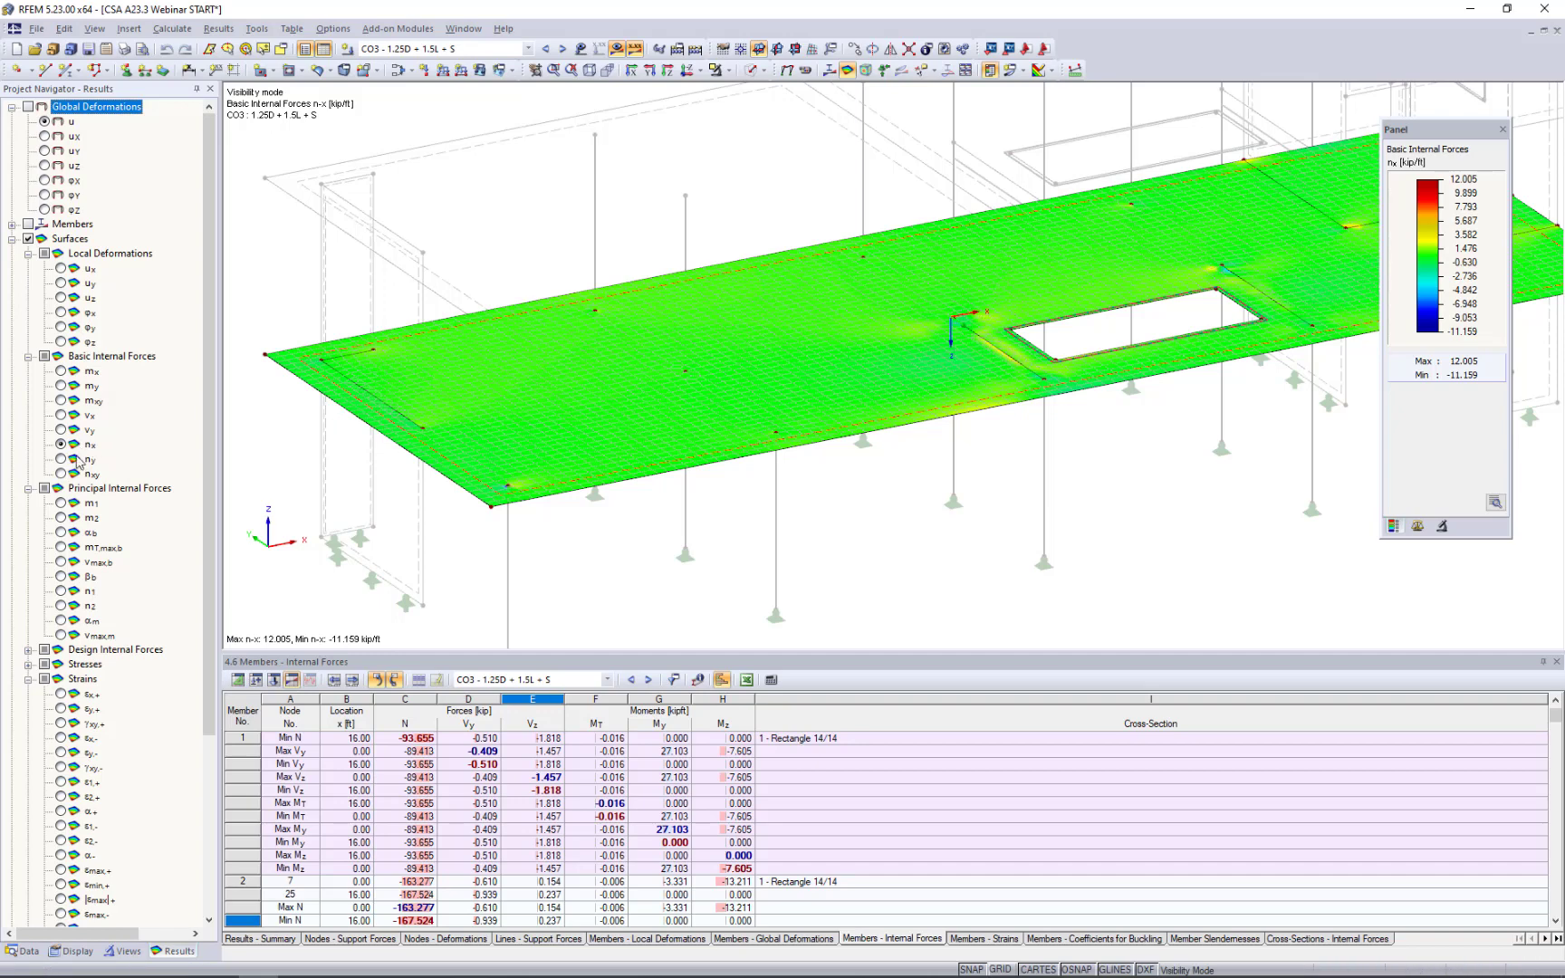
# View the slab's principal moments m1 and m2, followed by the strain εx,+.
pyautogui.click(60, 504)
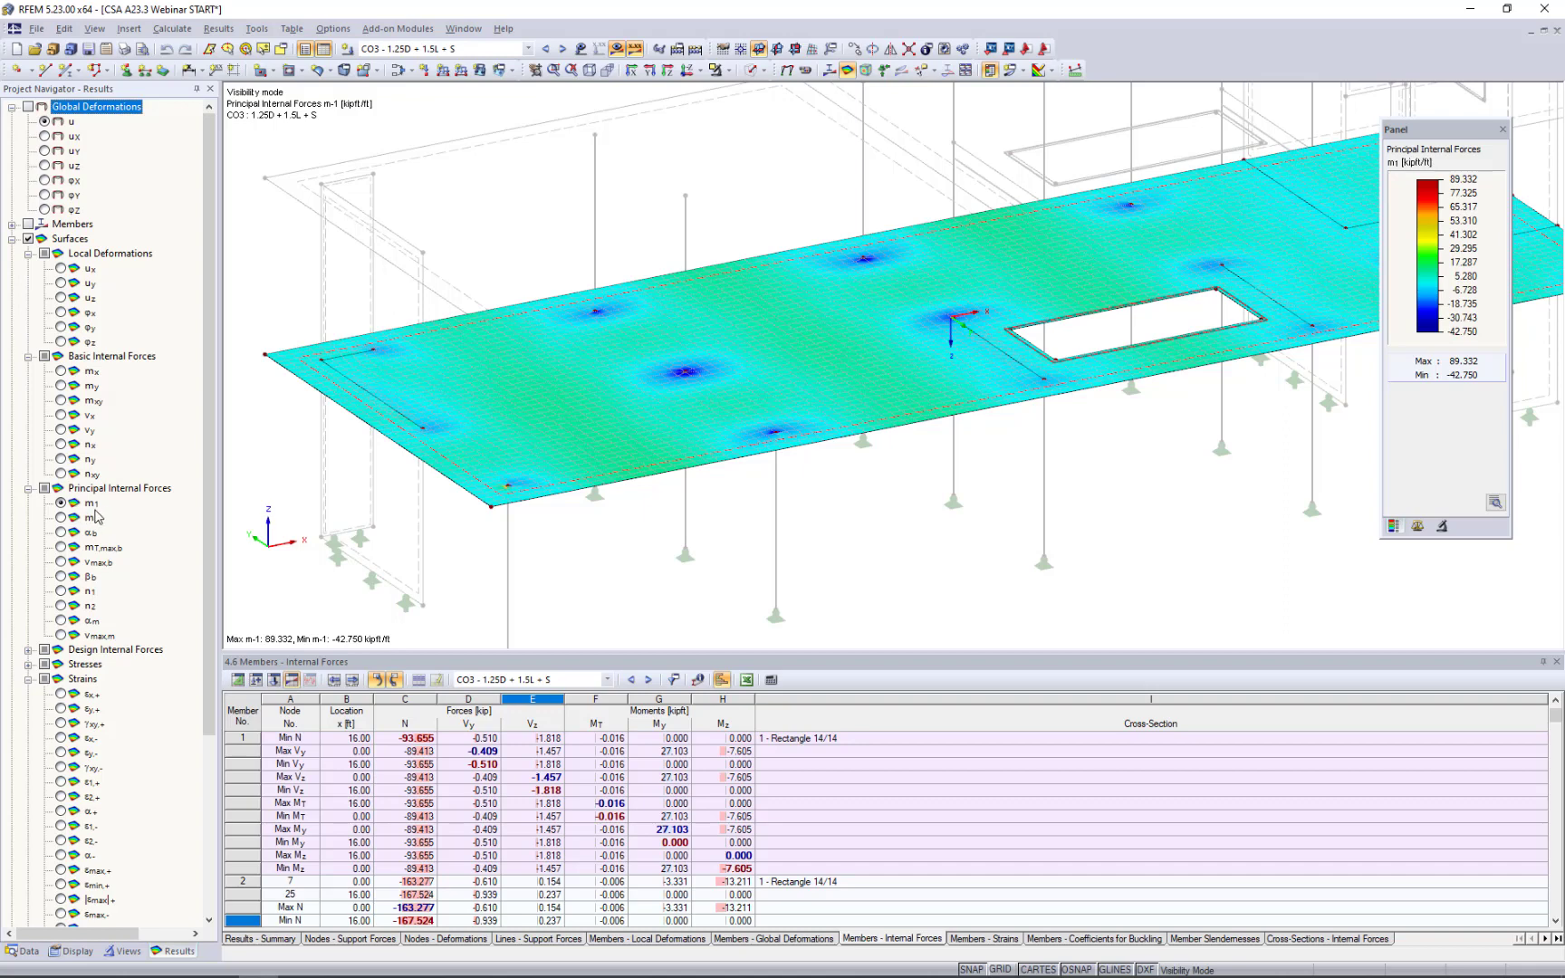
pyautogui.click(61, 518)
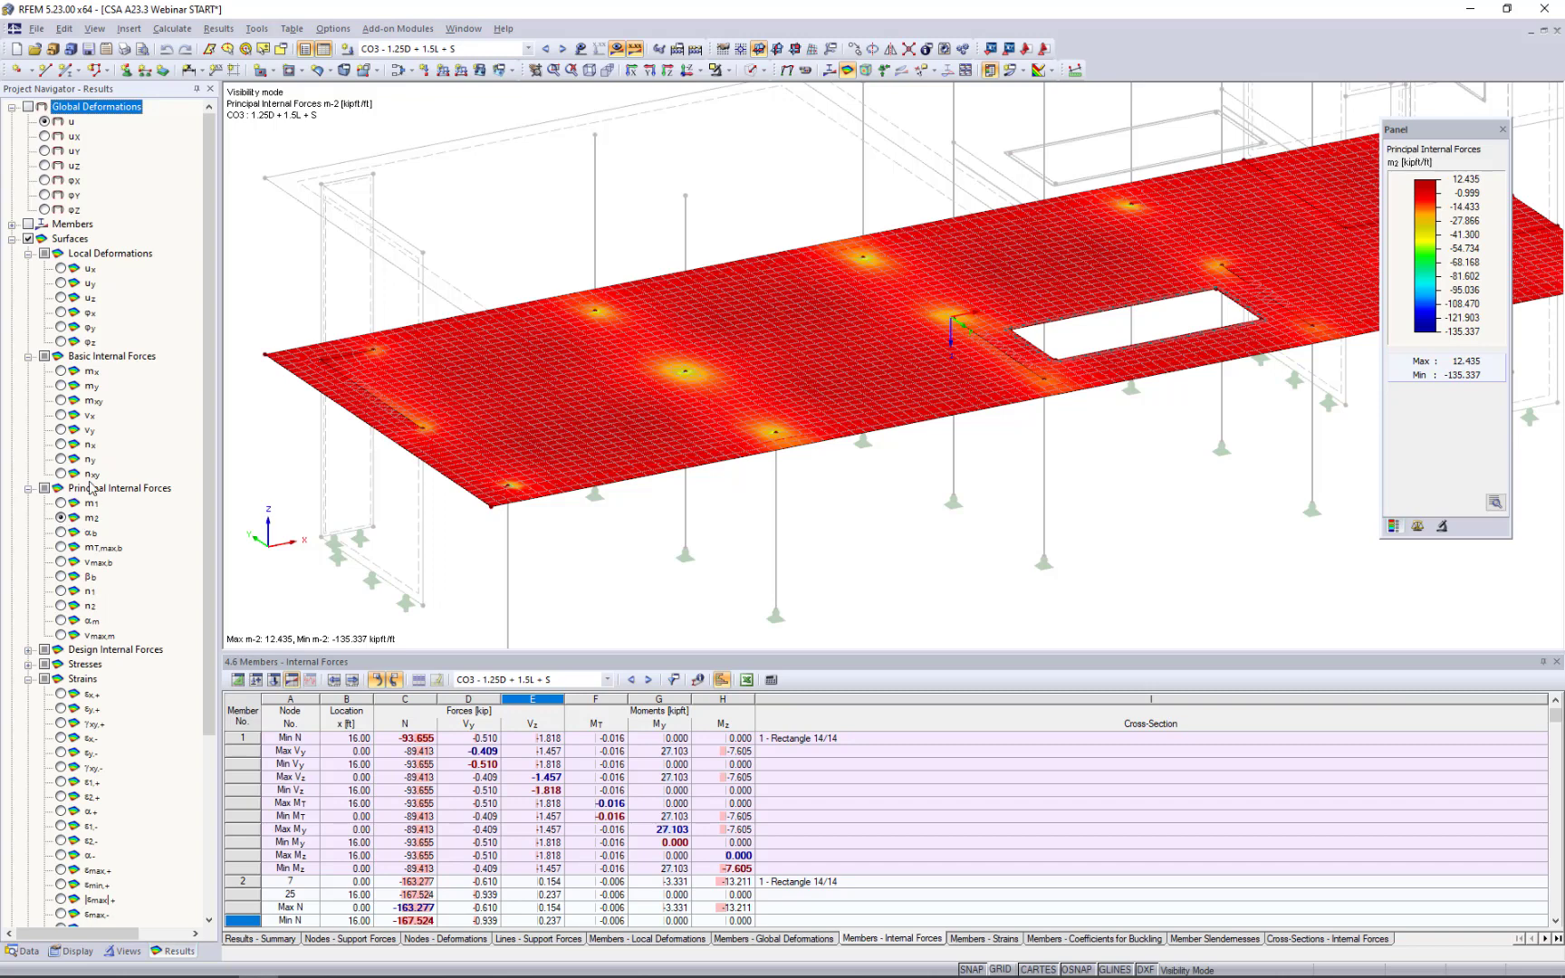
pyautogui.click(61, 694)
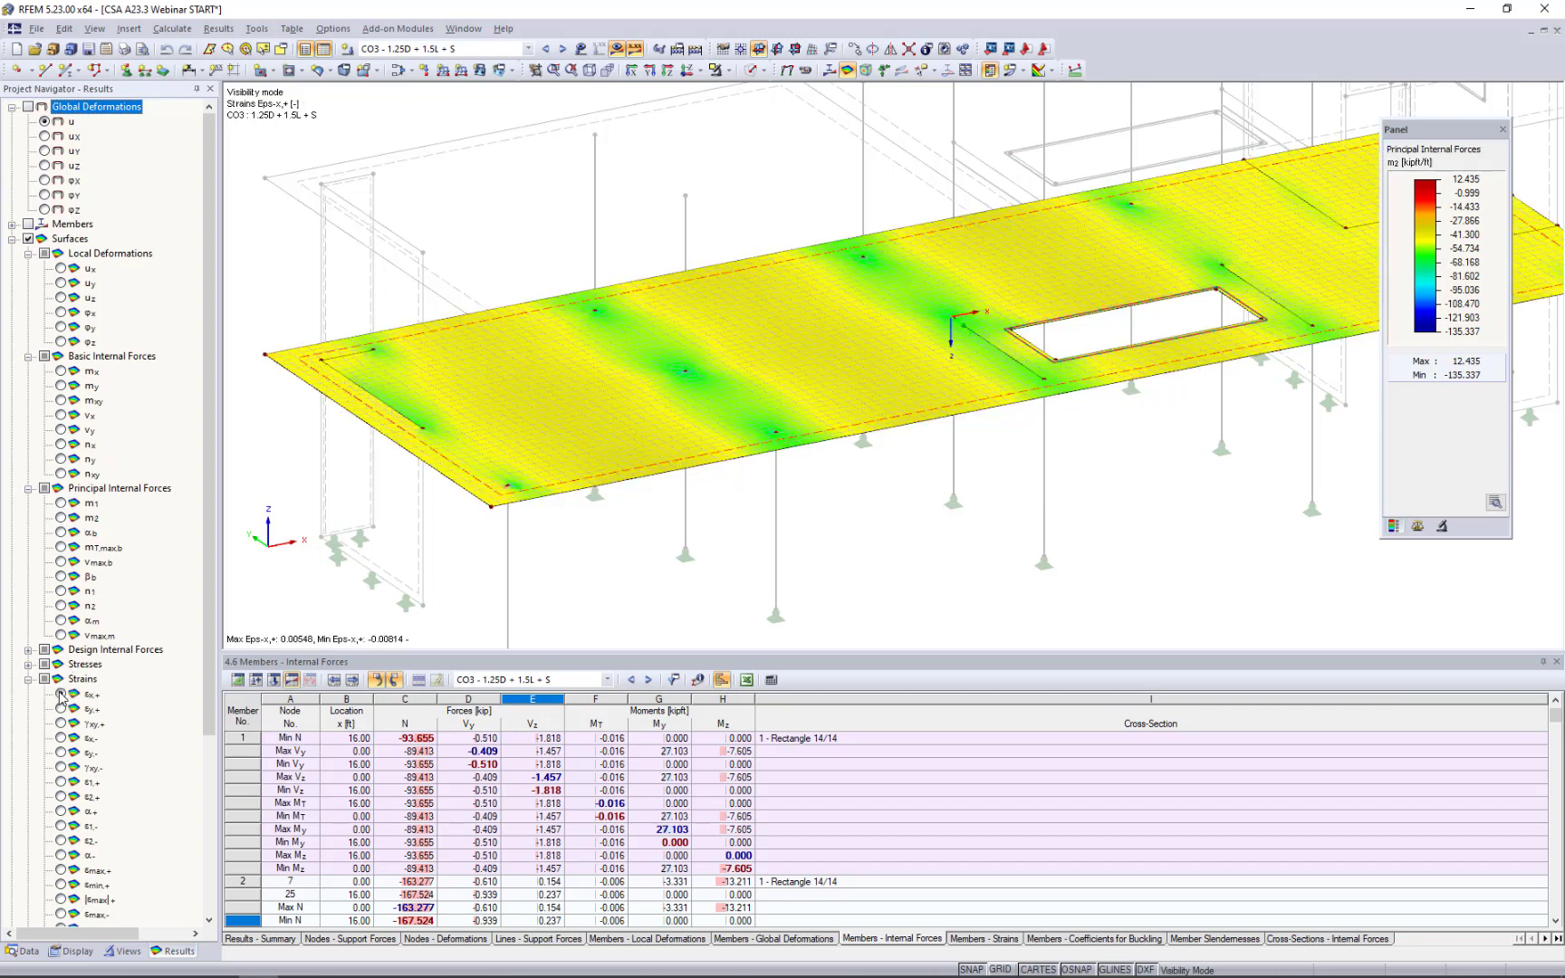
pyautogui.scroll(-3, 109, 740)
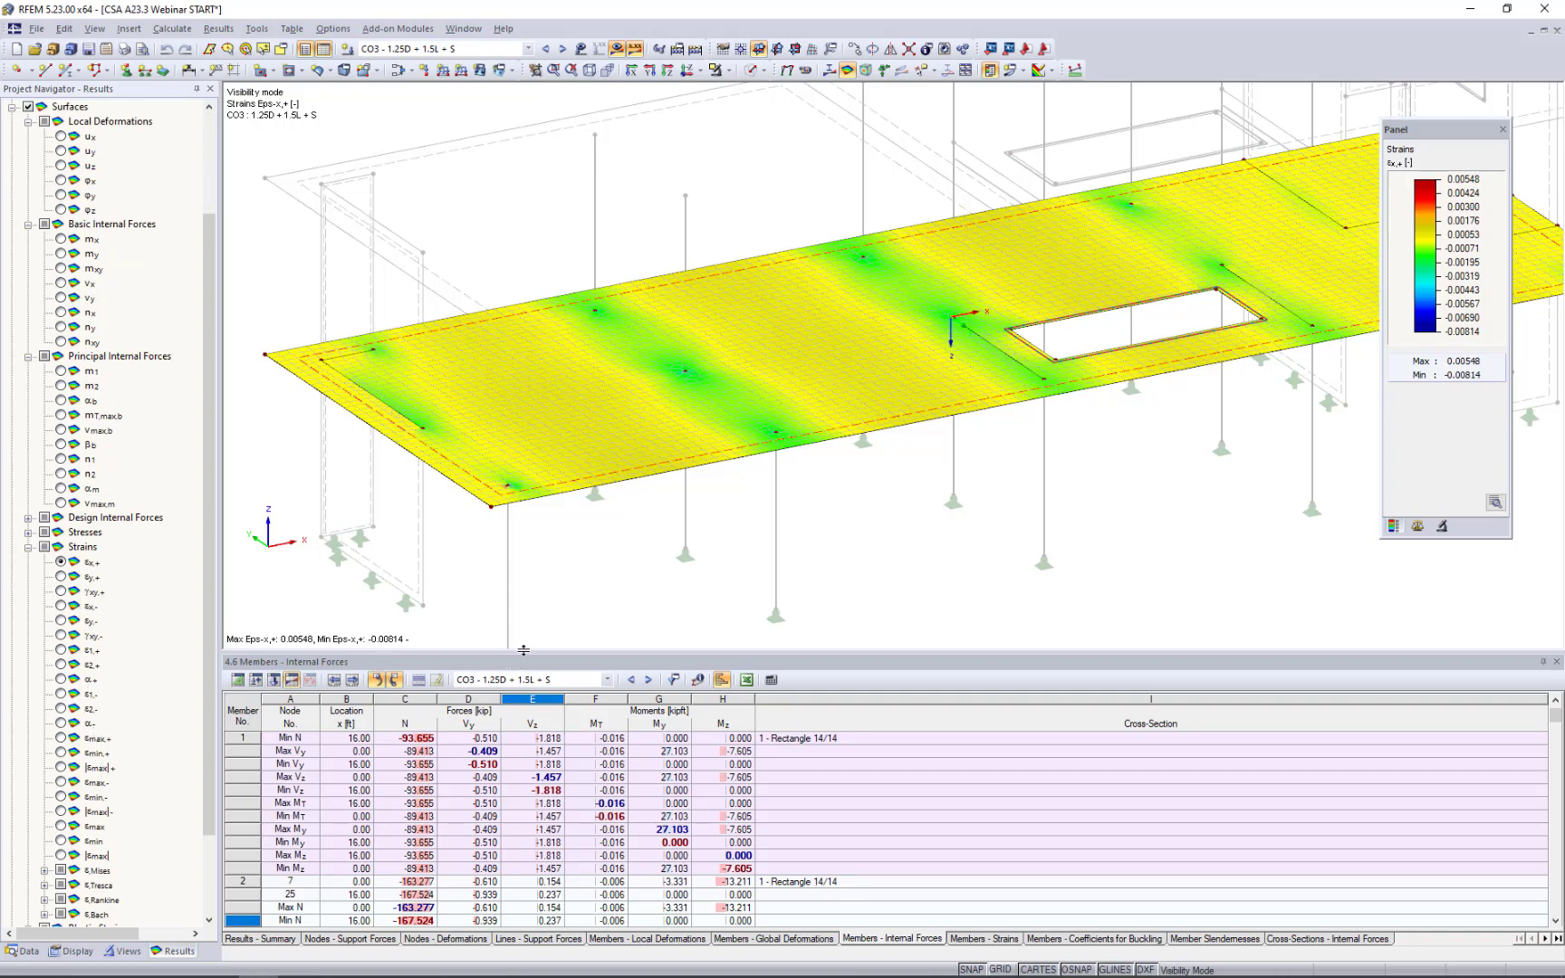
# Enlarge the table area and bring up the result table of the surfaces' basic internal forces.
pyautogui.moveTo(524, 650); pyautogui.dragTo(550, 538)
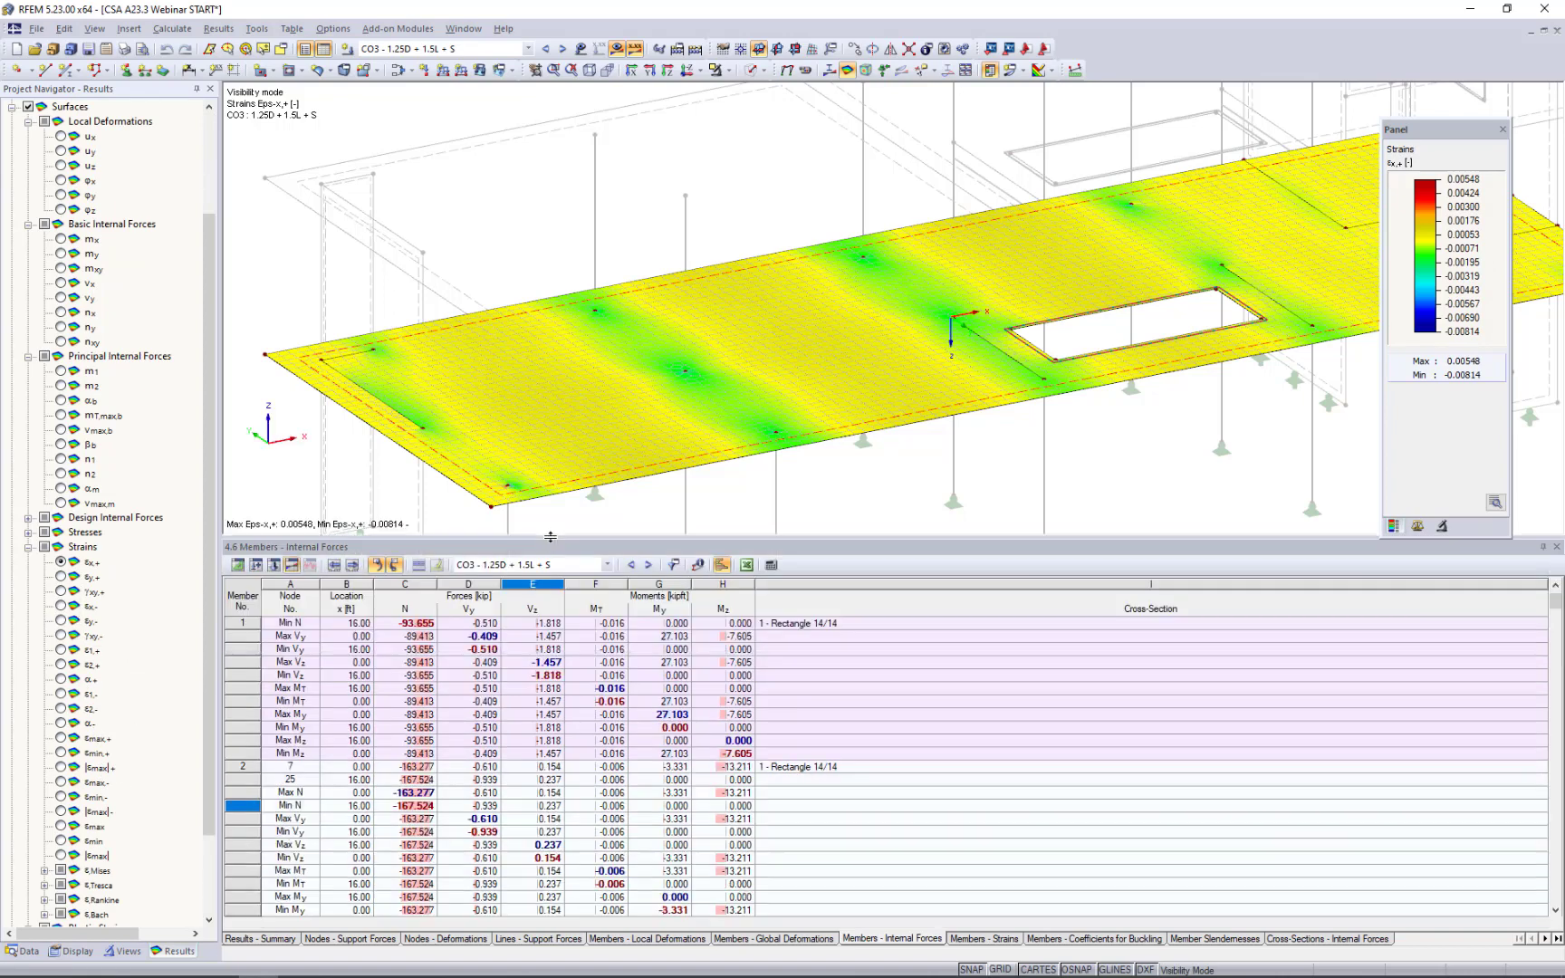
pyautogui.click(1545, 938)
pyautogui.click(1545, 939)
pyautogui.click(1545, 939)
pyautogui.click(1545, 938)
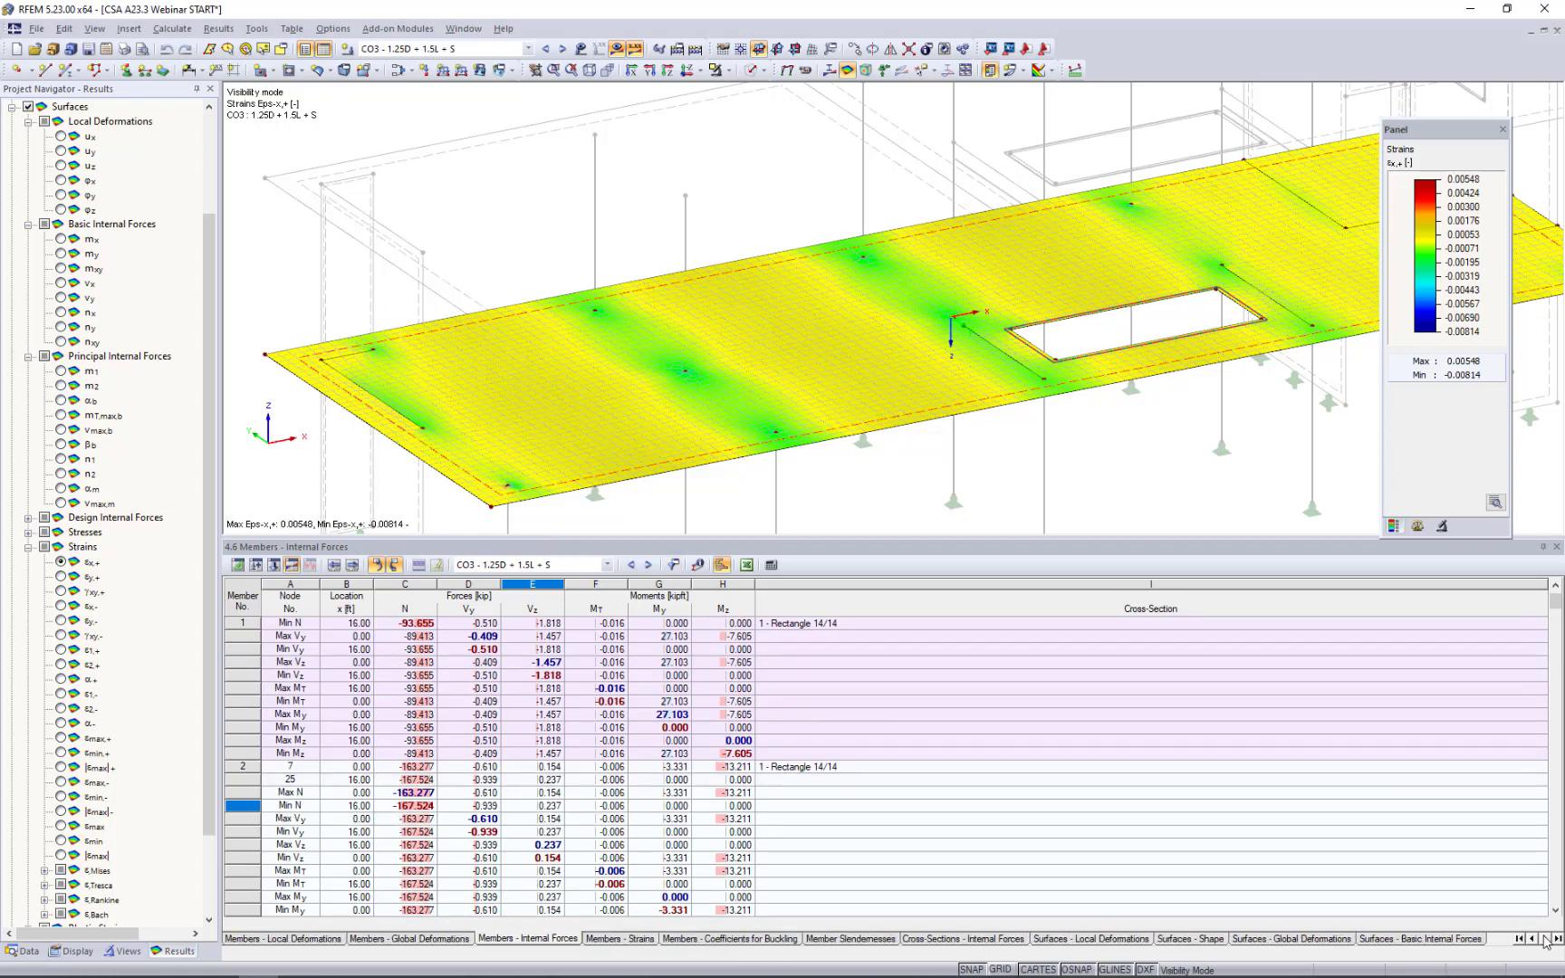
pyautogui.click(1447, 940)
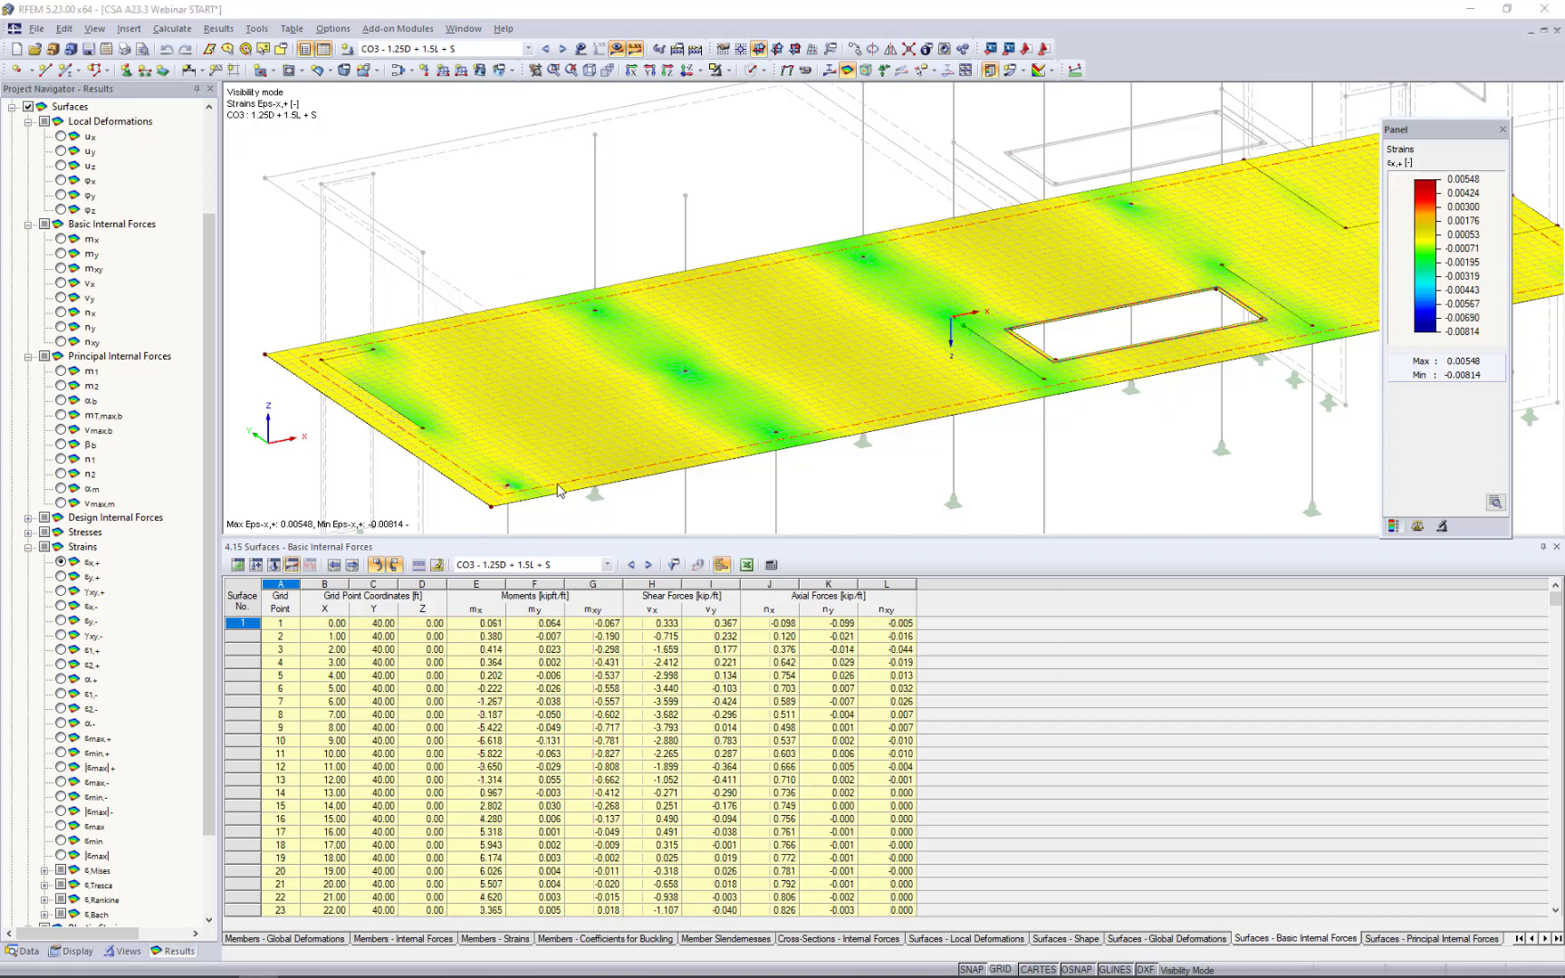
# Check the result grid settings of surface 1 and close its properties without applying changes.
pyautogui.doubleClick(559, 491)
pyautogui.click(838, 314)
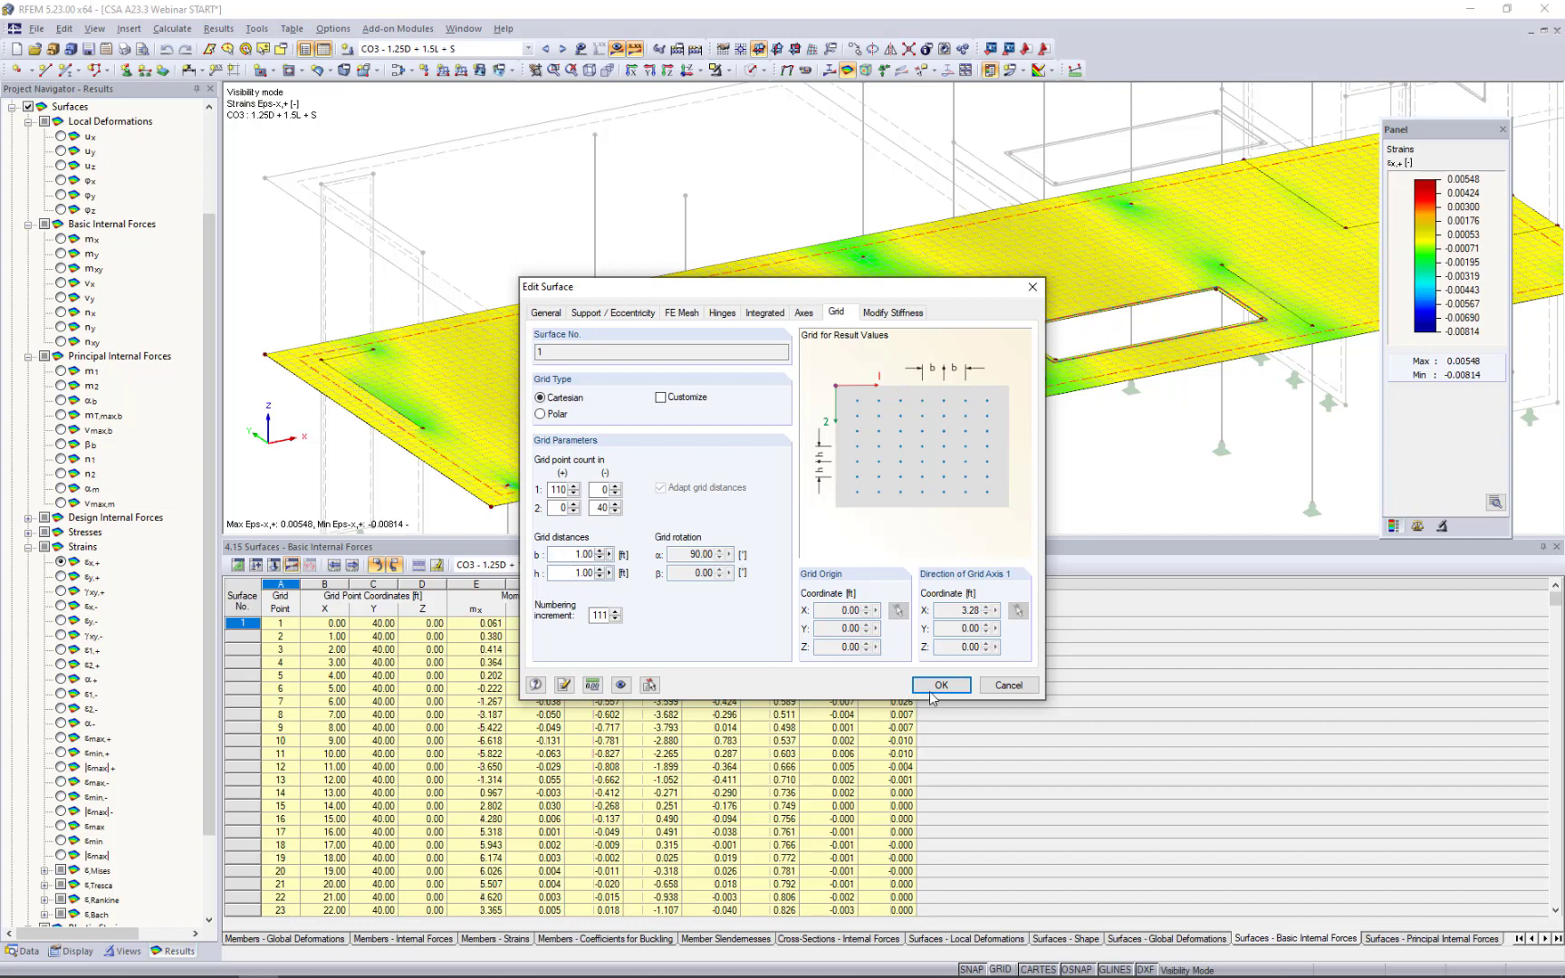
pyautogui.click(1007, 686)
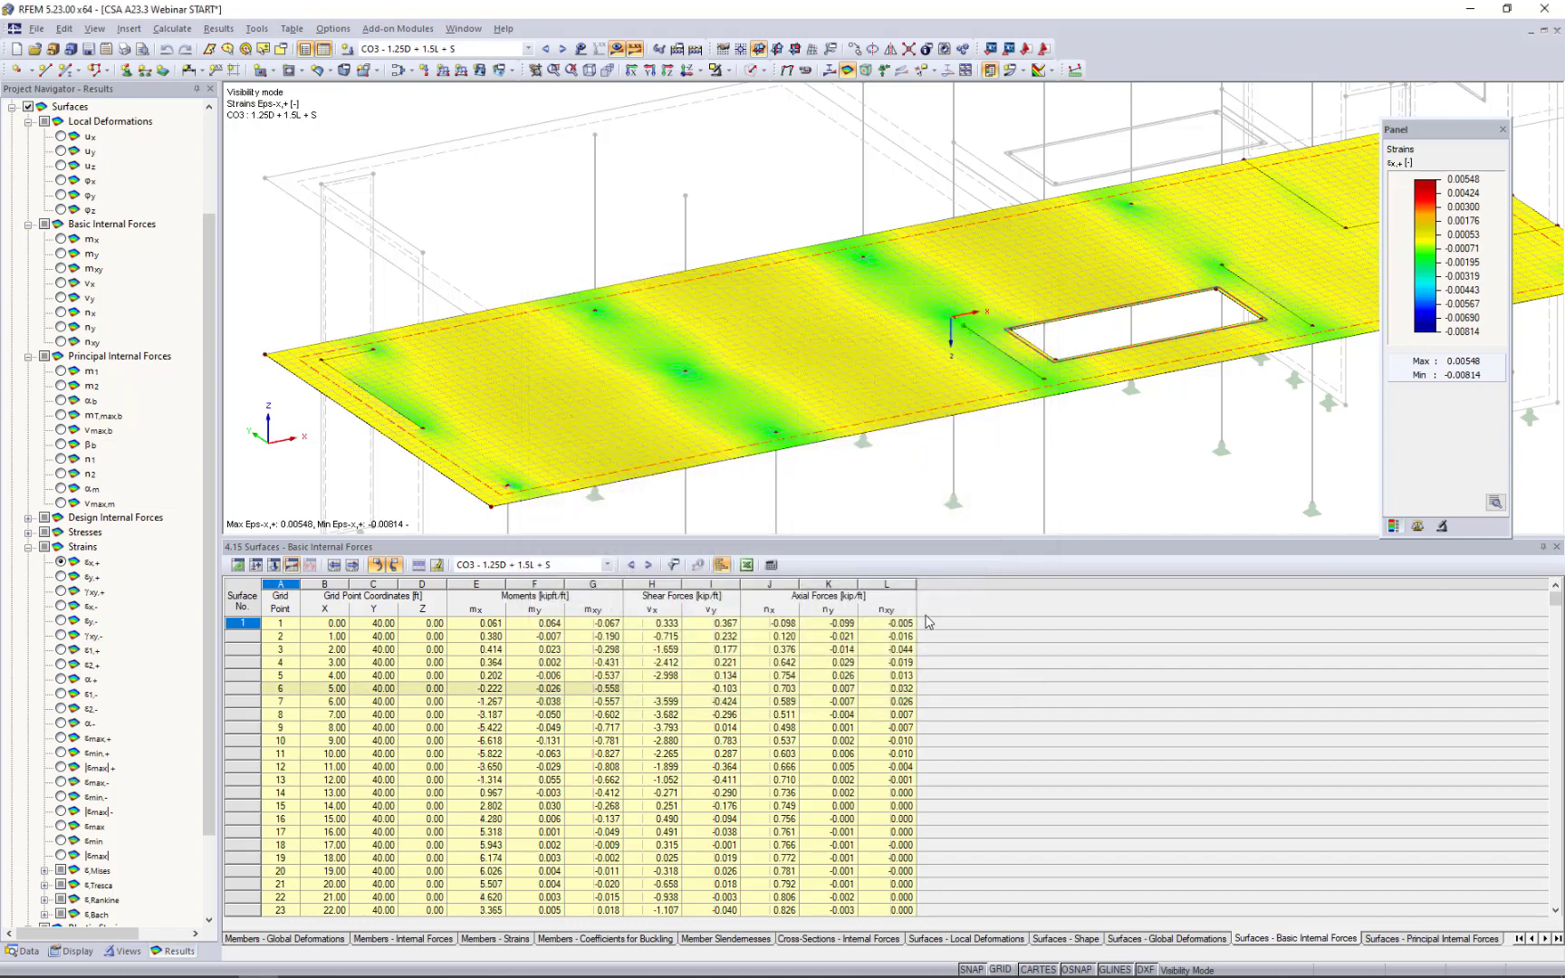
# Reduce the table area to give the isolated slab's strain plot more room.
pyautogui.moveTo(901, 537); pyautogui.dragTo(901, 668)
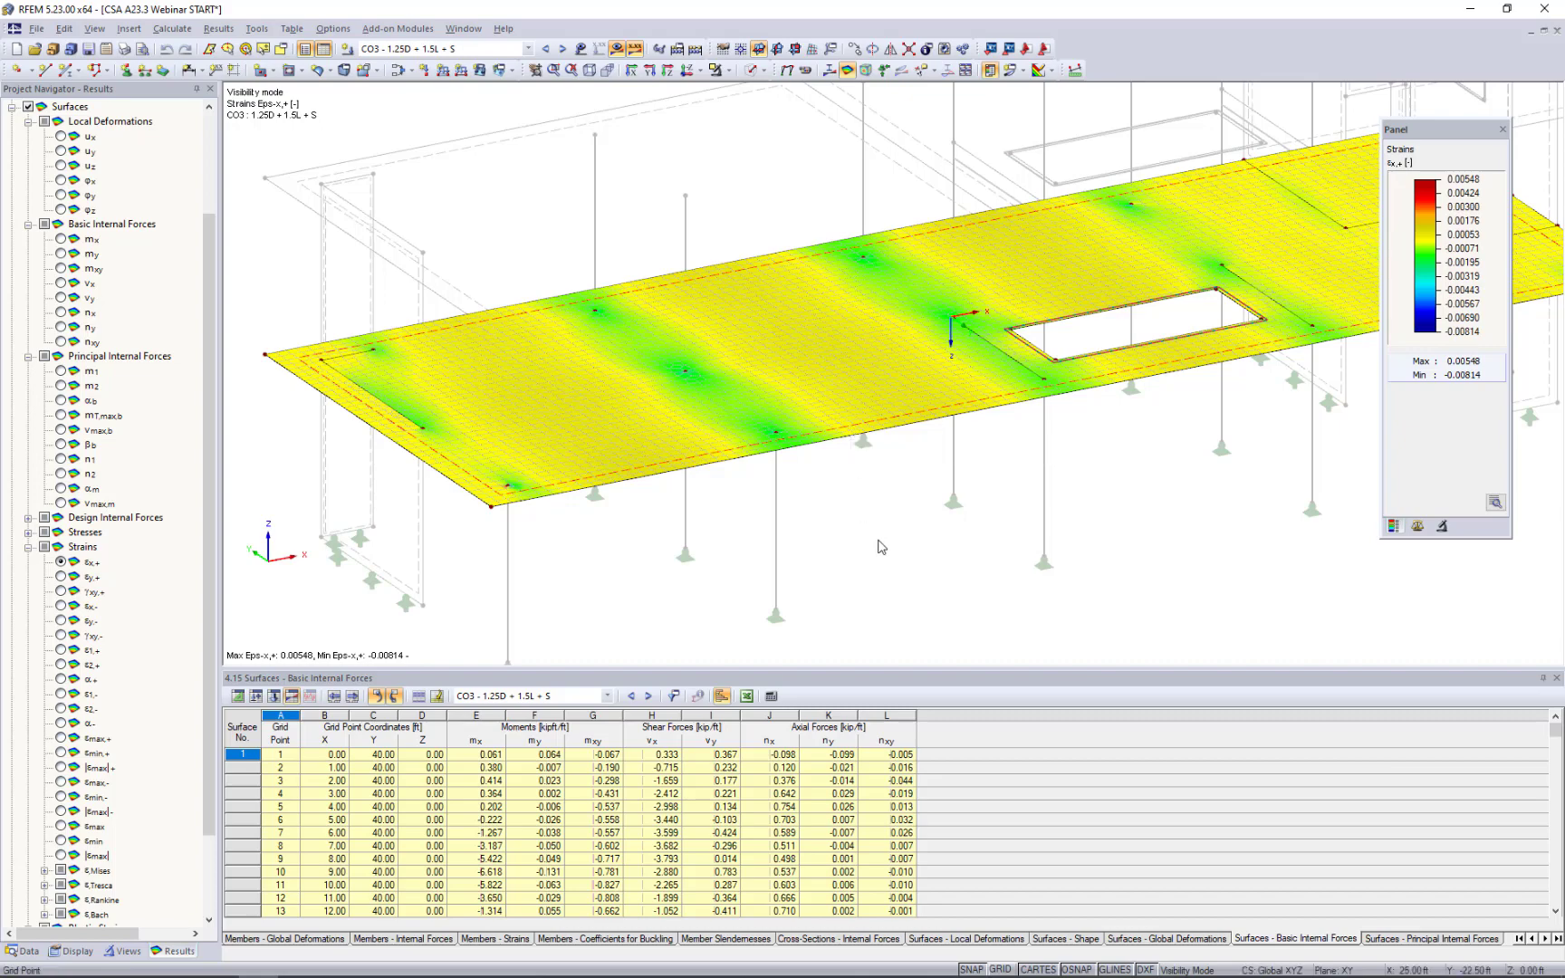
pyautogui.keyDown('ctrl'); pyautogui.moveTo(876, 542); pyautogui.dragTo(817, 562, button='middle'); pyautogui.keyUp('ctrl')
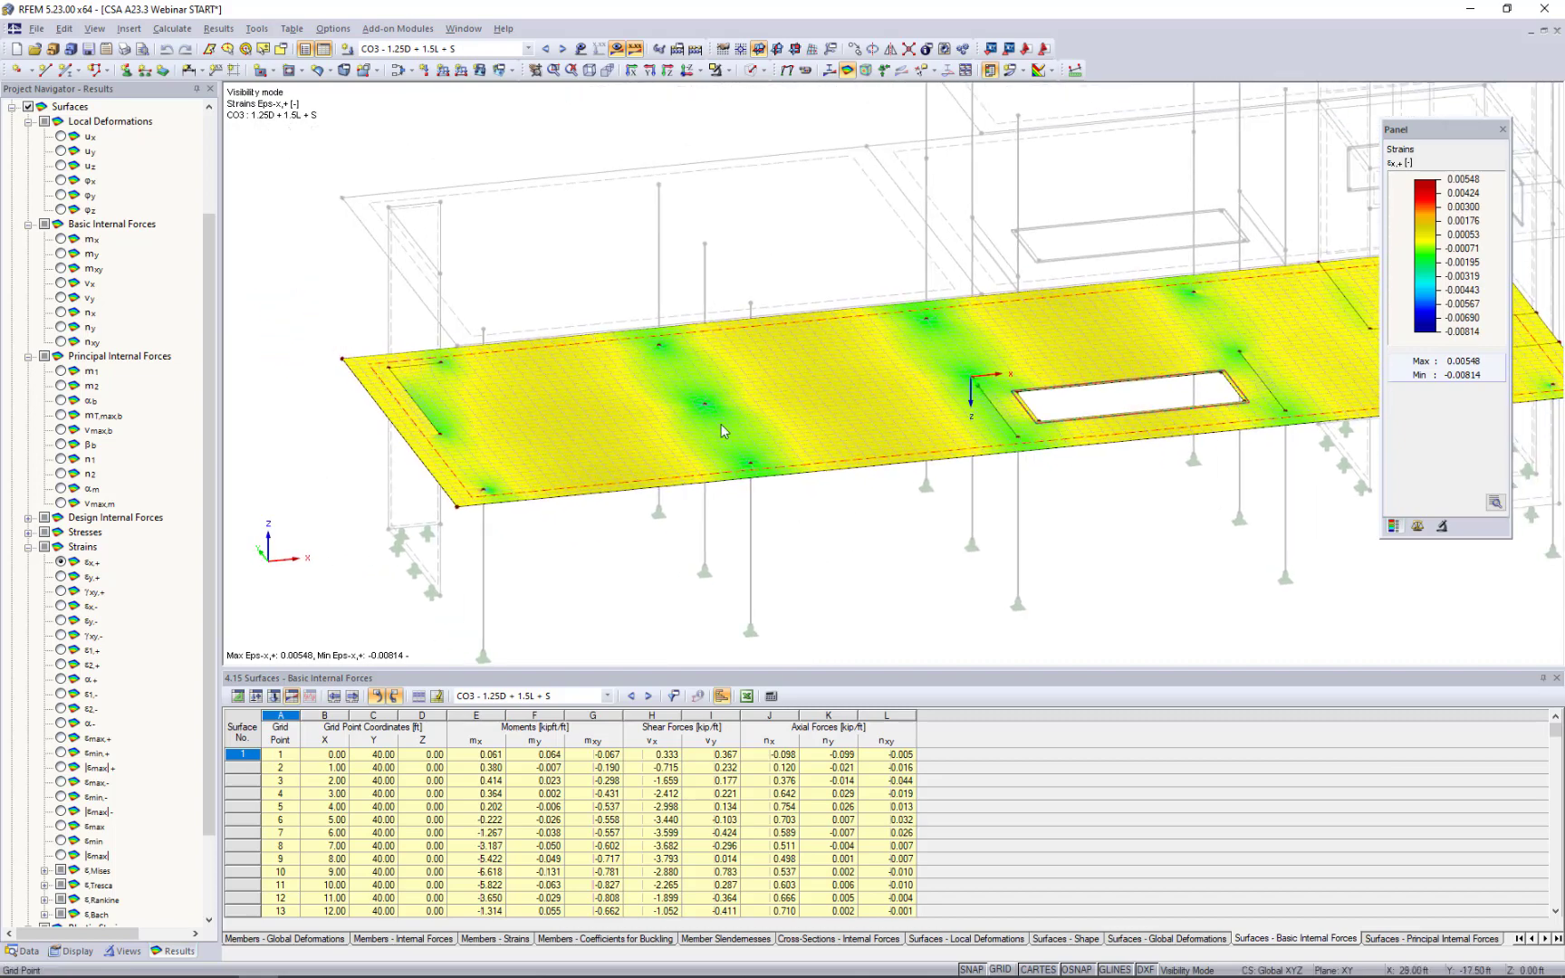
pyautogui.scroll(2, 712, 475)
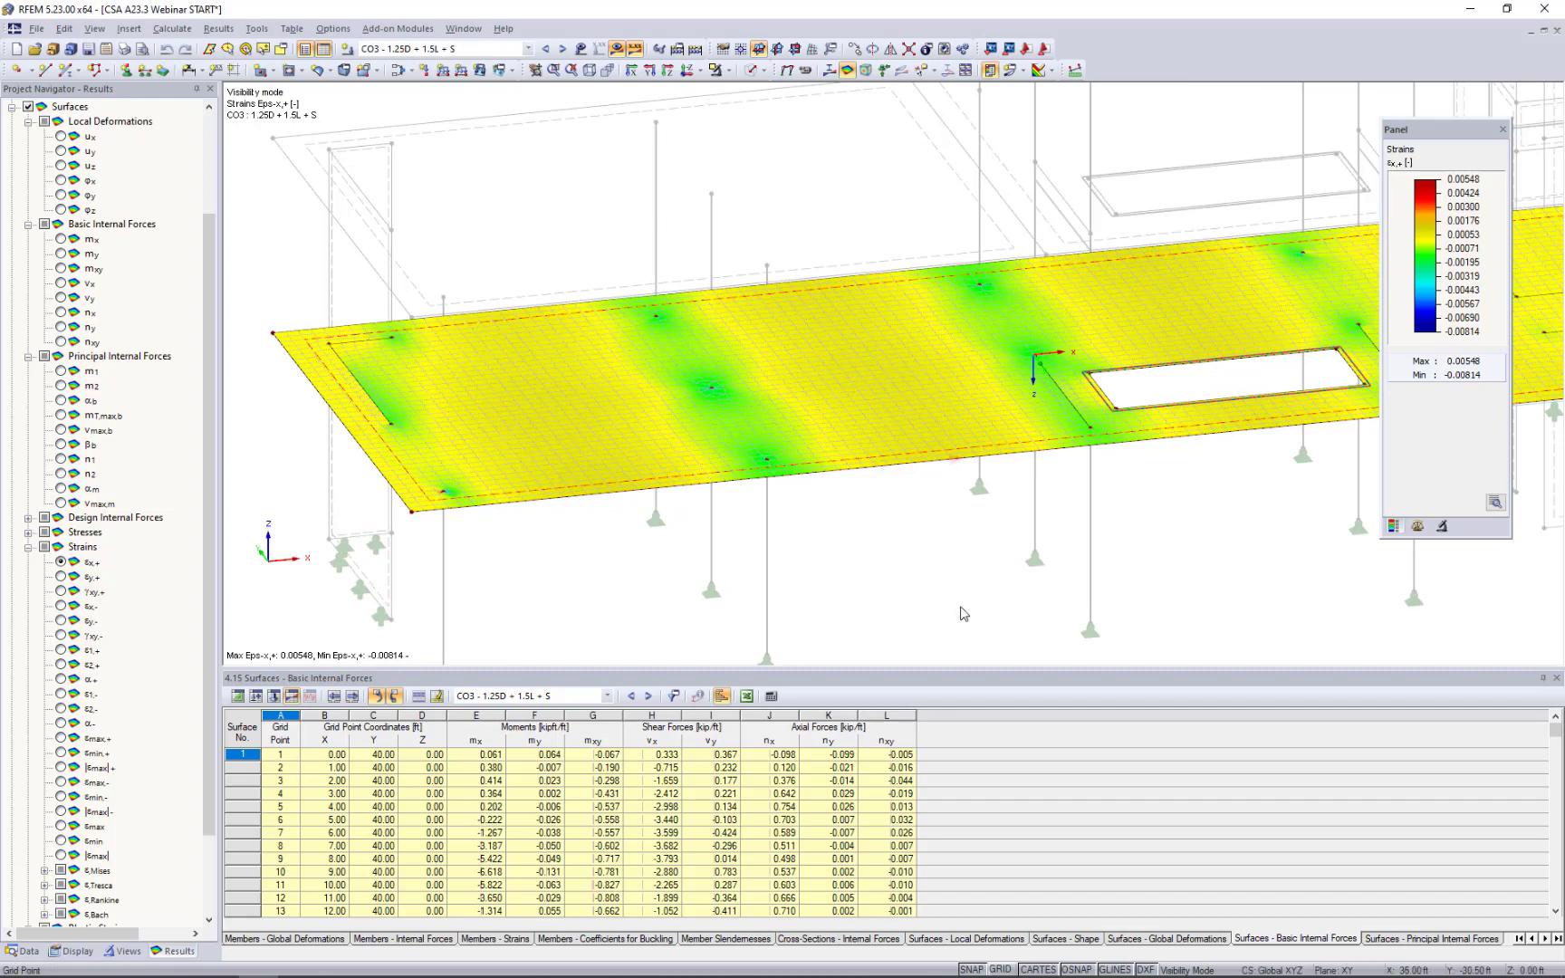
# Display the grid and place the work plane origin at the slab's front-edge column node in the second column row.
pyautogui.click(1003, 969)
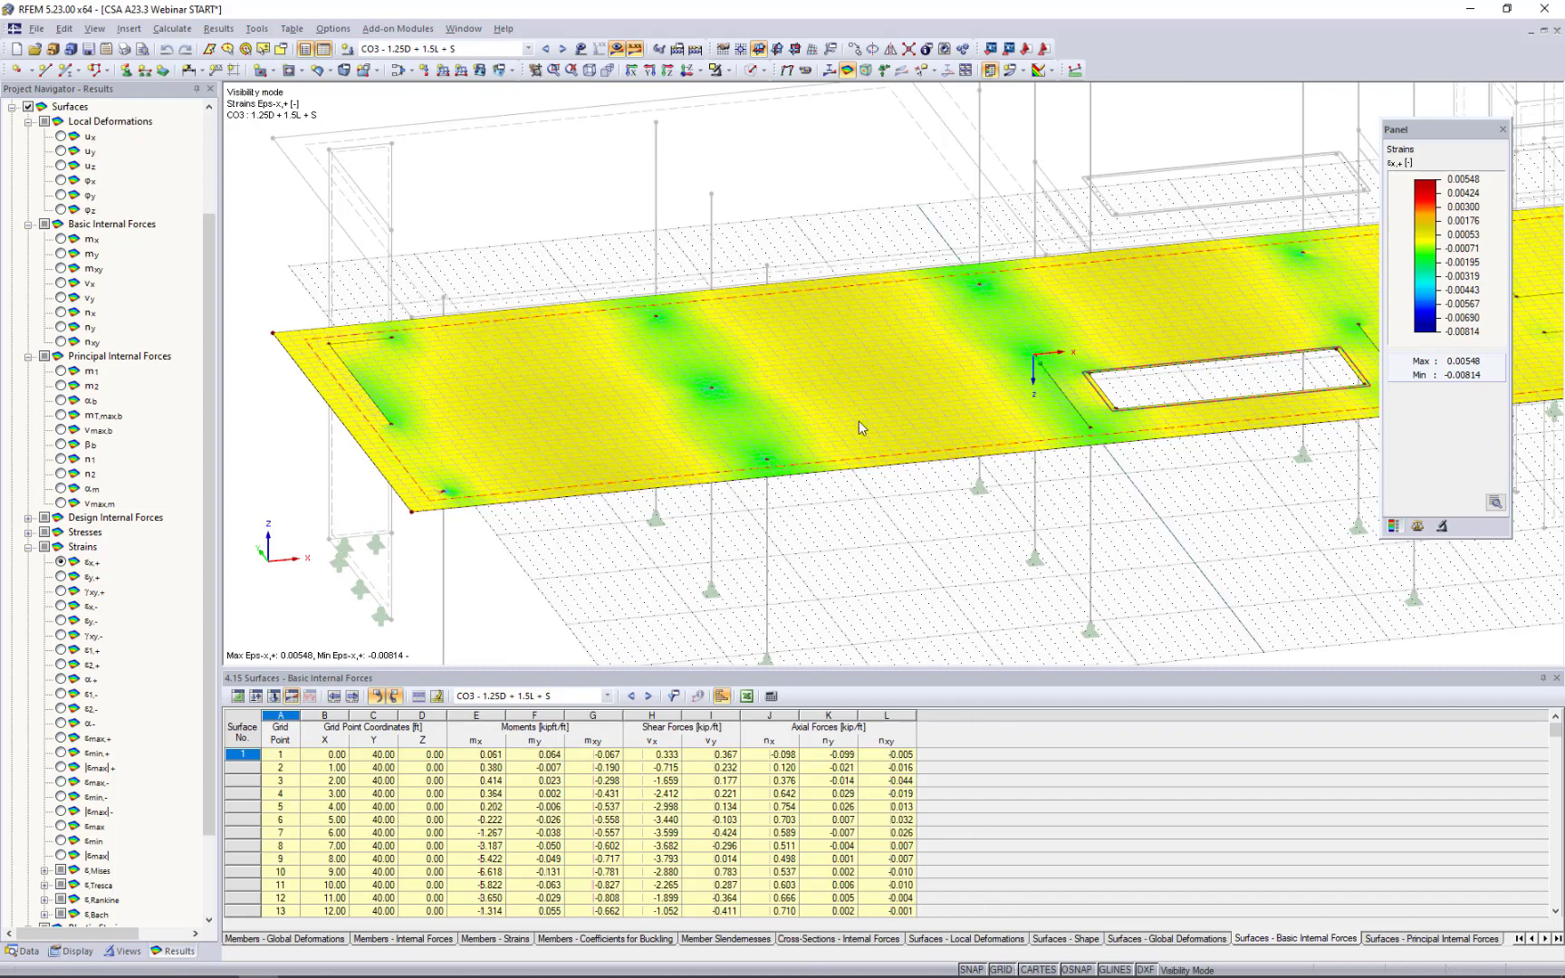
pyautogui.click(740, 48)
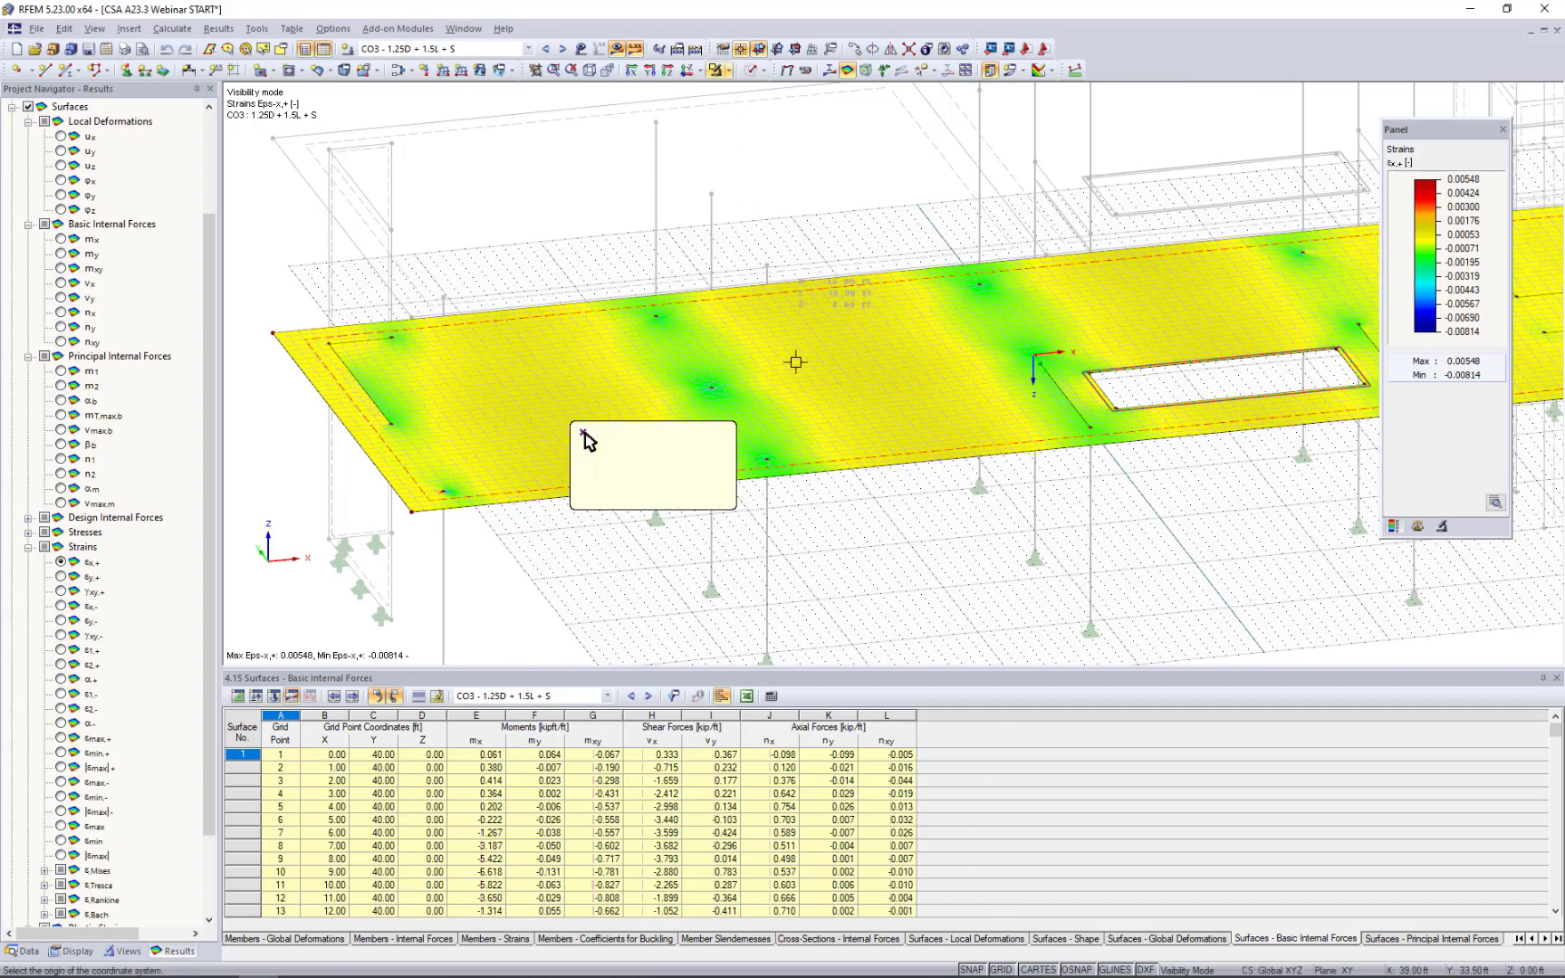
pyautogui.click(766, 460)
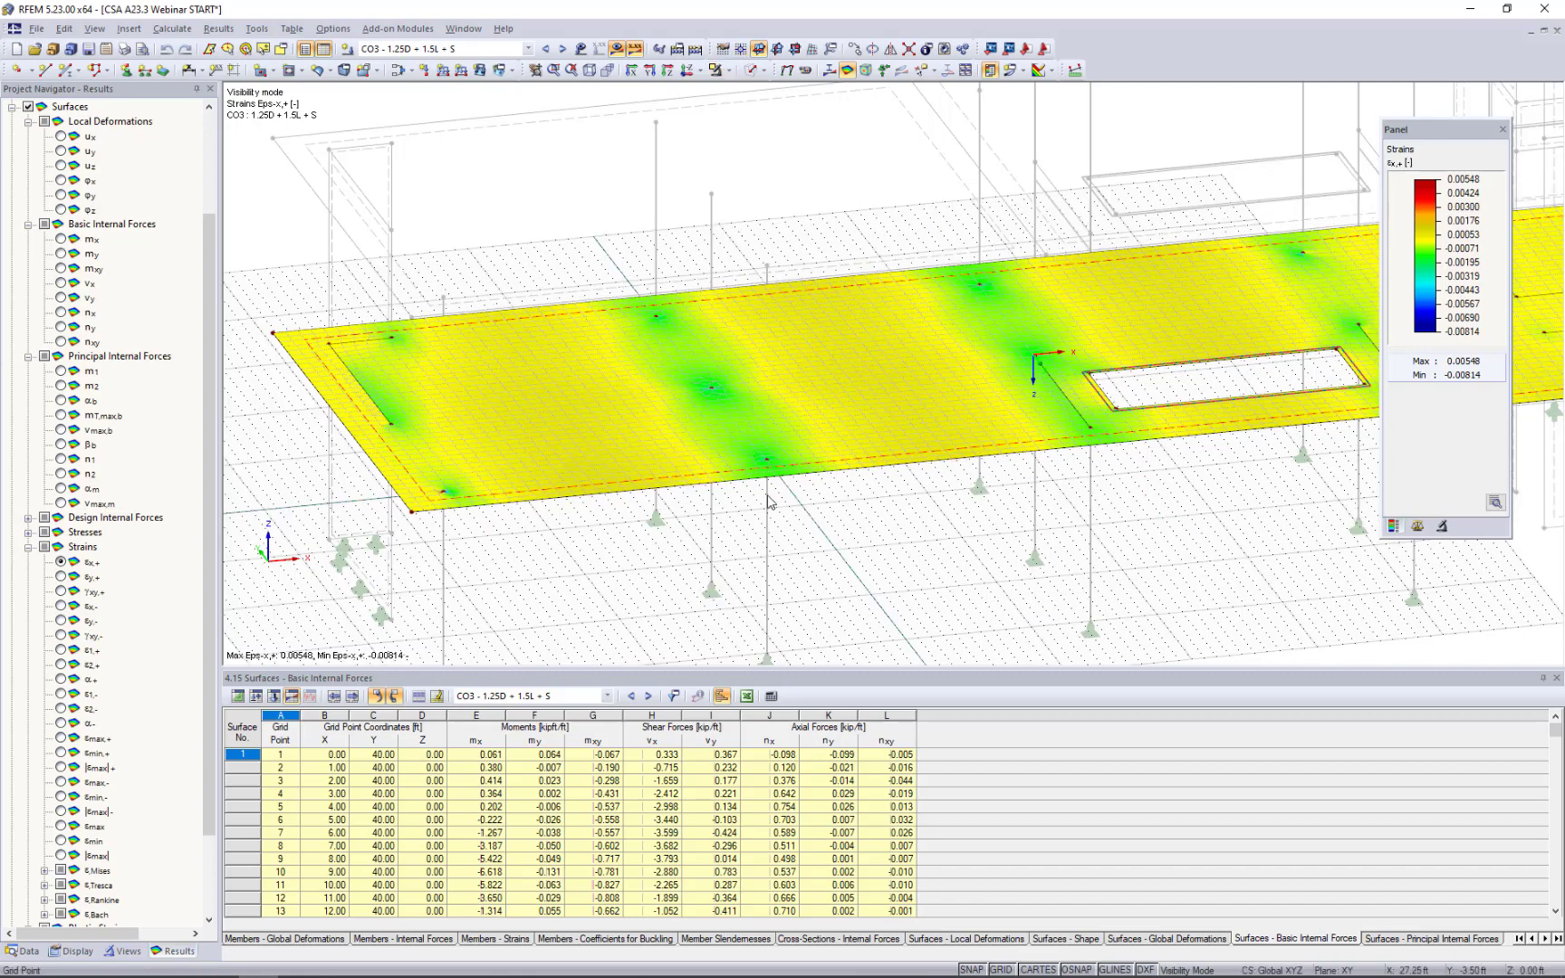
pyautogui.keyDown('ctrl'); pyautogui.moveTo(831, 342); pyautogui.dragTo(840, 292, button='middle'); pyautogui.keyUp('ctrl')
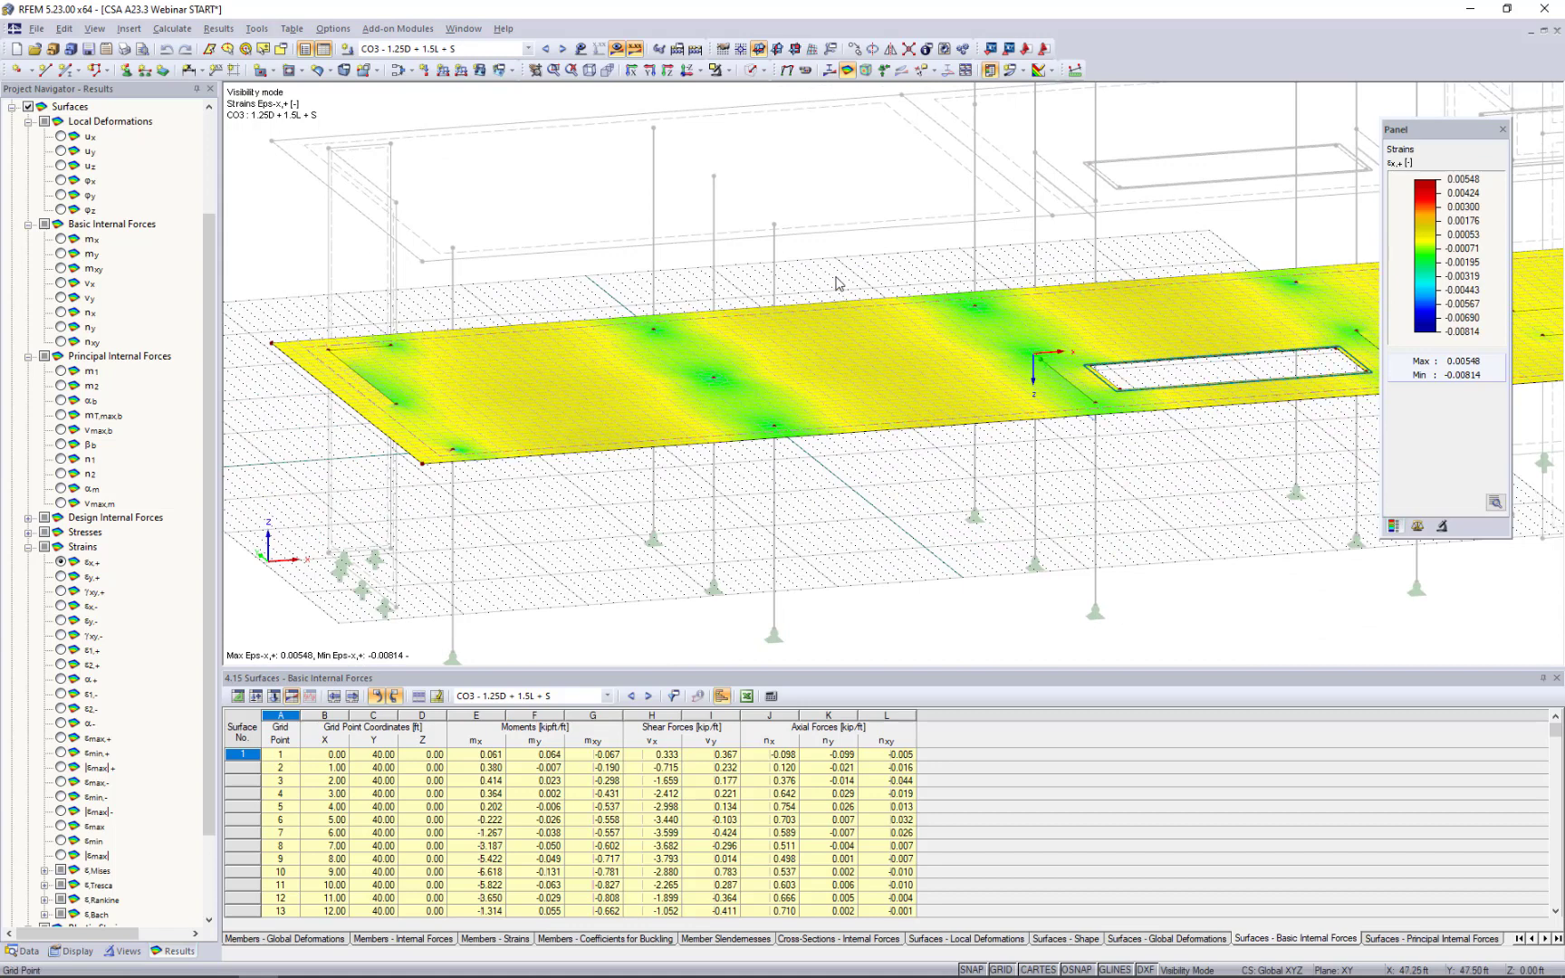
# Start a numerically defined section with edge points picked across the column row, from (29.25, 45.50, 0) to (29.25, -10.50, 0) ft.
pyautogui.click(1025, 73)
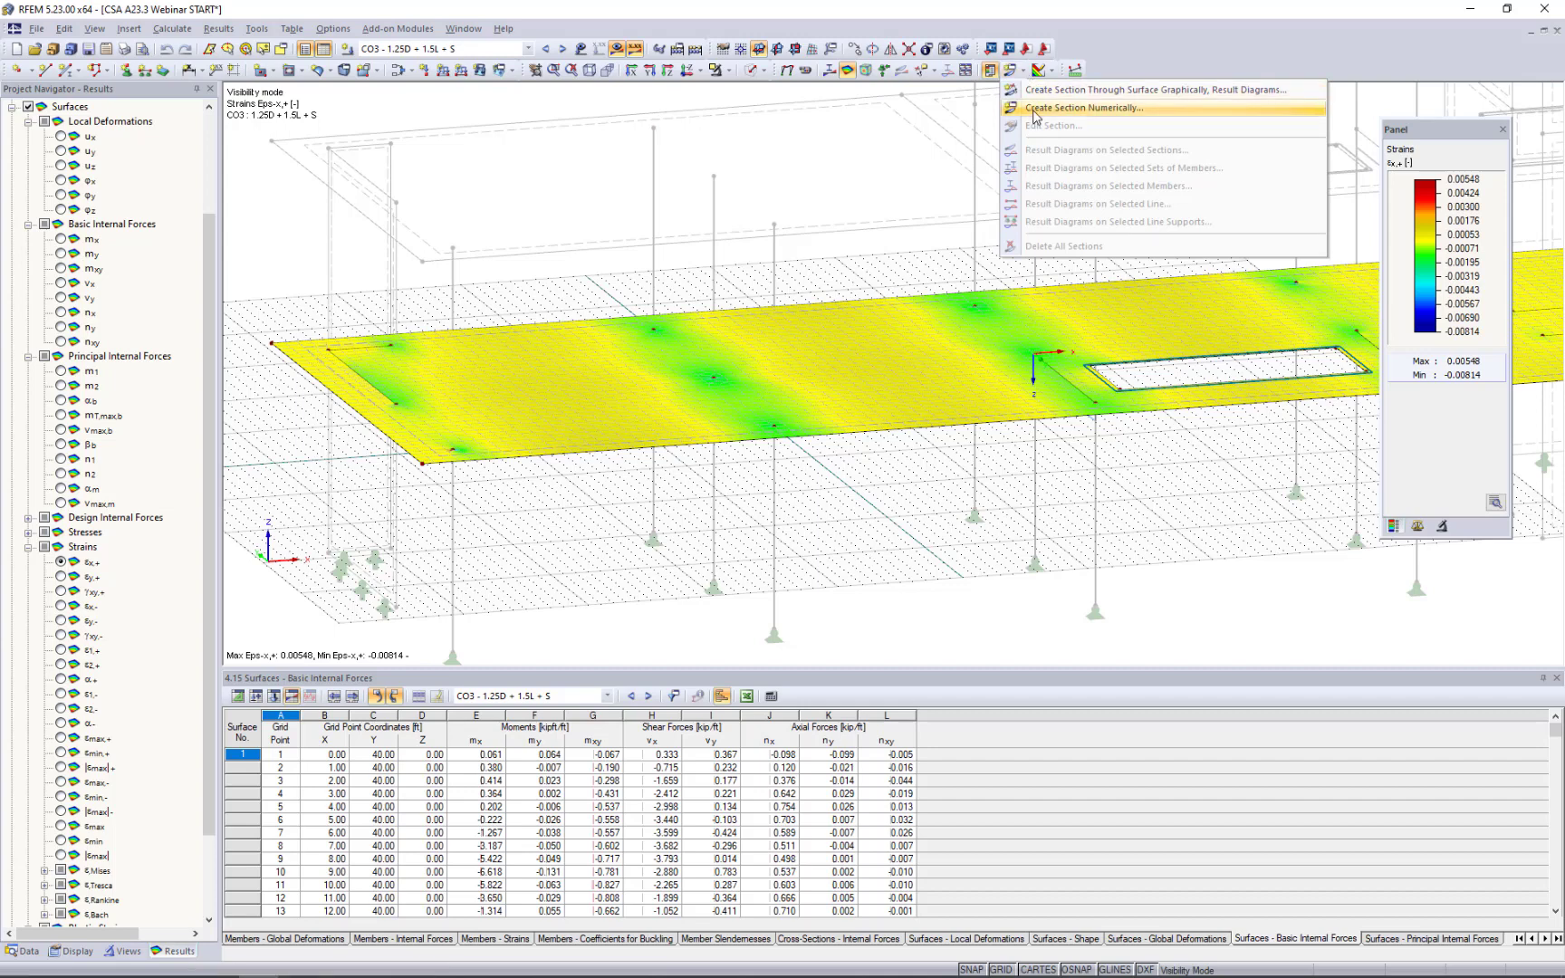
pyautogui.click(1035, 108)
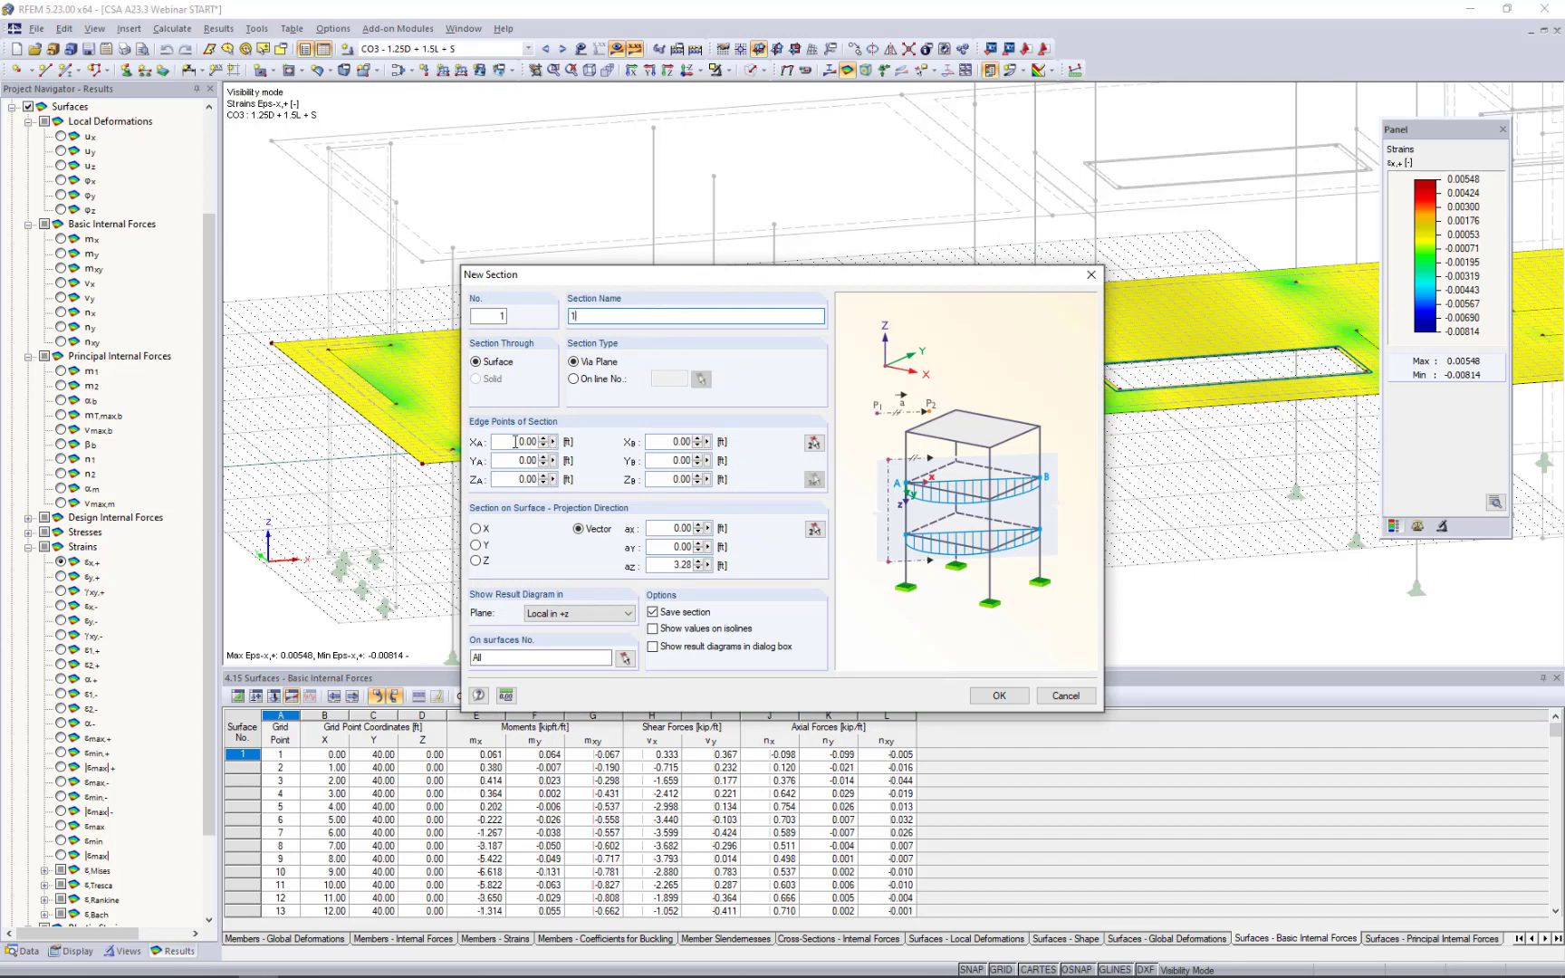
pyautogui.click(812, 443)
pyautogui.scroll(3, 601, 305)
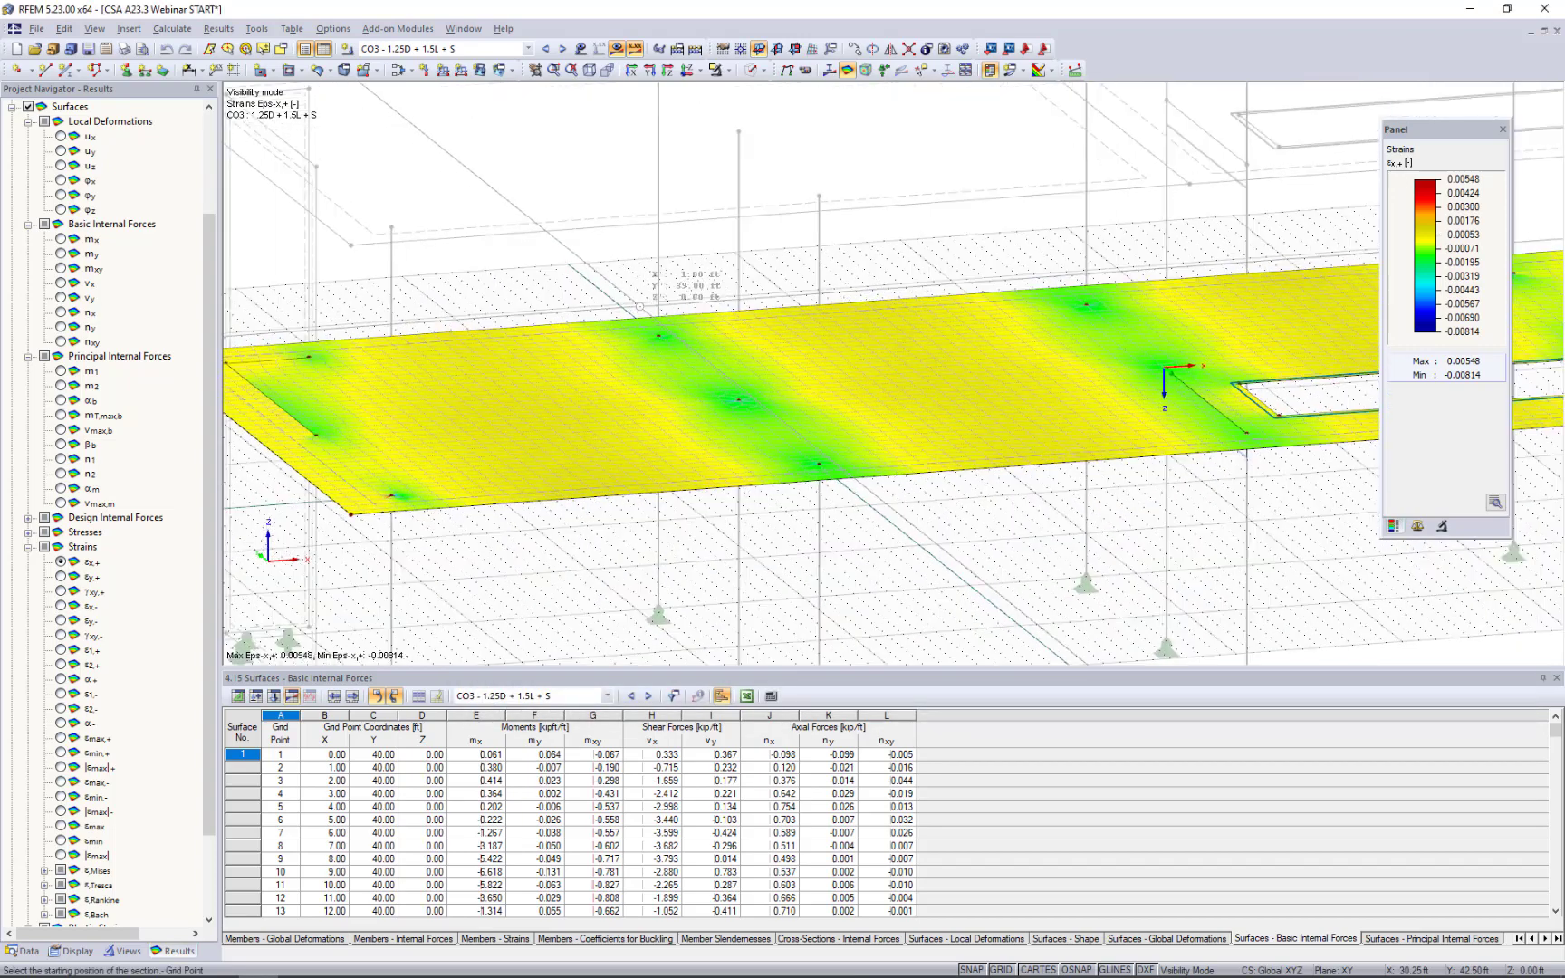
pyautogui.click(604, 301)
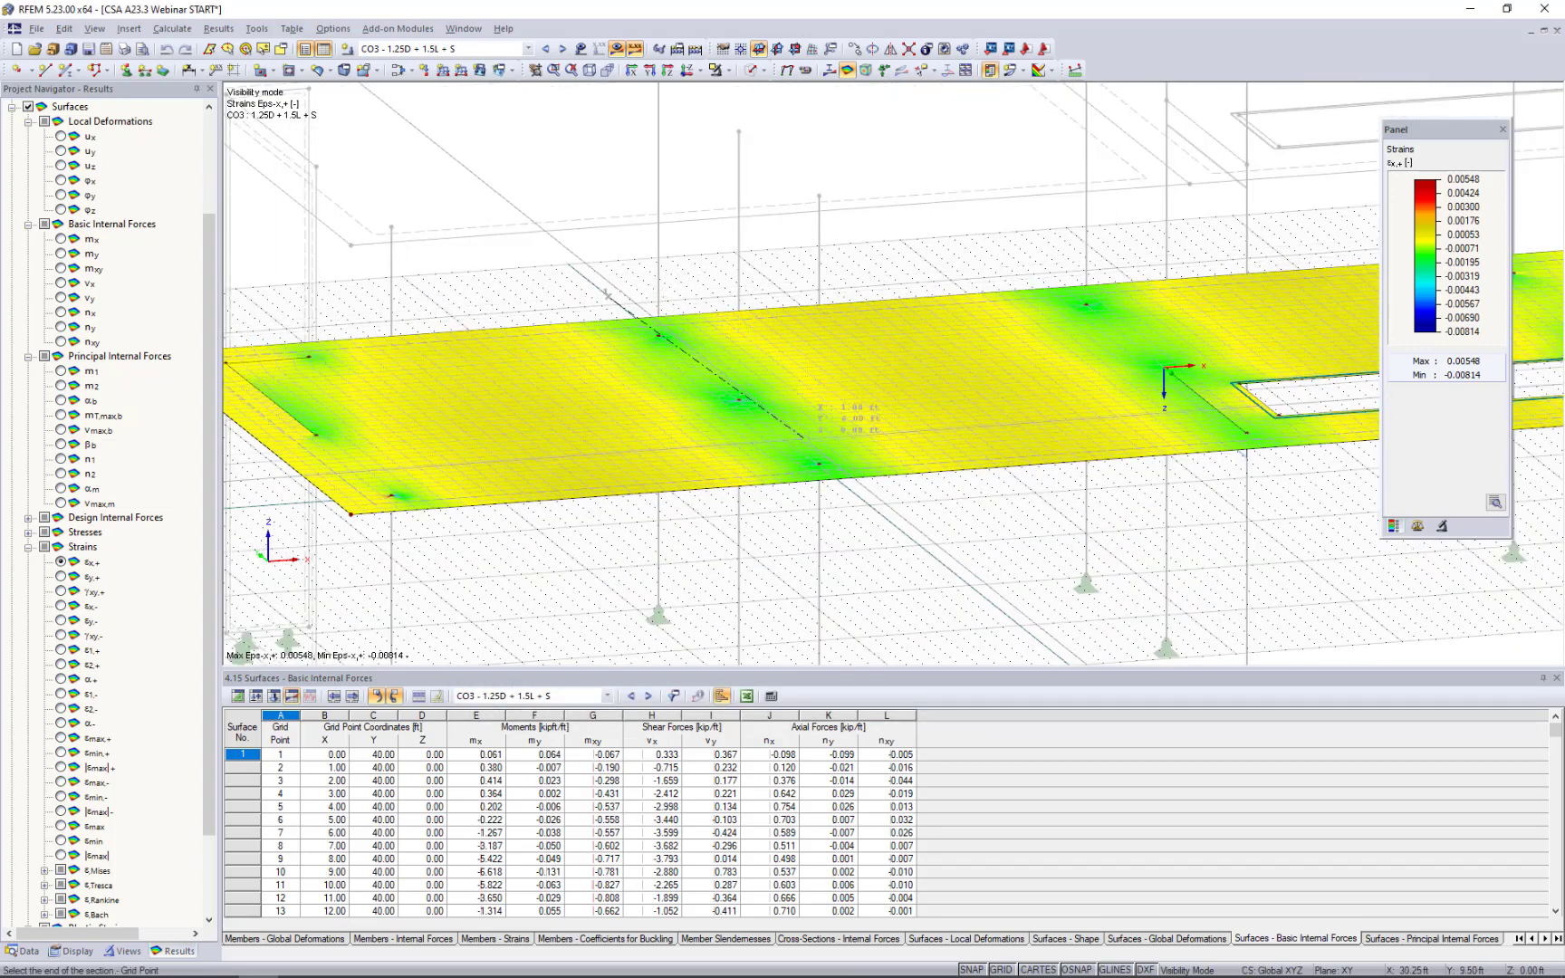
pyautogui.click(872, 522)
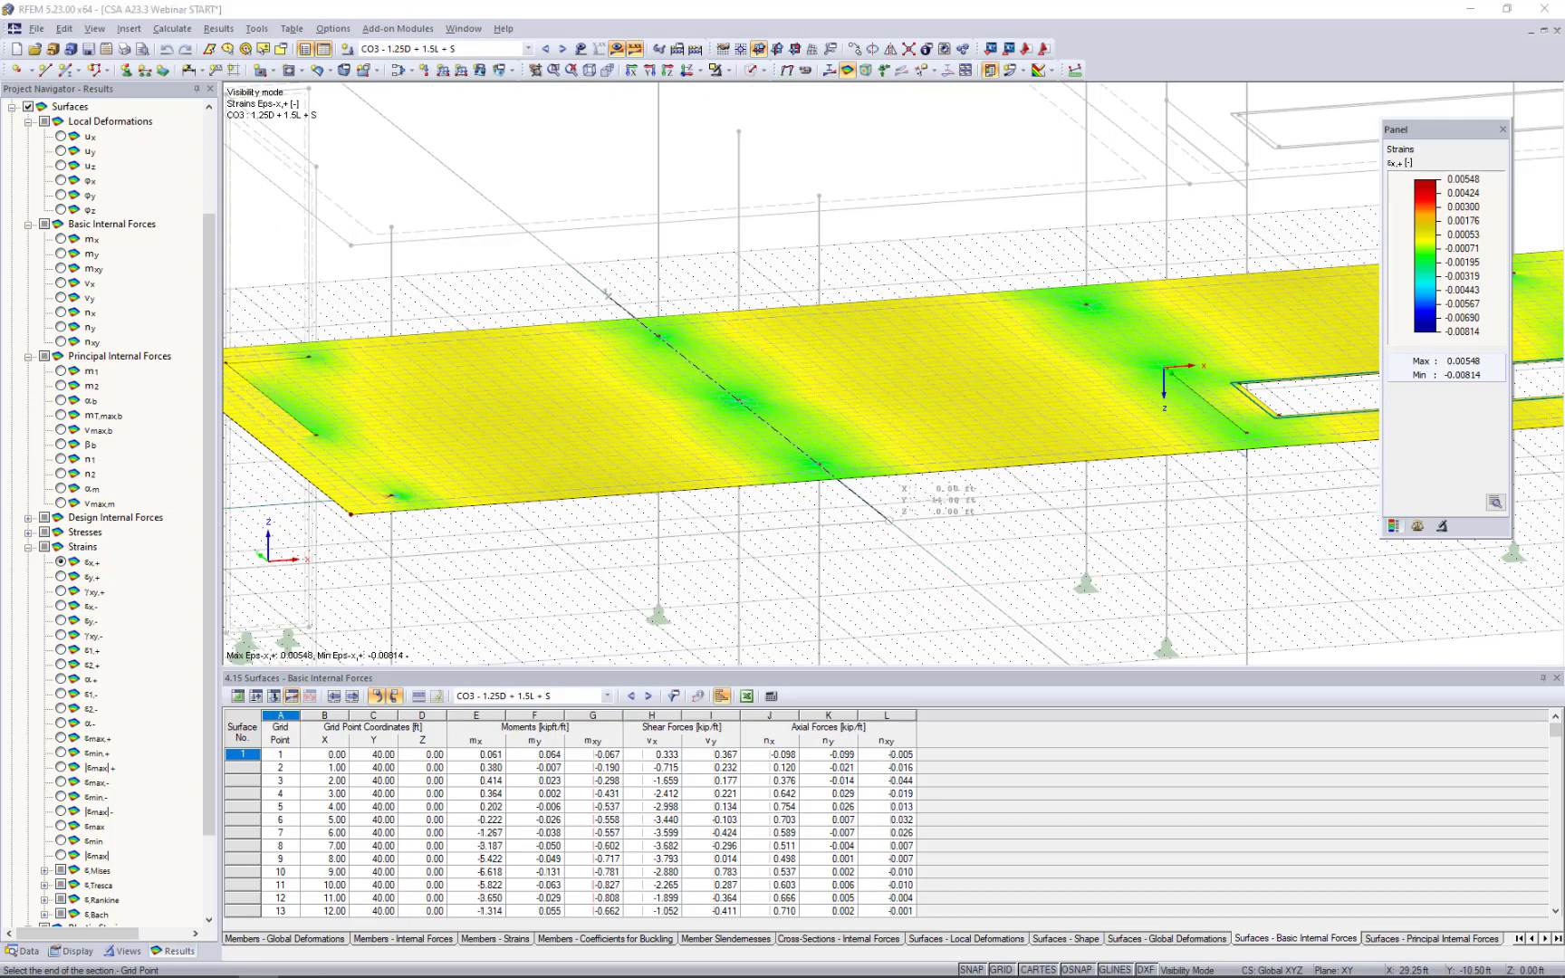
# Set the section's result diagram plane to Global in +Z, limit it to surface 1, and create the section.
pyautogui.moveTo(855, 275); pyautogui.dragTo(1346, 184)
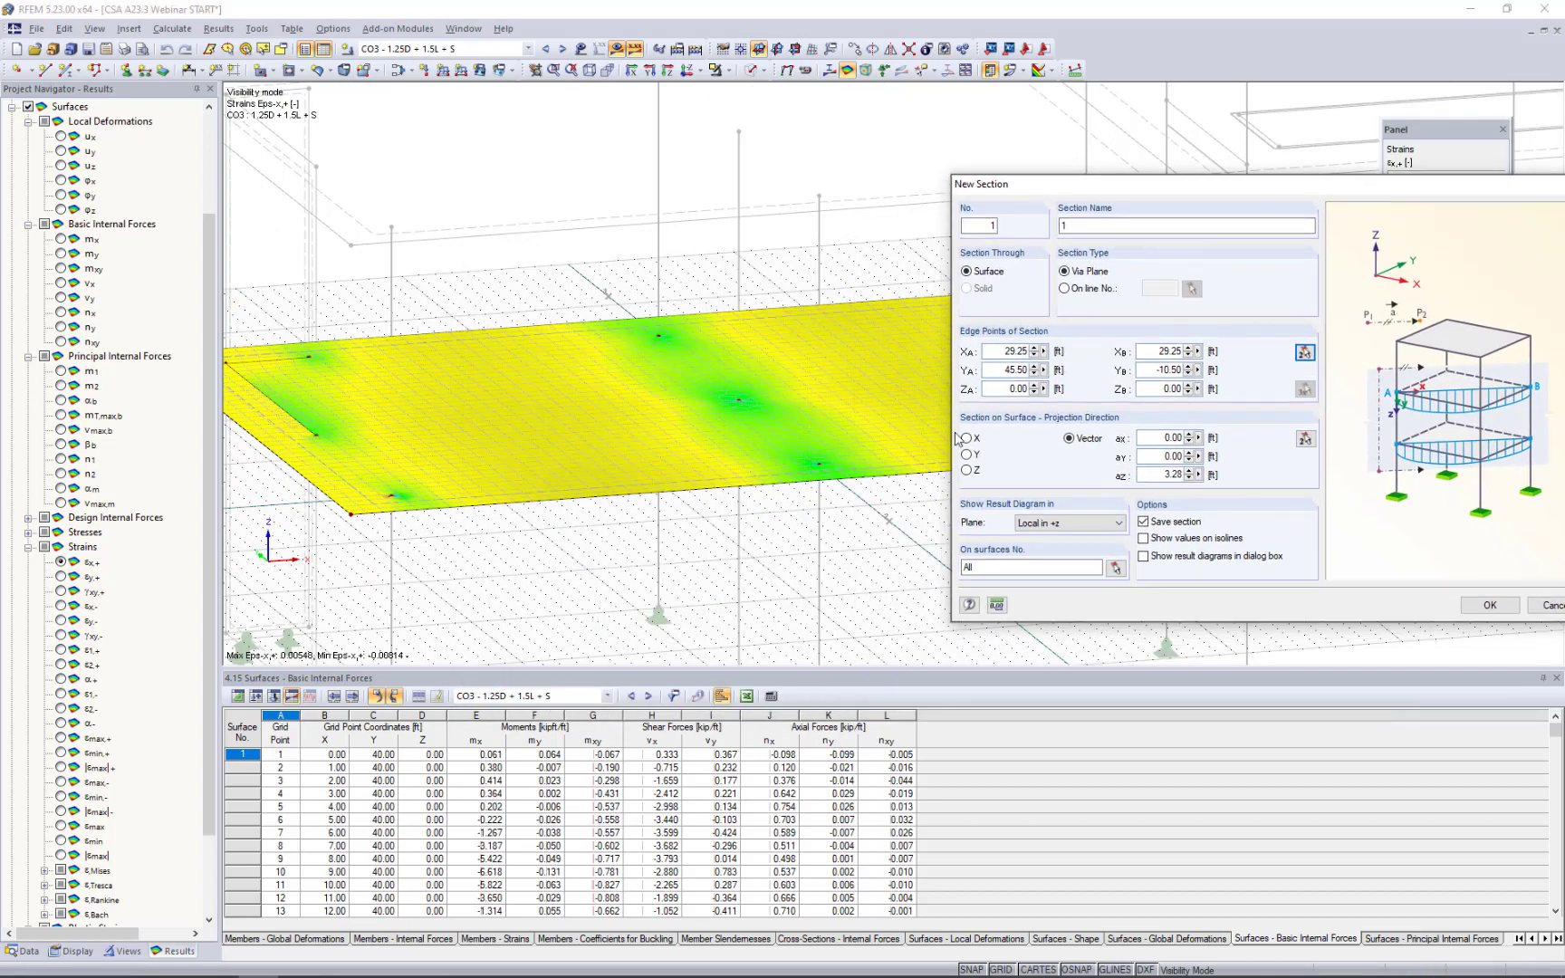
pyautogui.moveTo(1126, 194); pyautogui.dragTo(681, 195)
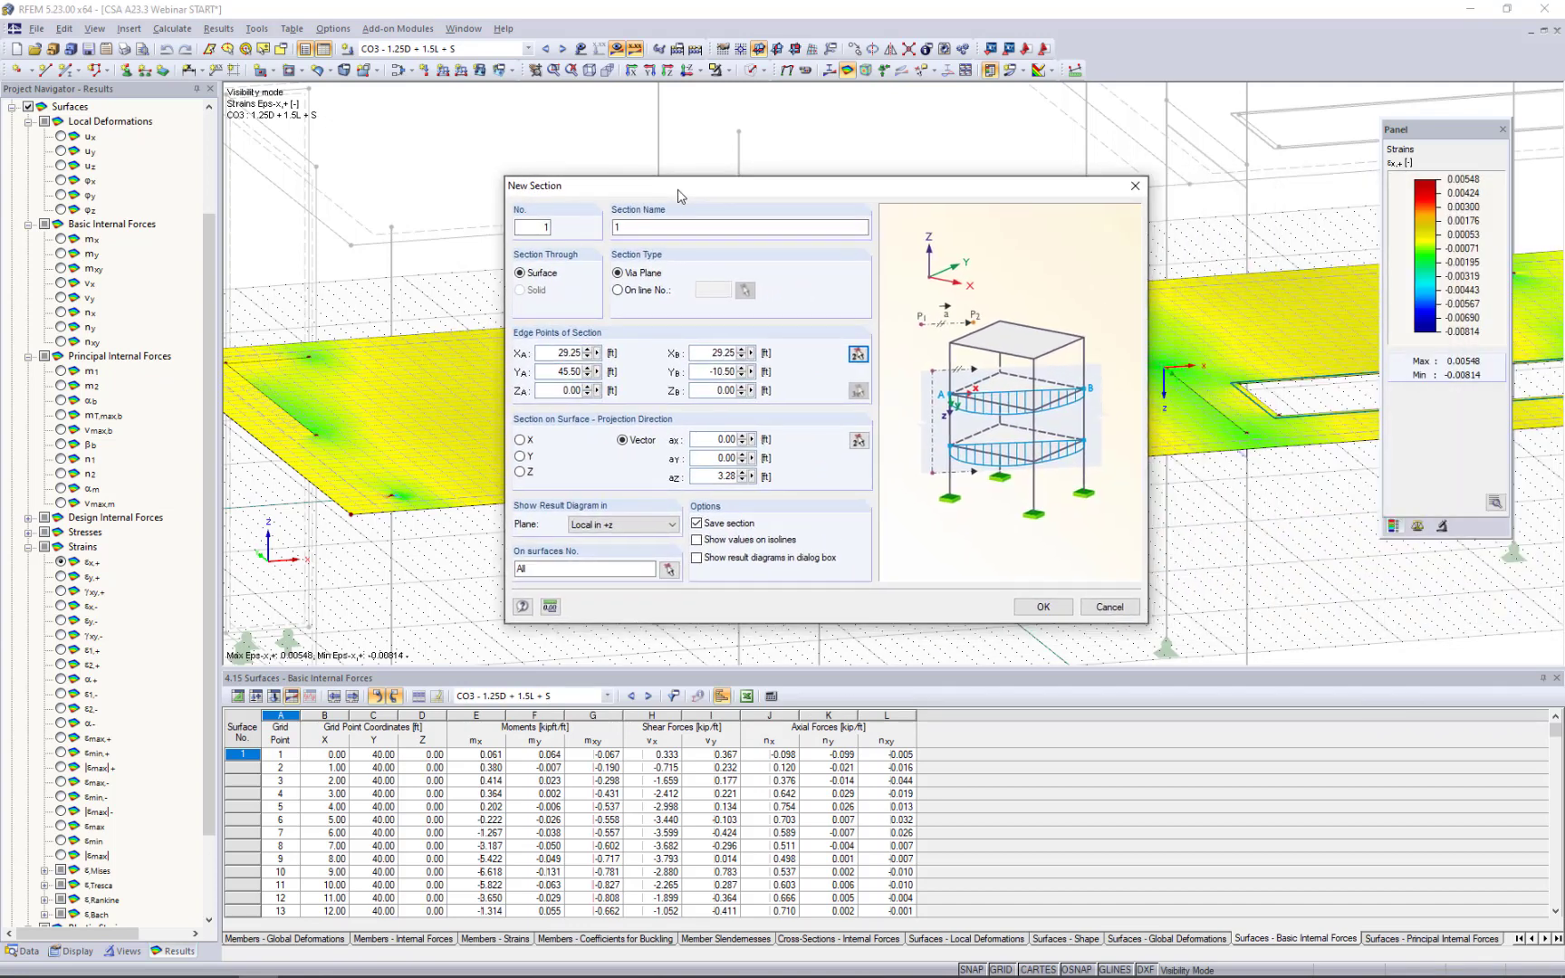
pyautogui.click(605, 524)
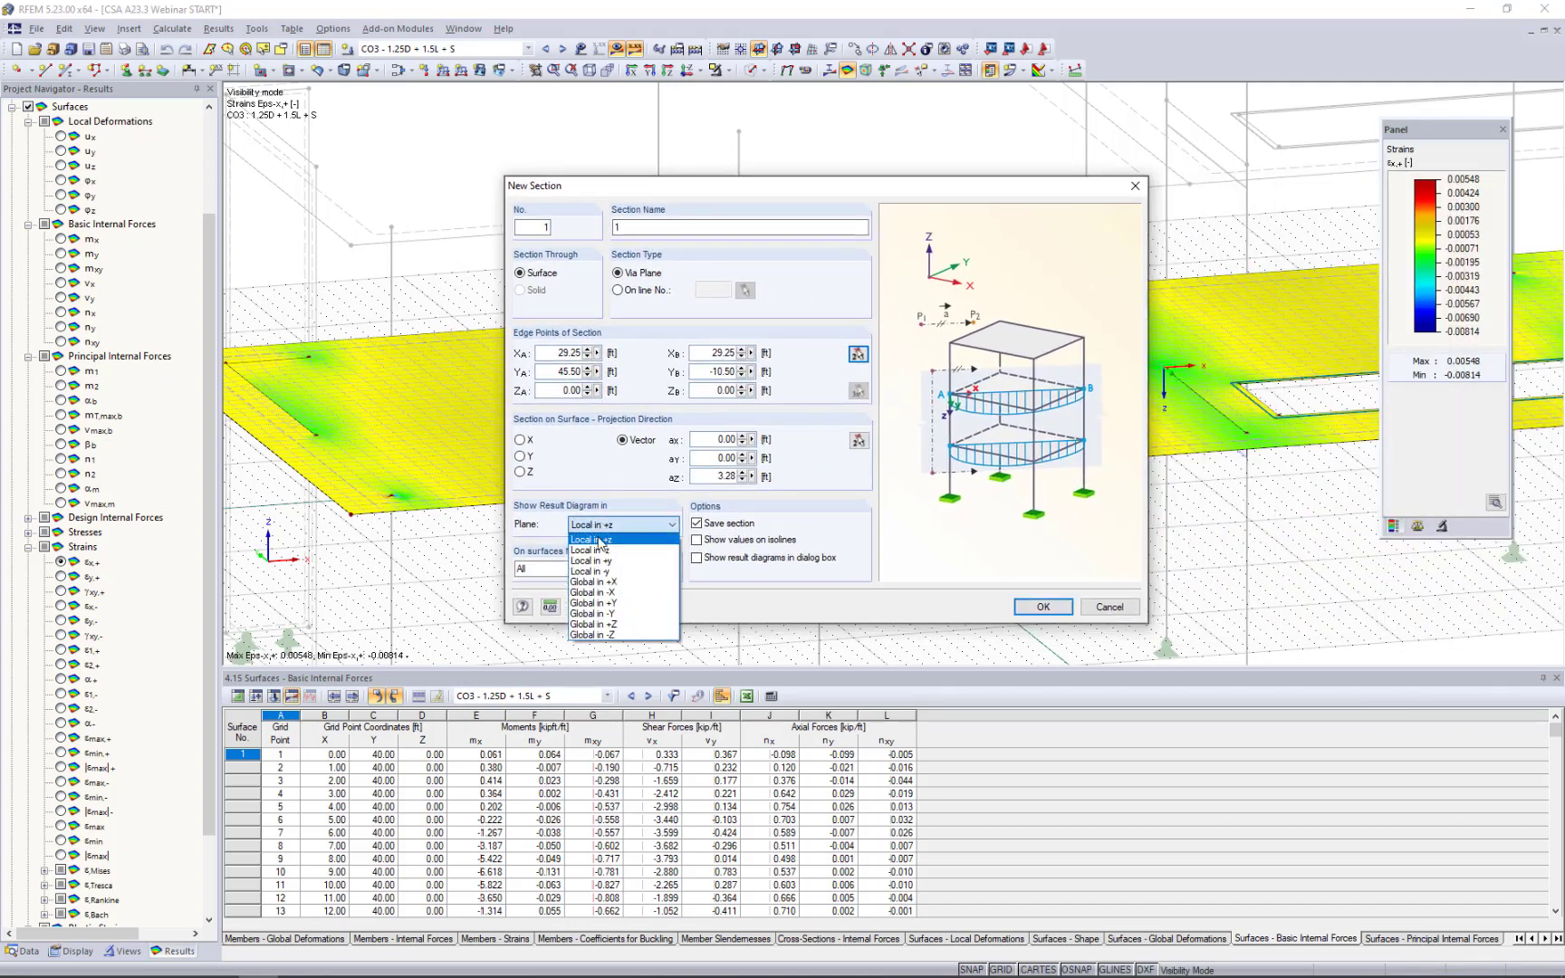
pyautogui.click(600, 625)
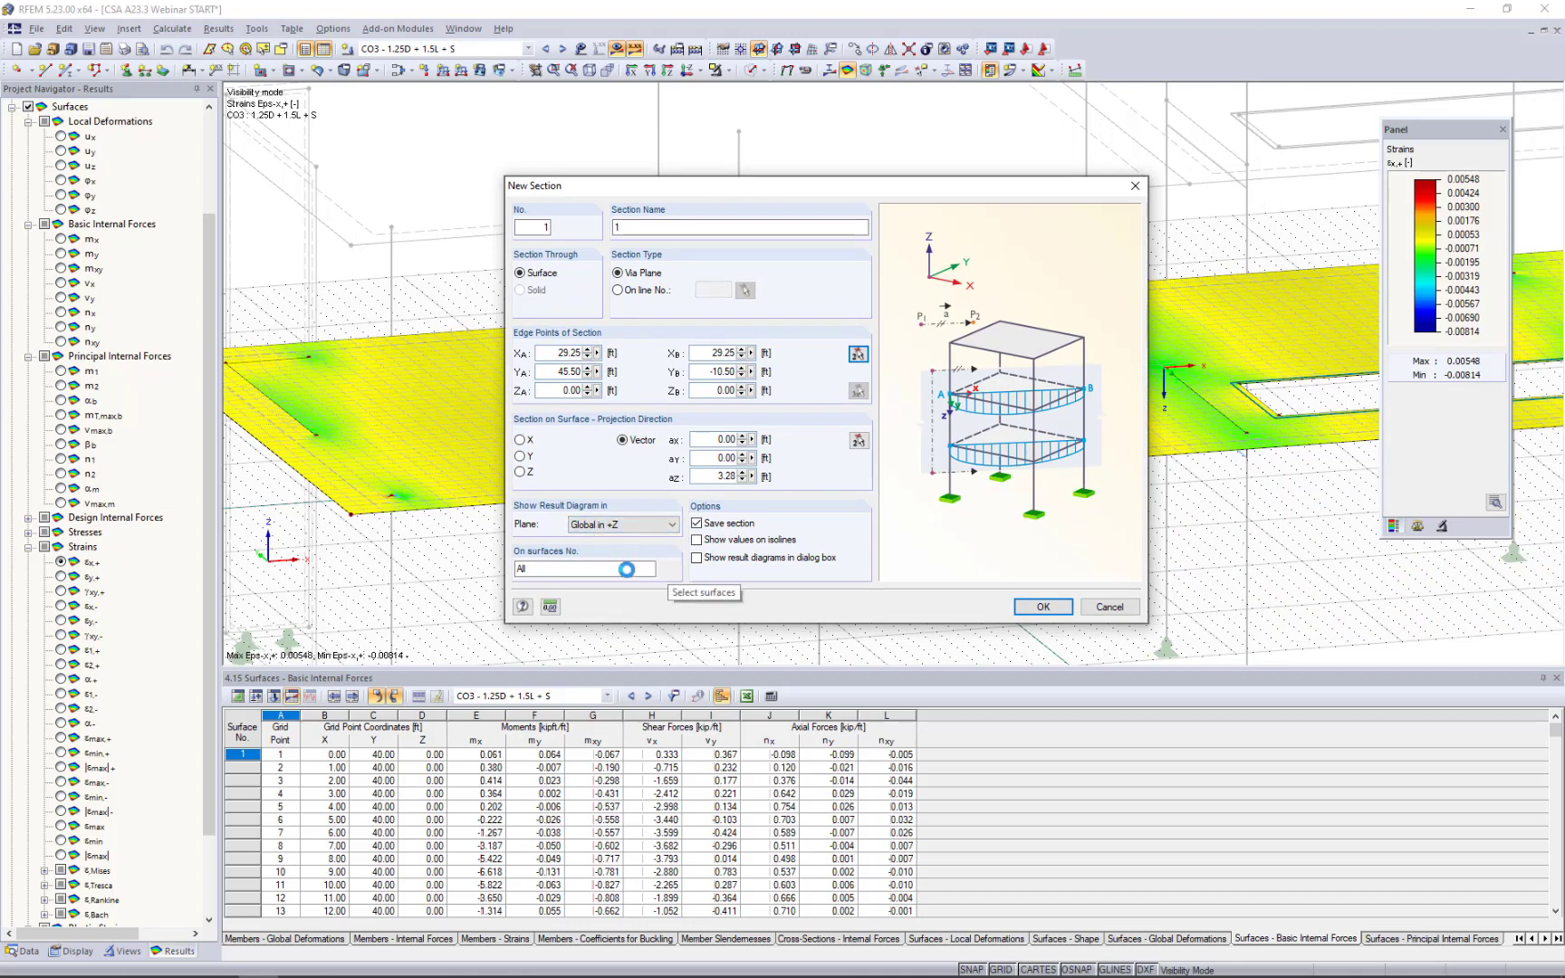
pyautogui.click(669, 571)
pyautogui.click(468, 498)
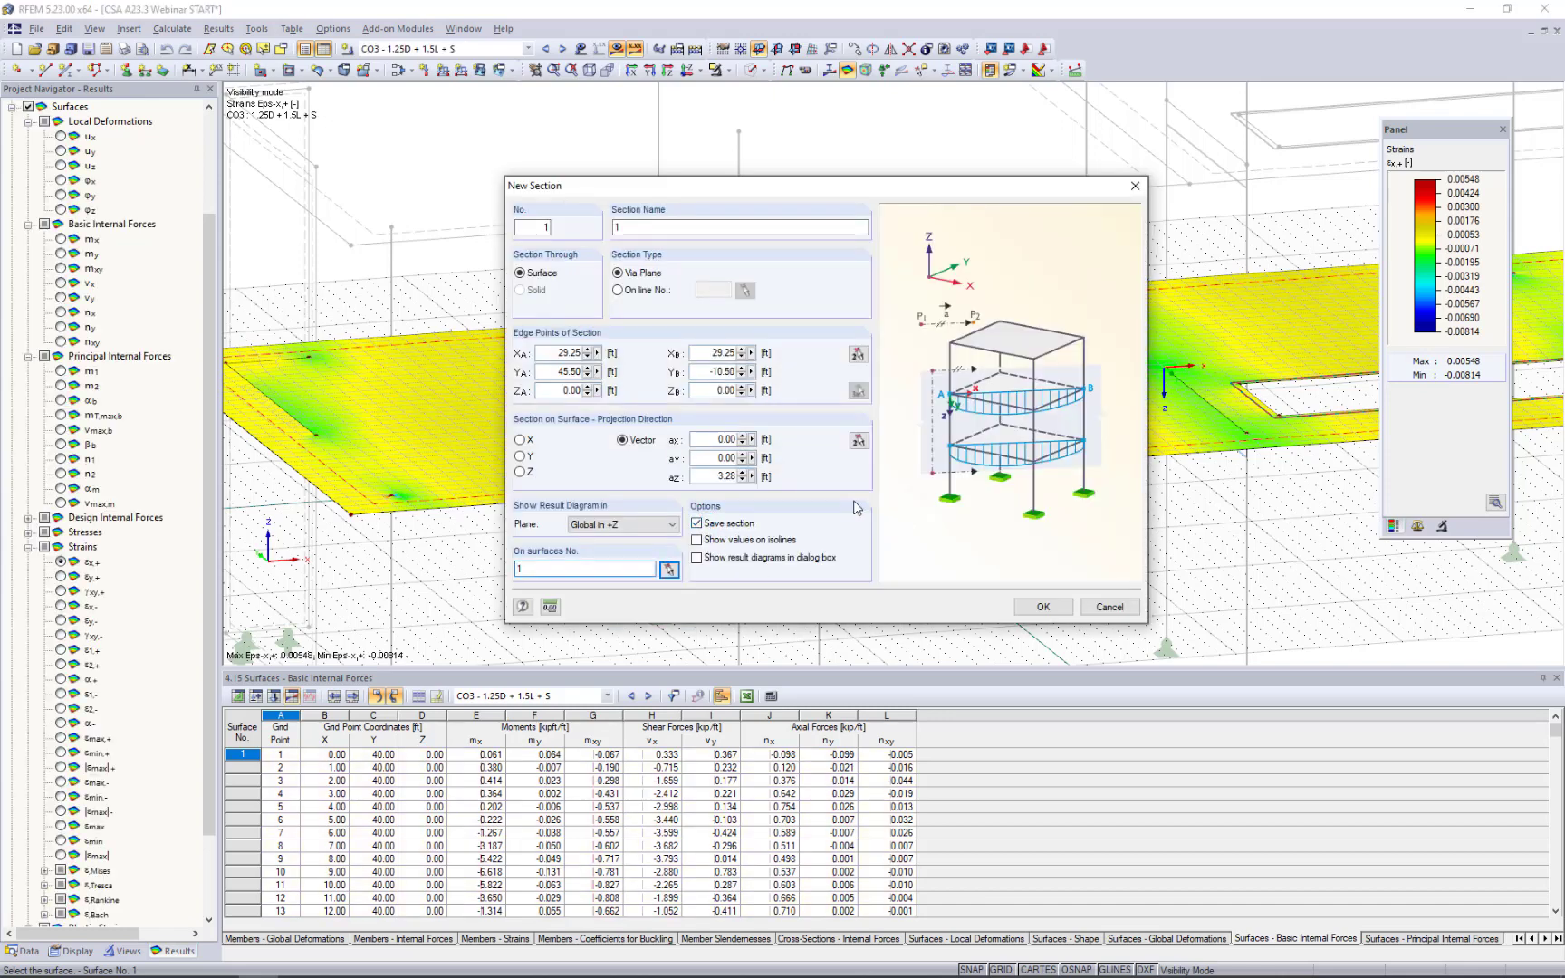
pyautogui.click(1041, 607)
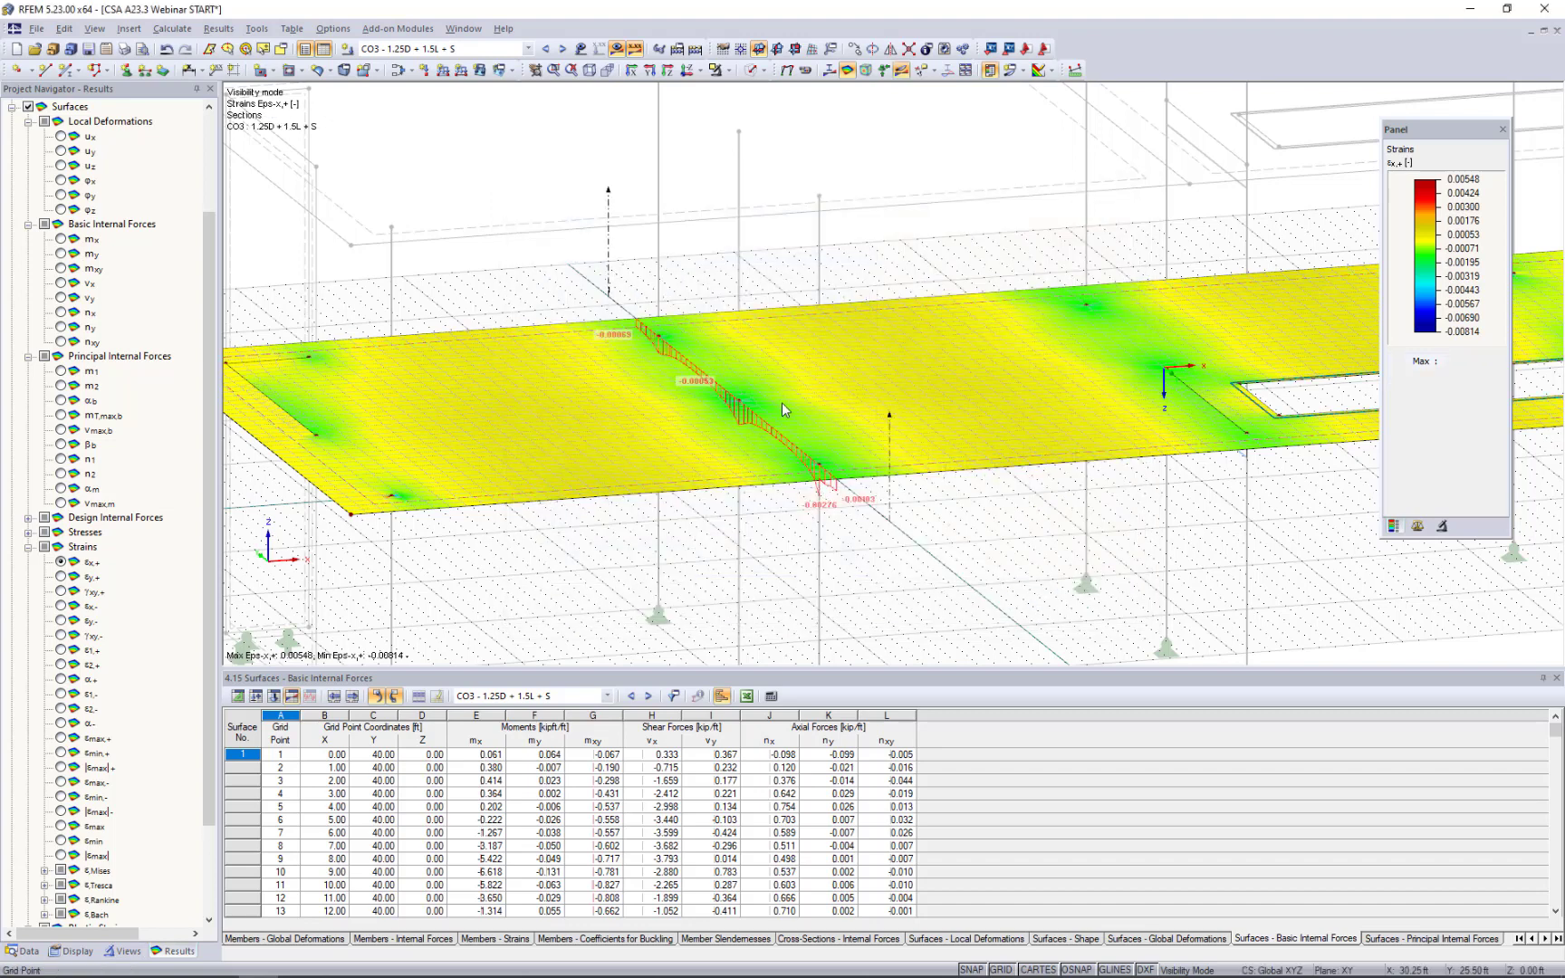
# Hide the grid and display the basic internal moment my on the slab and its section.
pyautogui.click(1001, 970)
pyautogui.scroll(2, 118, 372)
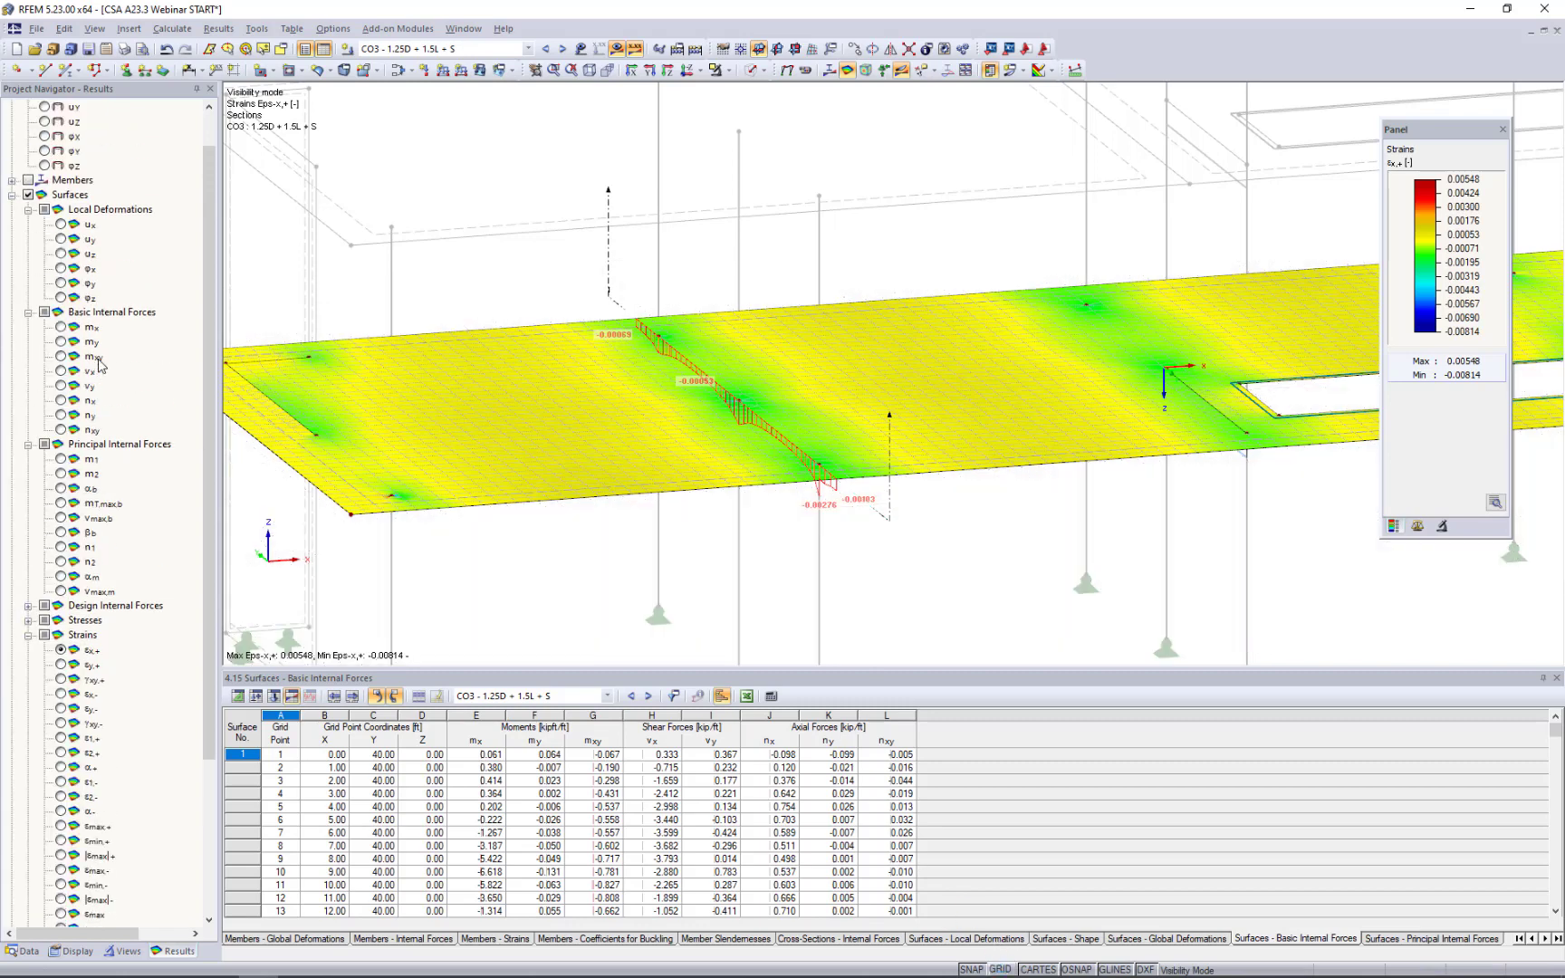
pyautogui.click(60, 342)
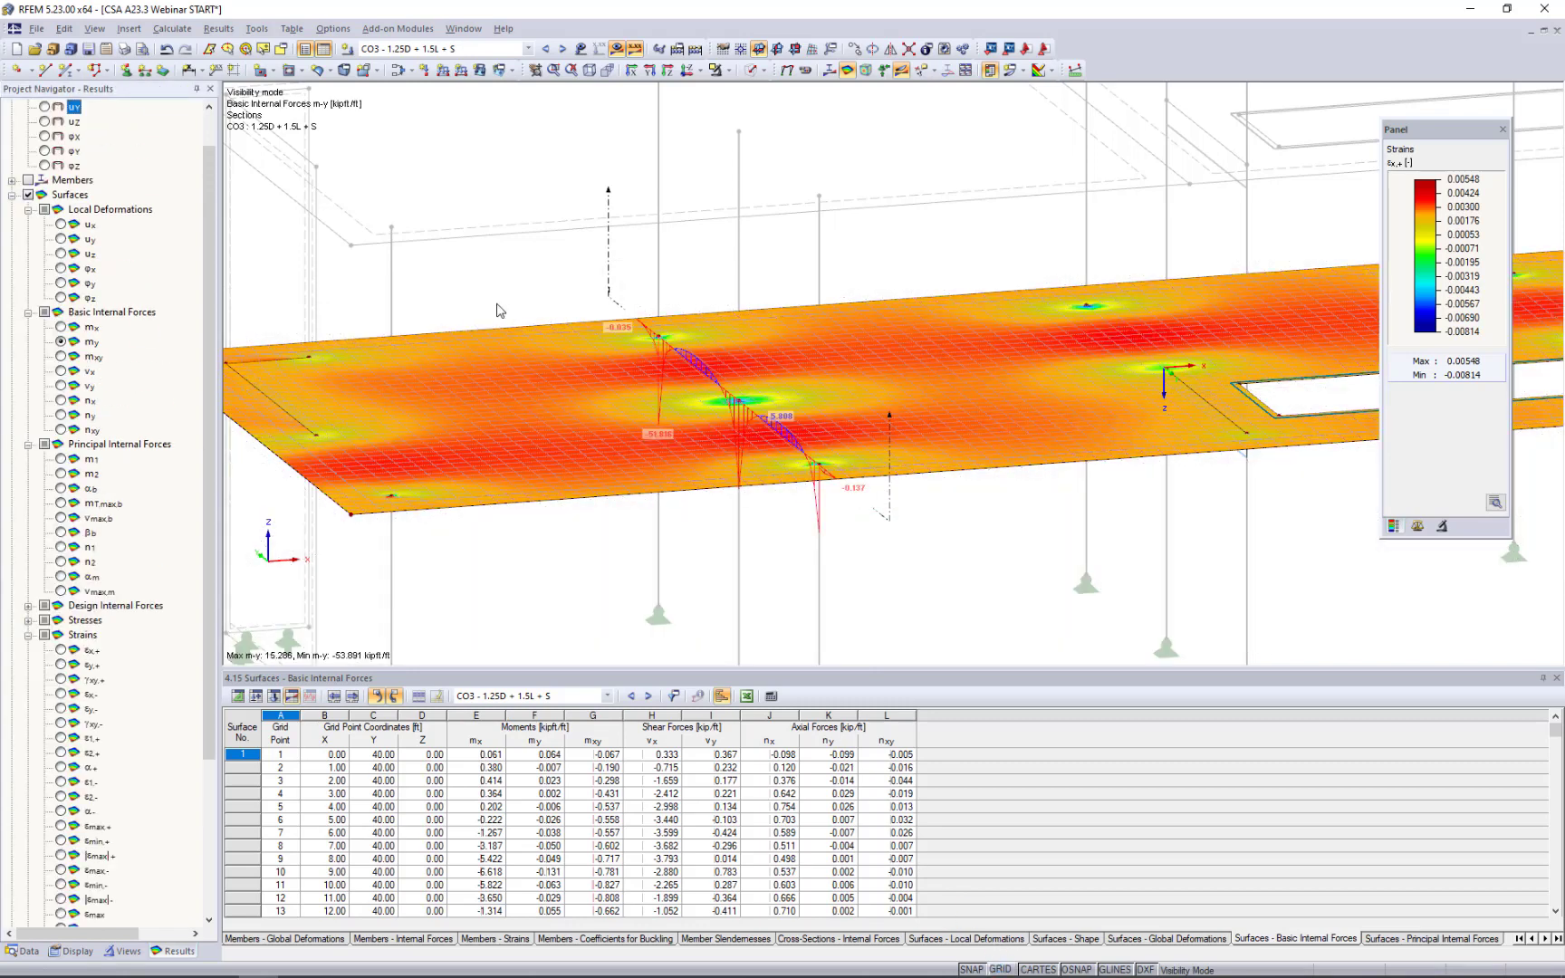
pyautogui.keyDown('ctrl'); pyautogui.moveTo(635, 330); pyautogui.dragTo(667, 306, button='middle'); pyautogui.keyUp('ctrl')
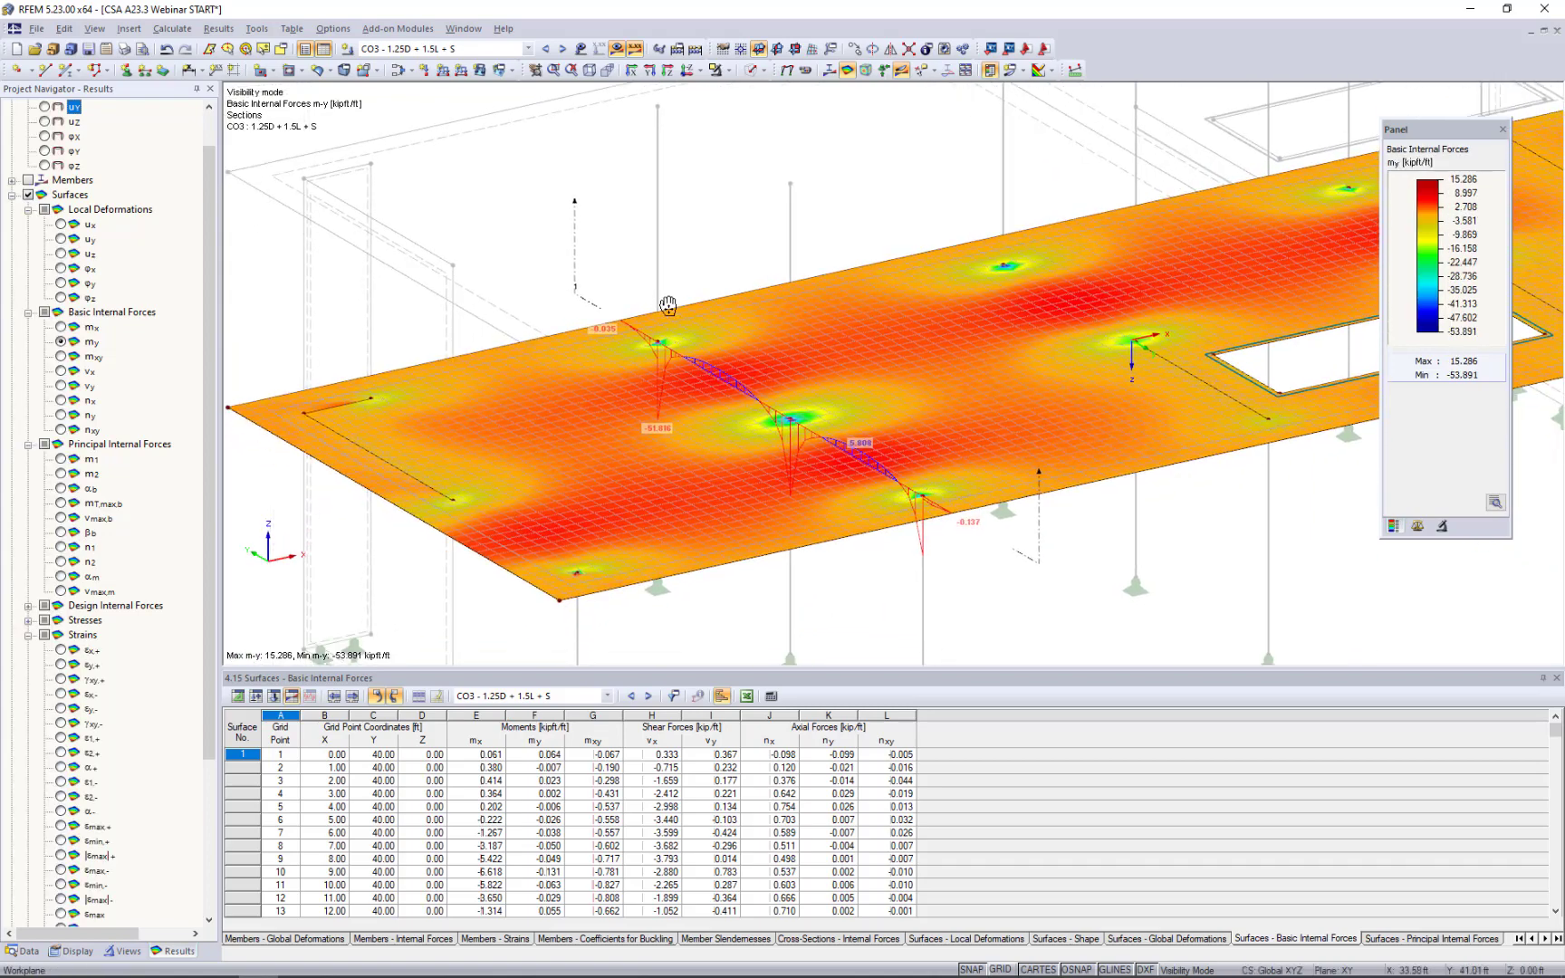
# Turn off the slab's isobands and inspect the my diagram along the section.
pyautogui.click(1049, 70)
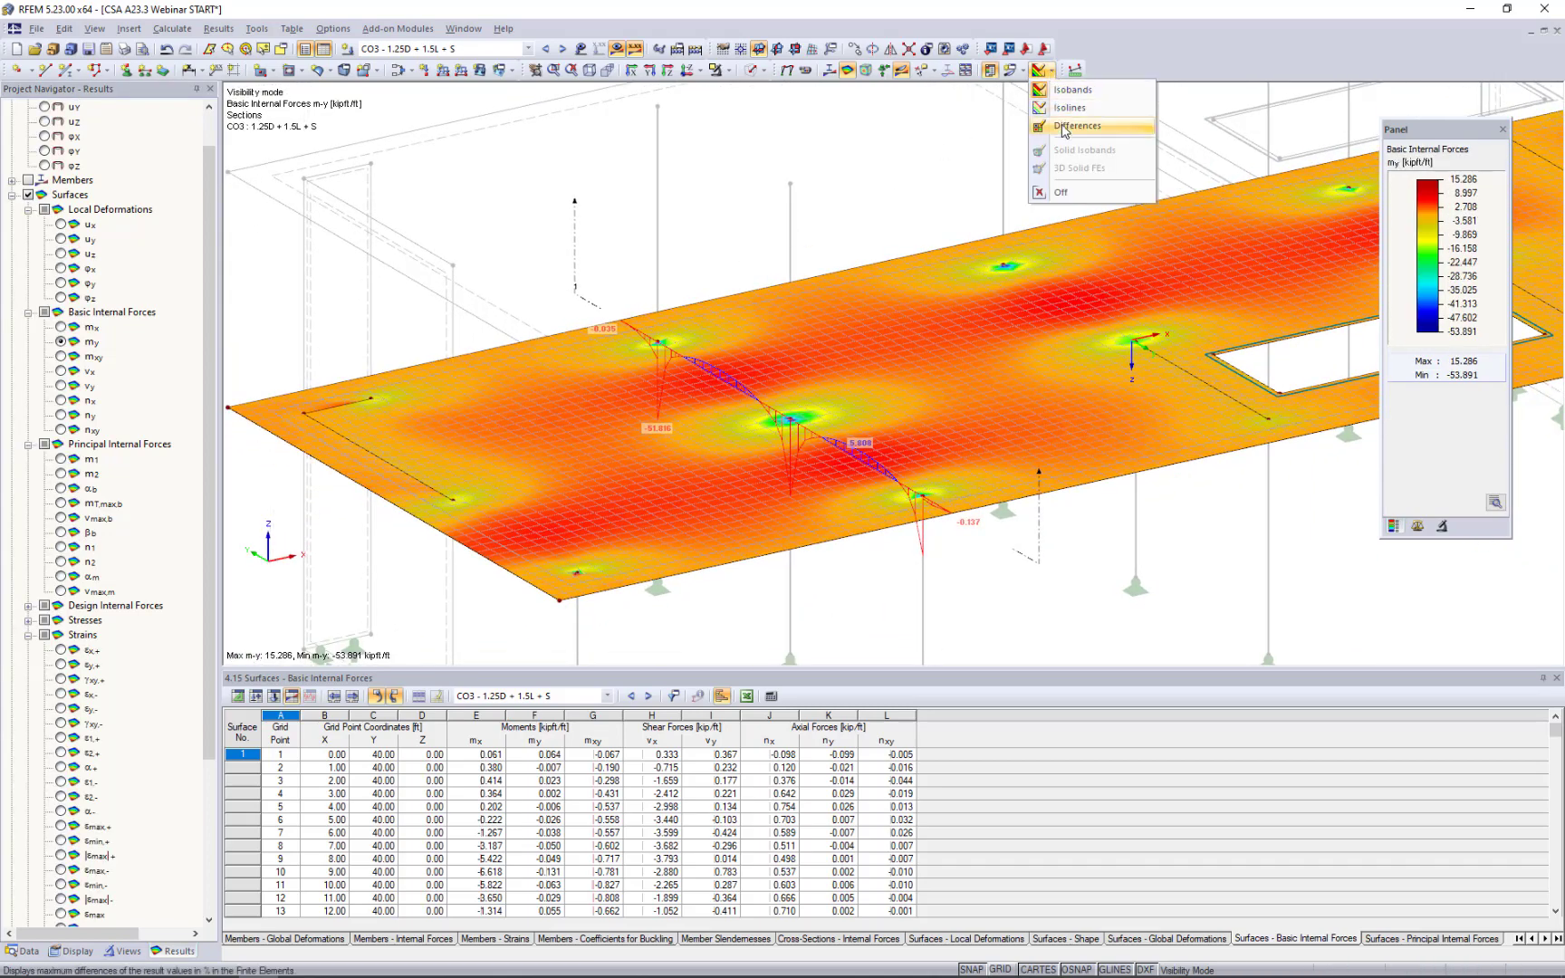
pyautogui.click(1061, 195)
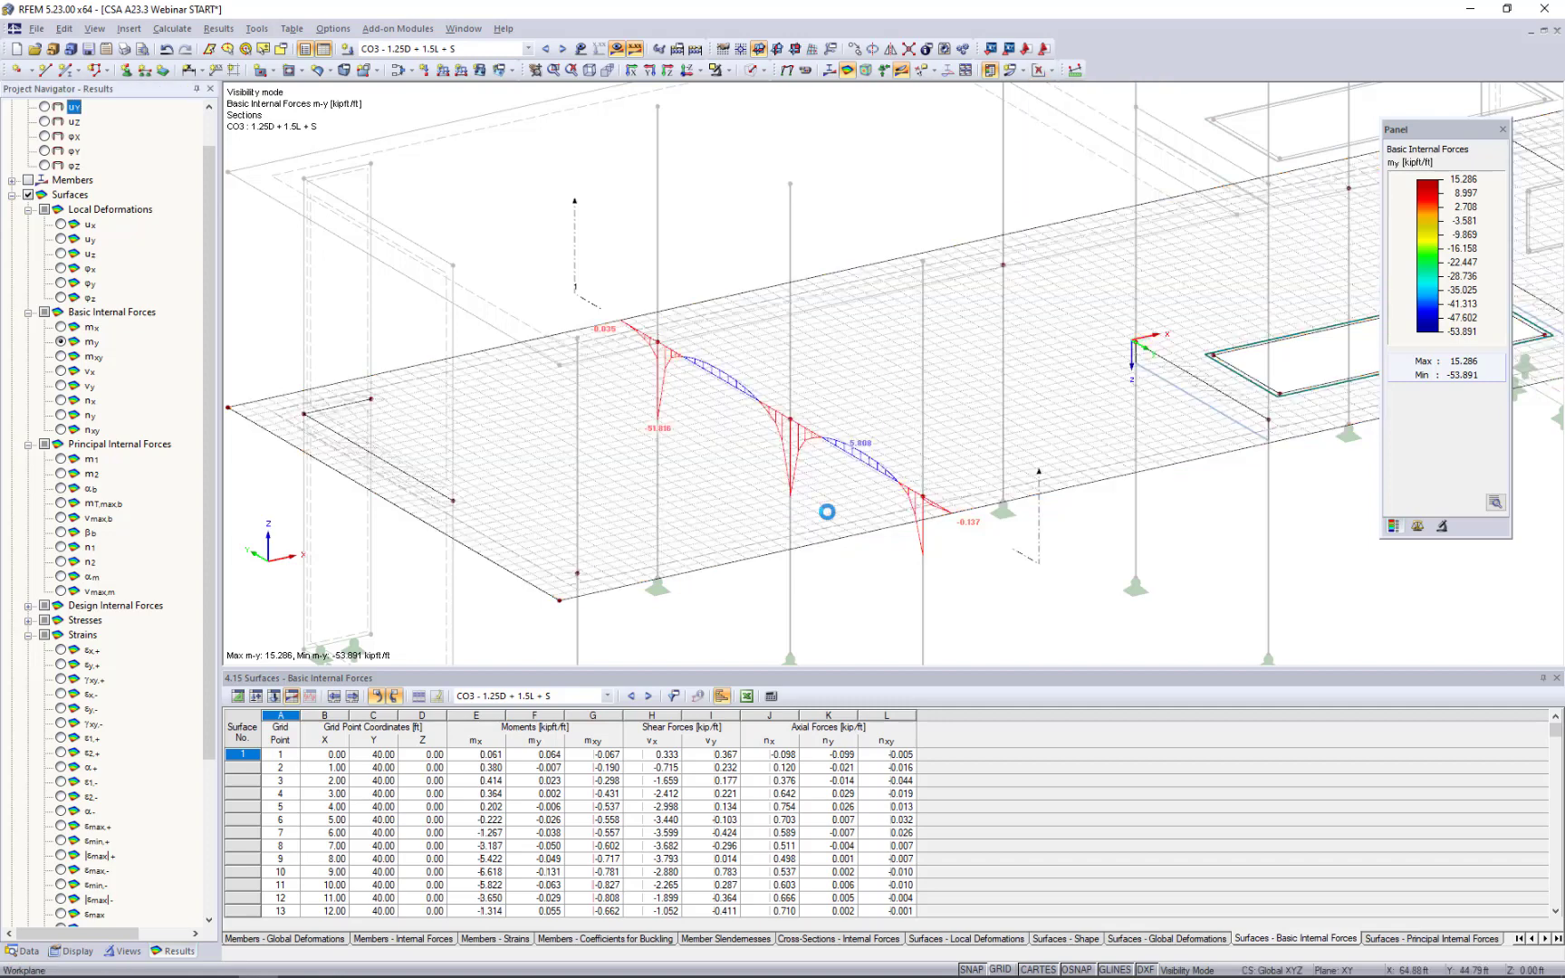
pyautogui.keyDown('ctrl'); pyautogui.moveTo(779, 492); pyautogui.dragTo(781, 493, button='middle'); pyautogui.keyUp('ctrl')
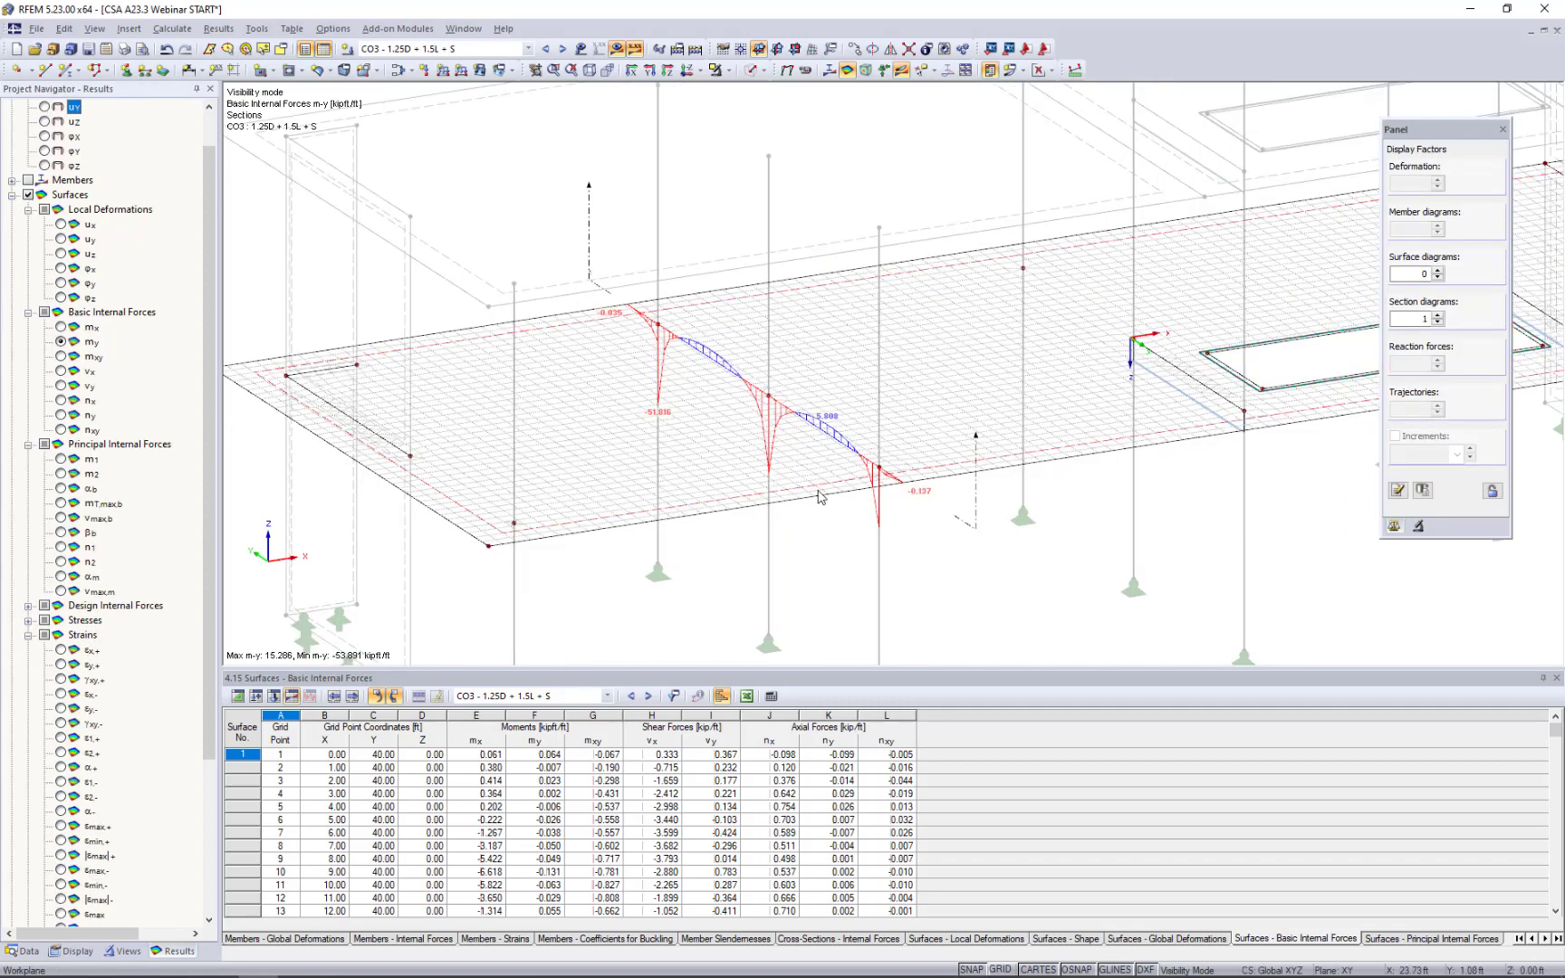
pyautogui.scroll(3, 818, 493)
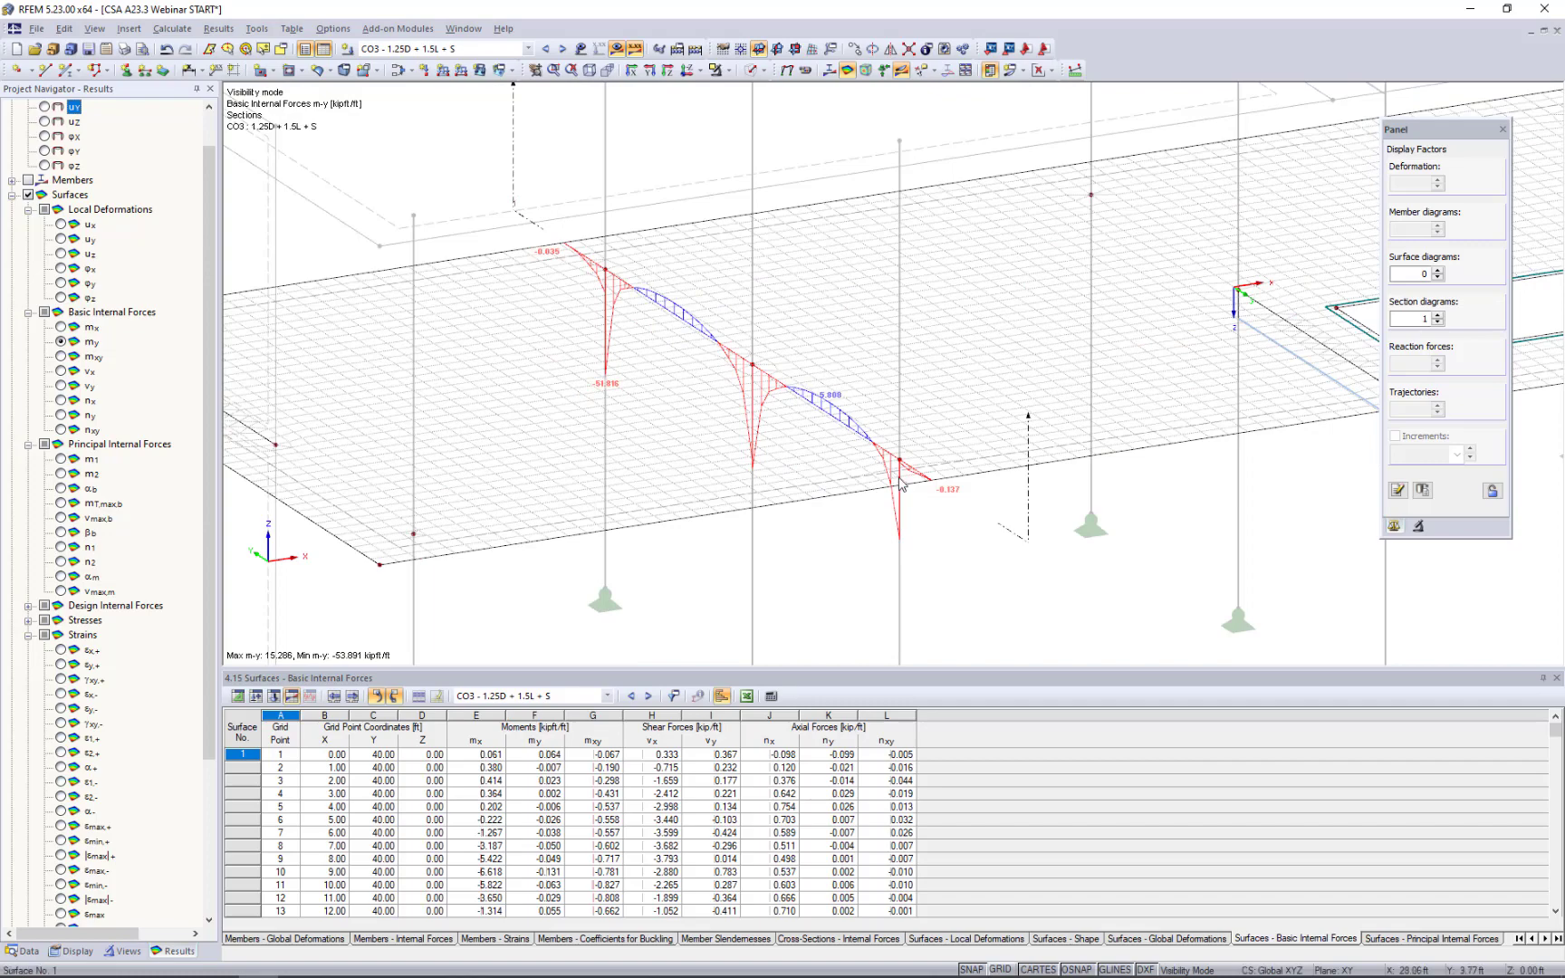
# Display the shear force vy along the section and inspect its diagram at the columns.
pyautogui.click(60, 386)
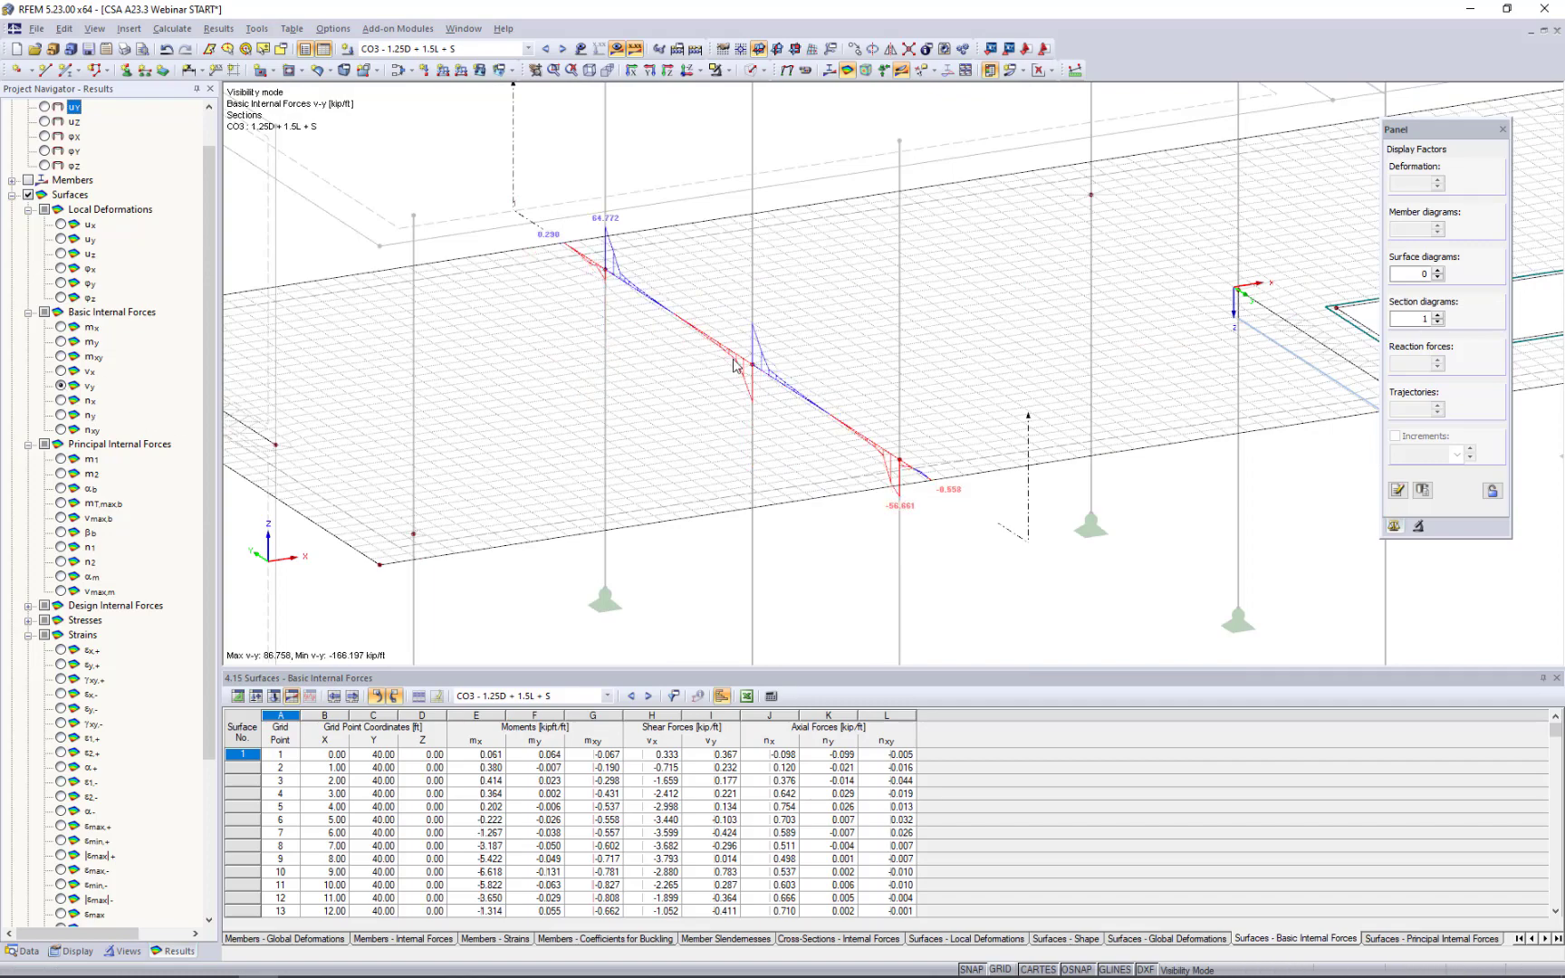
pyautogui.scroll(3, 734, 366)
pyautogui.scroll(-2, 733, 366)
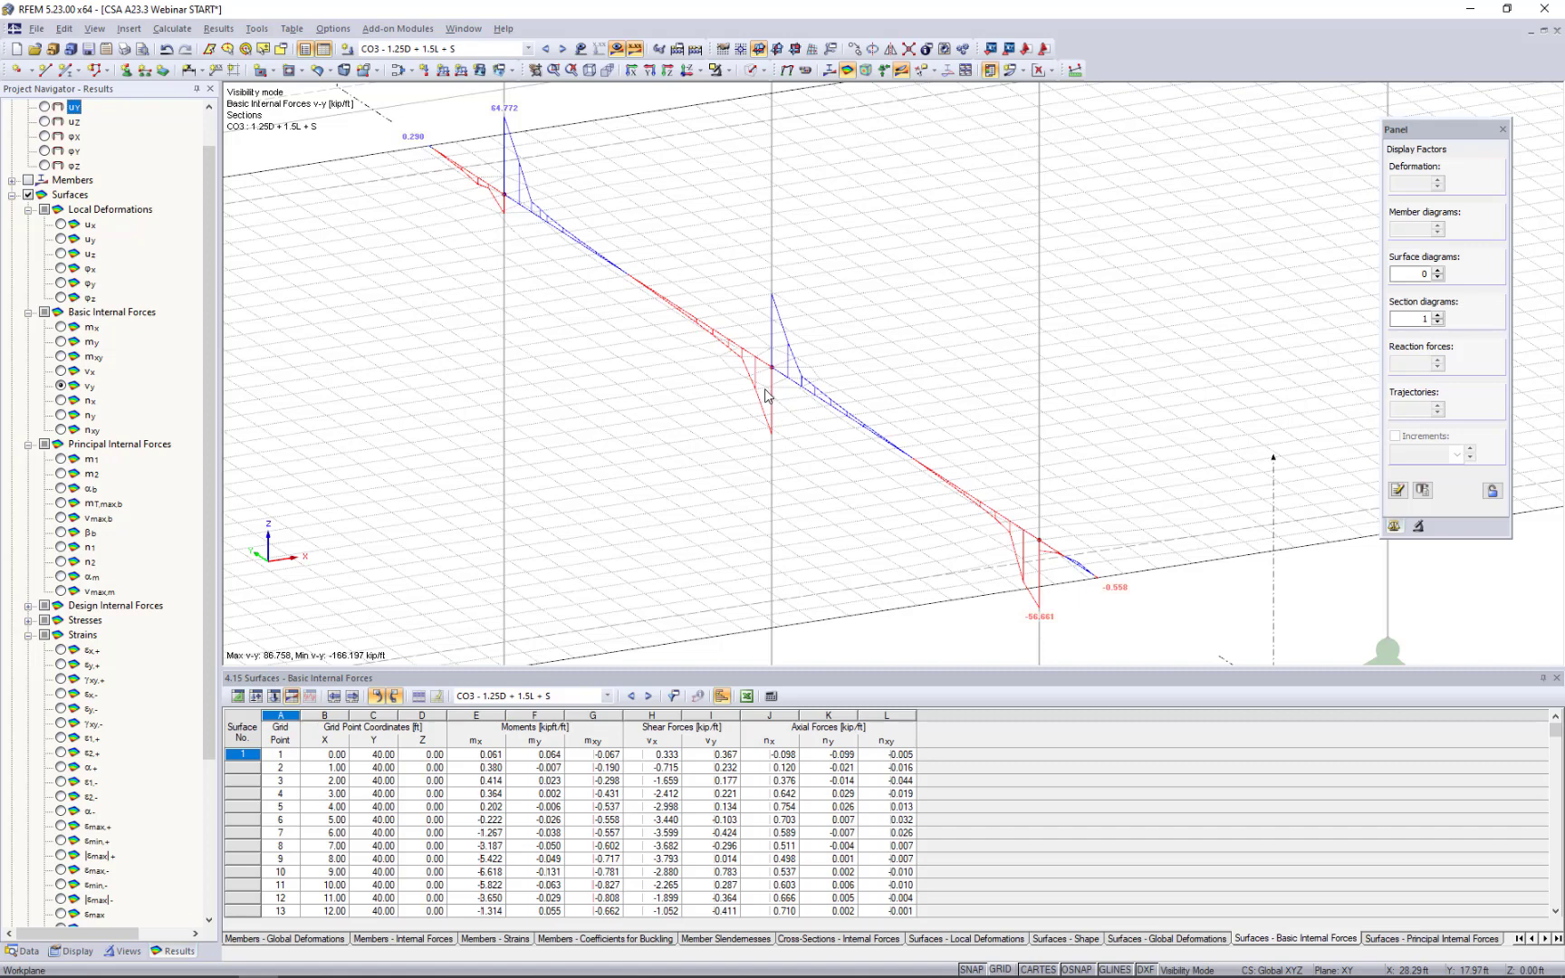
pyautogui.scroll(-3, 818, 355)
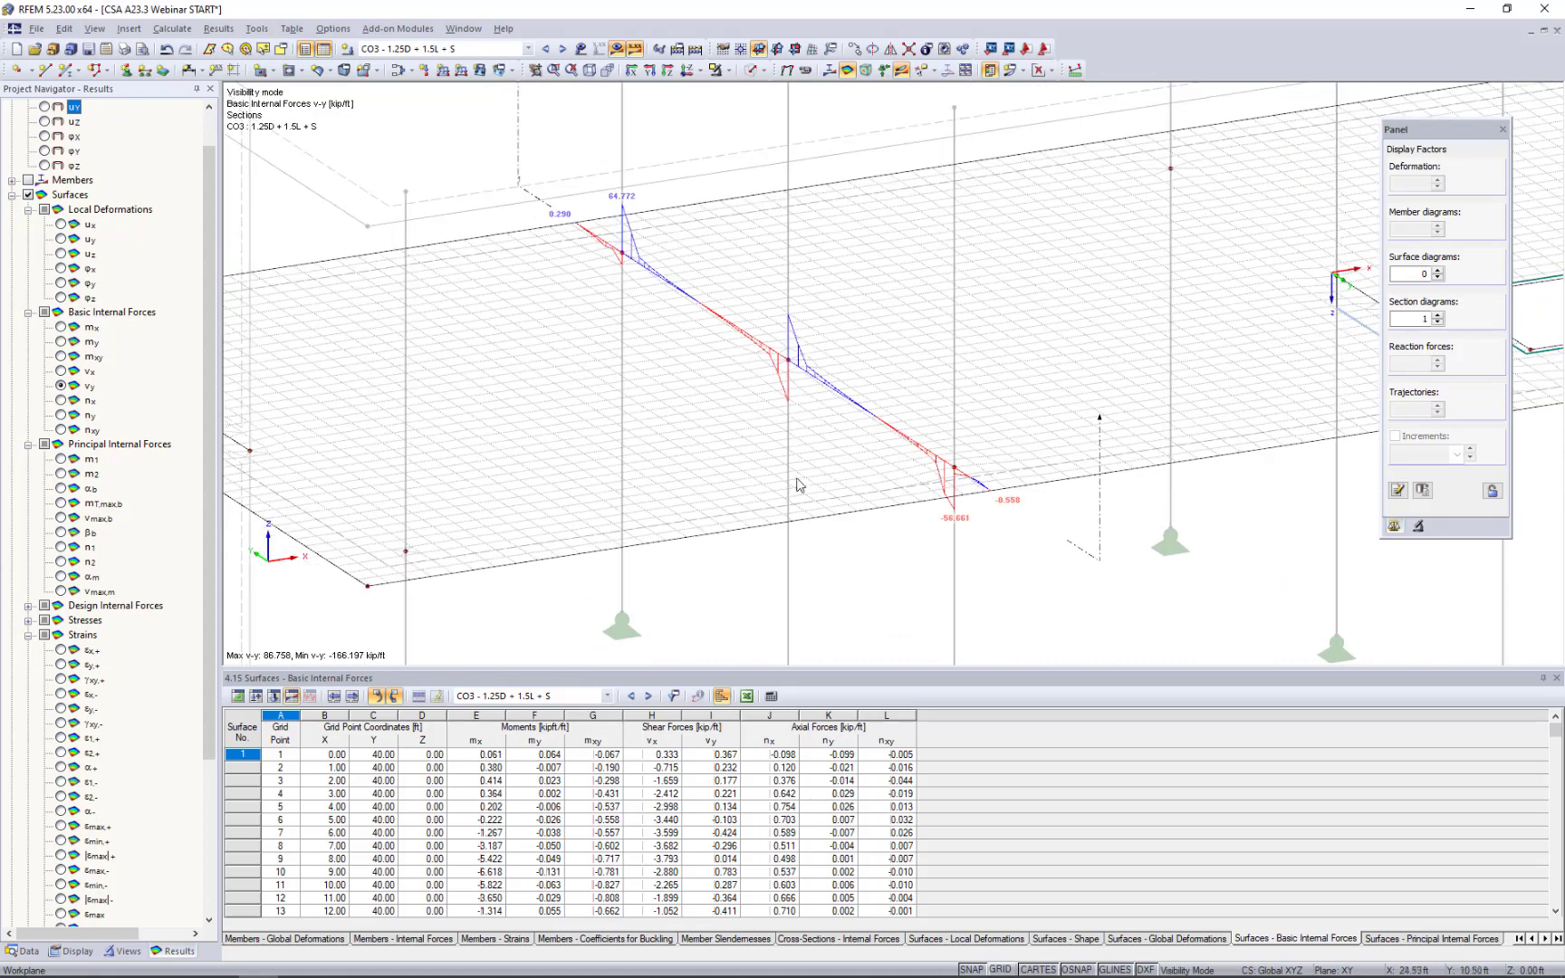
pyautogui.moveTo(797, 491); pyautogui.dragTo(724, 532, button='middle')
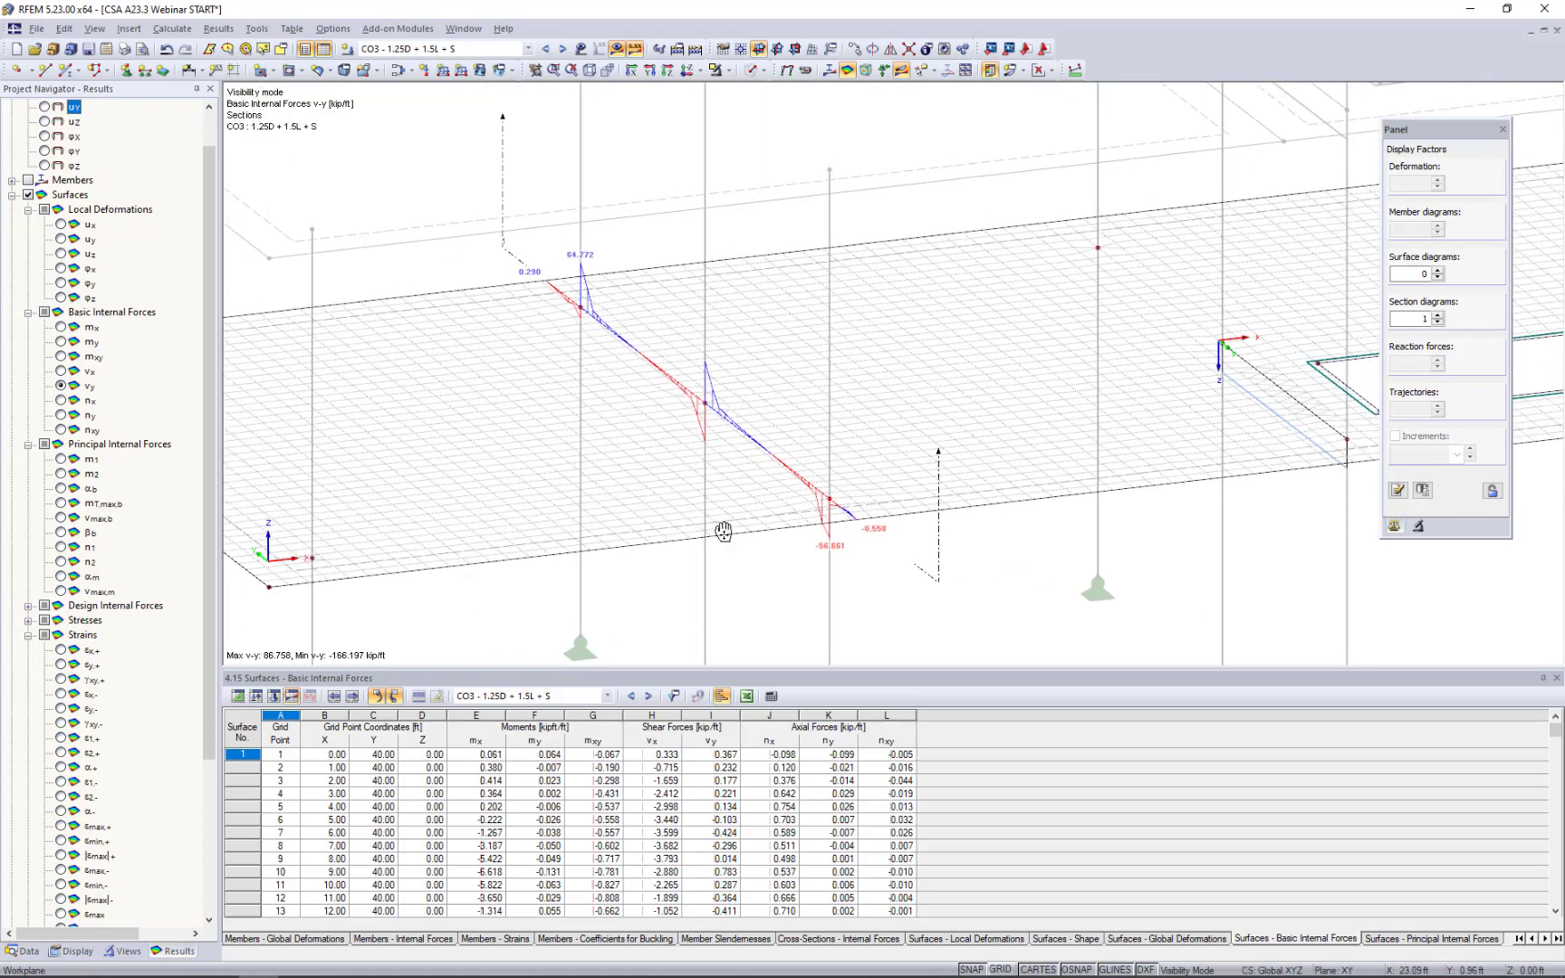
# Bring up the section's result diagrams, add the mx moment diagram, and close them after review.
pyautogui.doubleClick(938, 559)
pyautogui.rightClick(937, 559)
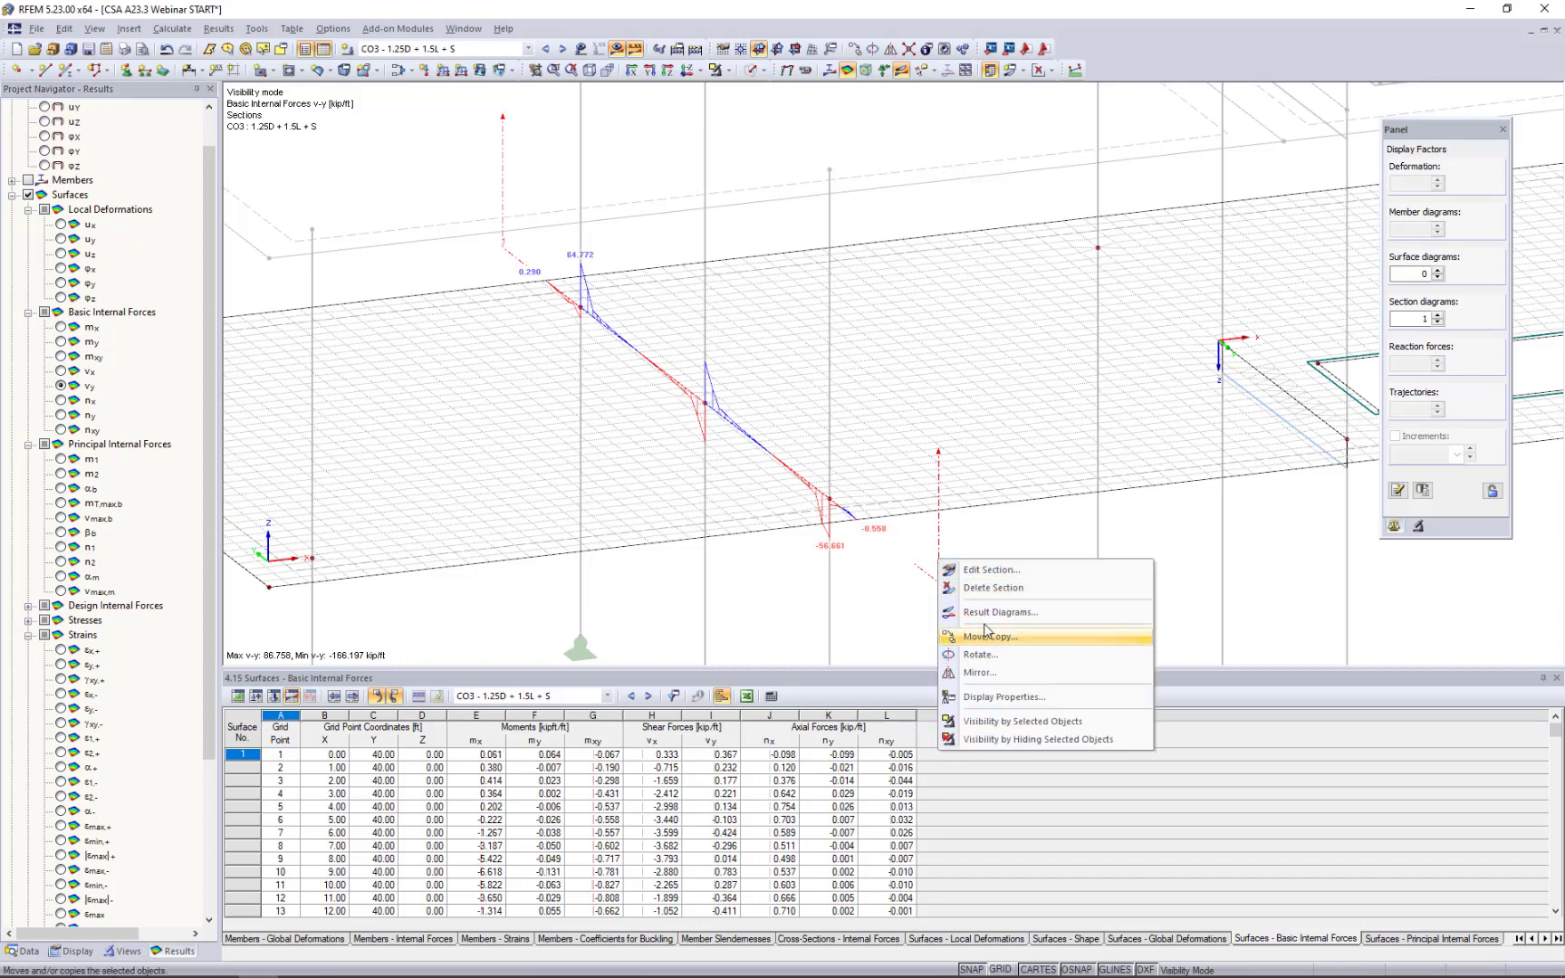
pyautogui.click(984, 568)
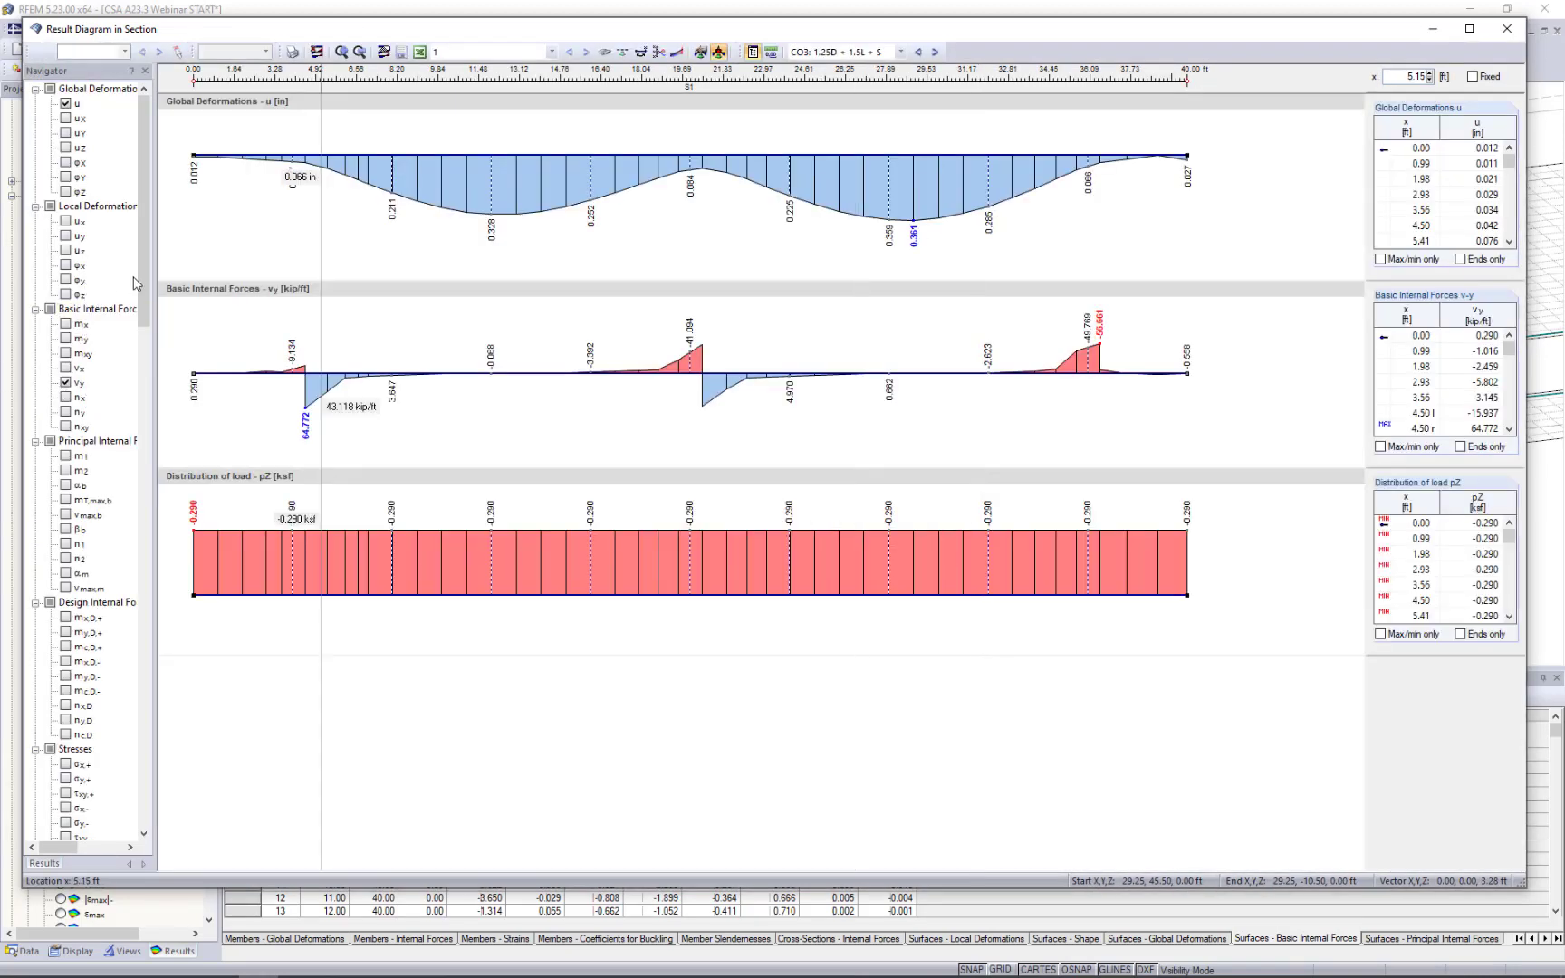
pyautogui.scroll(-3, 136, 289)
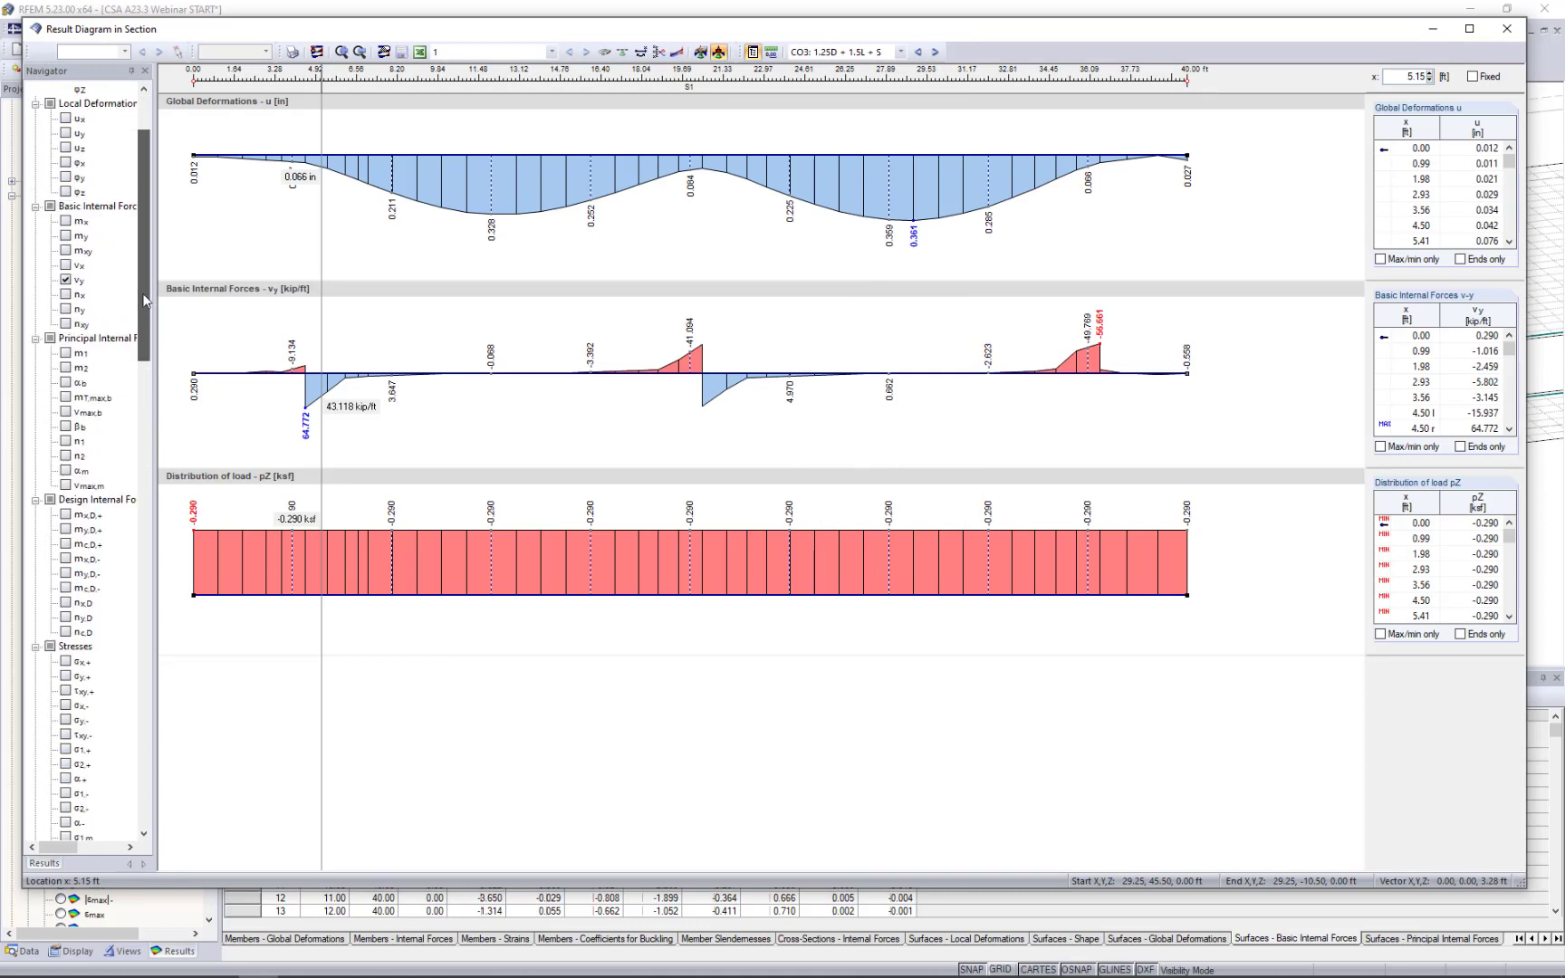
pyautogui.scroll(1, 145, 301)
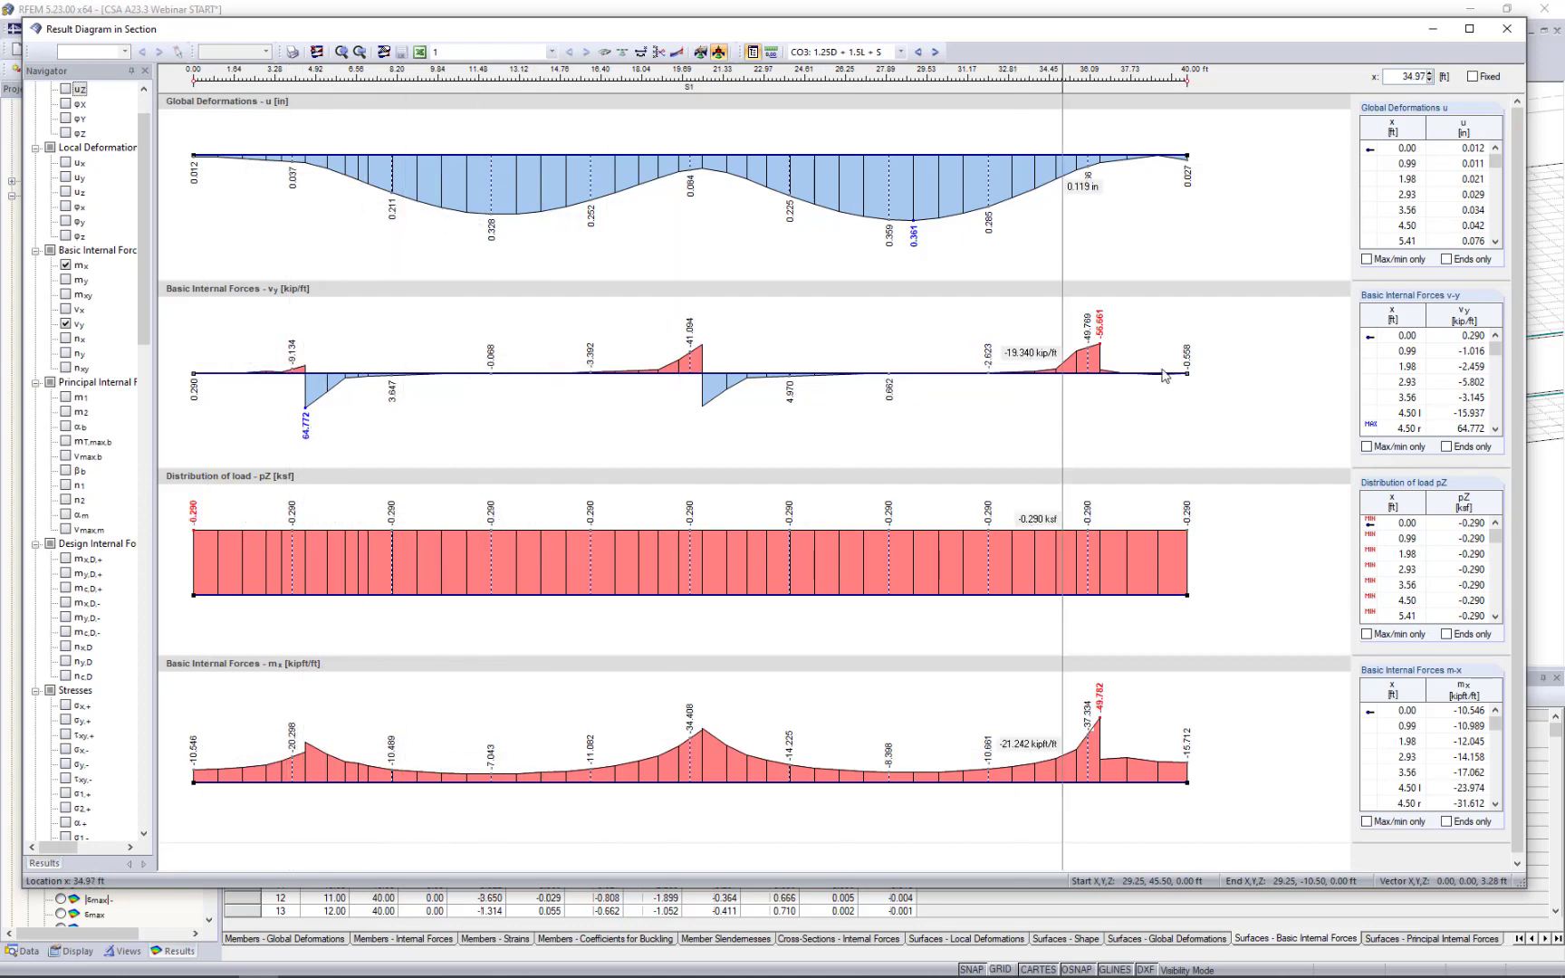
pyautogui.click(1507, 29)
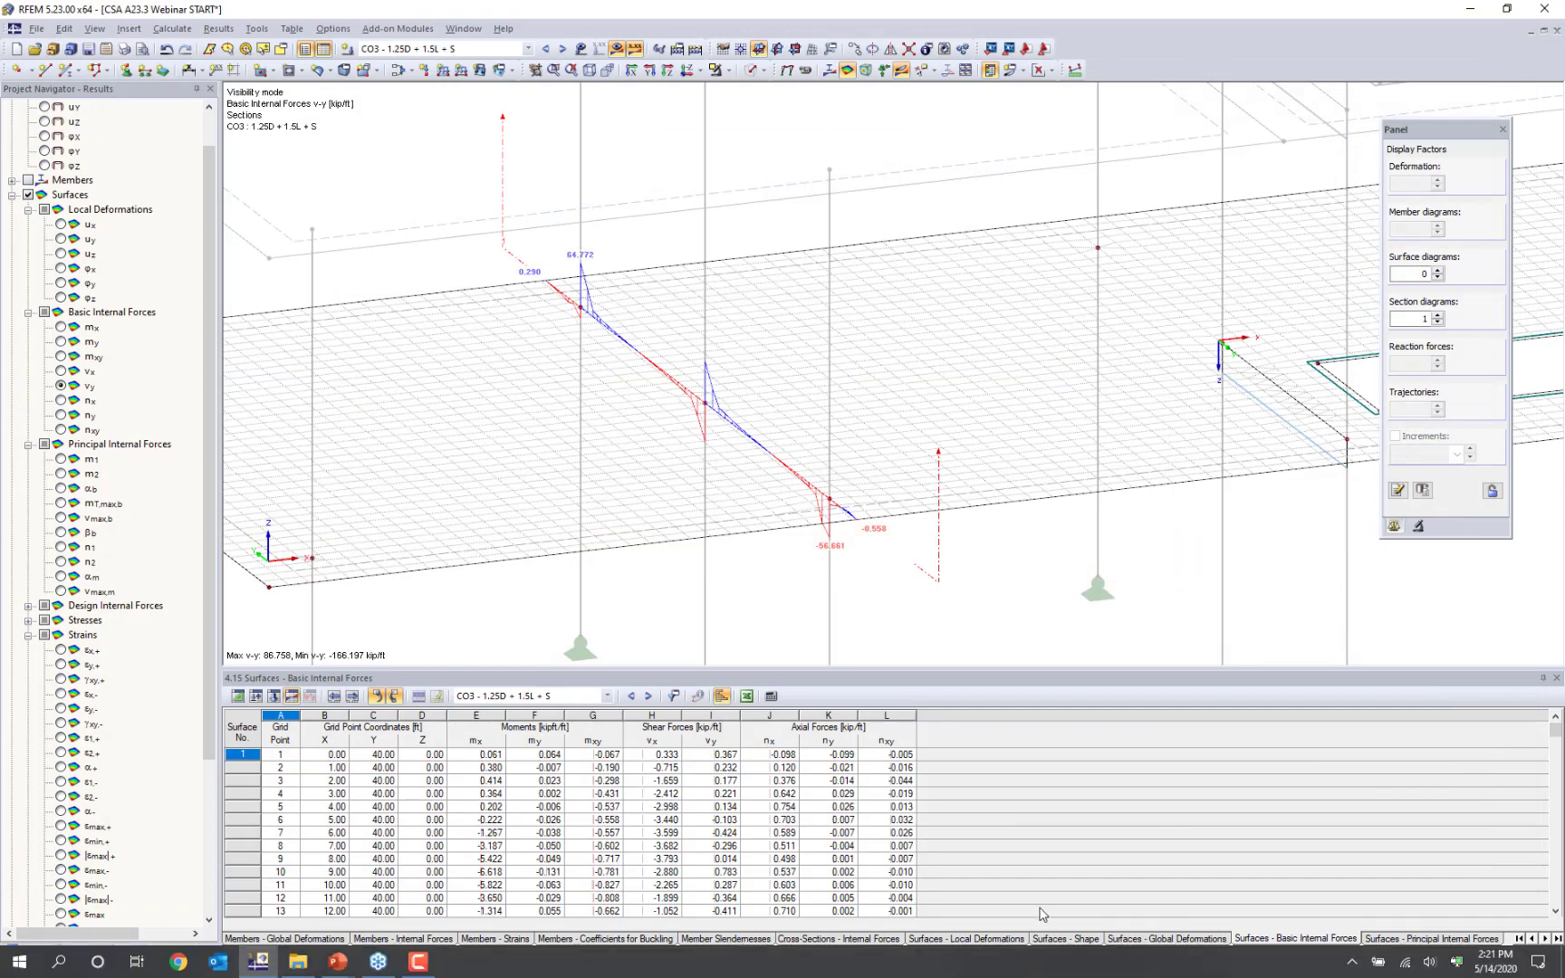
# Display the grid again and move the work plane origin to the front-edge column node beside the slab opening.
pyautogui.click(1004, 969)
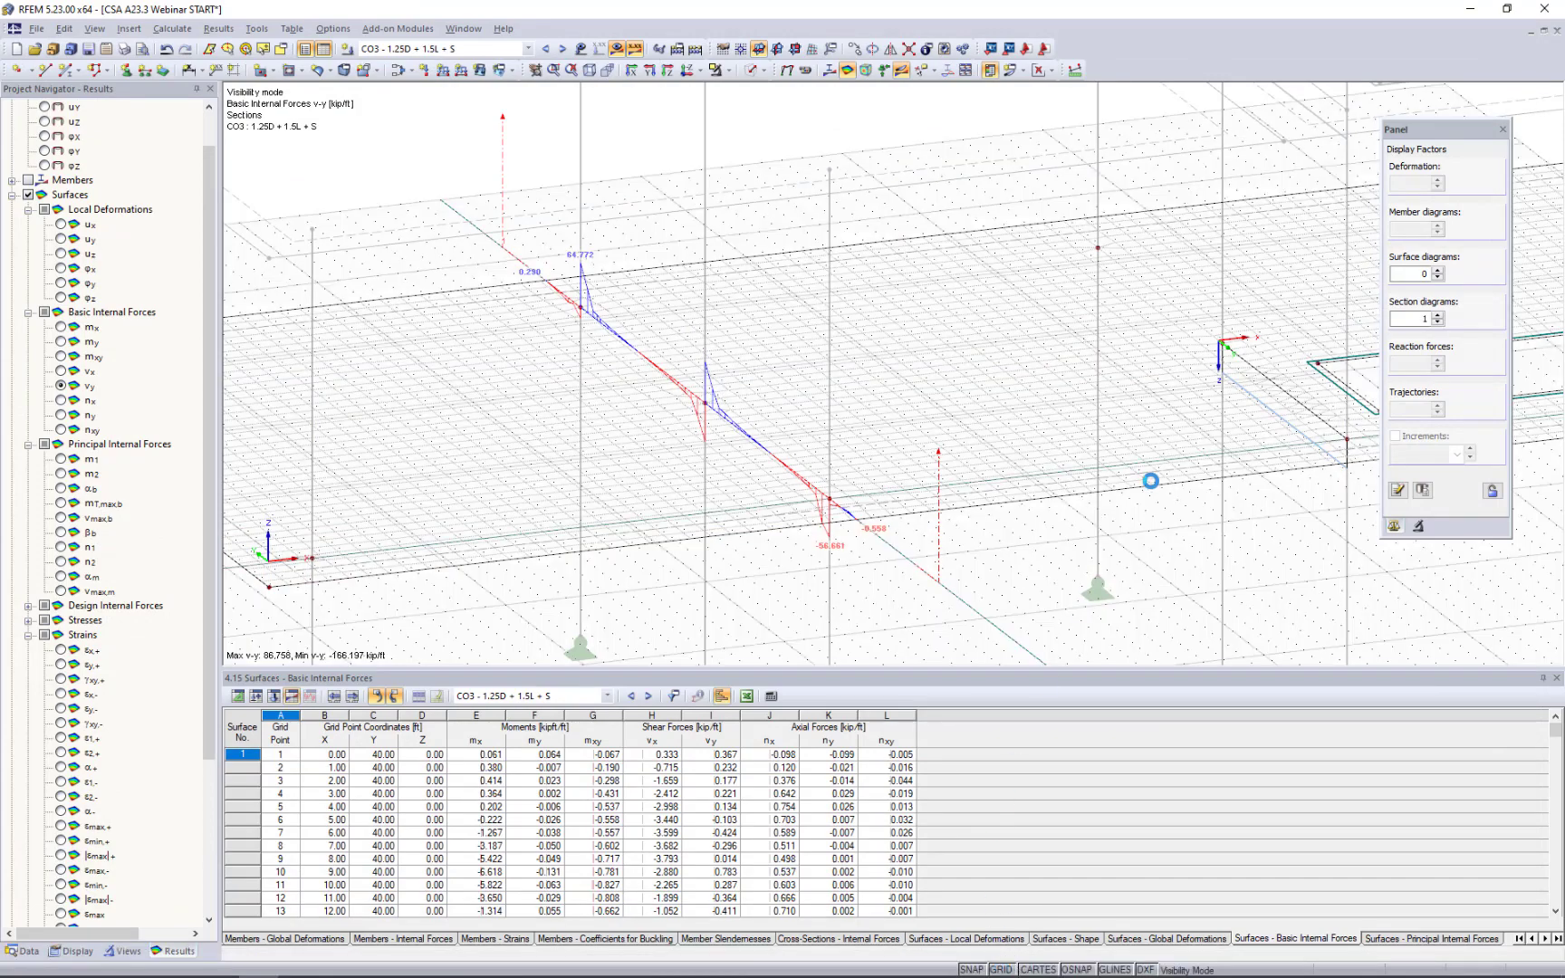
pyautogui.scroll(-3, 1151, 483)
pyautogui.moveTo(1151, 485); pyautogui.dragTo(943, 502, button='middle')
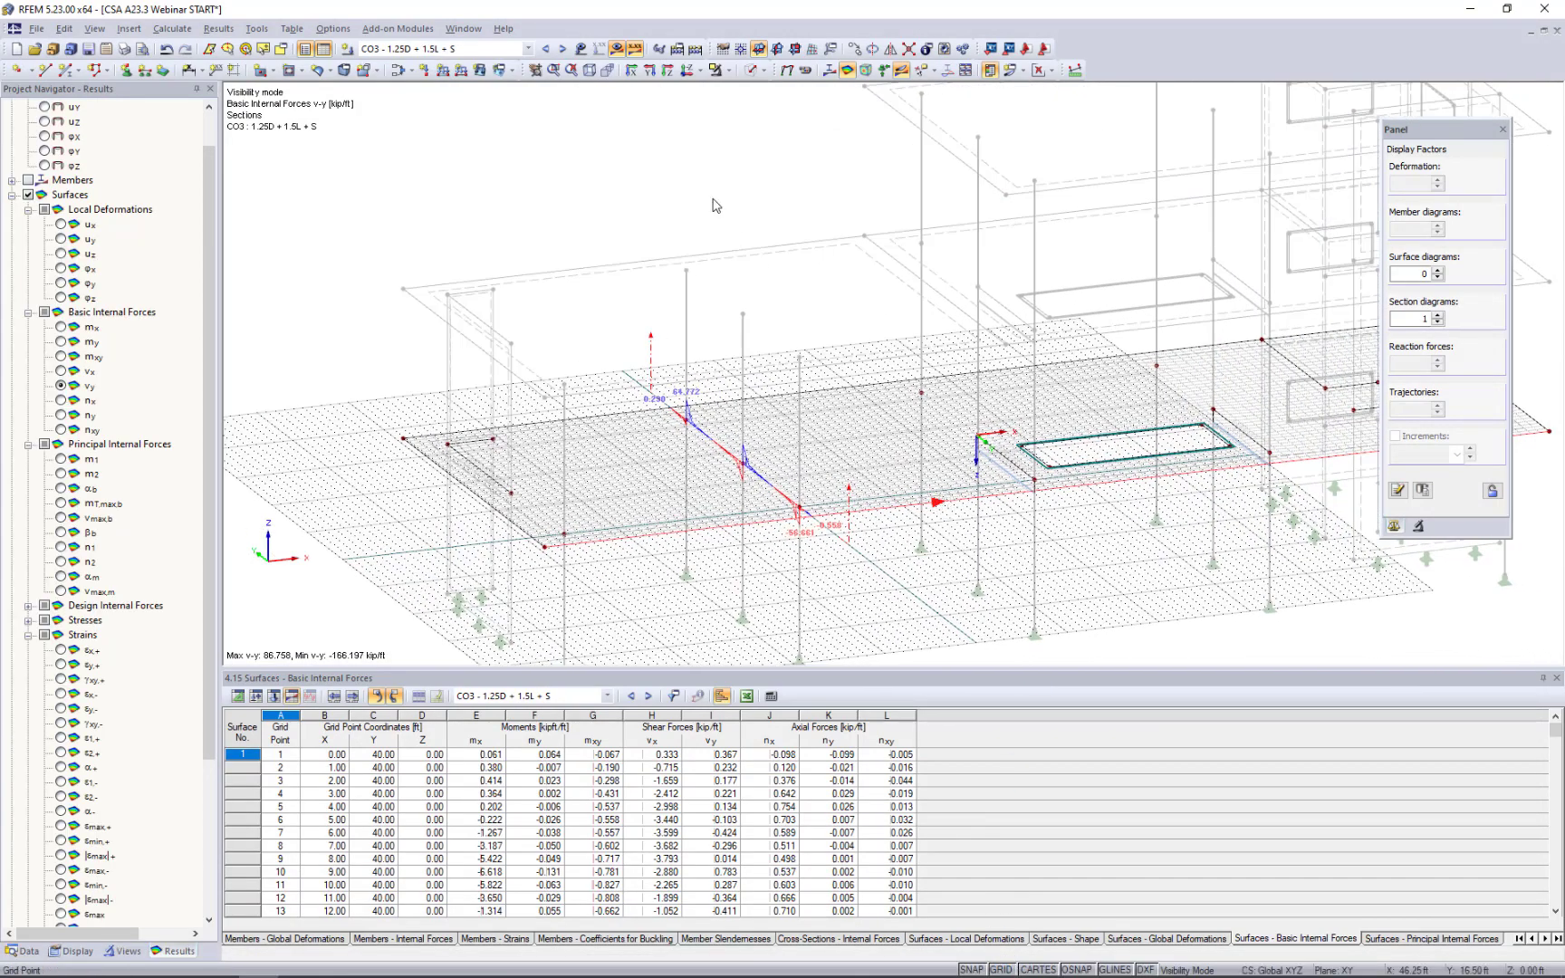
pyautogui.click(741, 50)
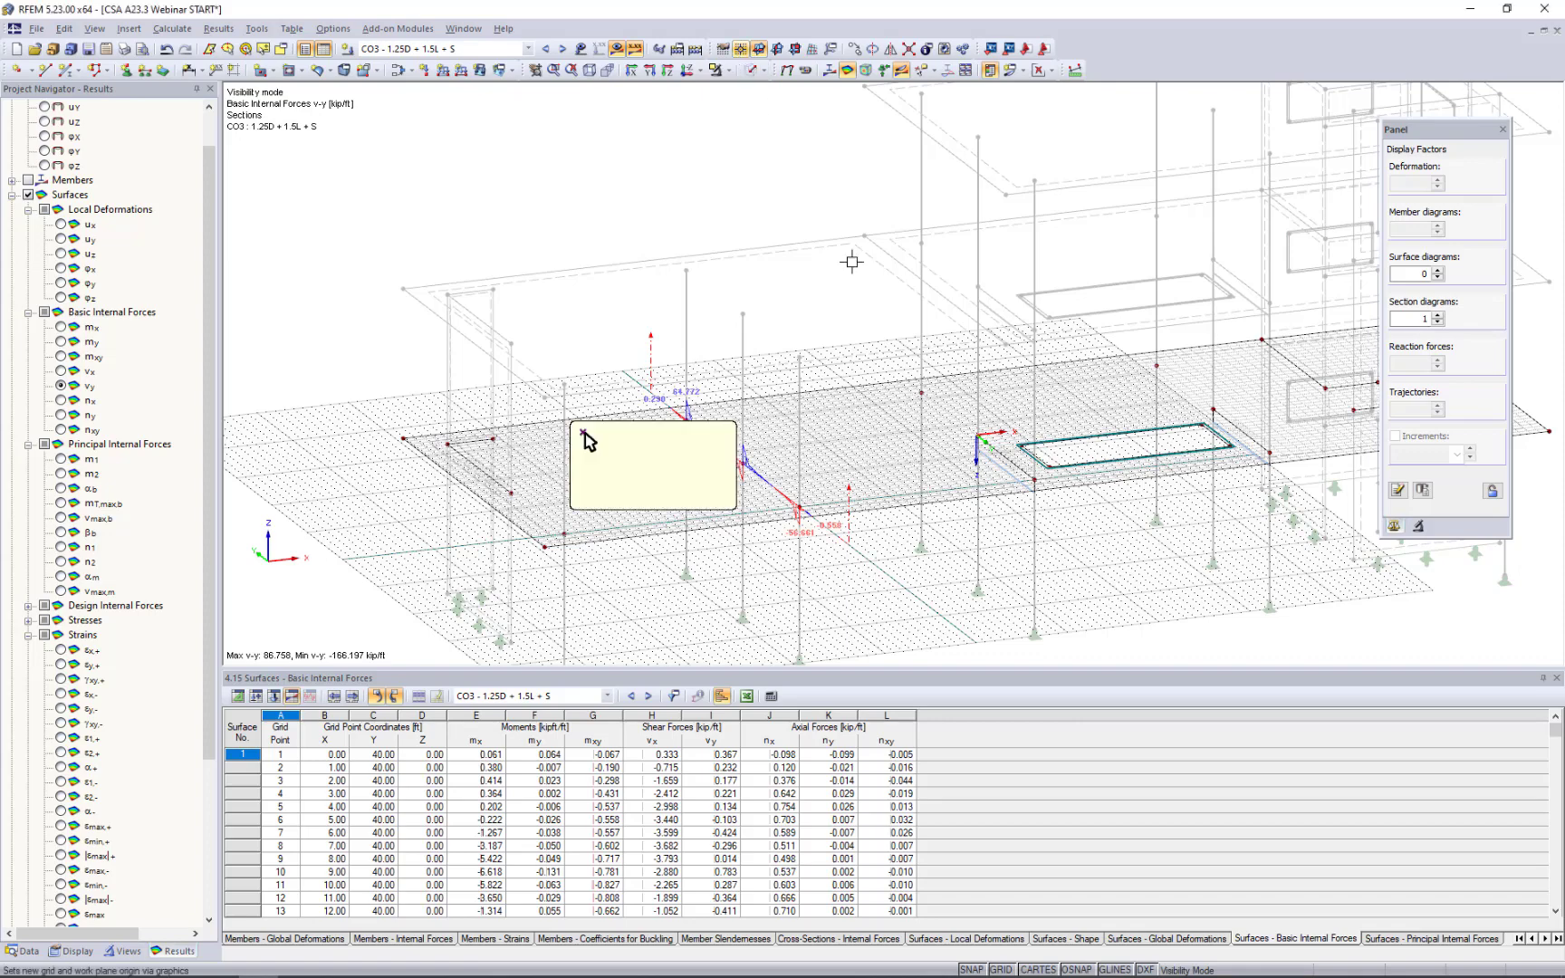
pyautogui.click(1033, 484)
pyautogui.scroll(3, 881, 561)
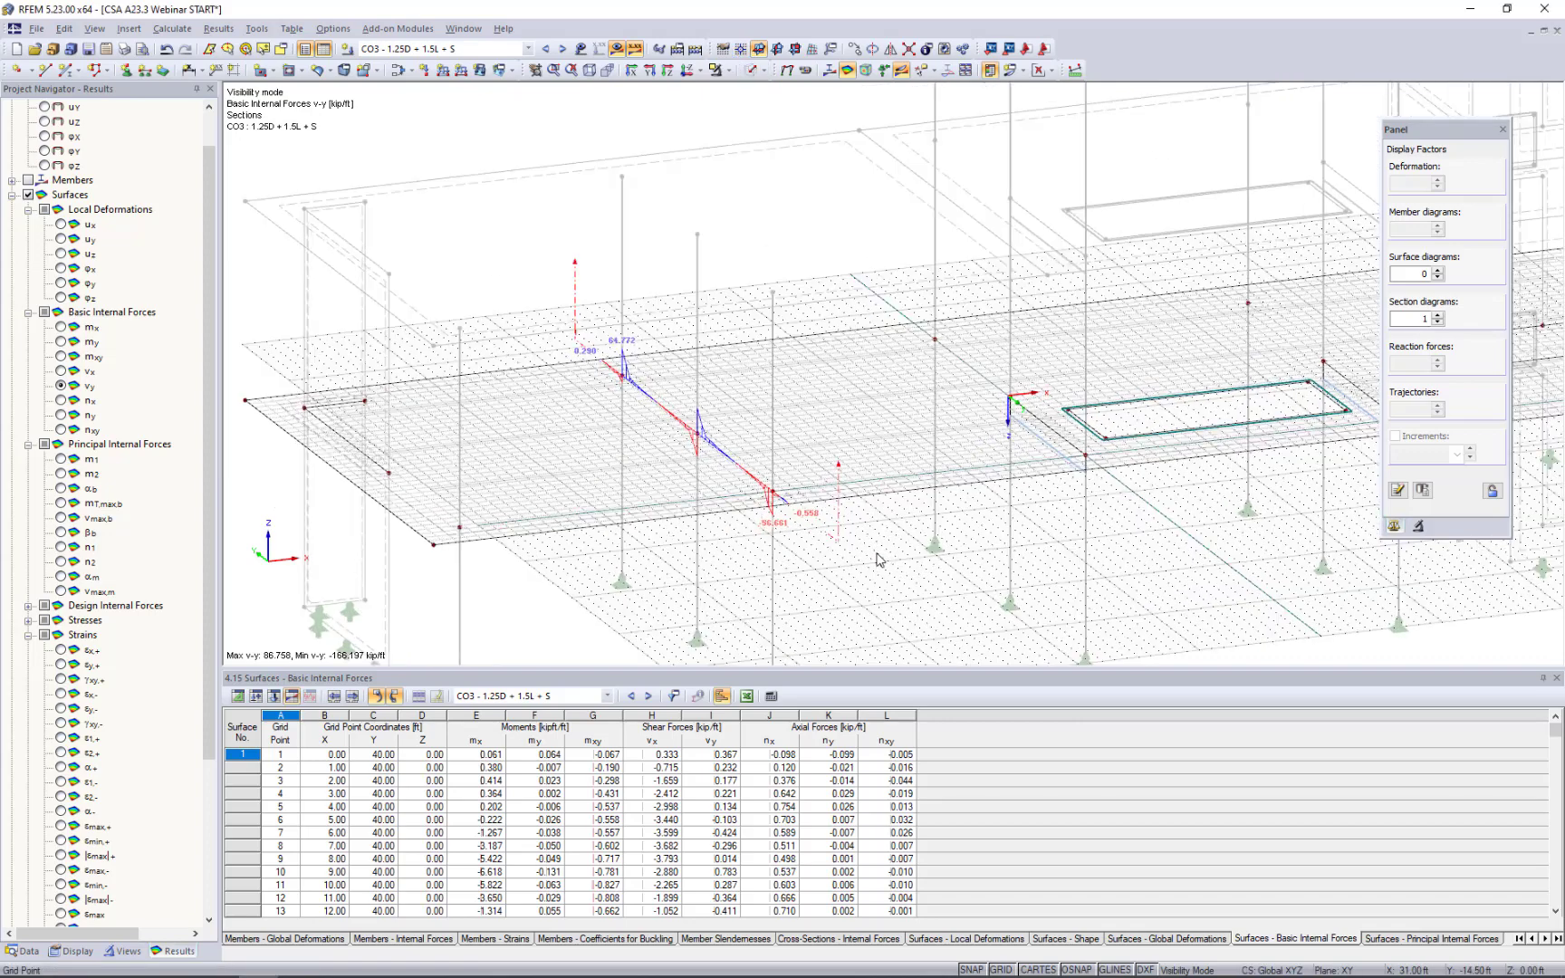
# Place a second slab section along the column line beside the opening and hide the work plane grid.
pyautogui.moveTo(874, 554); pyautogui.dragTo(727, 550, button='middle')
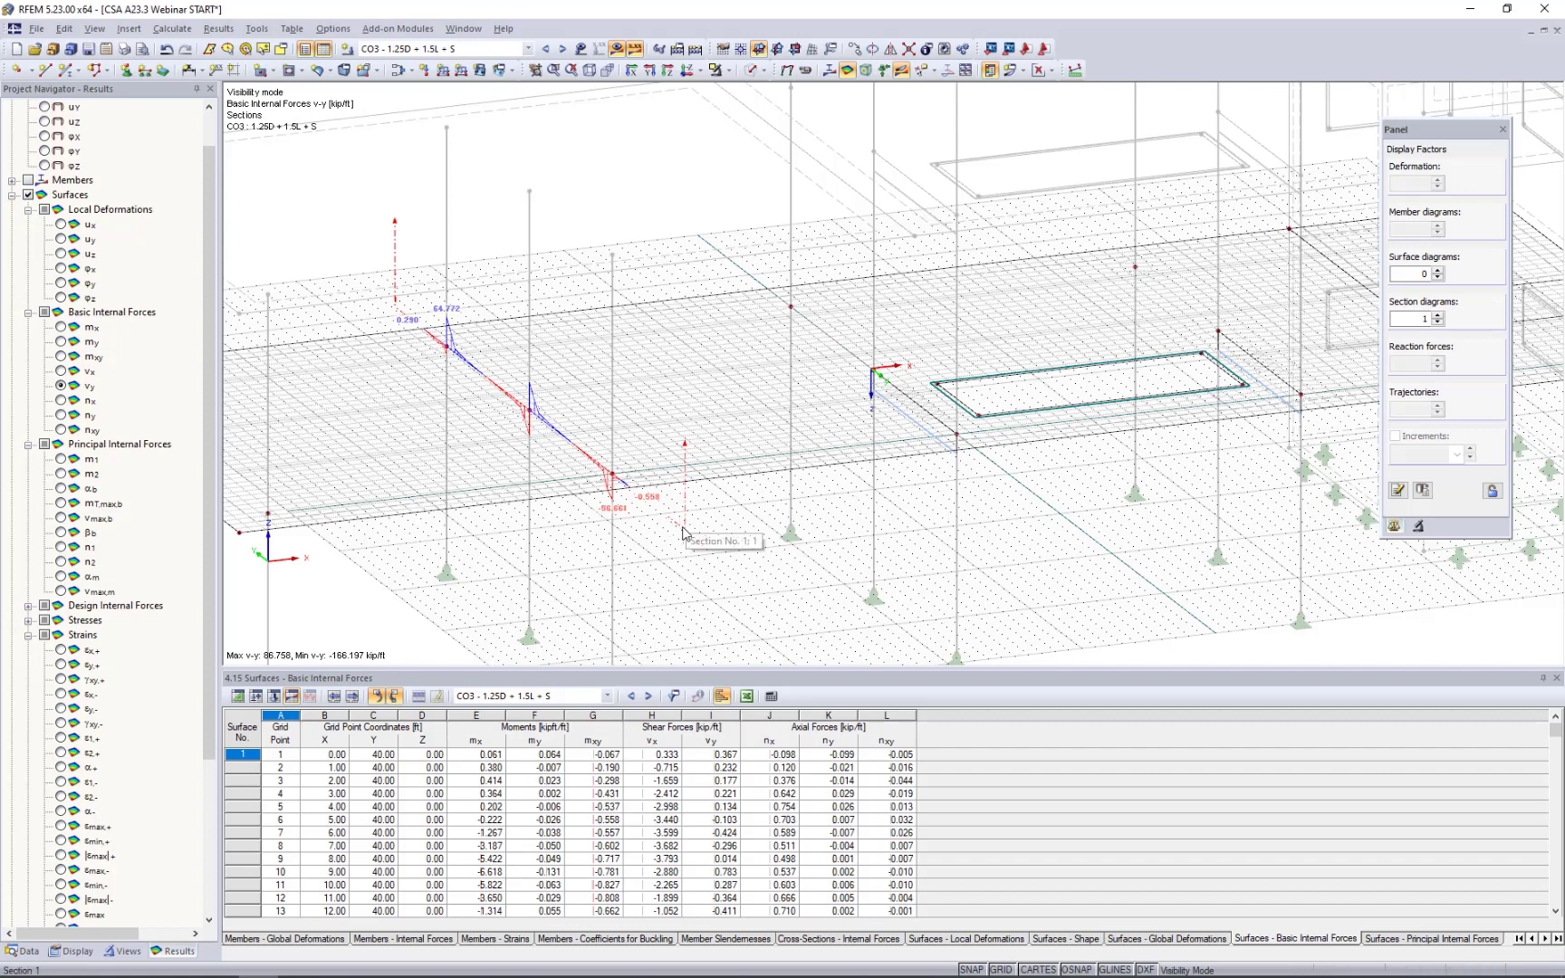
pyautogui.click(1037, 500)
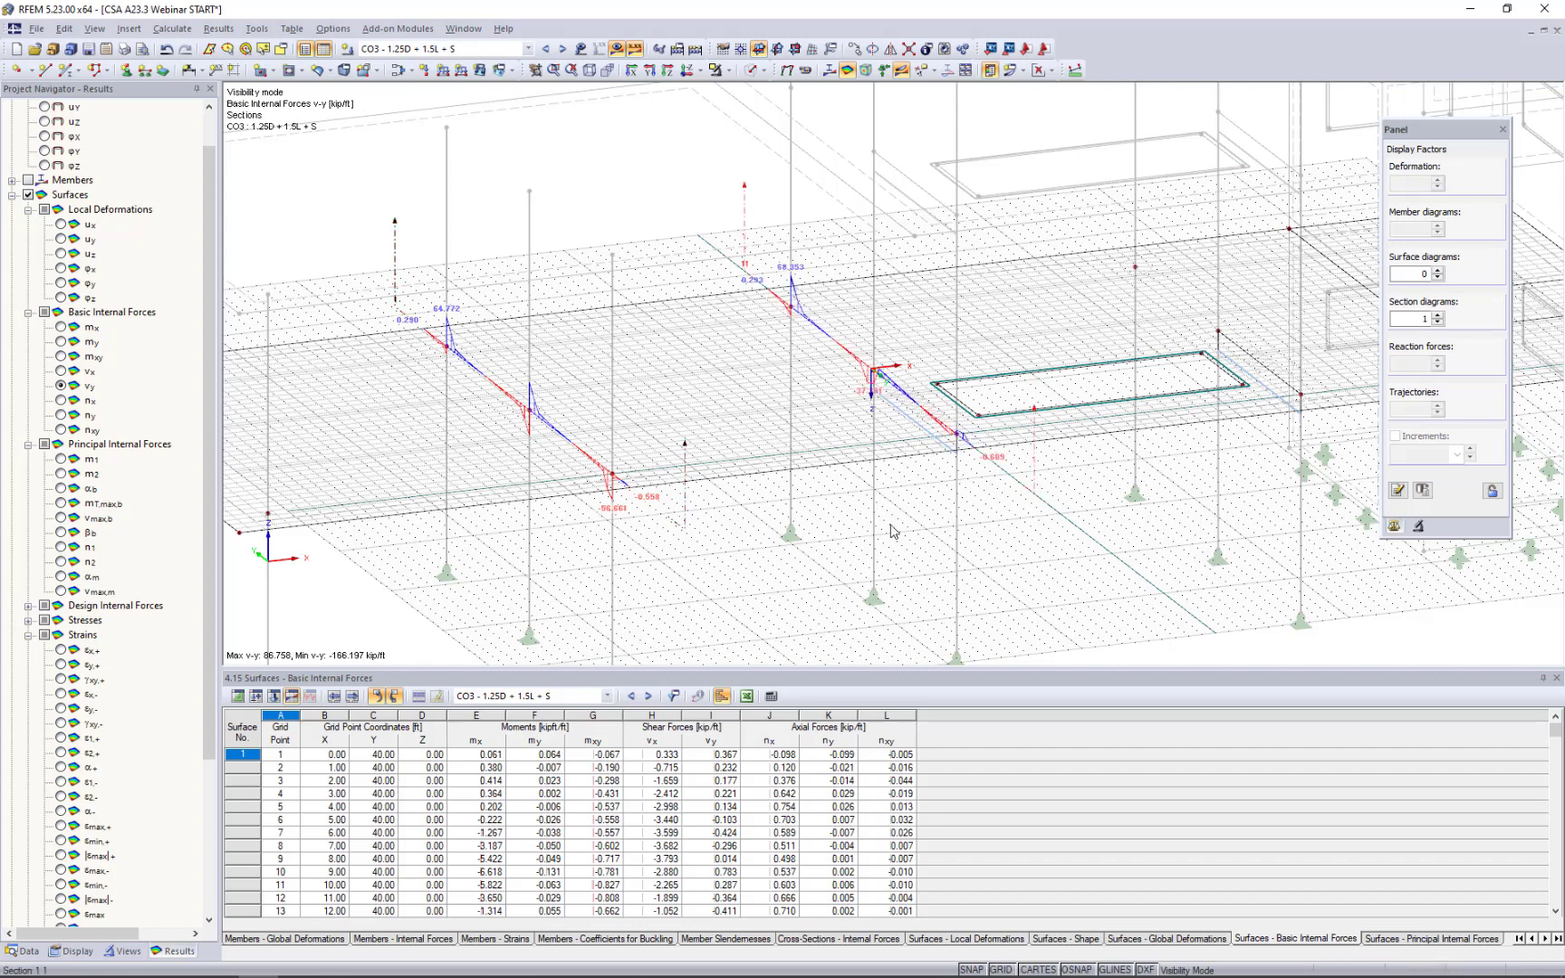
pyautogui.click(1000, 970)
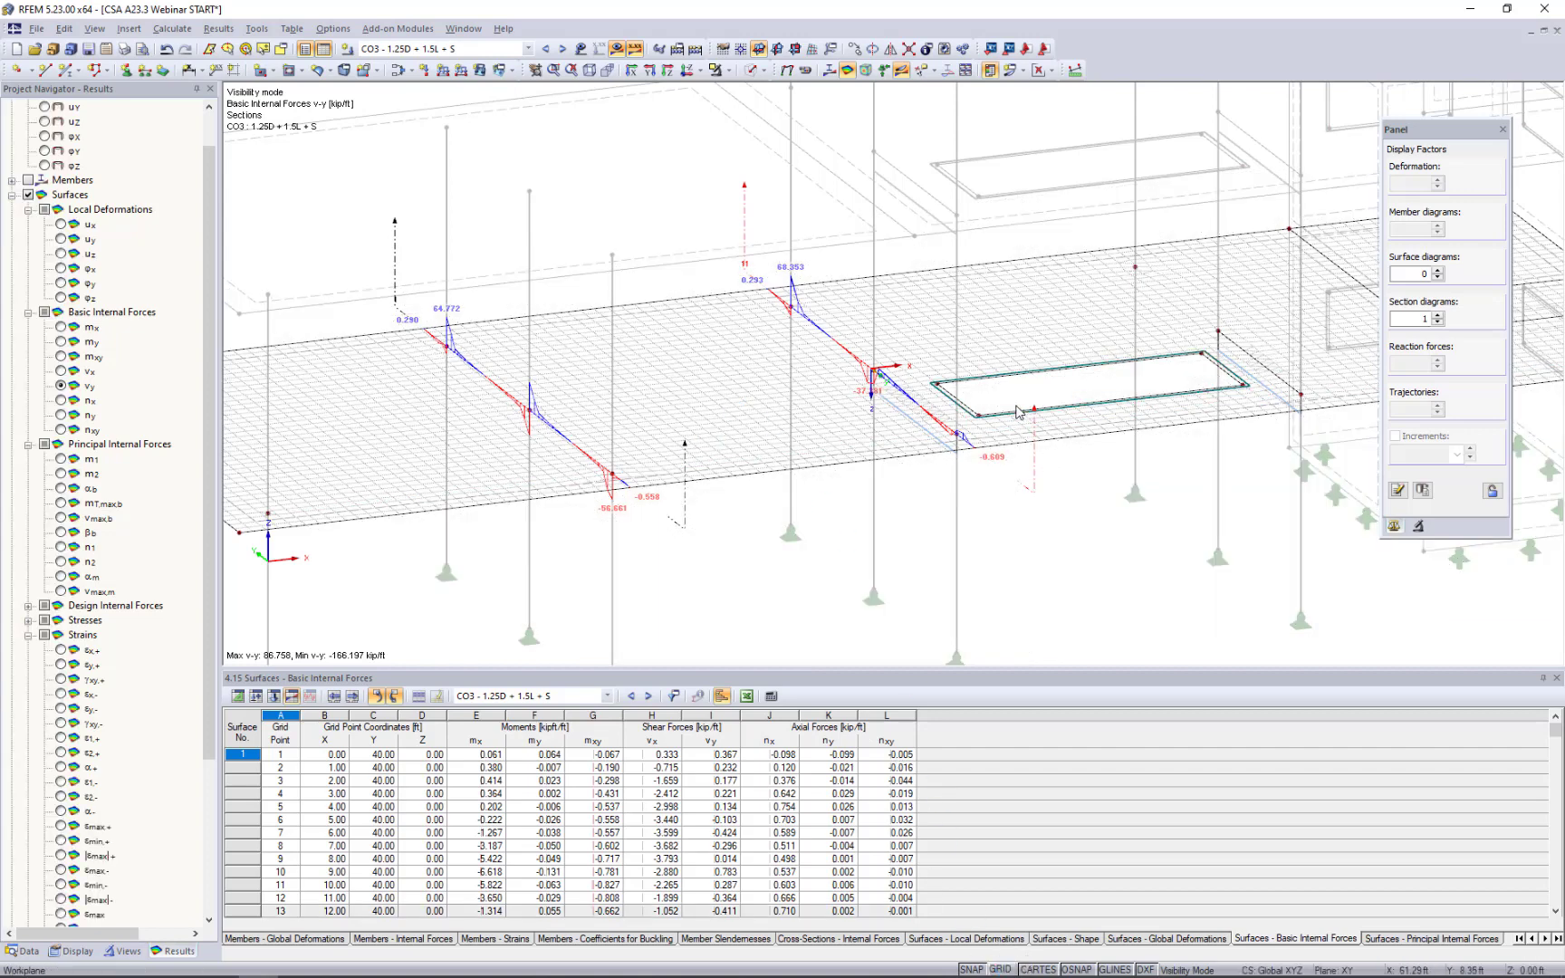
pyautogui.scroll(1, 781, 524)
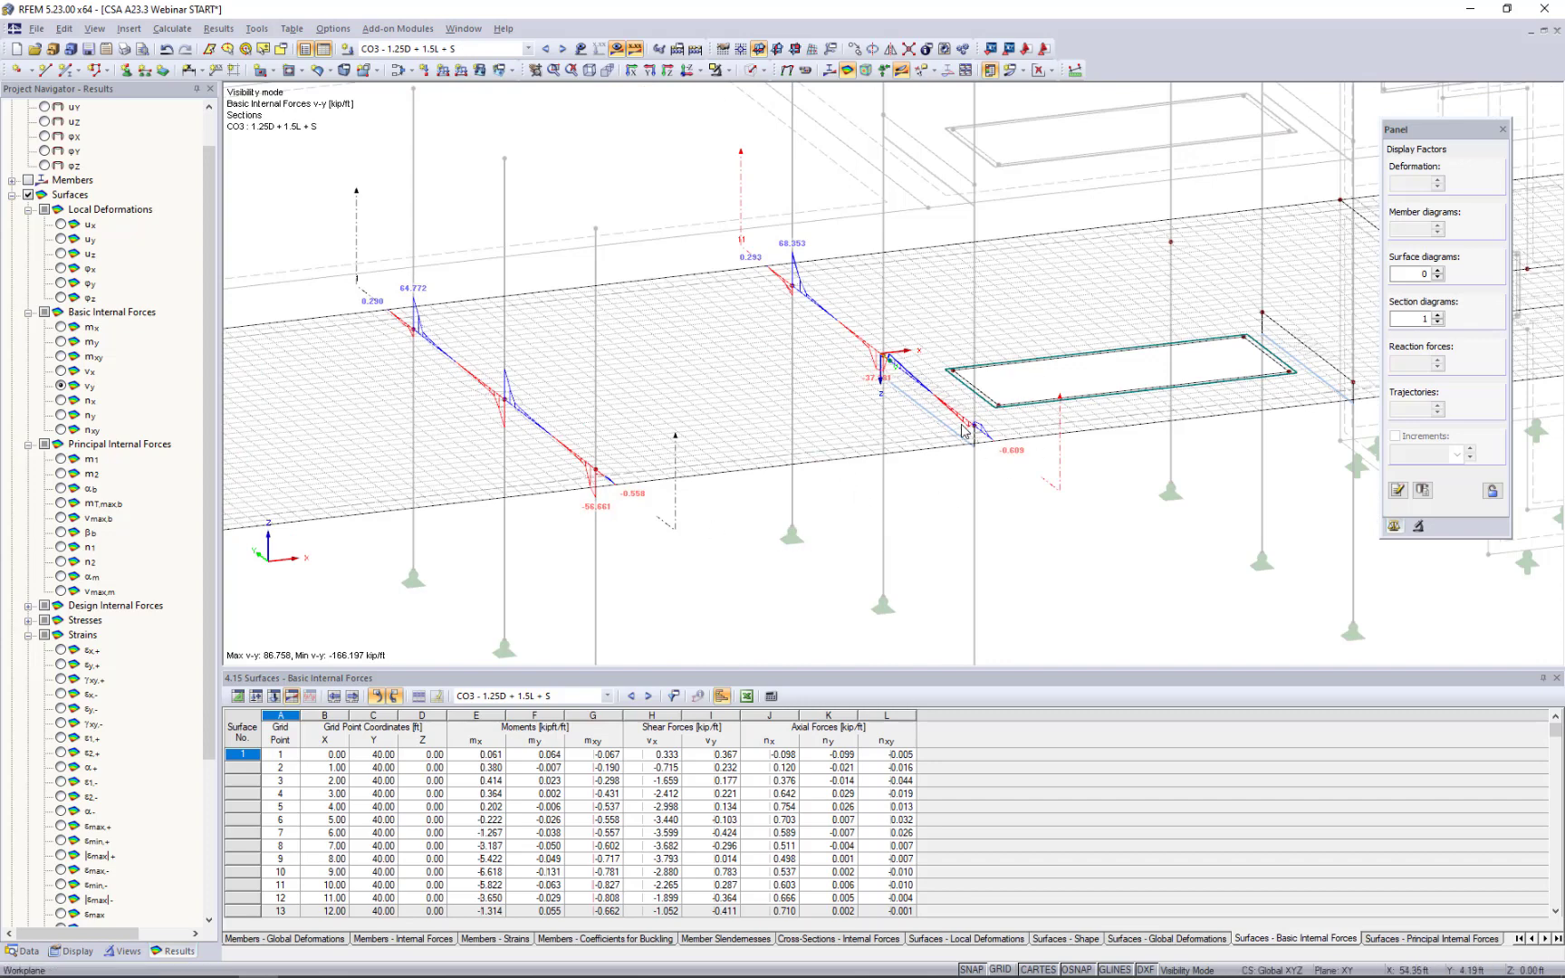
# Turn off the slab surface's local axis systems and switch the model to the solid transparent display.
pyautogui.rightClick(841, 446)
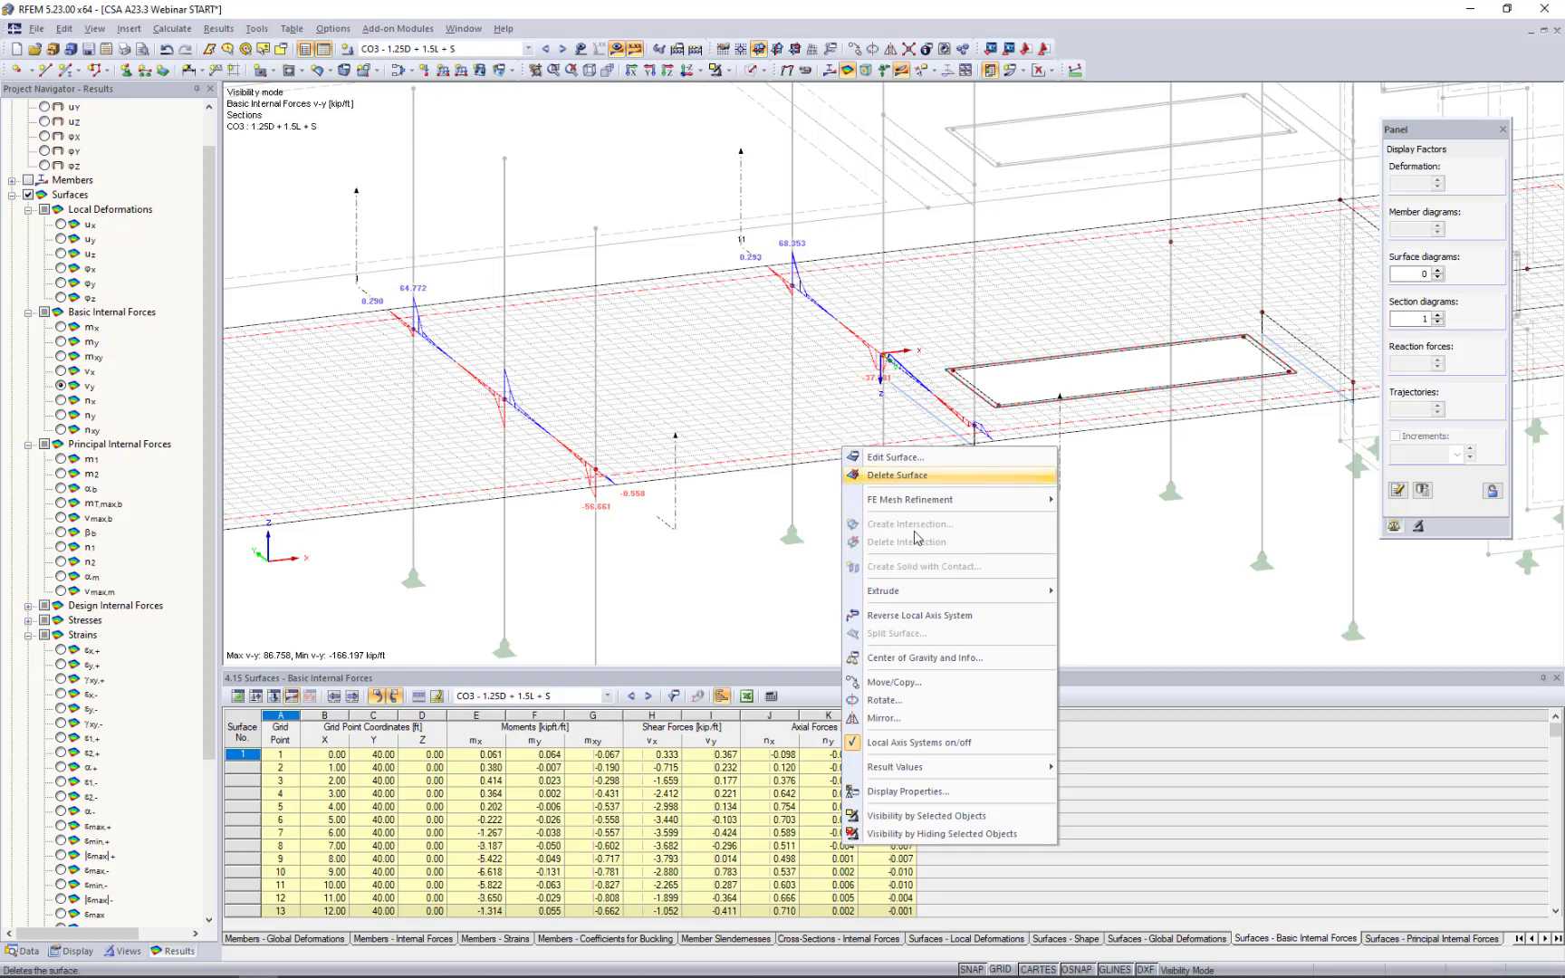
pyautogui.click(901, 743)
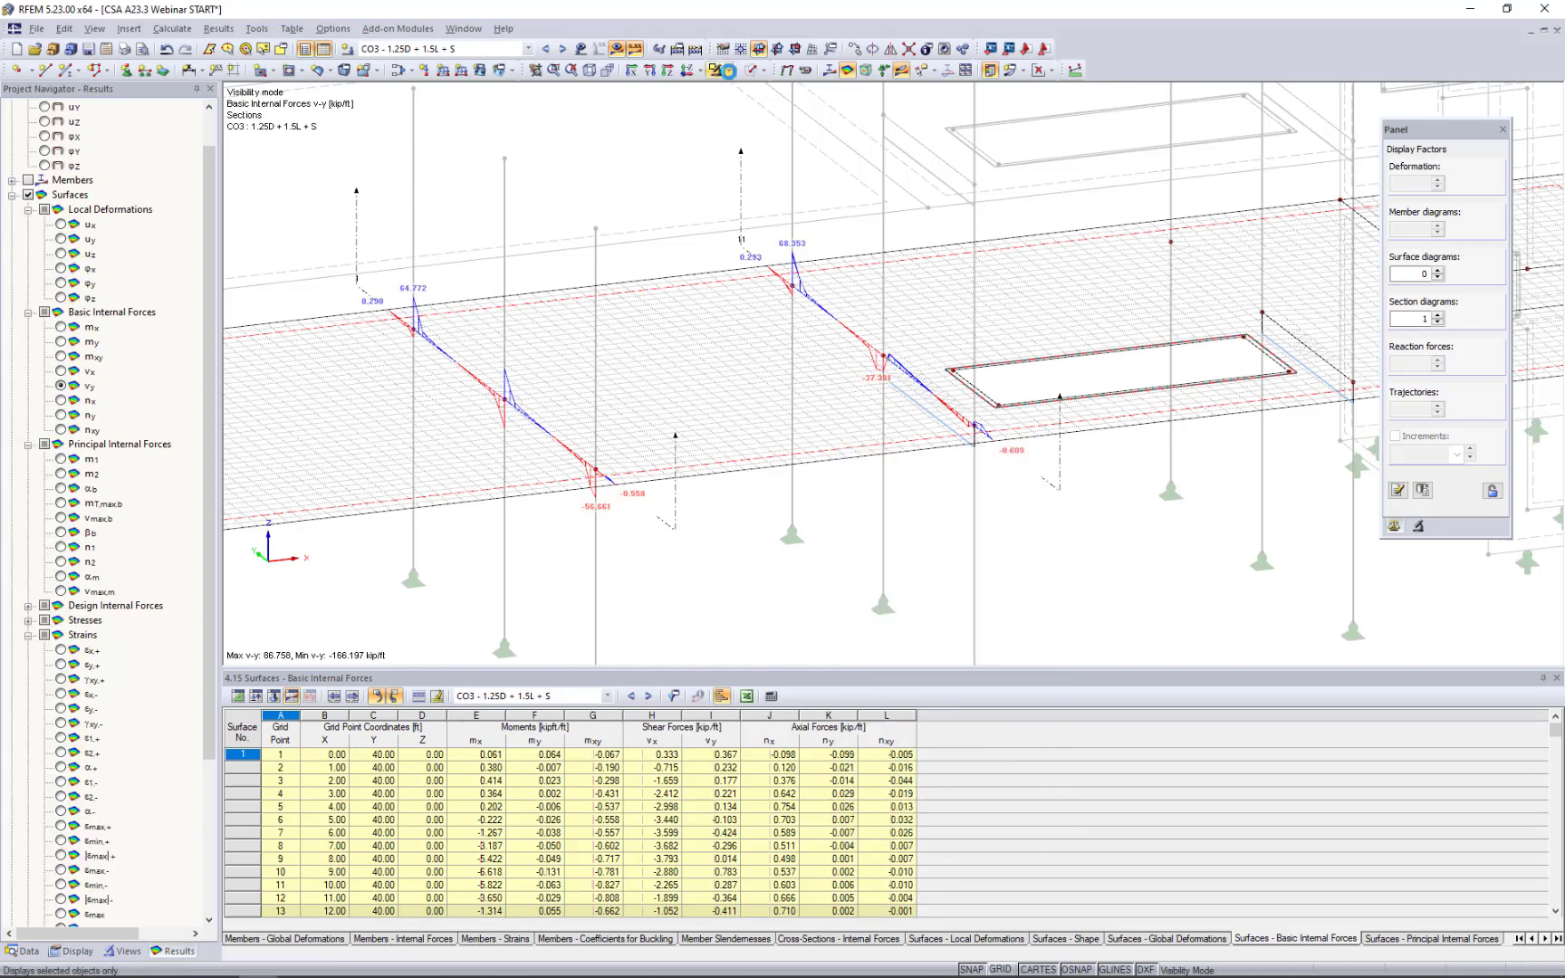
pyautogui.click(761, 71)
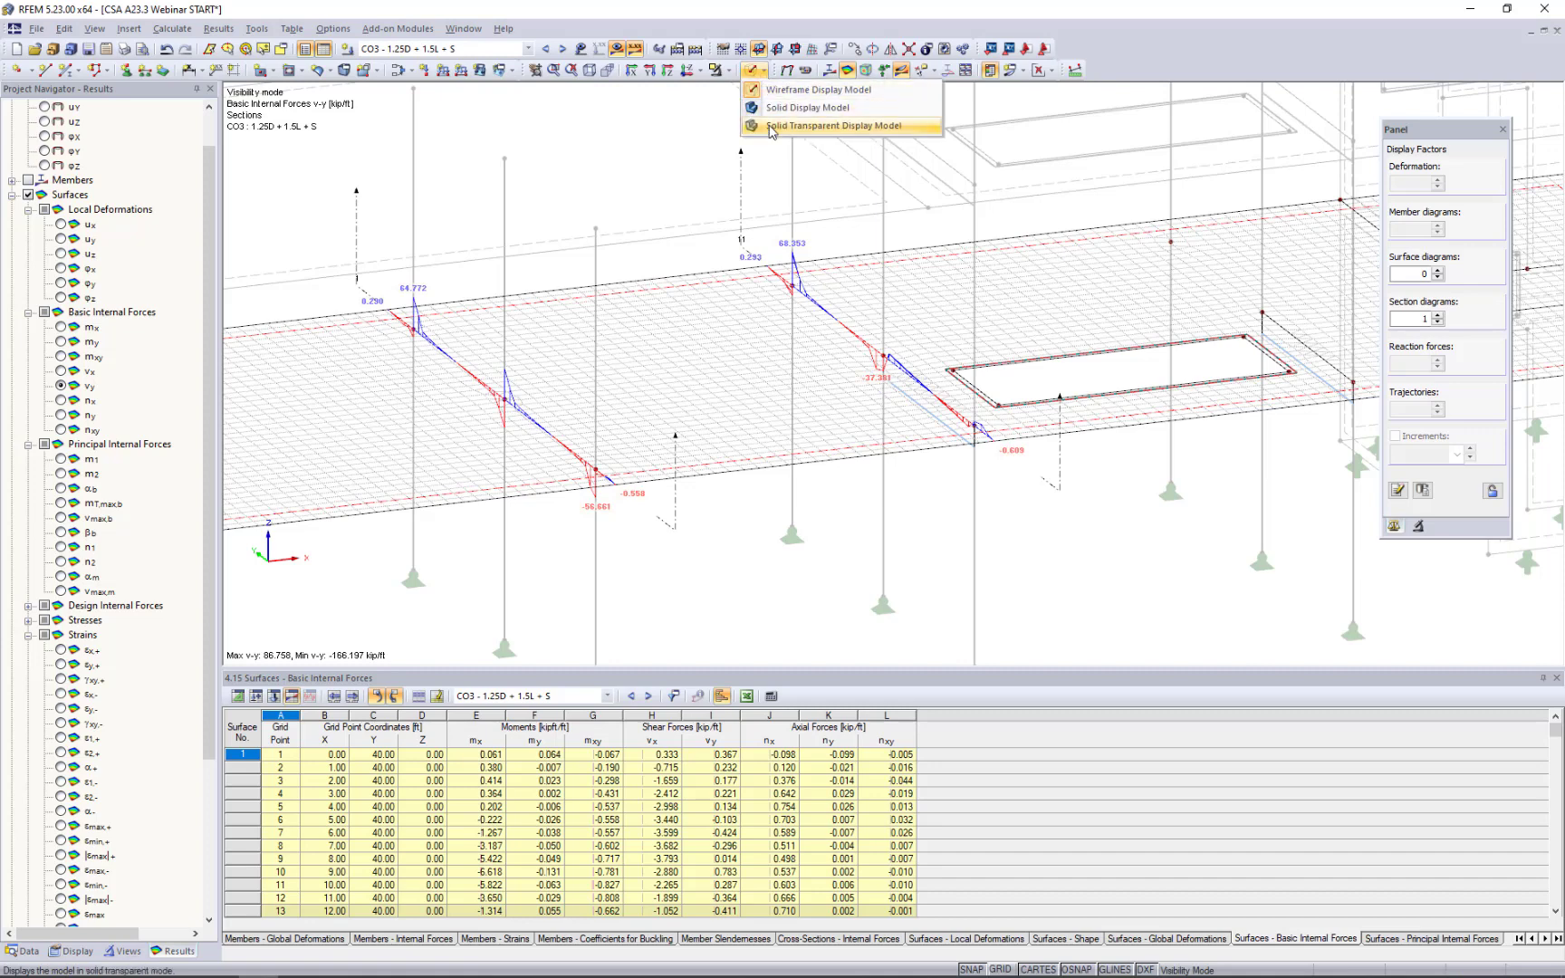
pyautogui.click(771, 127)
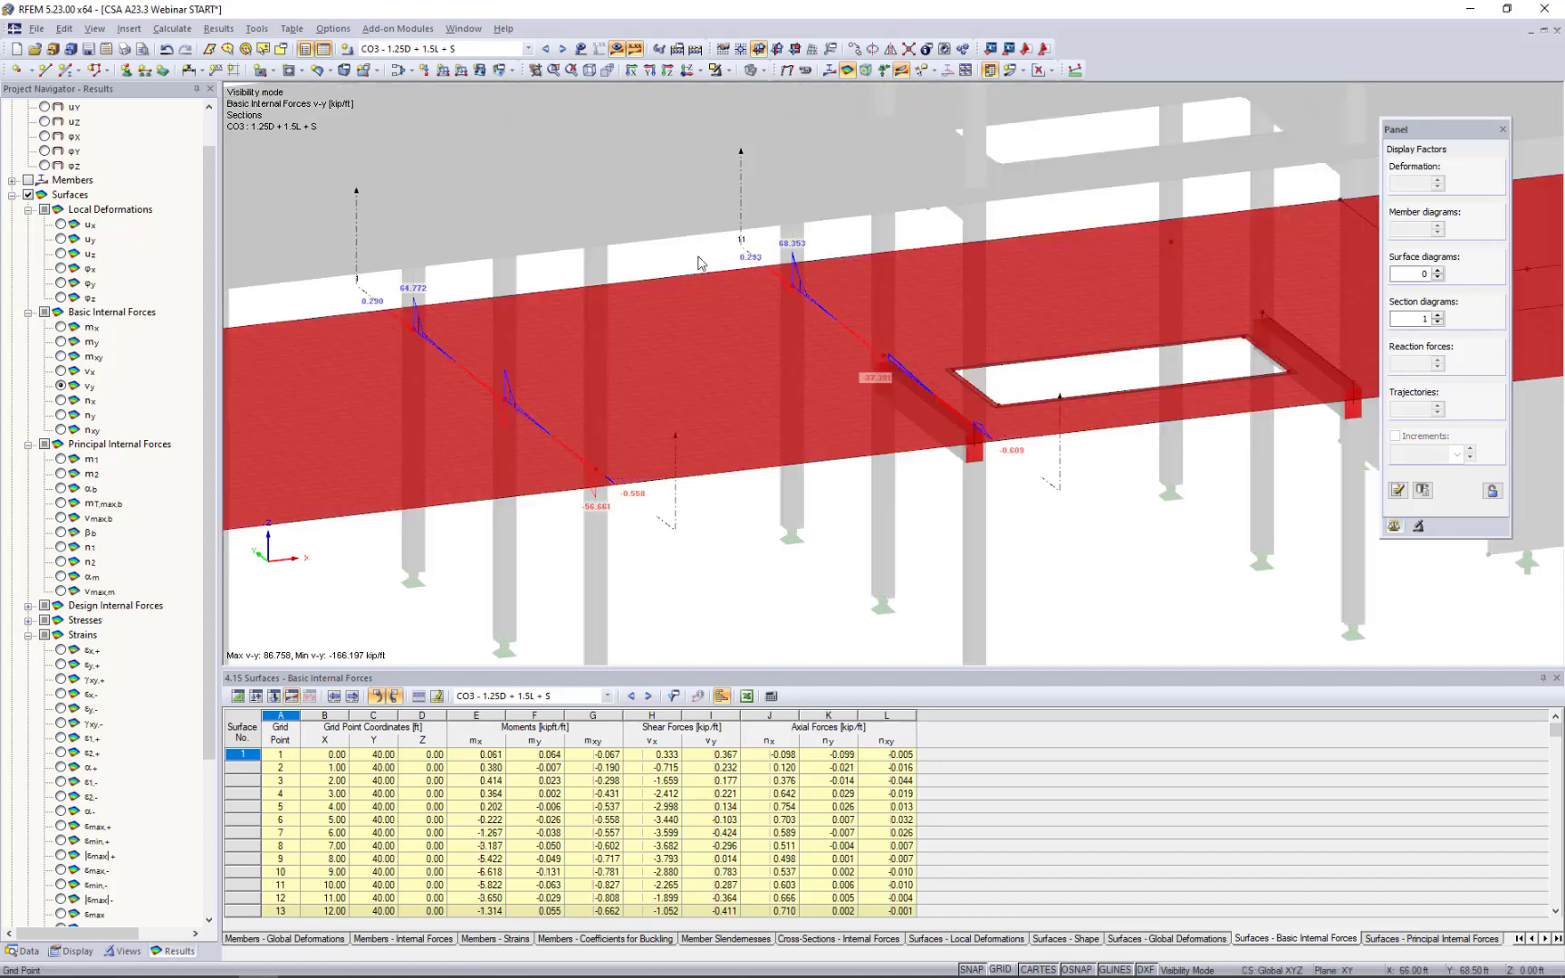
# Turn the surface isobands back on and hide the section results on the slab.
pyautogui.click(1048, 70)
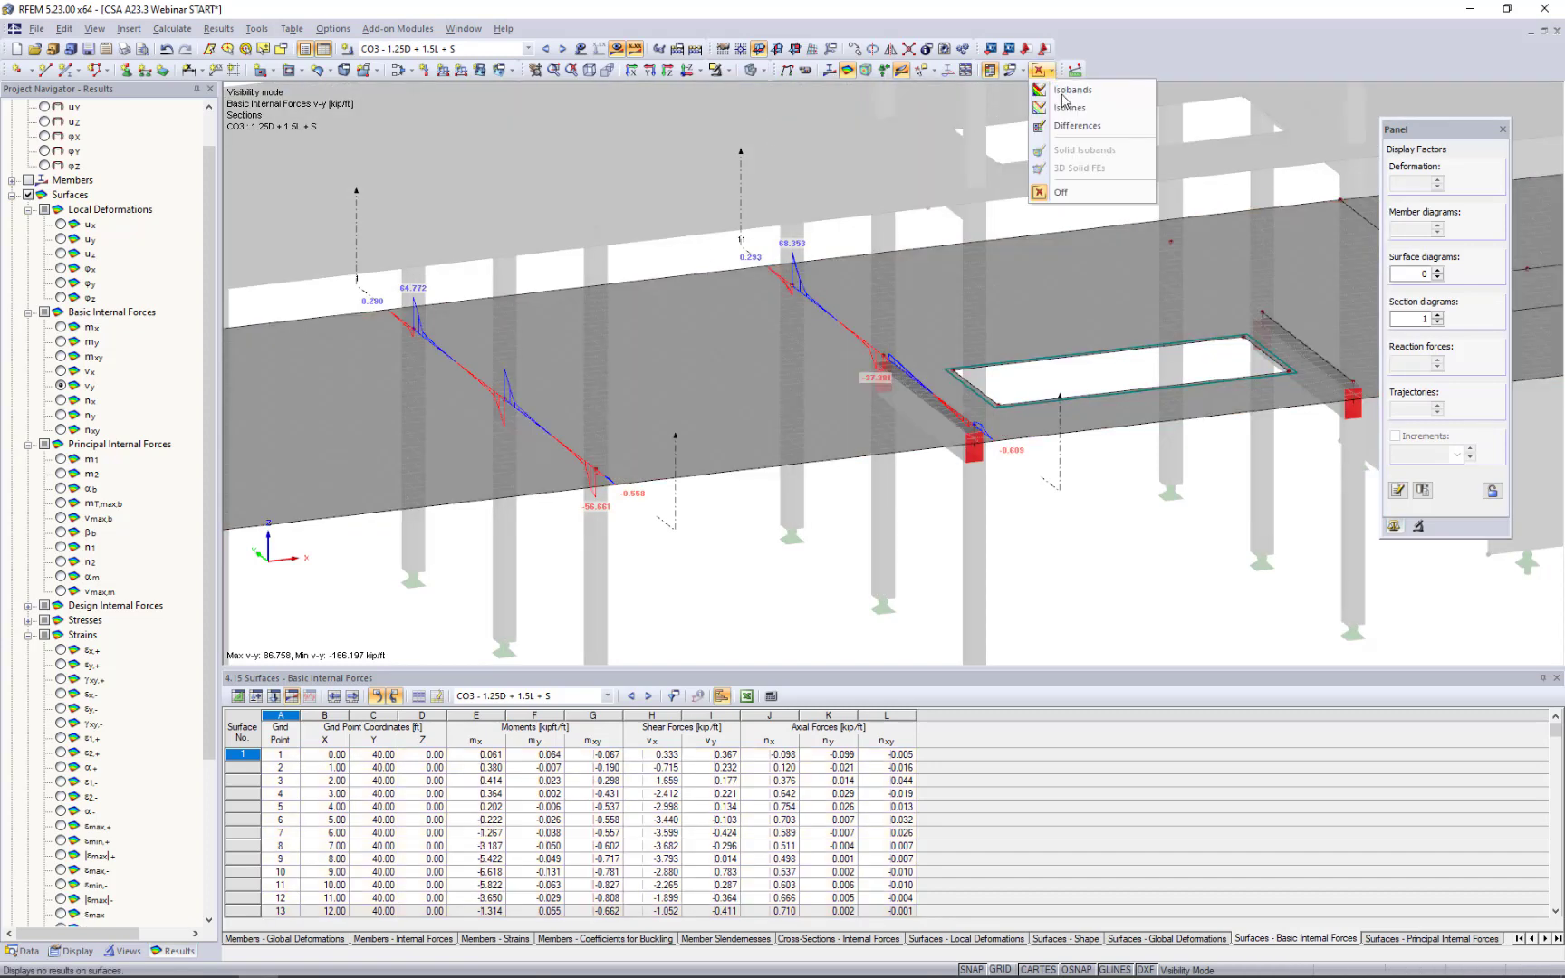
pyautogui.click(1067, 91)
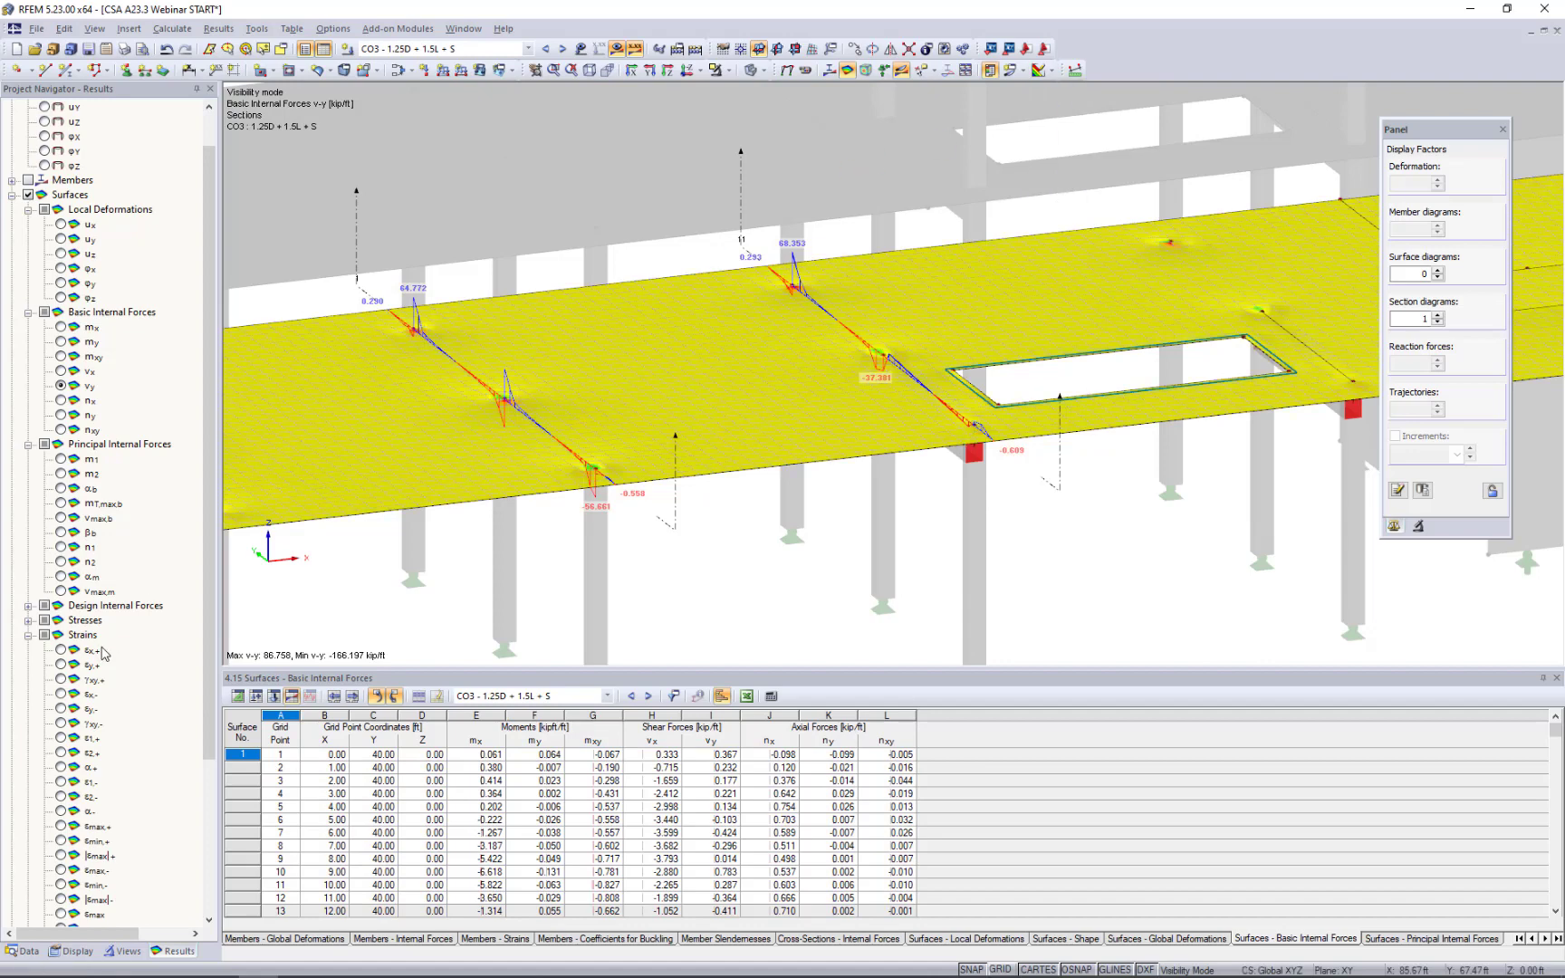
pyautogui.scroll(-5, 104, 654)
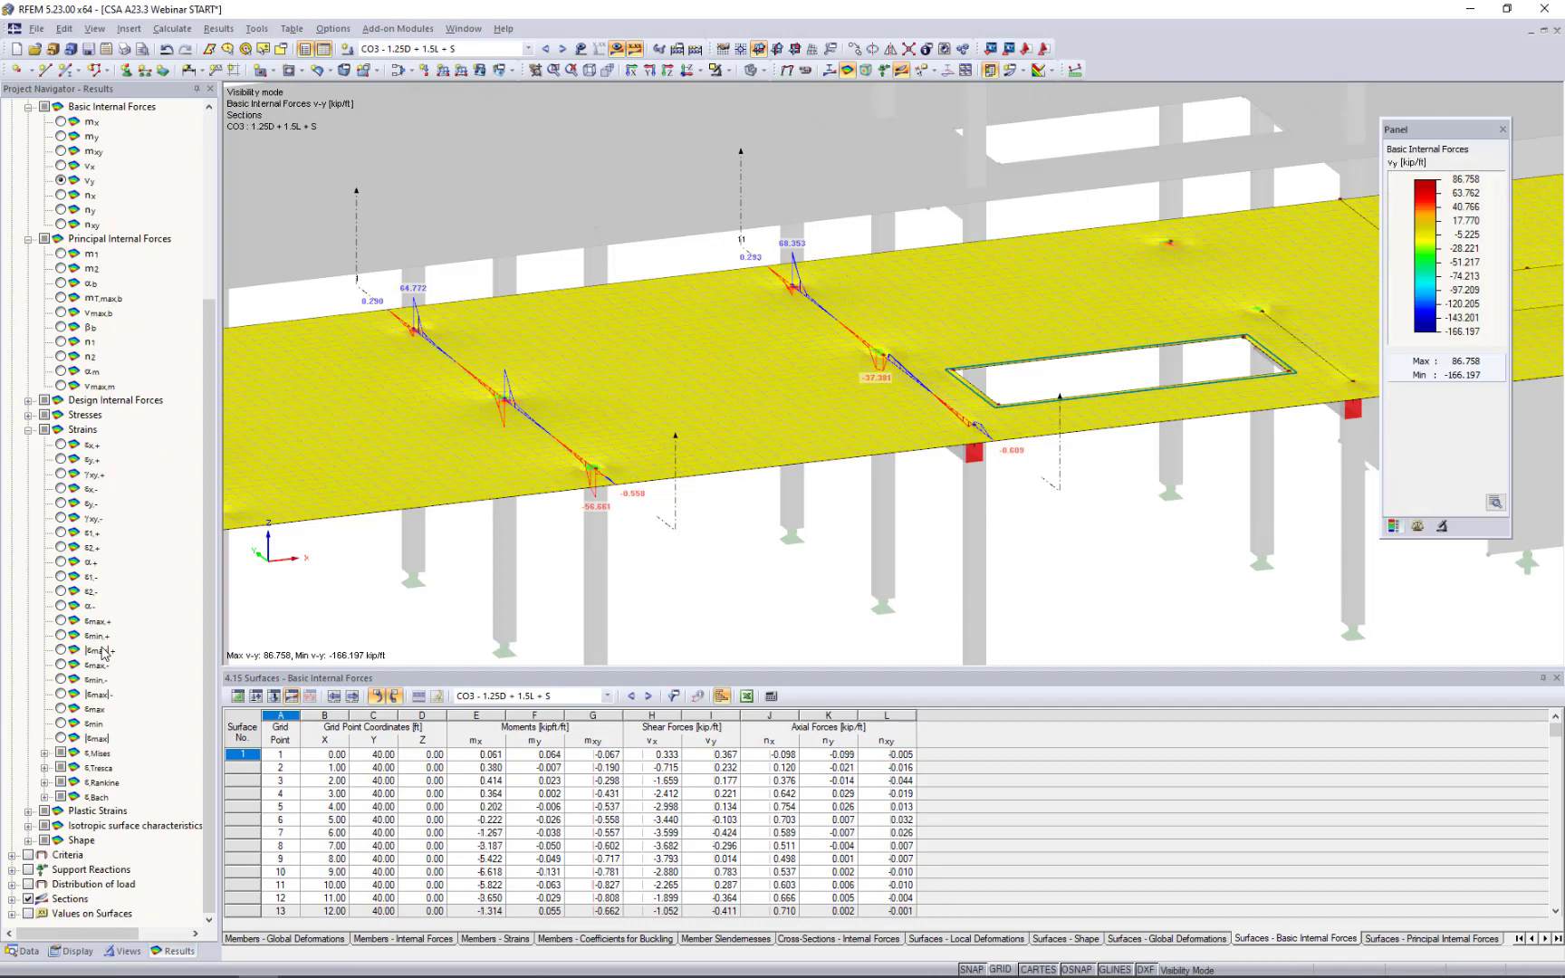
pyautogui.click(28, 899)
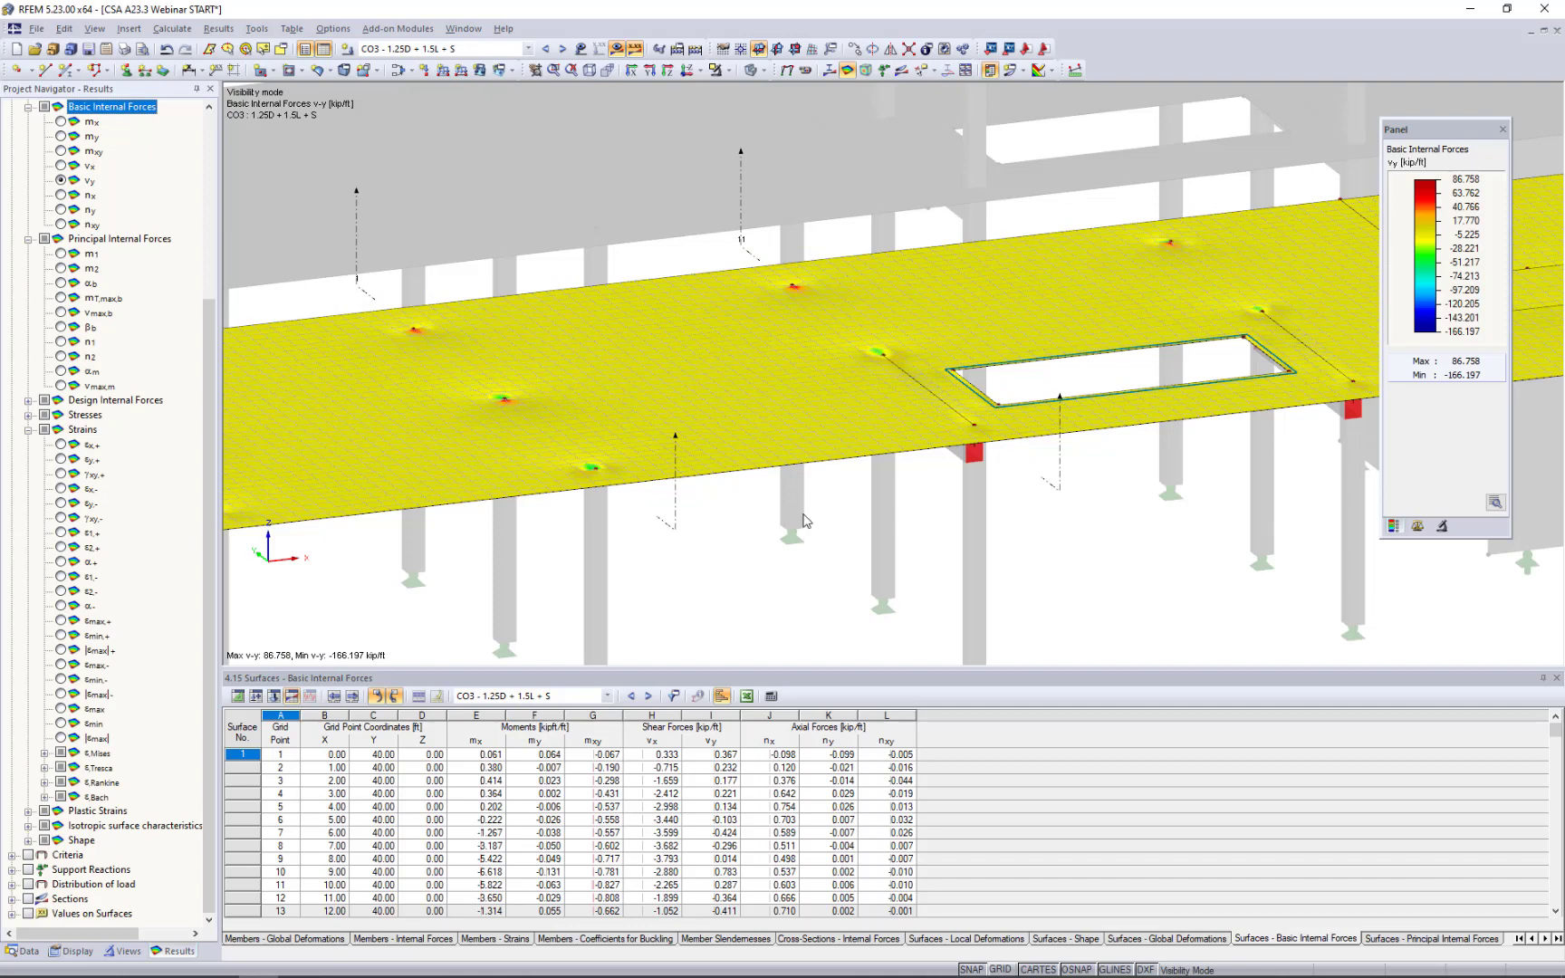
# Cancel the visibility mode so the whole building is active, and turn off the results display.
pyautogui.scroll(-5, 804, 521)
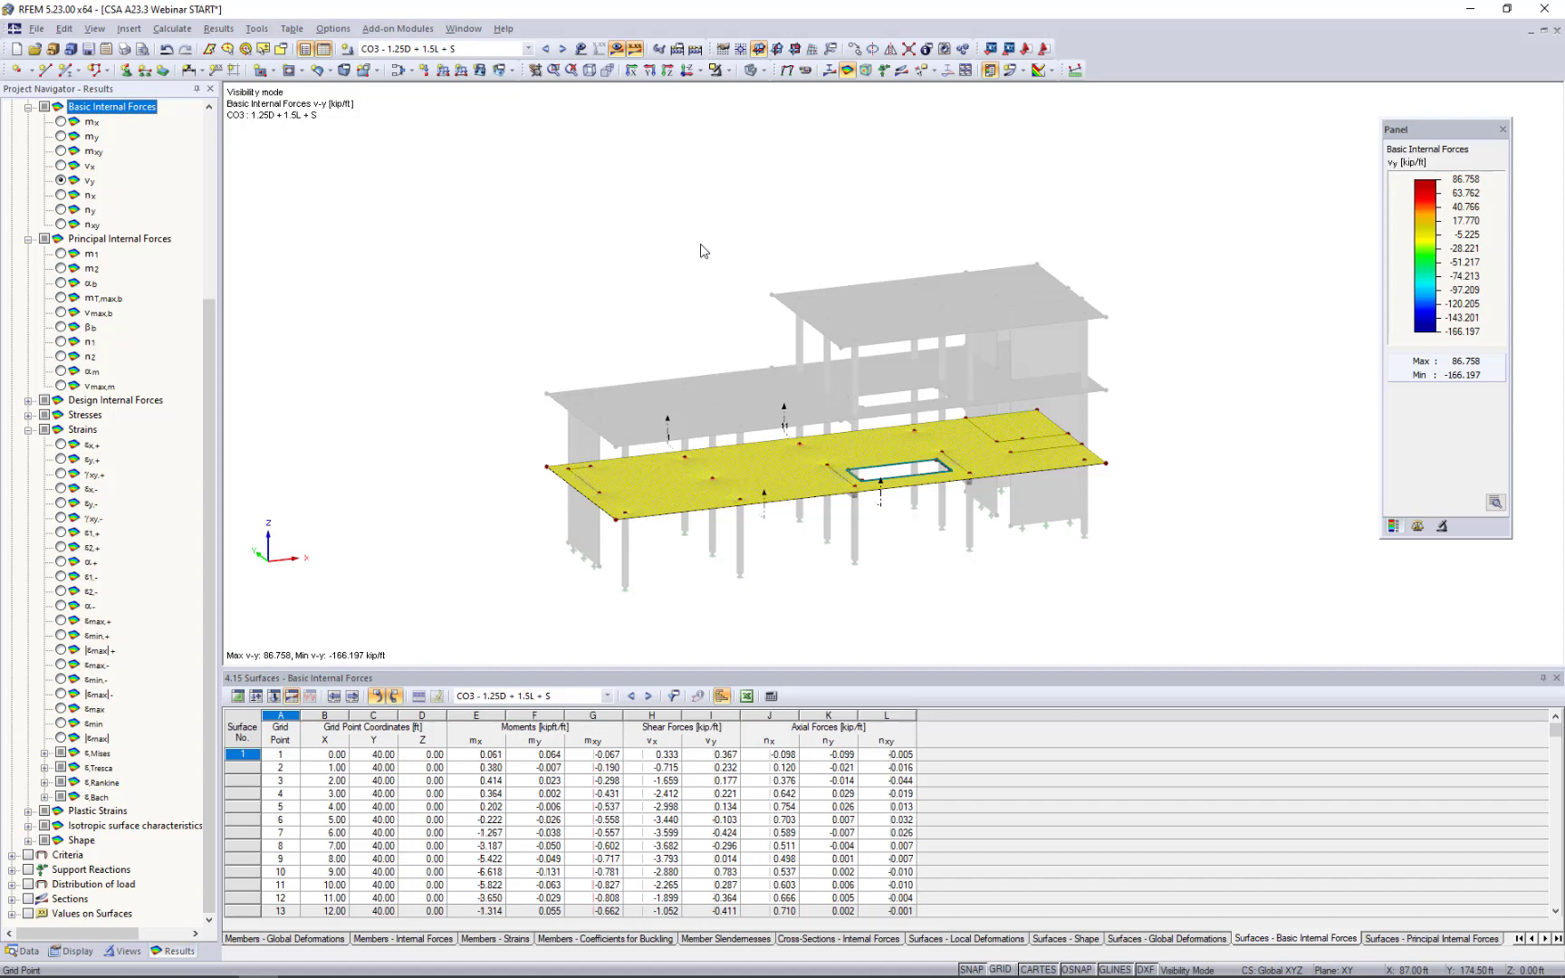
pyautogui.click(728, 71)
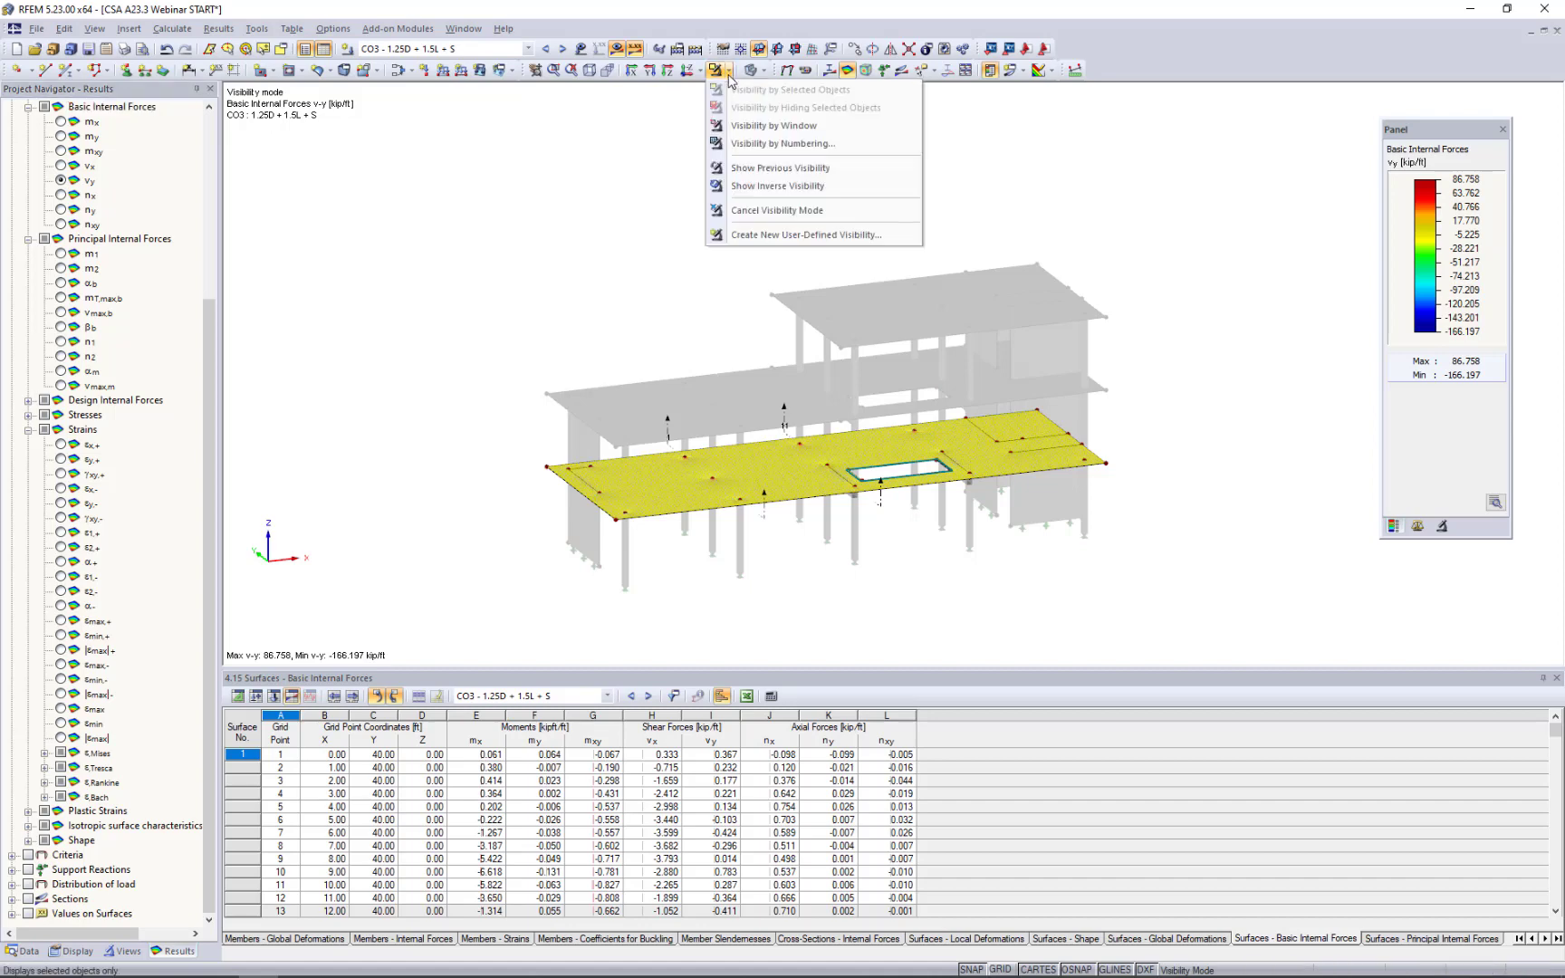
pyautogui.click(748, 212)
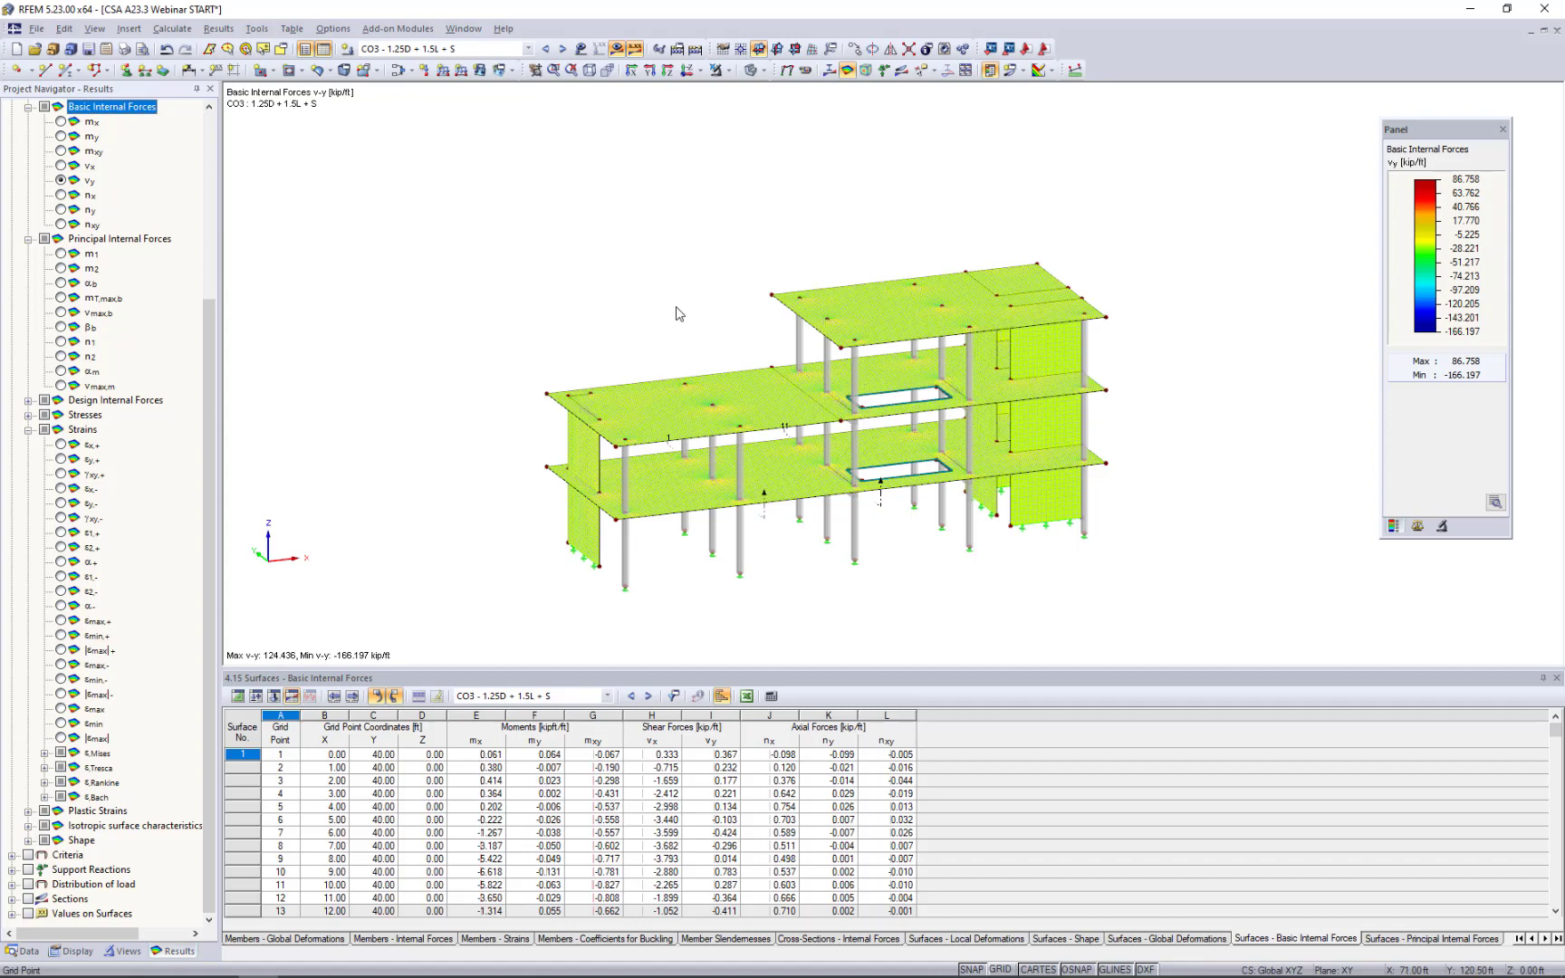
pyautogui.click(618, 49)
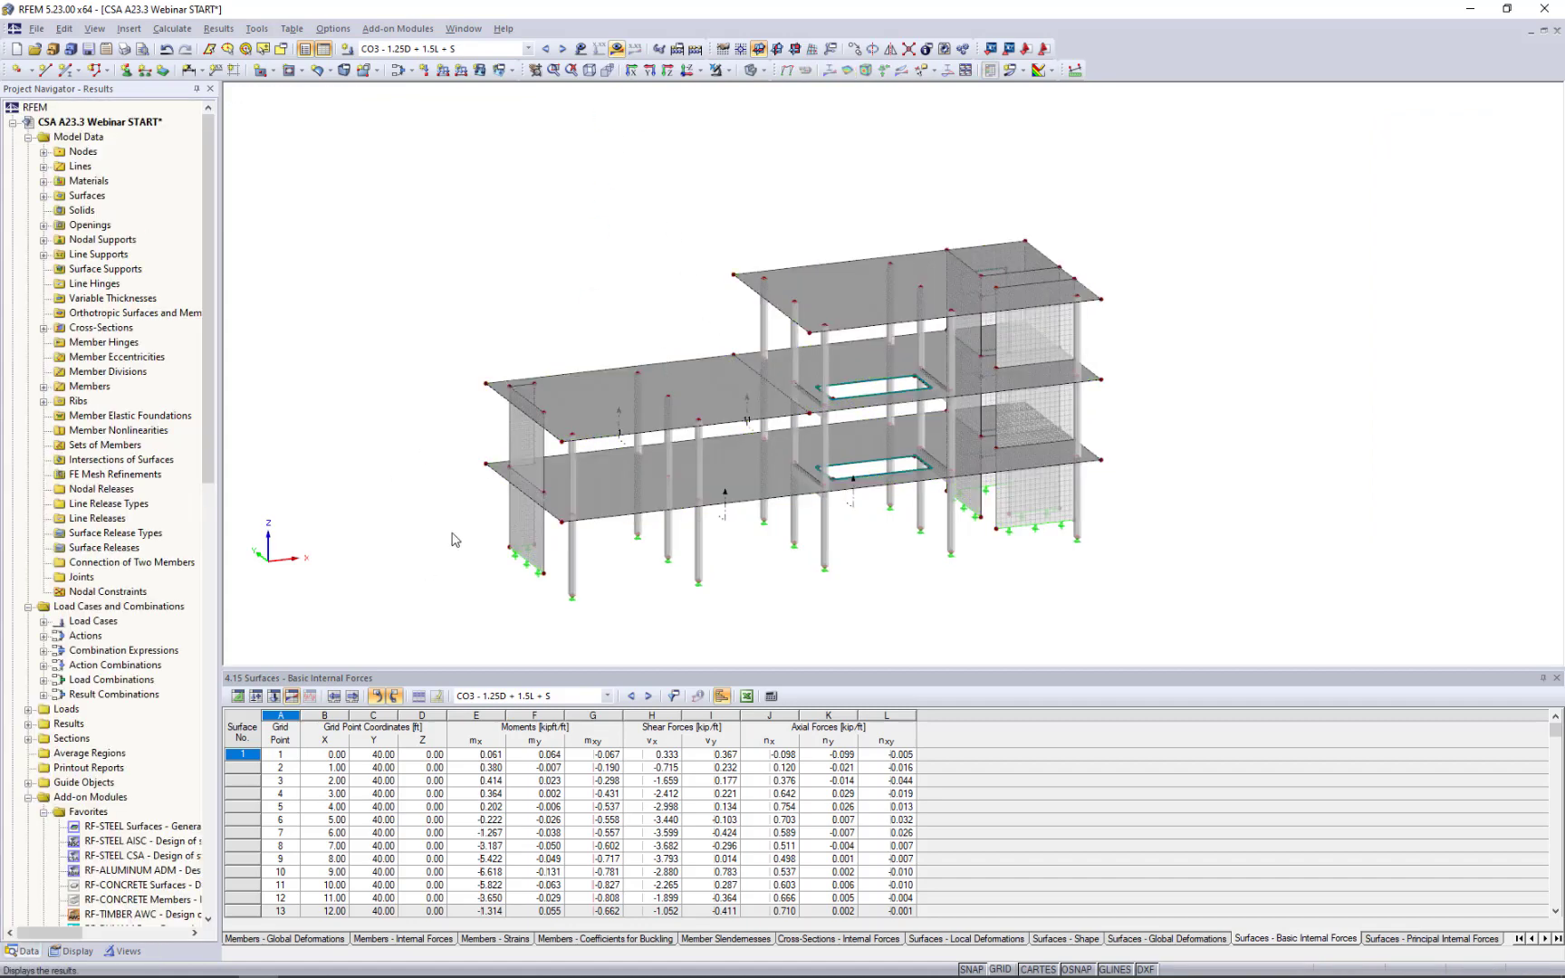
# Open the RF-CONCRETE Members add-on module and set its design standard to CSA A23.3-19.
pyautogui.click(29, 951)
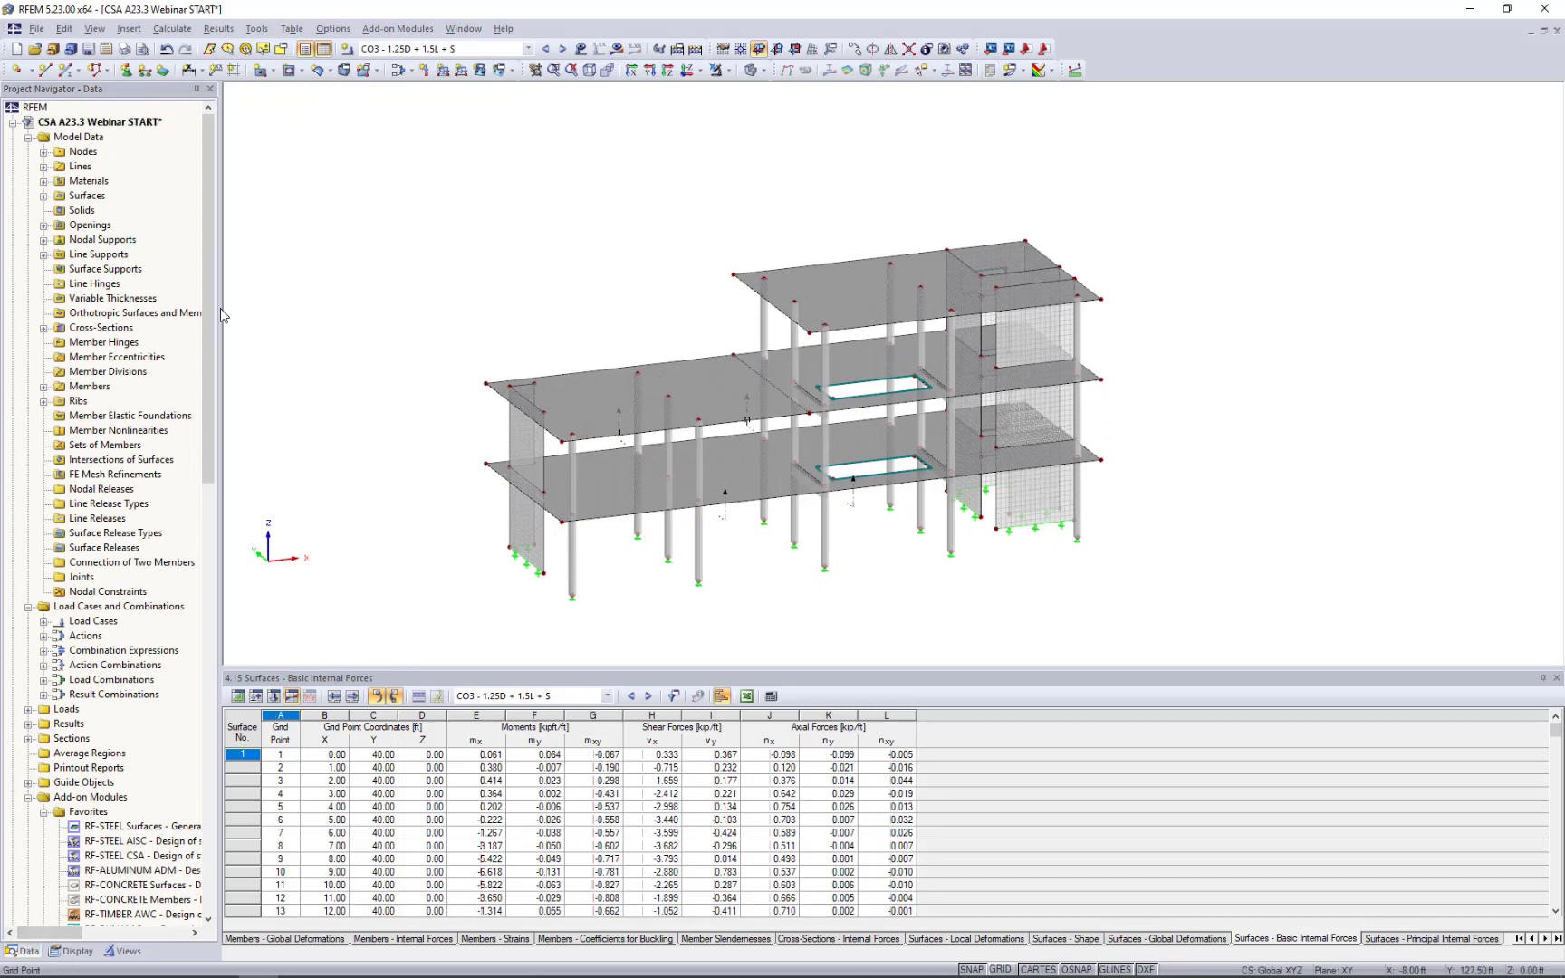
pyautogui.moveTo(207, 318); pyautogui.dragTo(223, 272)
pyautogui.click(381, 33)
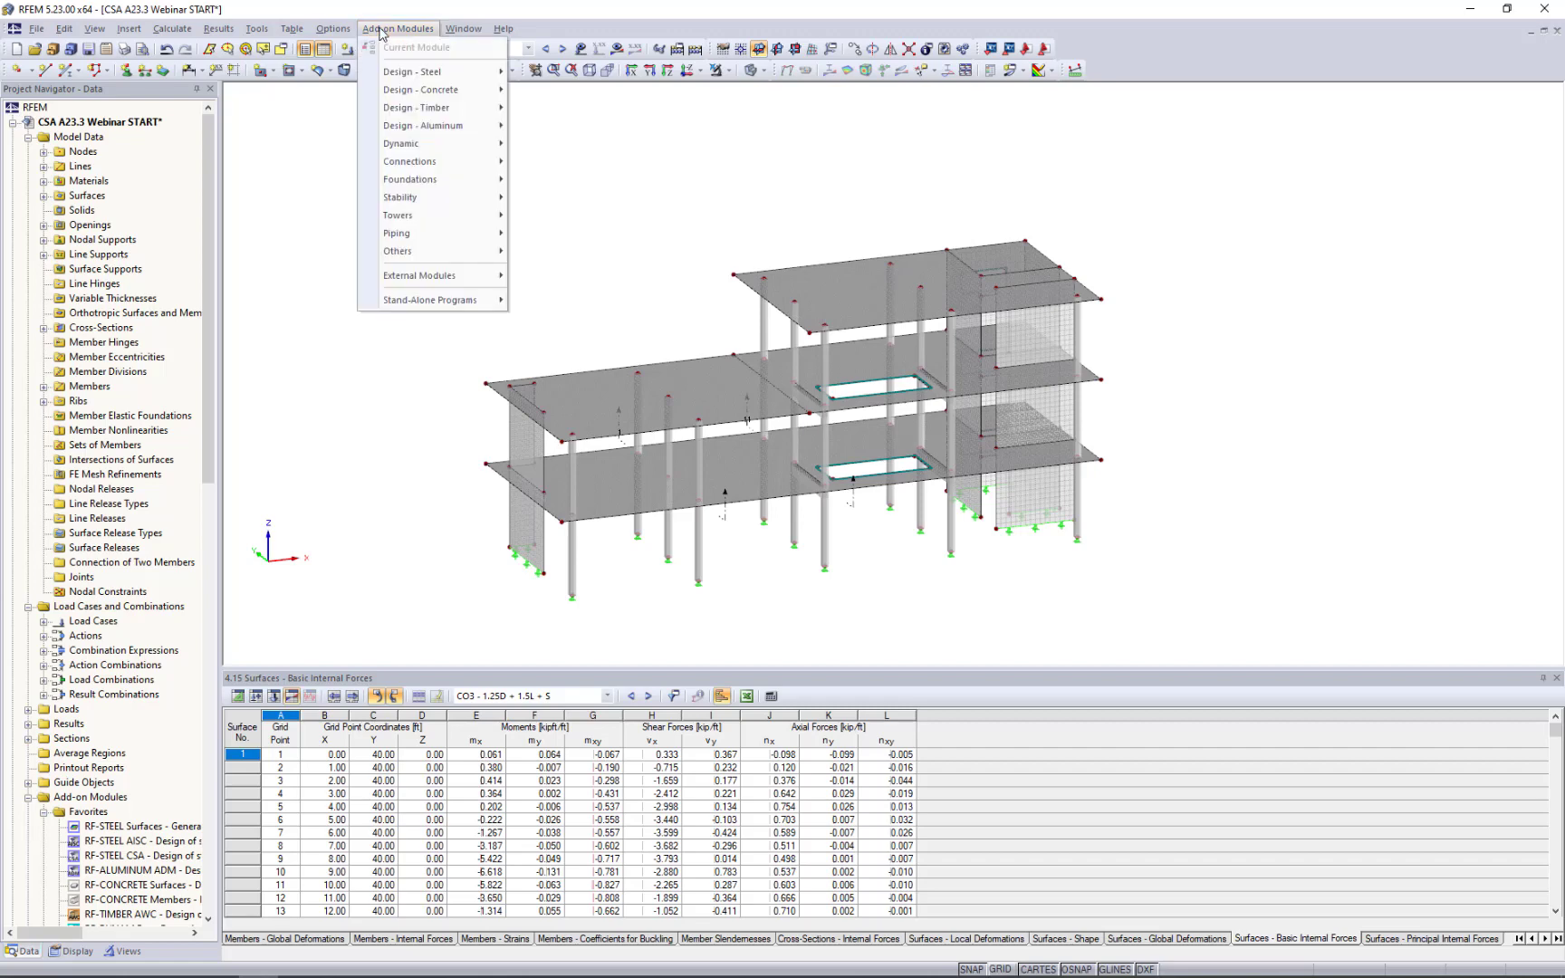
pyautogui.moveTo(404, 95)
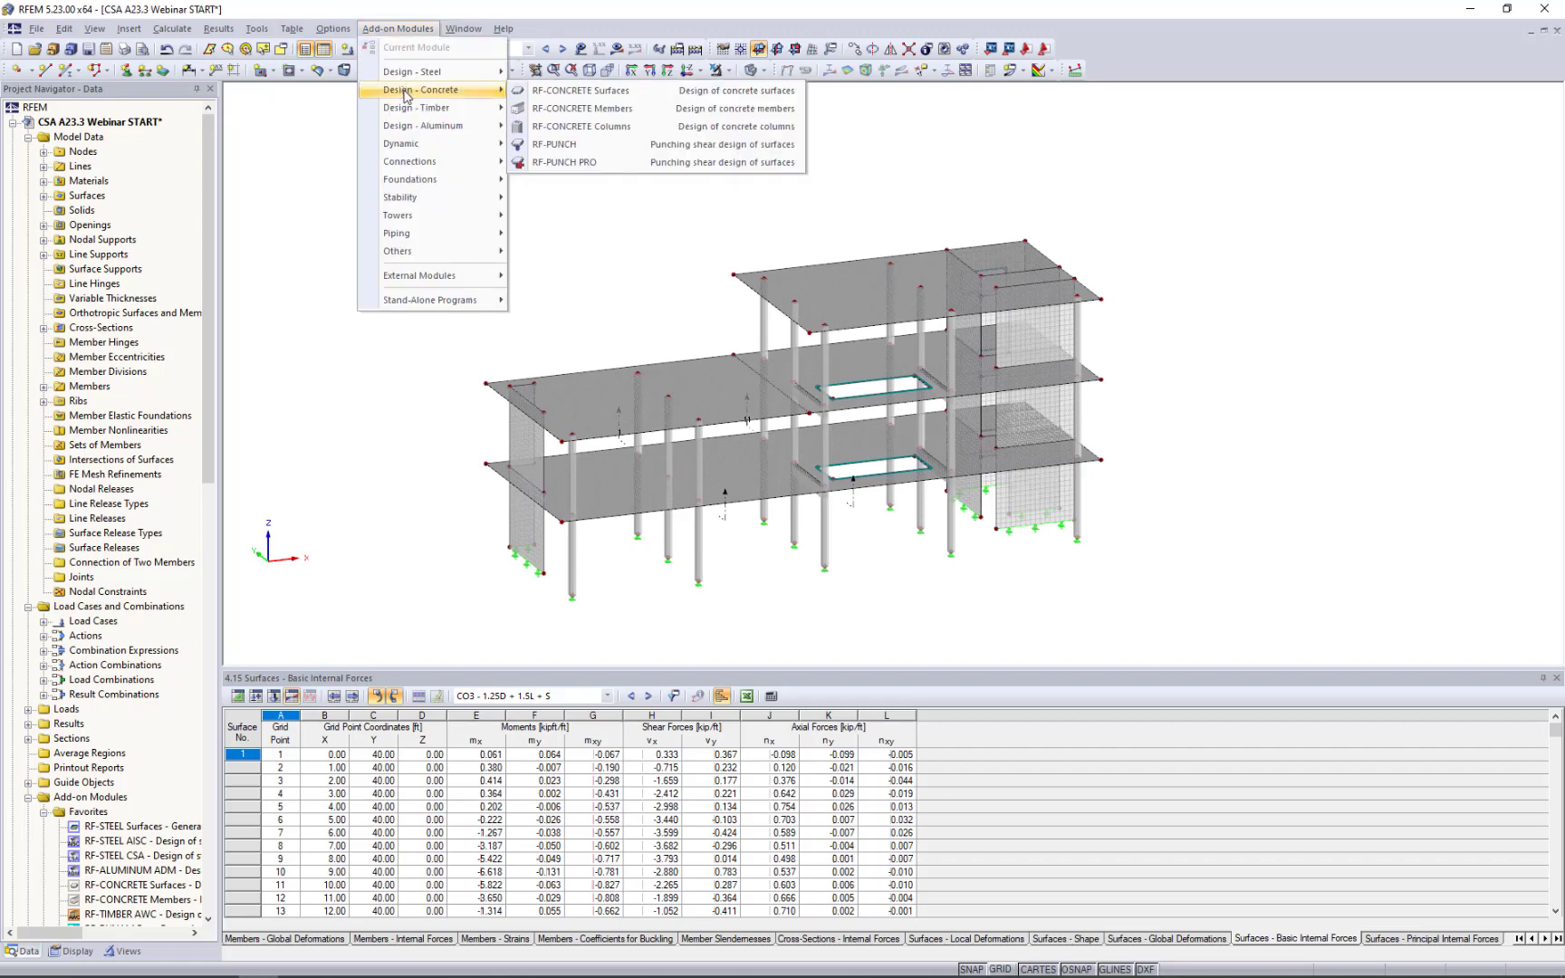
pyautogui.click(545, 108)
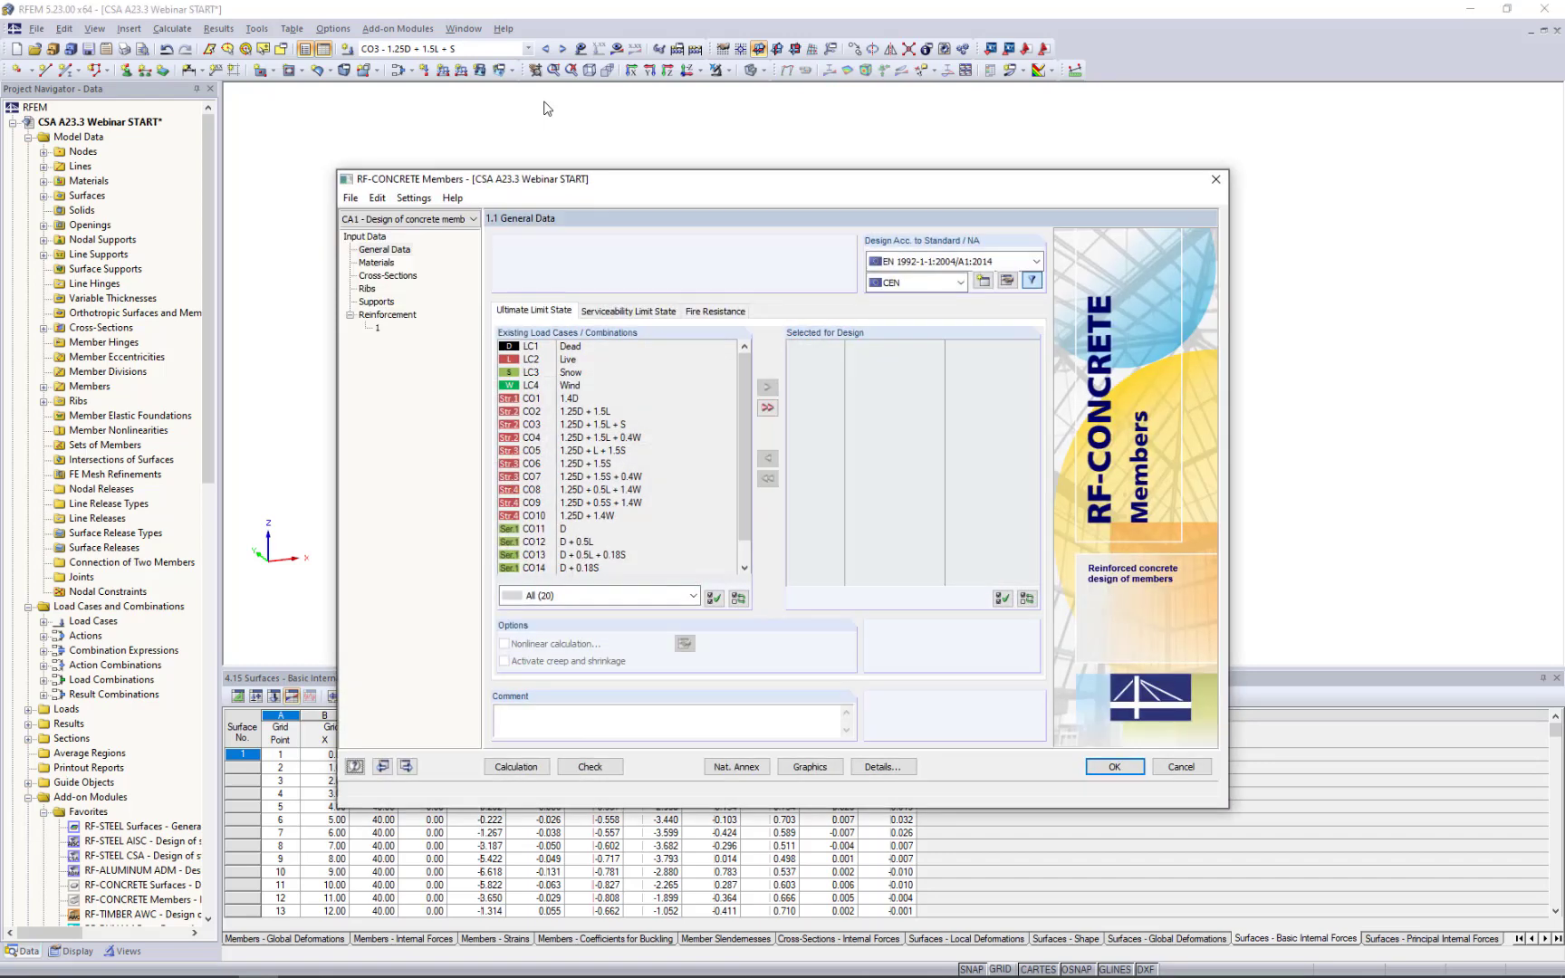
pyautogui.click(936, 262)
pyautogui.click(937, 327)
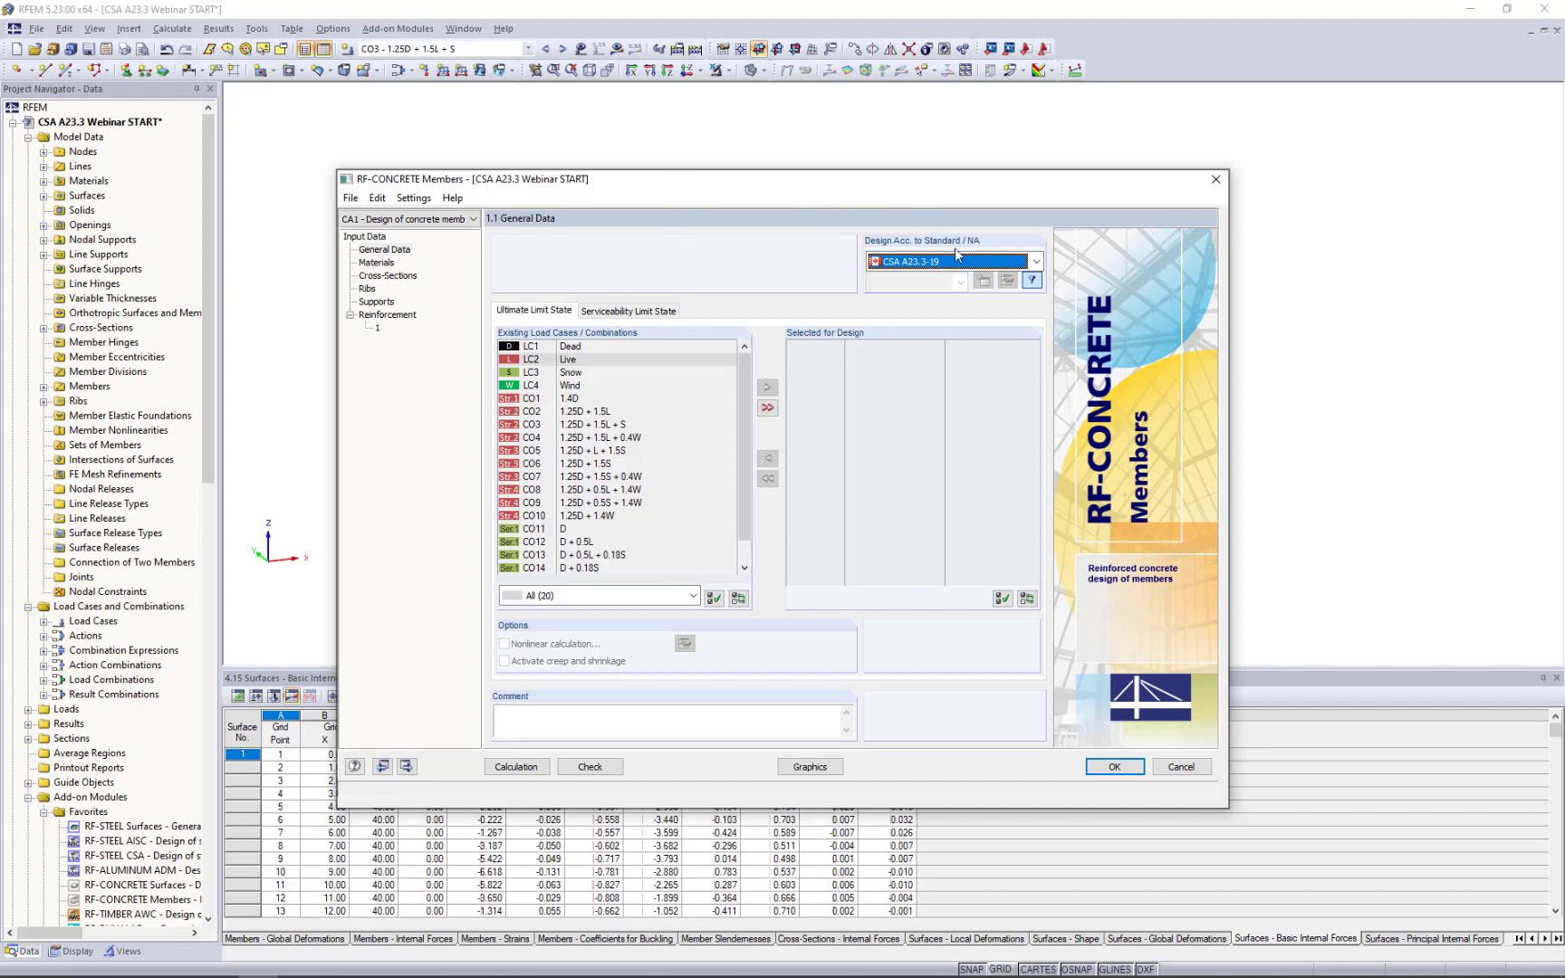
pyautogui.click(1036, 262)
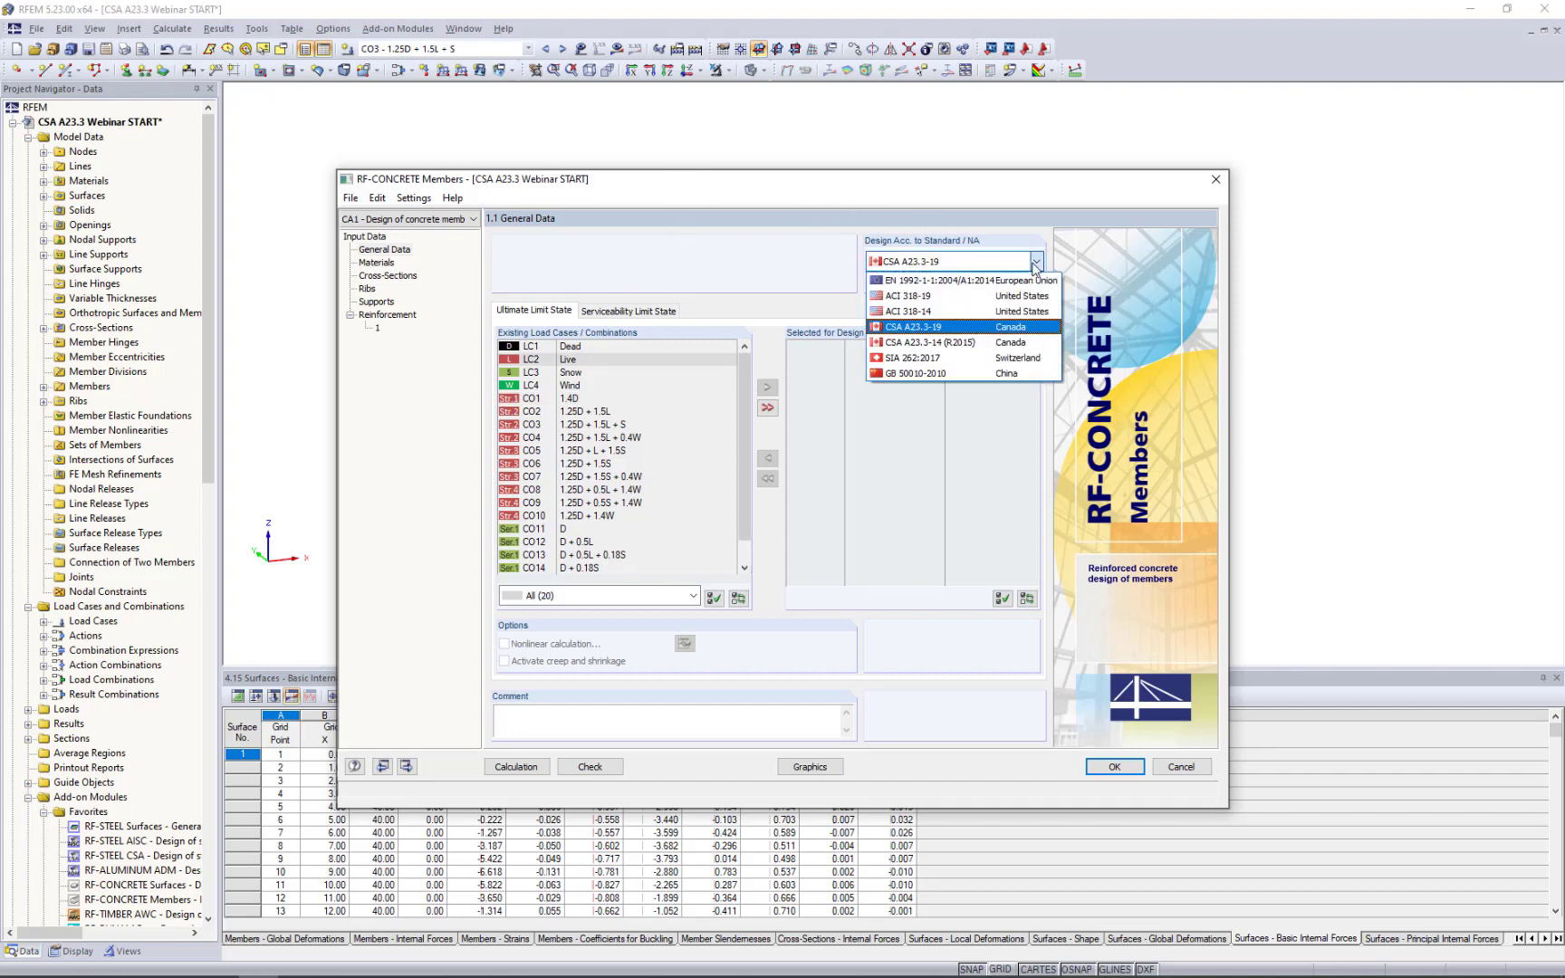
pyautogui.click(978, 330)
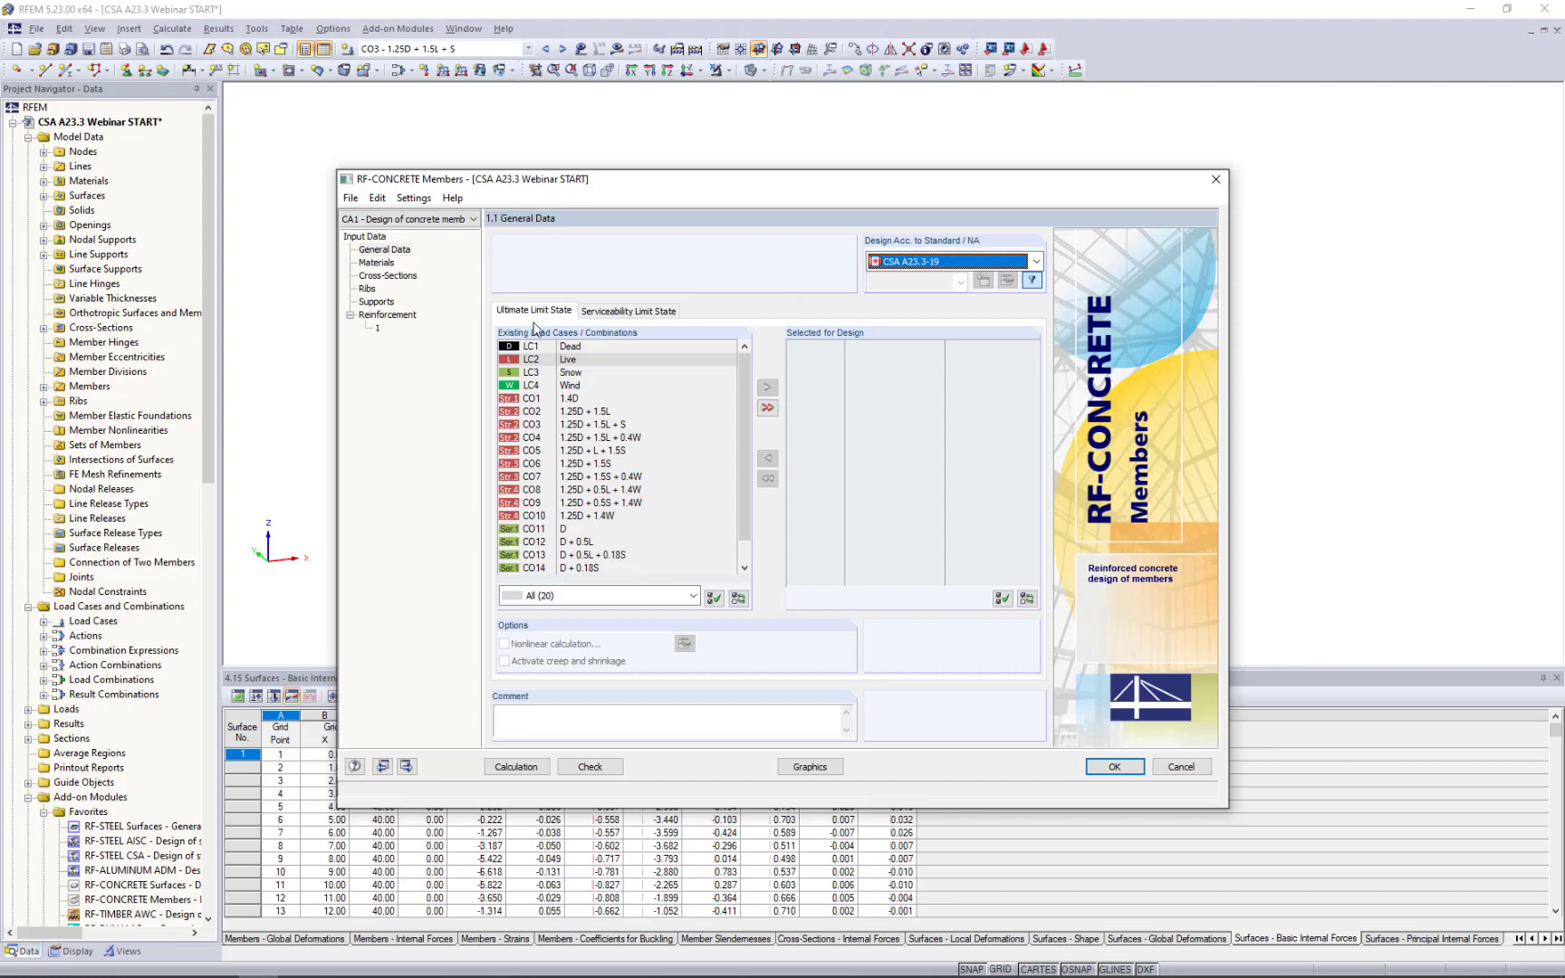
# Add load combinations CO1 to CO10 to the ultimate limit state design.
pyautogui.click(547, 399)
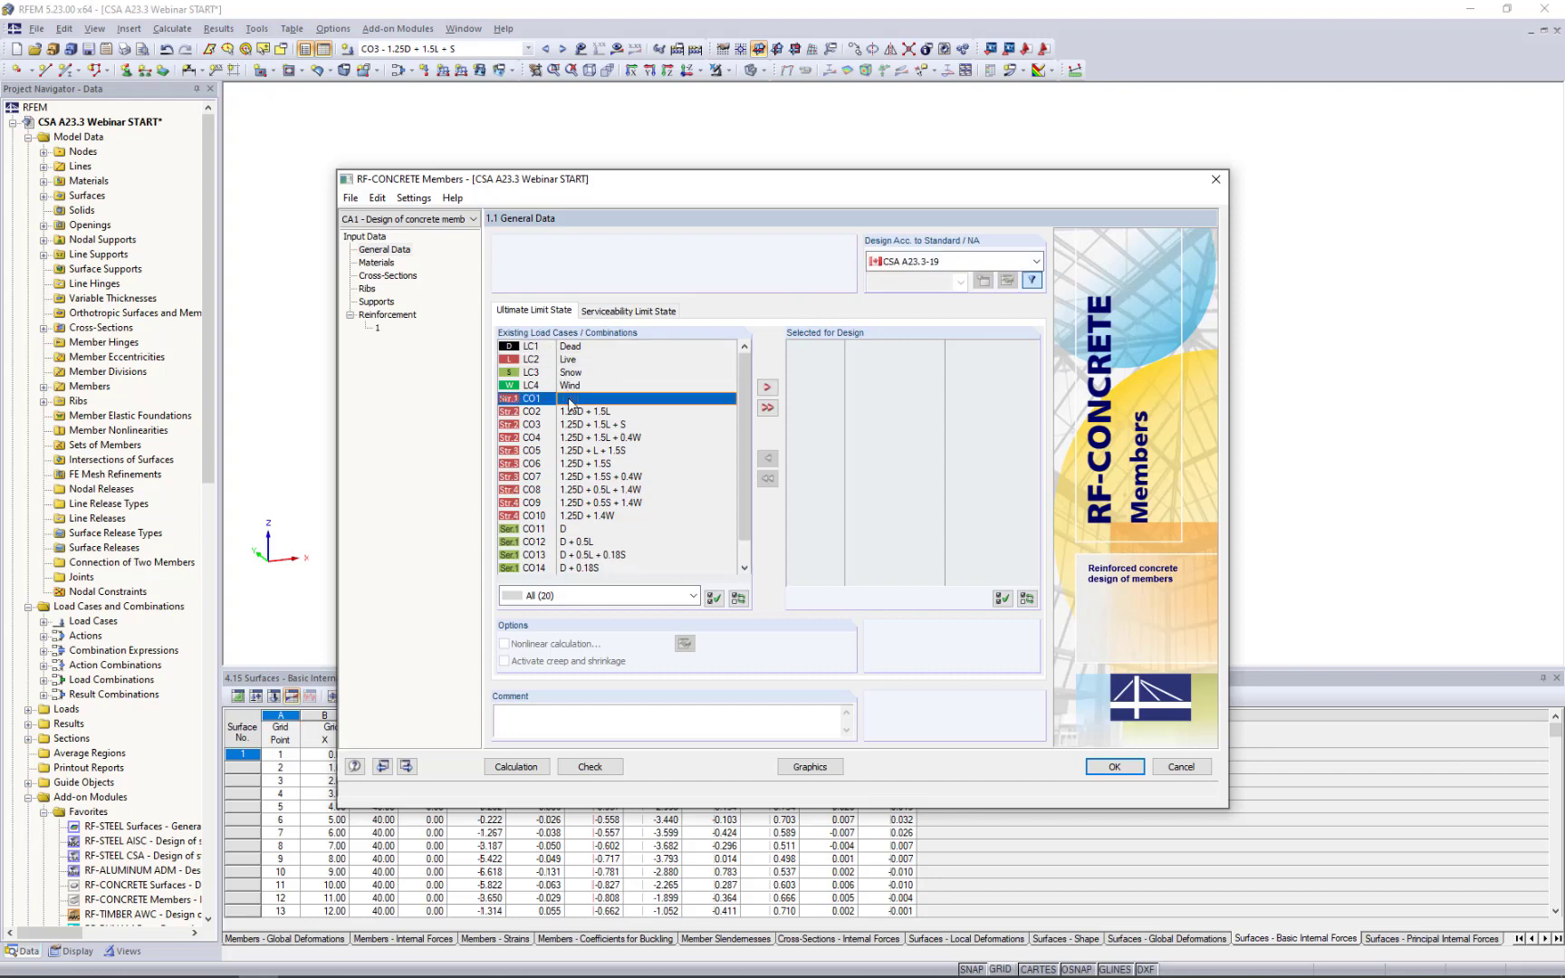
pyautogui.keyDown('shift'); pyautogui.click(585, 517); pyautogui.keyUp('shift')
pyautogui.click(766, 386)
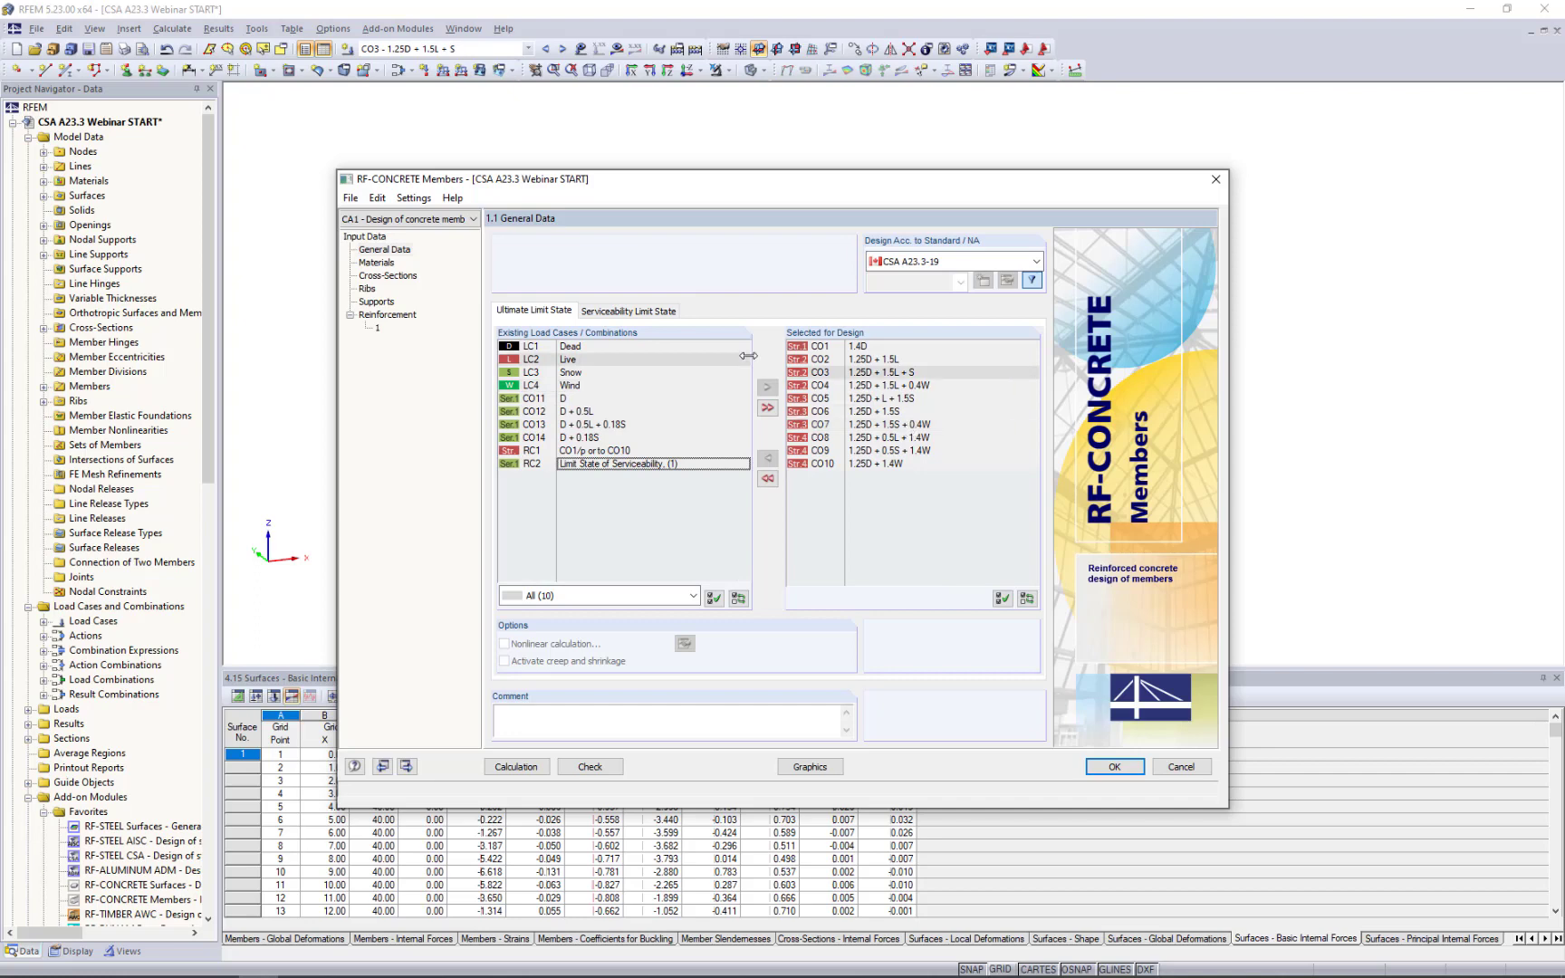
# Add load combinations CO11 to CO14 to the serviceability limit state design and return to the ultimate limit state selection.
pyautogui.click(662, 312)
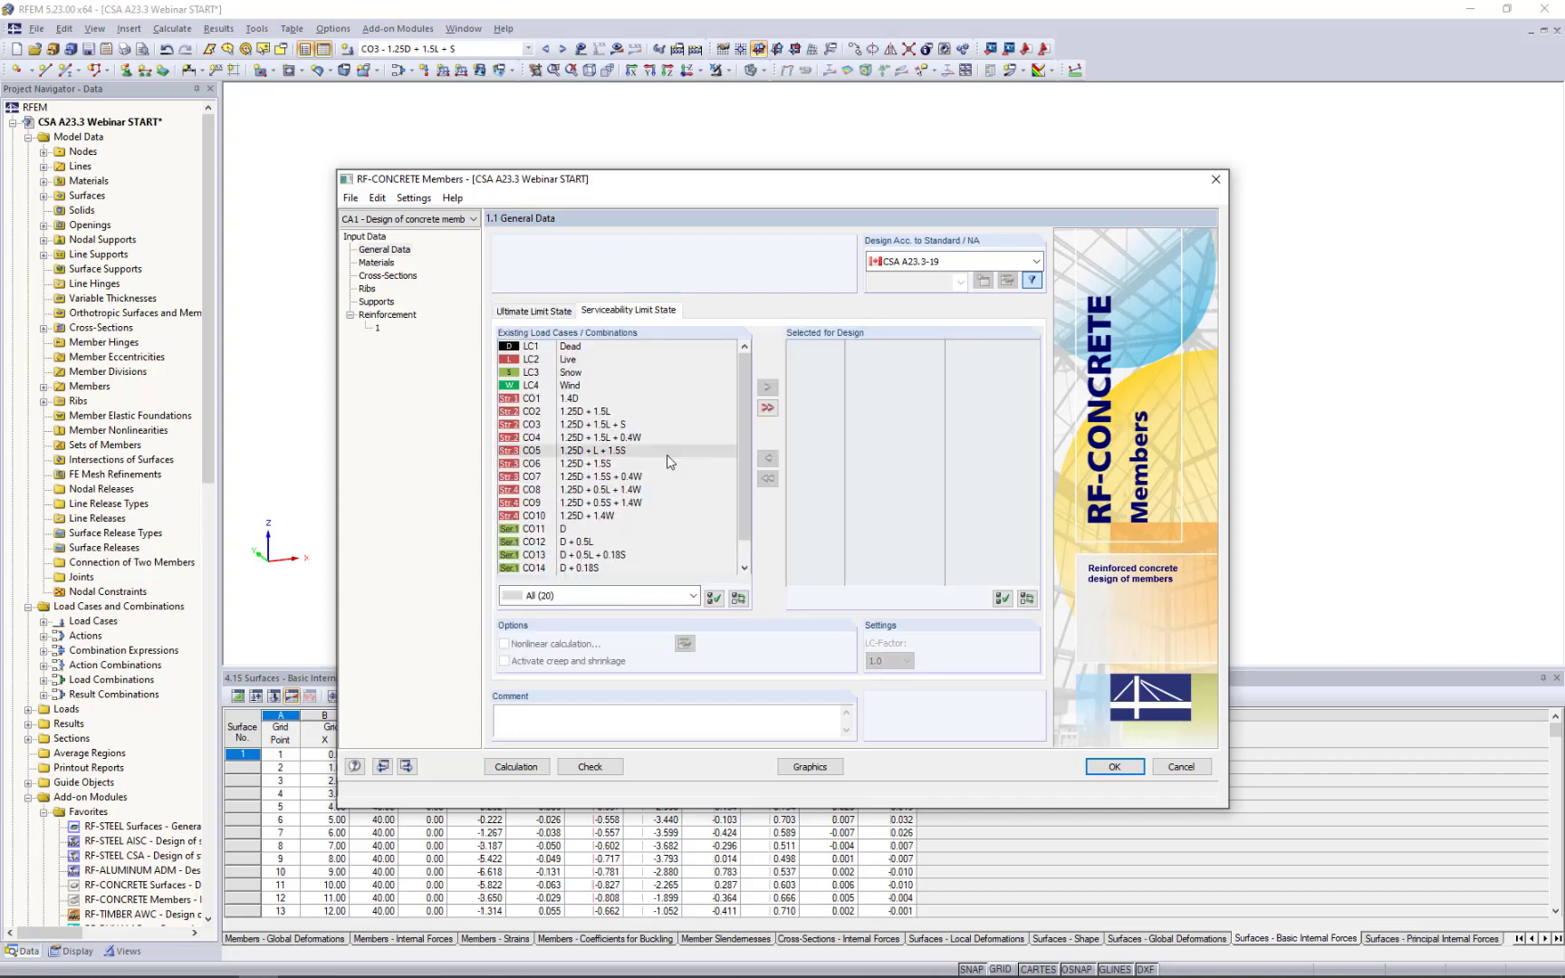
pyautogui.scroll(-1, 666, 455)
pyautogui.click(597, 509)
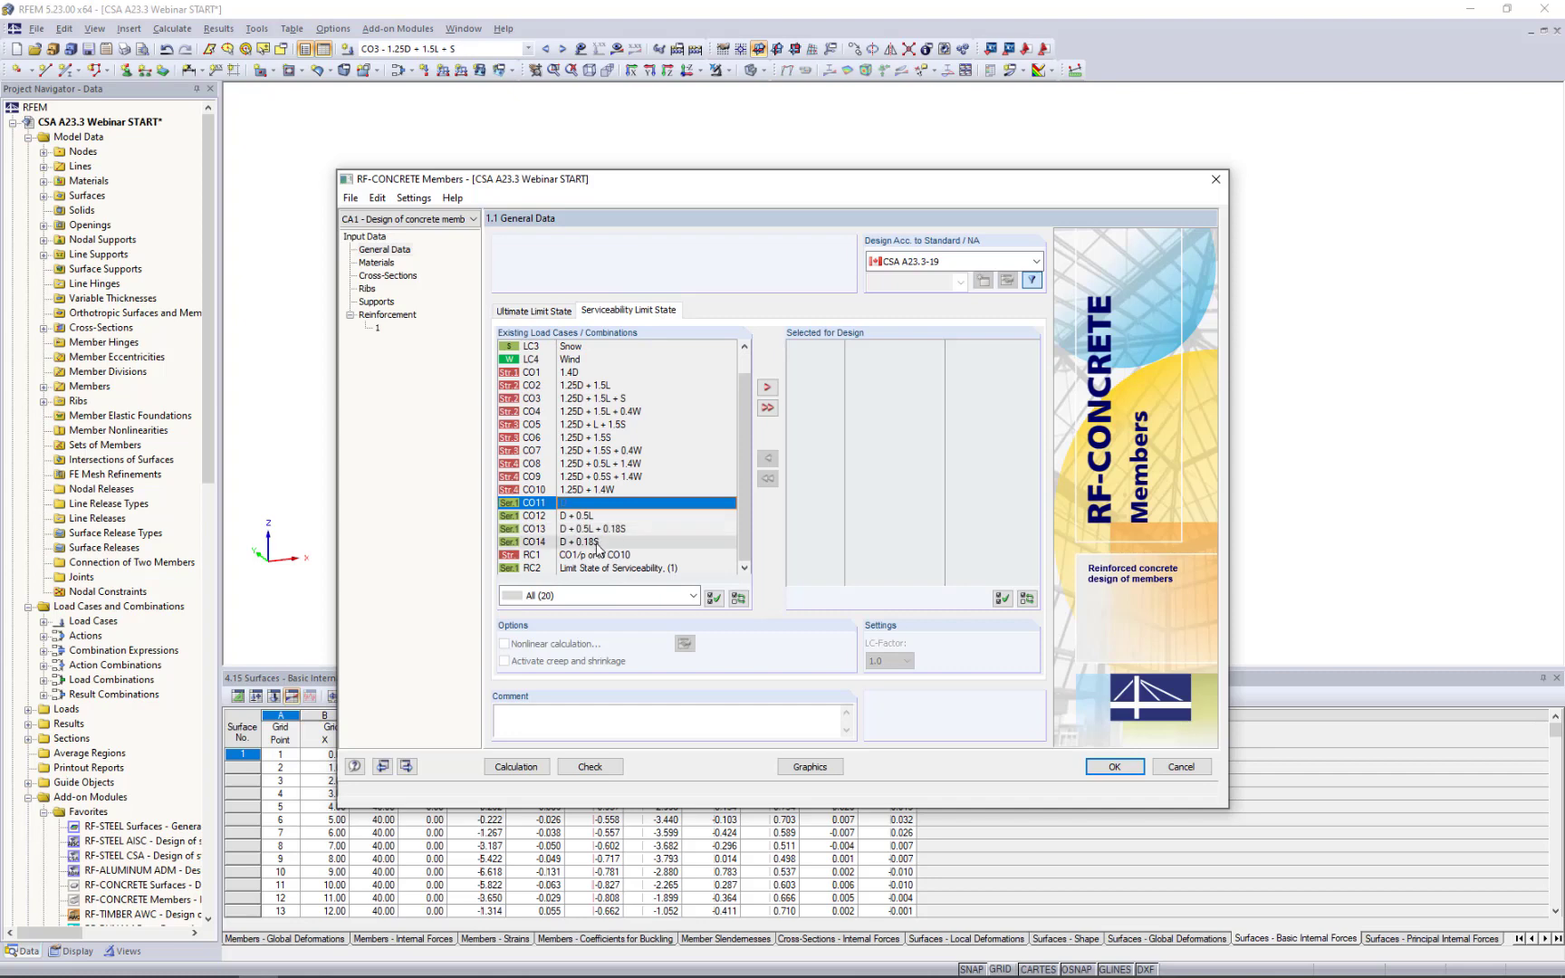
pyautogui.keyDown('shift'); pyautogui.click(597, 542); pyautogui.keyUp('shift')
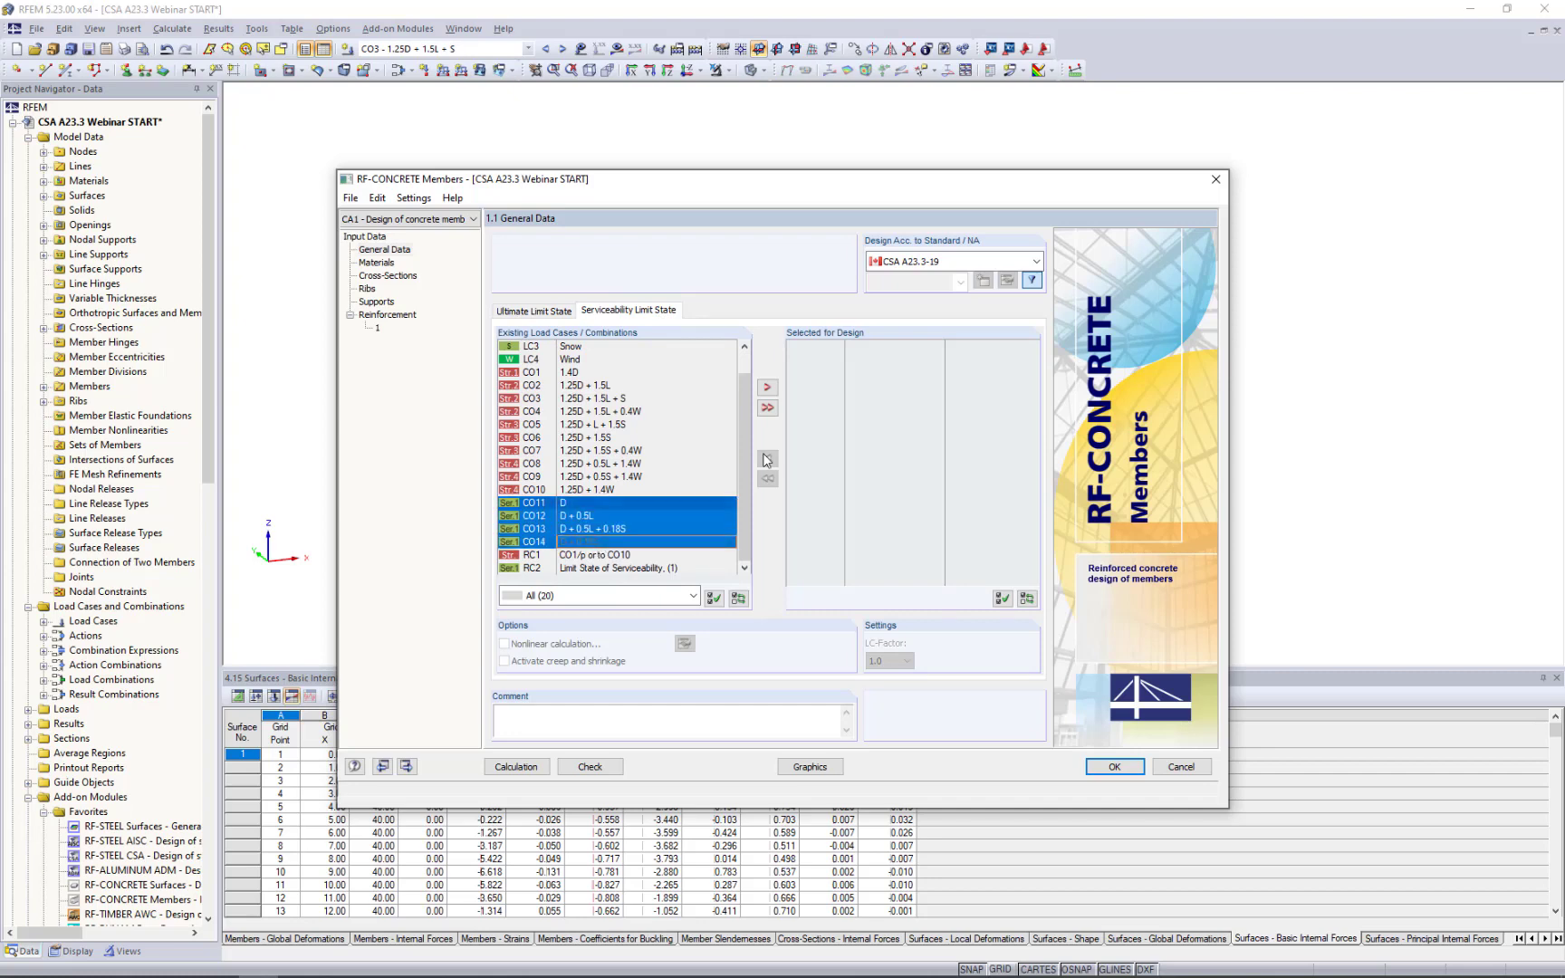
pyautogui.click(769, 388)
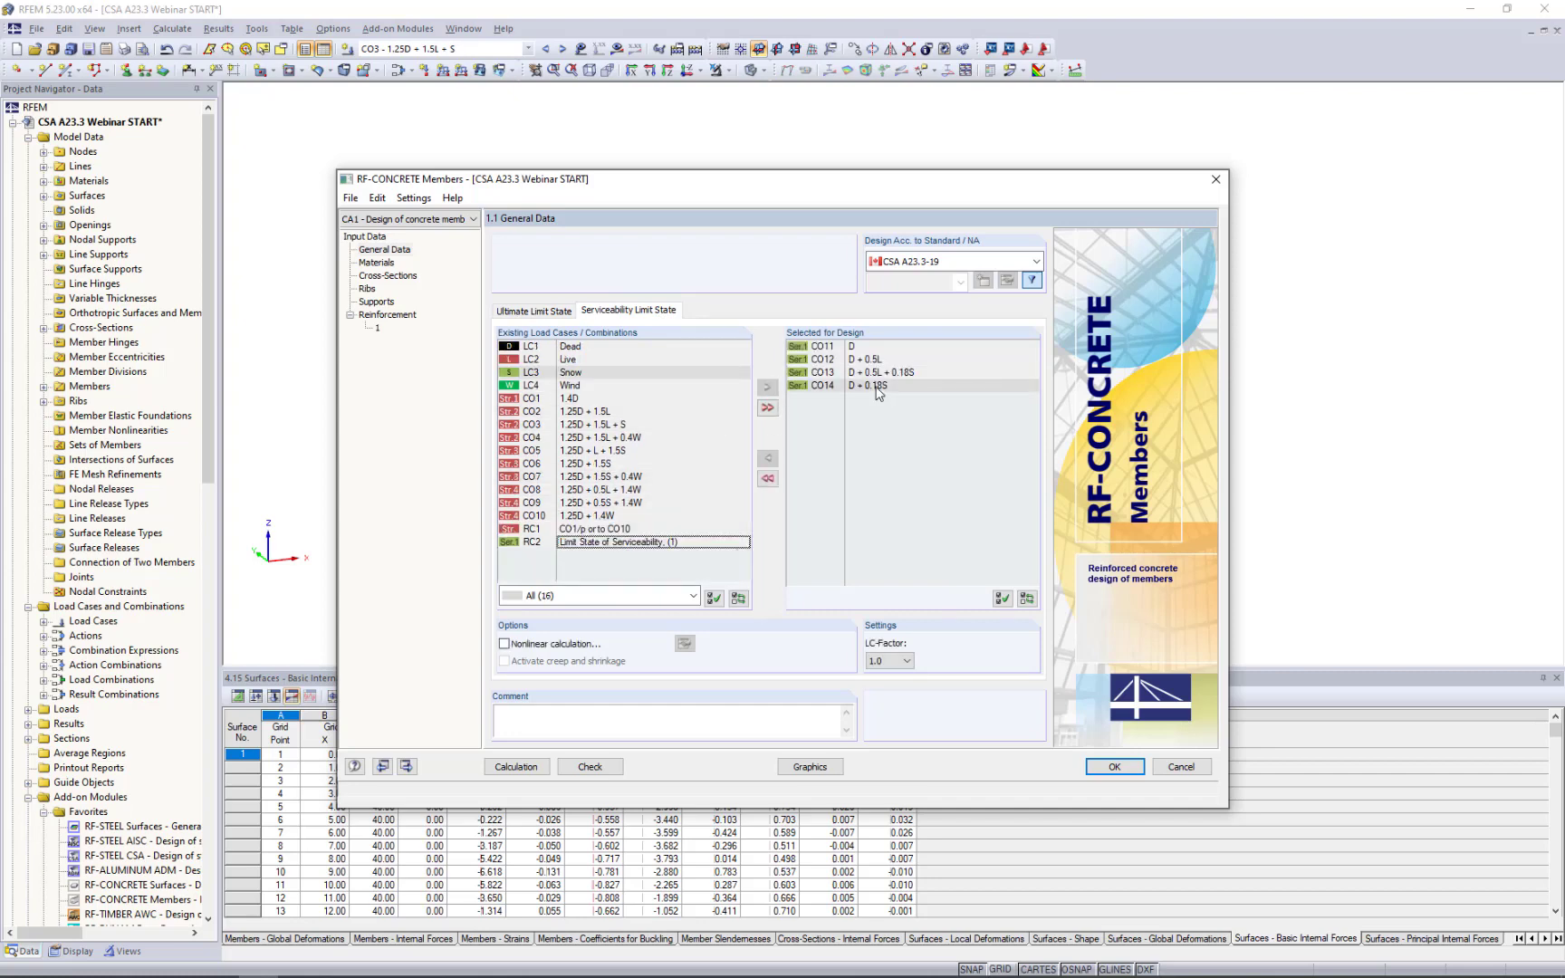
pyautogui.click(556, 311)
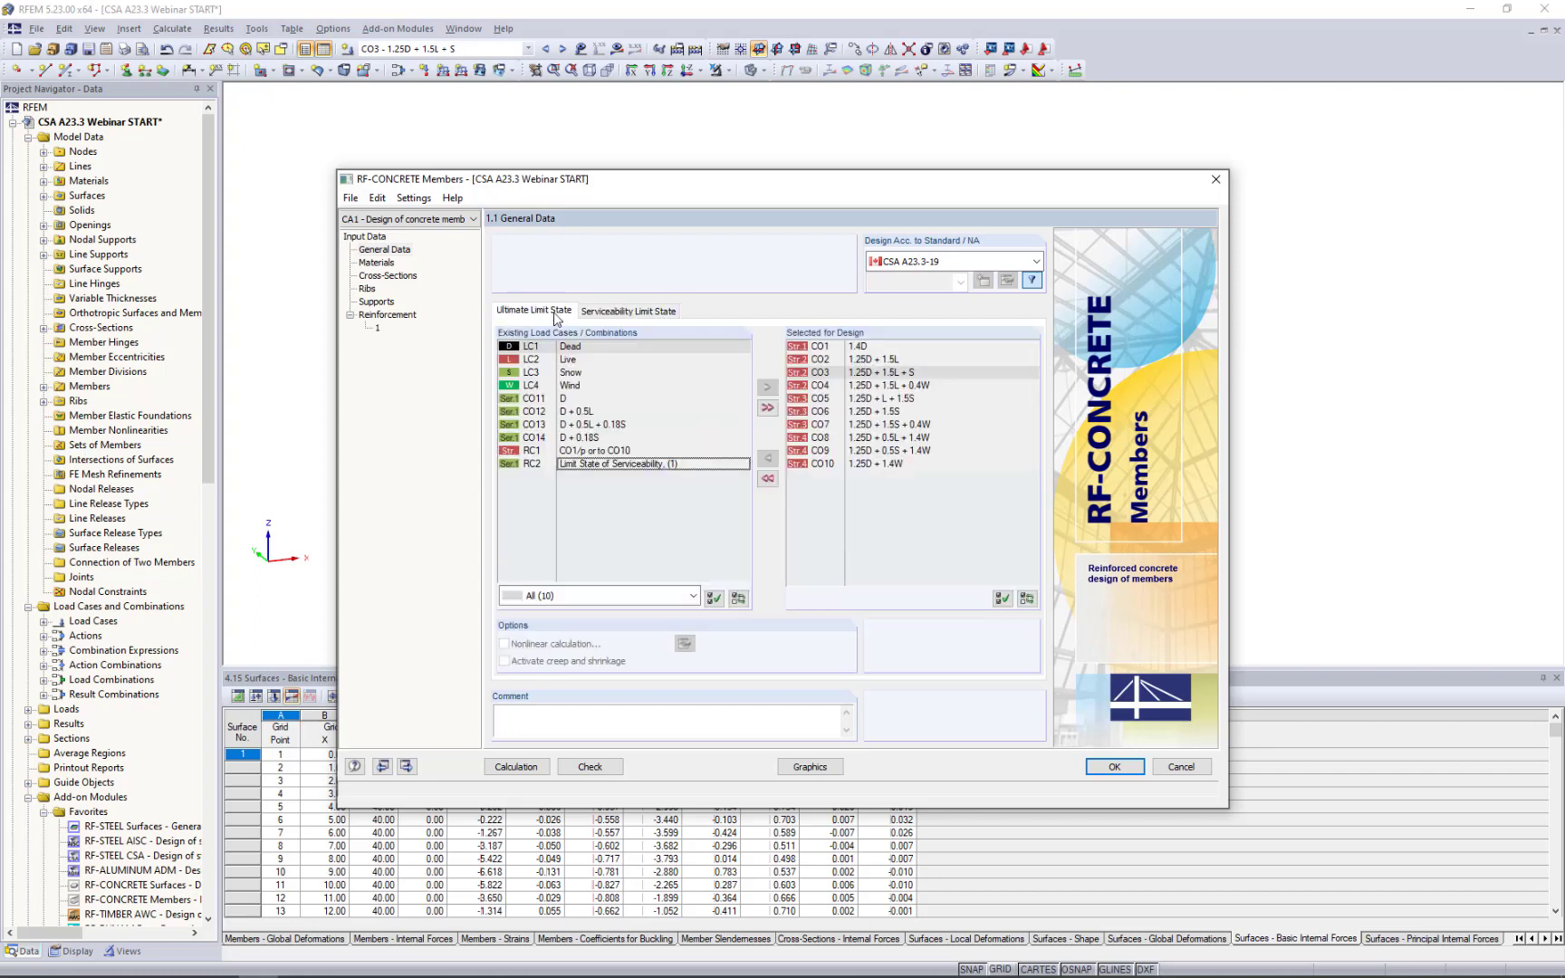
# Select 500R reinforcing steel for the f'c = 30 MPa concrete material and open the cross-section list.
pyautogui.click(376, 263)
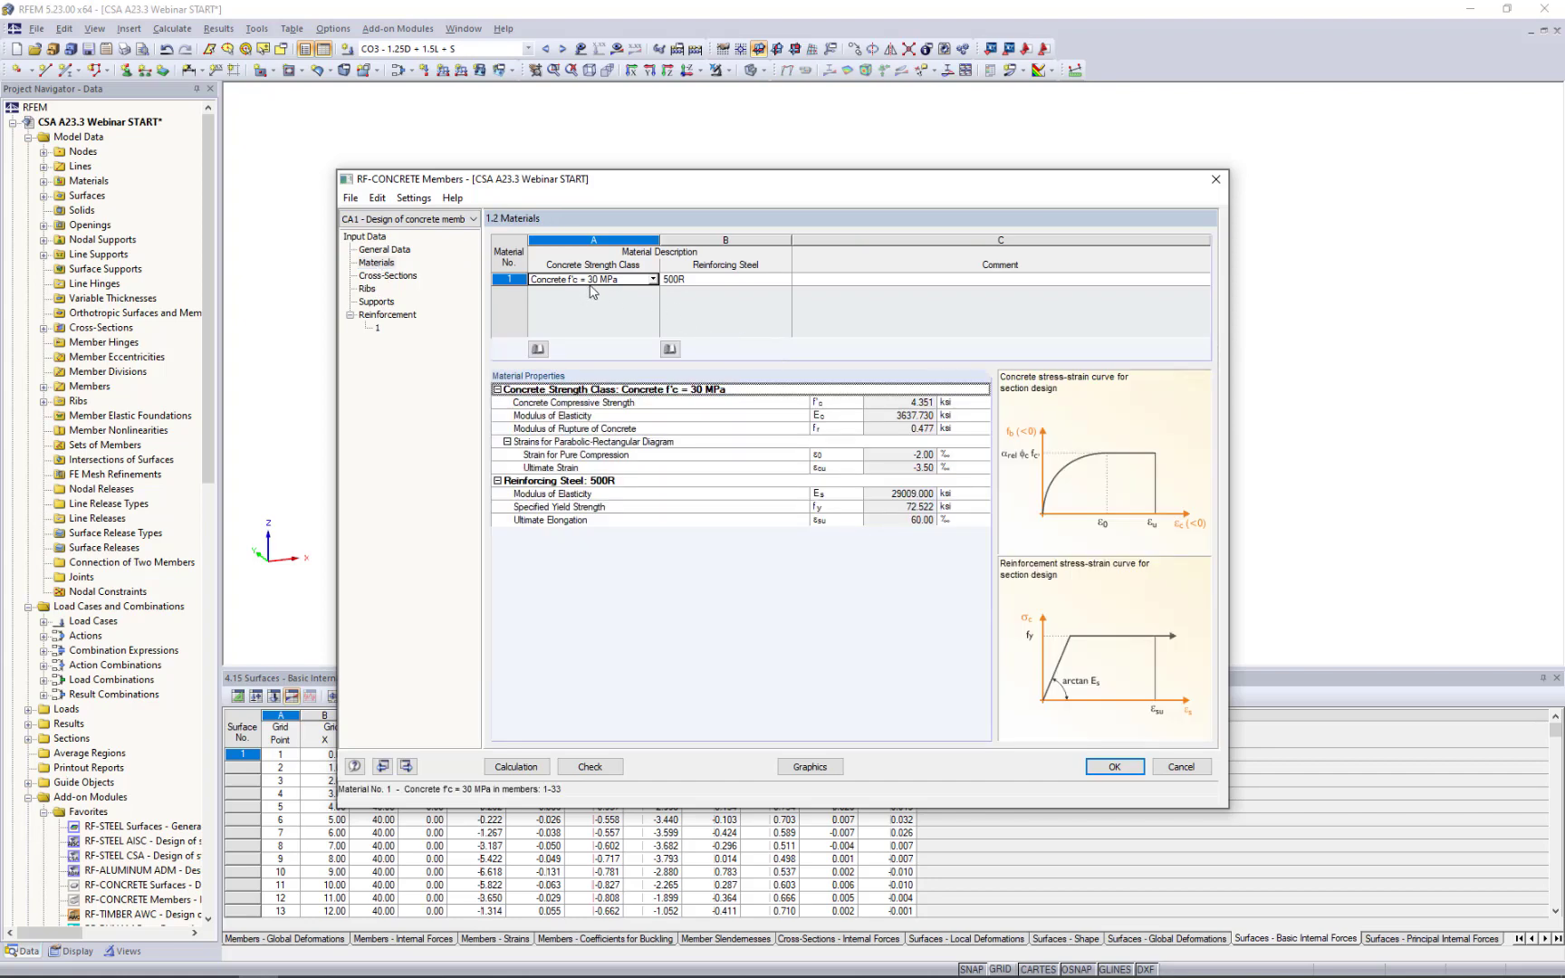
pyautogui.click(709, 283)
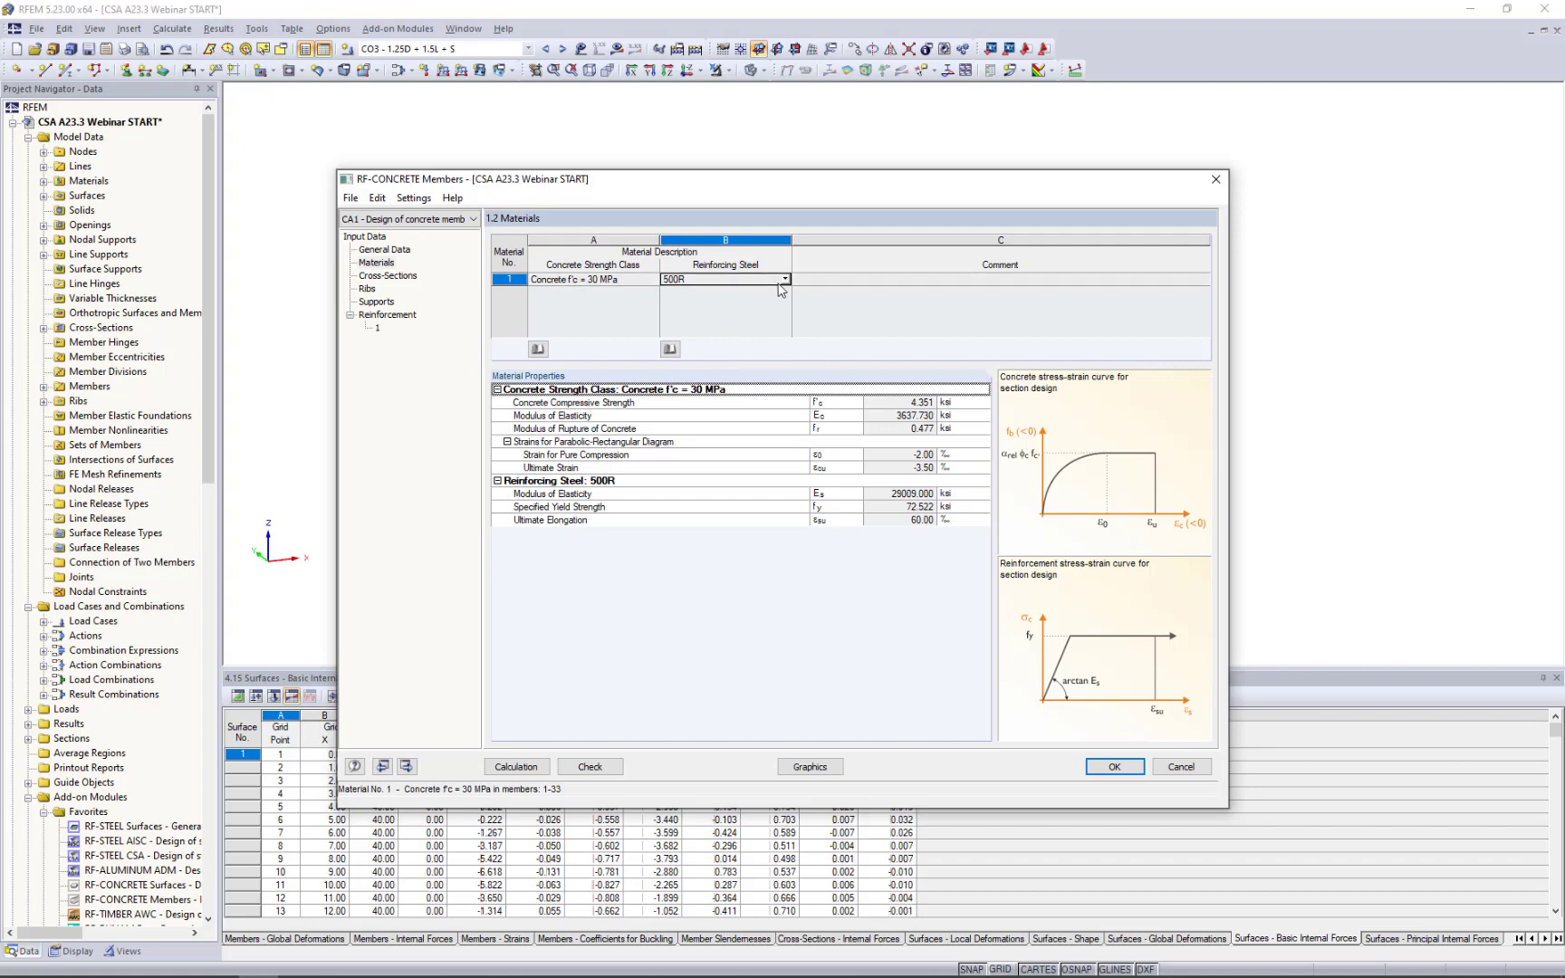
pyautogui.click(784, 280)
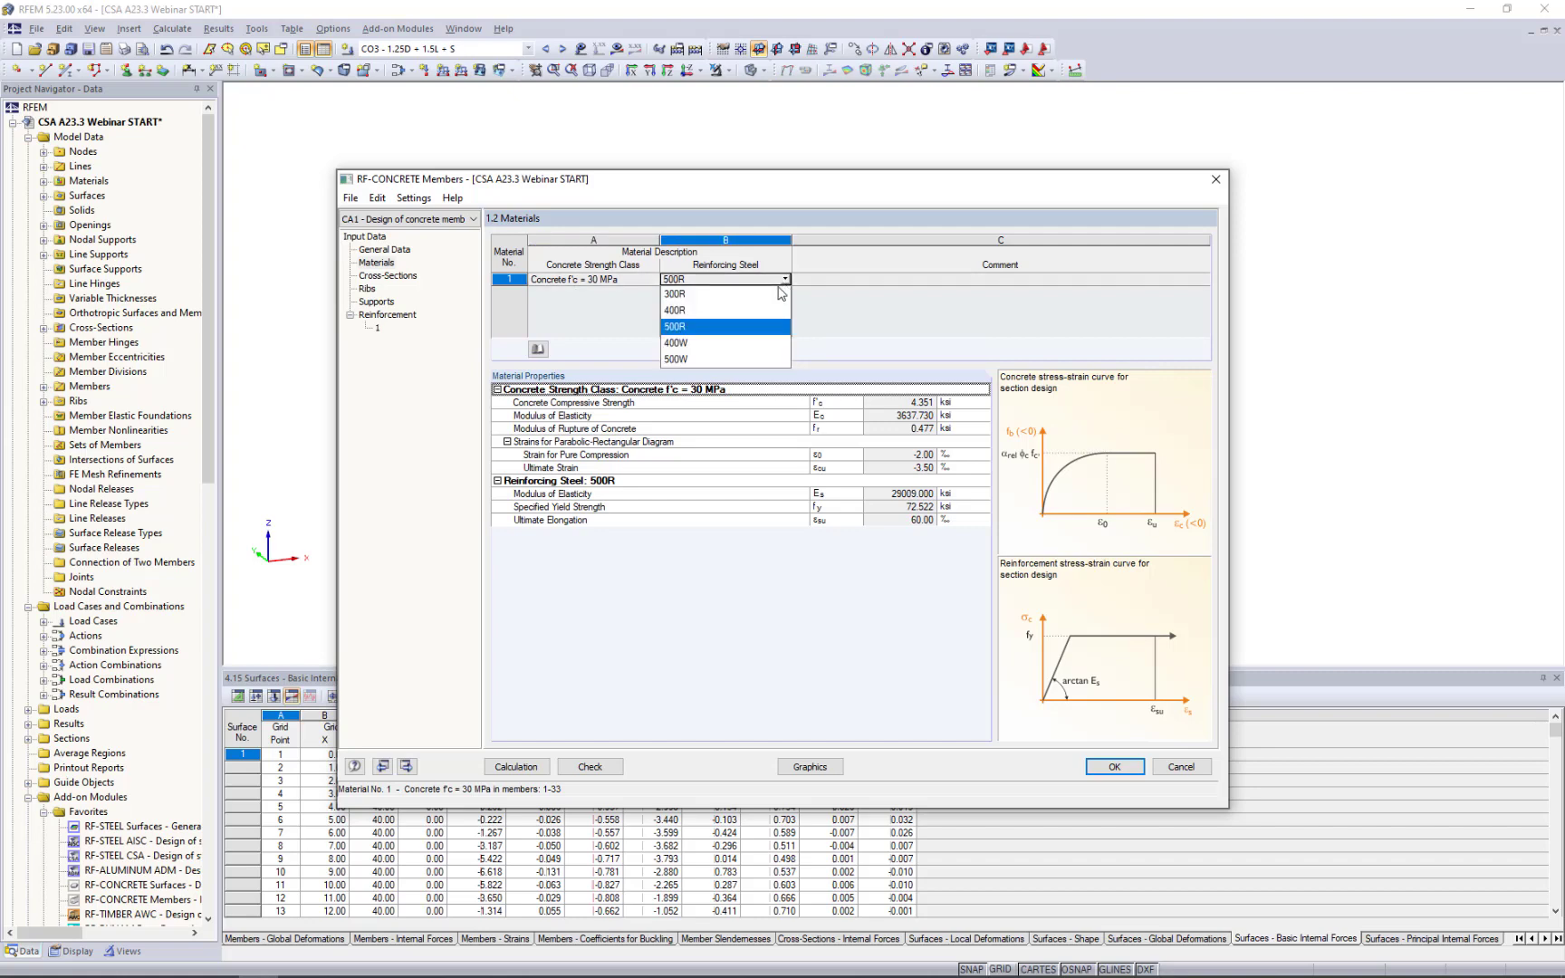
pyautogui.click(759, 328)
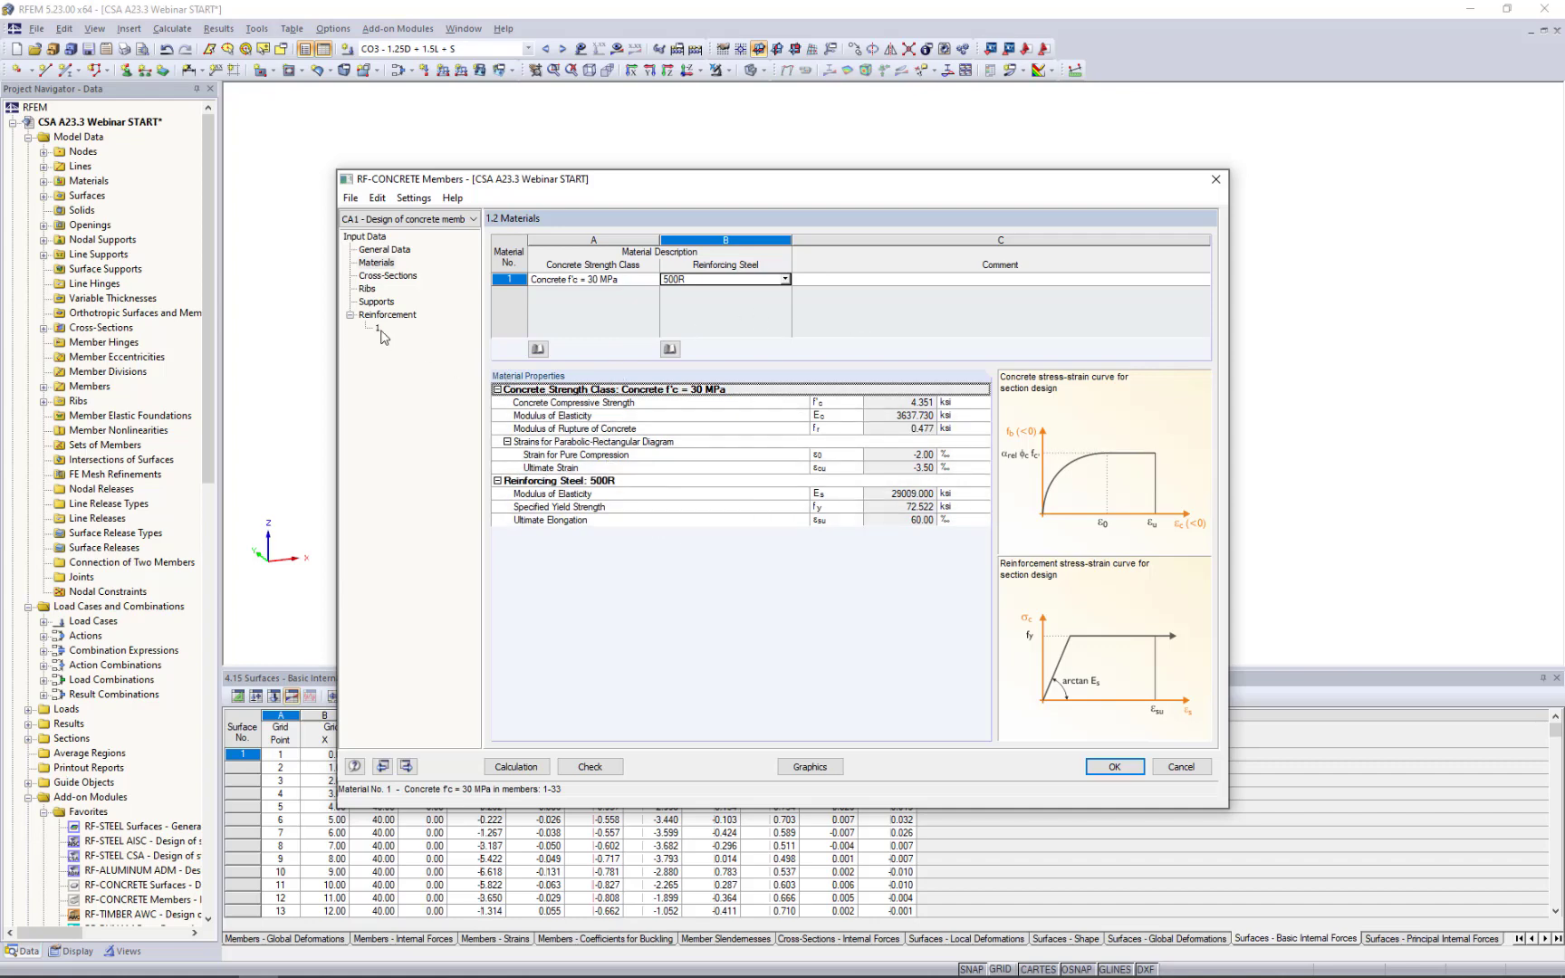
pyautogui.click(386, 277)
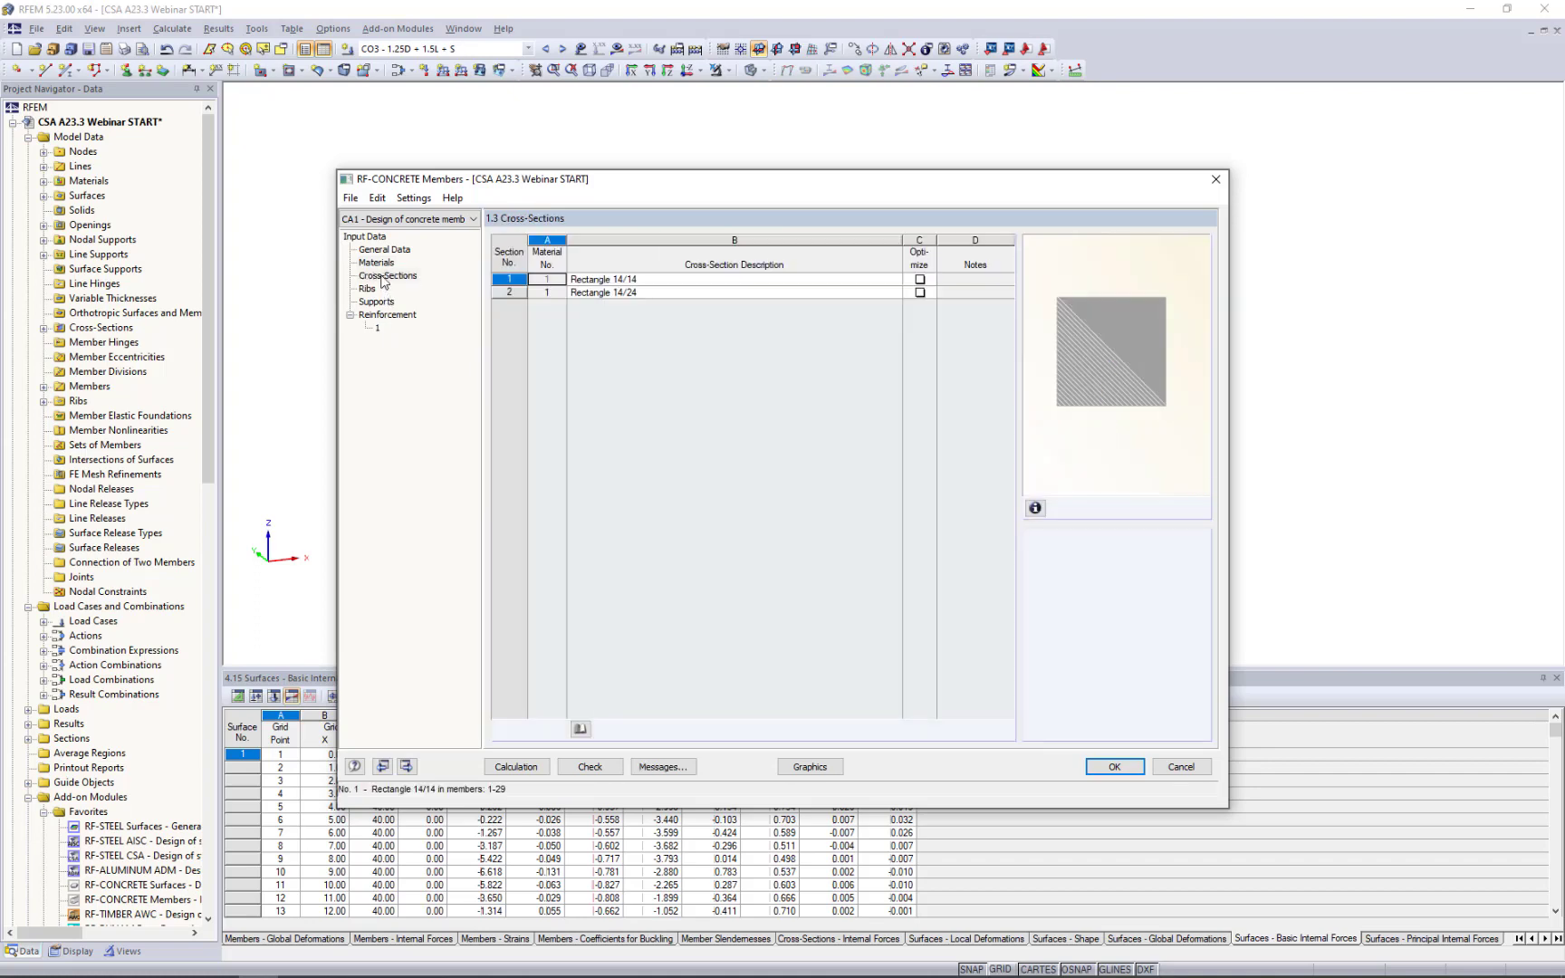
# Try optimizing the Rectangle 14/14 cross-section by enabling both width b and height h in its optimization parameters.
pyautogui.click(656, 283)
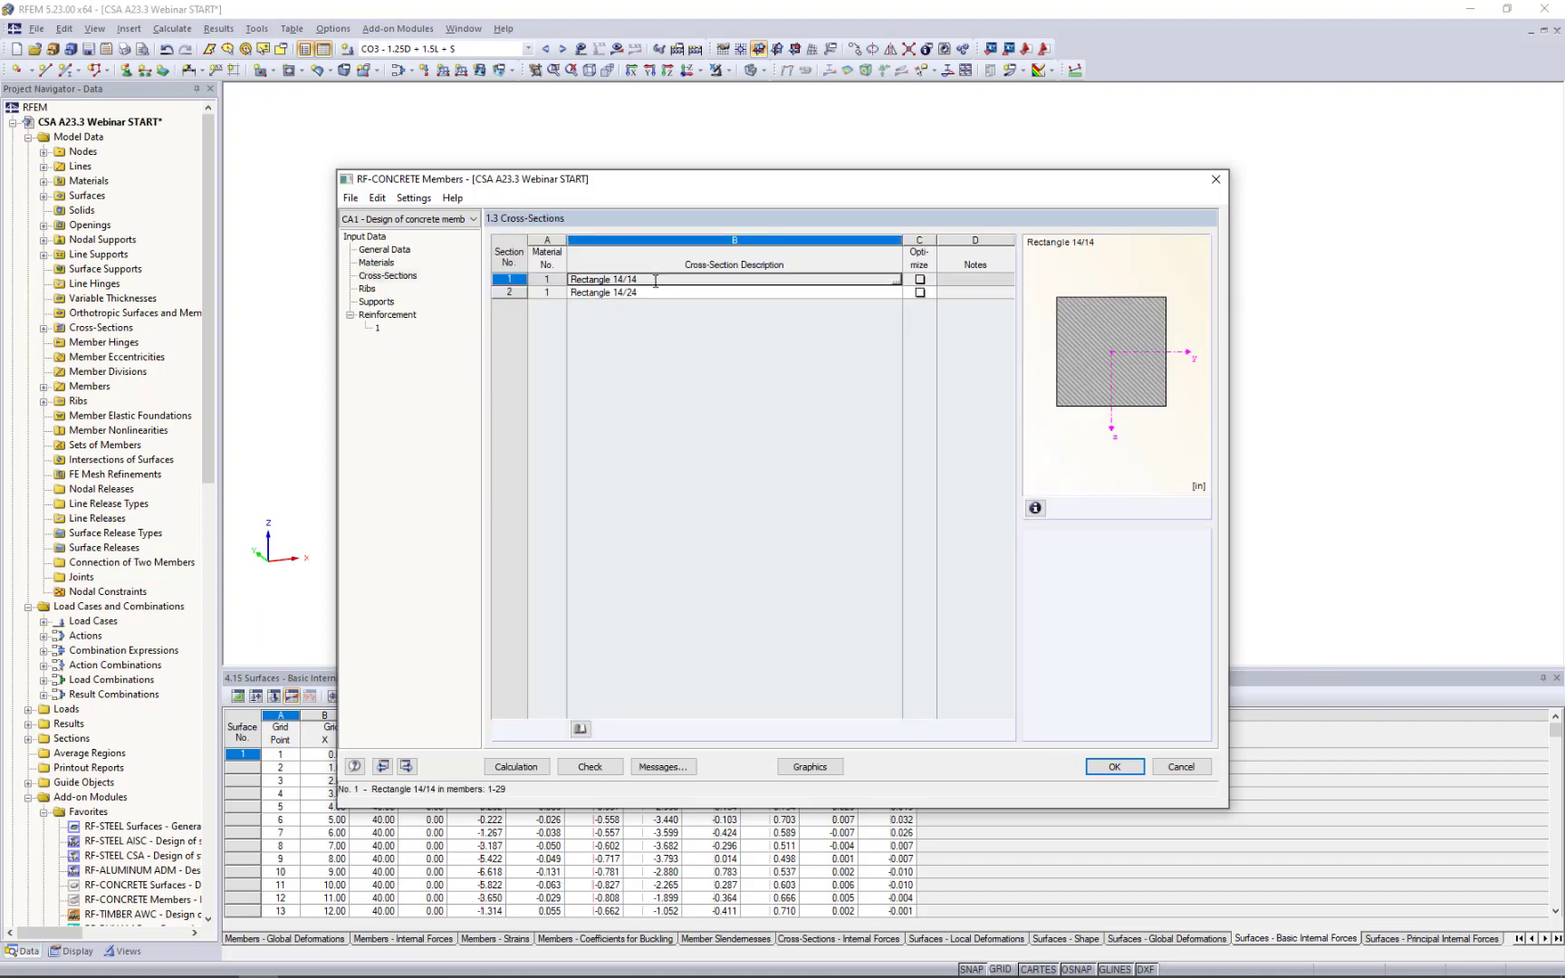
pyautogui.click(658, 293)
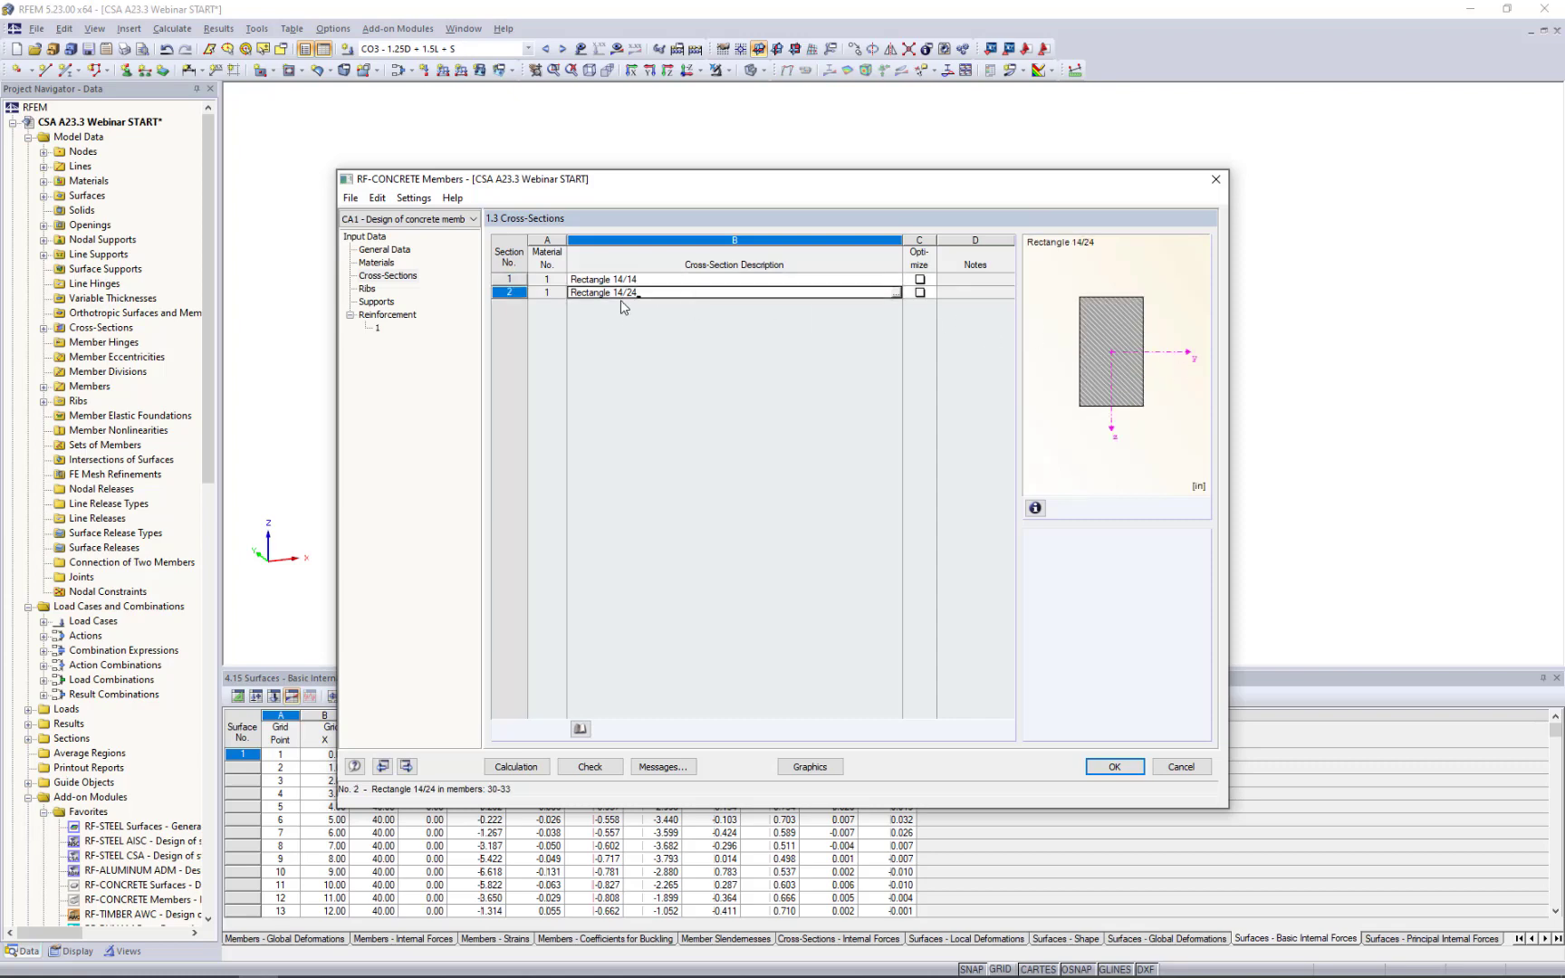
pyautogui.click(892, 281)
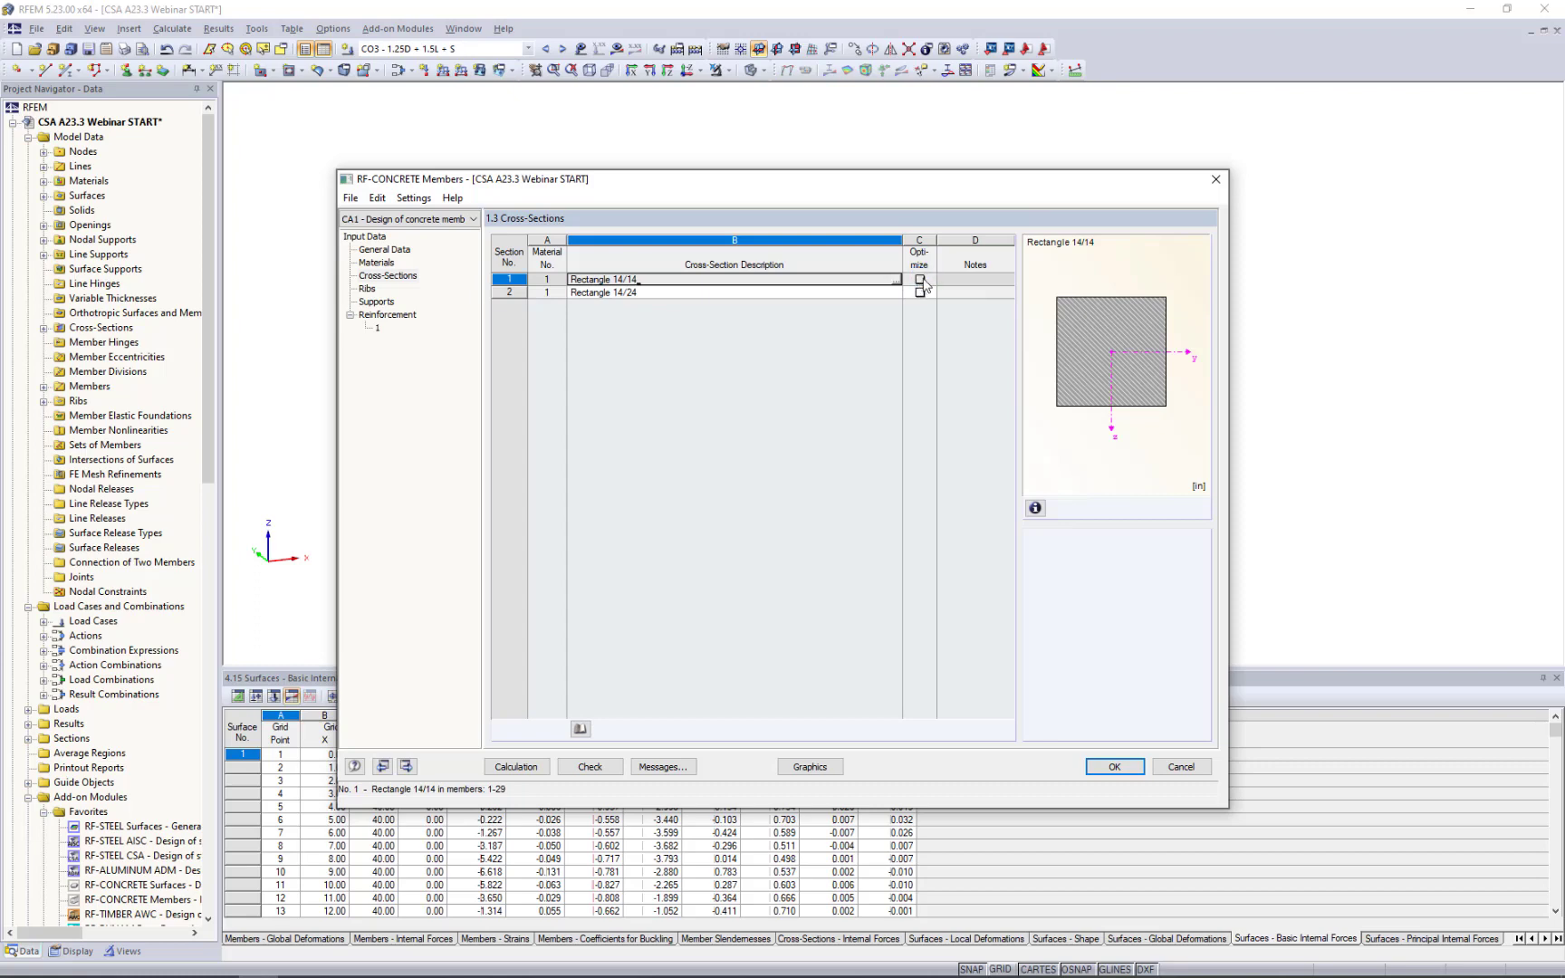
pyautogui.click(920, 282)
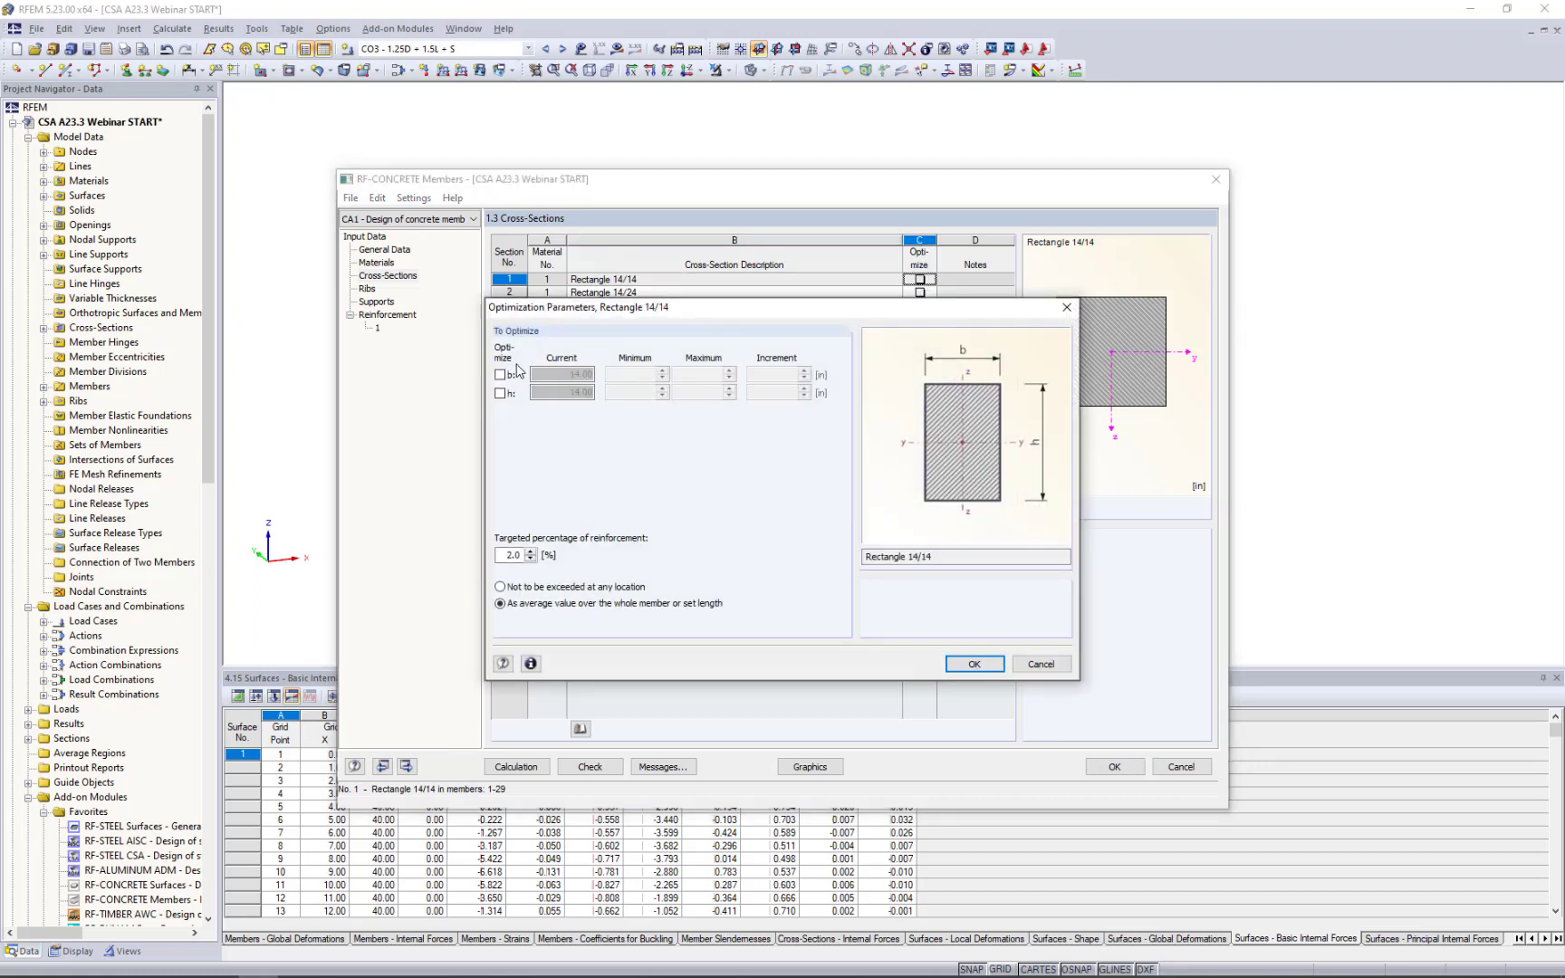
pyautogui.click(501, 374)
pyautogui.click(501, 393)
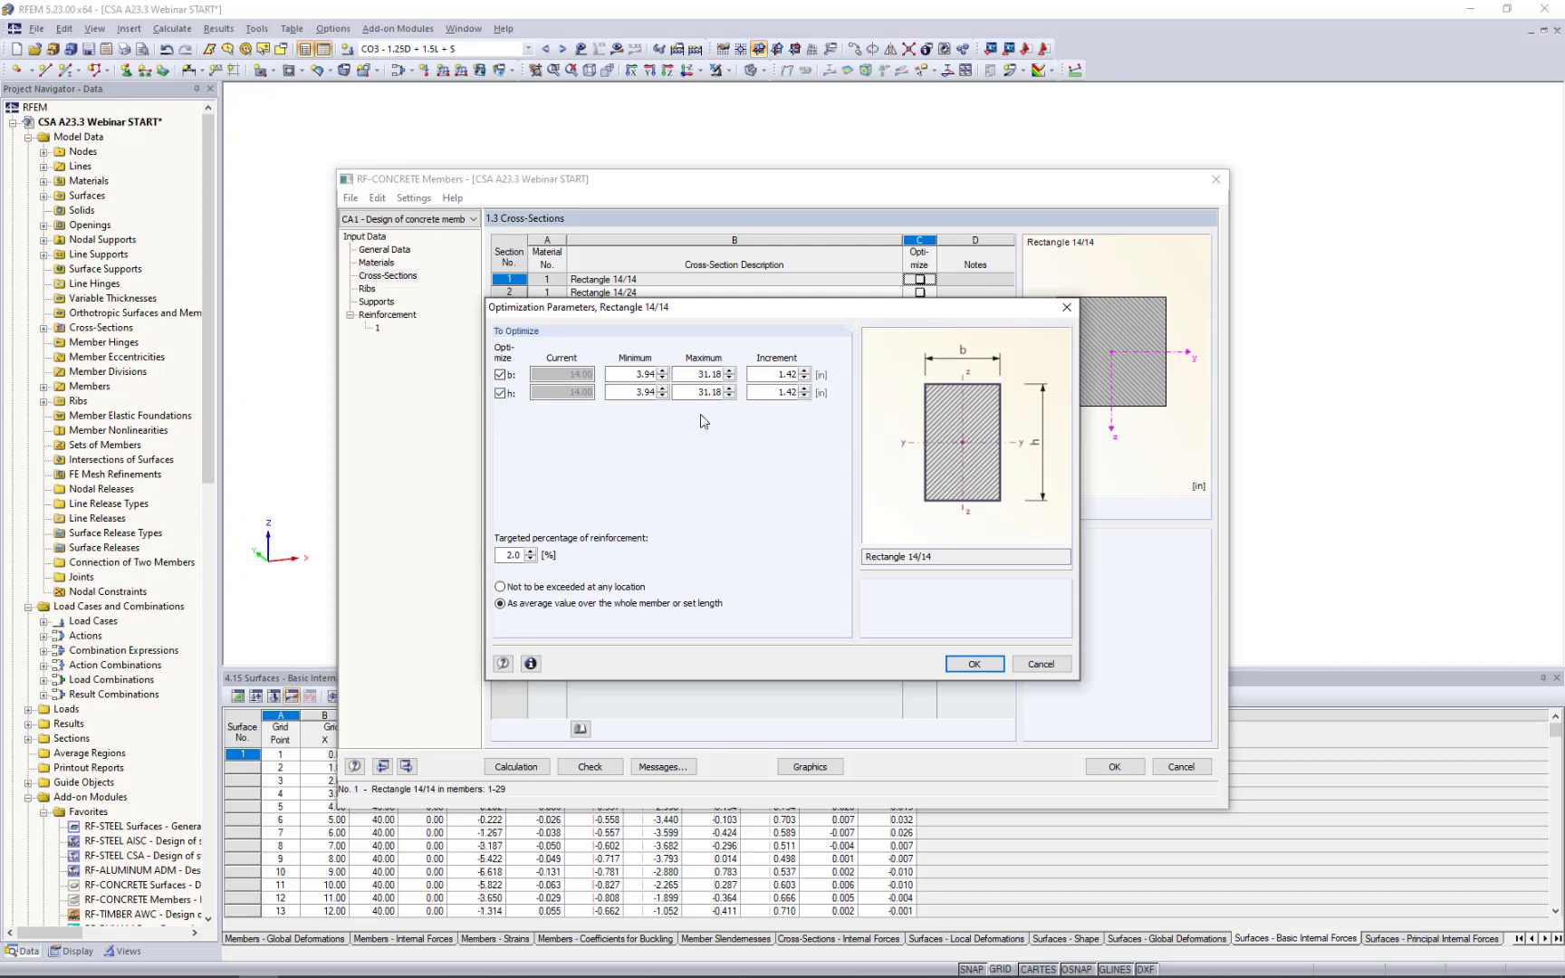
pyautogui.click(973, 664)
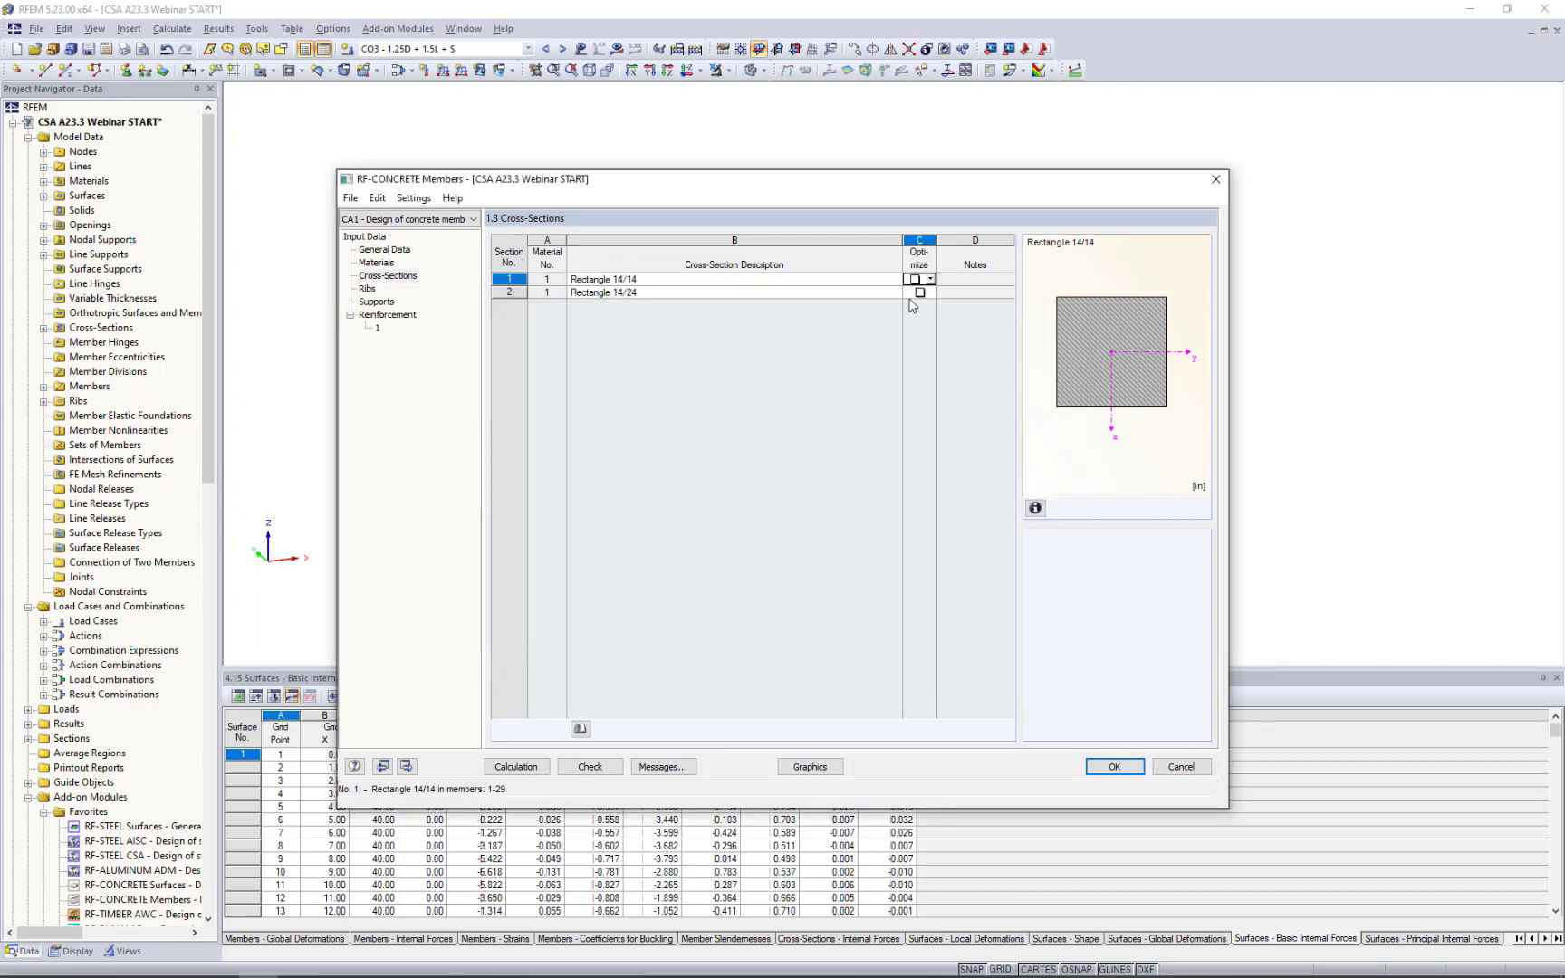
# Review the ribs' effective widths for members 30 to 33 and compare them with the highlighted rib in the model.
pyautogui.click(367, 289)
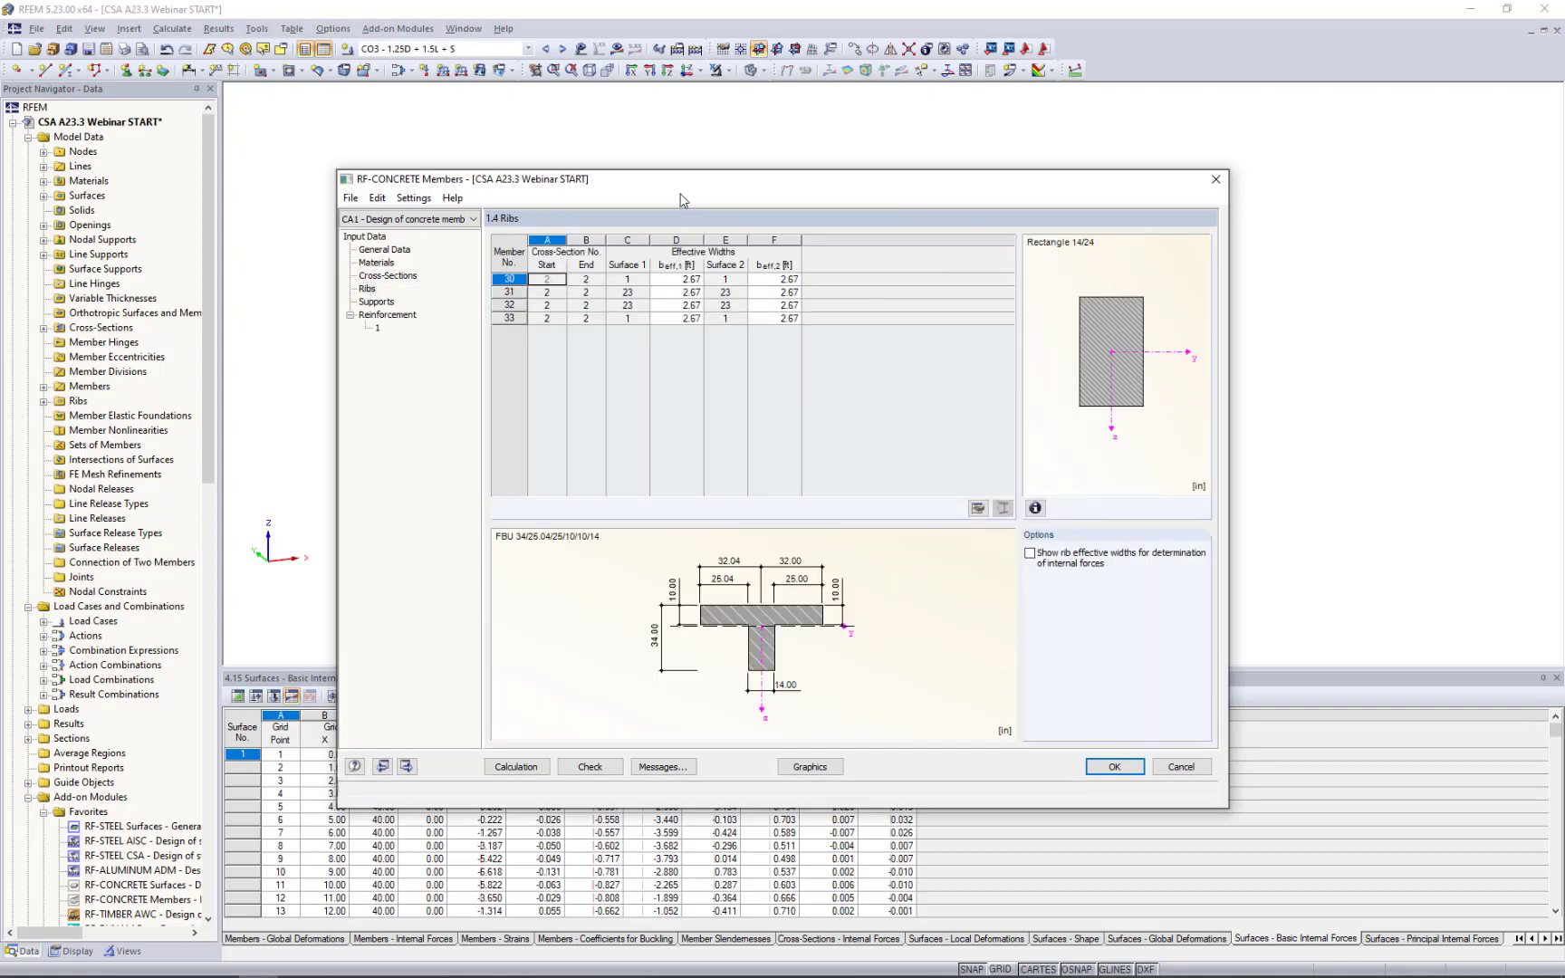
pyautogui.moveTo(681, 185); pyautogui.dragTo(675, 414)
pyautogui.moveTo(672, 477); pyautogui.dragTo(668, 555)
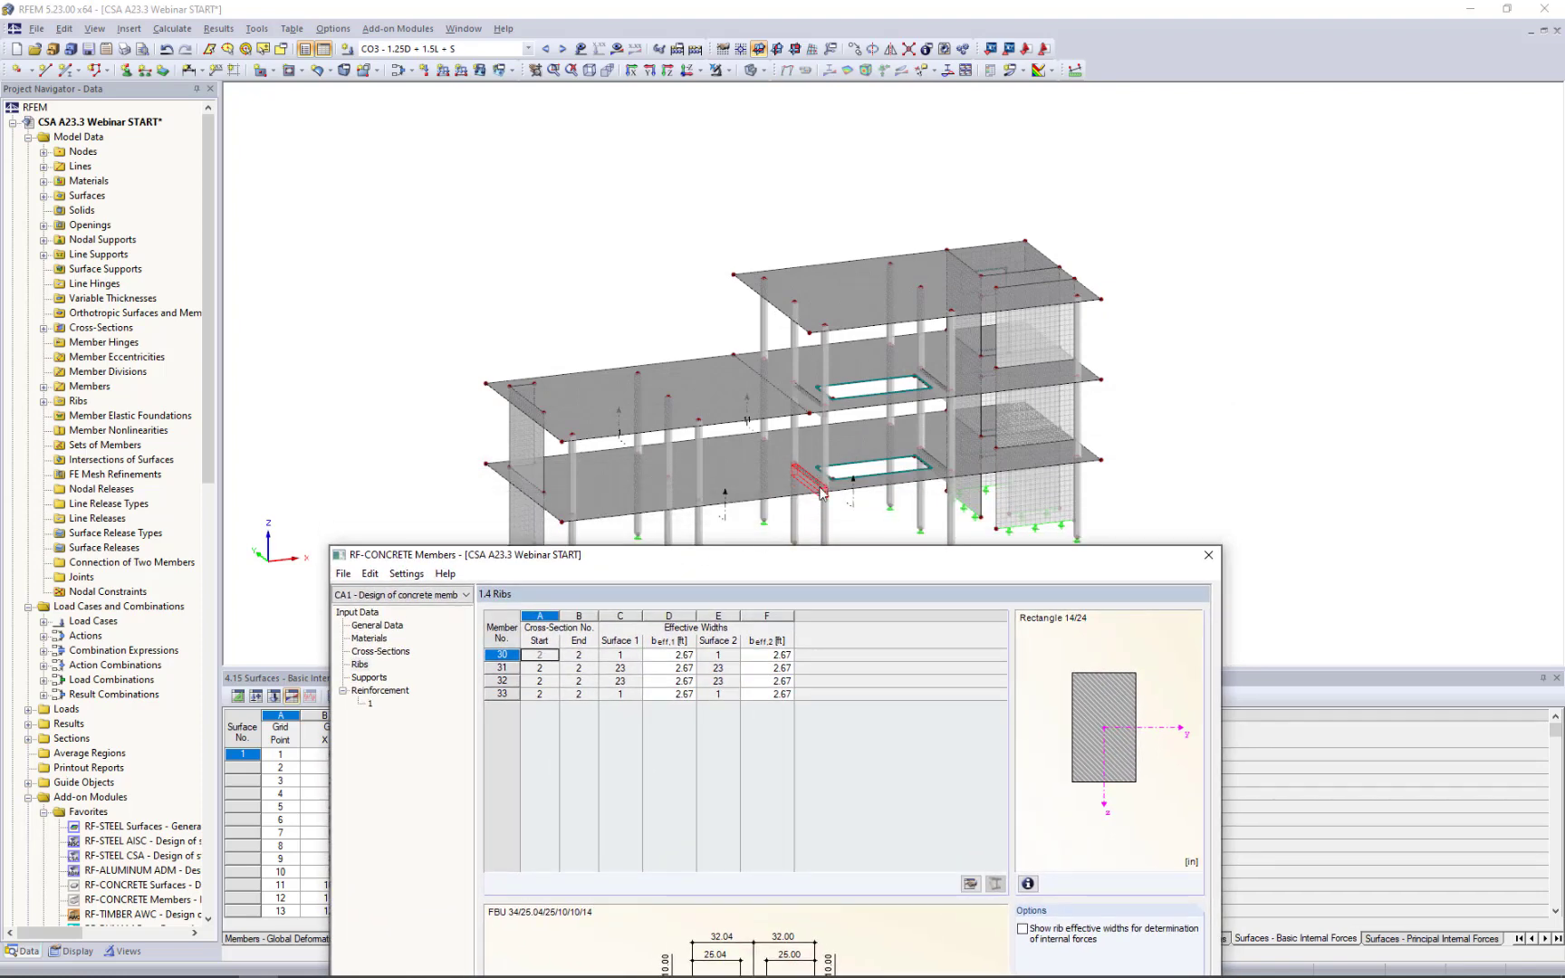
pyautogui.moveTo(790, 559)
pyautogui.mouseDown()
pyautogui.moveTo(839, 294)
pyautogui.moveTo(824, 177)
pyautogui.mouseUp()
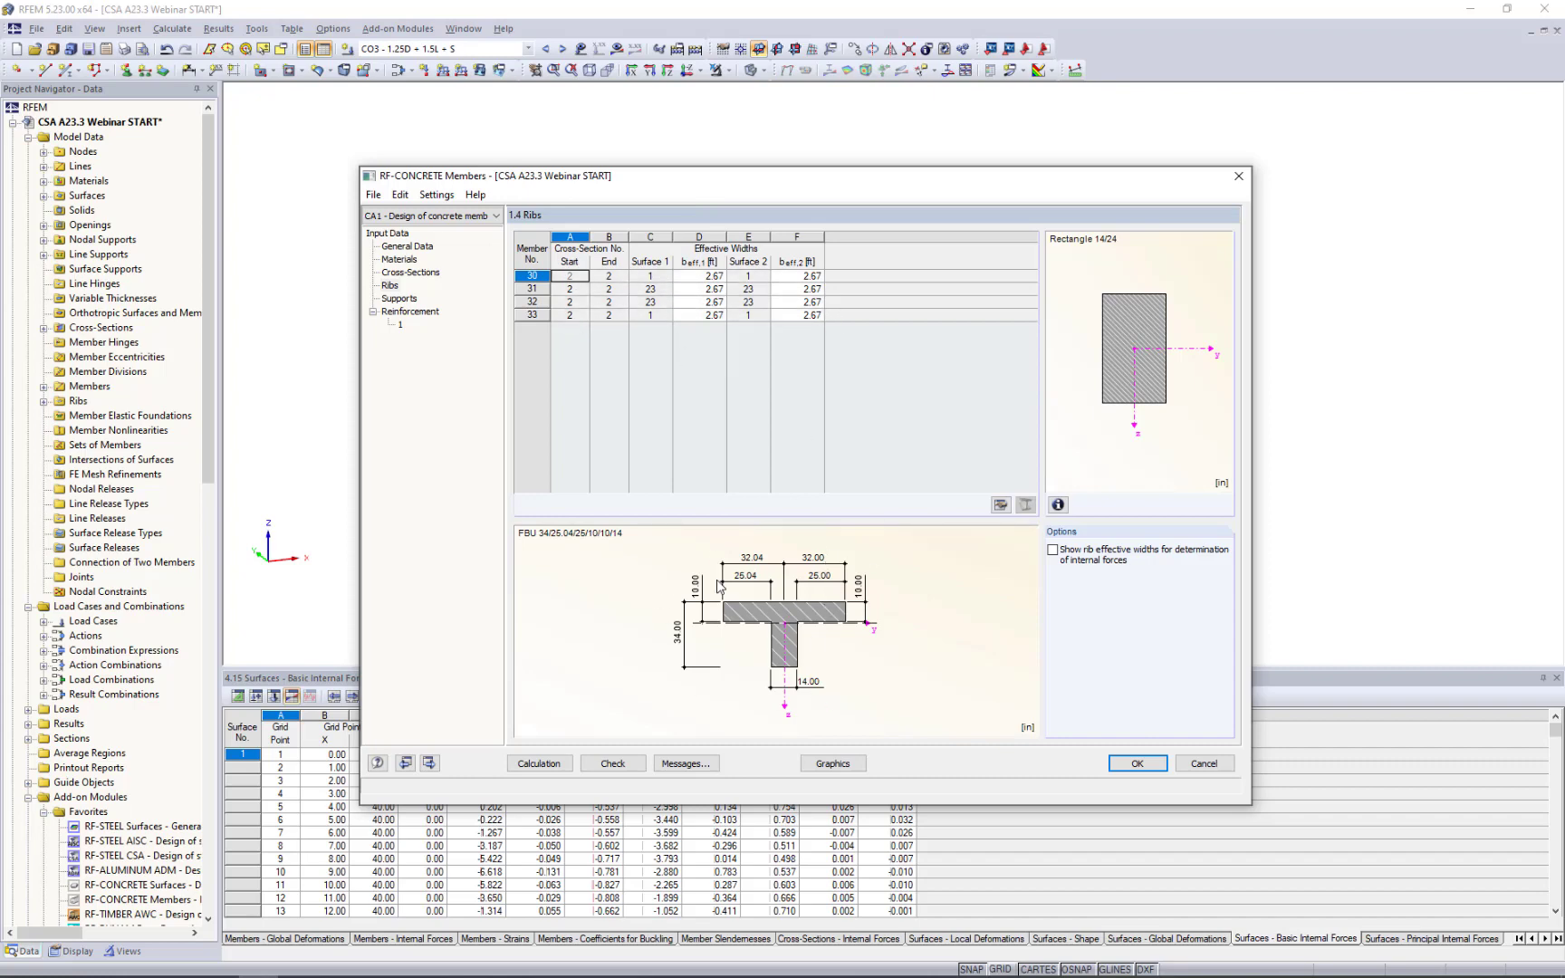
# Define supports at nodes 8, 9 and 12, at the rib ends beside the lower slab opening.
pyautogui.click(400, 303)
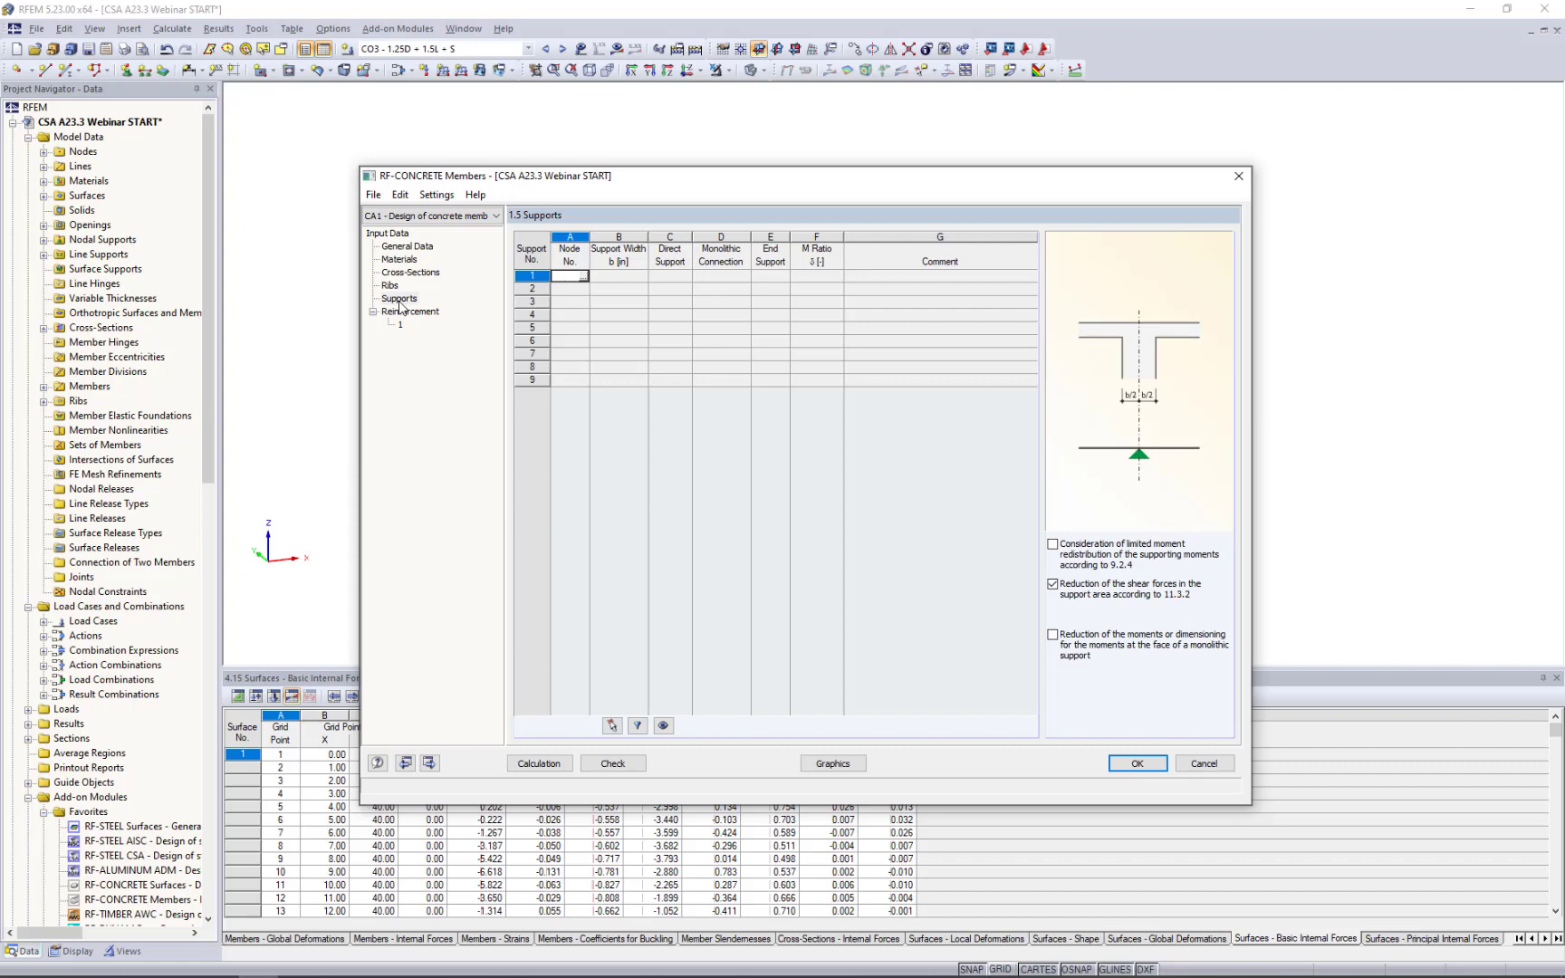
pyautogui.click(583, 277)
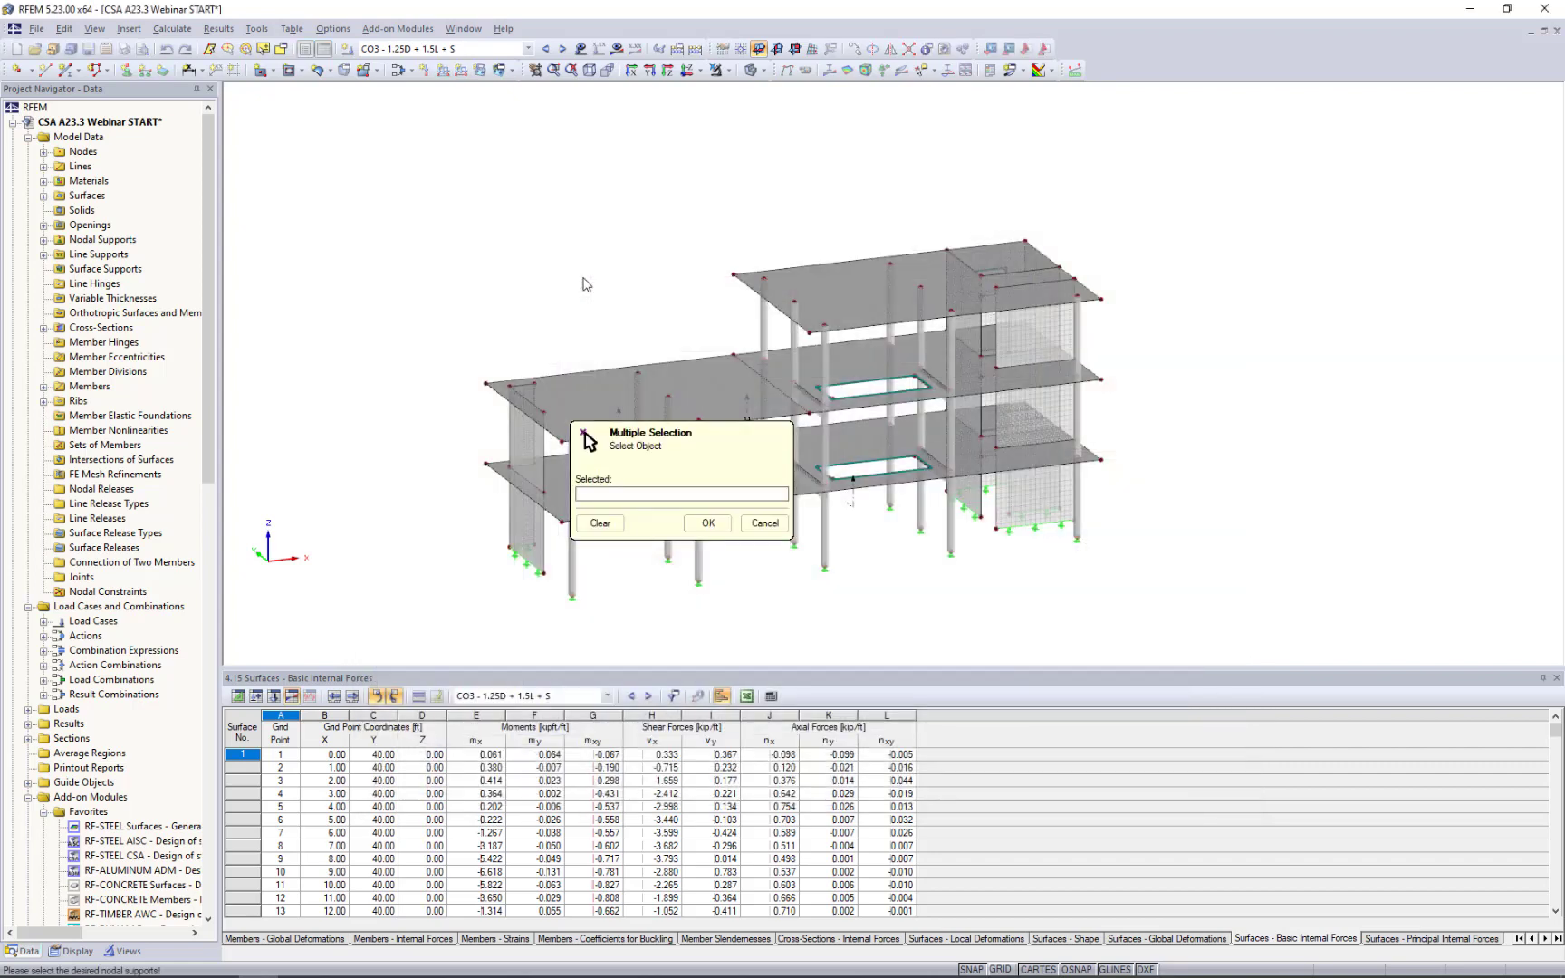
pyautogui.scroll(4, 831, 505)
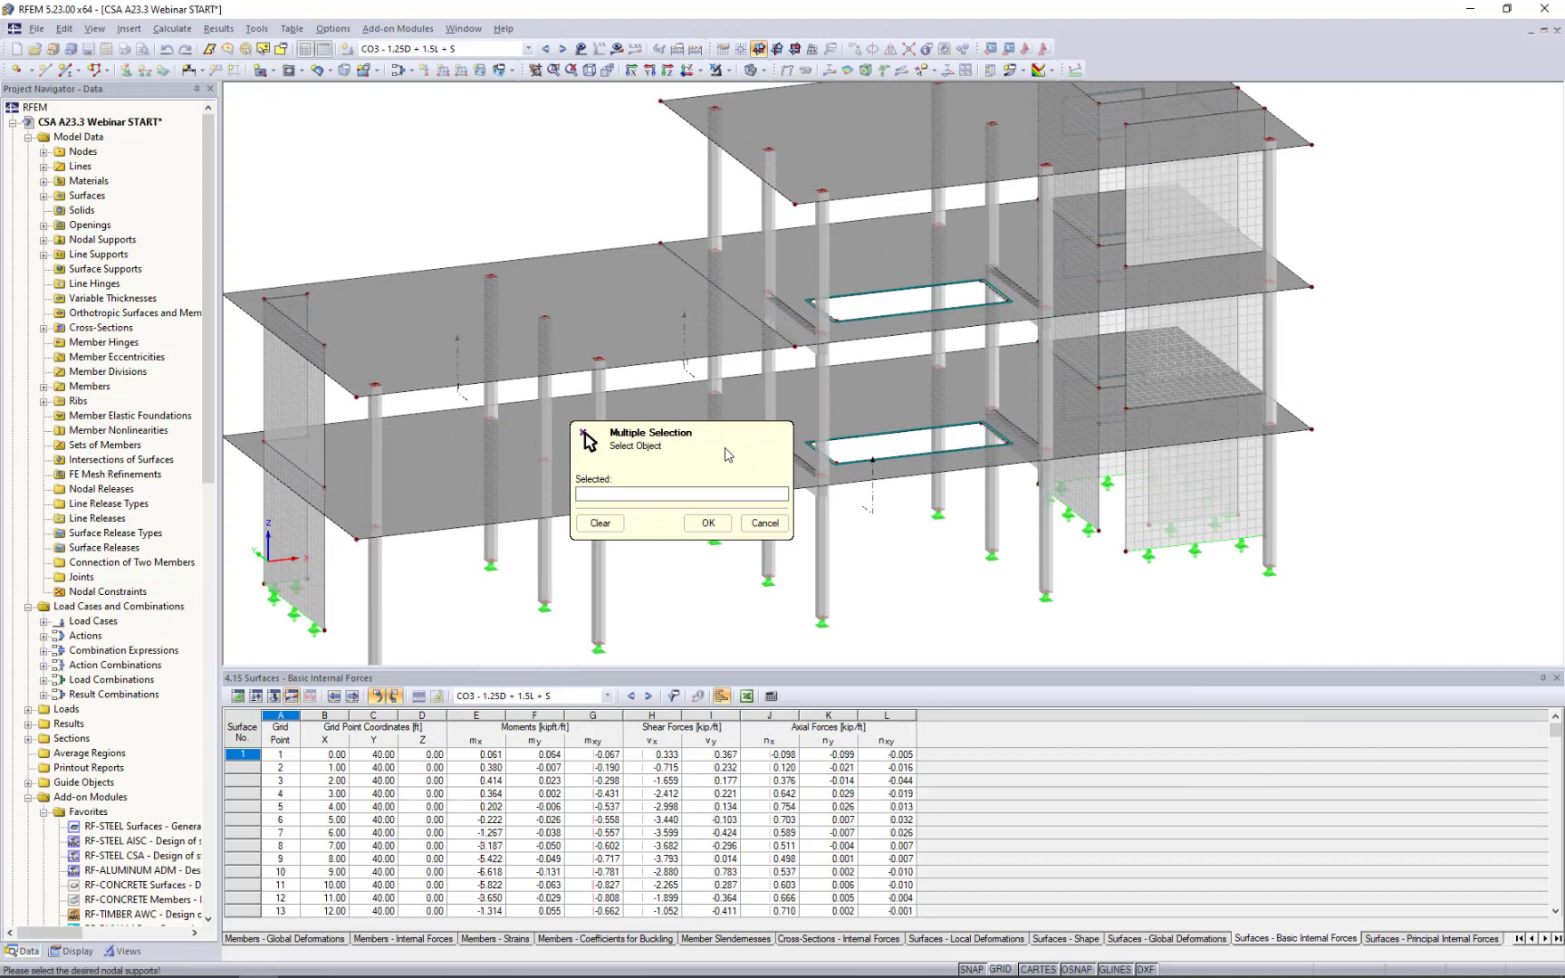
pyautogui.scroll(2, 790, 482)
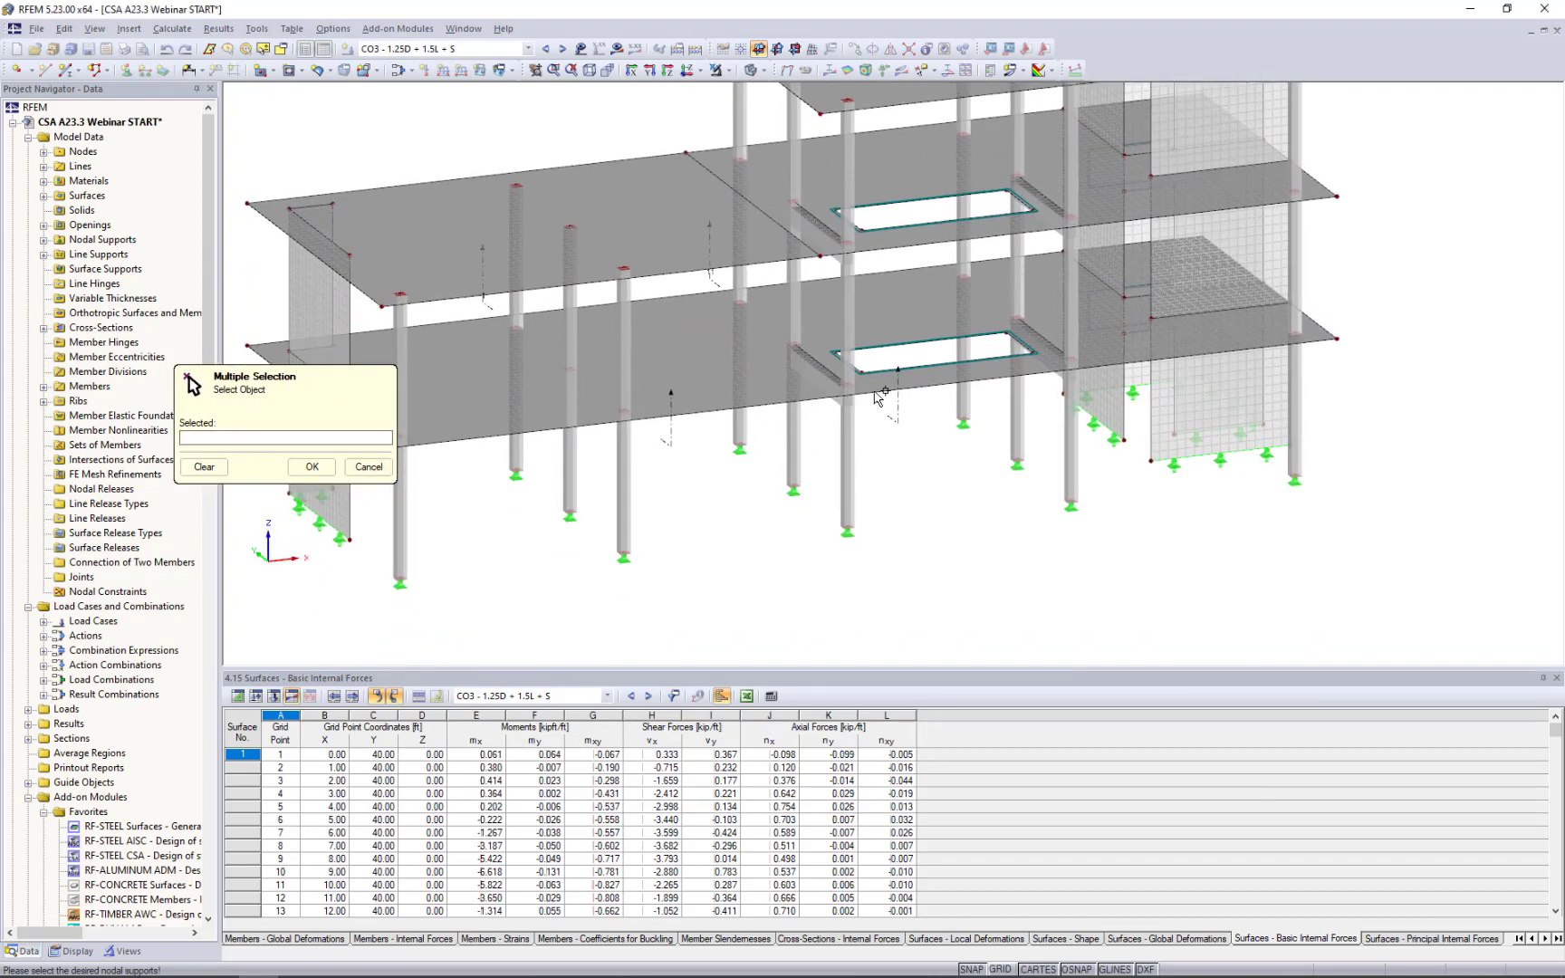
pyautogui.scroll(2, 875, 389)
pyautogui.click(839, 384)
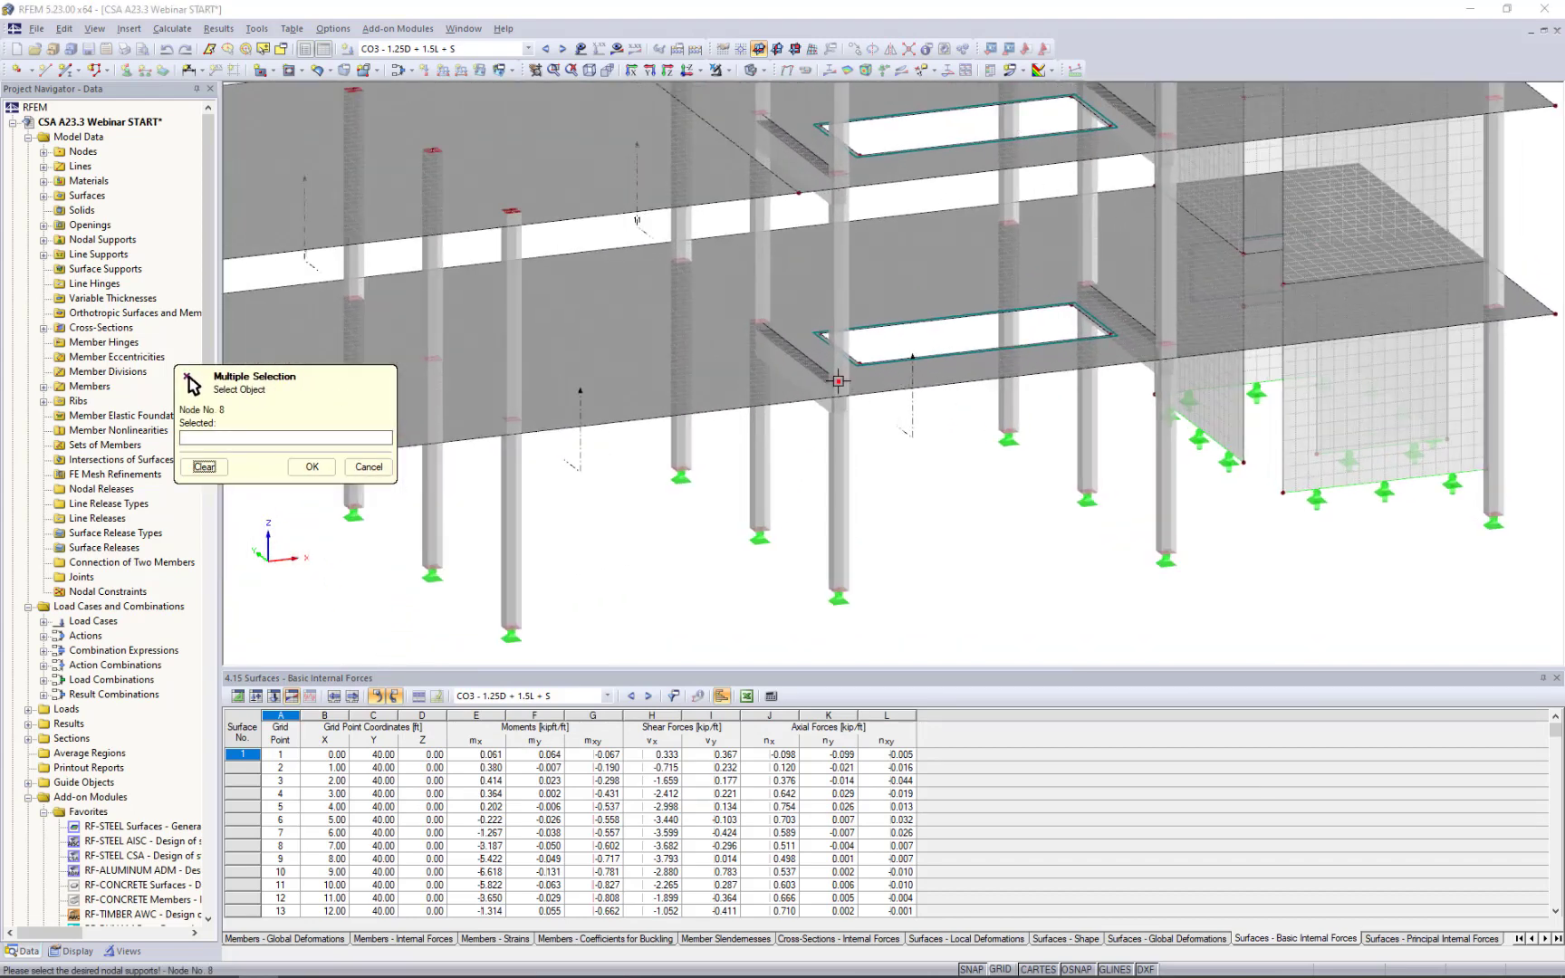
pyautogui.click(759, 321)
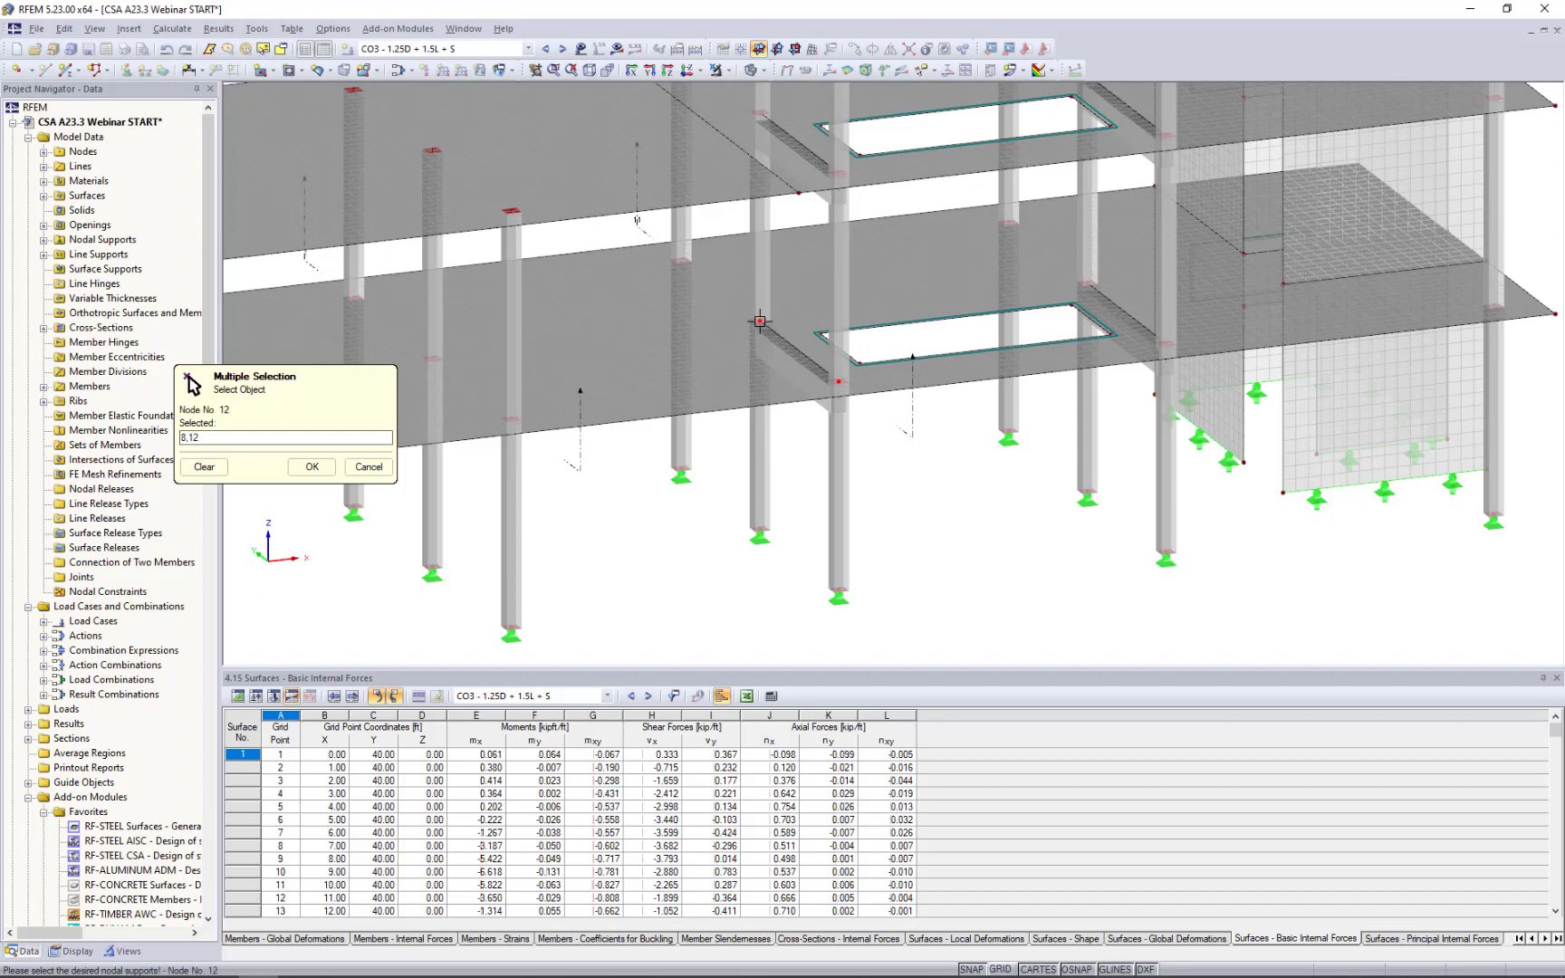
pyautogui.click(1167, 345)
pyautogui.click(295, 469)
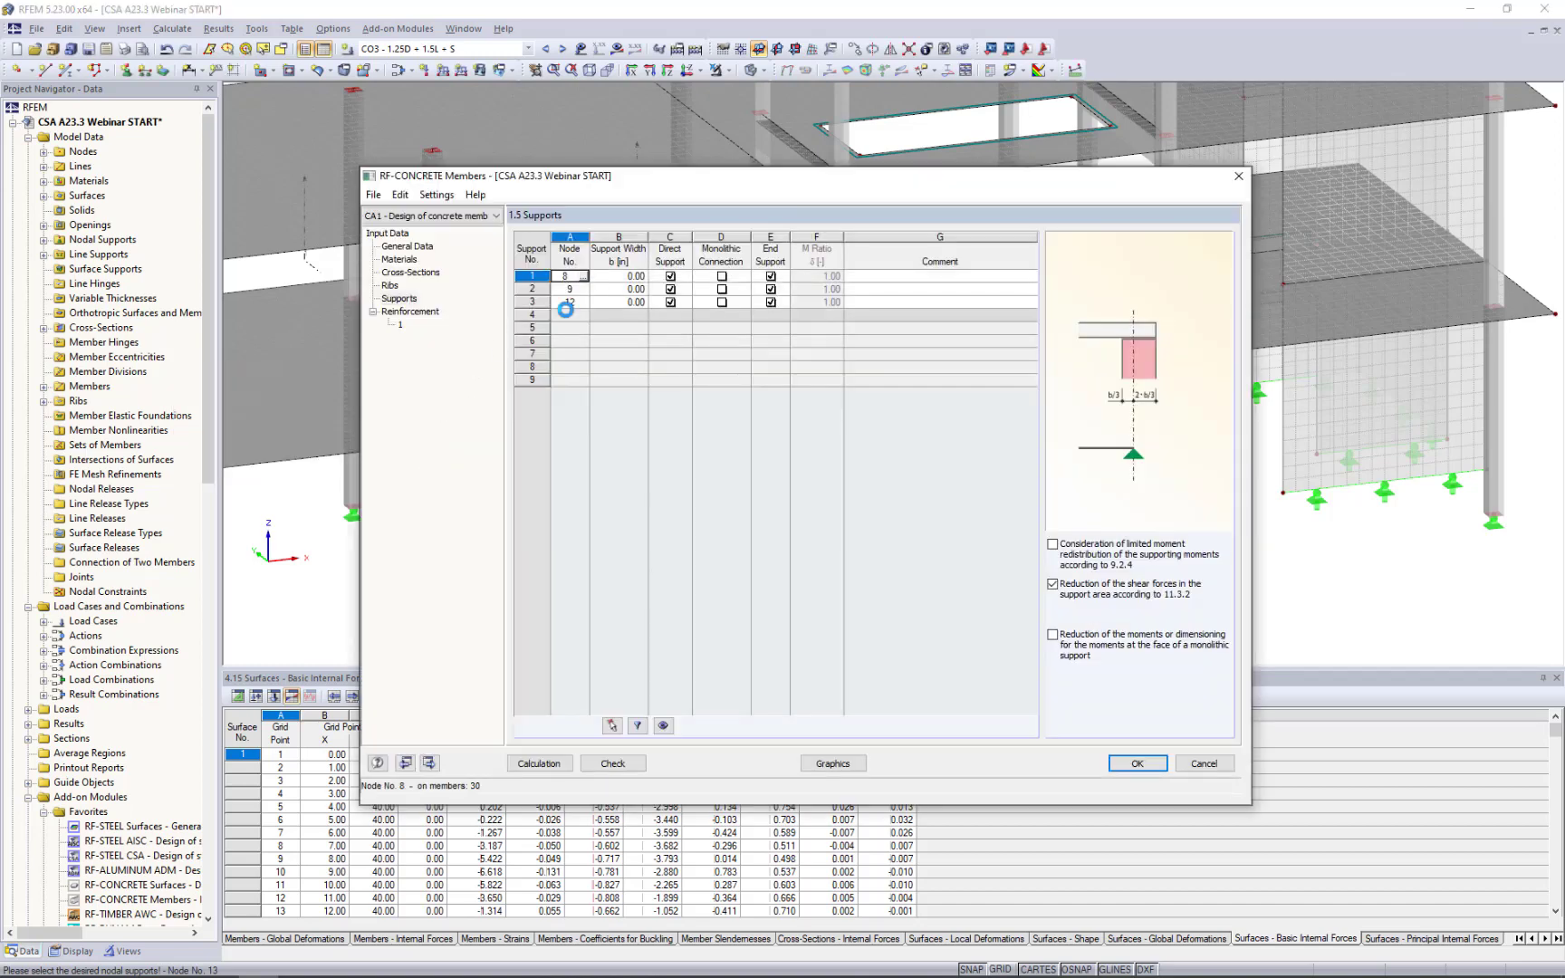
# Clear the support node selection and reselect all four rib end nodes 8, 9, 12 and 13 at the lower opening.
pyautogui.click(582, 314)
pyautogui.click(583, 314)
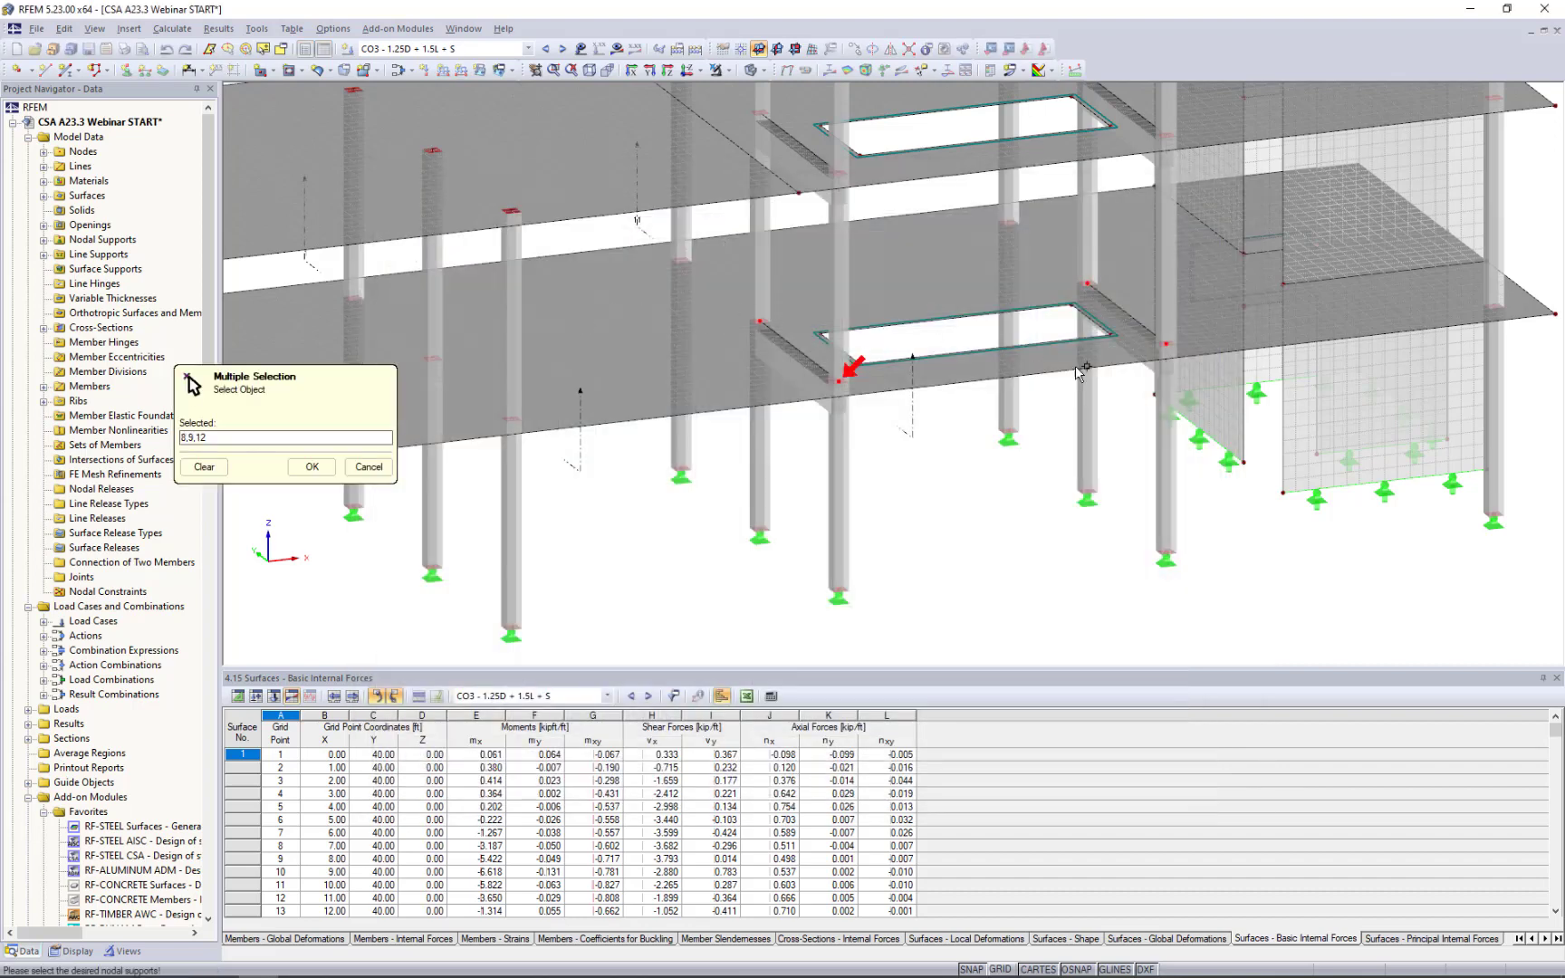
pyautogui.click(217, 469)
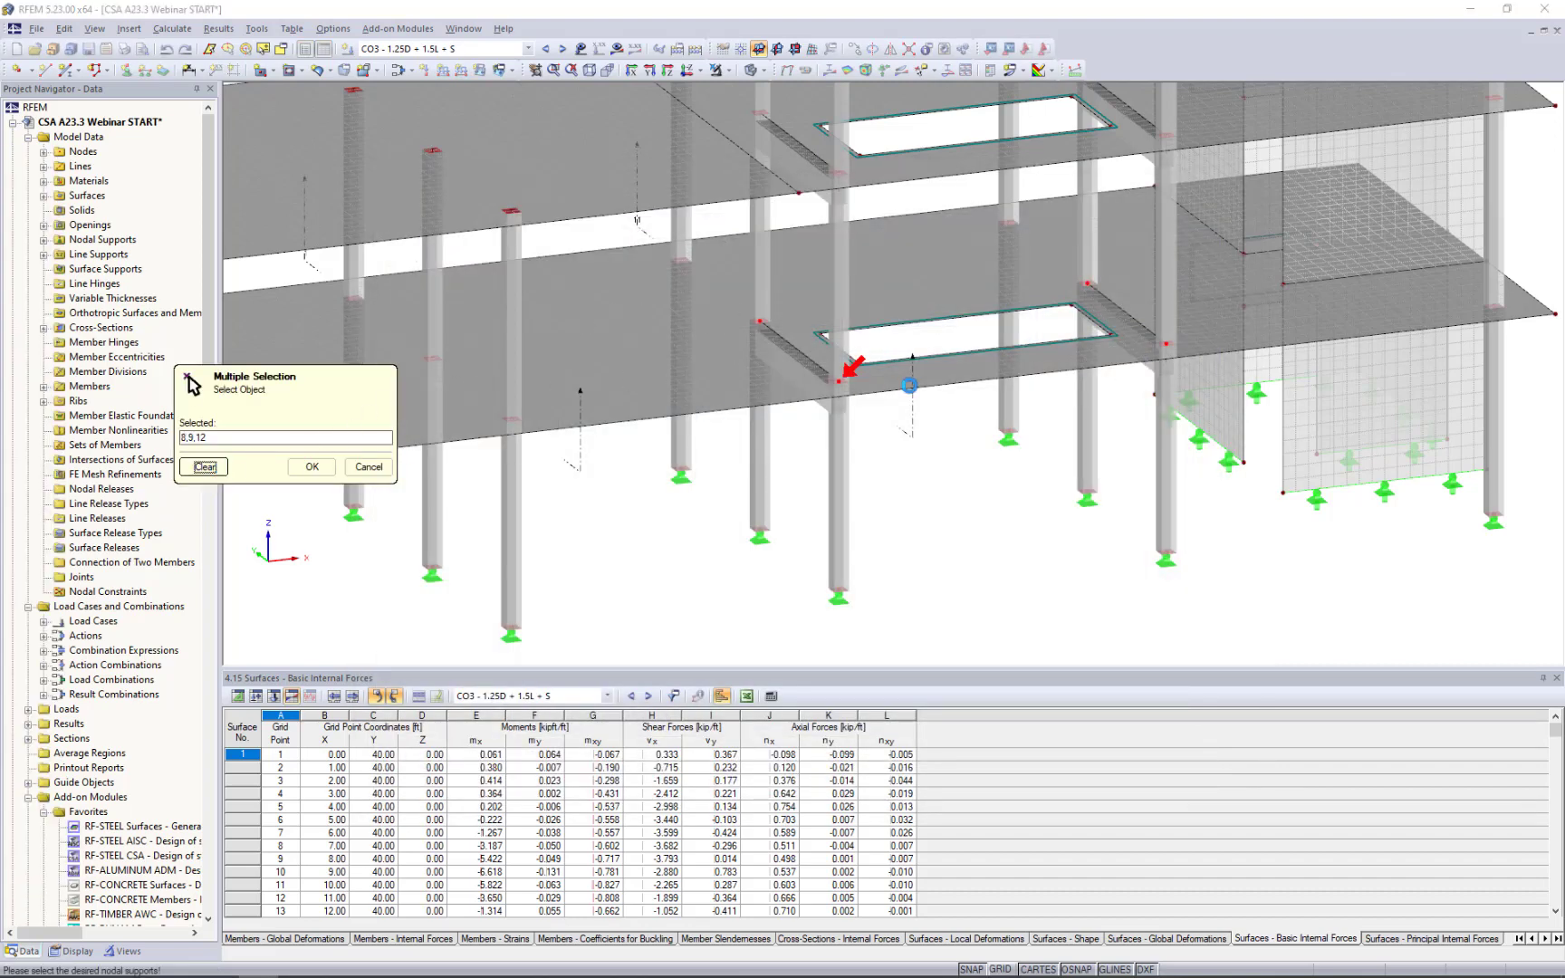
pyautogui.click(839, 382)
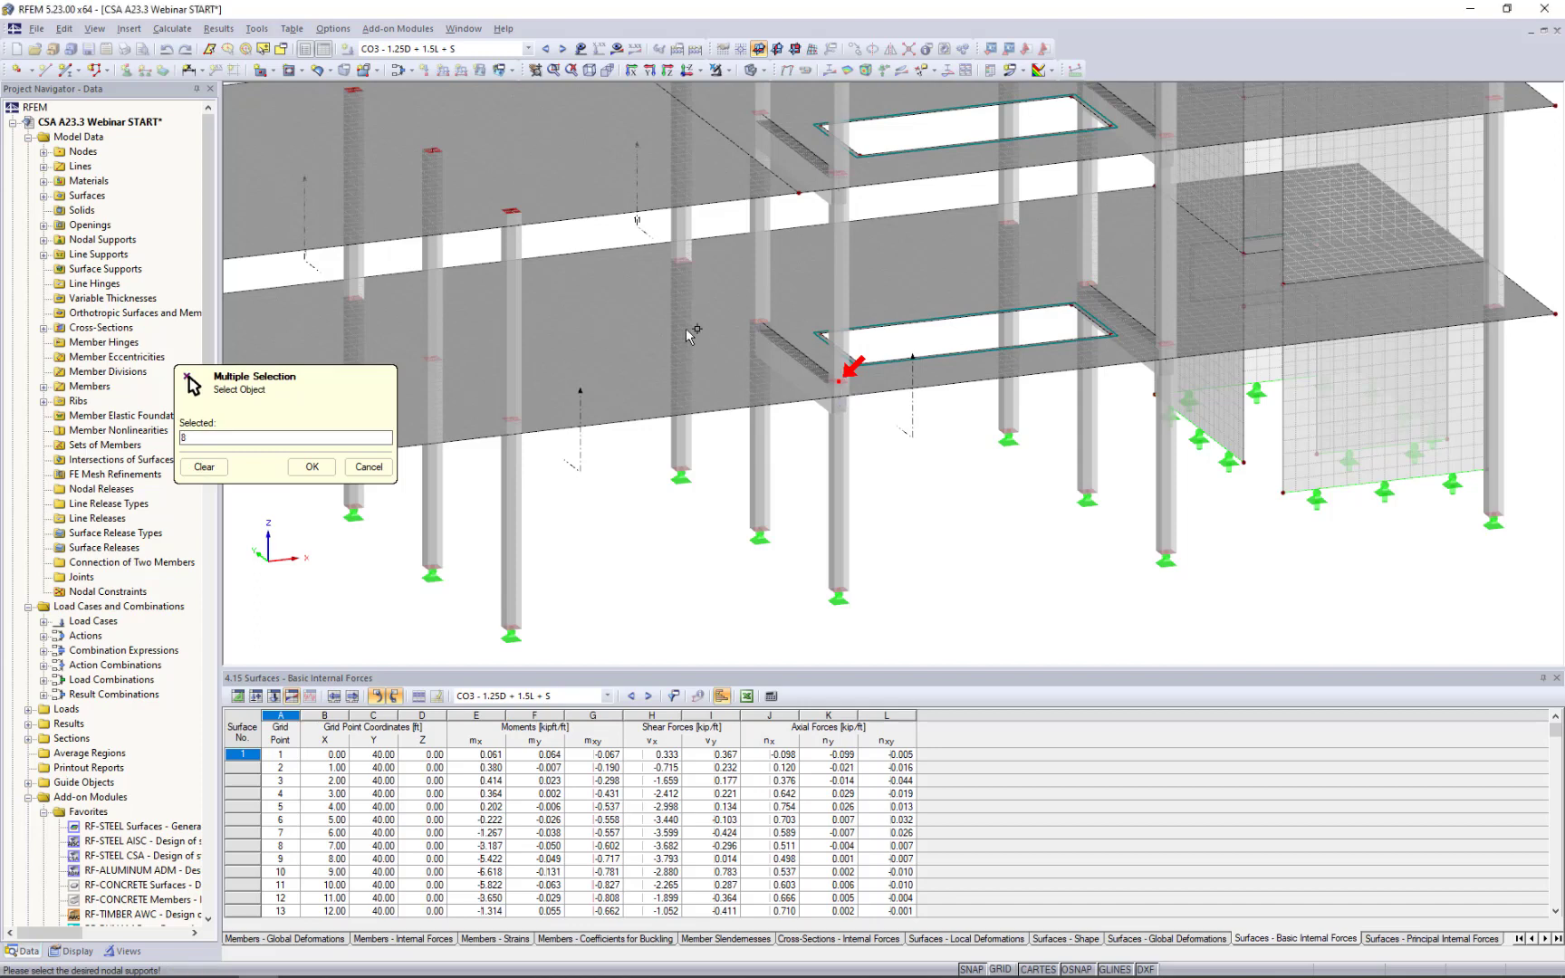
pyautogui.click(758, 319)
pyautogui.click(1090, 283)
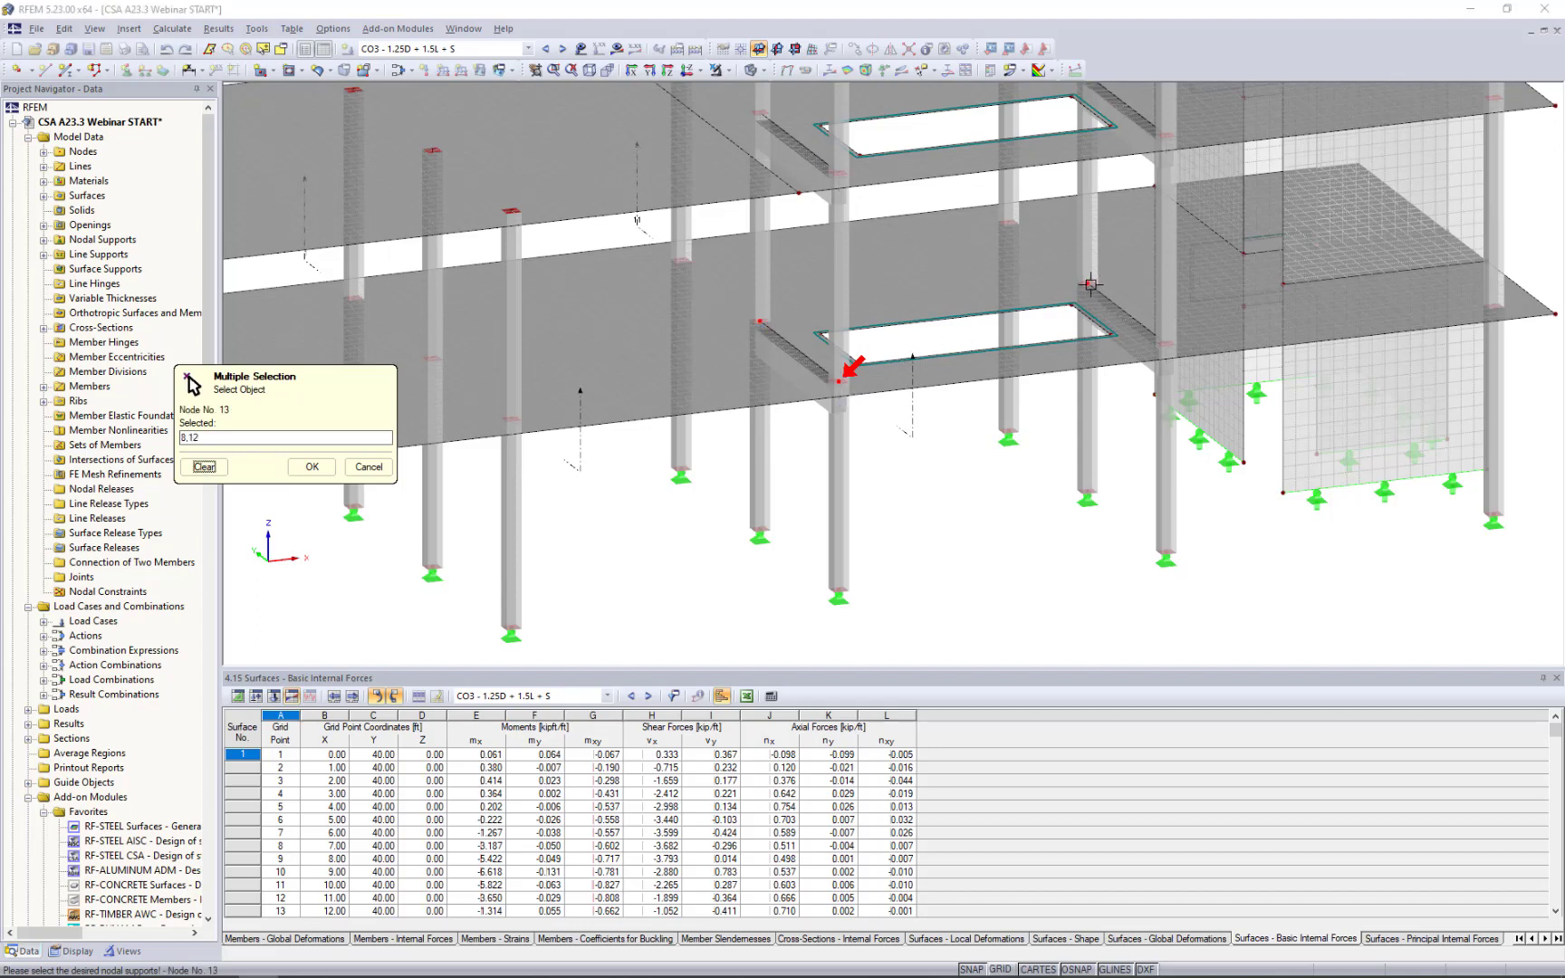
pyautogui.click(1165, 341)
pyautogui.click(313, 468)
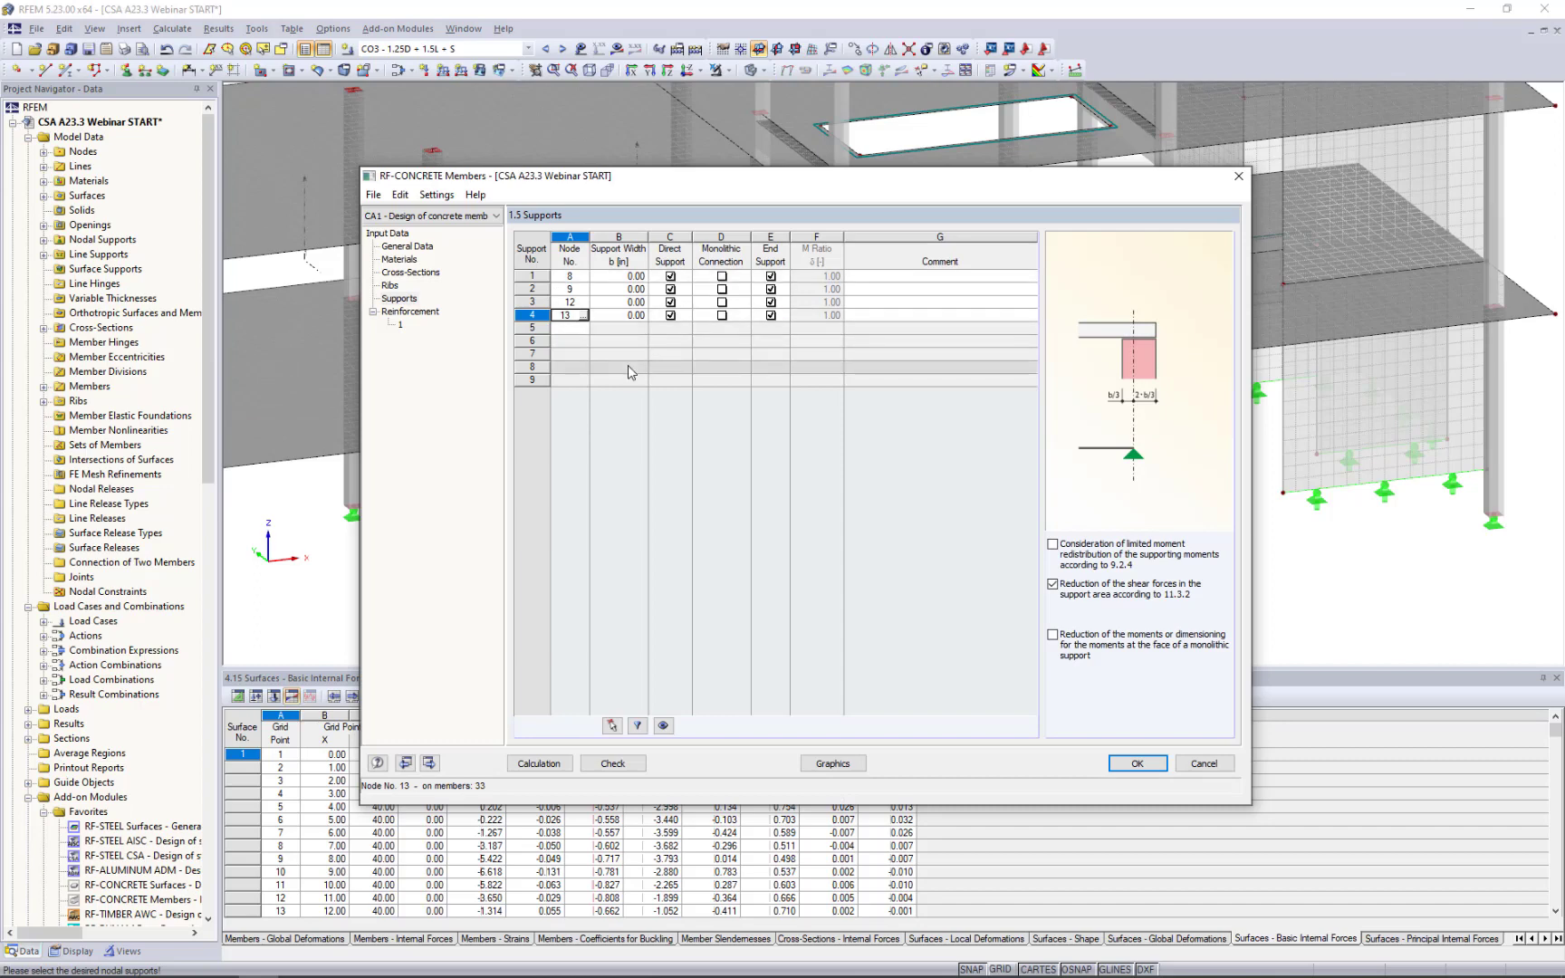
# Set the support width b to 14 in for the supports at nodes 8, 9, 12 and 13.
pyautogui.moveTo(996, 176); pyautogui.dragTo(988, 417)
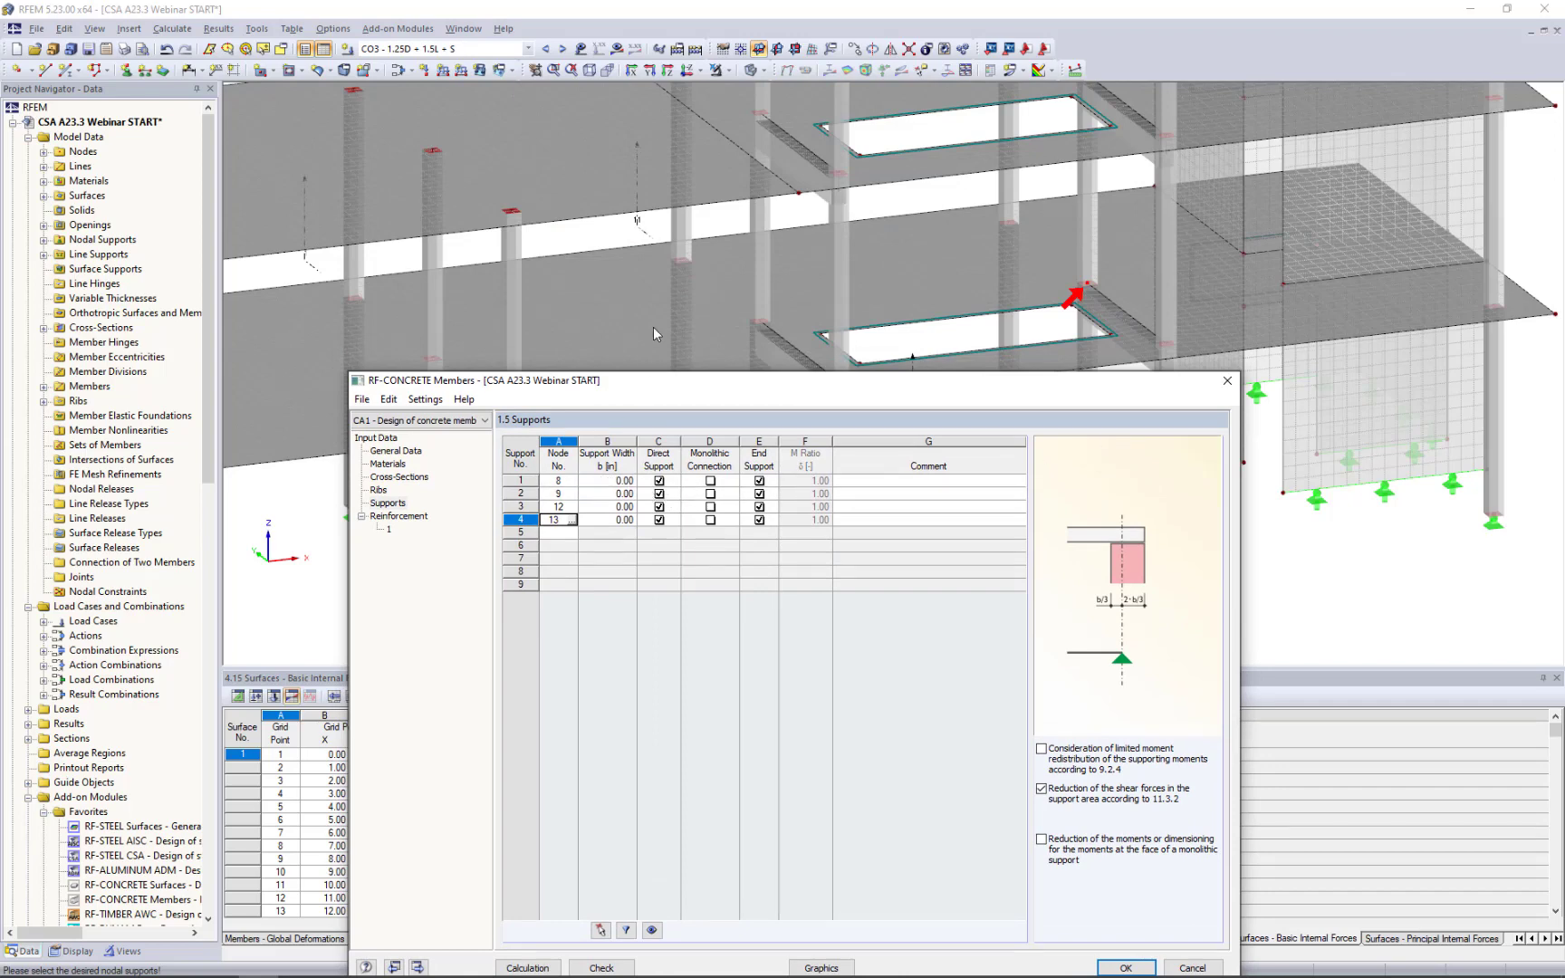
pyautogui.moveTo(643, 385); pyautogui.dragTo(624, 215)
pyautogui.click(575, 312)
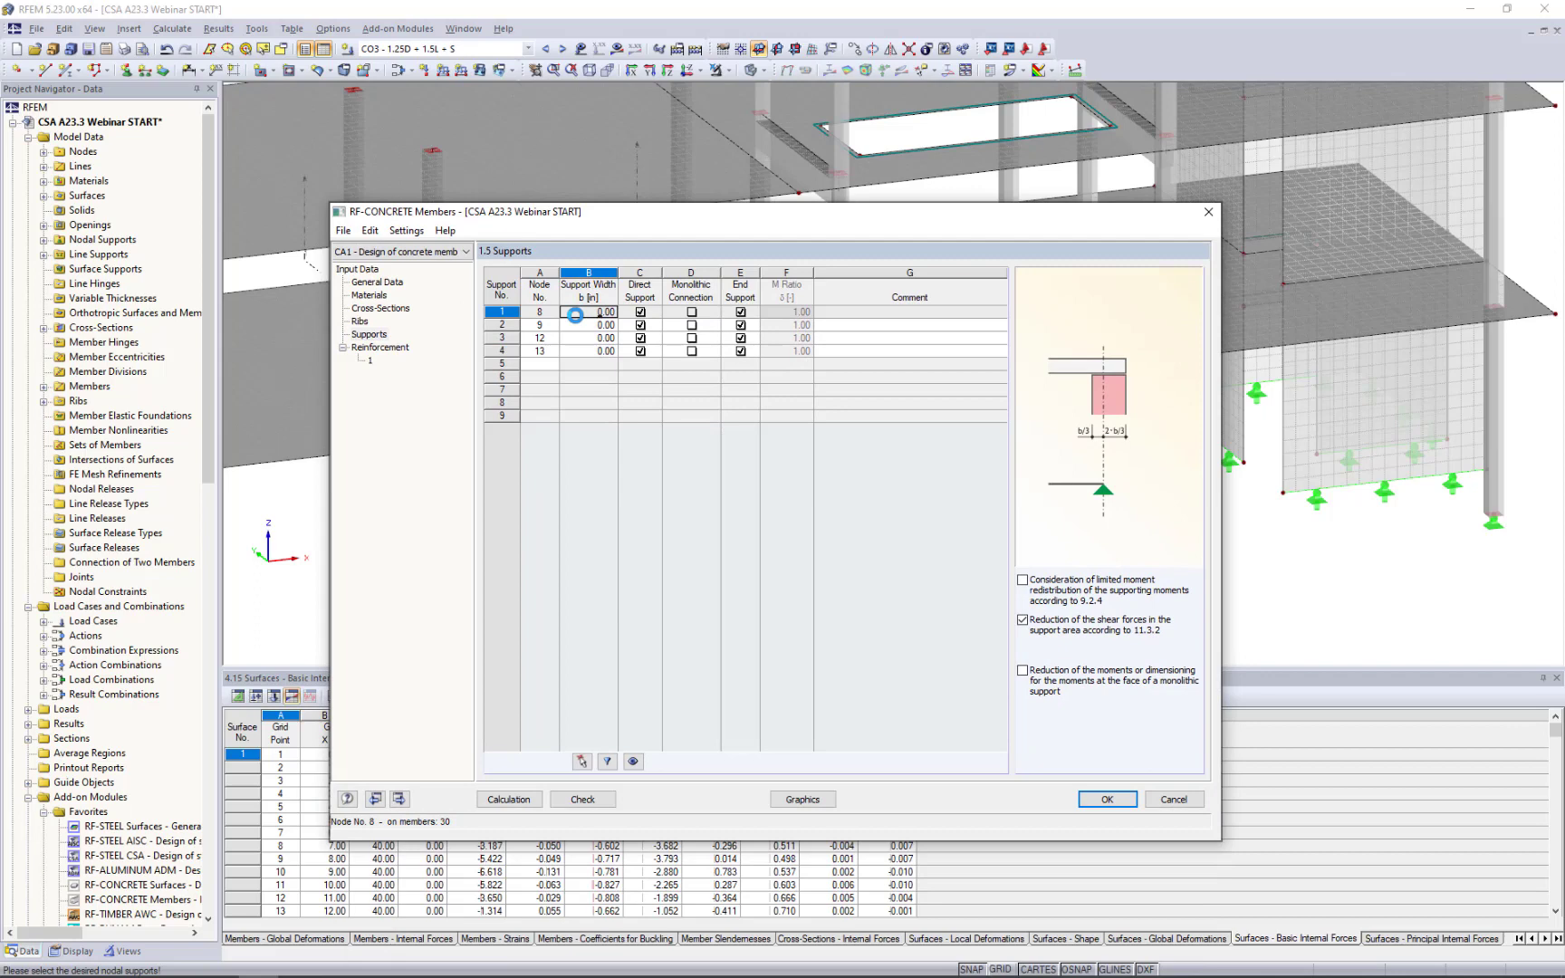
pyautogui.write('1400')
pyautogui.press('BackSpace')
pyautogui.press('BackSpace')
pyautogui.write('.0')
pyautogui.press('Return')
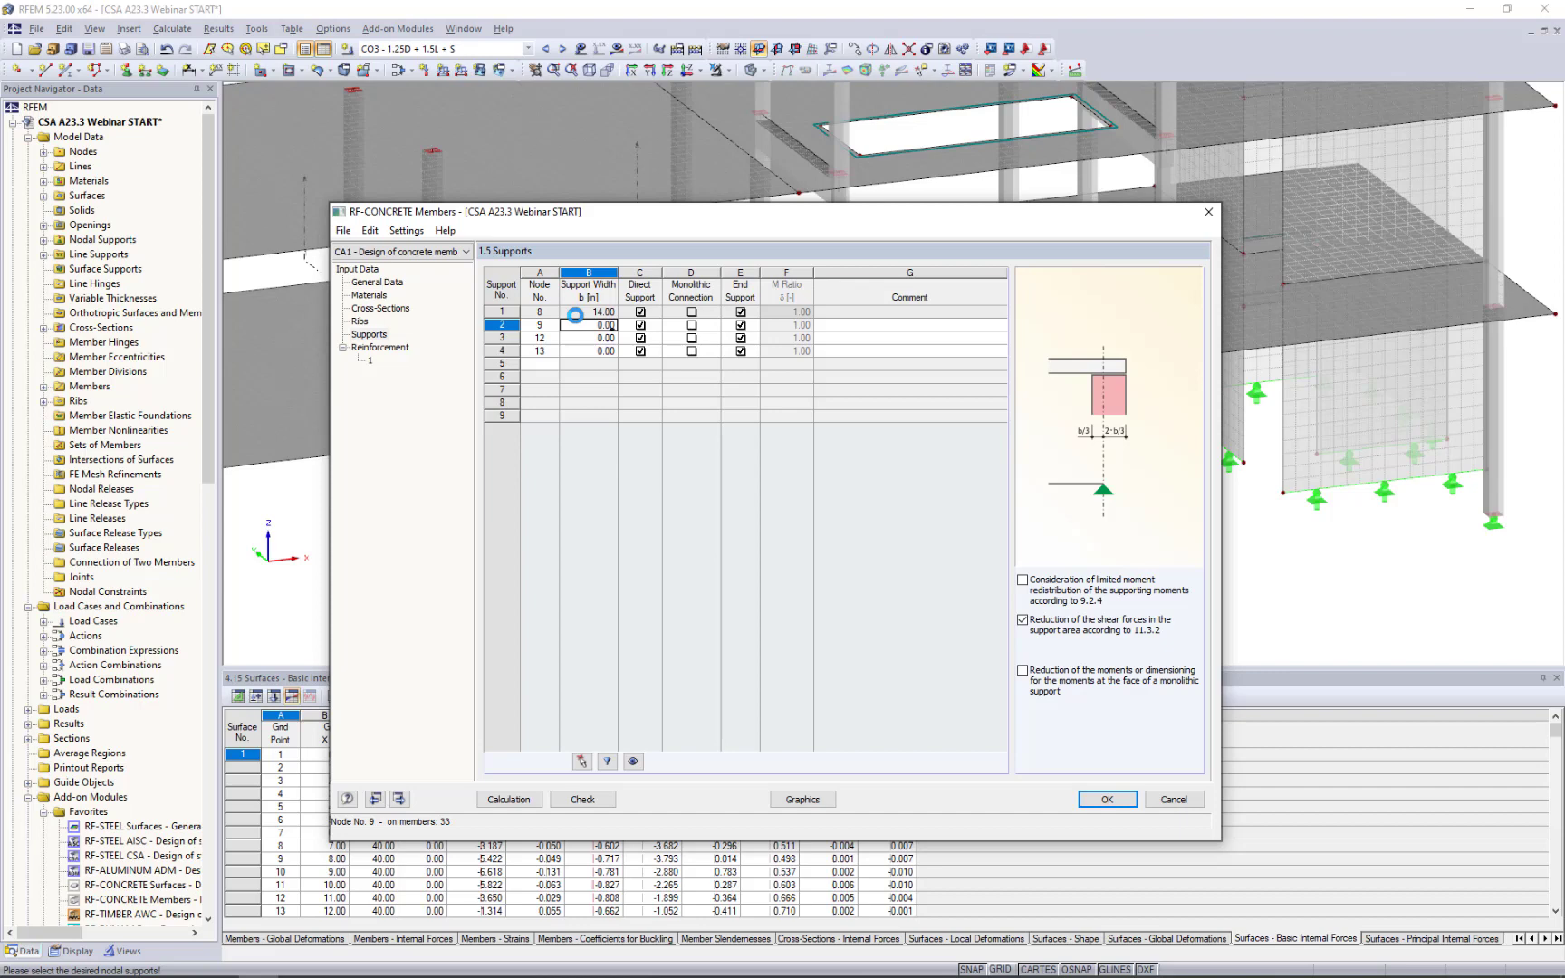
pyautogui.write('14')
pyautogui.press('Return')
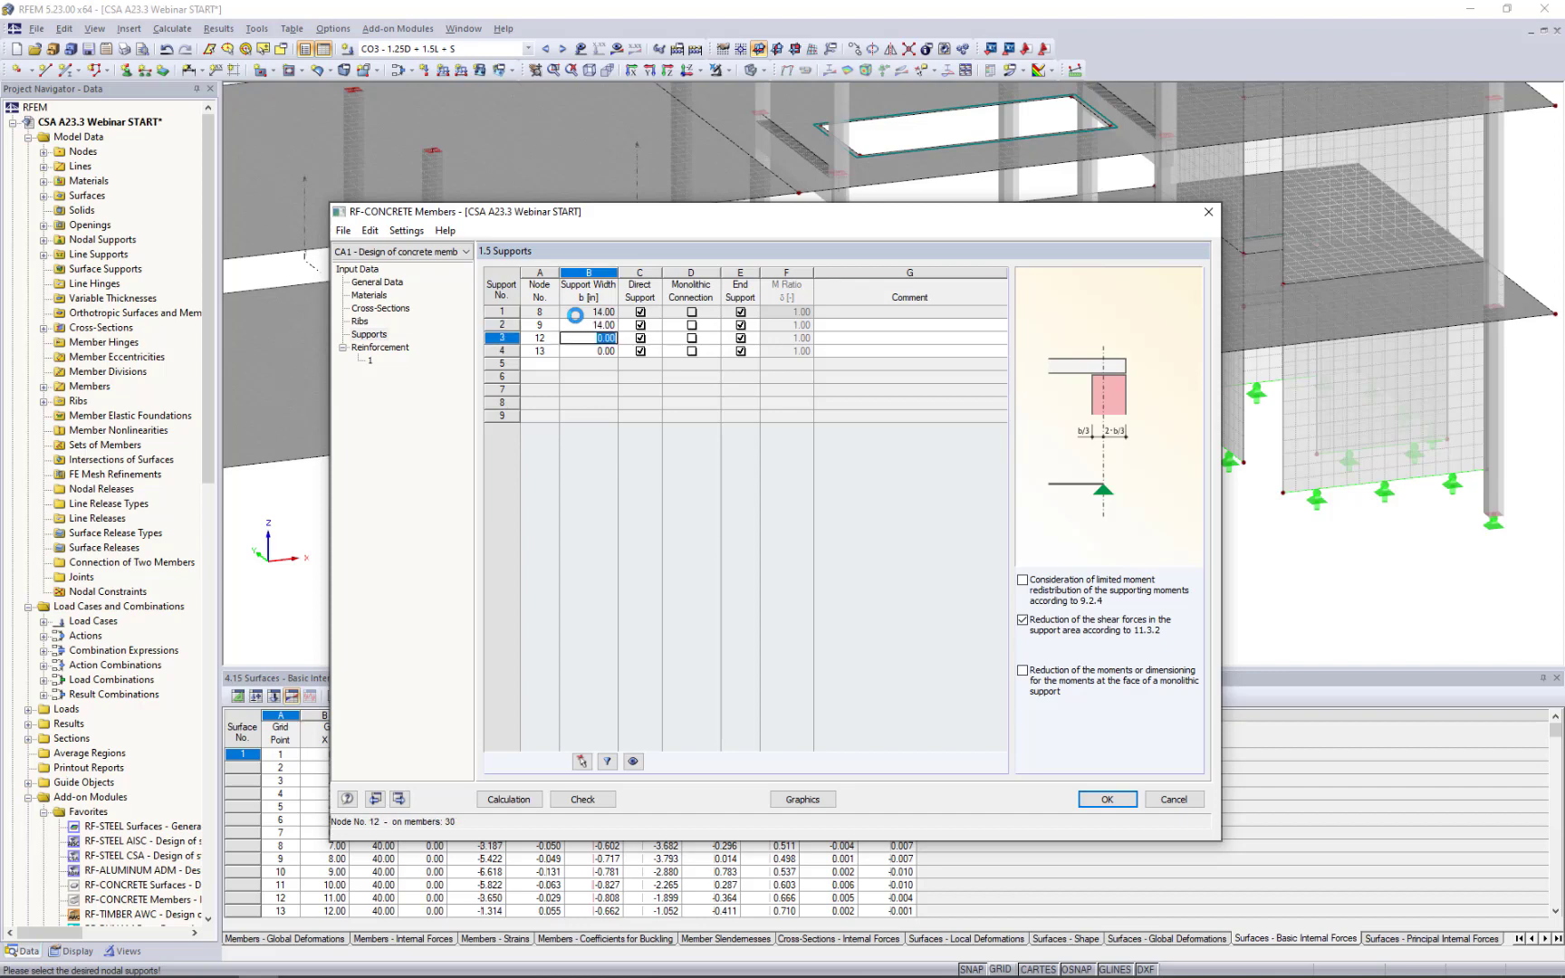
pyautogui.write('14')
pyautogui.press('Return')
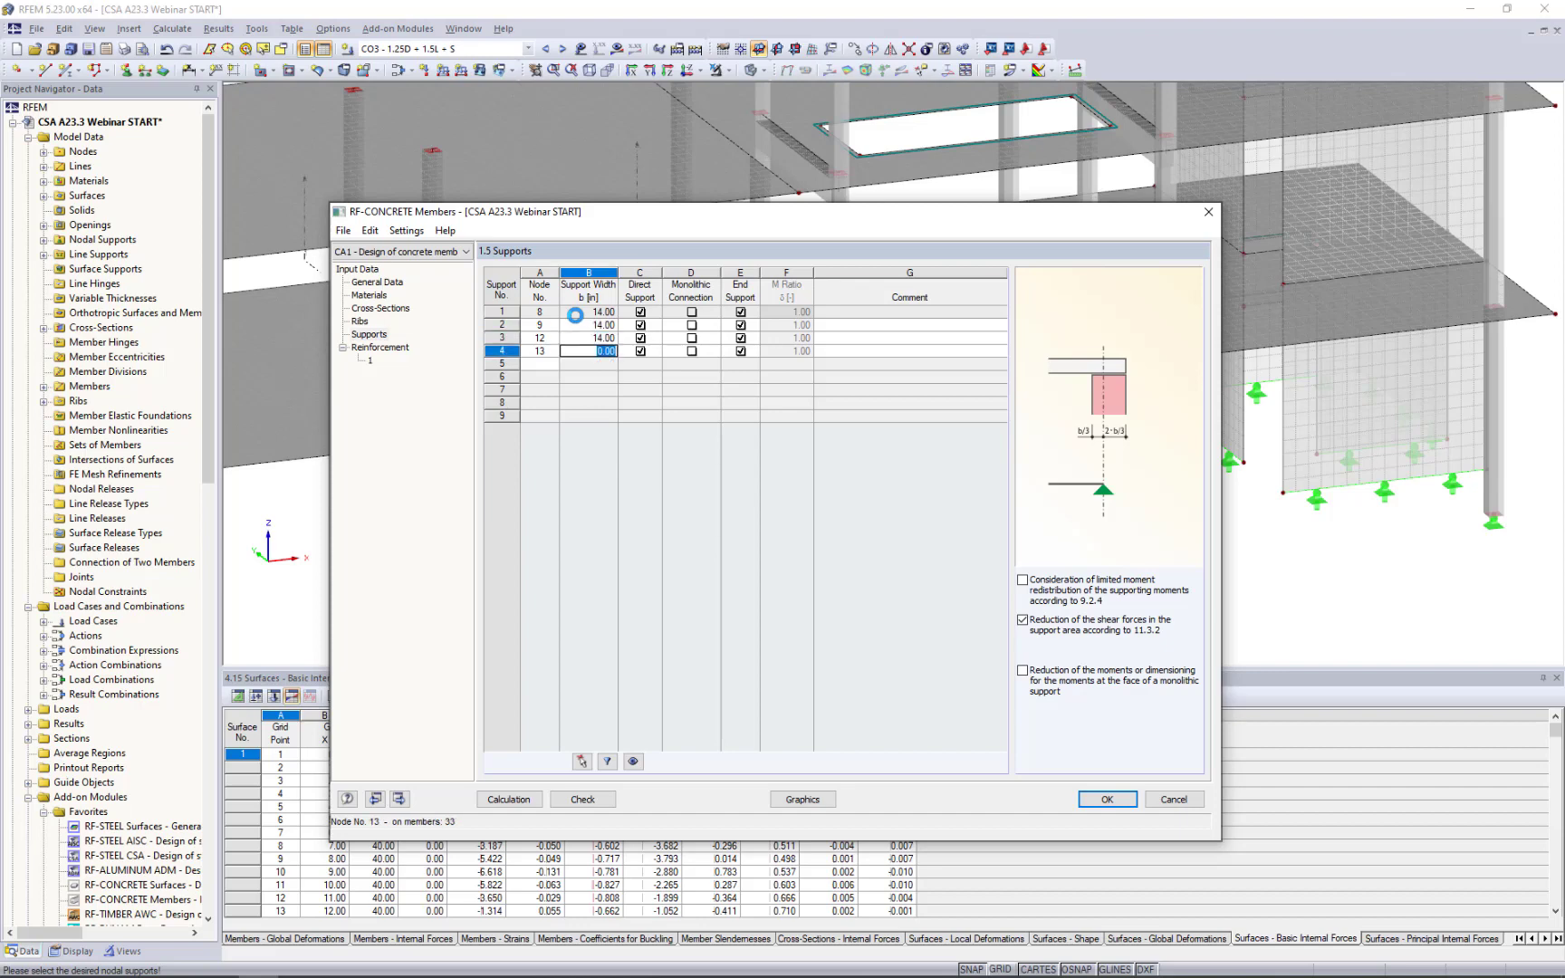
pyautogui.write('14')
pyautogui.press('Return')
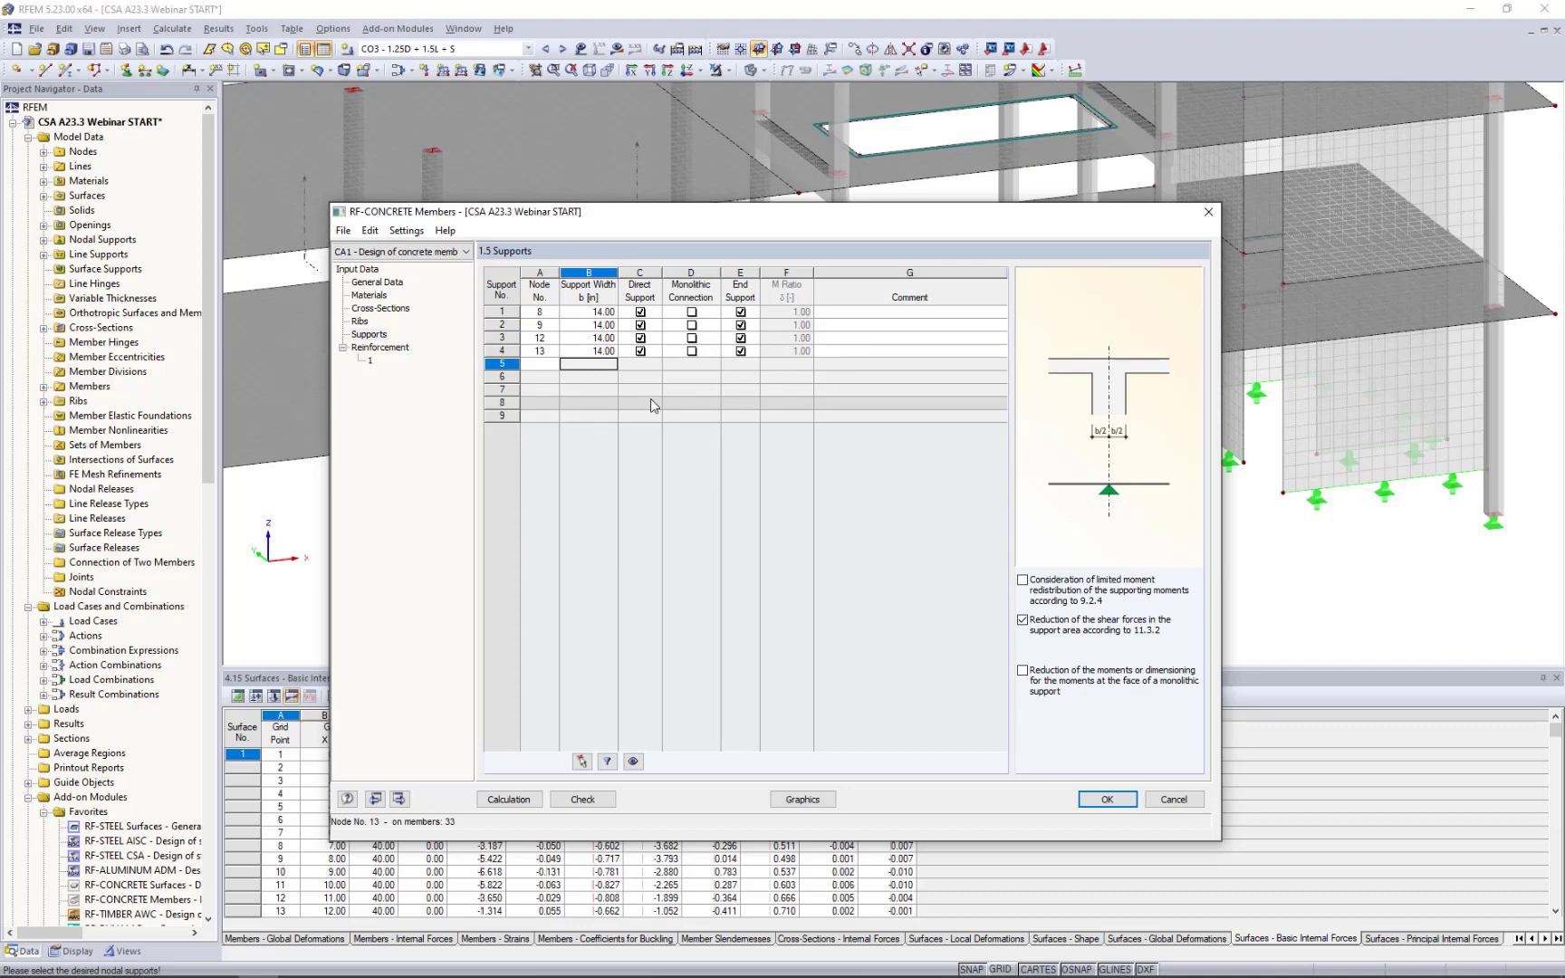
# Try the monolithic connection option for the supports at nodes 8 and 9, and turn it off again.
pyautogui.click(692, 312)
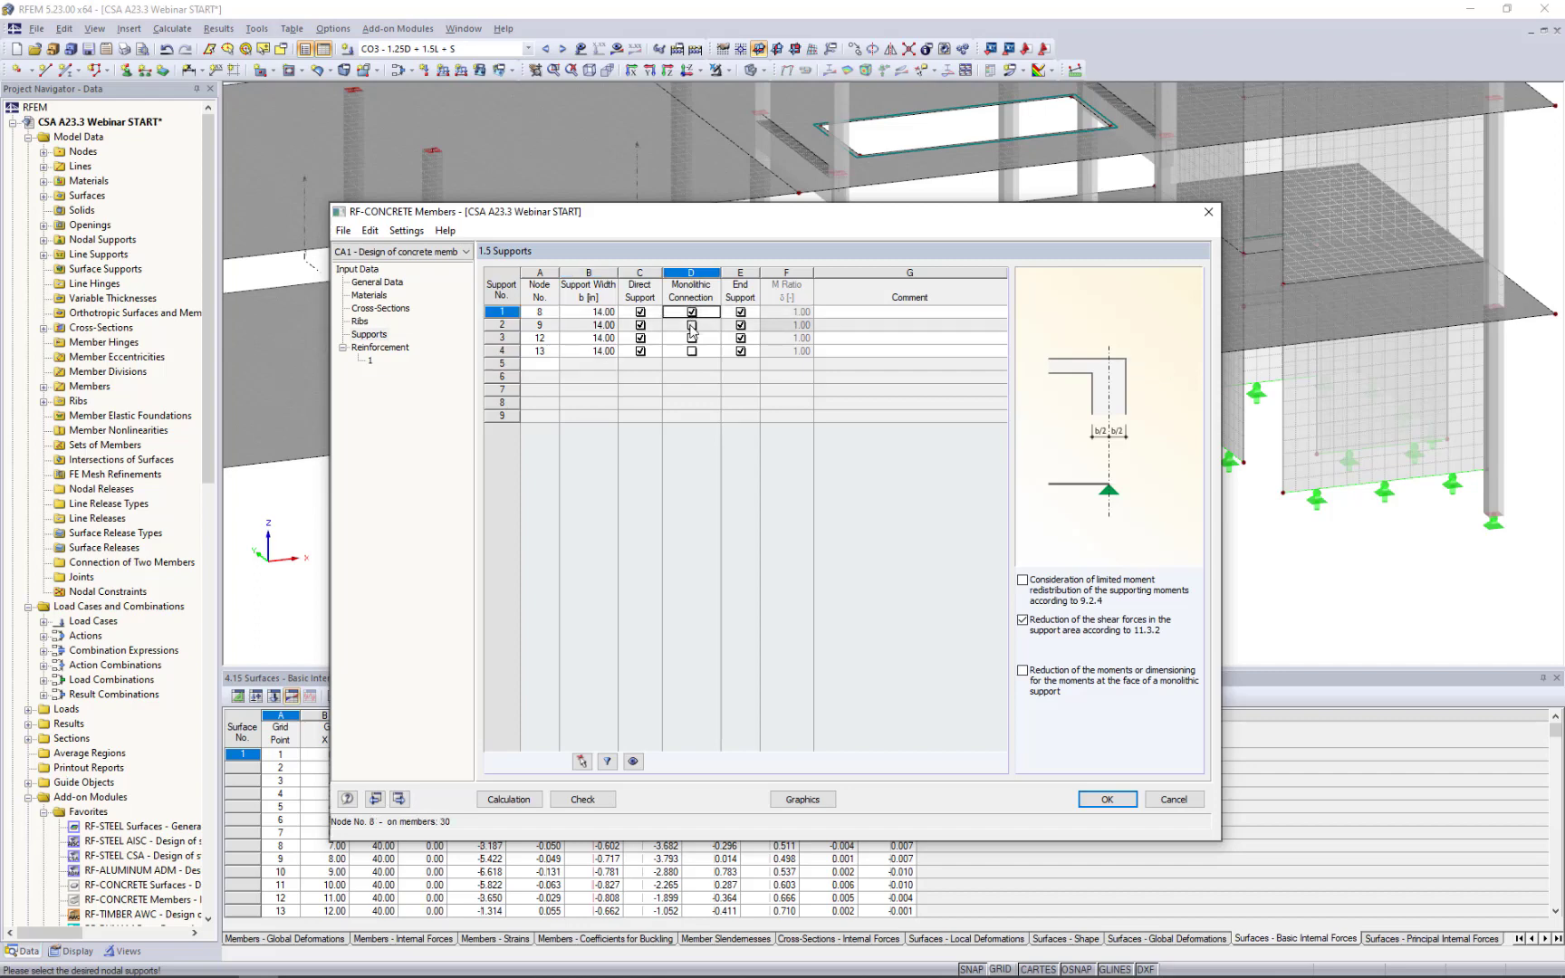
pyautogui.click(692, 326)
pyautogui.click(692, 326)
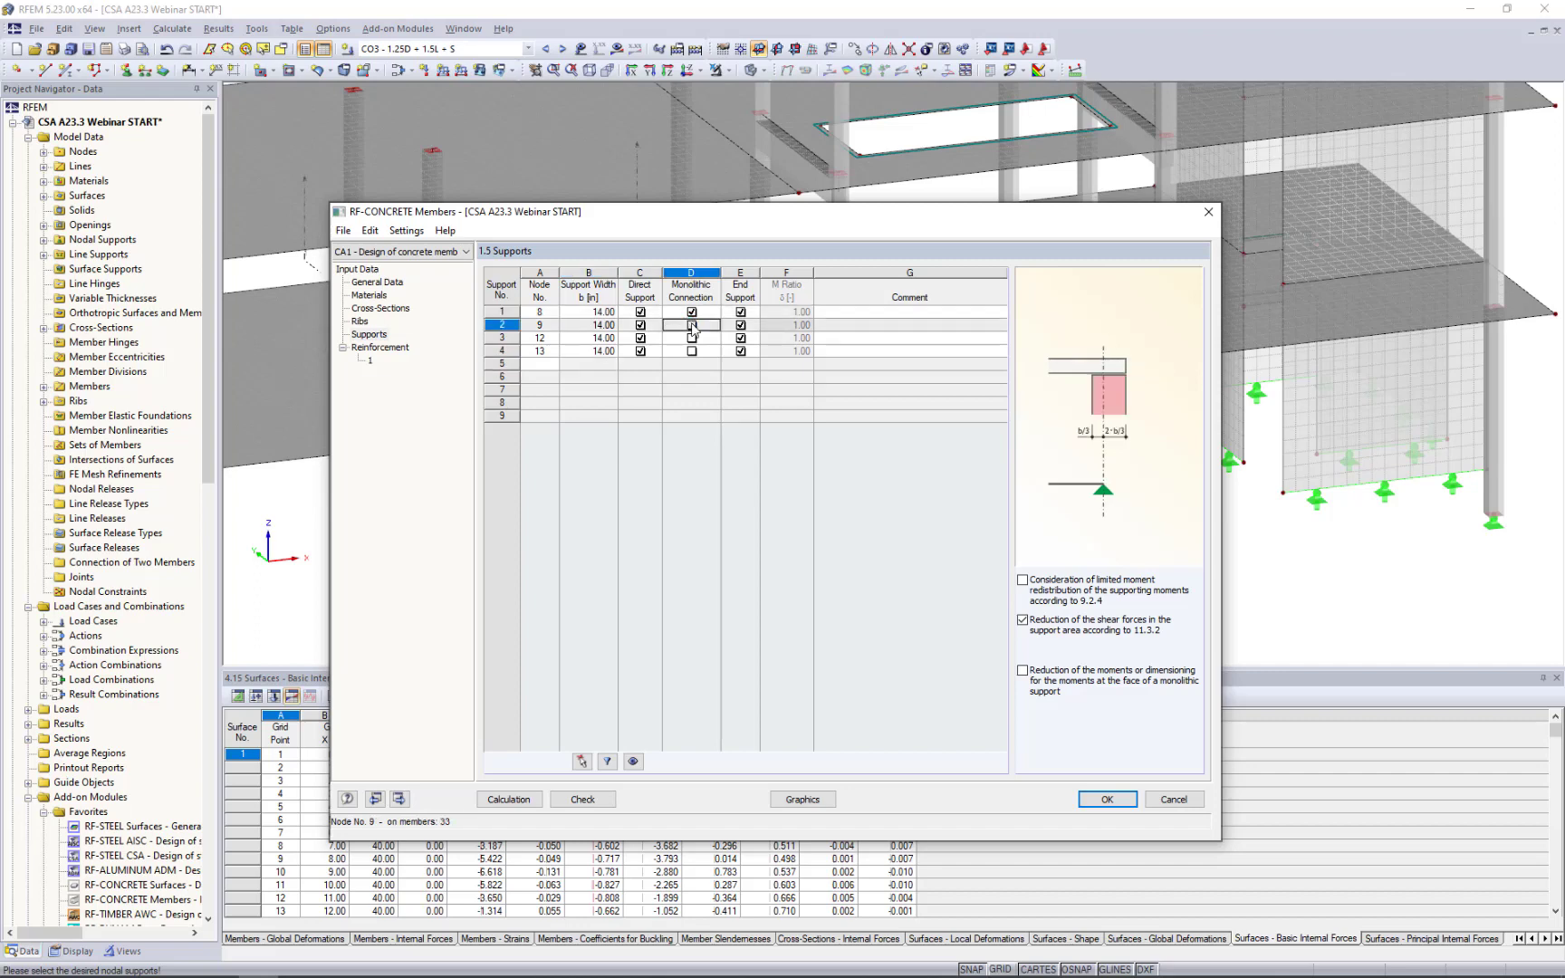
pyautogui.click(692, 326)
pyautogui.click(692, 313)
pyautogui.click(692, 313)
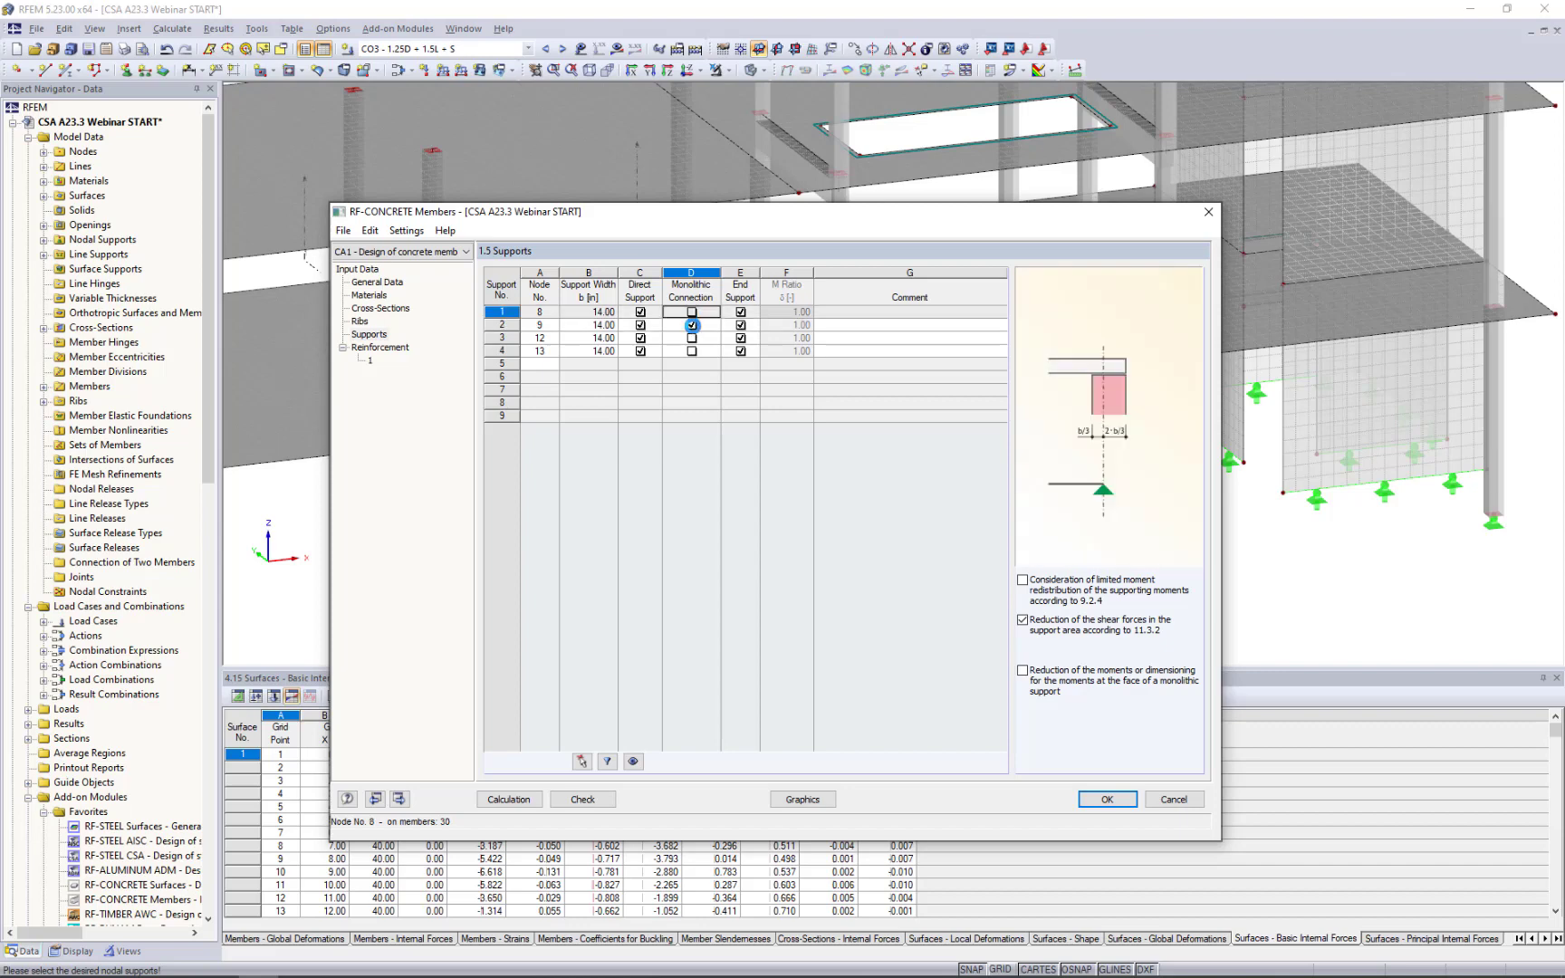
pyautogui.click(691, 326)
pyautogui.click(693, 325)
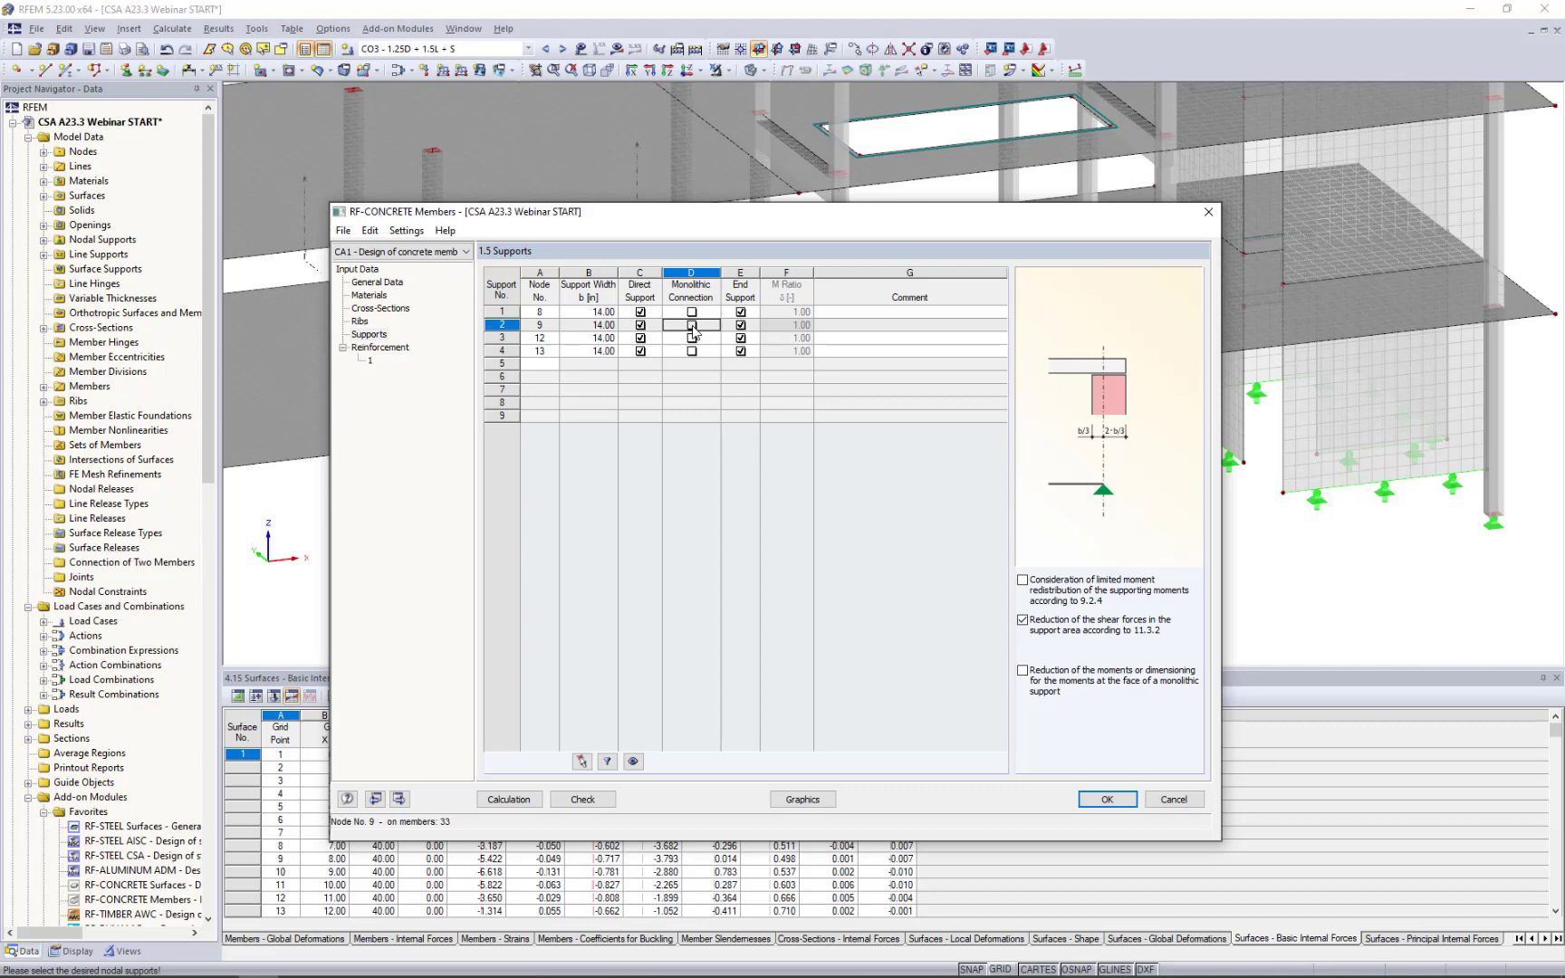
# Turn off the end support option for the support at node 8 and switch it back on.
pyautogui.click(741, 313)
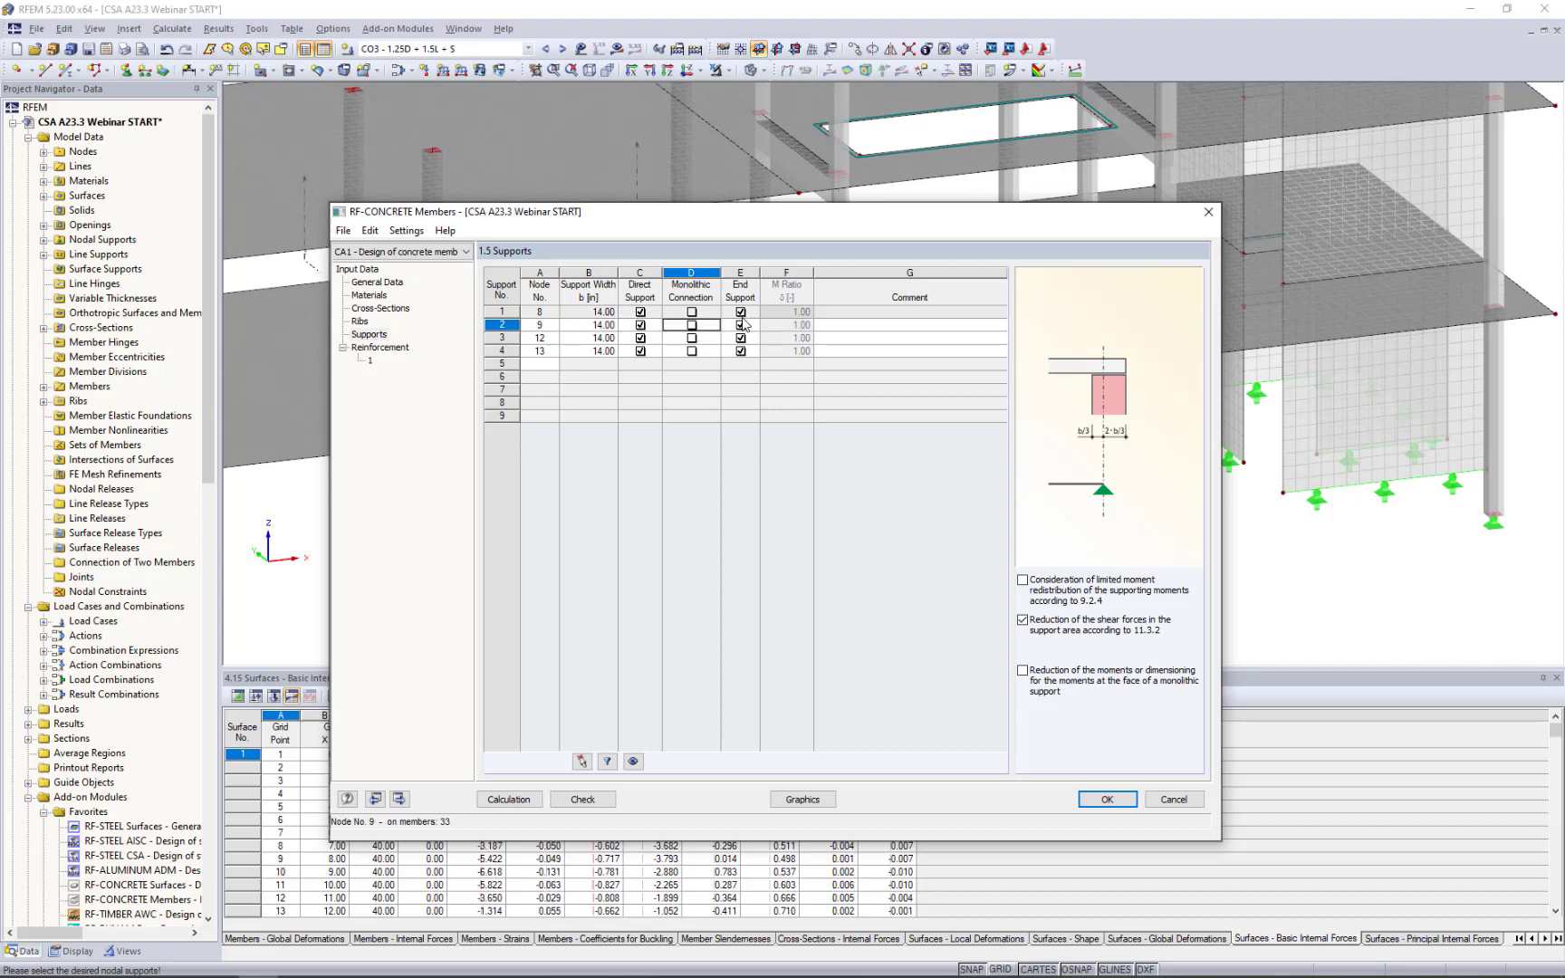
pyautogui.click(740, 313)
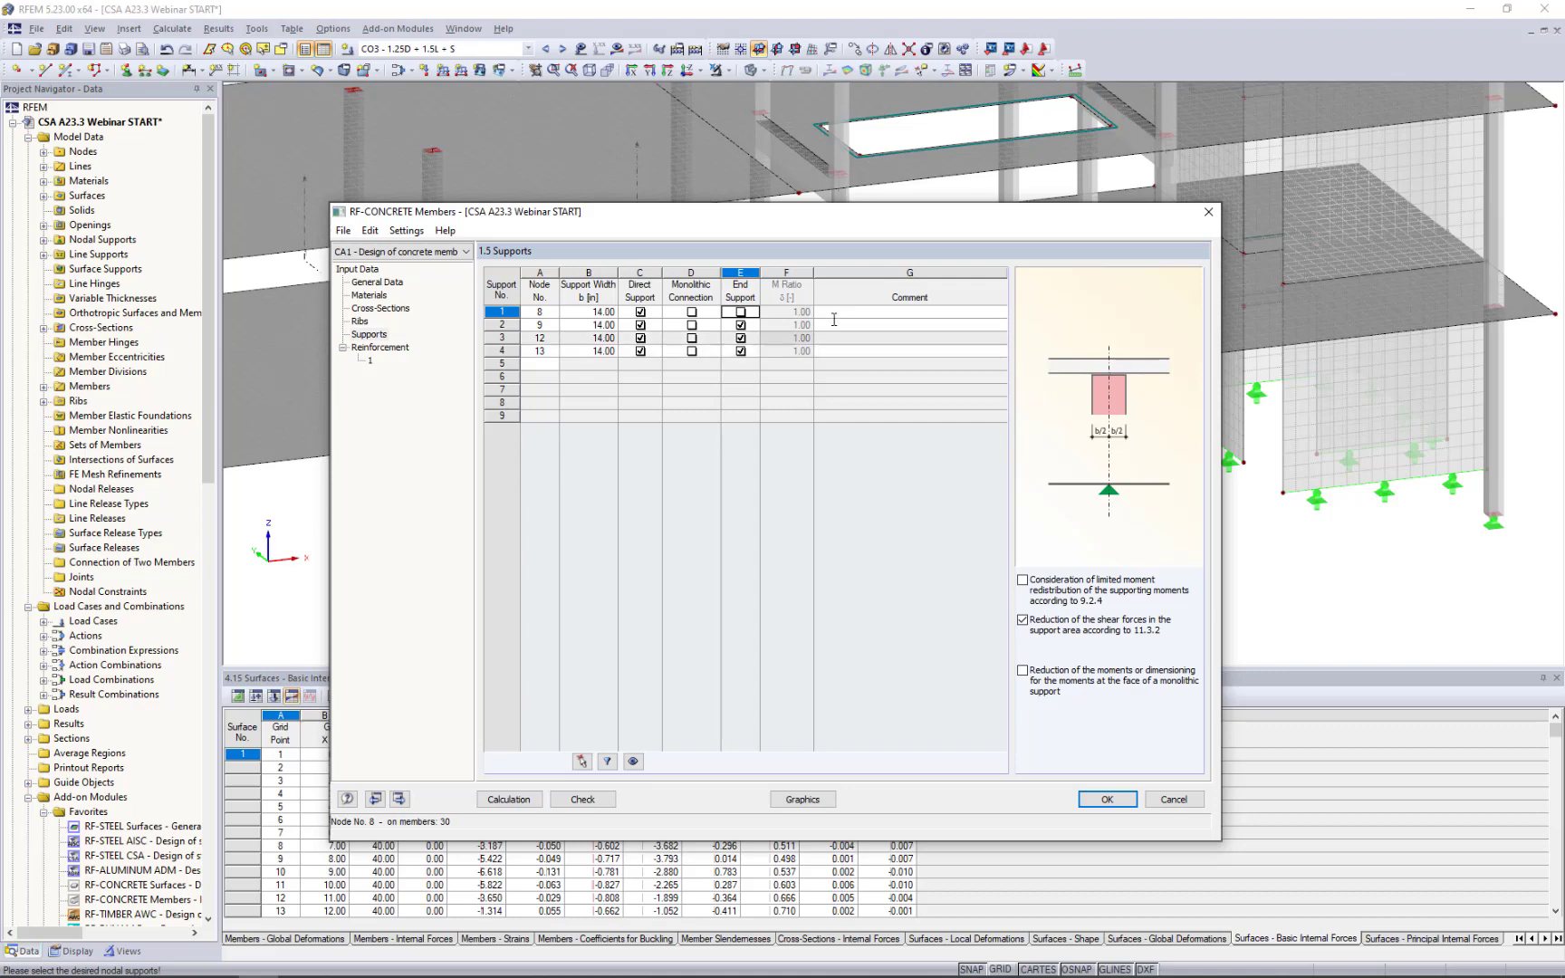
pyautogui.press('space')
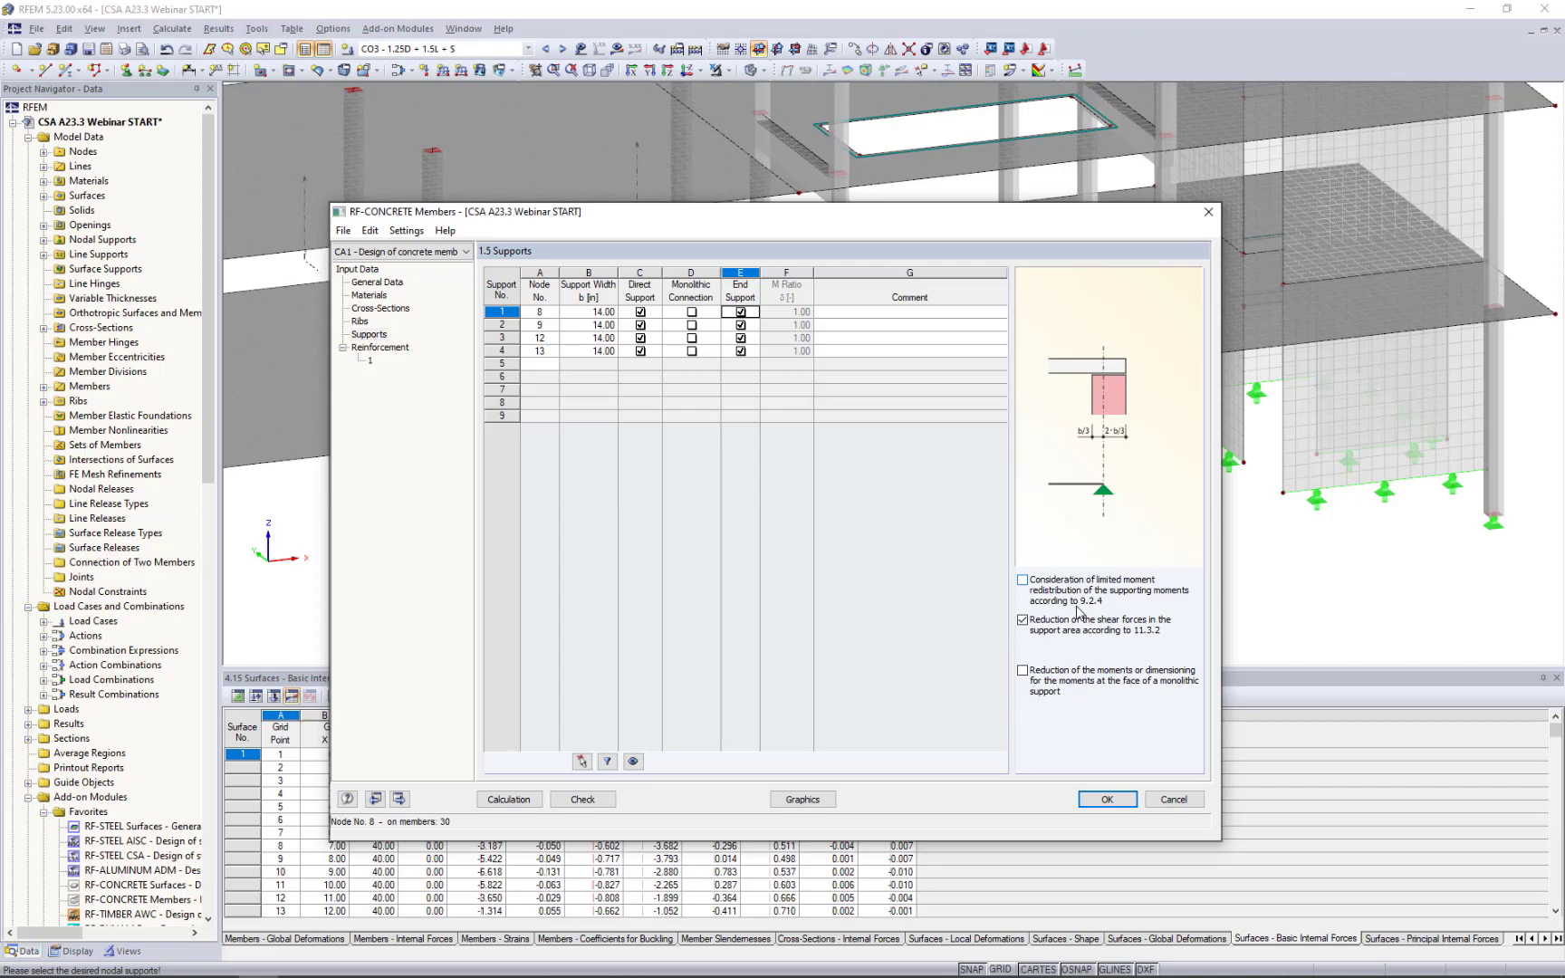
# Enable consideration of limited moment redistribution of the supporting moments according to 9.2.4.
pyautogui.click(1023, 580)
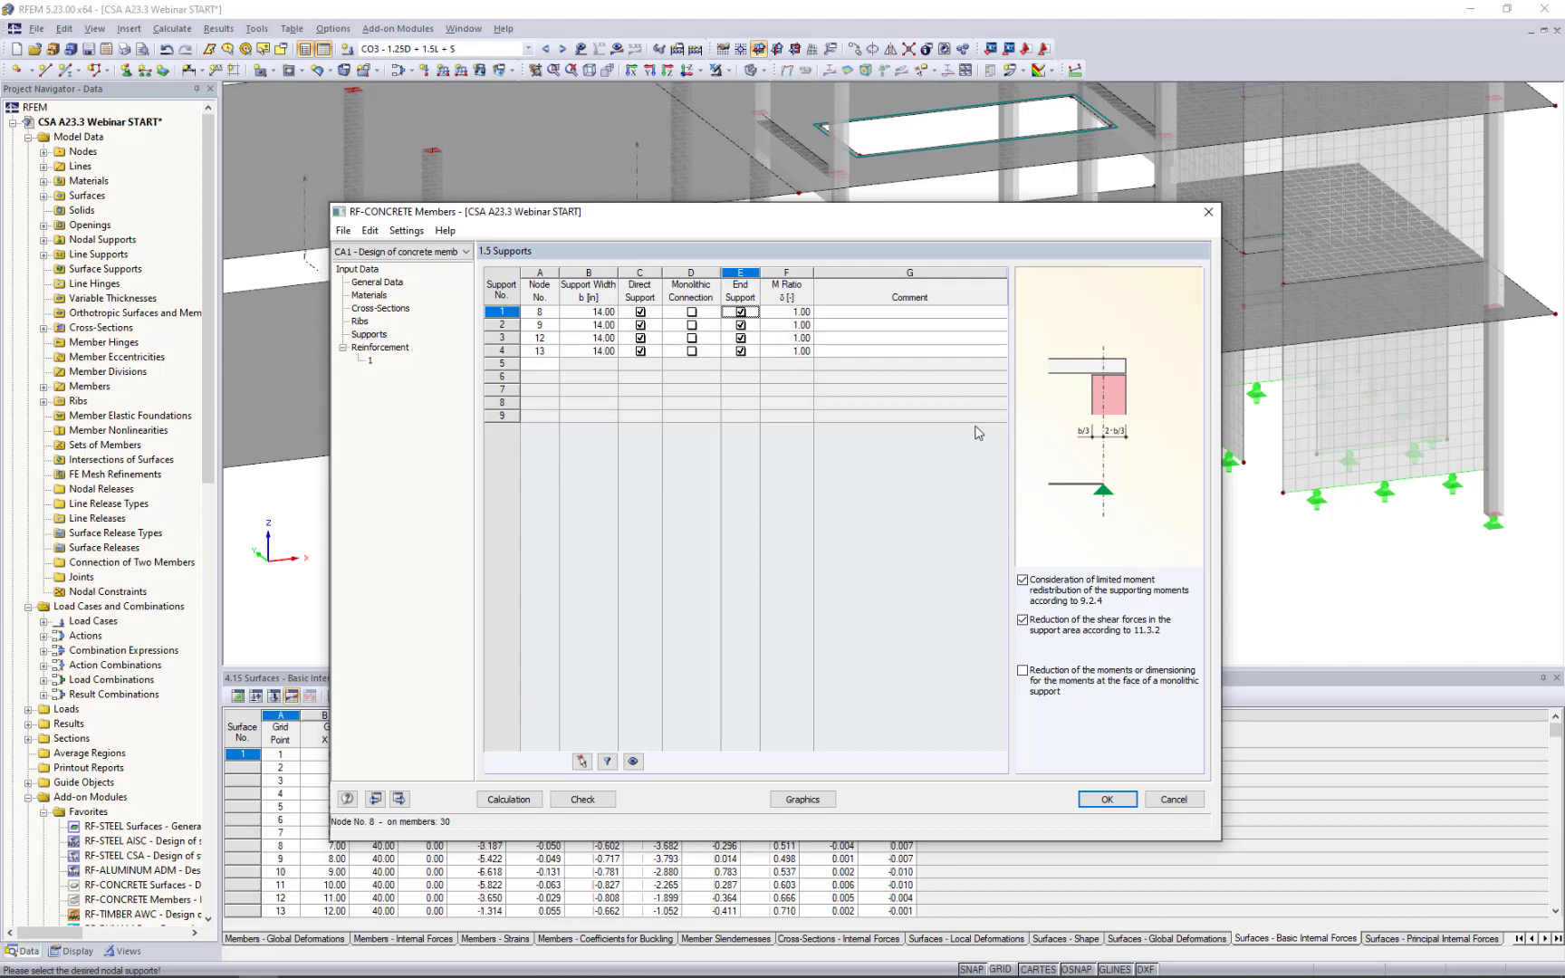
# Turn off consideration of limited moment redistribution for the supports and give the first reinforcement group the description Columns.
pyautogui.click(1023, 579)
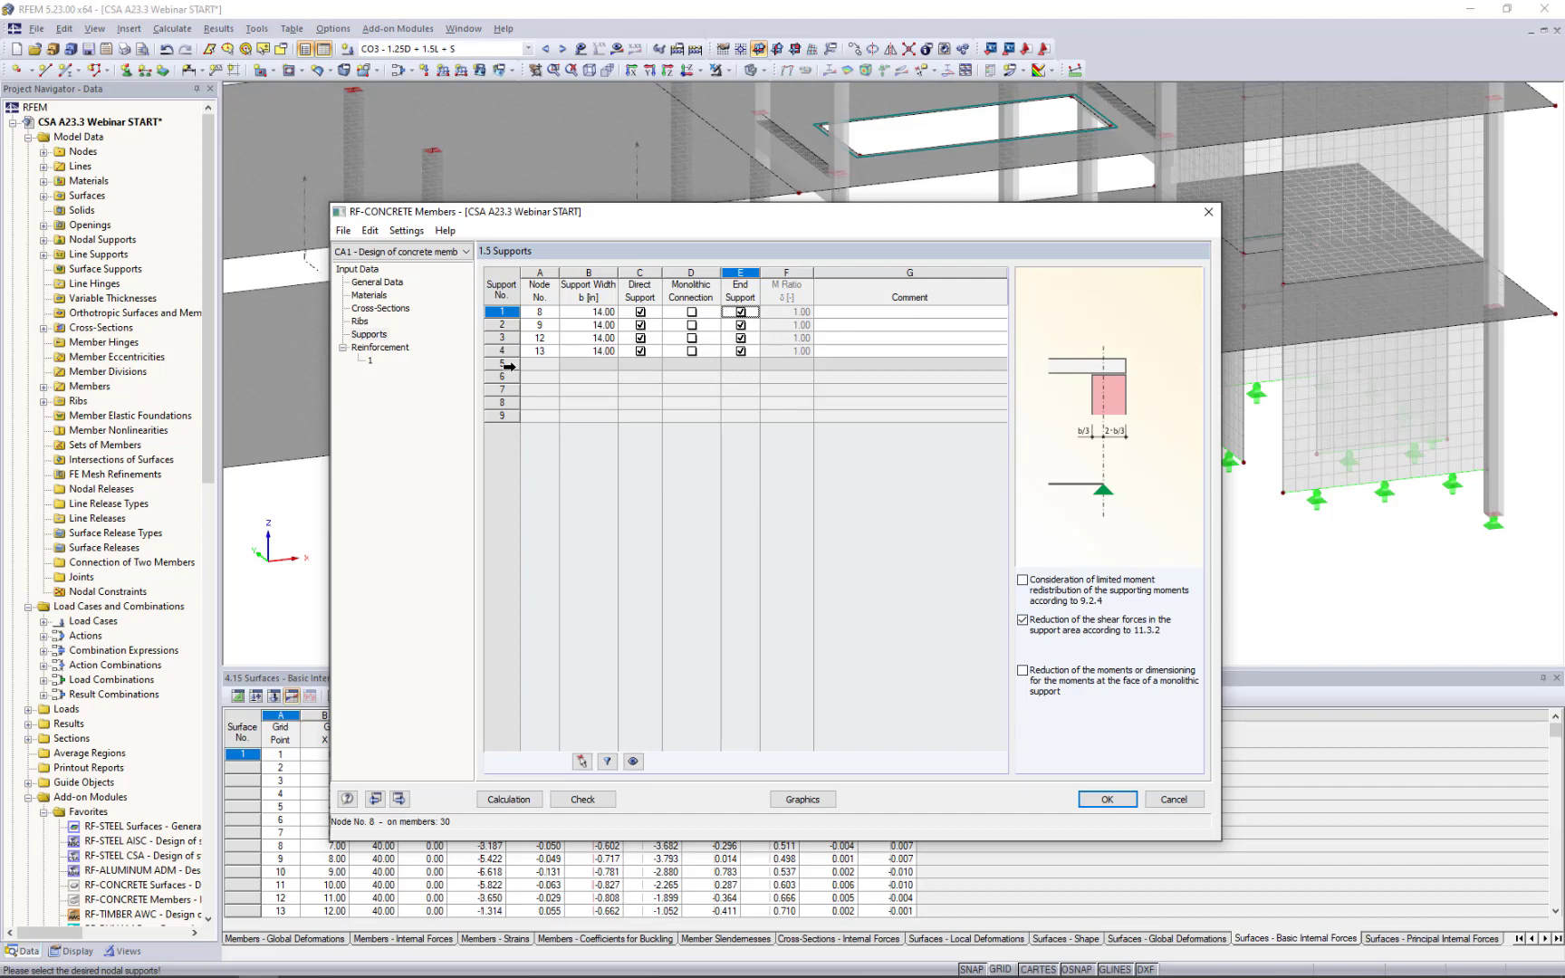
pyautogui.click(401, 355)
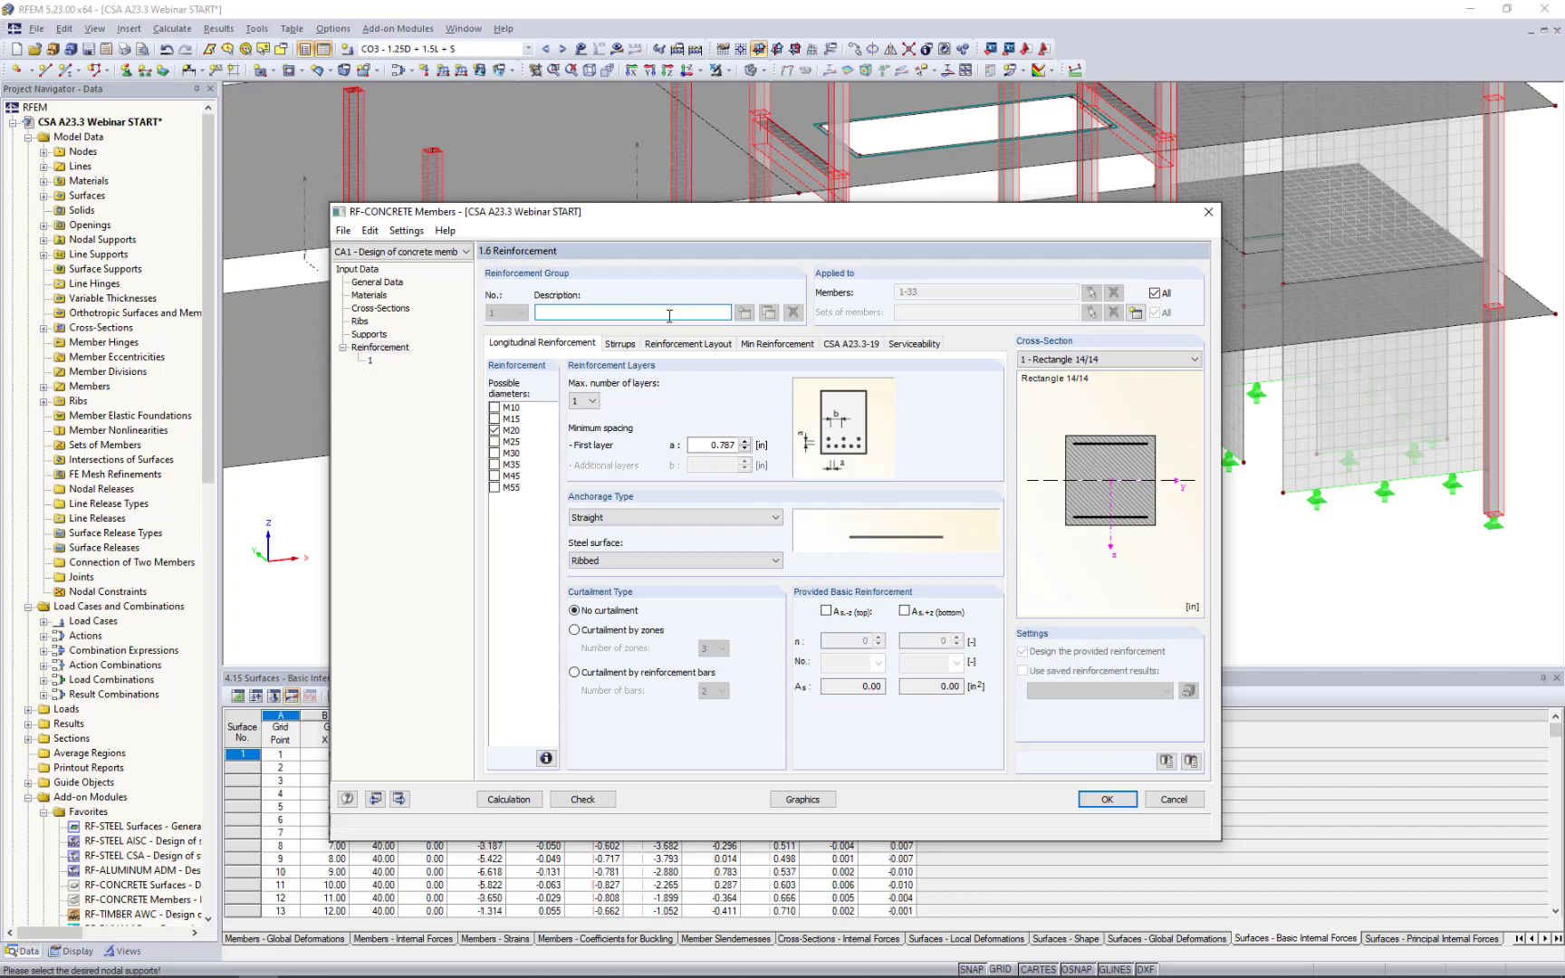
pyautogui.write('Columns')
# Apply the Columns reinforcement group only to the lowest-storey columns, members 1-11, instead of all members.
pyautogui.click(1165, 297)
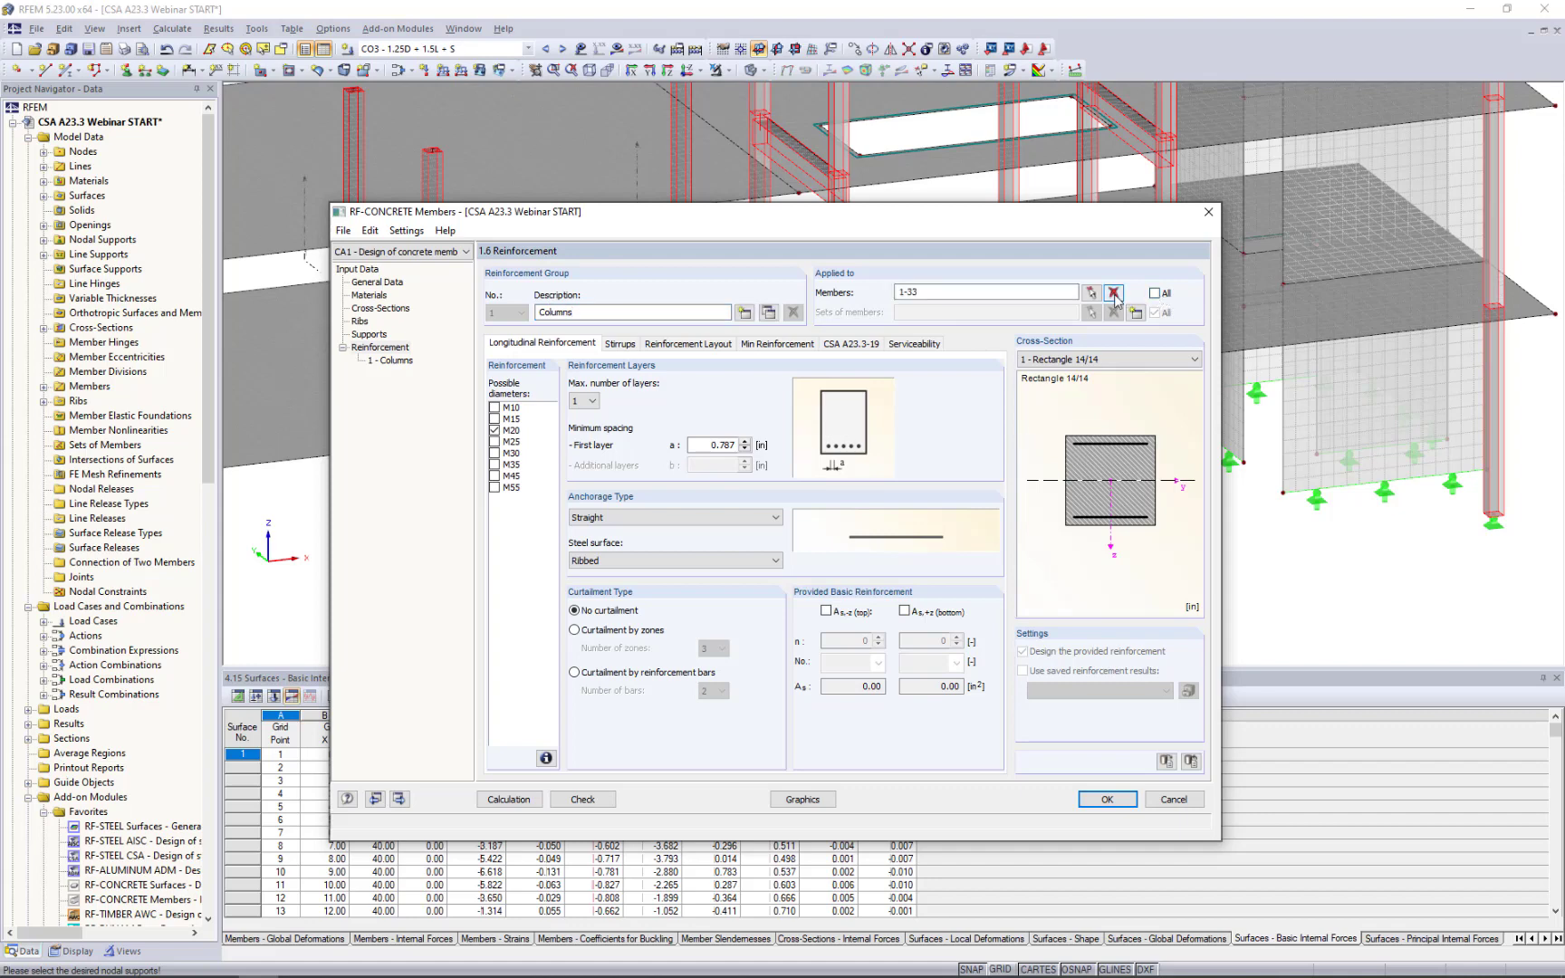
pyautogui.click(1113, 292)
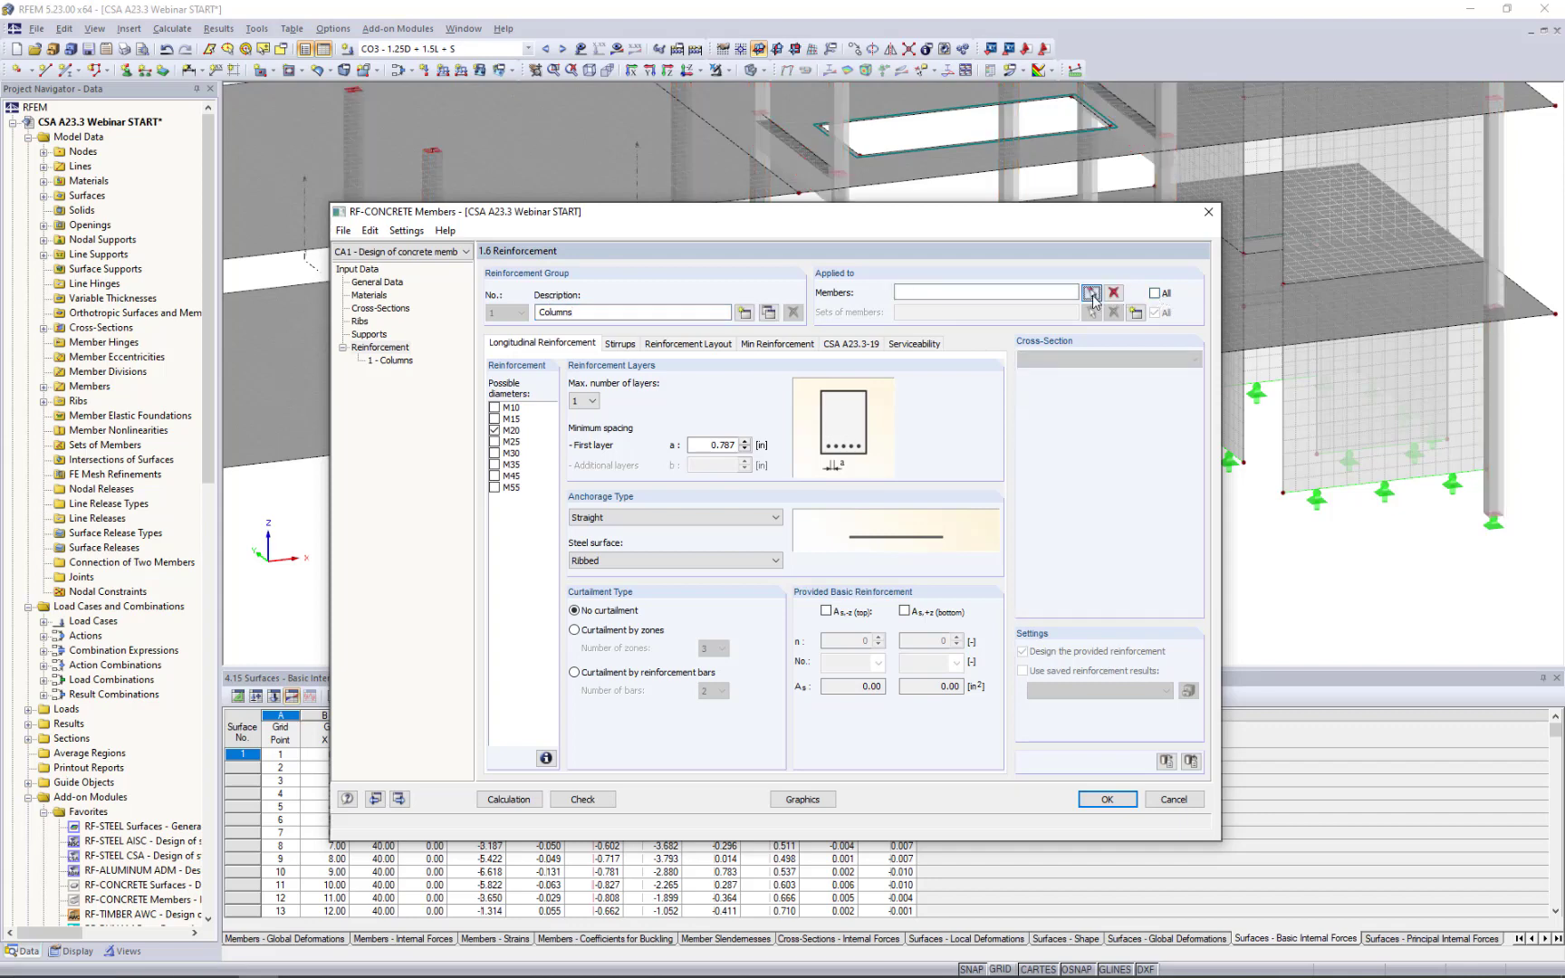
pyautogui.click(1092, 294)
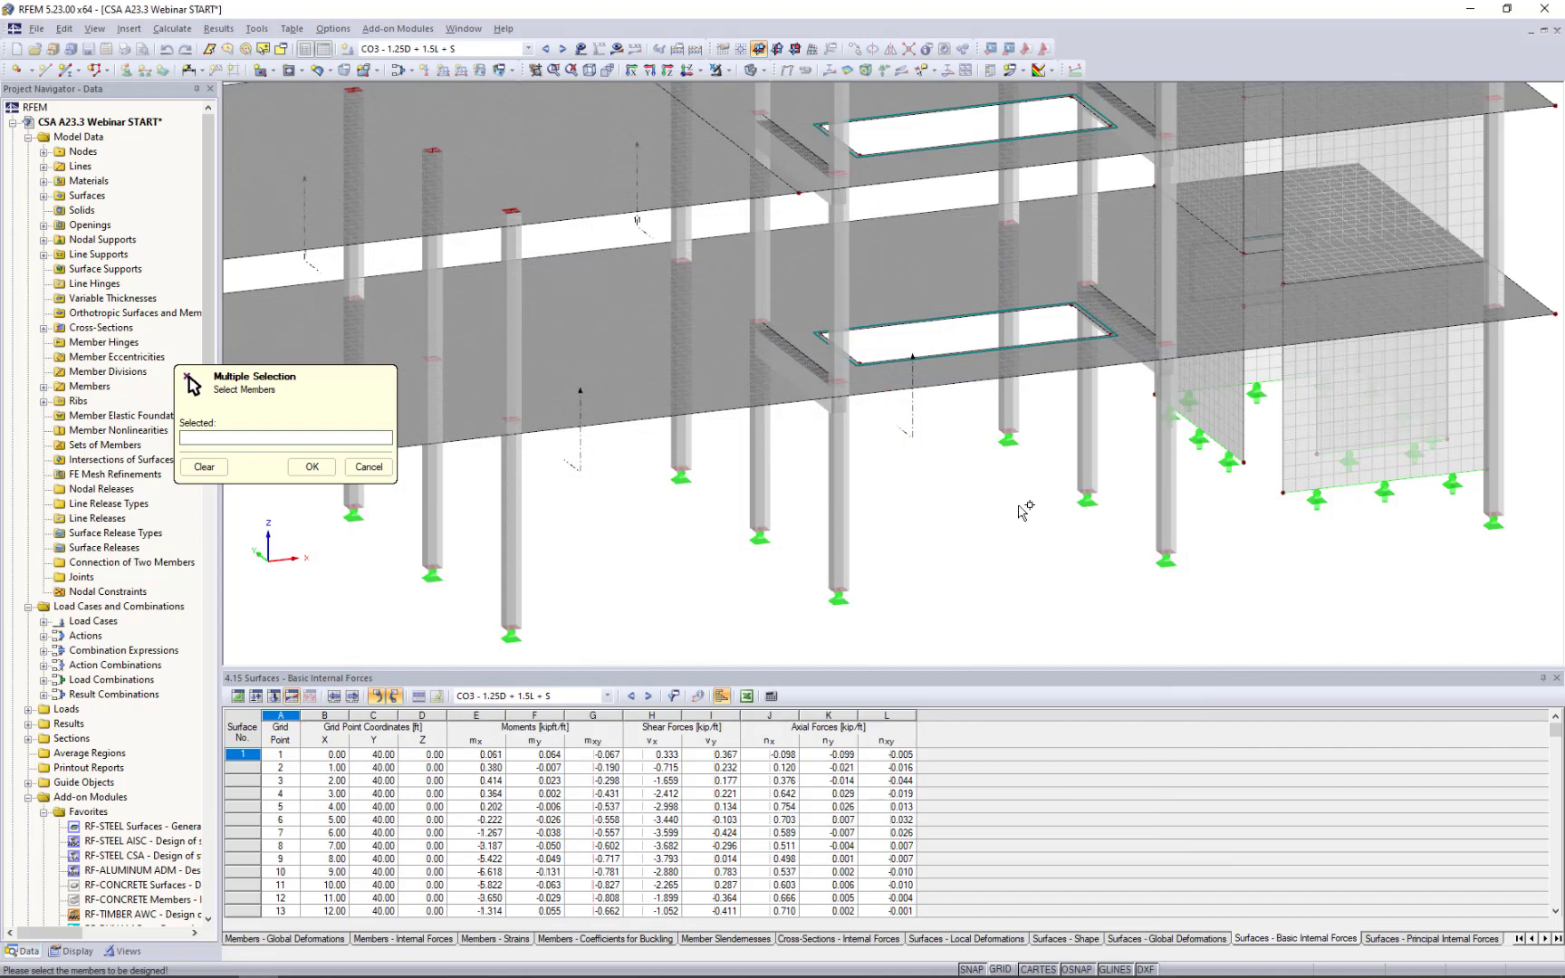
pyautogui.scroll(-5, 1025, 511)
pyautogui.keyDown('ctrl'); pyautogui.moveTo(1029, 513); pyautogui.dragTo(955, 464, button='middle'); pyautogui.keyUp('ctrl')
pyautogui.scroll(4, 1033, 505)
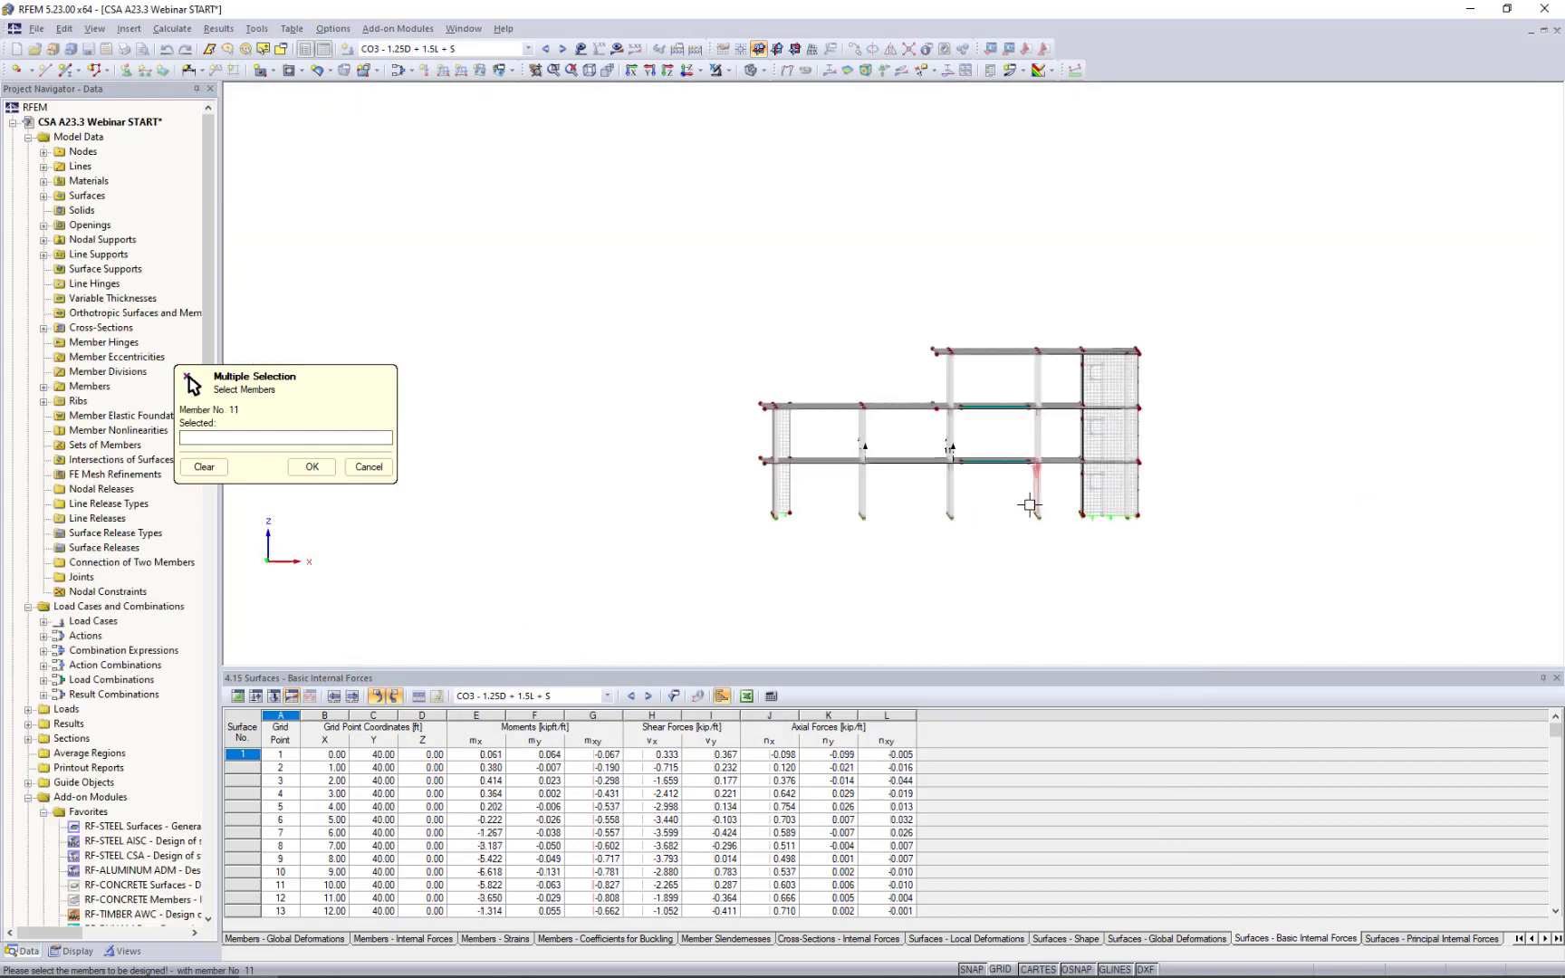
pyautogui.moveTo(930, 528); pyautogui.dragTo(565, 479)
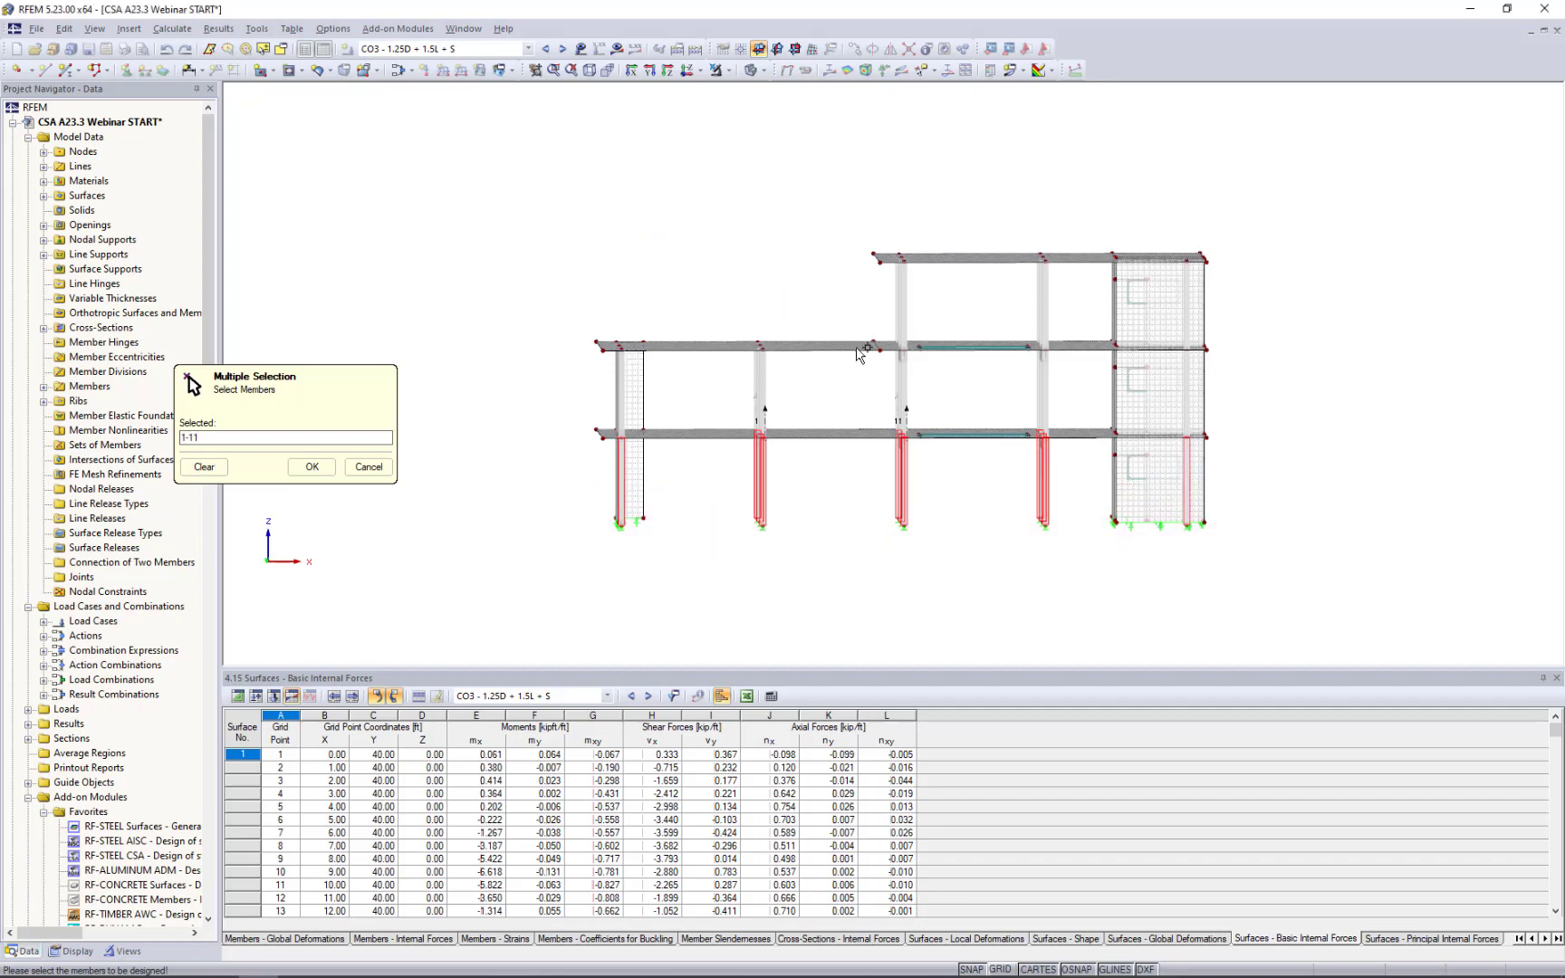
pyautogui.keyDown('ctrl'); pyautogui.moveTo(858, 351); pyautogui.dragTo(786, 204, button='middle'); pyautogui.keyUp('ctrl')
pyautogui.click(310, 467)
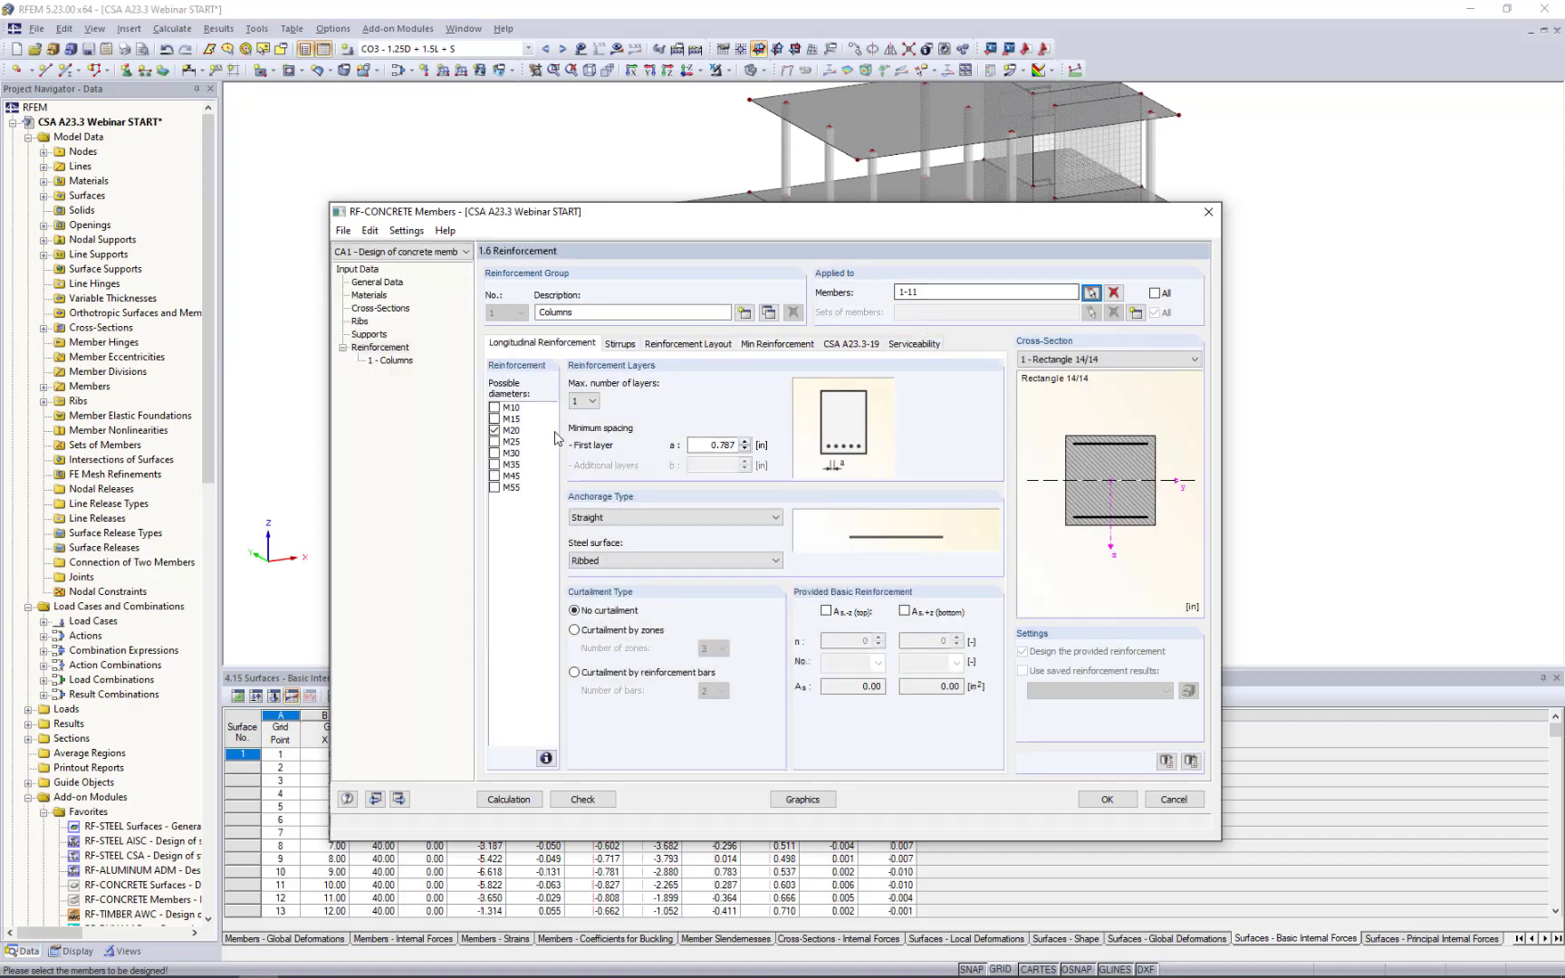
# Allow M25 as an additional longitudinal bar diameter and set the first layer's minimum spacing to 0.75 in.
pyautogui.click(495, 442)
pyautogui.doubleClick(715, 445)
pyautogui.write('0.75')
# Try the Hook and Bend anchorage types for the longitudinal reinforcement, and set the anchorage back to Straight.
pyautogui.click(637, 520)
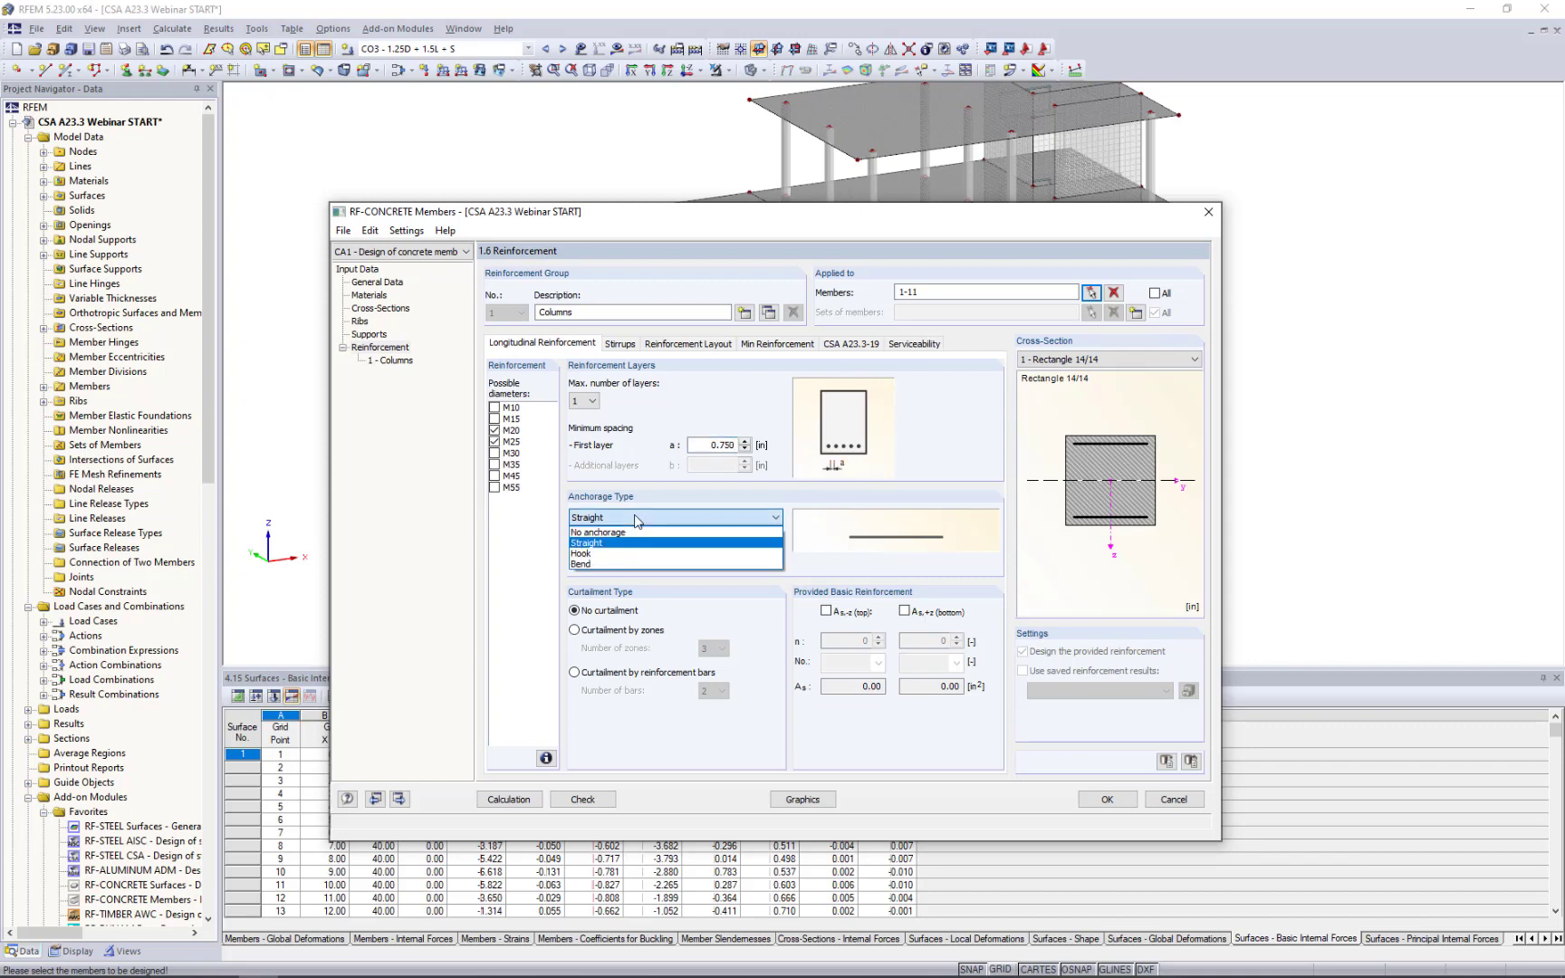
pyautogui.click(623, 554)
pyautogui.click(683, 517)
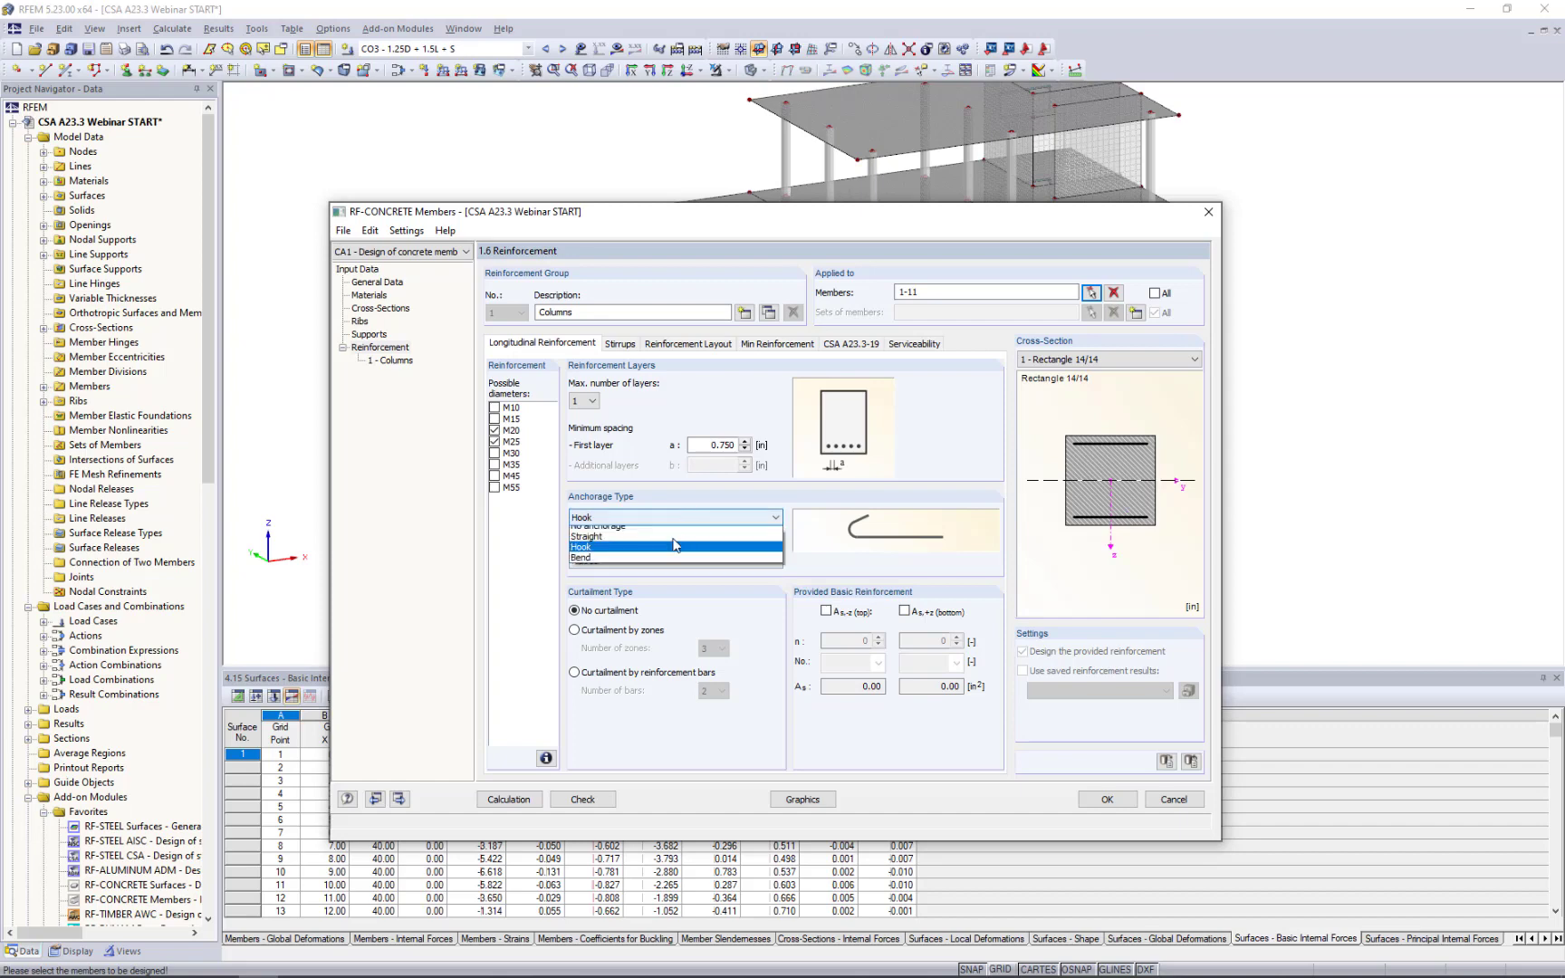
pyautogui.click(745, 574)
pyautogui.click(768, 518)
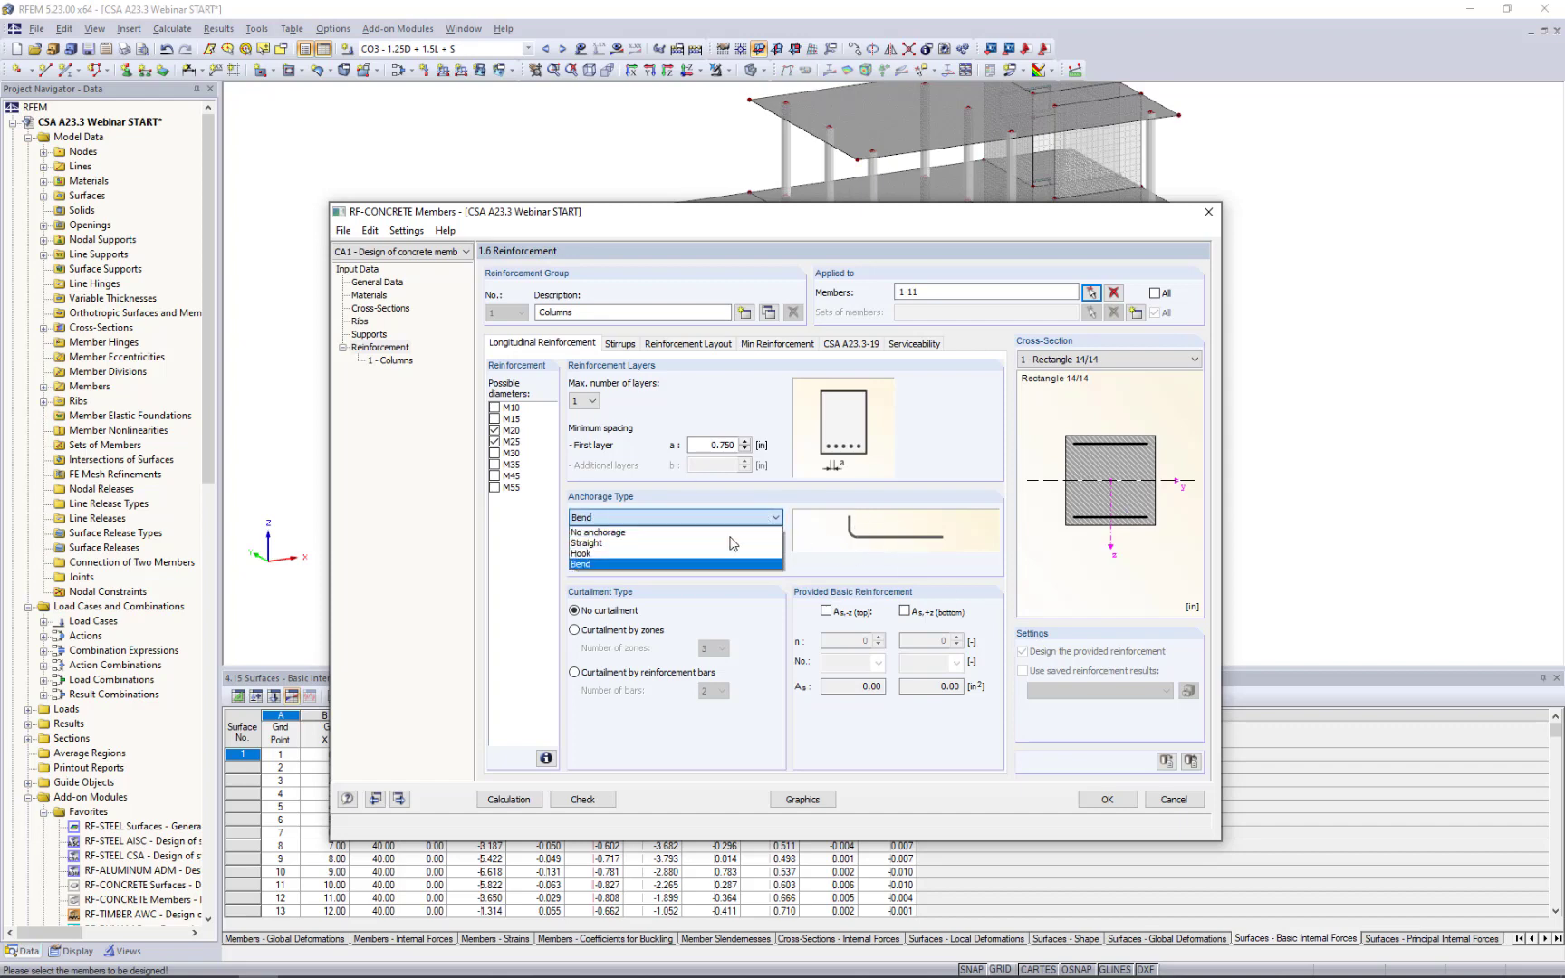
pyautogui.click(724, 528)
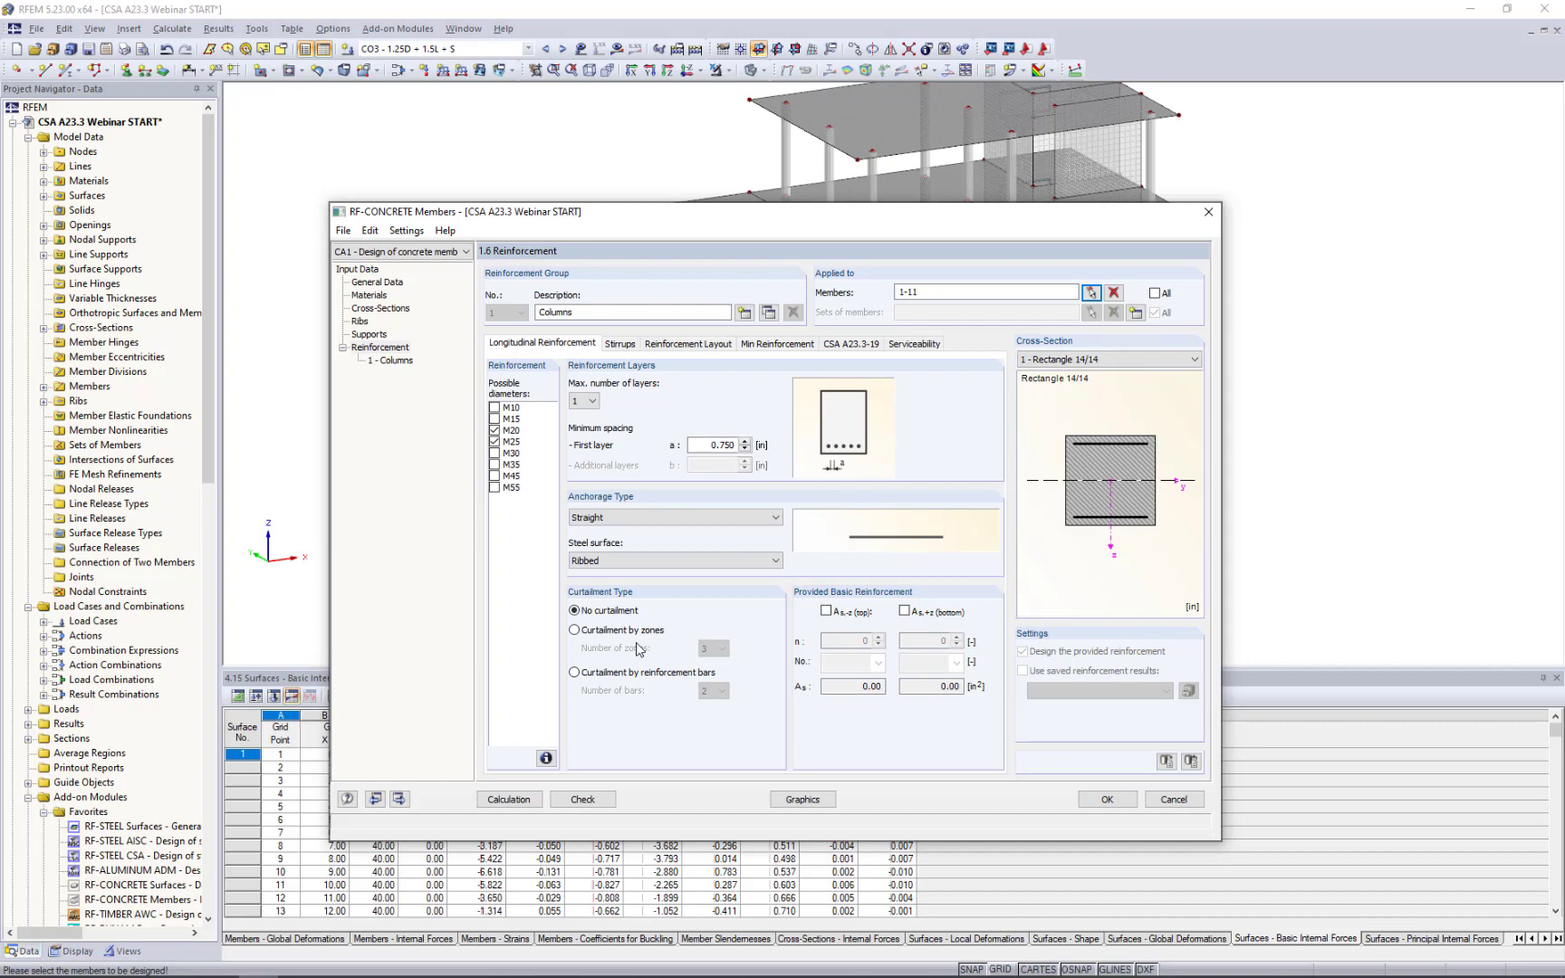
# Try activating the provided basic reinforcement at the top and bottom, and turn both options off again.
pyautogui.click(826, 612)
pyautogui.click(905, 612)
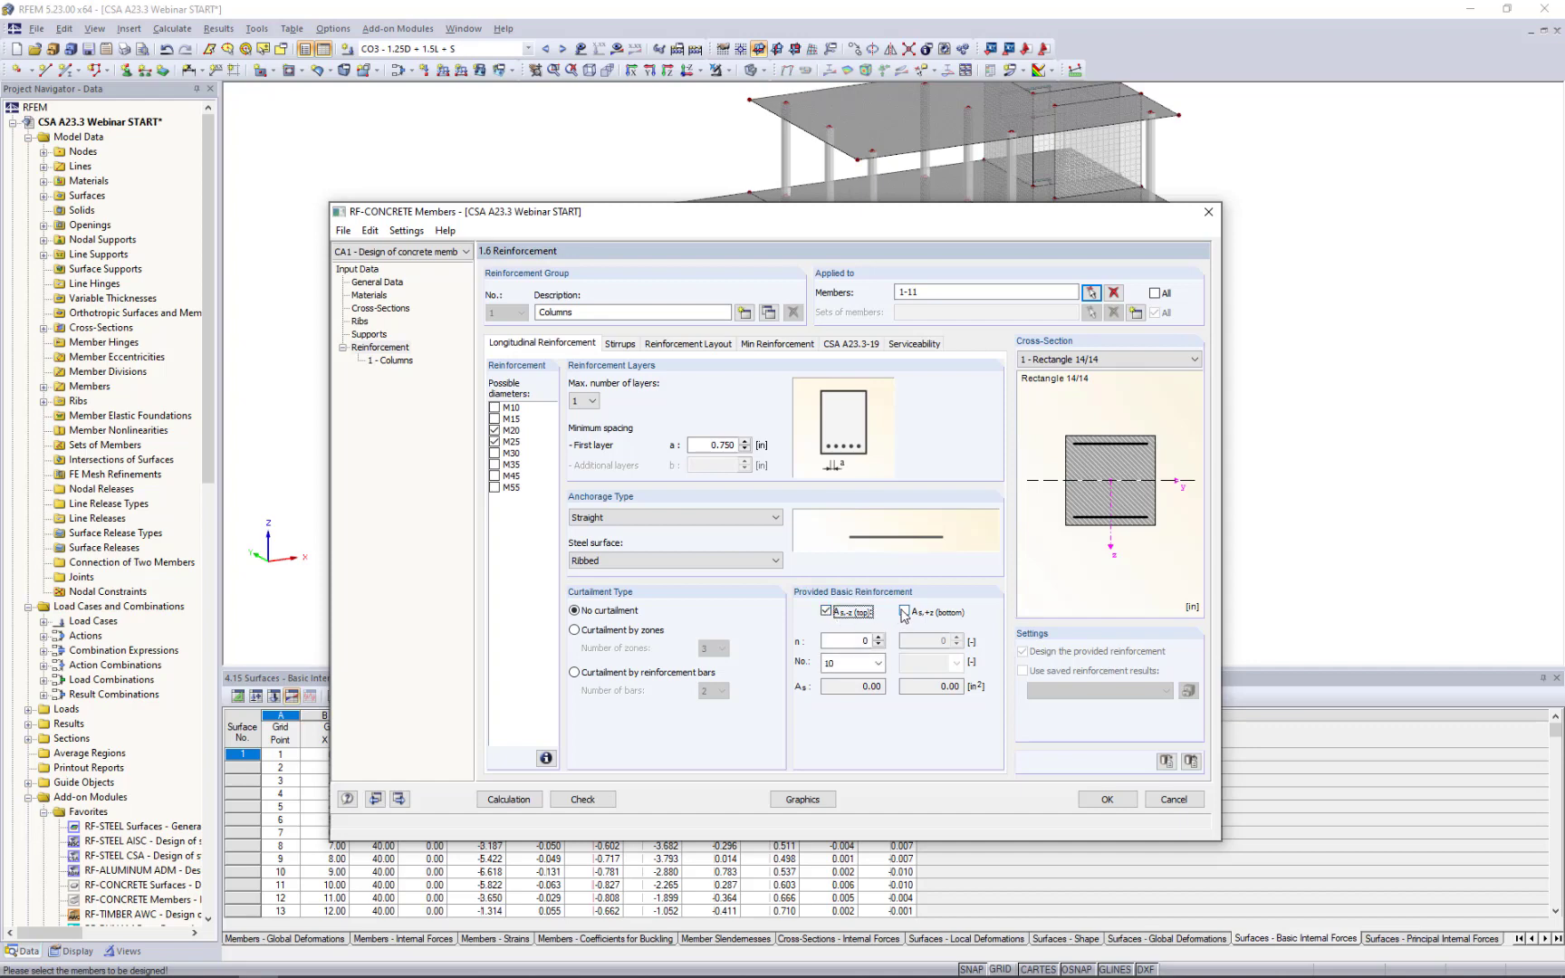
pyautogui.click(905, 612)
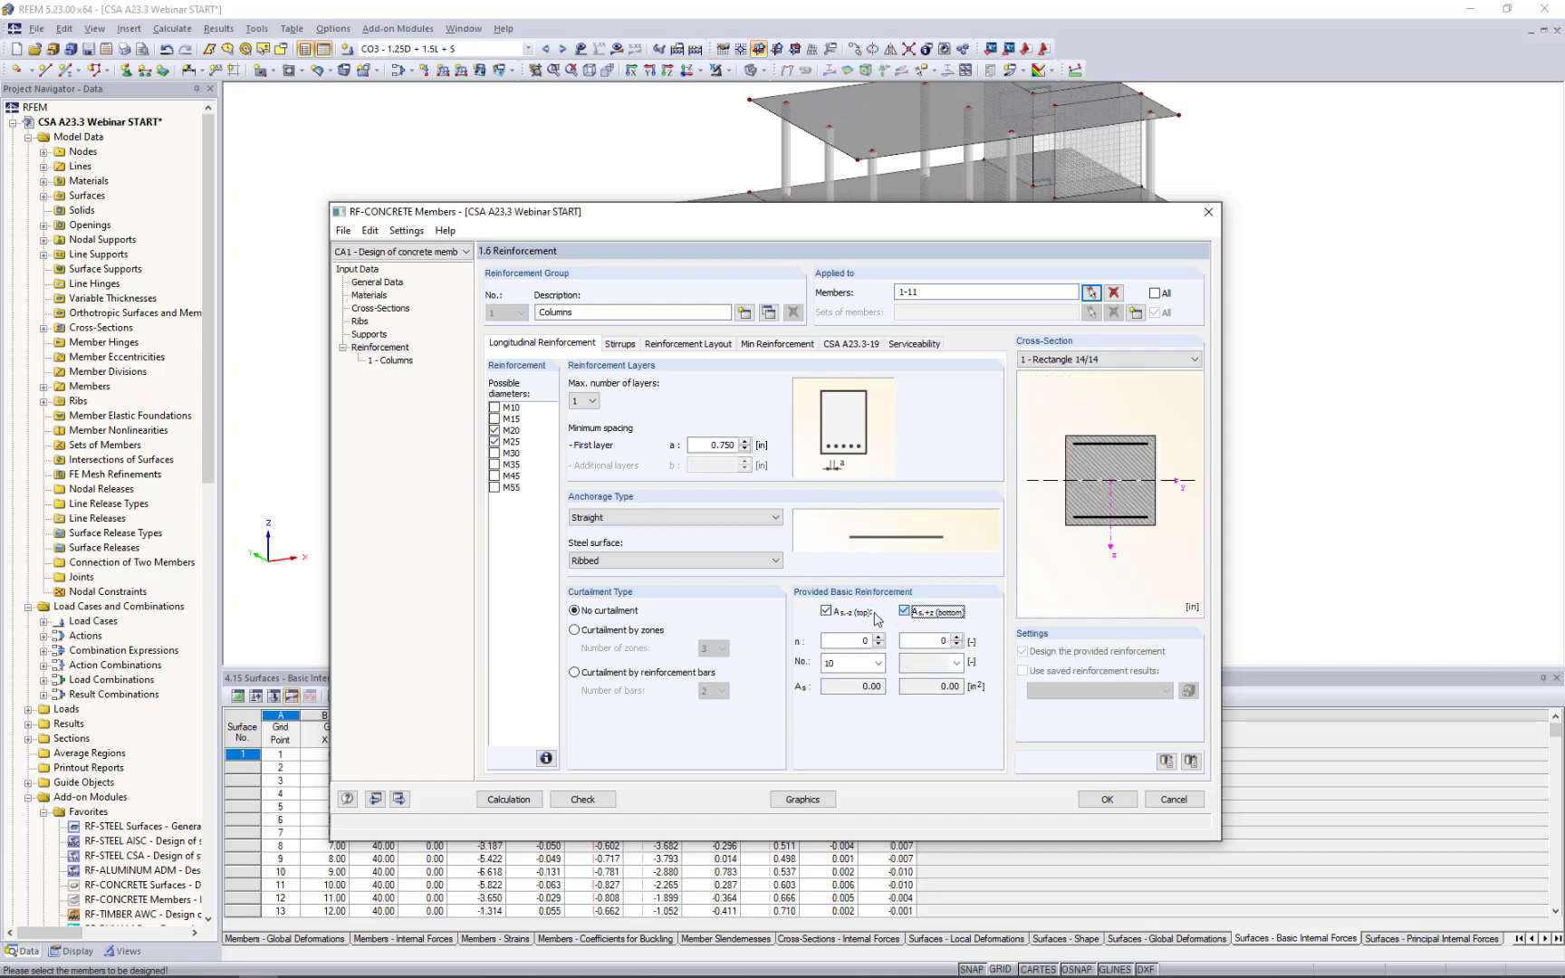
pyautogui.click(829, 614)
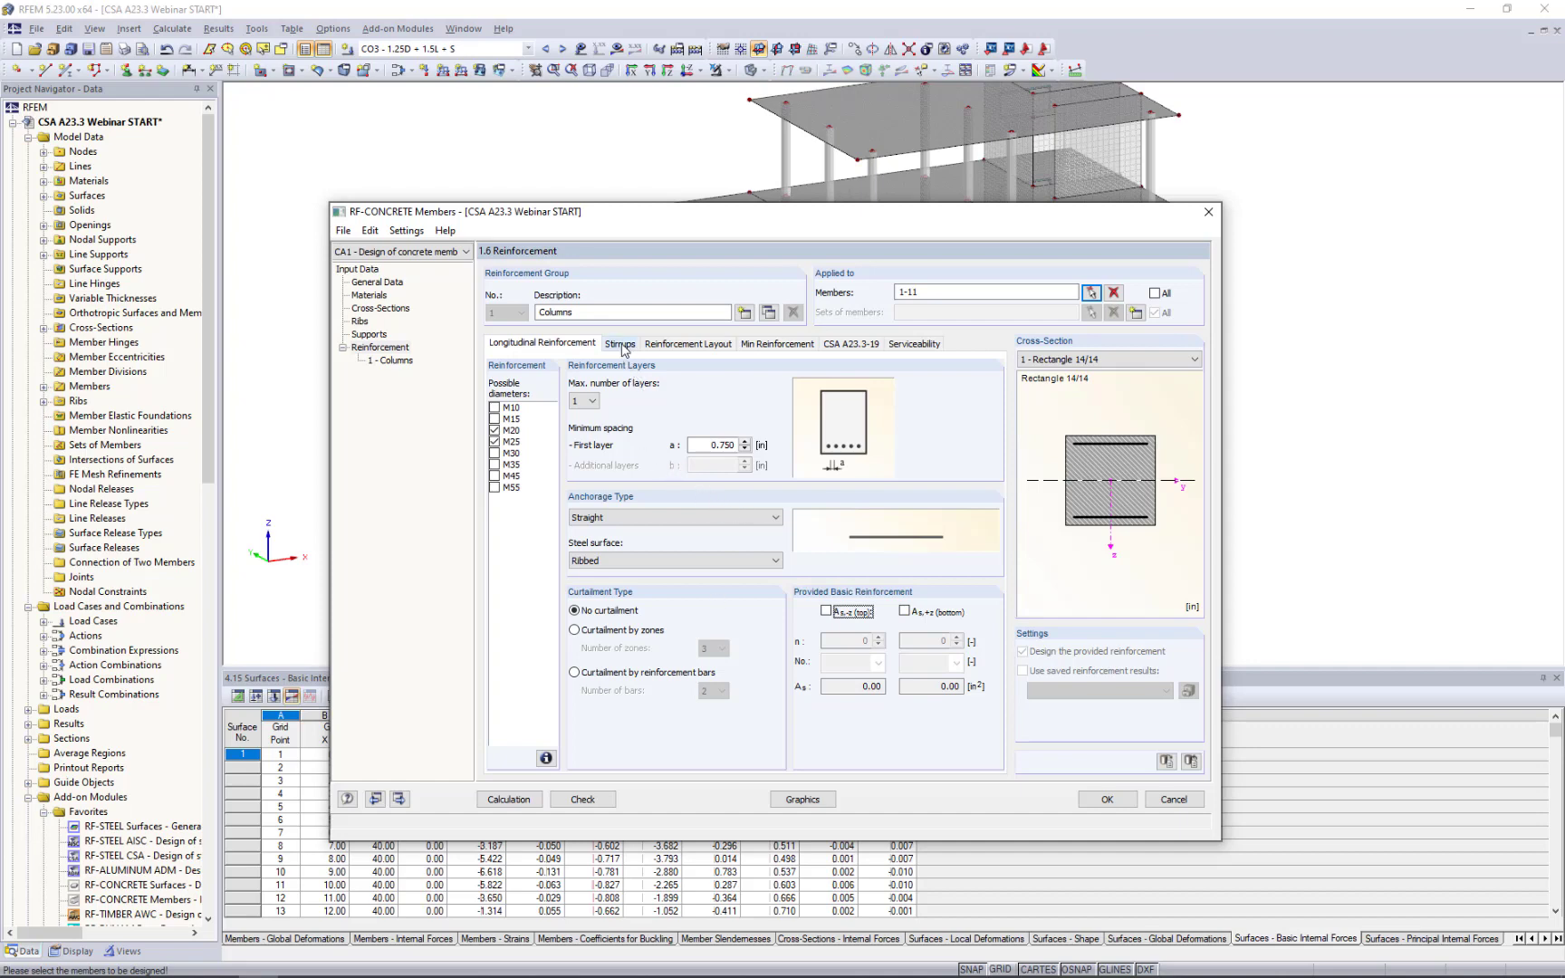
# Try the Bend anchorage type for the stirrups, and set it back to Hook.
pyautogui.click(622, 345)
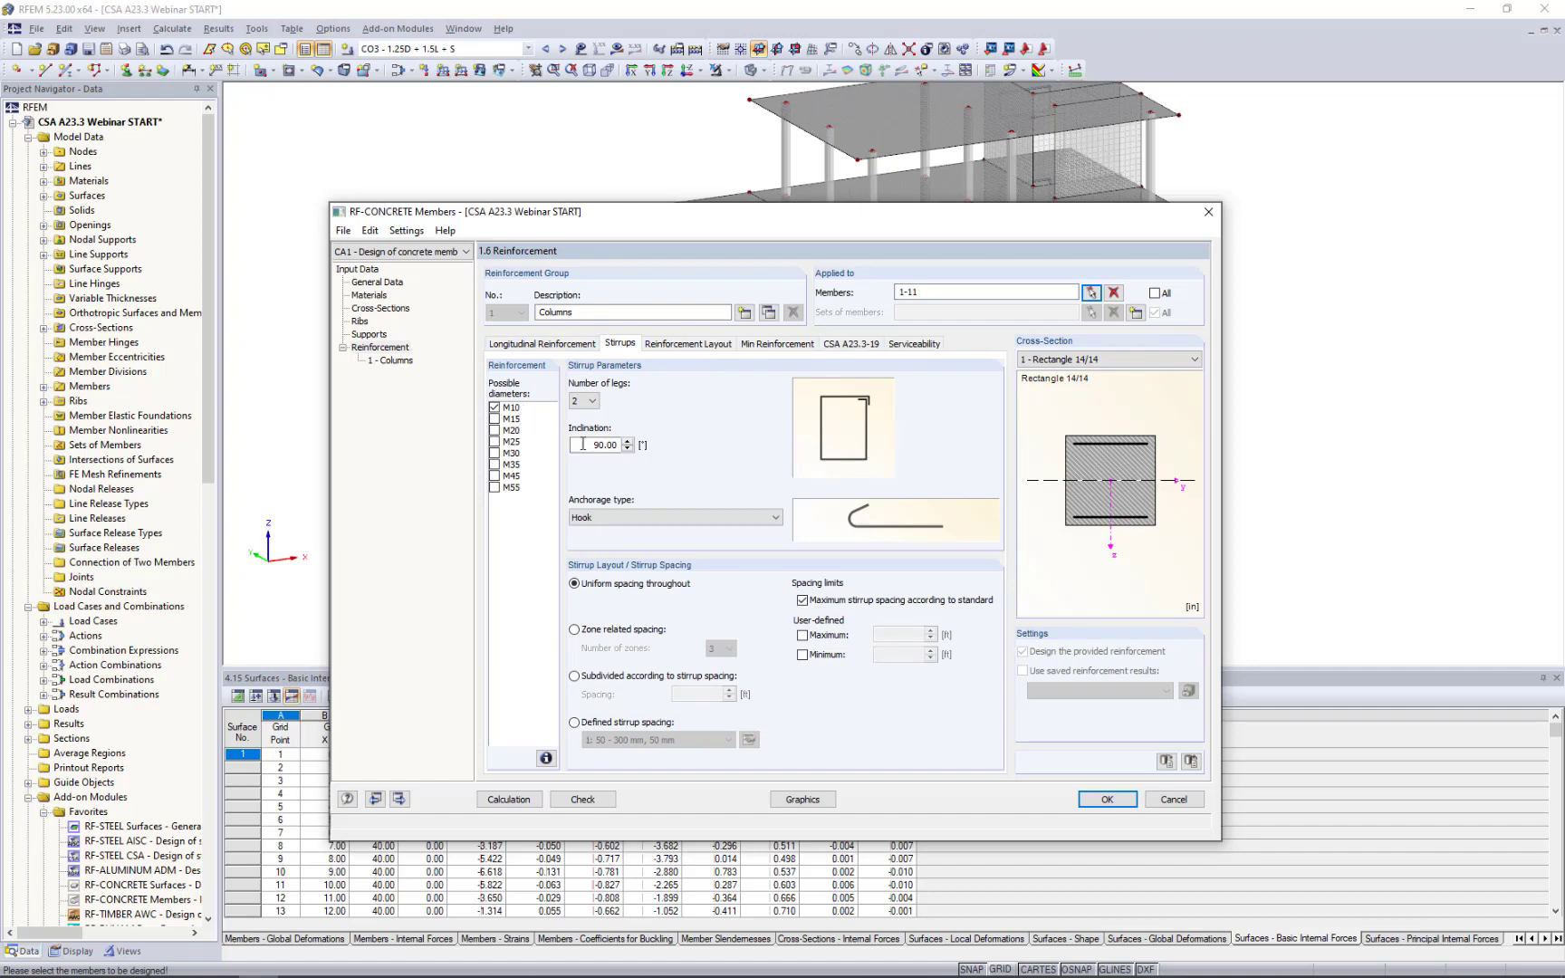
pyautogui.click(613, 517)
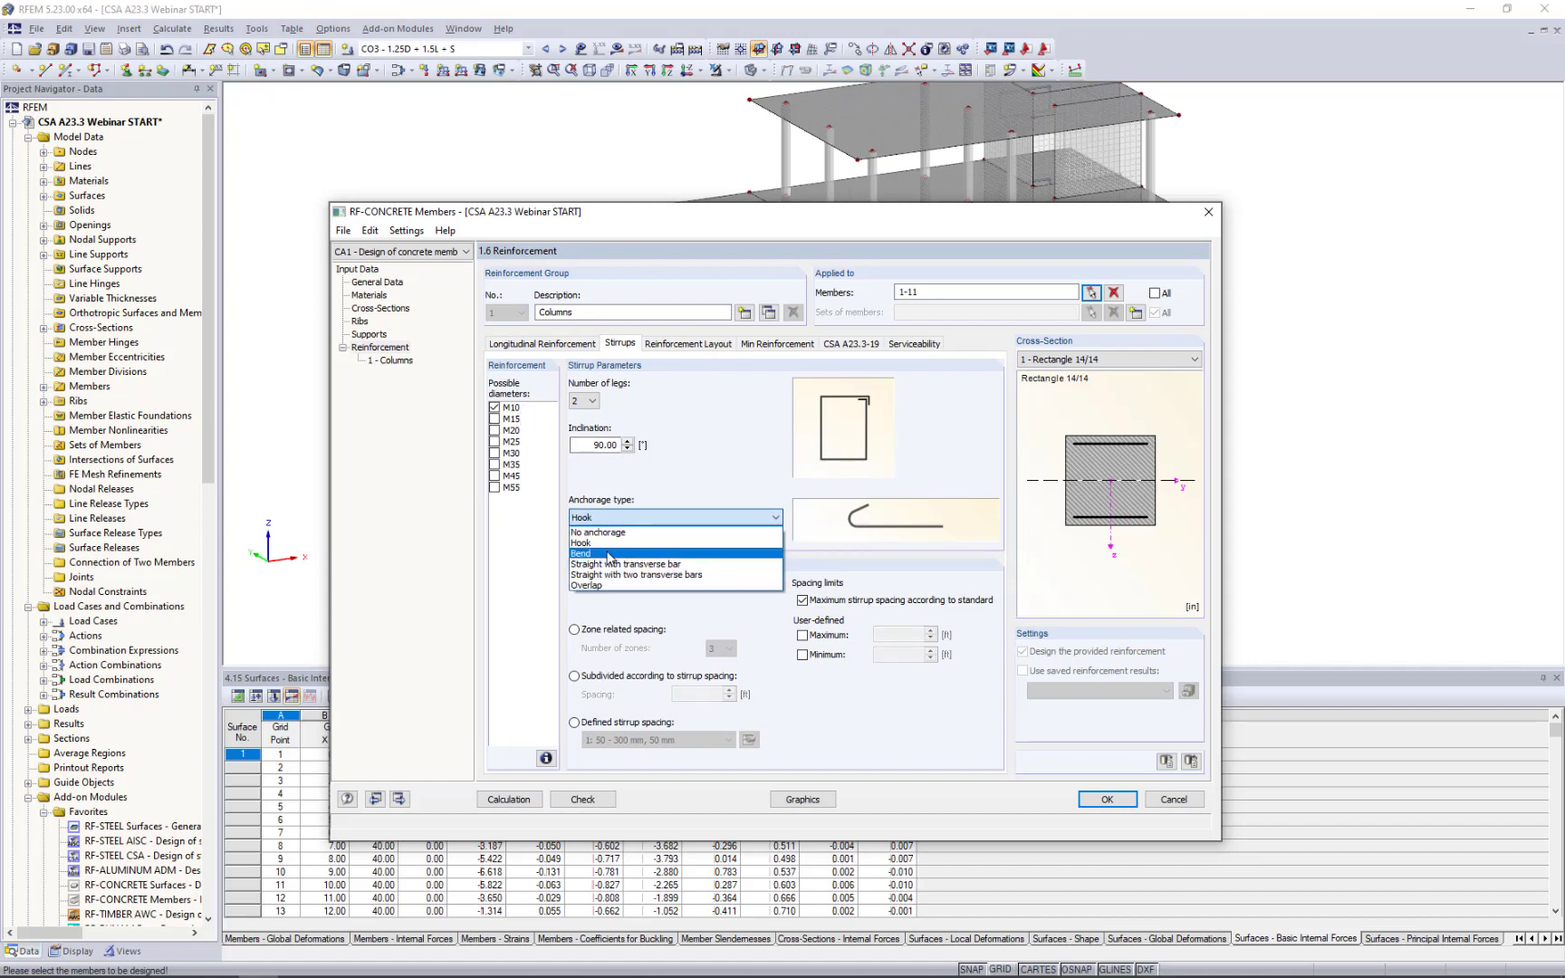
pyautogui.click(724, 554)
pyautogui.click(716, 517)
pyautogui.click(696, 547)
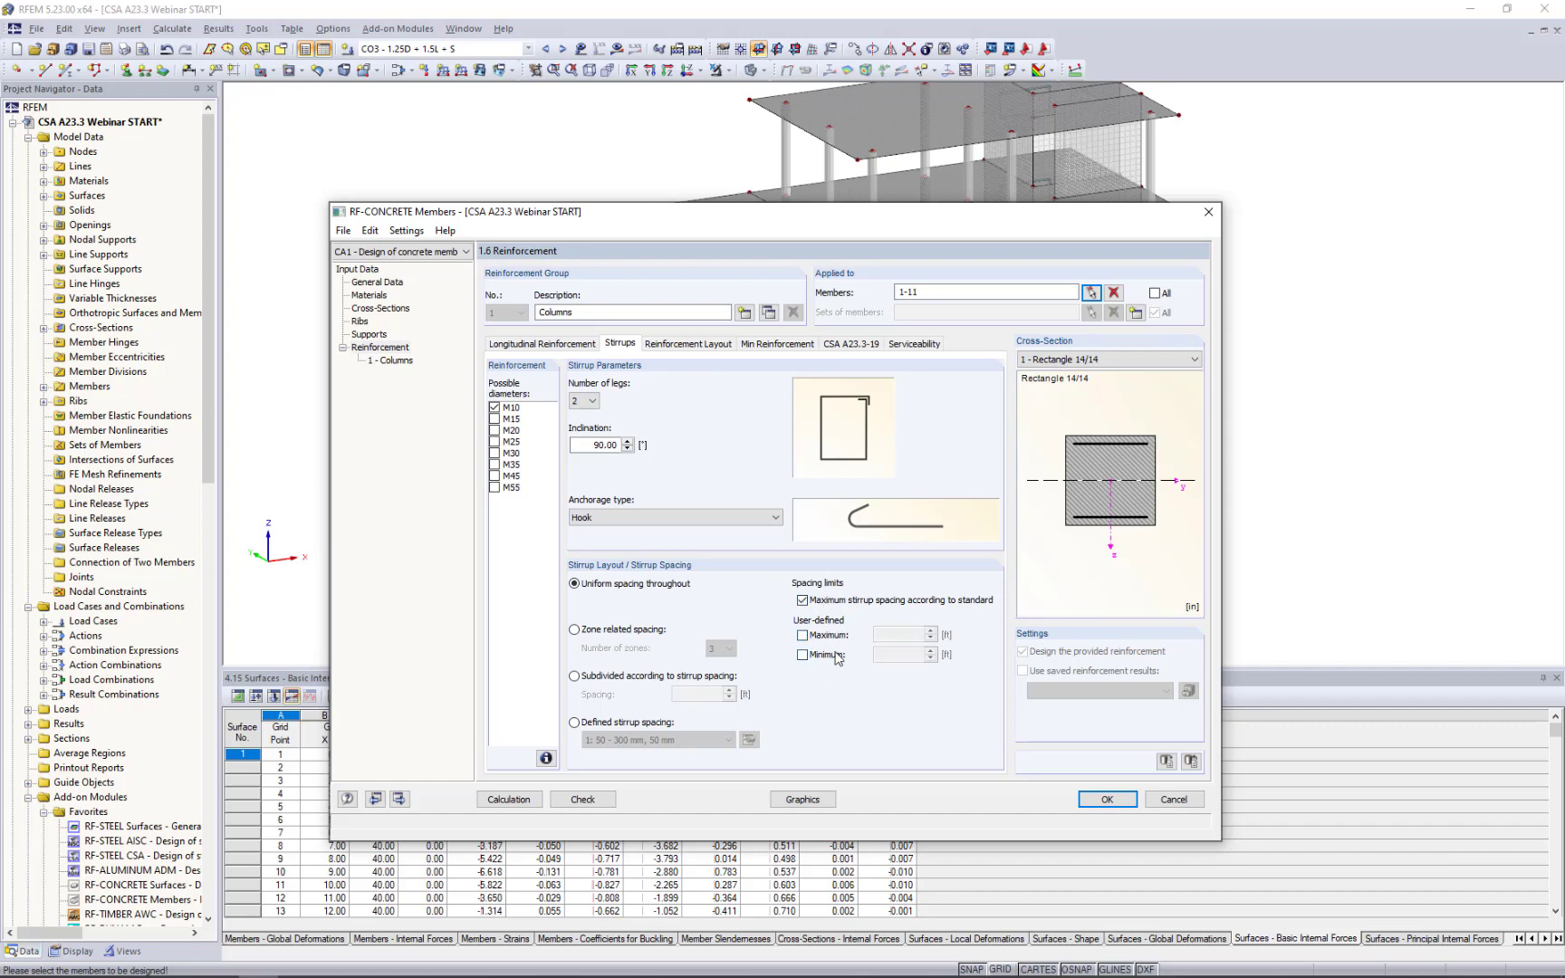
# Set the top, bottom and side concrete cover to 1 in and the reinforcement layout to Uniformly surrounding.
pyautogui.click(690, 345)
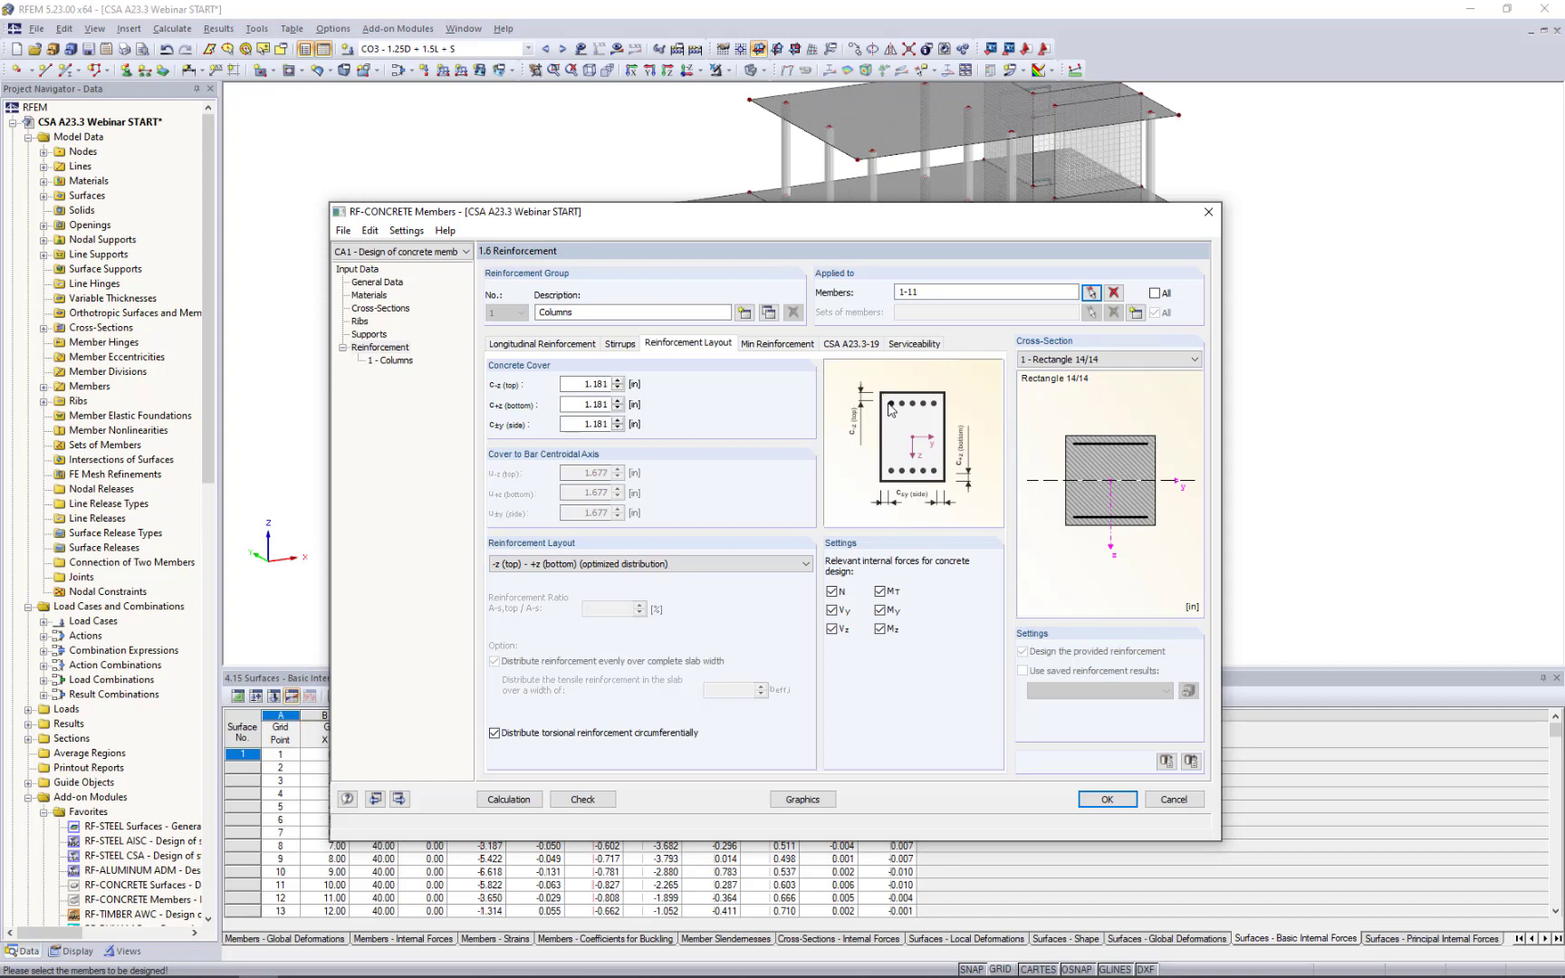
pyautogui.doubleClick(594, 384)
pyautogui.write('1')
pyautogui.press('Tab')
pyautogui.write('1')
pyautogui.press('Tab')
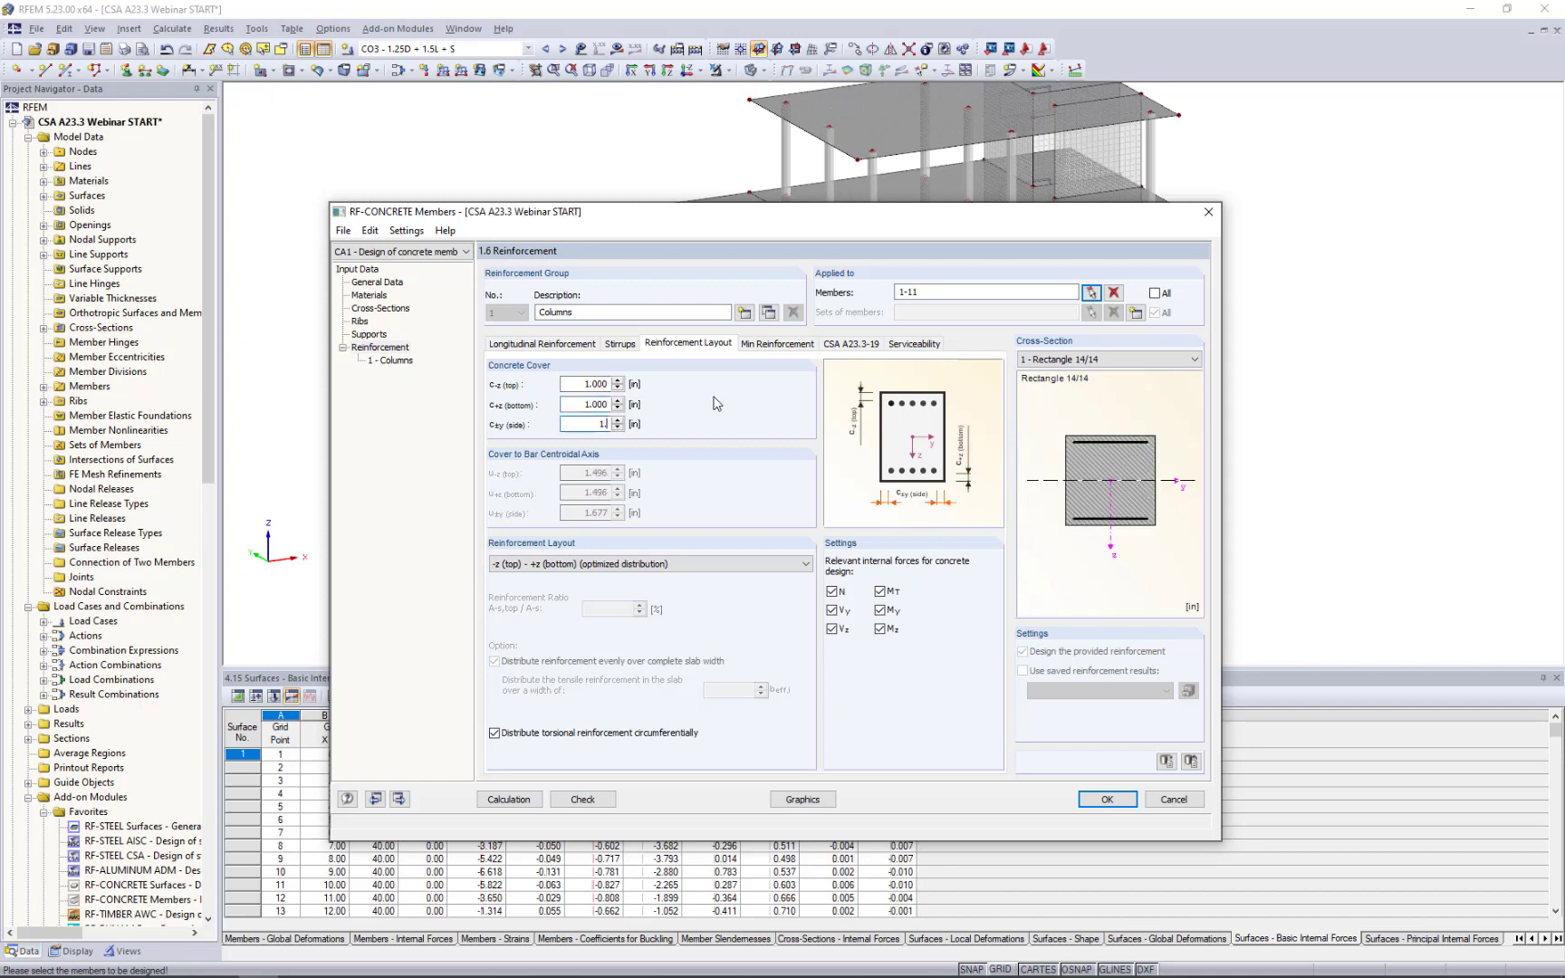
pyautogui.write('1.0')
pyautogui.press('Tab')
pyautogui.click(643, 564)
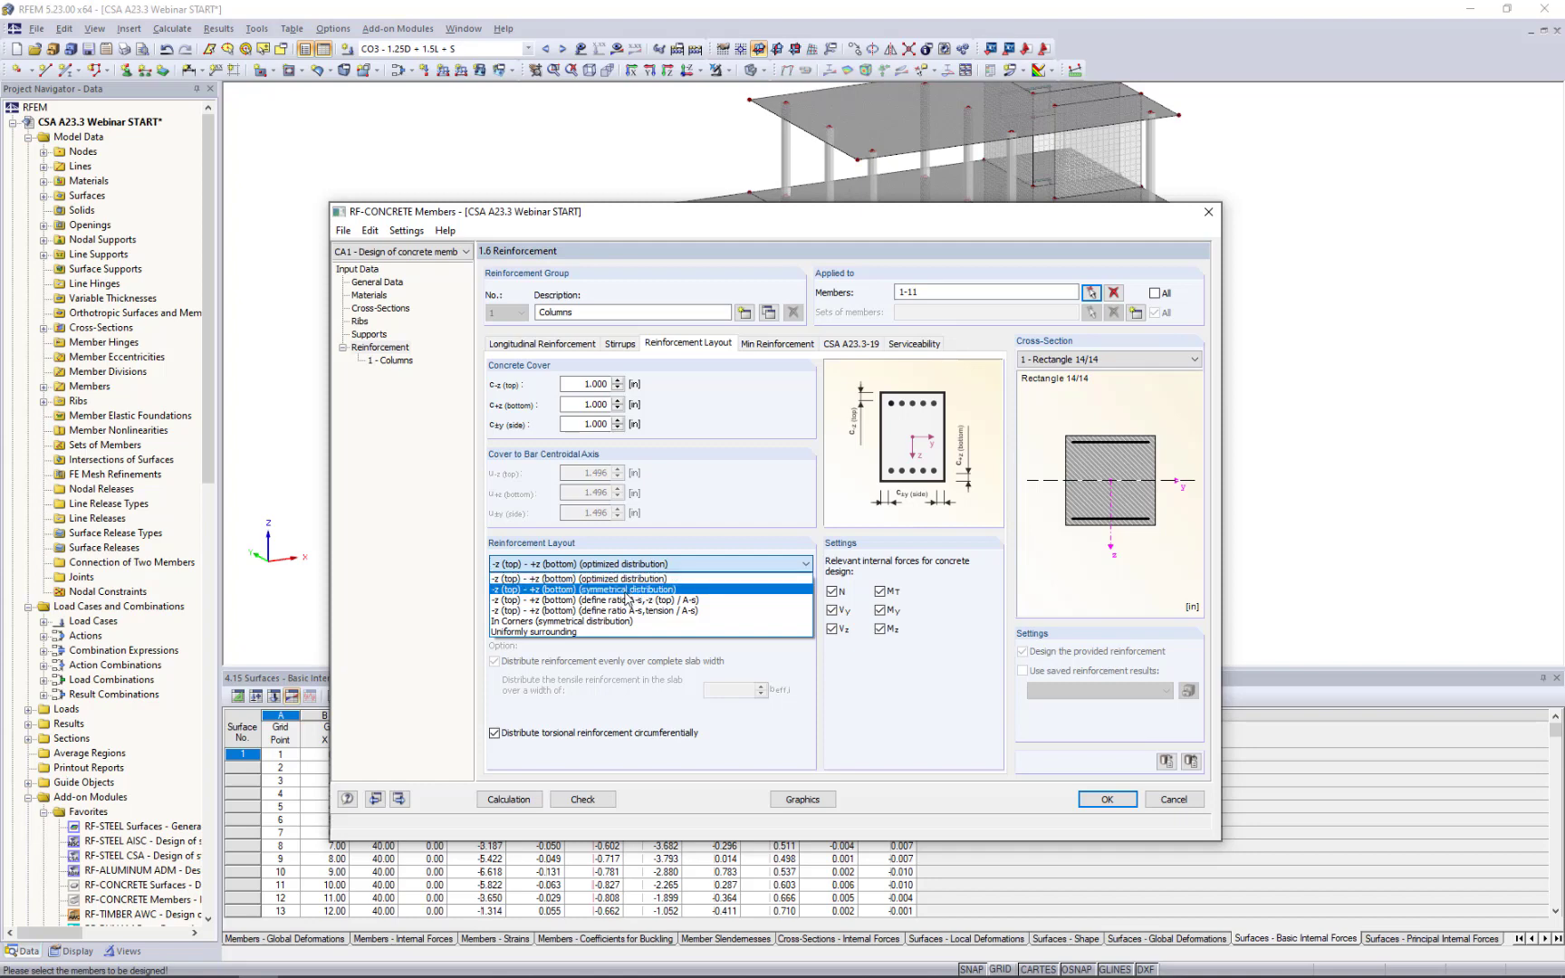
pyautogui.click(586, 632)
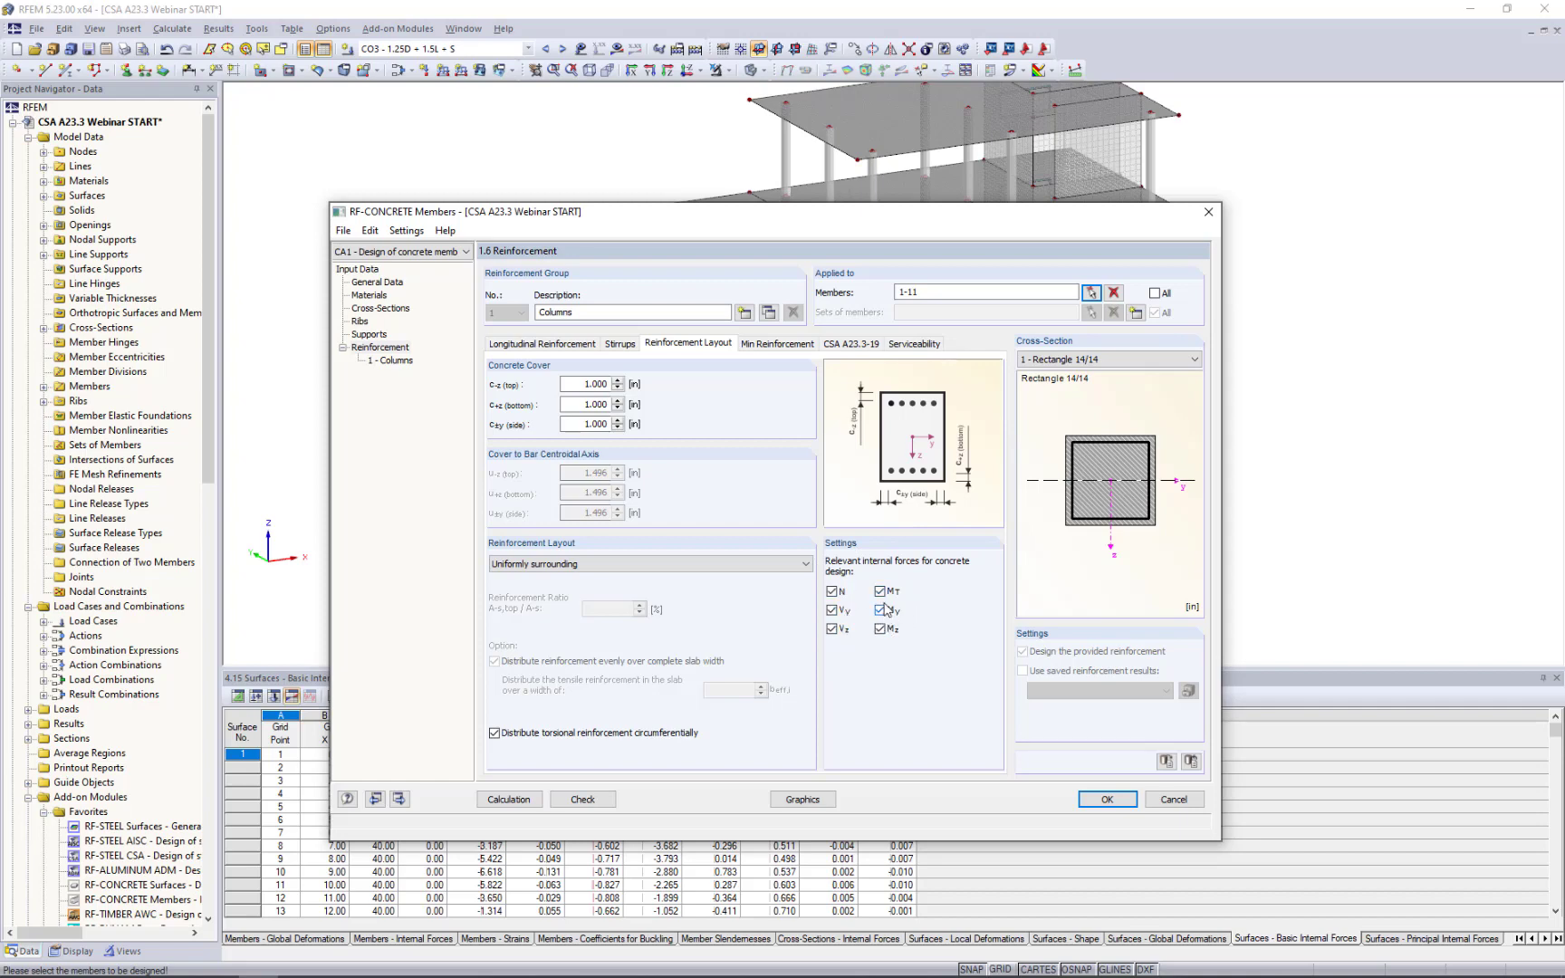
# Review the minimum reinforcement settings and turn off exterior exposure on the top (-z) and bottom (+z) sides in the CSA A23.3-19 settings.
pyautogui.click(774, 344)
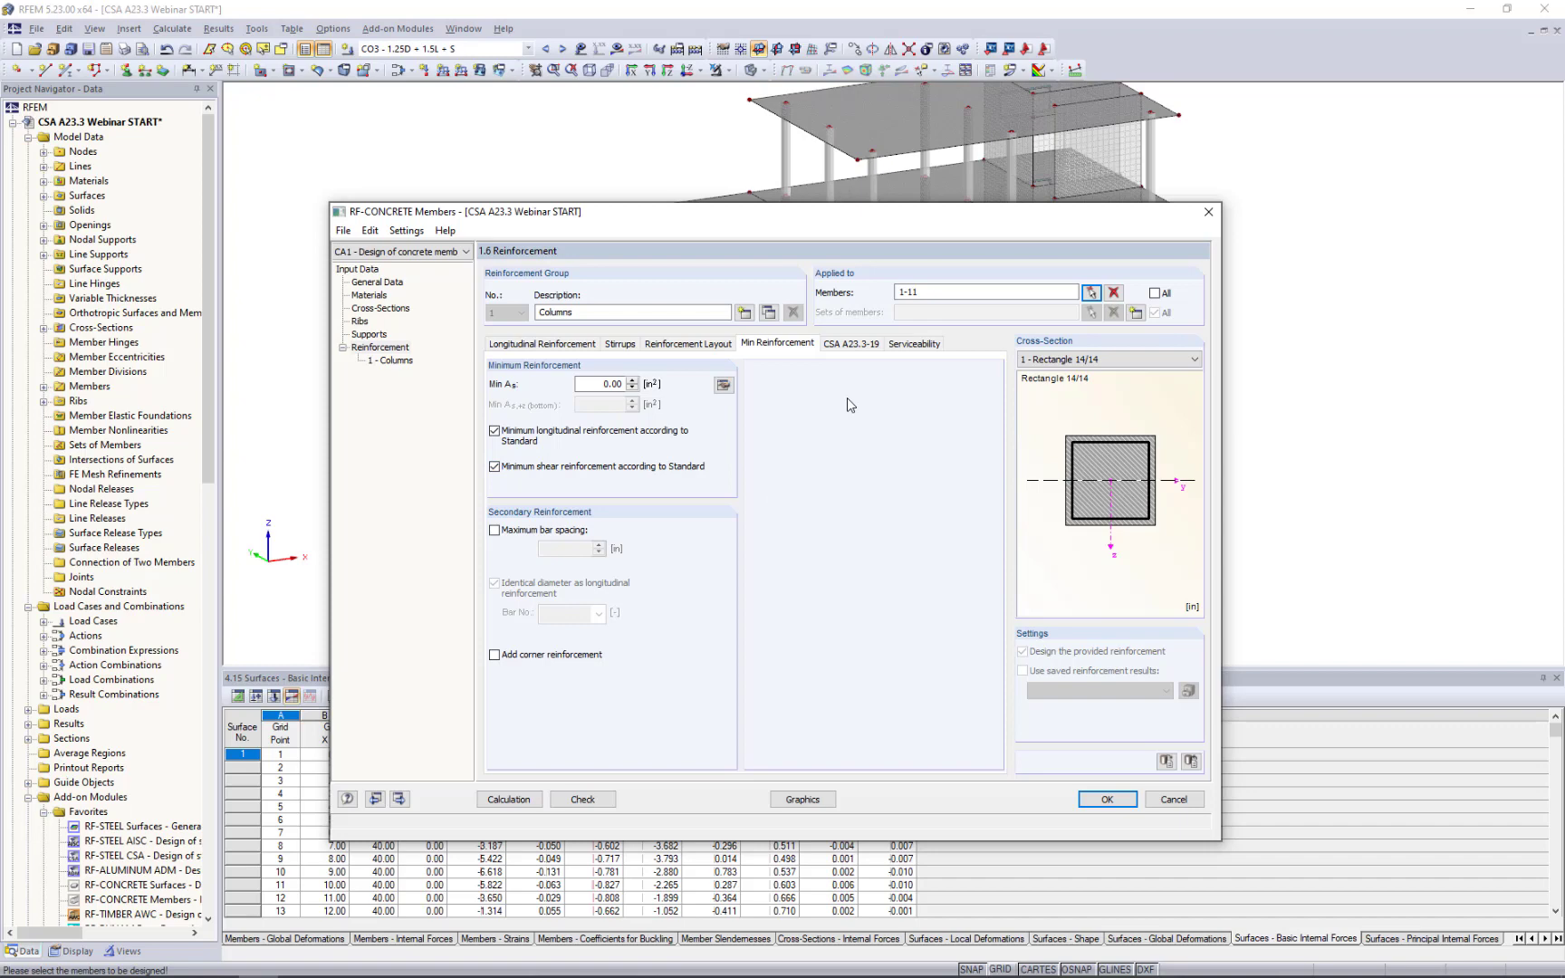
pyautogui.click(845, 348)
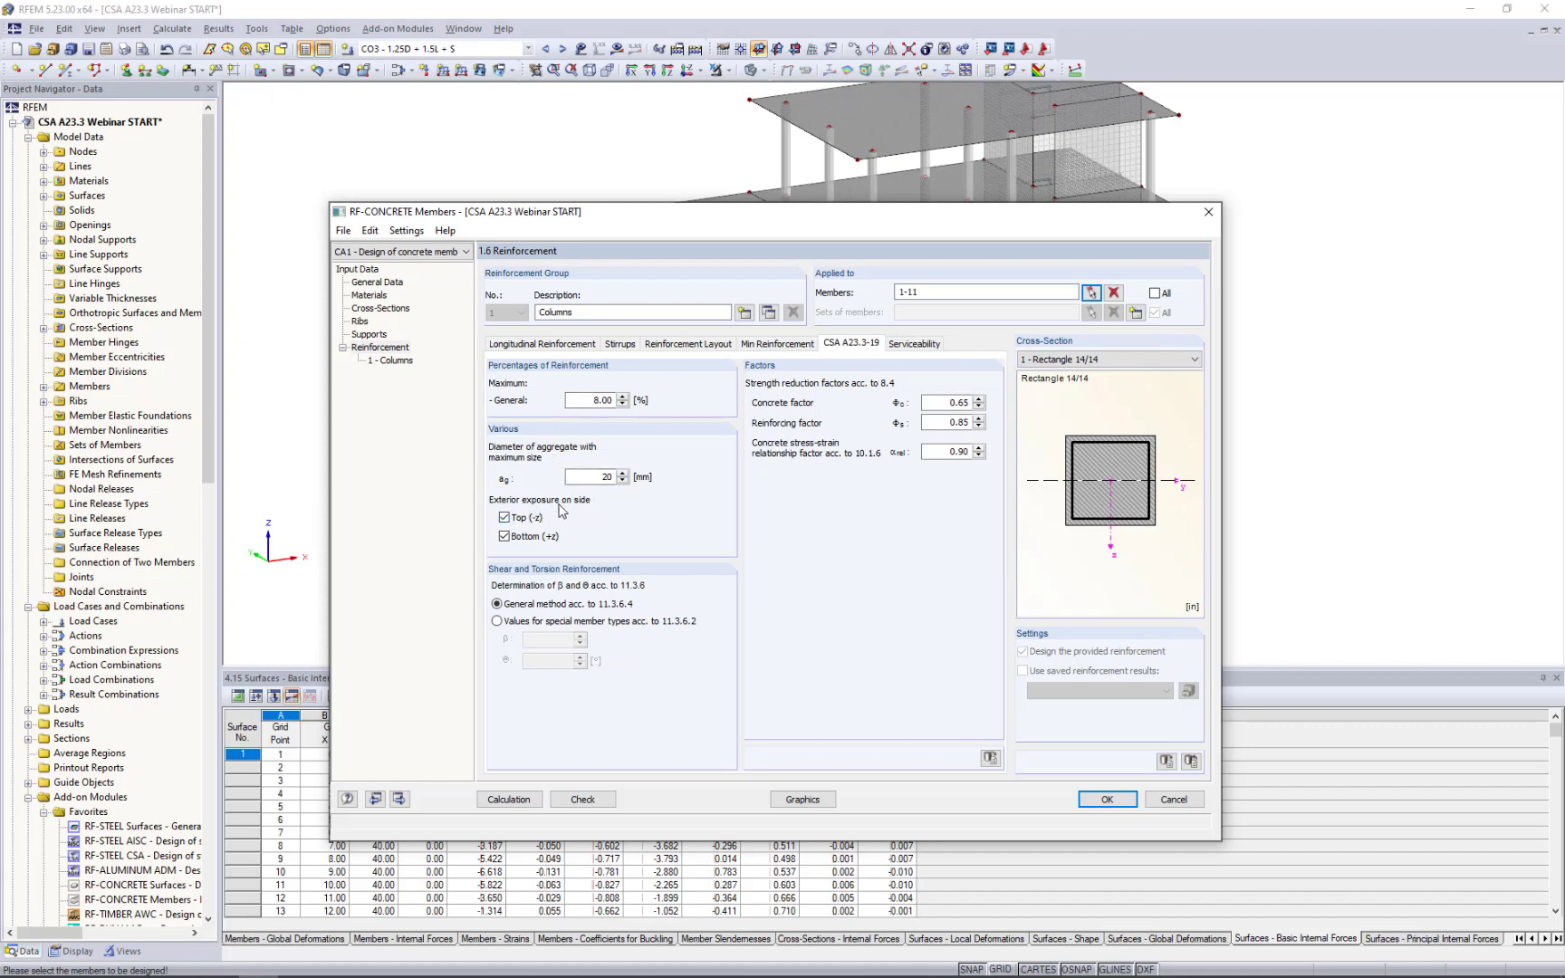
pyautogui.click(504, 518)
pyautogui.click(505, 538)
# Try the shear and torsion values for special member types according to 11.3.6.2, and return to the general method according to 11.3.6.4.
pyautogui.click(498, 622)
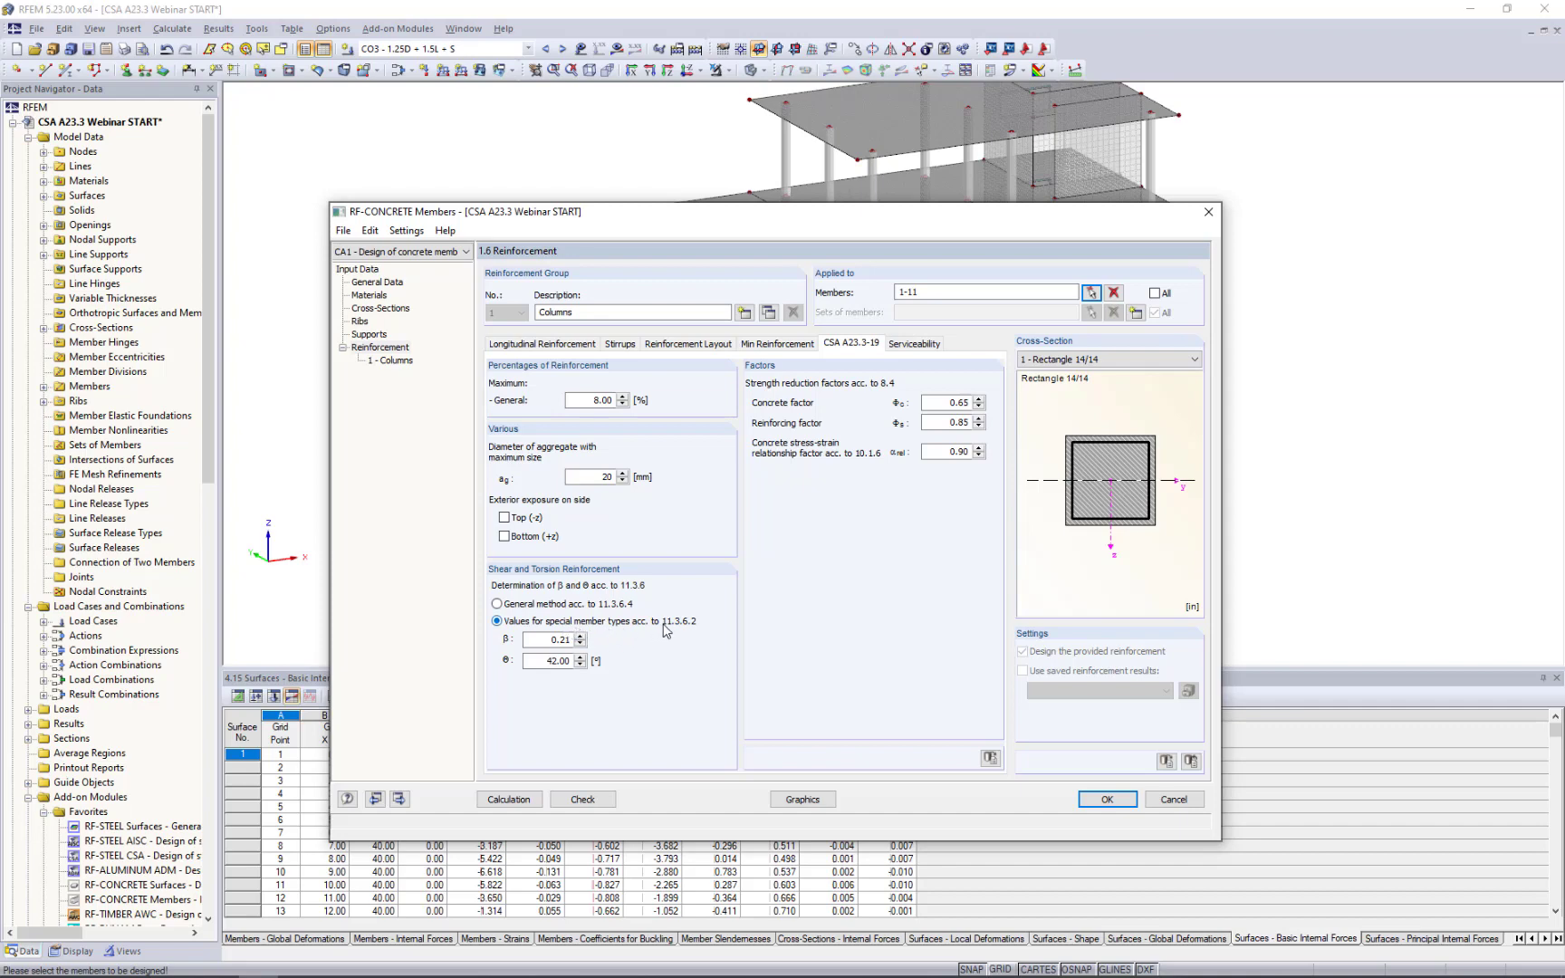
pyautogui.click(498, 604)
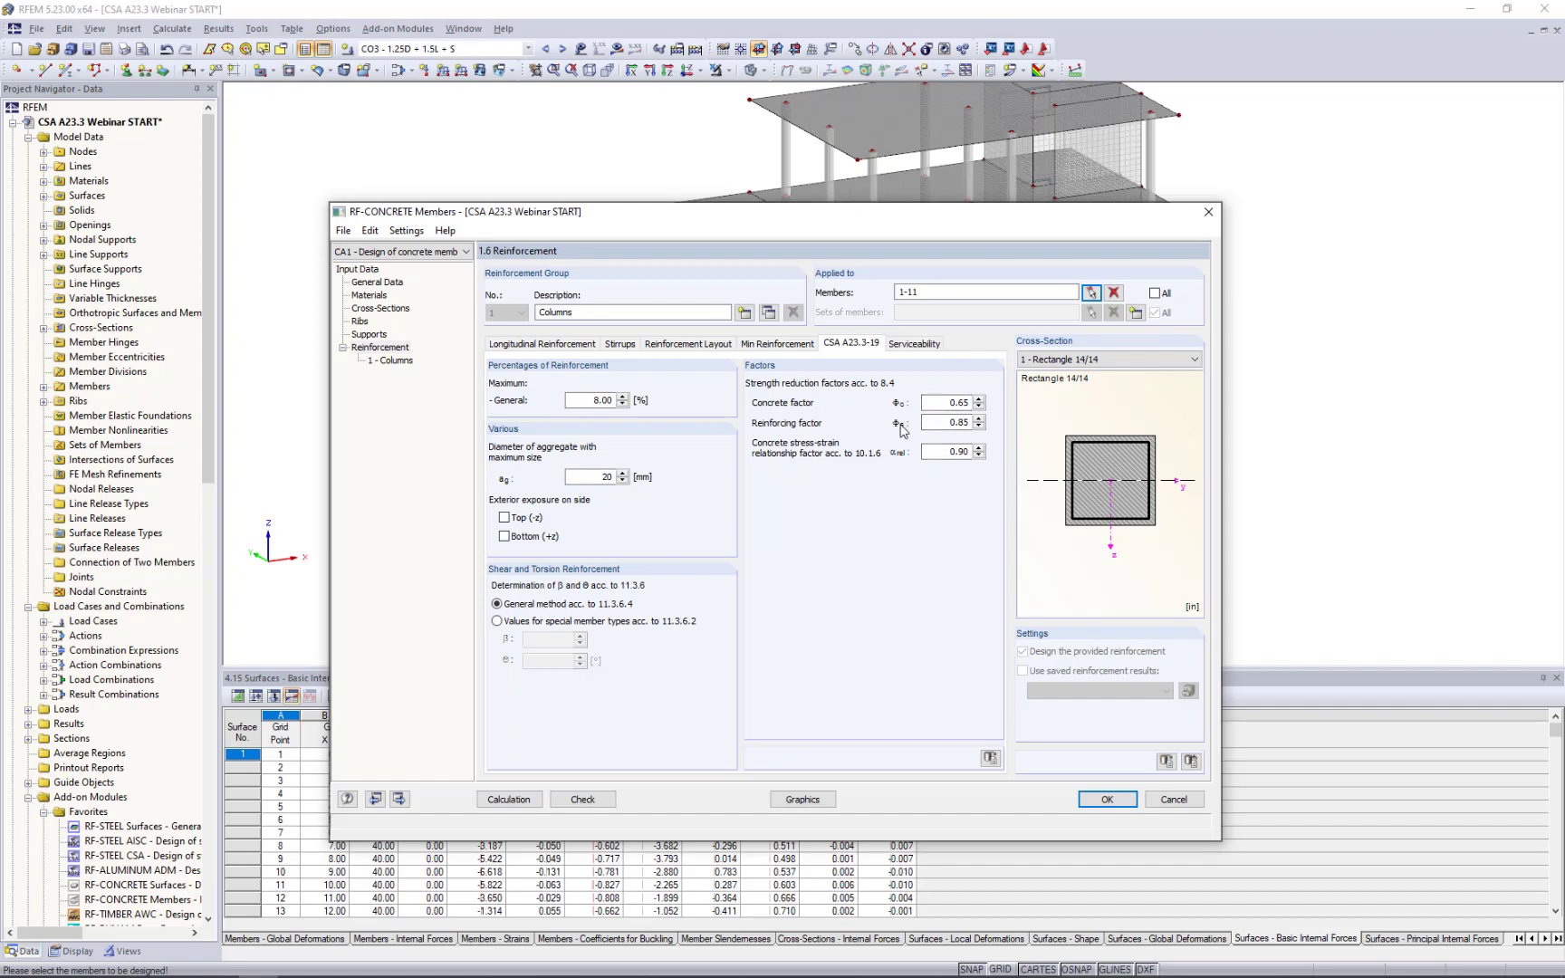
# Open the serviceability settings of the Columns reinforcement group.
pyautogui.click(913, 344)
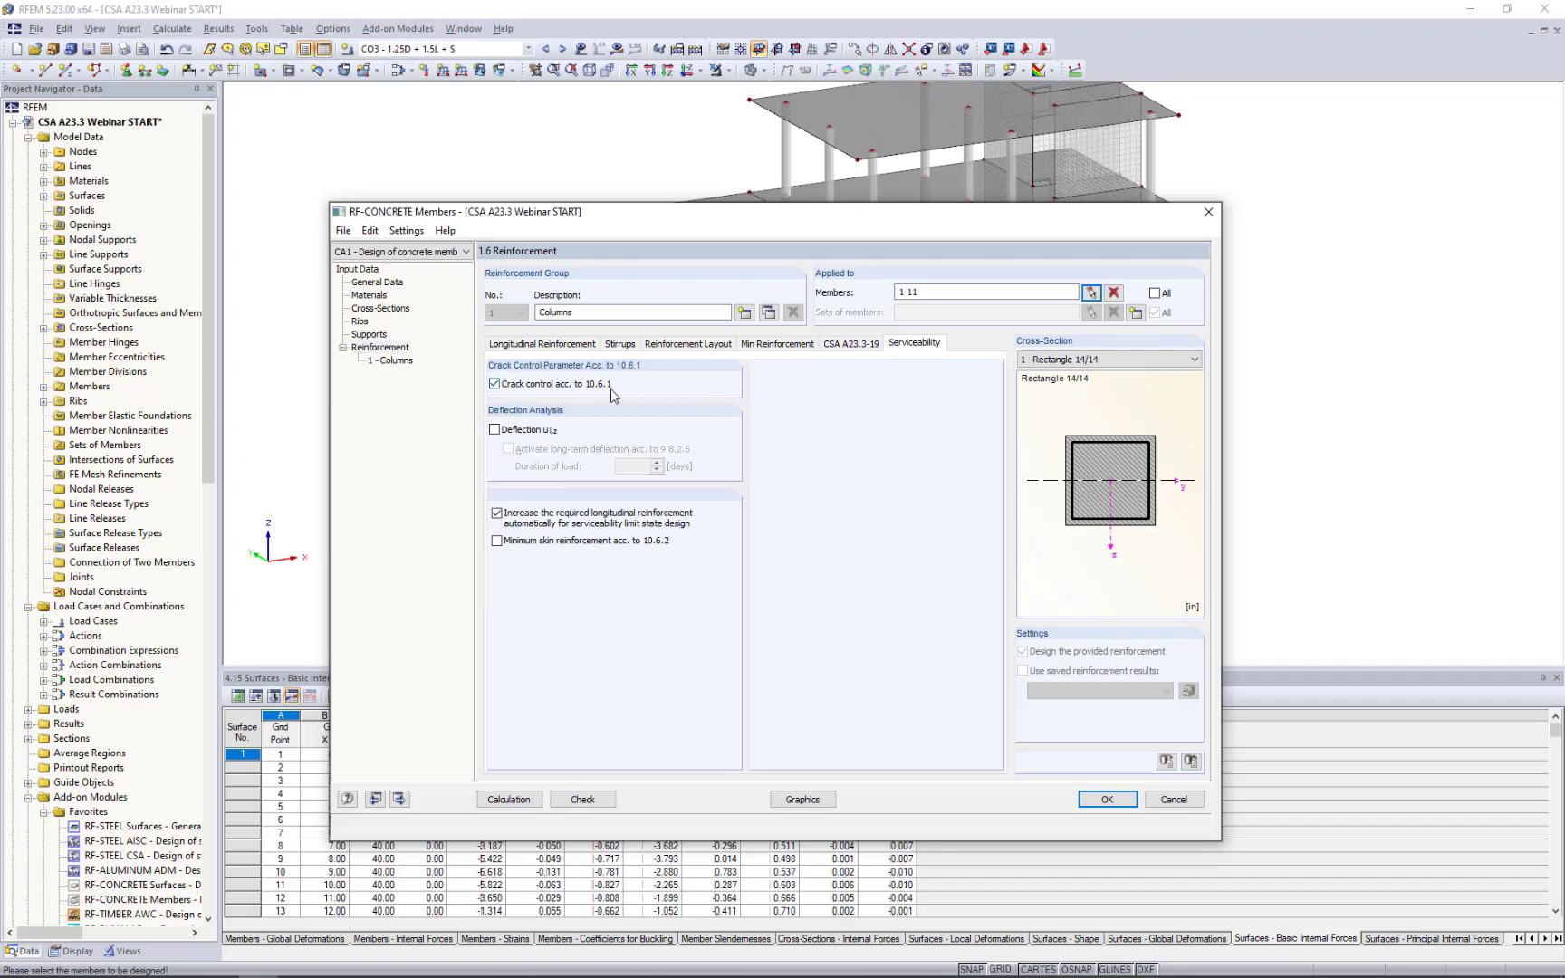
# Review the load combinations selected for the serviceability limit state design, returning to the column reinforcement settings.
pyautogui.click(393, 285)
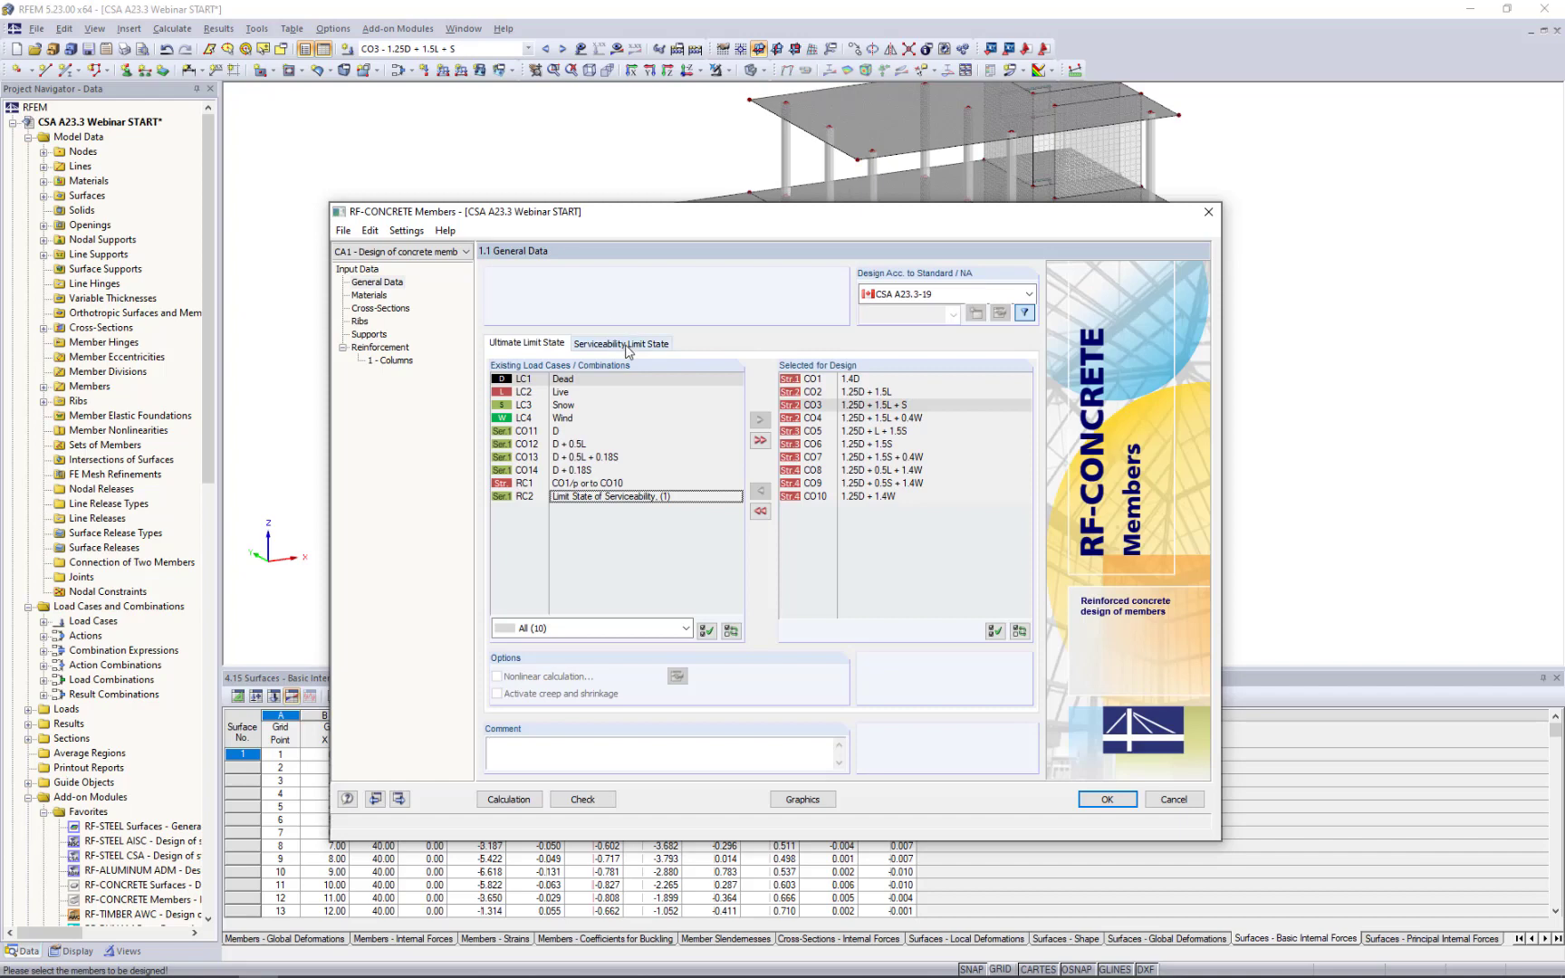
pyautogui.click(622, 344)
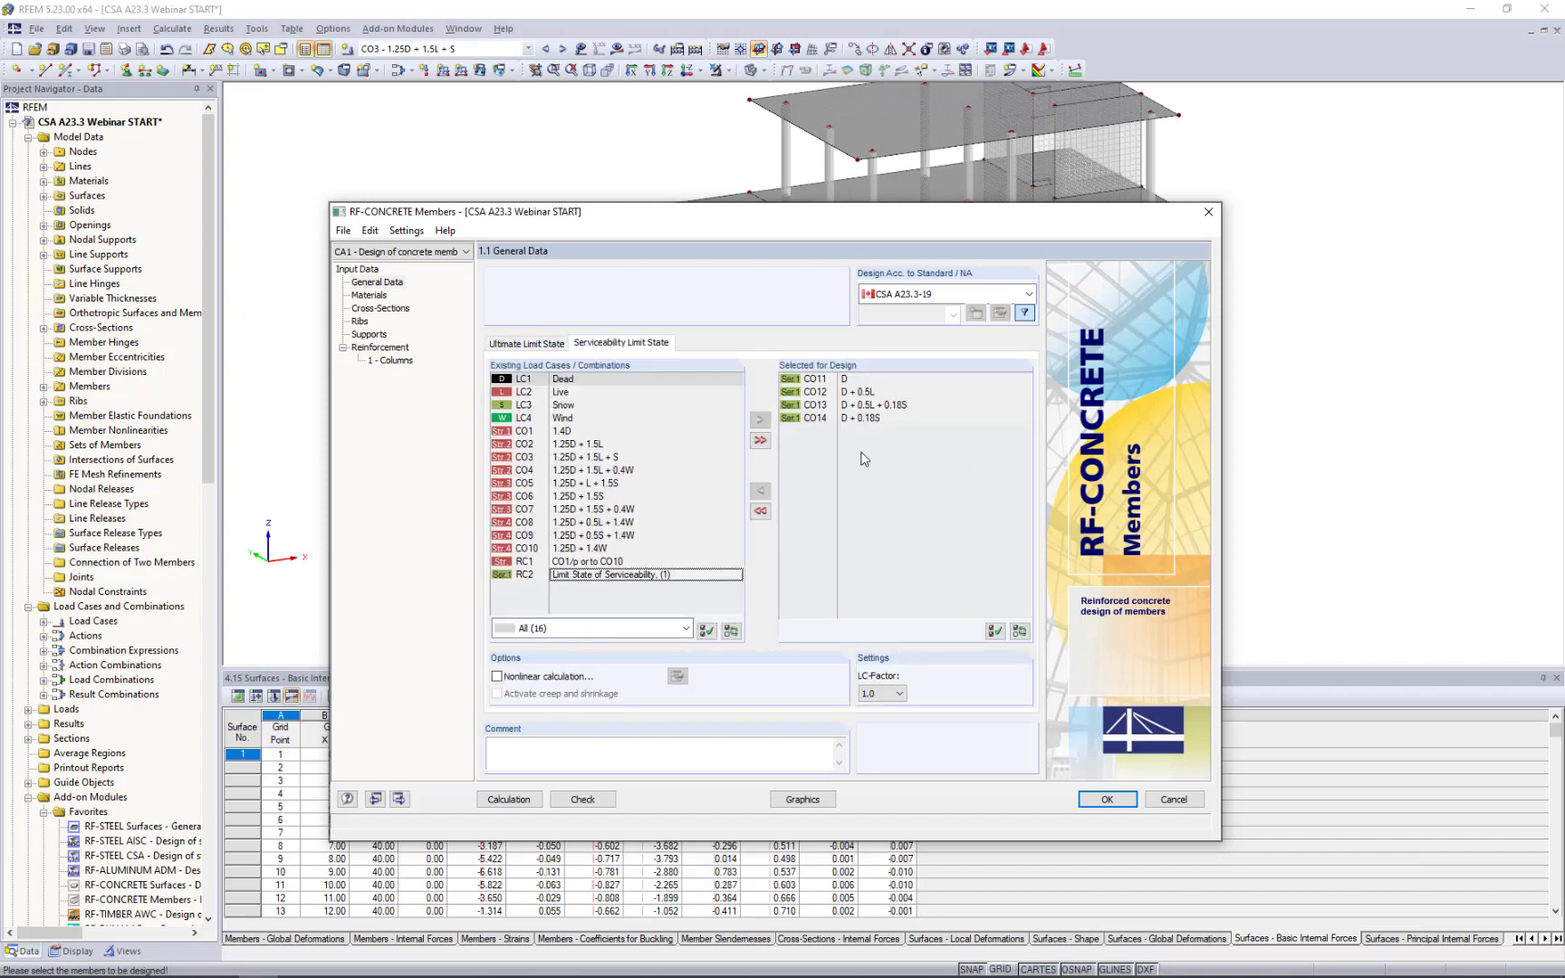
pyautogui.click(398, 351)
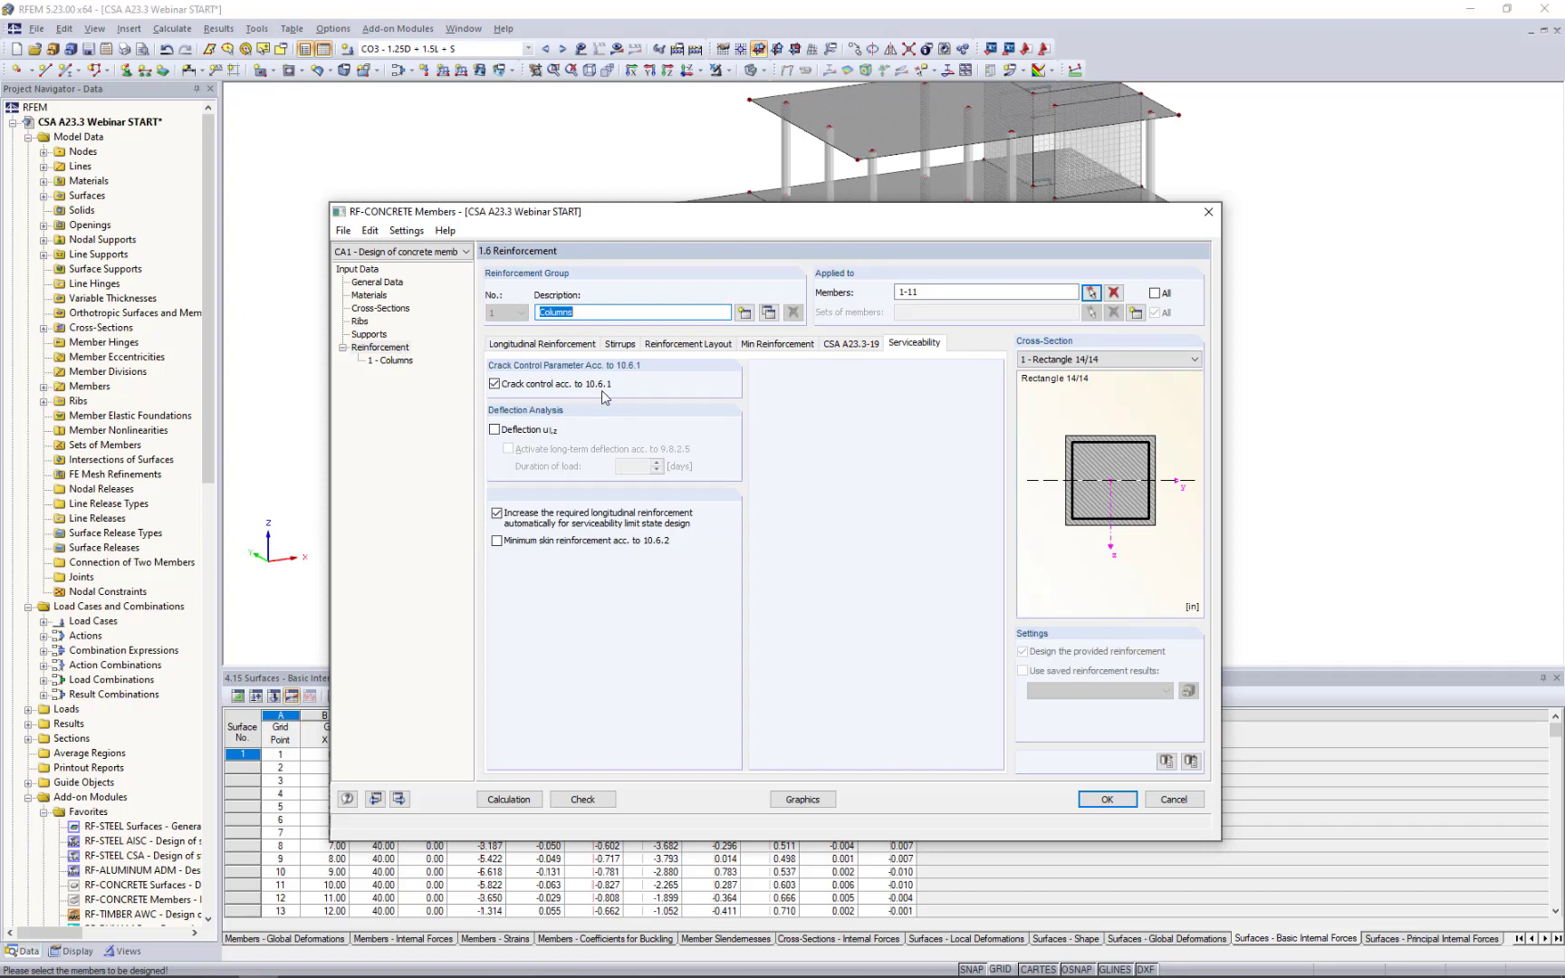
# Activate the deflection analysis and long-term deflection acc. to 9.8.2.5 for the Columns reinforcement group.
pyautogui.click(494, 430)
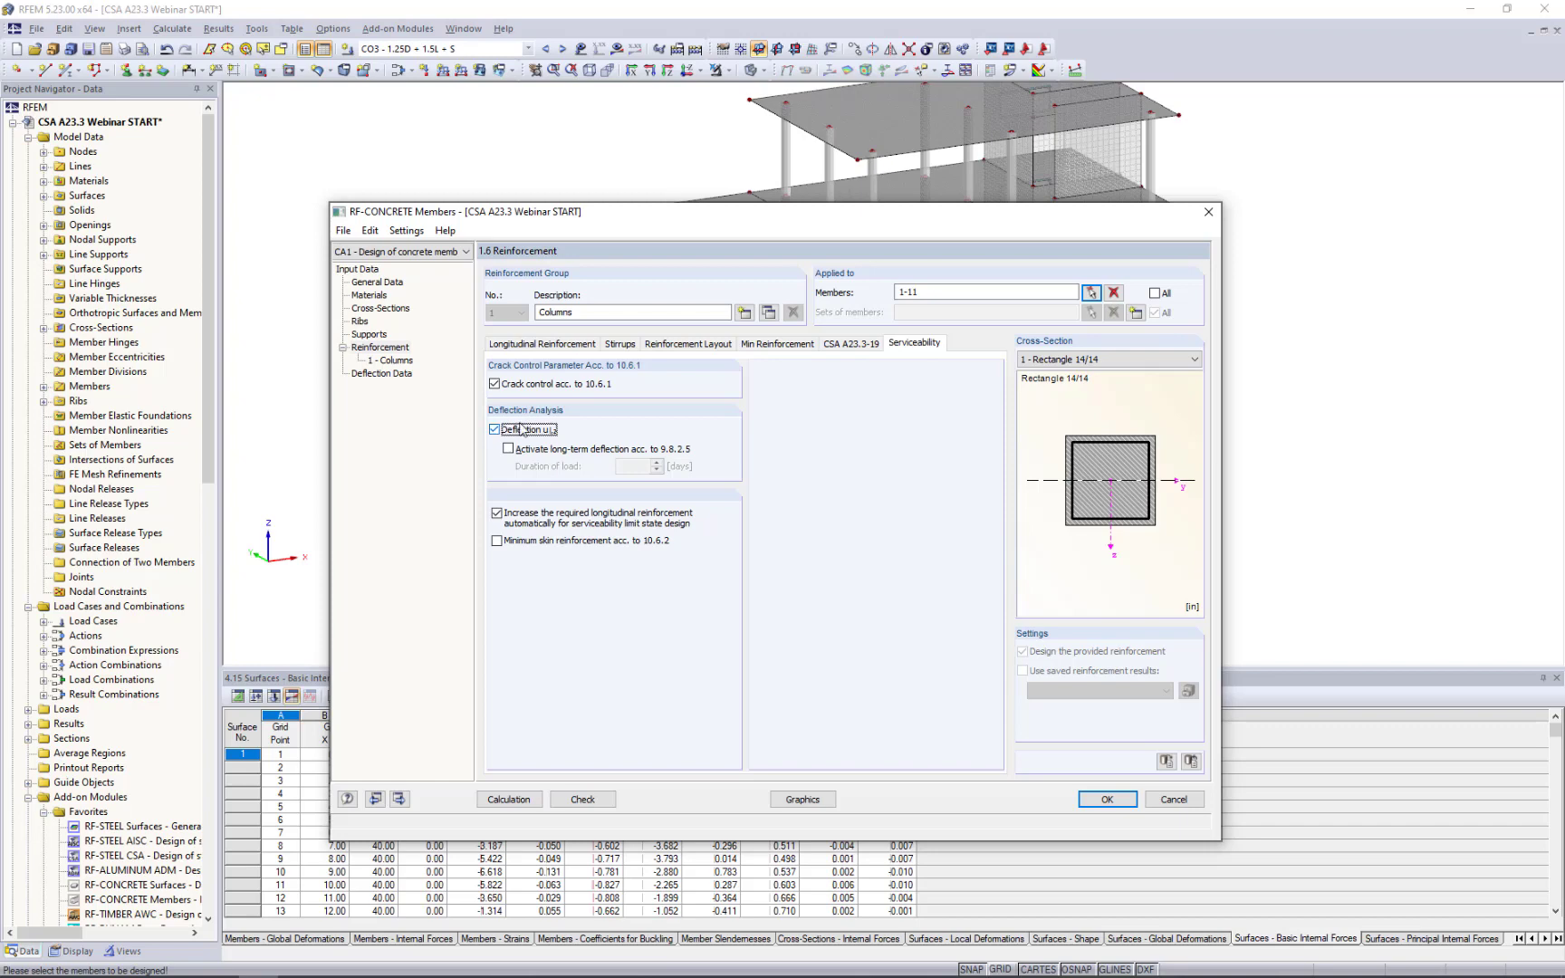
pyautogui.click(508, 449)
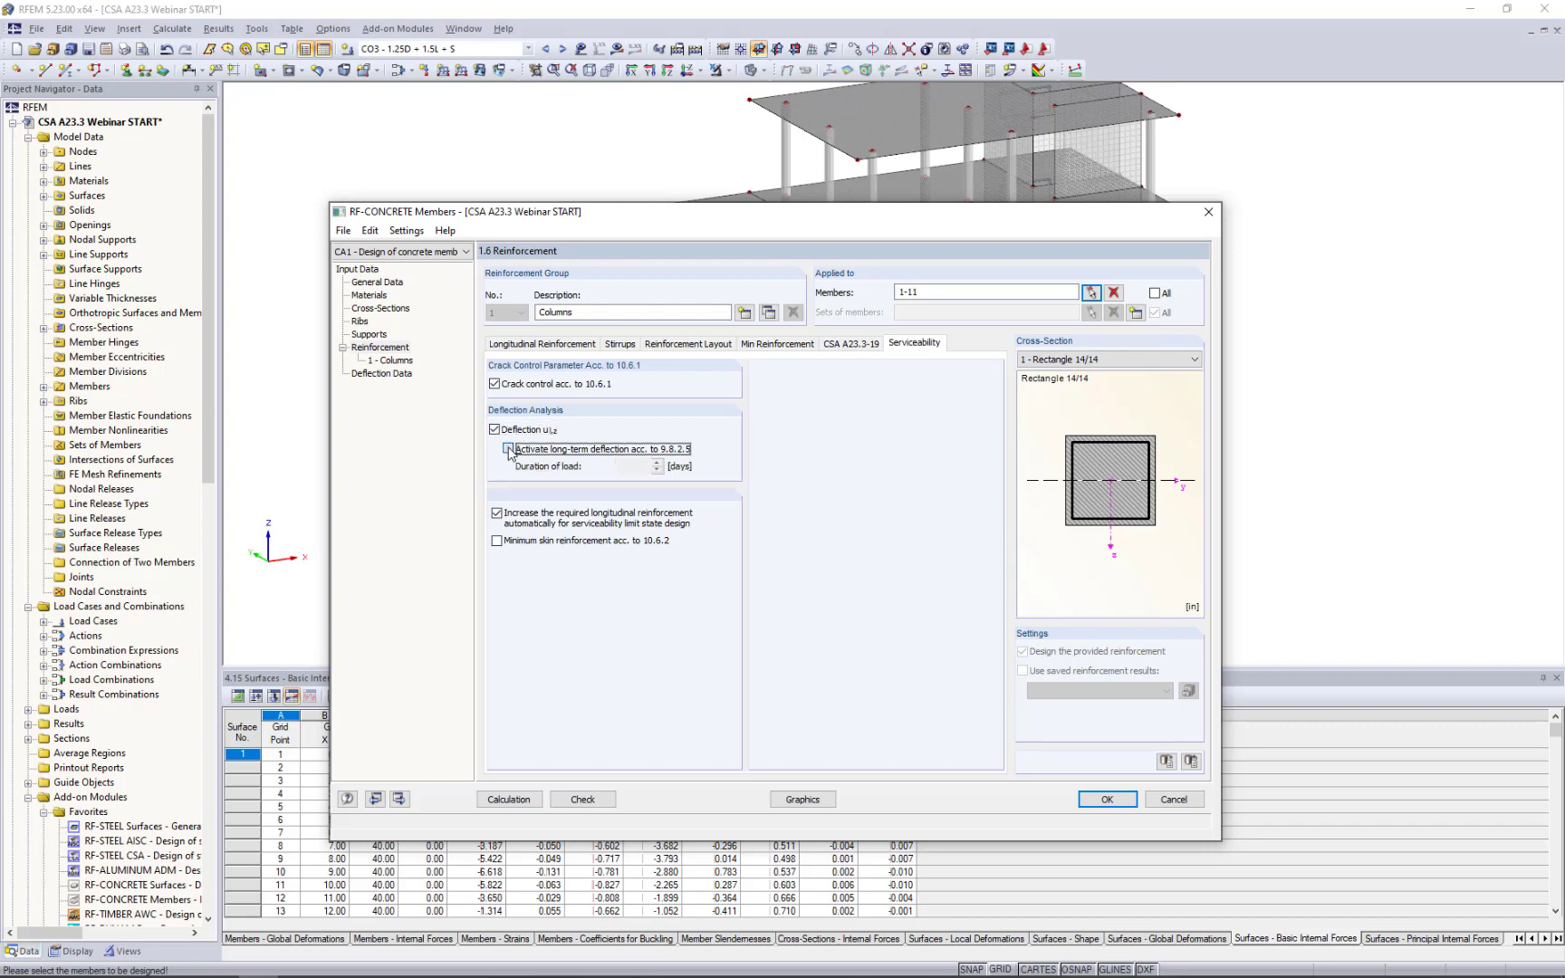
pyautogui.doubleClick(639, 466)
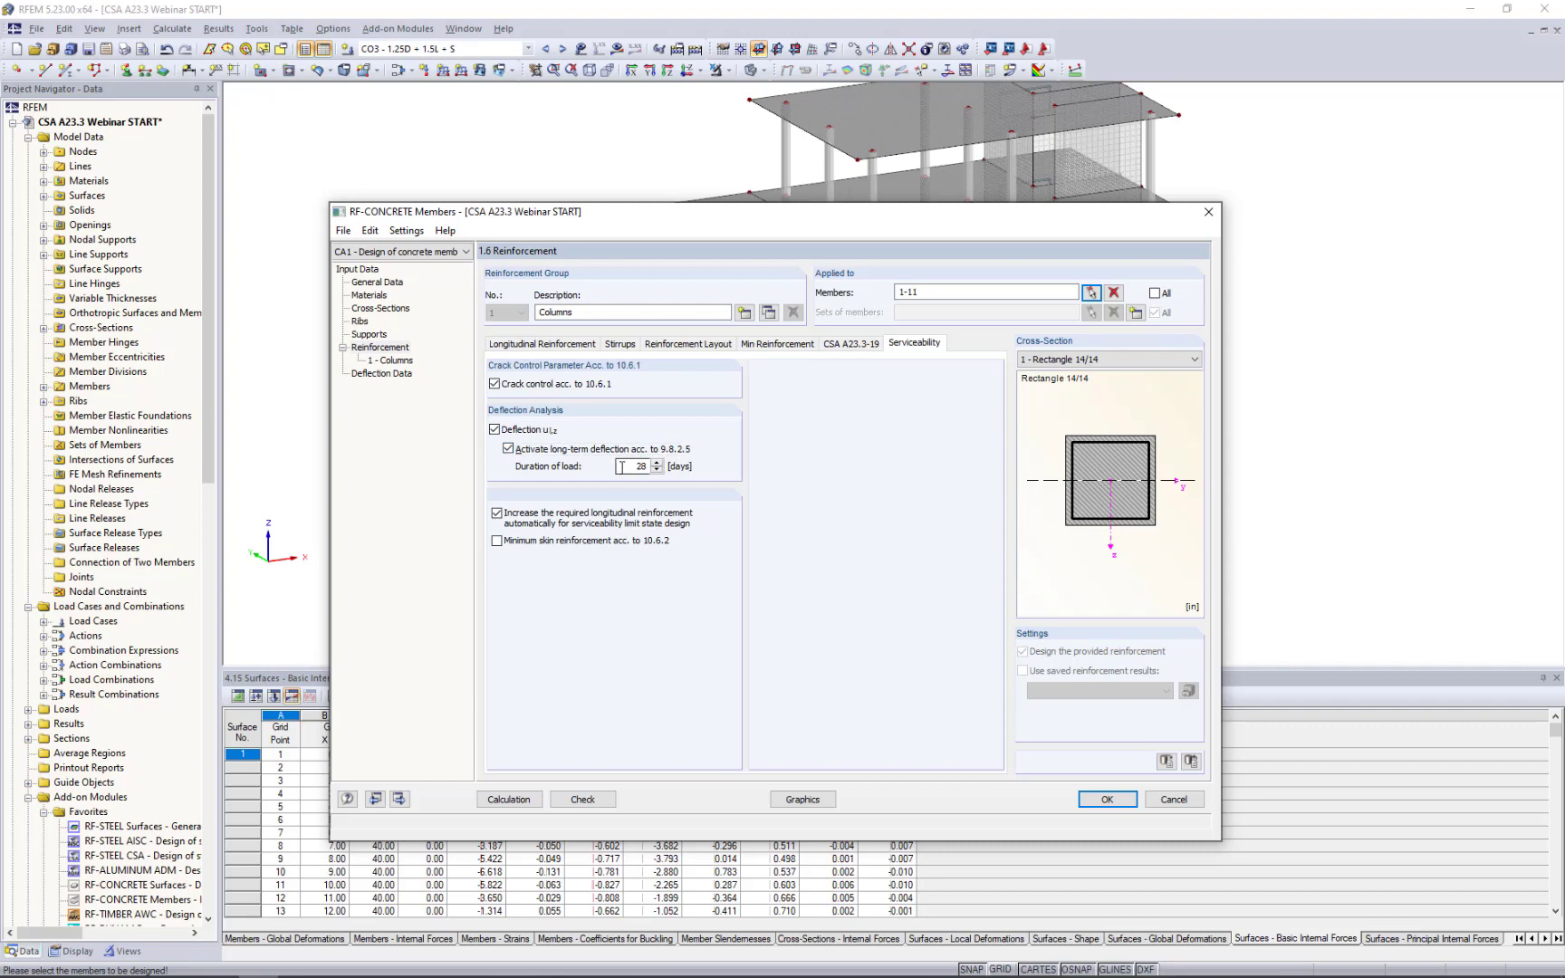
pyautogui.click(632, 471)
# Select 240 as the L/ deflection limit value for member 1 in the deflection data.
pyautogui.click(401, 381)
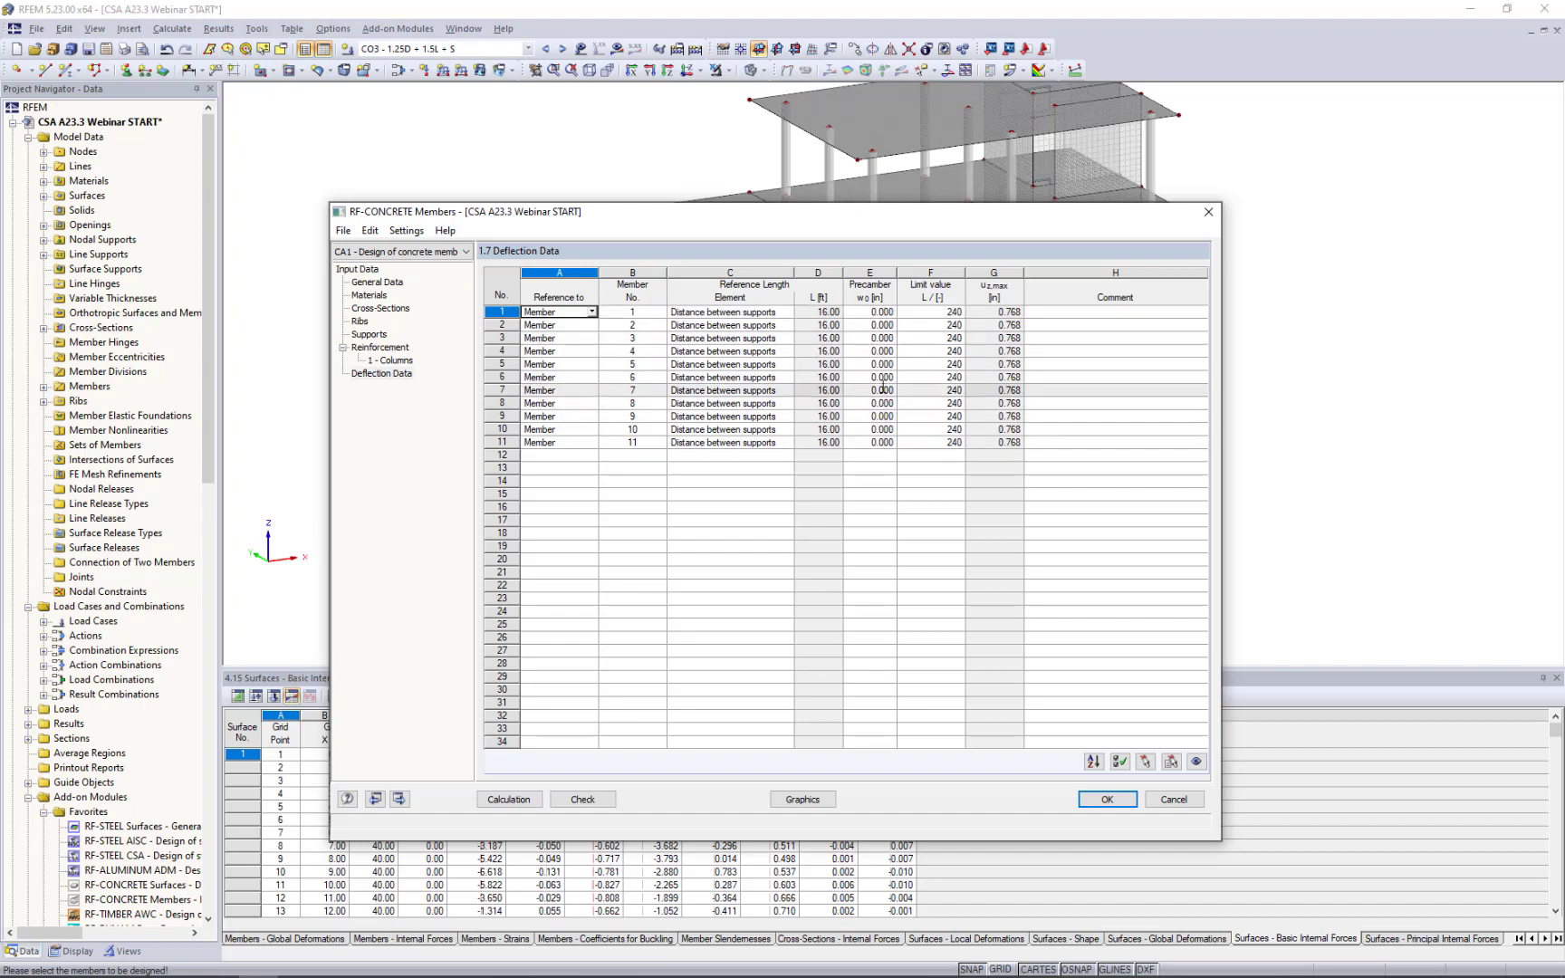
pyautogui.click(951, 314)
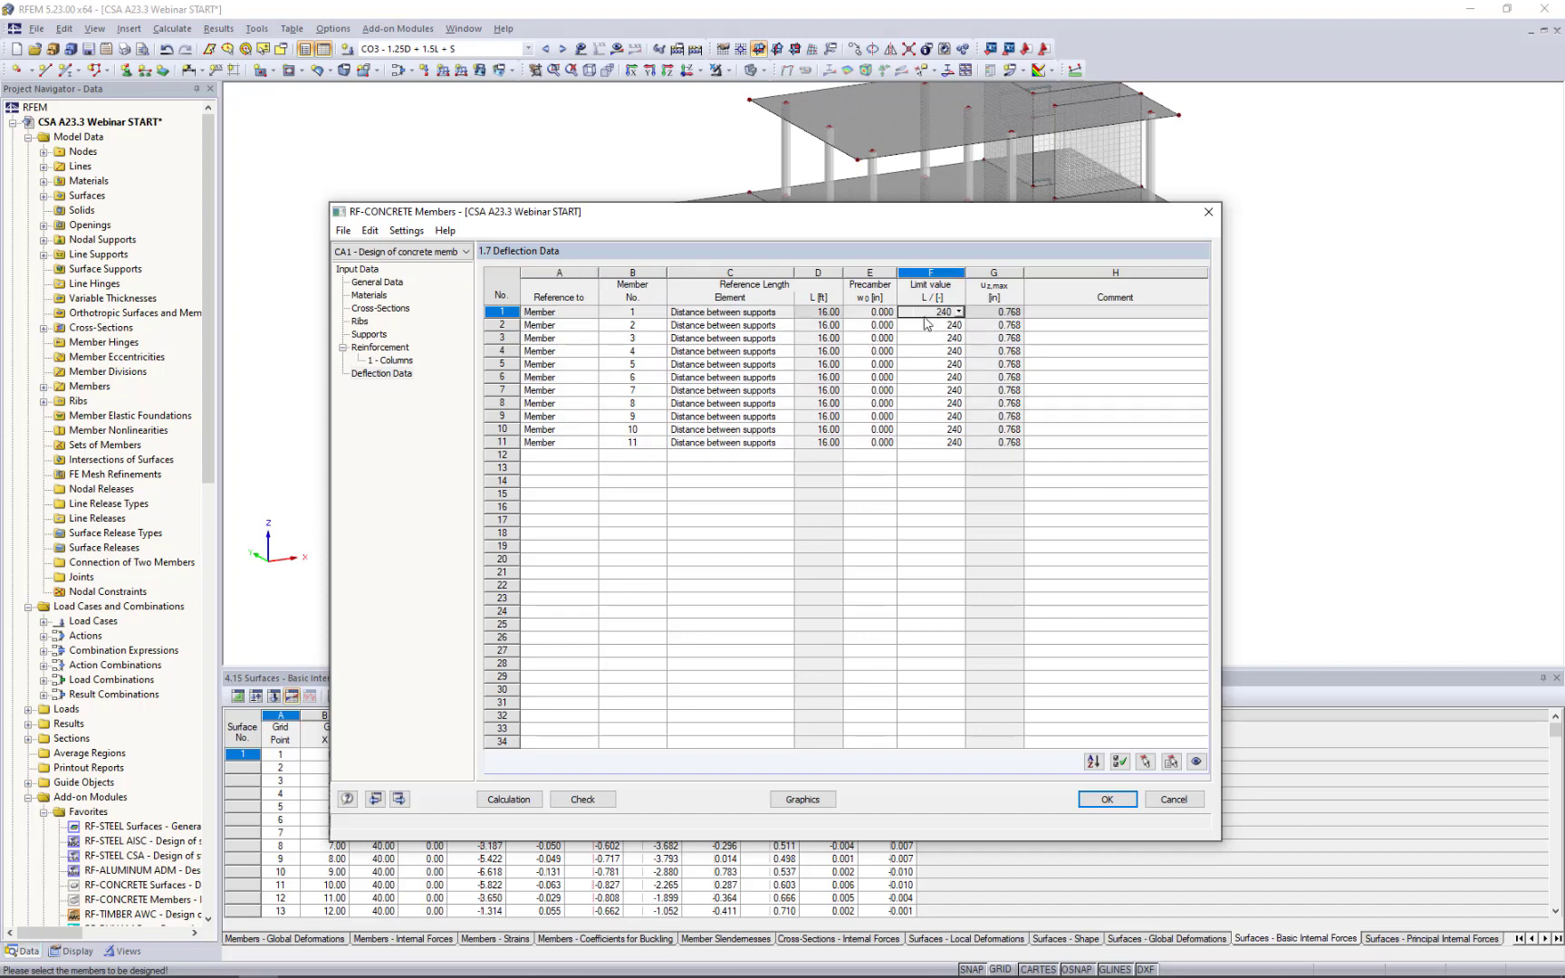
pyautogui.click(958, 312)
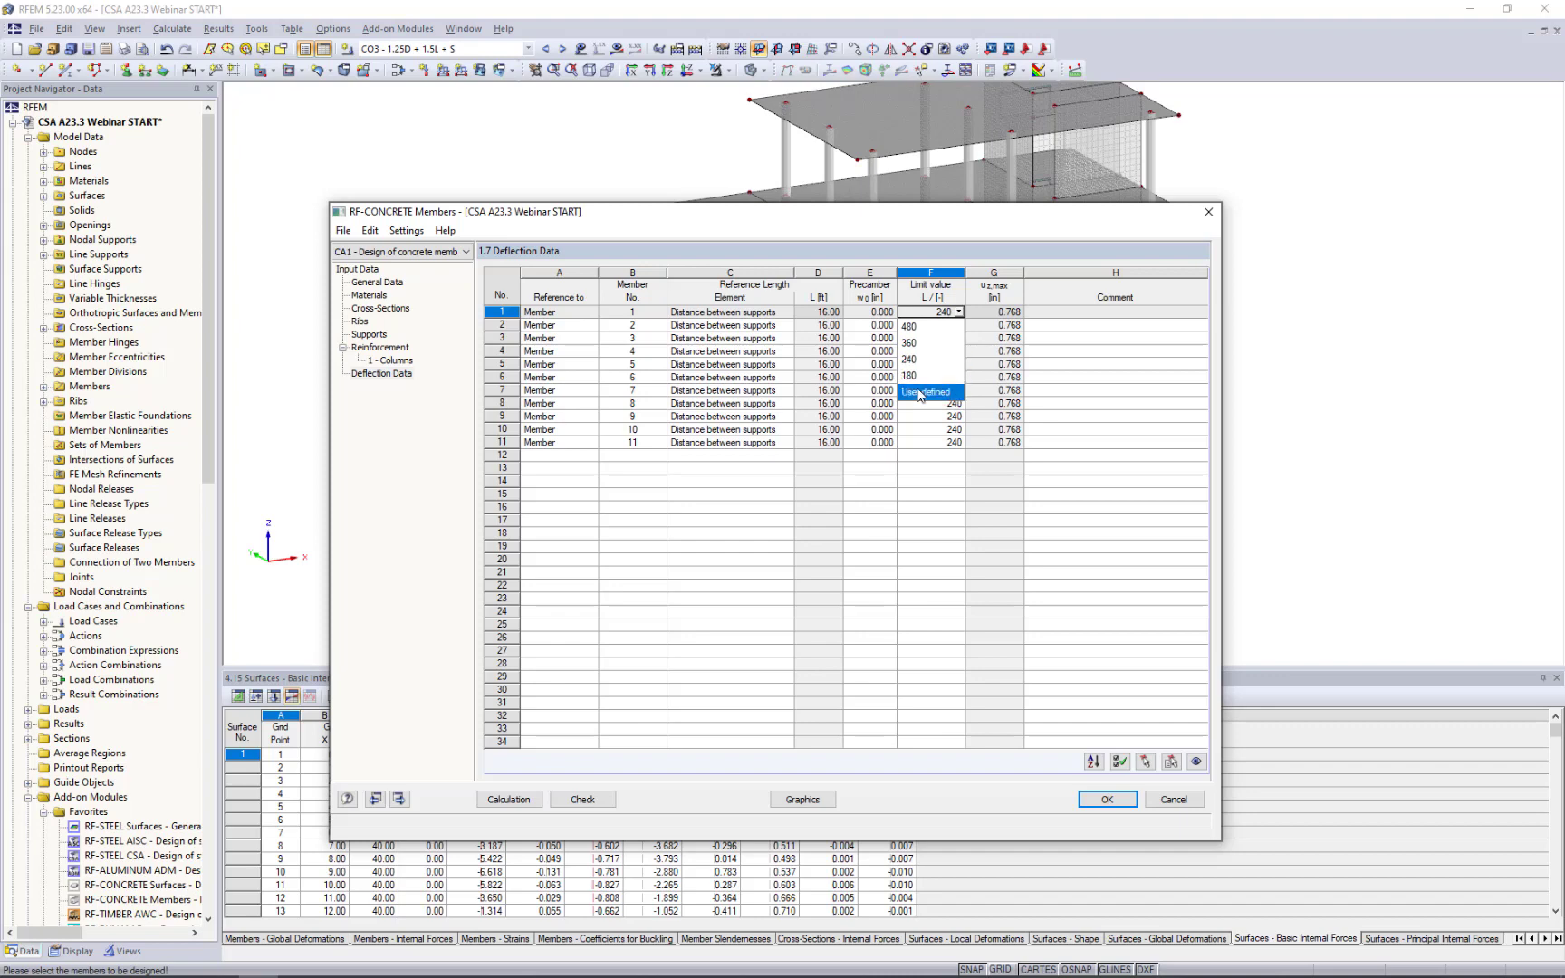
pyautogui.click(923, 361)
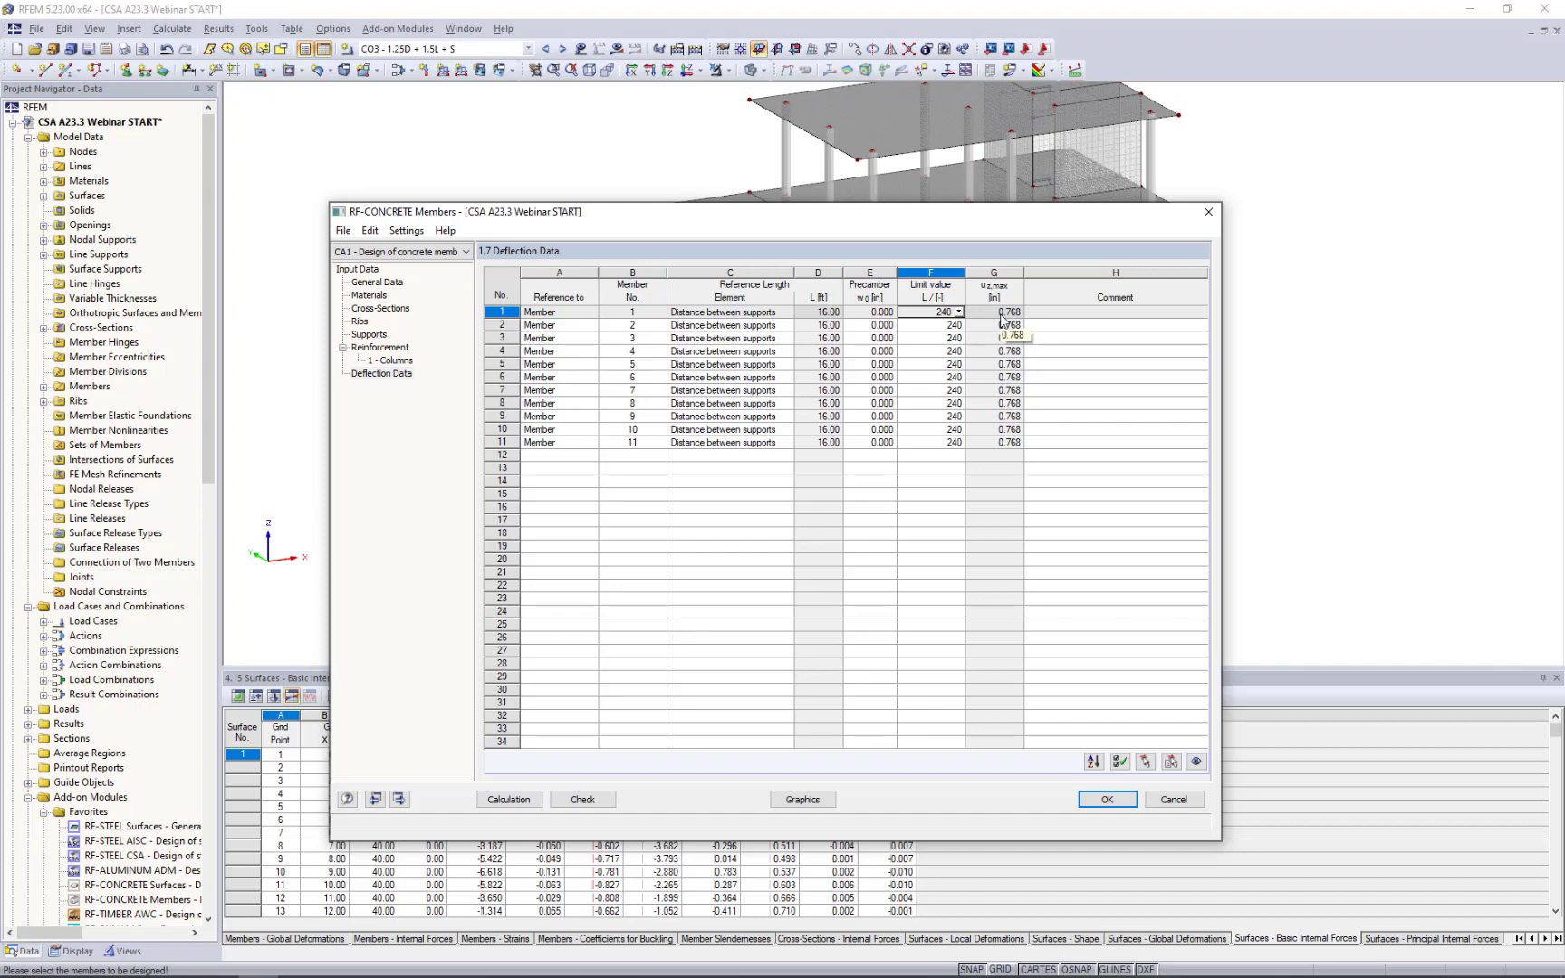
# Copy the Columns reinforcement group and rename the copy to Ribs.
pyautogui.click(396, 360)
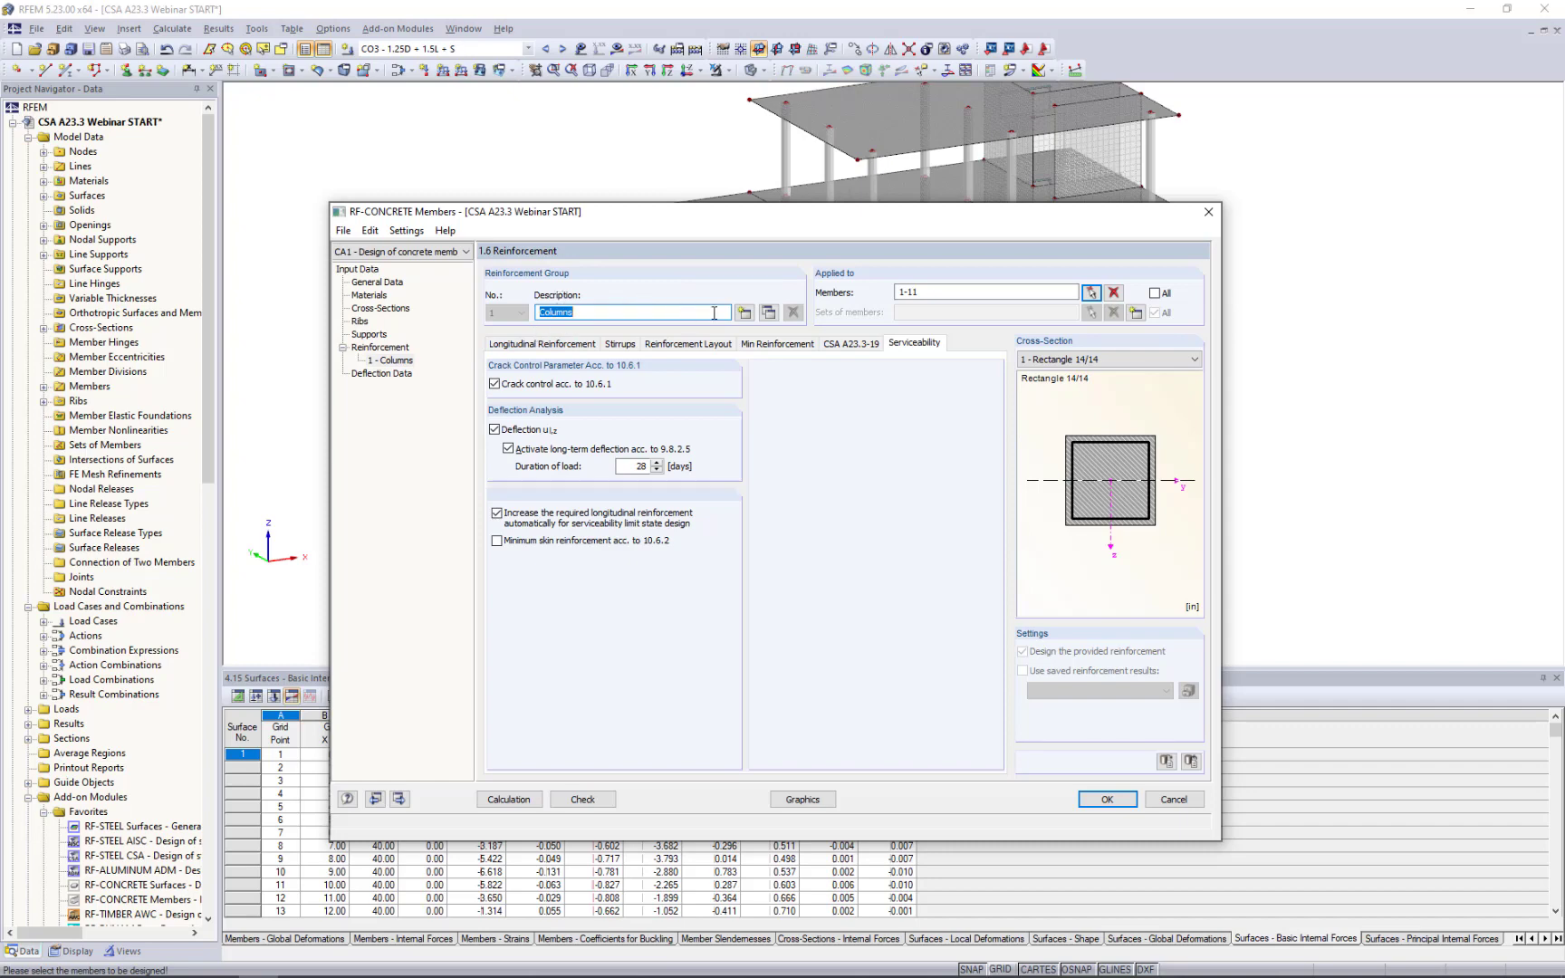
pyautogui.click(768, 313)
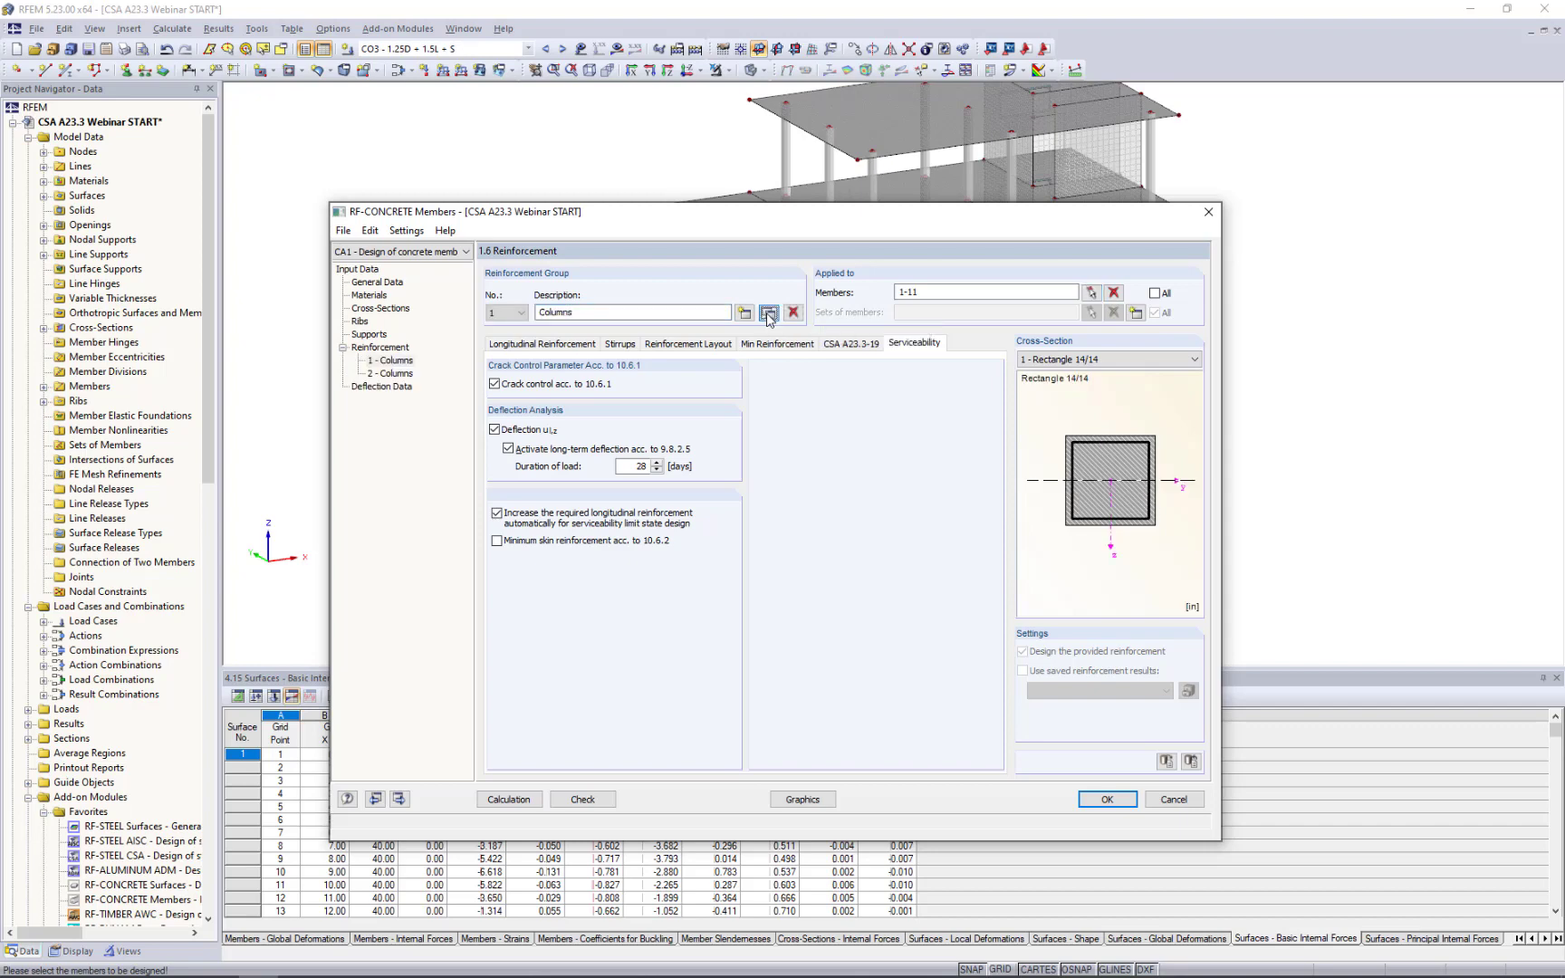
pyautogui.click(397, 374)
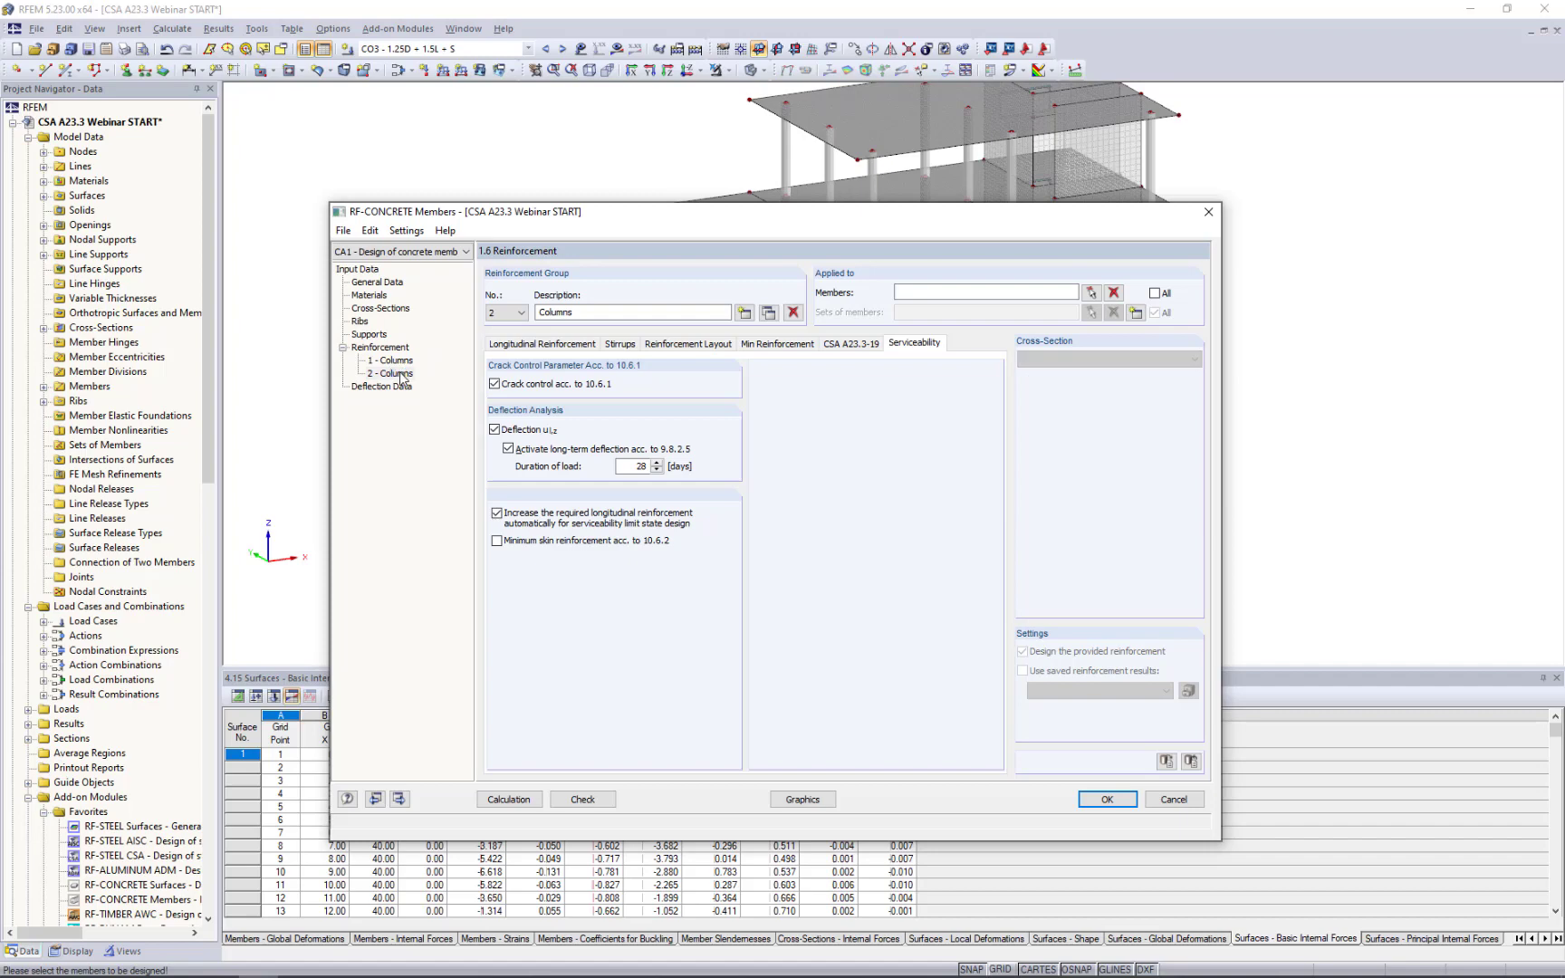
pyautogui.moveTo(571, 315); pyautogui.dragTo(472, 311)
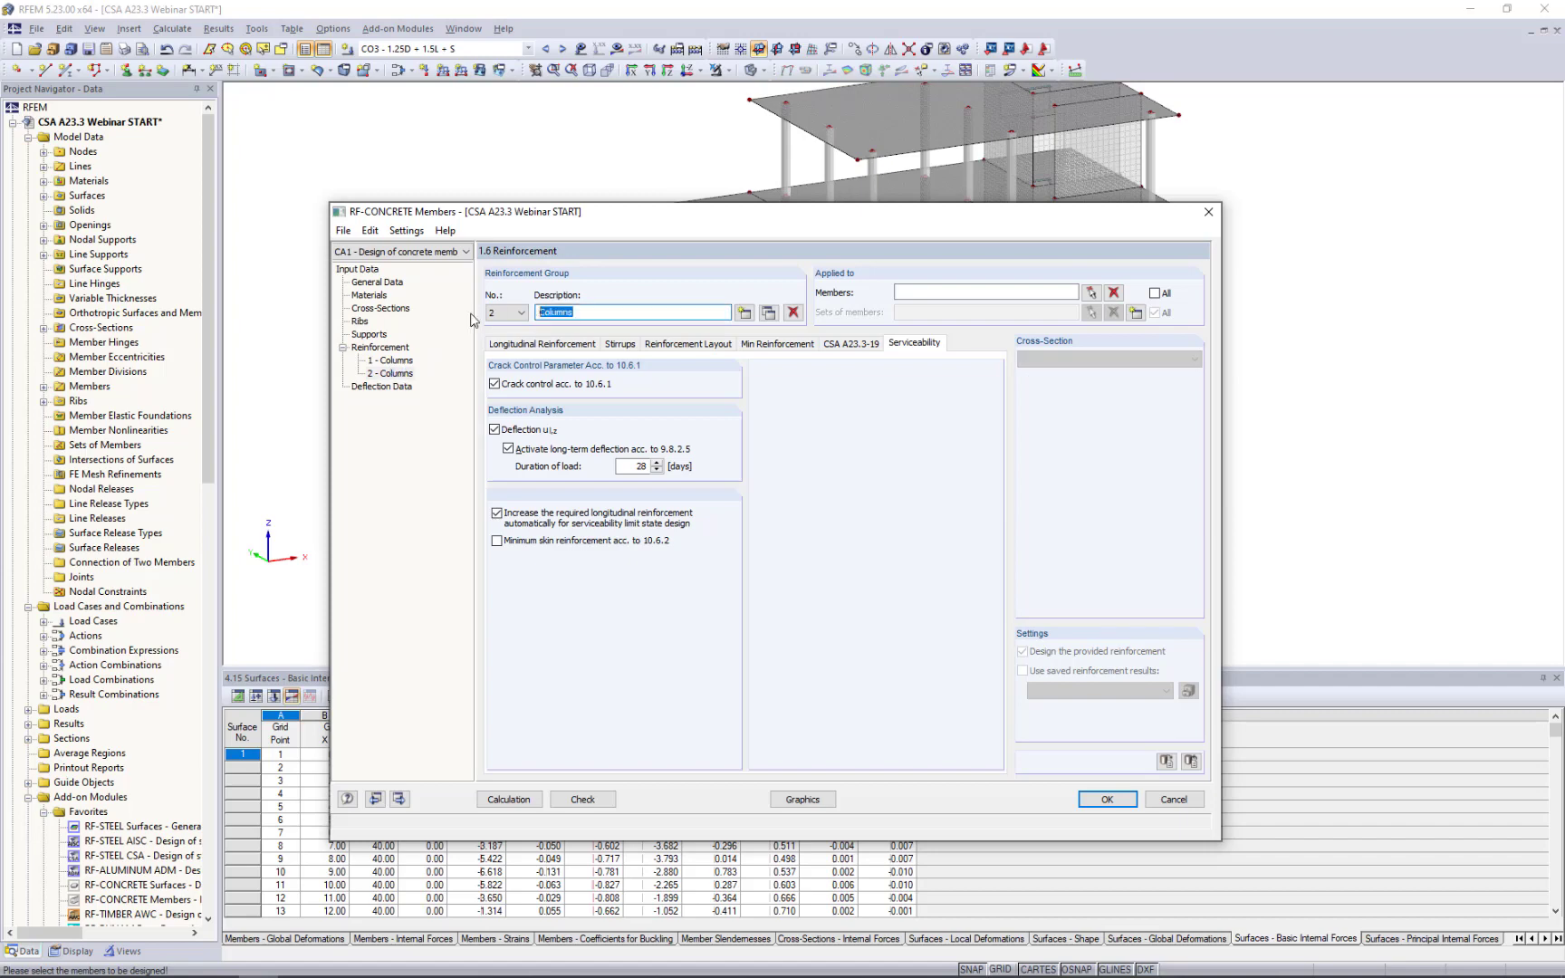
pyautogui.press('Delete')
# Assign members 30 and 33, the ribs beside the lower slab opening, to the Ribs reinforcement group.
pyautogui.click(1091, 292)
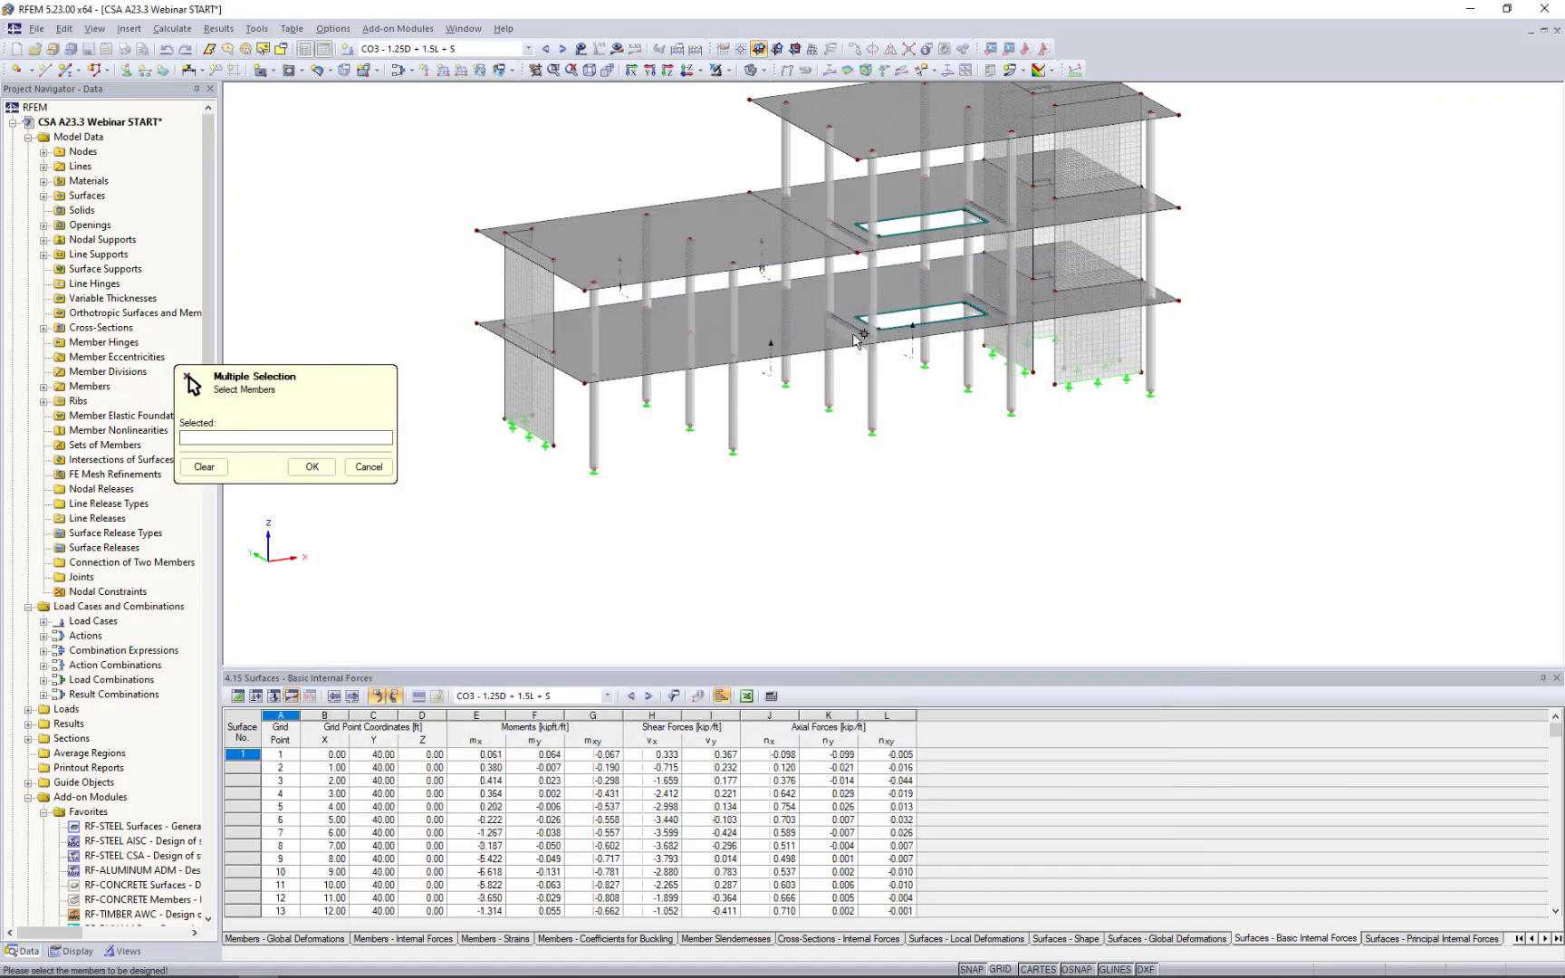
pyautogui.click(856, 335)
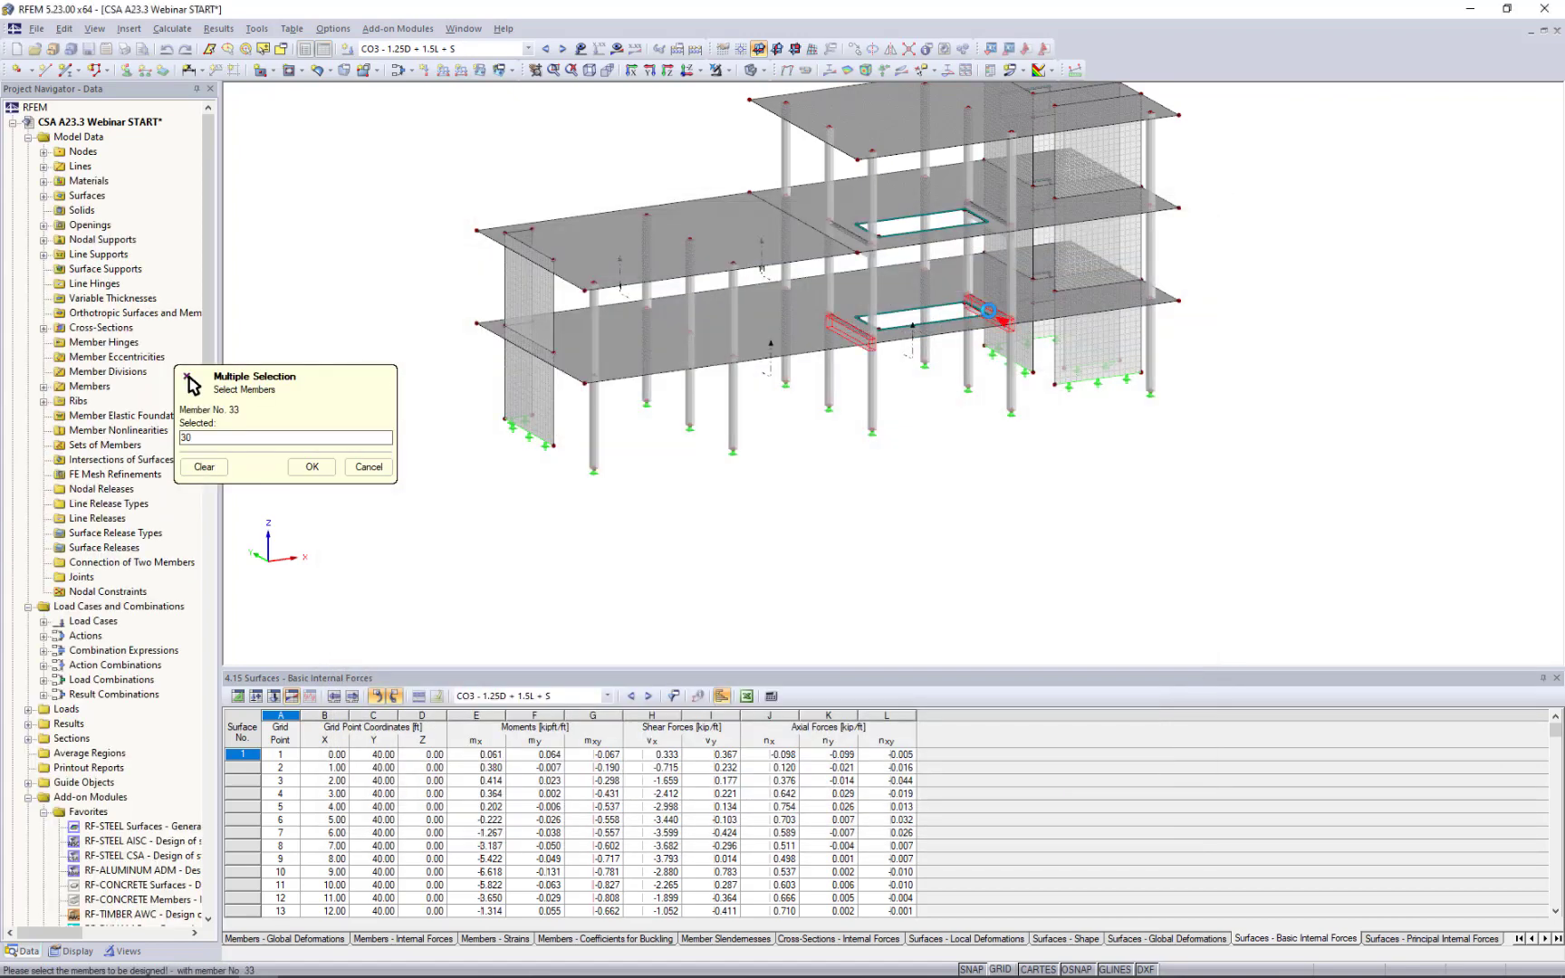
pyautogui.click(989, 311)
pyautogui.click(311, 467)
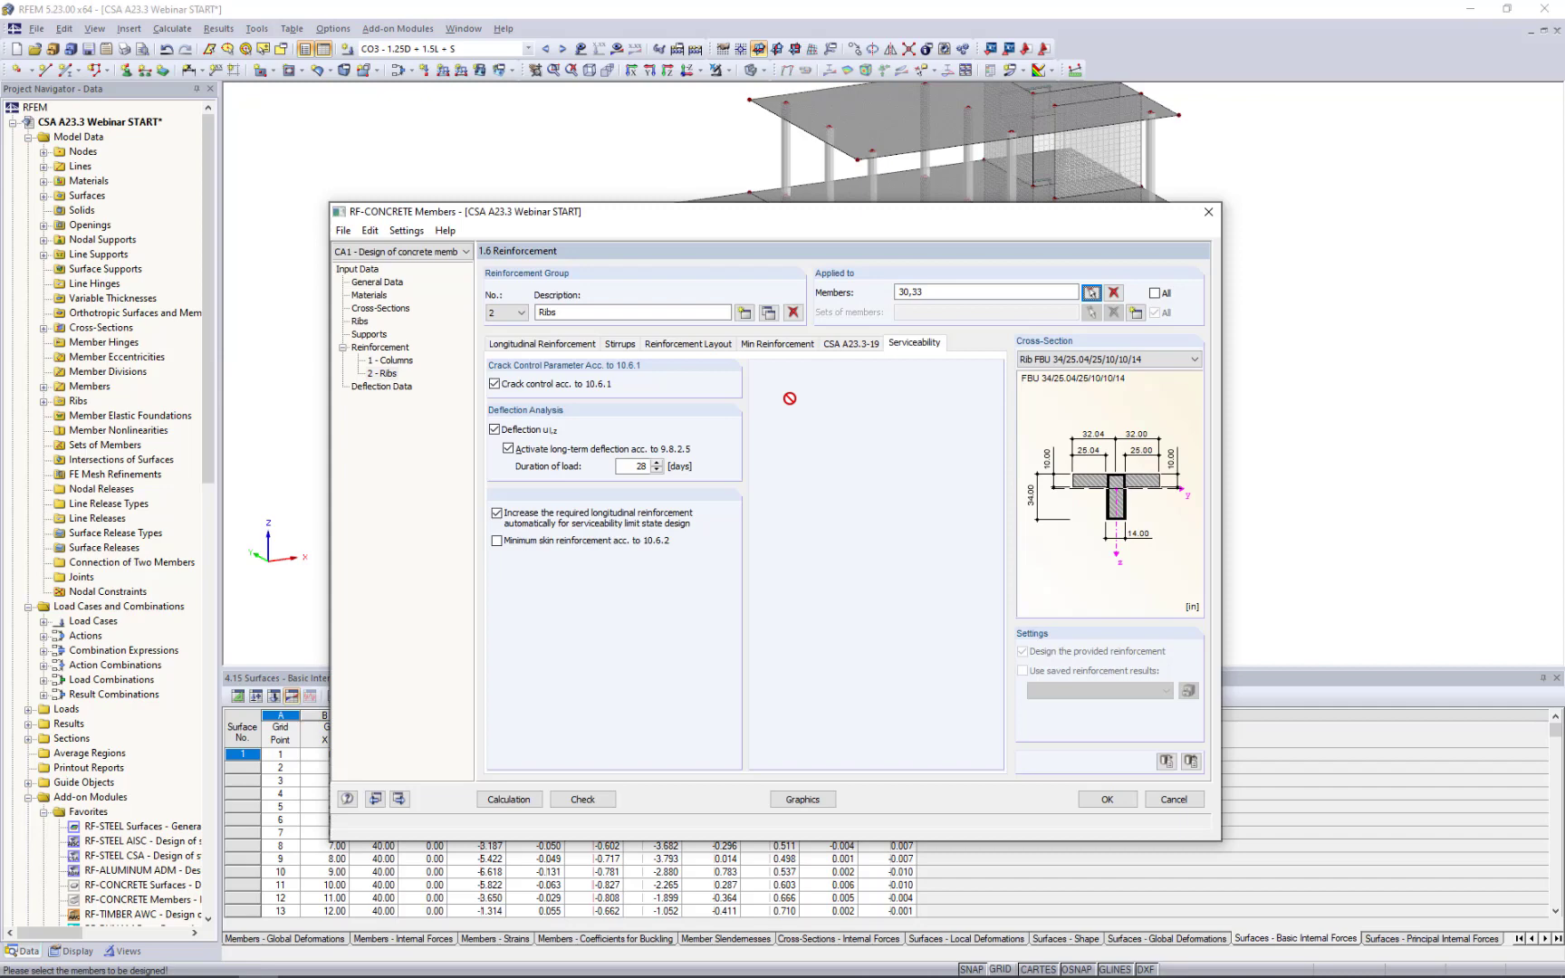
# Review the longitudinal bar diameters and the stirrup settings of the Ribs reinforcement group.
pyautogui.click(591, 353)
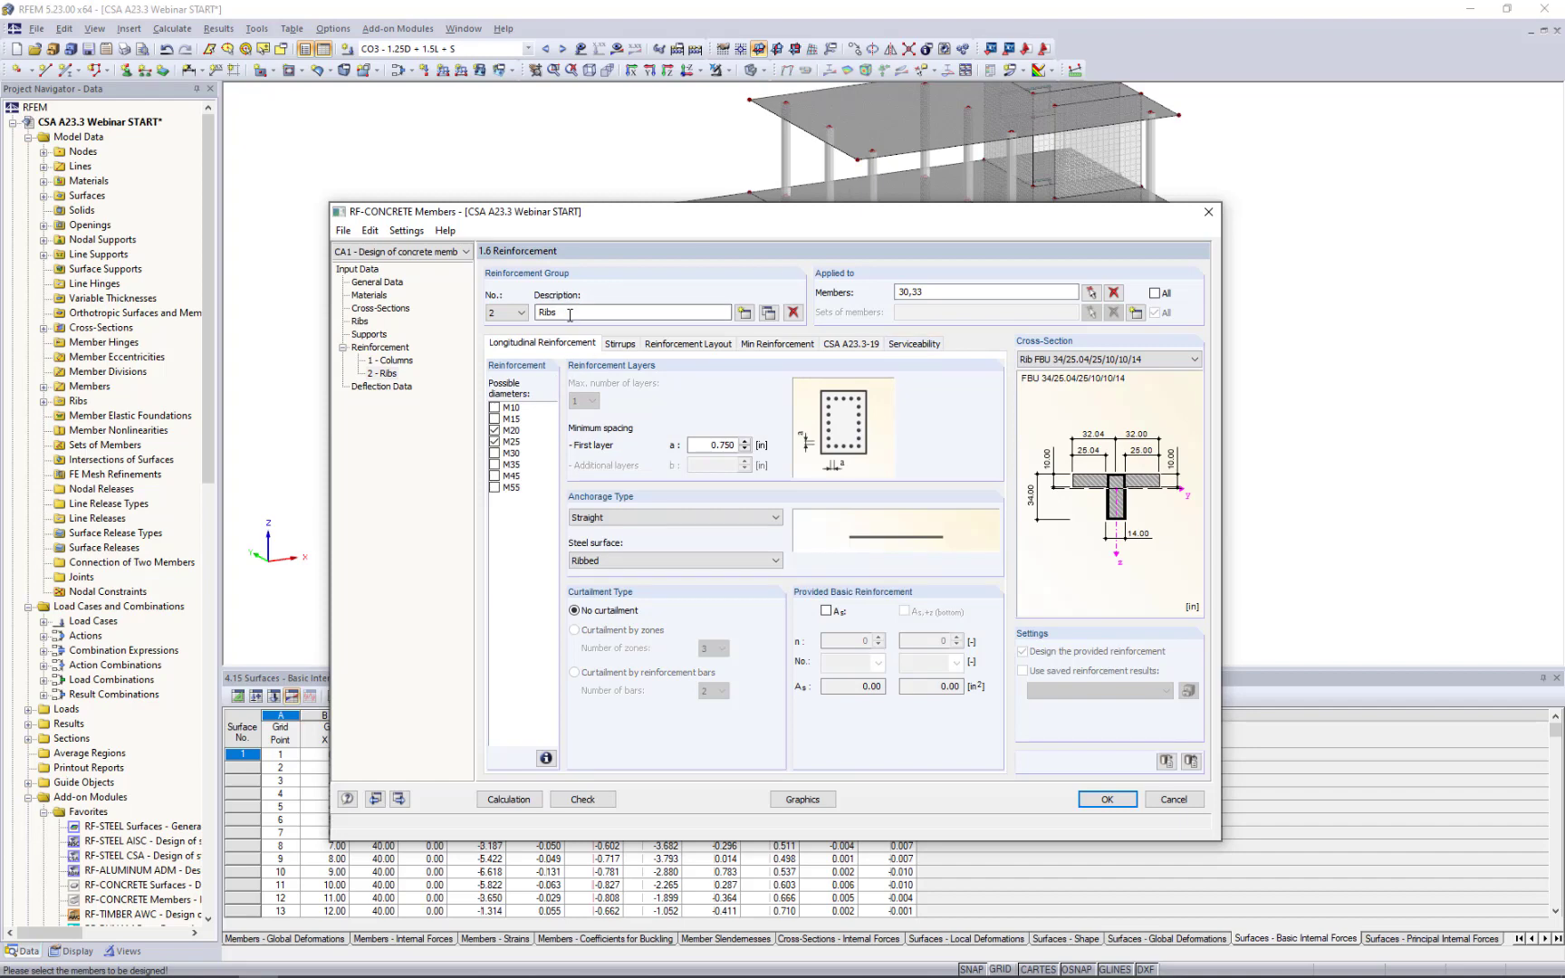
pyautogui.click(507, 432)
pyautogui.click(622, 345)
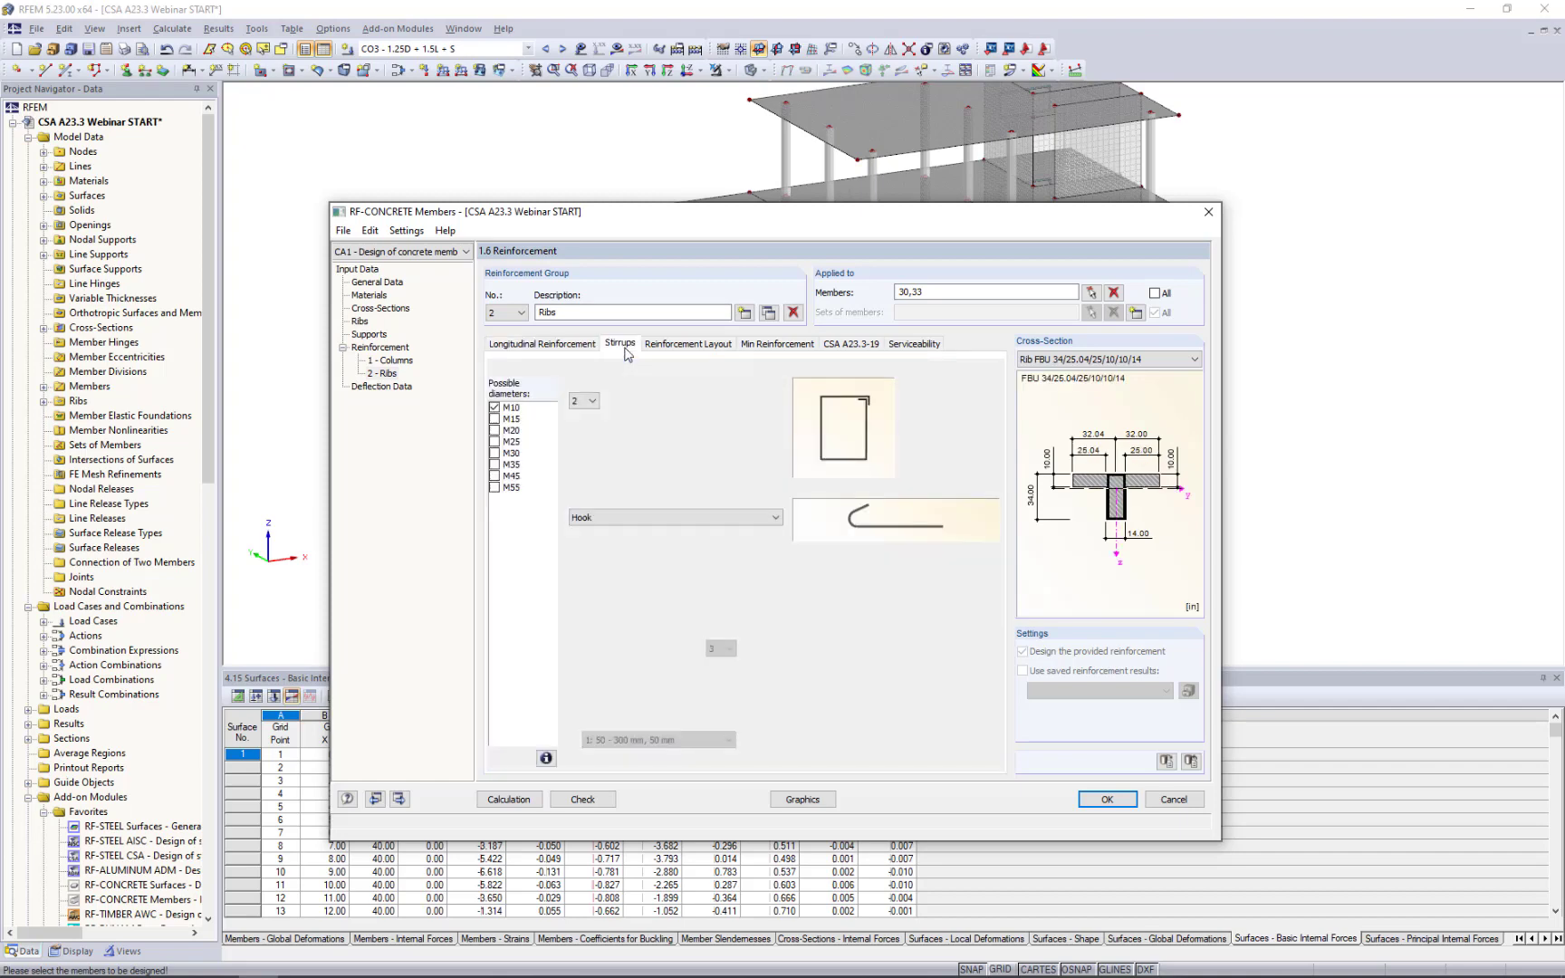
# Set the Ribs reinforcement layout to top-bottom symmetrical distribution and distribute the reinforcement evenly over the complete slab width.
pyautogui.click(681, 346)
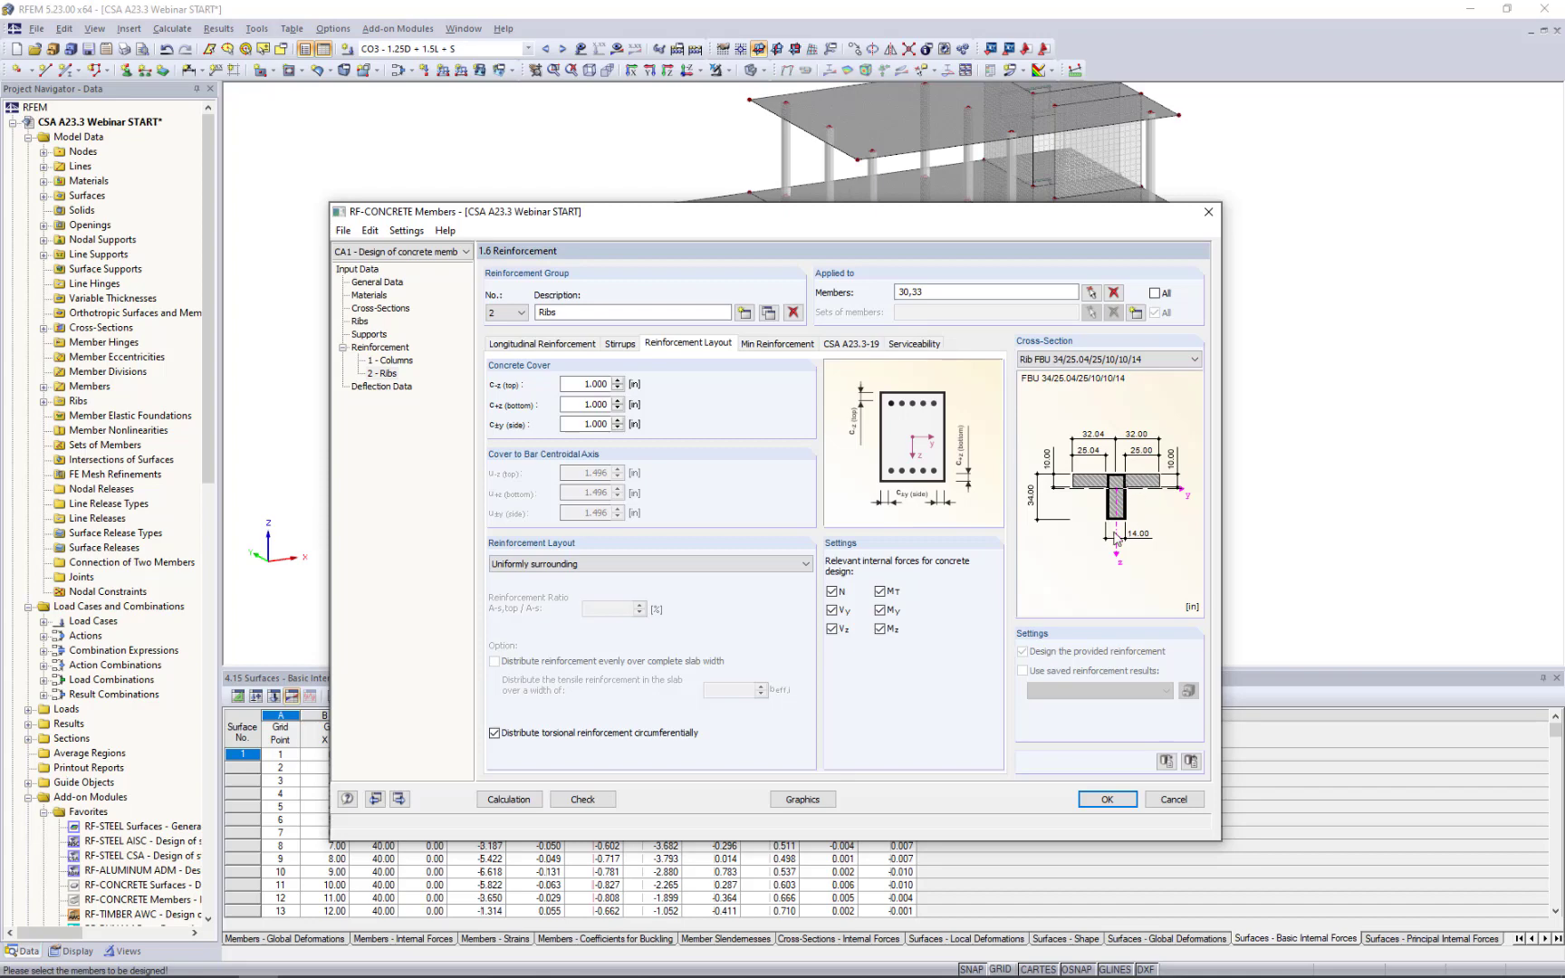
pyautogui.click(640, 563)
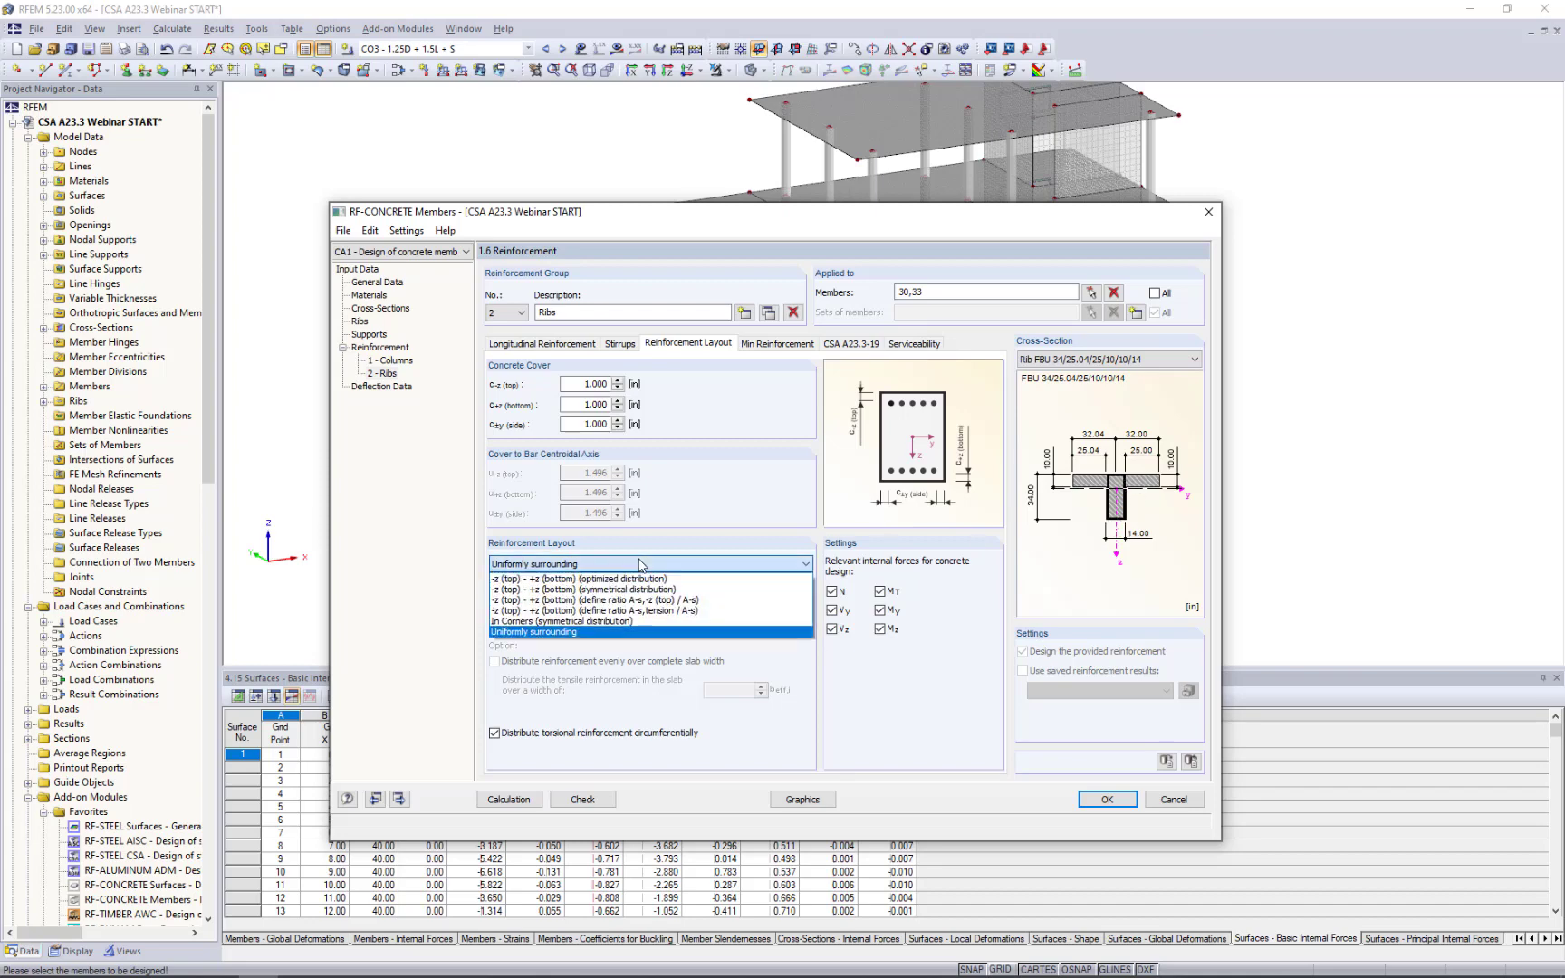
pyautogui.click(641, 590)
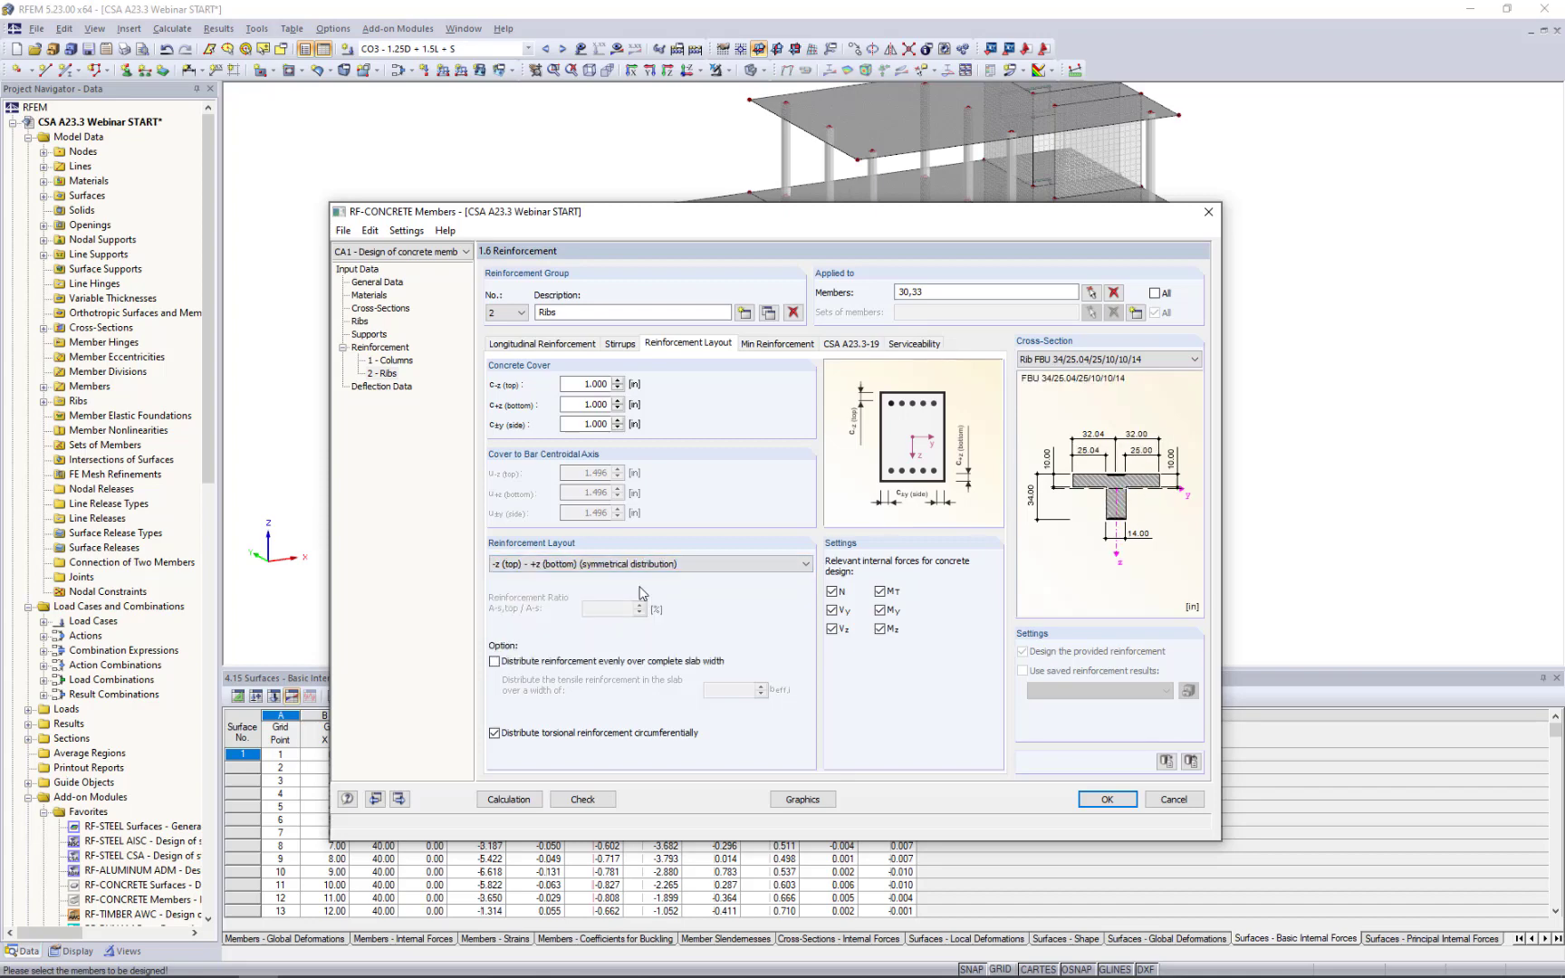
pyautogui.click(494, 661)
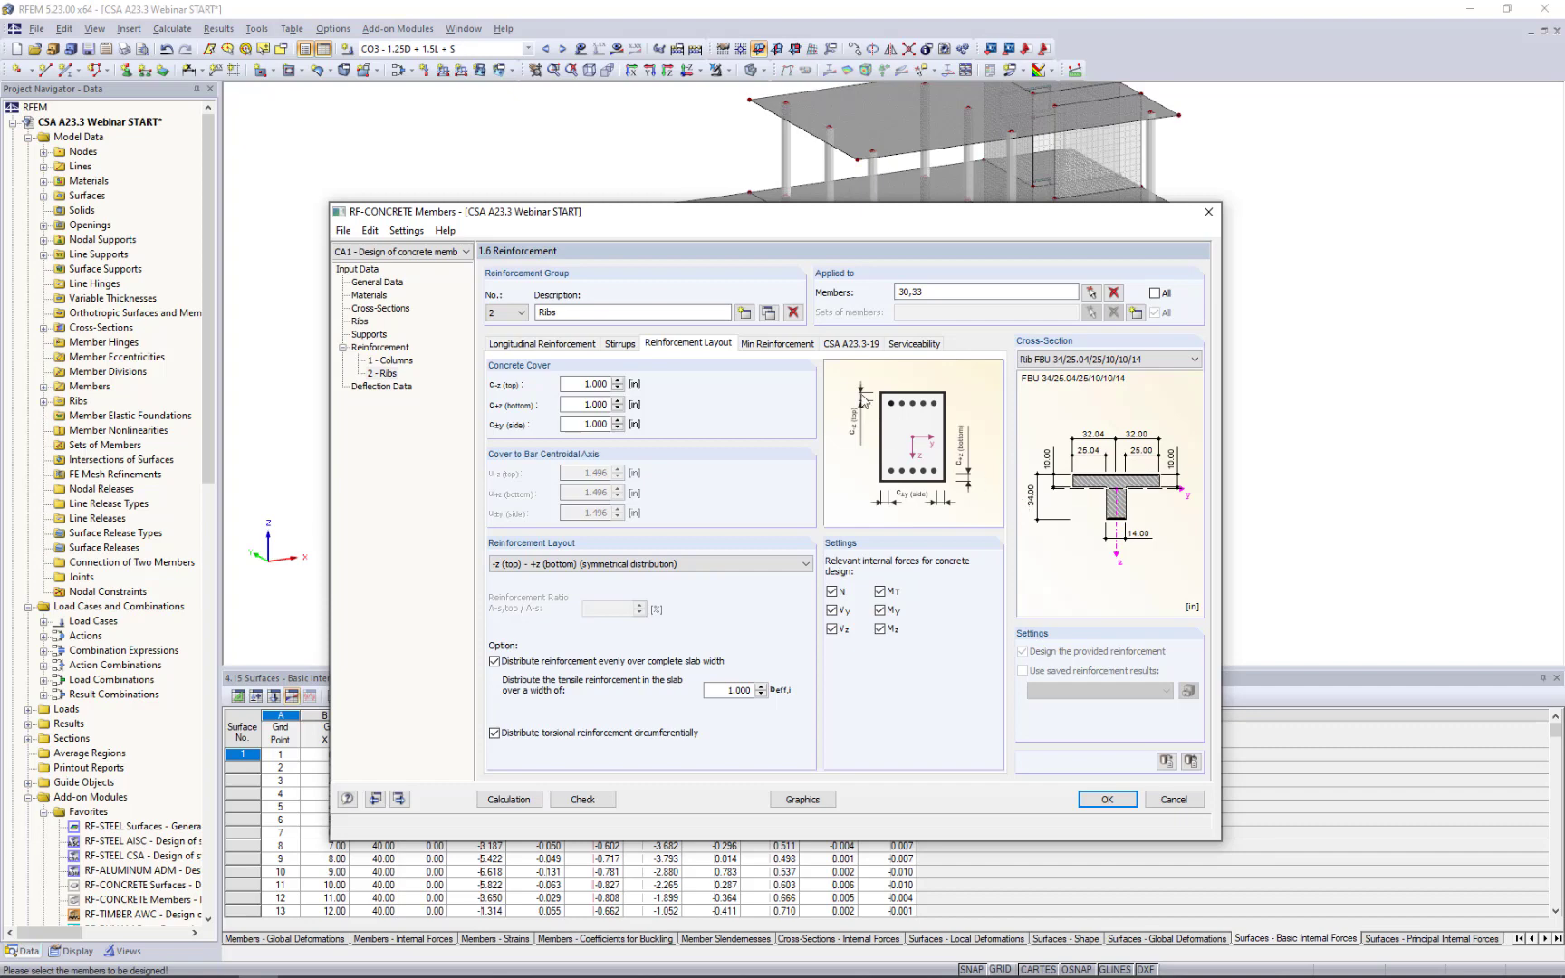
# Check the Ribs group's minimum reinforcement and CSA A23.3-19 settings, plus the deflection data for all members.
pyautogui.click(787, 344)
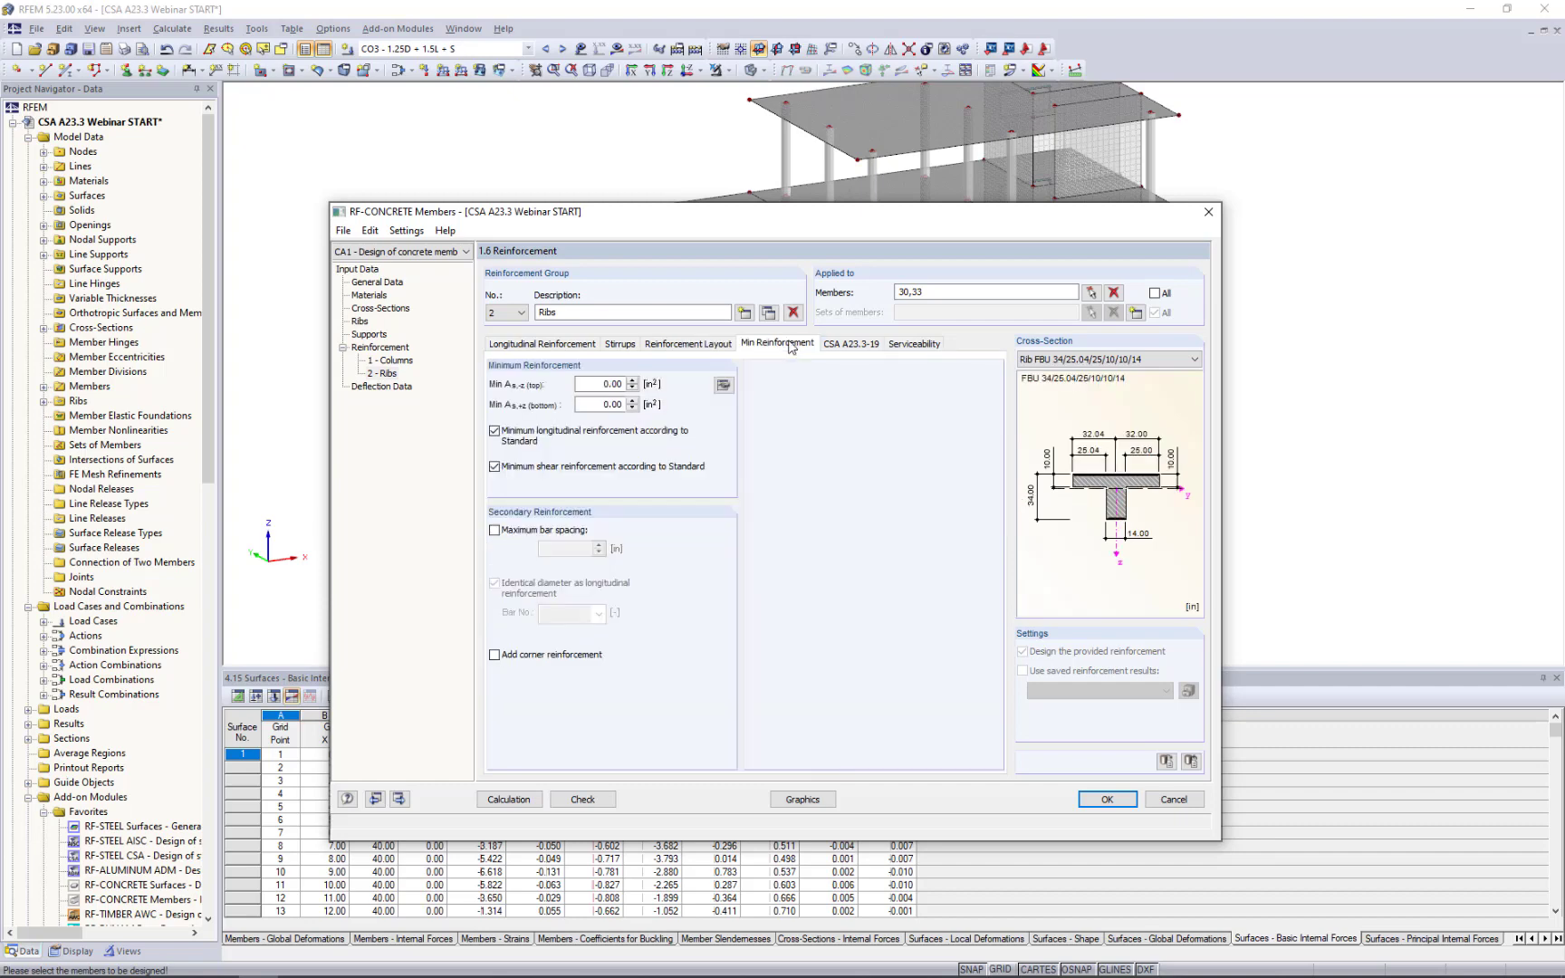
pyautogui.click(834, 347)
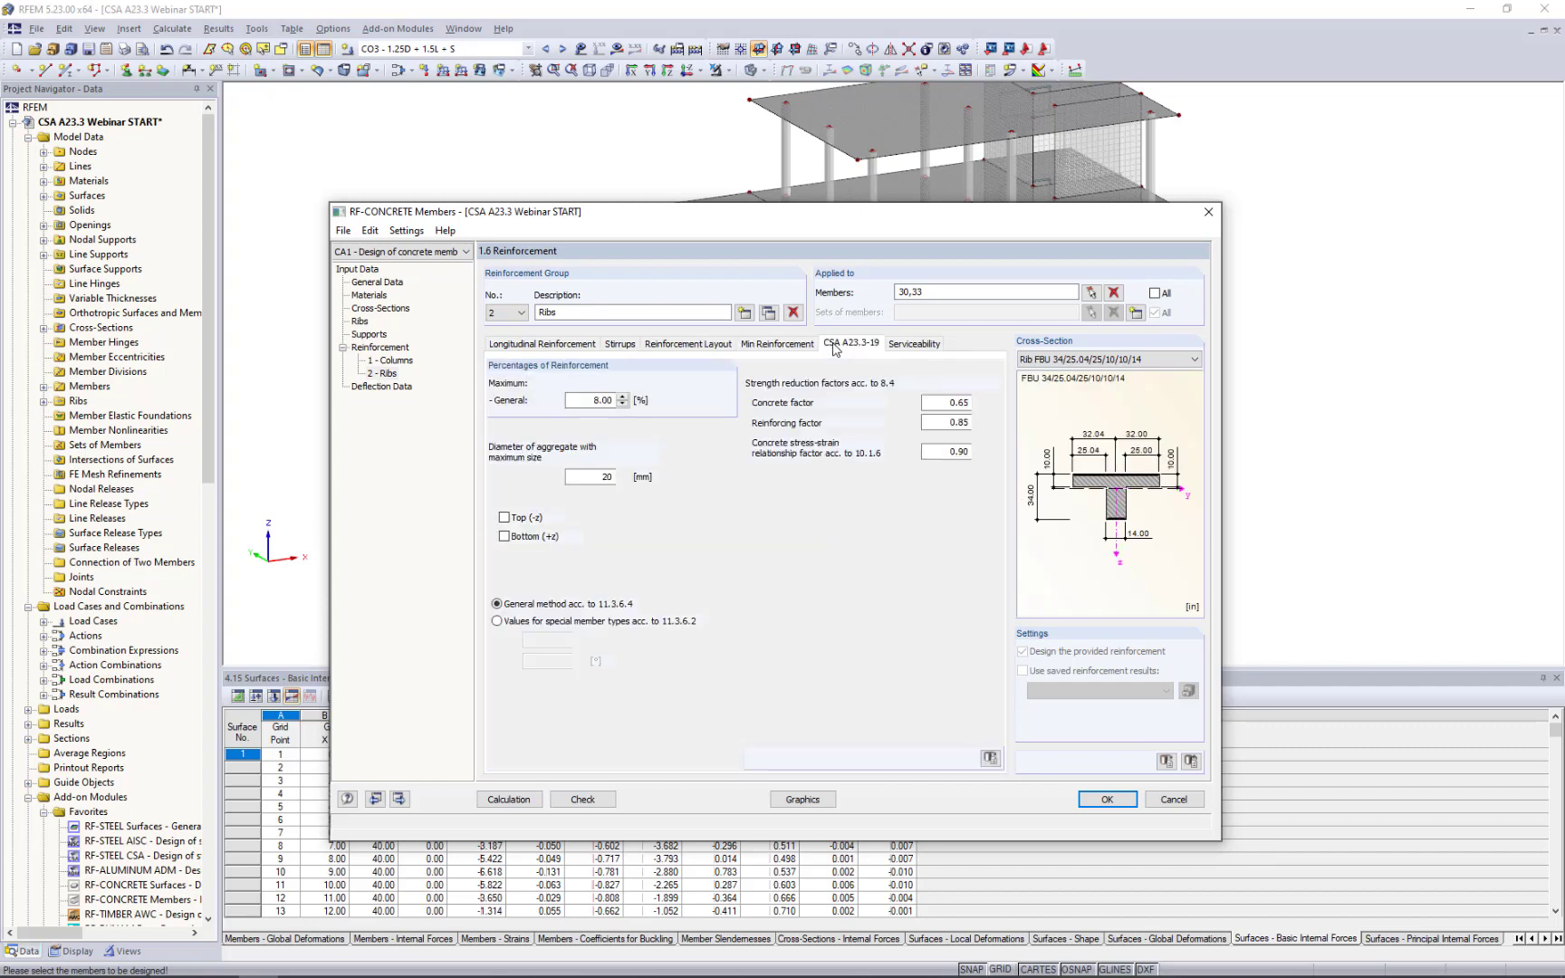
pyautogui.click(381, 386)
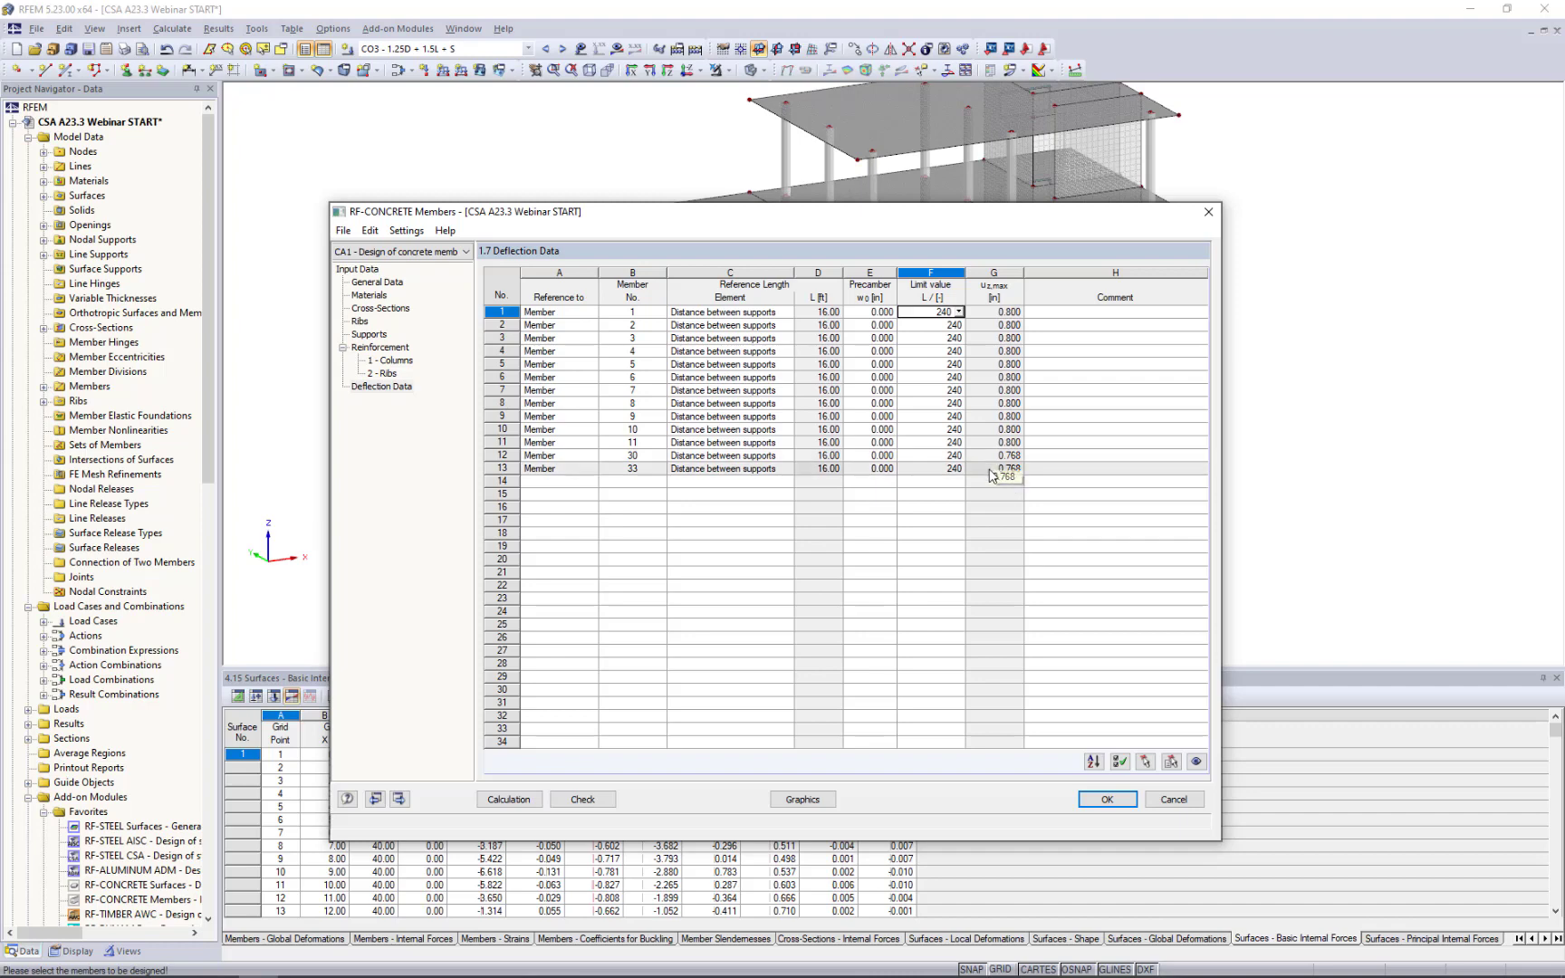
# Run the concrete member design and examine the required reinforcement by member for members 2 and 3 alongside the model.
pyautogui.click(519, 801)
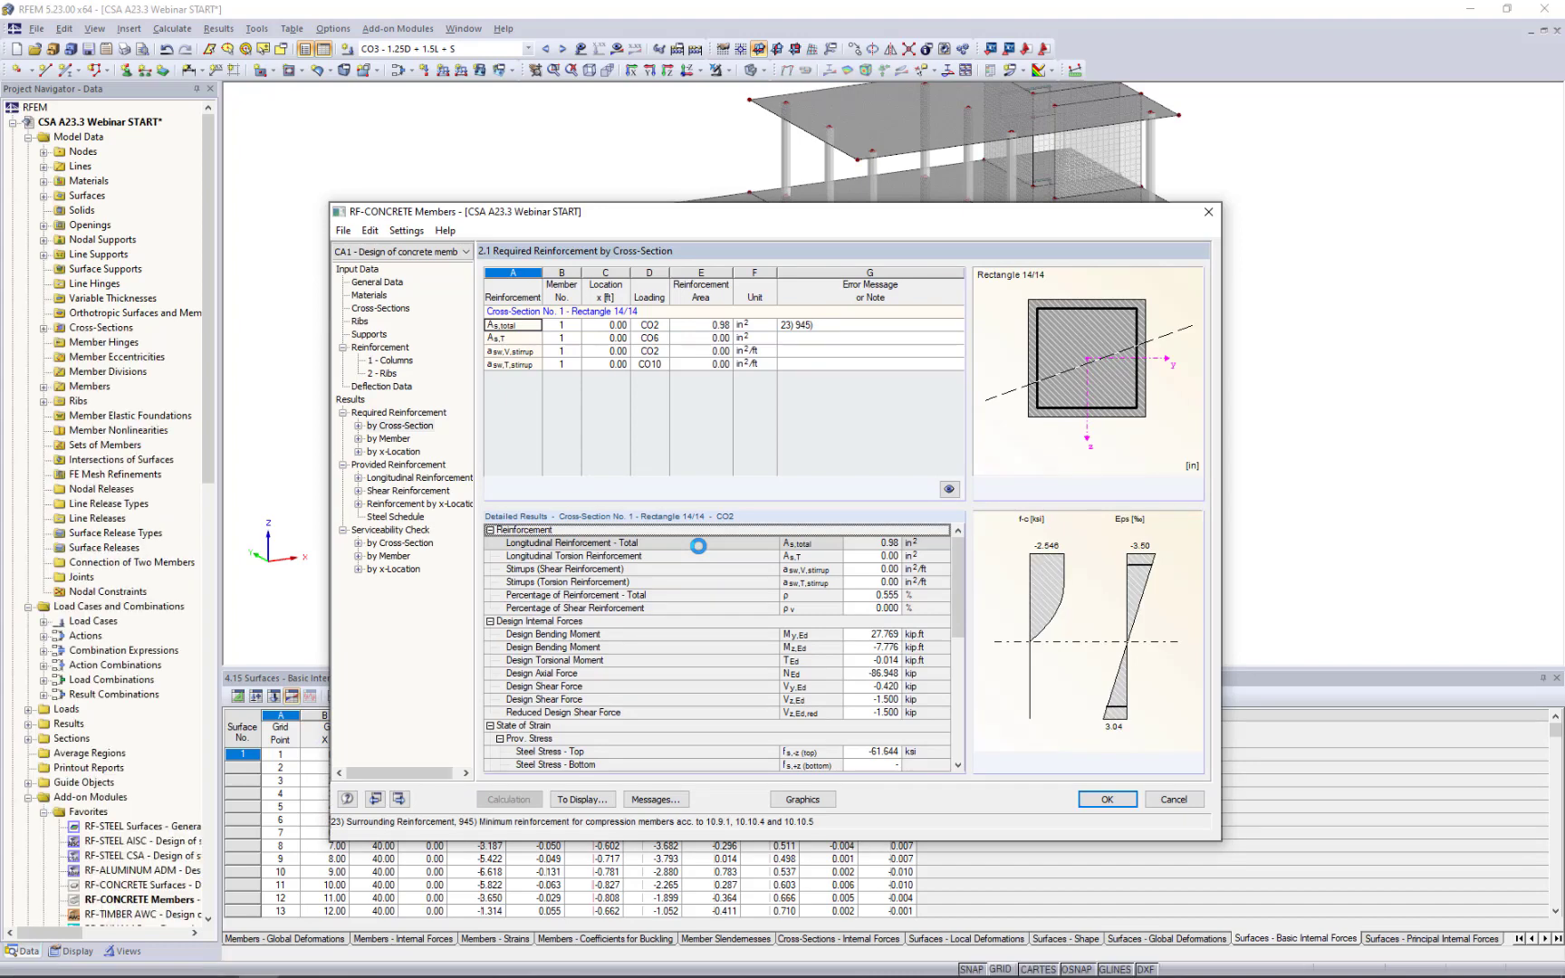
pyautogui.click(399, 437)
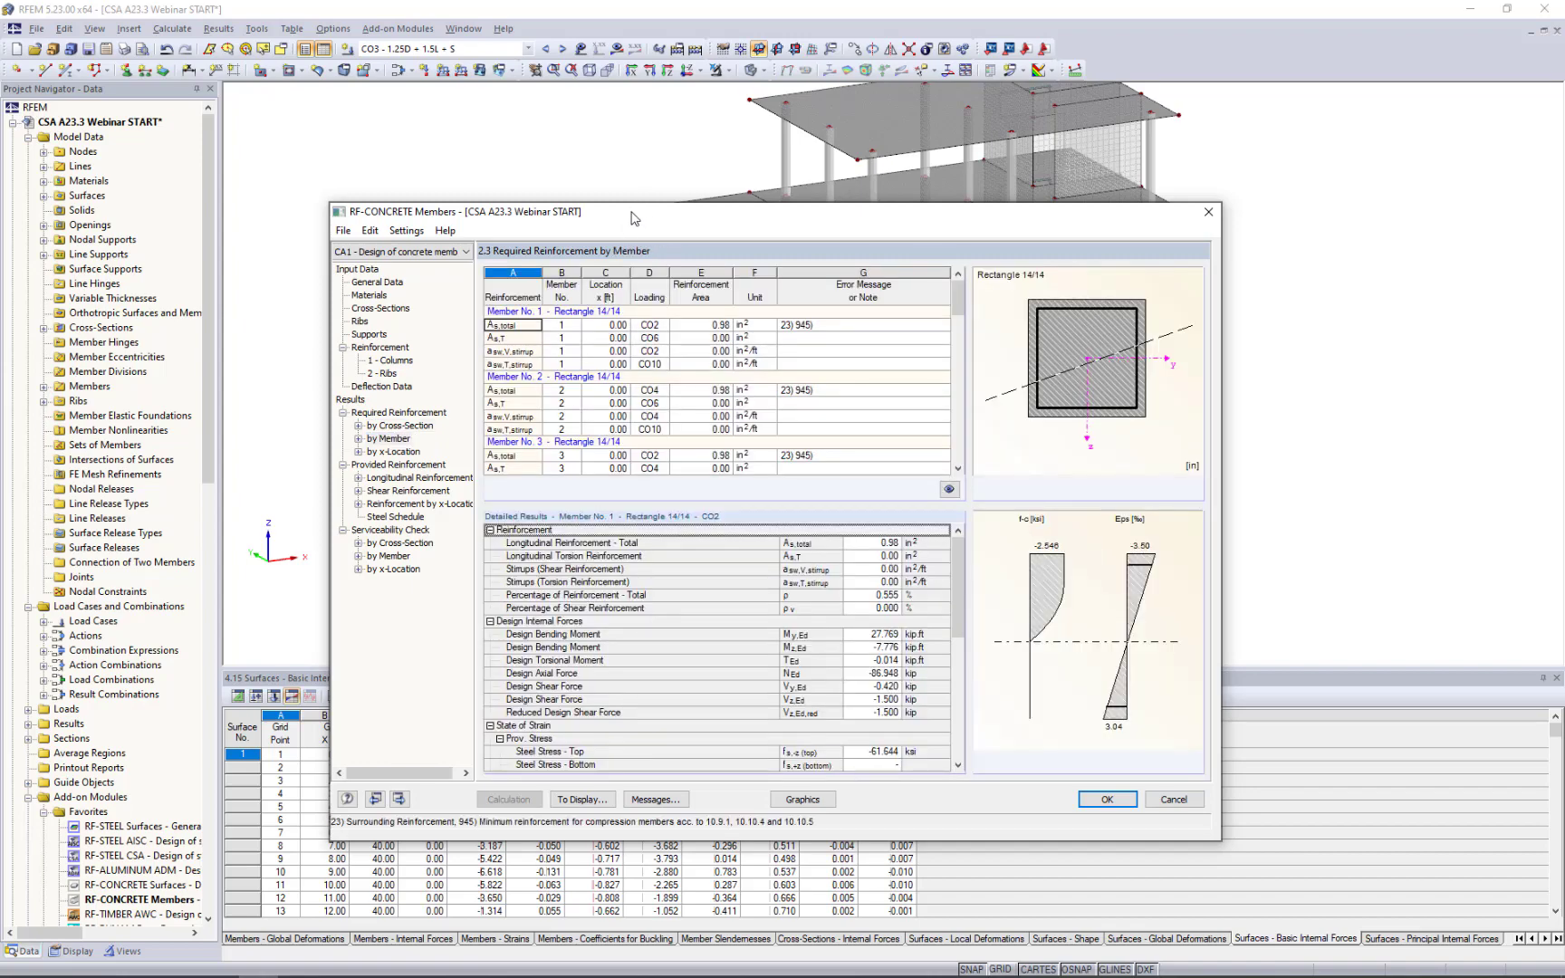
pyautogui.moveTo(639, 211); pyautogui.dragTo(679, 496)
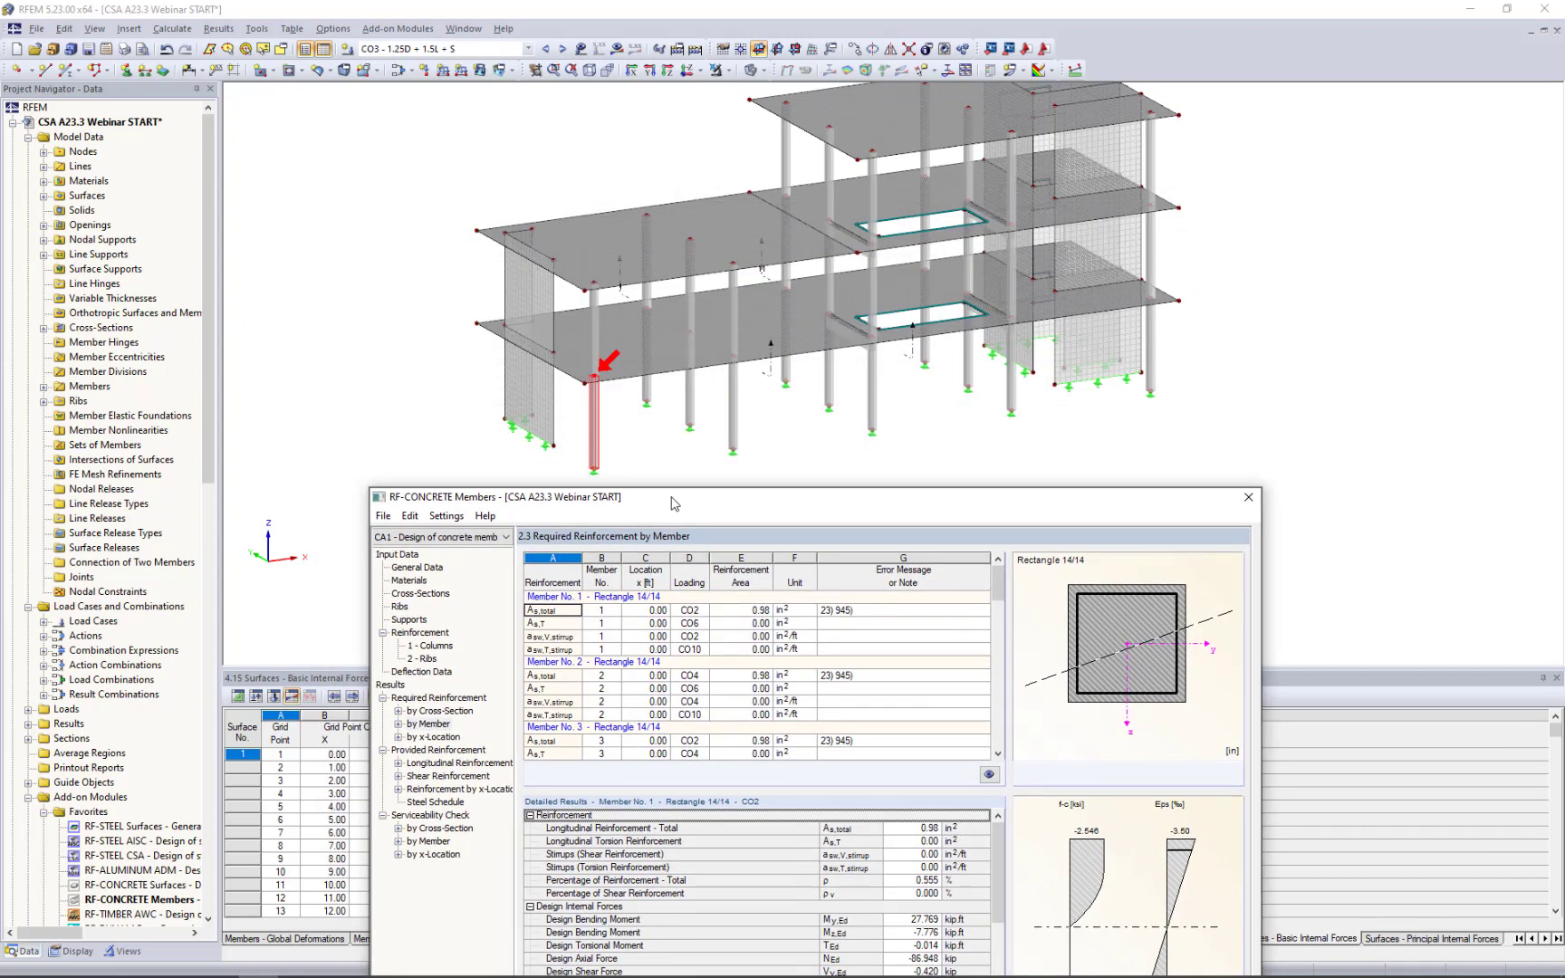
pyautogui.click(717, 689)
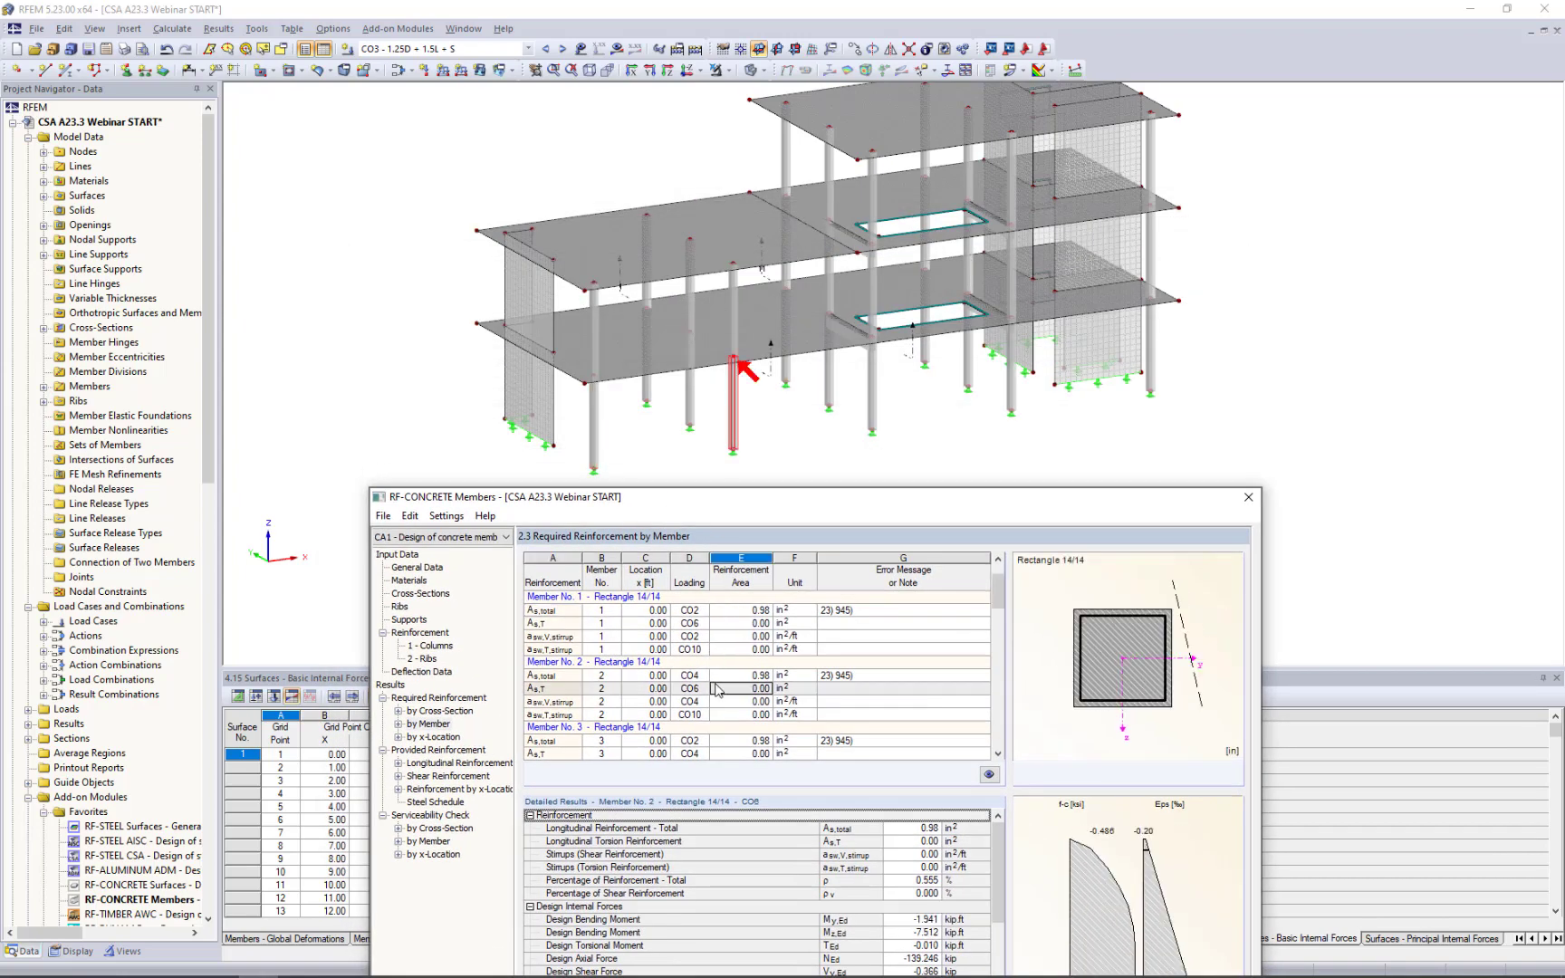
pyautogui.scroll(-2, 718, 687)
pyautogui.click(721, 677)
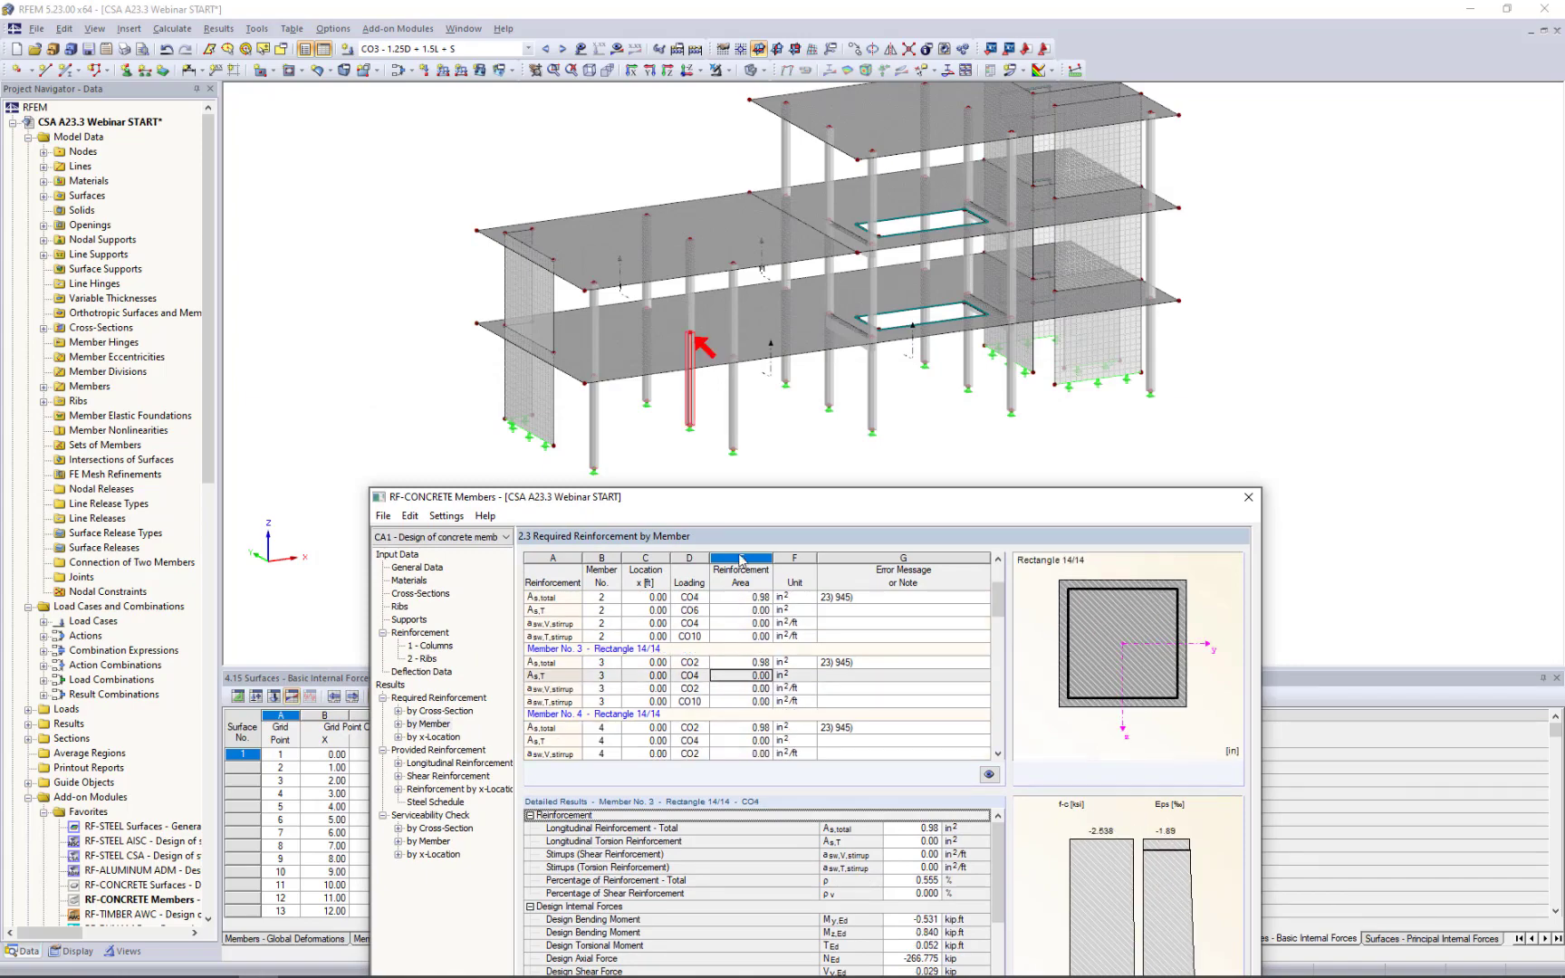
pyautogui.moveTo(744, 503); pyautogui.dragTo(742, 279)
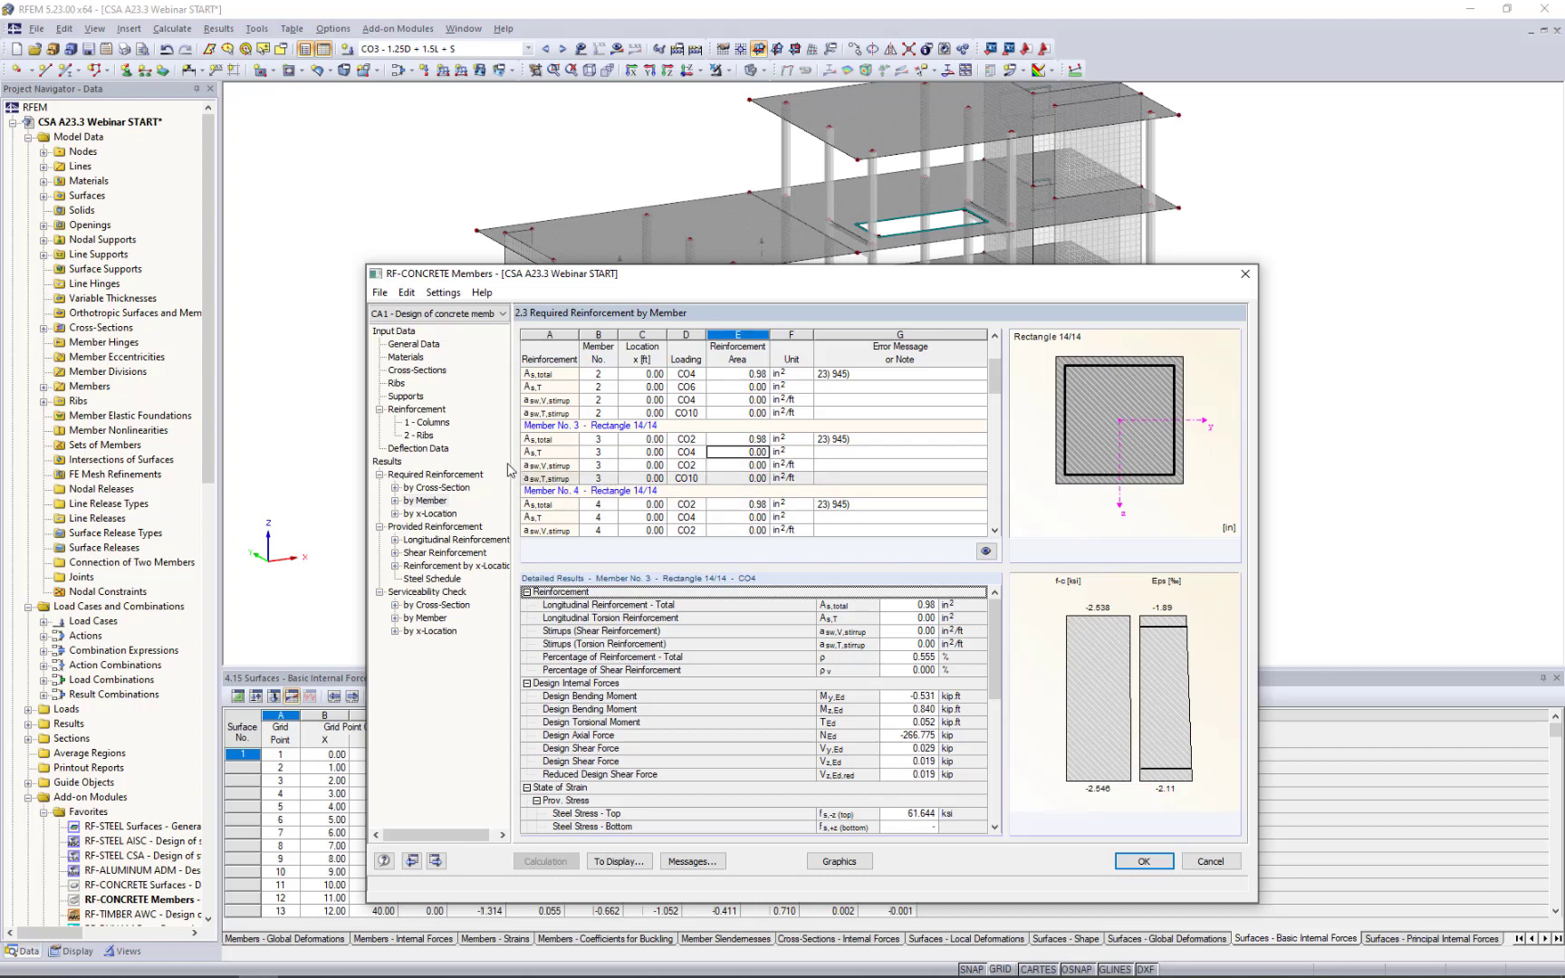
# Examine the provided longitudinal reinforcement of member 1 in a rotated 3D view.
pyautogui.click(457, 541)
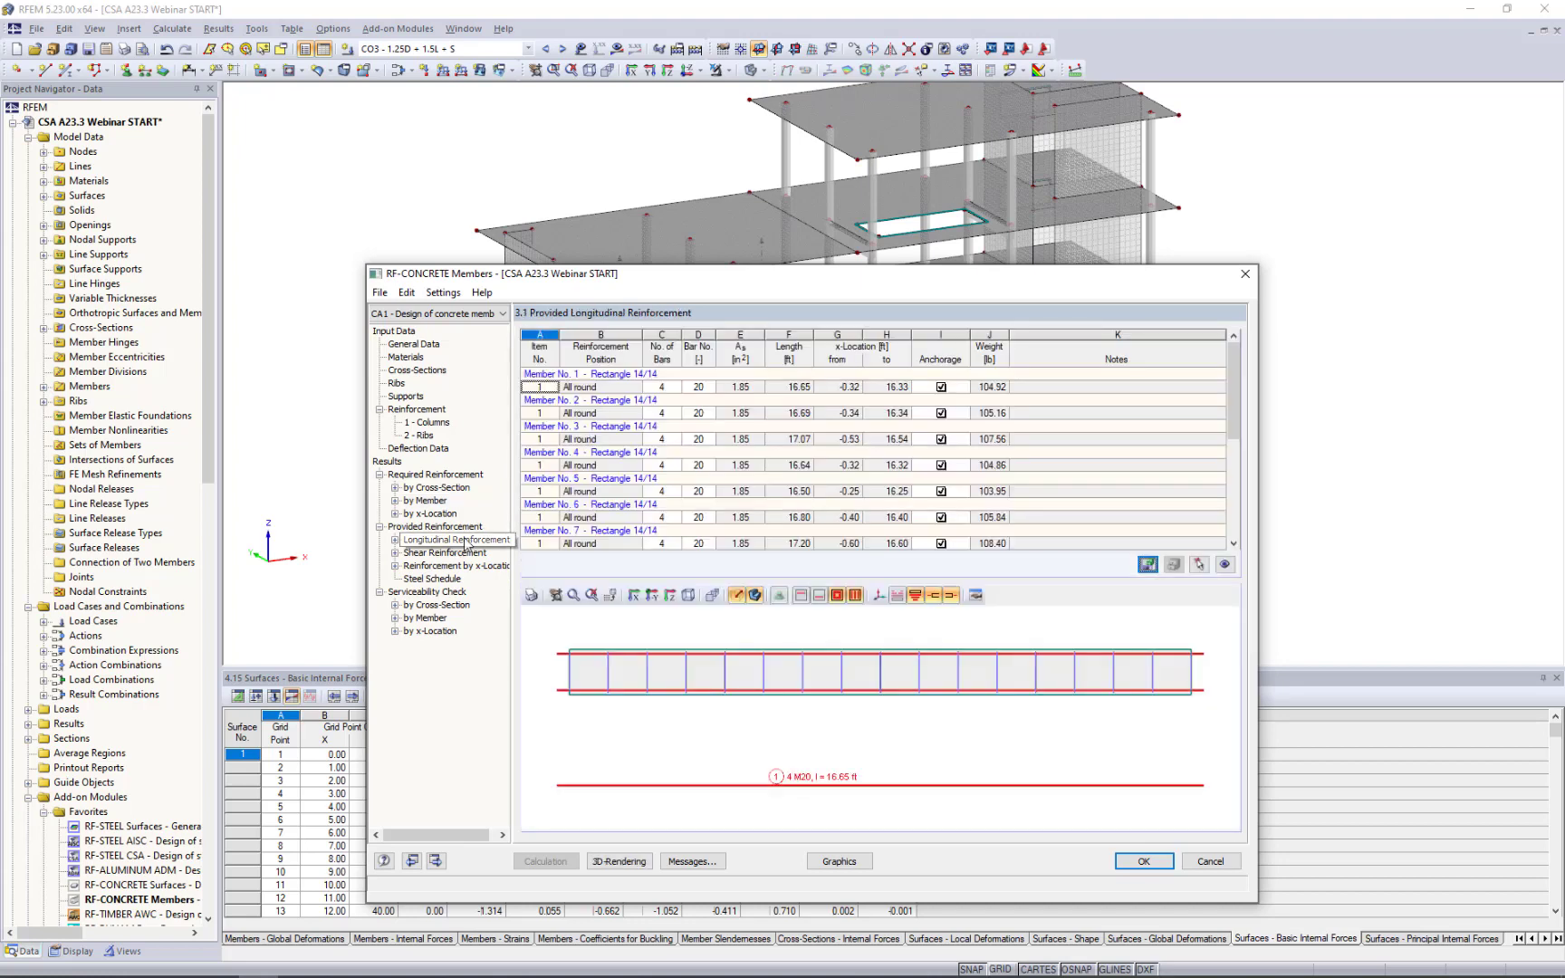
pyautogui.moveTo(722, 281); pyautogui.dragTo(681, 157)
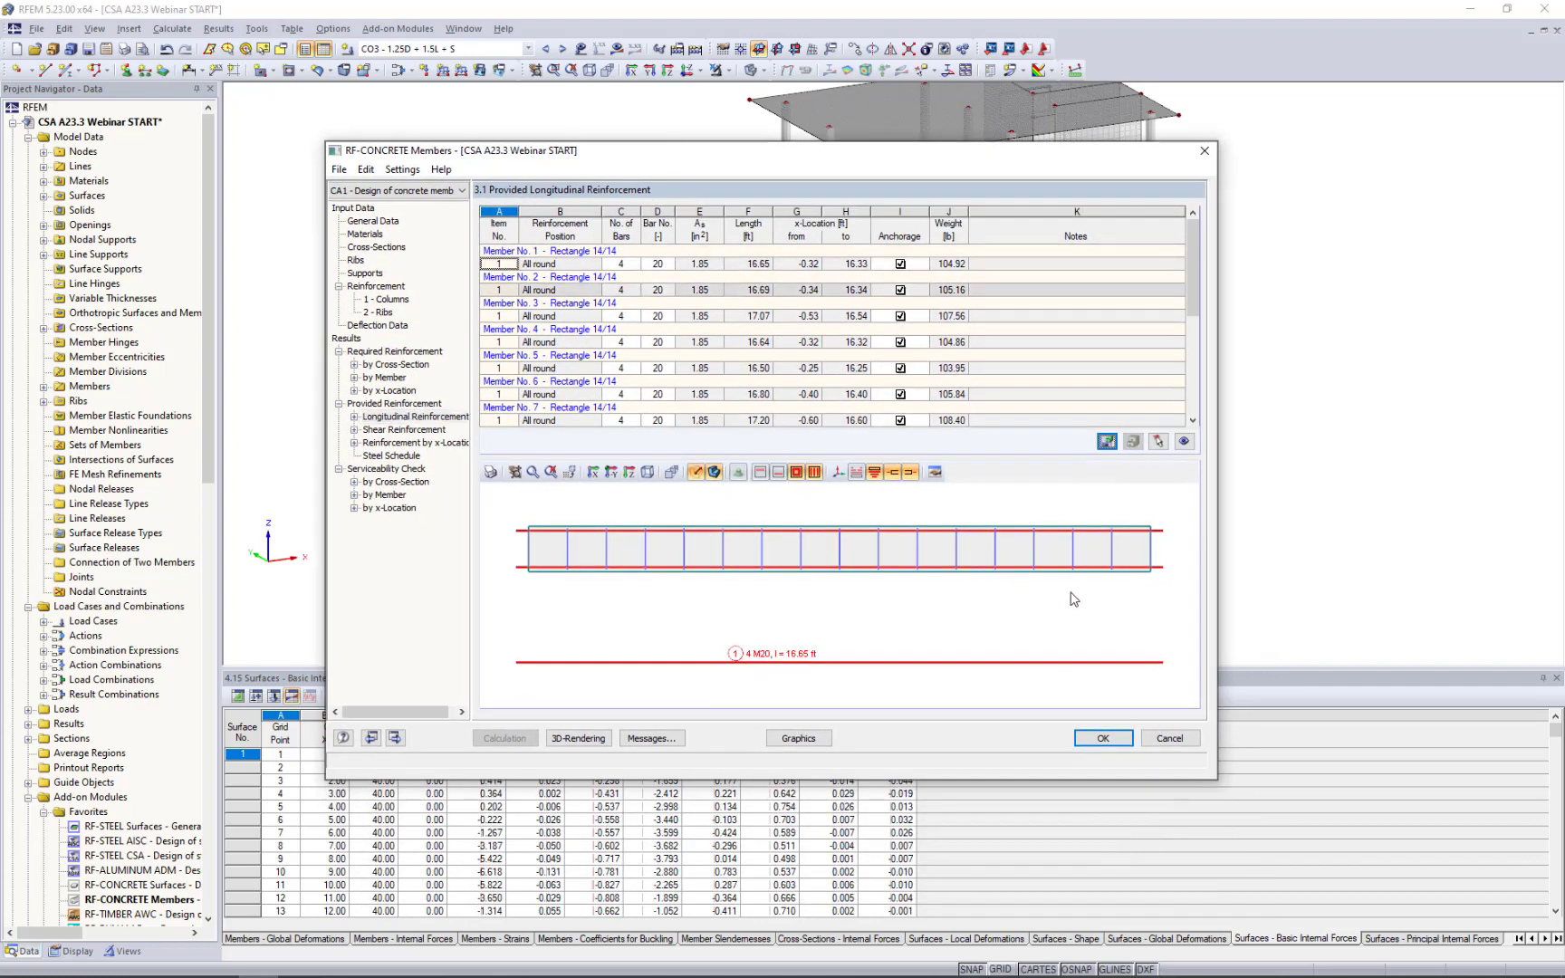
pyautogui.keyDown('ctrl'); pyautogui.moveTo(1071, 595); pyautogui.dragTo(747, 617, button='middle'); pyautogui.keyUp('ctrl')
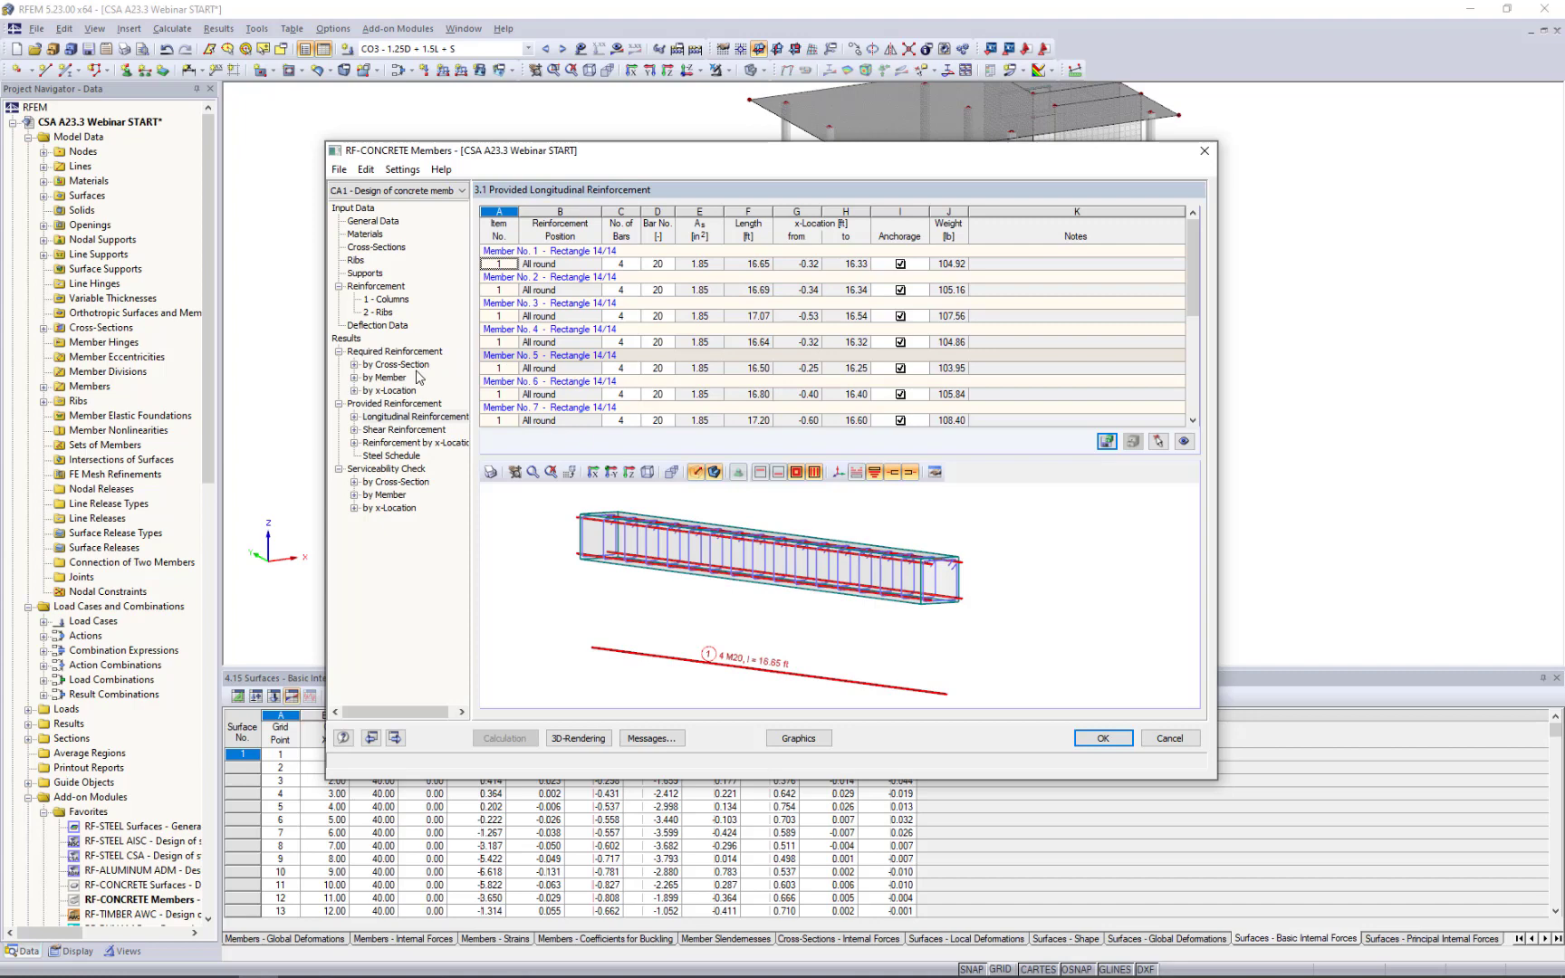
# Examine the provided longitudinal reinforcement of column member 5 and of rib member 30, viewing the rib in 3D.
pyautogui.click(657, 367)
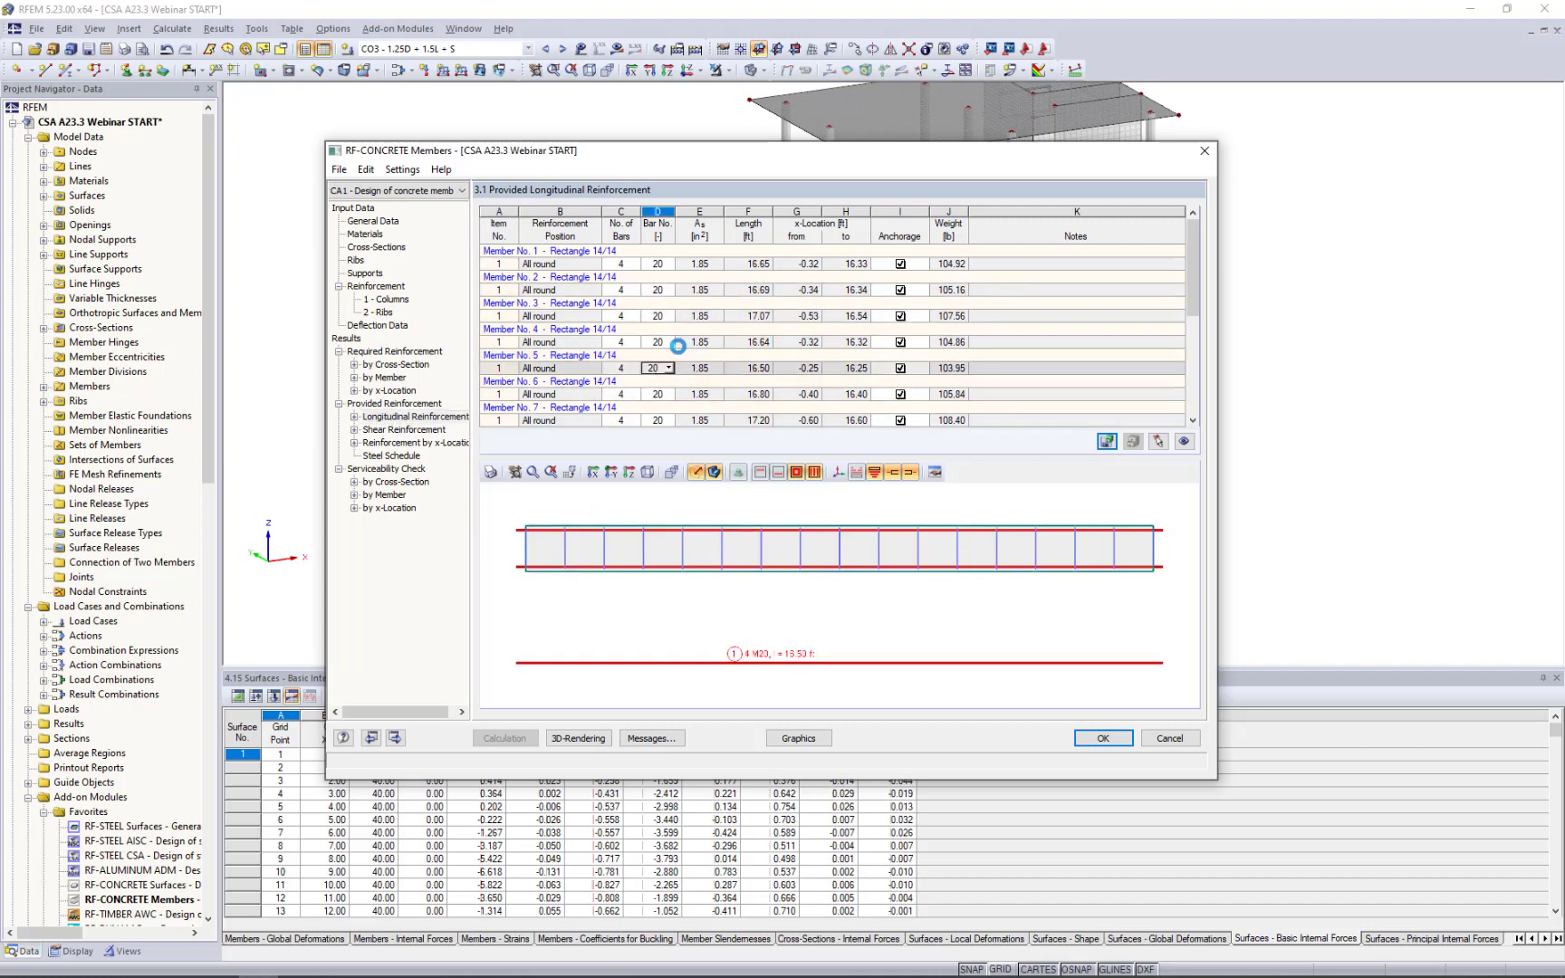
pyautogui.scroll(-4, 706, 380)
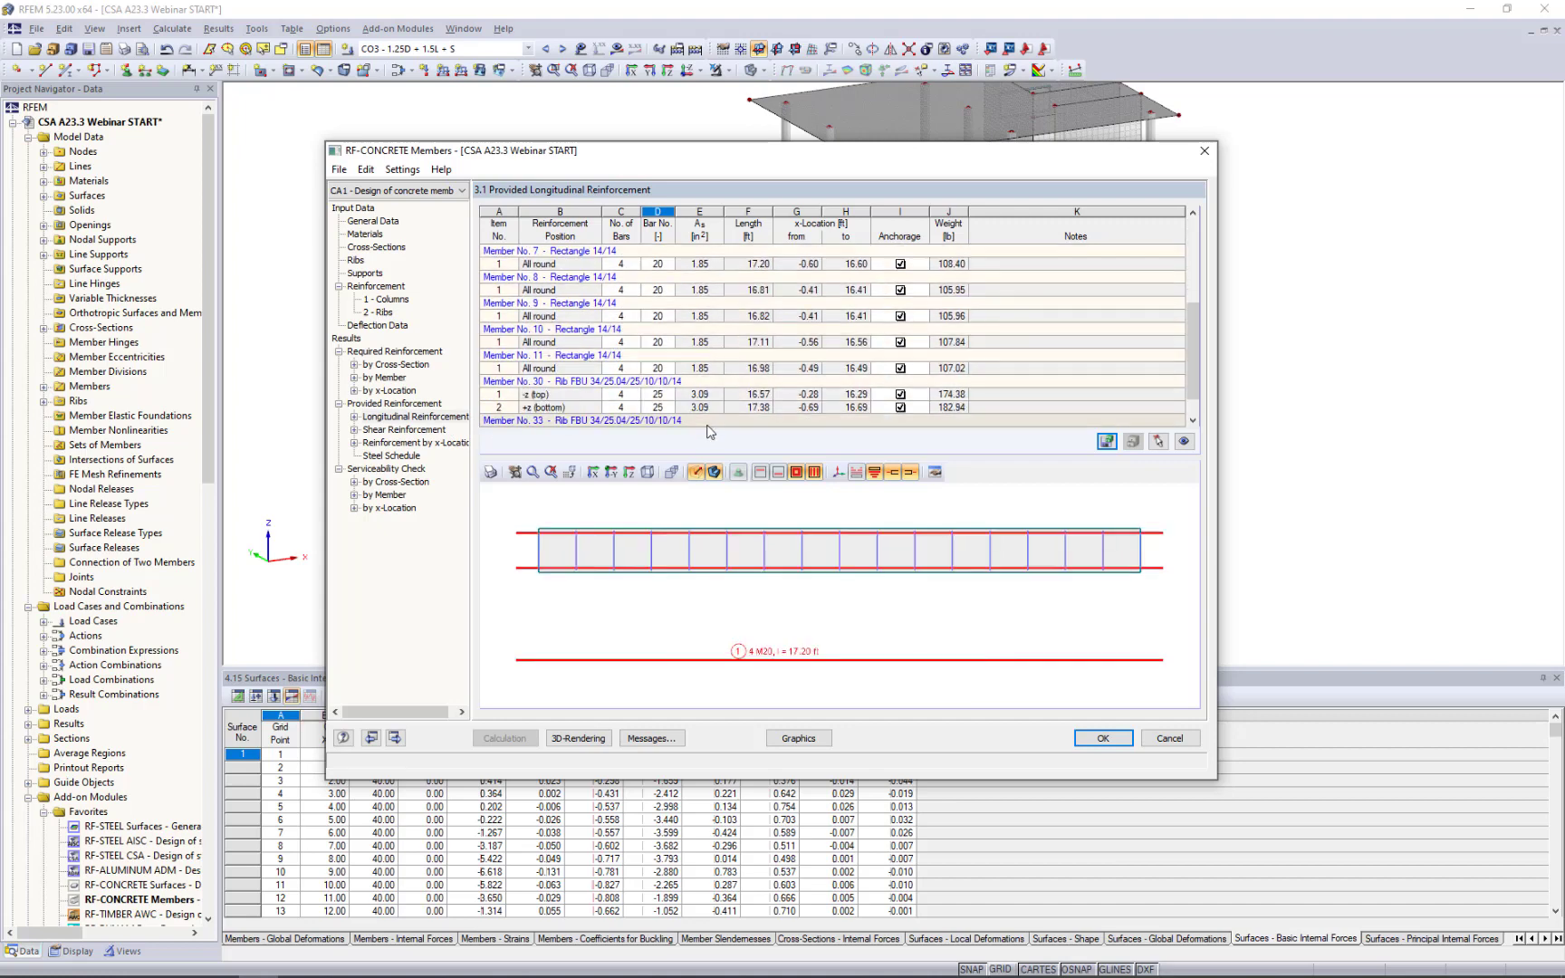
pyautogui.click(697, 399)
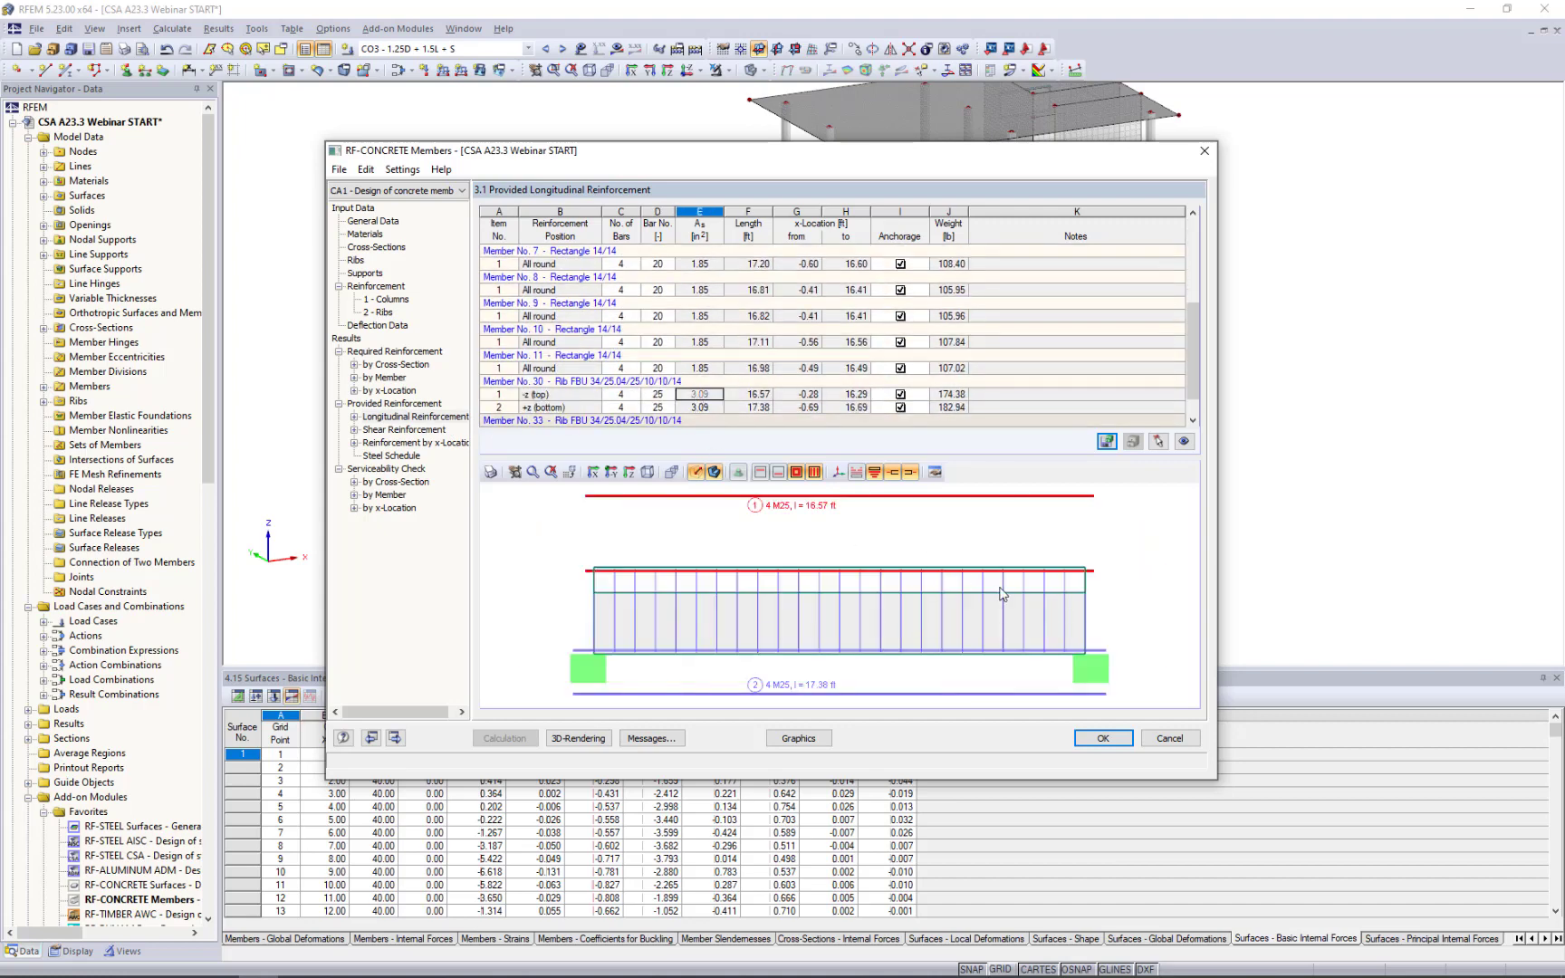
pyautogui.keyDown('ctrl'); pyautogui.moveTo(797, 625); pyautogui.dragTo(912, 609, button='middle'); pyautogui.keyUp('ctrl')
pyautogui.scroll(-3, 899, 601)
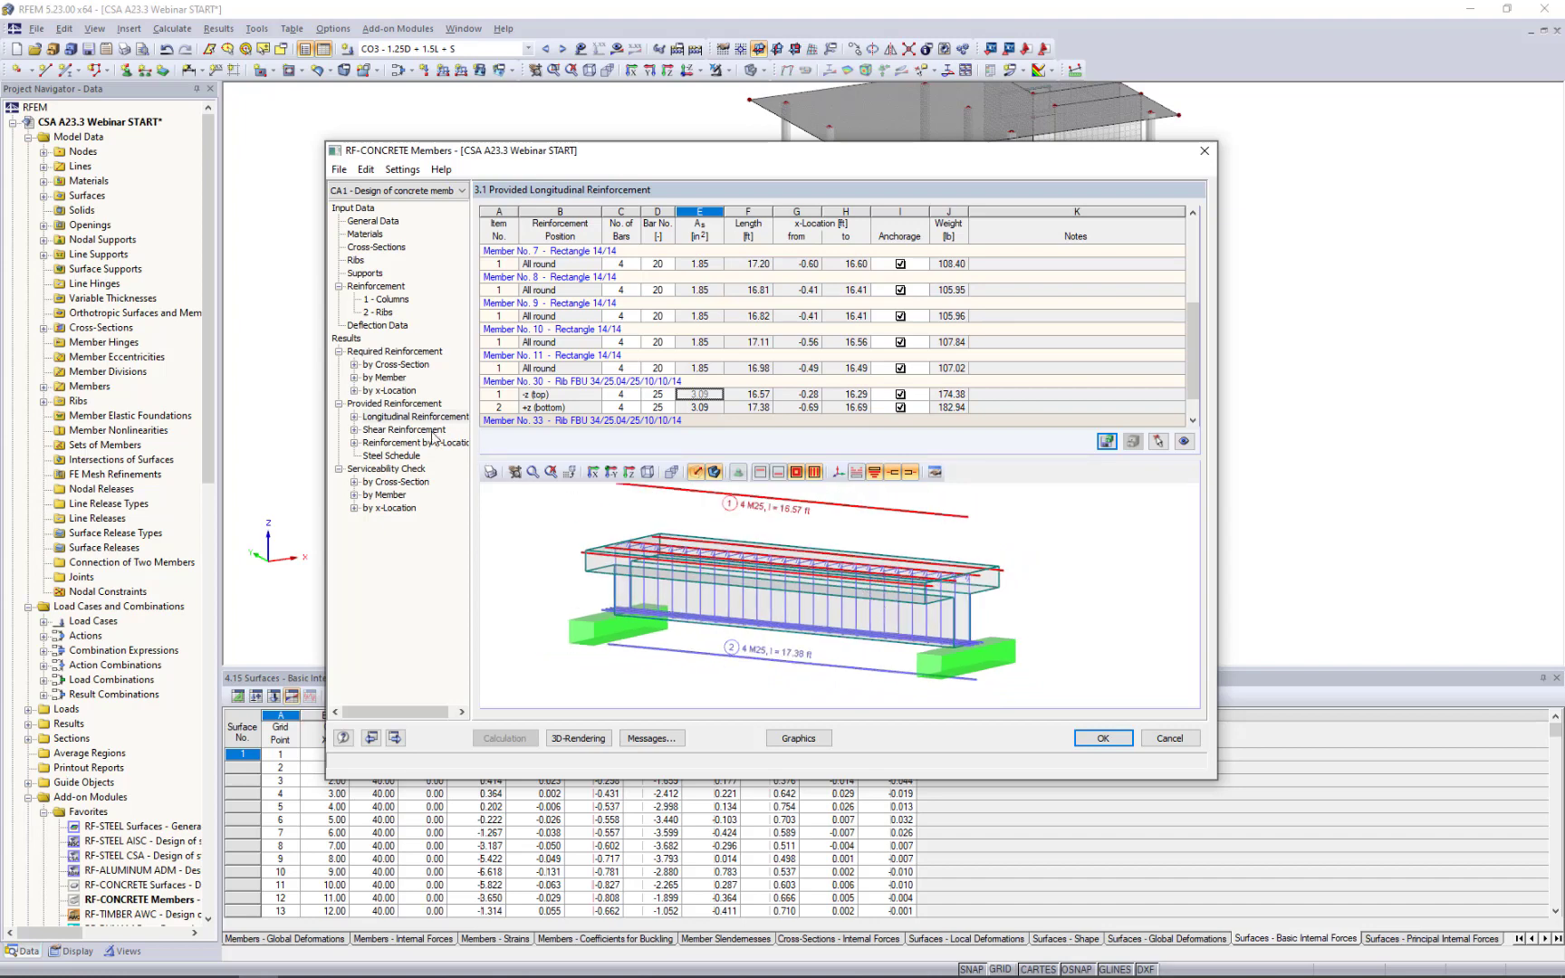
# Examine the provided shear reinforcement of member 1 in 3D and in its enlarged separate view.
pyautogui.click(403, 431)
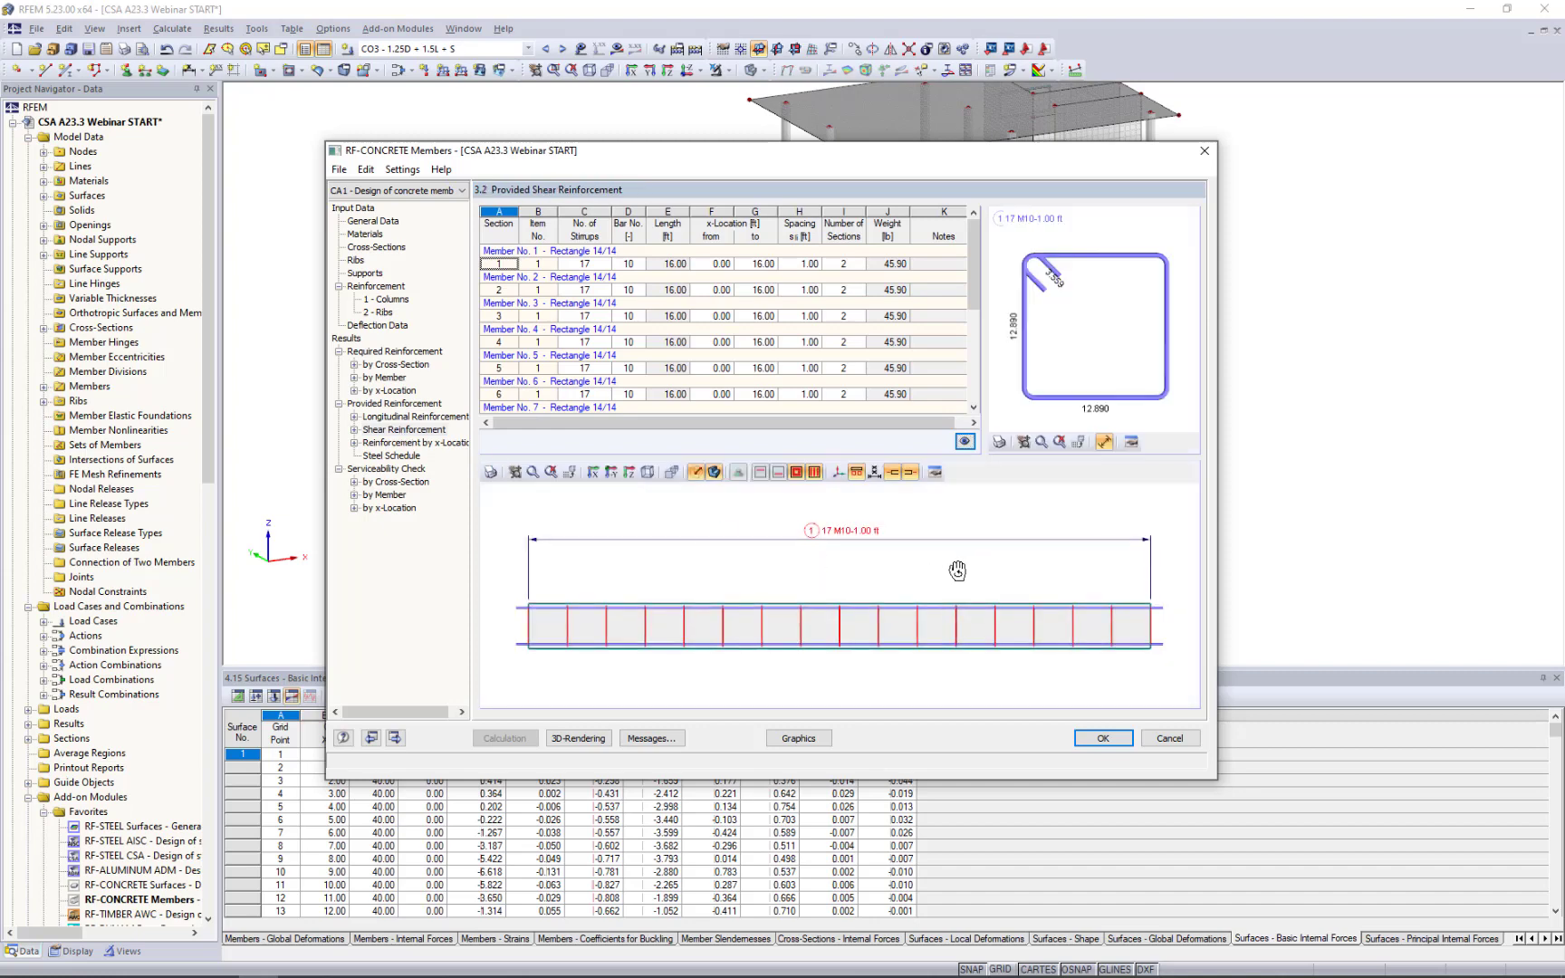
pyautogui.keyDown('ctrl'); pyautogui.moveTo(951, 568); pyautogui.dragTo(809, 585, button='middle'); pyautogui.keyUp('ctrl')
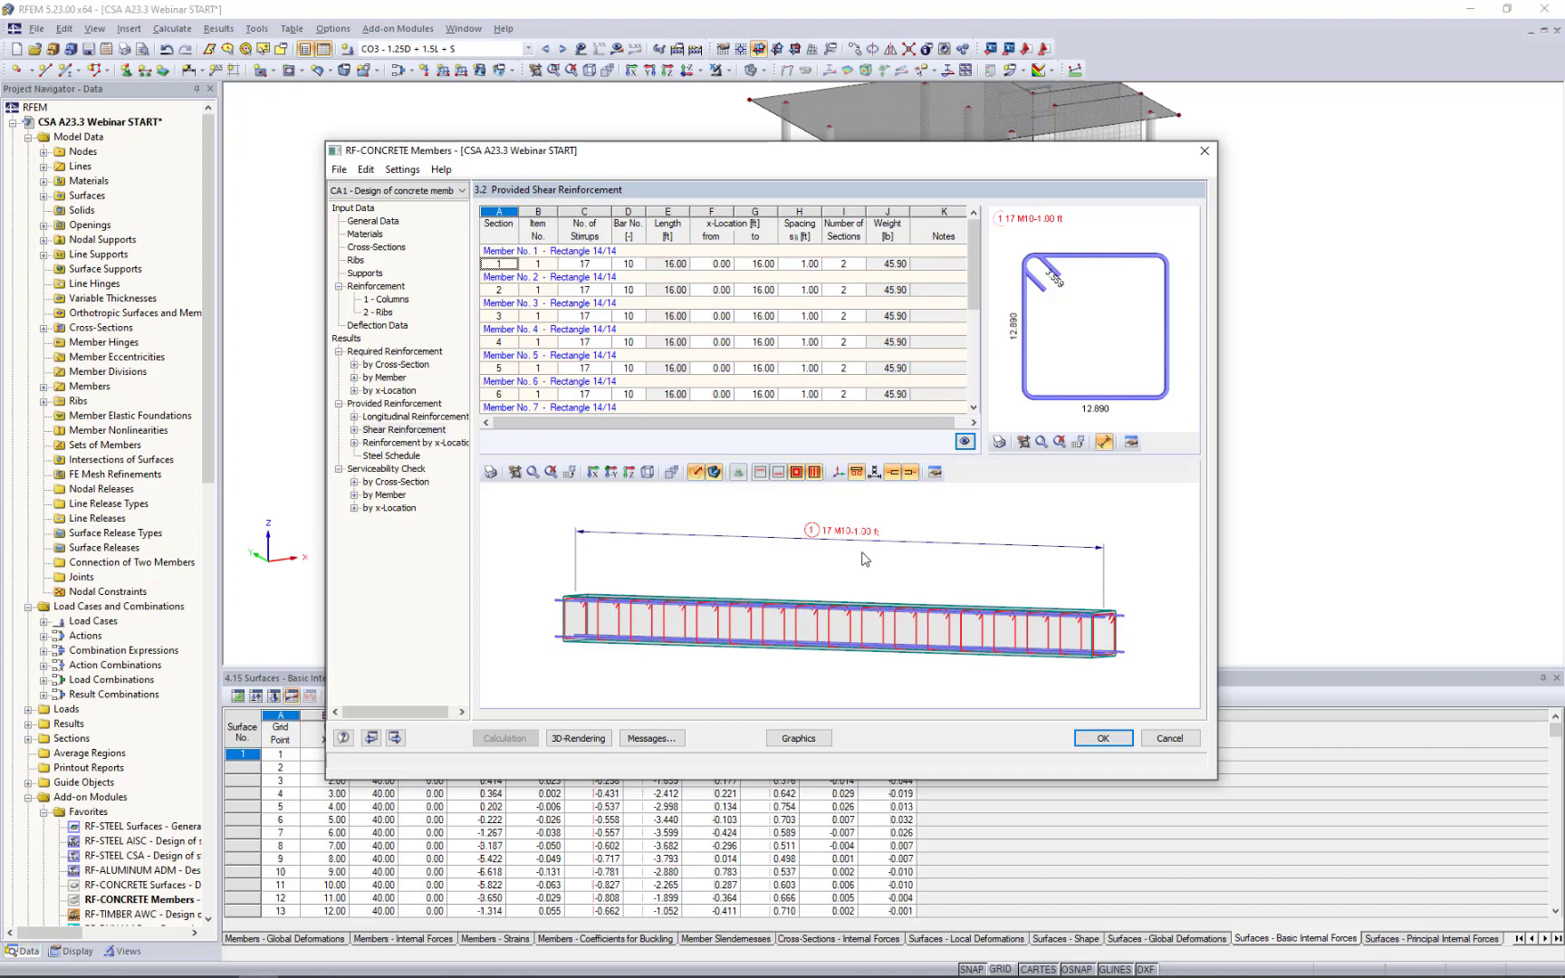
pyautogui.scroll(-2, 925, 587)
pyautogui.moveTo(896, 579); pyautogui.dragTo(848, 569, button='middle')
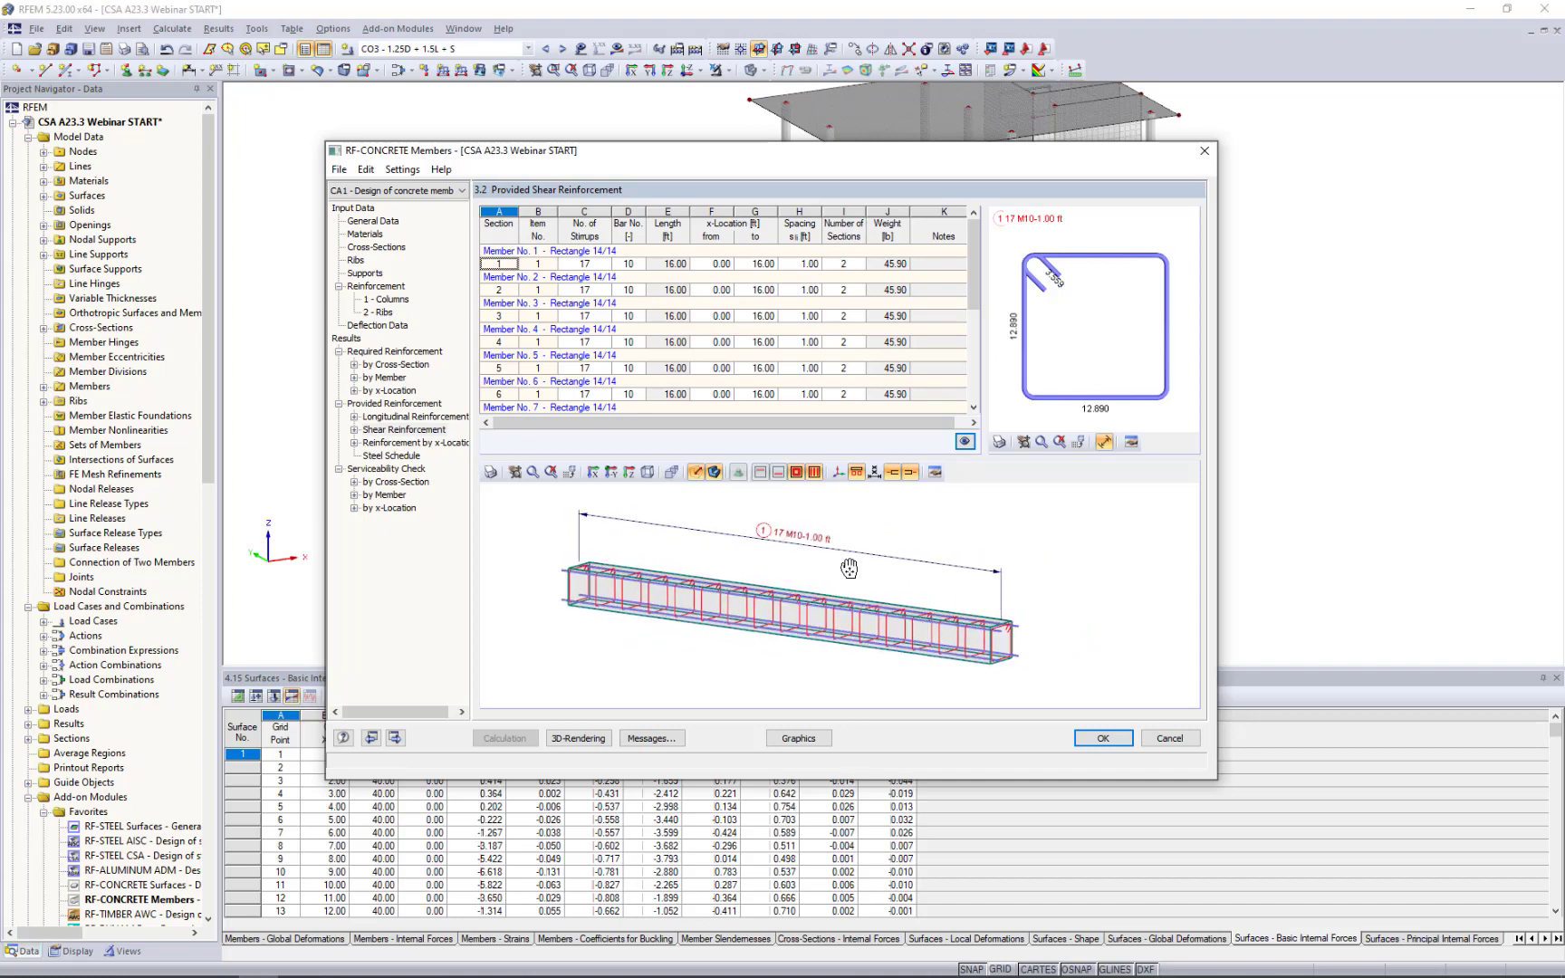
pyautogui.doubleClick(900, 524)
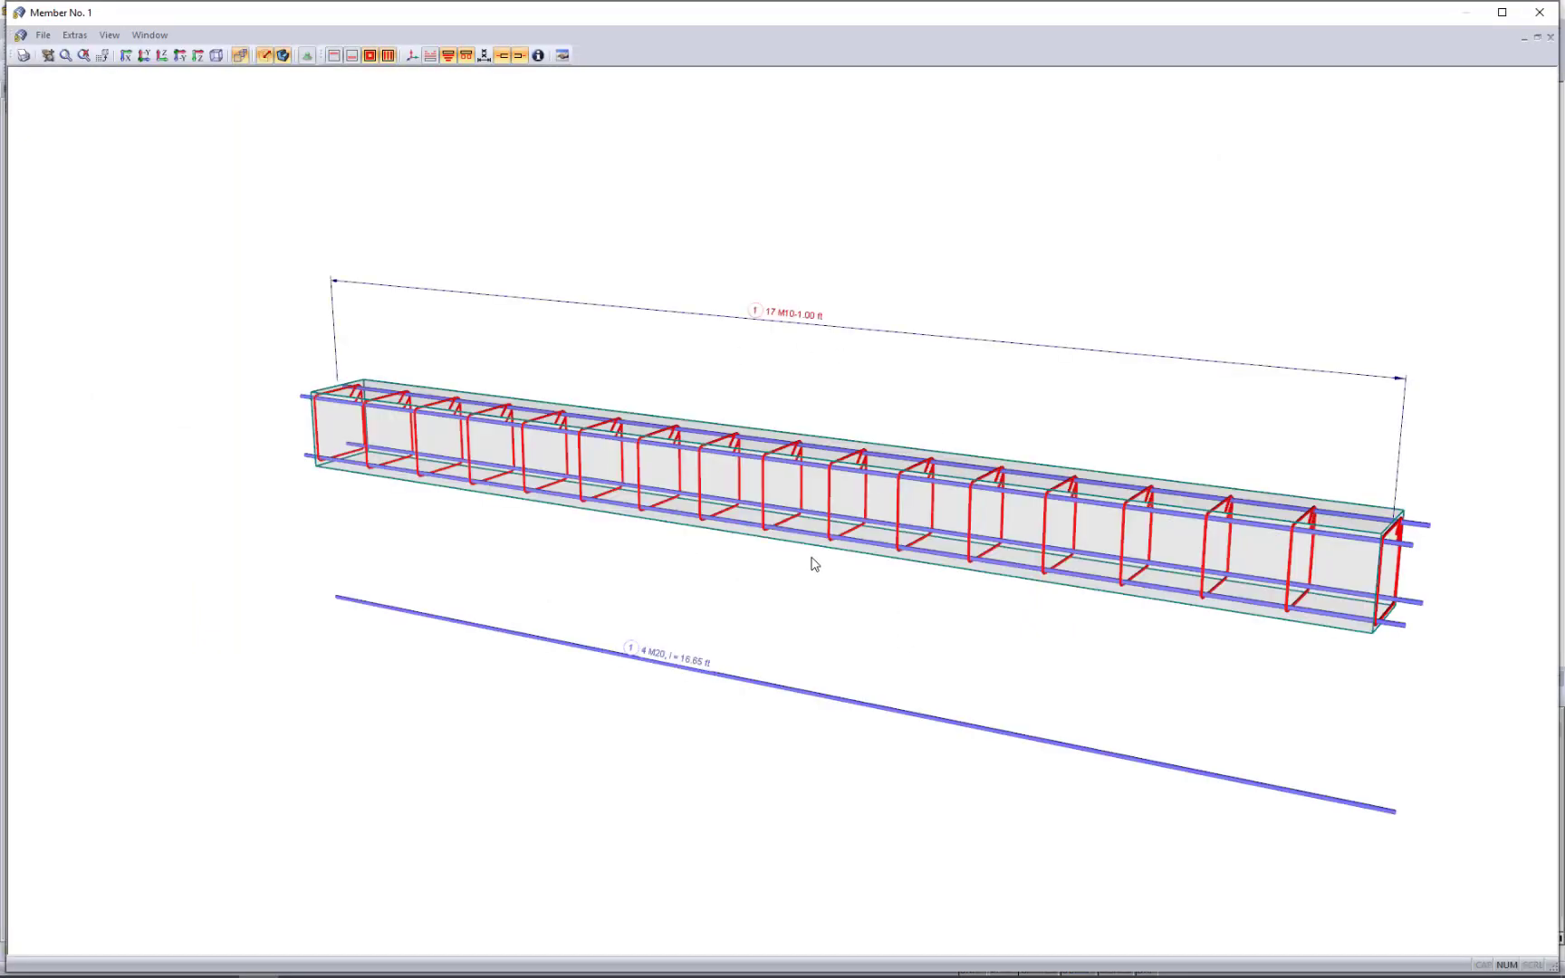
pyautogui.moveTo(887, 576); pyautogui.dragTo(850, 573, button='middle')
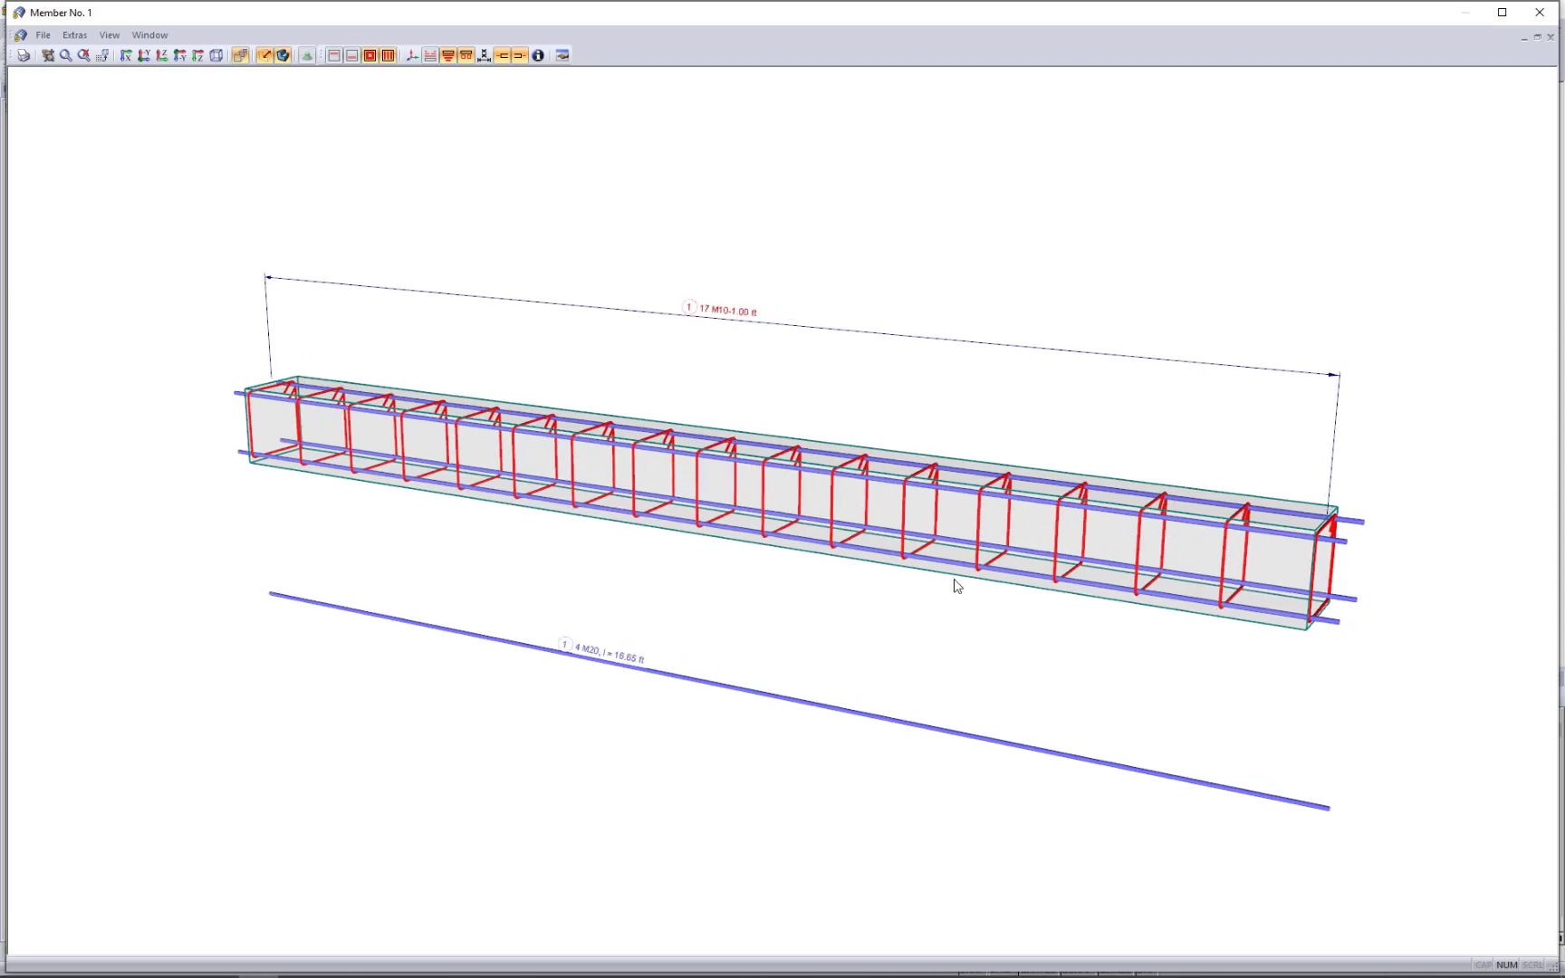
pyautogui.keyDown('ctrl'); pyautogui.moveTo(1014, 602); pyautogui.dragTo(945, 584, button='middle'); pyautogui.keyUp('ctrl')
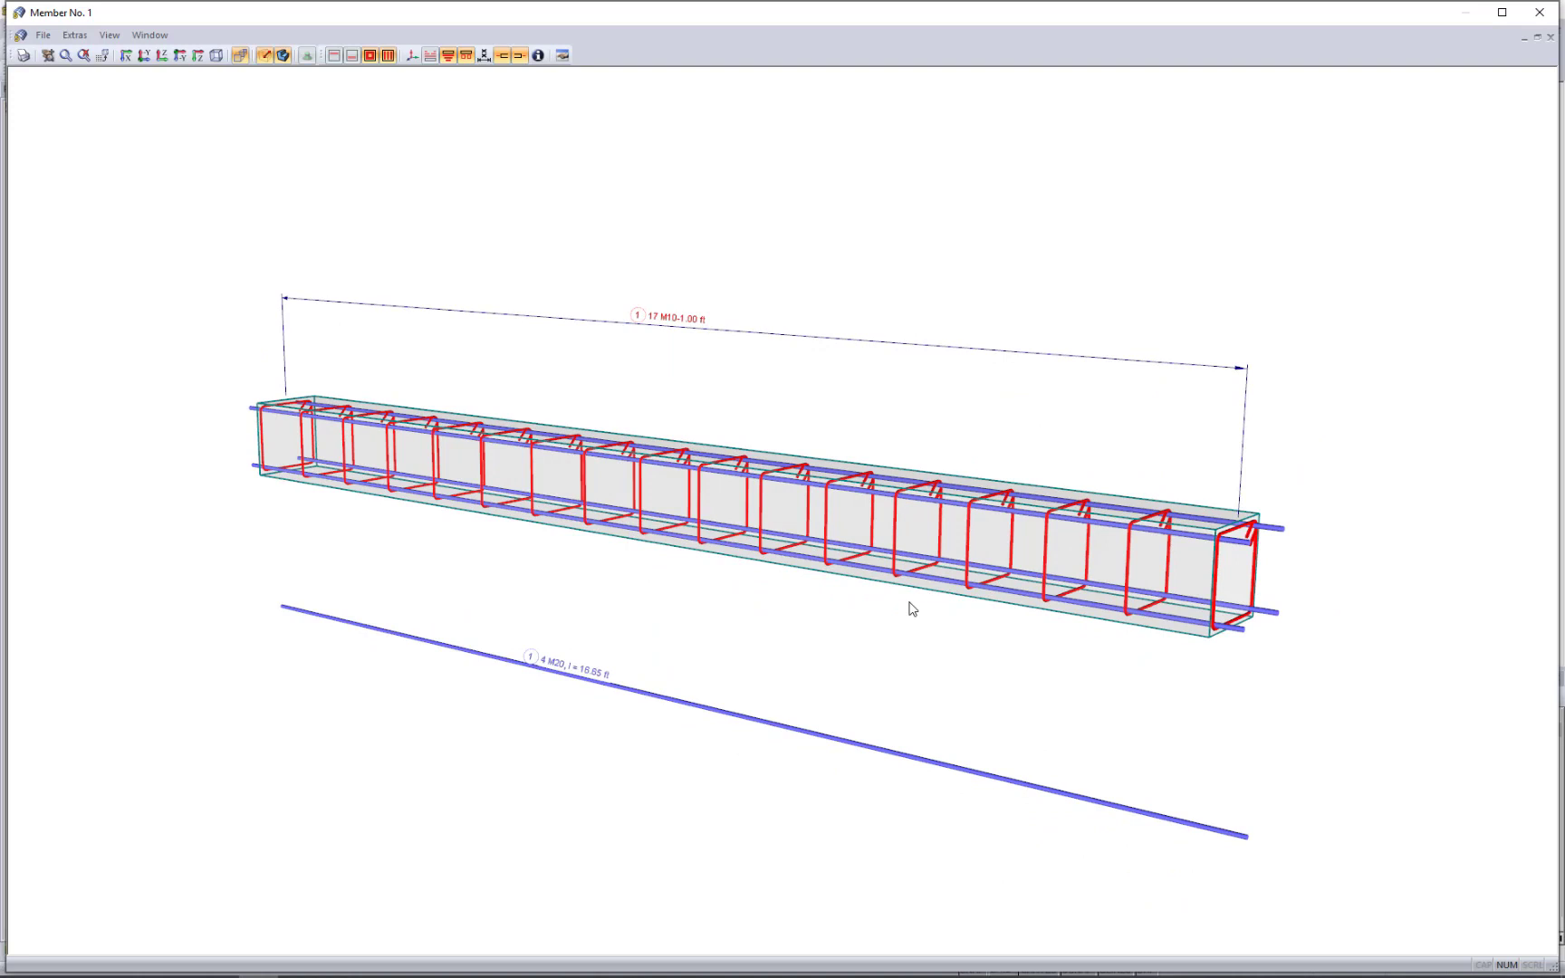
# Change member 1's stirrup spacing to 0.84 ft in its shear reinforcement data and close the enlarged view.
pyautogui.doubleClick(678, 324)
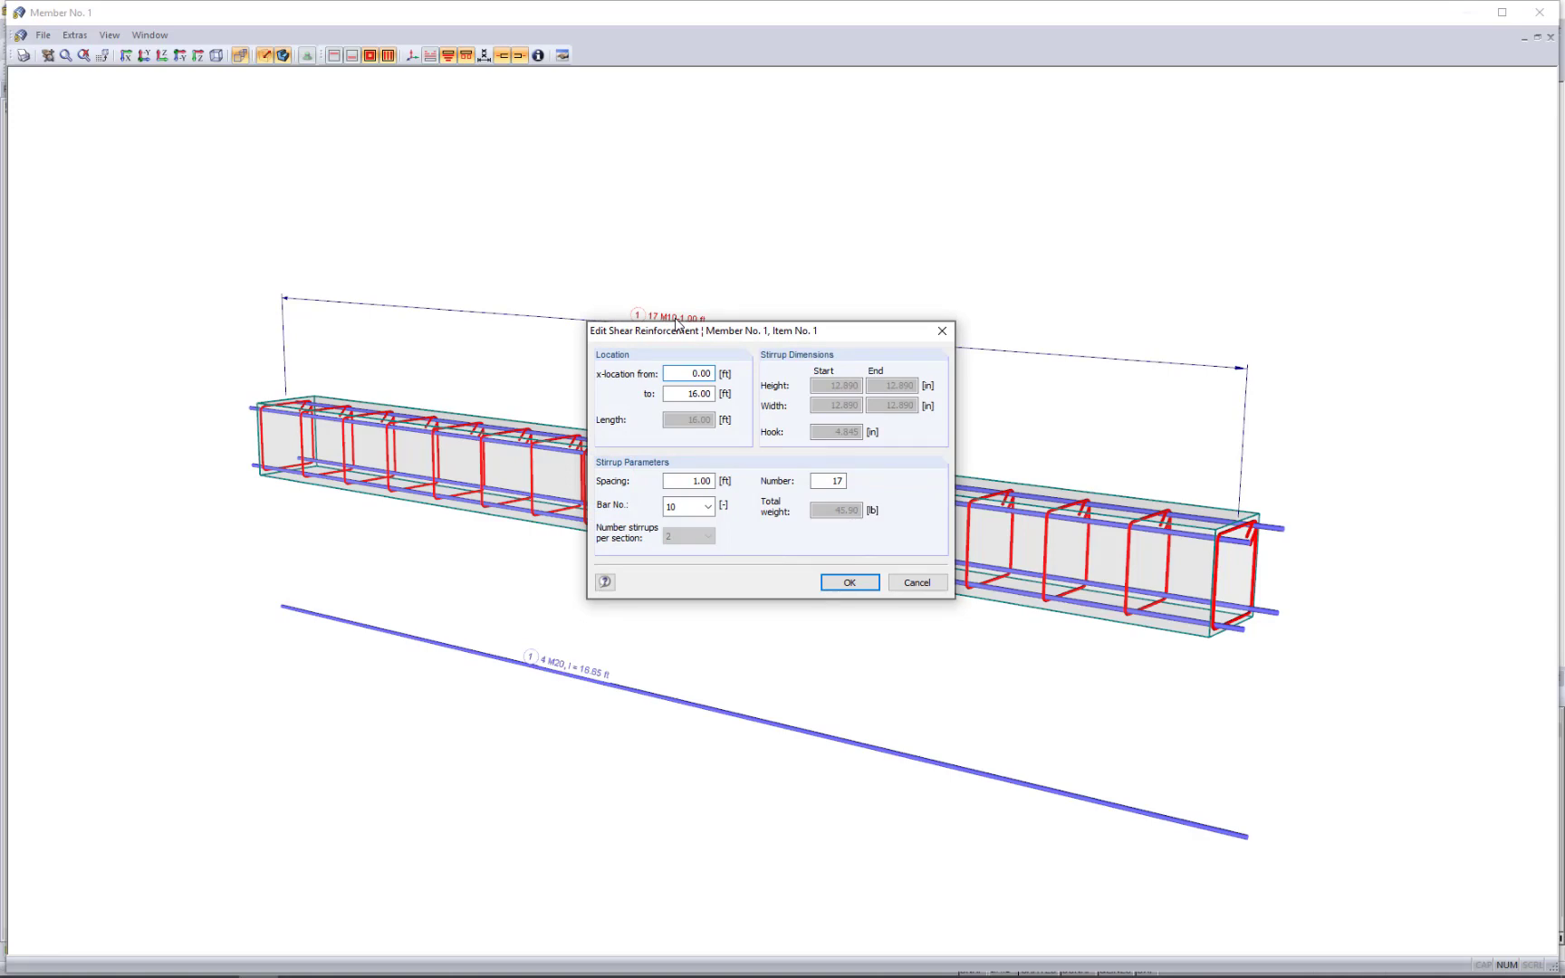
pyautogui.press('Tab')
pyautogui.press('Tab')
pyautogui.write('0.')
pyautogui.click(850, 582)
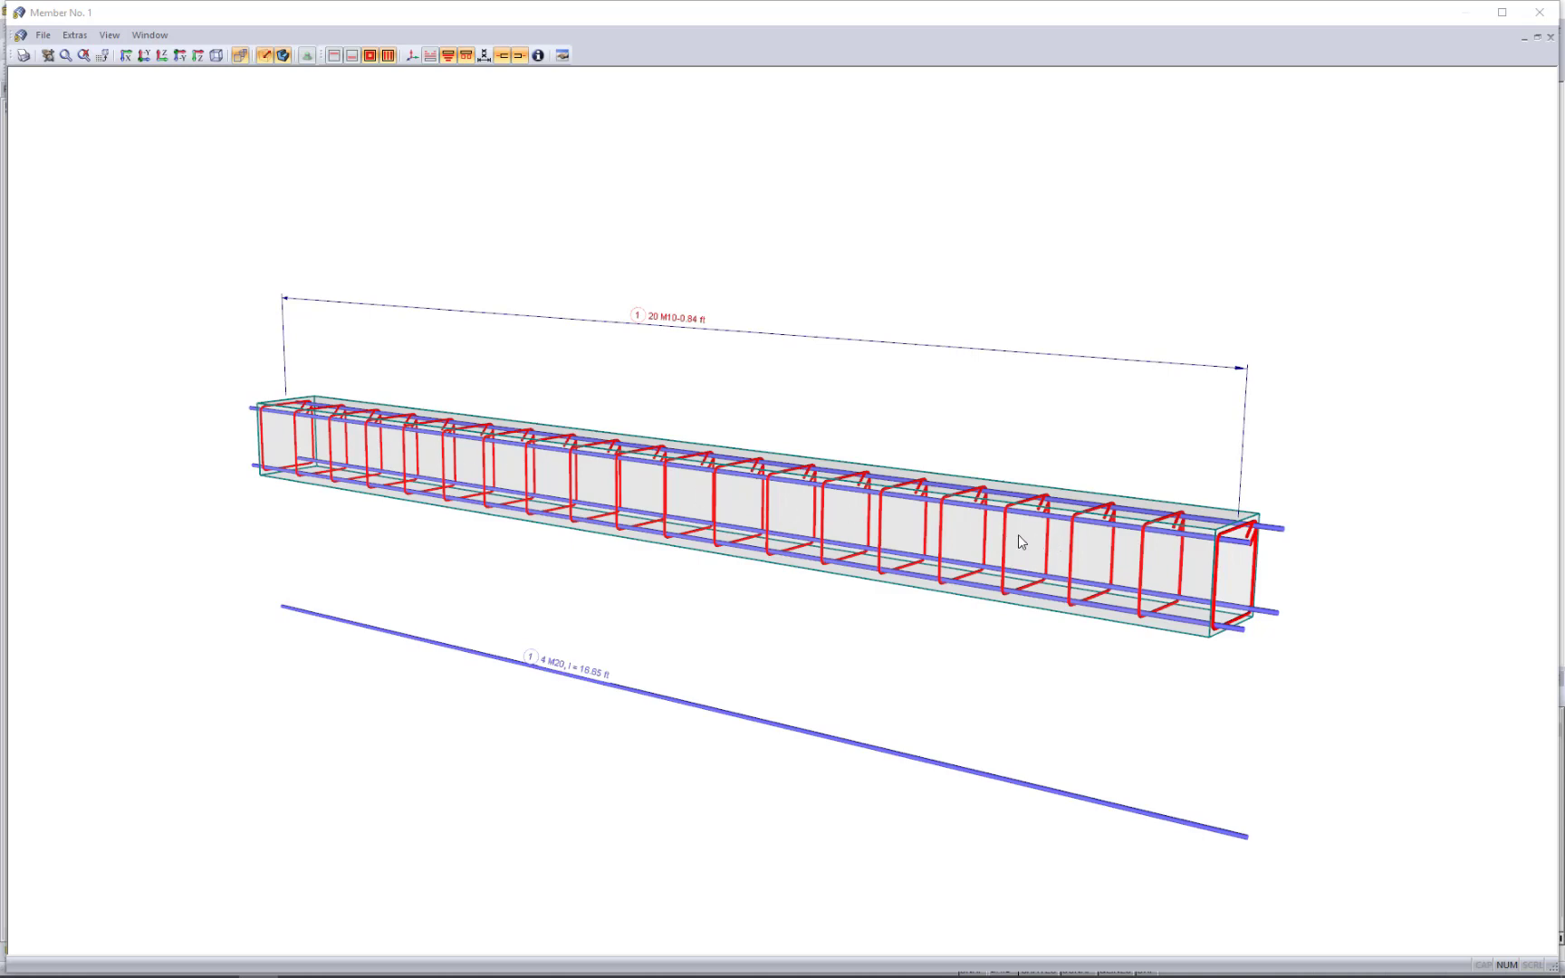
pyautogui.click(1541, 13)
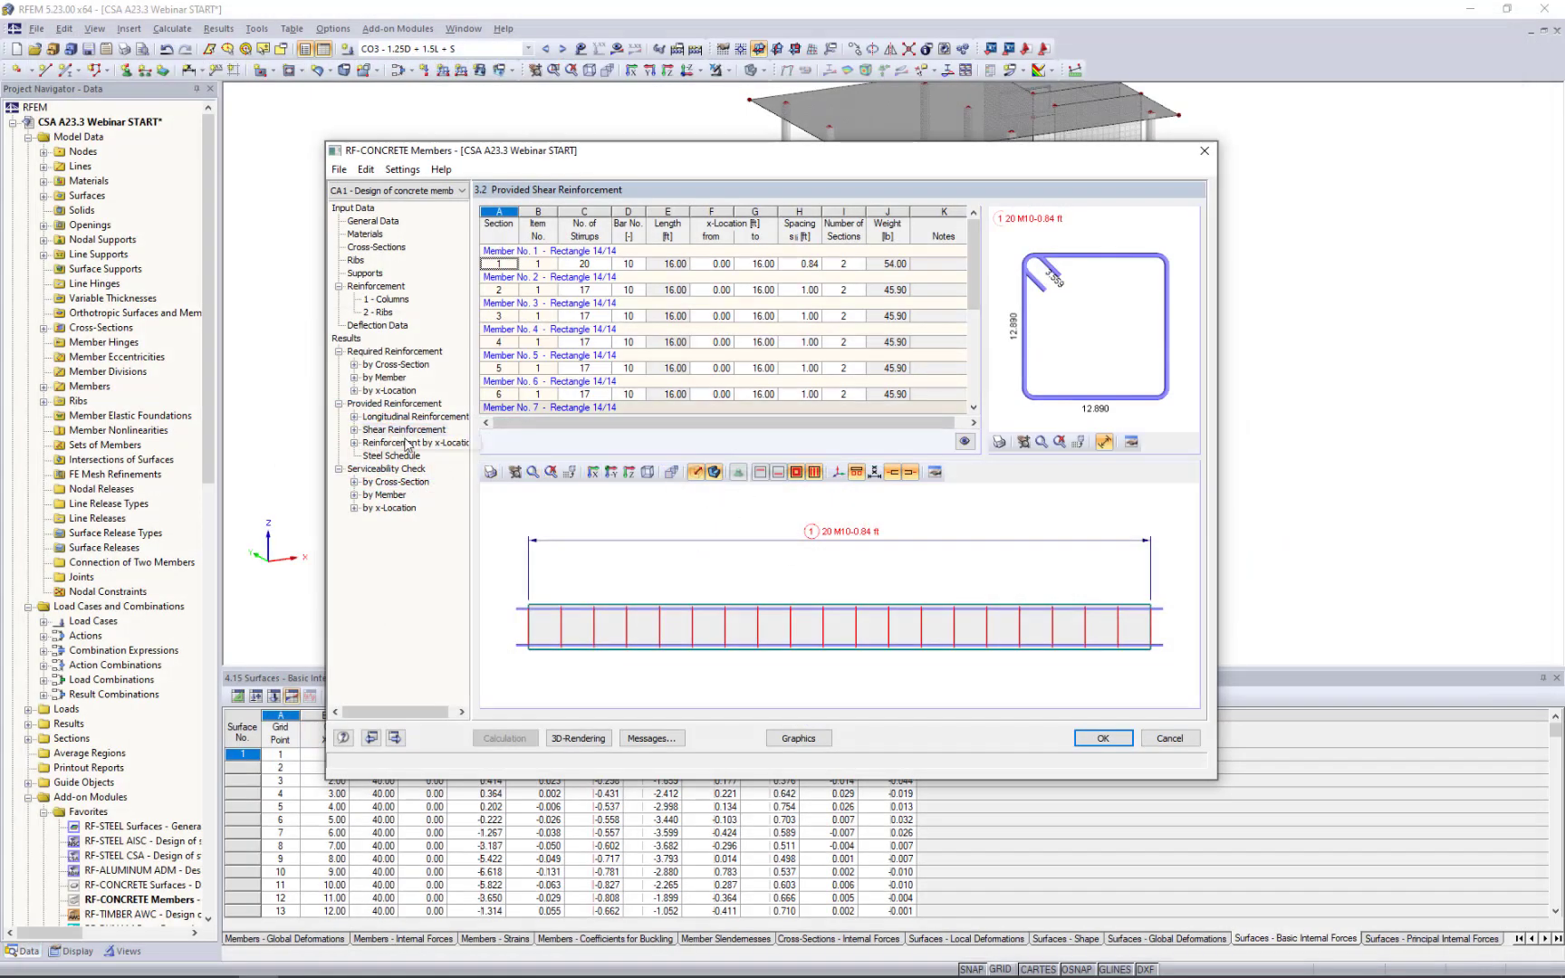
# Recalculate the provided safety for the modified stirrups and check the provided reinforcement by x-location and the shear reinforcement.
pyautogui.click(401, 443)
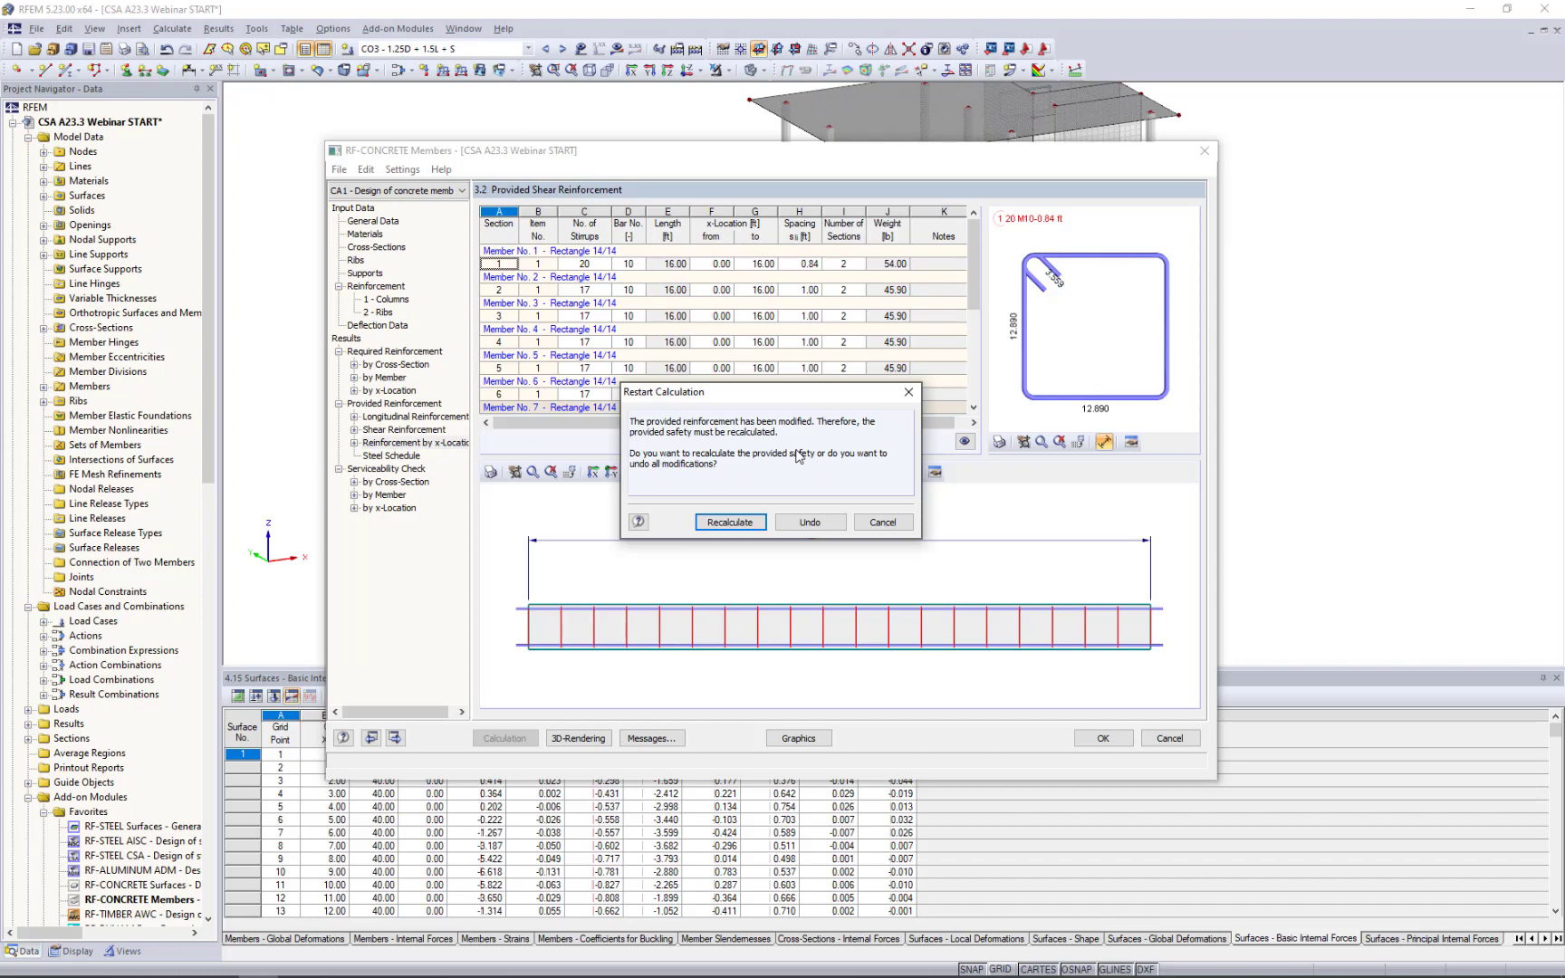
pyautogui.click(733, 522)
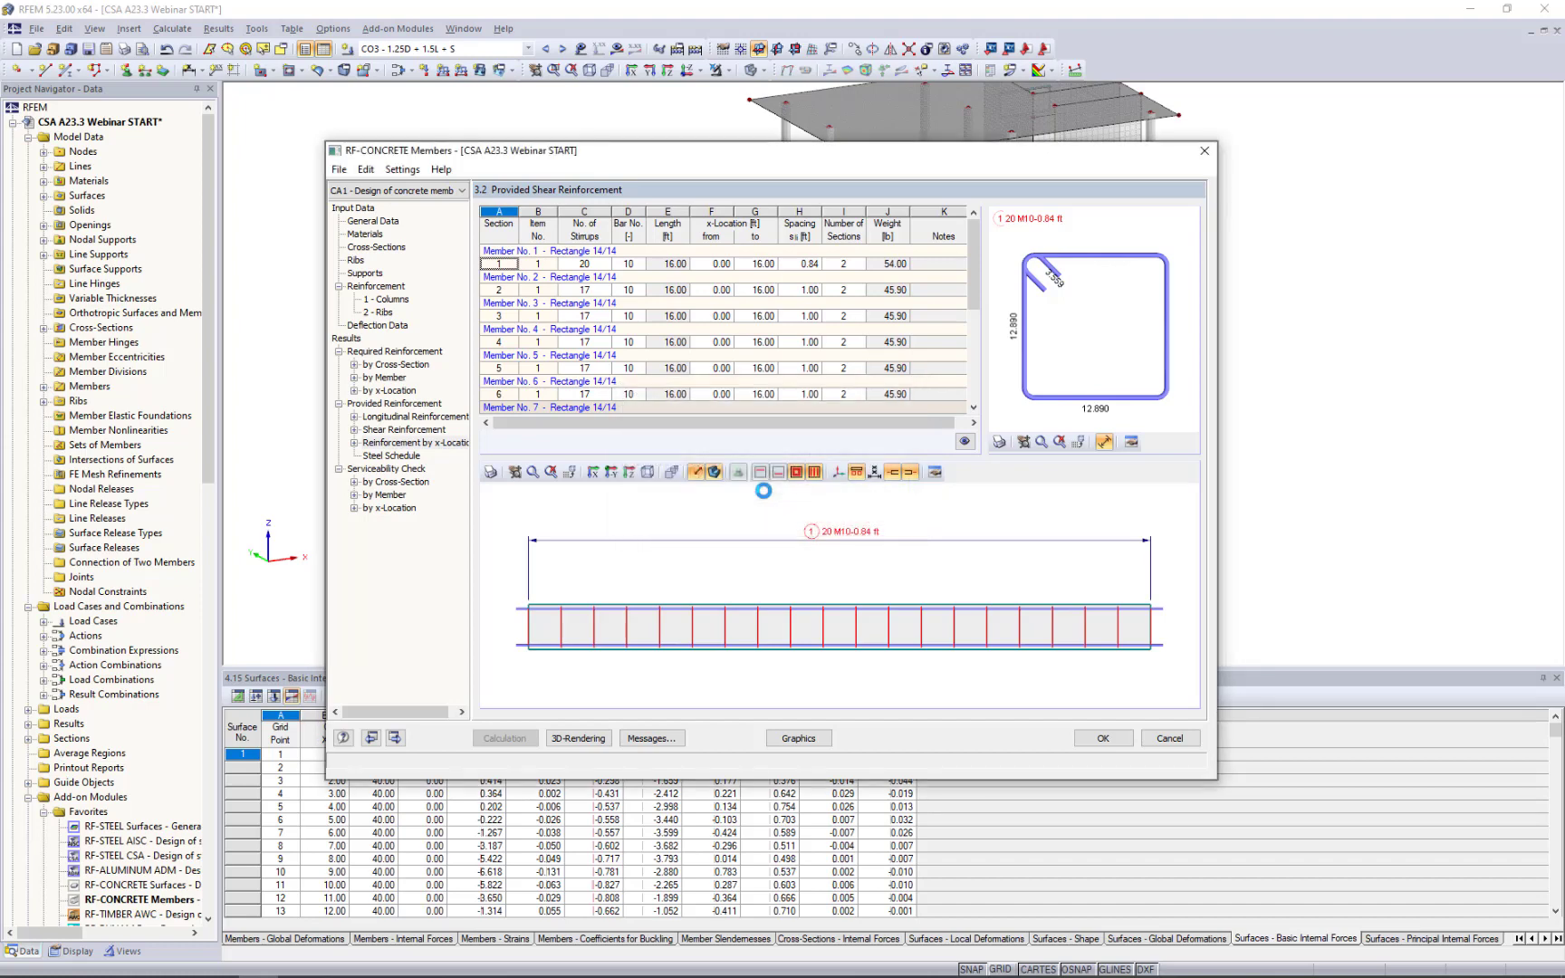
pyautogui.click(416, 443)
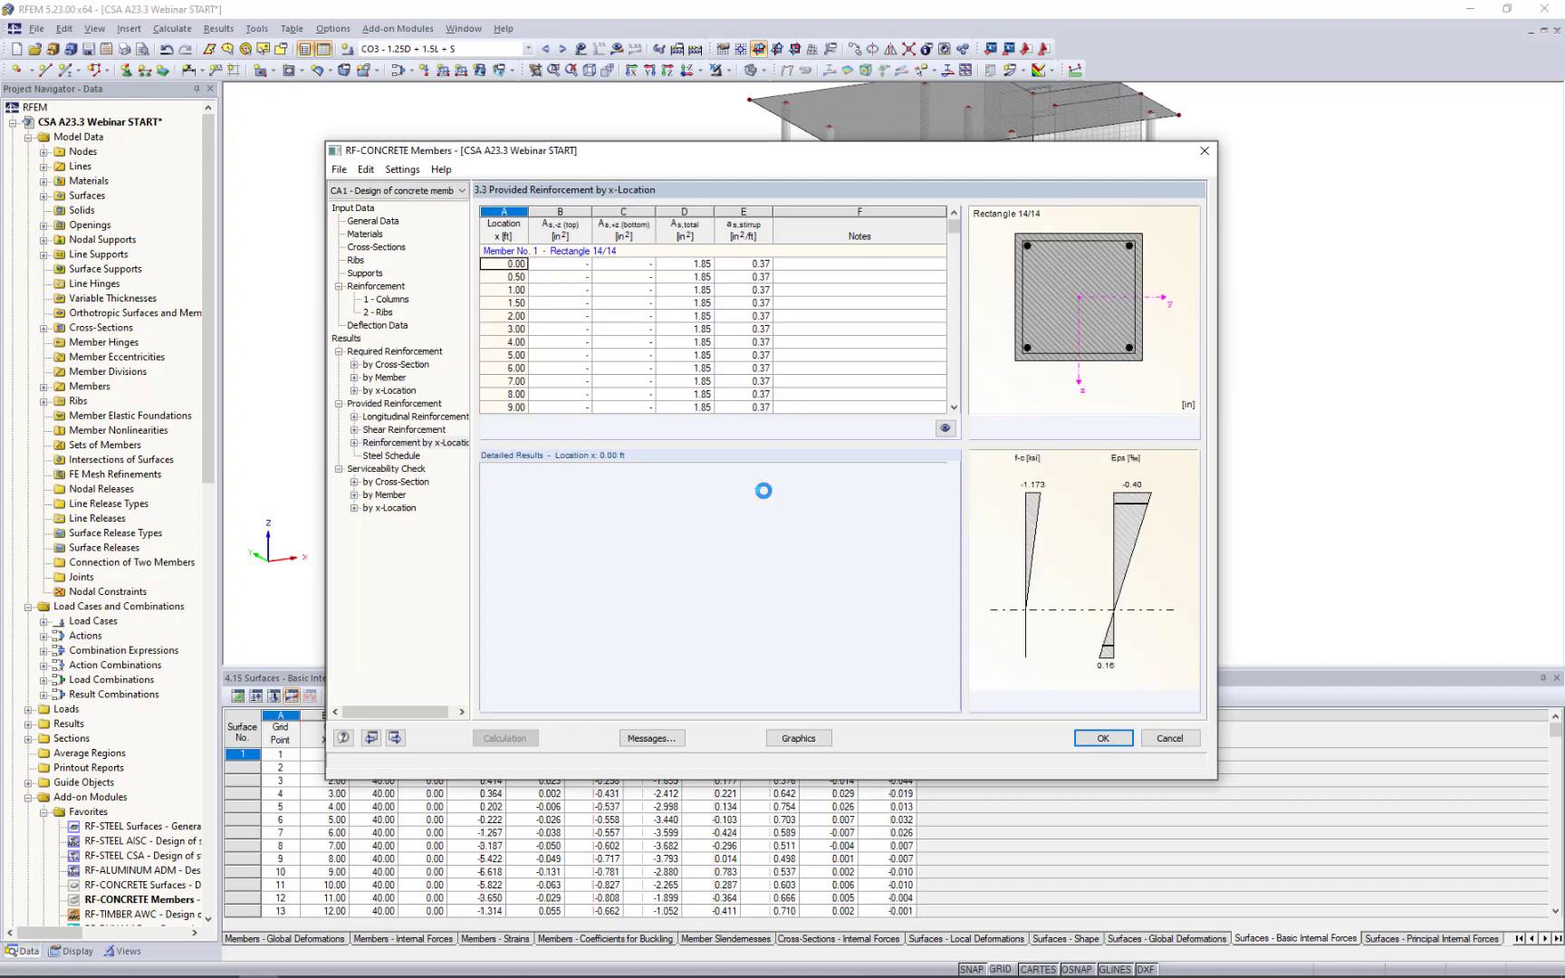
pyautogui.click(404, 429)
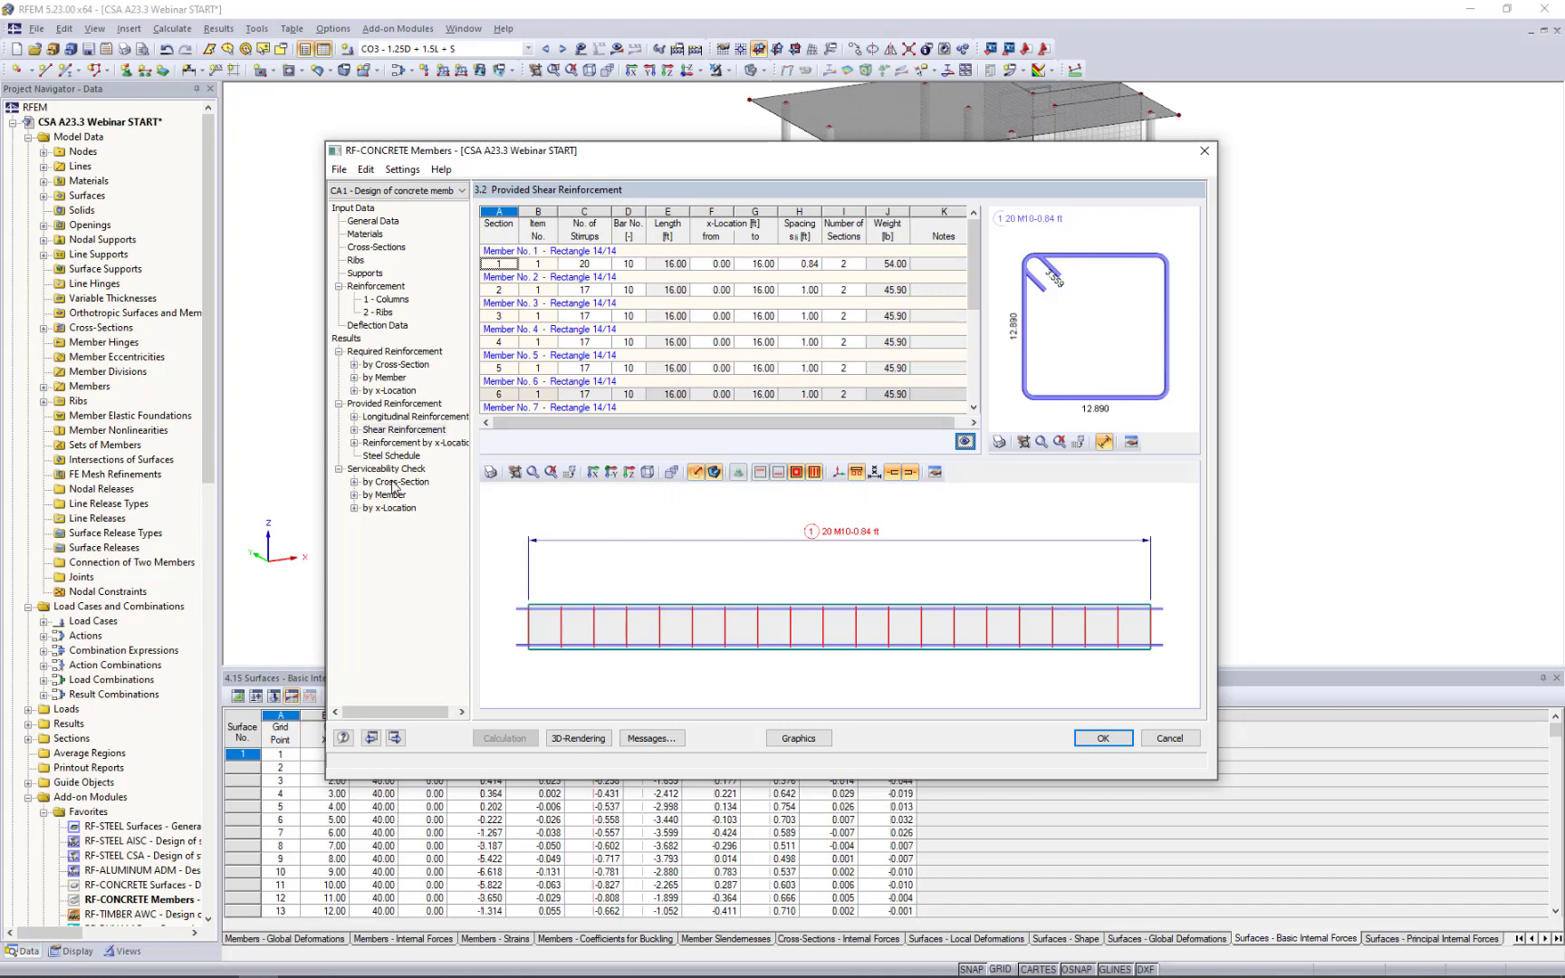
# Examine the serviceability check by member, comparing deflections and limit values for the columns.
pyautogui.click(389, 495)
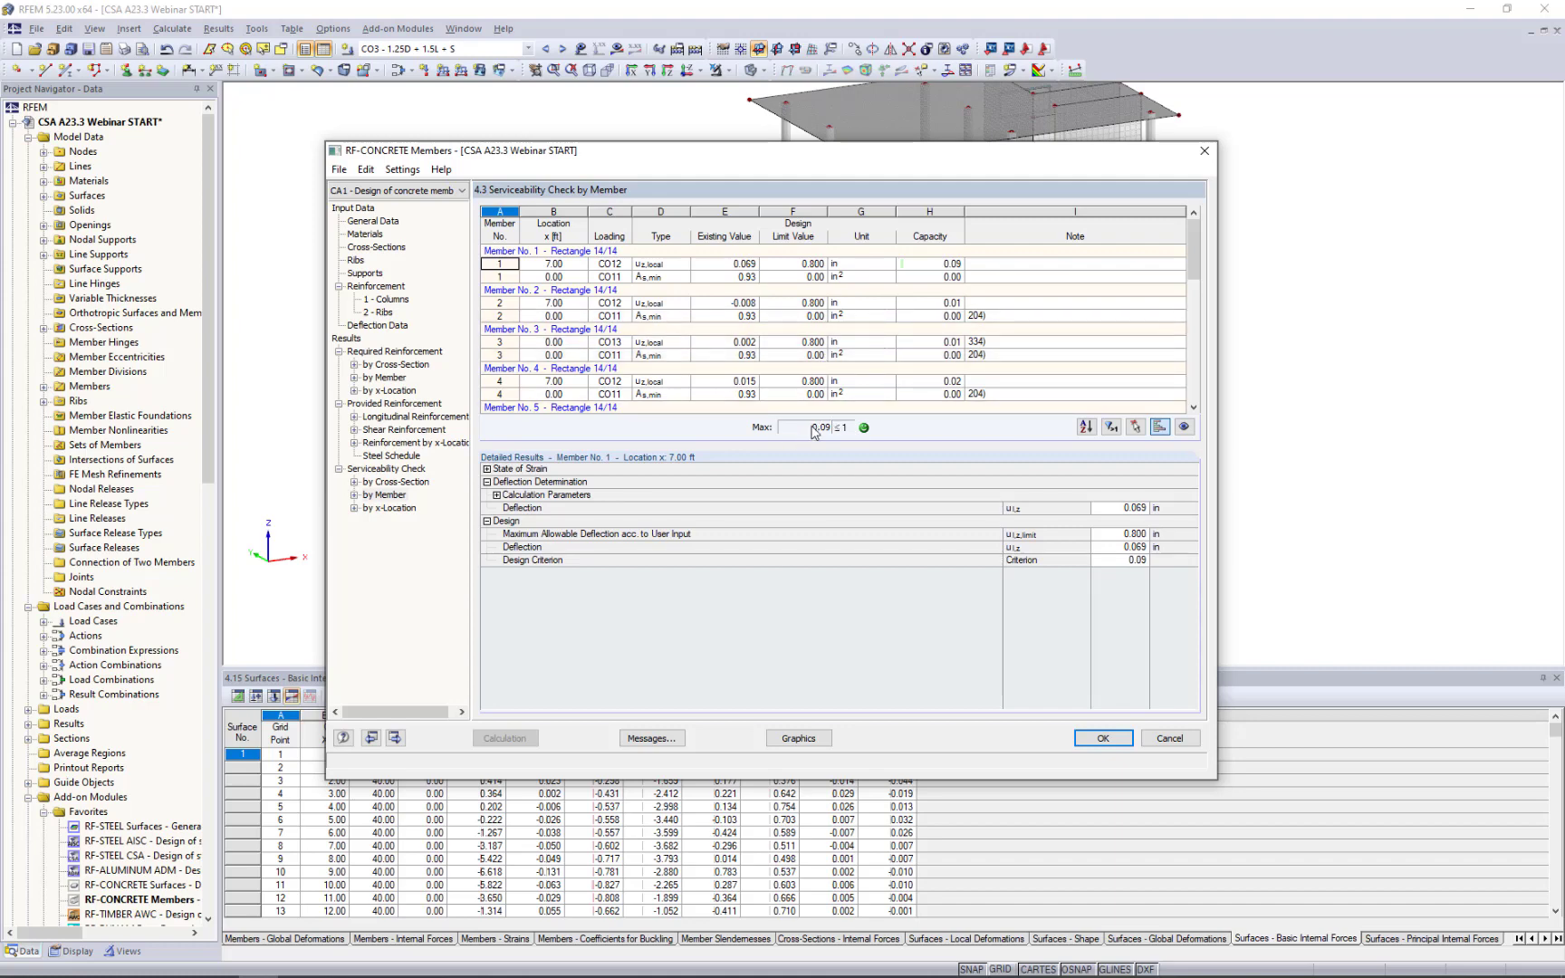
pyautogui.scroll(-1, 929, 303)
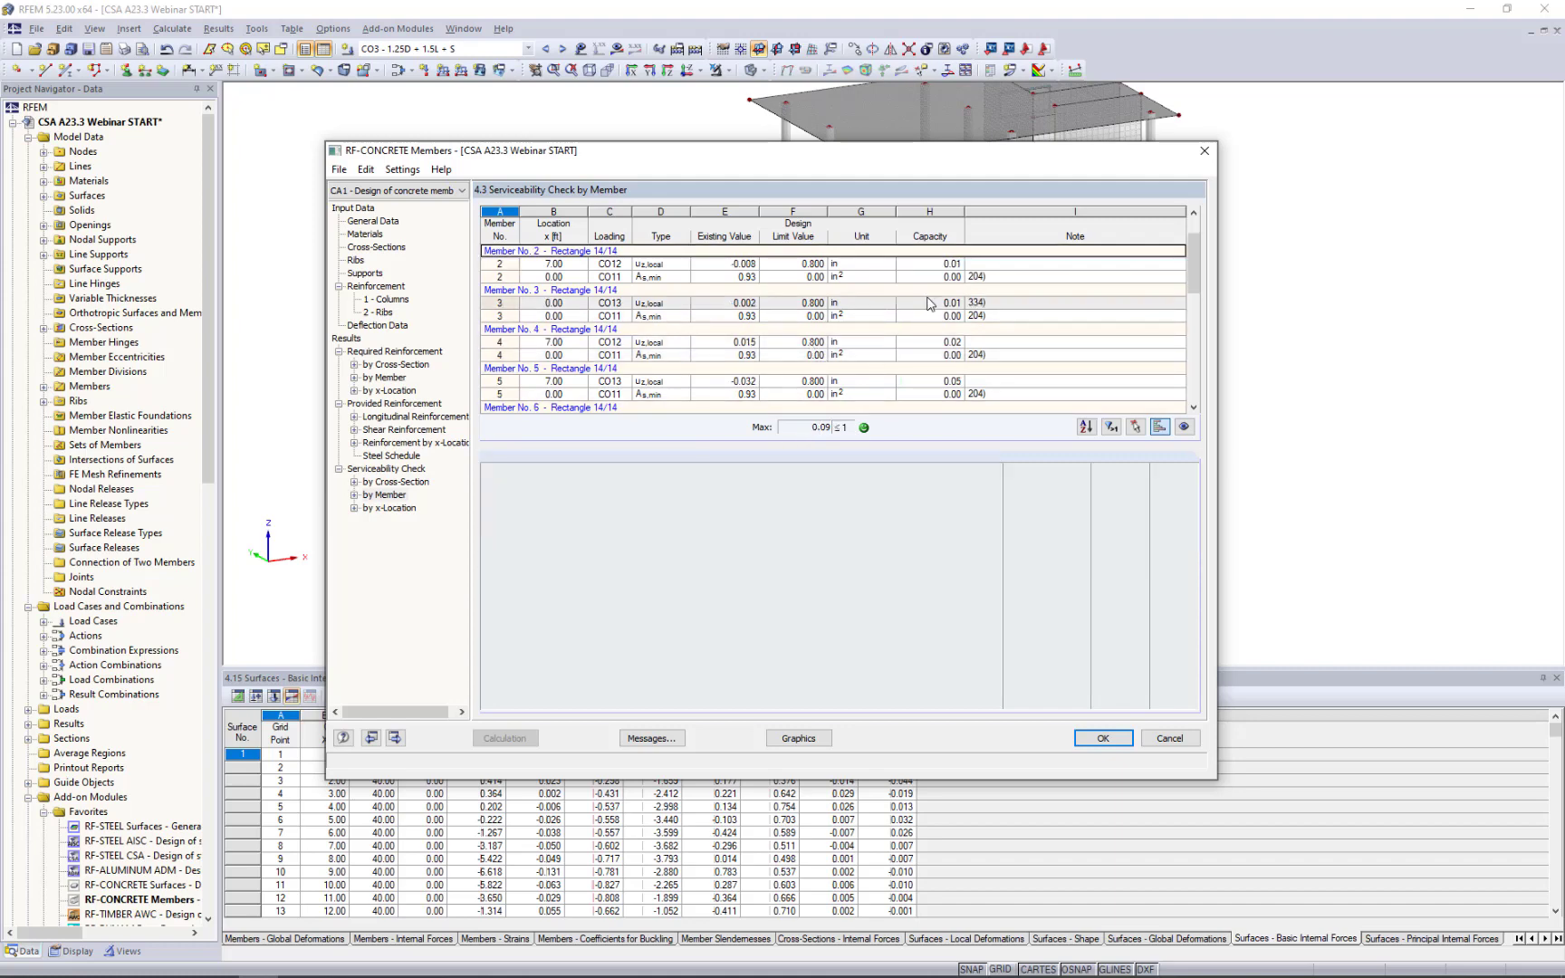
pyautogui.scroll(1, 929, 303)
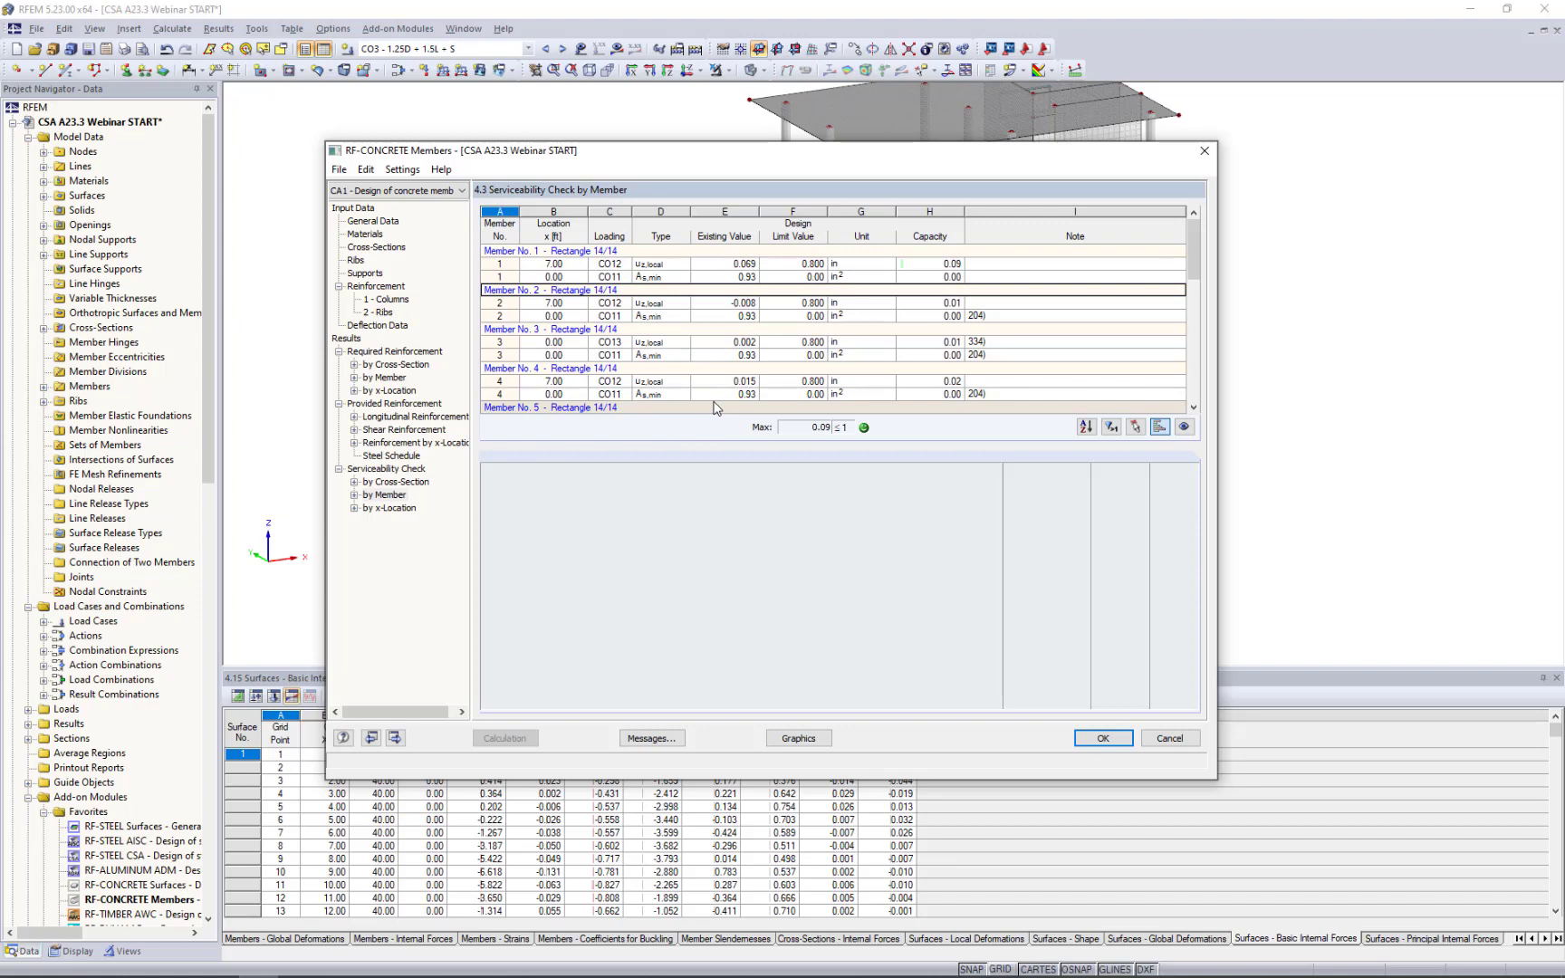
# Show the design results on the model without reinforcement rendering and limit visibility to the row of three ground-floor columns left of the opening.
pyautogui.click(799, 738)
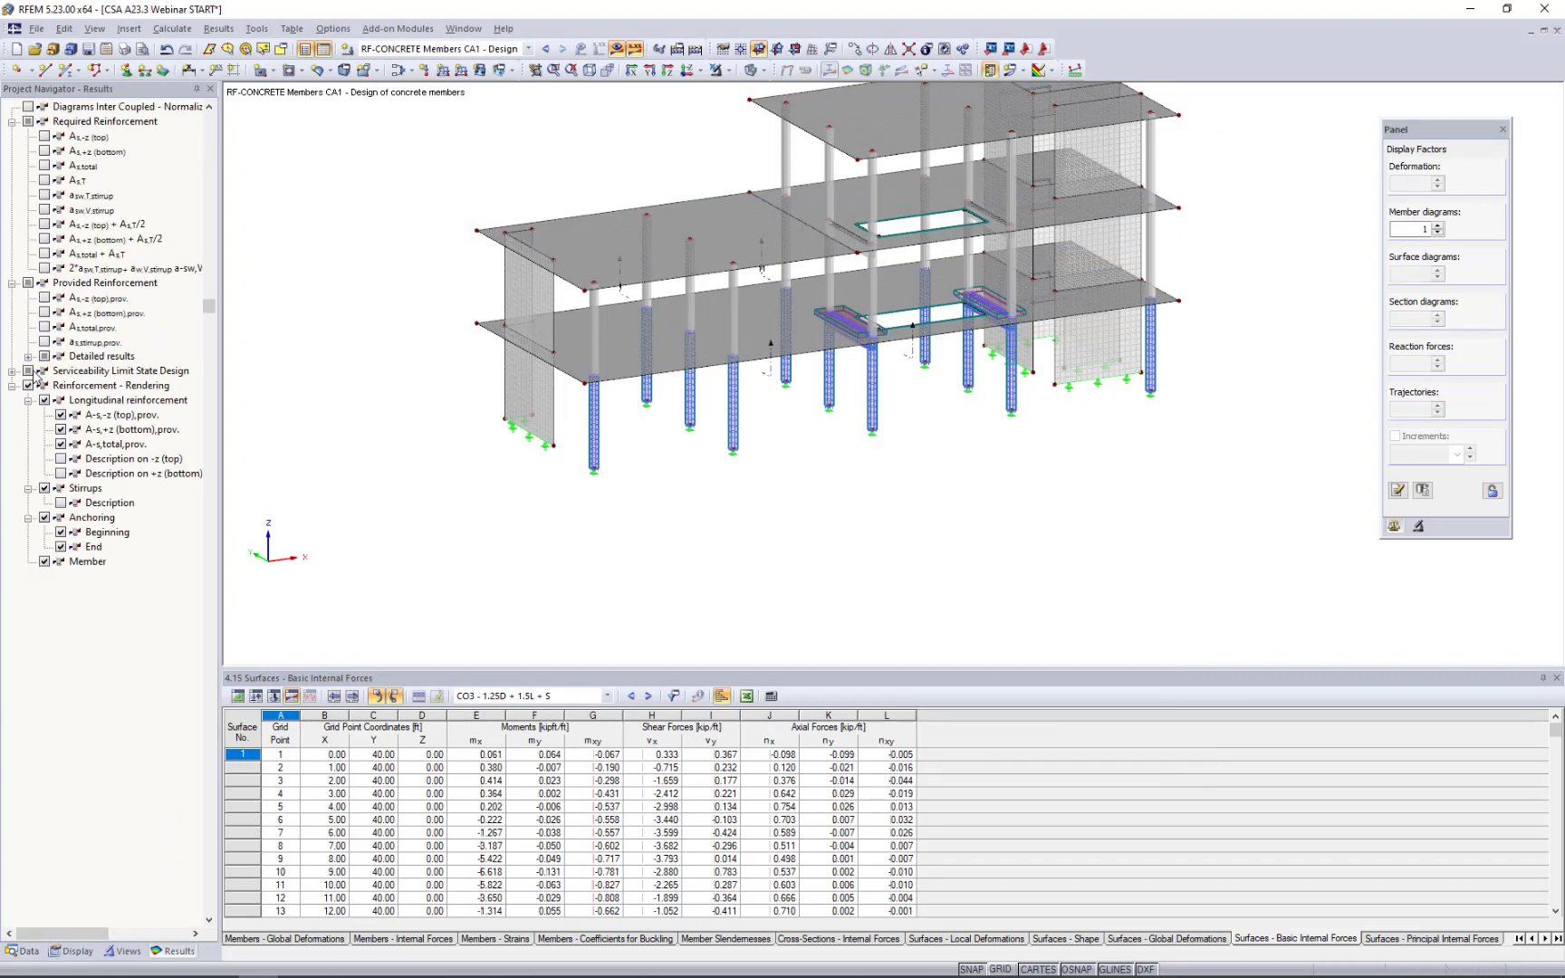
pyautogui.click(28, 385)
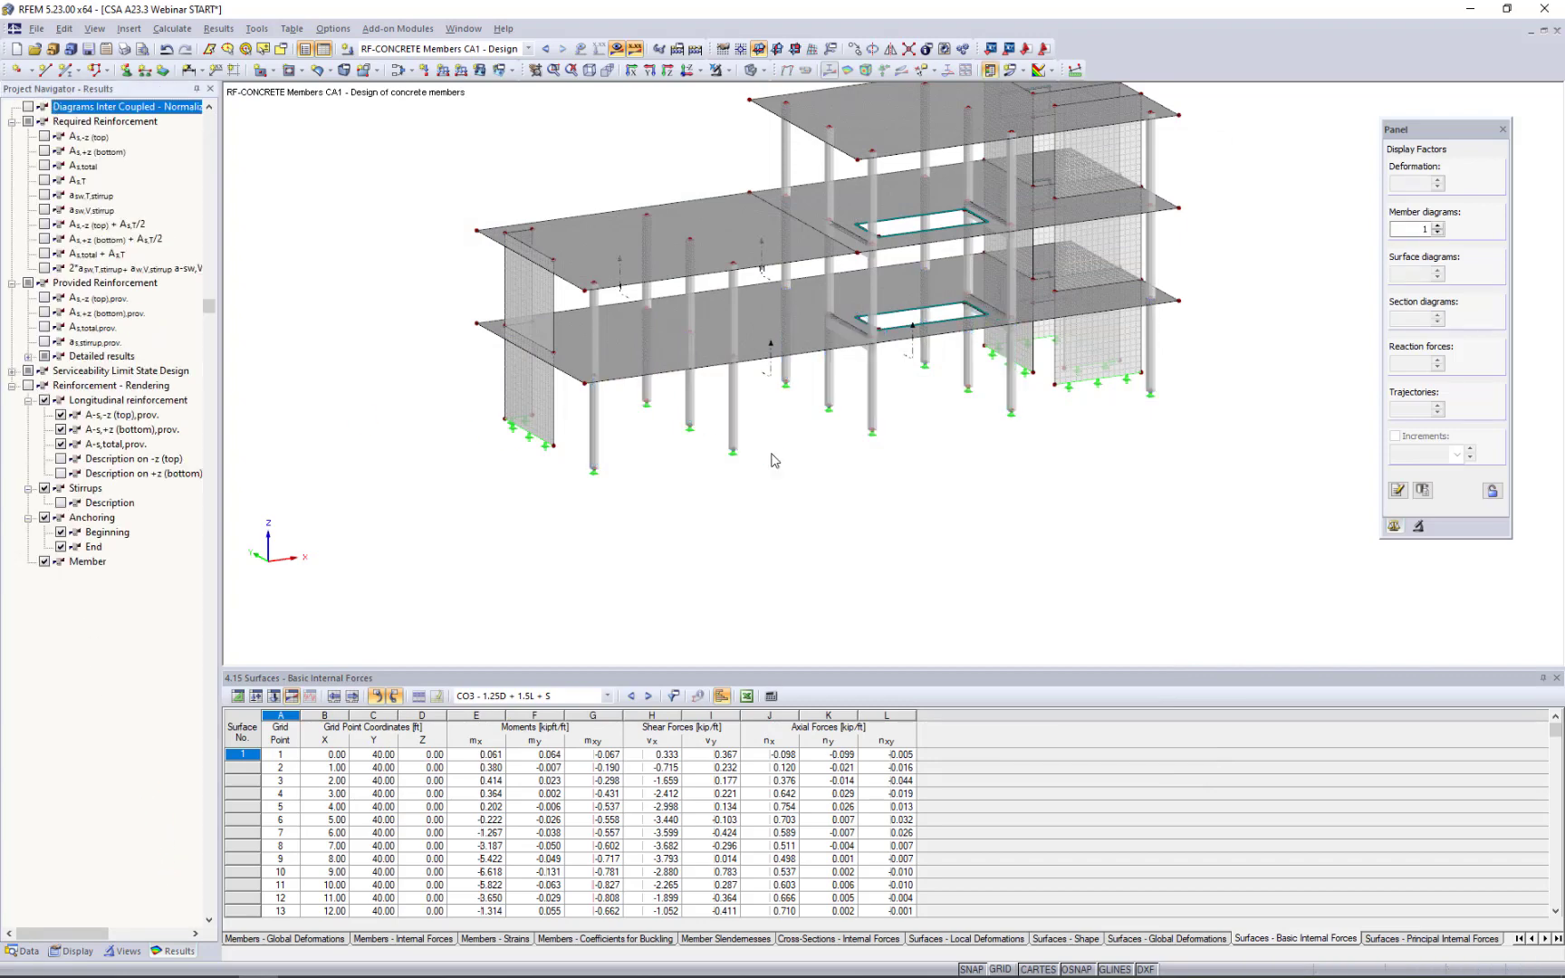
pyautogui.keyDown('ctrl'); pyautogui.moveTo(703, 428); pyautogui.dragTo(656, 363, button='middle'); pyautogui.keyUp('ctrl')
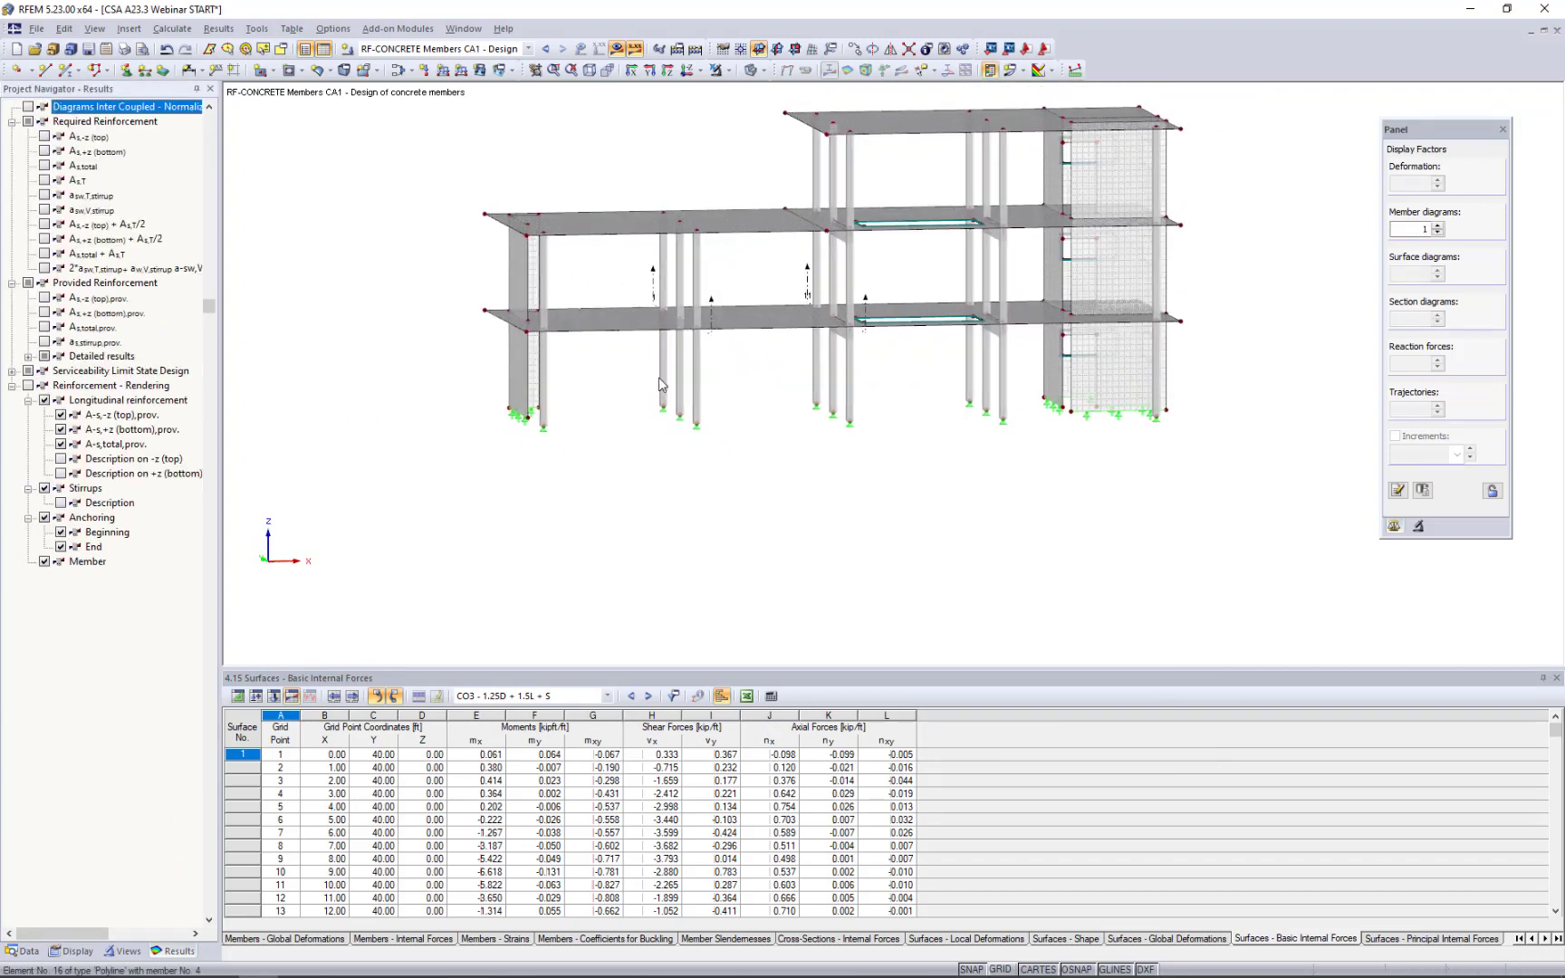
pyautogui.scroll(1, 654, 354)
pyautogui.scroll(3, 654, 359)
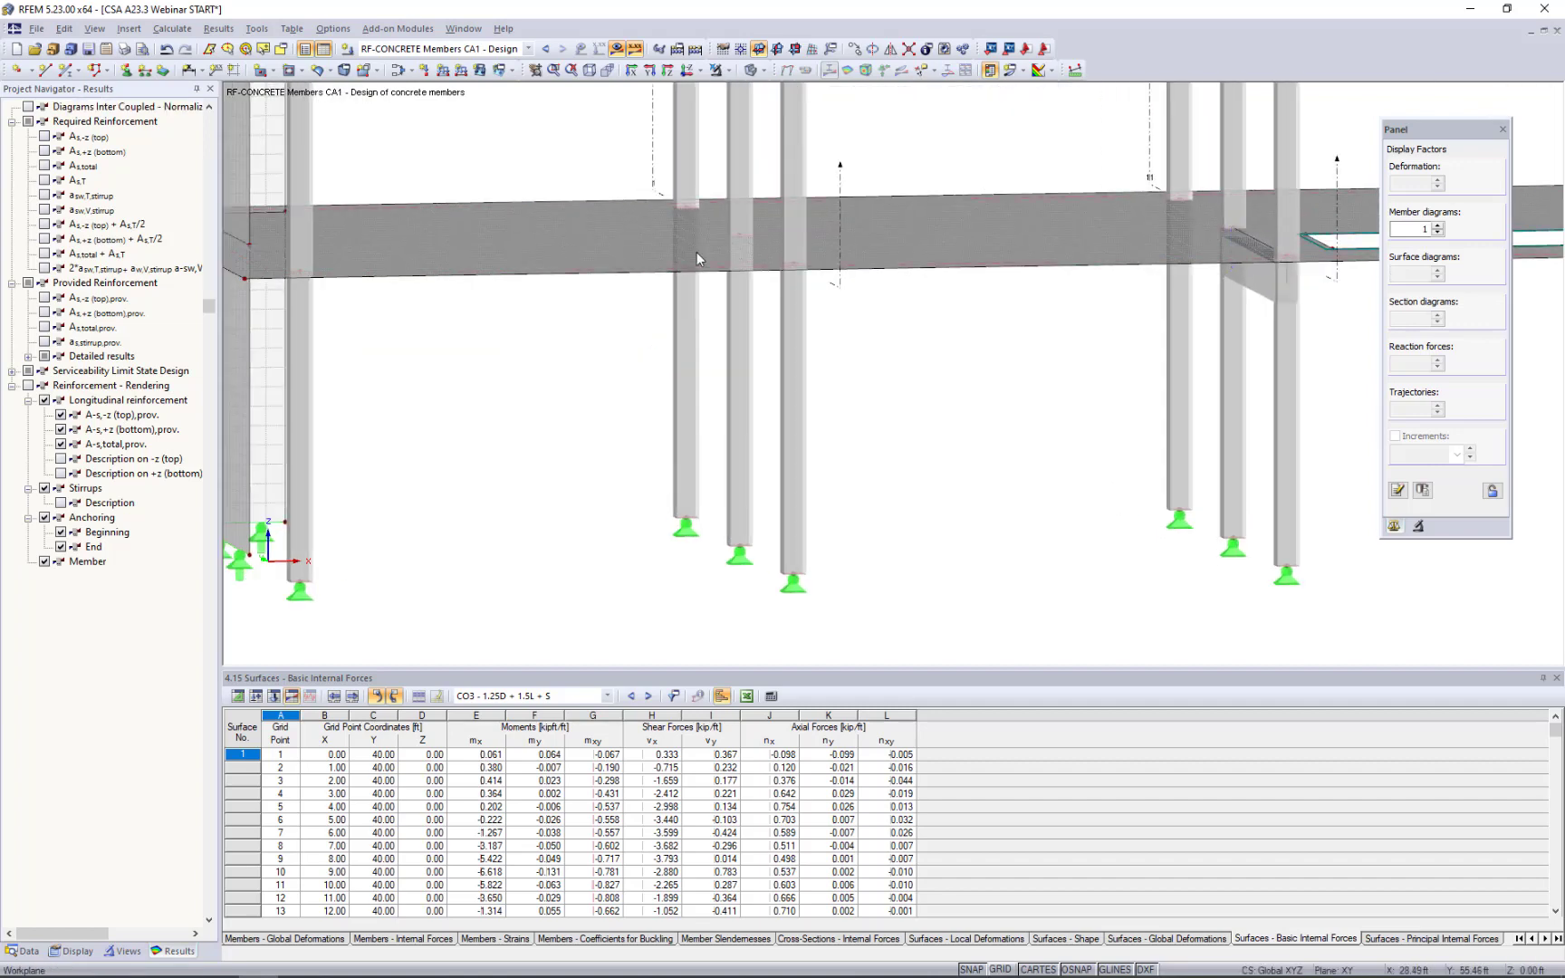
pyautogui.moveTo(604, 173); pyautogui.dragTo(872, 641)
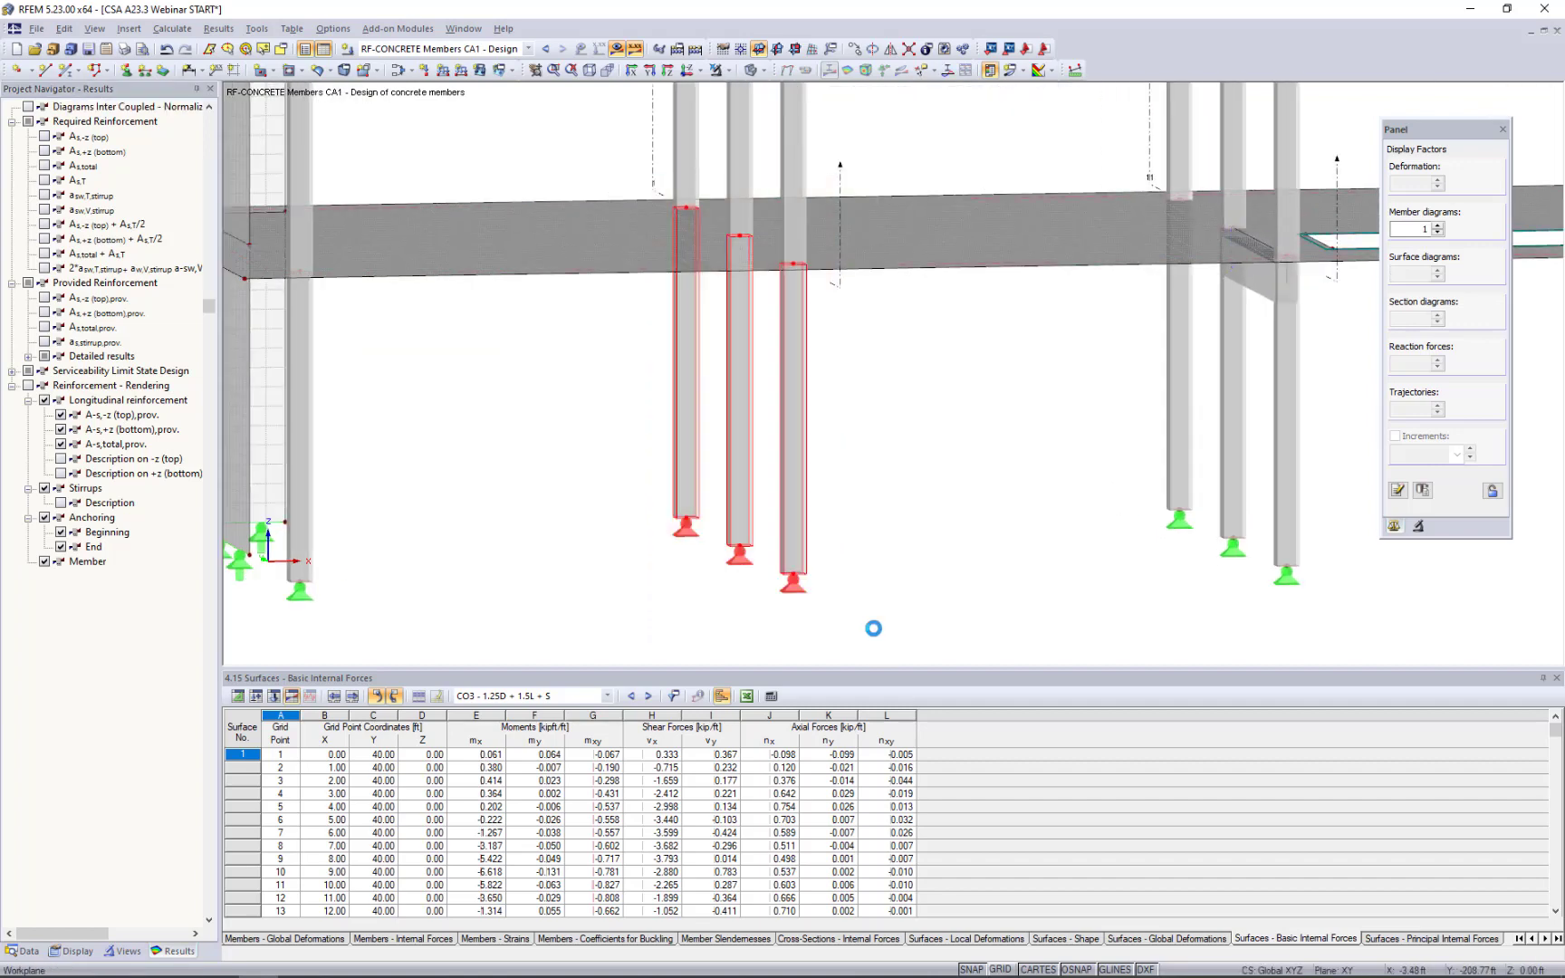
pyautogui.click(763, 71)
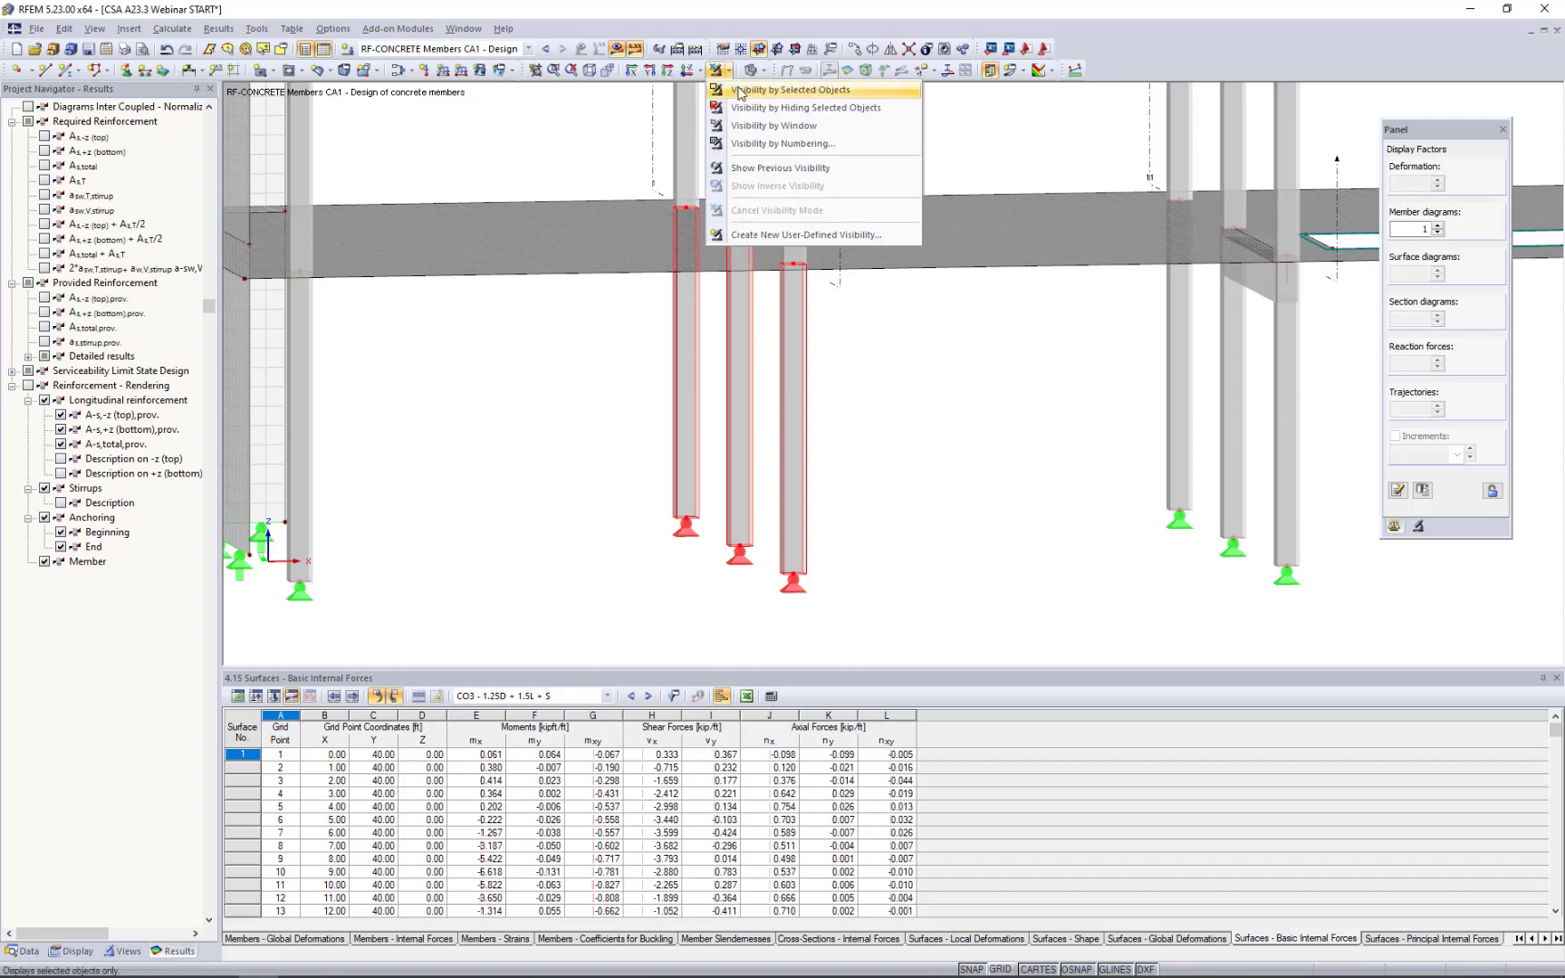
pyautogui.click(739, 90)
pyautogui.click(862, 373)
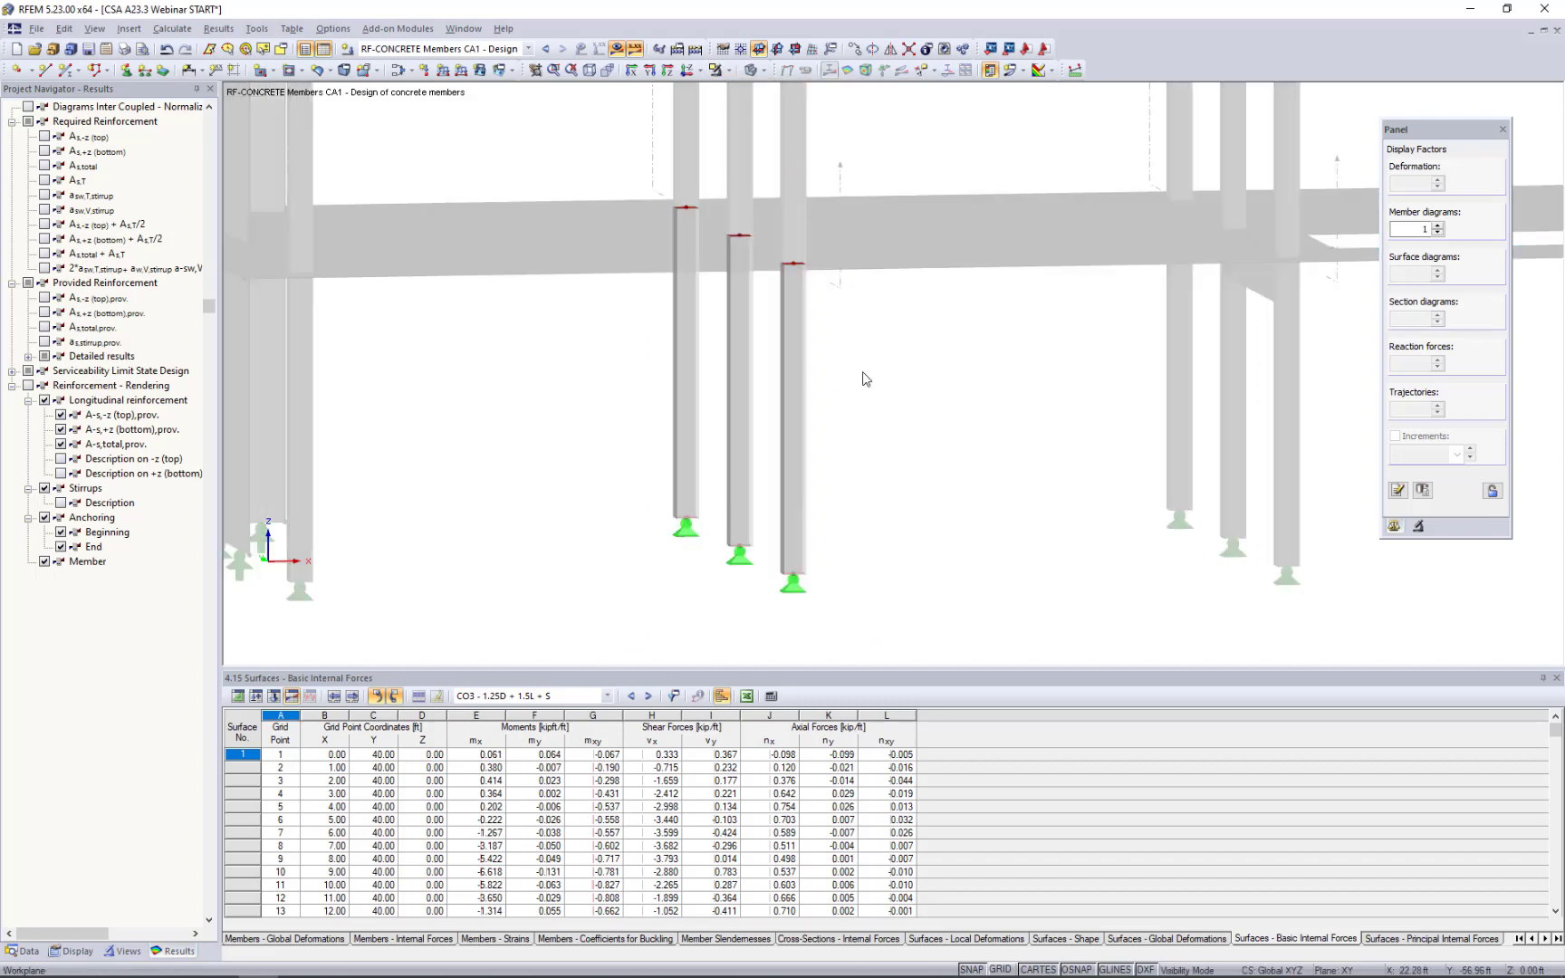
pyautogui.keyDown('ctrl'); pyautogui.moveTo(957, 407); pyautogui.dragTo(972, 412, button='middle'); pyautogui.keyUp('ctrl')
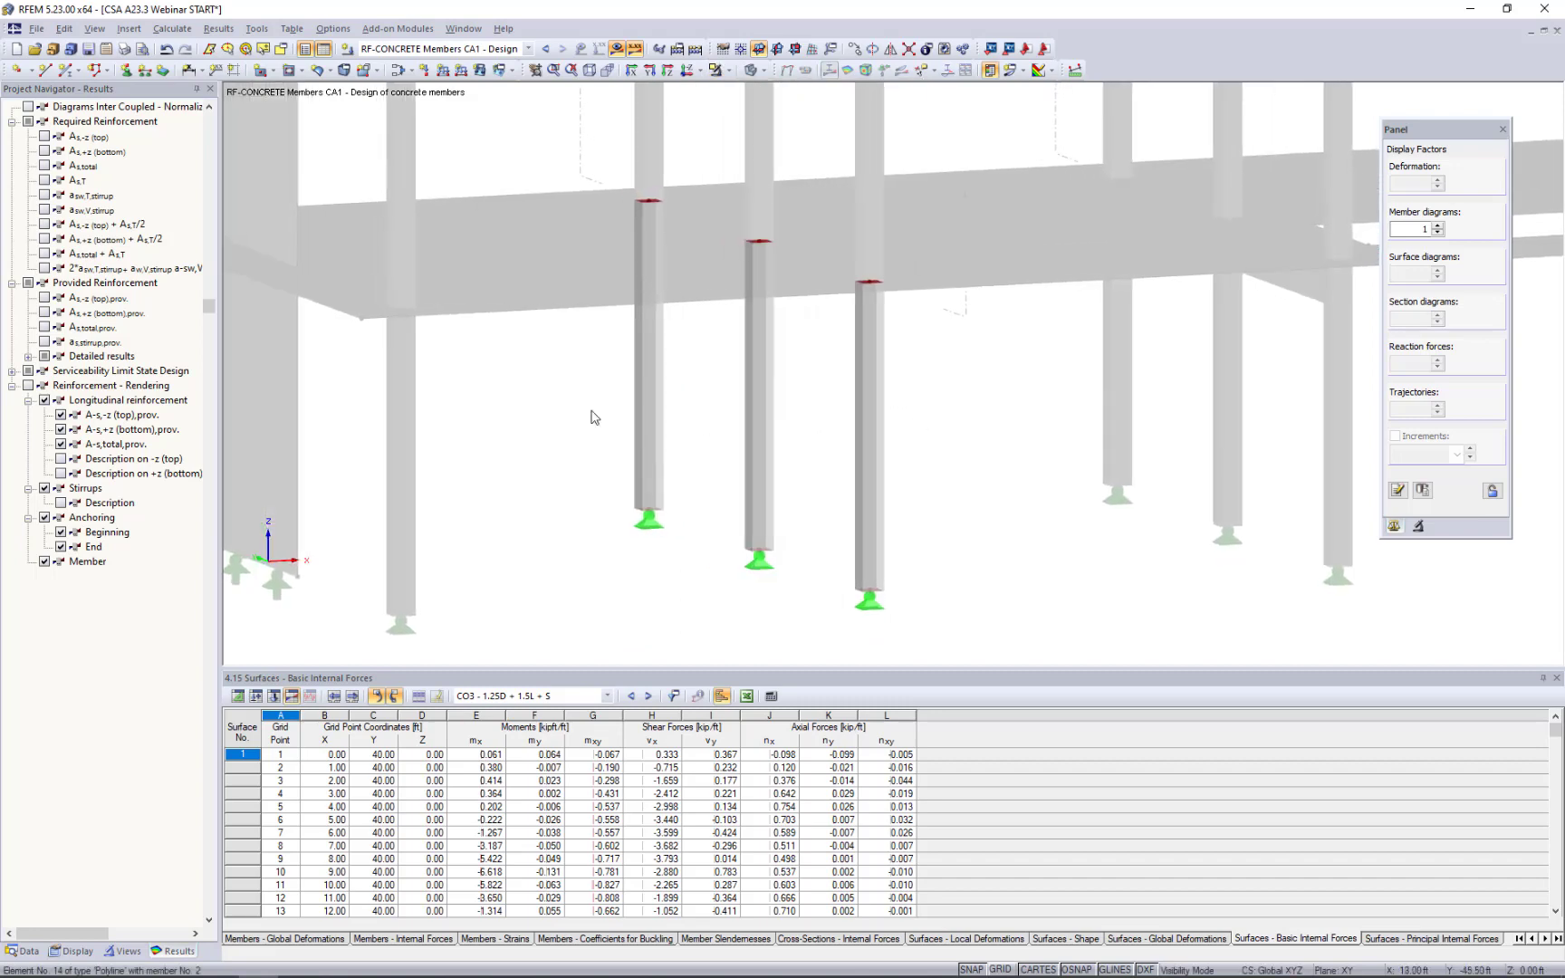
# Compare the required As,total and provided As,total,prov. diagrams on the three isolated columns, and hide both diagrams again.
pyautogui.click(45, 166)
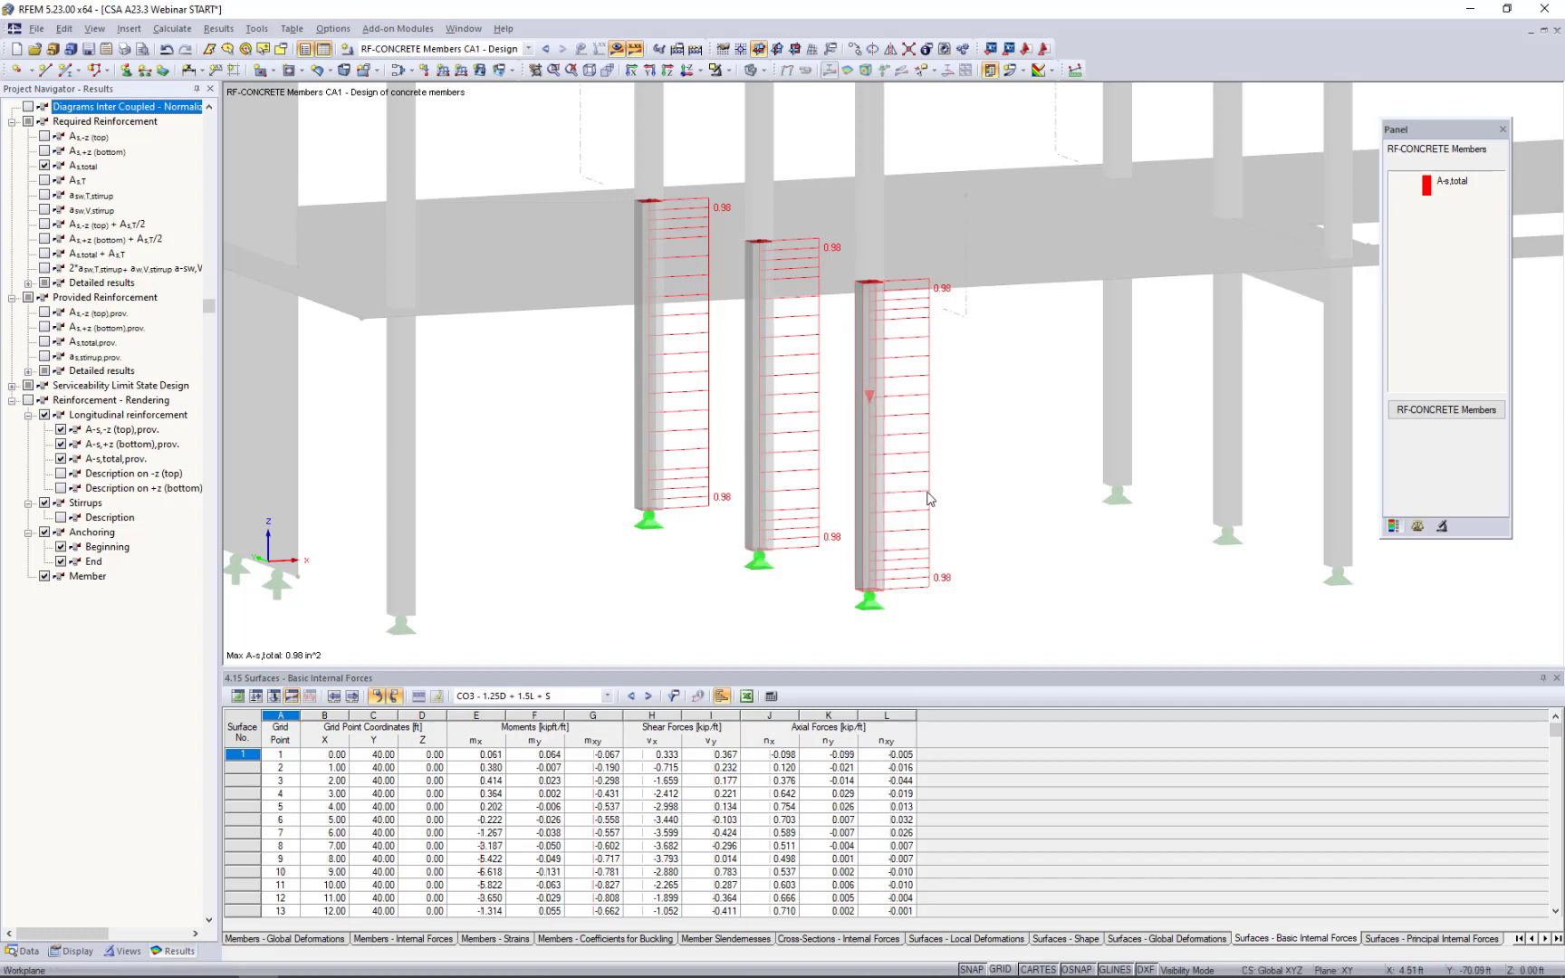
pyautogui.click(44, 342)
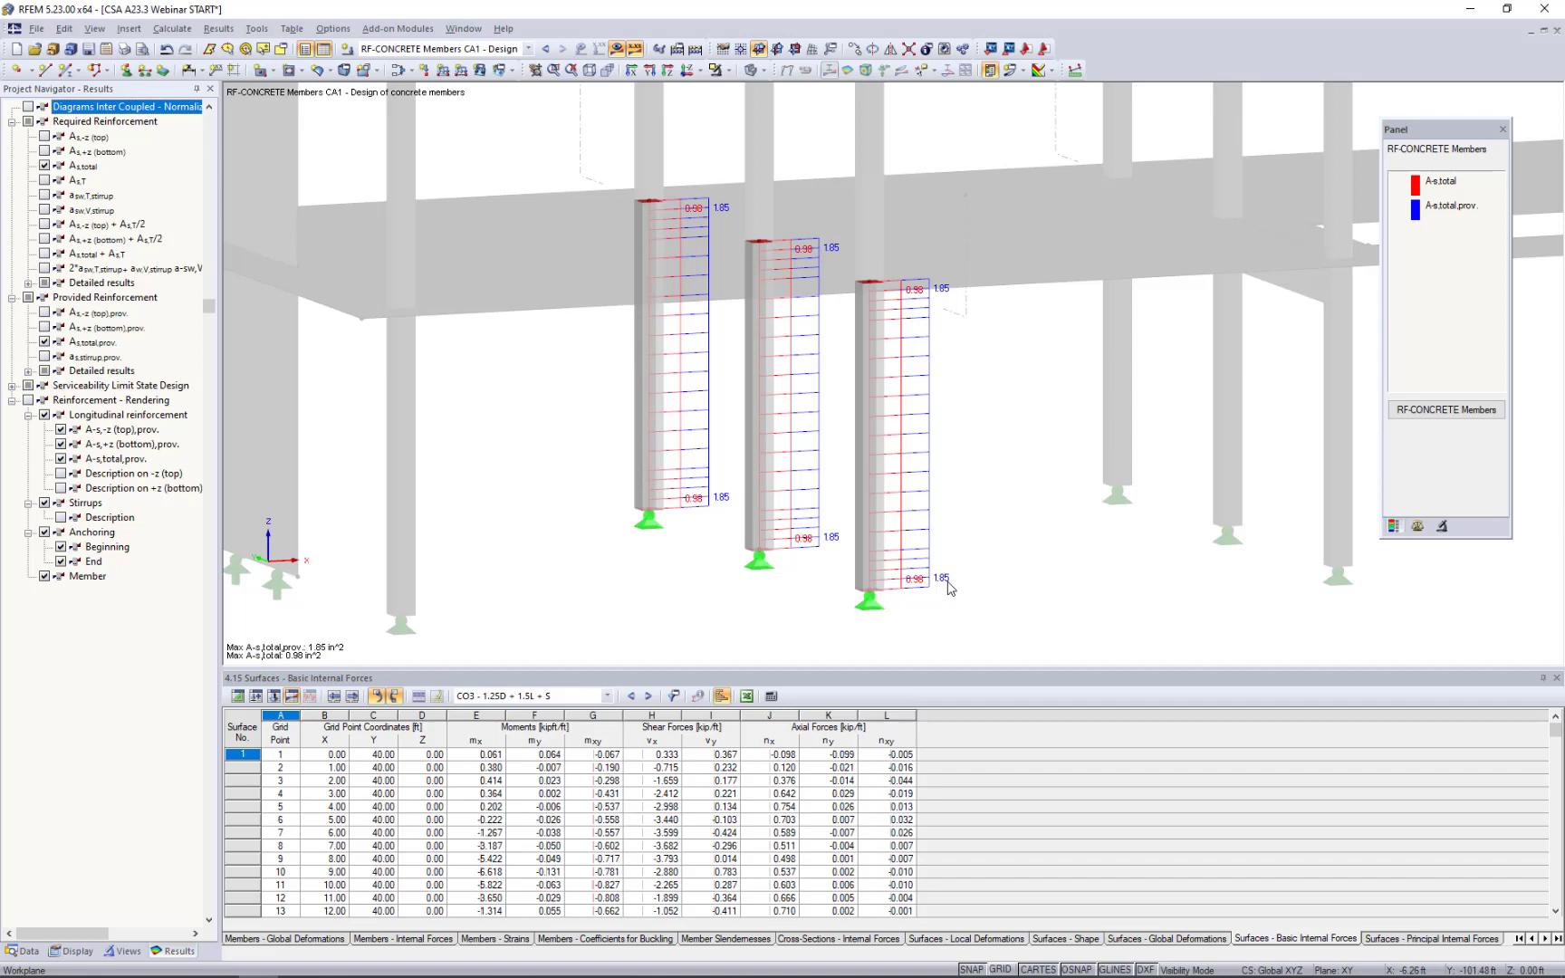
pyautogui.click(45, 343)
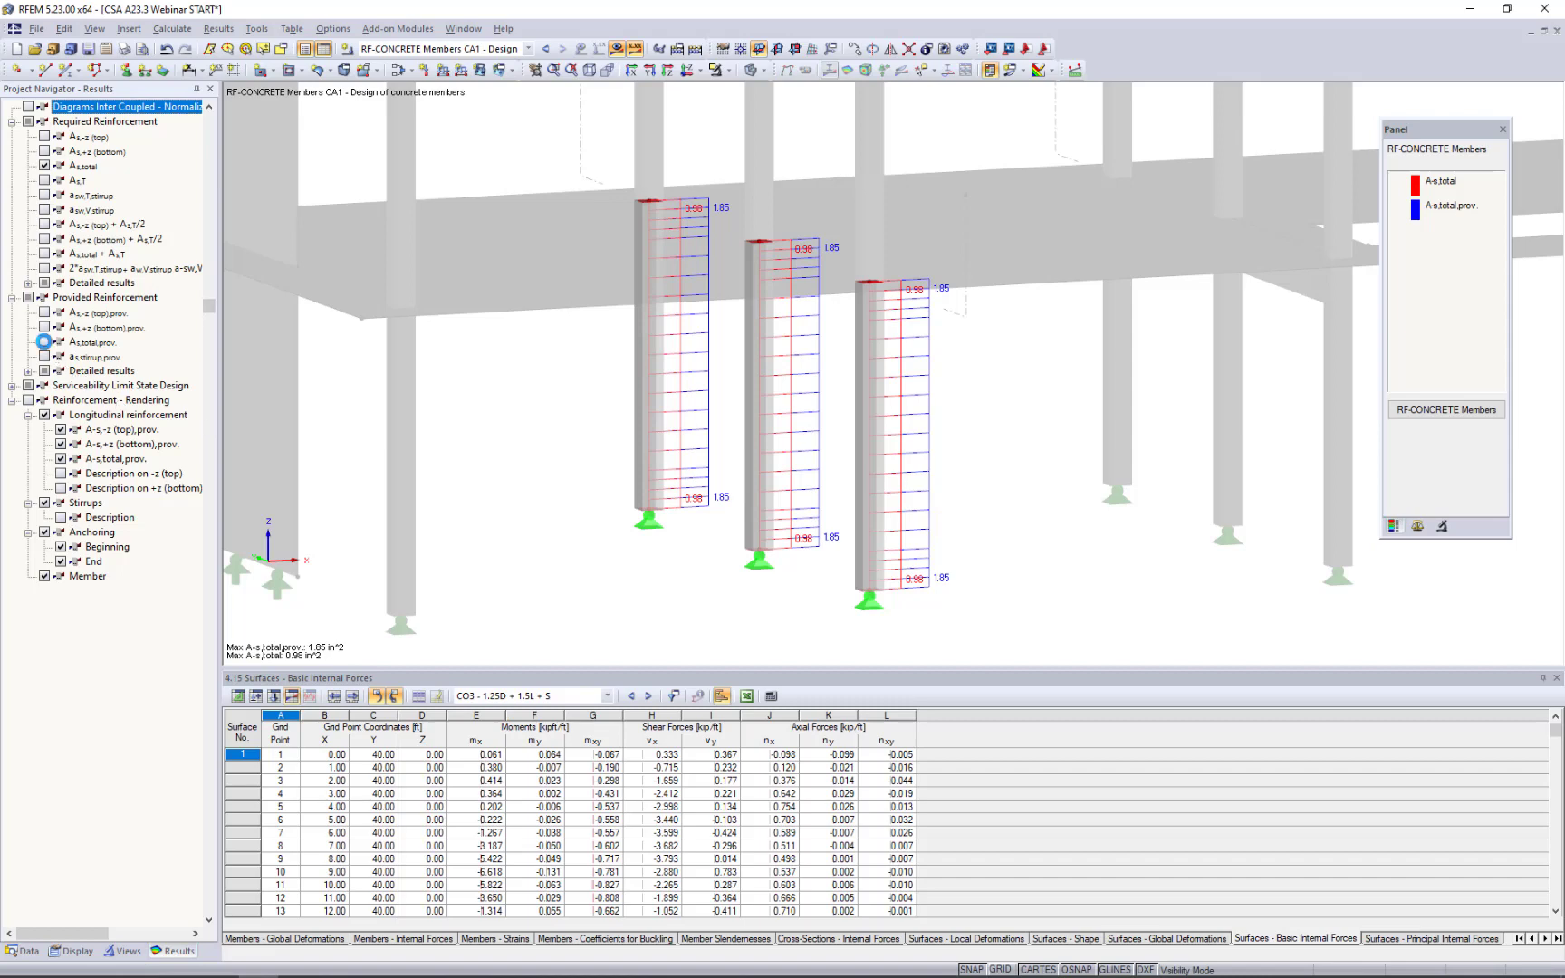
pyautogui.click(45, 167)
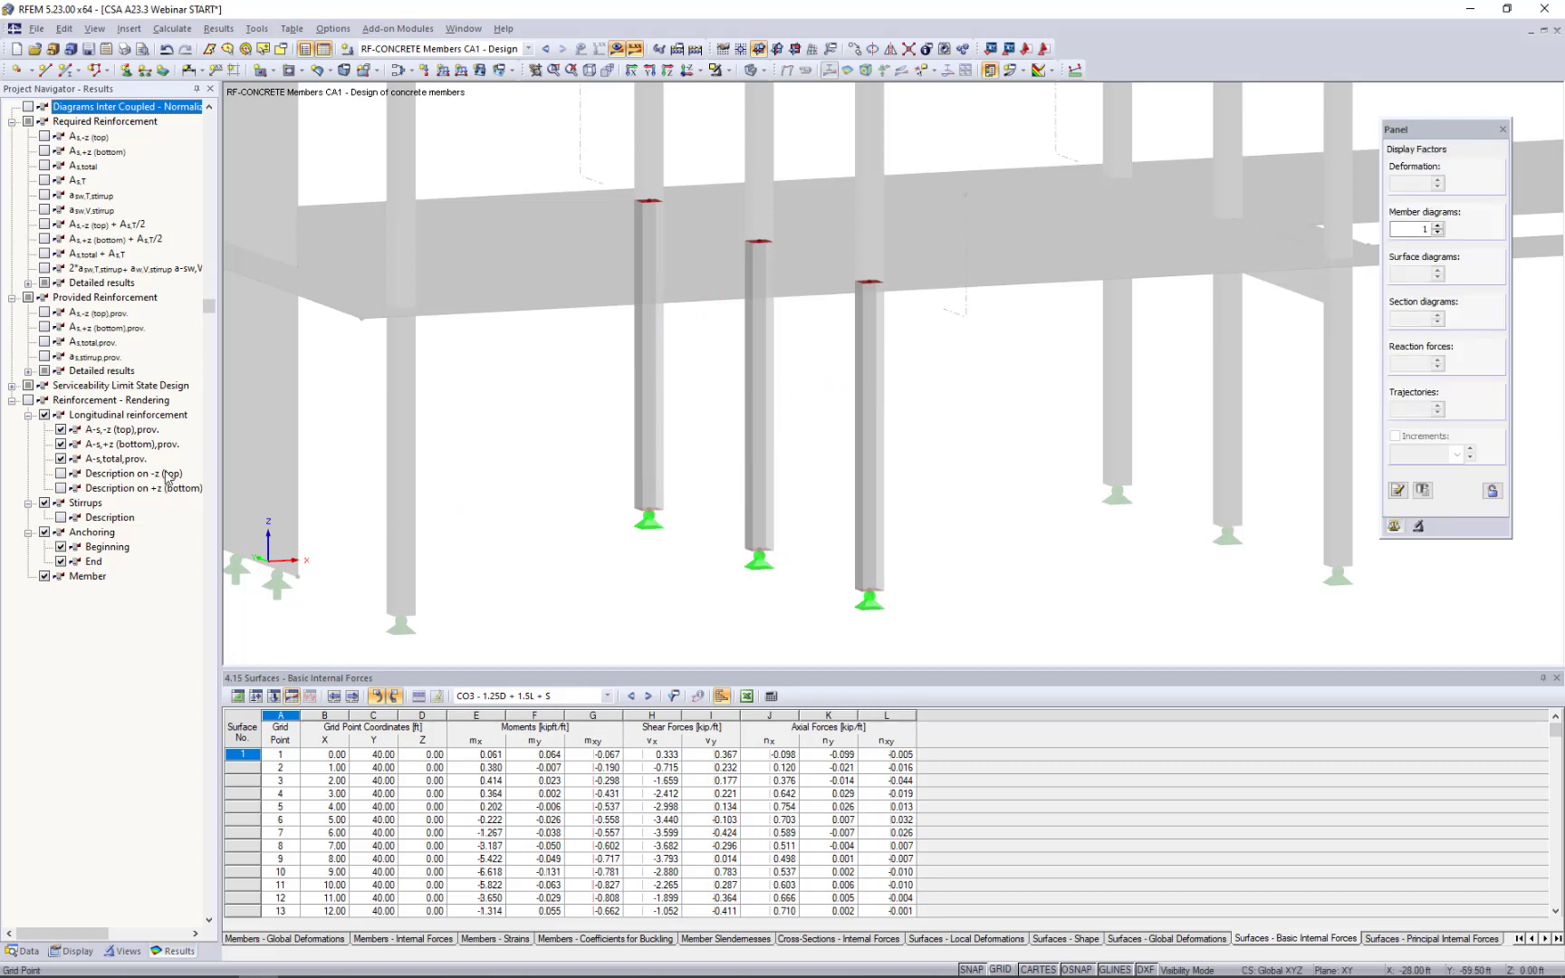
# Turn on the reinforcement rendering for the isolated columns and inspect their longitudinal bars and stirrups.
pyautogui.click(29, 385)
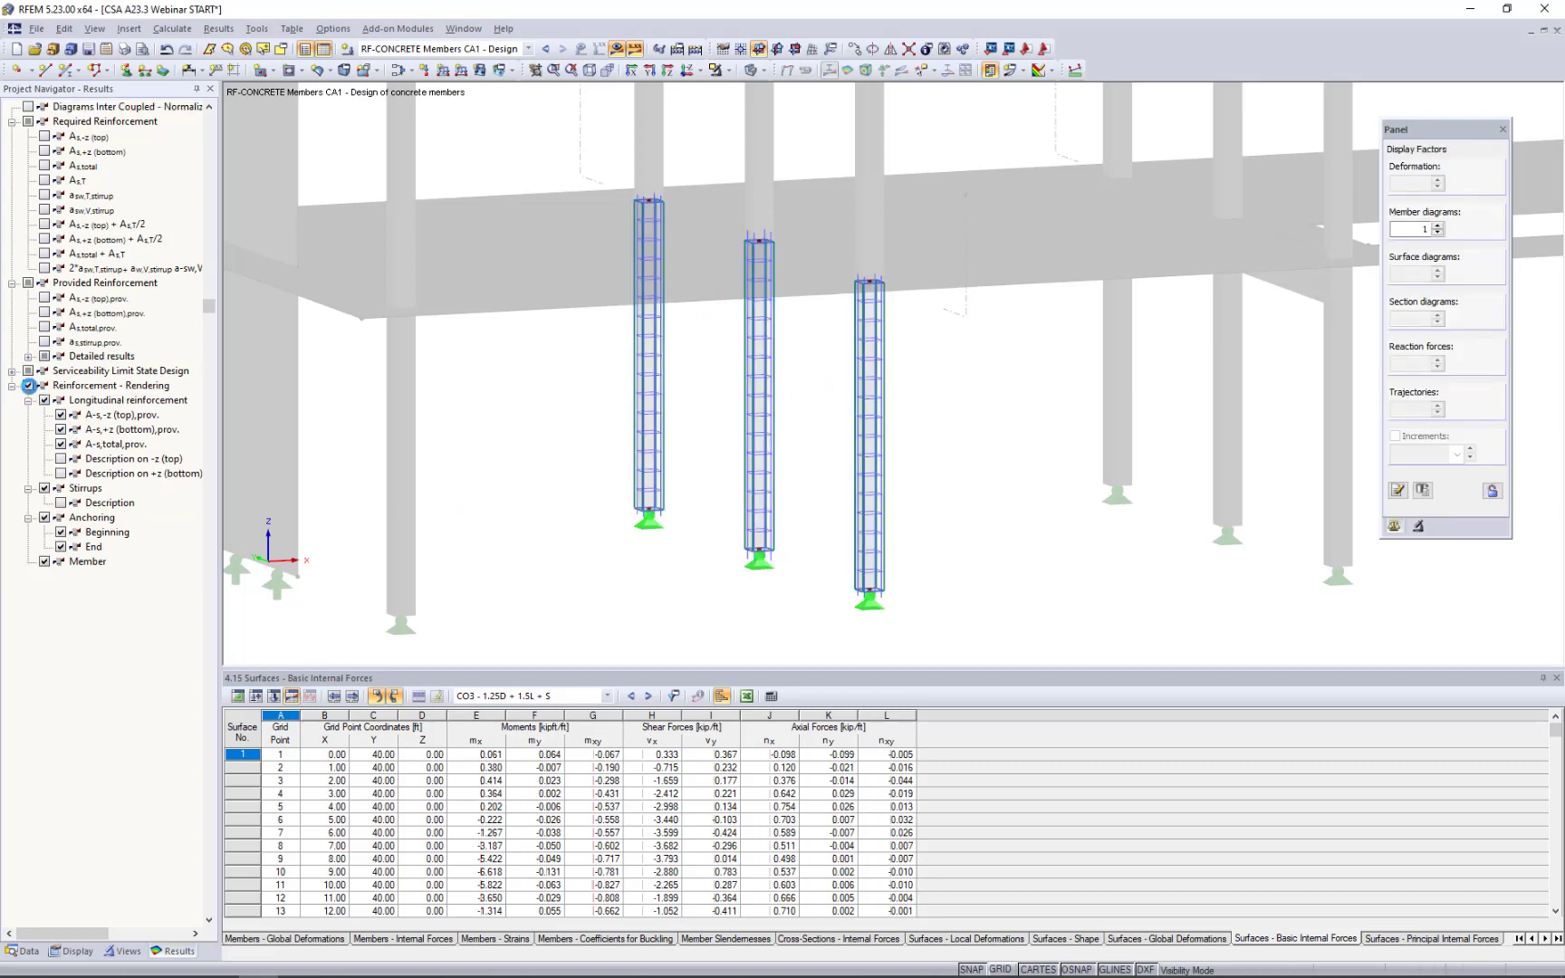
pyautogui.scroll(2, 848, 333)
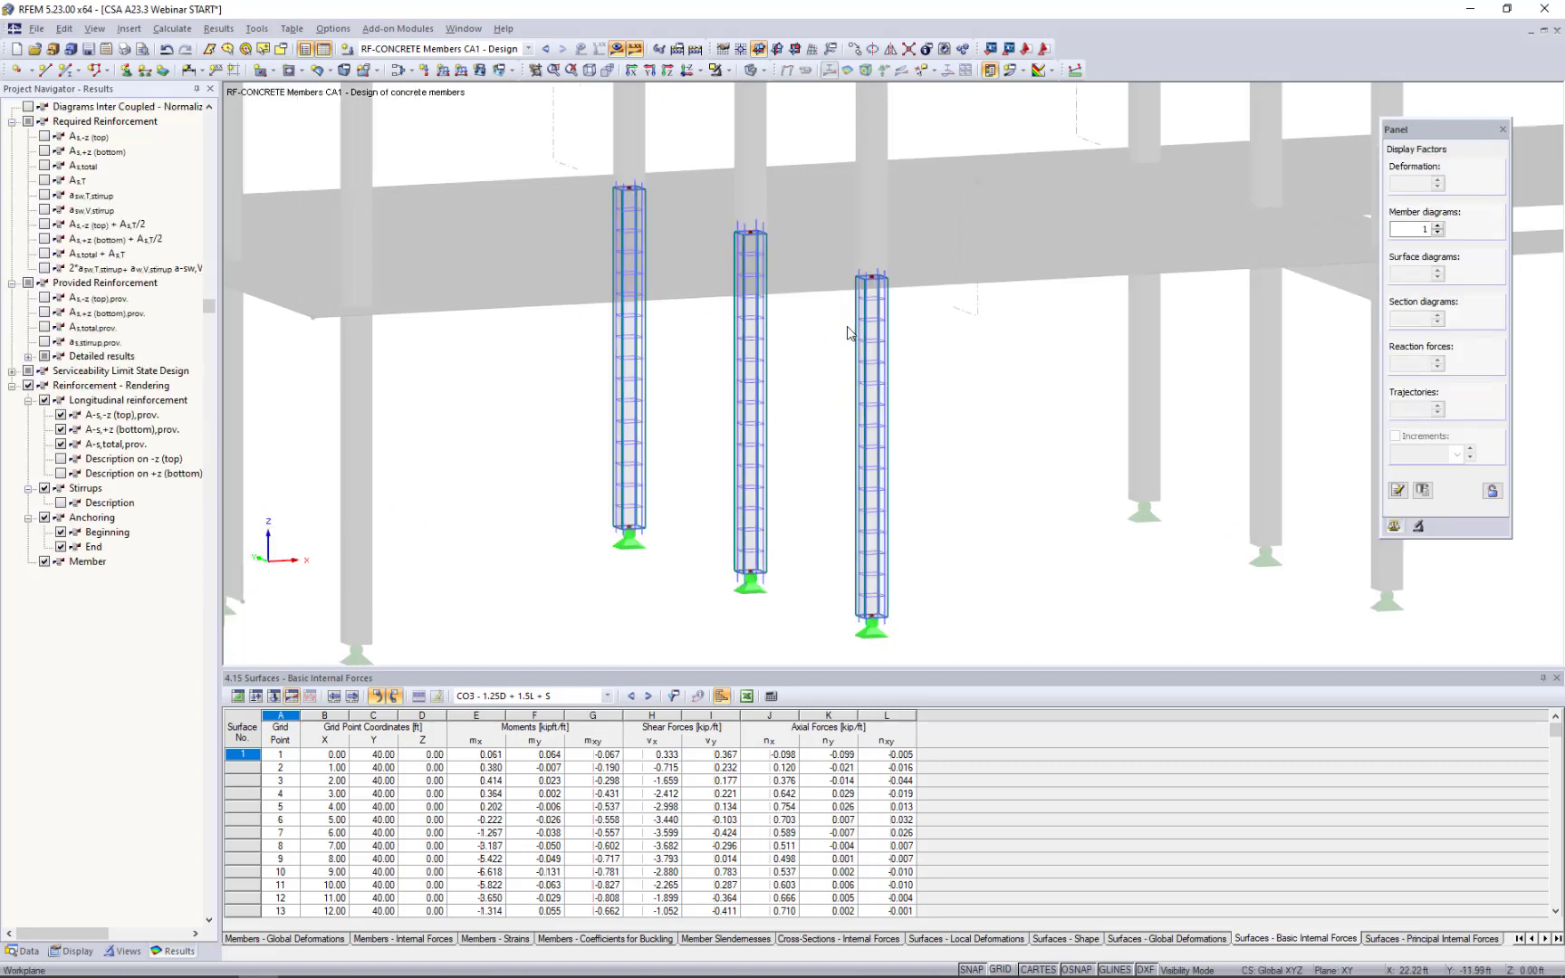
pyautogui.moveTo(951, 407)
pyautogui.keyDown('ctrl'); pyautogui.mouseDown(button='middle')
pyautogui.moveTo(887, 339)
pyautogui.moveTo(1002, 420)
pyautogui.moveTo(946, 413)
pyautogui.mouseUp(button='middle'); pyautogui.keyUp('ctrl')
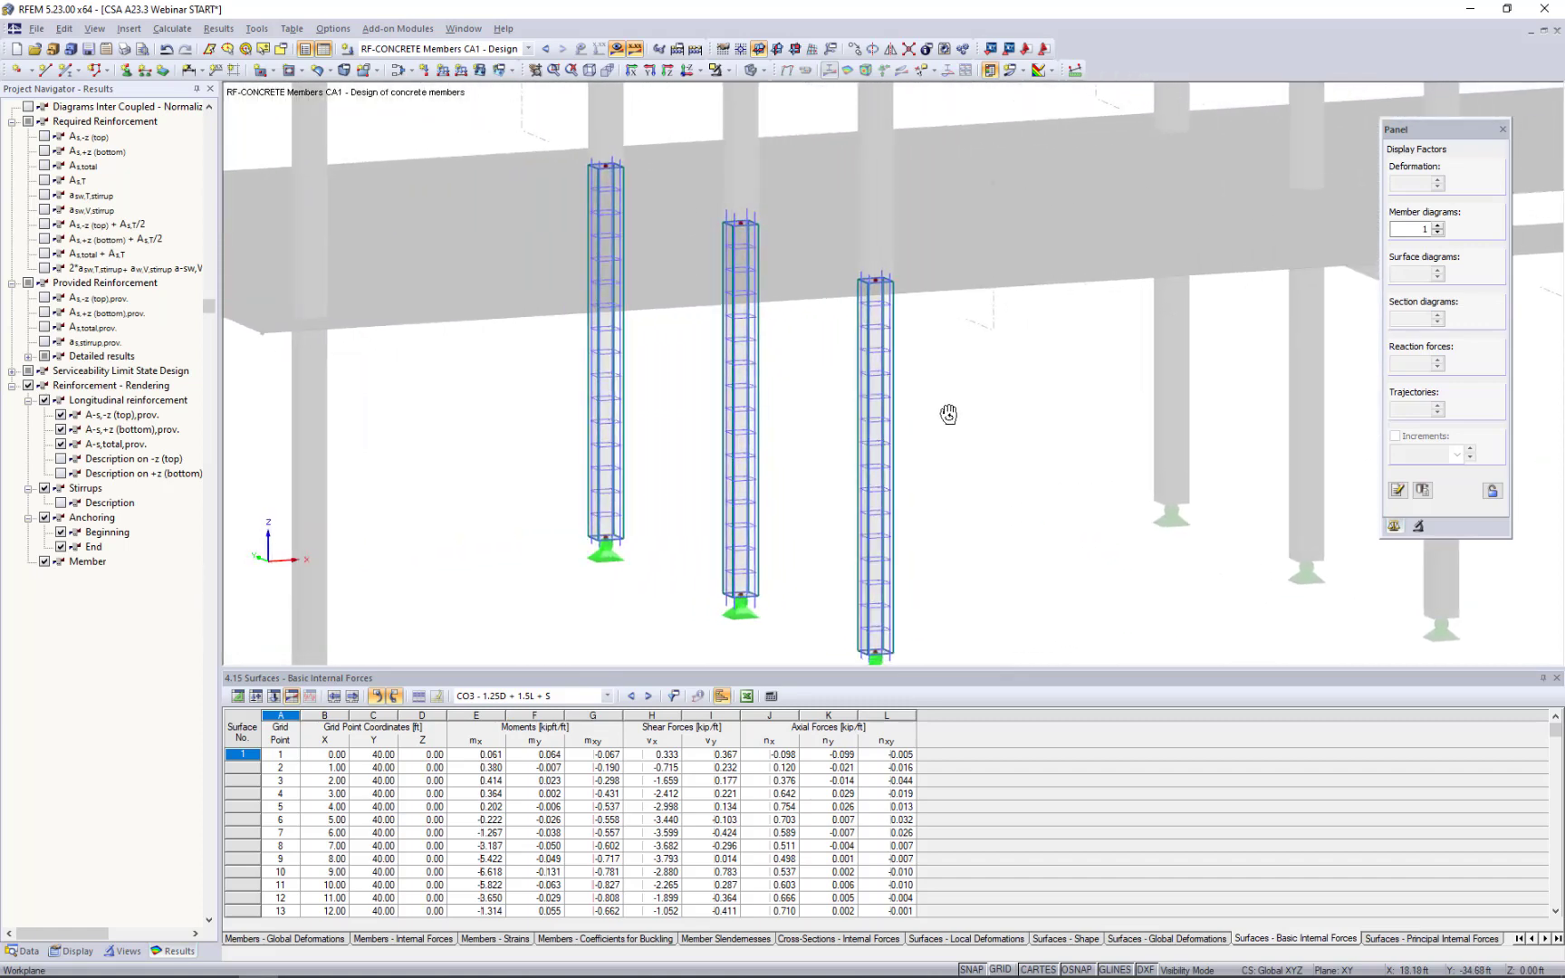
# Restore visibility of the whole model and inspect the rendered reinforcement in the first-floor ribs and ground-floor columns.
pyautogui.click(727, 76)
pyautogui.click(752, 215)
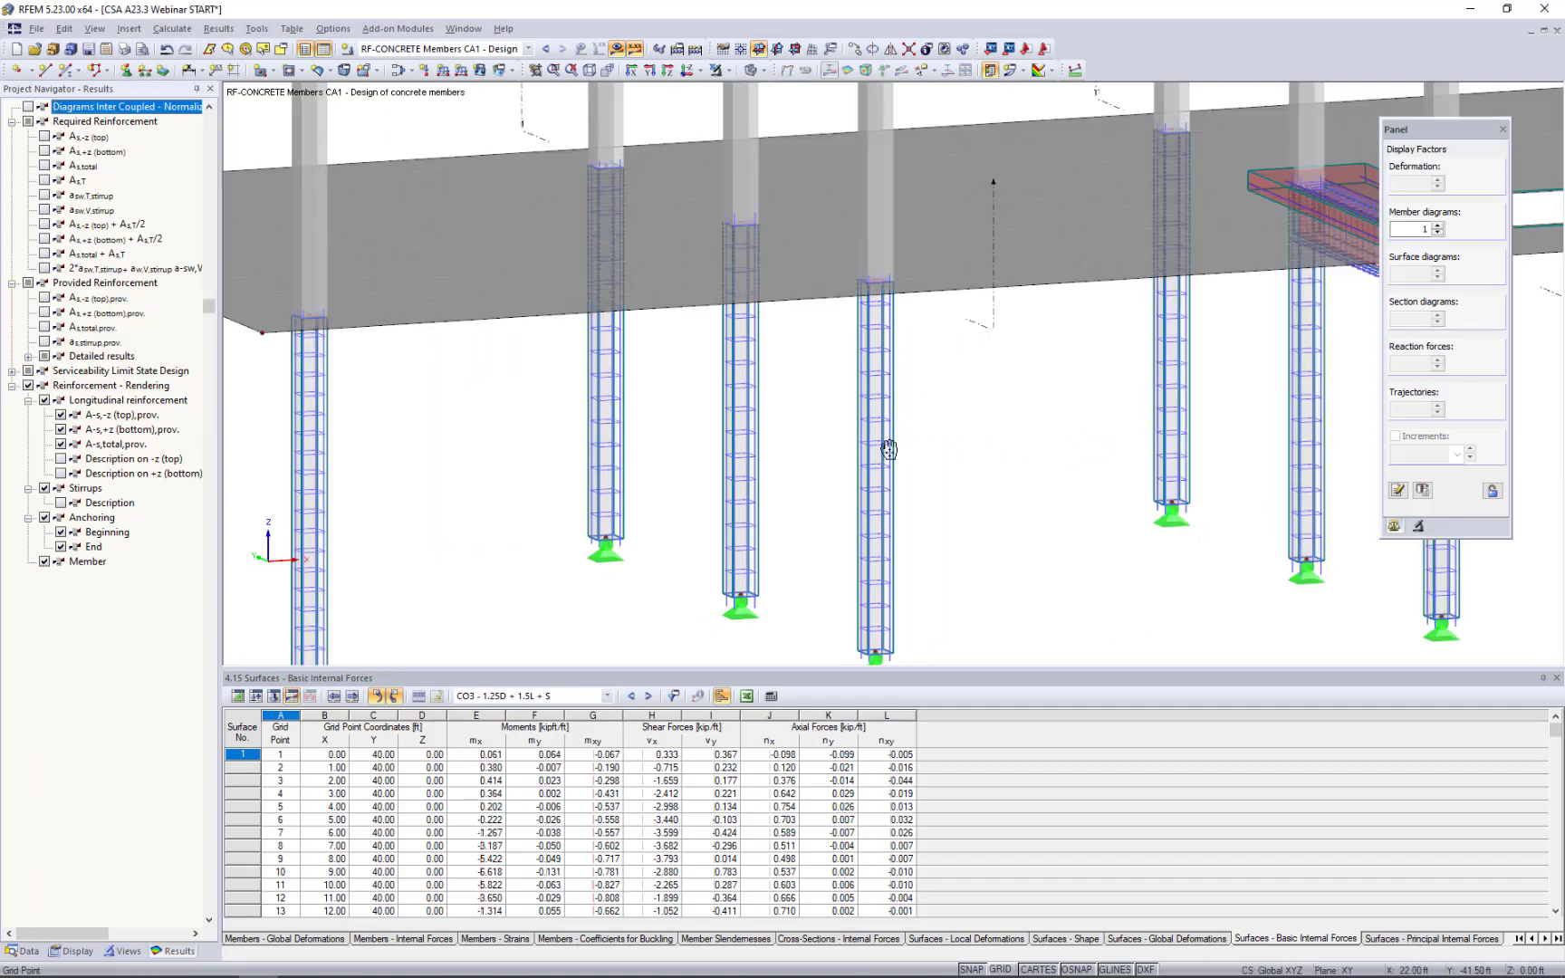
pyautogui.keyDown('ctrl'); pyautogui.moveTo(771, 444); pyautogui.dragTo(604, 451, button='middle'); pyautogui.keyUp('ctrl')
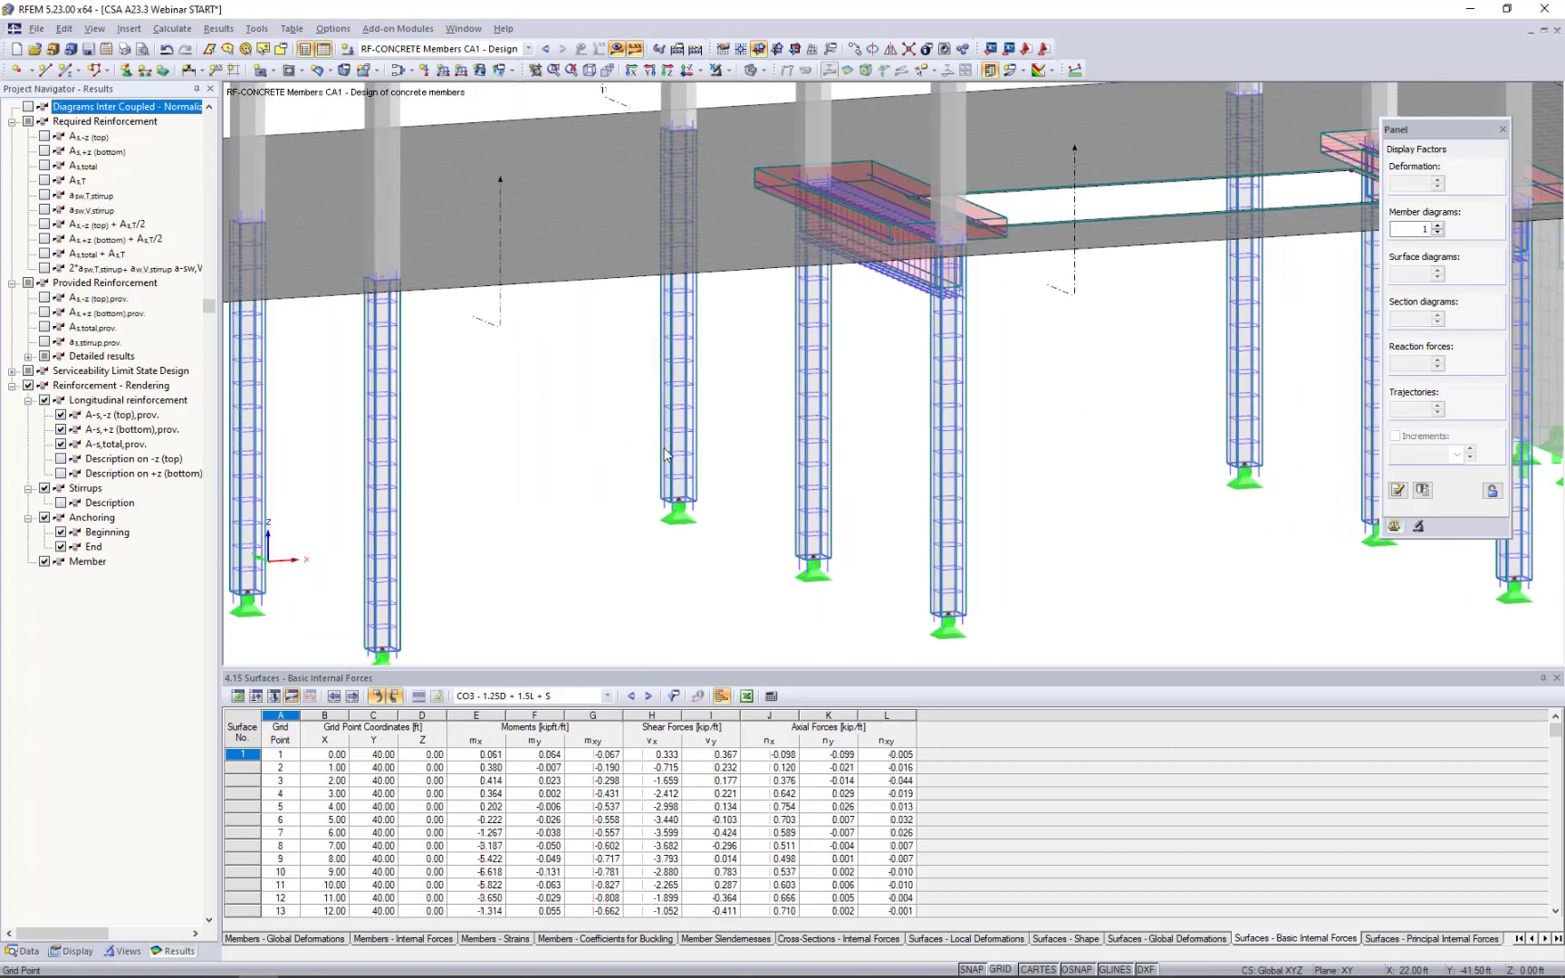
pyautogui.moveTo(873, 396)
pyautogui.keyDown('ctrl'); pyautogui.mouseDown(button='middle')
pyautogui.moveTo(835, 342)
pyautogui.moveTo(796, 325)
pyautogui.moveTo(814, 322)
pyautogui.moveTo(811, 340)
pyautogui.moveTo(885, 384)
pyautogui.mouseUp(button='middle'); pyautogui.keyUp('ctrl')
pyautogui.scroll(4, 920, 261)
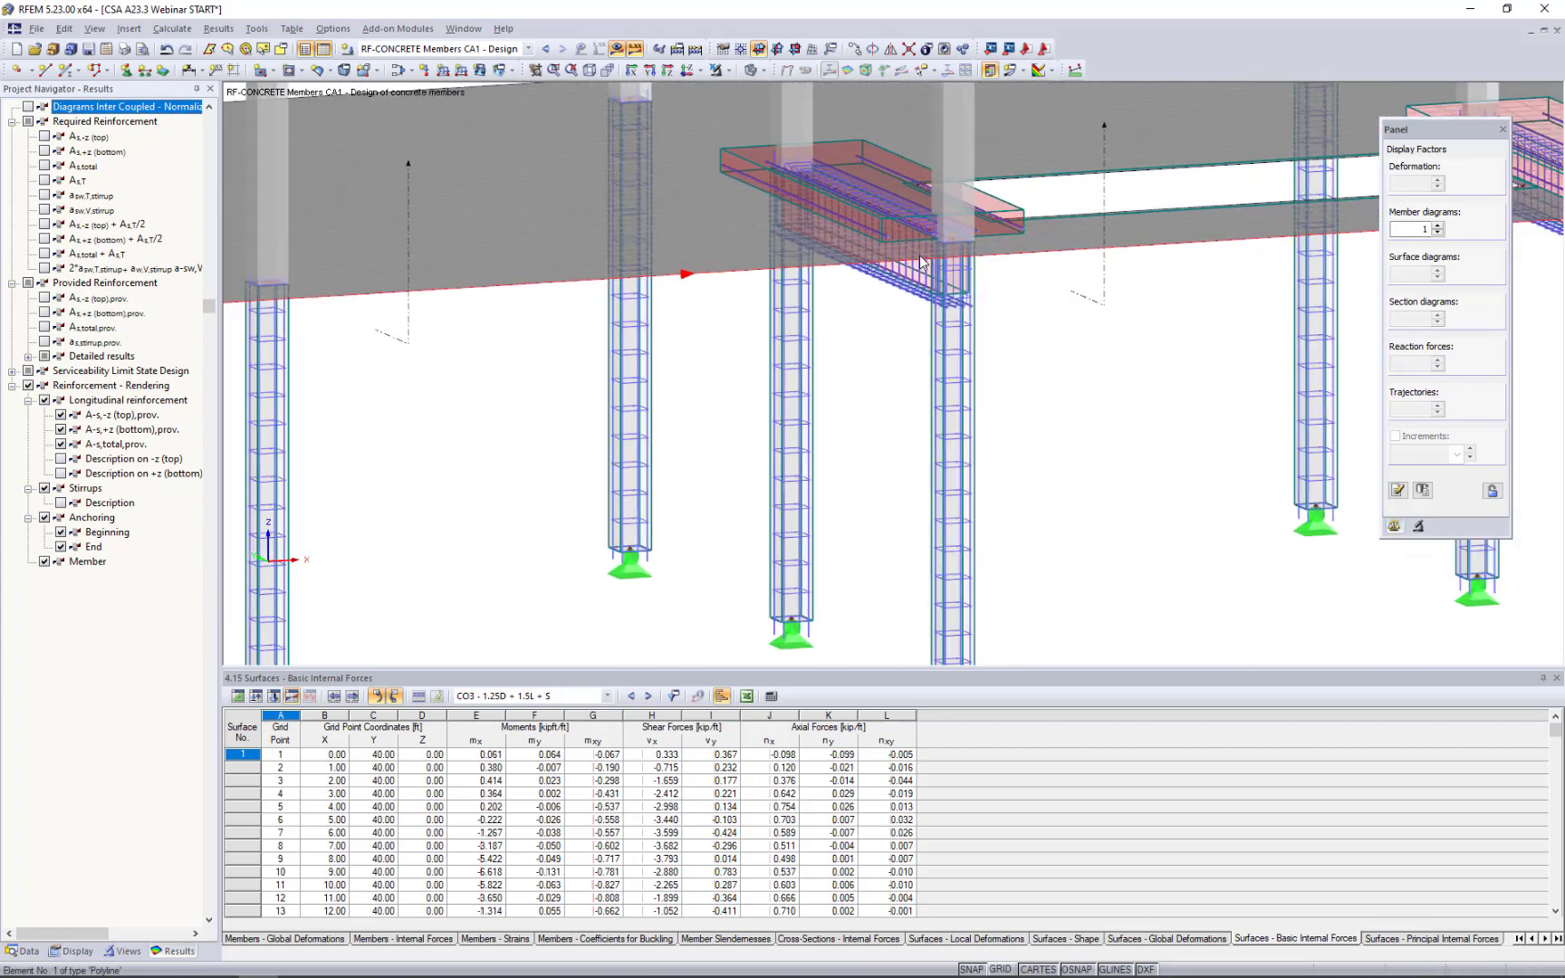
pyautogui.keyDown('ctrl'); pyautogui.moveTo(919, 255); pyautogui.dragTo(919, 362, button='middle'); pyautogui.keyUp('ctrl')
pyautogui.scroll(-8, 919, 362)
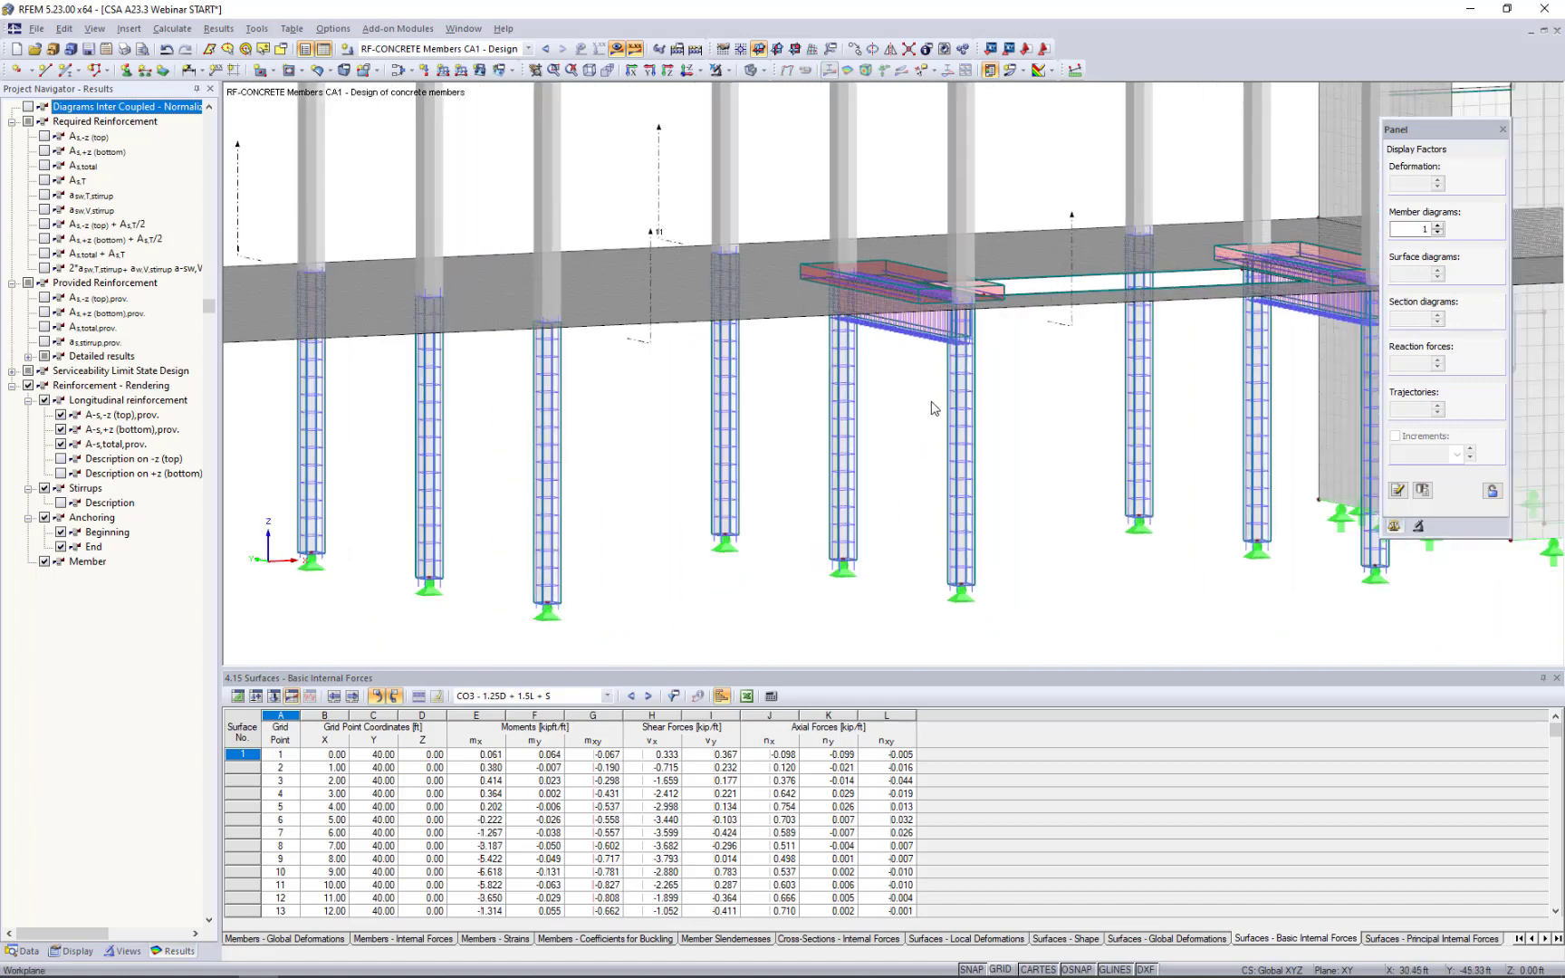
pyautogui.scroll(-3, 934, 407)
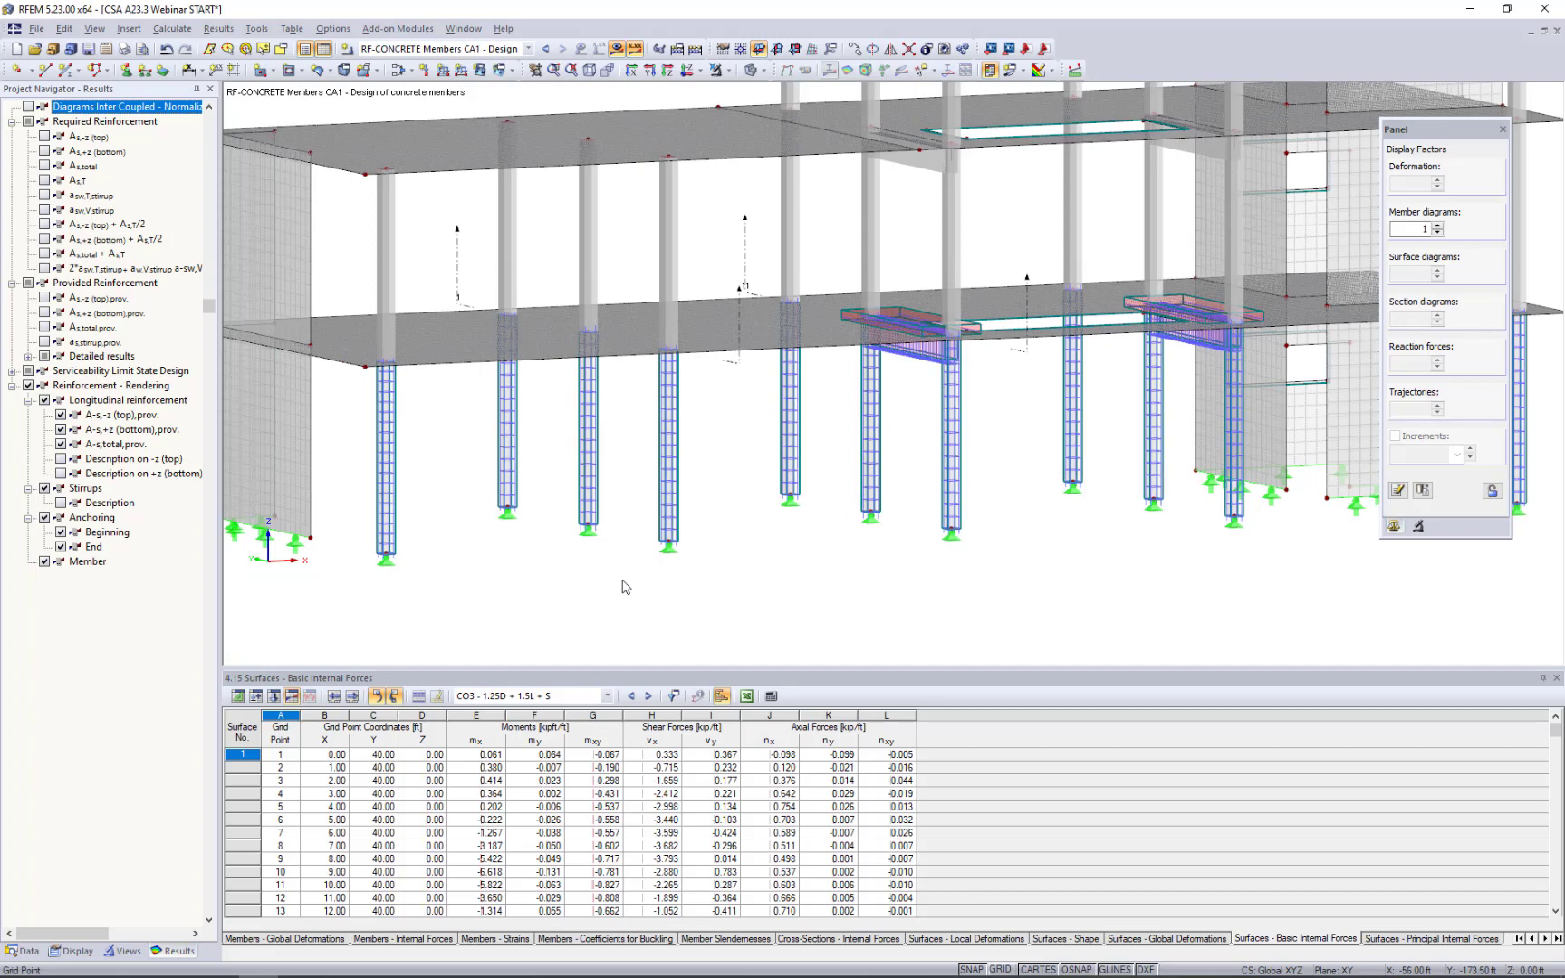
pyautogui.scroll(-1, 623, 587)
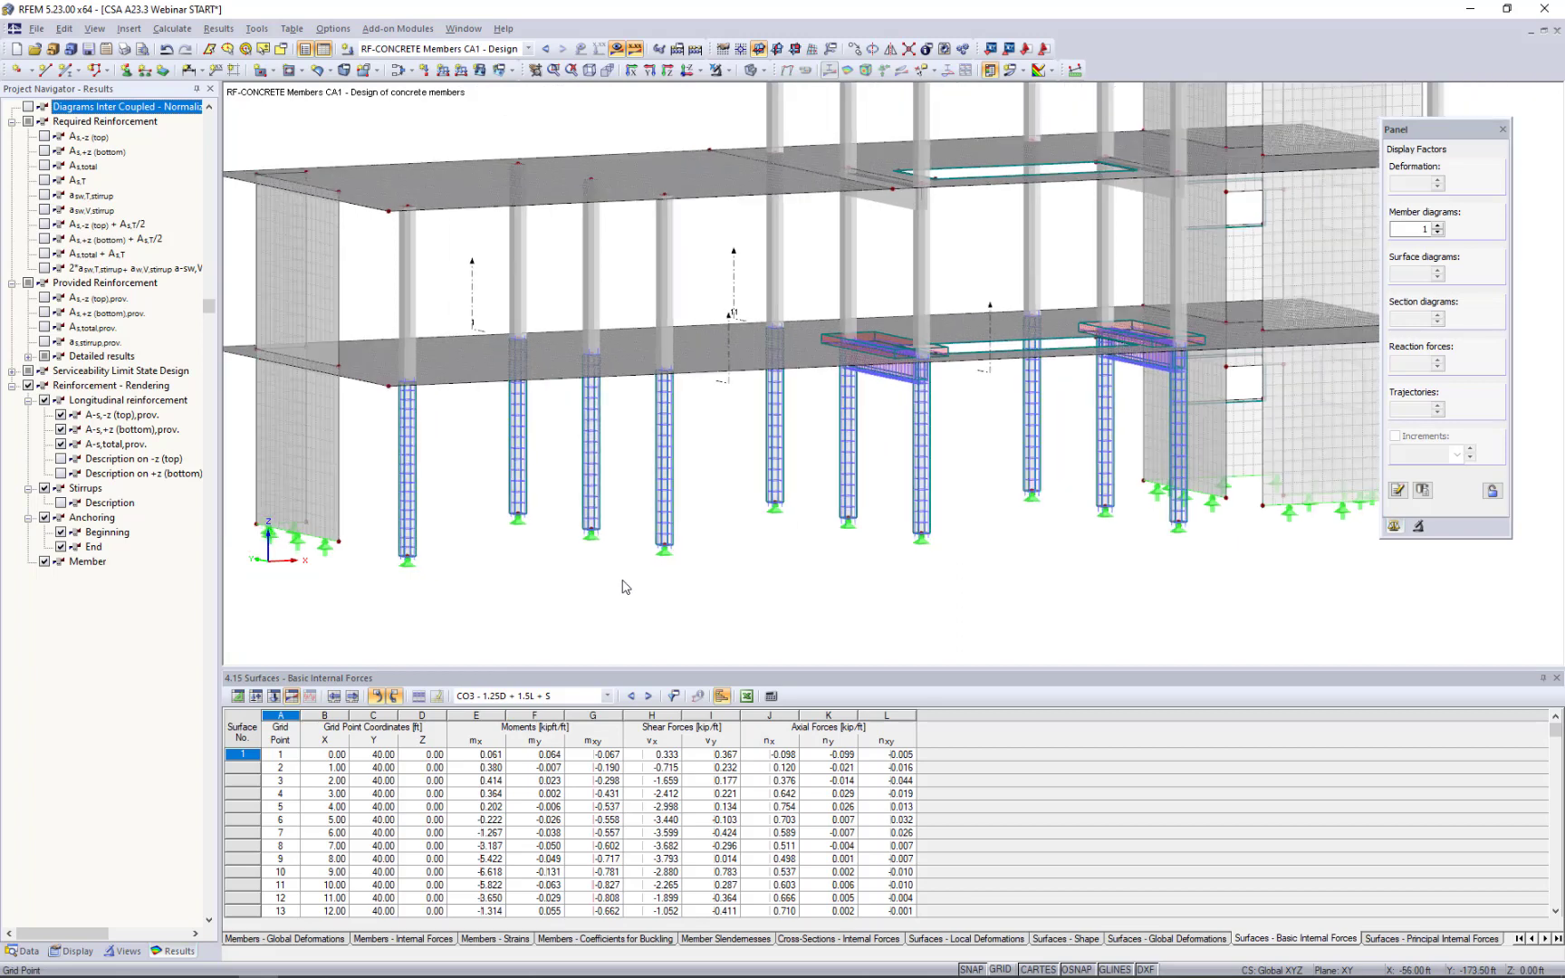
# Hide the member design results and open the RF-CONCRETE Surfaces add-on module.
pyautogui.click(615, 49)
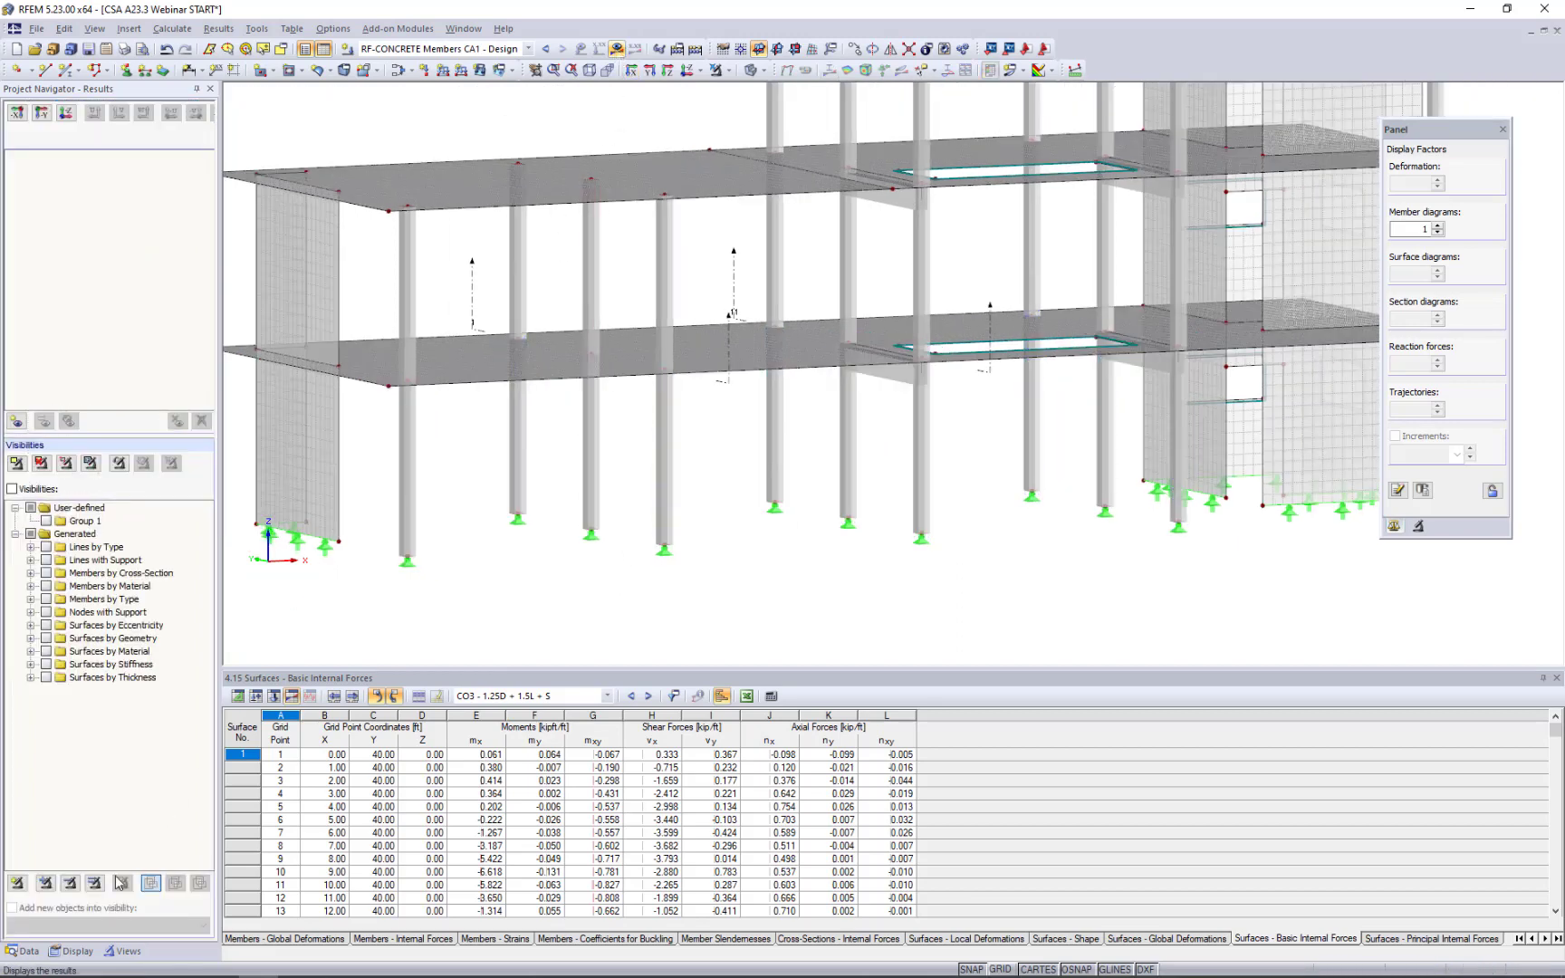
pyautogui.click(34, 951)
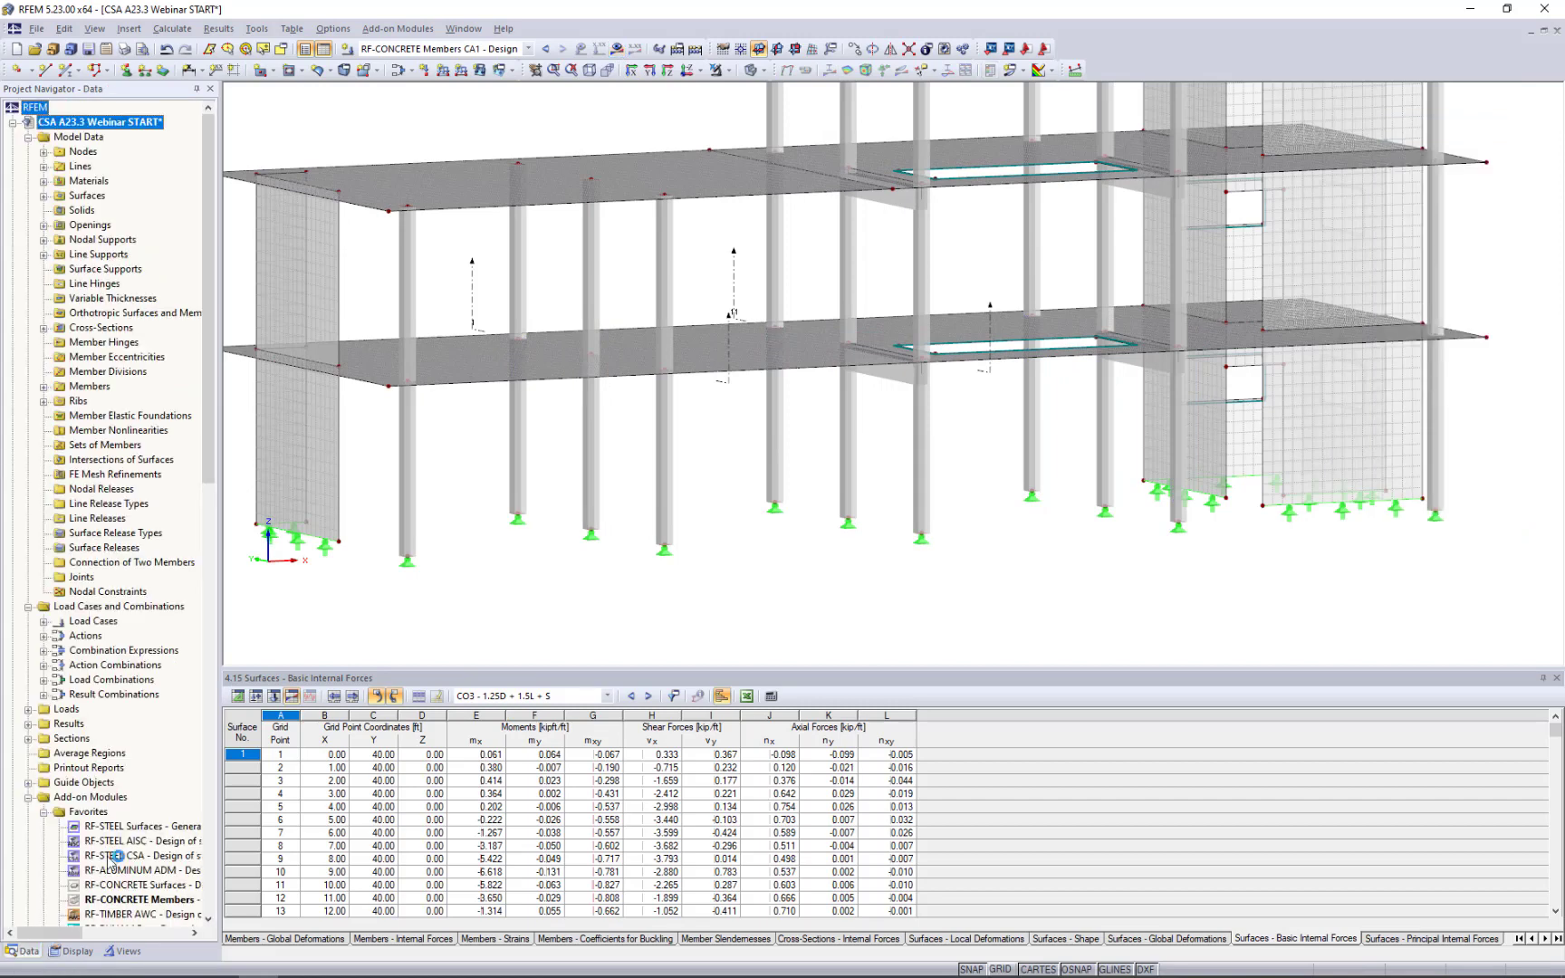
pyautogui.scroll(-1, 113, 856)
pyautogui.scroll(-2, 114, 856)
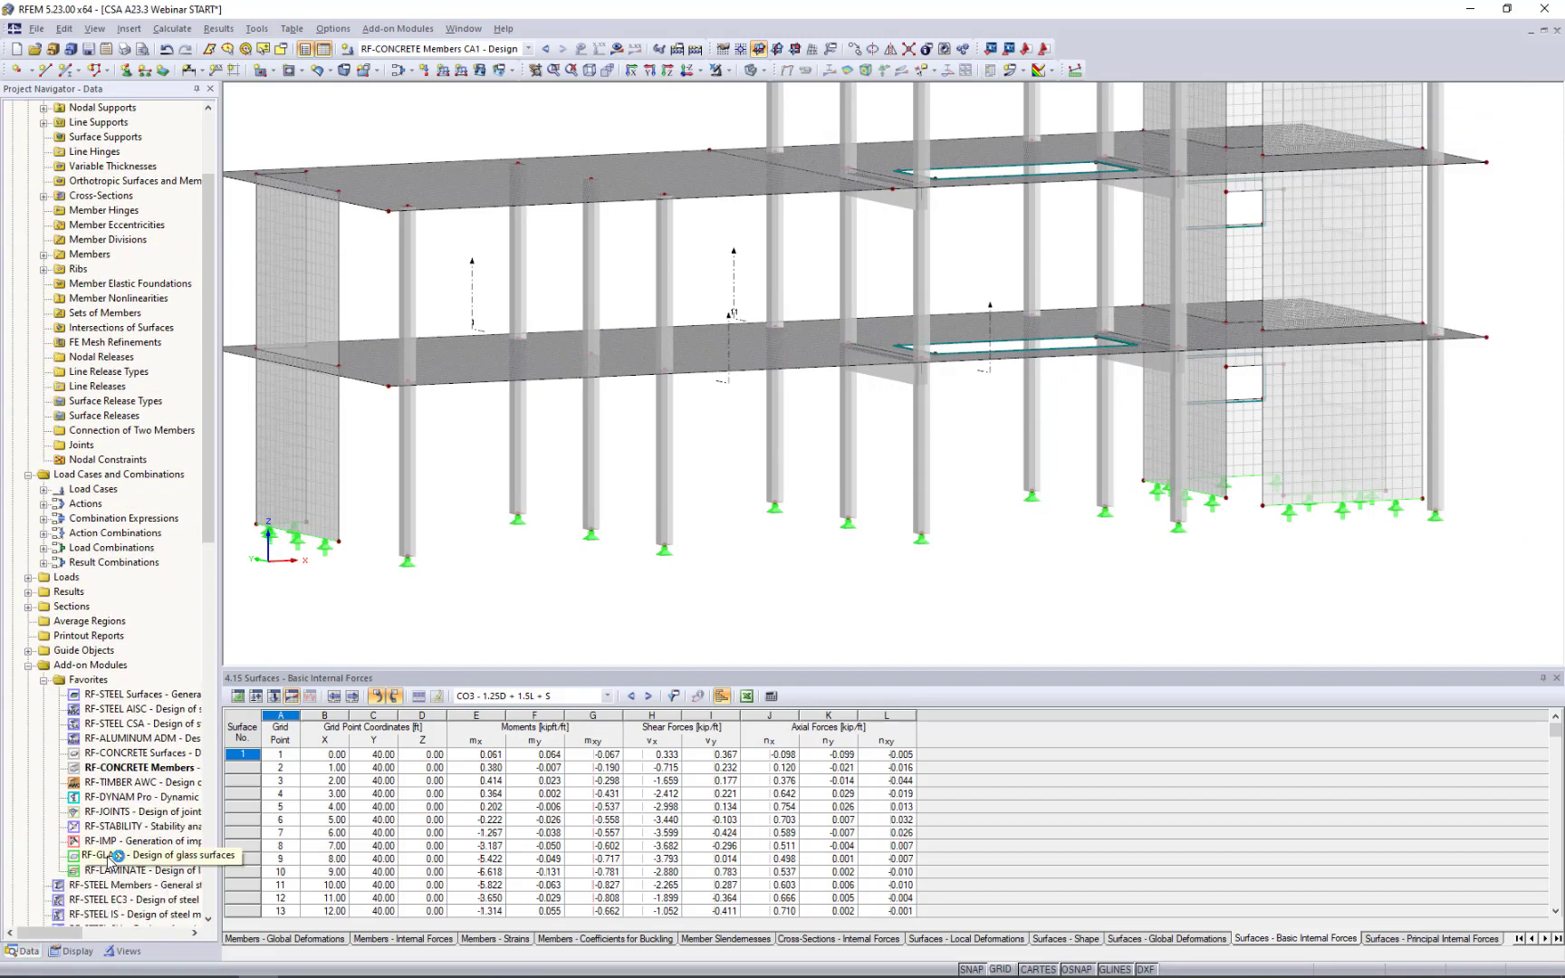
pyautogui.doubleClick(136, 755)
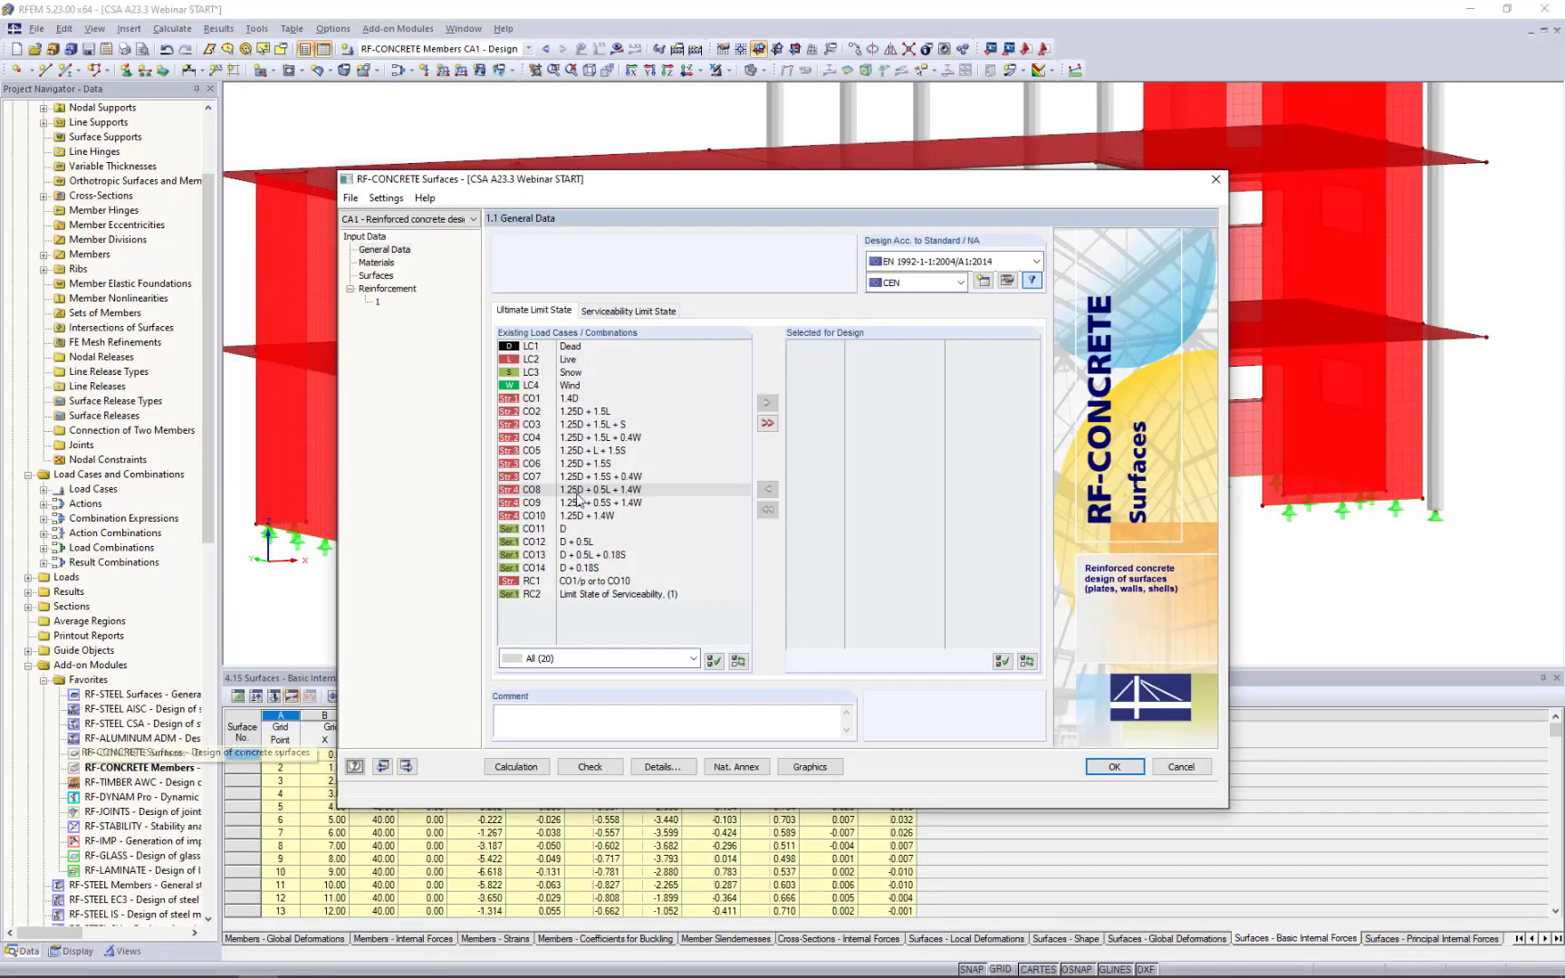
# Set the surface design standard to CSA A23.3-19 and select combinations CO1 to CO10 for ultimate limit state design.
pyautogui.click(915, 261)
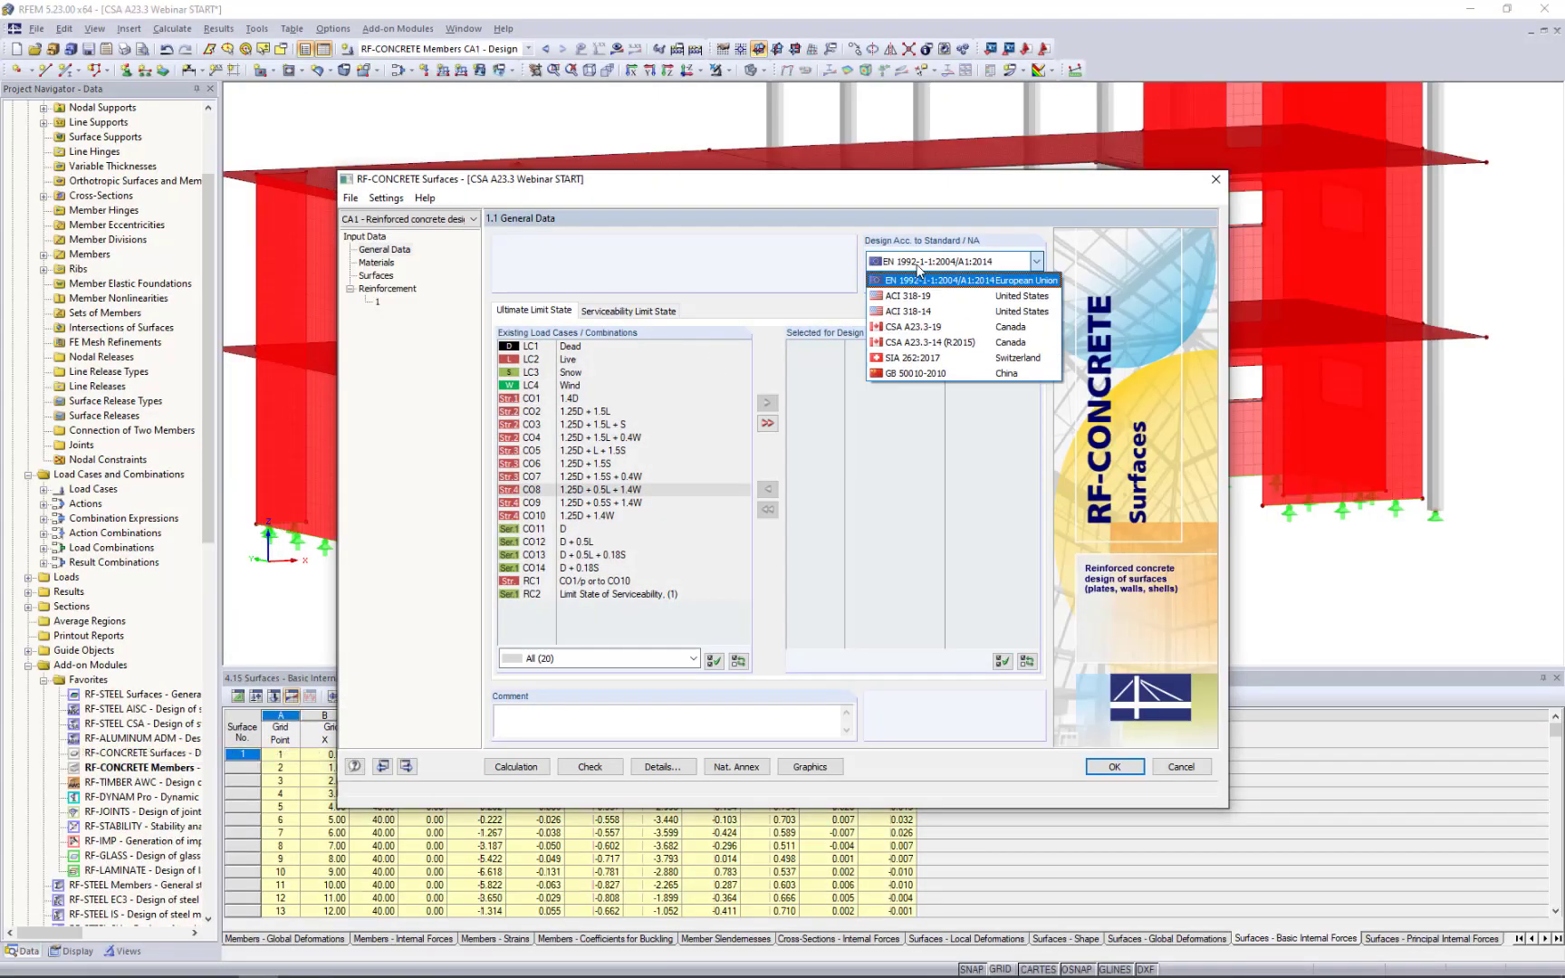
pyautogui.click(921, 332)
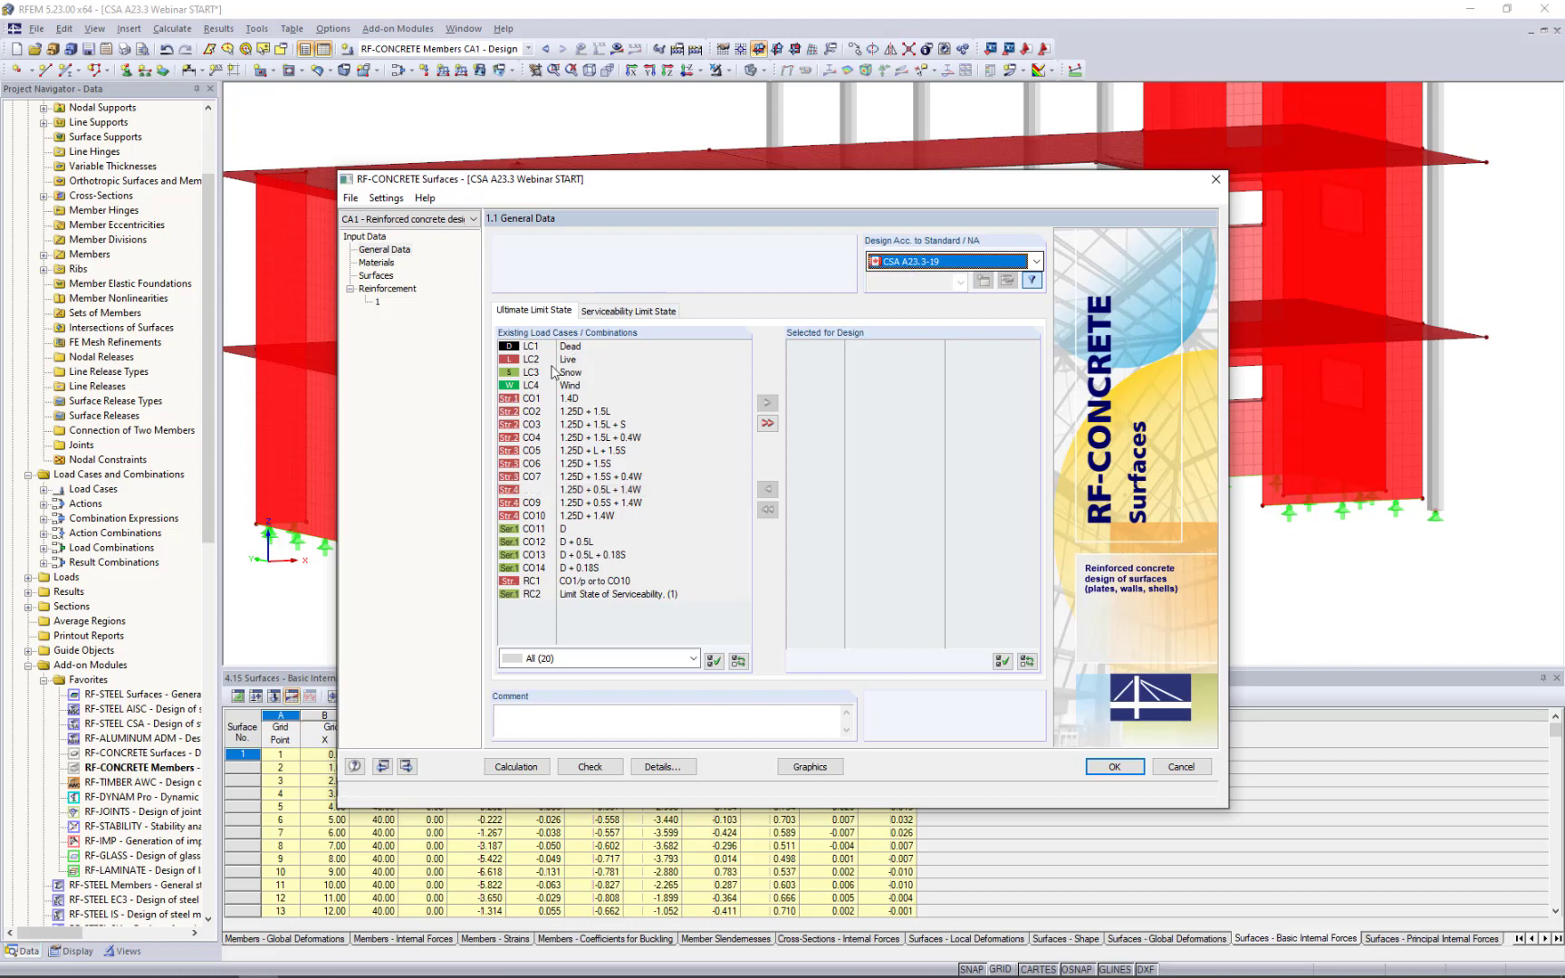
pyautogui.click(553, 400)
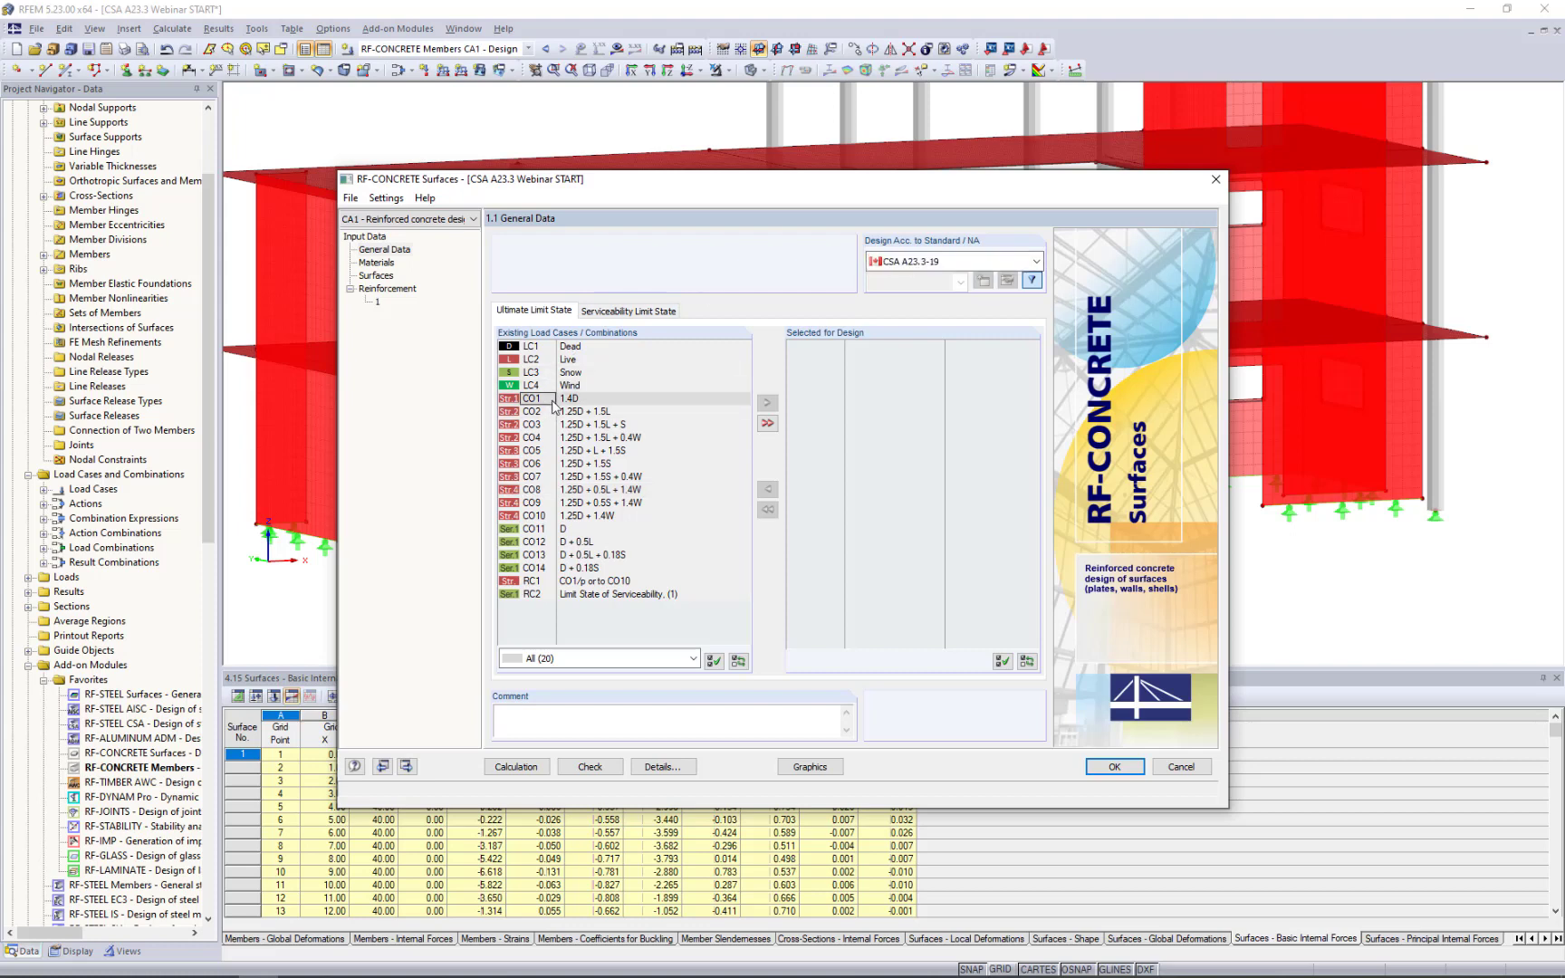
pyautogui.keyDown('shift'); pyautogui.click(566, 518); pyautogui.keyUp('shift')
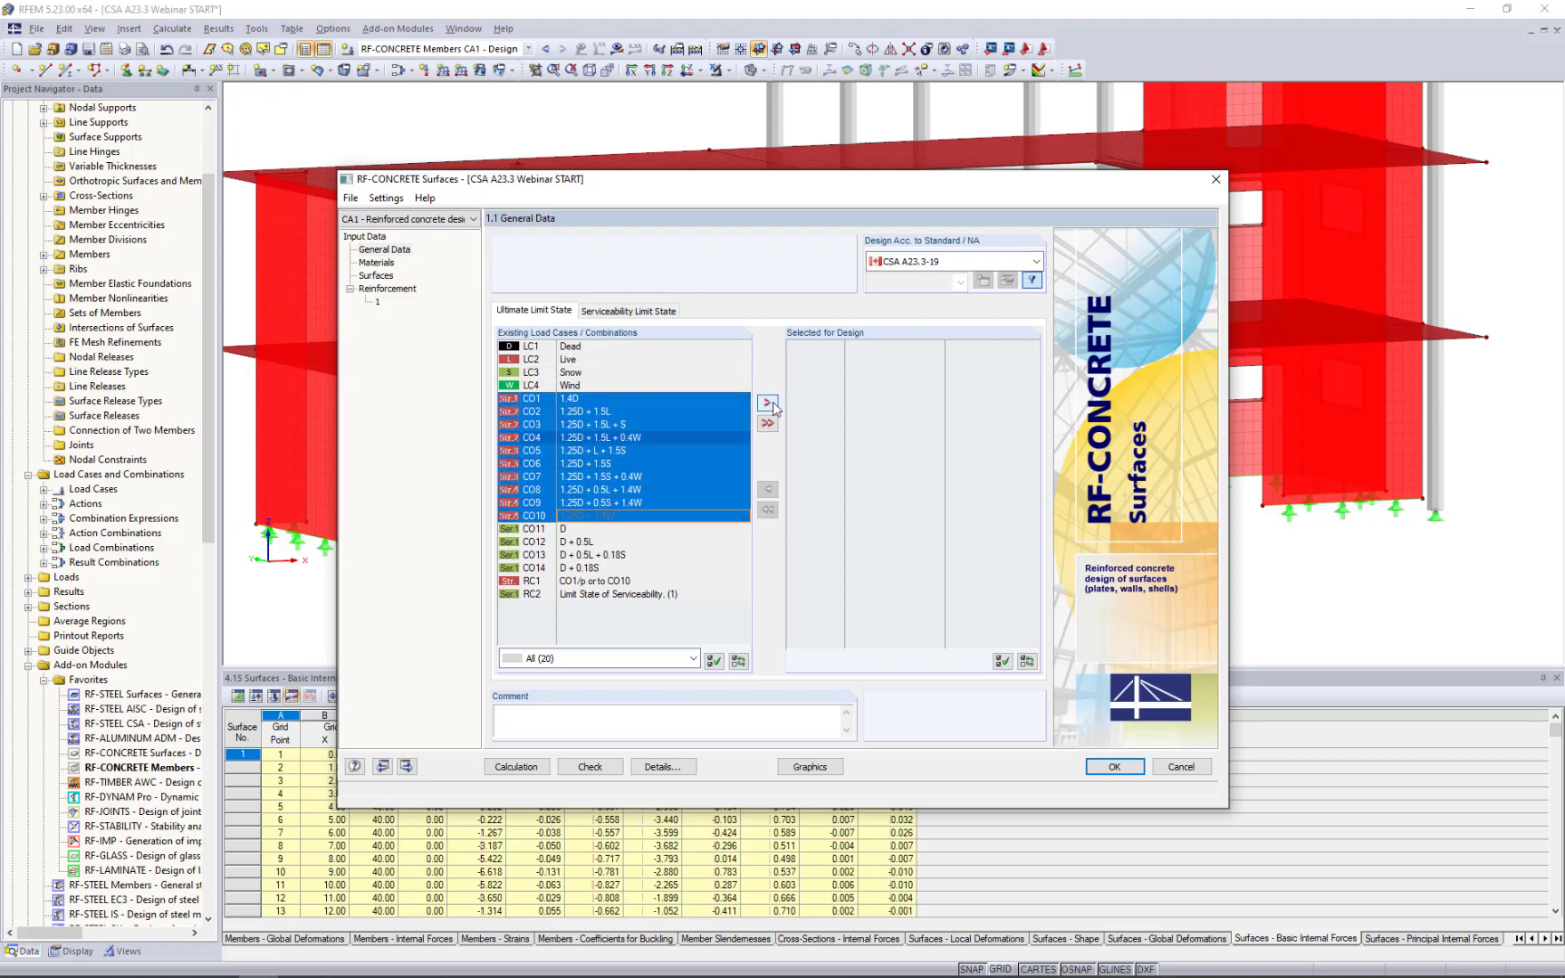
pyautogui.click(767, 402)
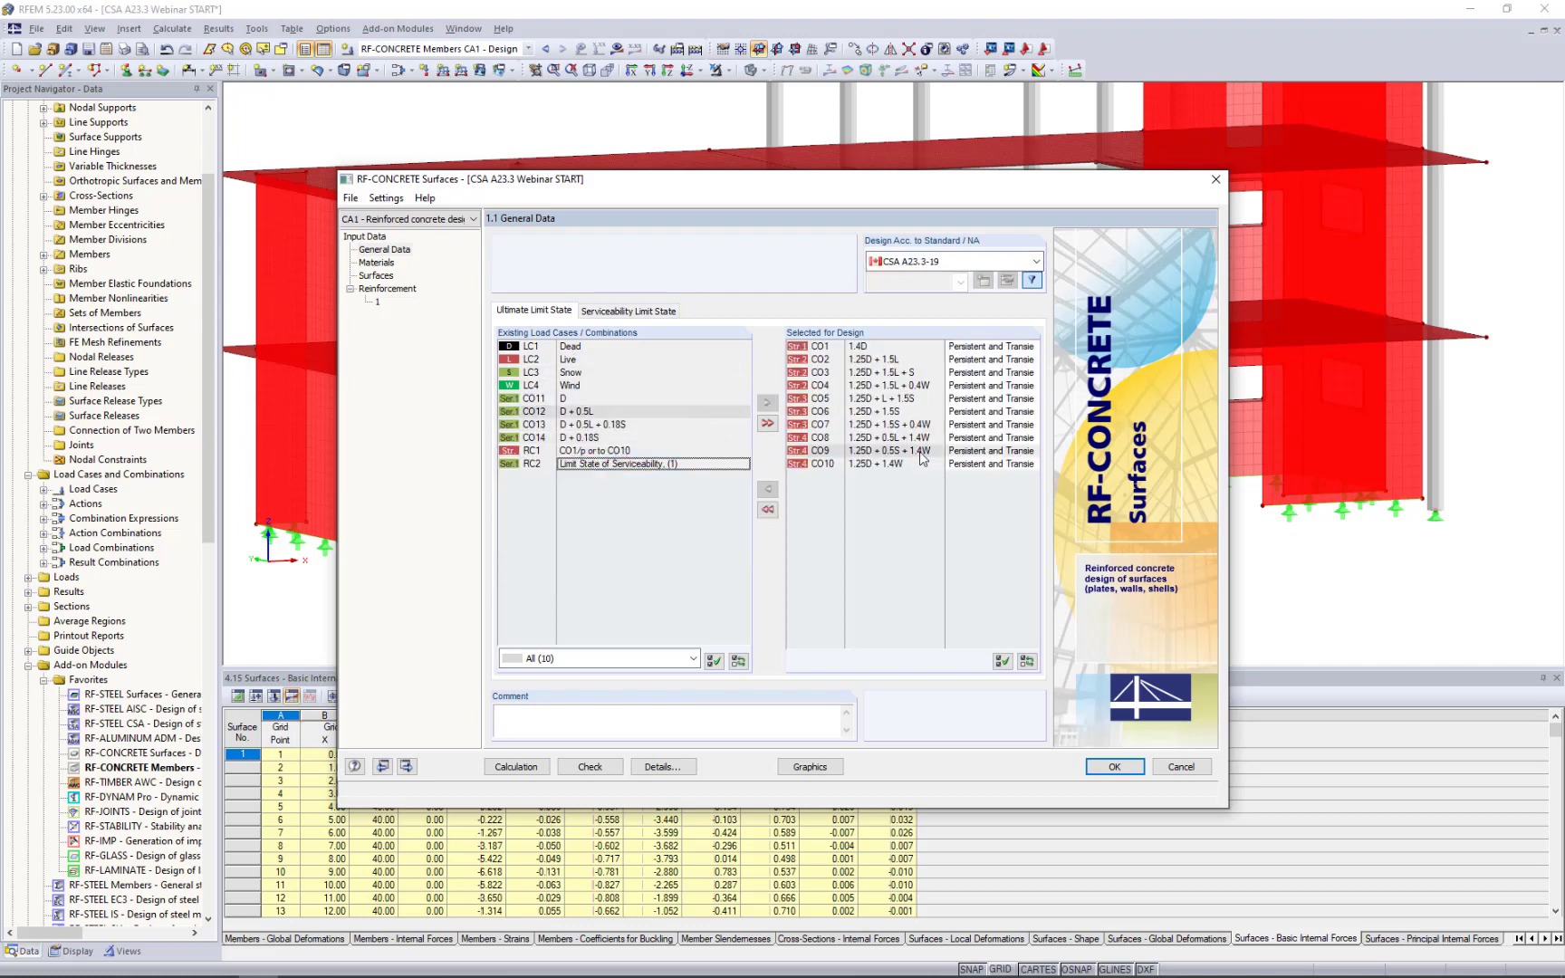
# Select combinations CO11 to CO14 for the serviceability limit state design of the surfaces.
pyautogui.click(641, 311)
pyautogui.scroll(-1, 634, 408)
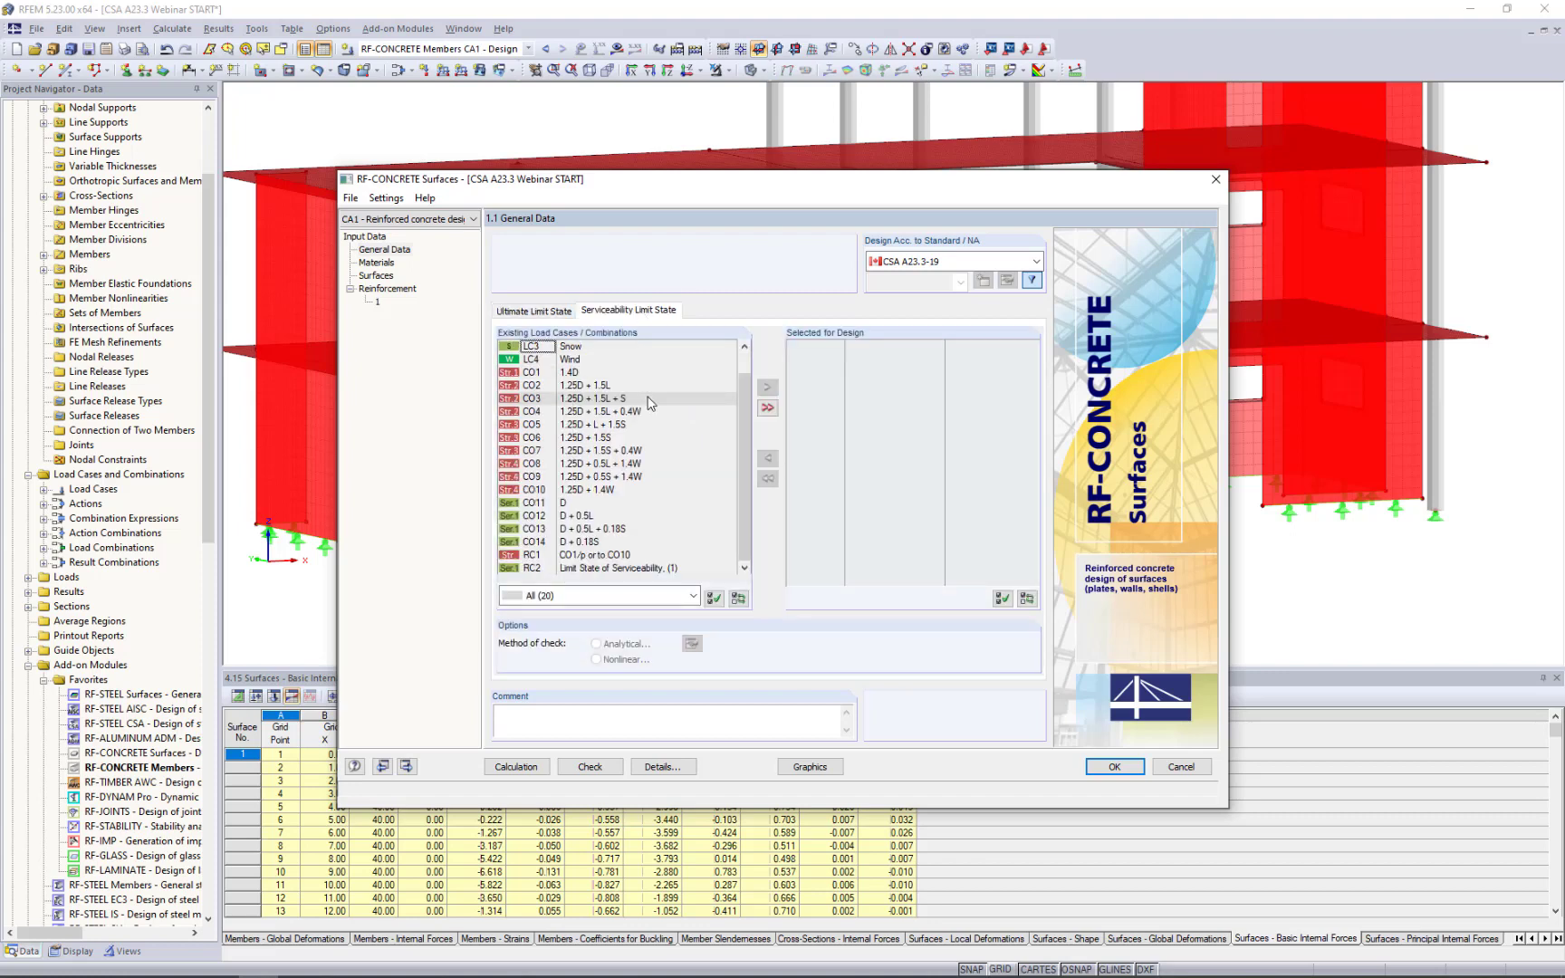
pyautogui.click(566, 504)
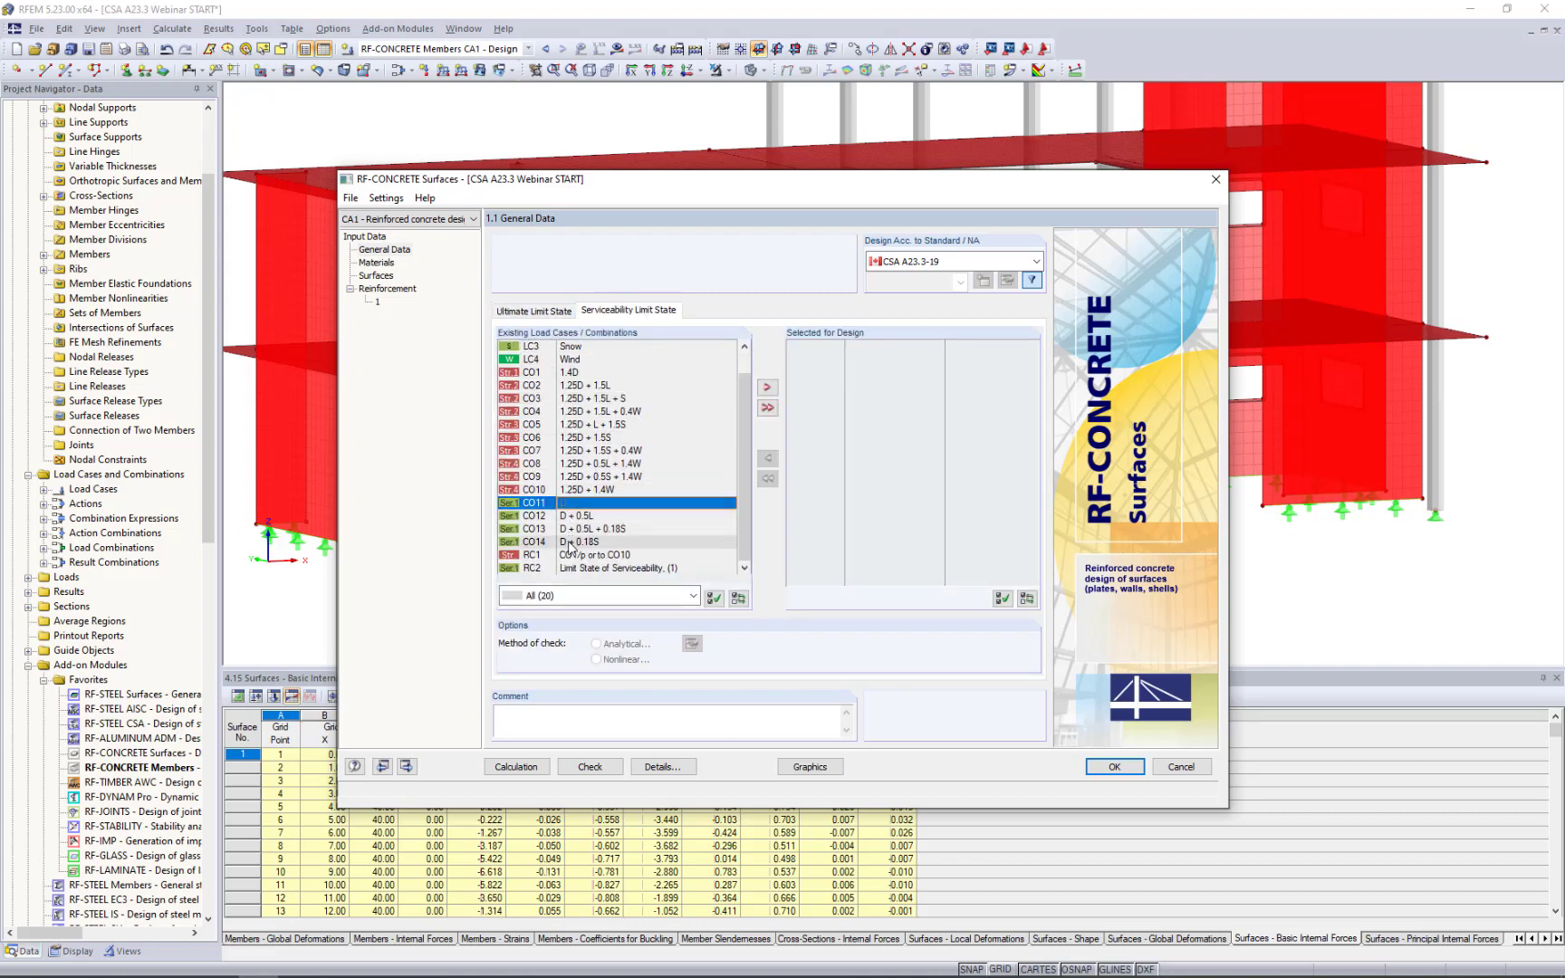
pyautogui.keyDown('shift'); pyautogui.click(568, 543); pyautogui.keyUp('shift')
pyautogui.click(766, 387)
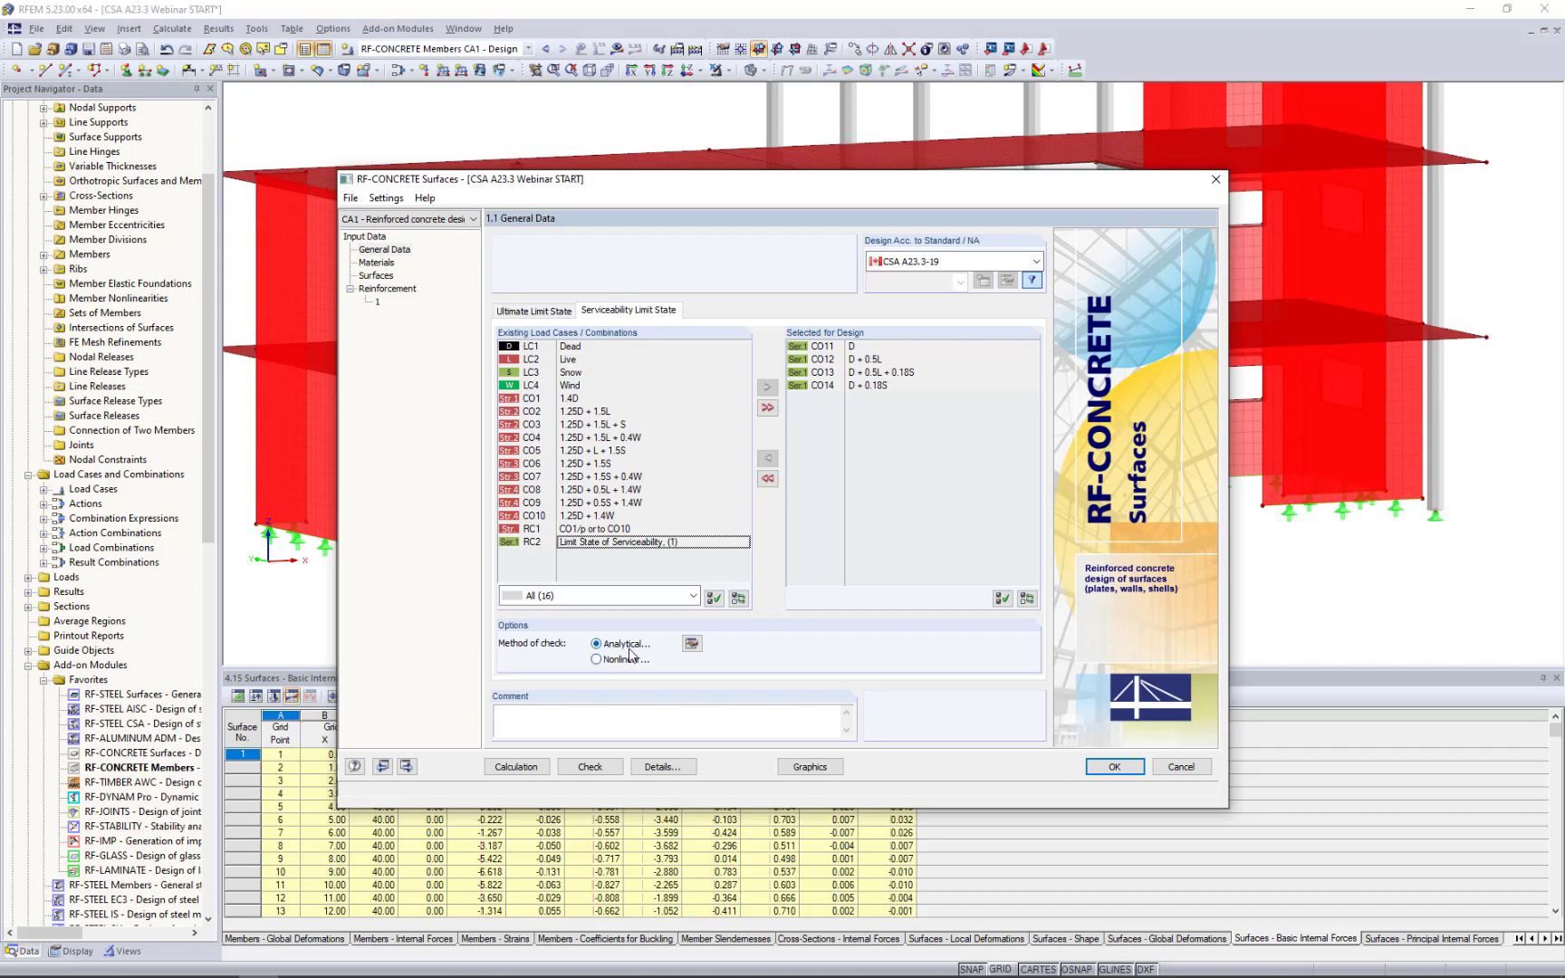
# Activate the deflection check with long-term deflection according to 9.8.2.5 in the analytical serviceability method settings.
pyautogui.click(691, 644)
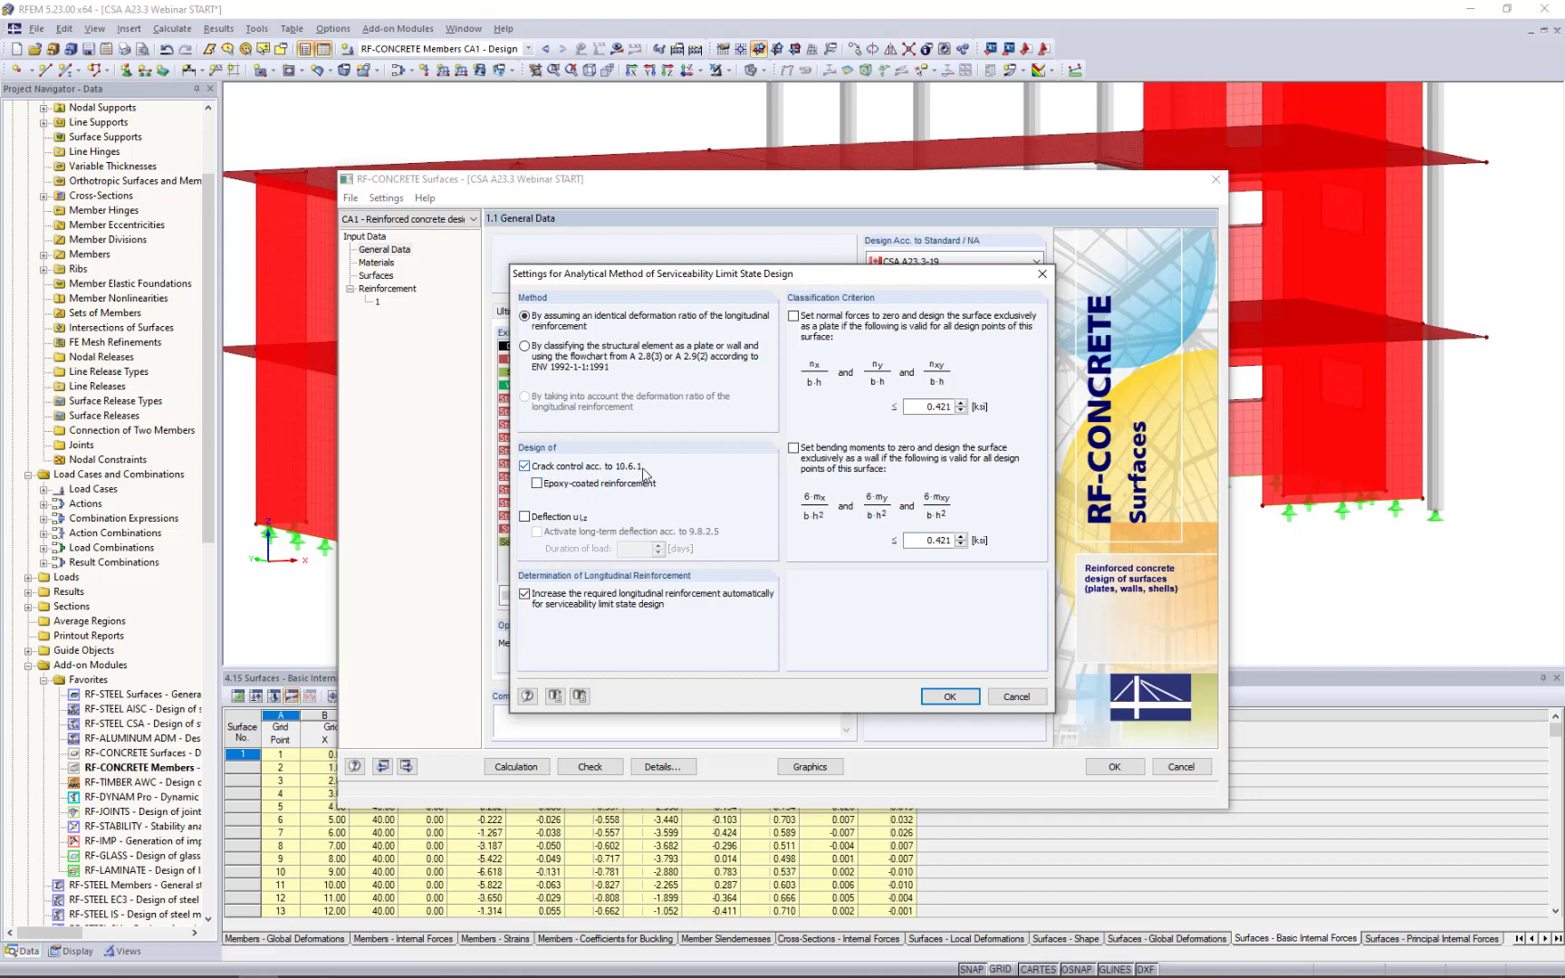
pyautogui.click(524, 517)
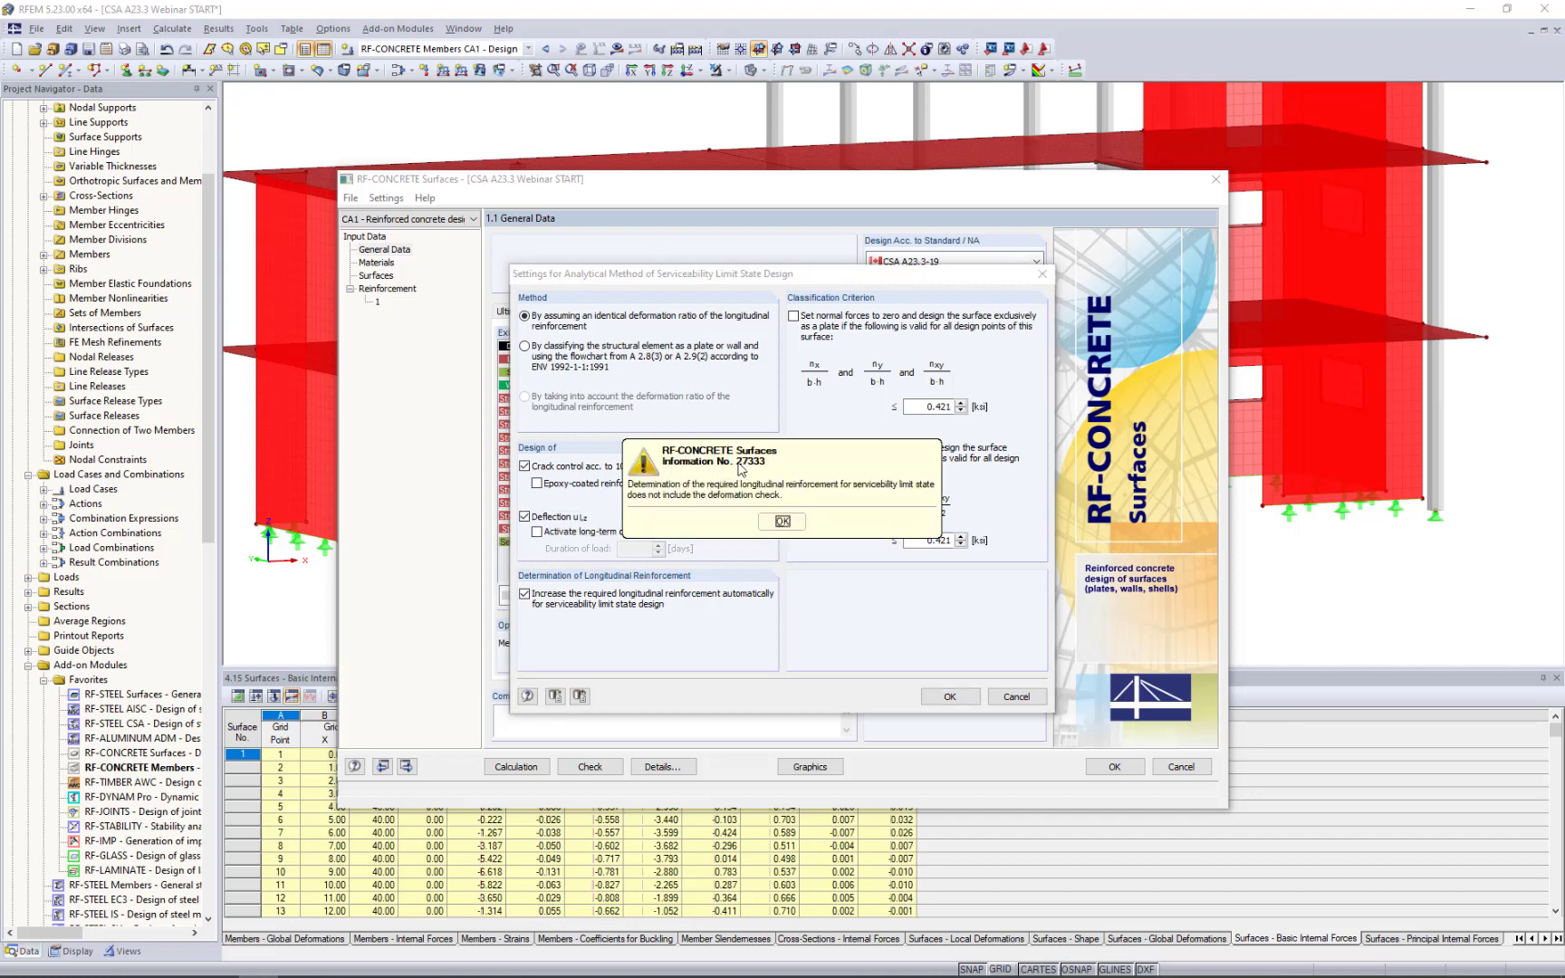
pyautogui.moveTo(739, 465)
pyautogui.mouseDown()
pyautogui.moveTo(787, 458)
pyautogui.moveTo(756, 453)
pyautogui.mouseUp()
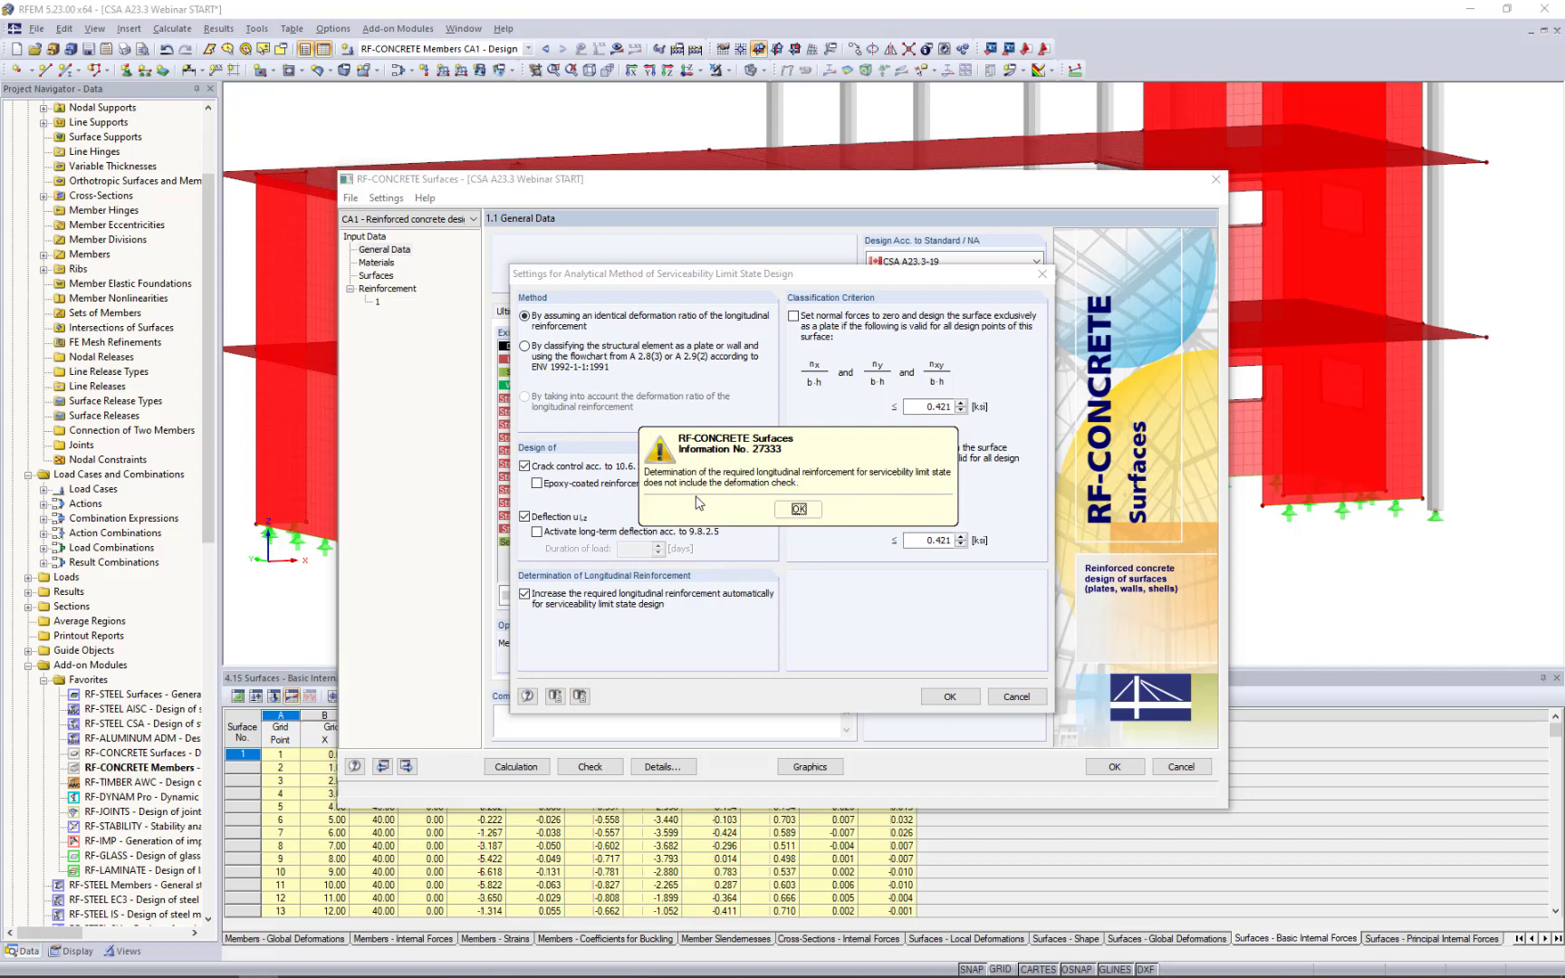
pyautogui.click(797, 511)
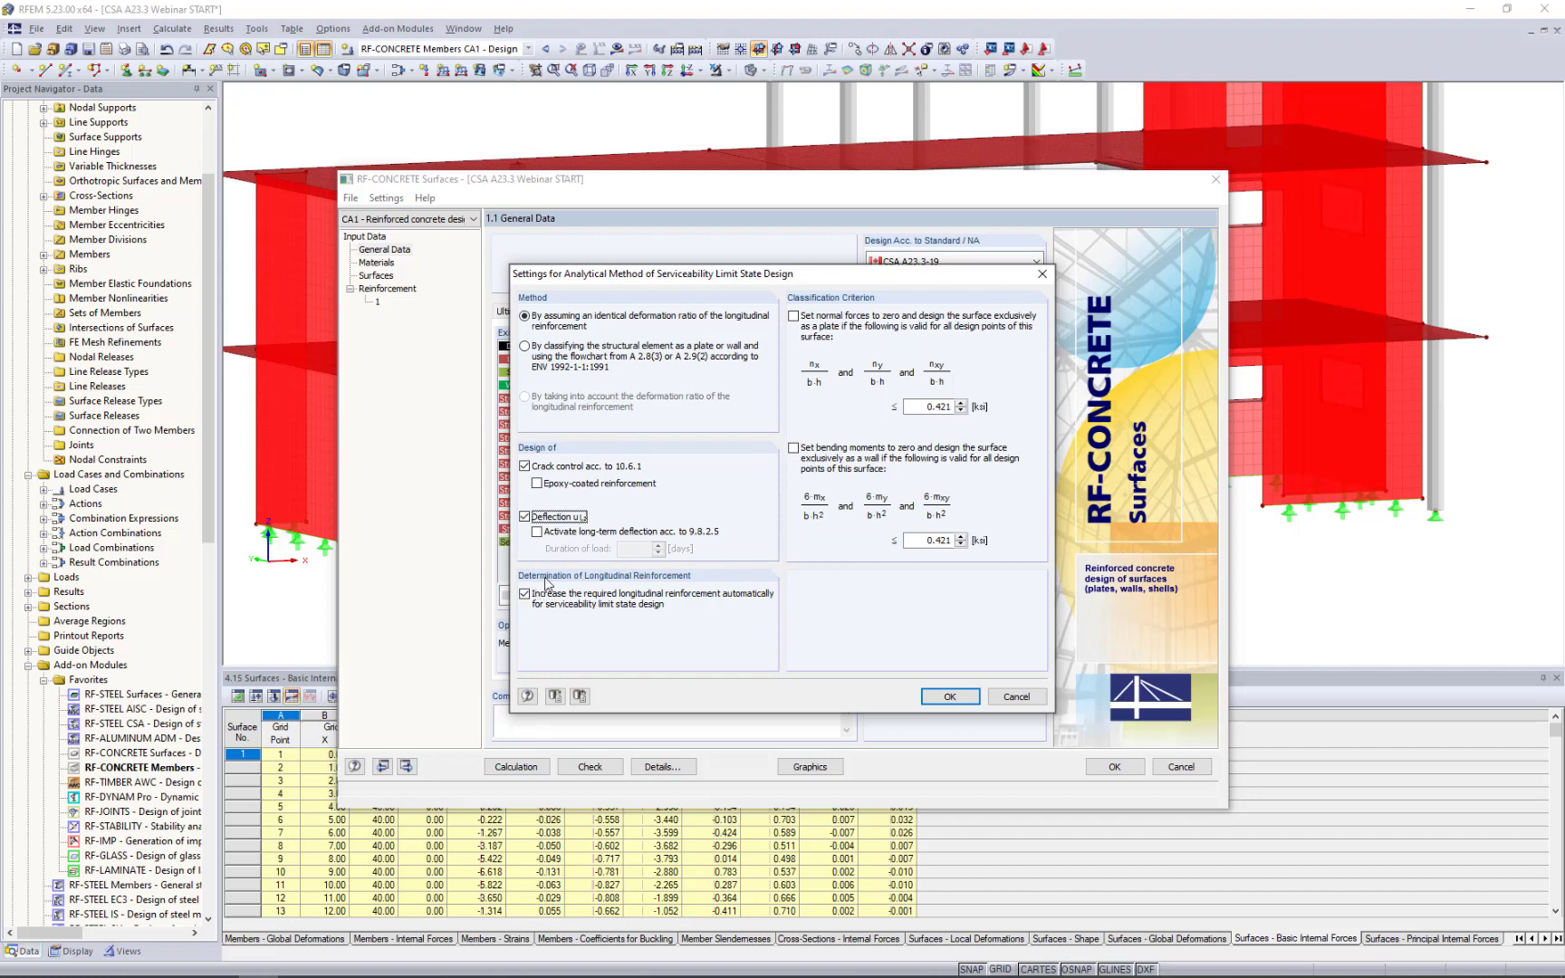
pyautogui.click(537, 532)
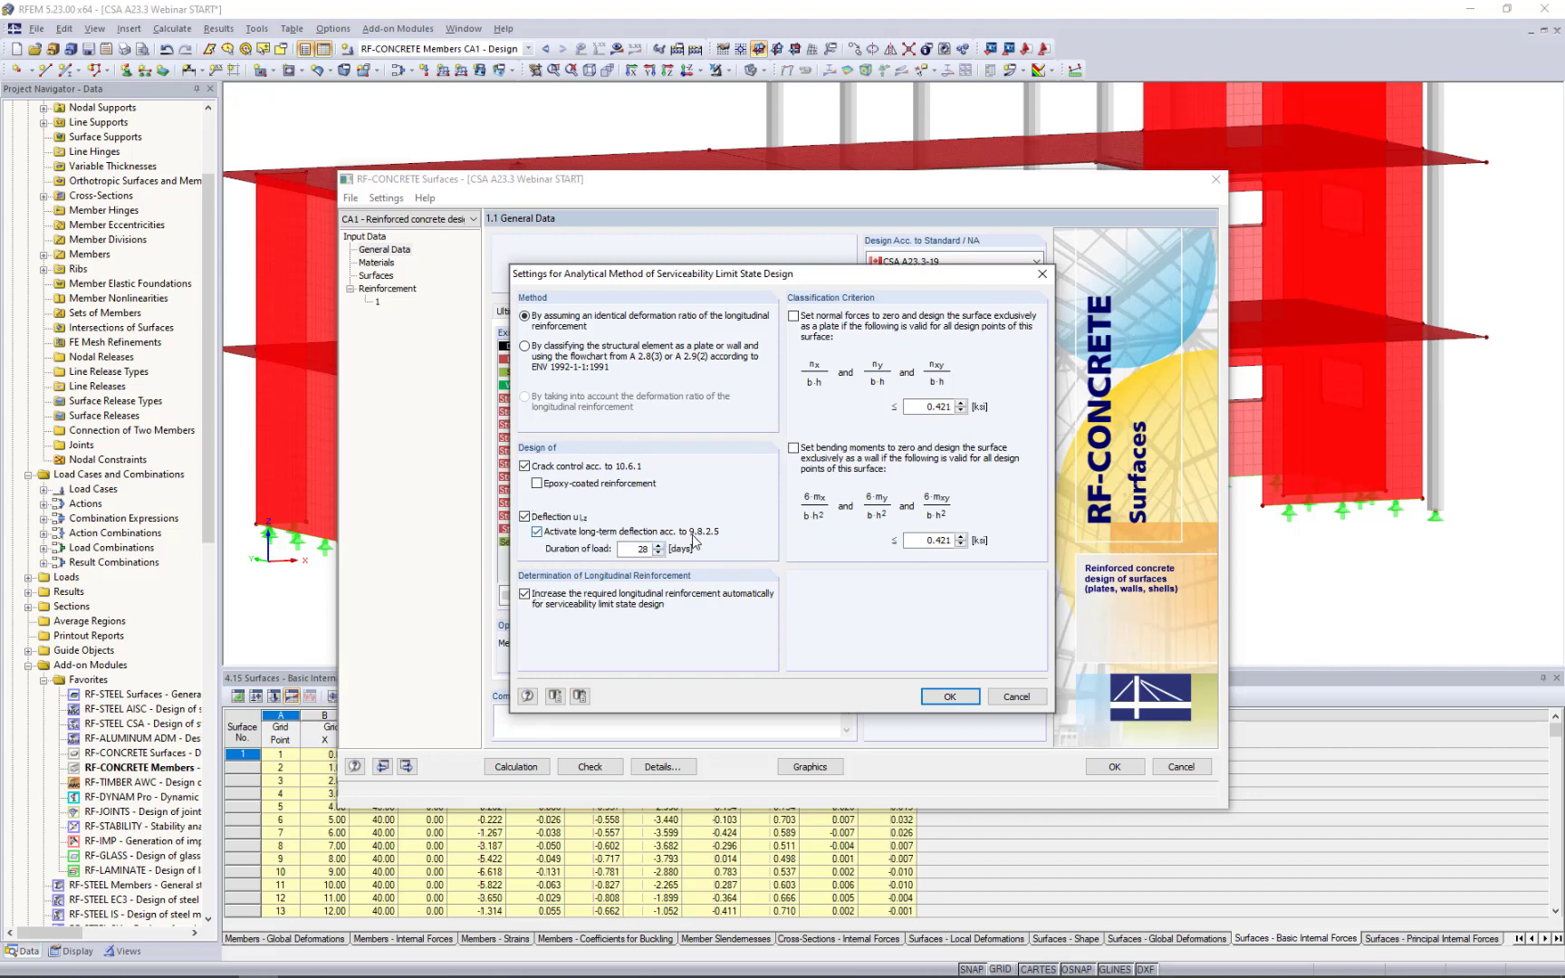
pyautogui.click(631, 549)
pyautogui.click(953, 698)
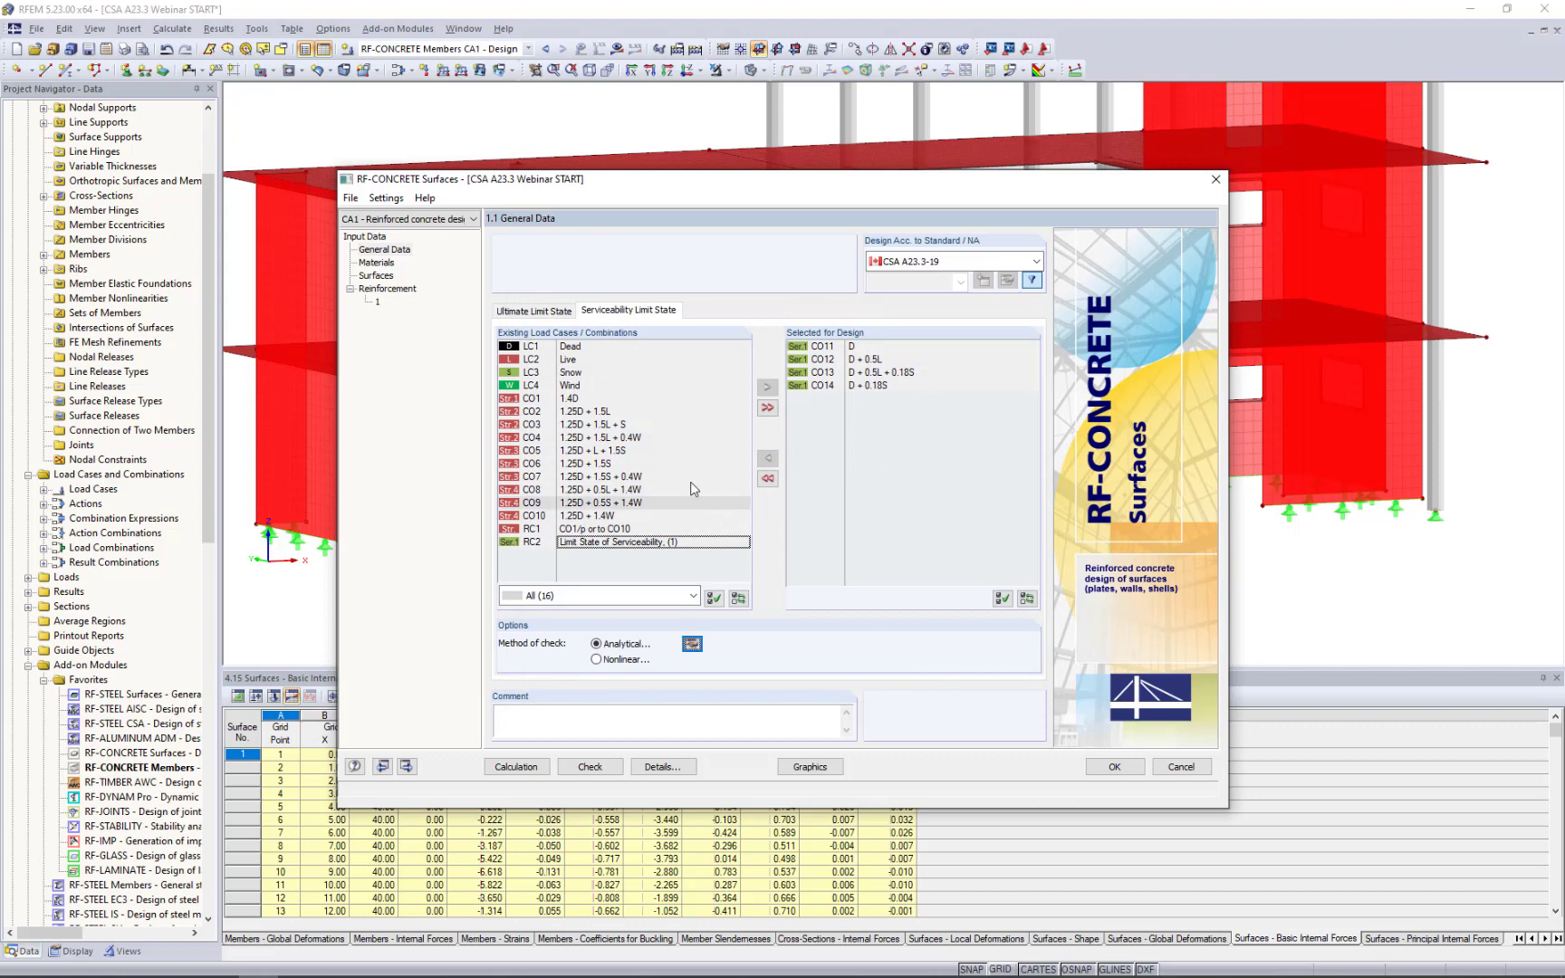
# Review the concrete strength class and reinforcing steel assigned to the surface material.
pyautogui.click(525, 312)
pyautogui.click(375, 263)
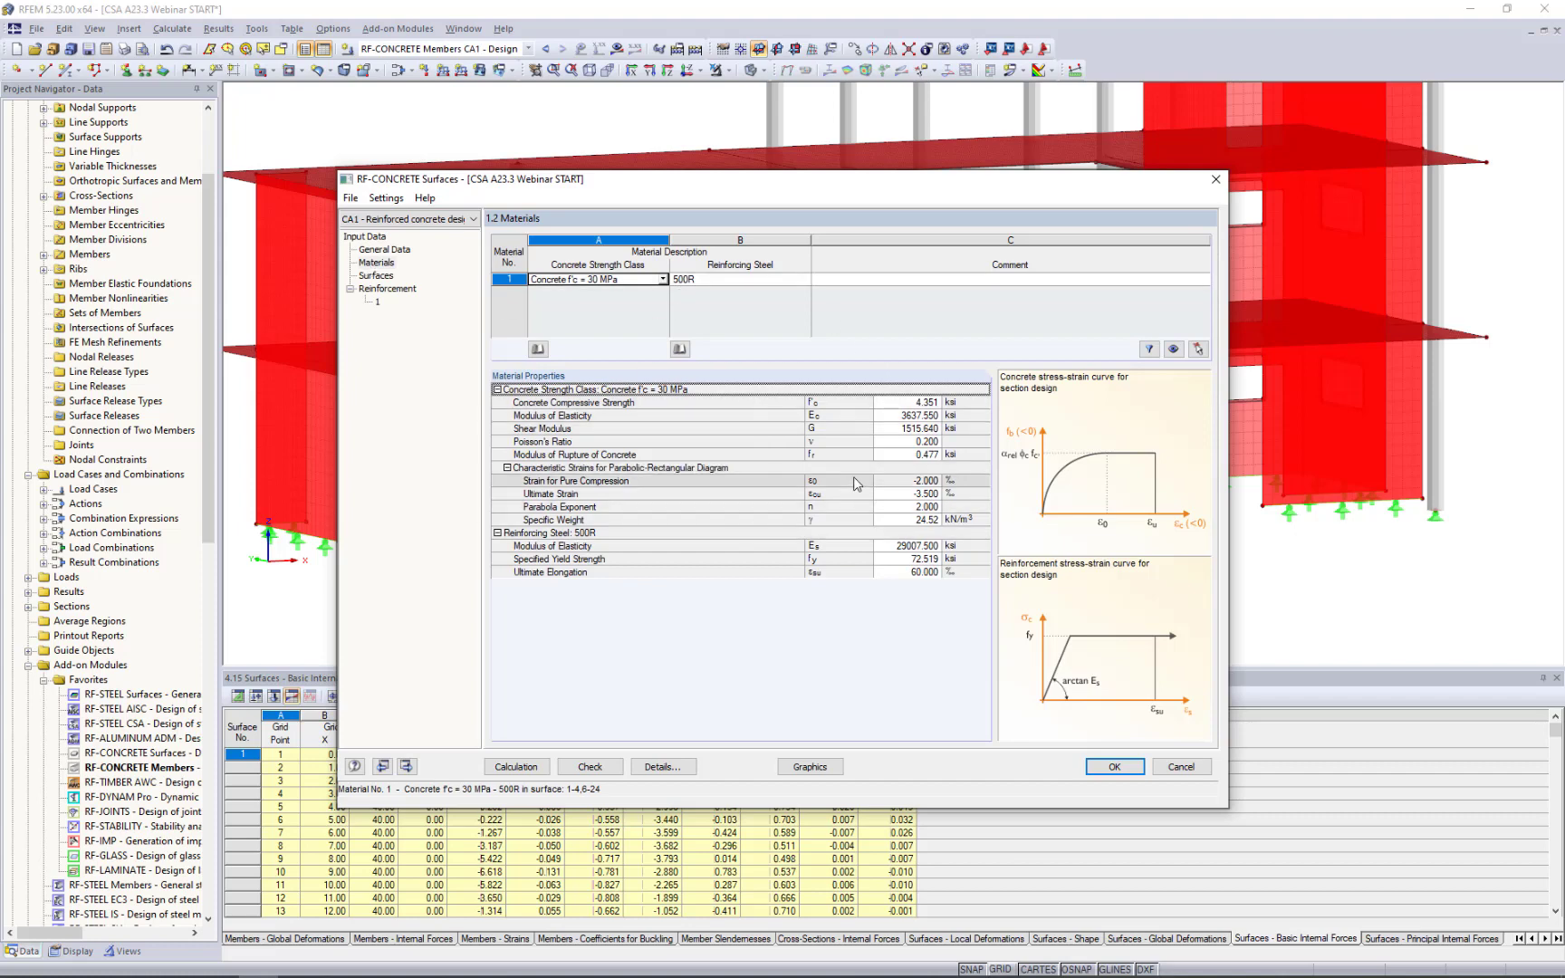
pyautogui.click(730, 282)
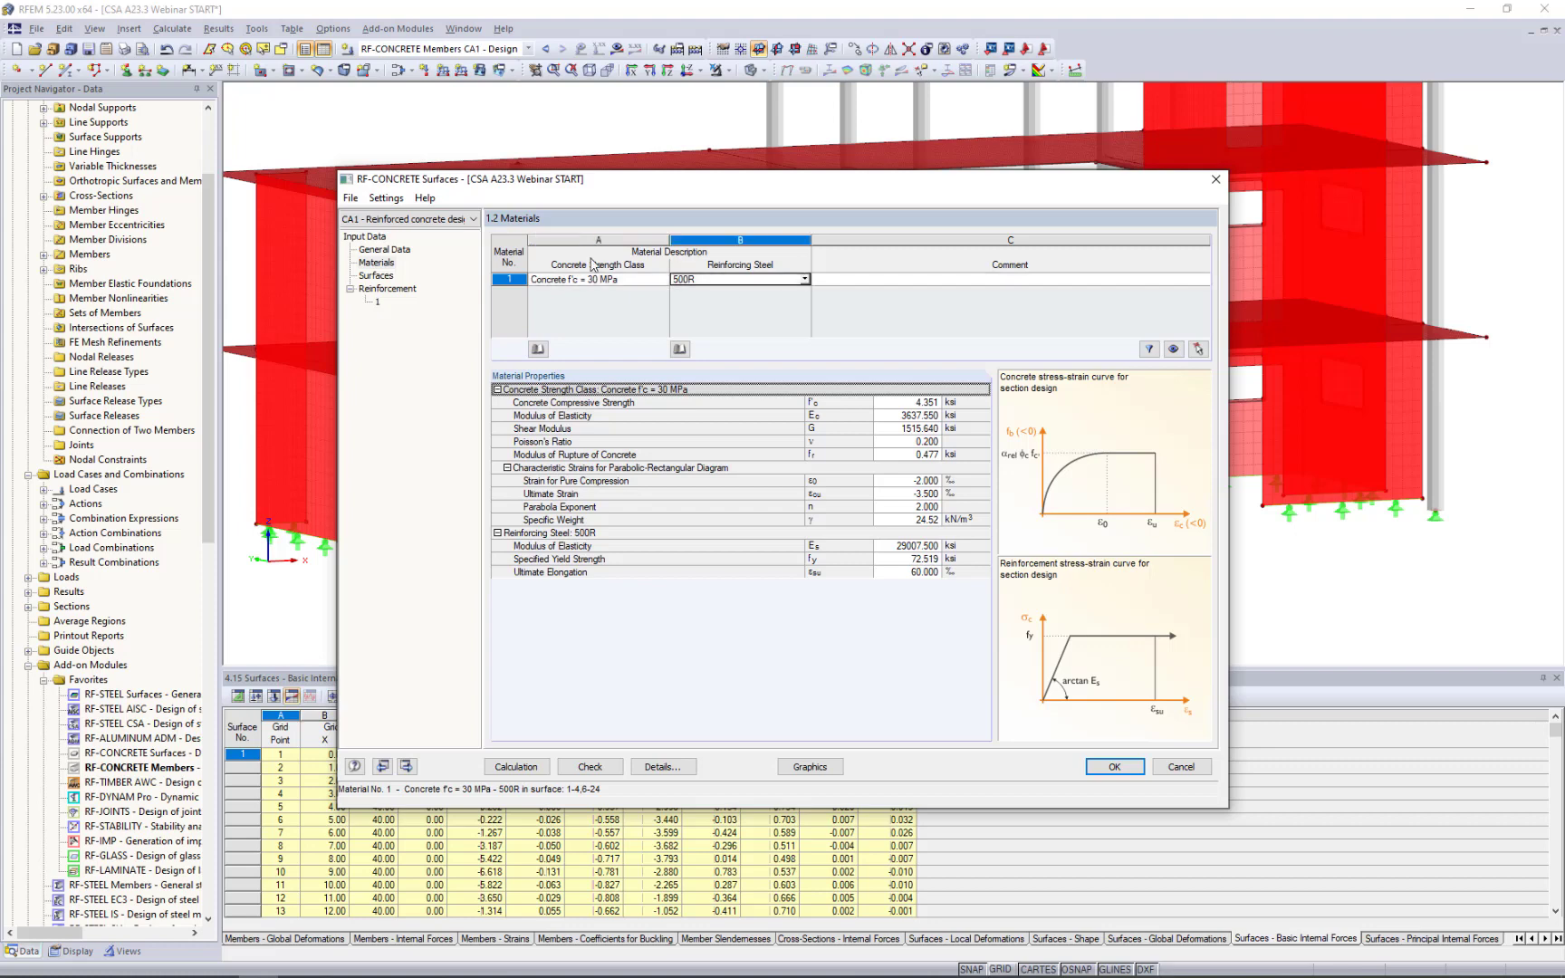
# Open the surface settings and view the definition of the minimum and maximum boundary lines for the deflection limit.
pyautogui.click(386, 279)
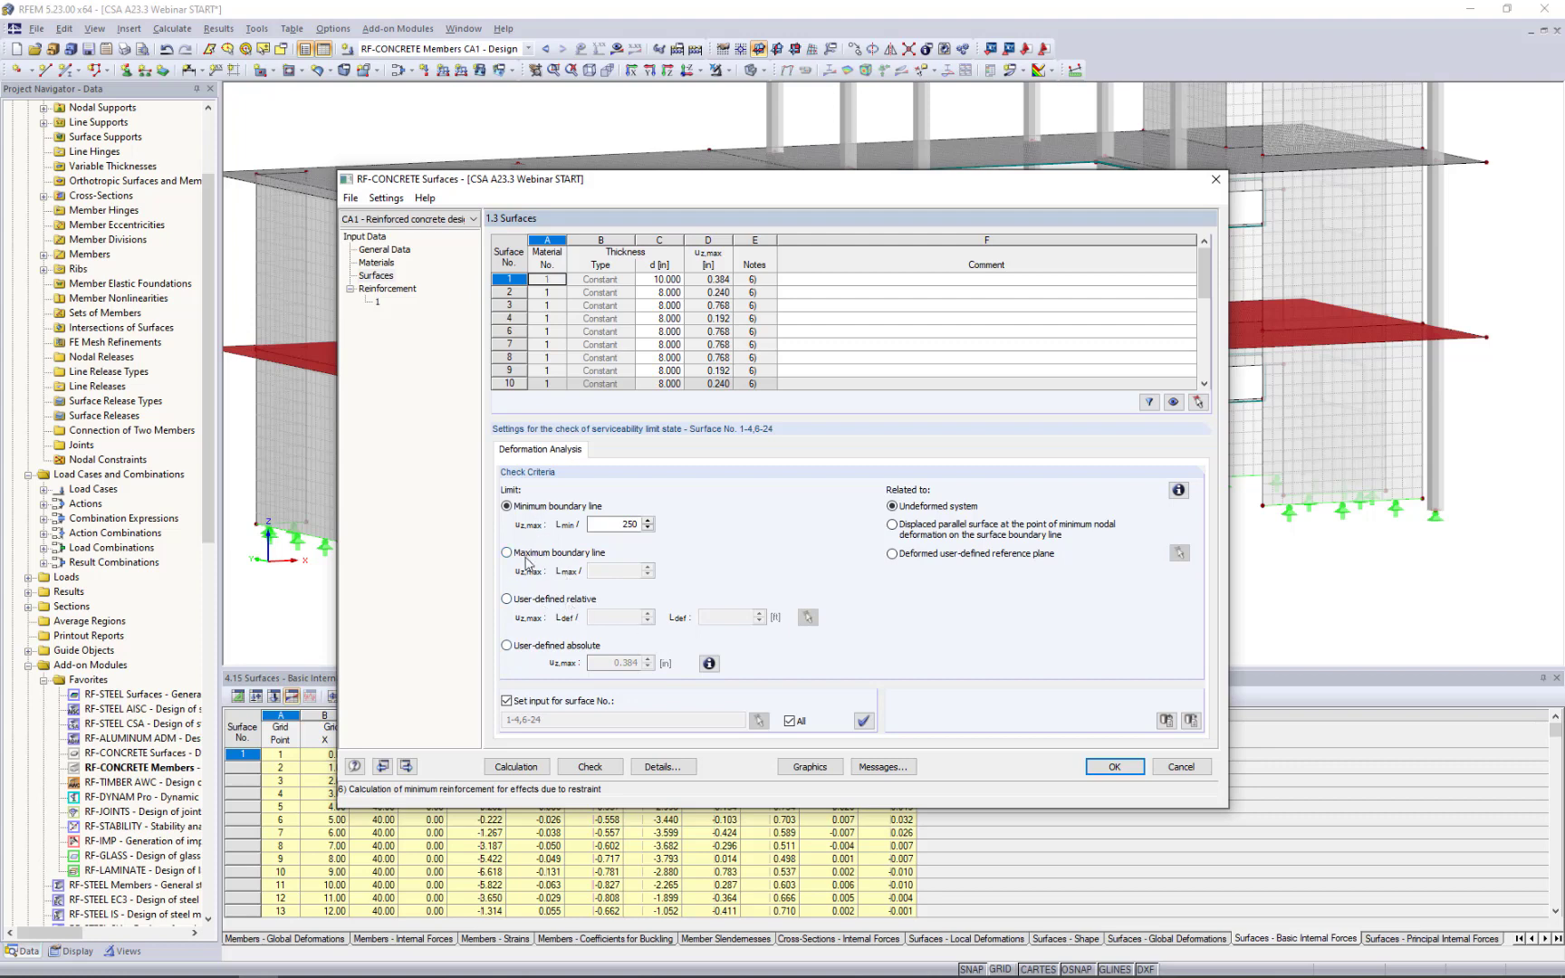
pyautogui.click(710, 664)
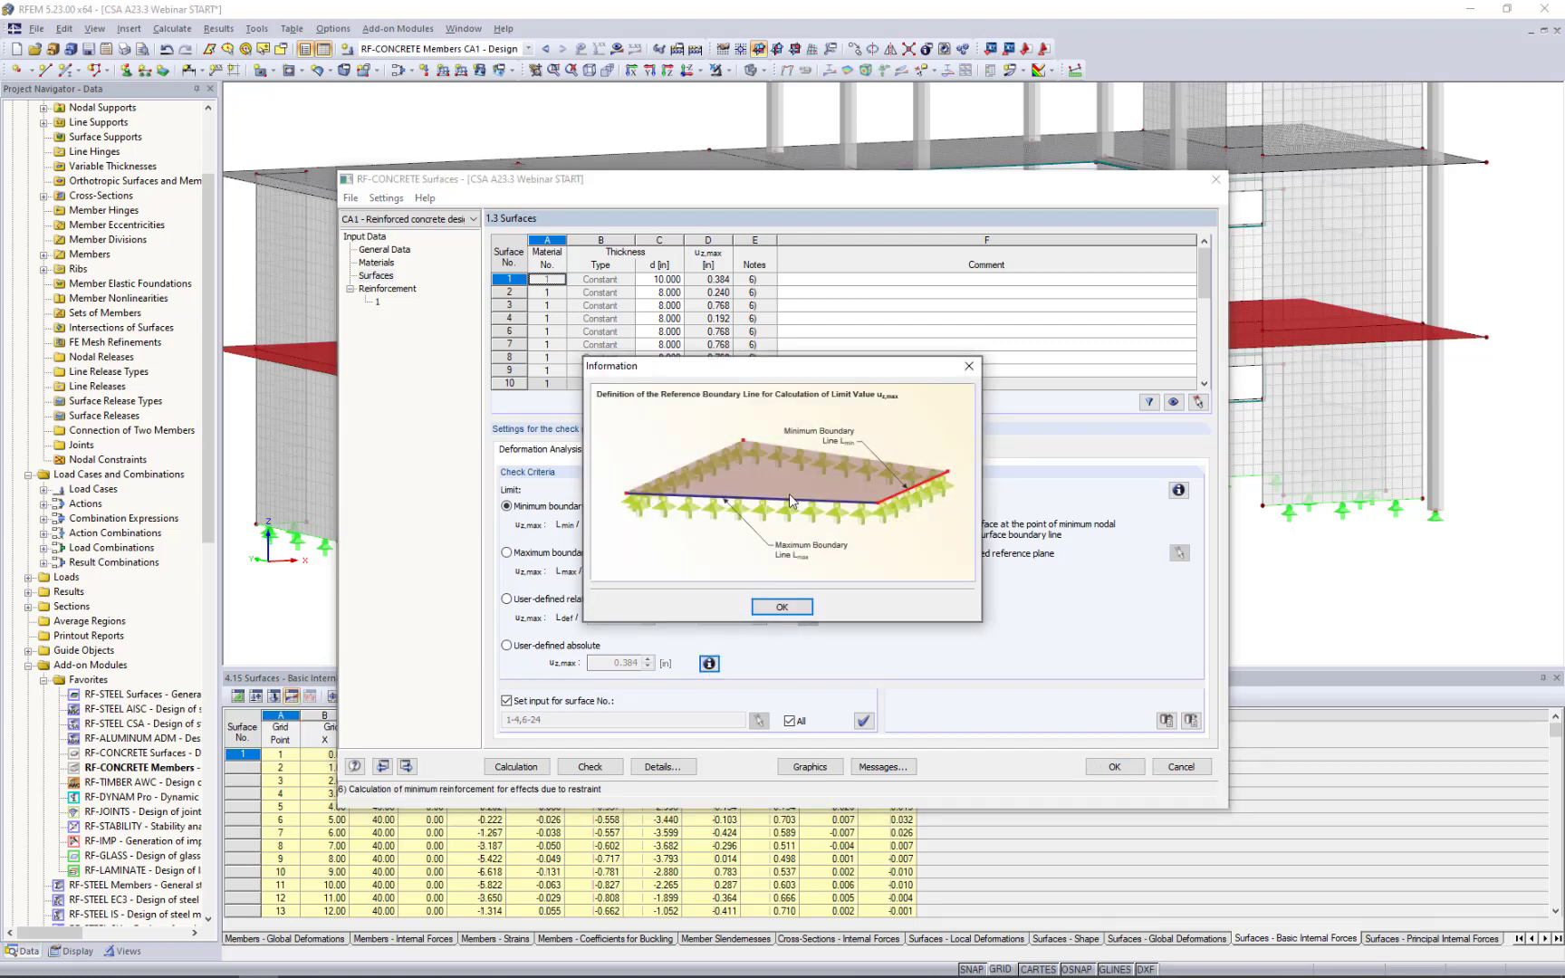
pyautogui.click(969, 365)
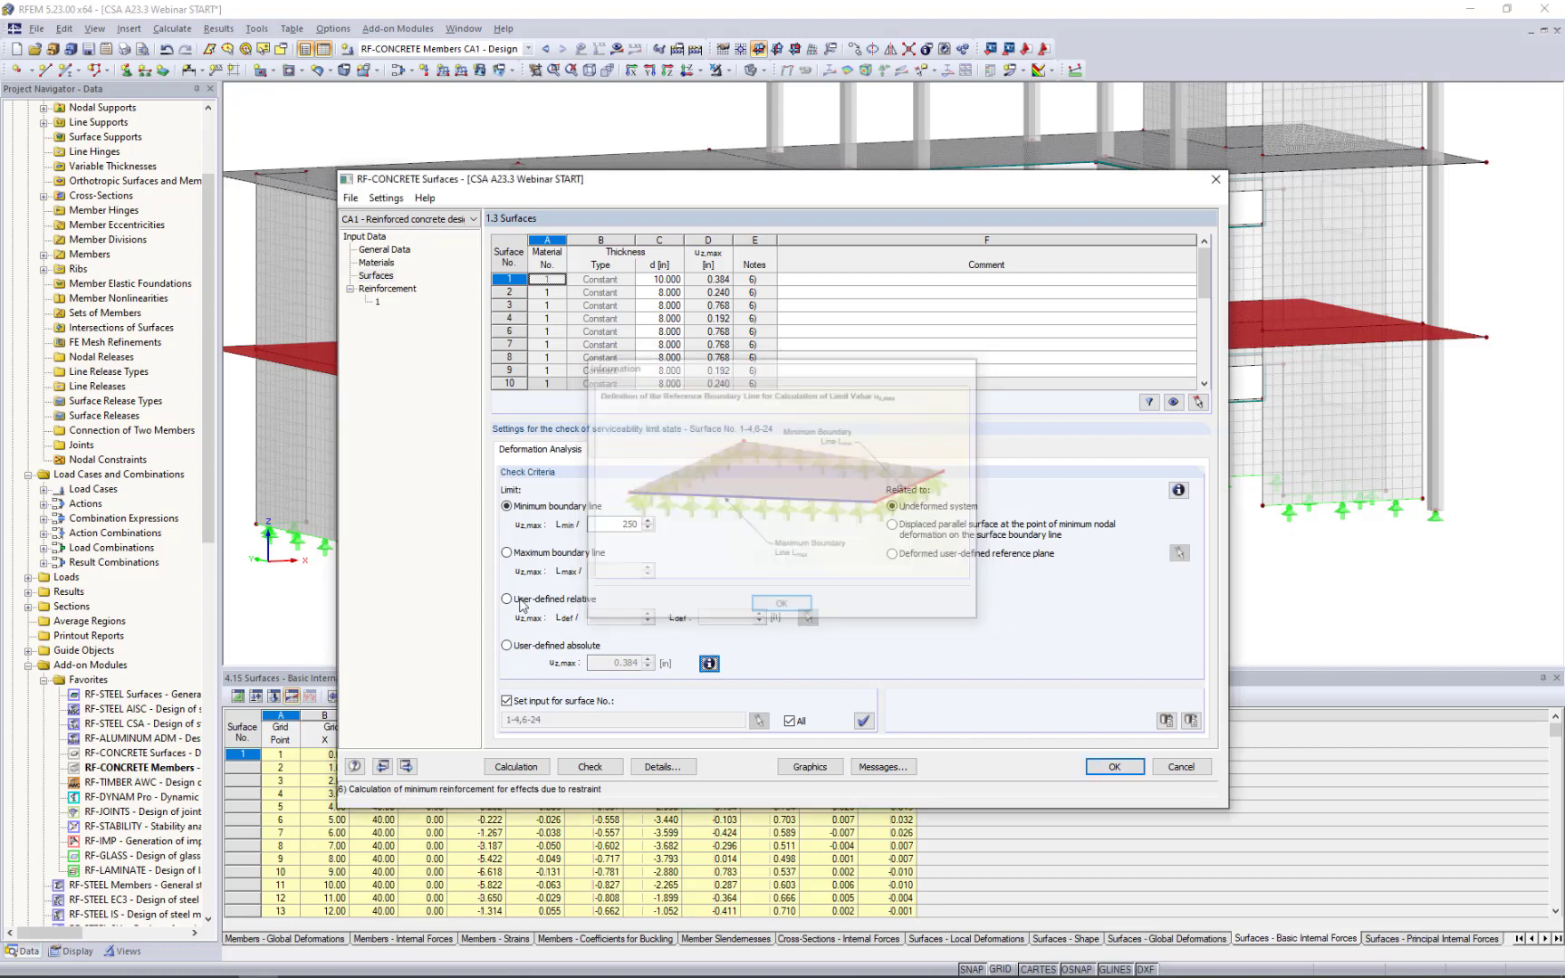
# Set a user-defined absolute deflection limit uz,max of 1.5 in for all surfaces.
pyautogui.click(506, 644)
pyautogui.click(616, 664)
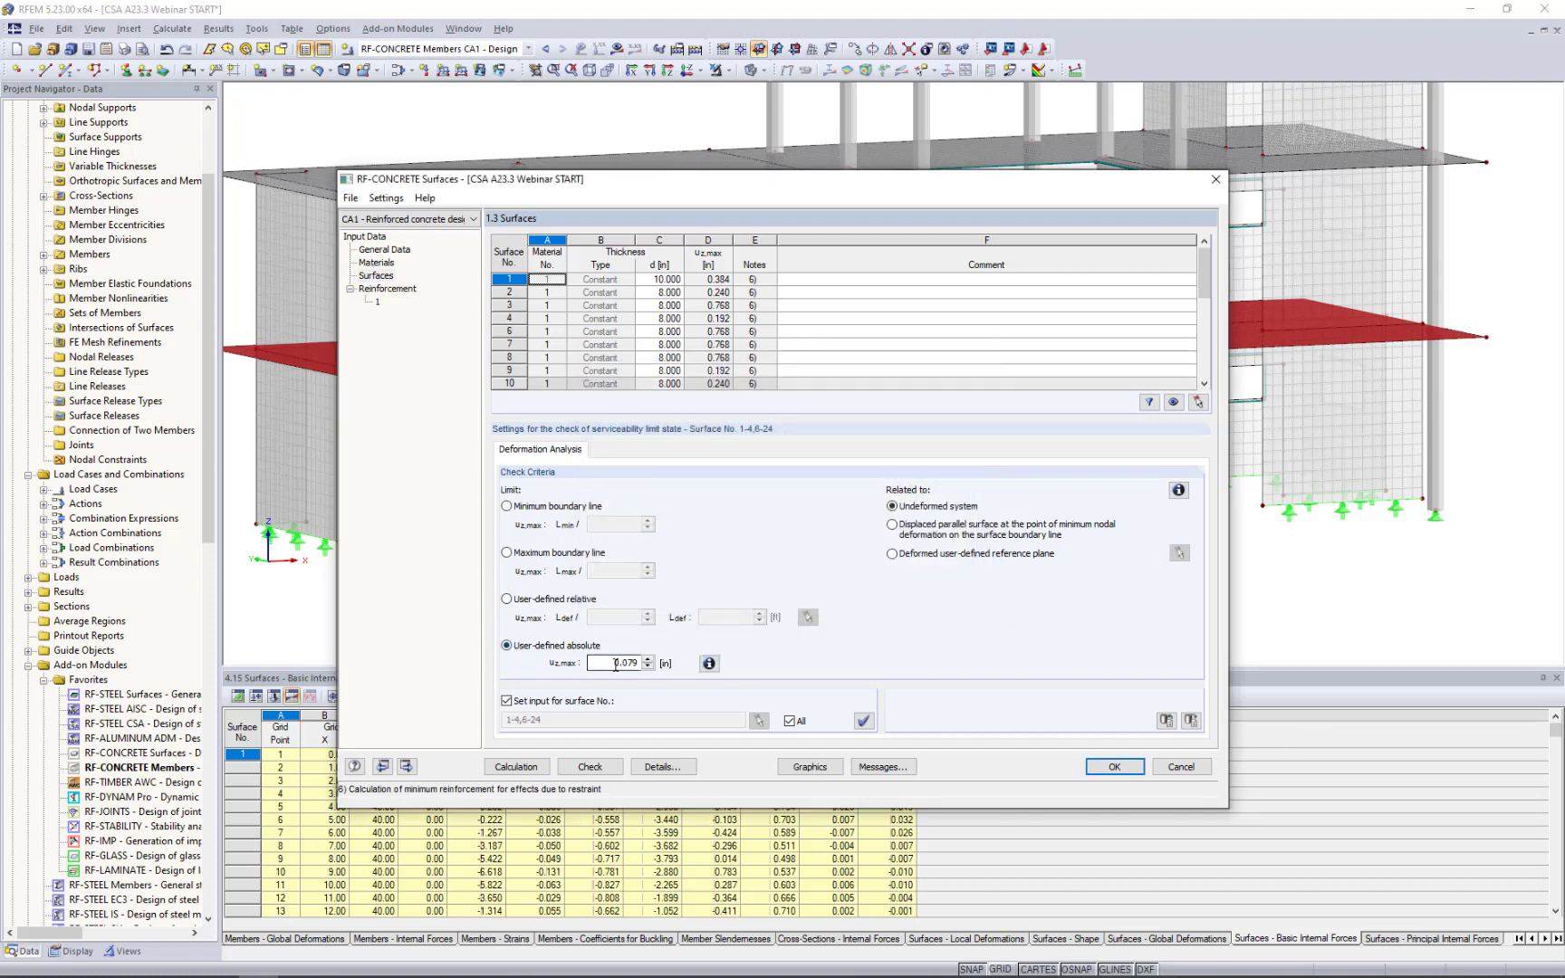
pyautogui.doubleClick(616, 664)
pyautogui.write('1.5')
pyautogui.click(789, 722)
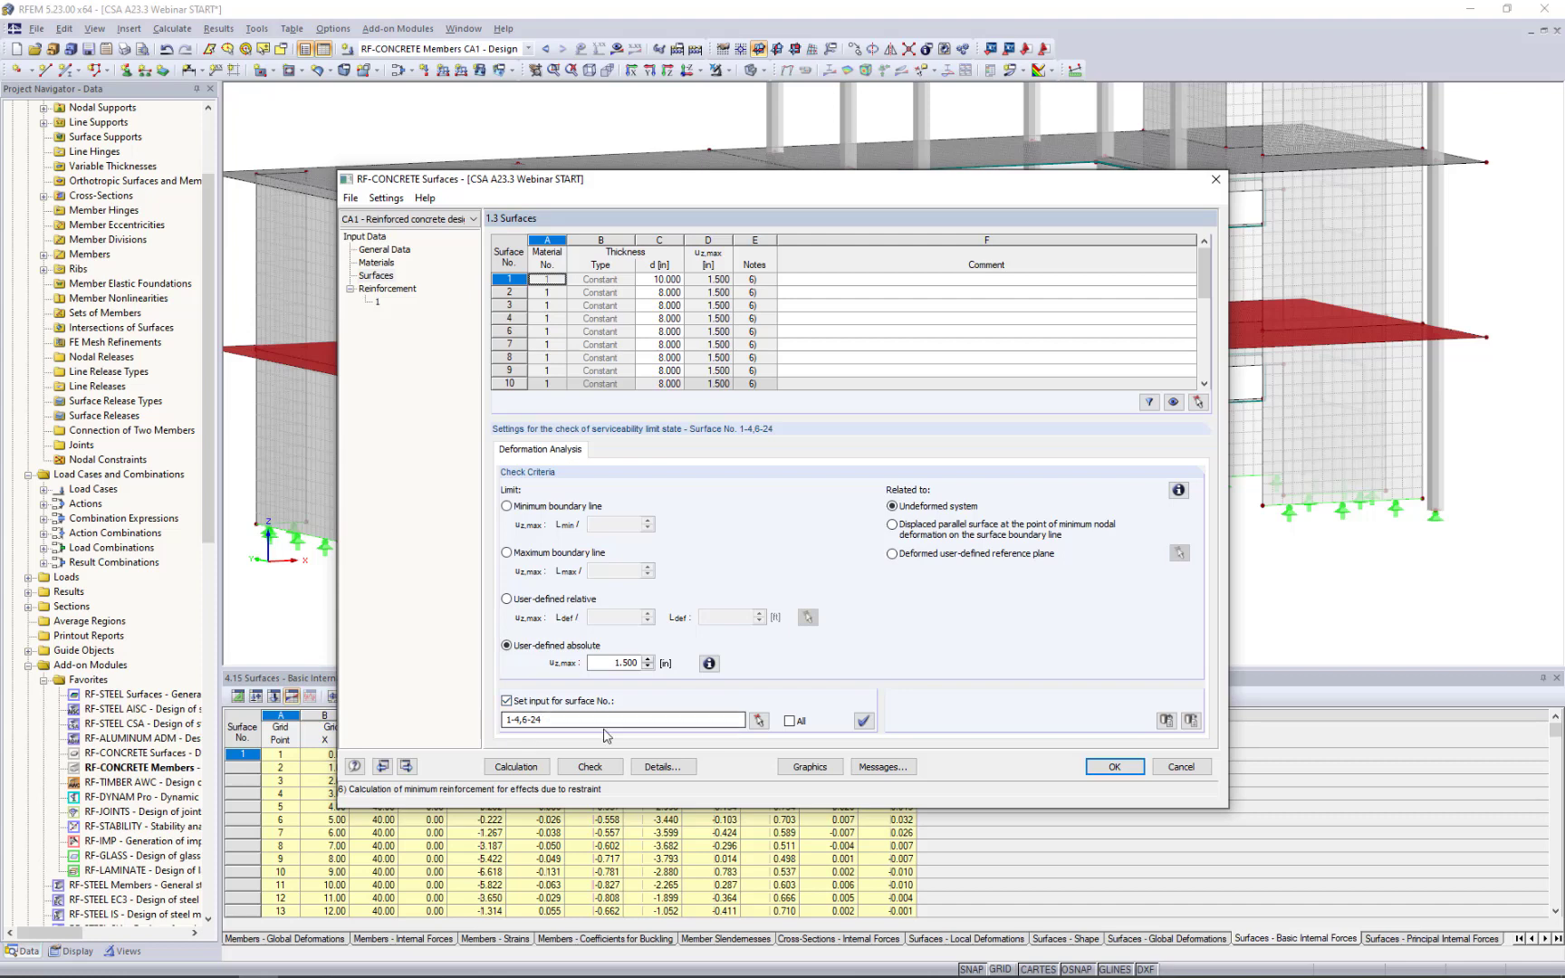
pyautogui.click(790, 721)
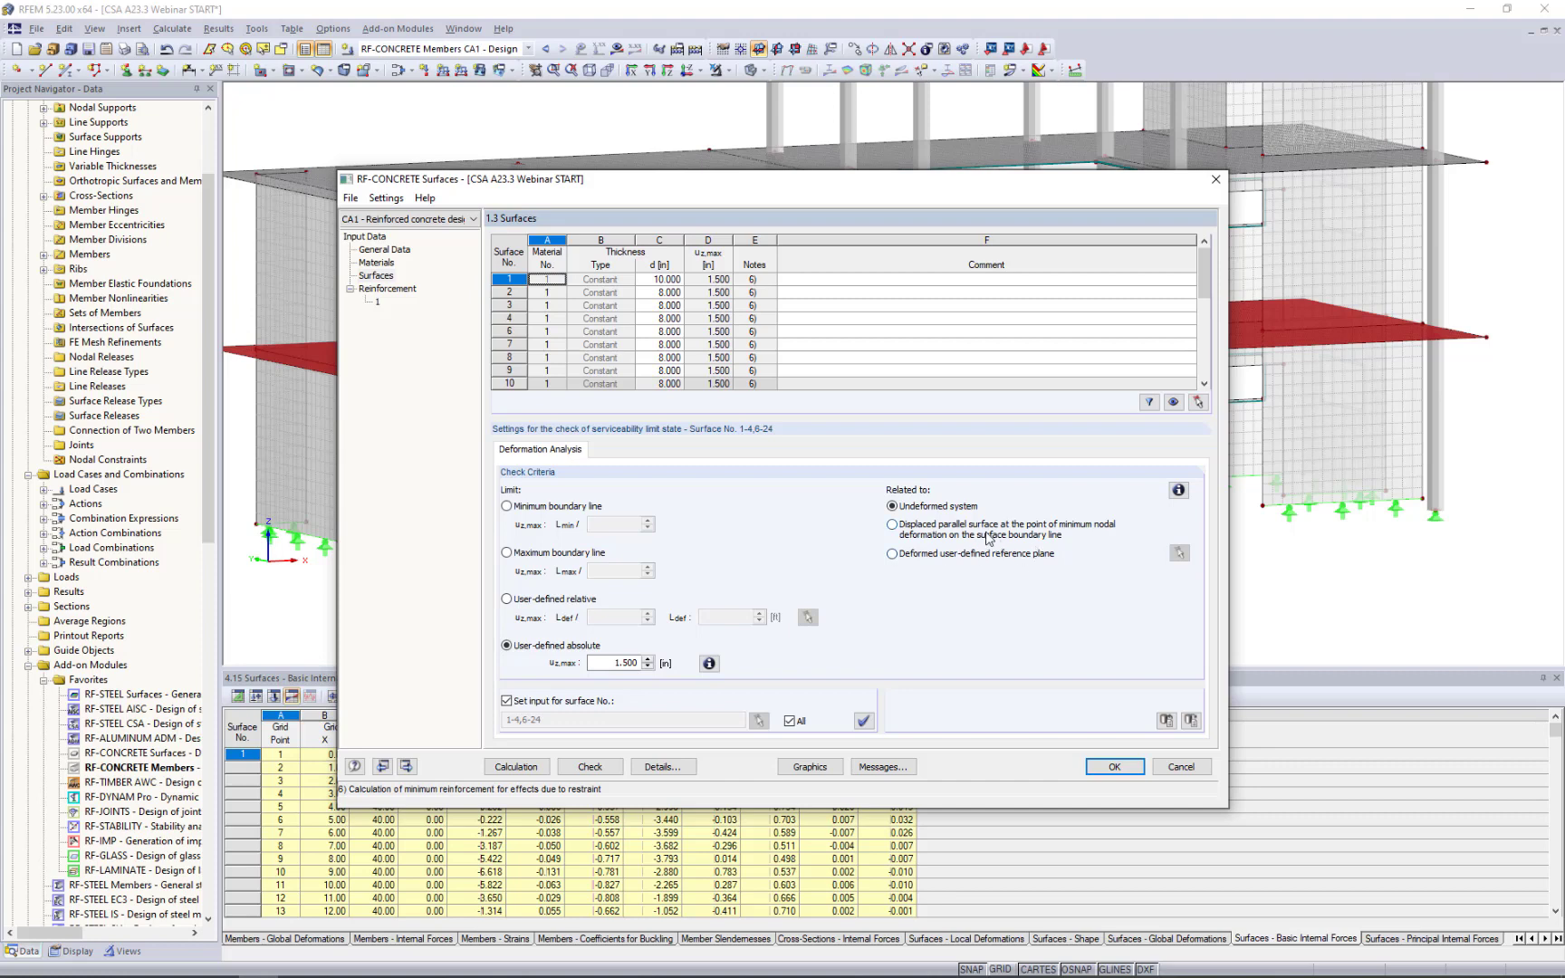
# View the explanatory diagrams for relating local deformation to a displaced parallel surface or a deformed user-defined reference plane.
pyautogui.click(1177, 491)
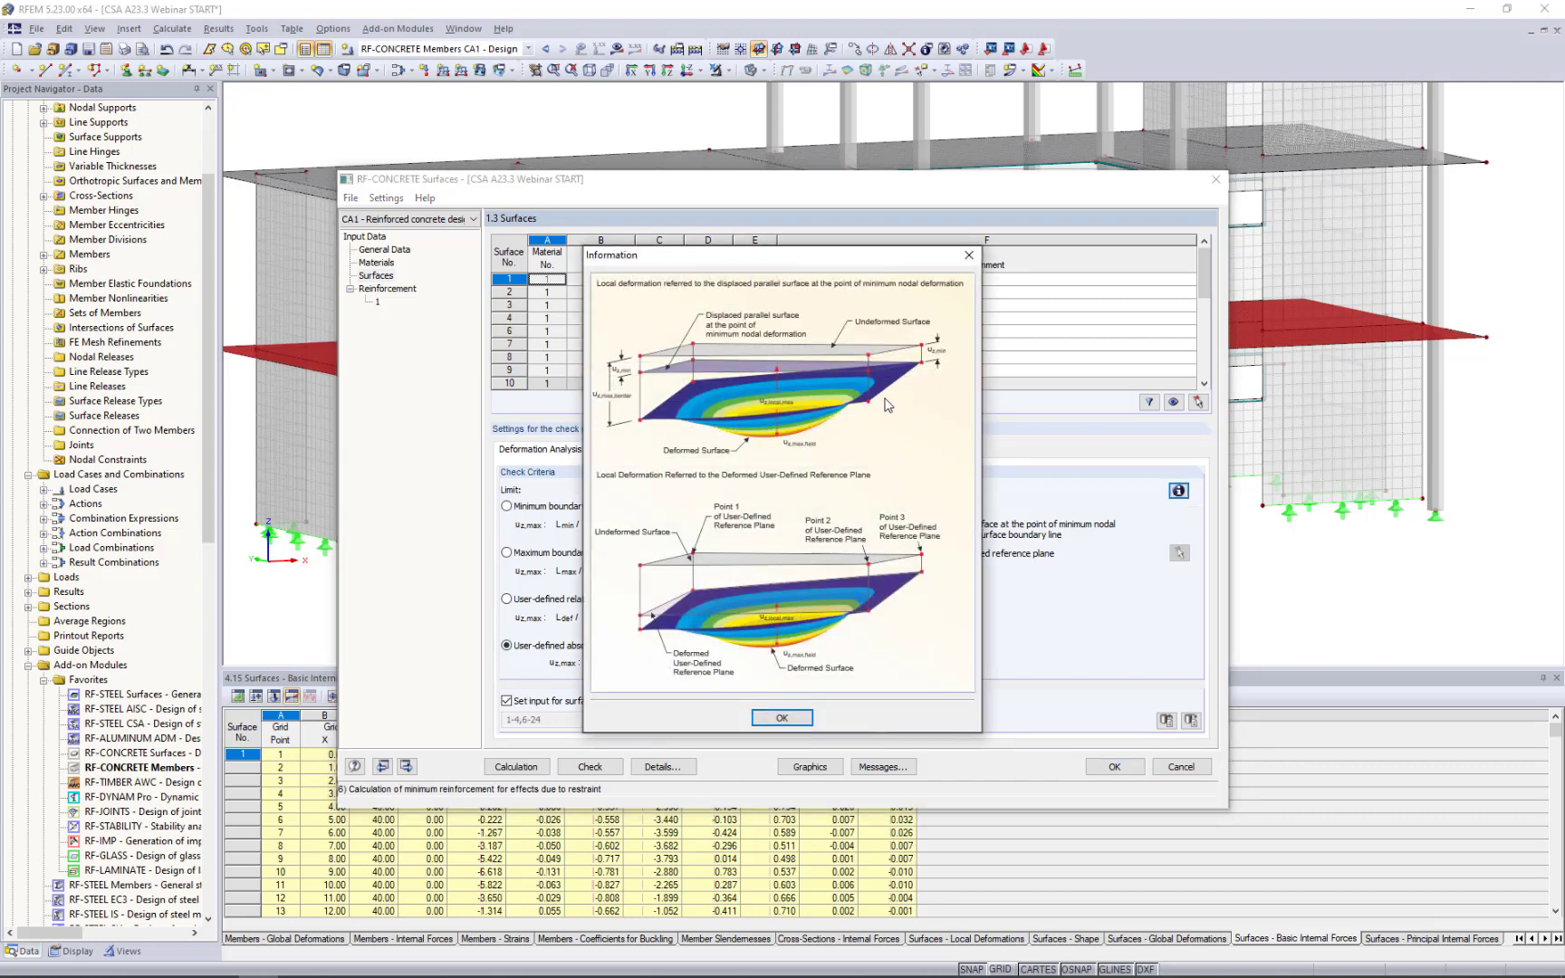
pyautogui.moveTo(850, 258); pyautogui.dragTo(670, 293)
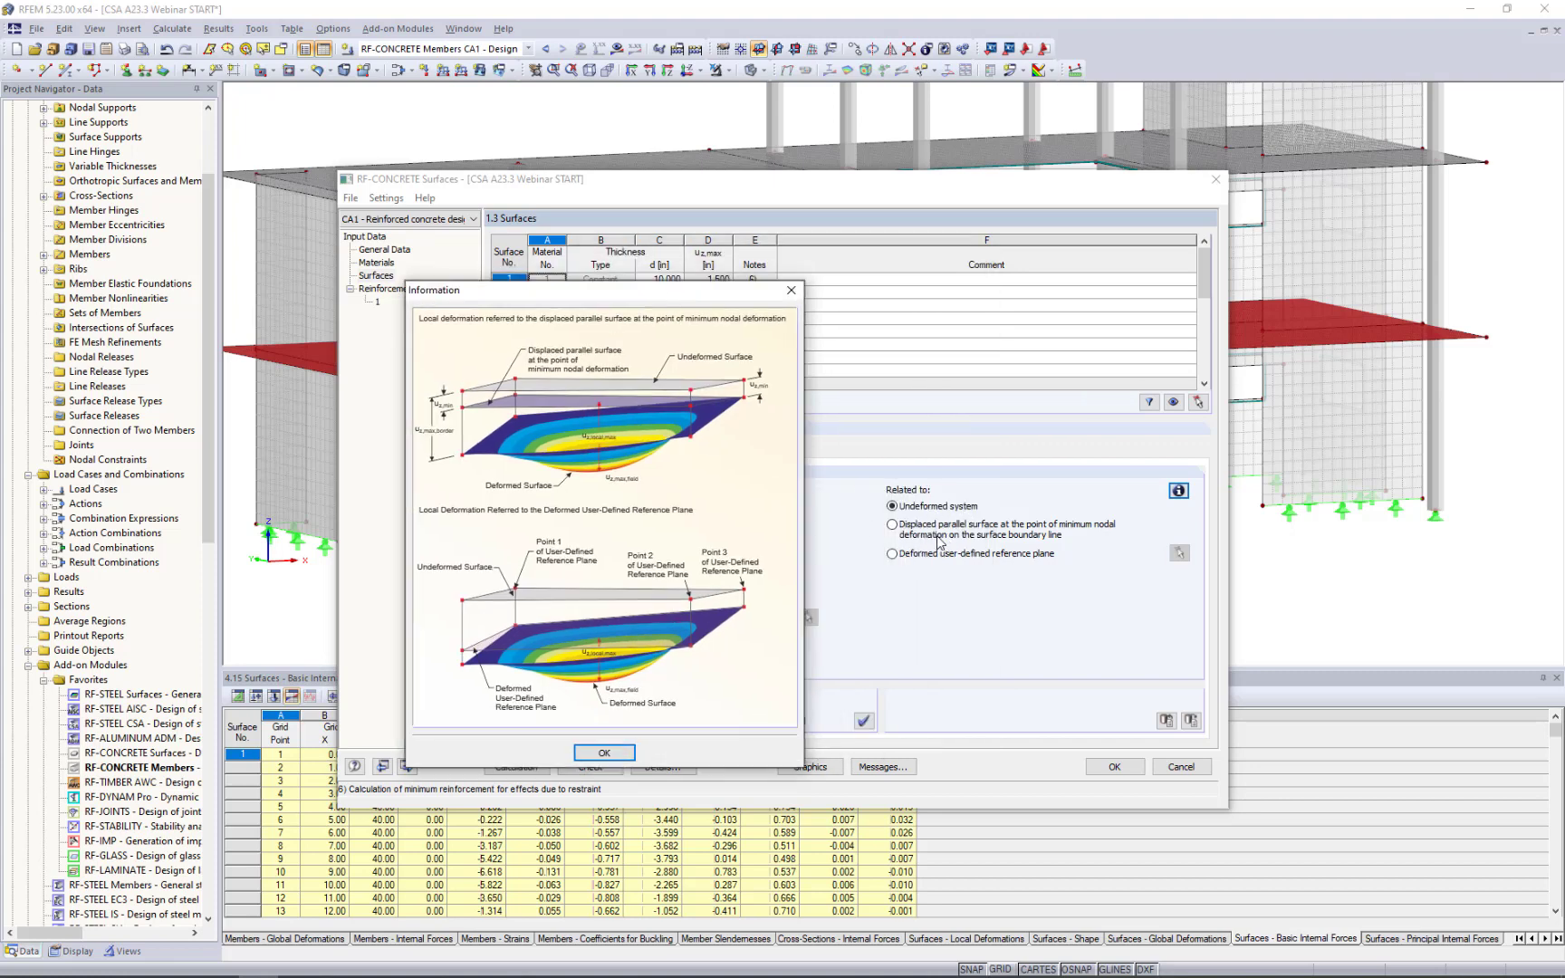
pyautogui.click(621, 757)
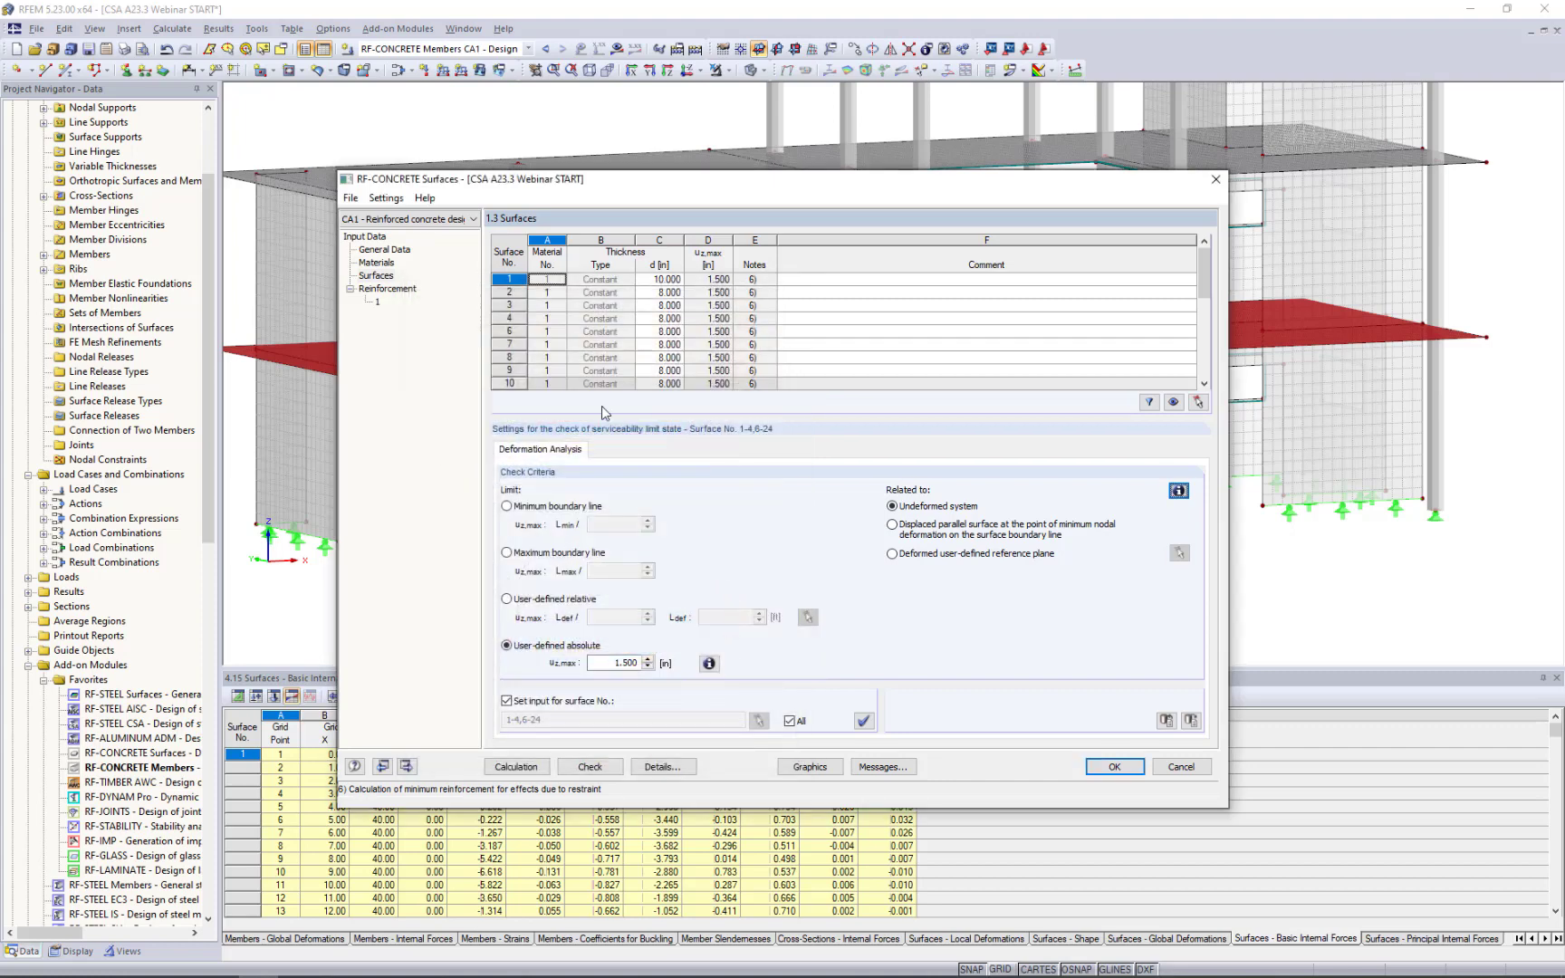
# Describe the first reinforcement group as Floor 1 and assign it only to the lower floor slab, surface 1.
pyautogui.click(393, 292)
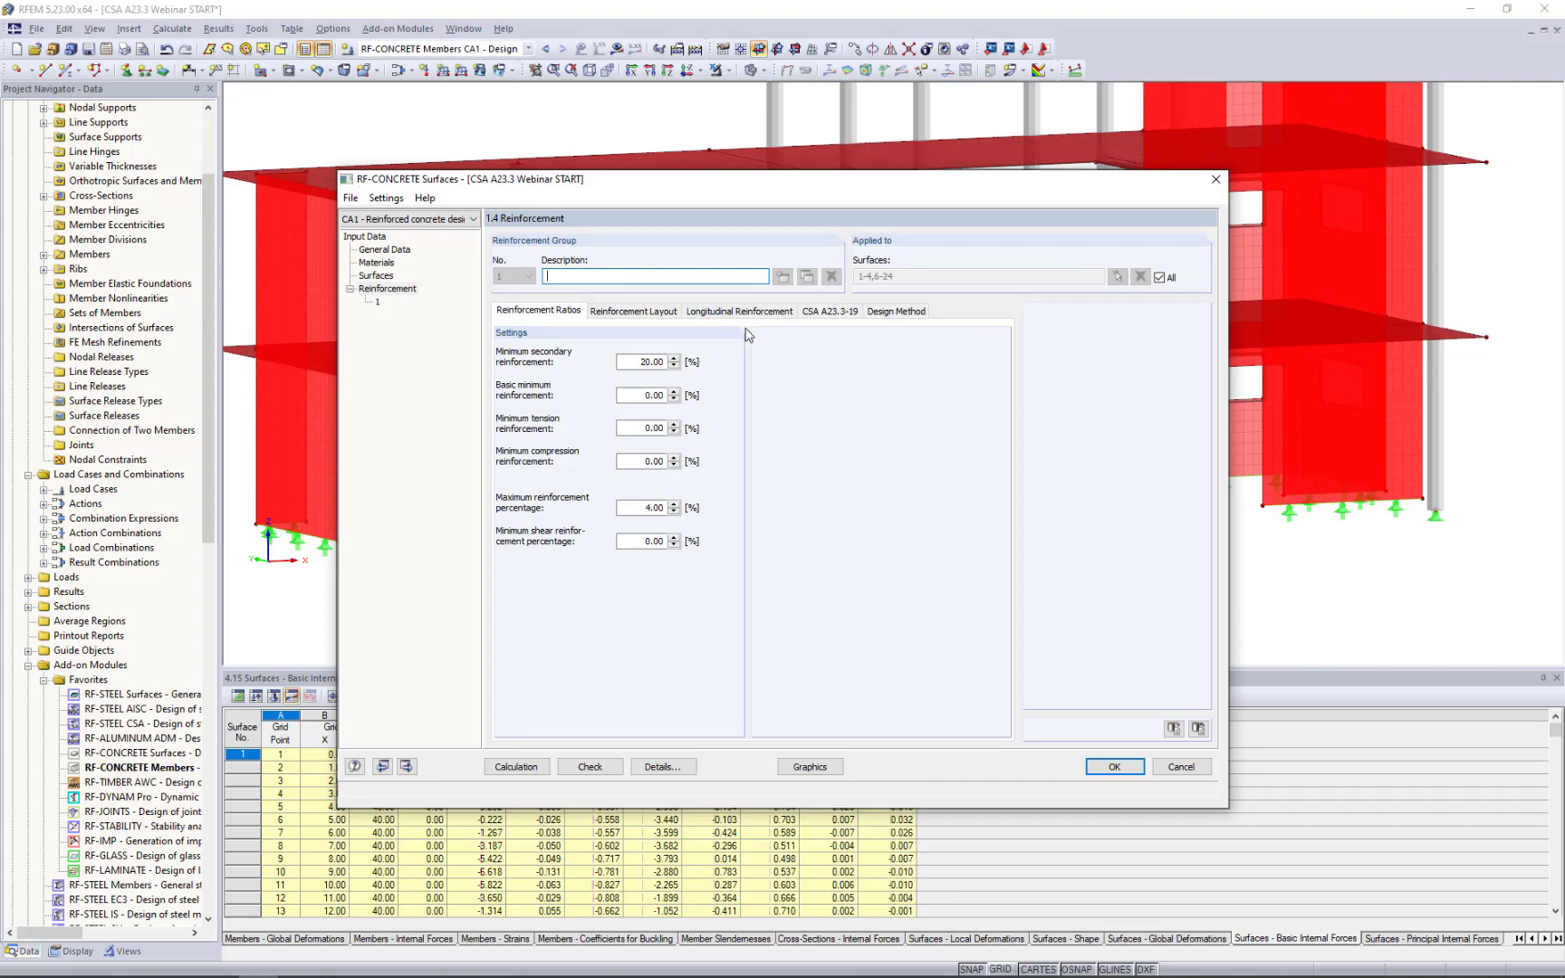
pyautogui.write('loor 1')
pyautogui.click(1159, 277)
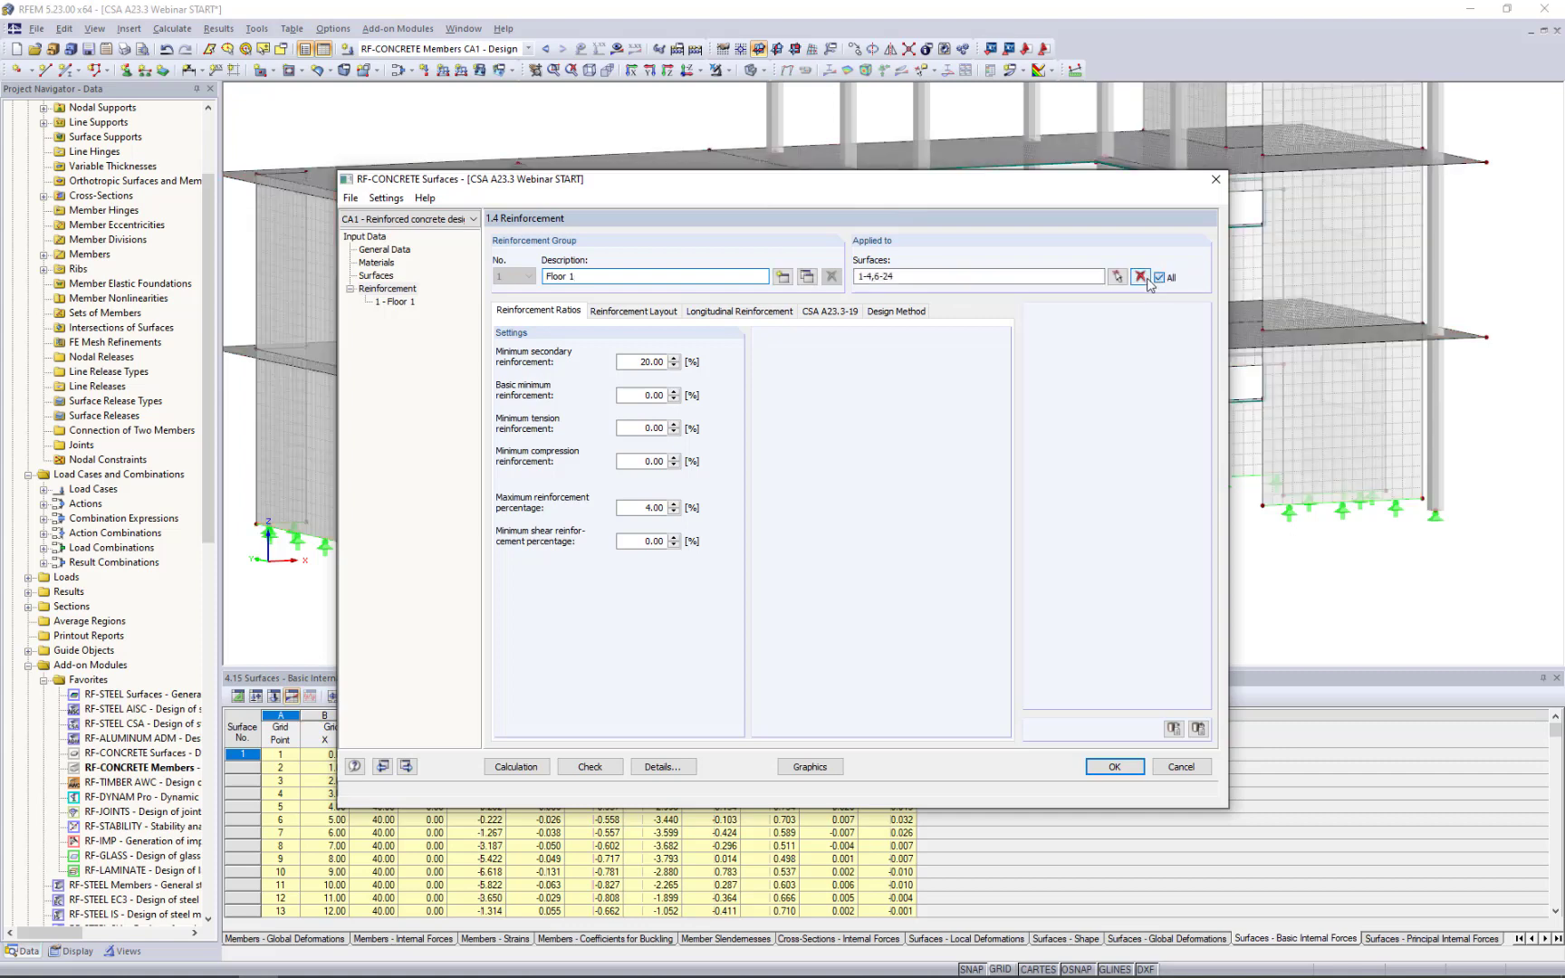
pyautogui.click(1141, 277)
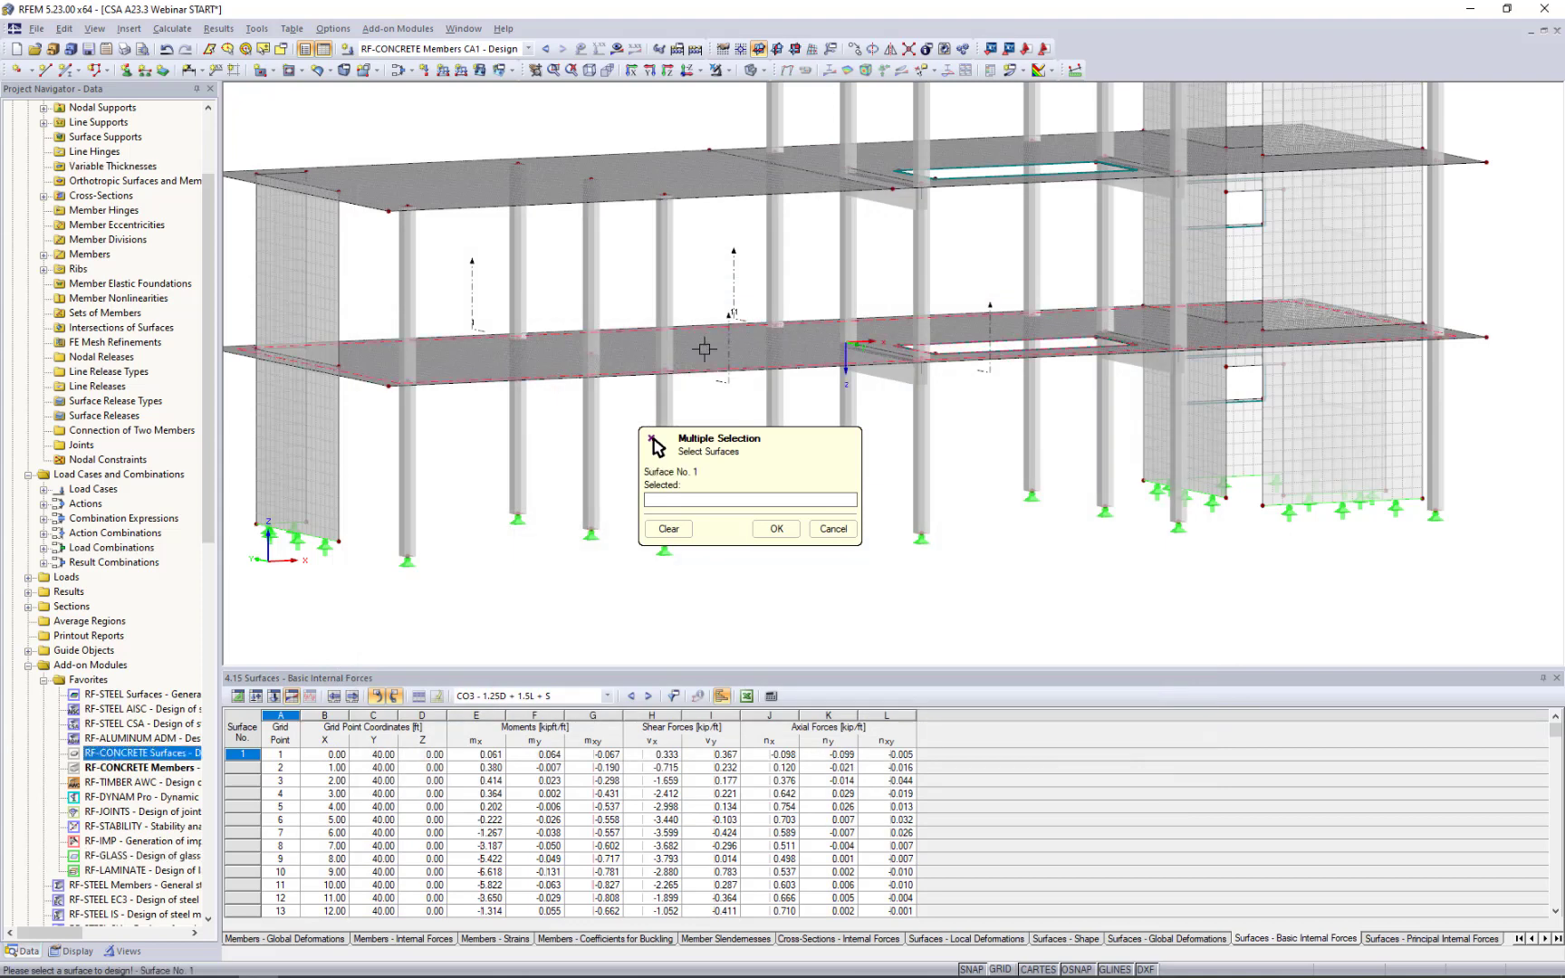
pyautogui.click(702, 351)
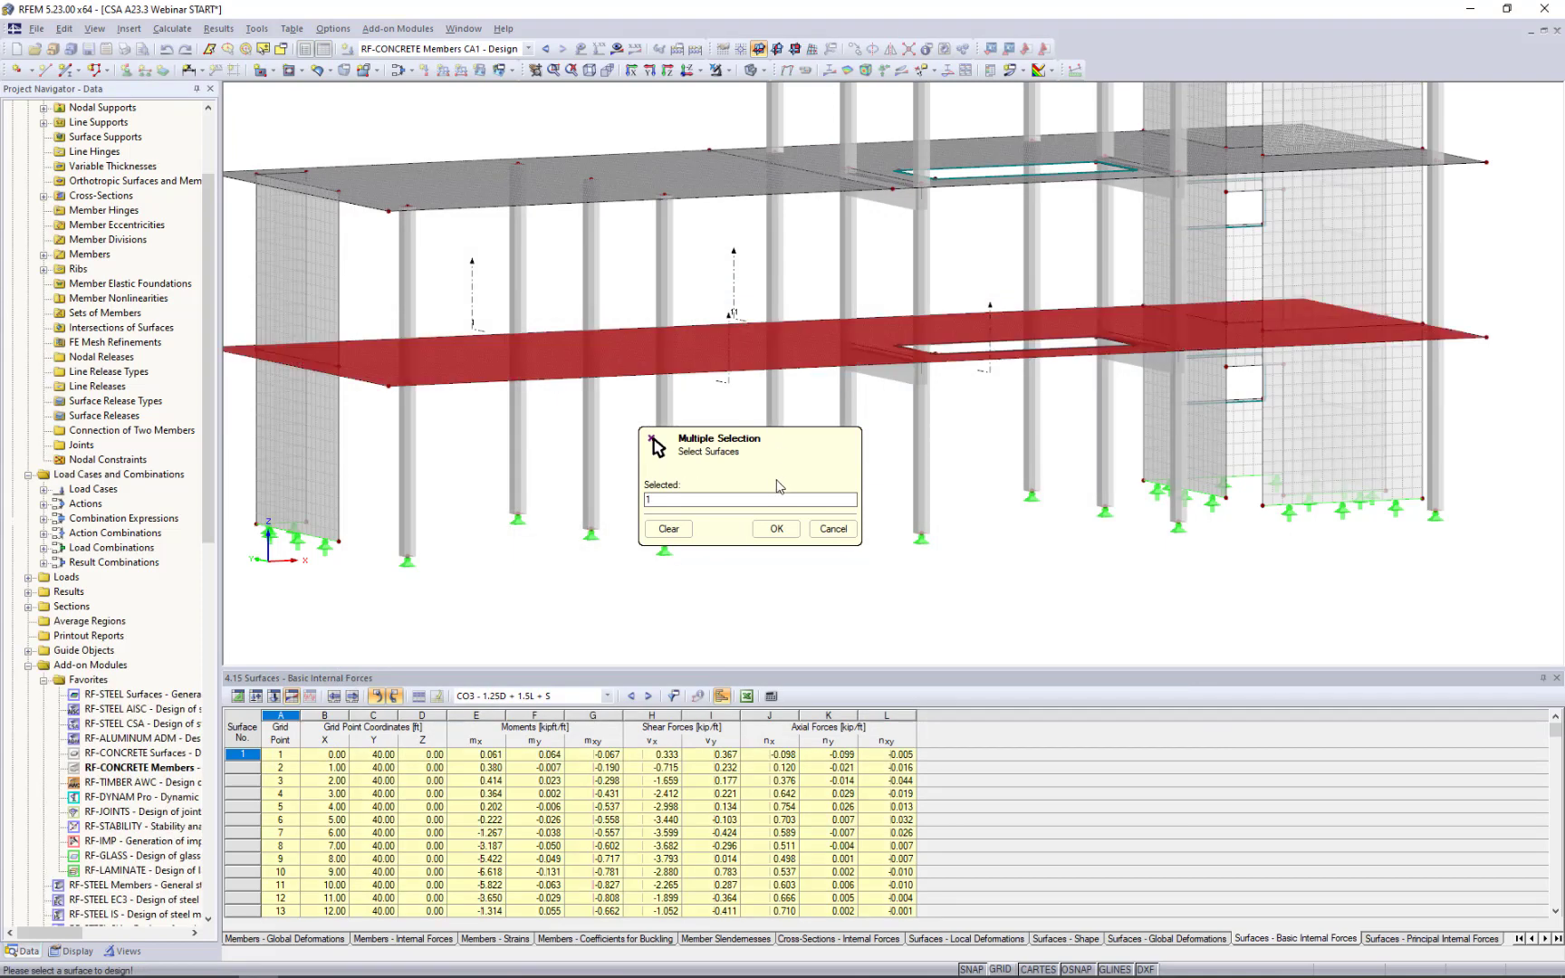
pyautogui.press('Return')
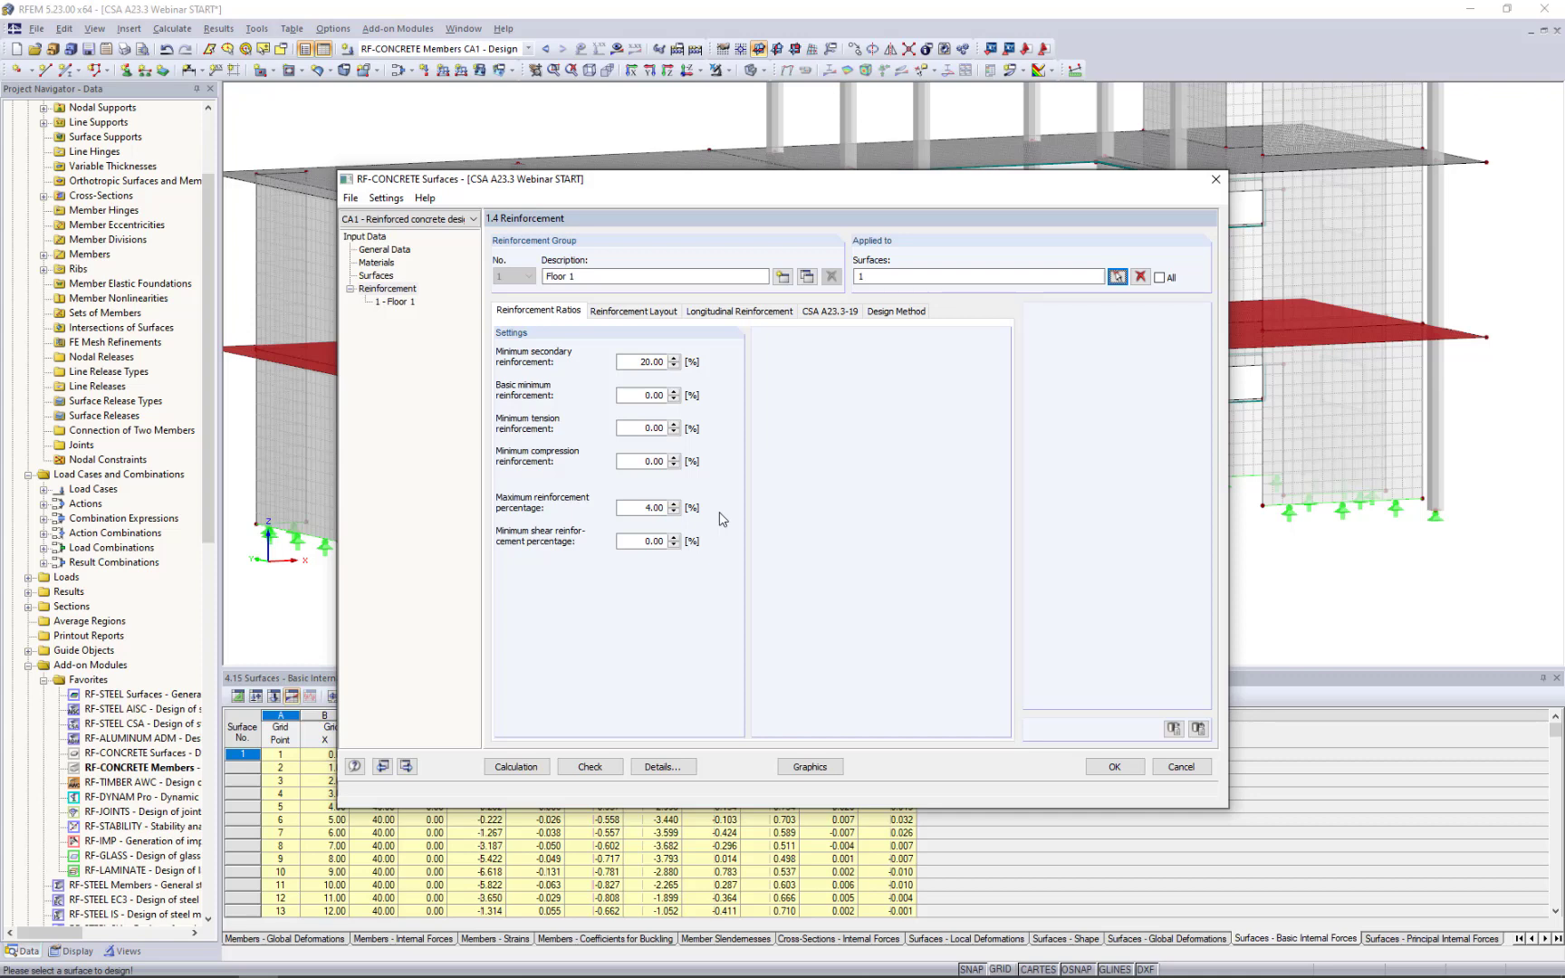
# Set the concrete cover d1 to 1 in for the top and bottom basic and additional reinforcement of Floor 1.
pyautogui.click(634, 312)
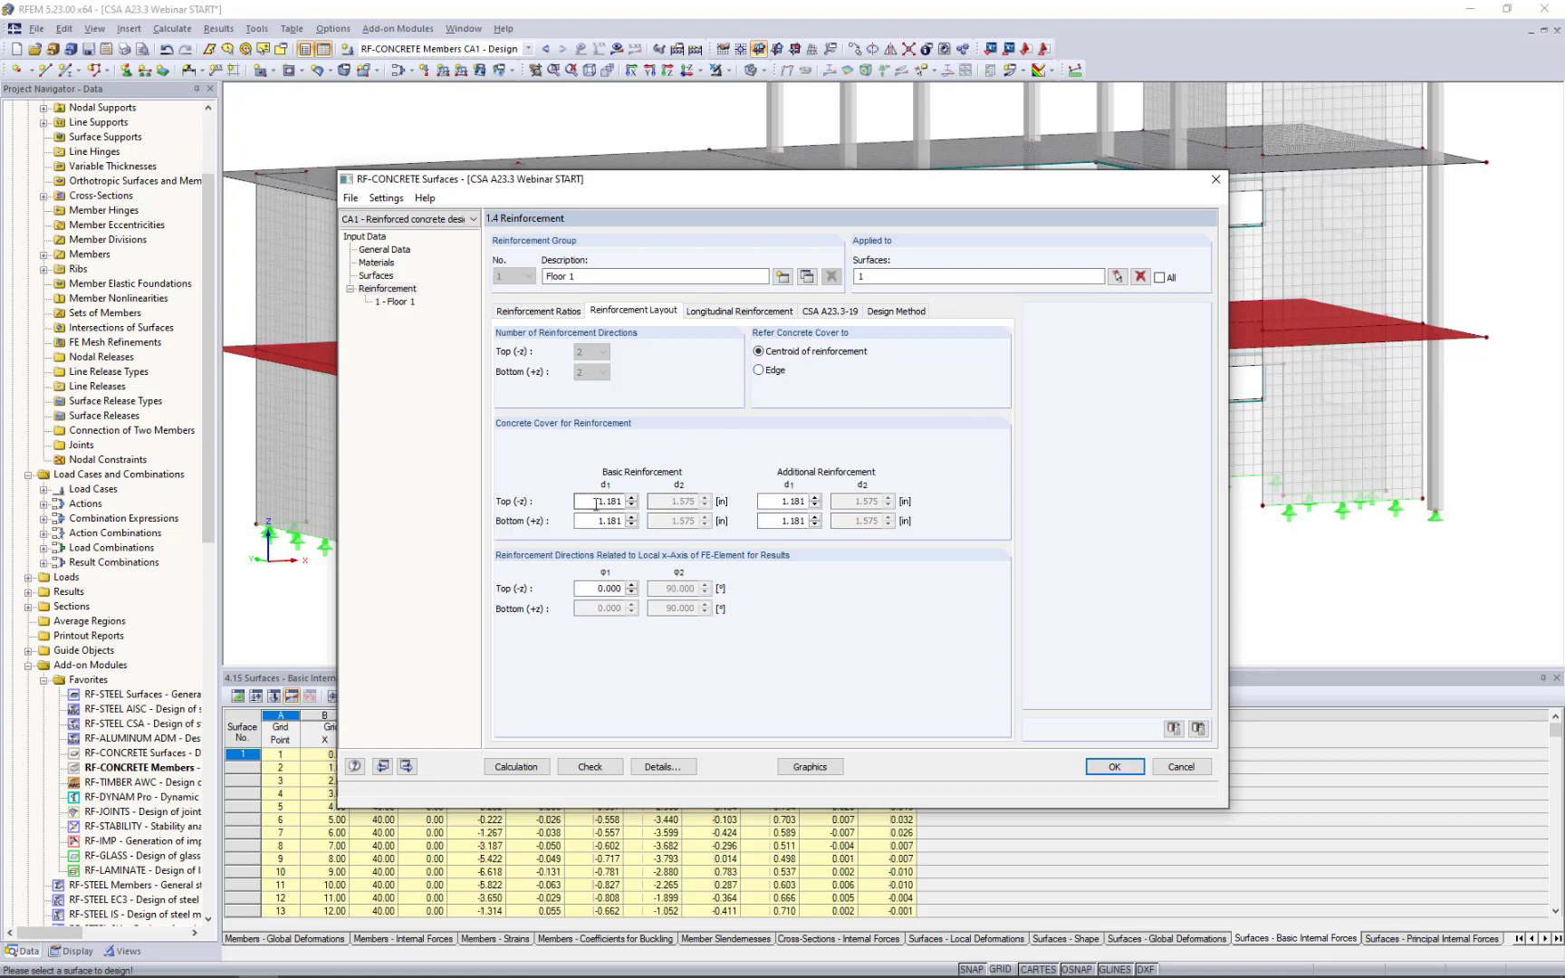
pyautogui.moveTo(596, 504); pyautogui.dragTo(694, 523)
pyautogui.write('1')
pyautogui.press('Tab')
pyautogui.write('1.0')
pyautogui.press('Tab')
pyautogui.write('1')
pyautogui.press('Tab')
pyautogui.write('1')
# Define the provided basic reinforcement from 0.77 in rebar at 8 in spacing, exported to top and bottom in both directions.
pyautogui.click(727, 312)
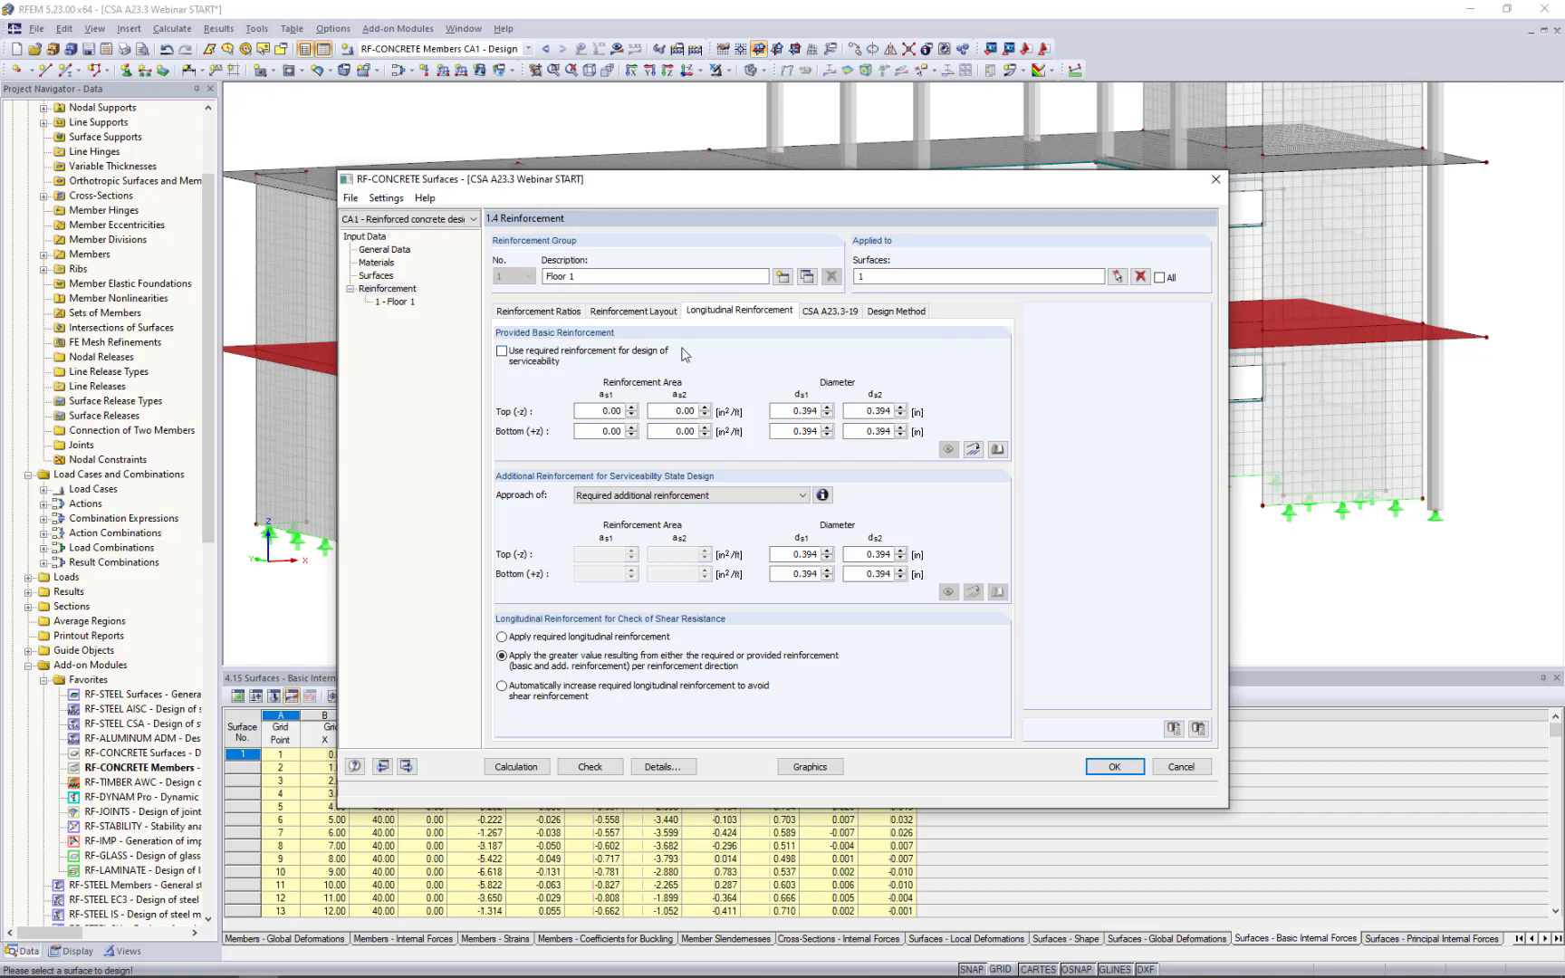
pyautogui.click(975, 451)
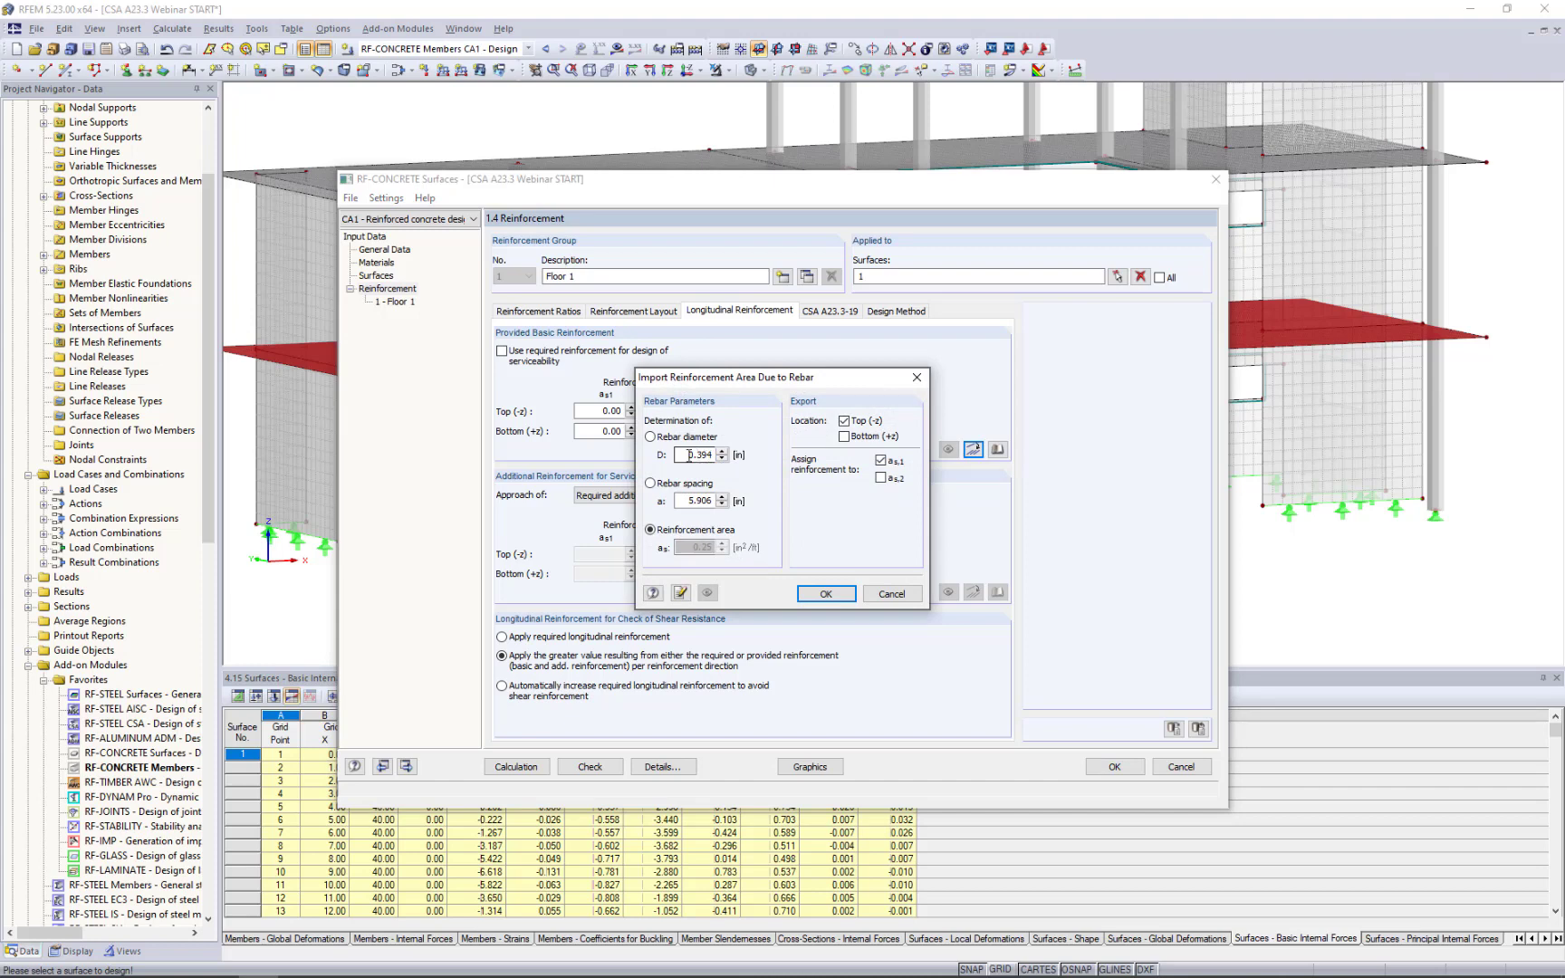
pyautogui.moveTo(690, 456); pyautogui.dragTo(740, 463)
pyautogui.write('0.77')
pyautogui.doubleClick(677, 497)
pyautogui.write('8')
pyautogui.click(847, 437)
pyautogui.click(882, 480)
pyautogui.click(827, 594)
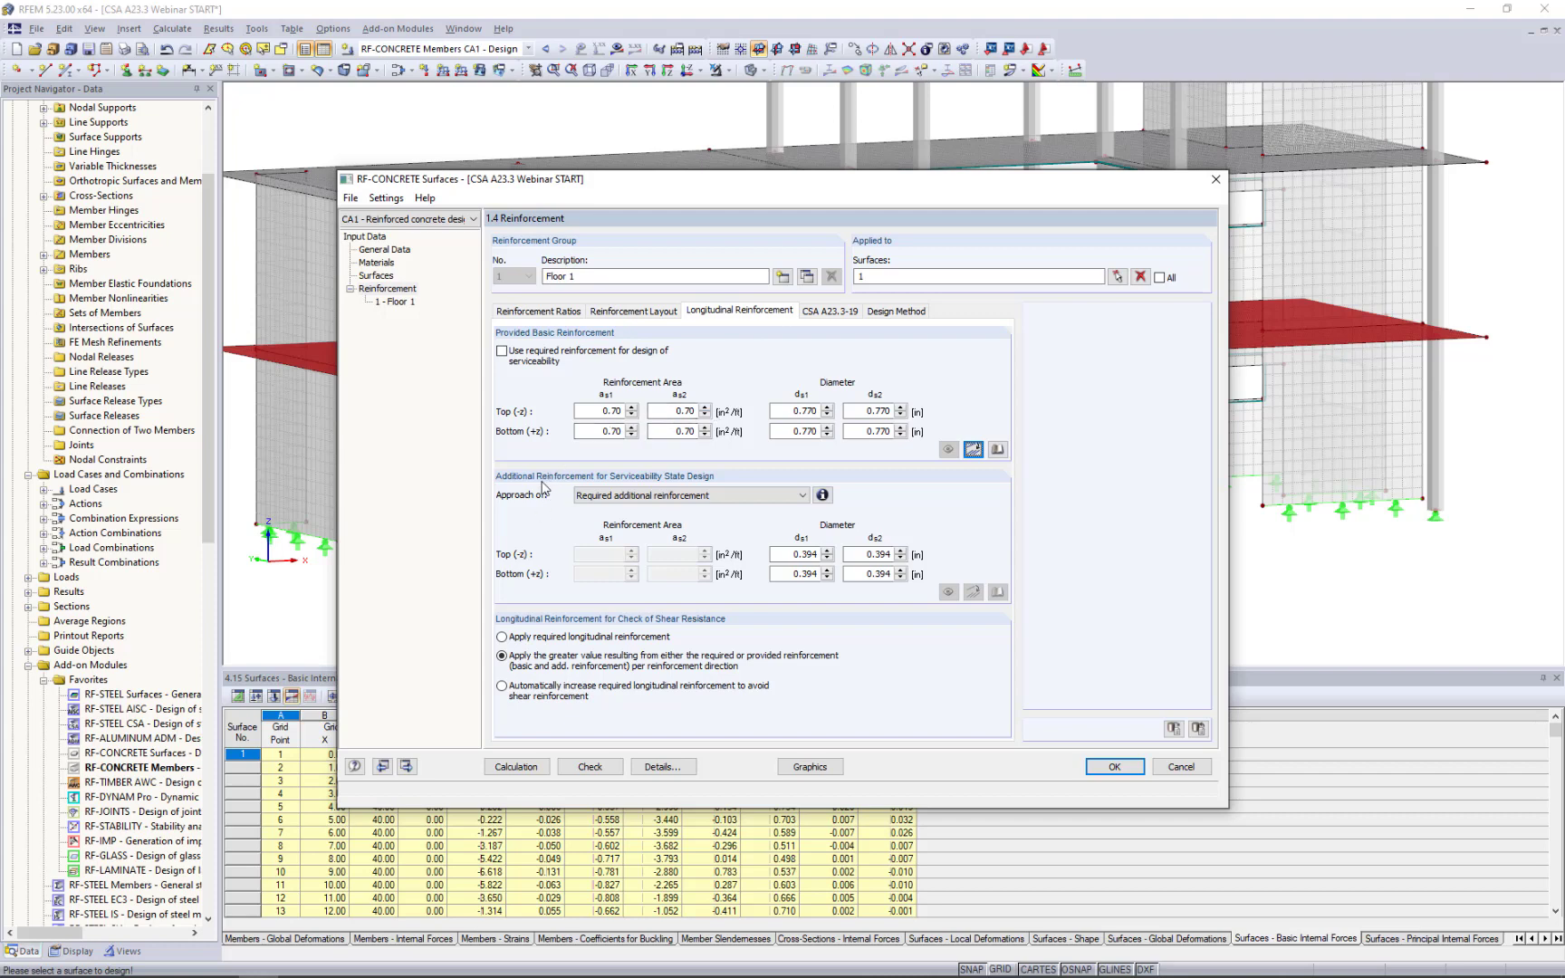
# View the additional reinforcement approaches and the information diagrams explaining the reinforcement used for serviceability limit state design.
pyautogui.click(642, 498)
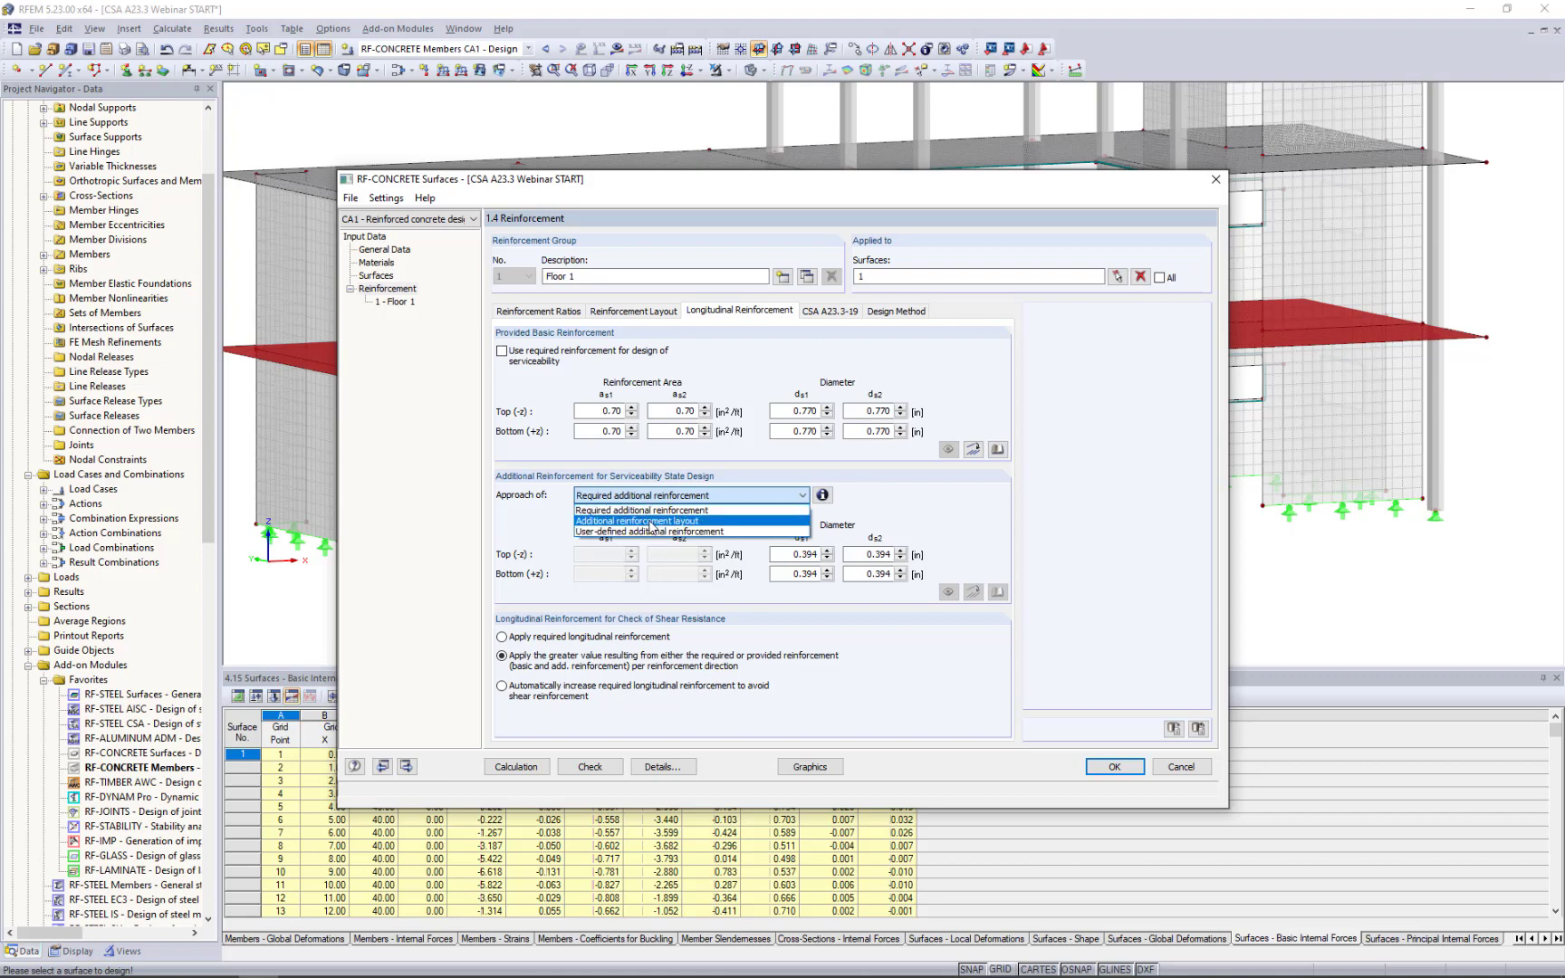
pyautogui.click(824, 496)
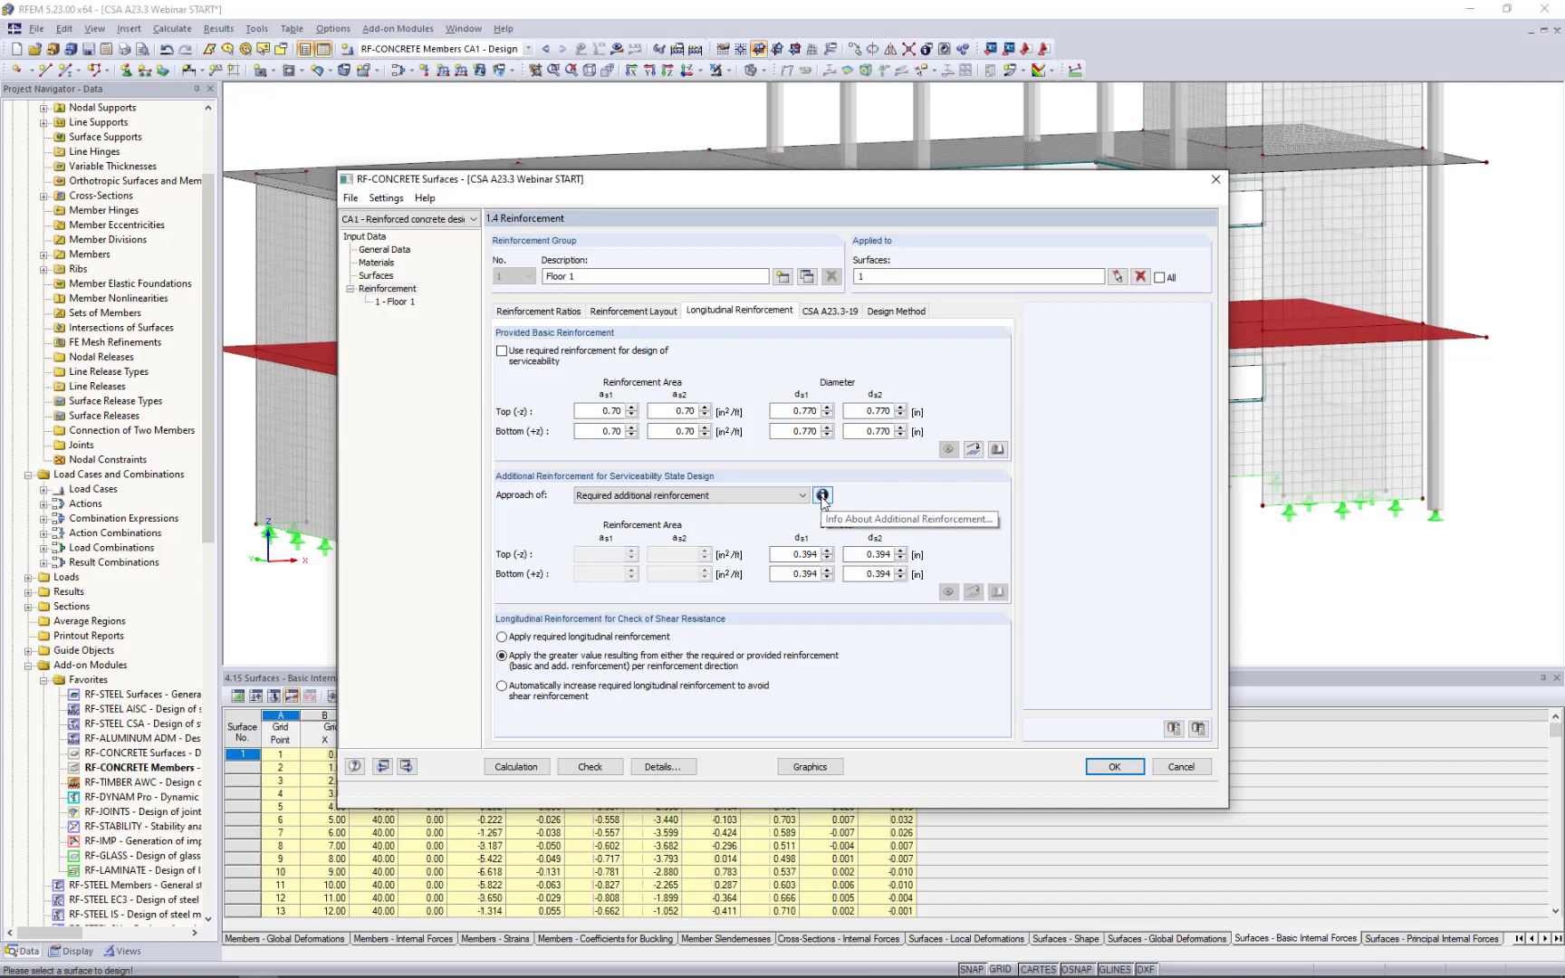
pyautogui.click(822, 496)
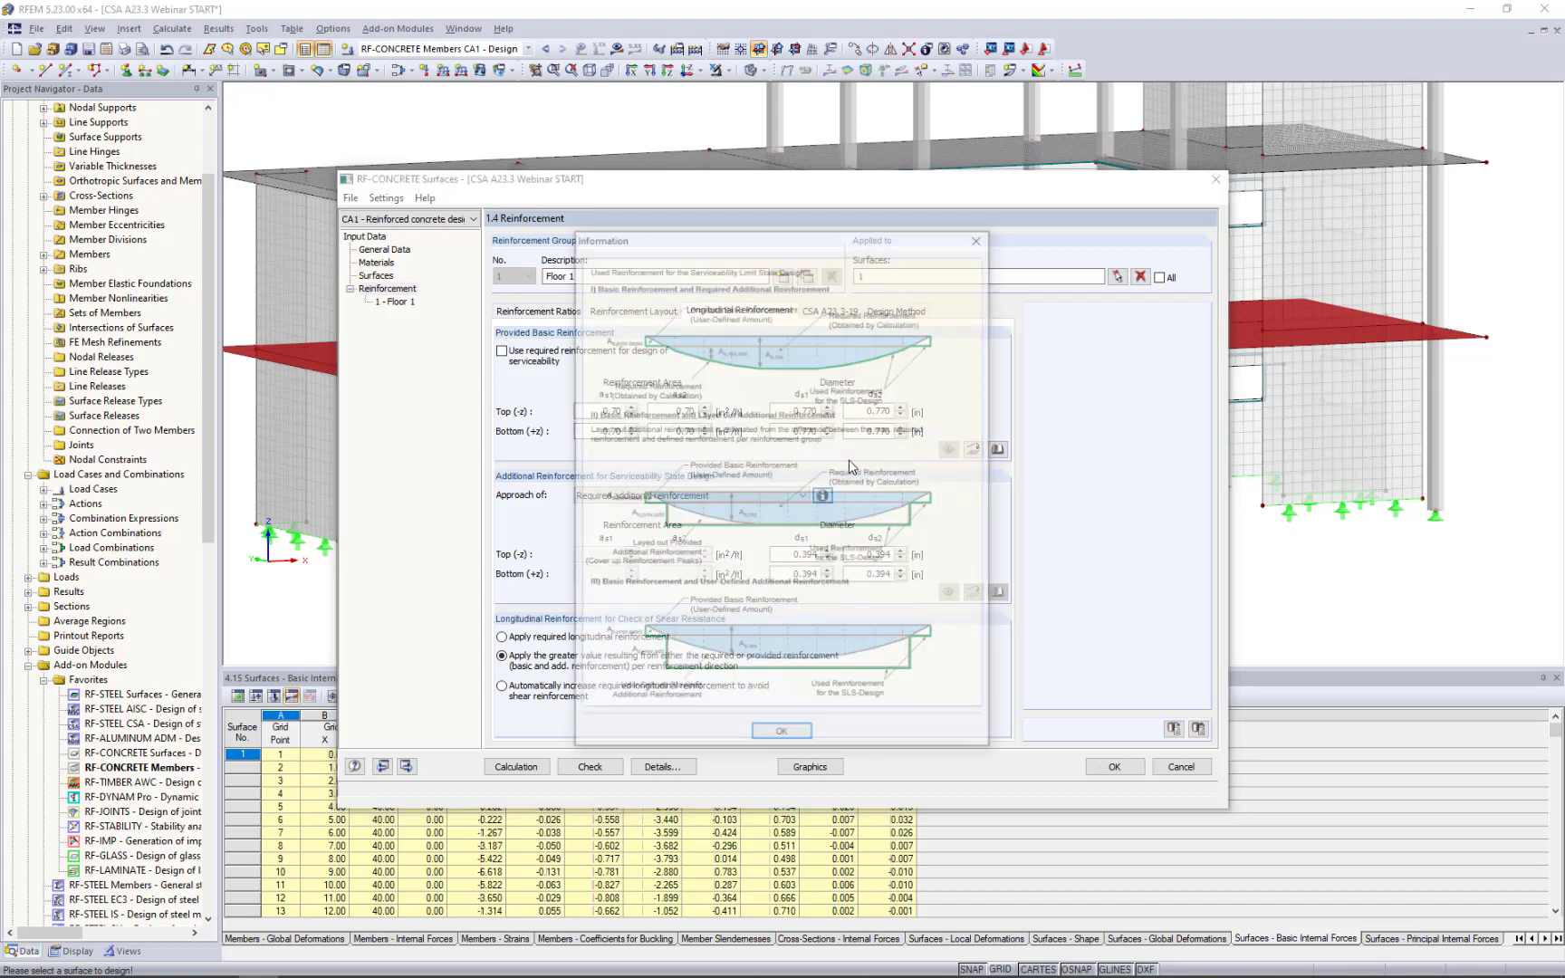
pyautogui.moveTo(799, 237); pyautogui.dragTo(978, 244)
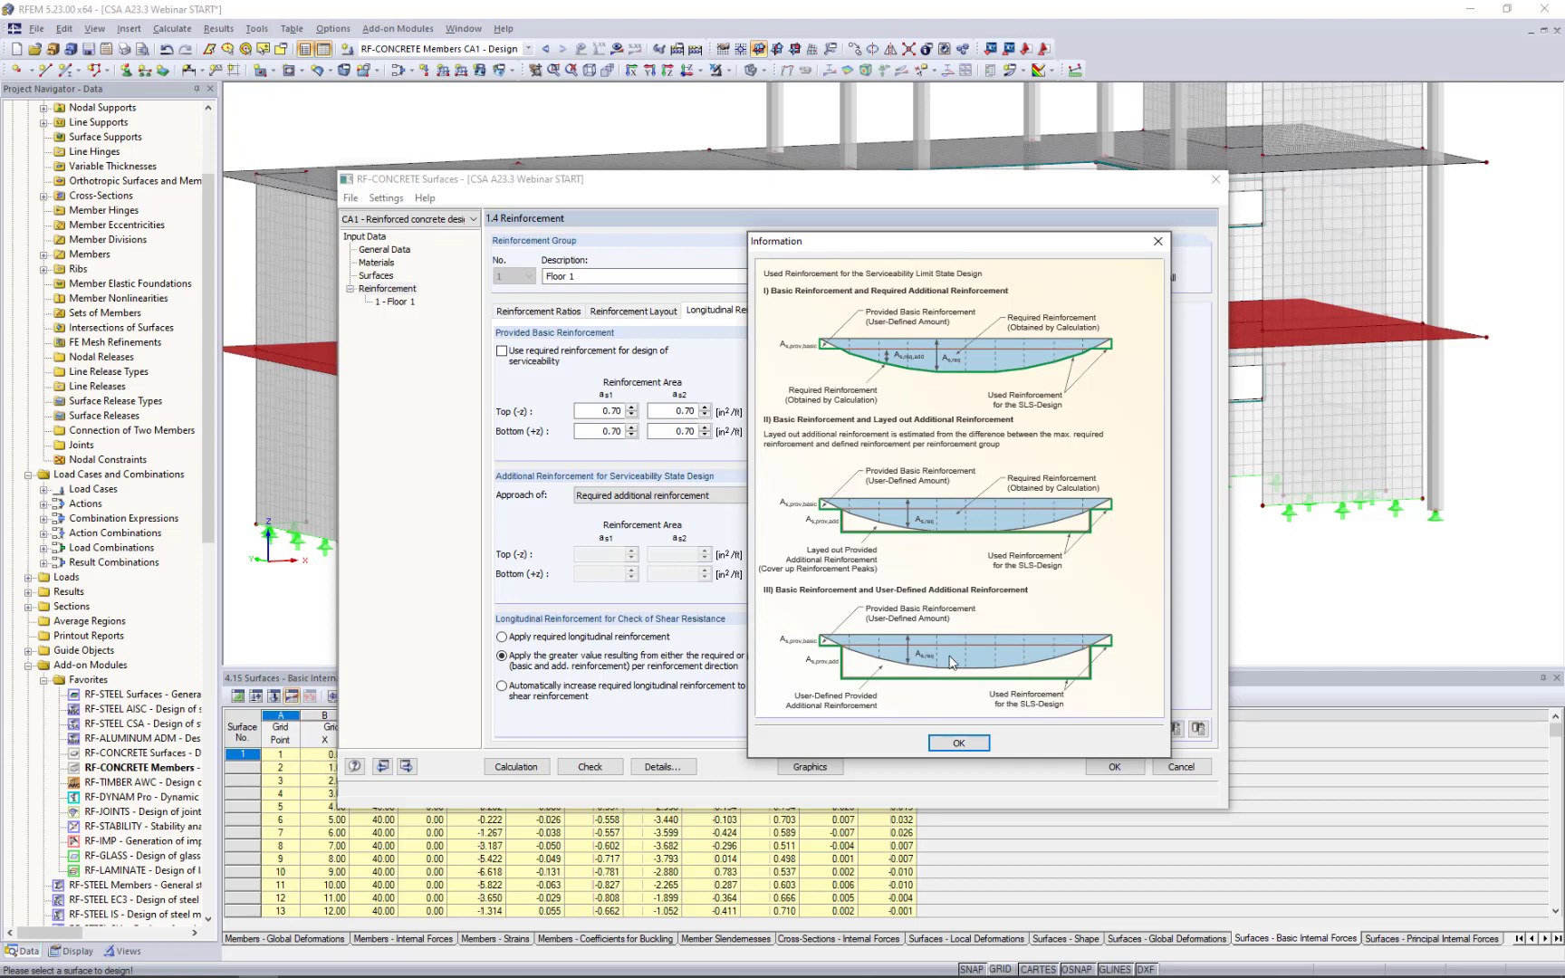
pyautogui.click(960, 743)
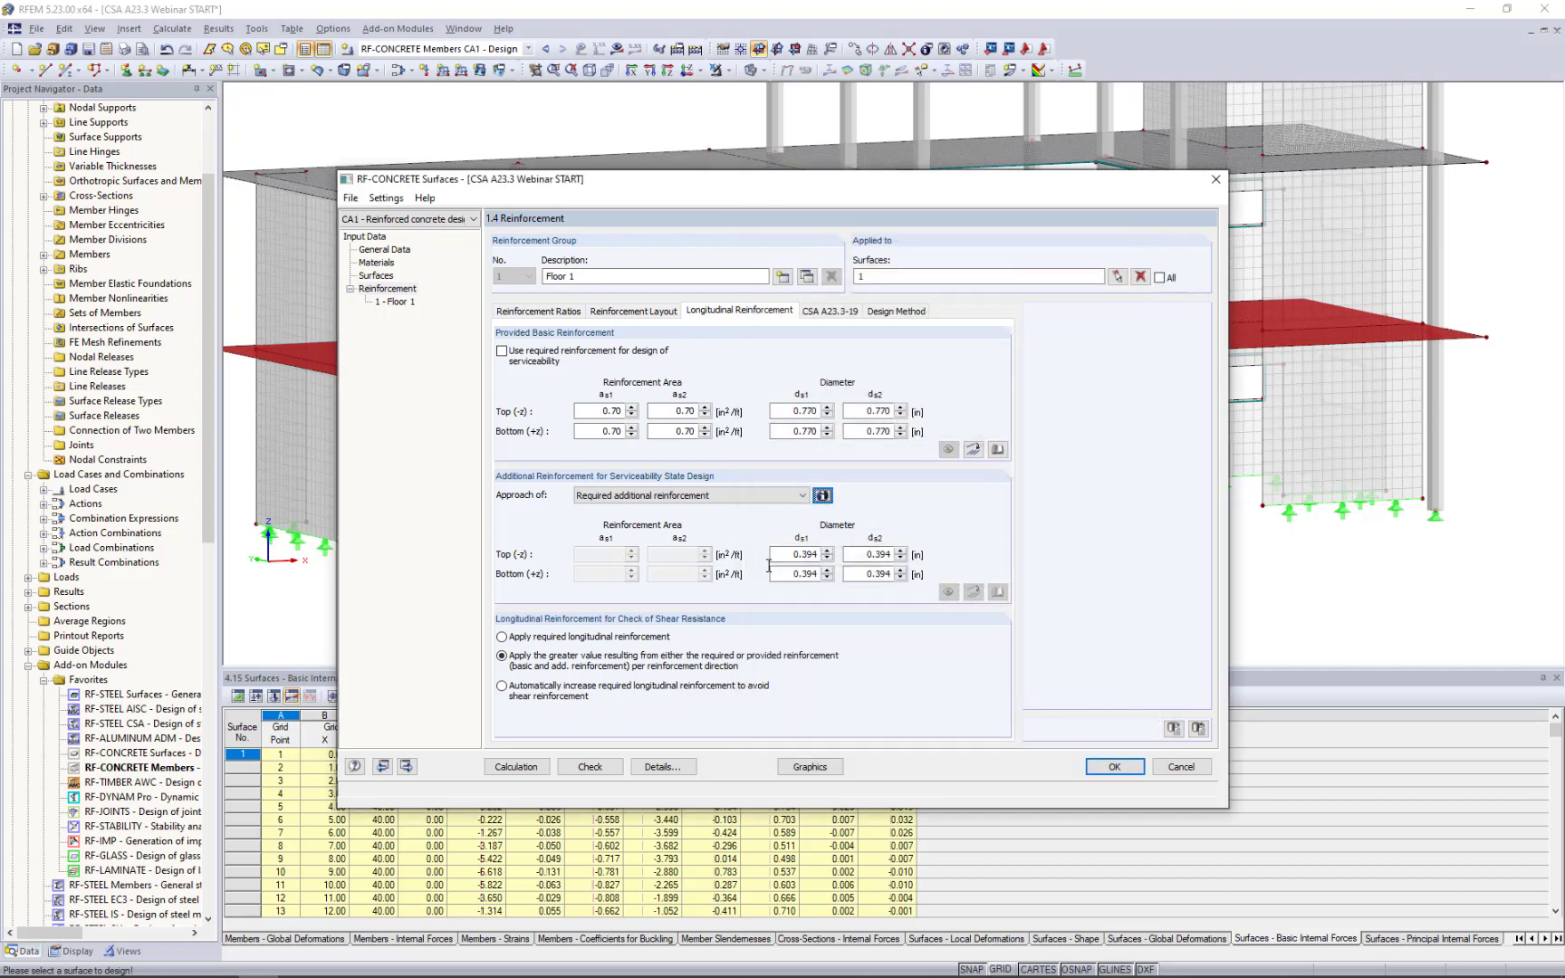
# Set the serviceability approach to Additional reinforcement layout with 0.770 in diameters ds1 and ds2 for top and bottom.
pyautogui.click(770, 495)
pyautogui.click(742, 522)
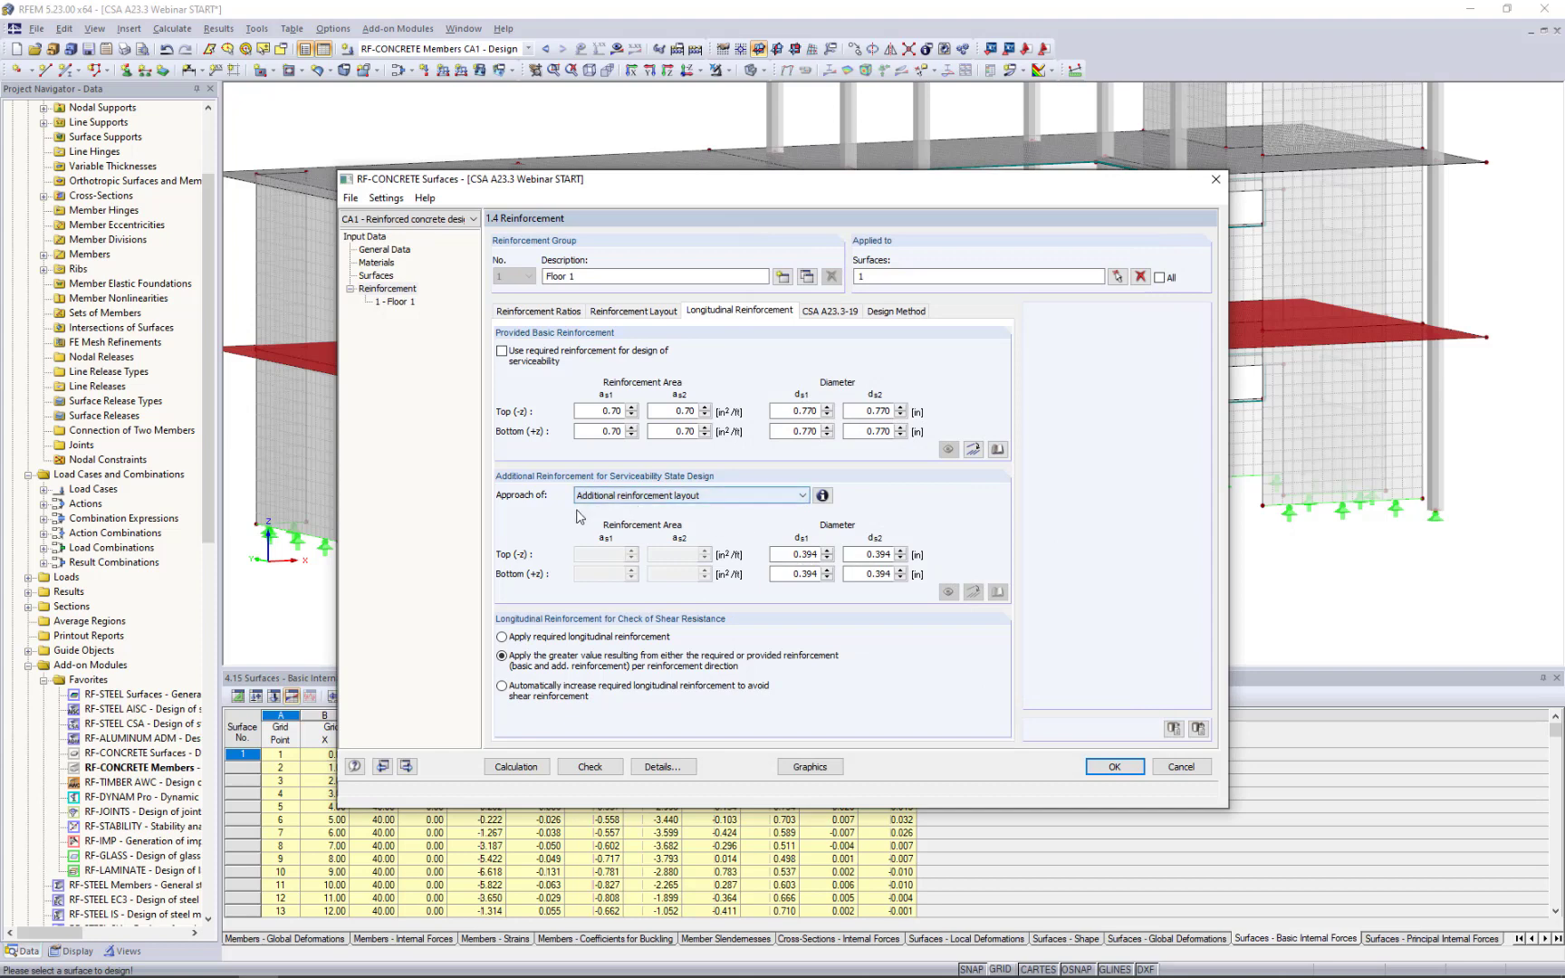
pyautogui.doubleClick(794, 410)
pyautogui.hotkey('ctrl', 'c')
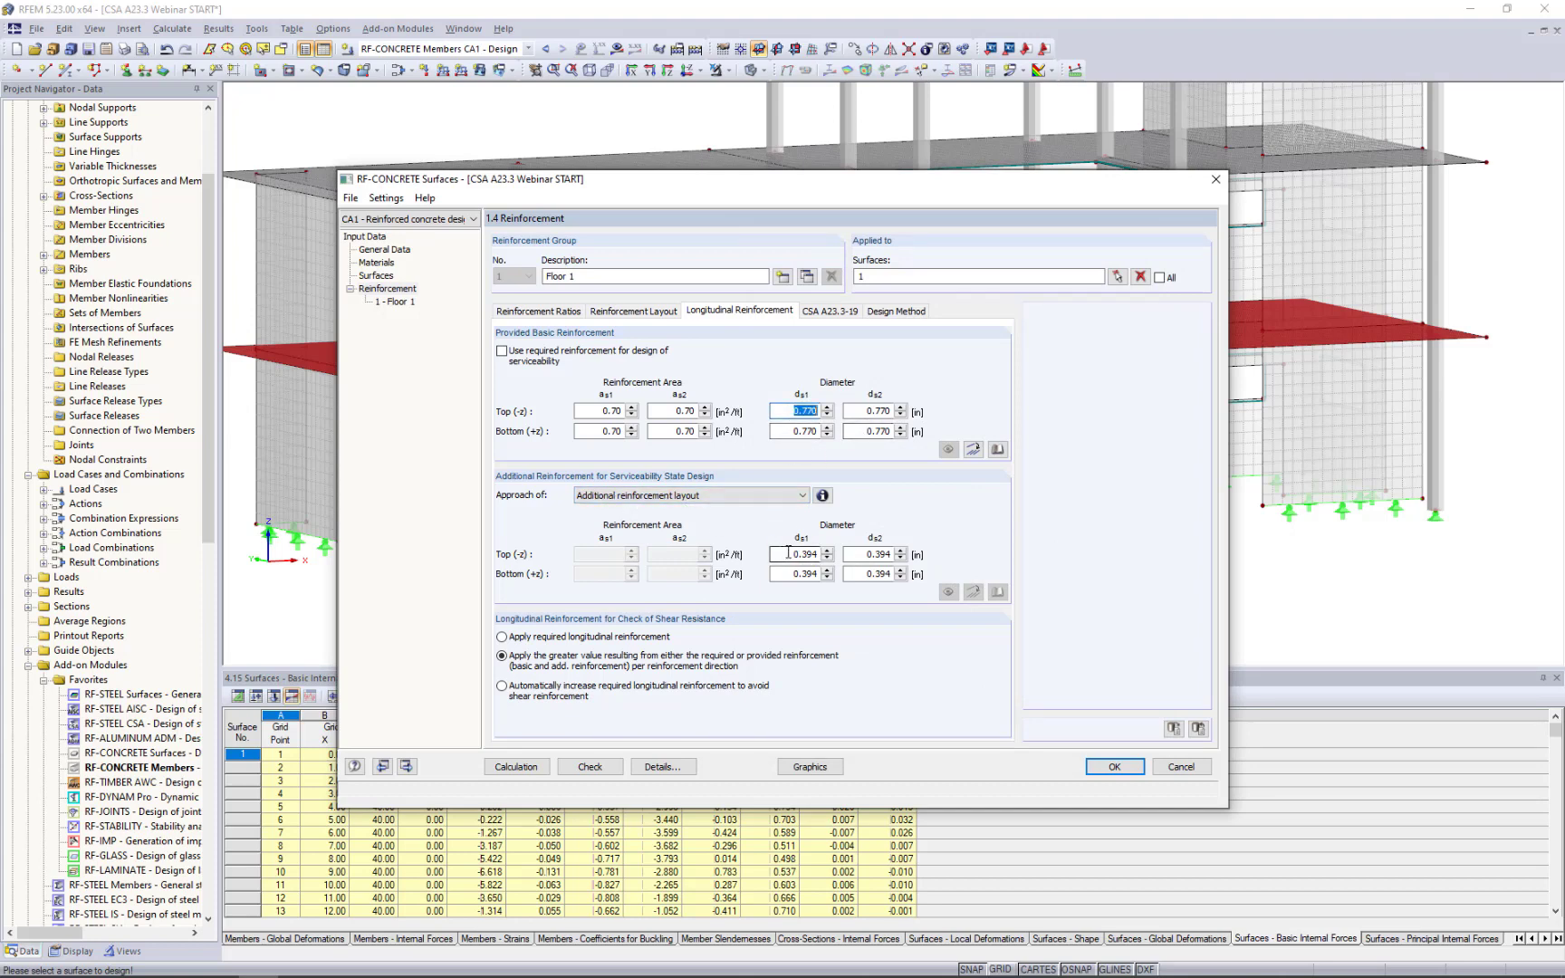
pyautogui.doubleClick(795, 553)
pyautogui.hotkey('ctrl', 'v')
pyautogui.doubleClick(785, 574)
pyautogui.hotkey('ctrl', 'v')
pyautogui.doubleClick(873, 554)
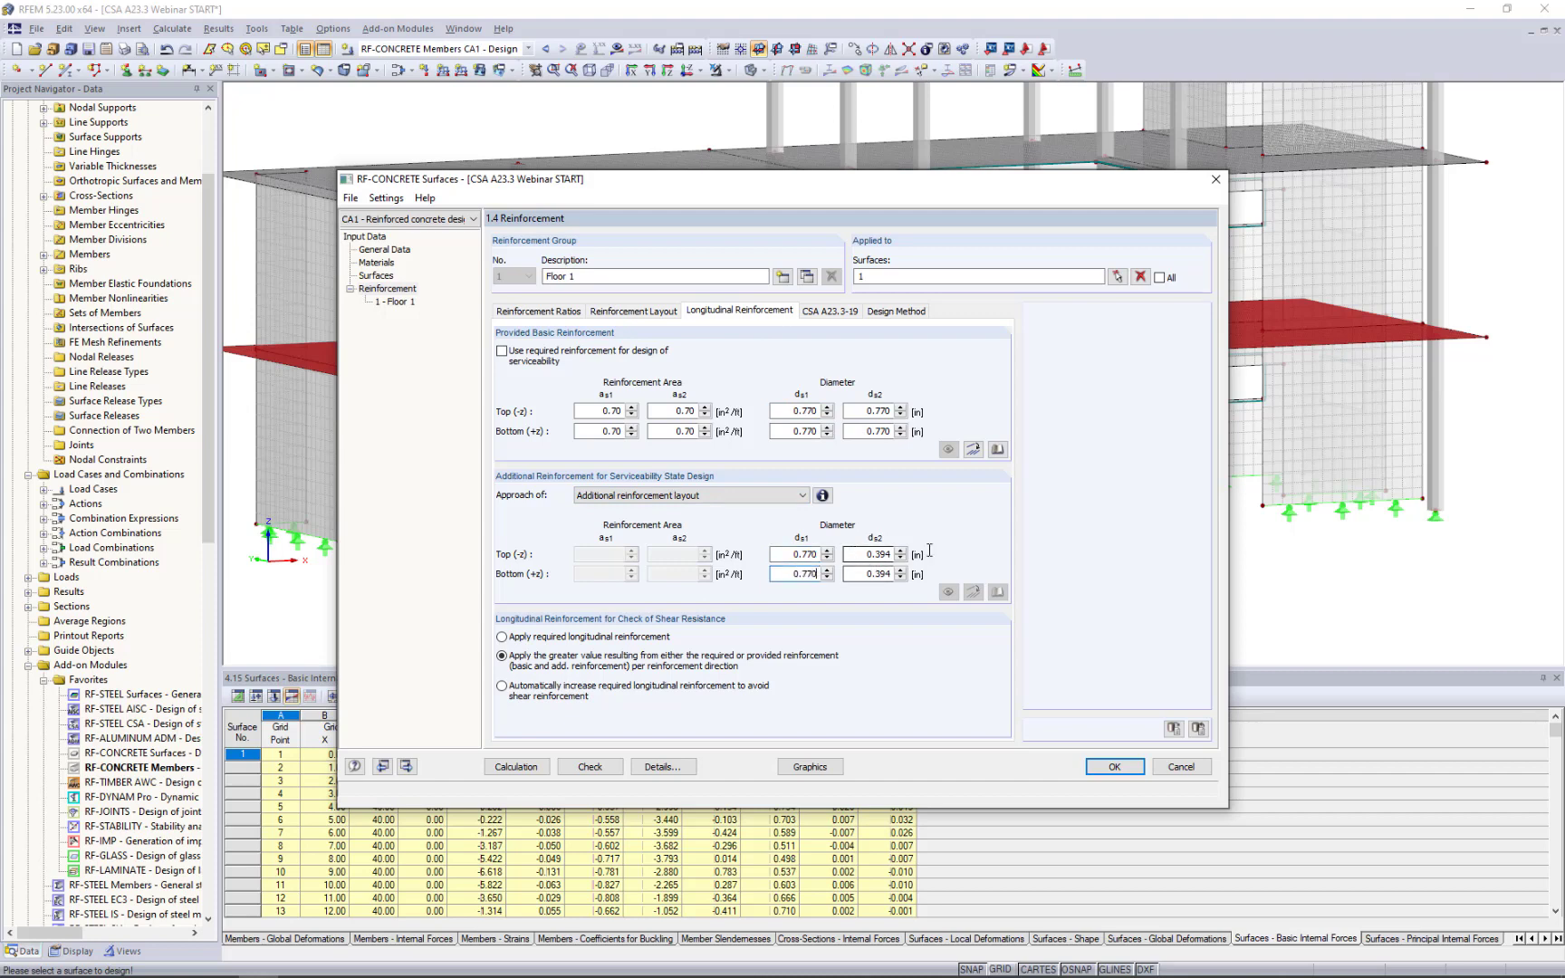
pyautogui.hotkey('ctrl', 'v')
pyautogui.doubleClick(867, 575)
pyautogui.hotkey('ctrl', 'v')
# Toggle the CSA A23.3-19 minimum longitudinal reinforcement options for walls and plates, and restore both settings.
pyautogui.click(825, 312)
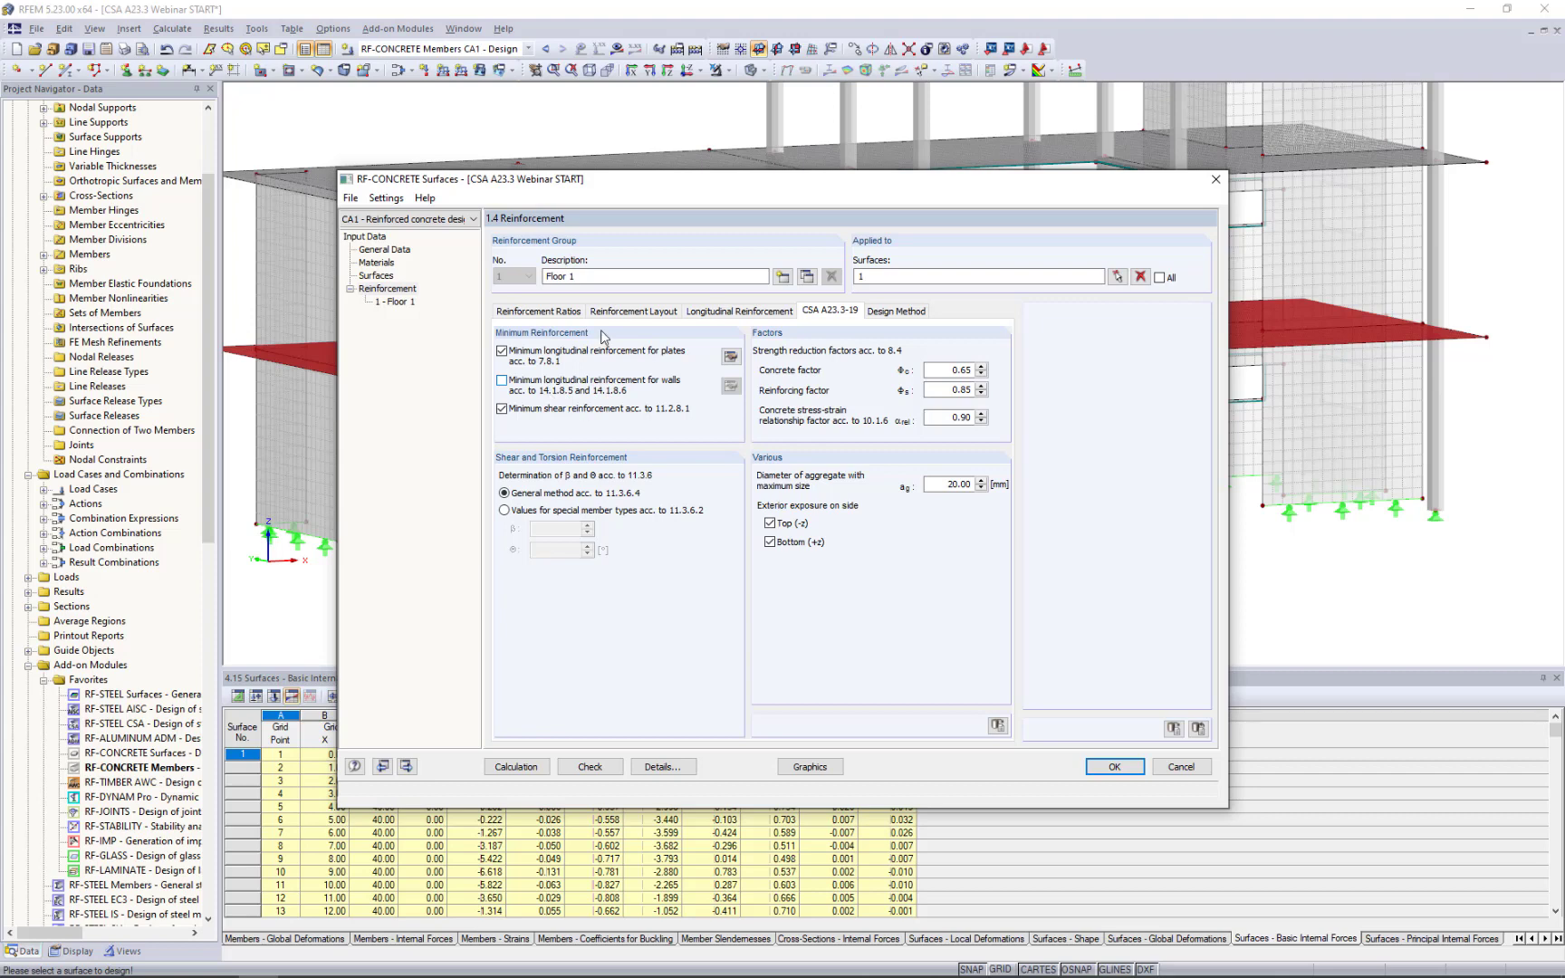
pyautogui.click(502, 381)
pyautogui.click(502, 351)
pyautogui.click(502, 351)
pyautogui.click(502, 380)
# Clear exterior exposure for the top and bottom sides, and accept the input with optimization of design internal forces.
pyautogui.click(770, 523)
pyautogui.click(770, 542)
pyautogui.click(907, 312)
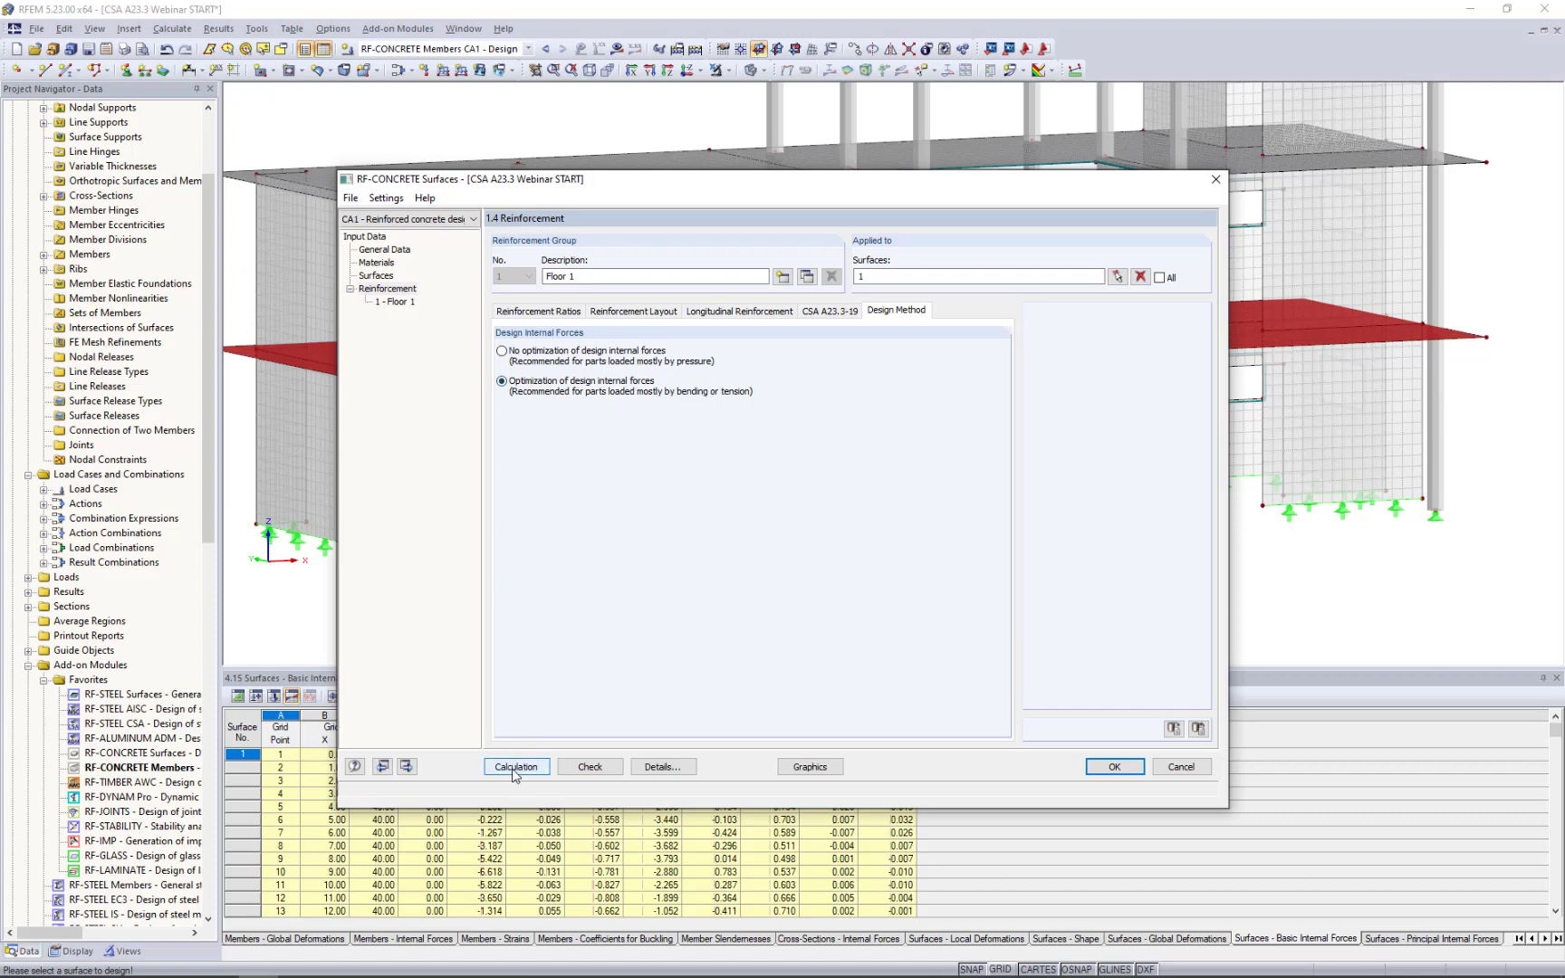
pyautogui.click(1113, 767)
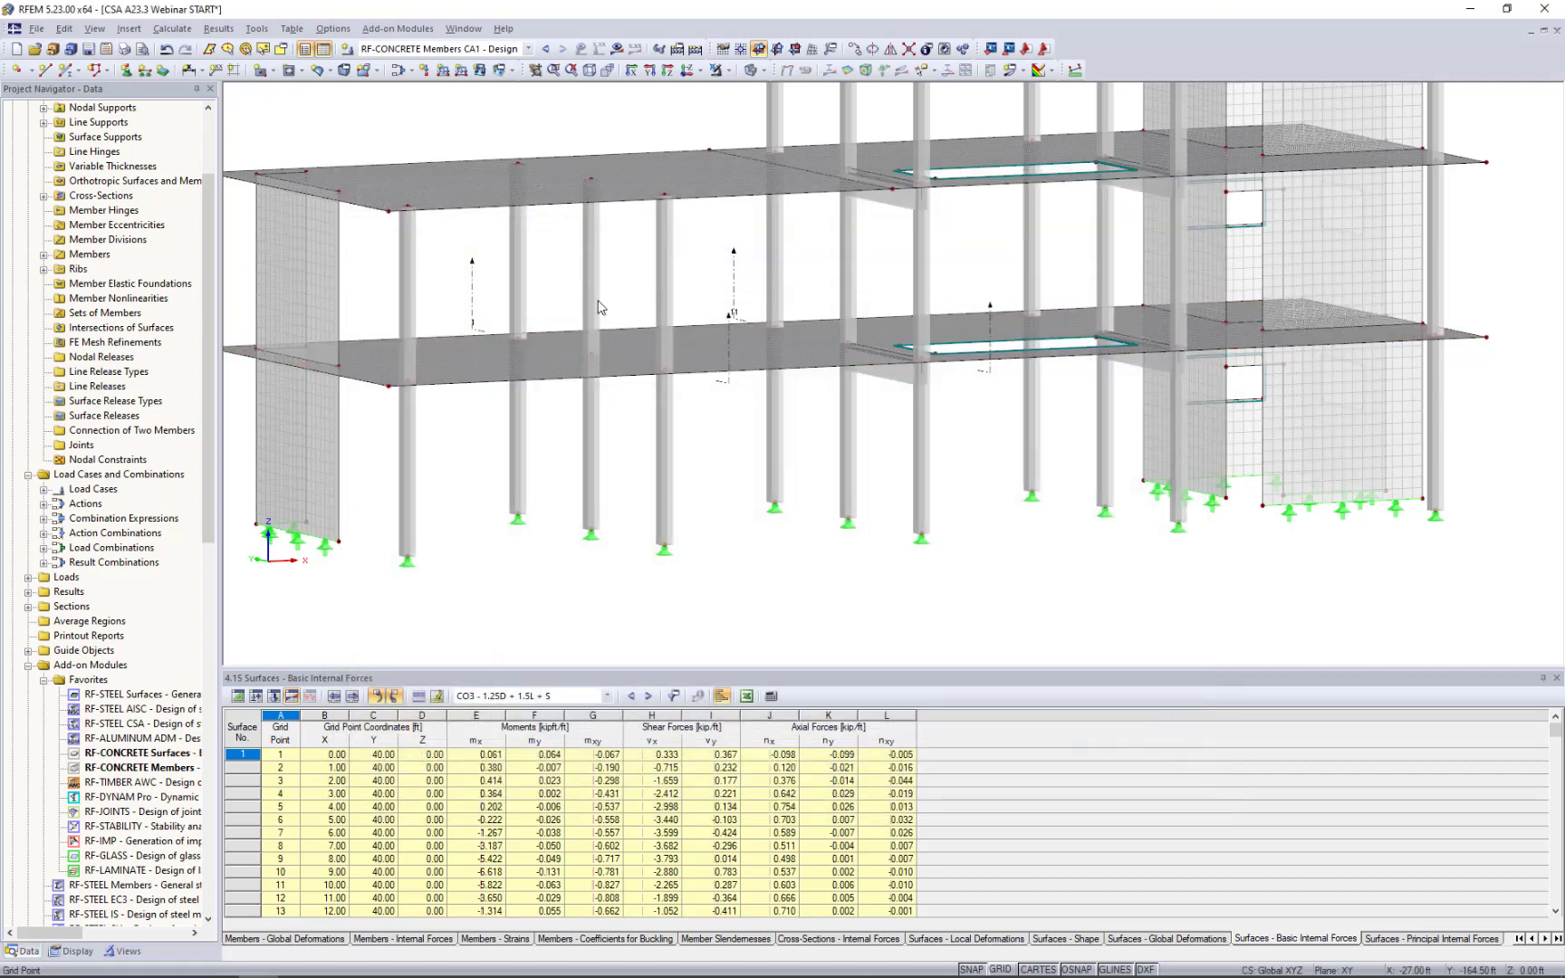
# Switch to the CSA A23.3 Webinar SURFACE 1 model and open its RF-CONCRETE Surfaces module.
pyautogui.click(464, 28)
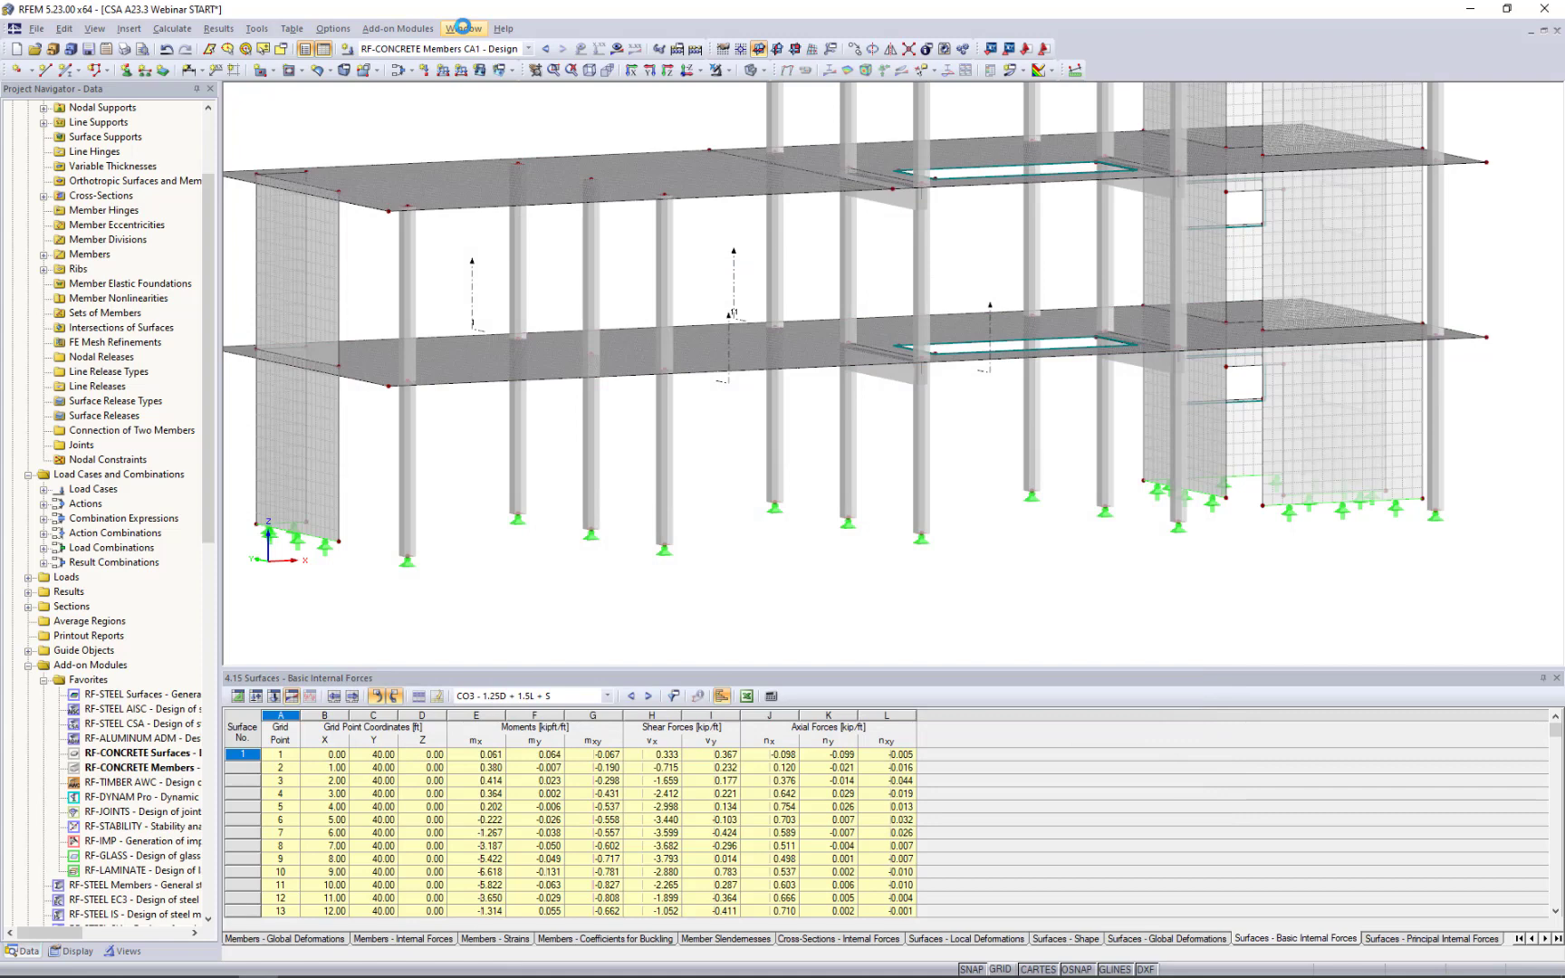
pyautogui.click(516, 245)
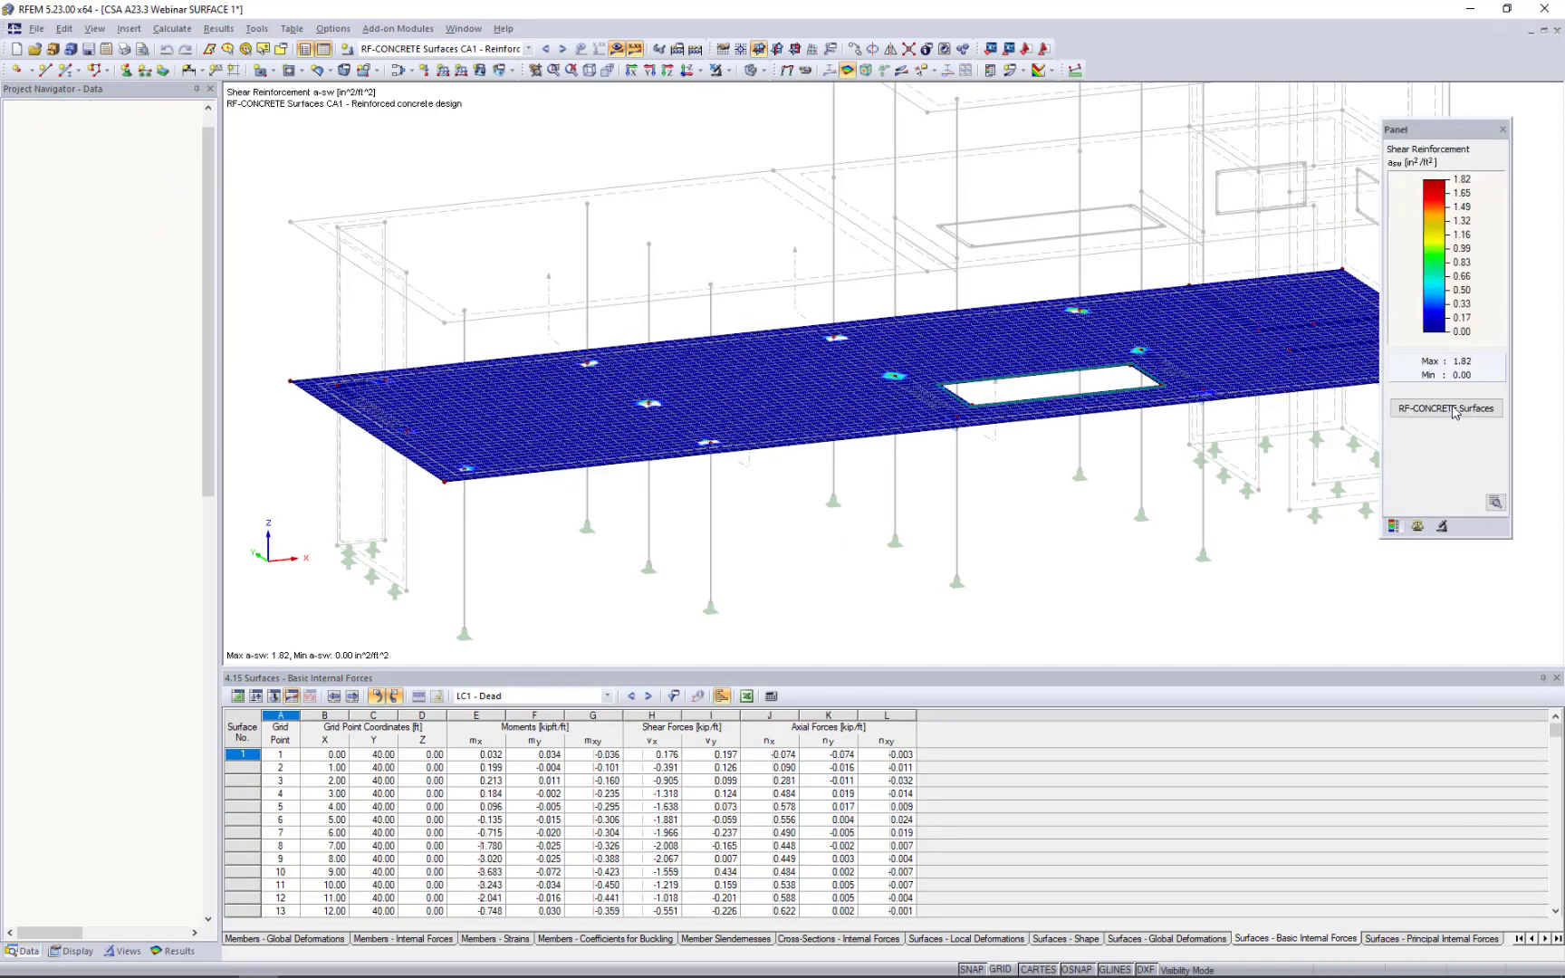
pyautogui.click(1452, 409)
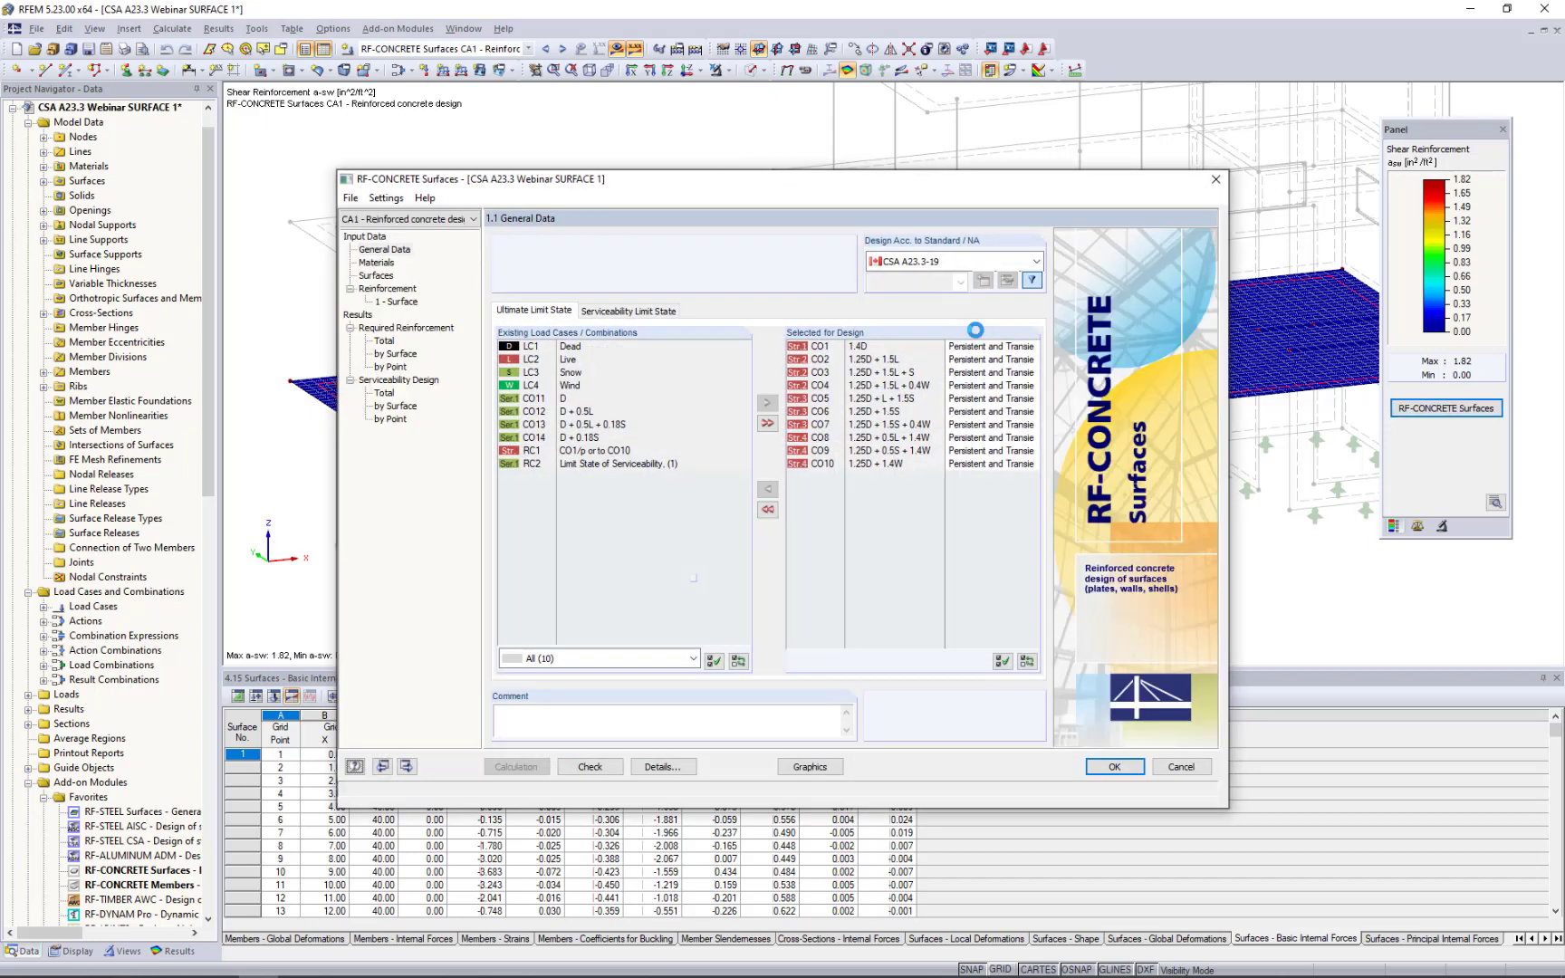
# Examine the total required reinforcement results, widening the required and additional reinforcement columns to read their entries.
pyautogui.click(384, 341)
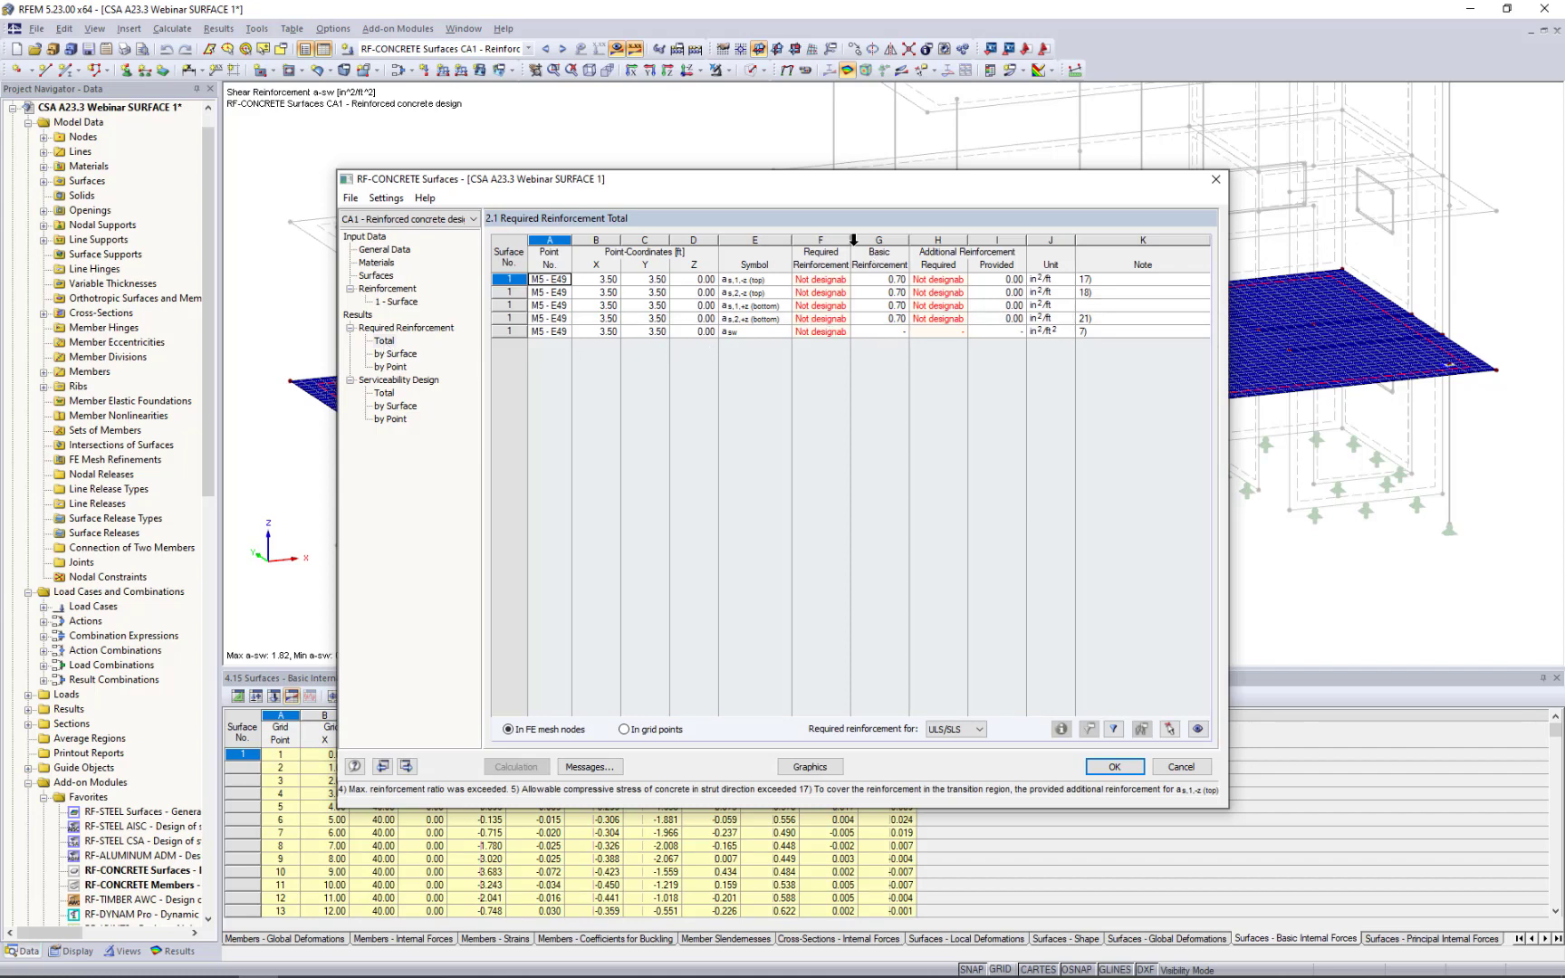
pyautogui.moveTo(850, 240); pyautogui.dragTo(870, 241)
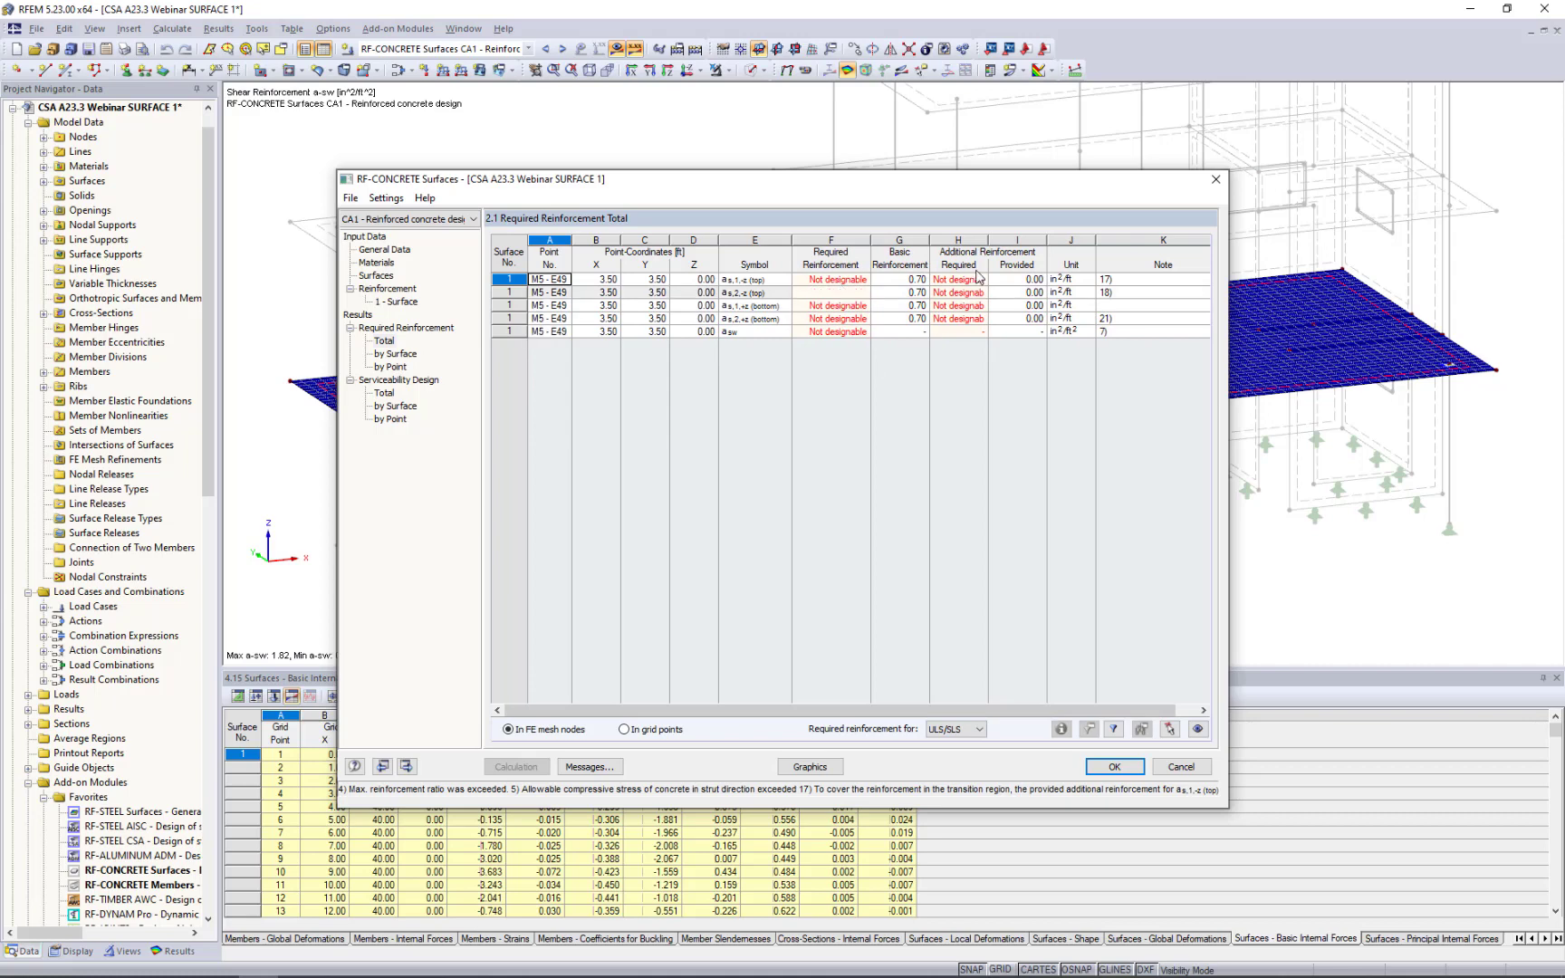
pyautogui.moveTo(987, 244); pyautogui.dragTo(1001, 244)
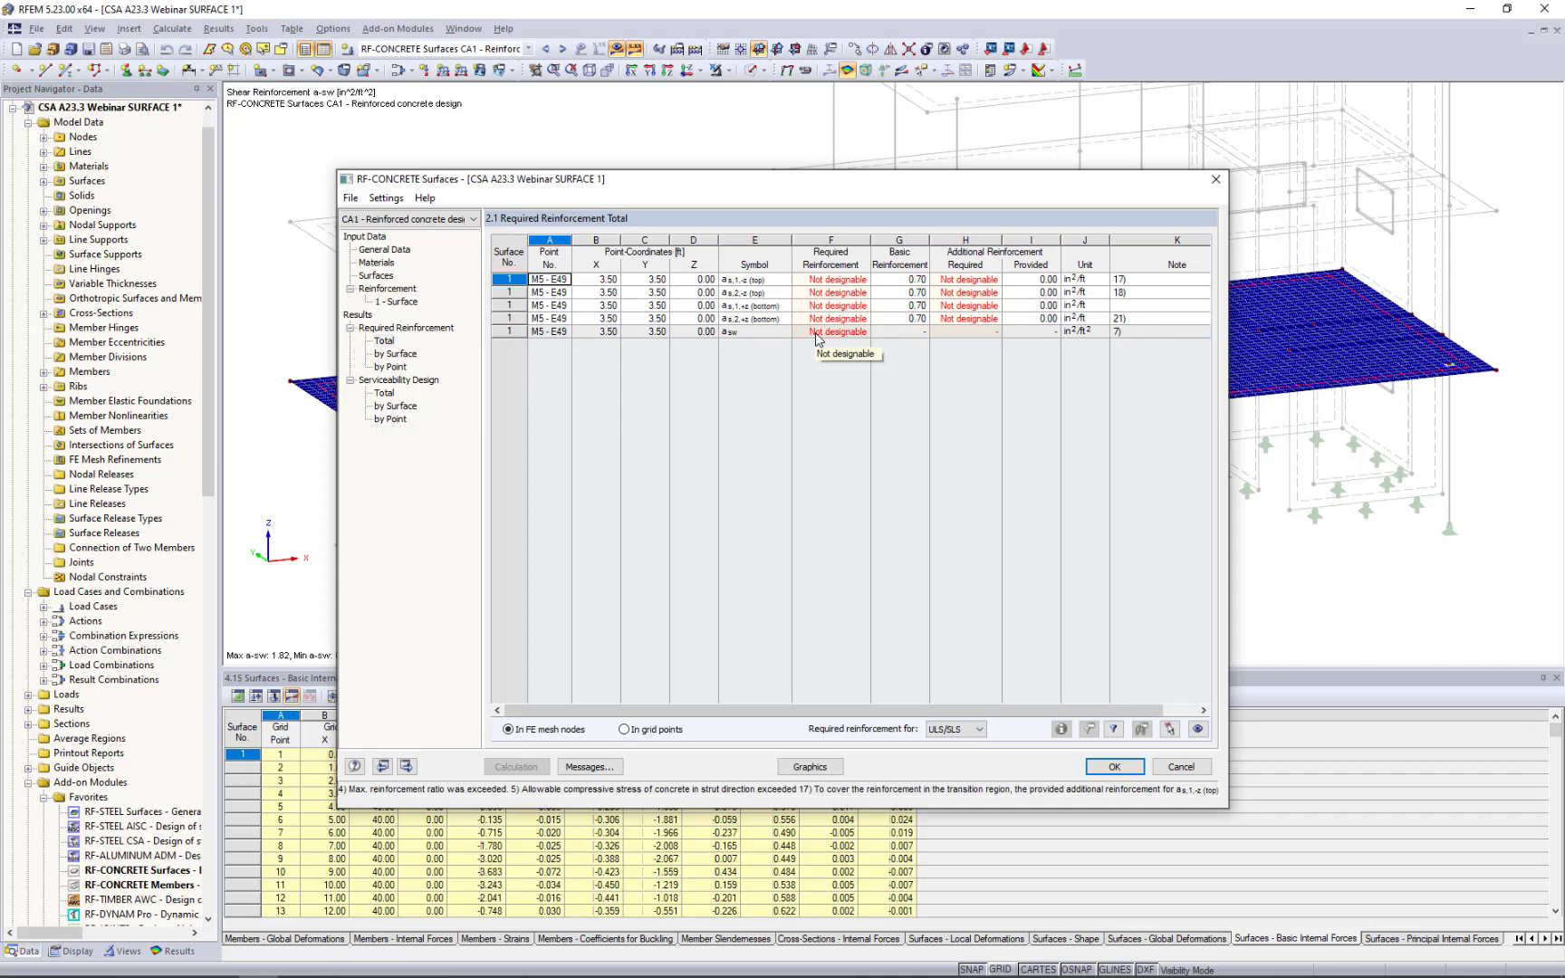
# Examine the required reinforcement by point, locating individual FE mesh nodes such as M4 on the slab.
pyautogui.click(389, 367)
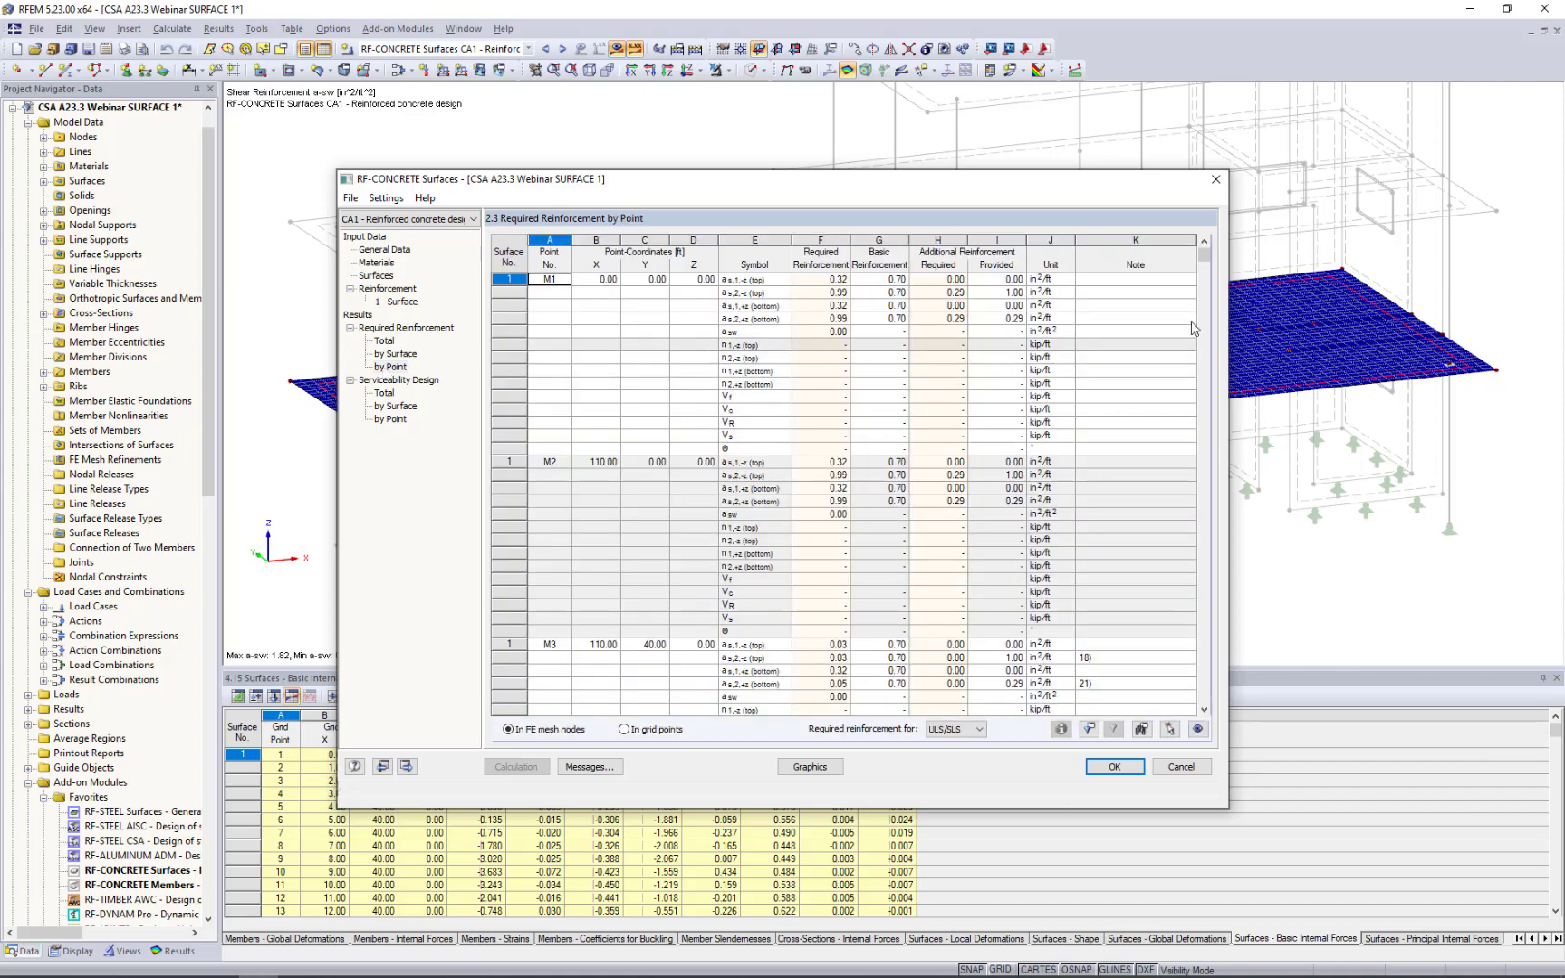
pyautogui.moveTo(1106, 180); pyautogui.dragTo(1127, 496)
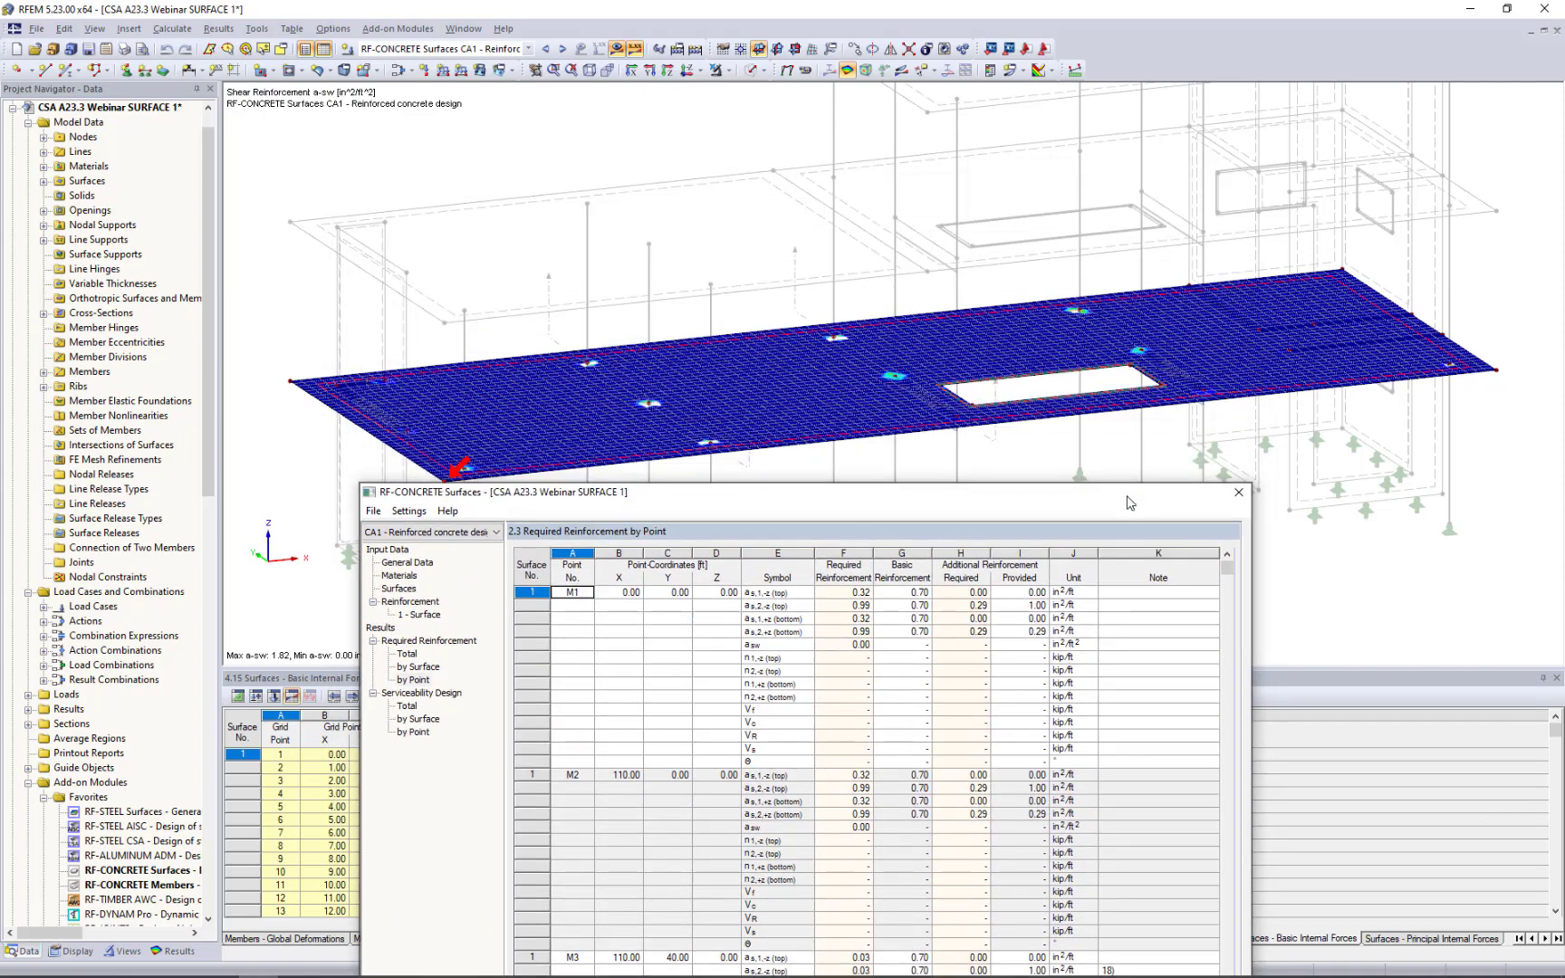
pyautogui.click(813, 803)
pyautogui.scroll(-8, 812, 804)
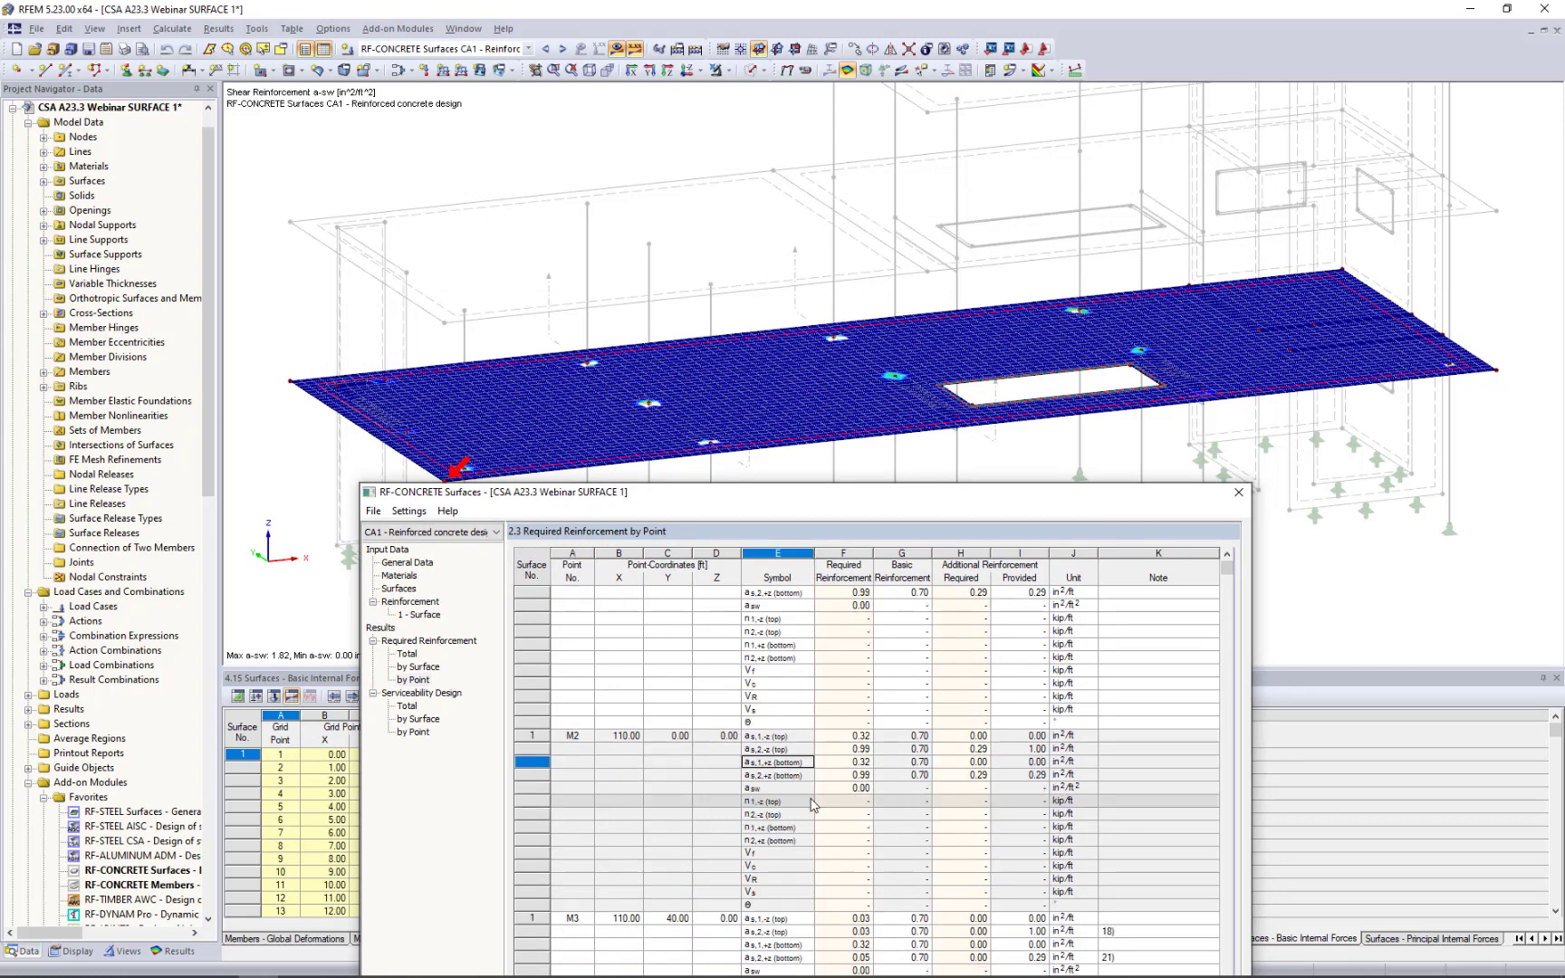
pyautogui.click(801, 840)
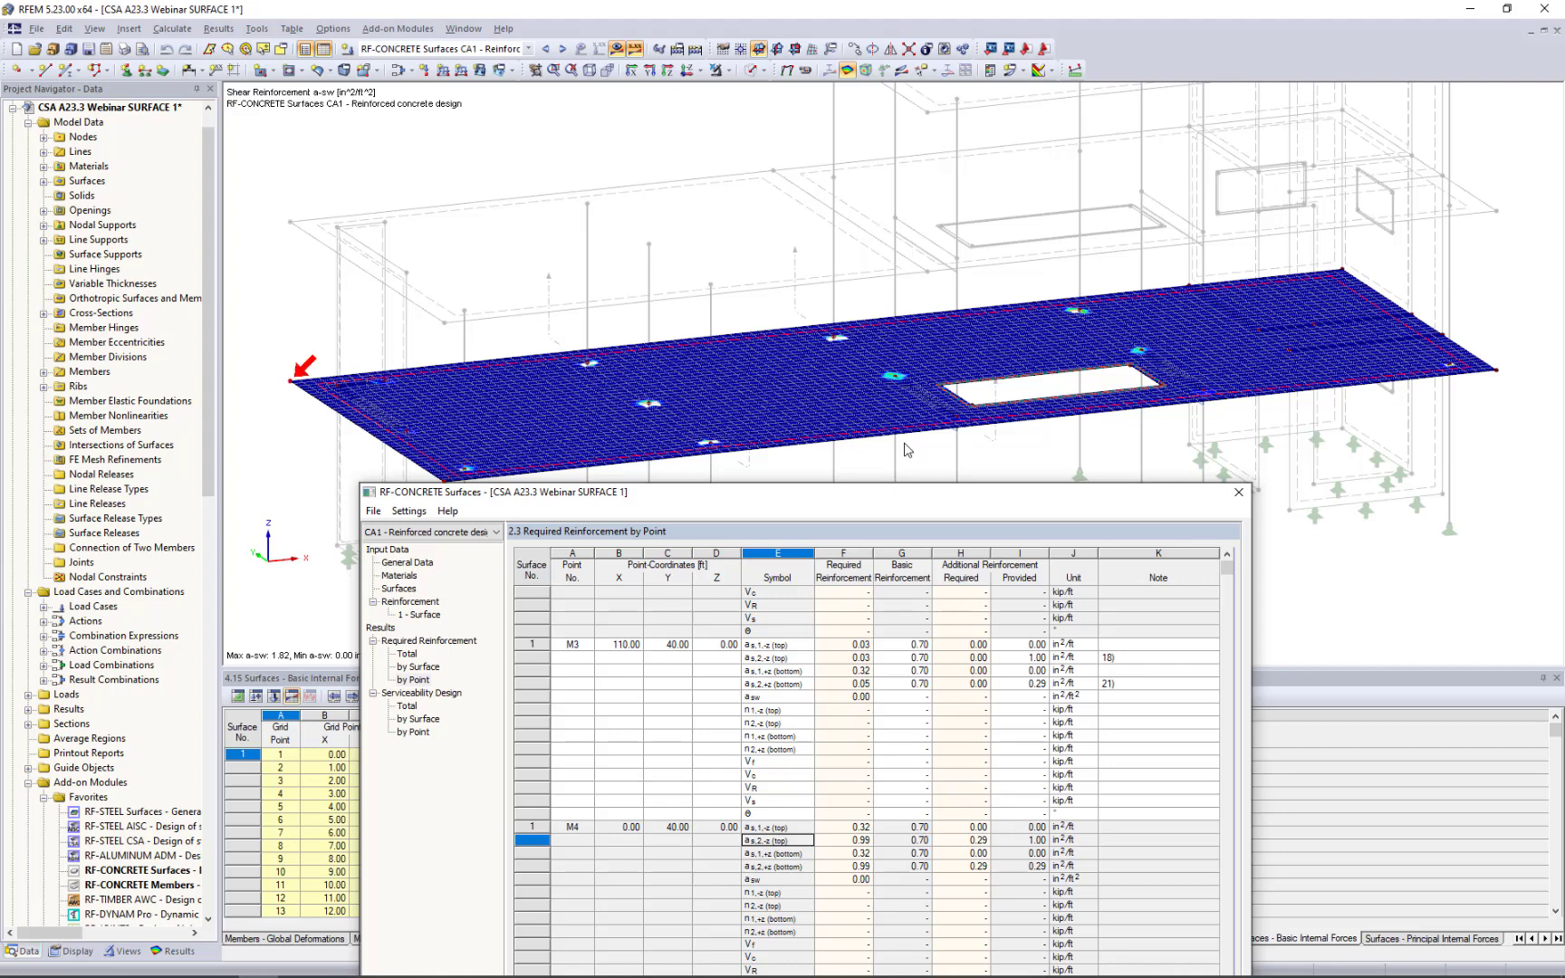
pyautogui.moveTo(884, 492); pyautogui.dragTo(876, 171)
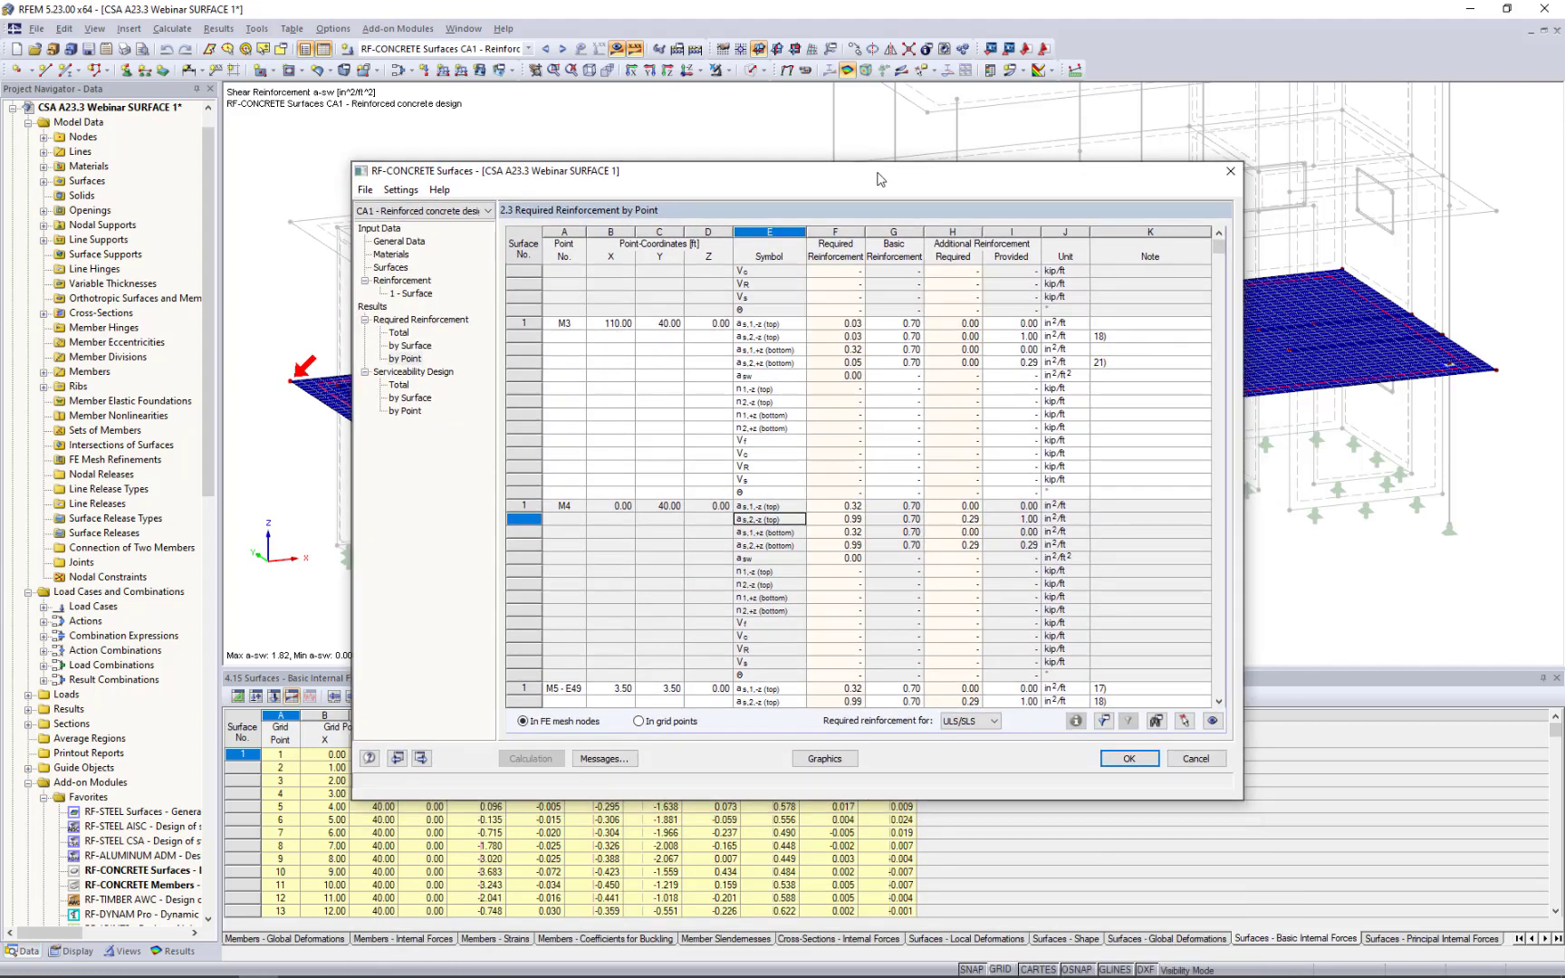
# Show the design results graphically and inspect the shear reinforcement a-sw contours at the slab's column locations.
pyautogui.click(809, 766)
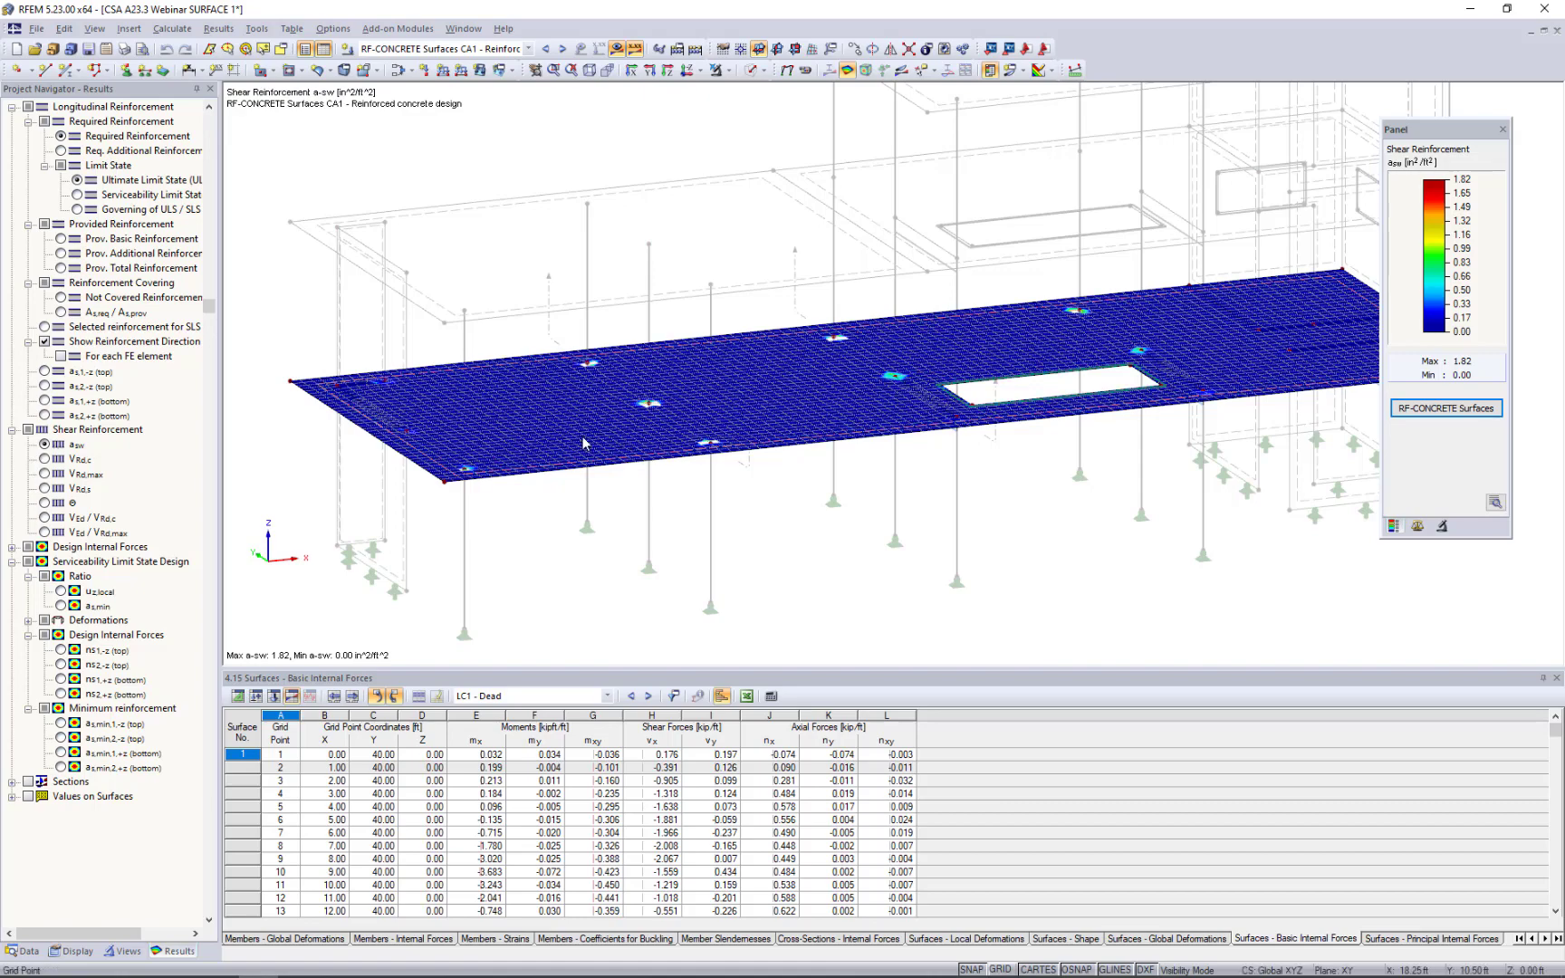
pyautogui.scroll(2, 584, 443)
pyautogui.scroll(3, 584, 442)
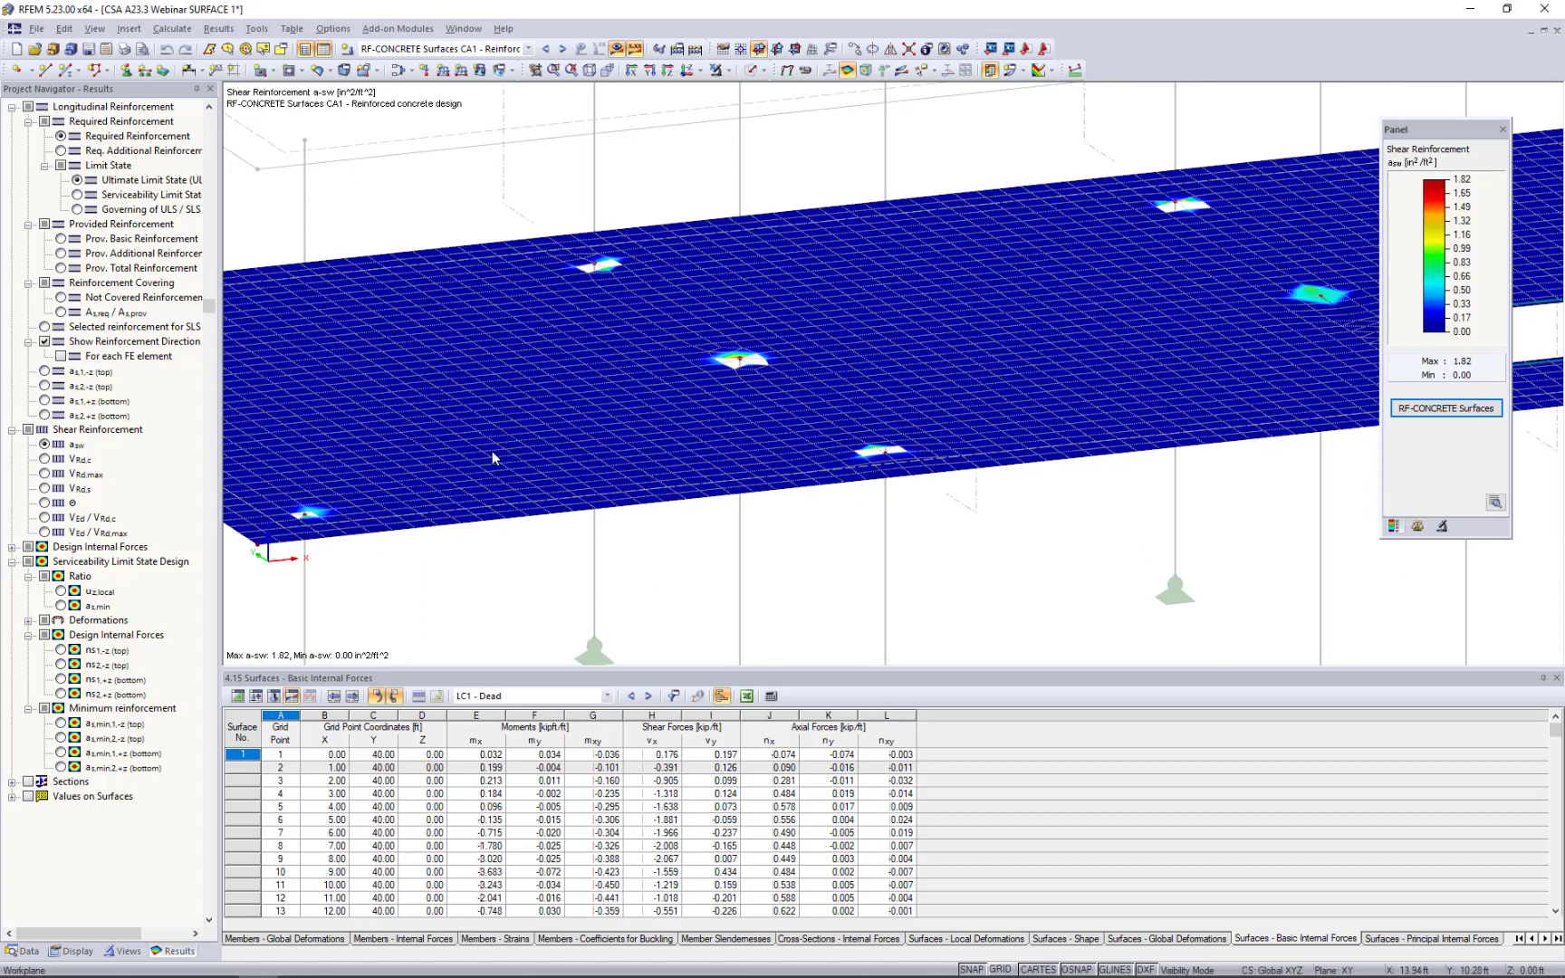
pyautogui.moveTo(693, 415); pyautogui.dragTo(721, 483, button='middle')
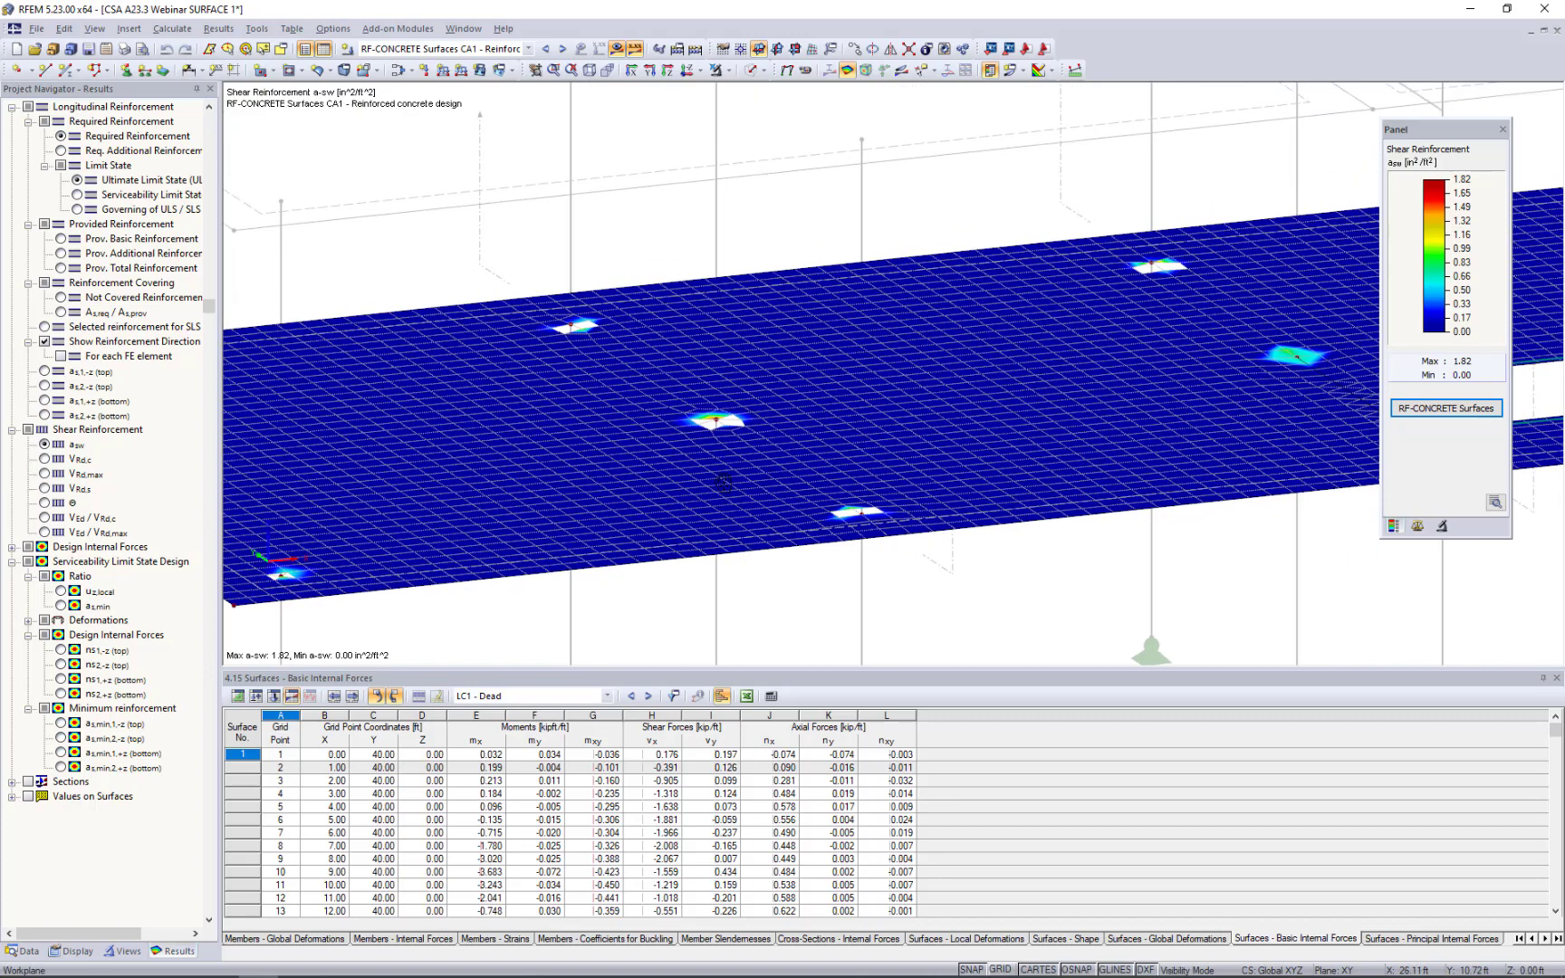
pyautogui.scroll(5, 726, 450)
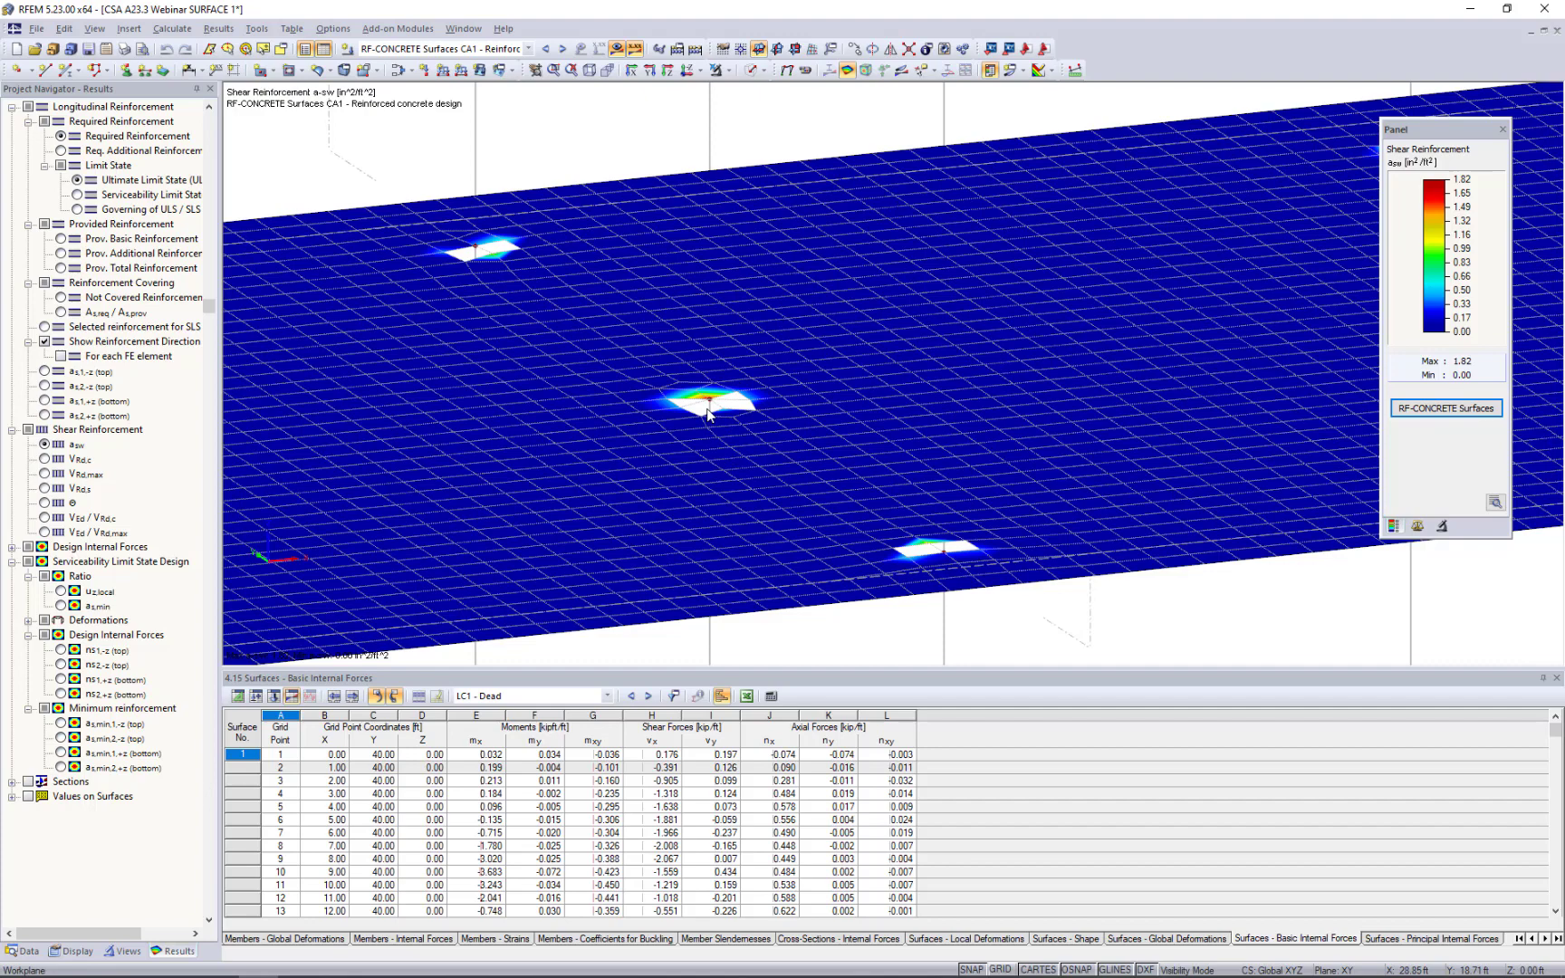
# Examine the a-sw concentration around the slab's interior column and compare it with the surrounding slab area.
pyautogui.scroll(2, 707, 414)
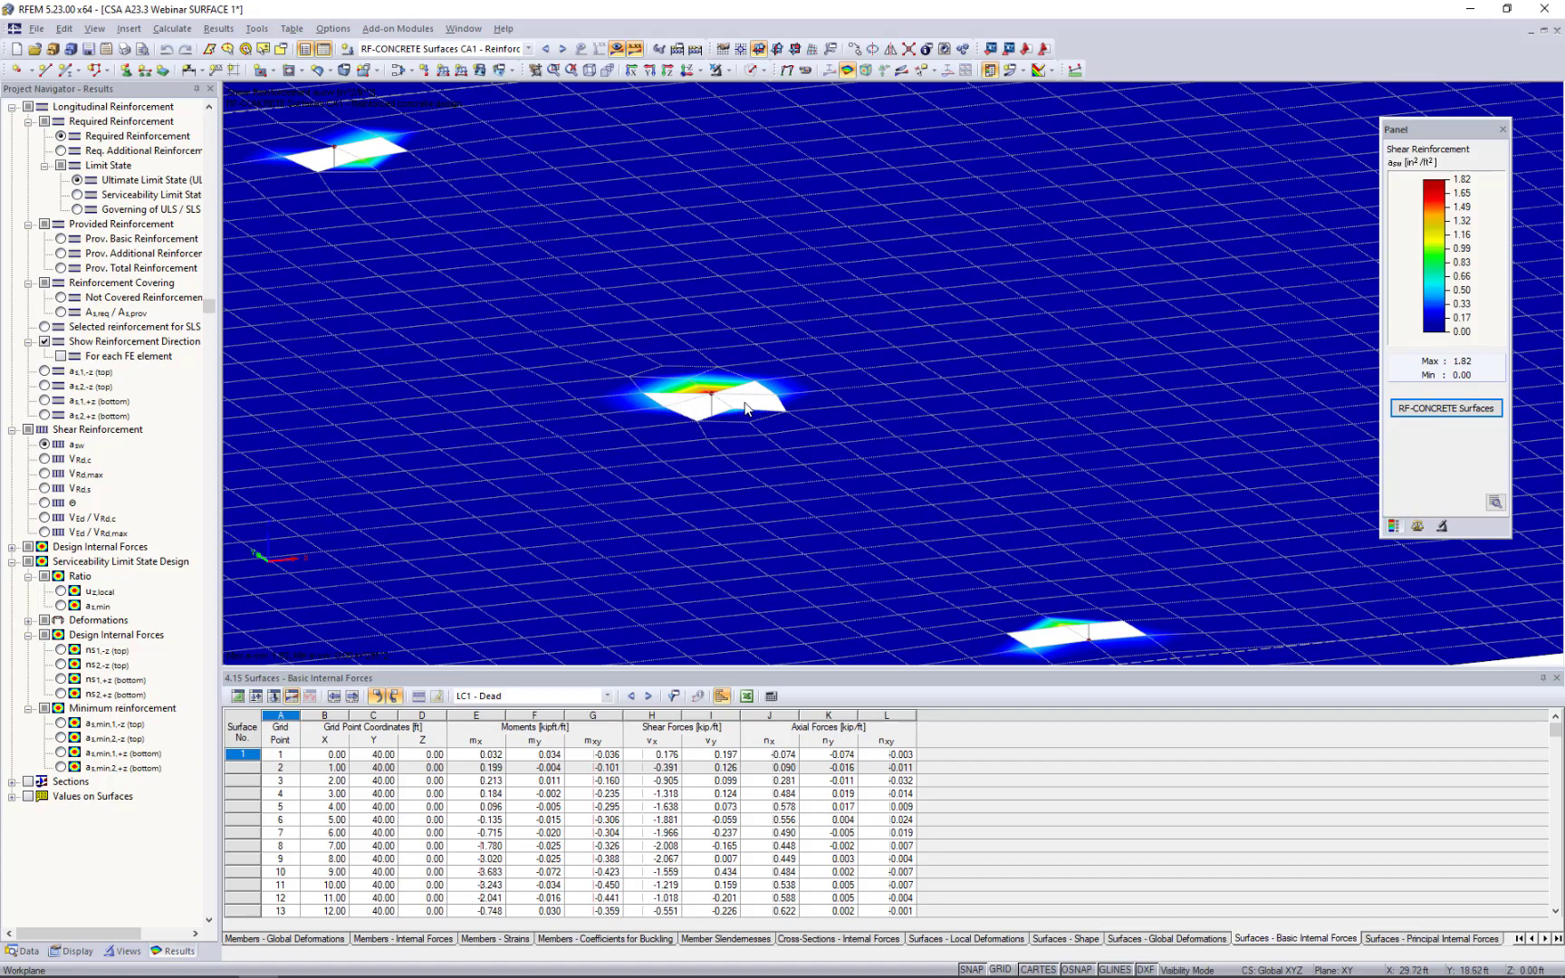
pyautogui.scroll(-2, 777, 407)
pyautogui.scroll(-5, 777, 407)
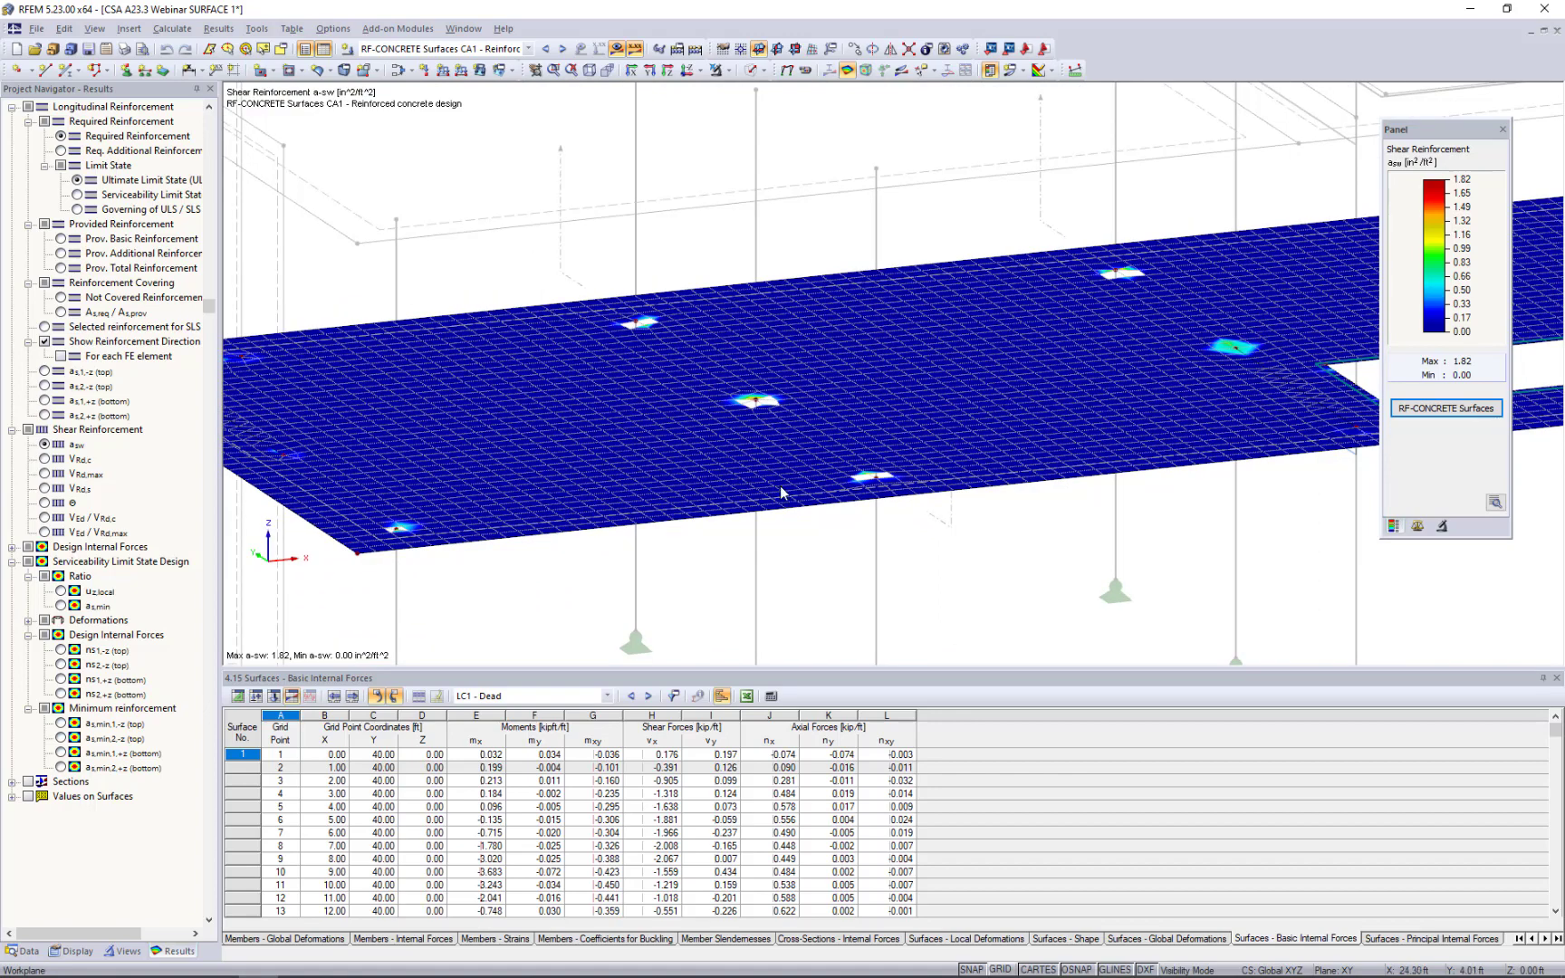
pyautogui.keyDown('ctrl'); pyautogui.moveTo(780, 409); pyautogui.dragTo(767, 367, button='middle'); pyautogui.keyUp('ctrl')
pyautogui.scroll(2, 786, 460)
pyautogui.scroll(-1, 768, 368)
# Show the model as solid transparent to view the columns below the slab, and return to the wireframe display.
pyautogui.click(764, 70)
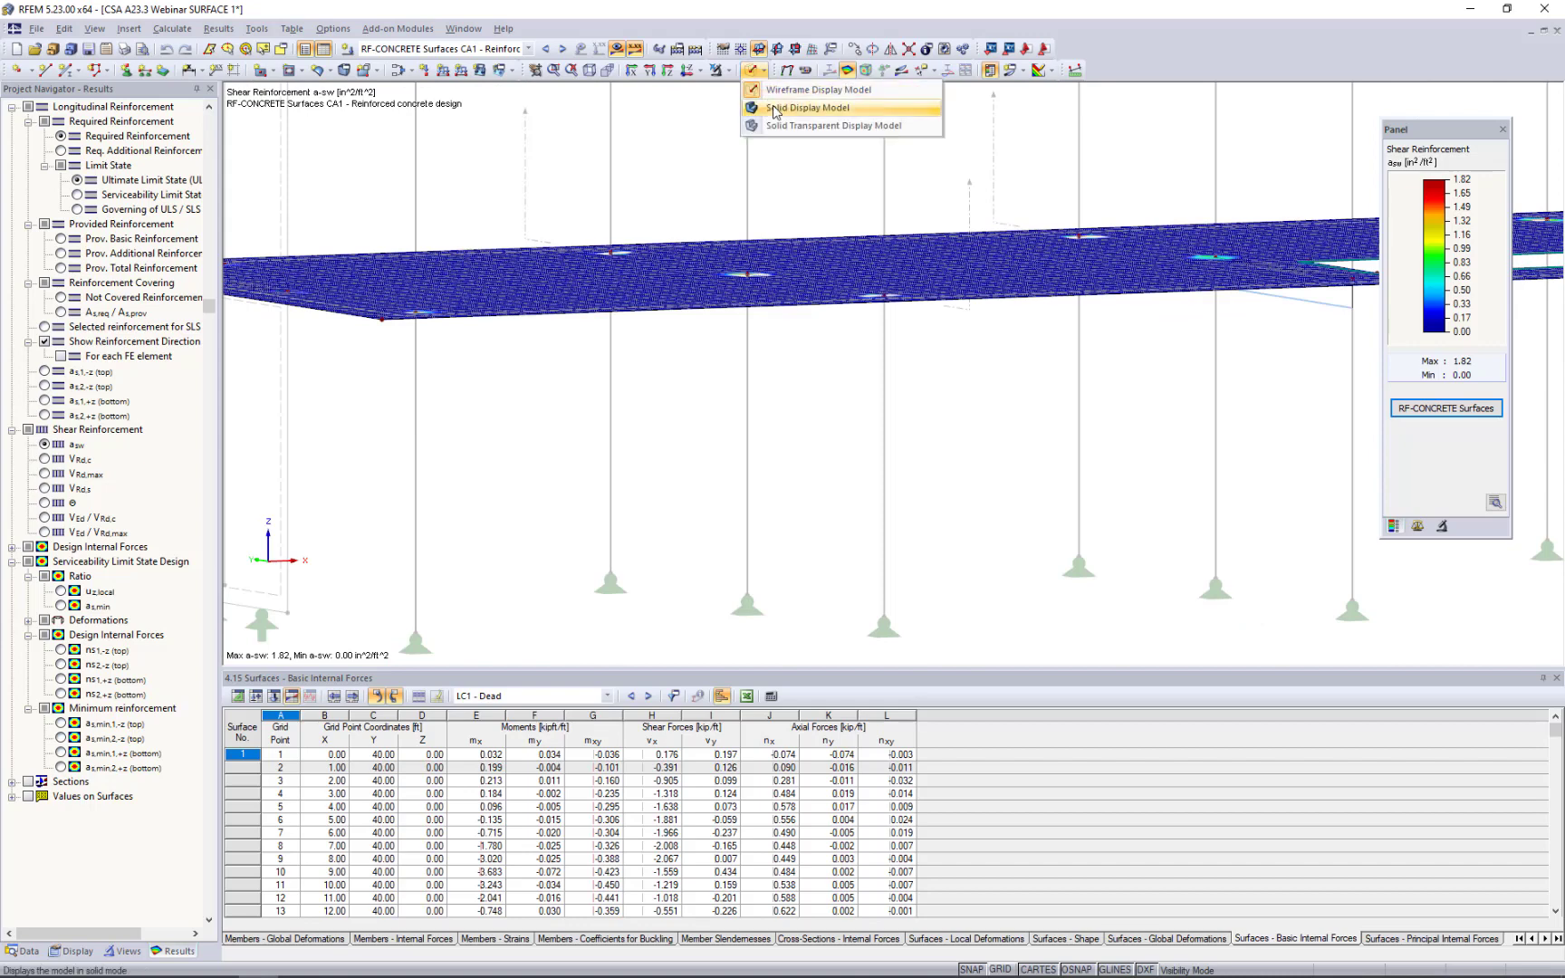
pyautogui.click(776, 127)
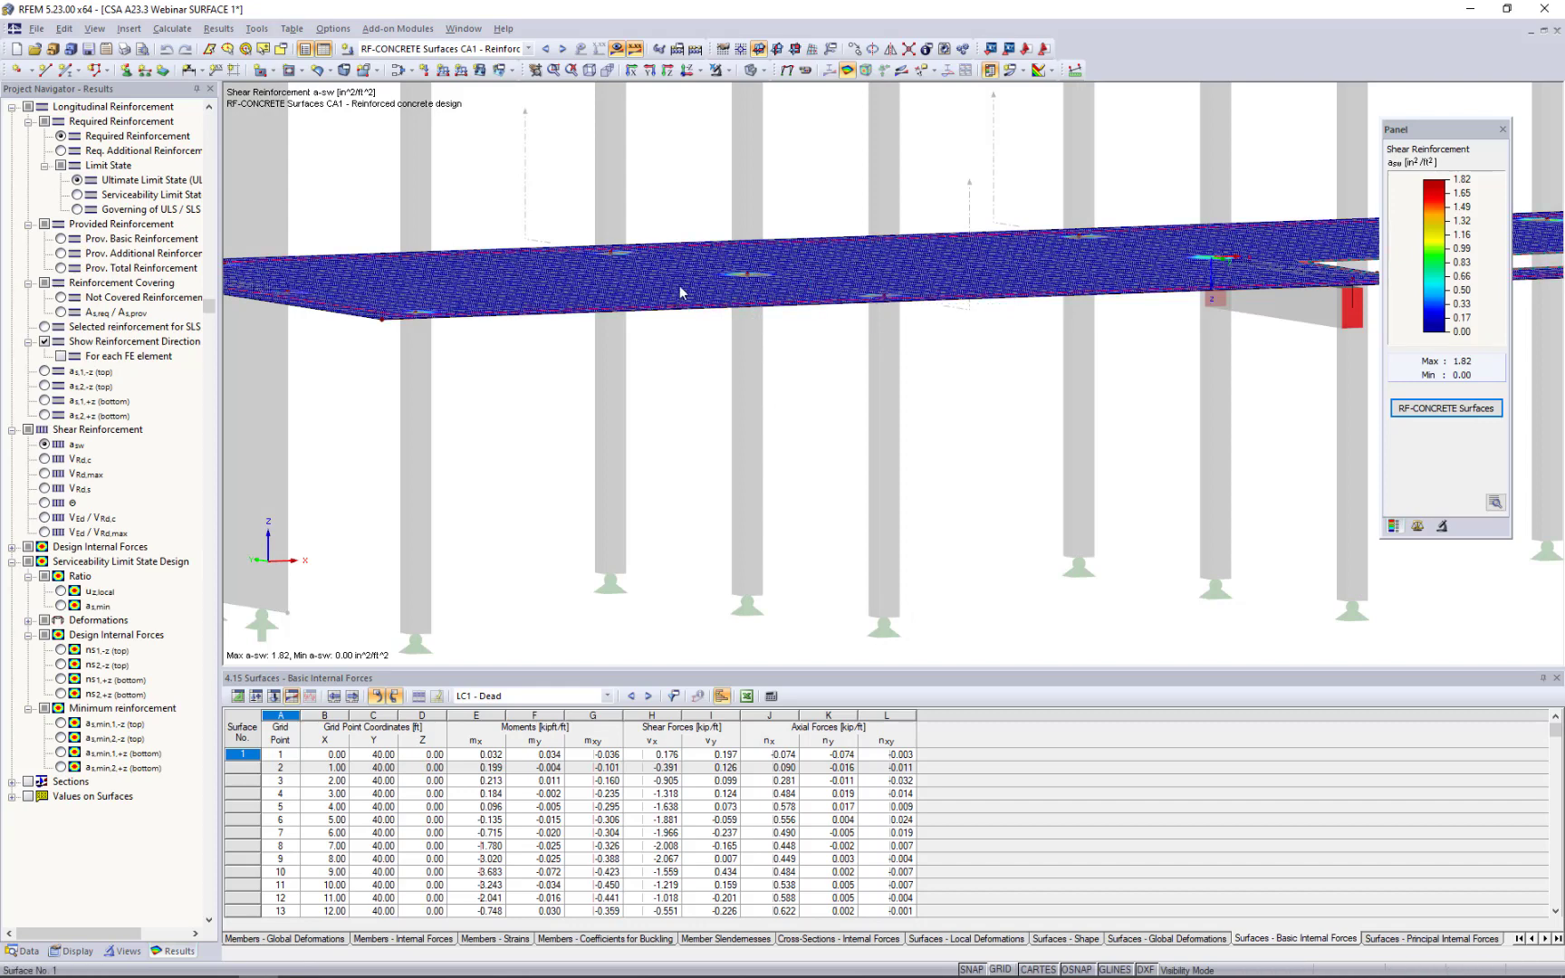
pyautogui.click(762, 70)
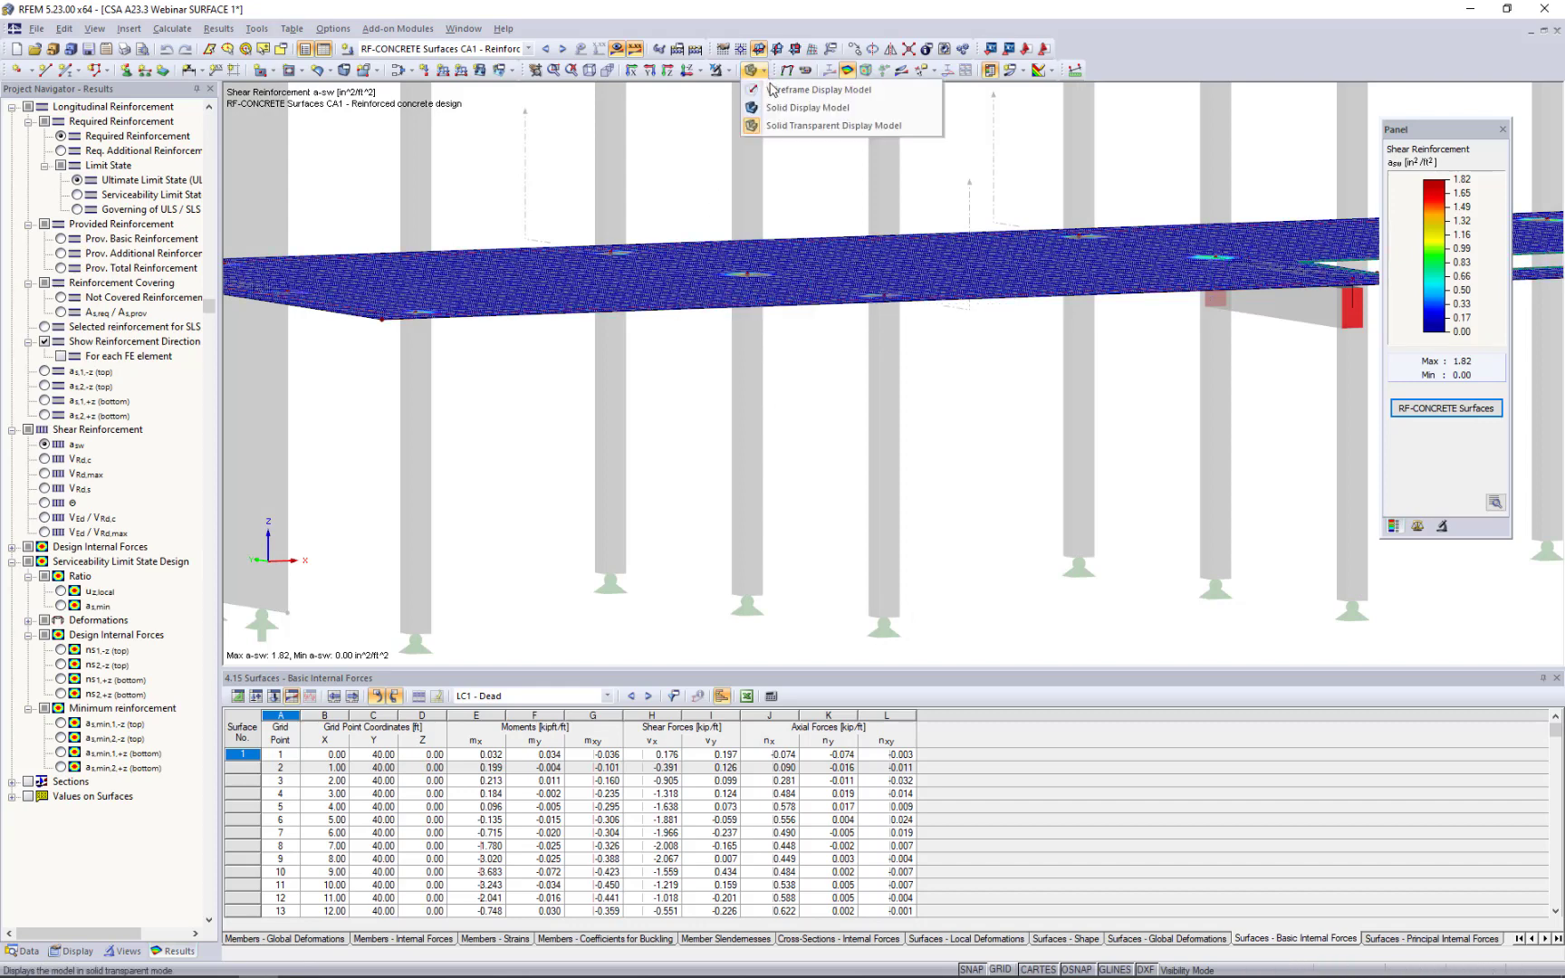
pyautogui.click(772, 94)
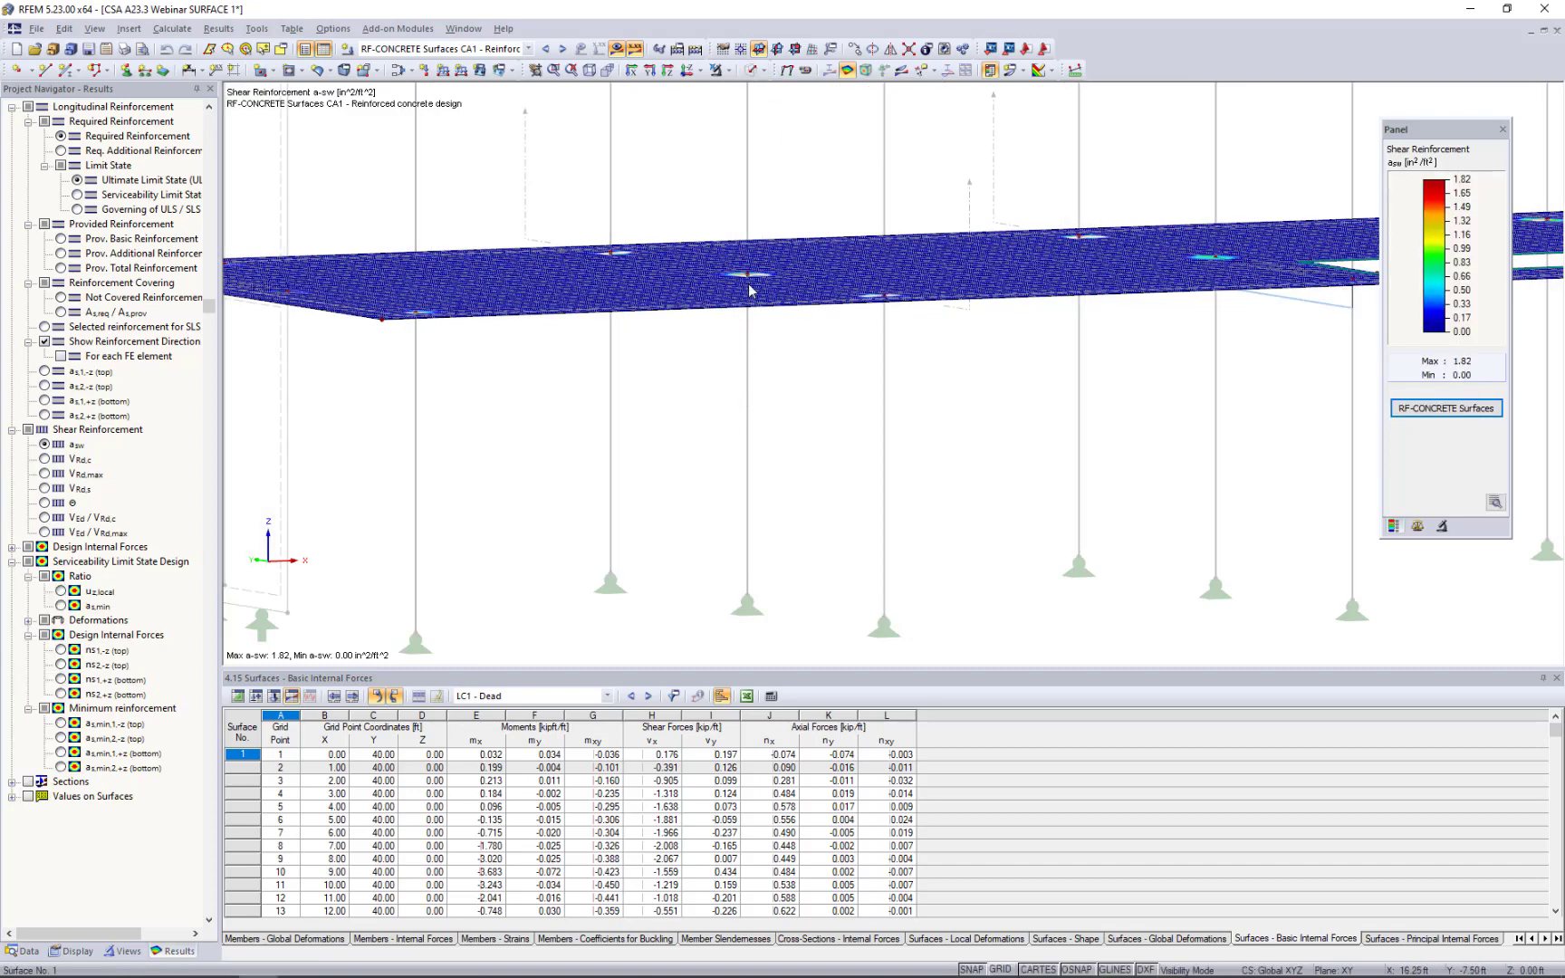
# Inspect the shear reinforcement peak at the interior column's node No. 11.
pyautogui.scroll(2, 750, 324)
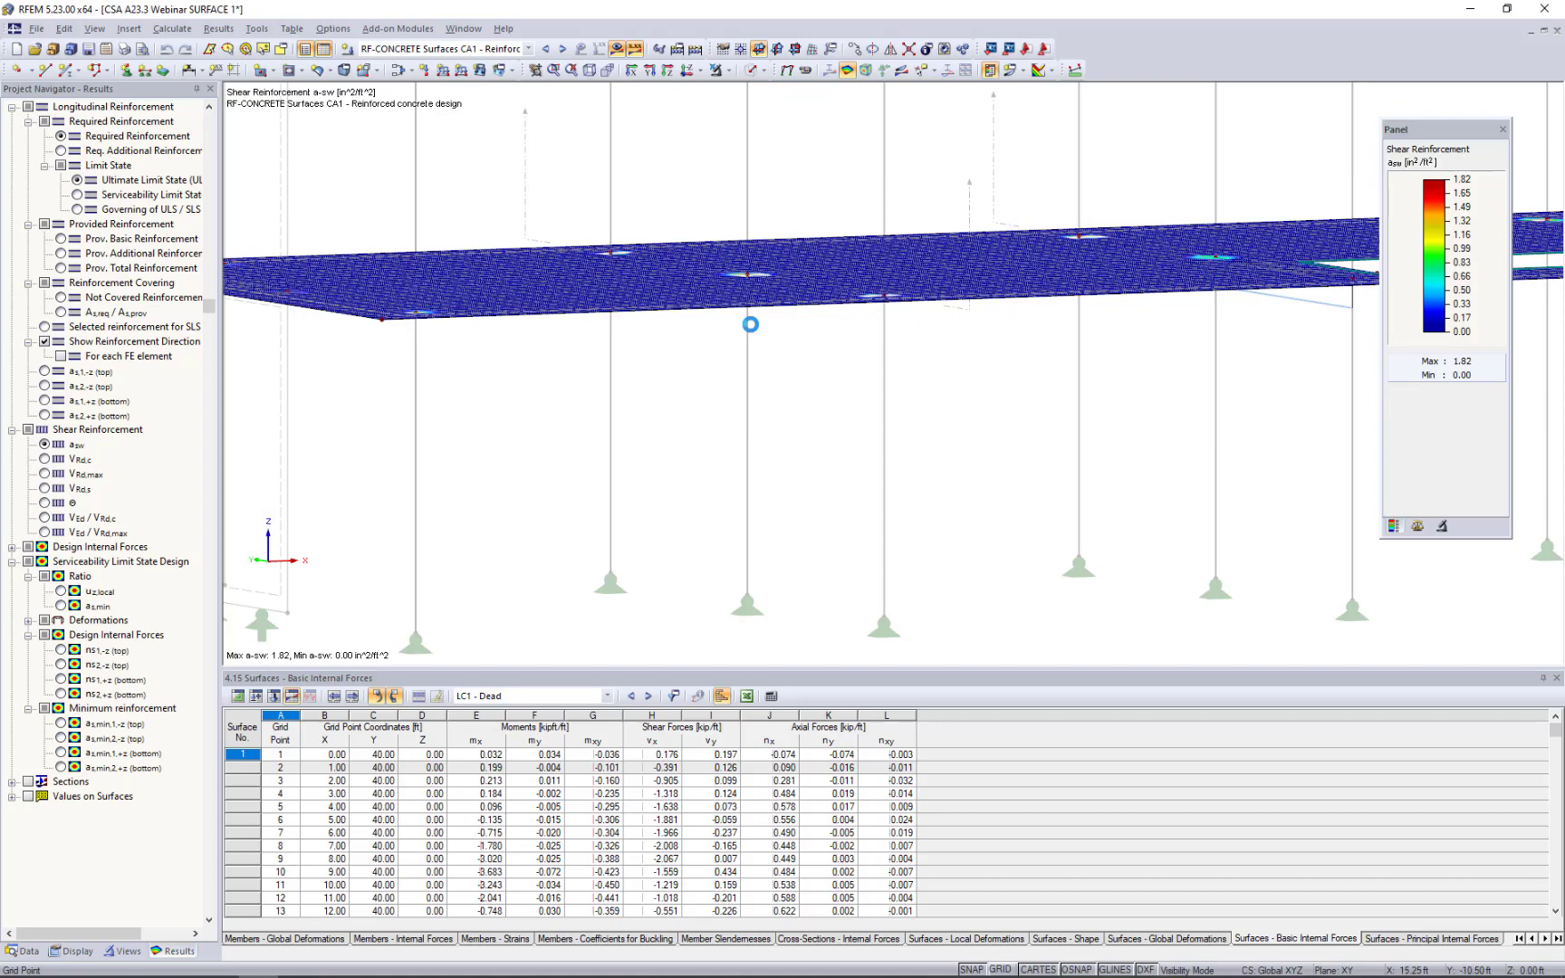
pyautogui.keyDown('ctrl'); pyautogui.moveTo(748, 329); pyautogui.dragTo(744, 392, button='middle'); pyautogui.keyUp('ctrl')
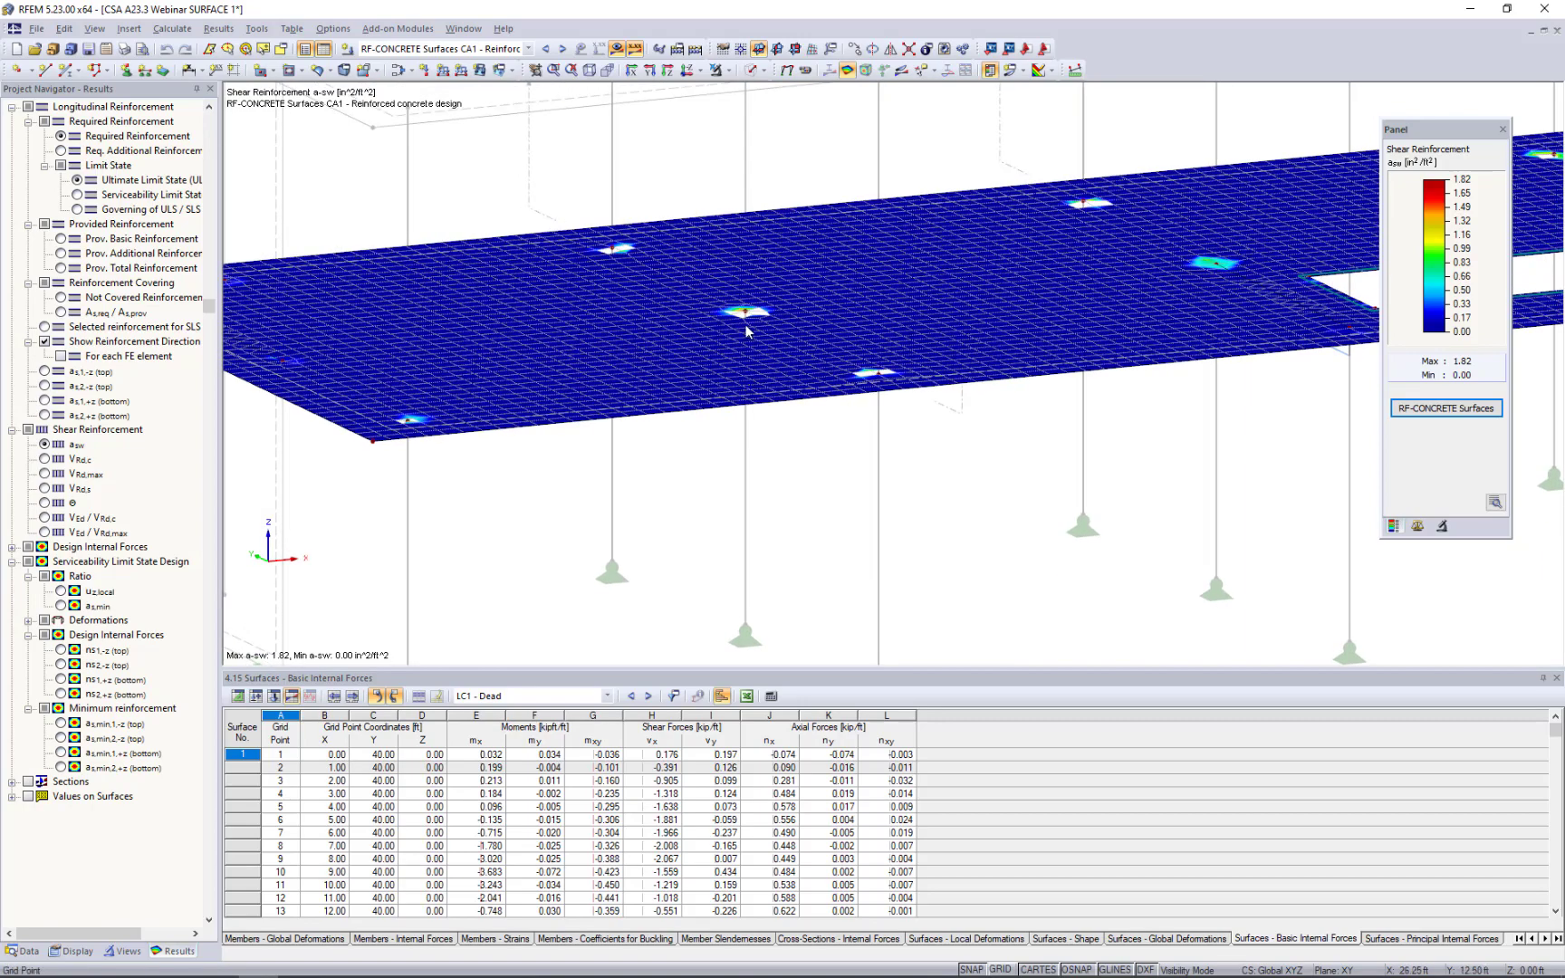
pyautogui.scroll(2, 746, 331)
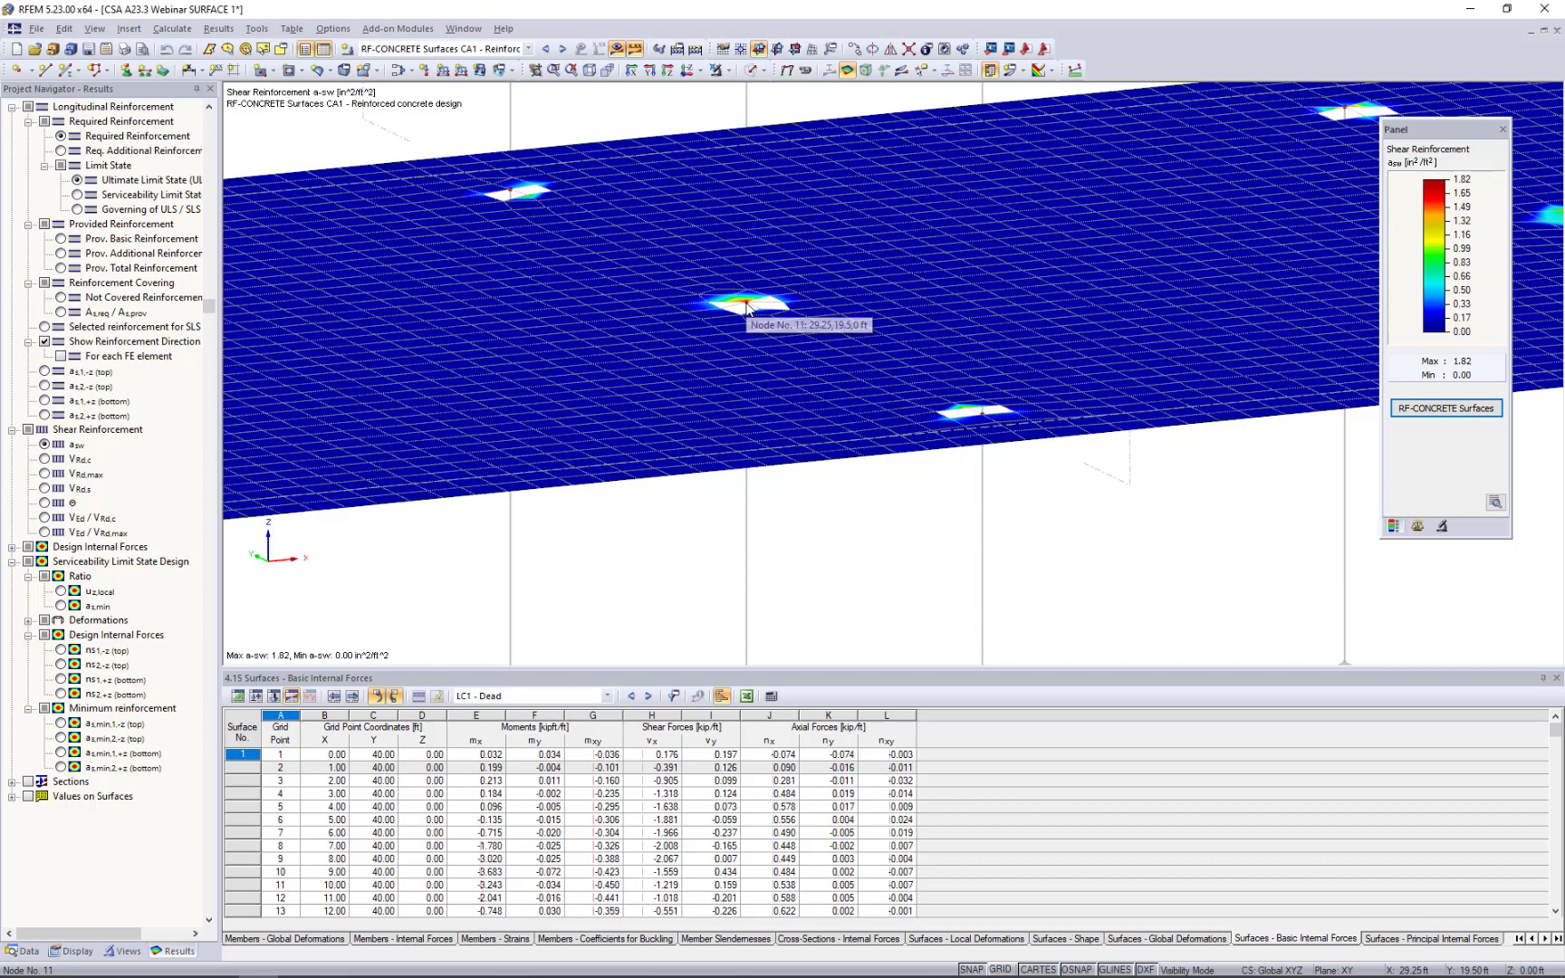
# Hide the design results and bring the slab area around column node No. 7 into close view.
pyautogui.click(616, 48)
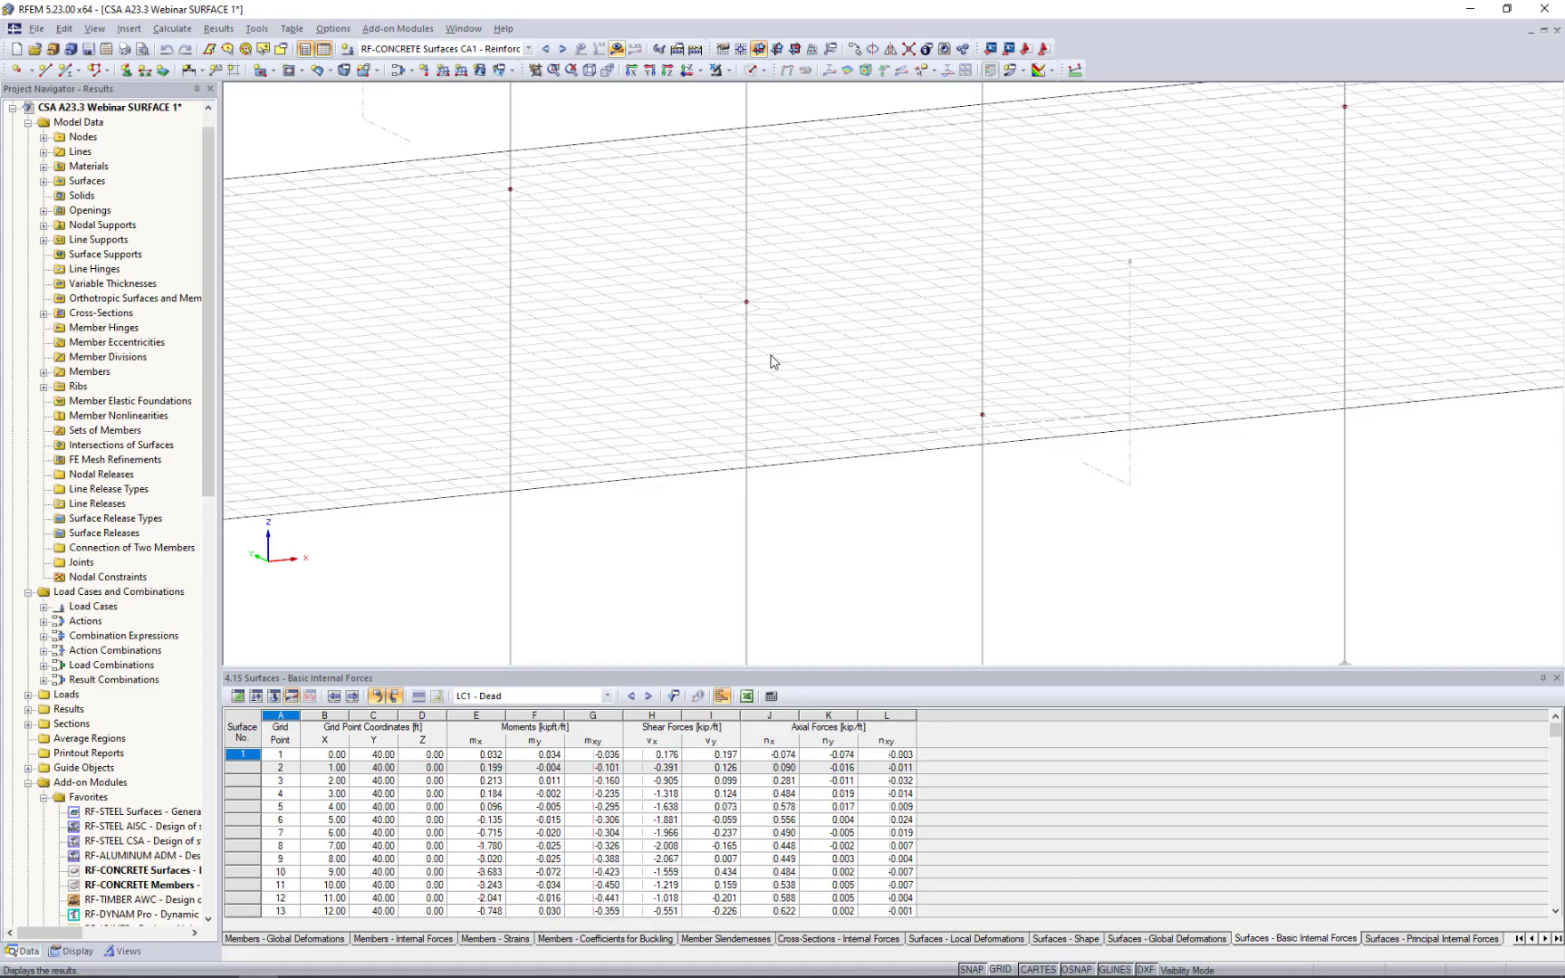
pyautogui.scroll(-1, 771, 361)
pyautogui.scroll(-4, 770, 362)
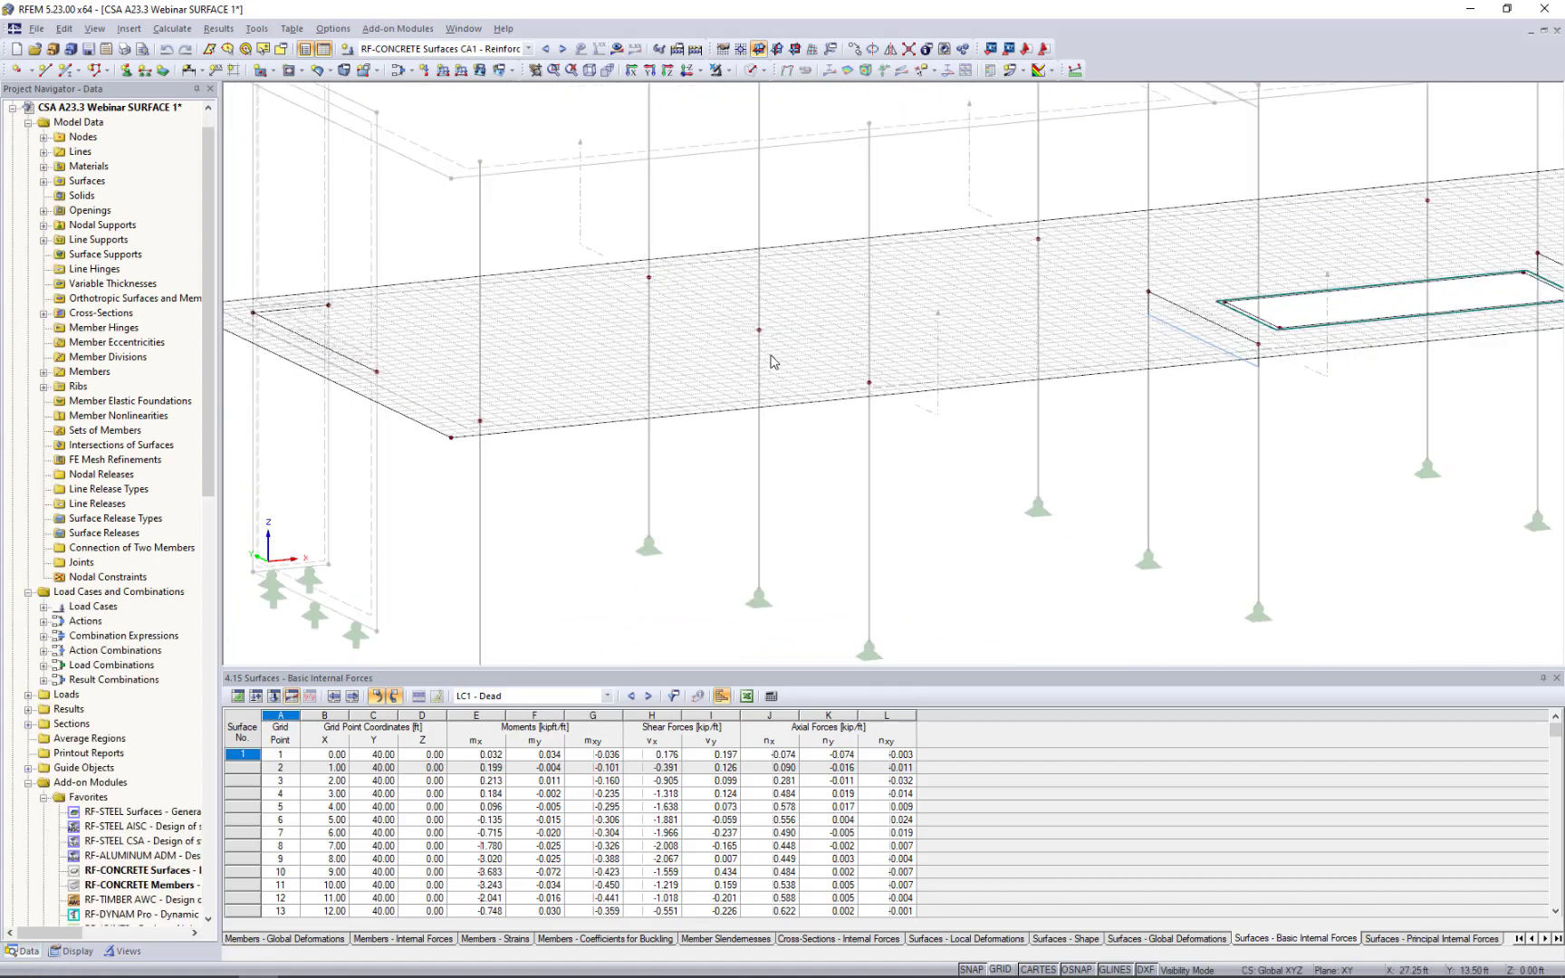
pyautogui.keyDown('ctrl'); pyautogui.moveTo(834, 493); pyautogui.dragTo(771, 504, button='middle'); pyautogui.keyUp('ctrl')
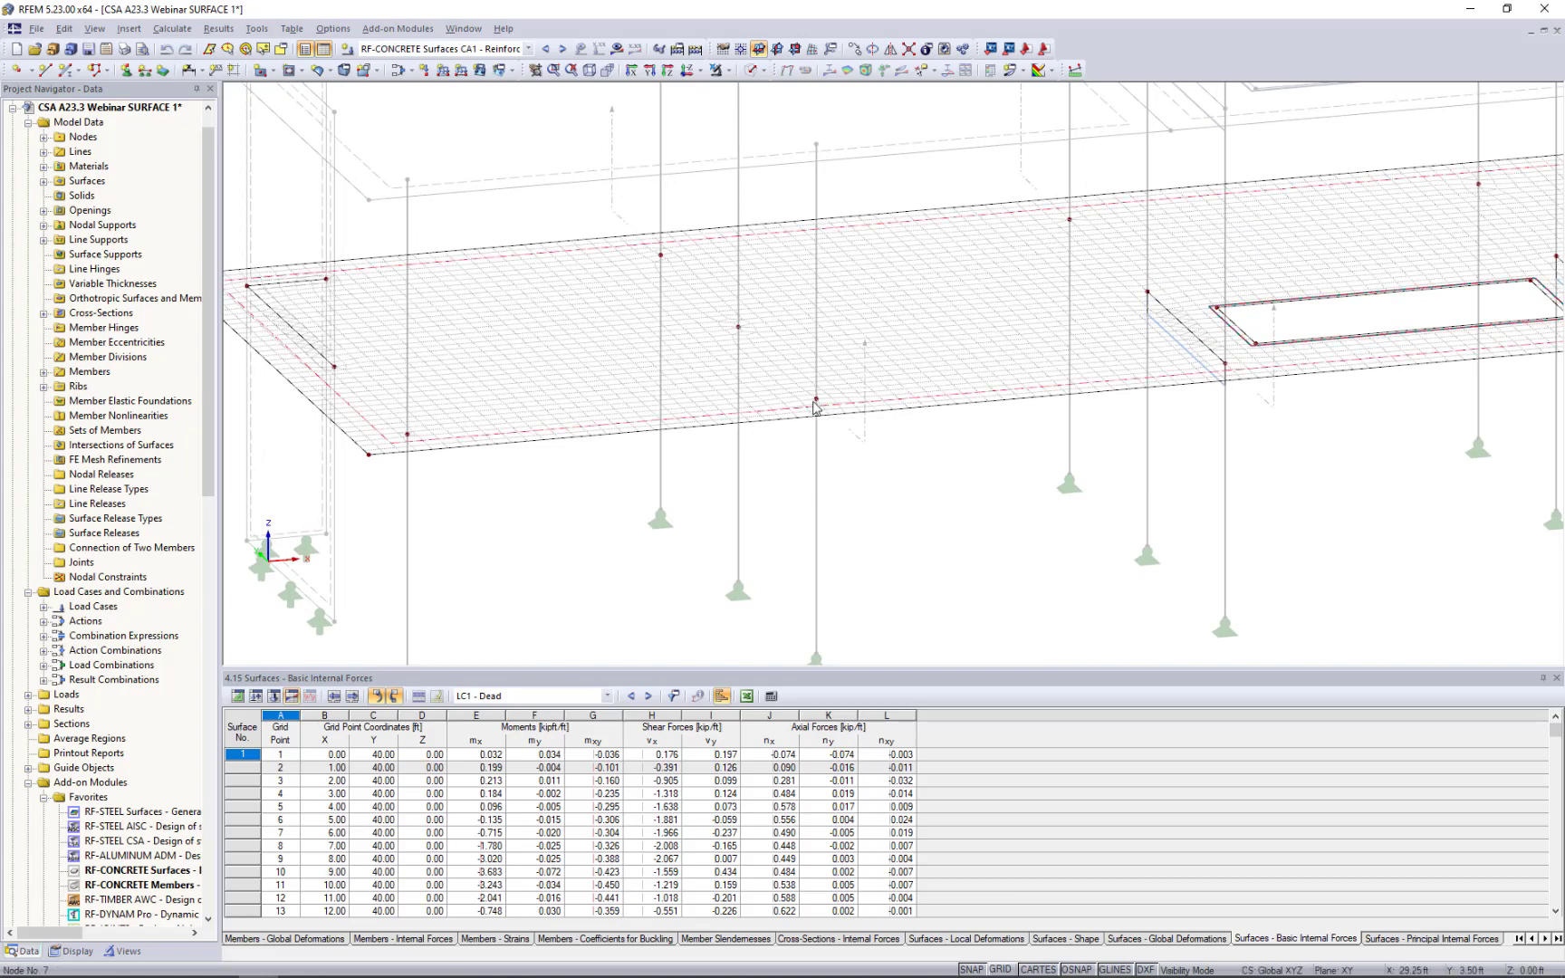
pyautogui.scroll(3, 815, 406)
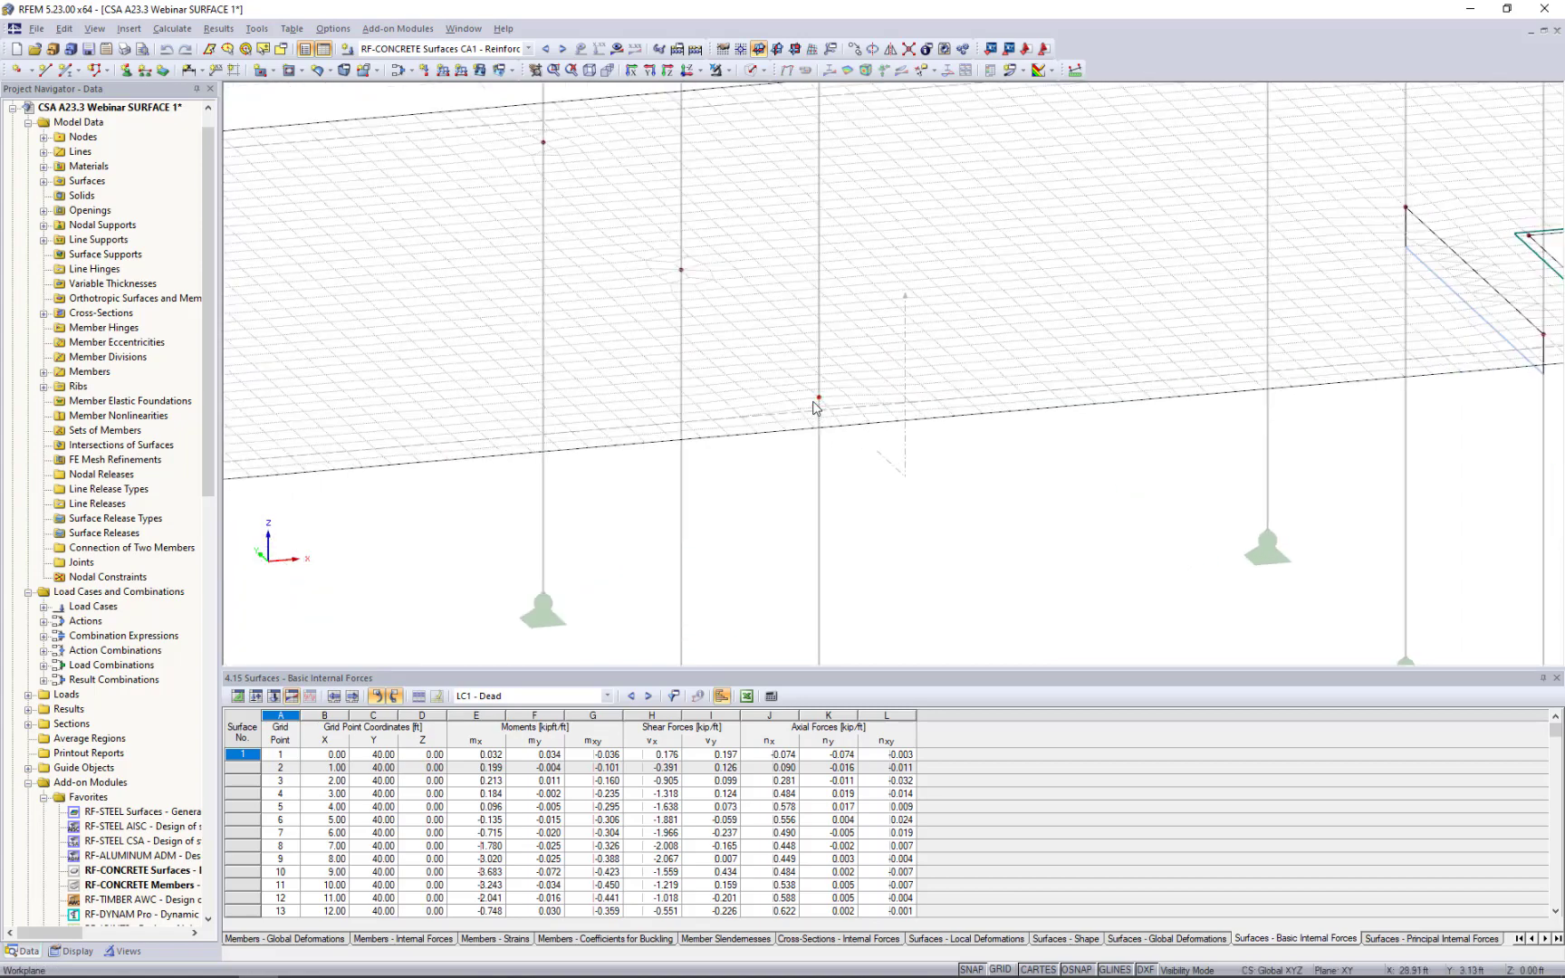
pyautogui.scroll(2, 887, 477)
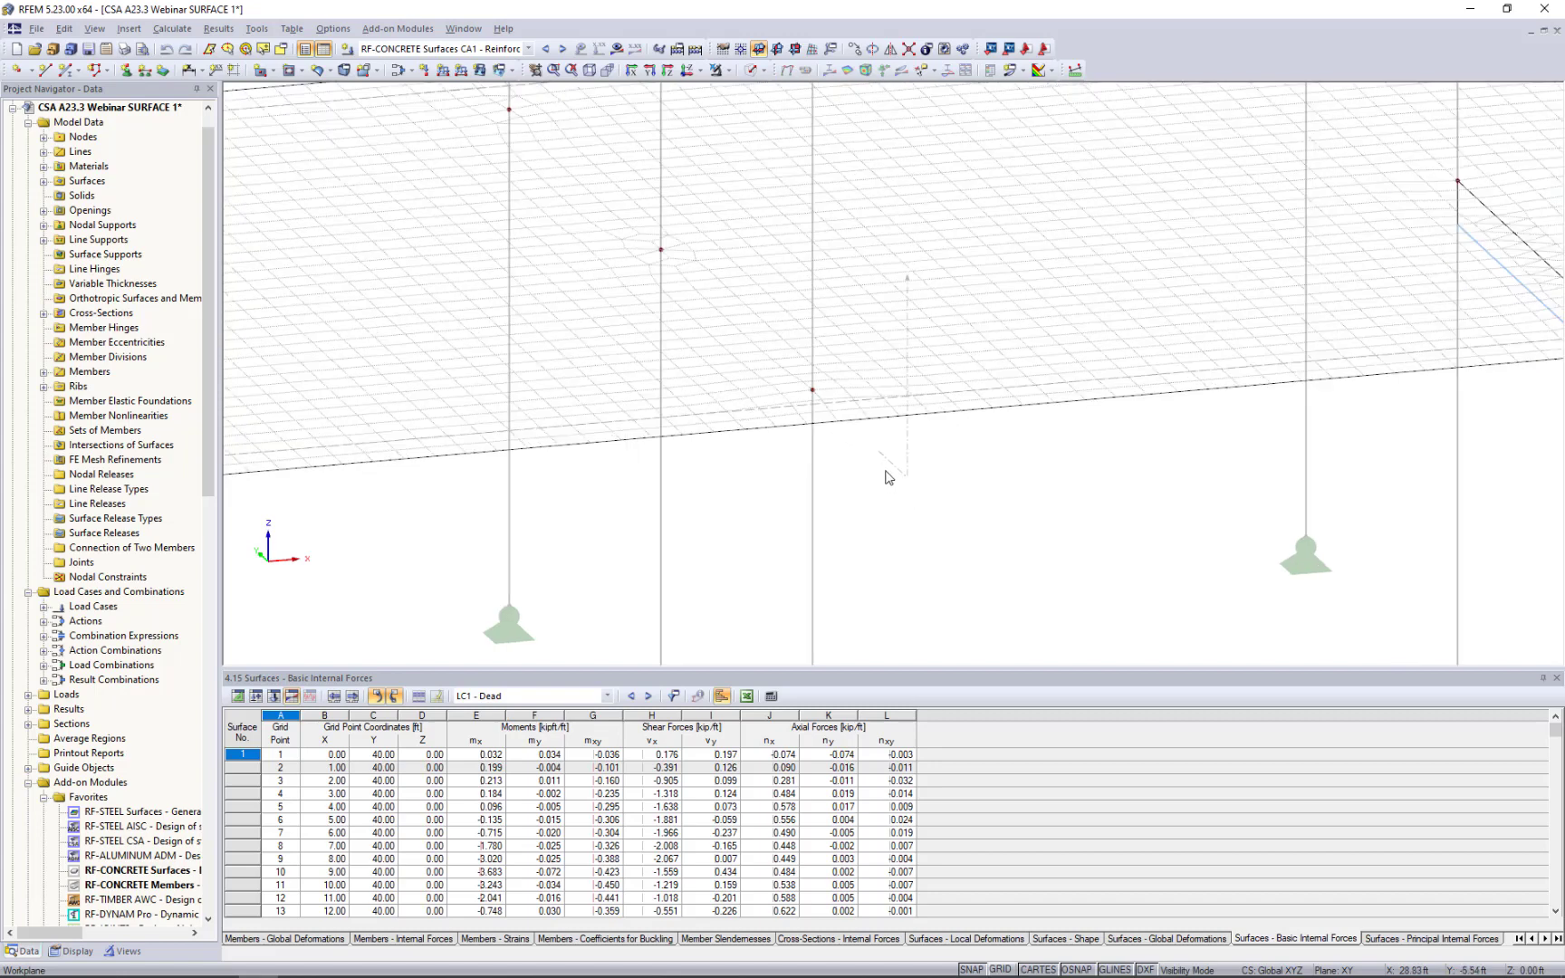
pyautogui.moveTo(887, 477); pyautogui.dragTo(786, 498, button='middle')
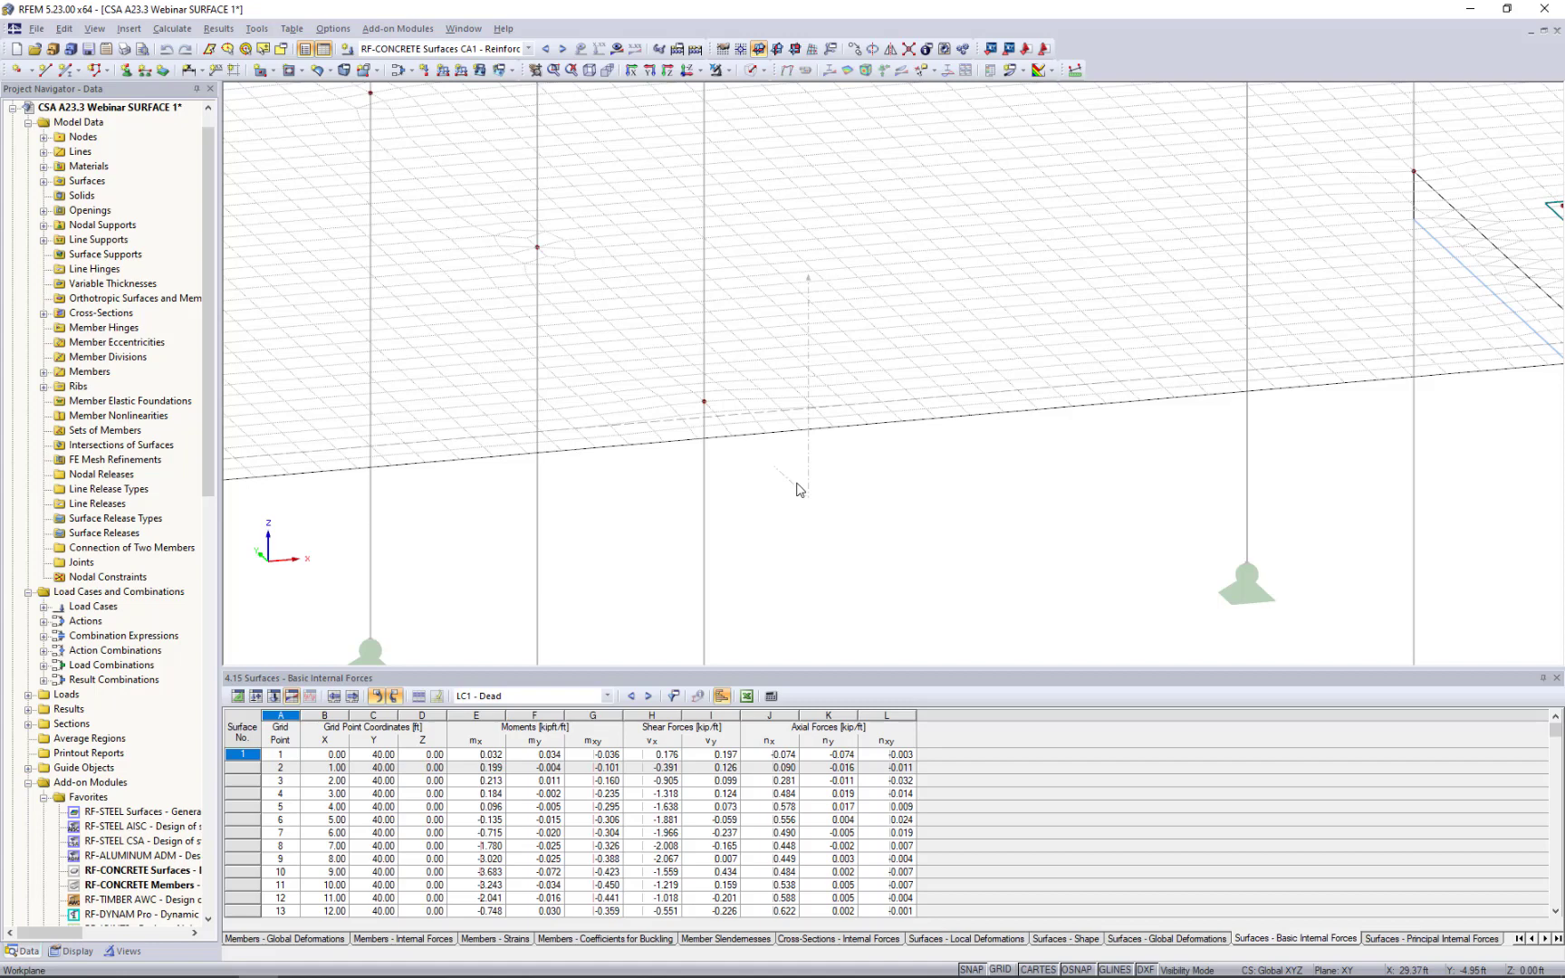
# Show the work plane grid and set the work plane origin at column node No. 7.
pyautogui.click(1001, 969)
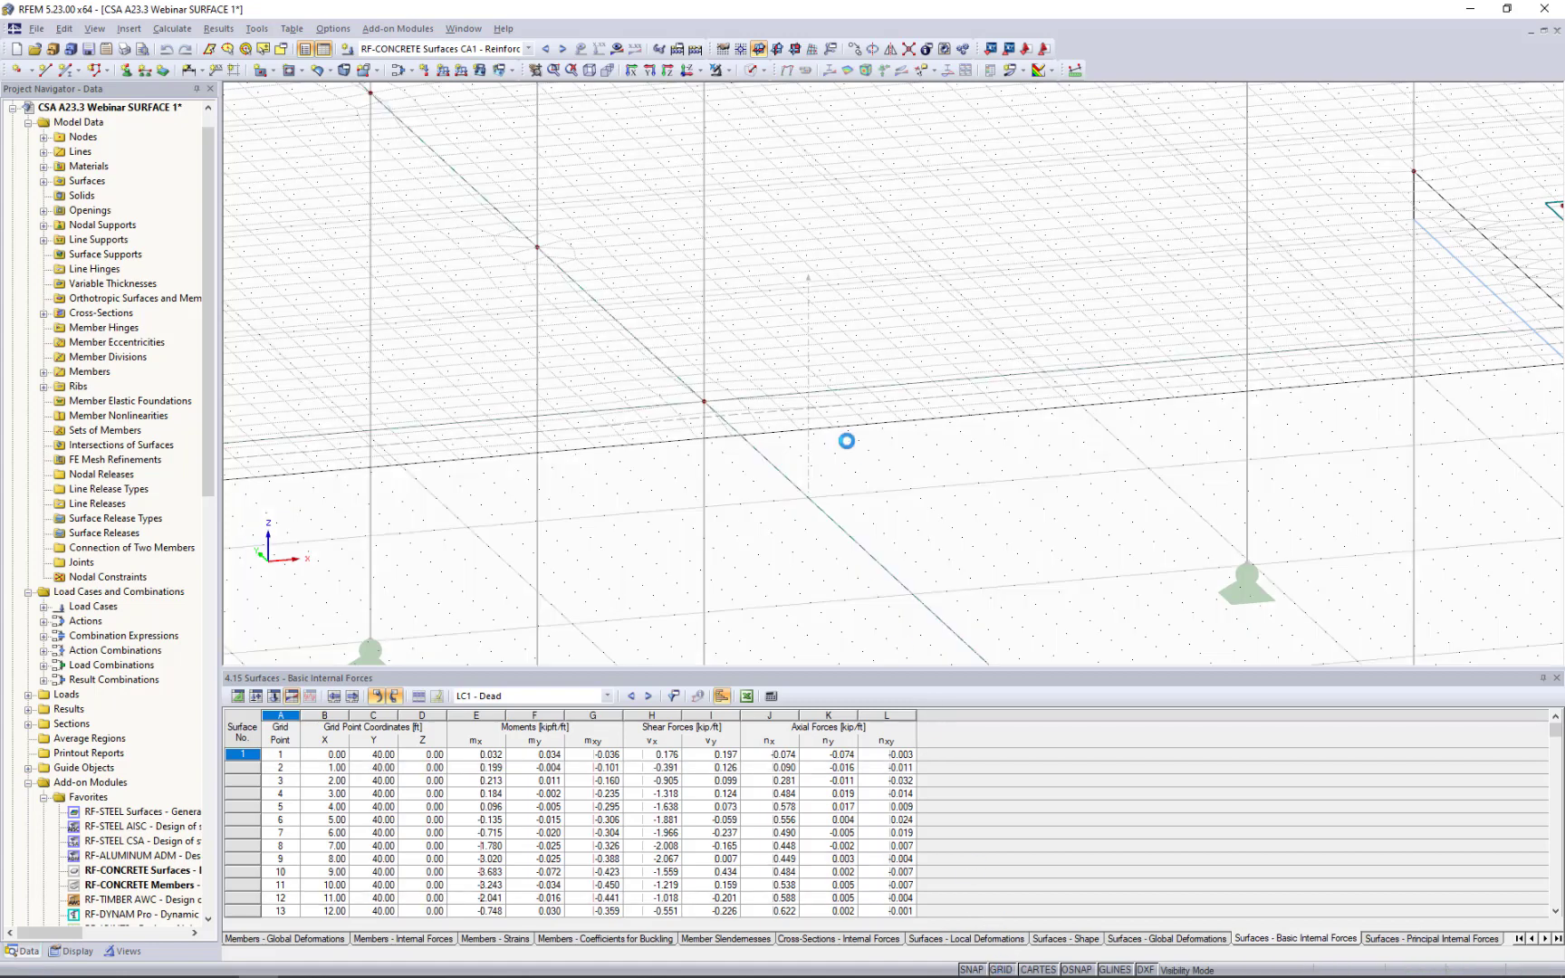
pyautogui.click(738, 52)
pyautogui.click(705, 401)
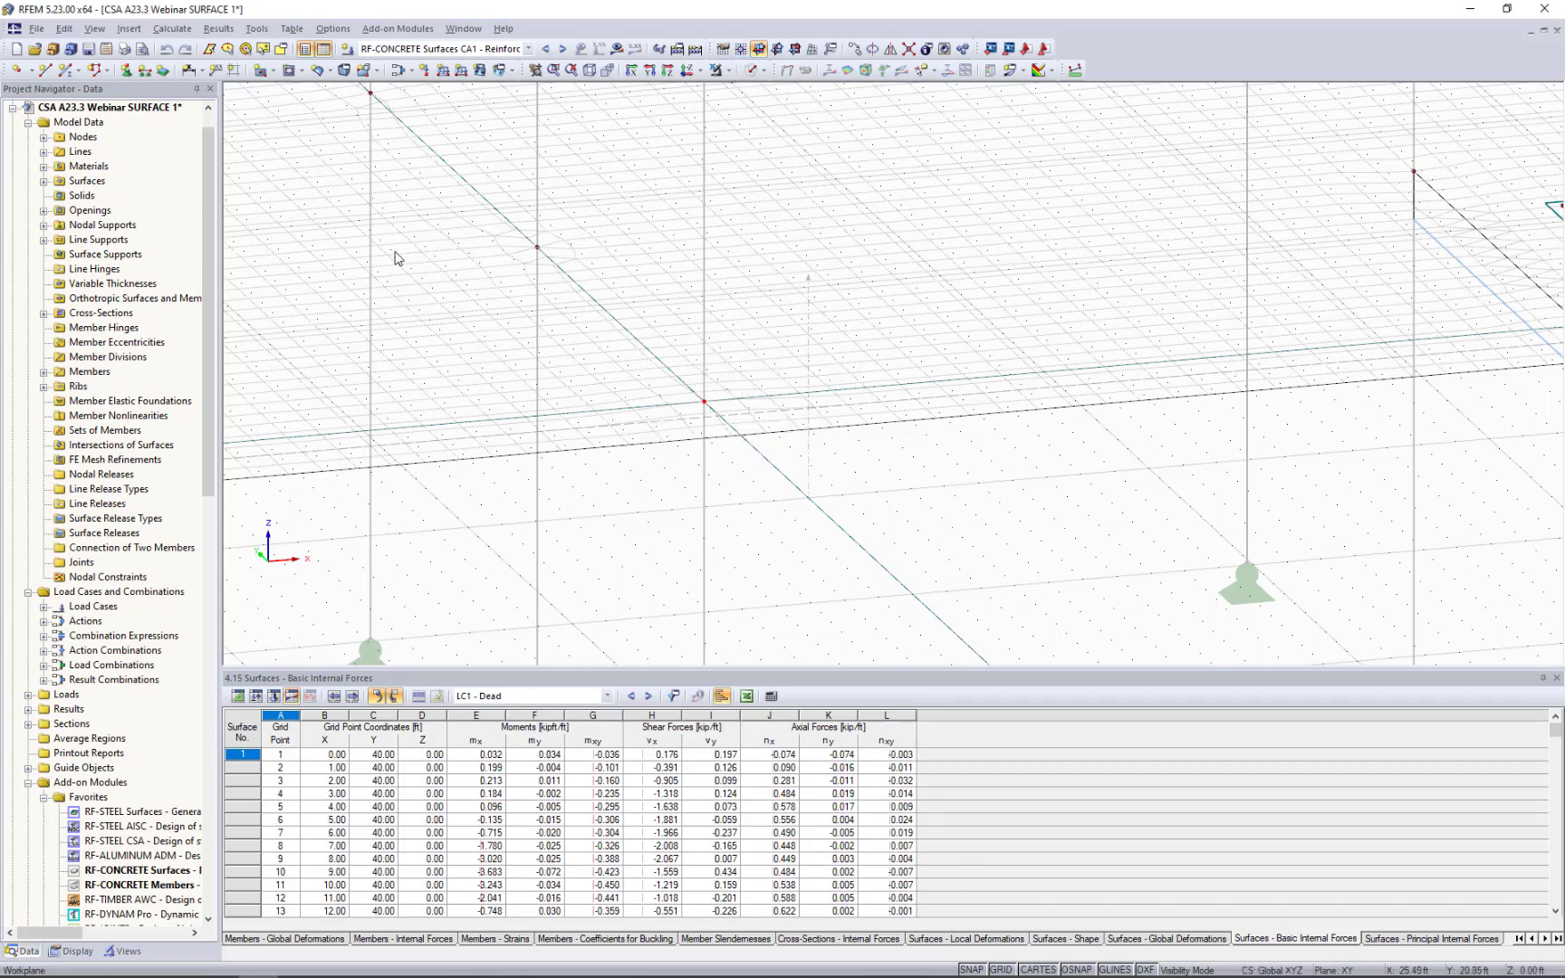
# Define a new rectangular surface via center with Rigid stiffness.
pyautogui.click(271, 72)
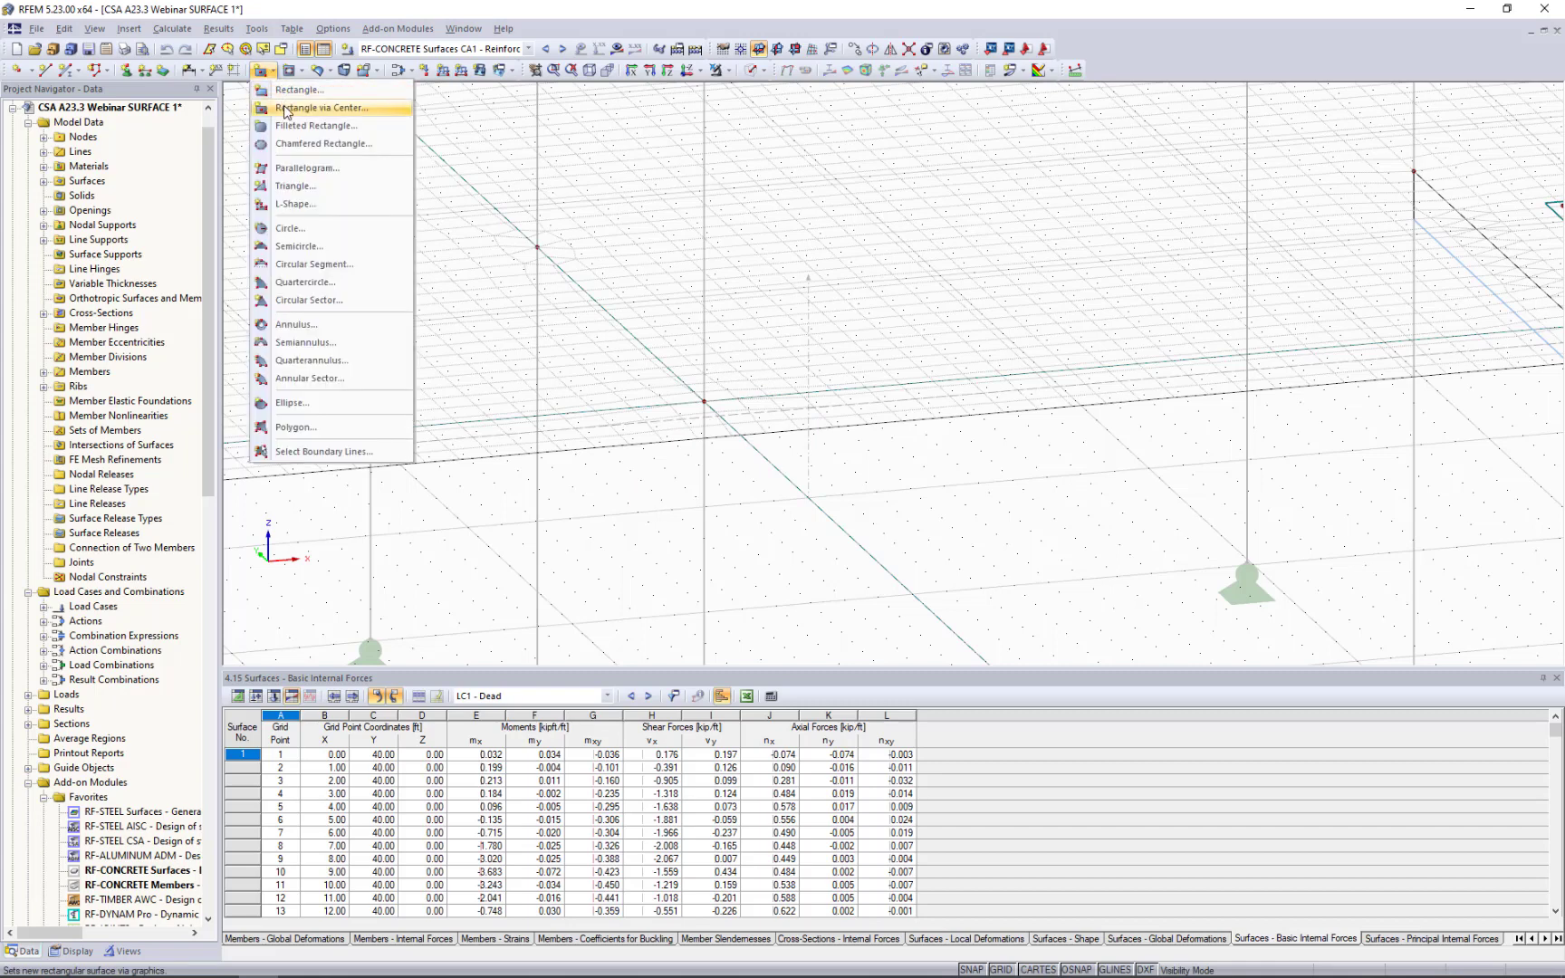
pyautogui.click(285, 110)
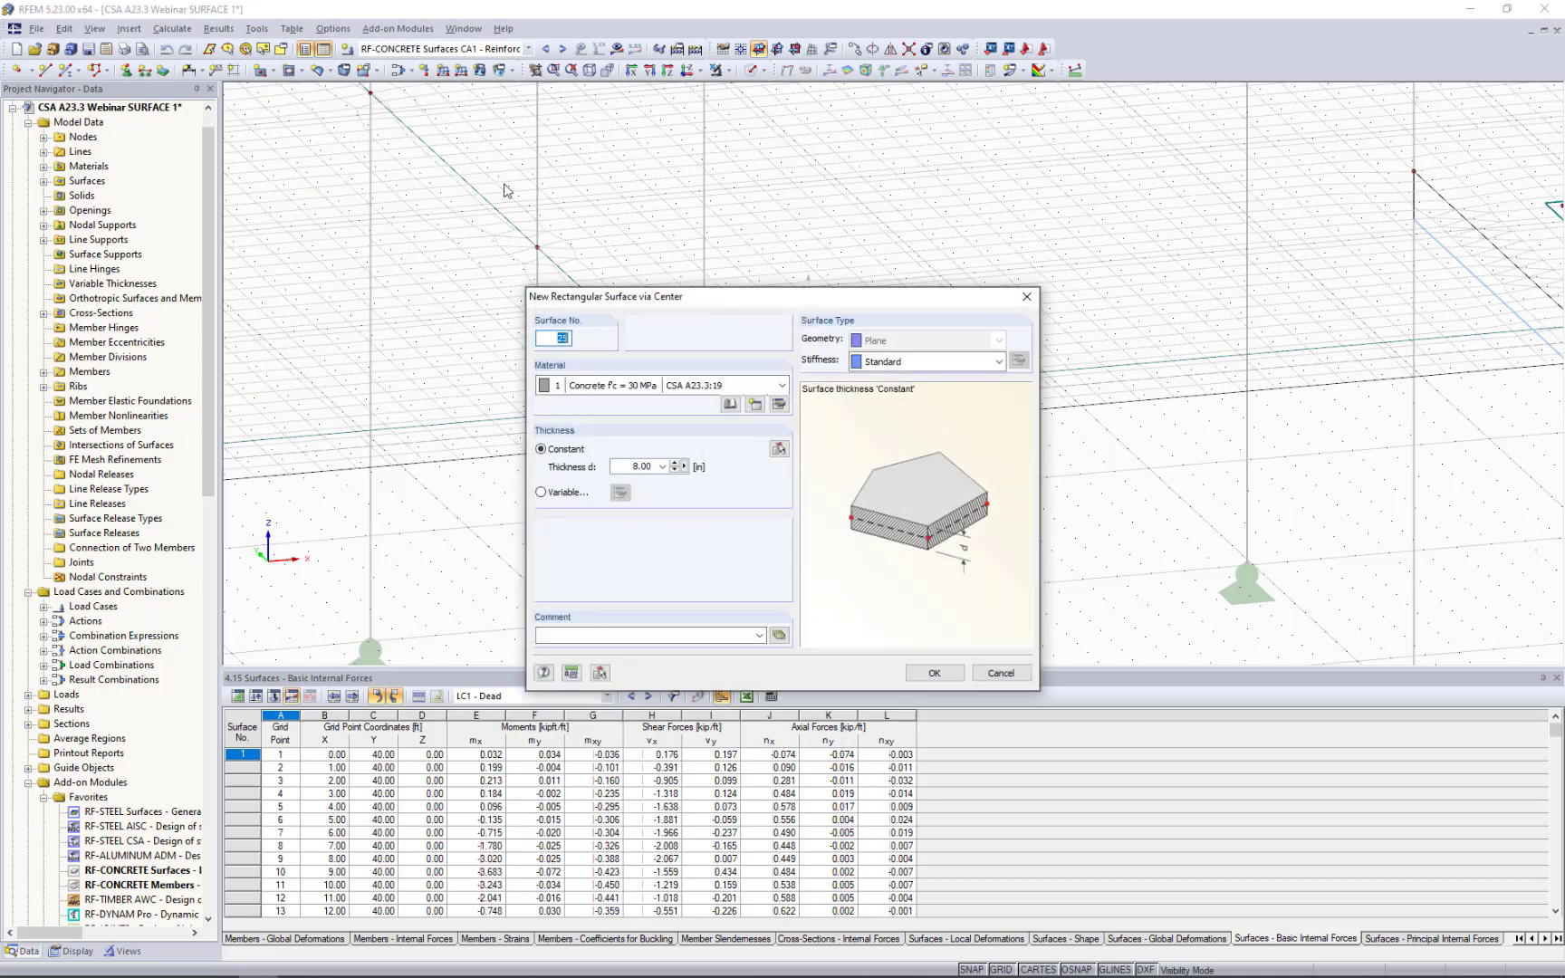
pyautogui.click(874, 362)
pyautogui.click(895, 459)
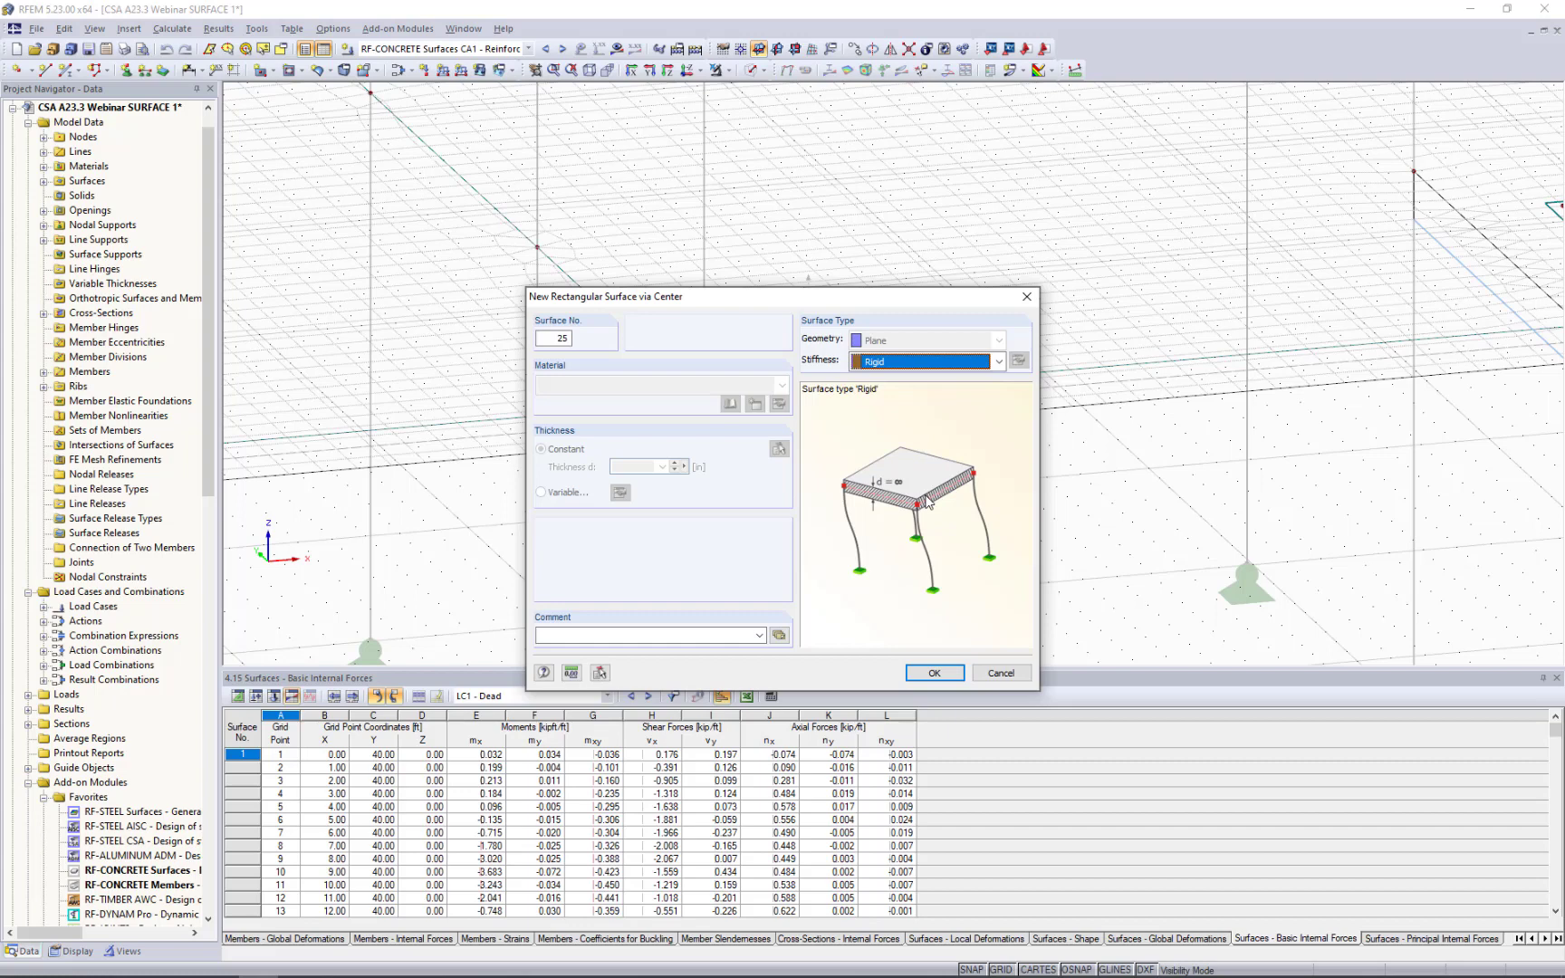
pyautogui.click(931, 672)
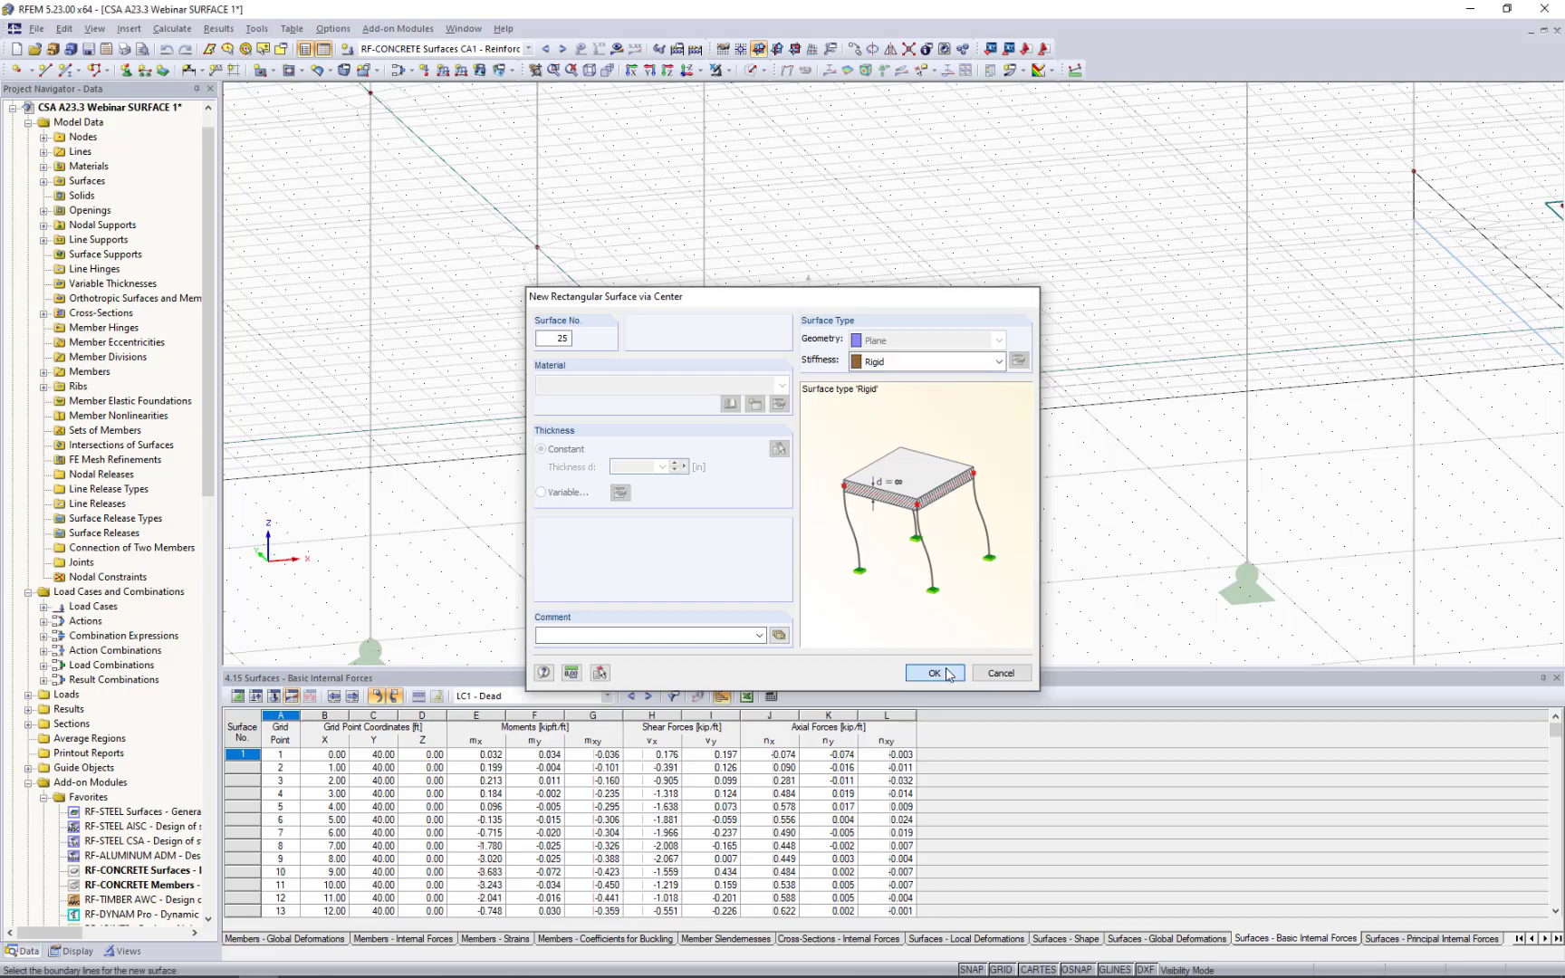
# Place the rigid rectangle centered on node No. 7 with its corner offset about 0.62 ft in X and -0.83 ft in Y, integrating it into the slab.
pyautogui.scroll(1, 679, 410)
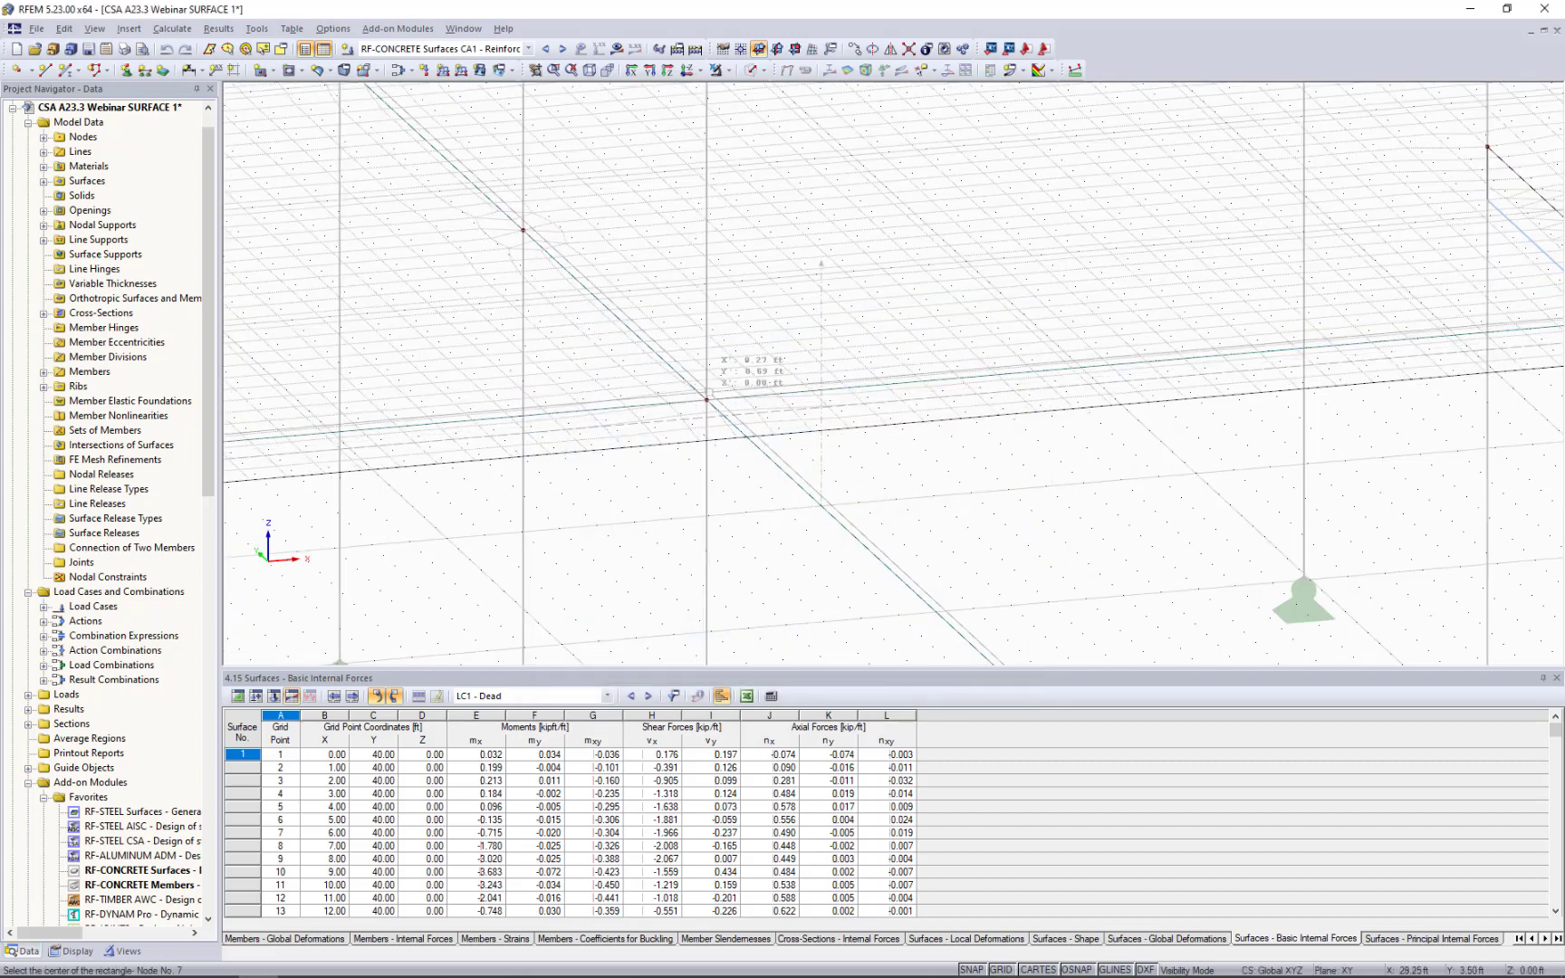
pyautogui.click(706, 399)
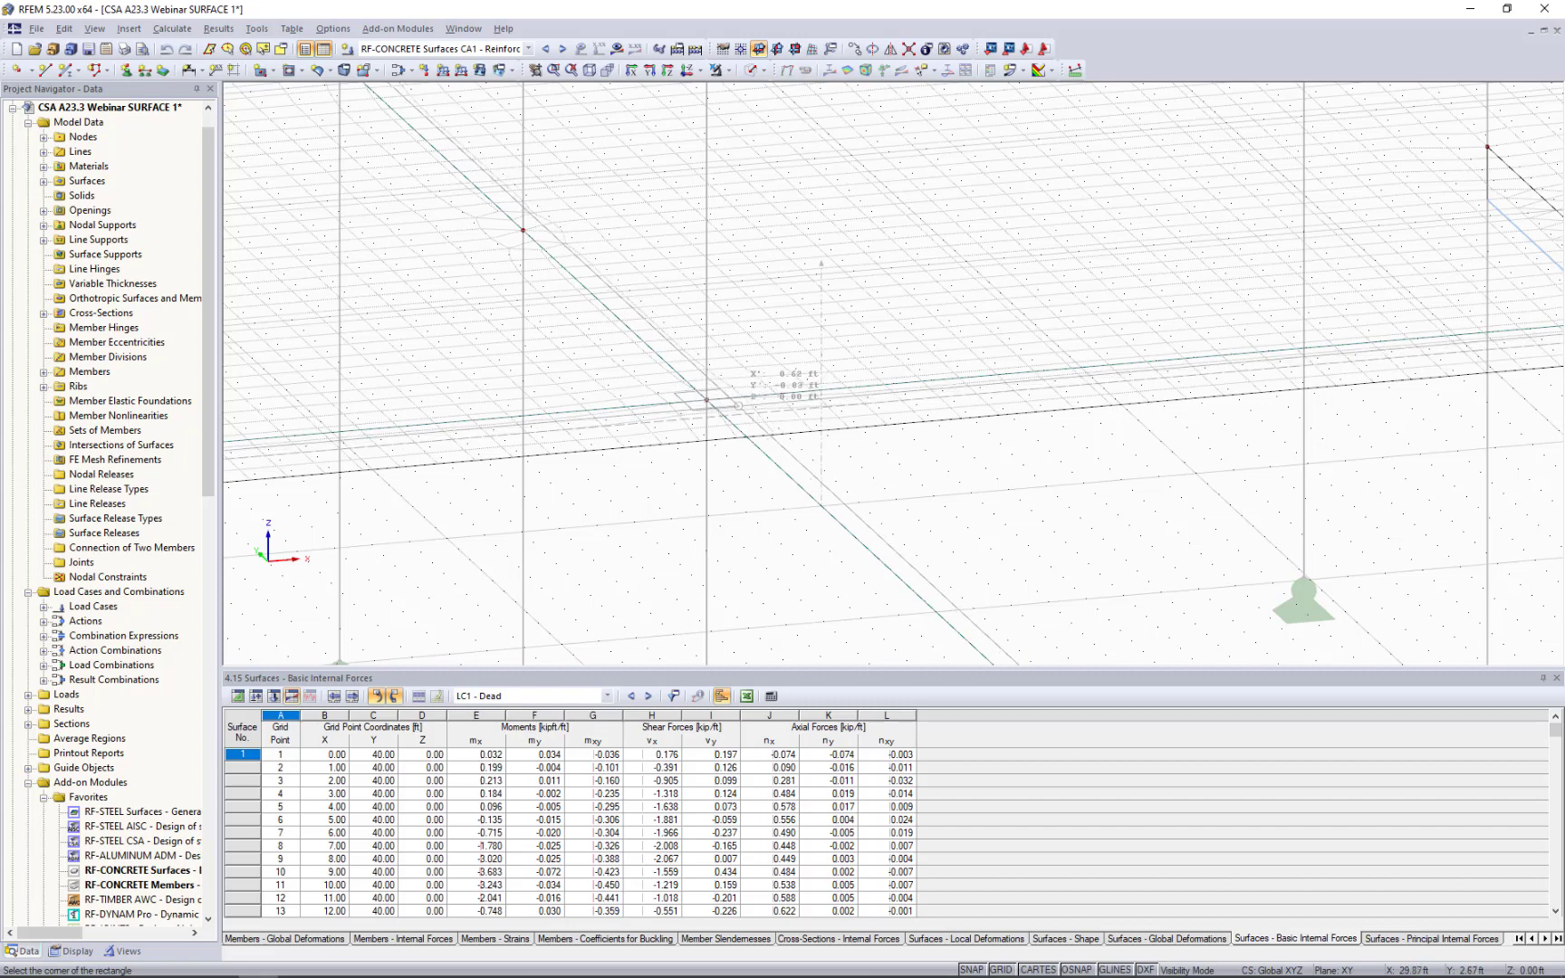
pyautogui.click(738, 405)
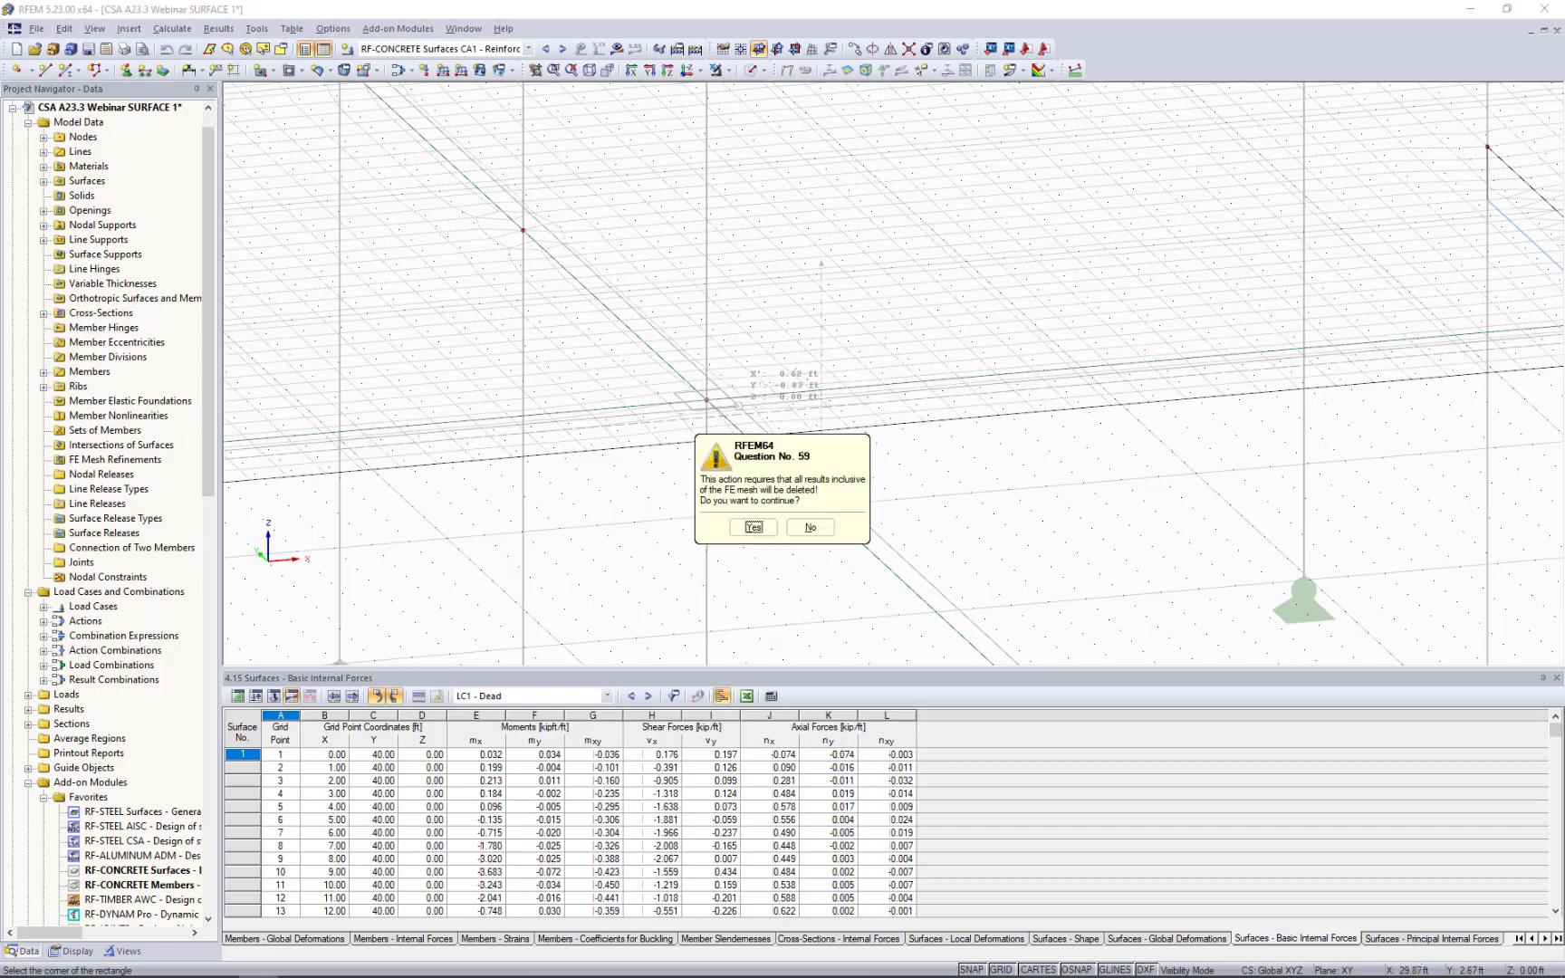
pyautogui.click(757, 528)
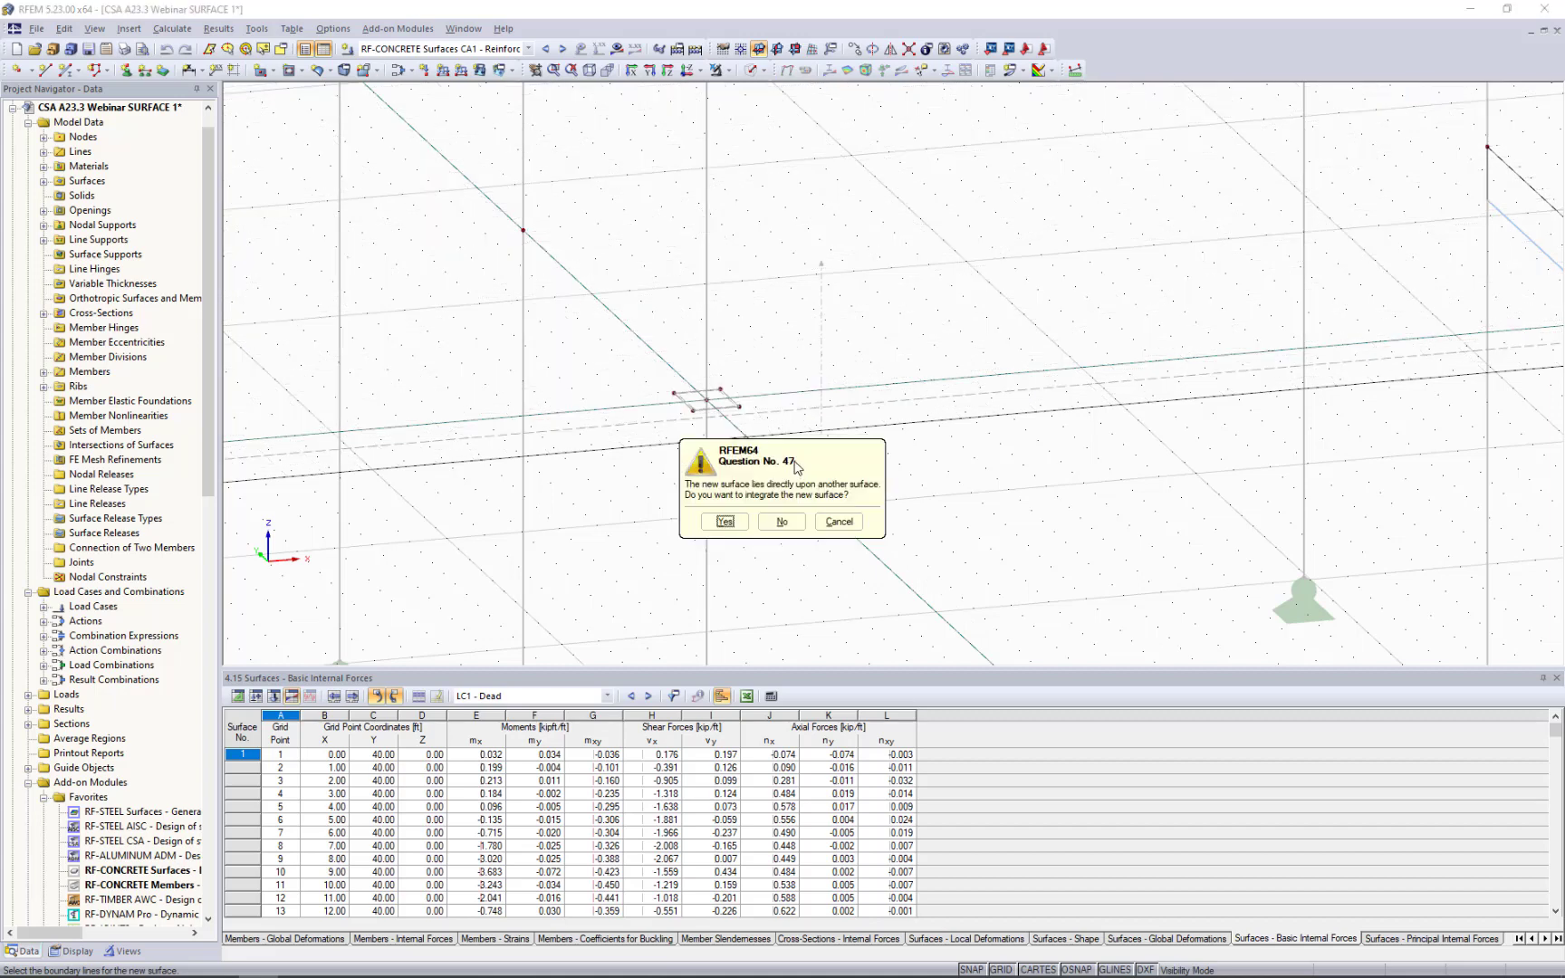
pyautogui.click(725, 521)
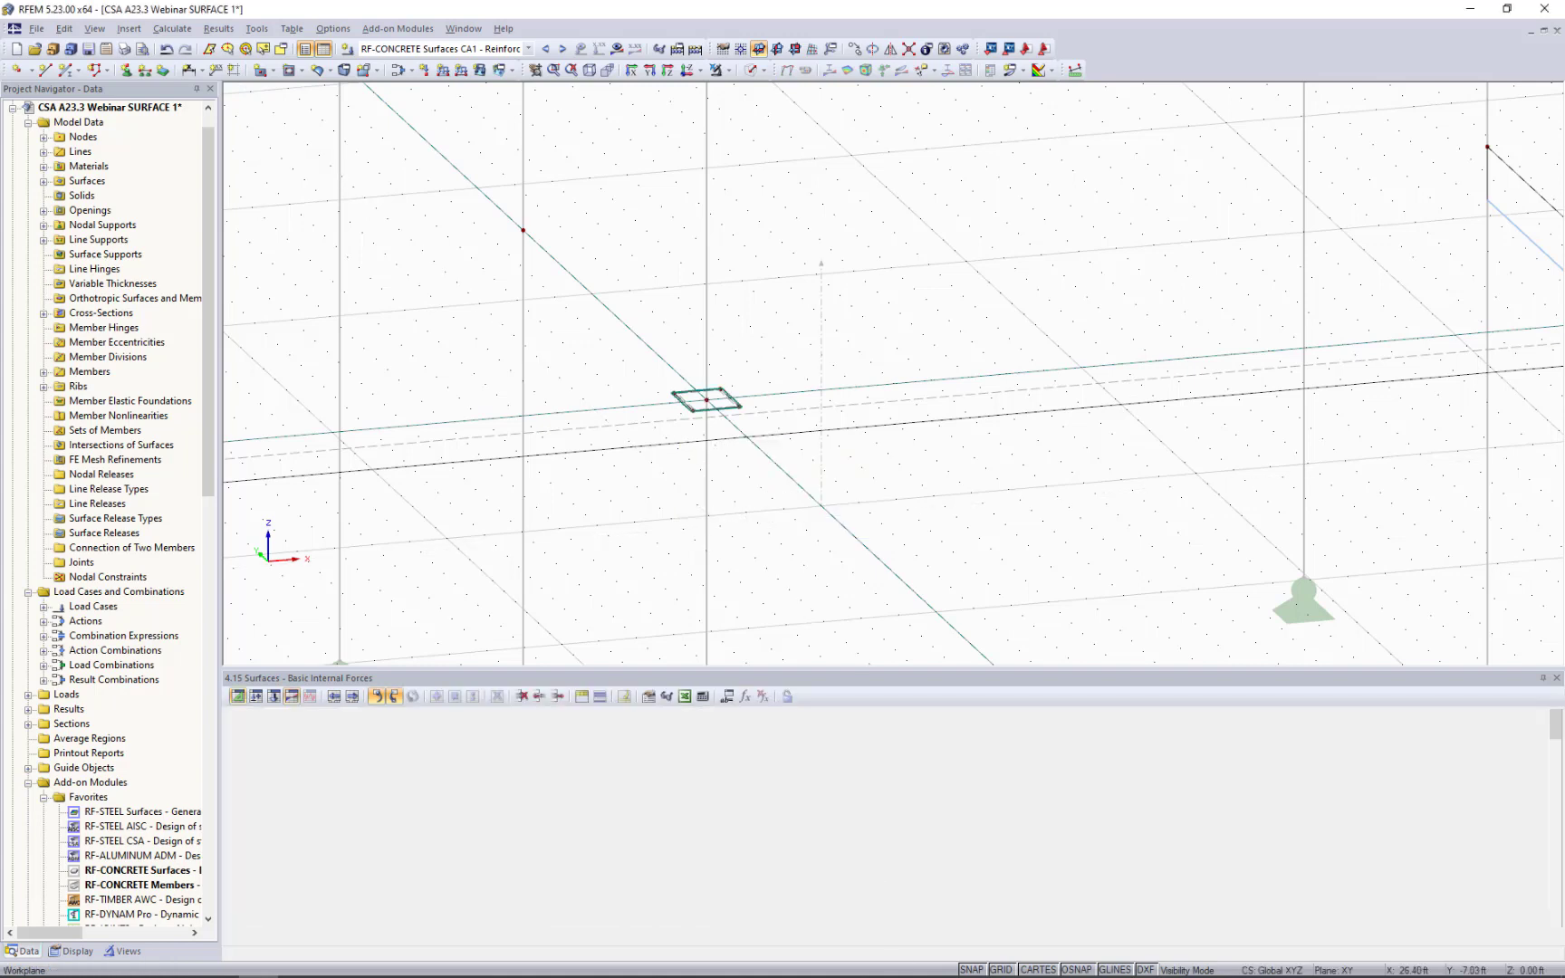
# Hide the work plane grid and display the model as solid transparent.
pyautogui.click(1001, 969)
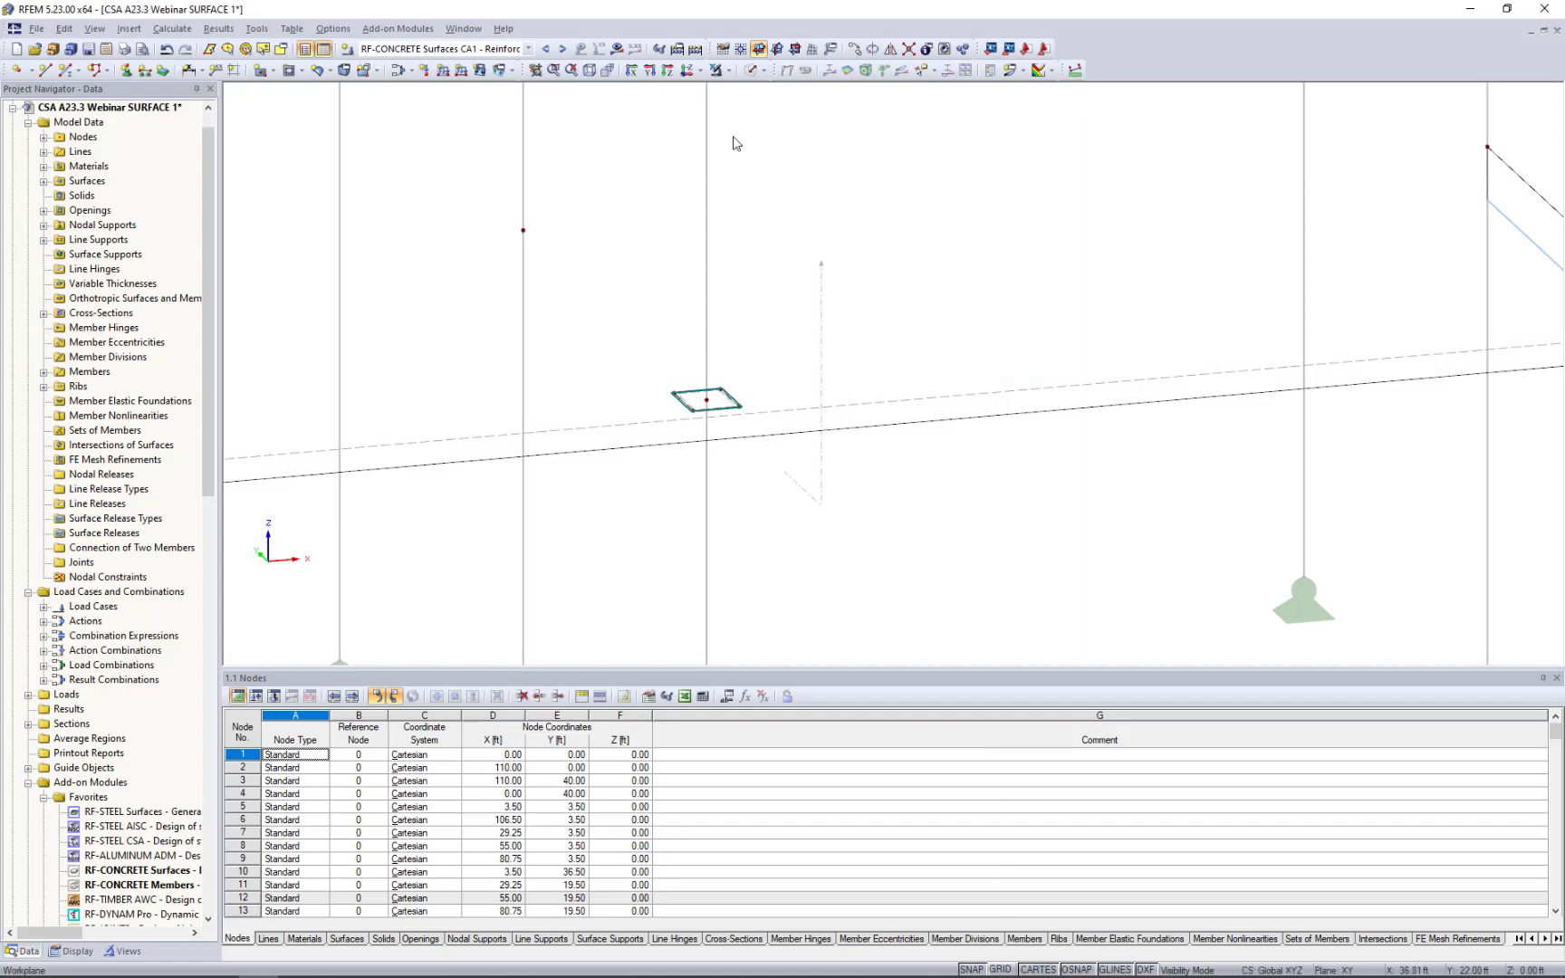
pyautogui.click(755, 71)
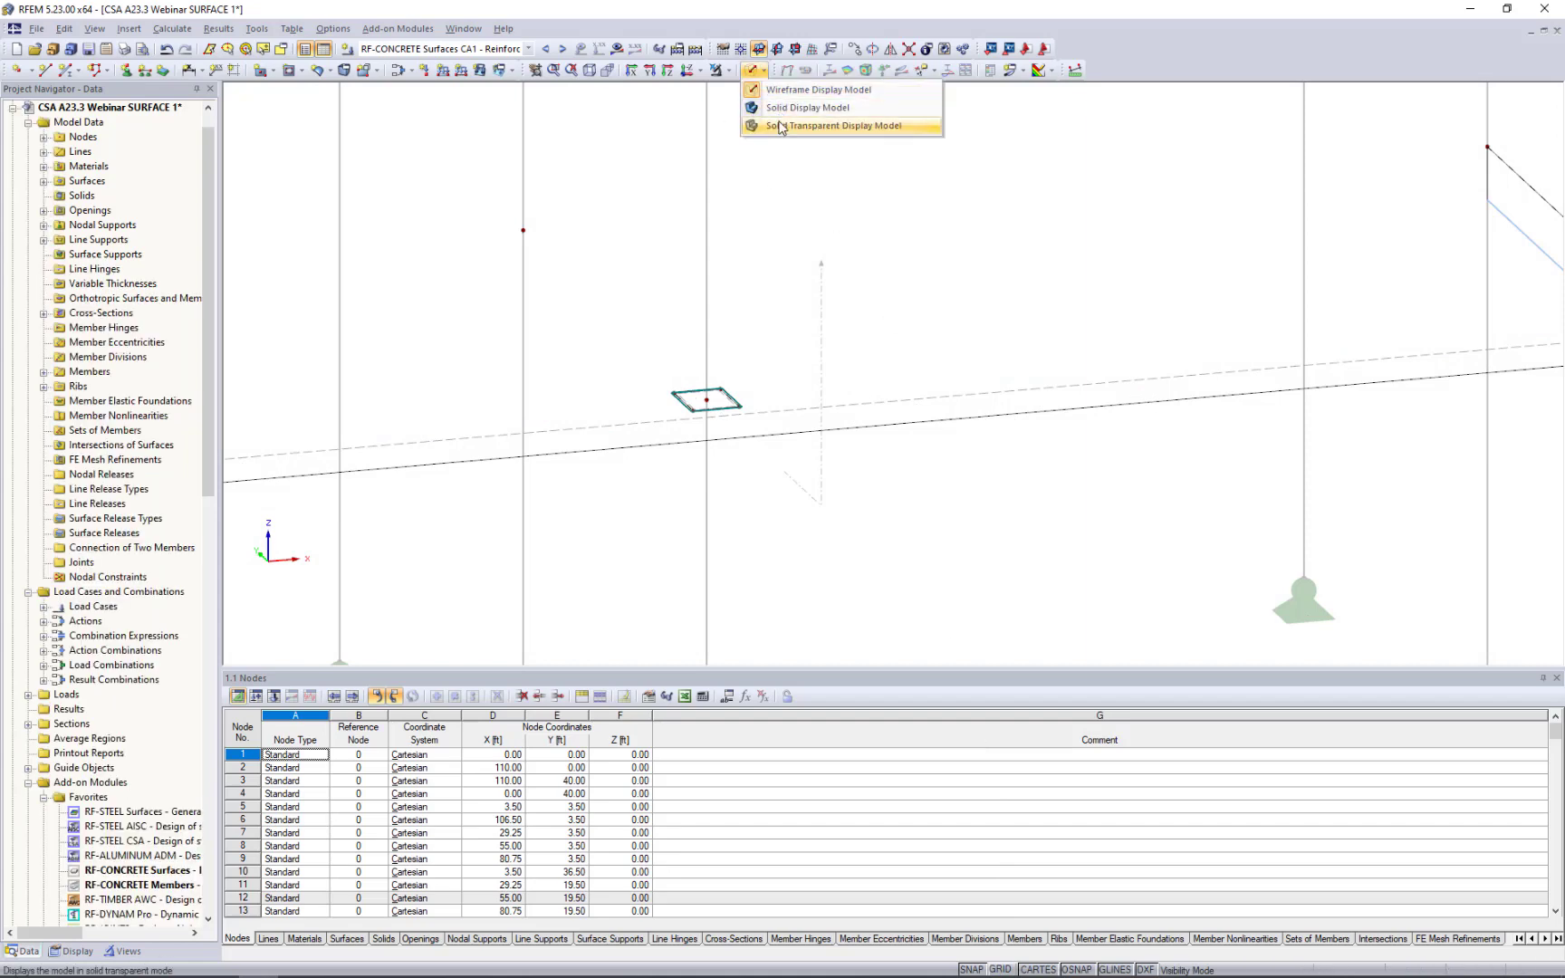
pyautogui.click(778, 125)
# Examine the rigid surface at node No. 7 against the column's cross-section and the surrounding slab.
pyautogui.click(611, 370)
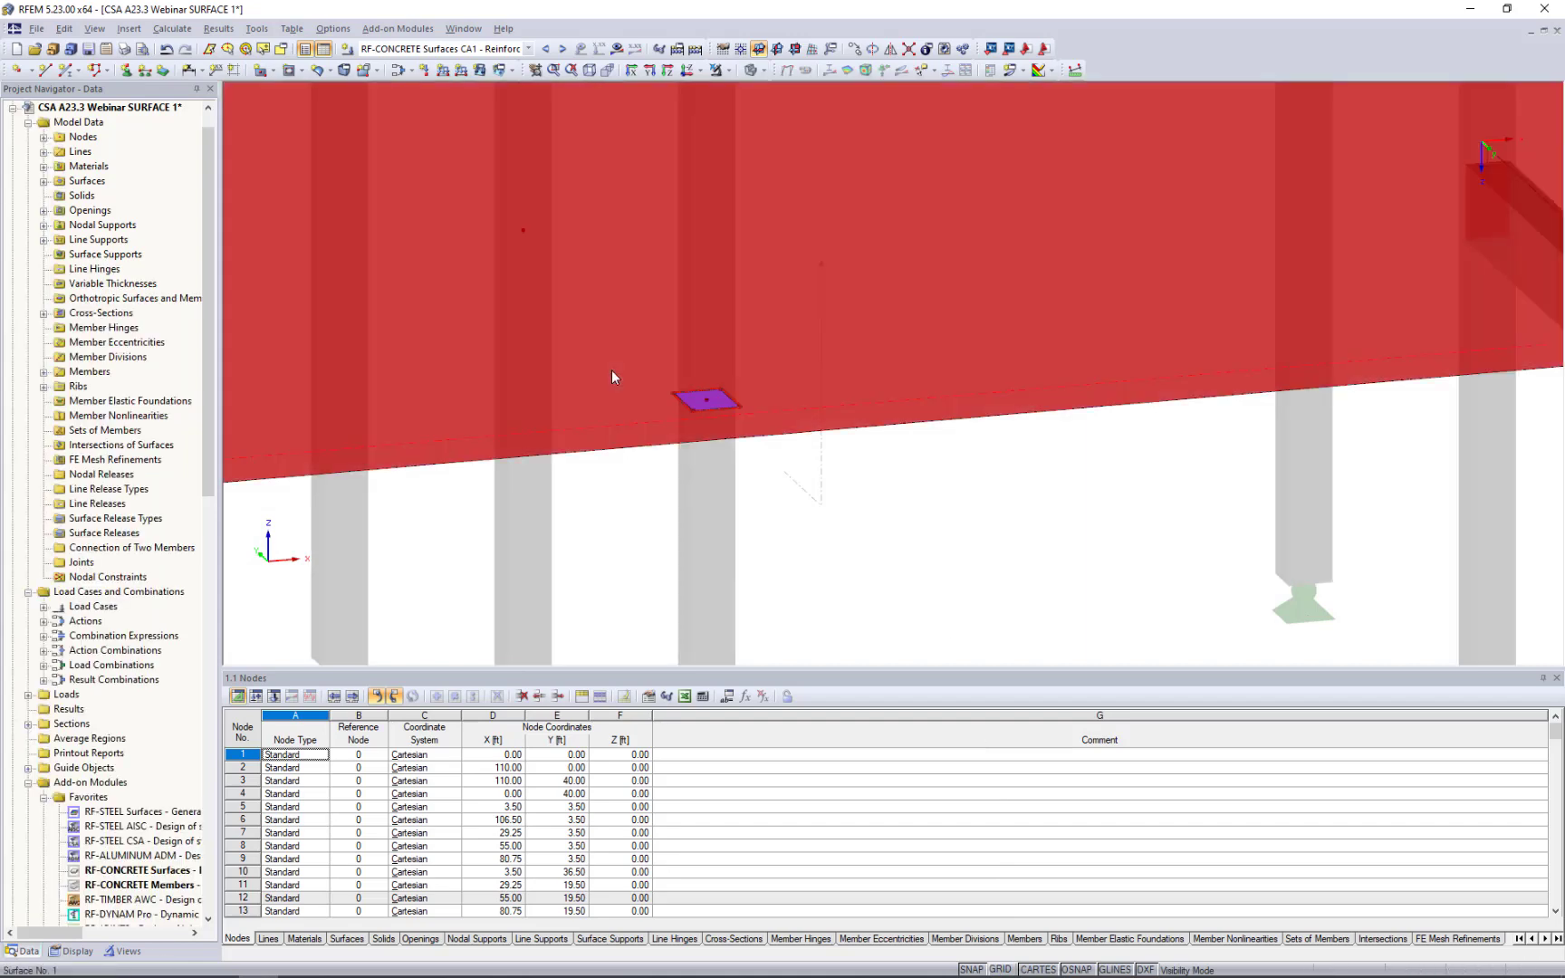
pyautogui.click(877, 563)
pyautogui.doubleClick(678, 414)
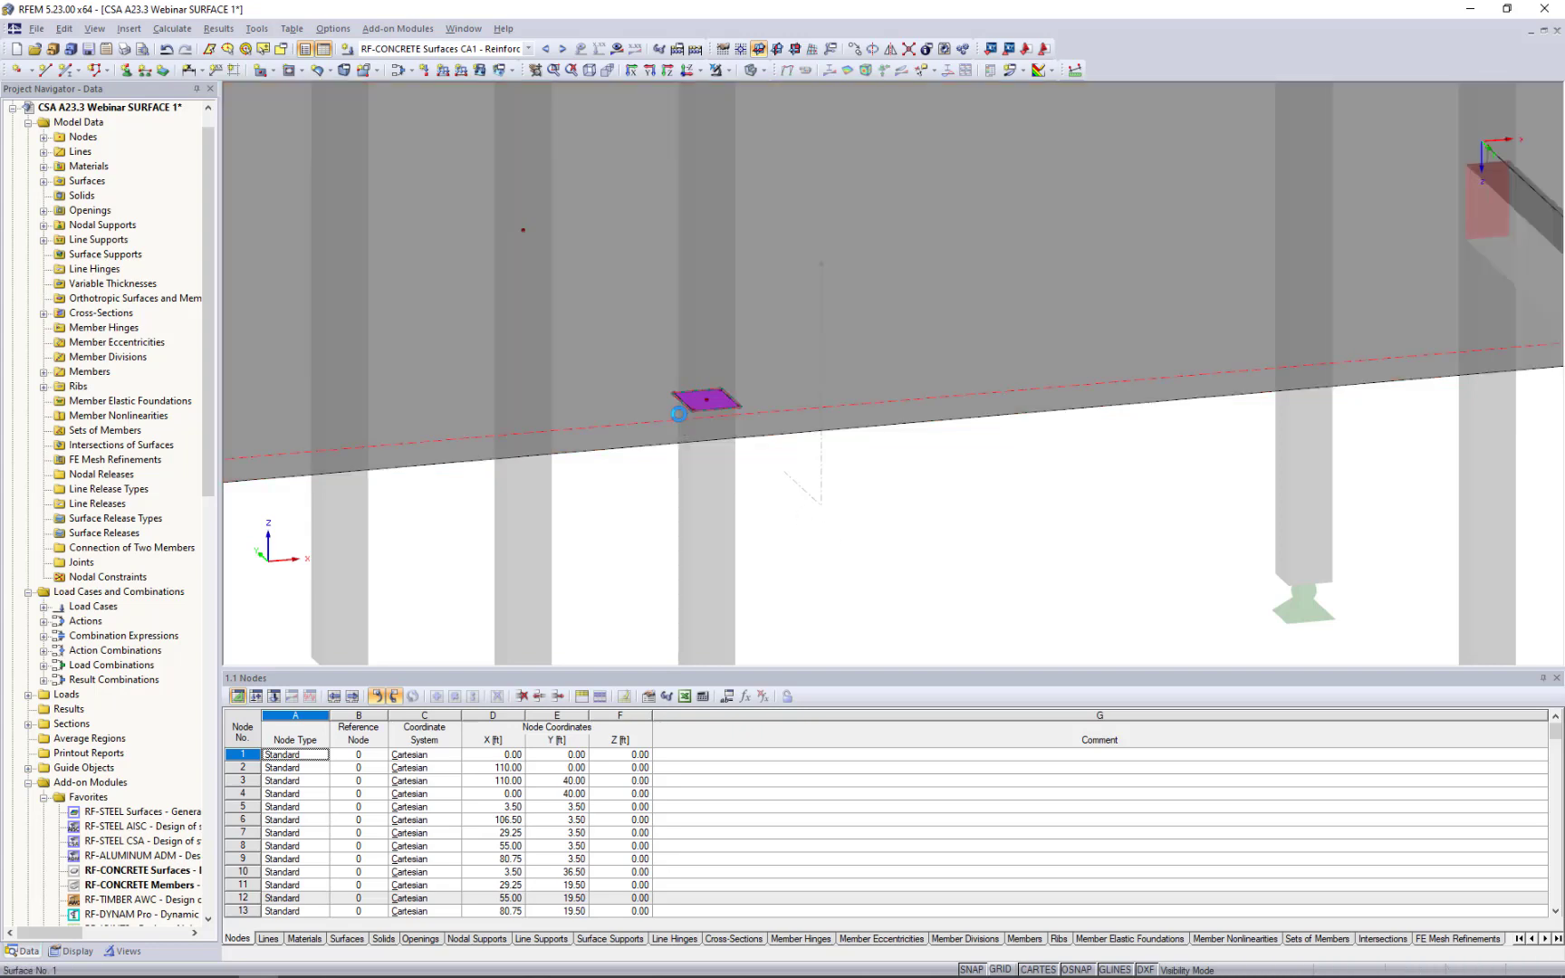
pyautogui.scroll(2, 679, 413)
pyautogui.click(698, 397)
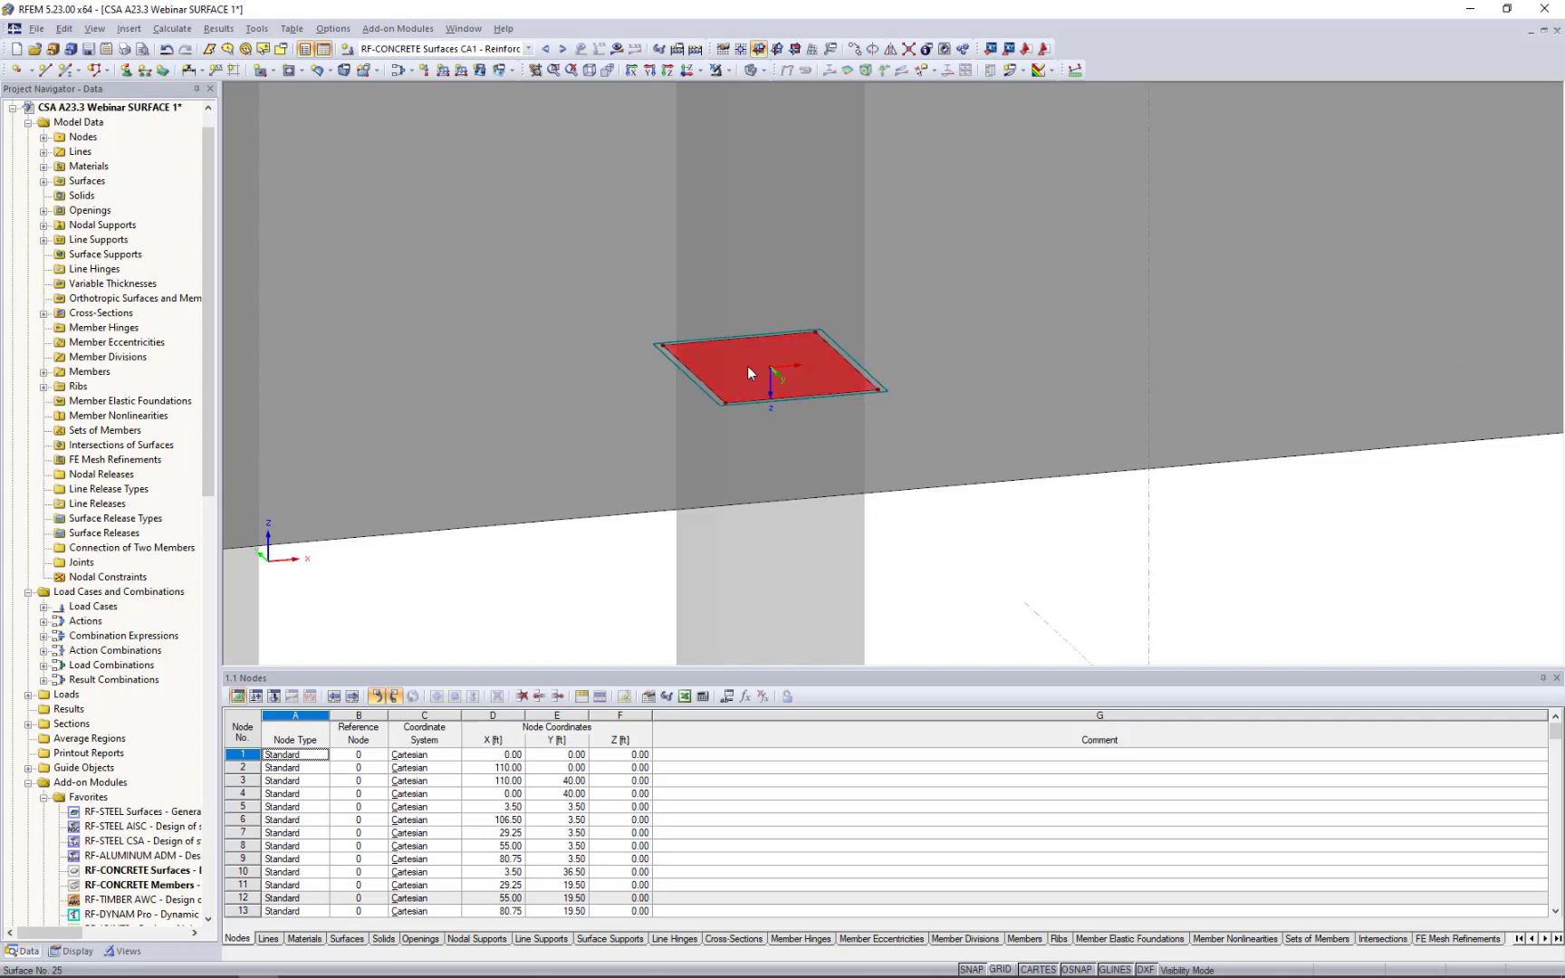
pyautogui.scroll(-5, 743, 378)
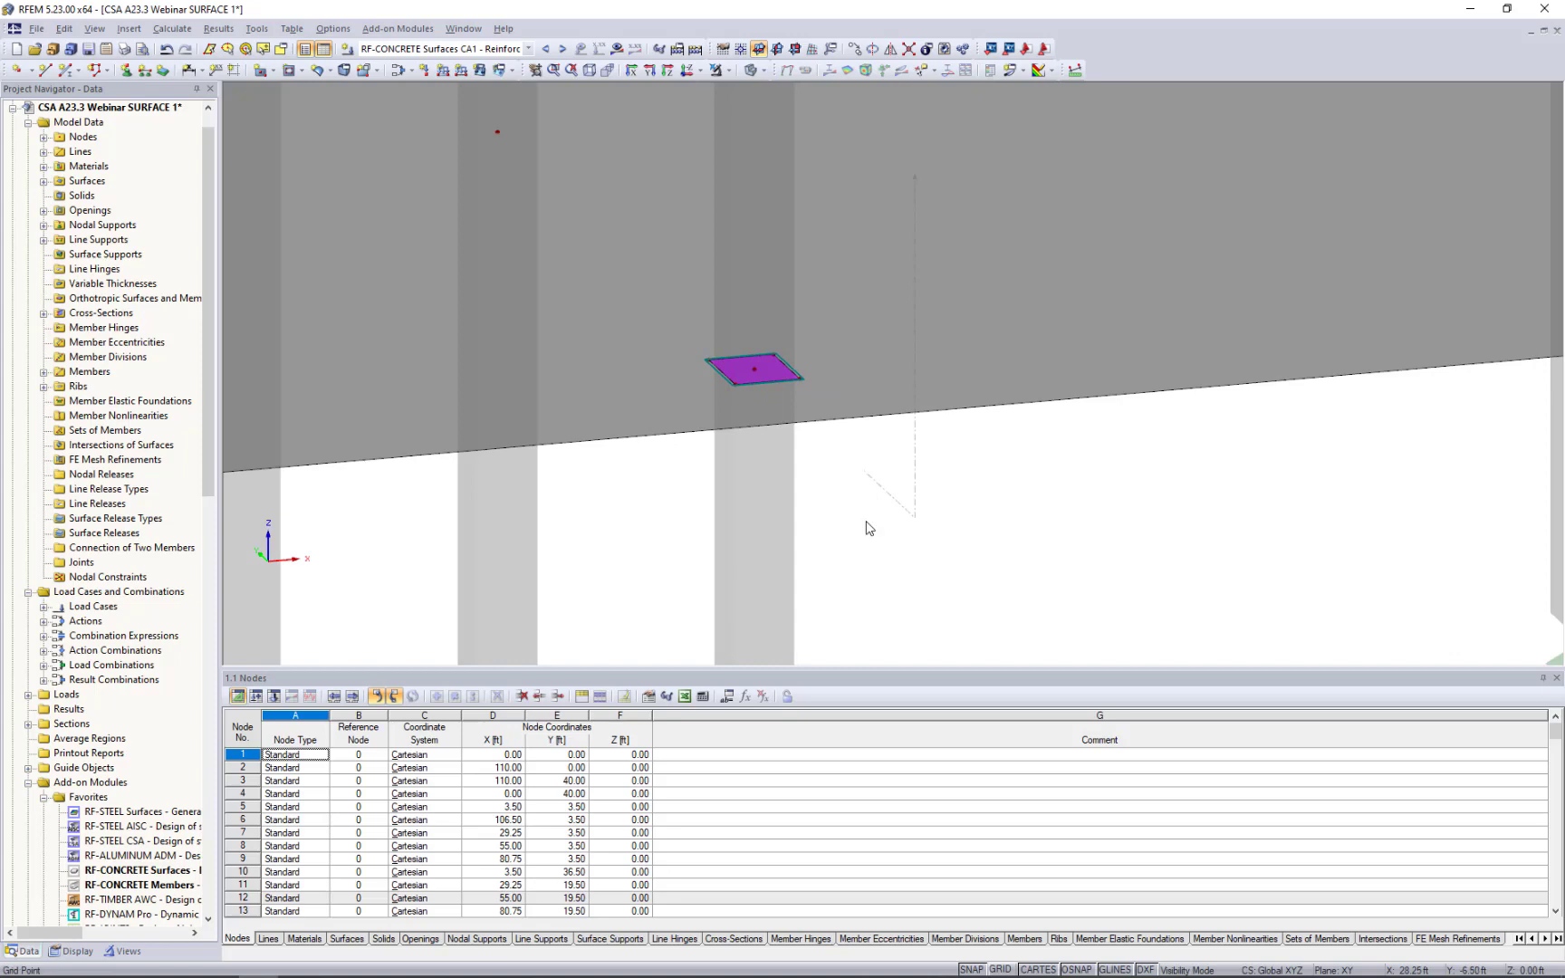
pyautogui.scroll(-1, 871, 495)
pyautogui.scroll(1, 872, 495)
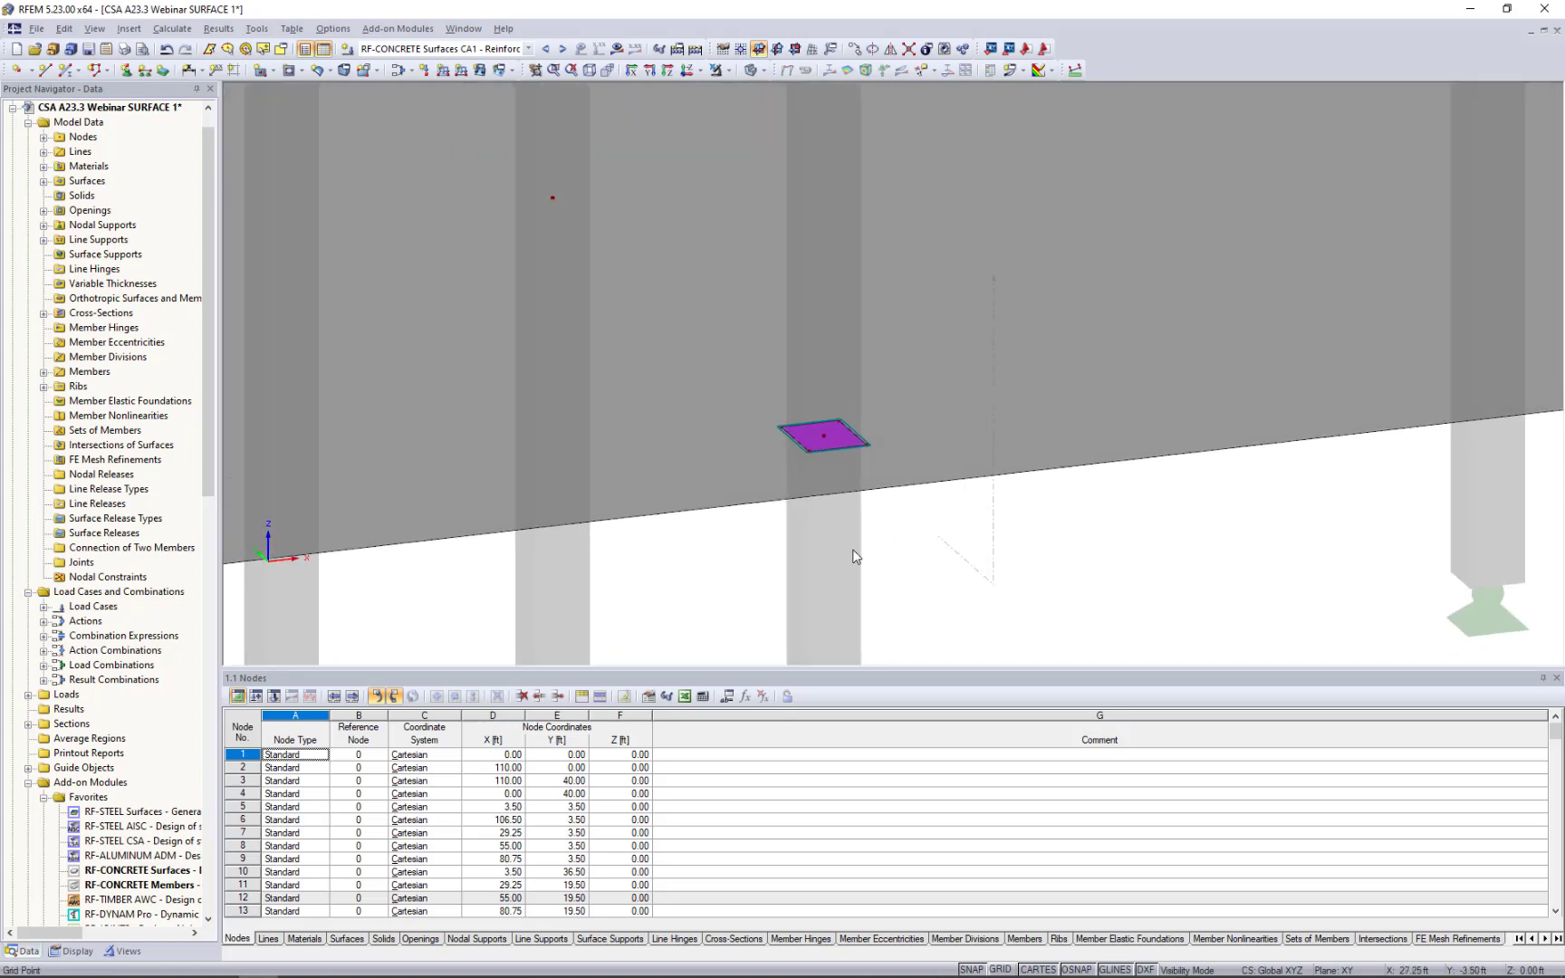
# Add a Standard rectangular surface via center, 14 in thick, around the rigid surface at node No. 7, integrating it into the slab.
pyautogui.click(274, 74)
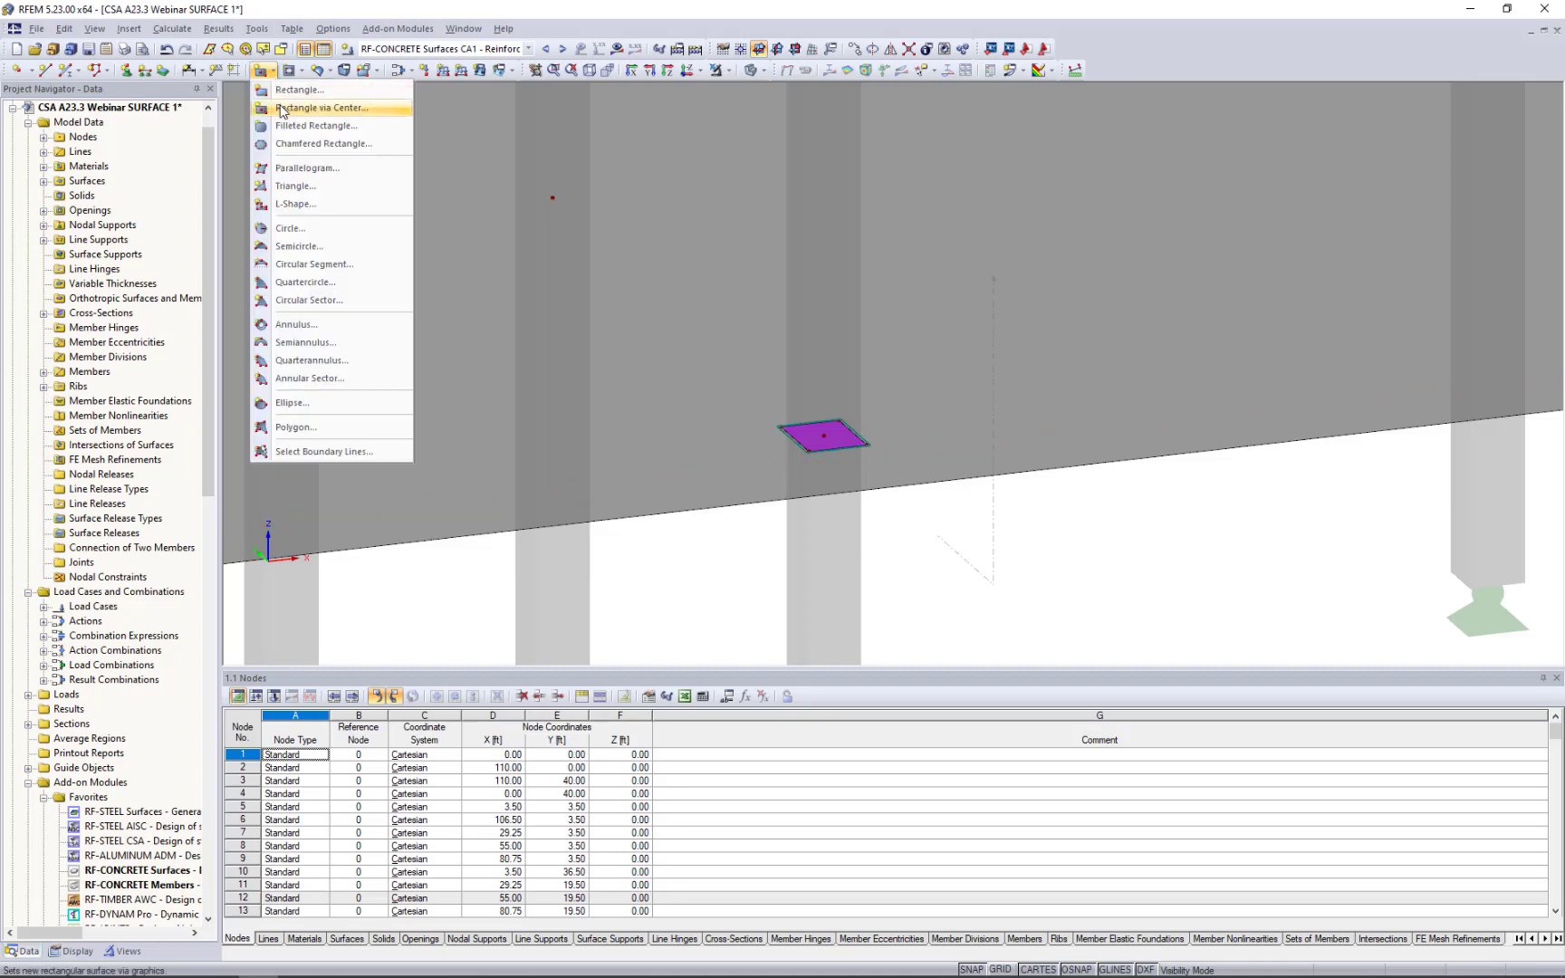
pyautogui.click(280, 104)
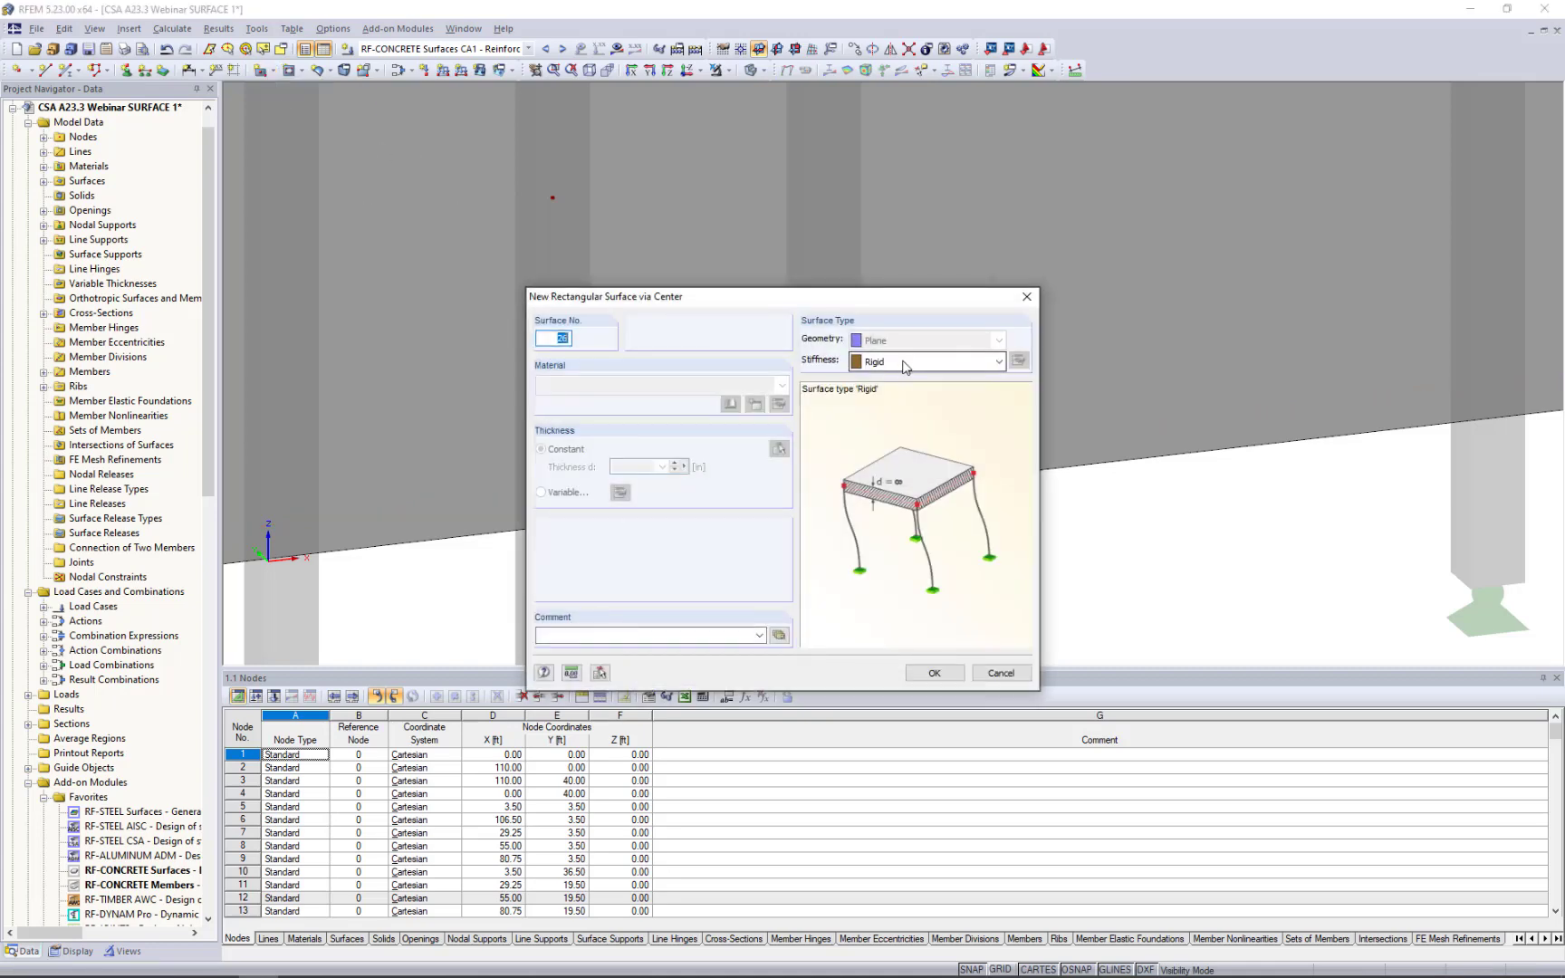
pyautogui.click(998, 361)
pyautogui.click(901, 380)
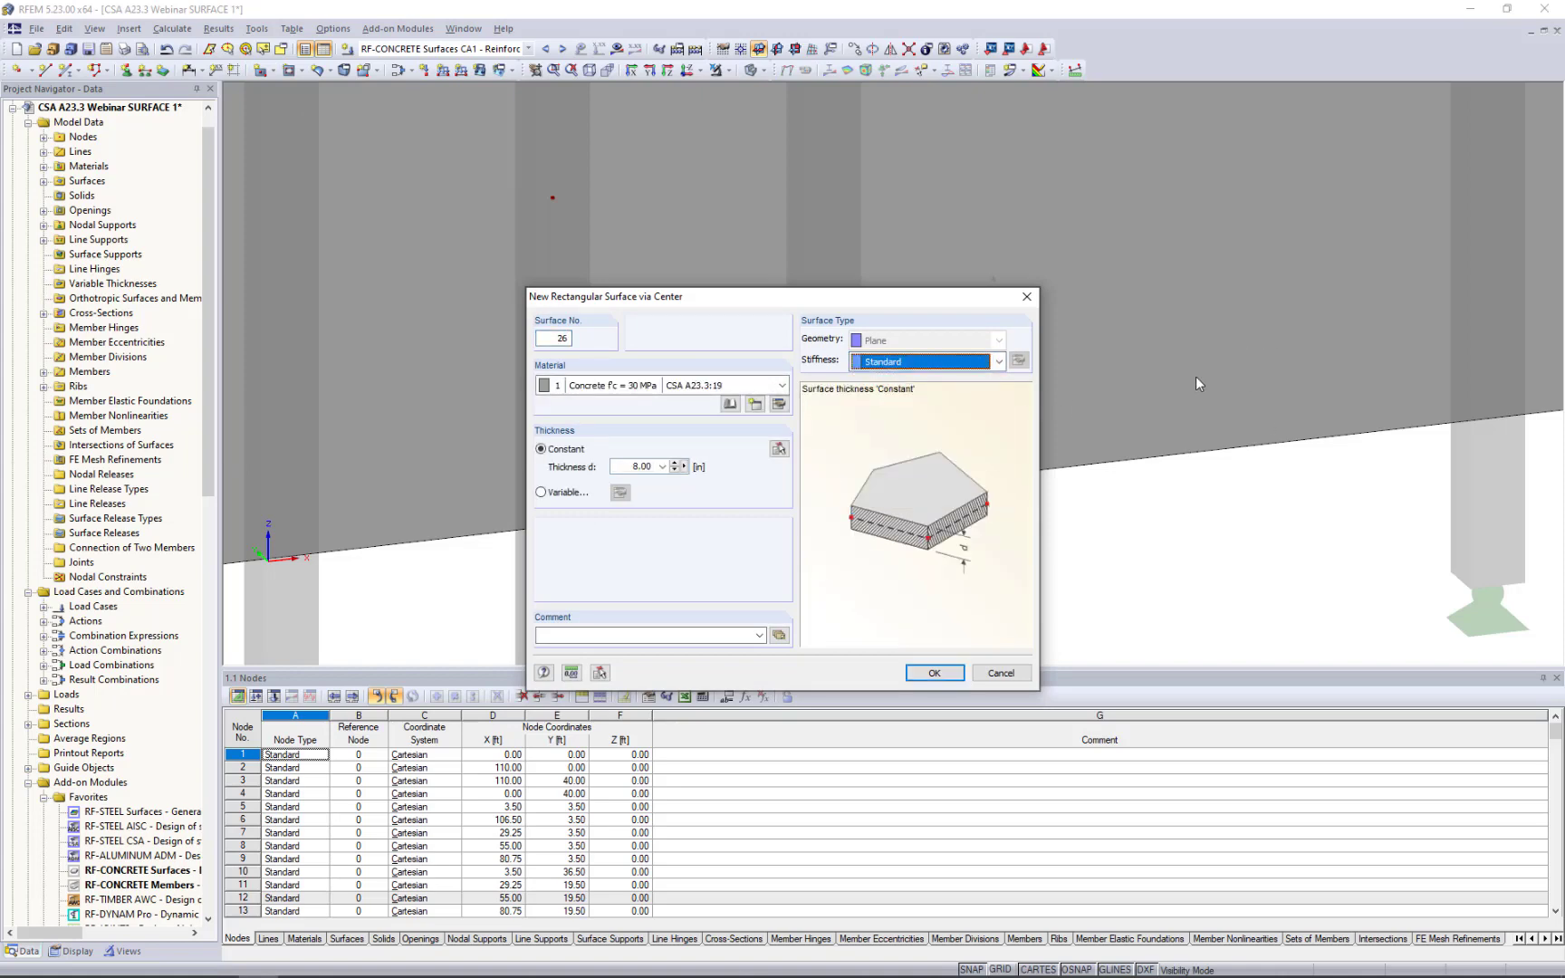
pyautogui.click(623, 468)
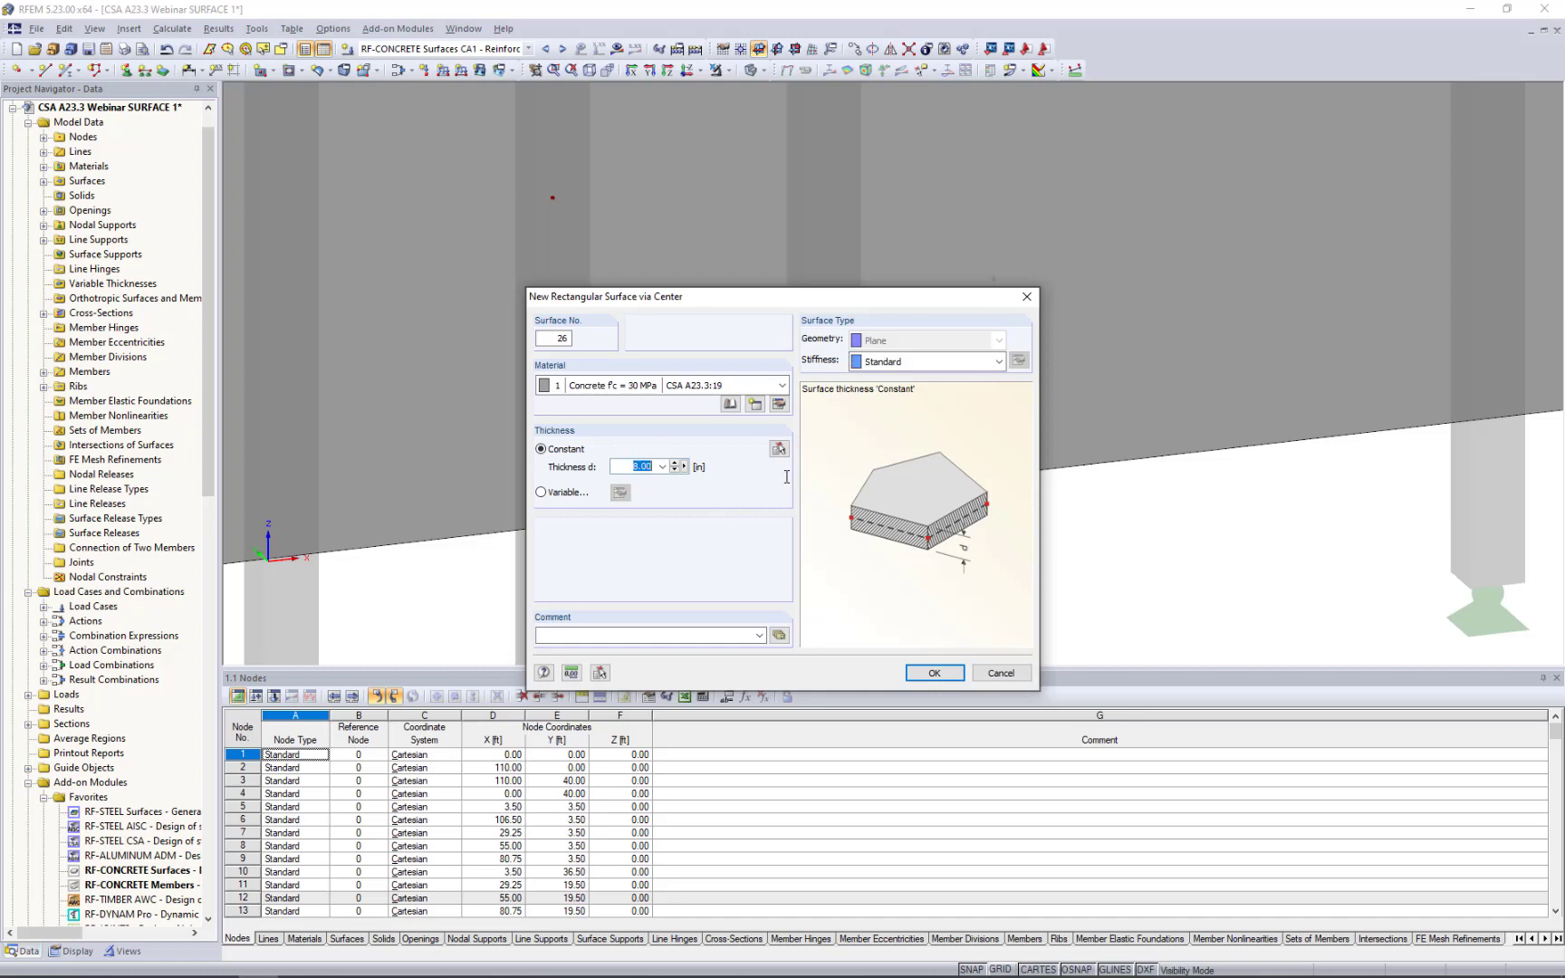
pyautogui.write('14')
pyautogui.click(931, 673)
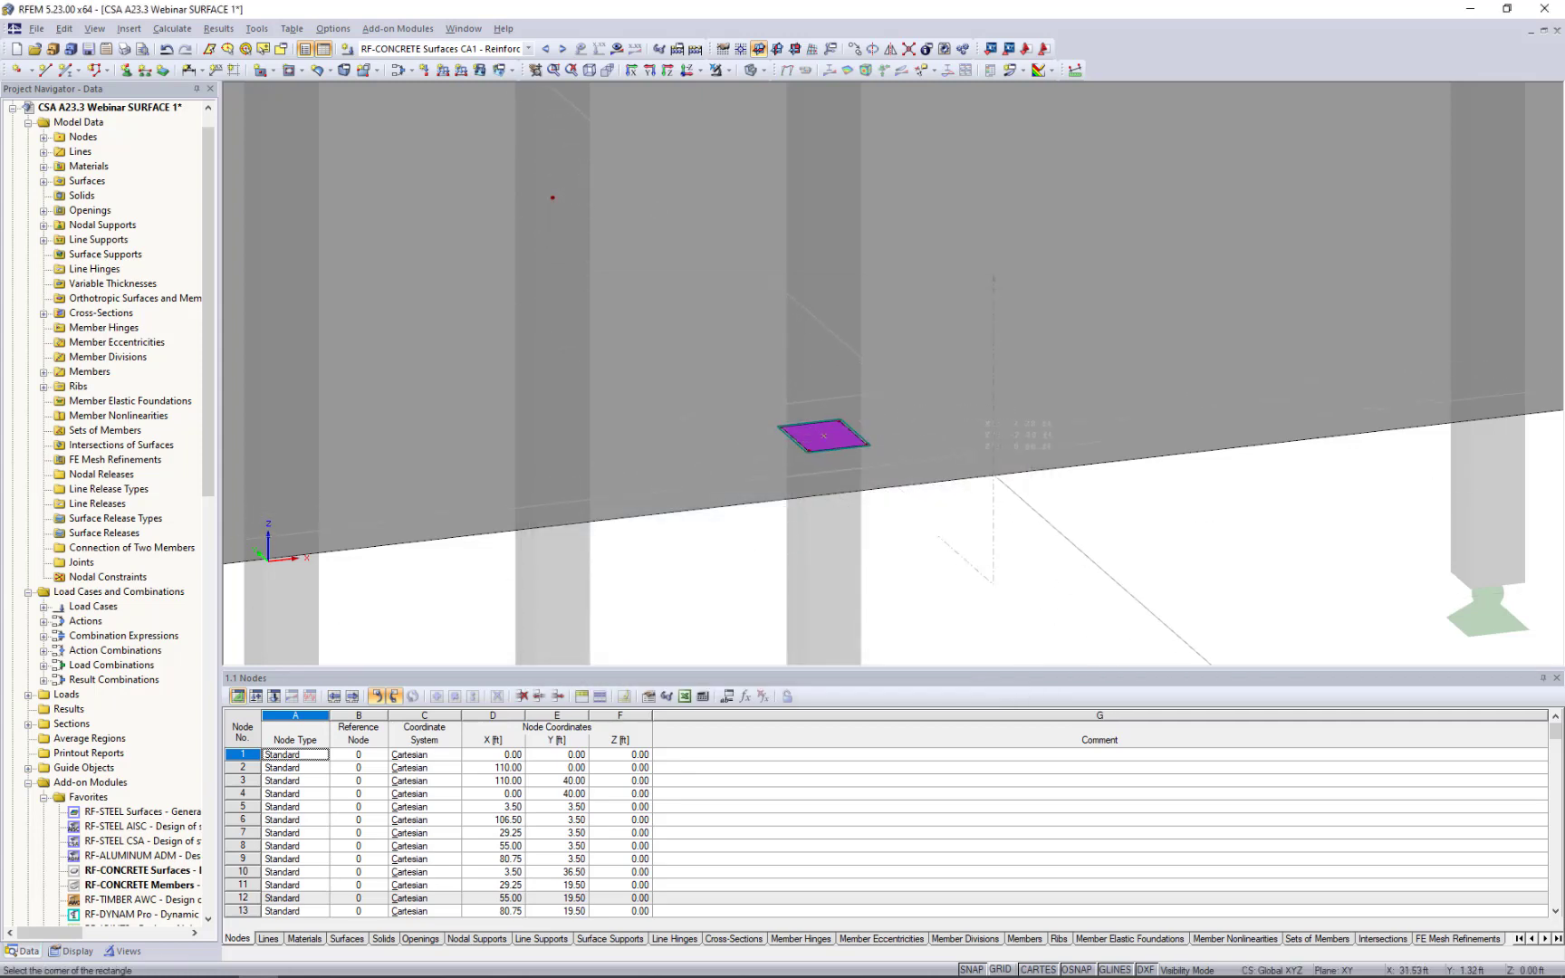
pyautogui.click(974, 456)
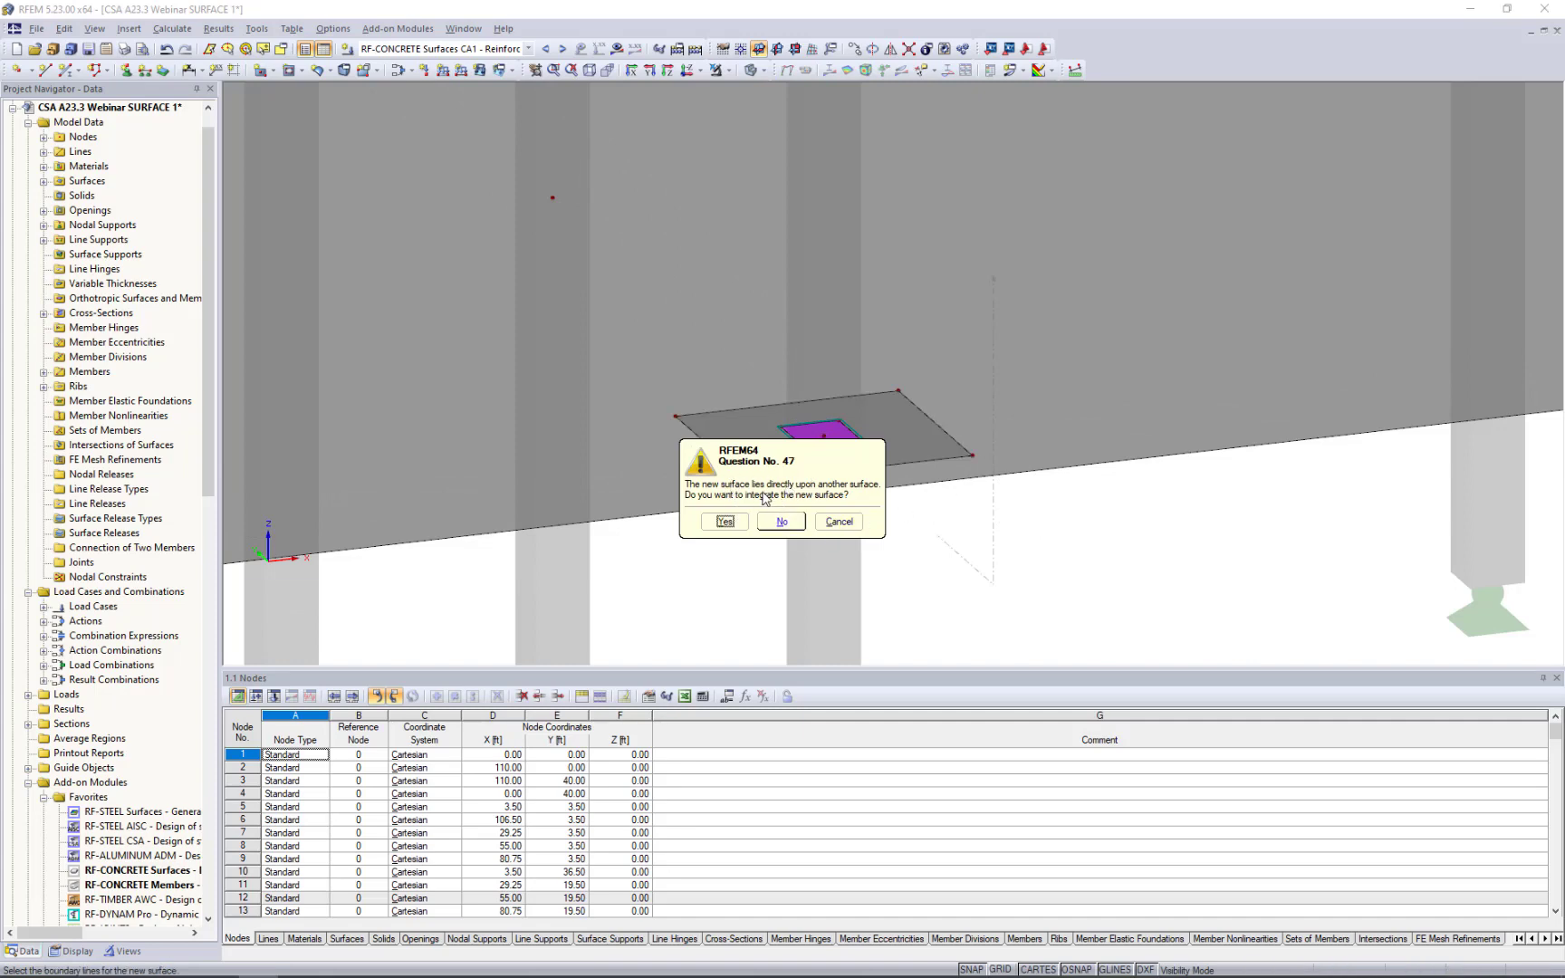
pyautogui.click(733, 523)
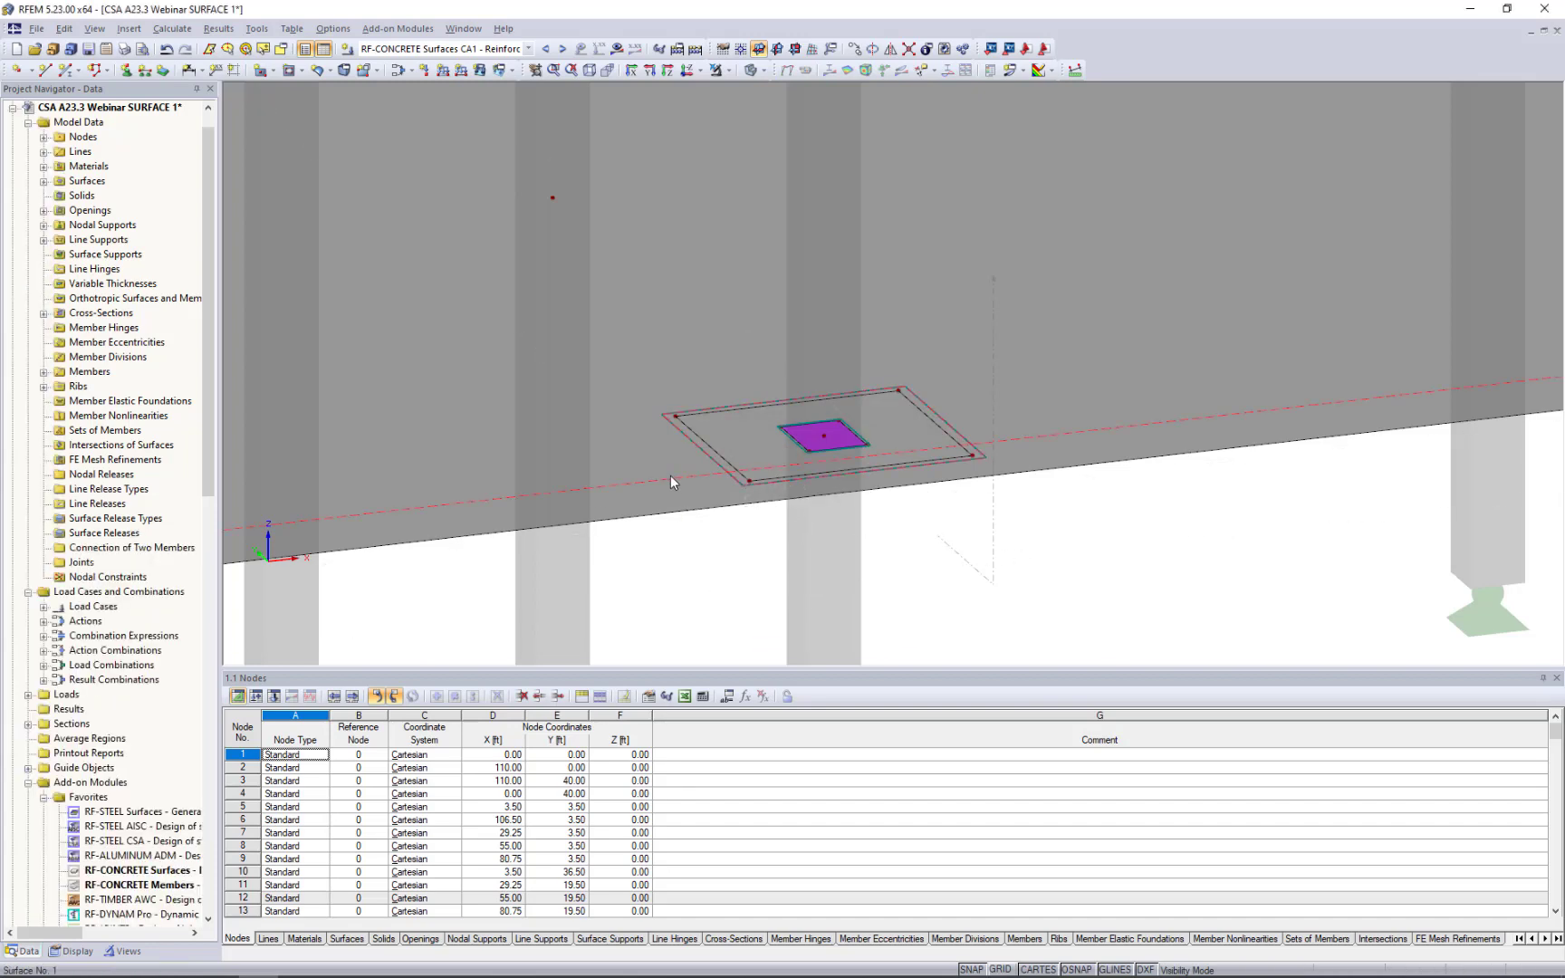
# Inspect the slab and the thickened surface around node No. 7, checking the thickened surface's properties without changing them.
pyautogui.click(652, 478)
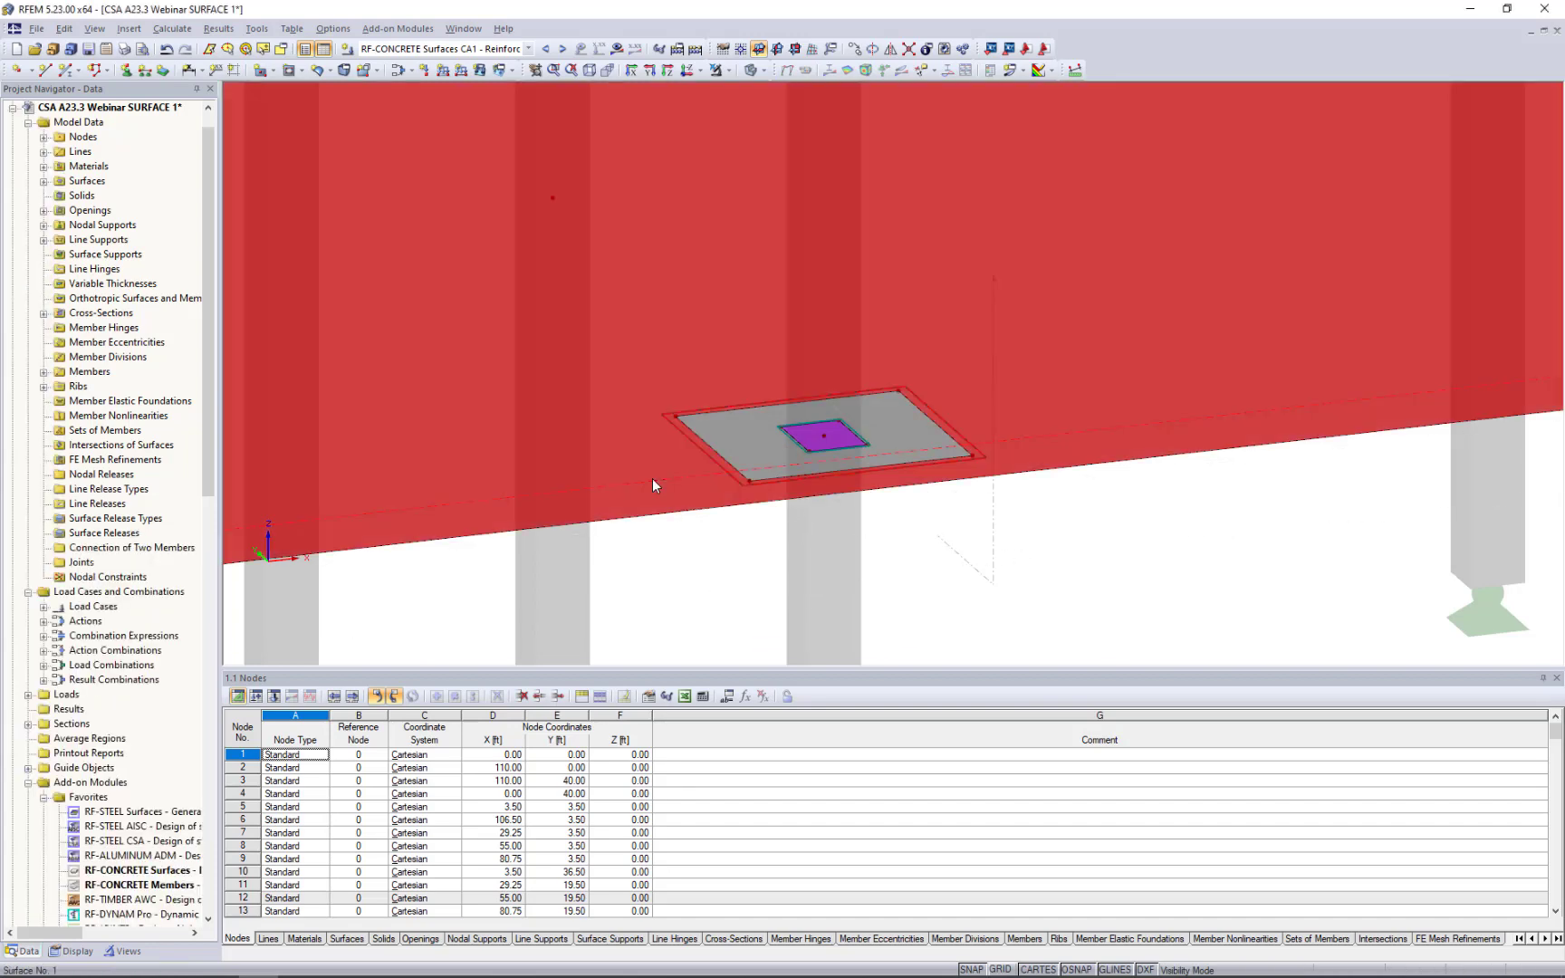
pyautogui.click(734, 439)
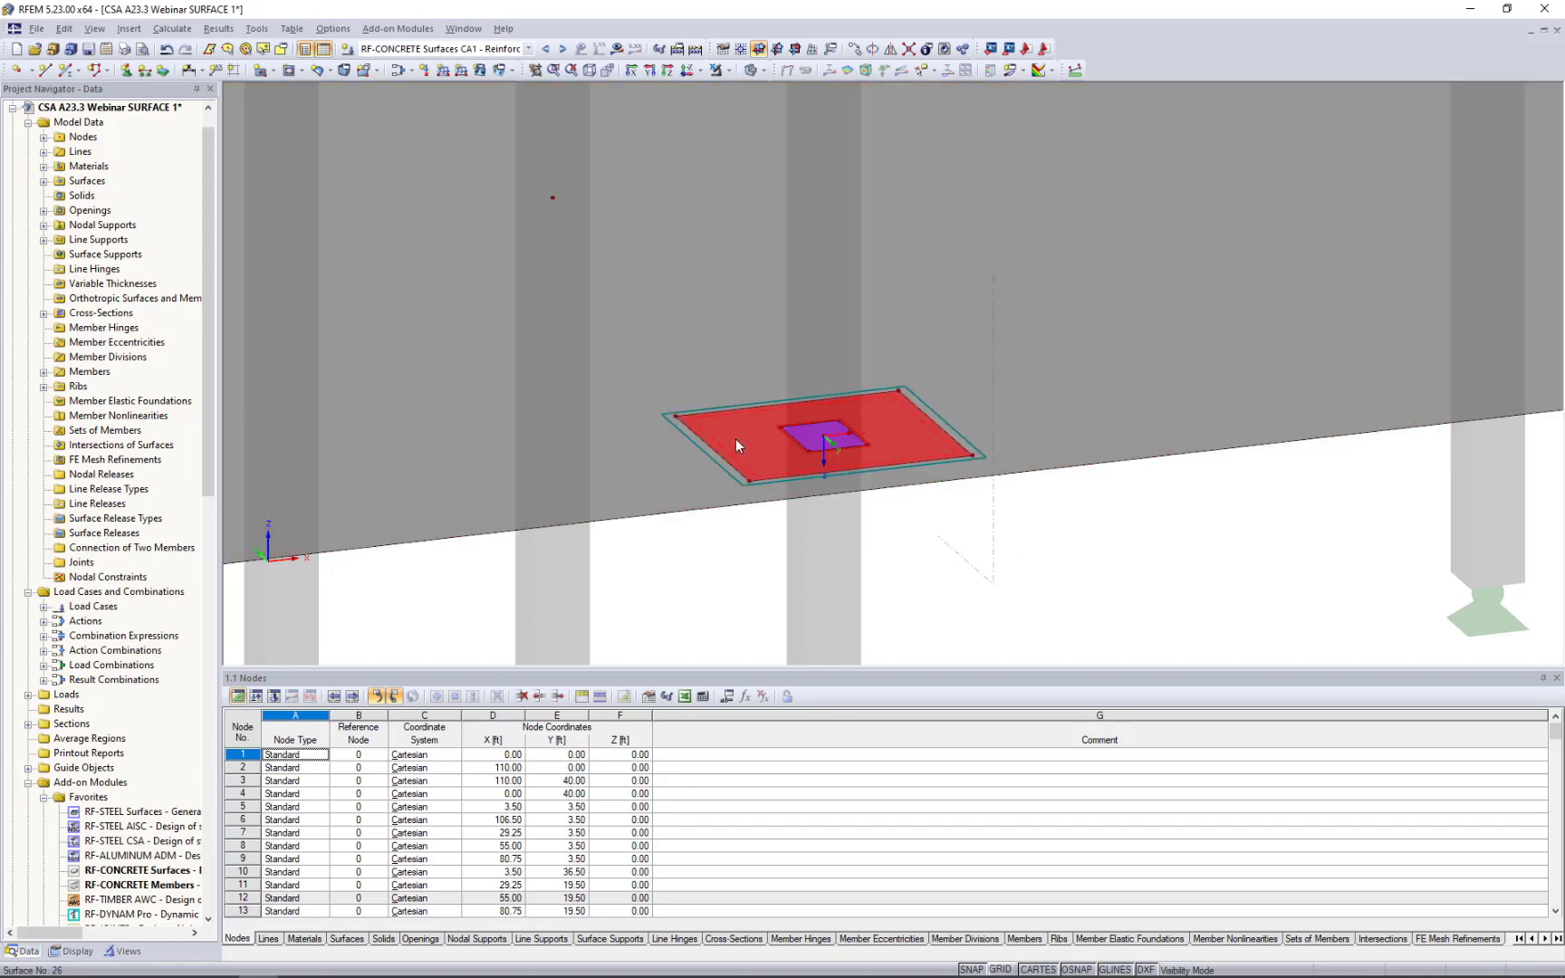
pyautogui.doubleClick(735, 439)
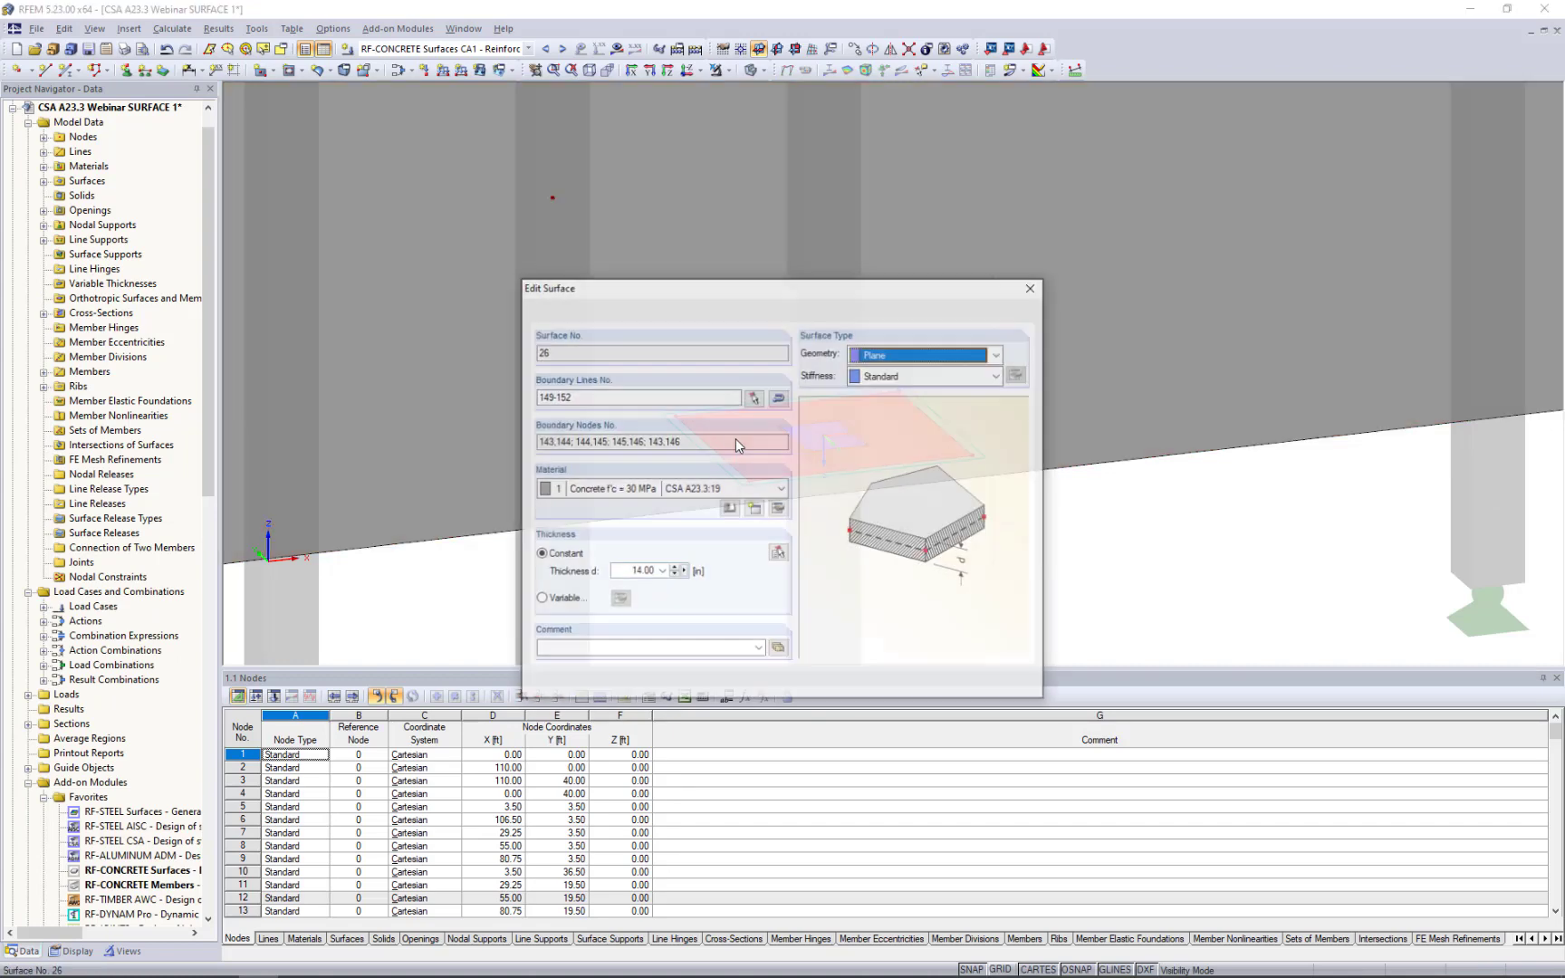
pyautogui.click(1016, 690)
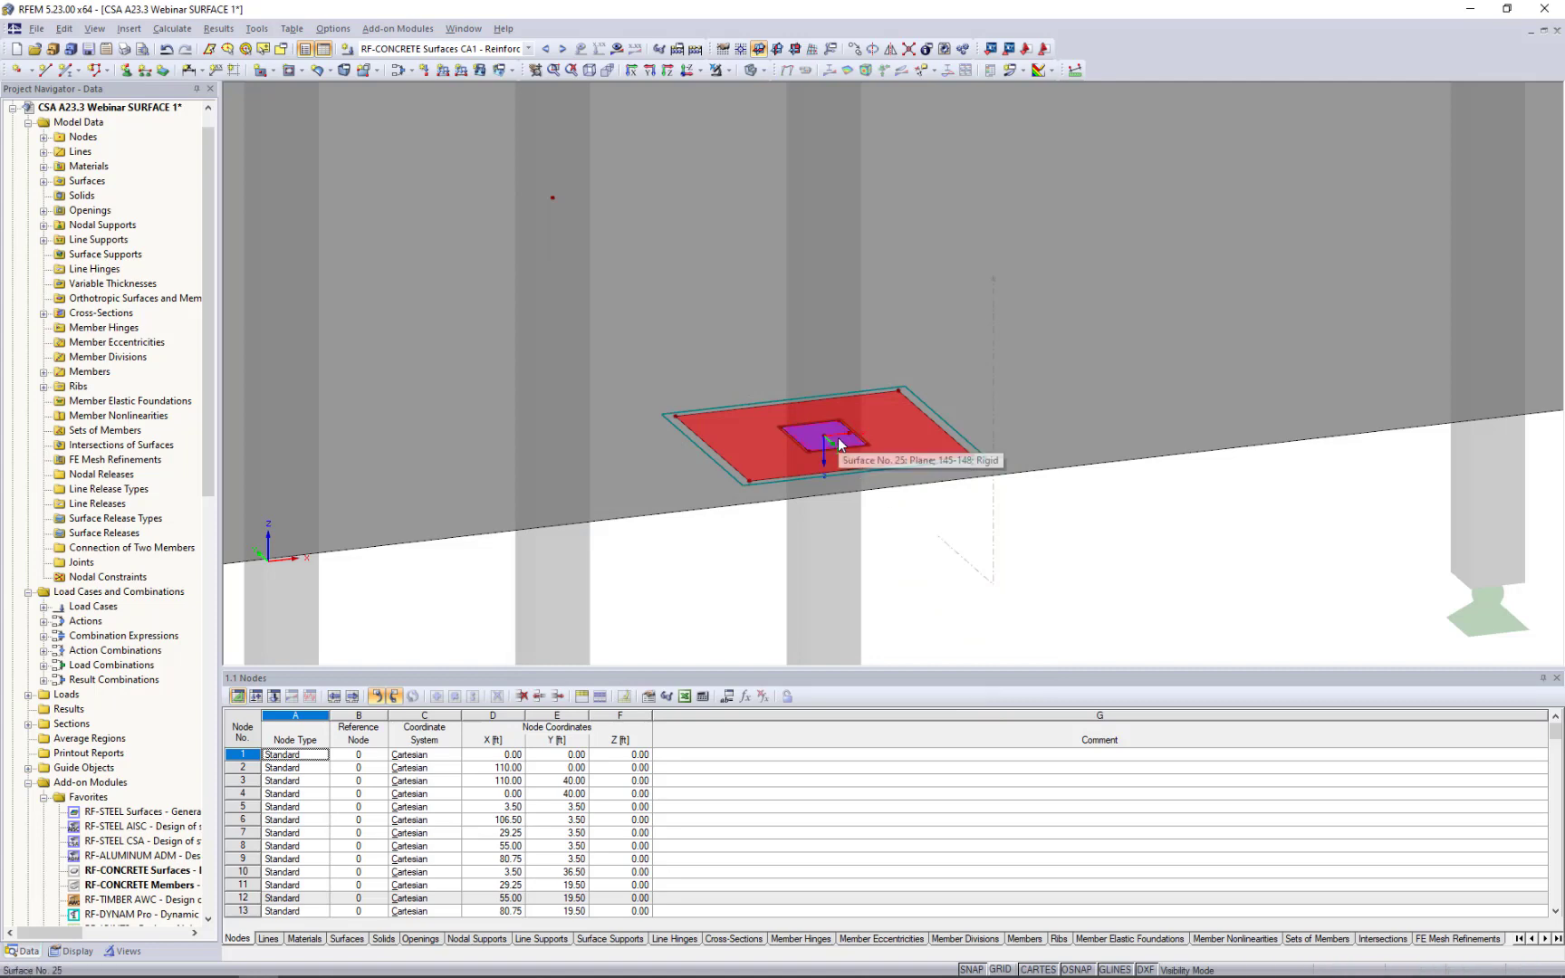
# Display the model as wireframe and delete both the thickened and rigid rectangular surfaces at node No. 7.
pyautogui.scroll(-1, 972, 540)
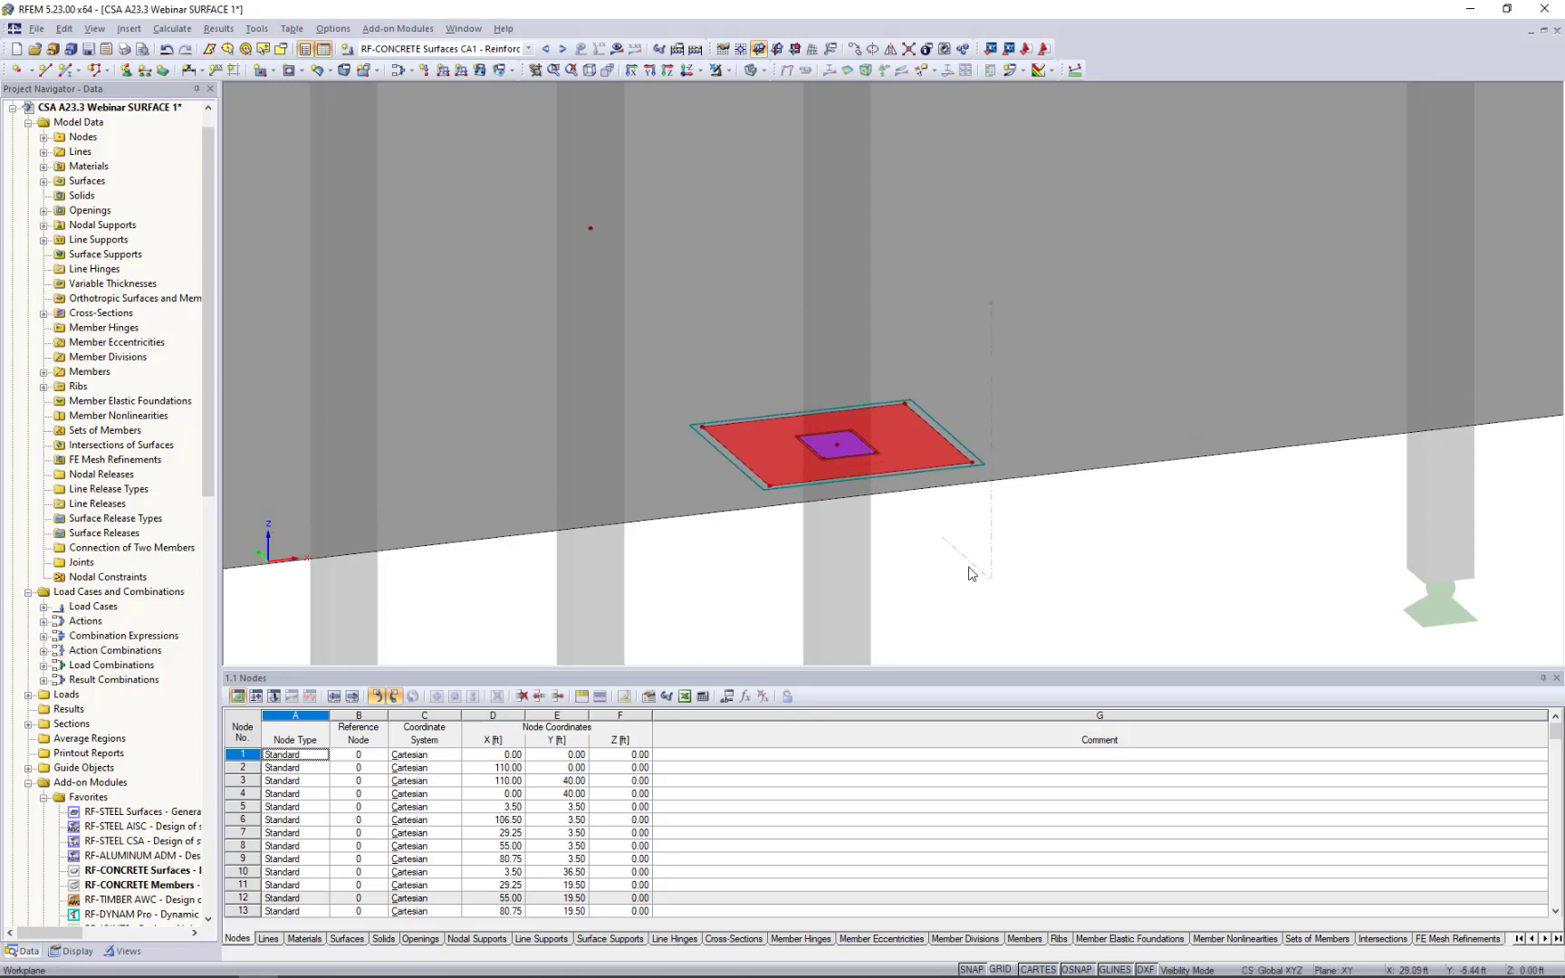
pyautogui.click(762, 71)
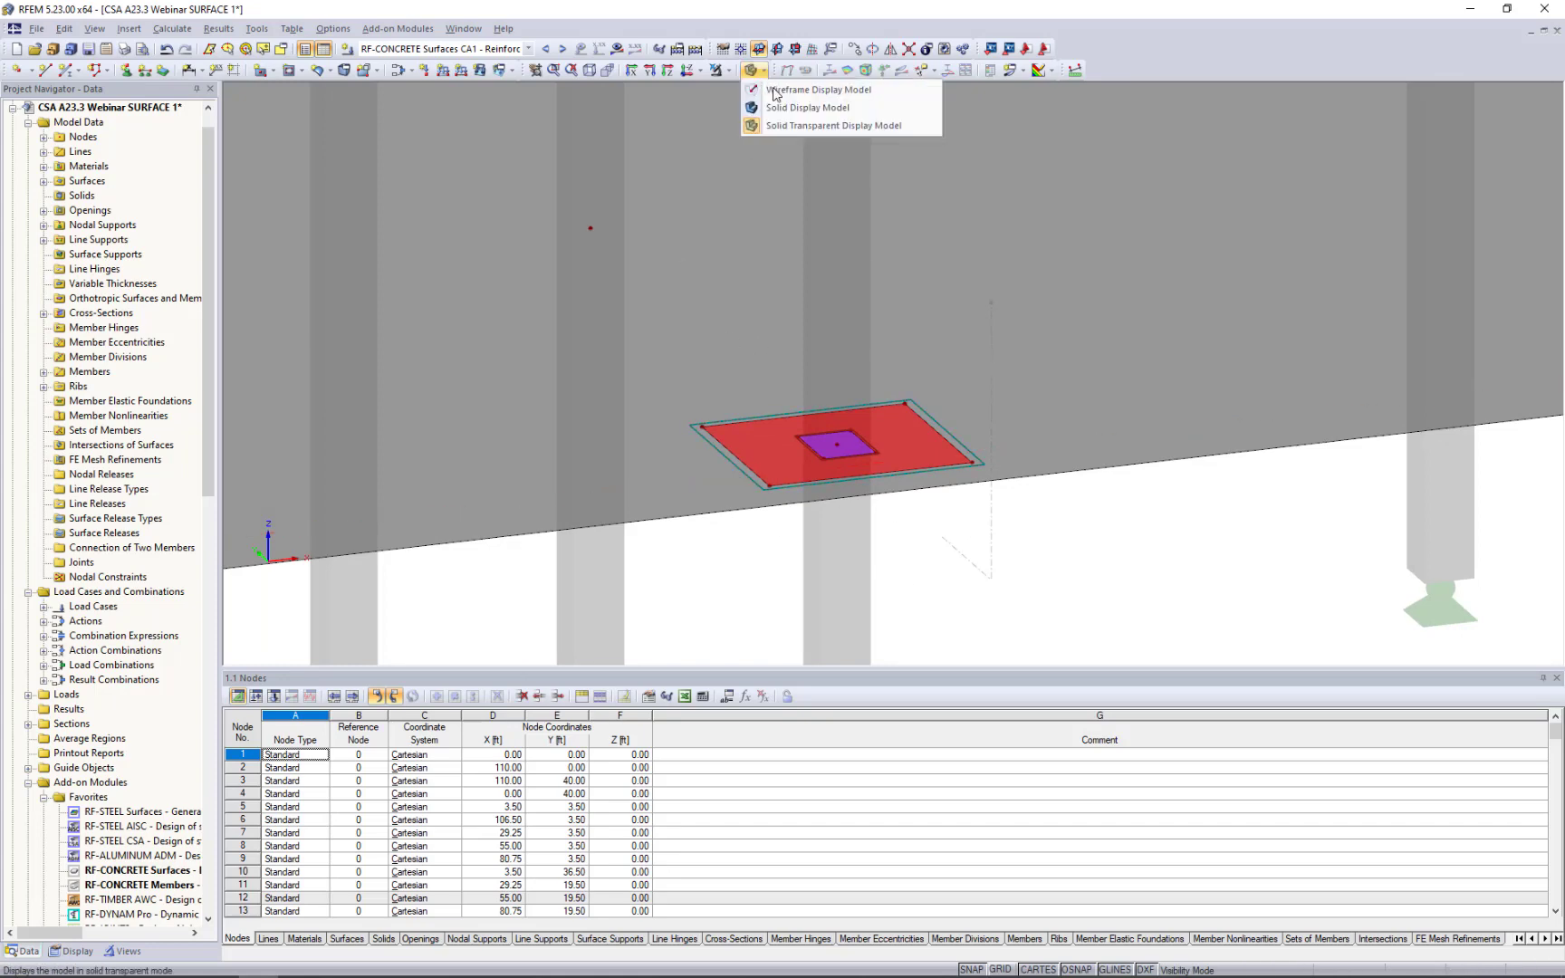
pyautogui.click(781, 96)
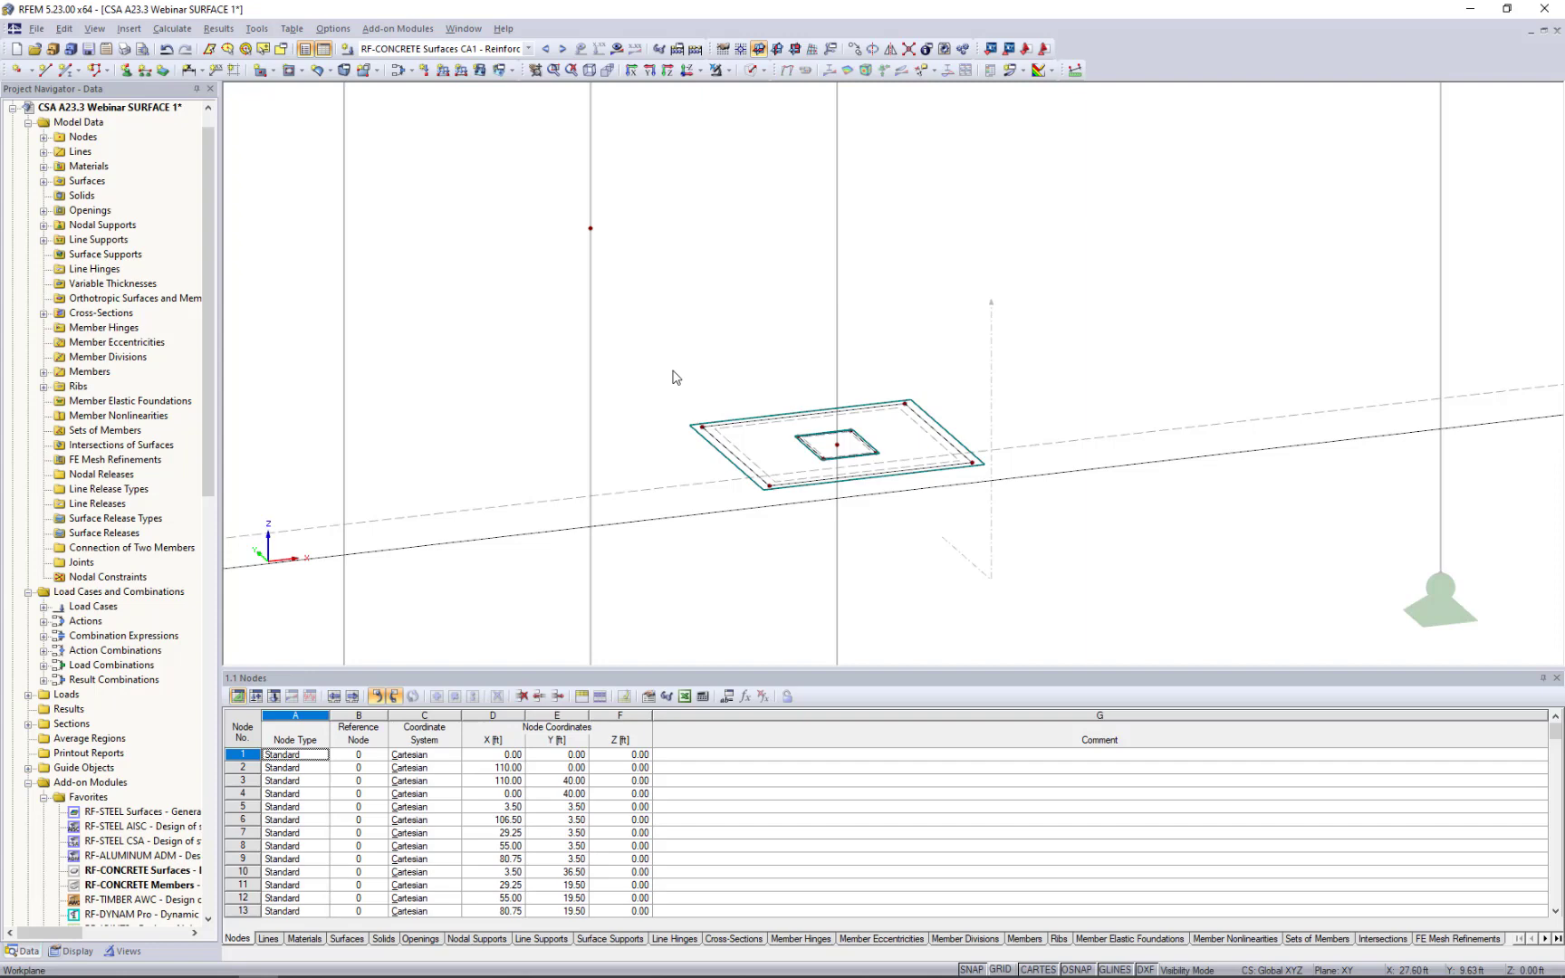
pyautogui.moveTo(658, 361); pyautogui.dragTo(1037, 561)
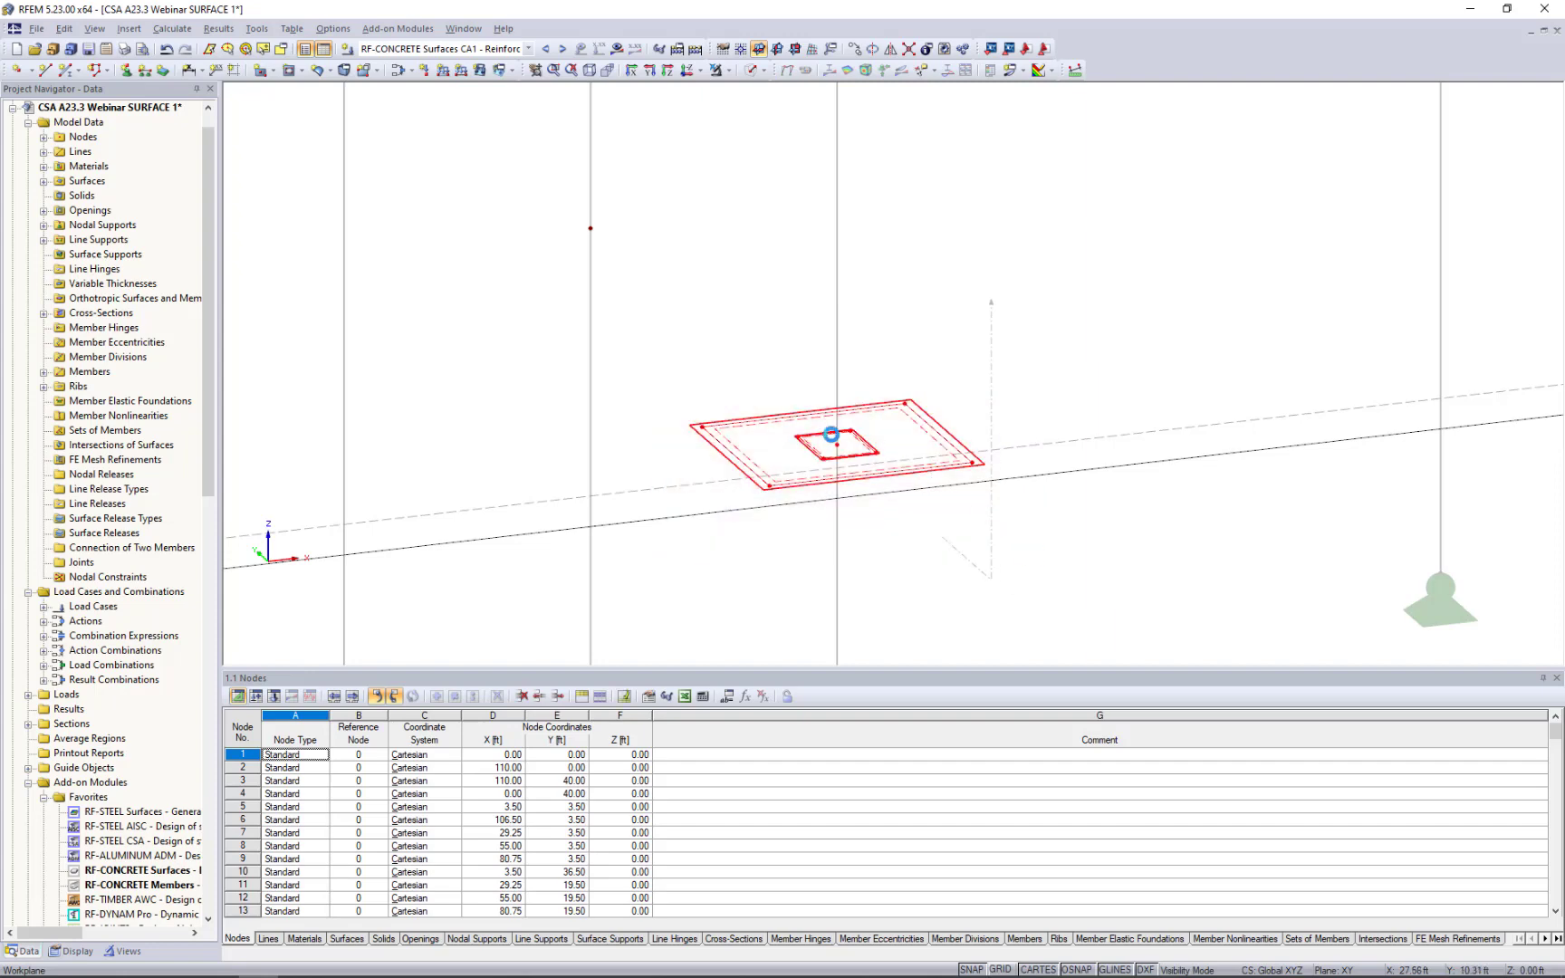
pyautogui.click(838, 446)
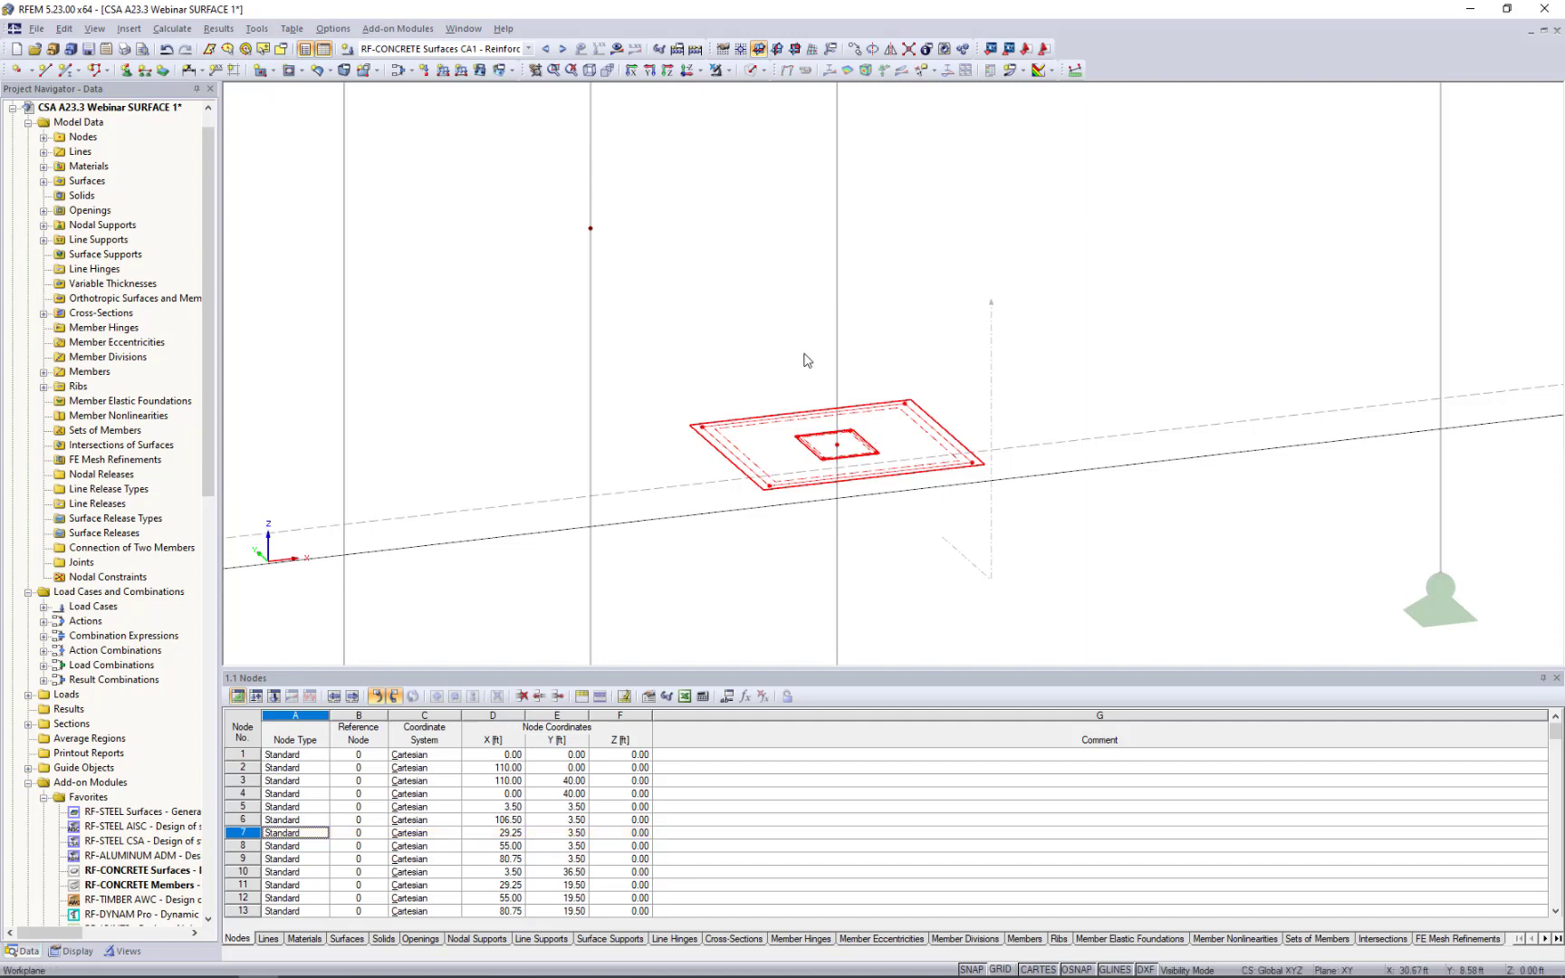
pyautogui.press('Delete')
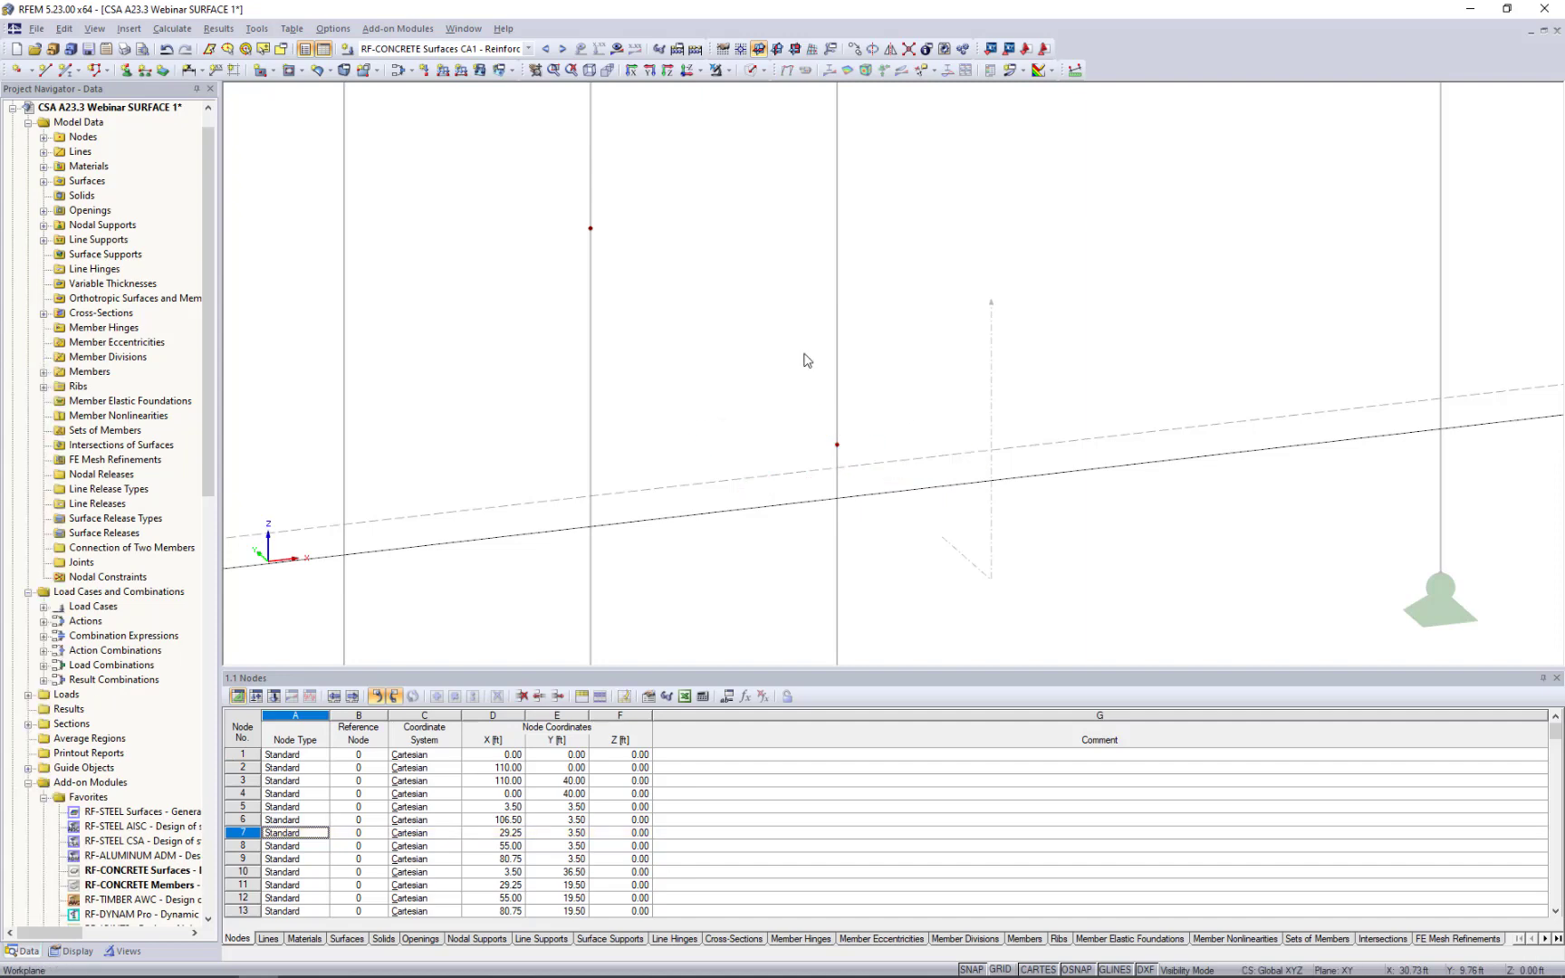
# Select the slab's column nodes No. 5–9 and 11–16 together.
pyautogui.scroll(-5, 806, 361)
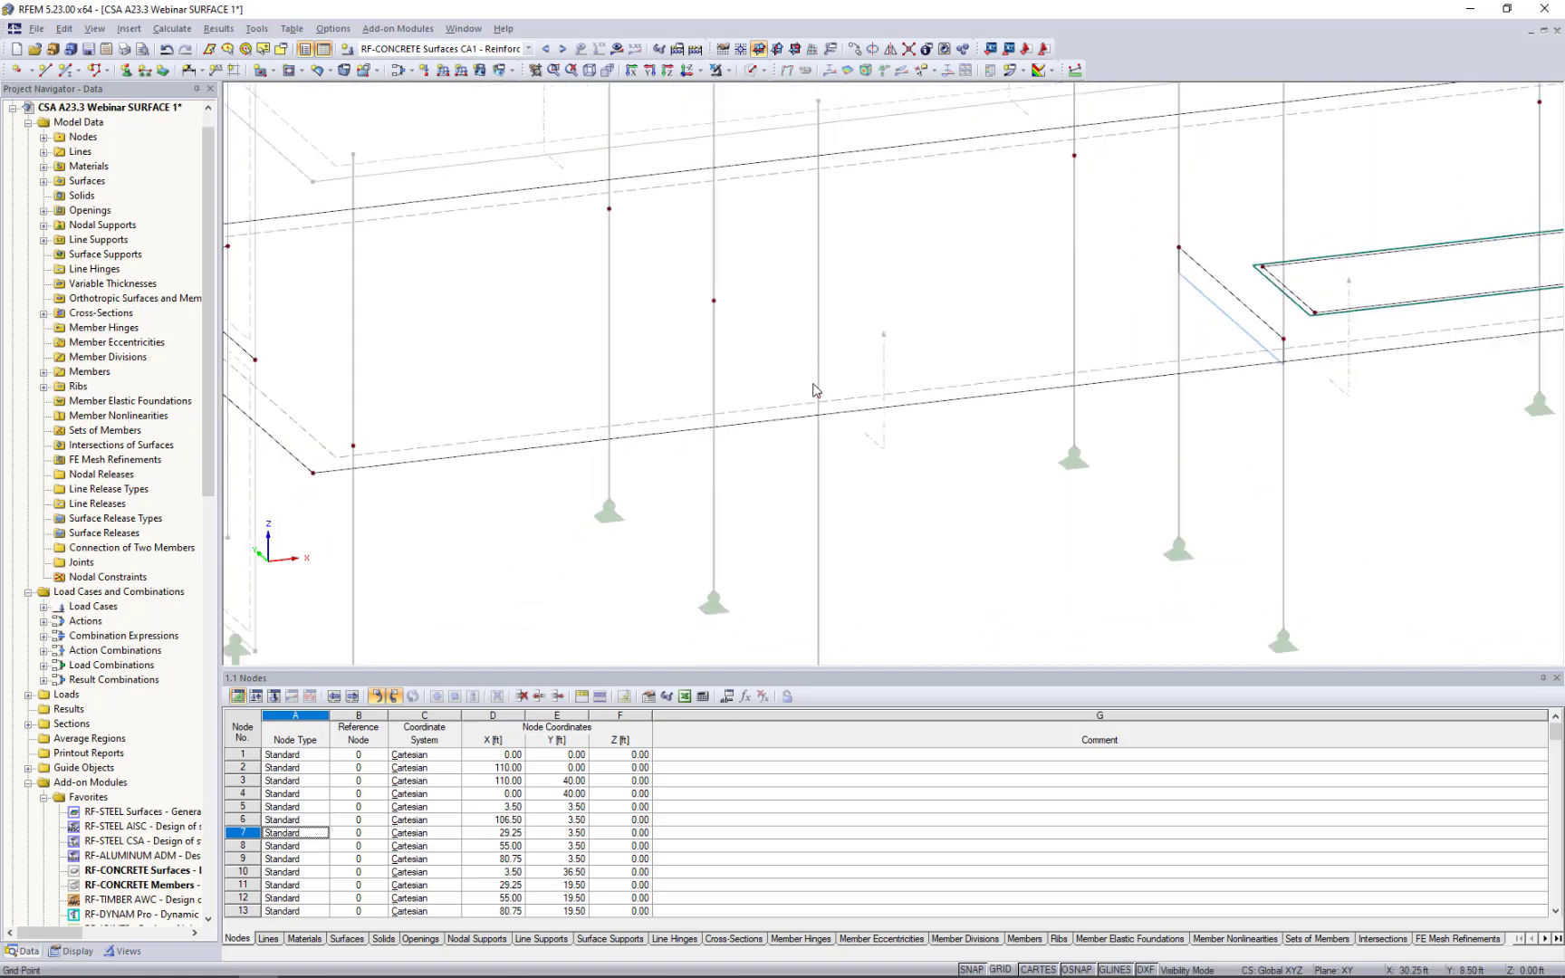
pyautogui.moveTo(814, 389); pyautogui.dragTo(910, 455, button='middle')
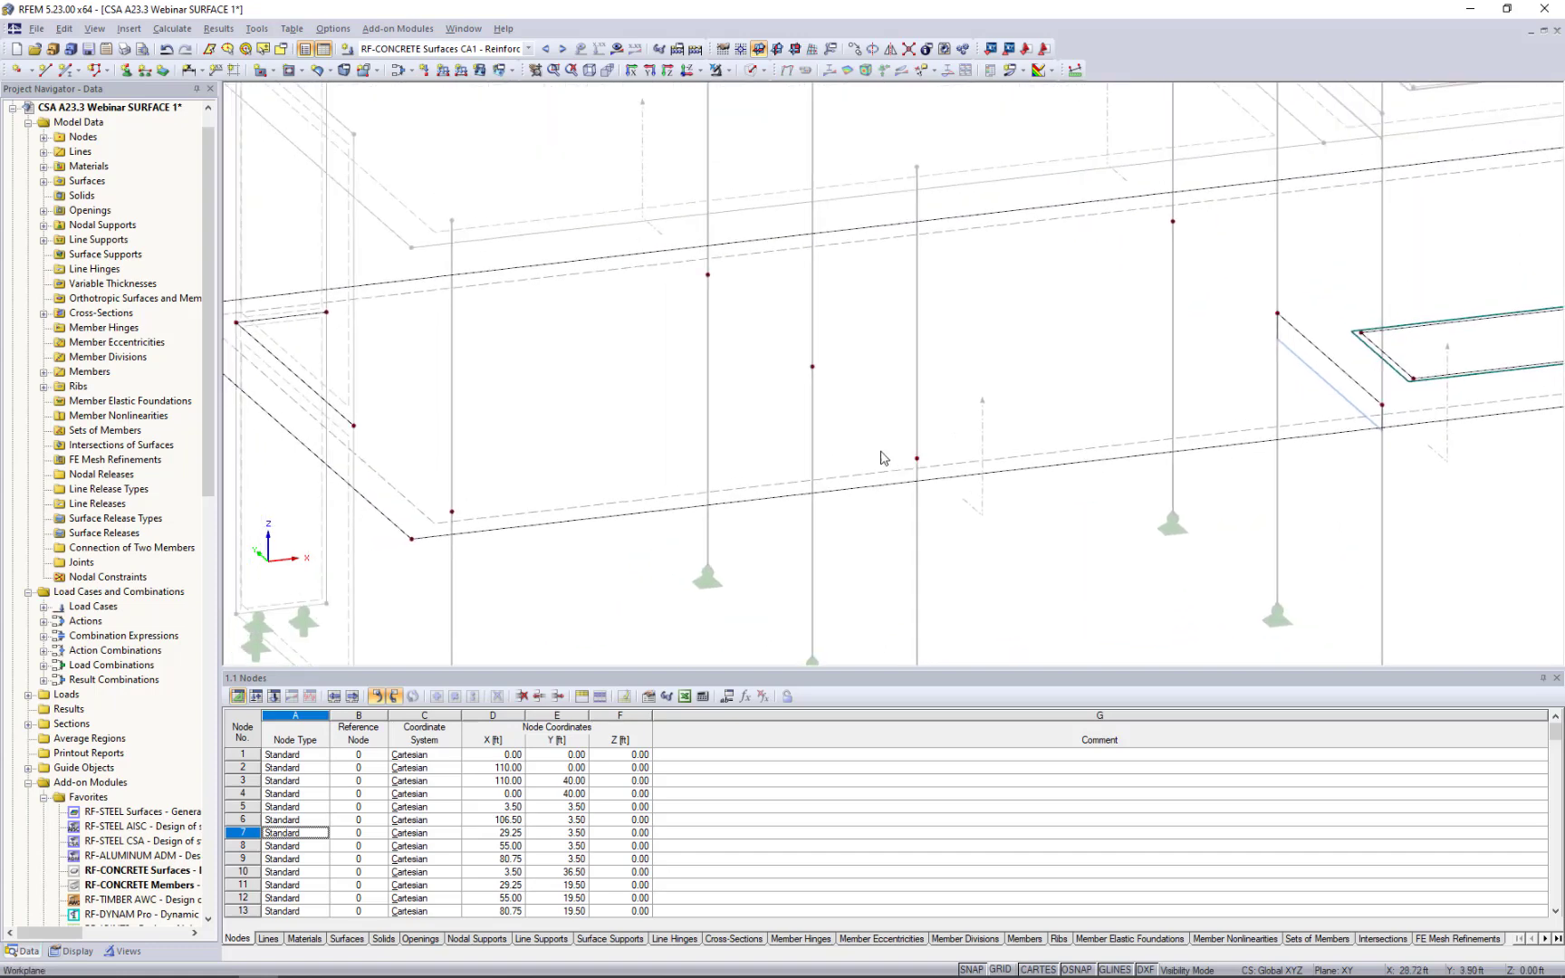
pyautogui.click(450, 515)
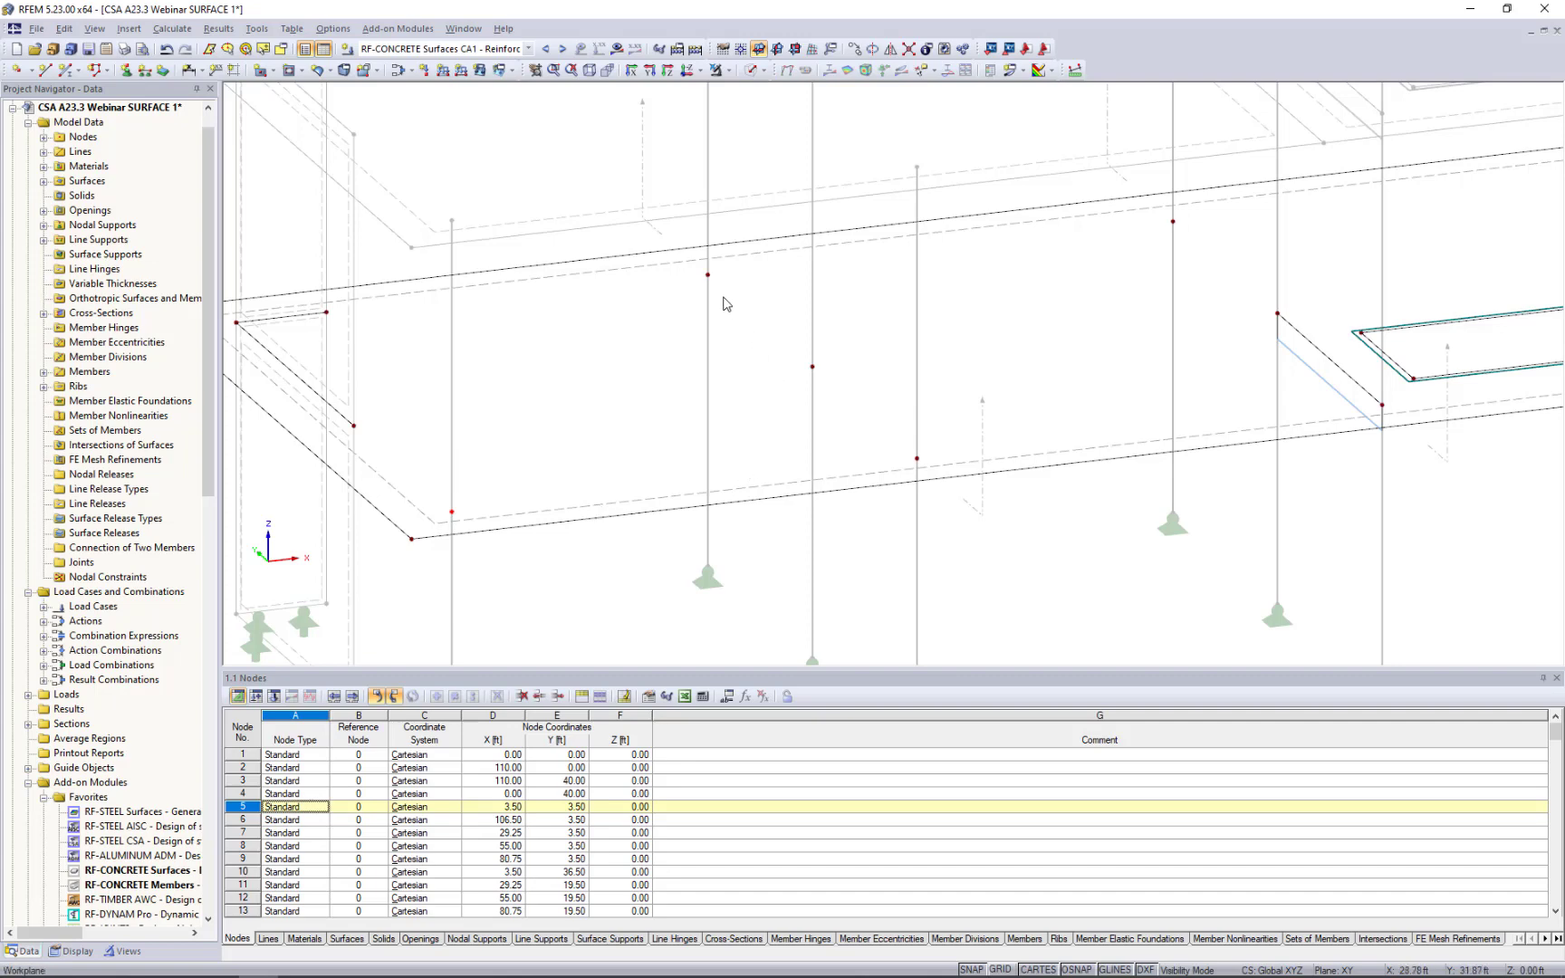
pyautogui.moveTo(672, 214); pyautogui.dragTo(968, 552)
pyautogui.moveTo(1145, 192); pyautogui.dragTo(1202, 258)
pyautogui.keyDown('ctrl'); pyautogui.click(1277, 315); pyautogui.keyUp('ctrl')
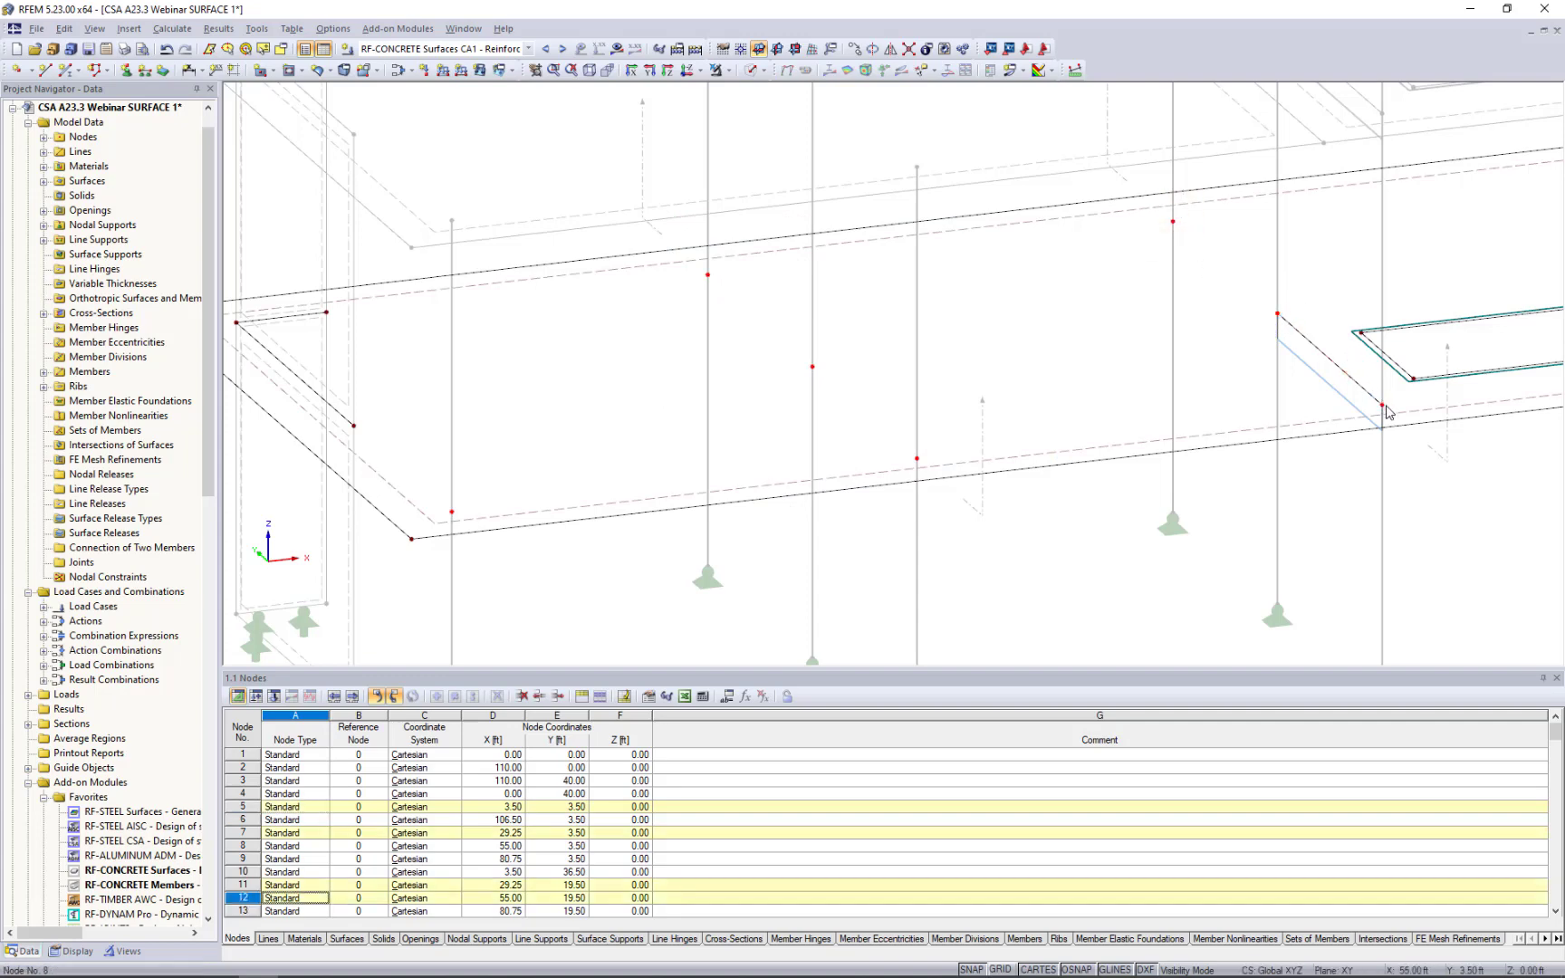
pyautogui.keyDown('ctrl'); pyautogui.click(1383, 405); pyautogui.keyUp('ctrl')
pyautogui.moveTo(1430, 436); pyautogui.dragTo(757, 499, button='middle')
pyautogui.scroll(-1, 757, 500)
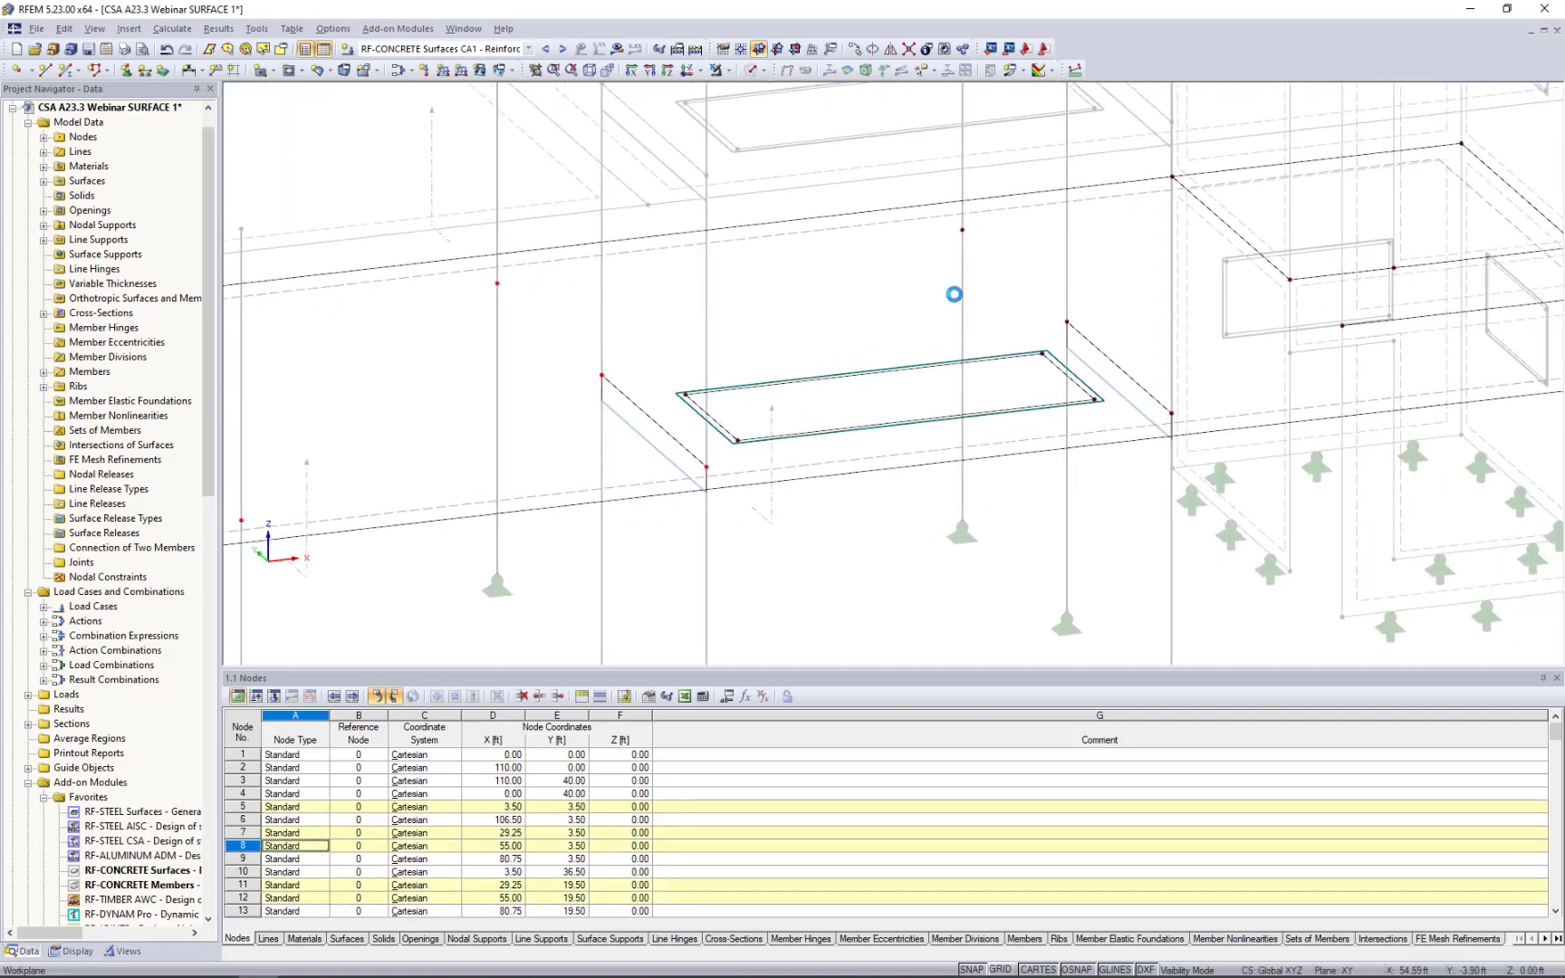
pyautogui.keyDown('ctrl'); pyautogui.click(943, 255); pyautogui.keyUp('ctrl')
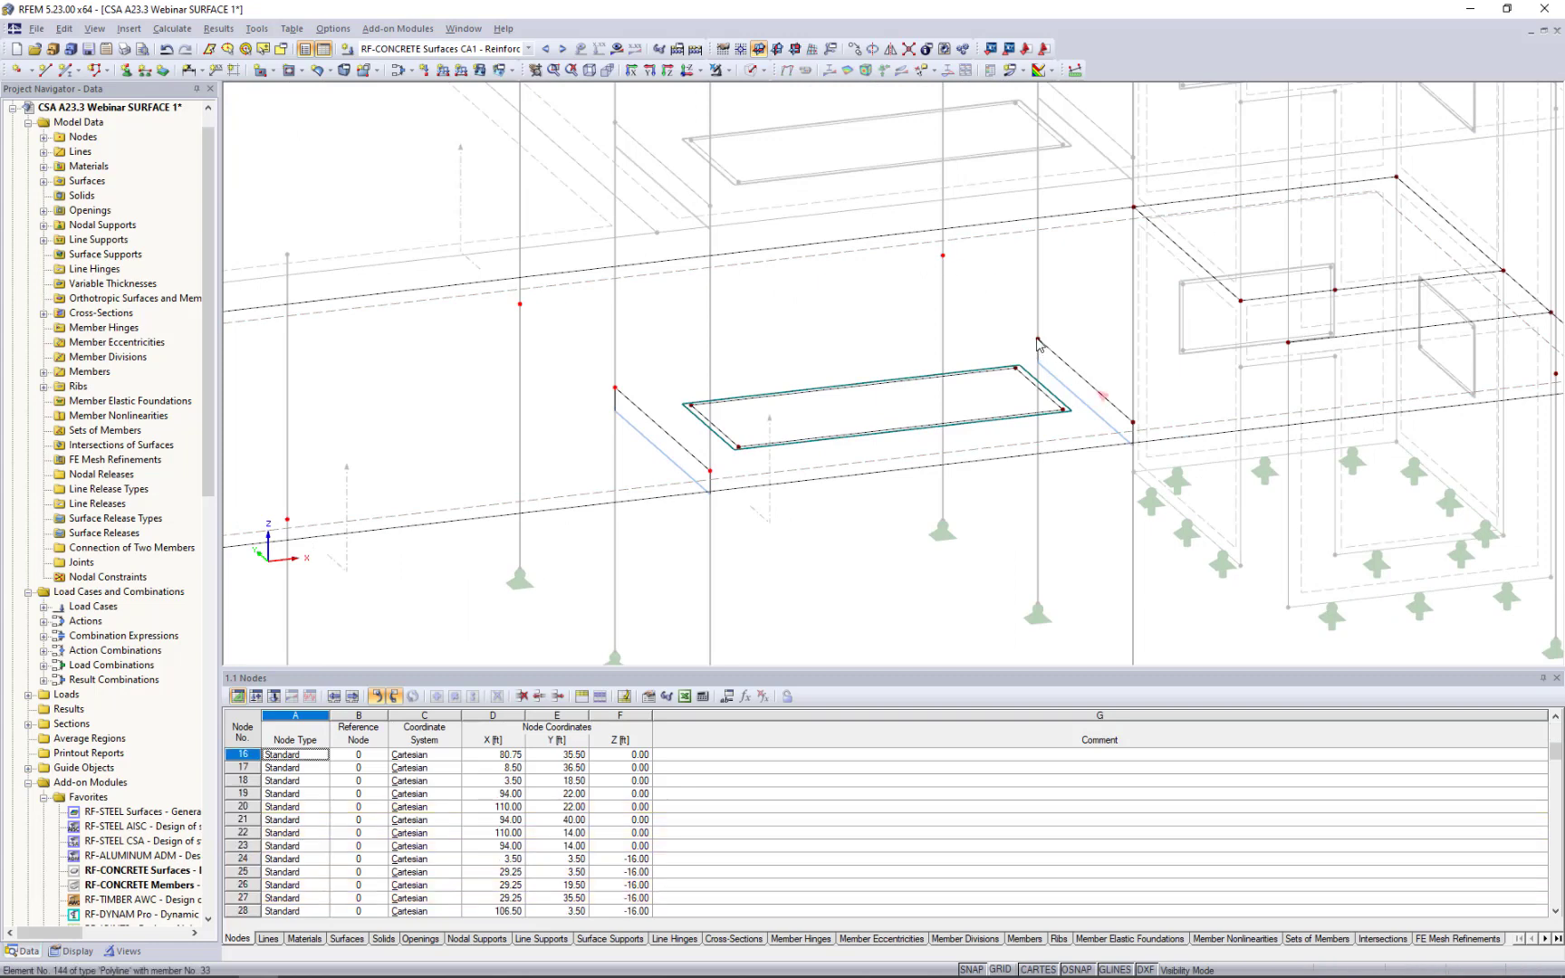
pyautogui.keyDown('ctrl'); pyautogui.click(1038, 340); pyautogui.keyUp('ctrl')
pyautogui.keyDown('ctrl'); pyautogui.click(1133, 423); pyautogui.keyUp('ctrl')
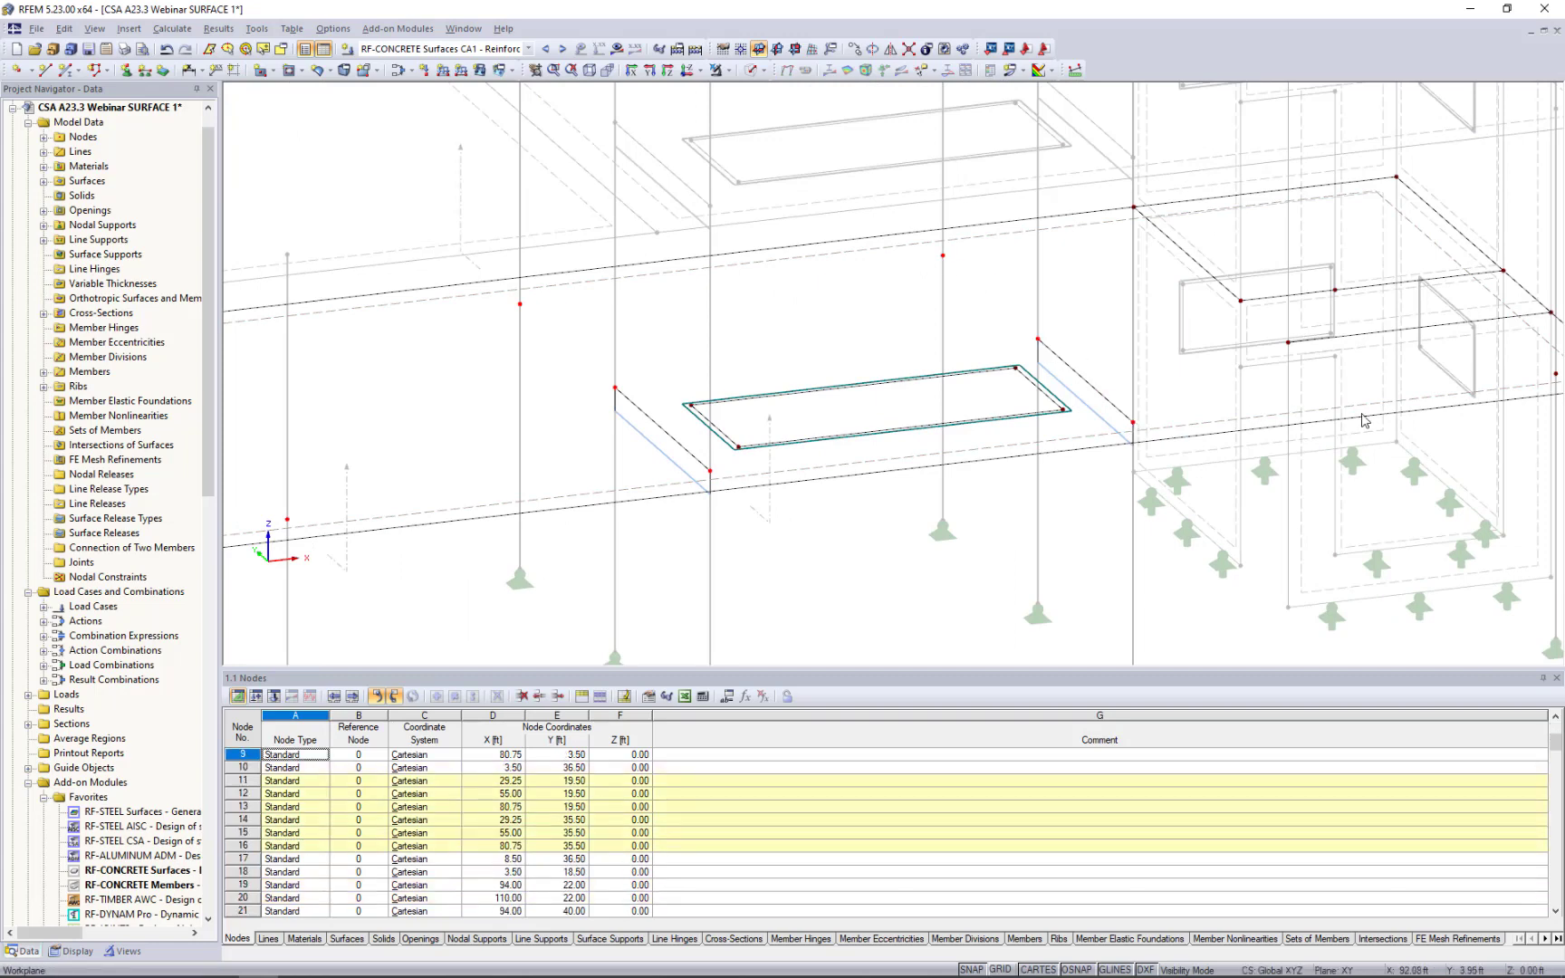
pyautogui.moveTo(1418, 426); pyautogui.dragTo(1108, 446, button='middle')
pyautogui.scroll(1, 1108, 446)
pyautogui.keyDown('ctrl'); pyautogui.click(1258, 387); pyautogui.keyUp('ctrl')
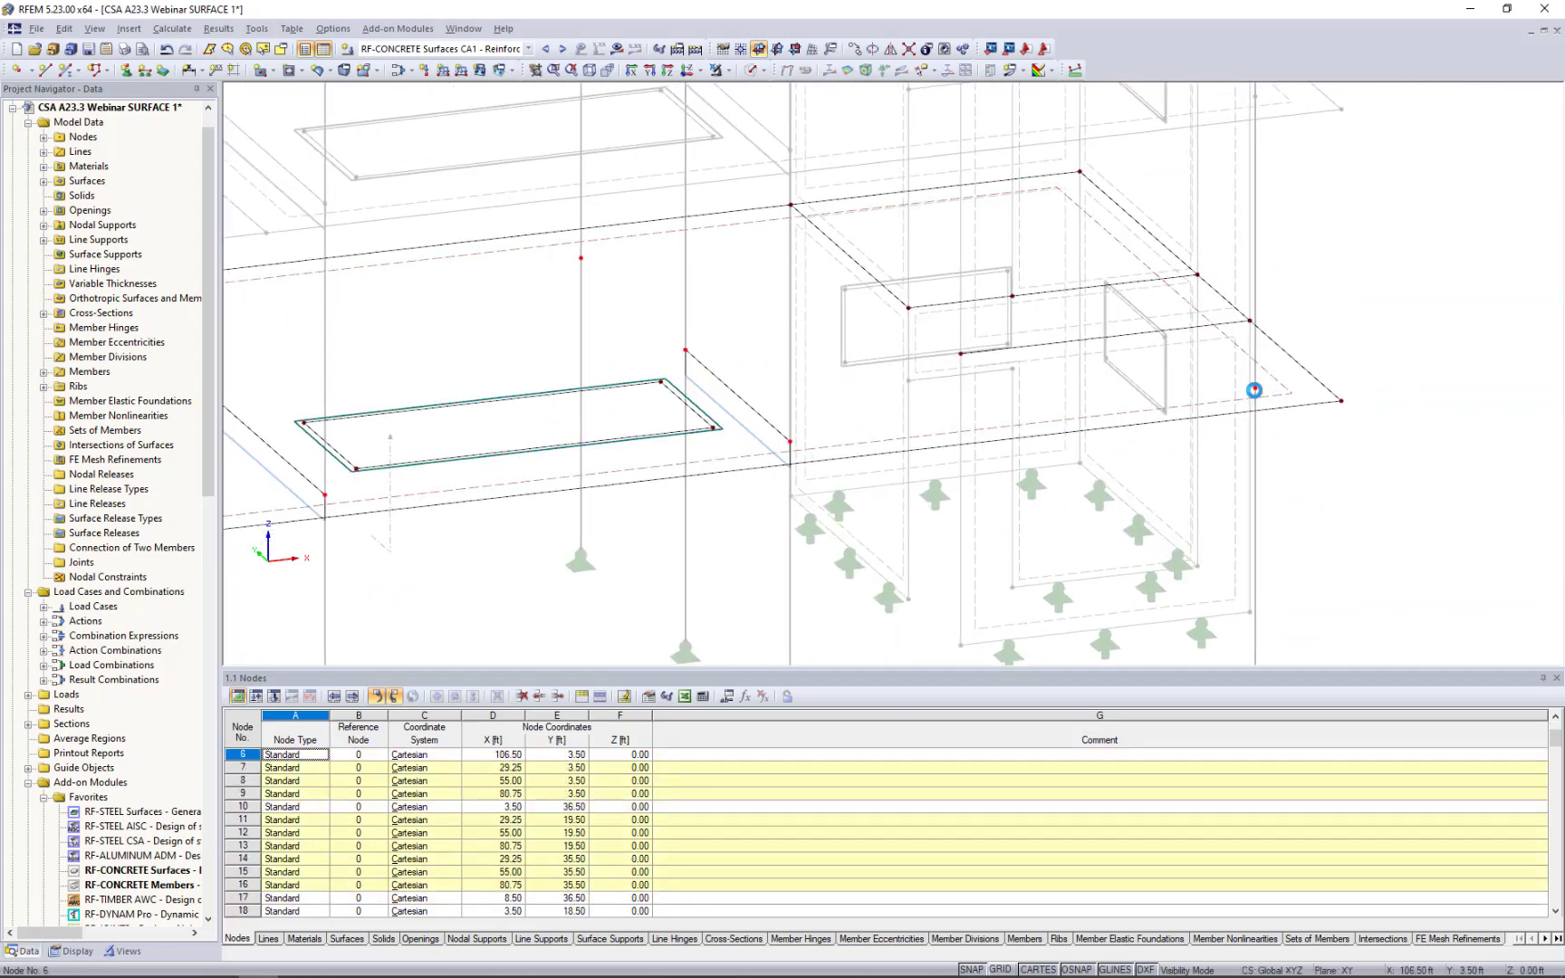
pyautogui.moveTo(616, 492); pyautogui.dragTo(1416, 386, button='middle')
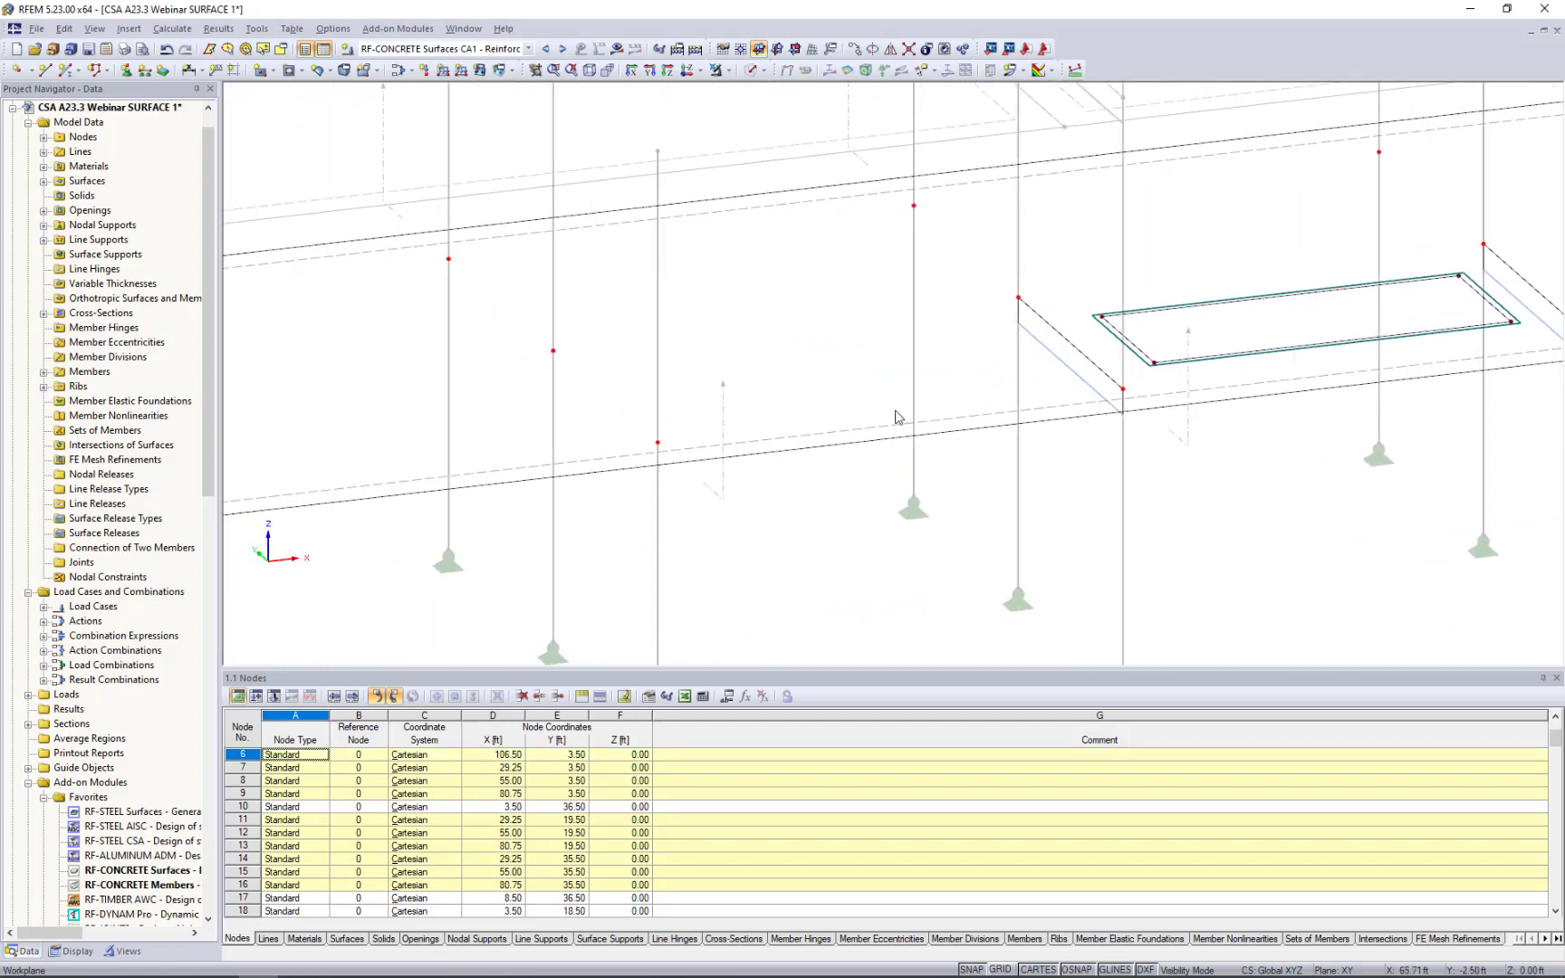
# Assign a new circular FE mesh refinement to the selected nodes with radius 3 ft, inner FE length 0.1 ft and outer FE length 1 ft.
pyautogui.rightClick(553, 351)
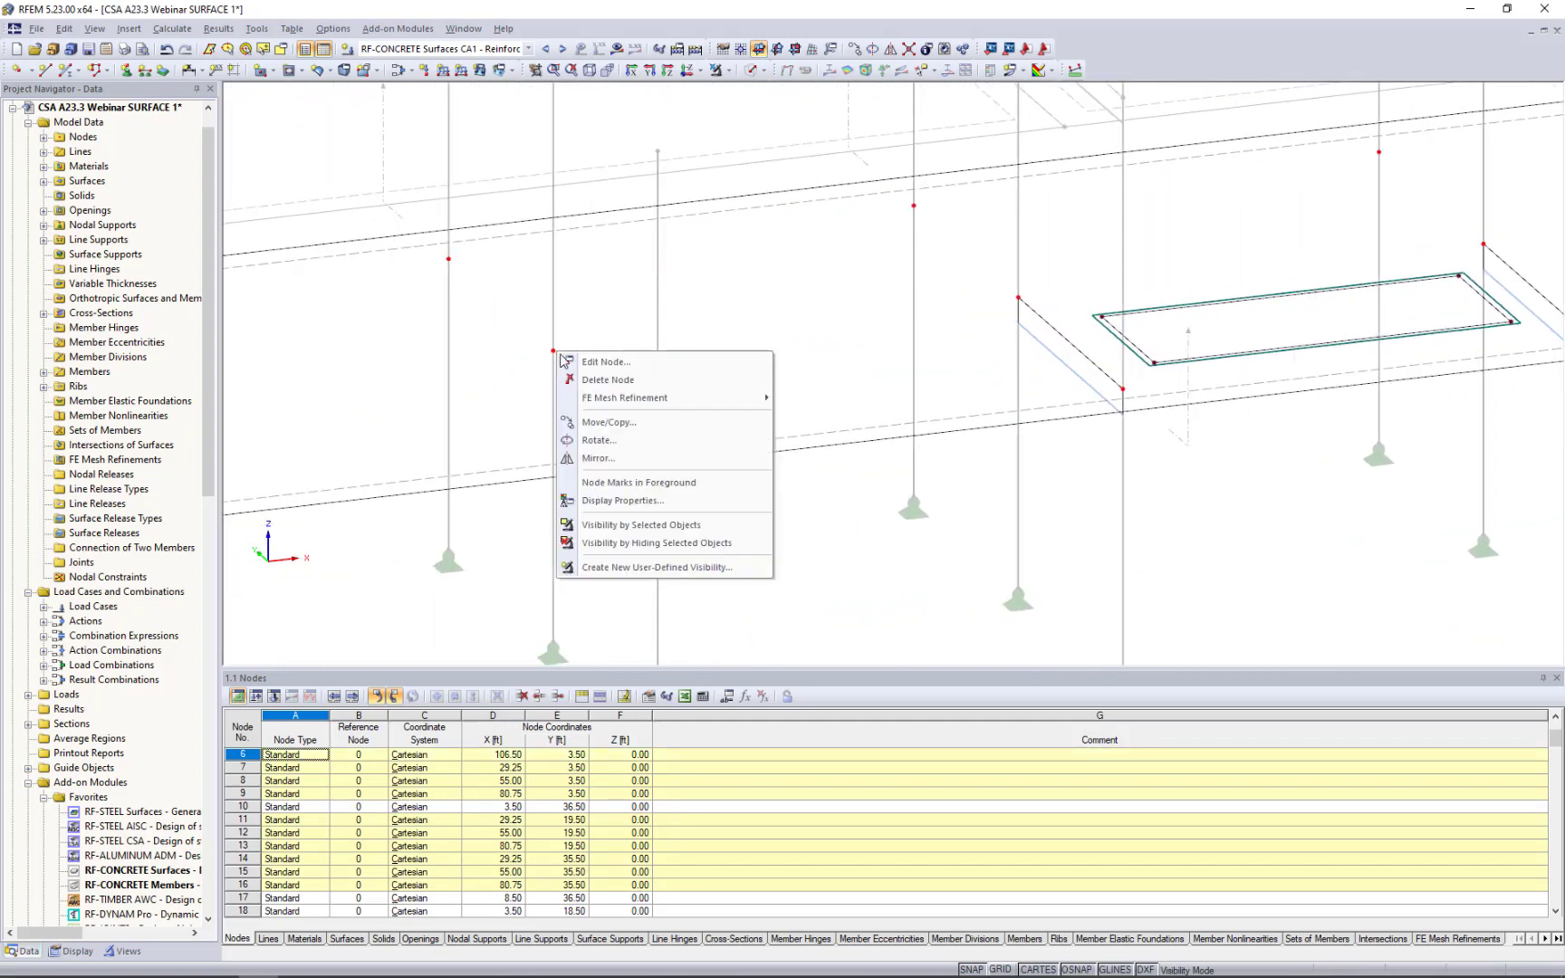
pyautogui.moveTo(583, 397)
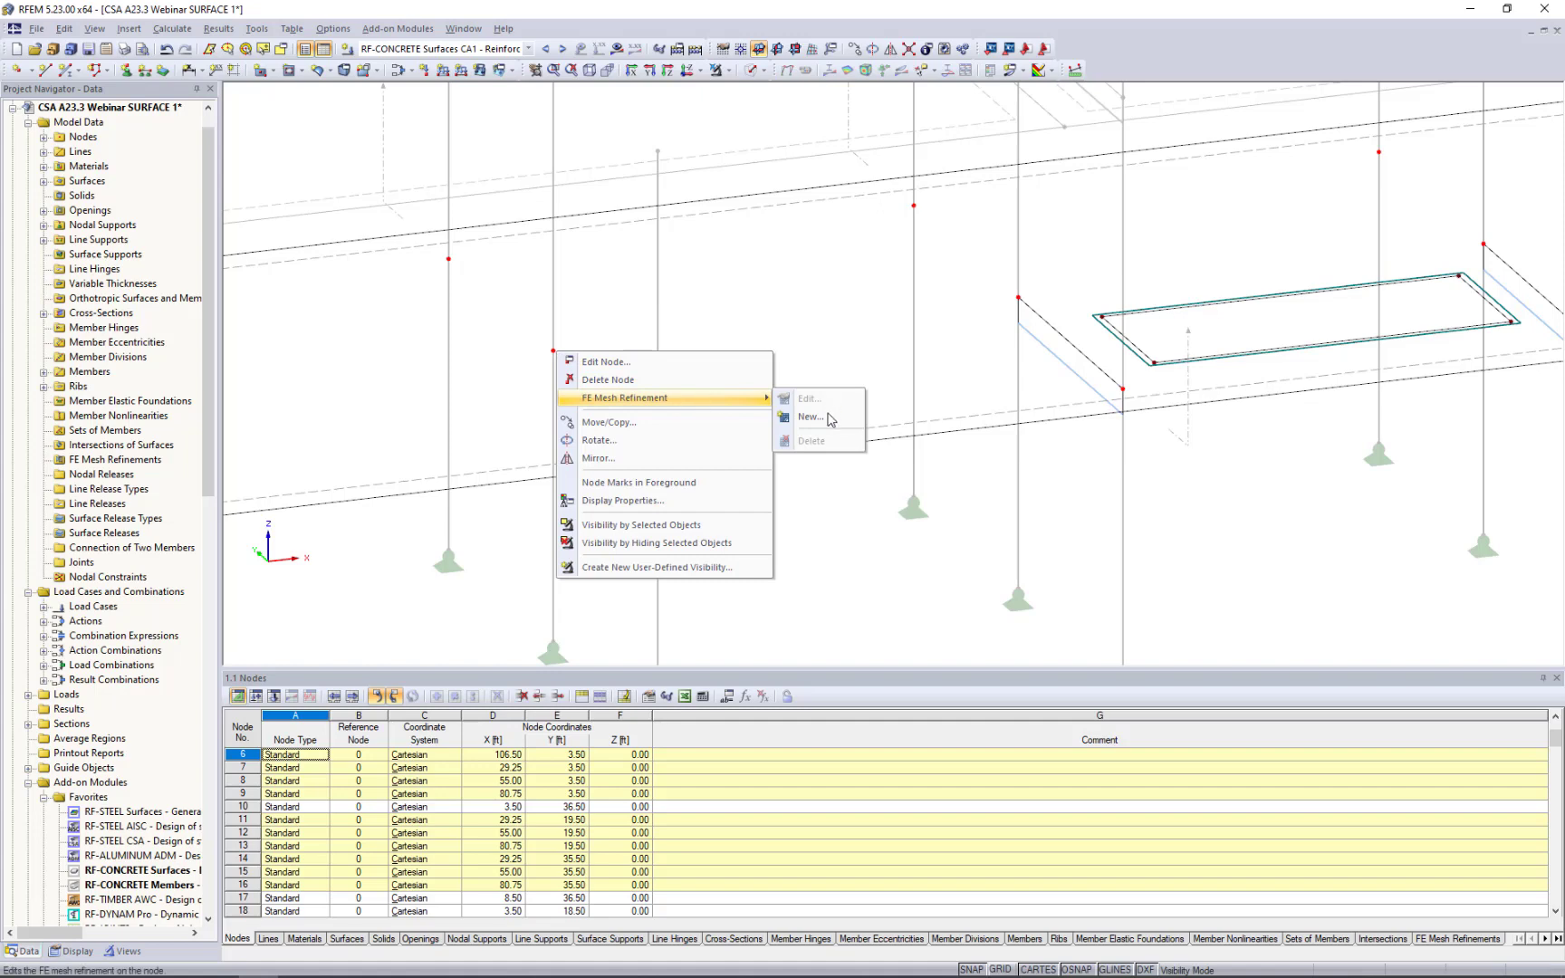
pyautogui.click(826, 417)
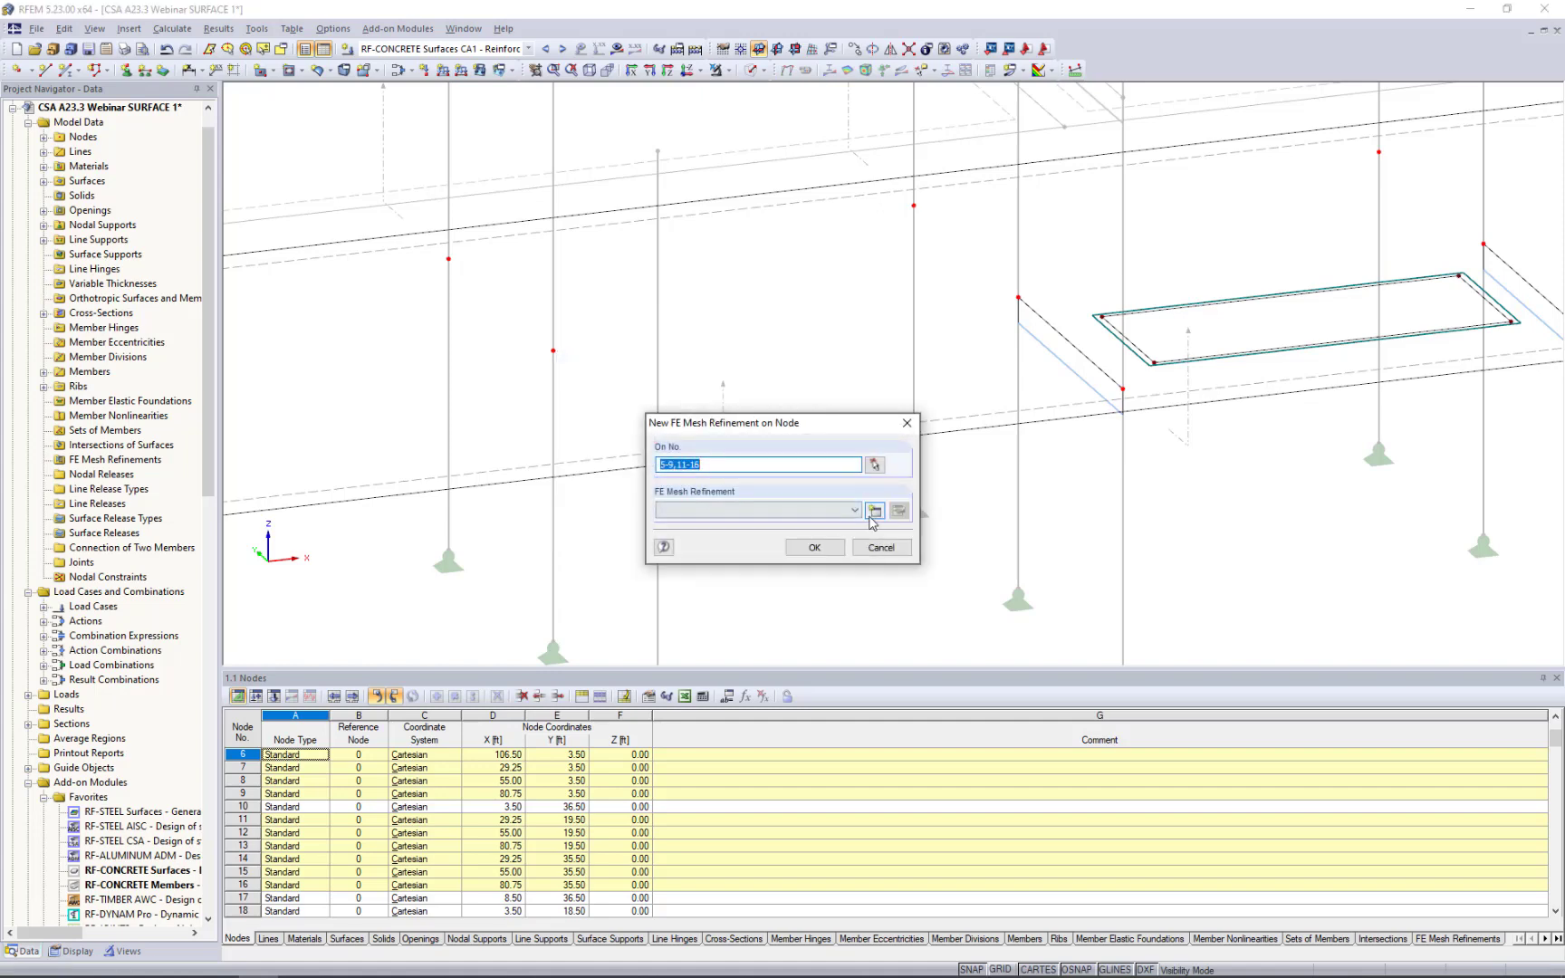
pyautogui.click(874, 512)
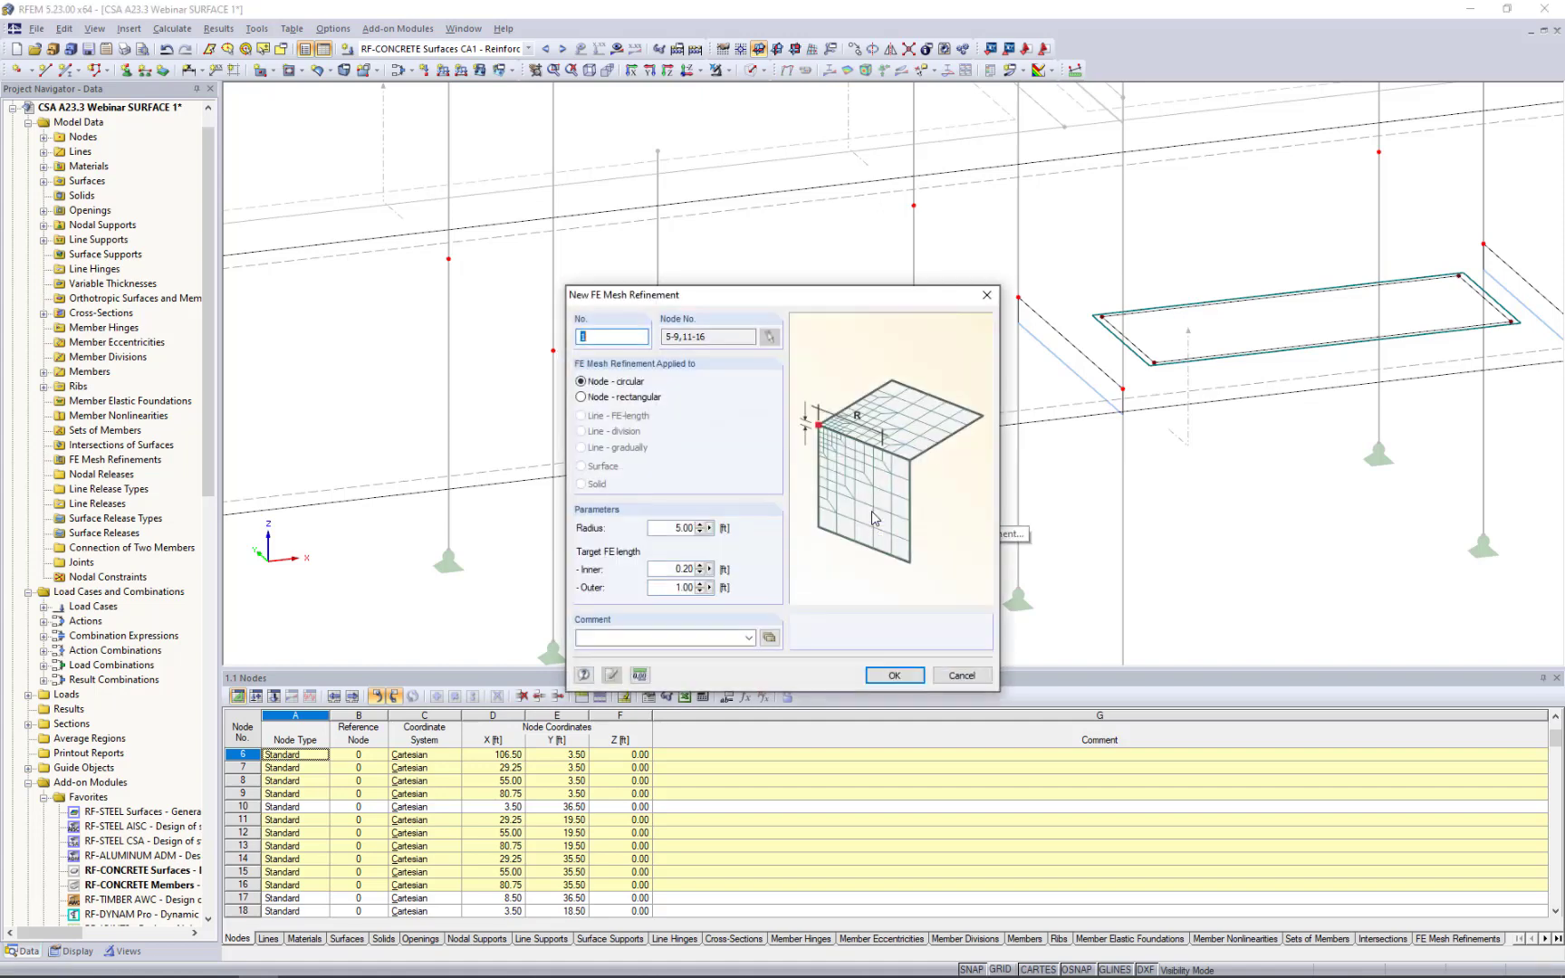
pyautogui.moveTo(863, 298); pyautogui.dragTo(1068, 180)
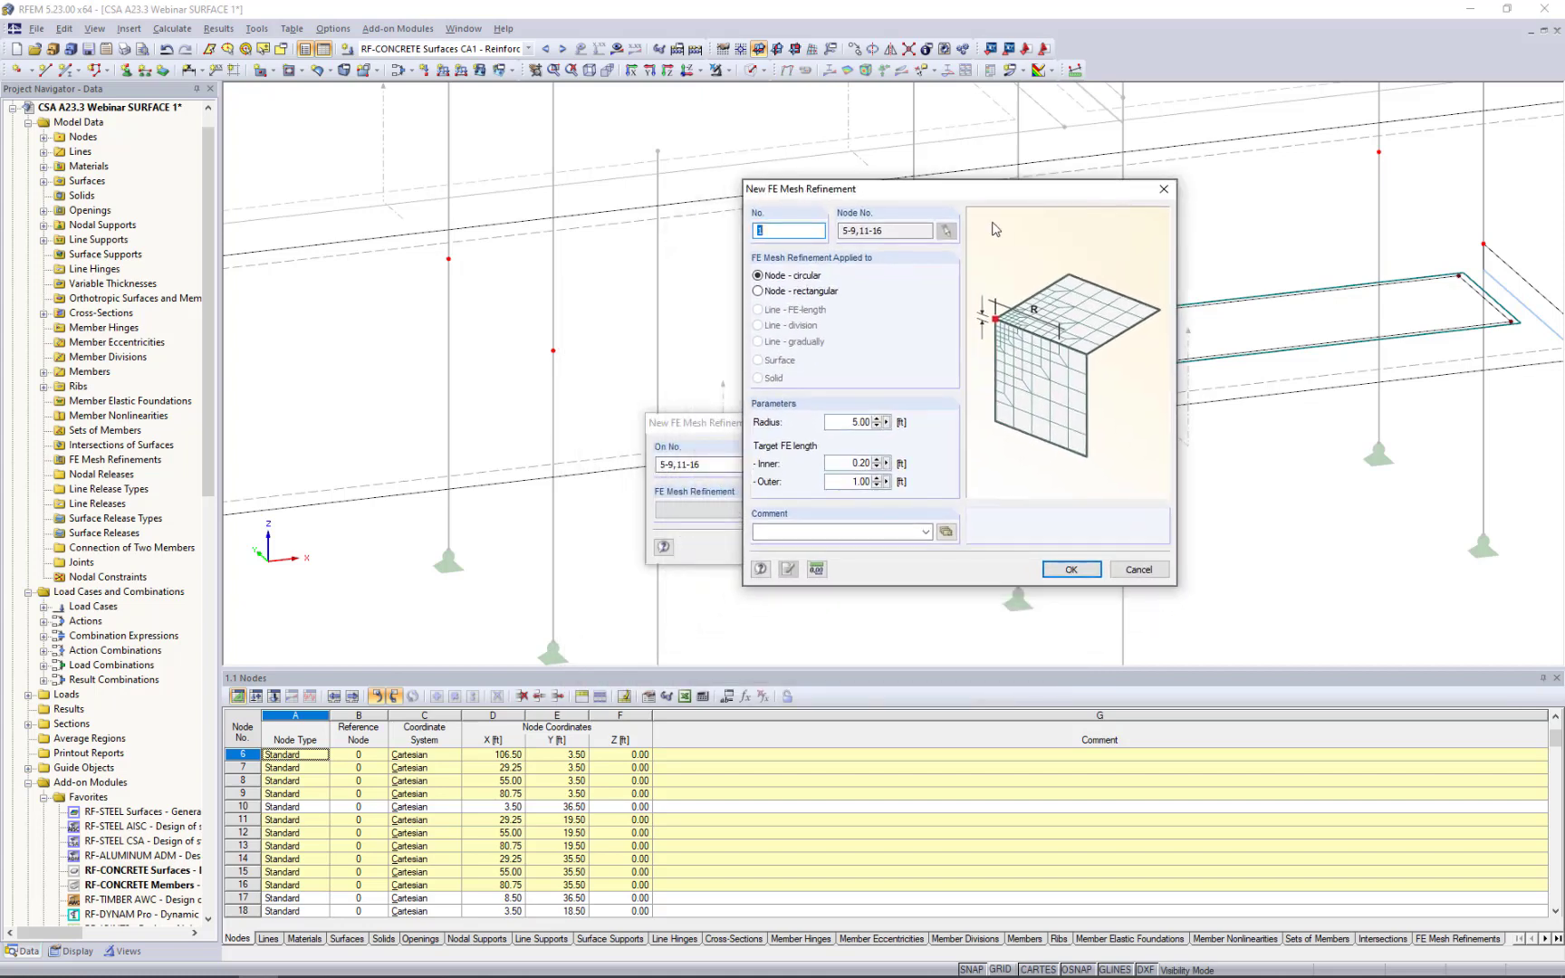
pyautogui.doubleClick(841, 422)
pyautogui.doubleClick(838, 470)
pyautogui.click(1070, 569)
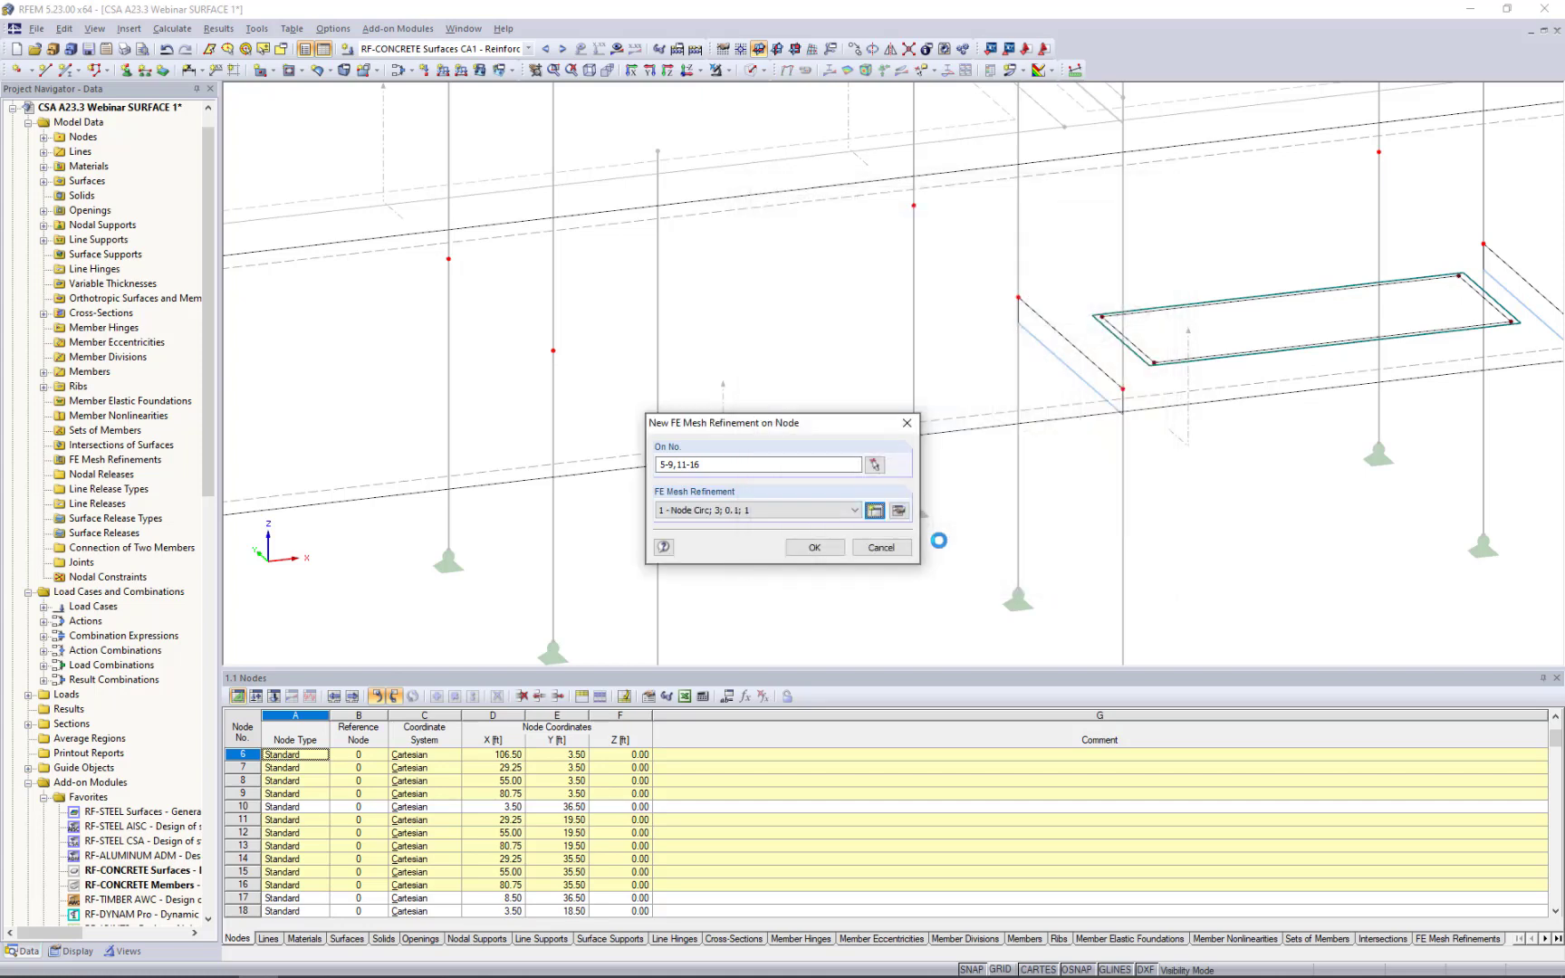
pyautogui.click(814, 547)
# Generate the FE mesh for the model with the nodal refinements.
pyautogui.moveTo(775, 500); pyautogui.dragTo(1042, 463, button='middle')
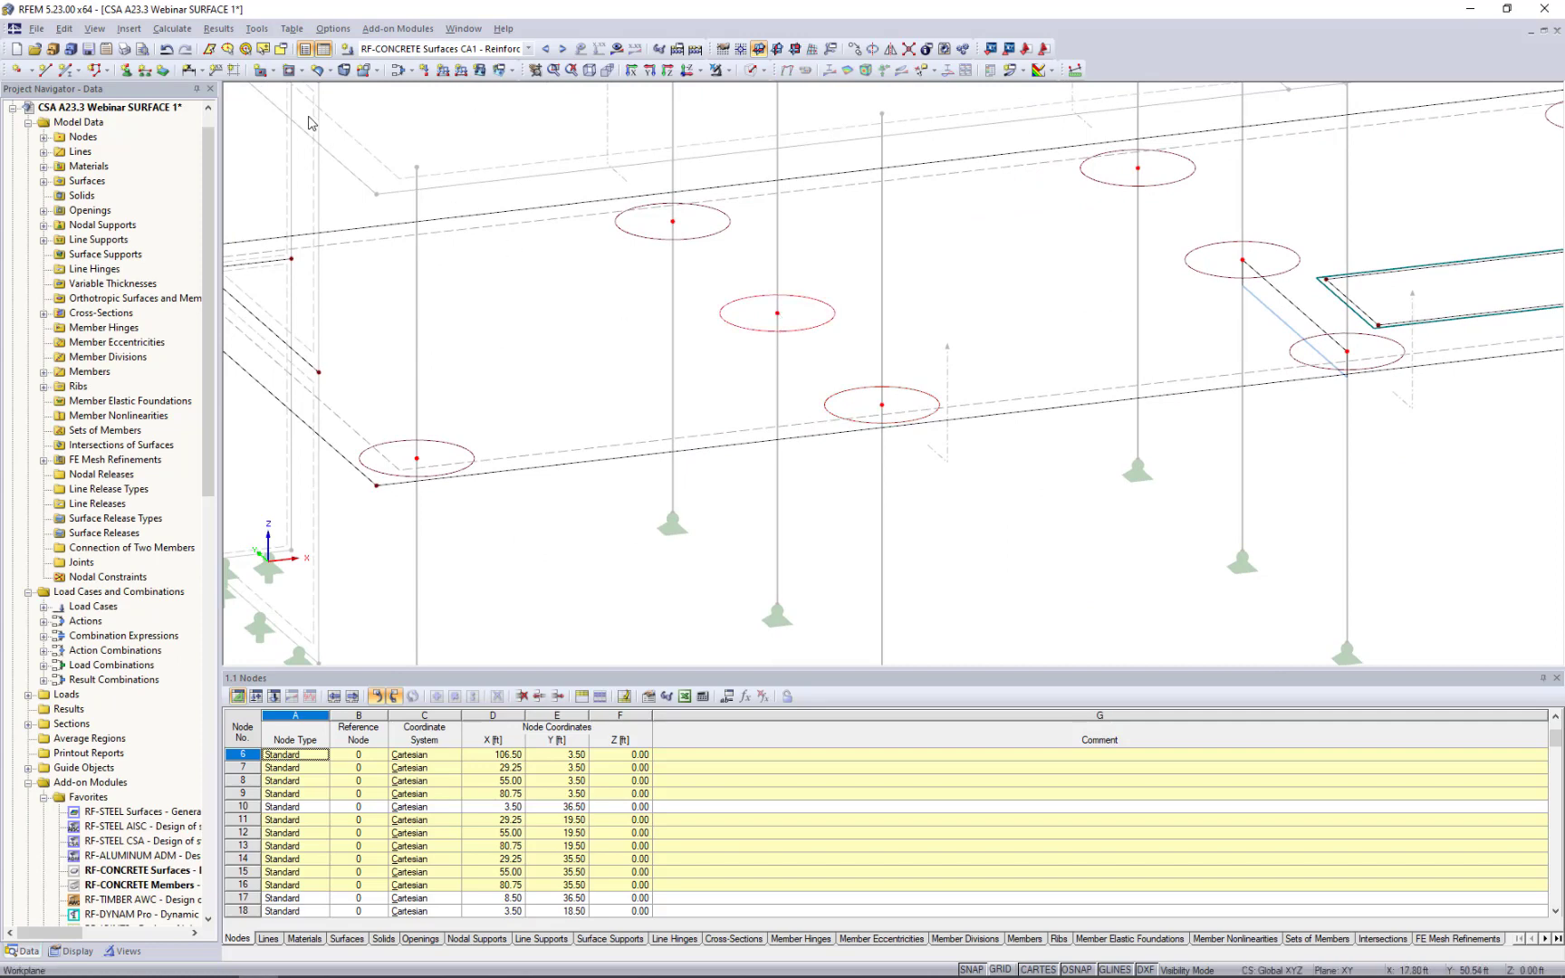
pyautogui.click(172, 28)
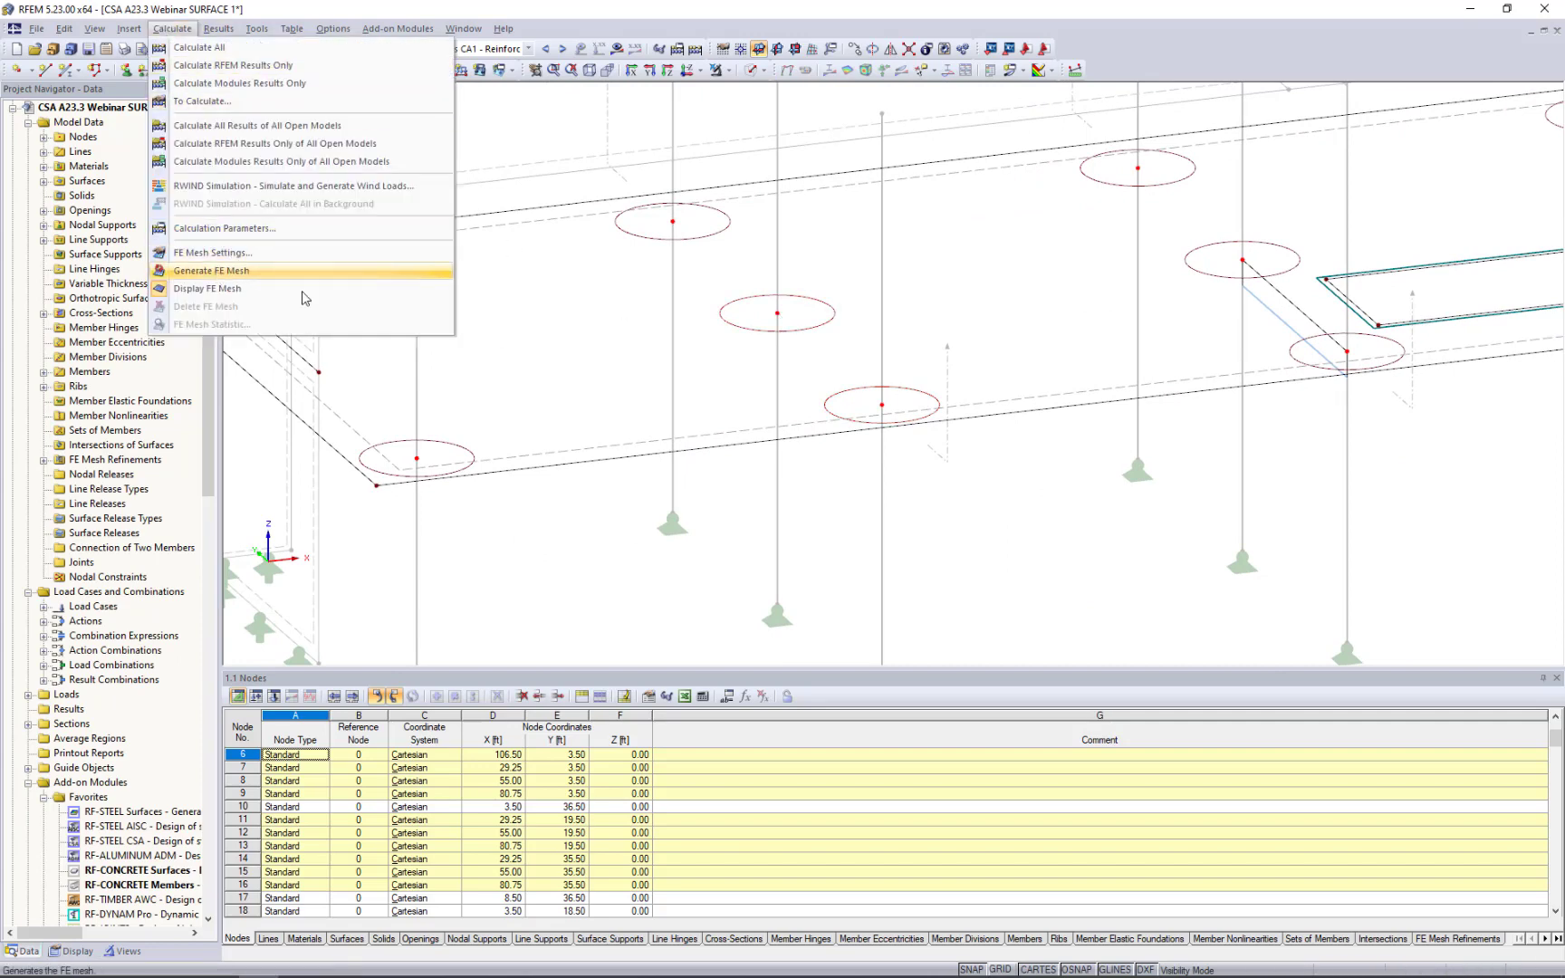
pyautogui.click(290, 270)
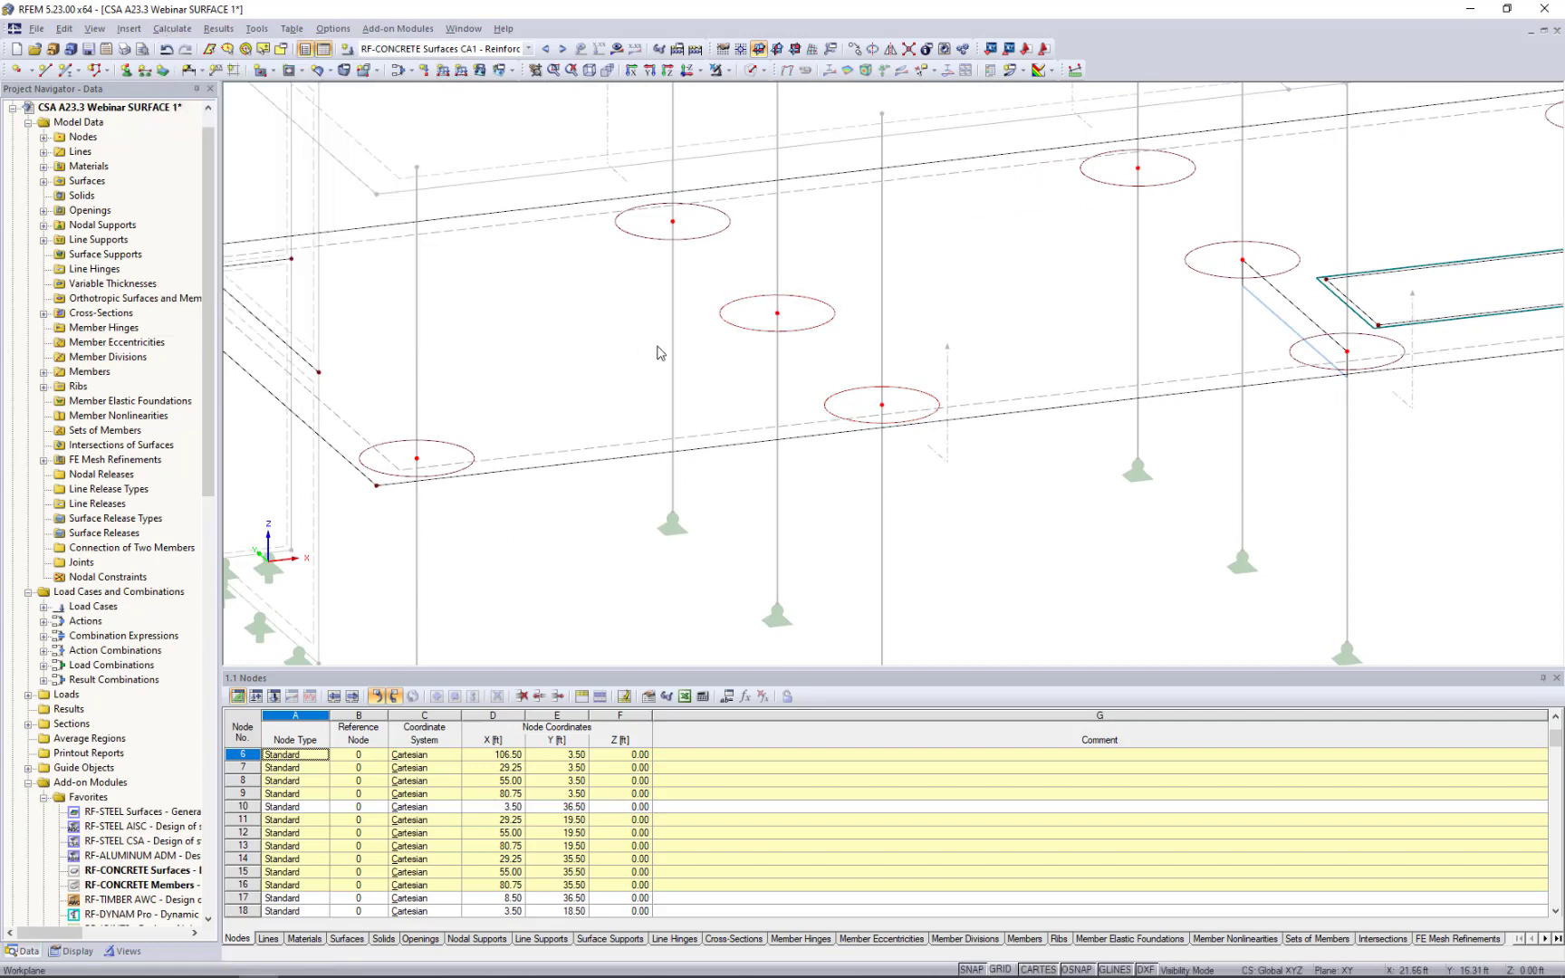
# Examine the refined FE mesh around the edge column node No. 7 up close.
pyautogui.moveTo(821, 459); pyautogui.dragTo(813, 461, button='middle')
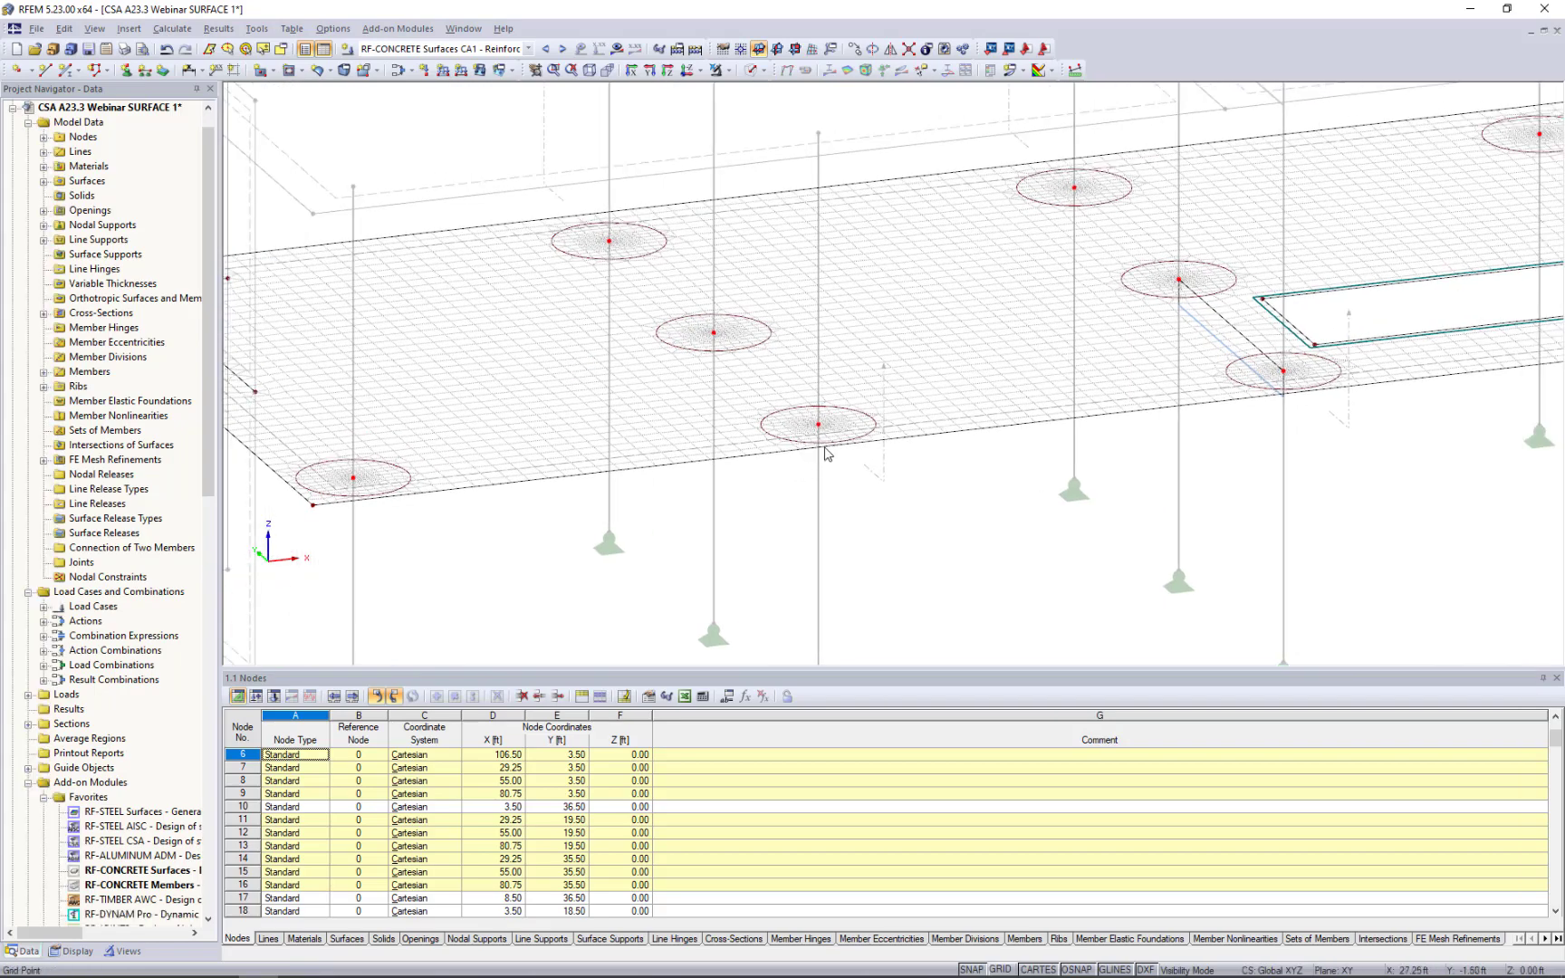
pyautogui.scroll(5, 829, 453)
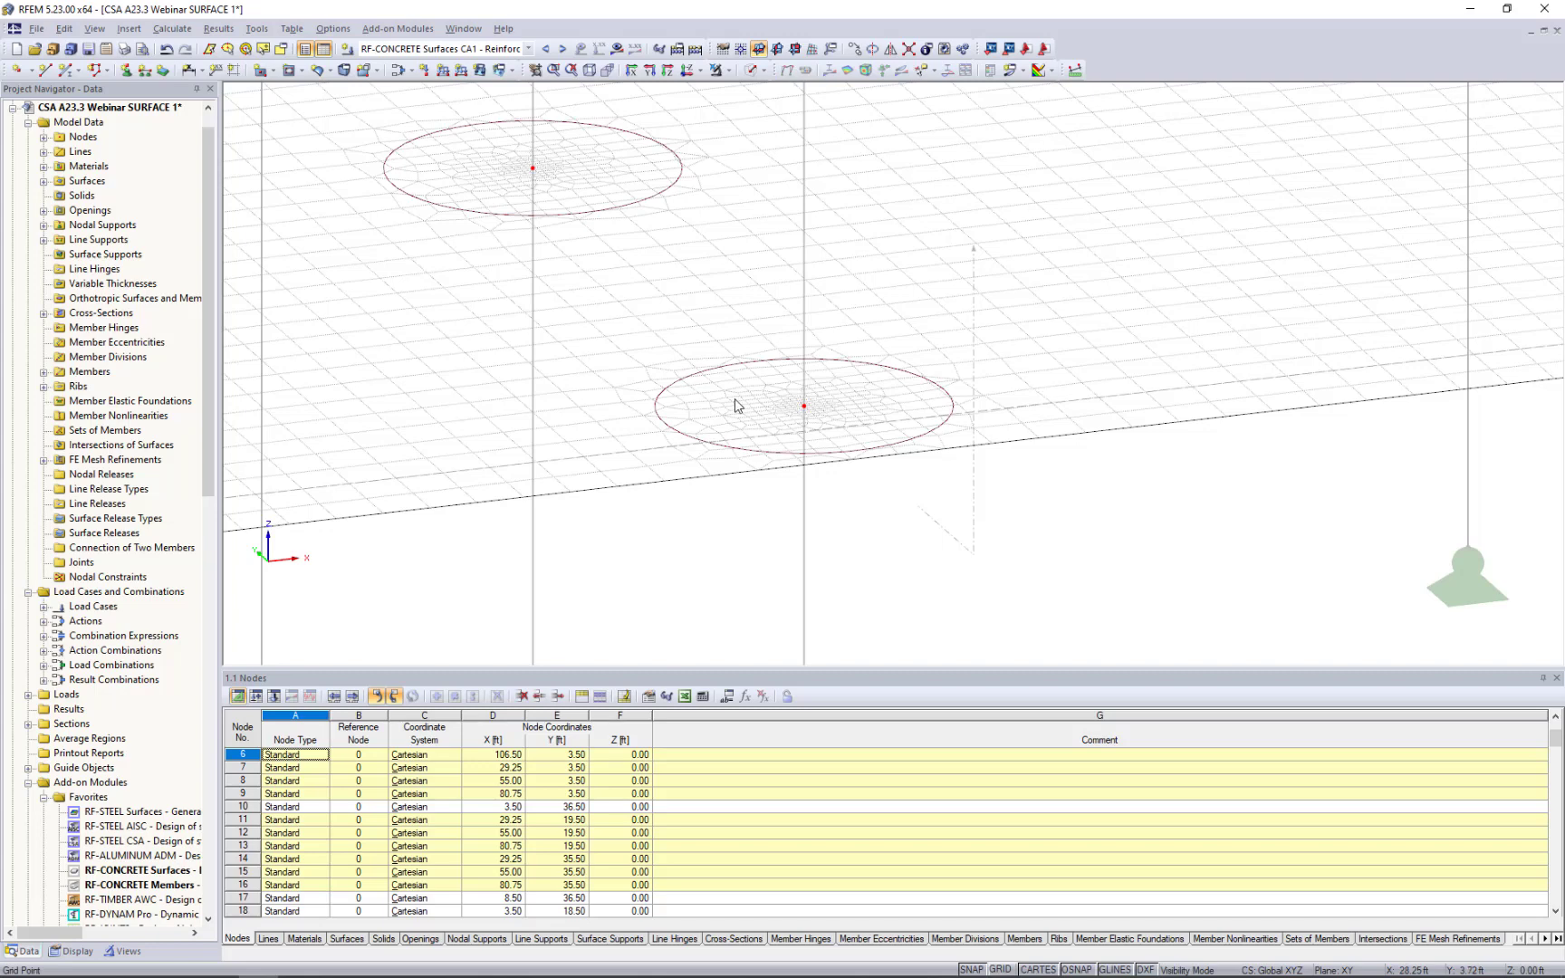
pyautogui.scroll(3, 779, 416)
pyautogui.scroll(1, 795, 420)
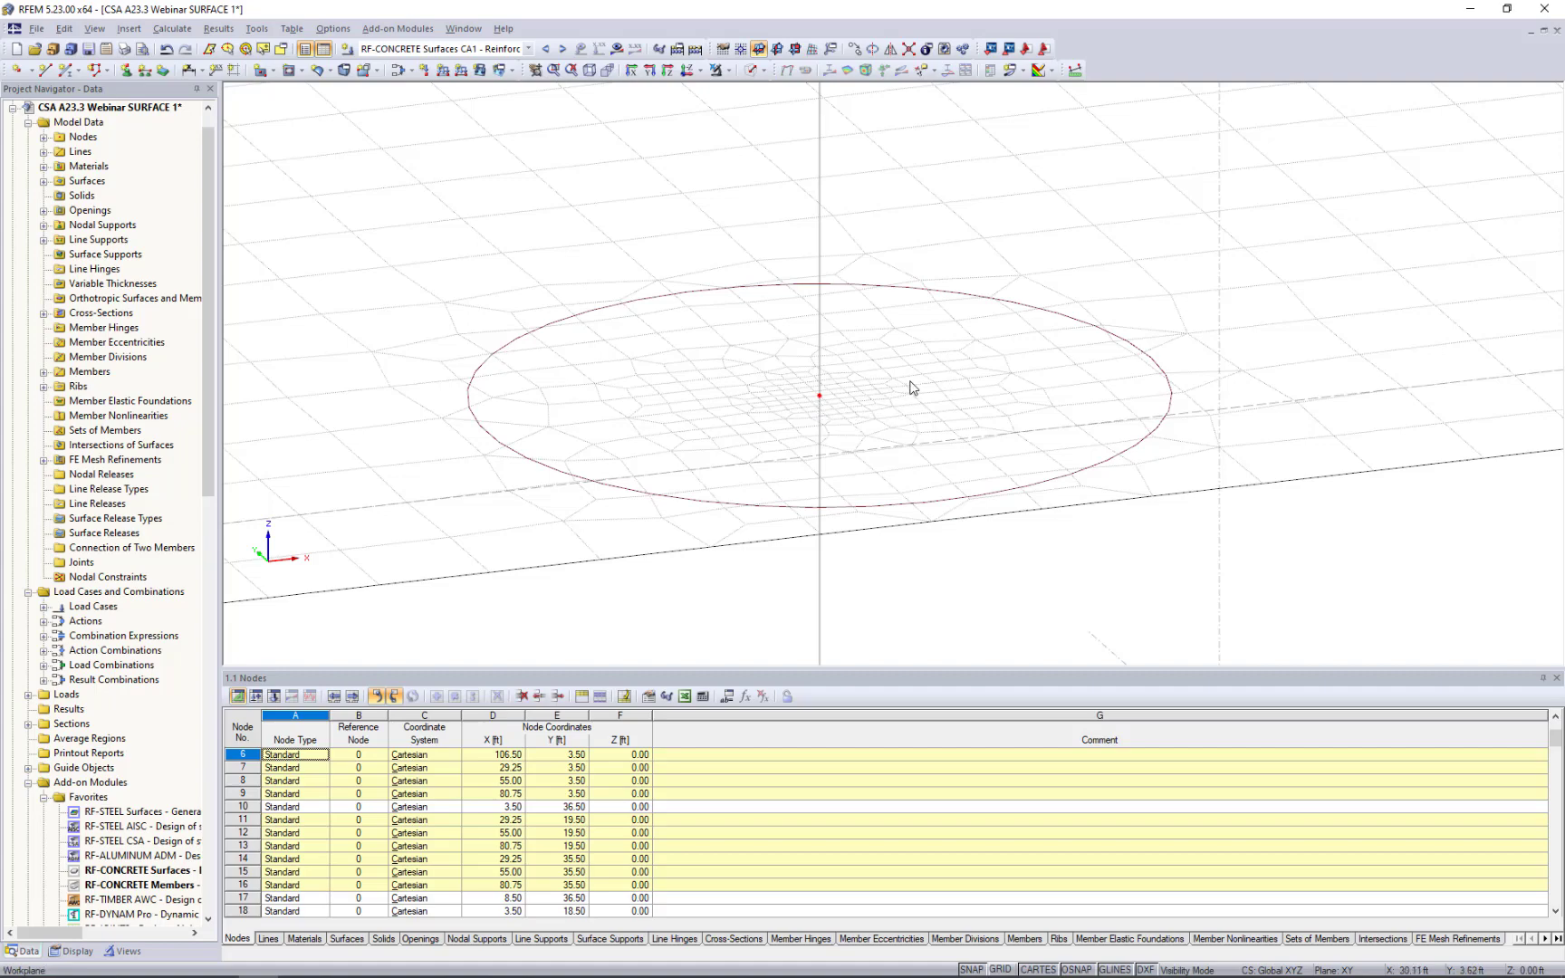
pyautogui.scroll(-8, 910, 388)
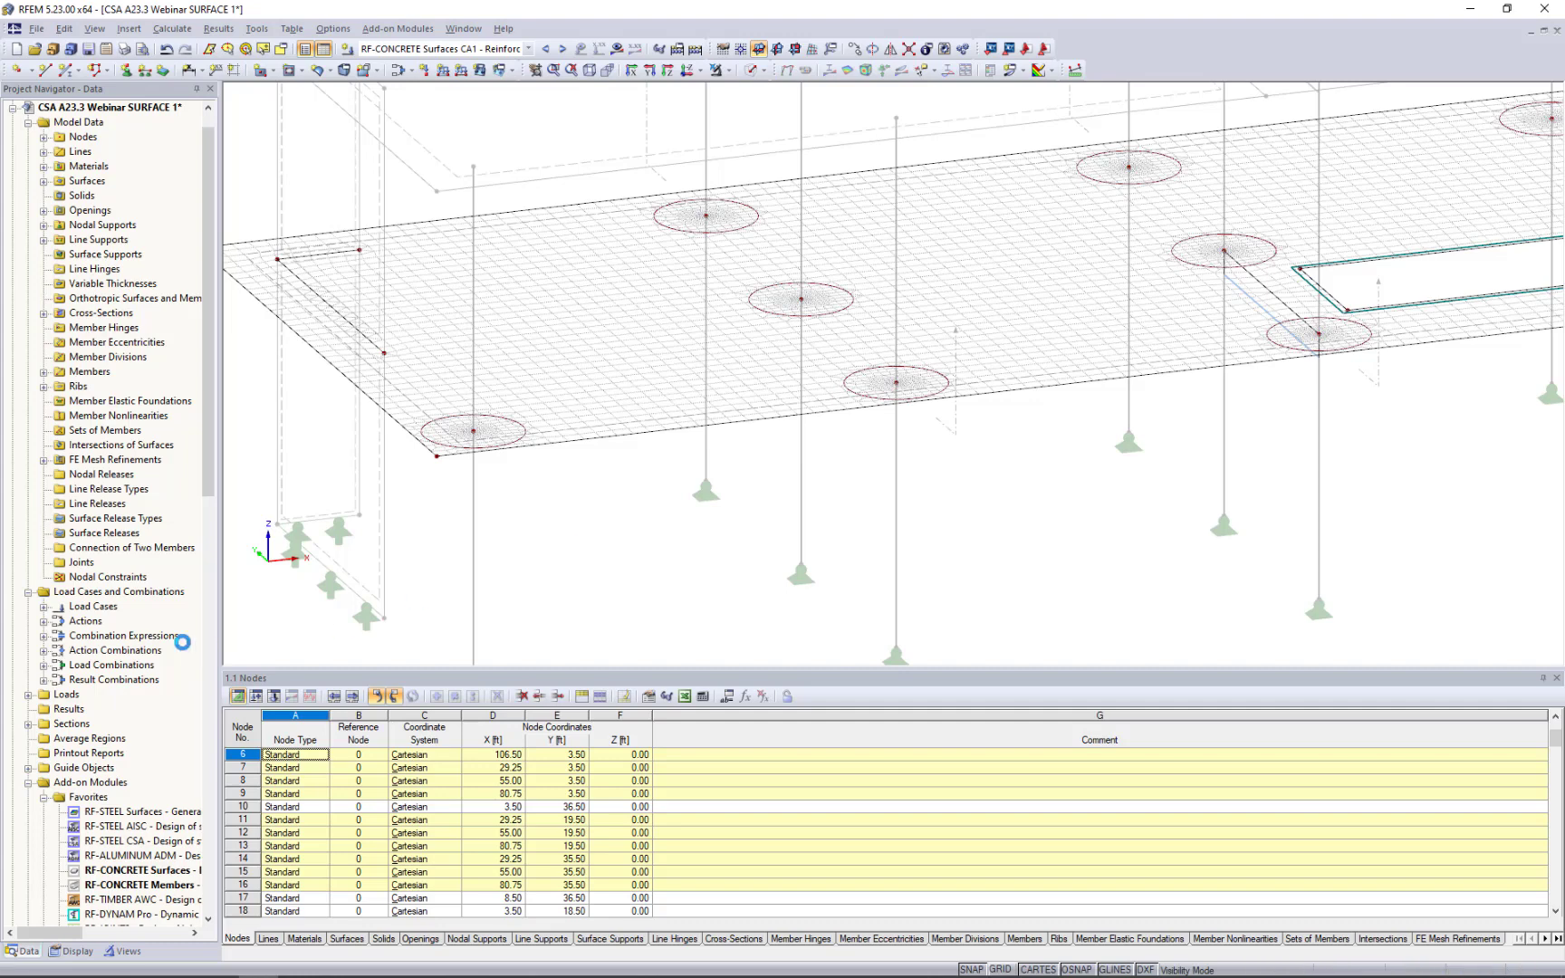
# Start a new average region and assign it to slab surface No. 1.
pyautogui.scroll(-2, 118, 567)
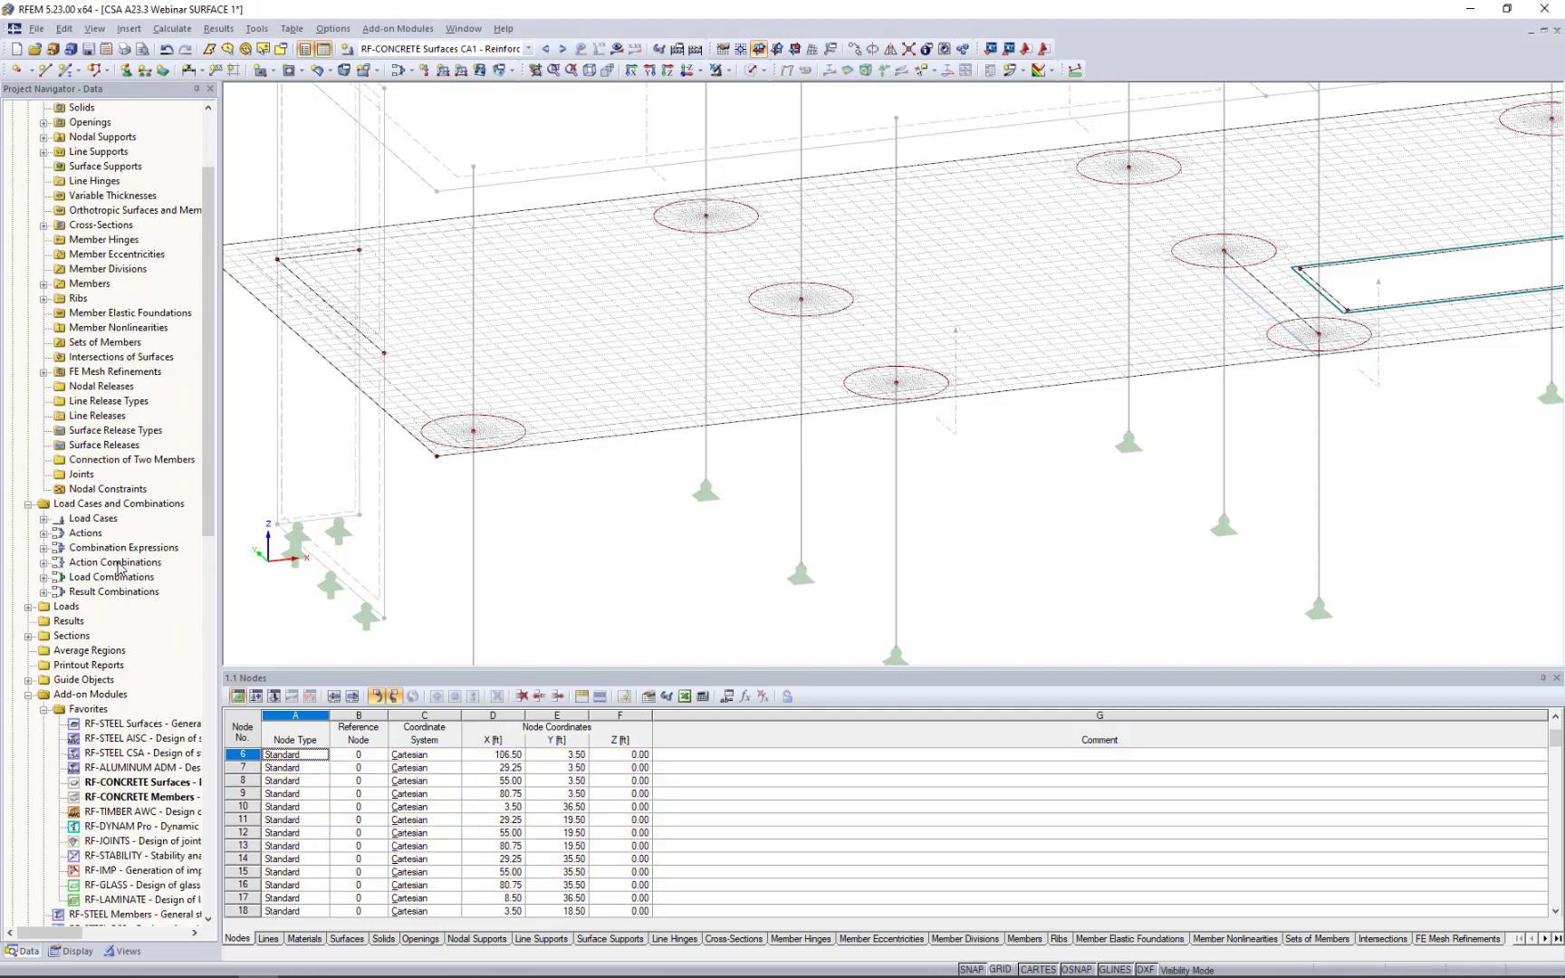
pyautogui.rightClick(78, 653)
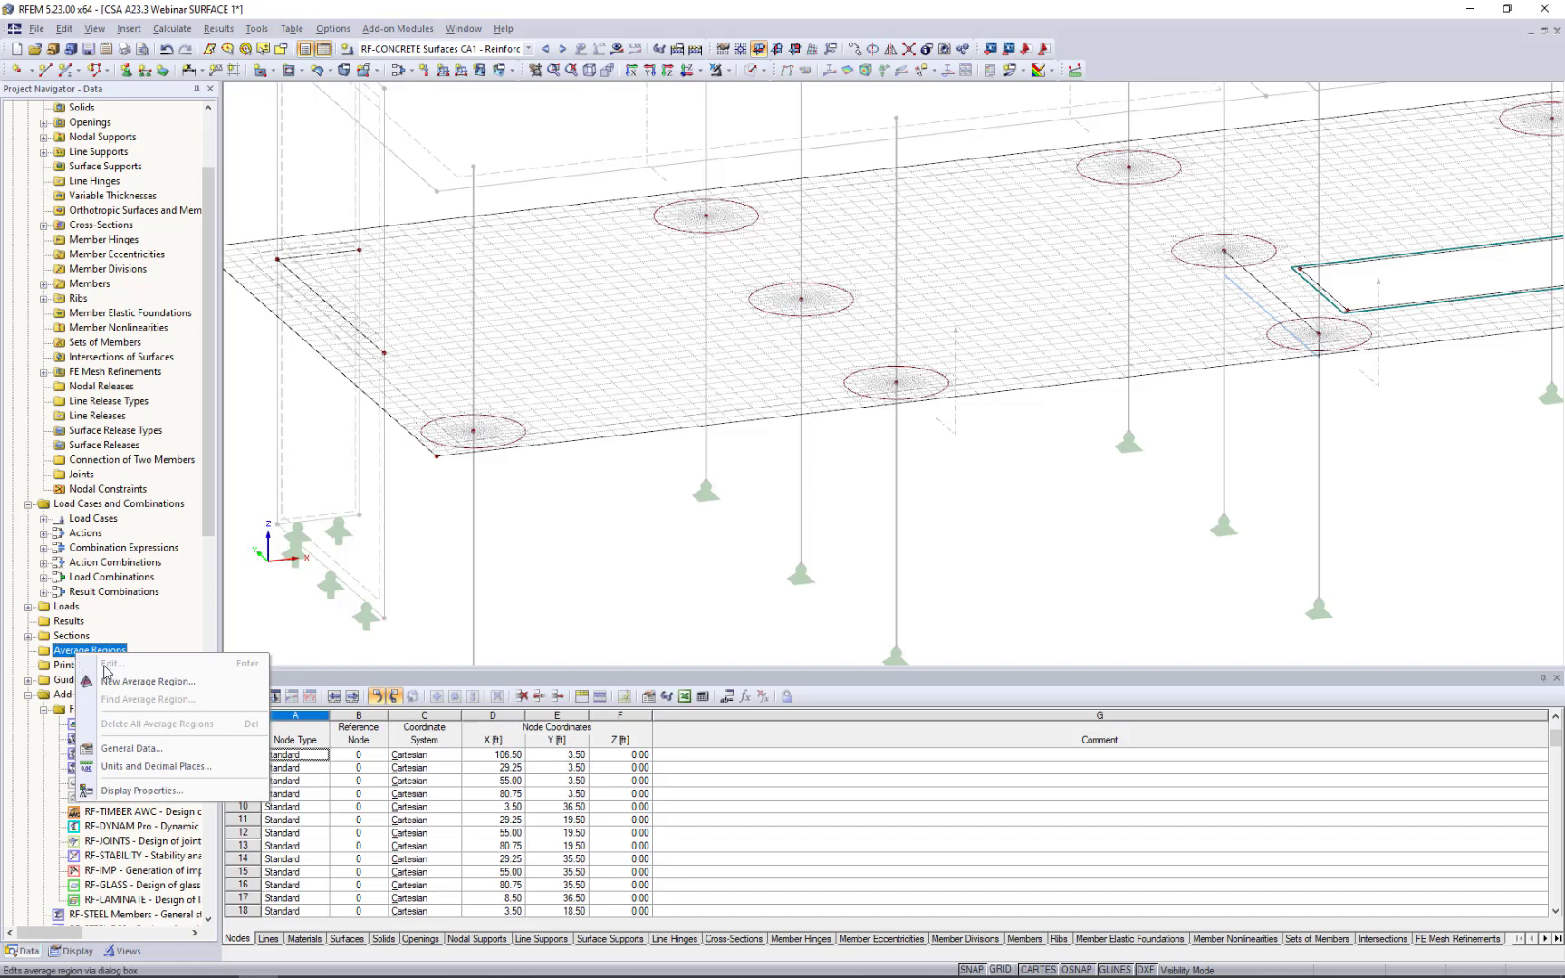
pyautogui.click(129, 690)
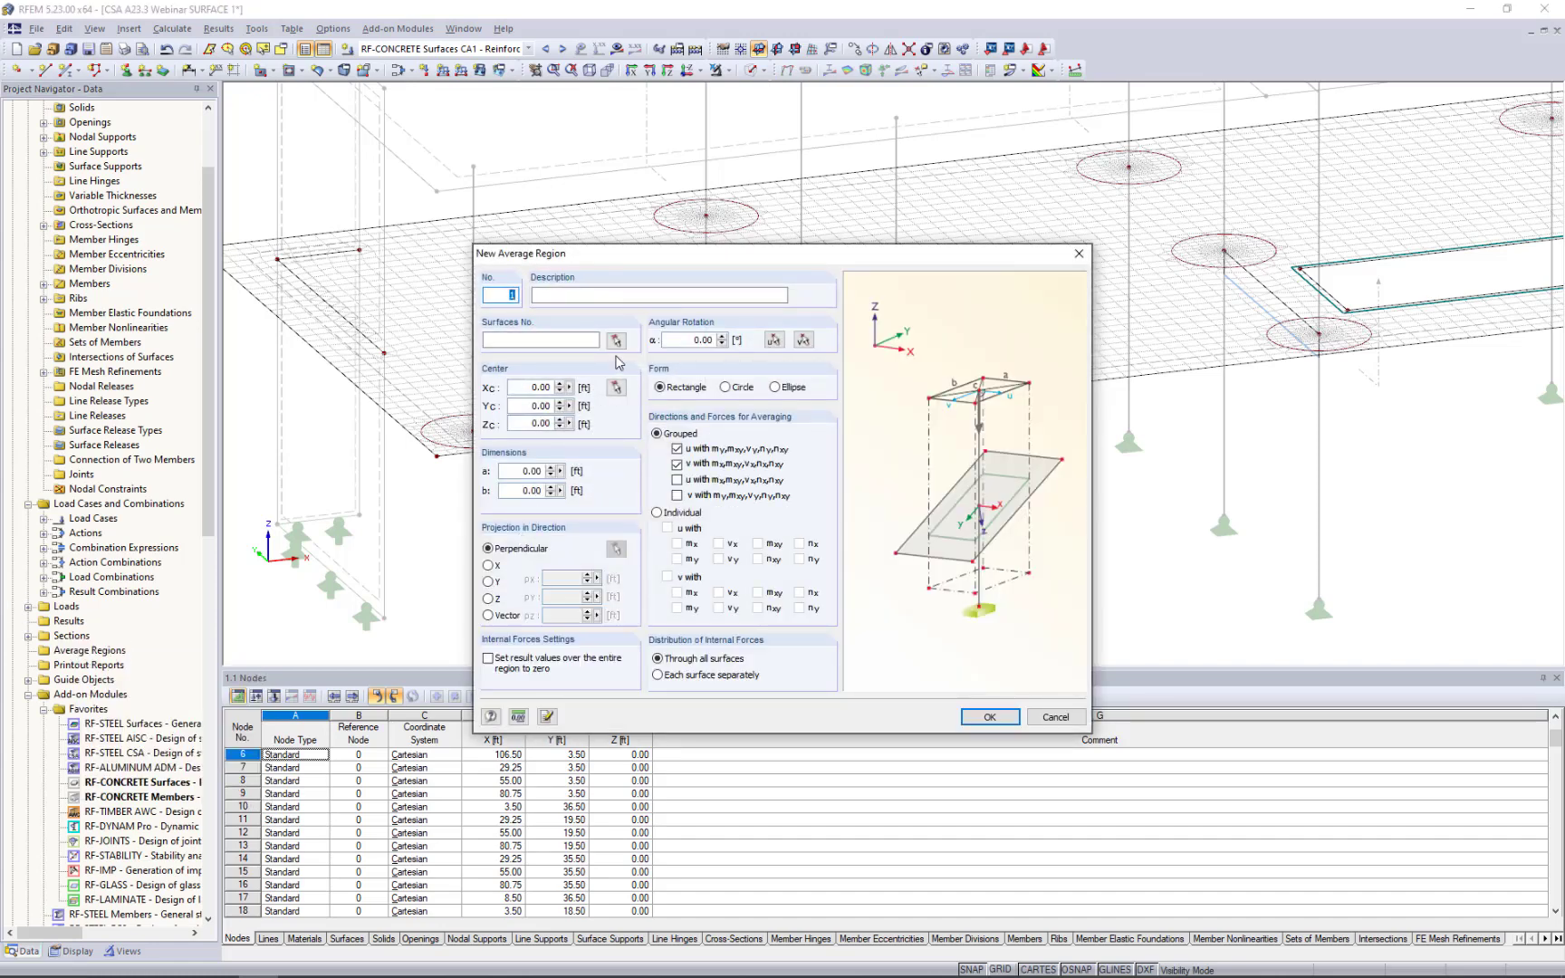
pyautogui.click(616, 340)
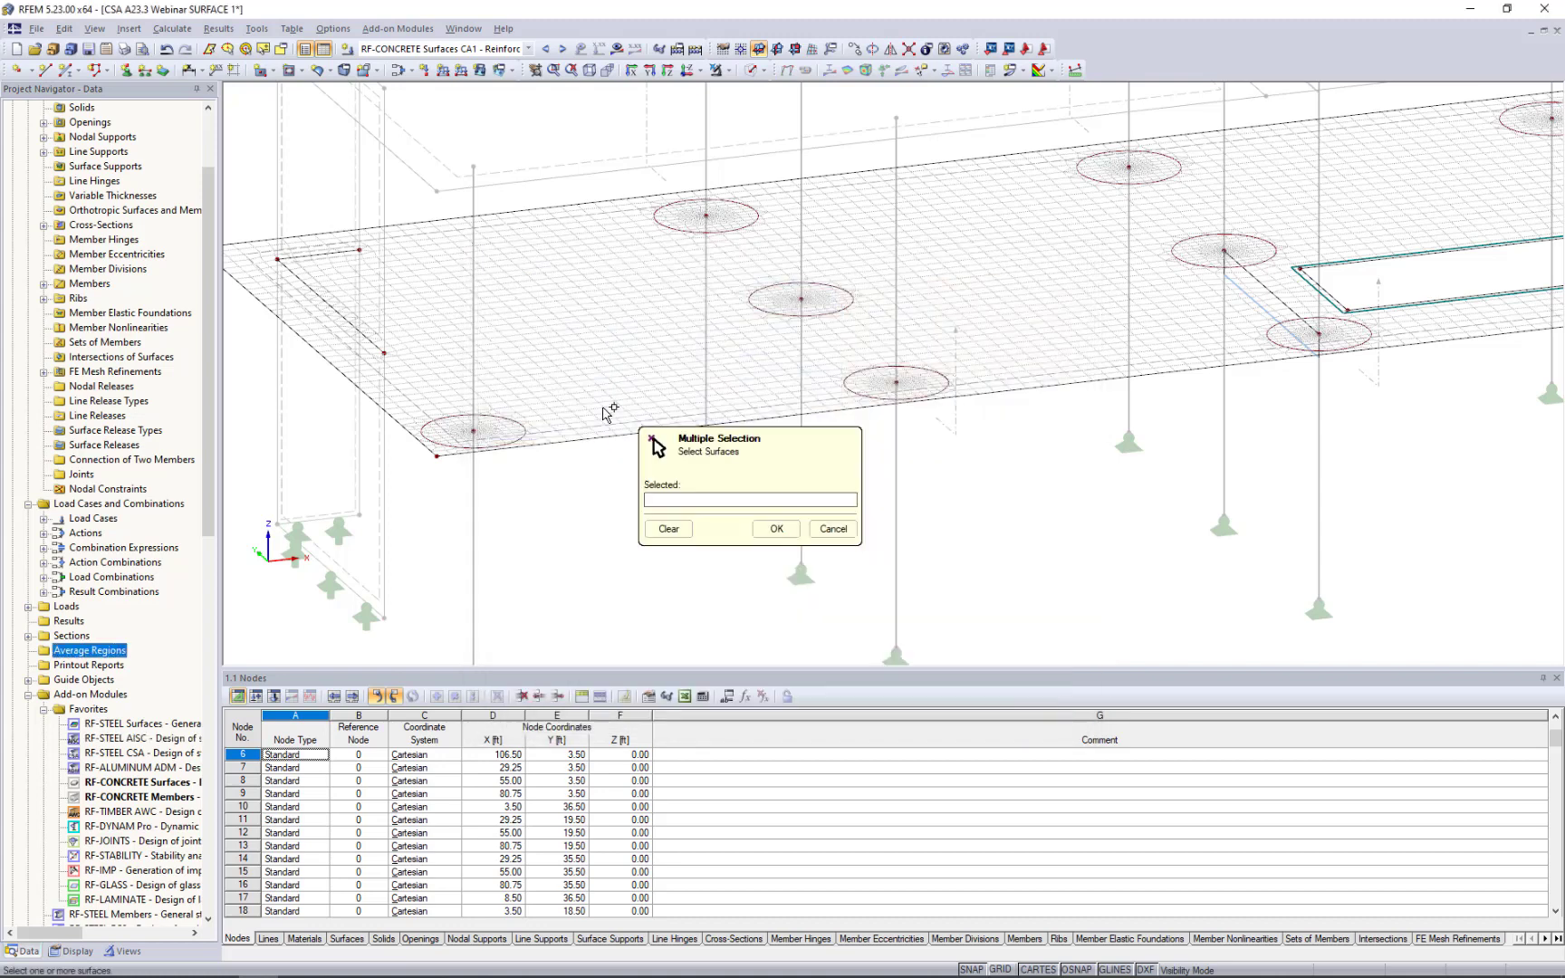
pyautogui.click(604, 410)
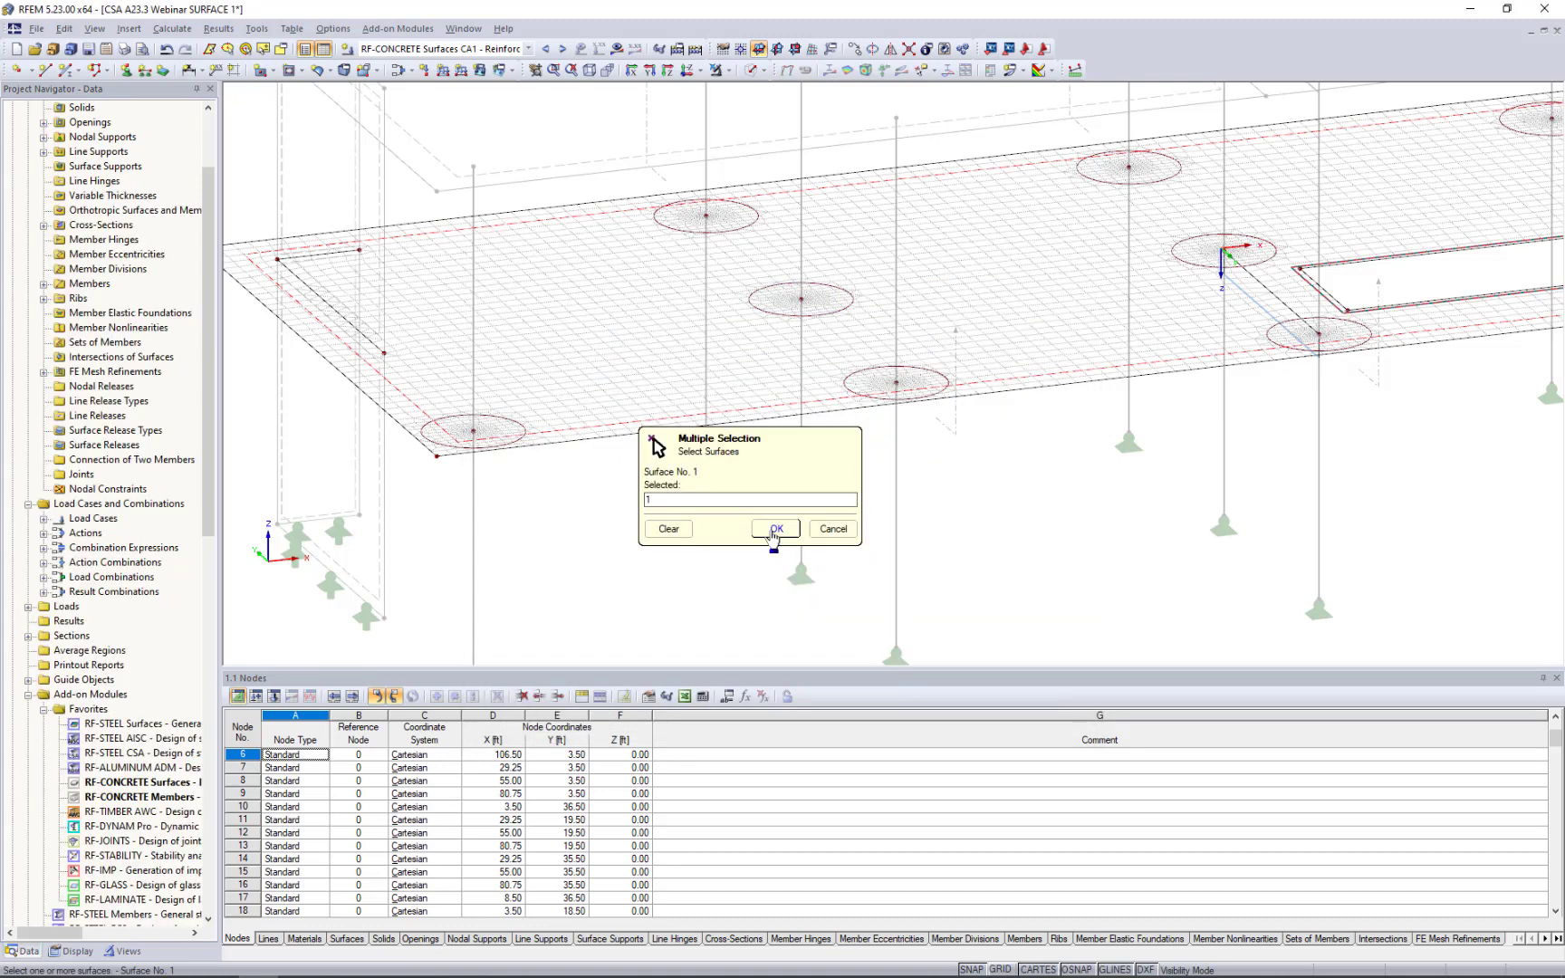
pyautogui.click(775, 529)
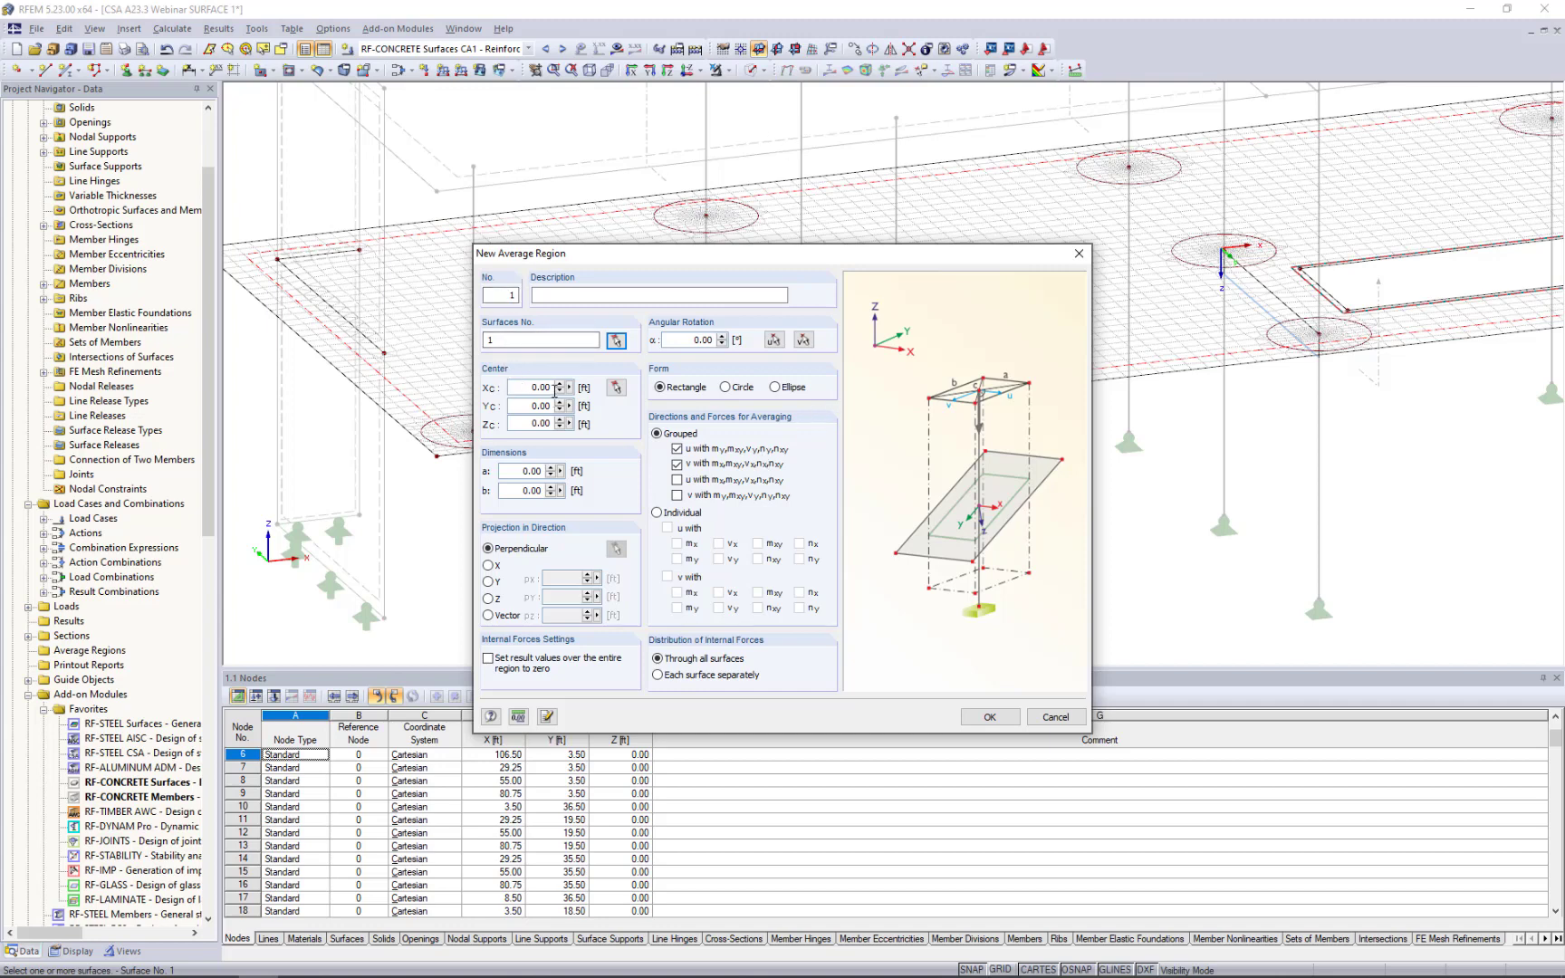
# Define the average region with all four grouped force options, 2 ft by 2 ft dimensions and its centre on the corner column at X 3.50, Y 3.50 ft.
pyautogui.click(677, 480)
pyautogui.click(678, 496)
pyautogui.doubleClick(531, 472)
pyautogui.write('2')
pyautogui.press('Tab')
pyautogui.click(616, 386)
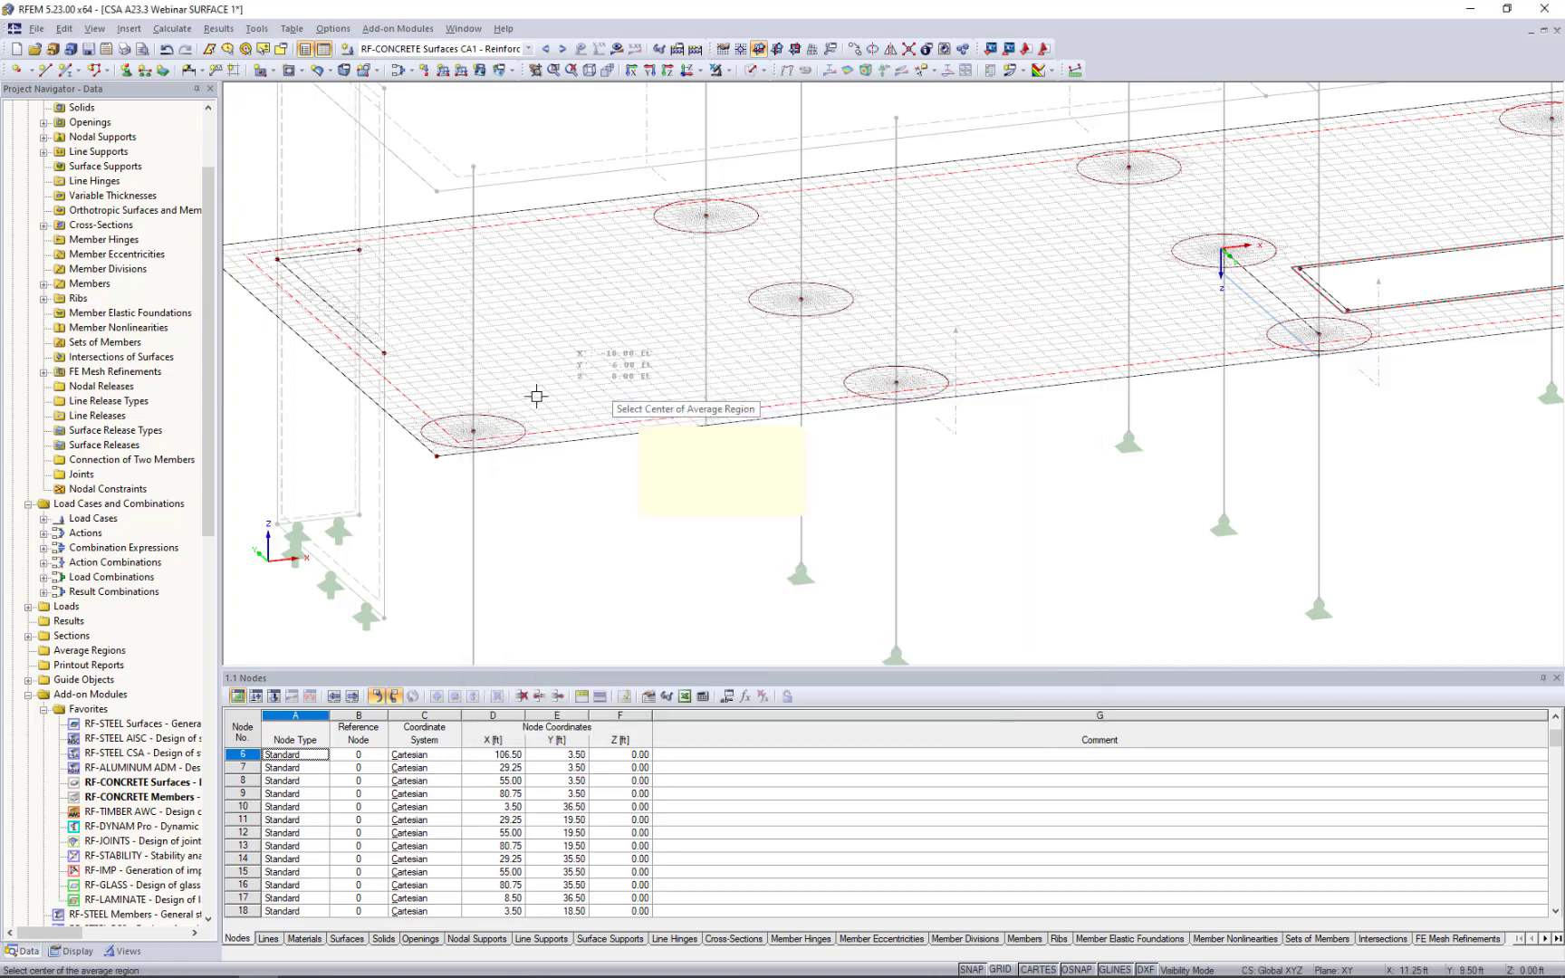
pyautogui.click(474, 431)
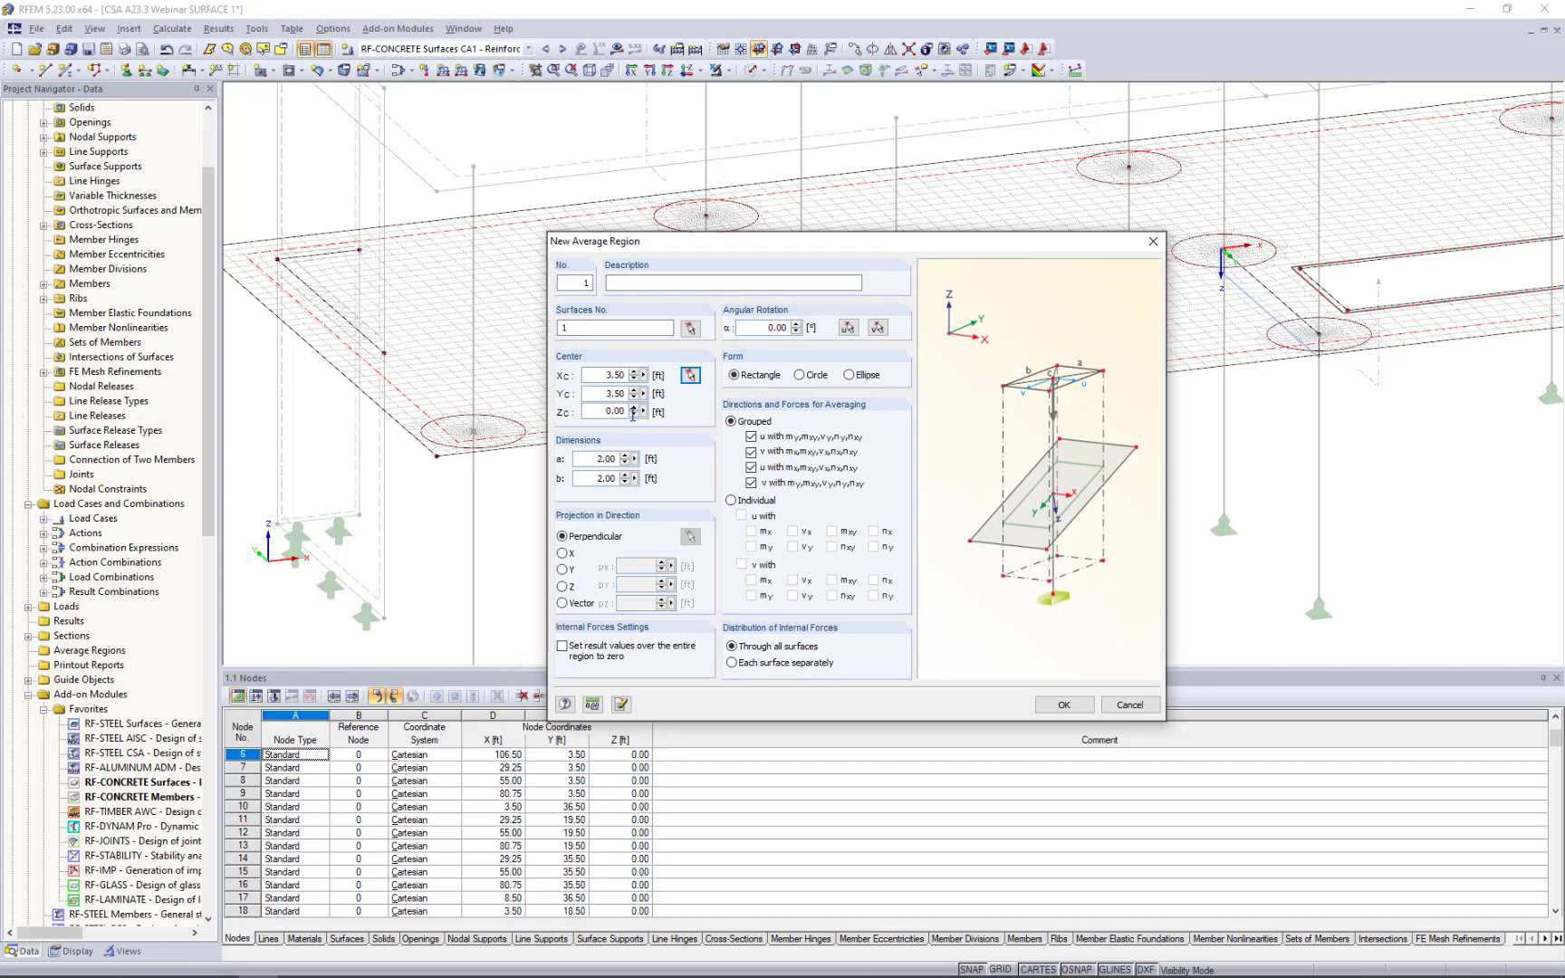
pyautogui.click(1064, 705)
# Copy the corner column's average region onto column nodes No. 7, 11 and 14.
pyautogui.scroll(4, 480, 444)
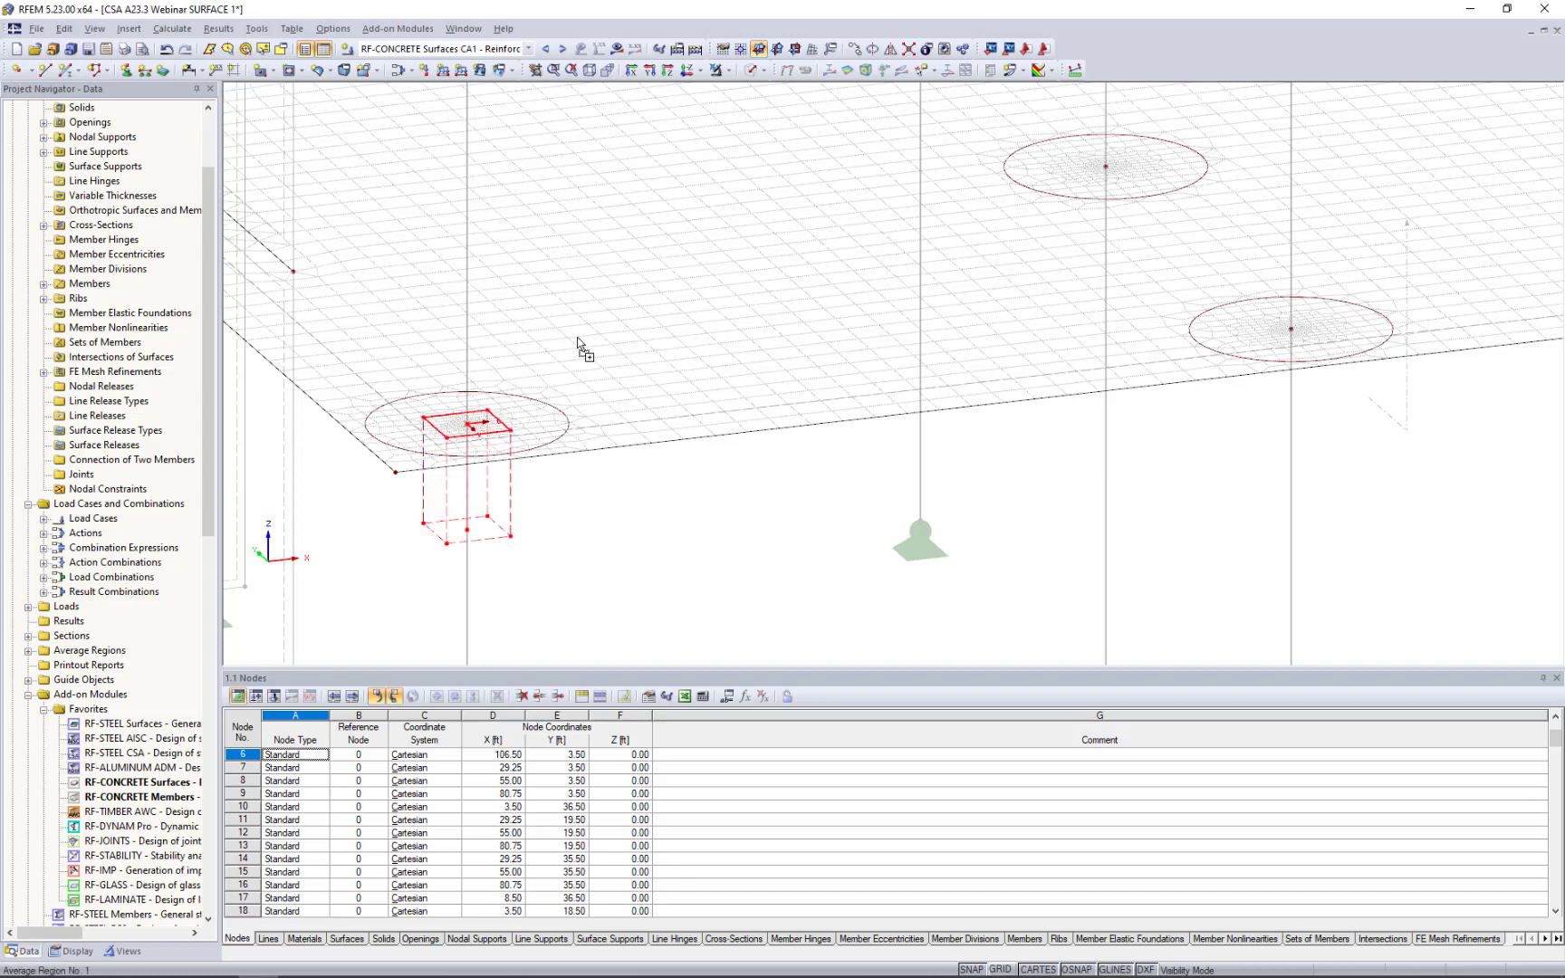
pyautogui.click(1289, 330)
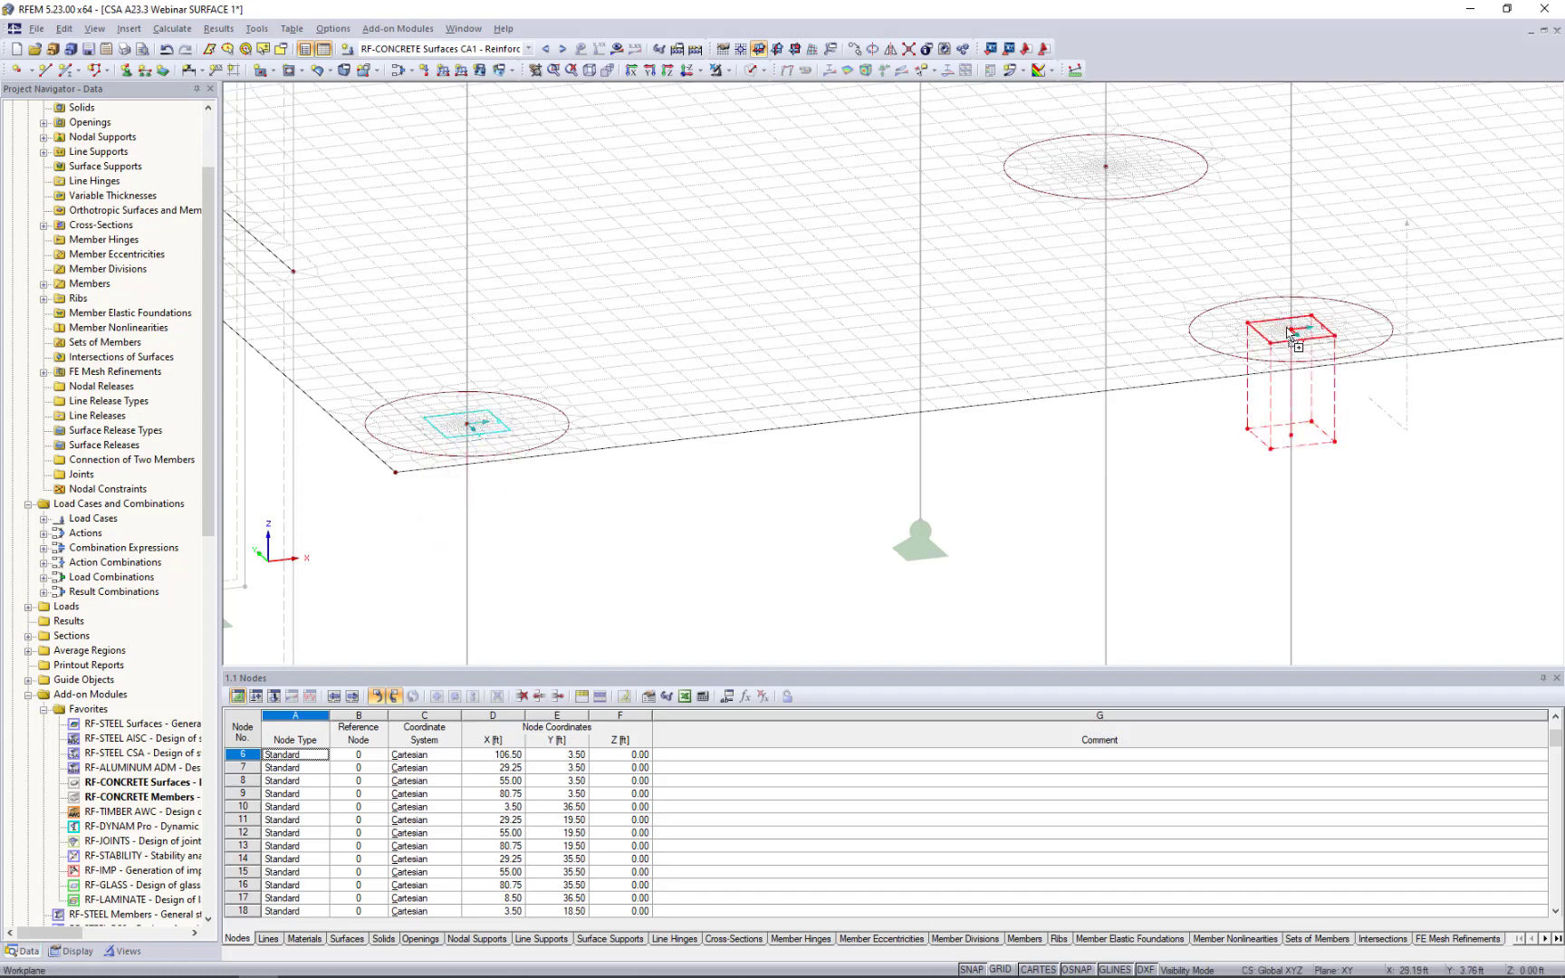
pyautogui.moveTo(1159, 524); pyautogui.dragTo(961, 650, button='middle')
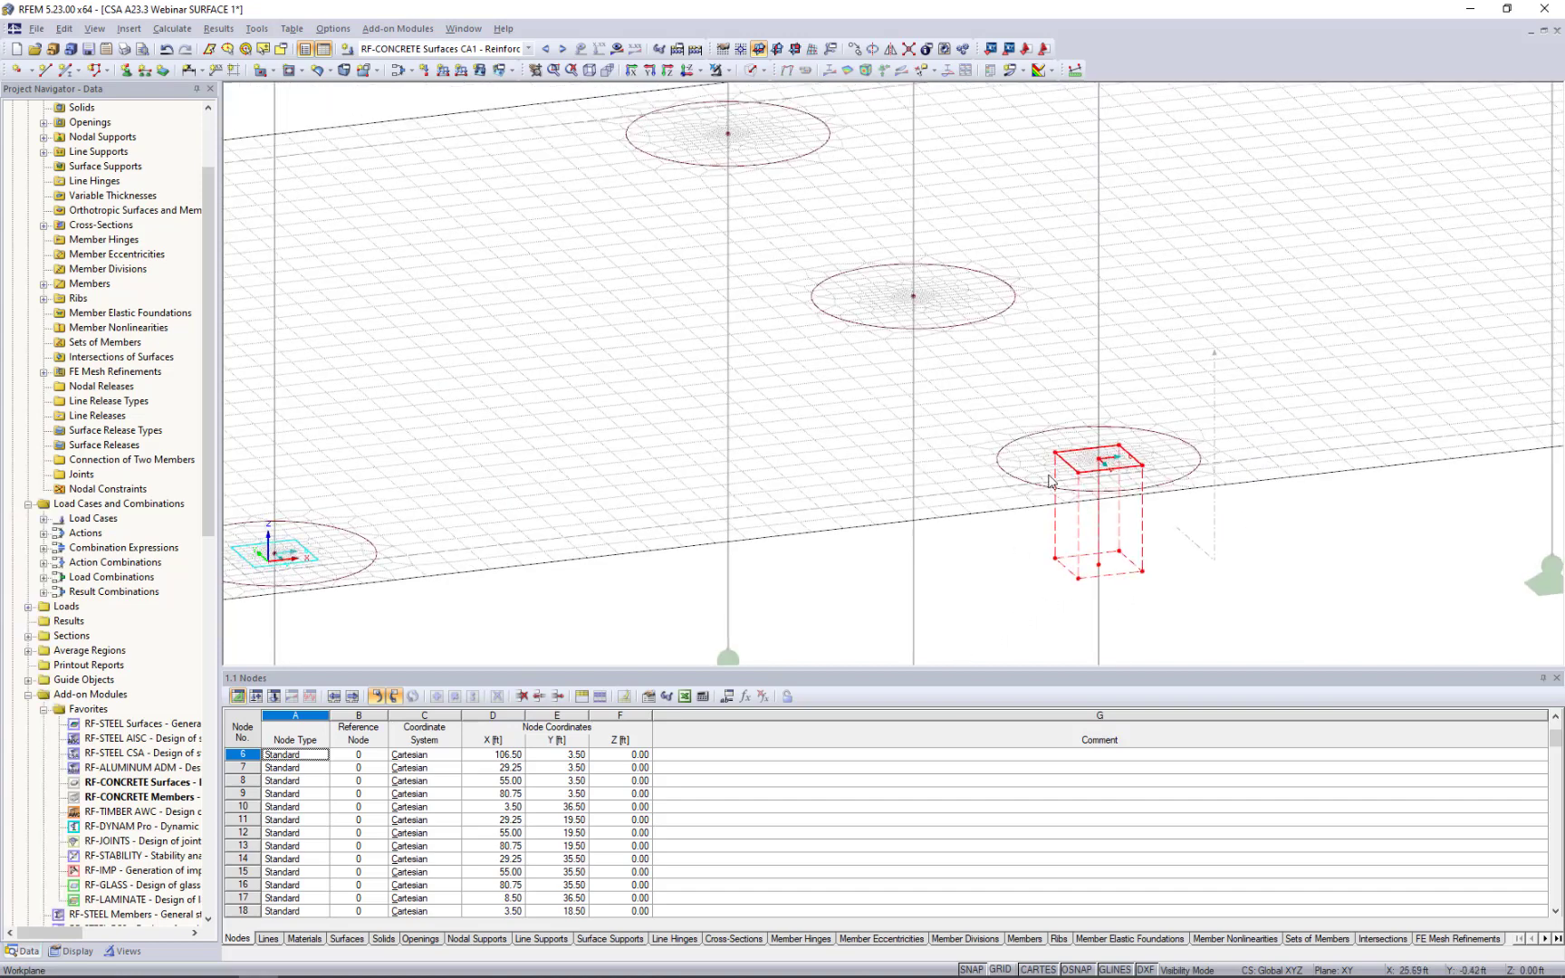
pyautogui.click(914, 295)
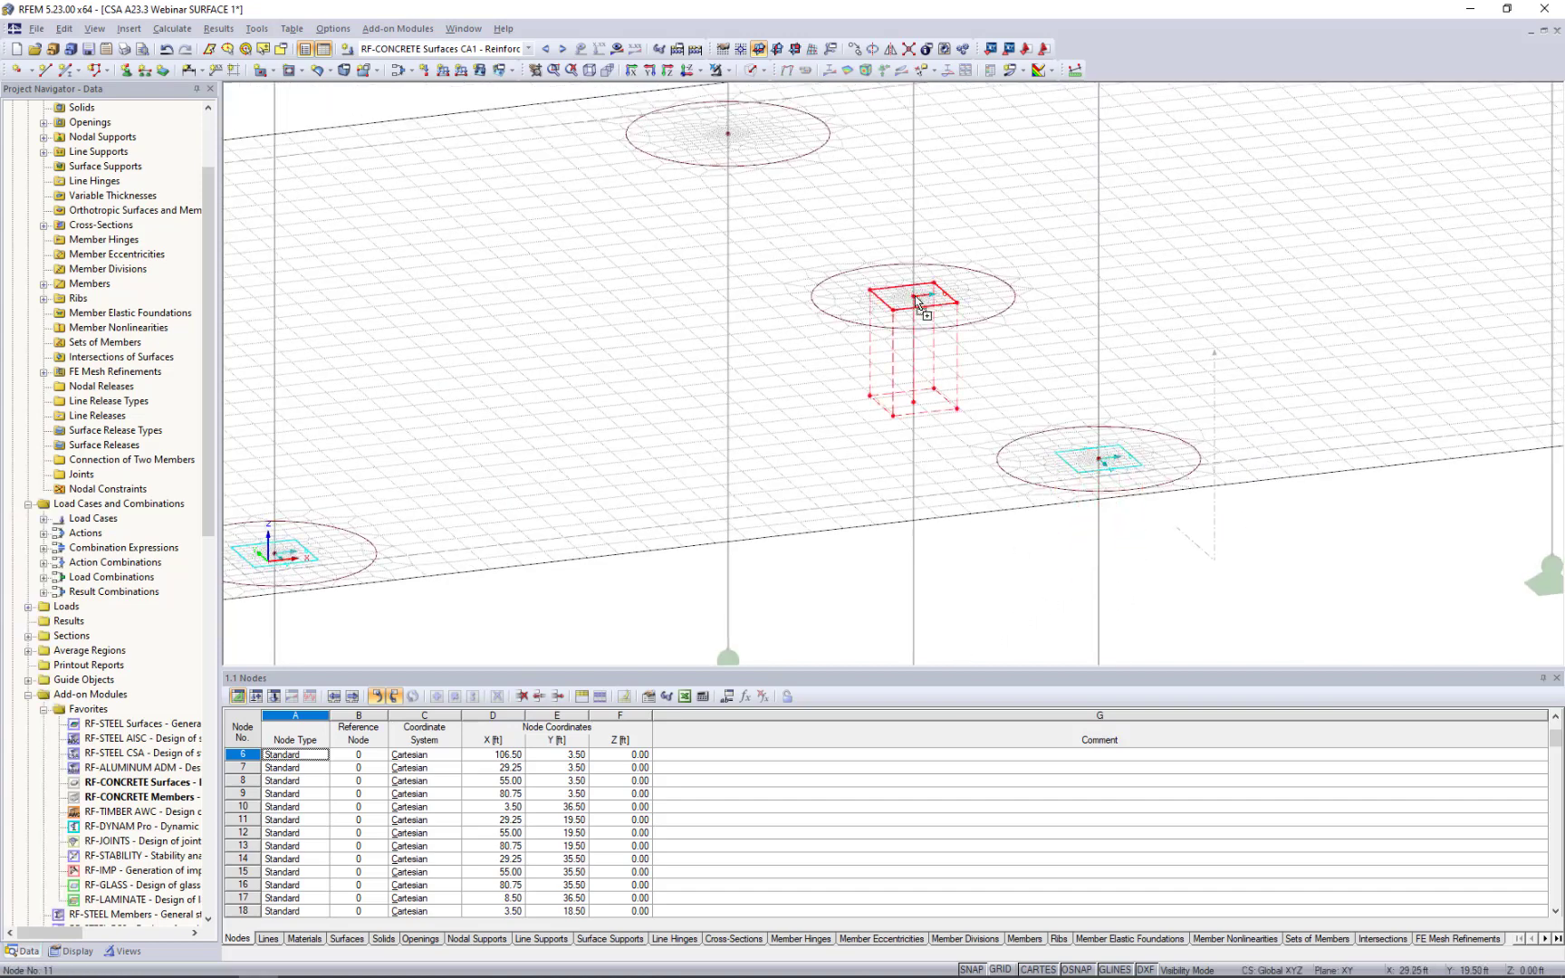
pyautogui.click(732, 138)
# Select the average regions at nodes No. 7, 11 and 14 together and copy them to the column row at nodes No. 8, 12 and 15.
pyautogui.scroll(-1, 826, 317)
pyautogui.scroll(-3, 860, 336)
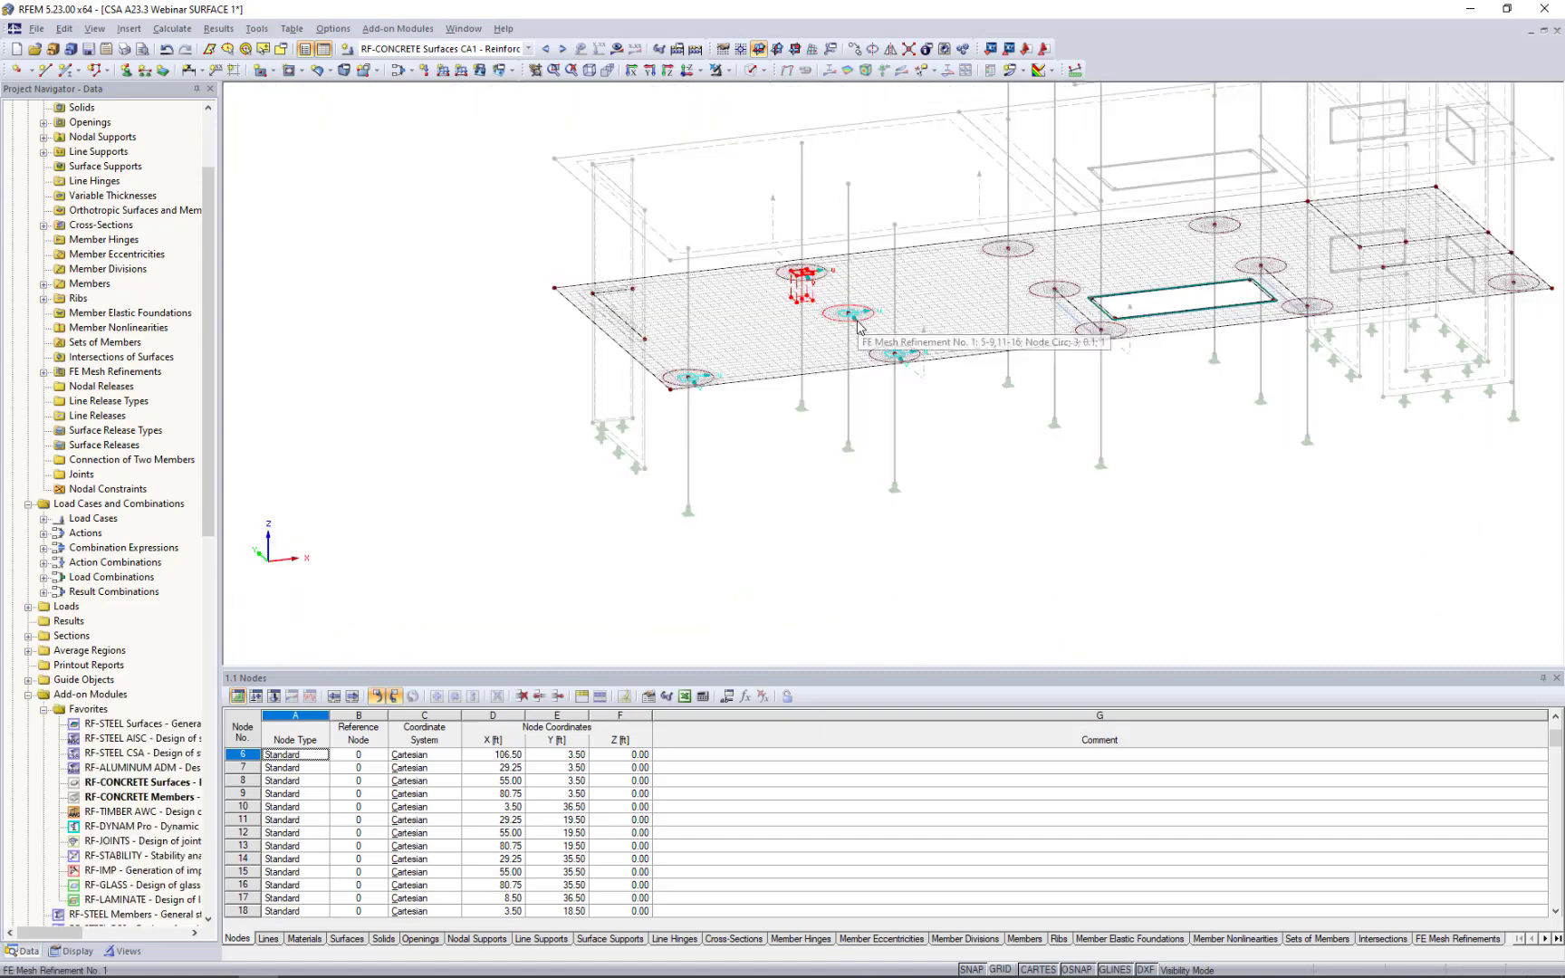
pyautogui.moveTo(885, 360); pyautogui.dragTo(721, 422, button='middle')
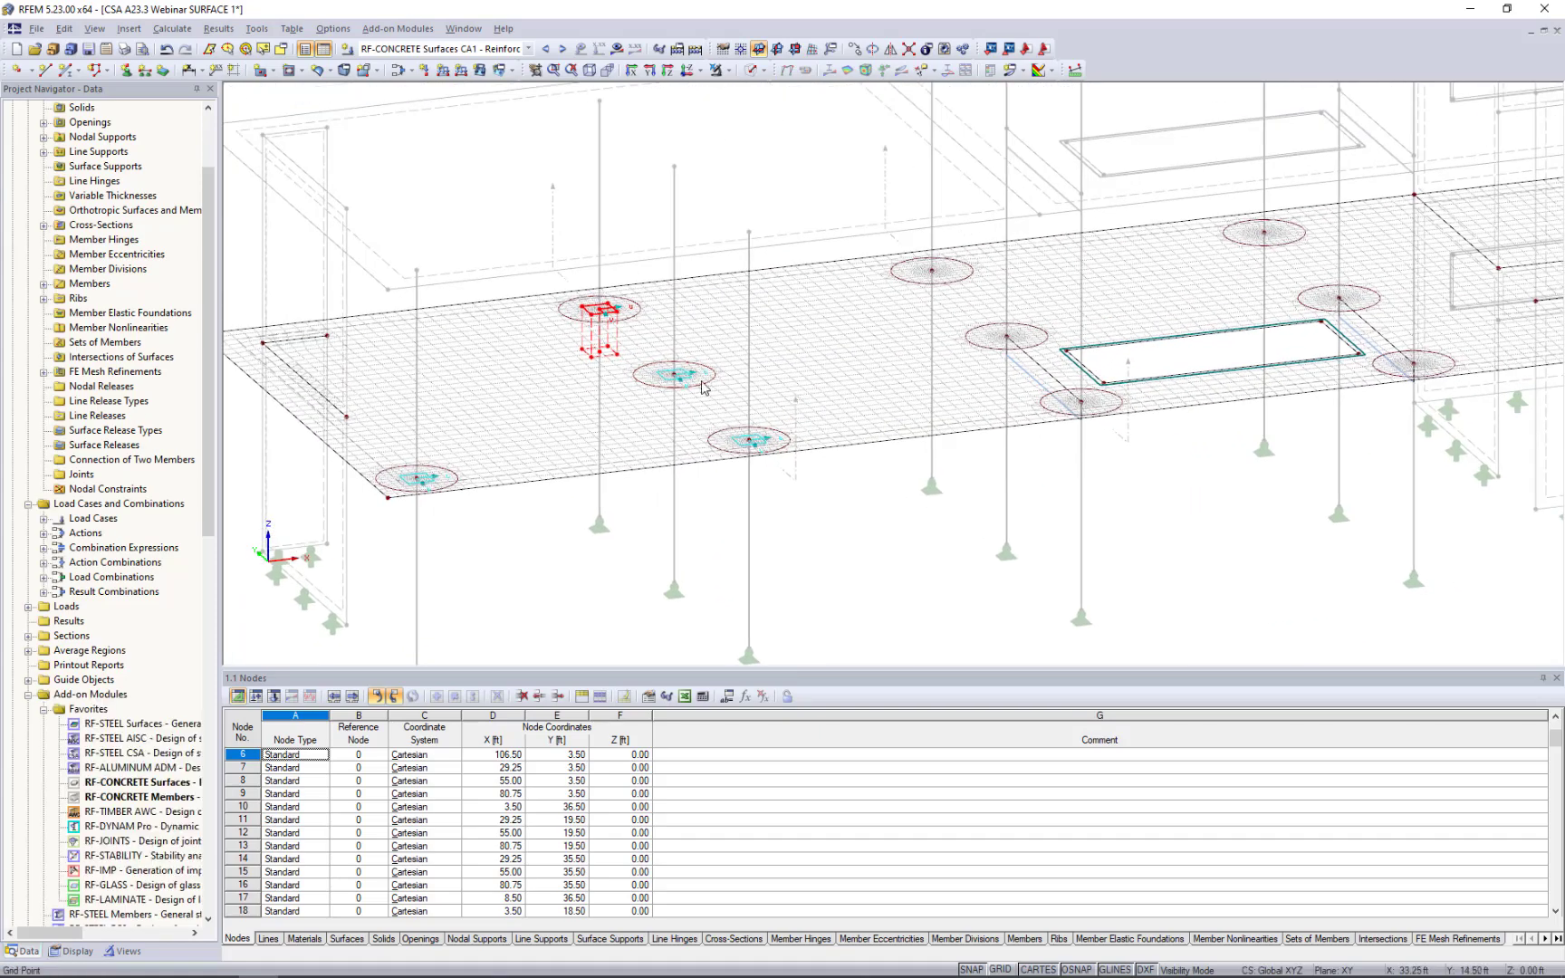
pyautogui.click(673, 374)
pyautogui.click(750, 440)
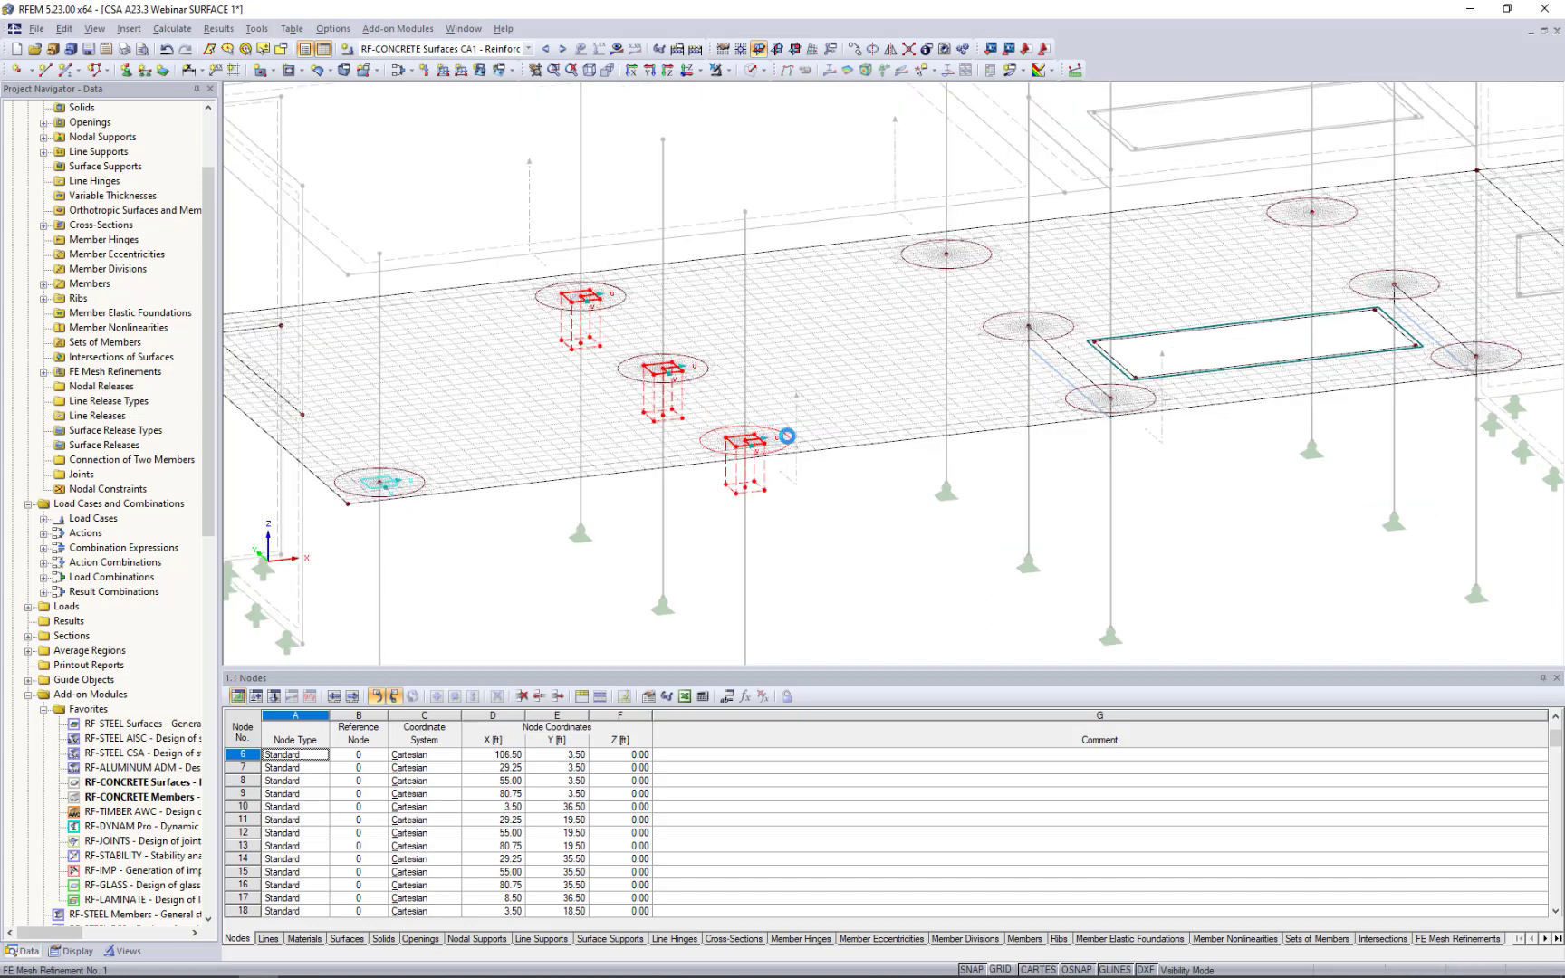
pyautogui.scroll(2, 786, 437)
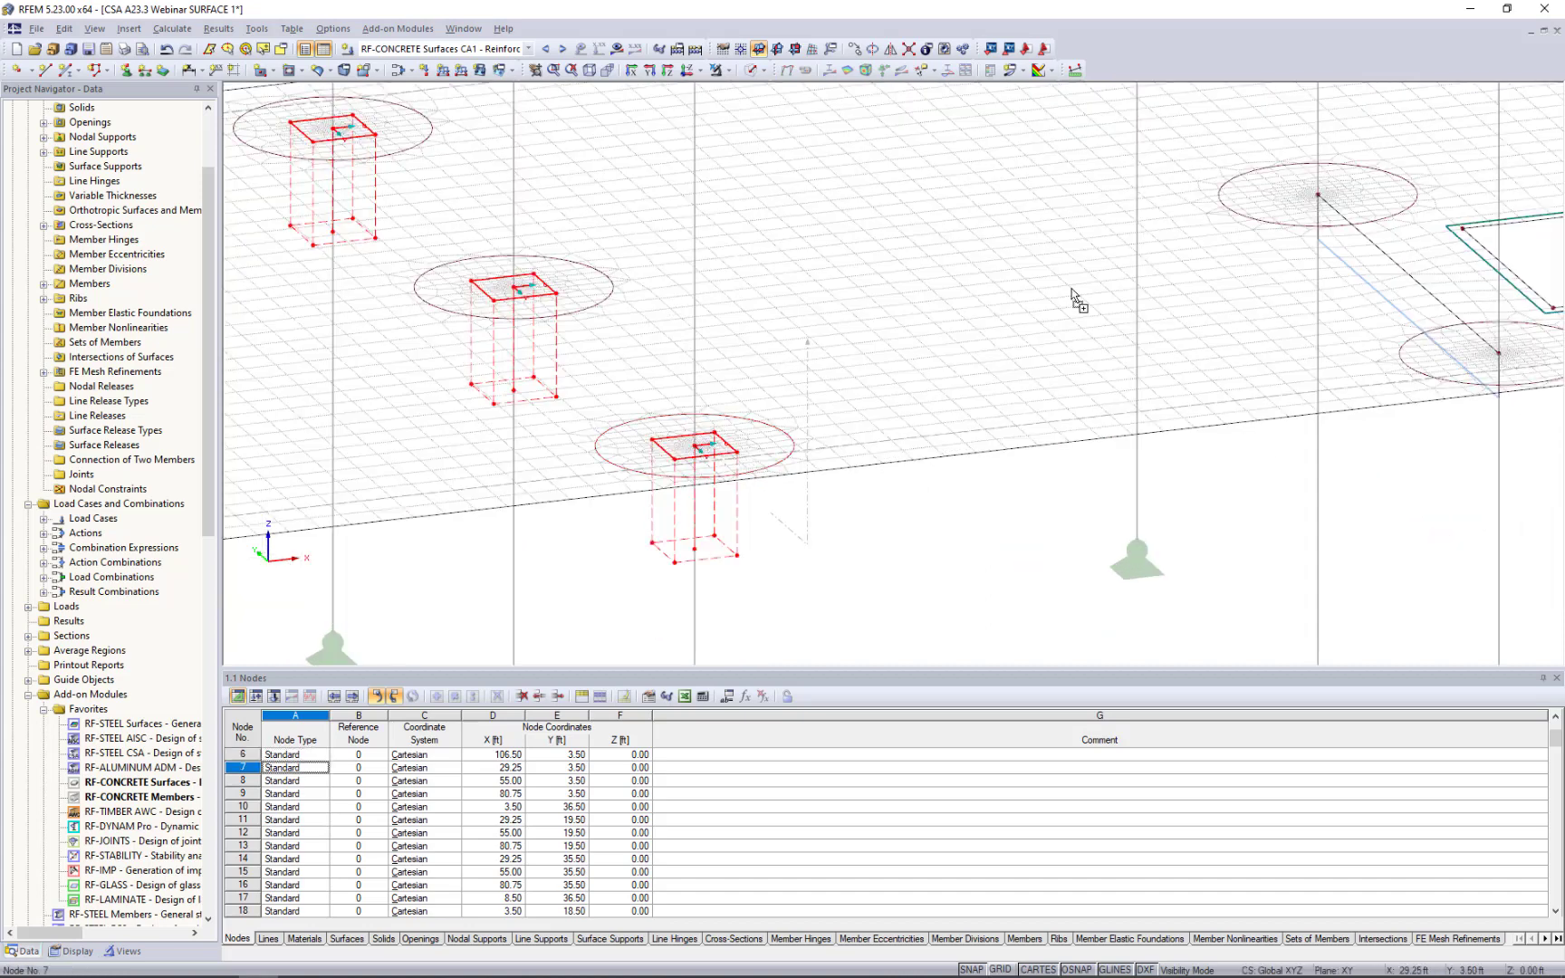
pyautogui.click(1496, 360)
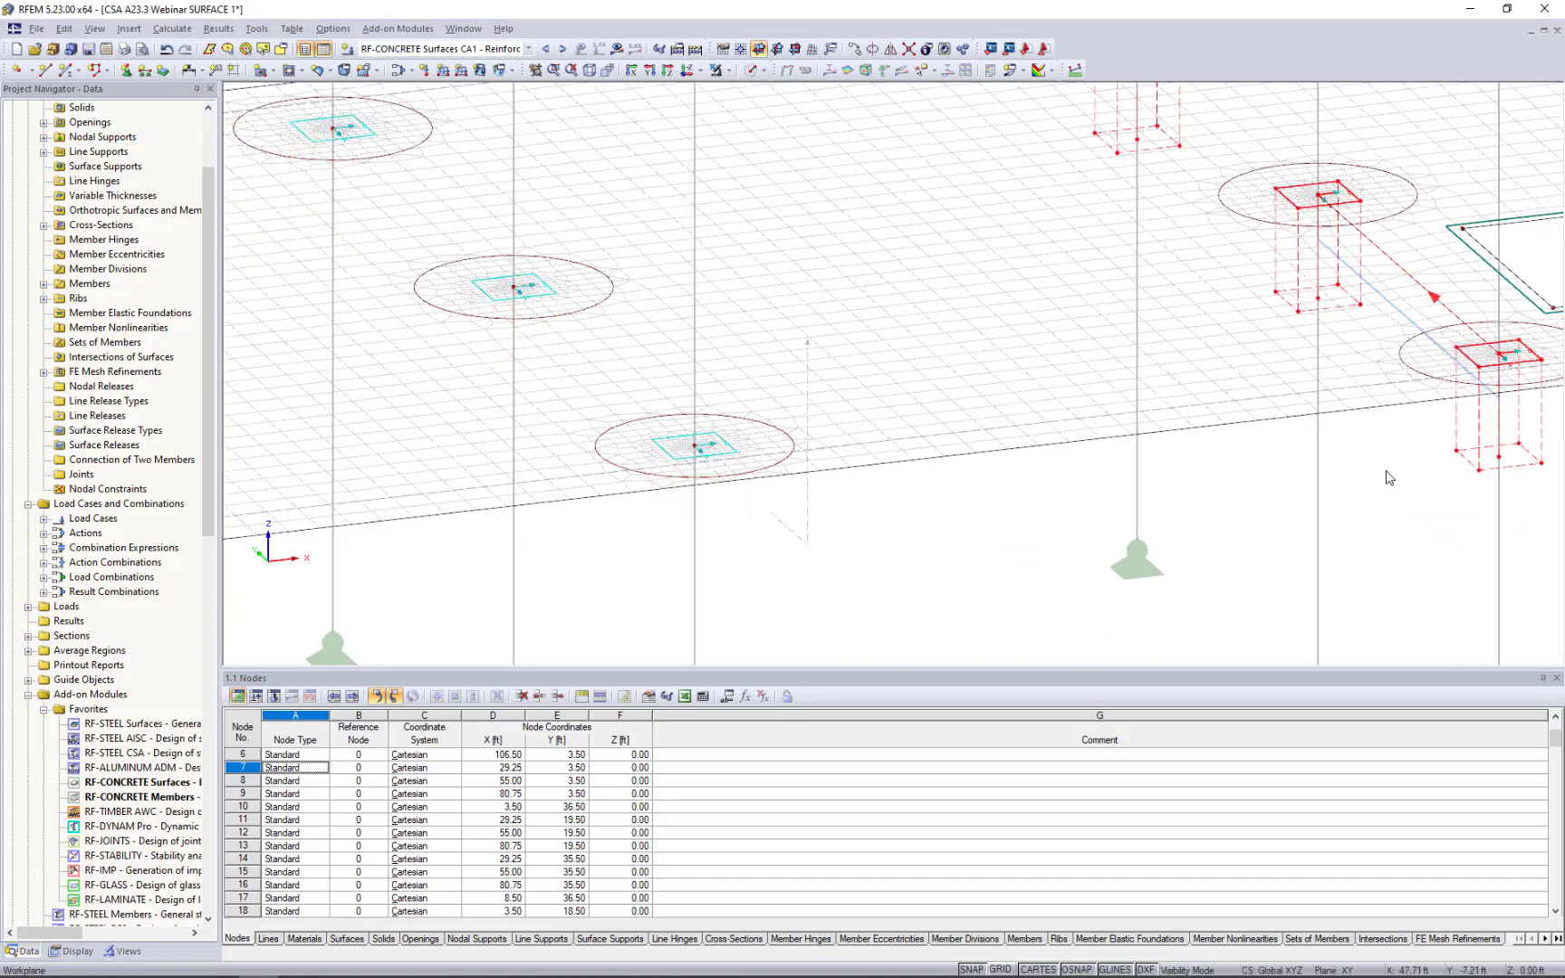
# Select the average regions at column nodes No. 8, 12 and 15 together.
pyautogui.moveTo(1304, 467); pyautogui.dragTo(412, 580, button='middle')
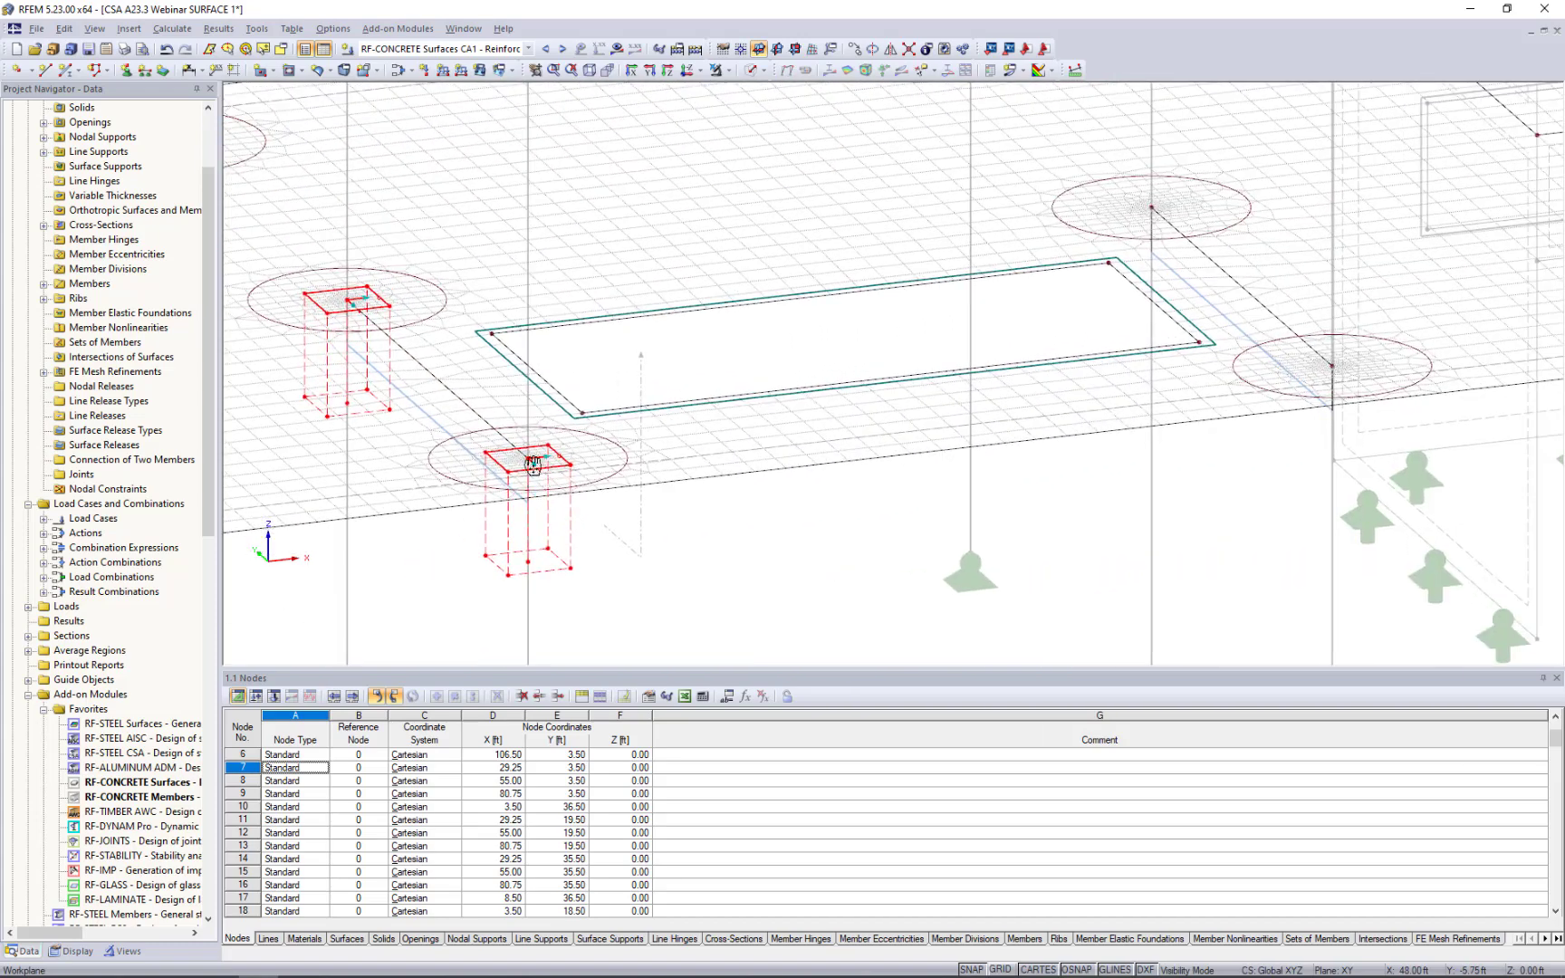
pyautogui.moveTo(531, 462); pyautogui.dragTo(695, 390)
pyautogui.click(594, 521)
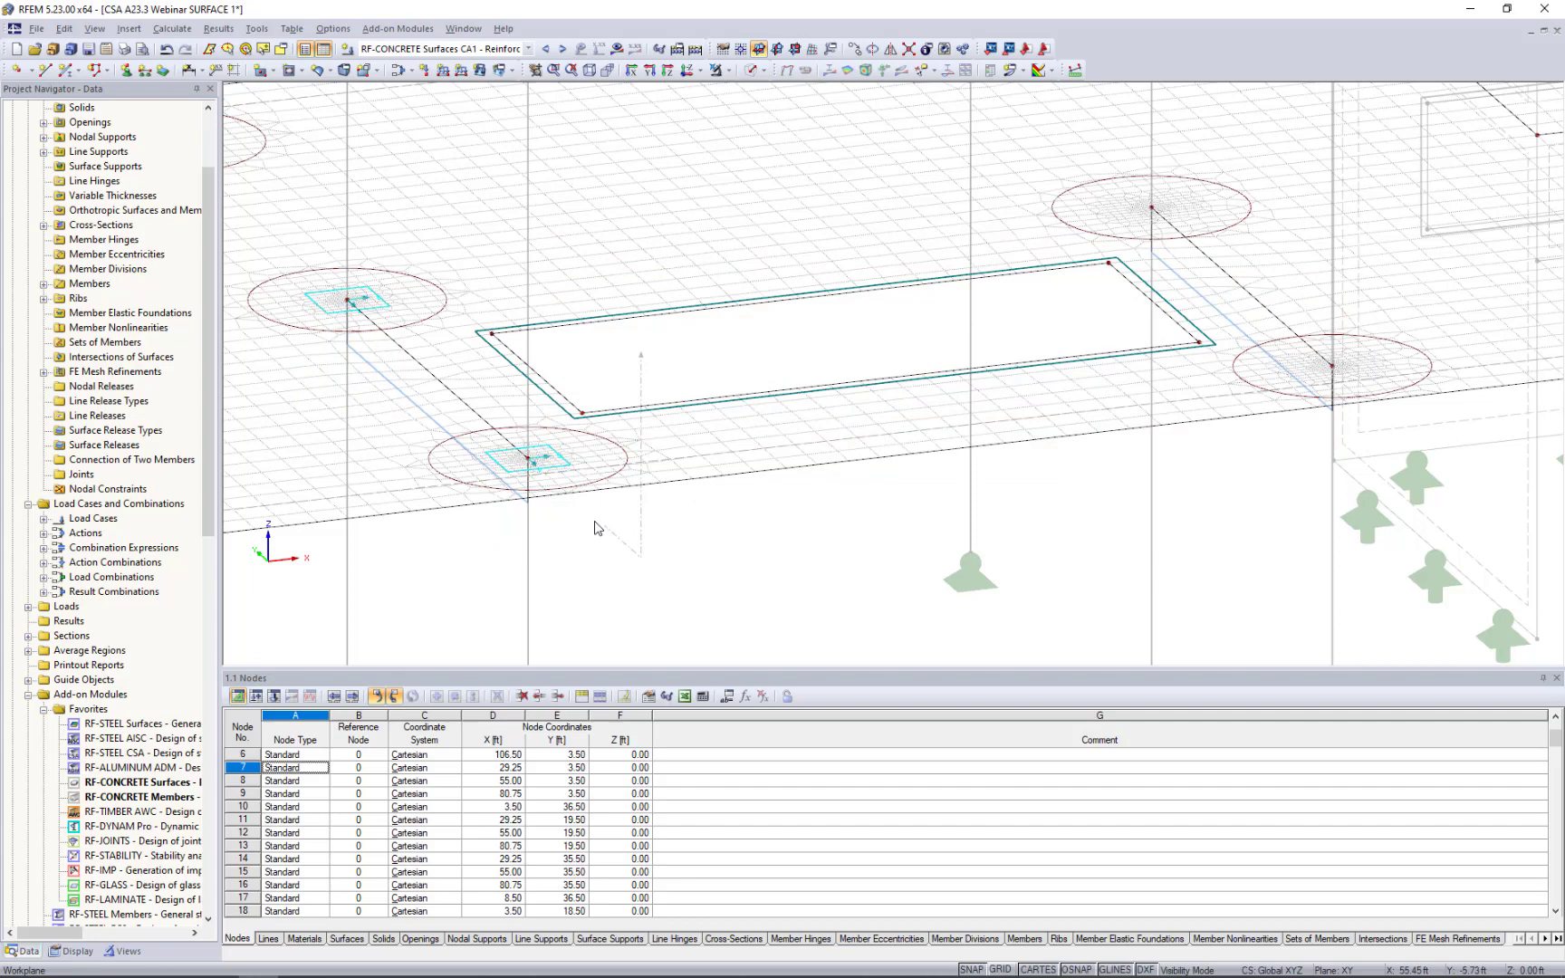
pyautogui.click(548, 459)
pyautogui.scroll(-4, 419, 367)
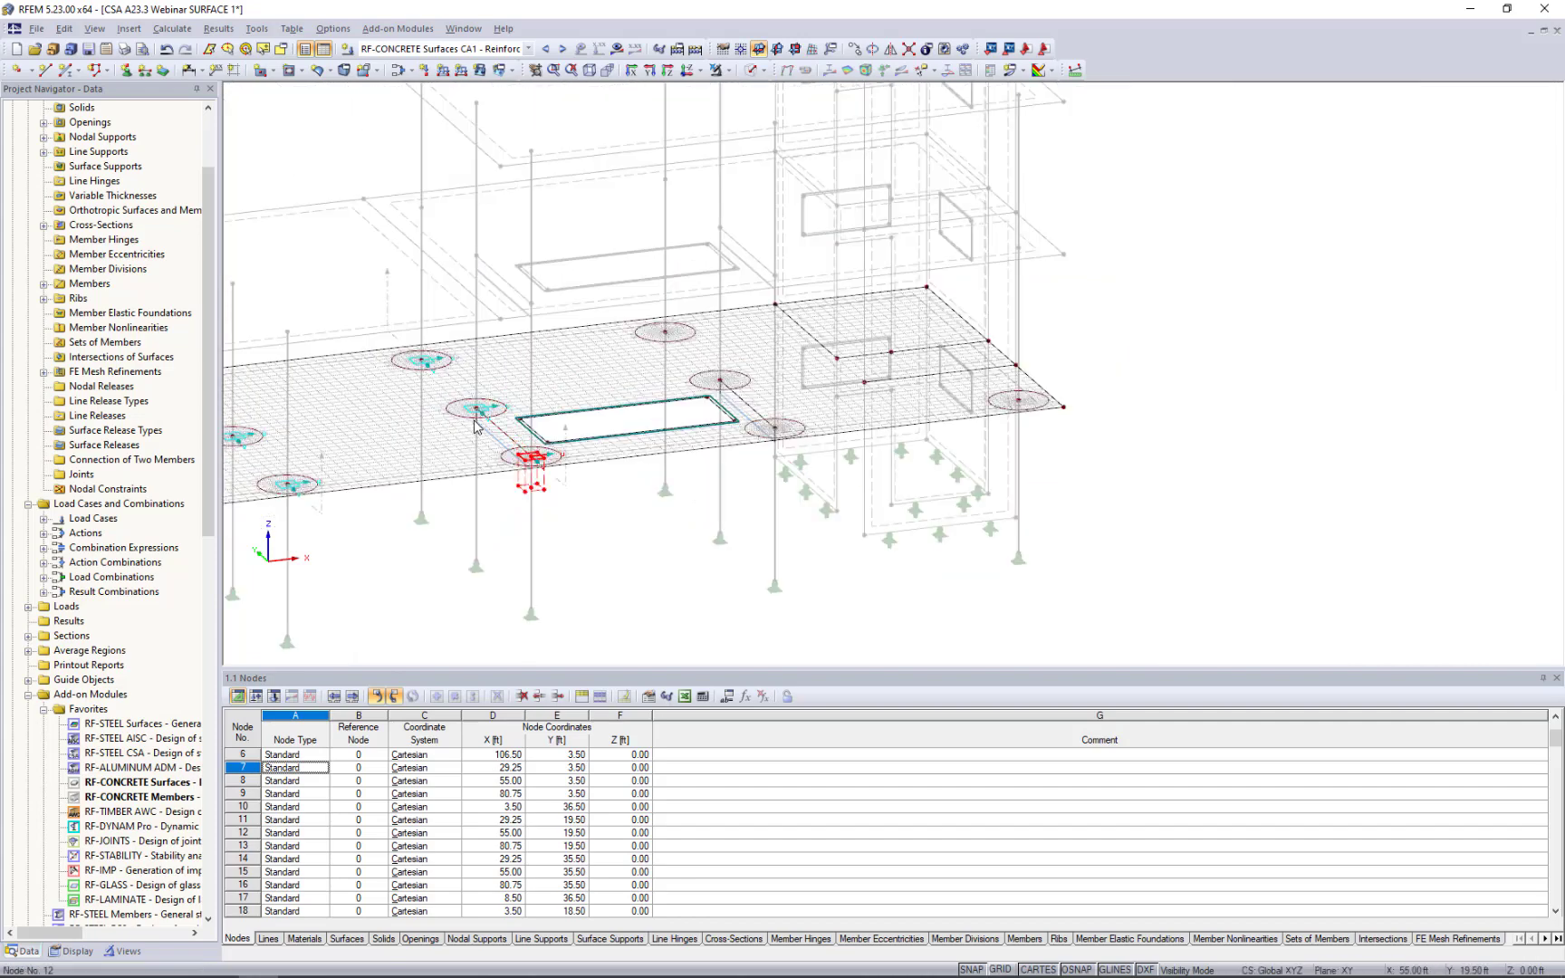
pyautogui.scroll(3, 327, 303)
pyautogui.click(480, 399)
pyautogui.click(385, 312)
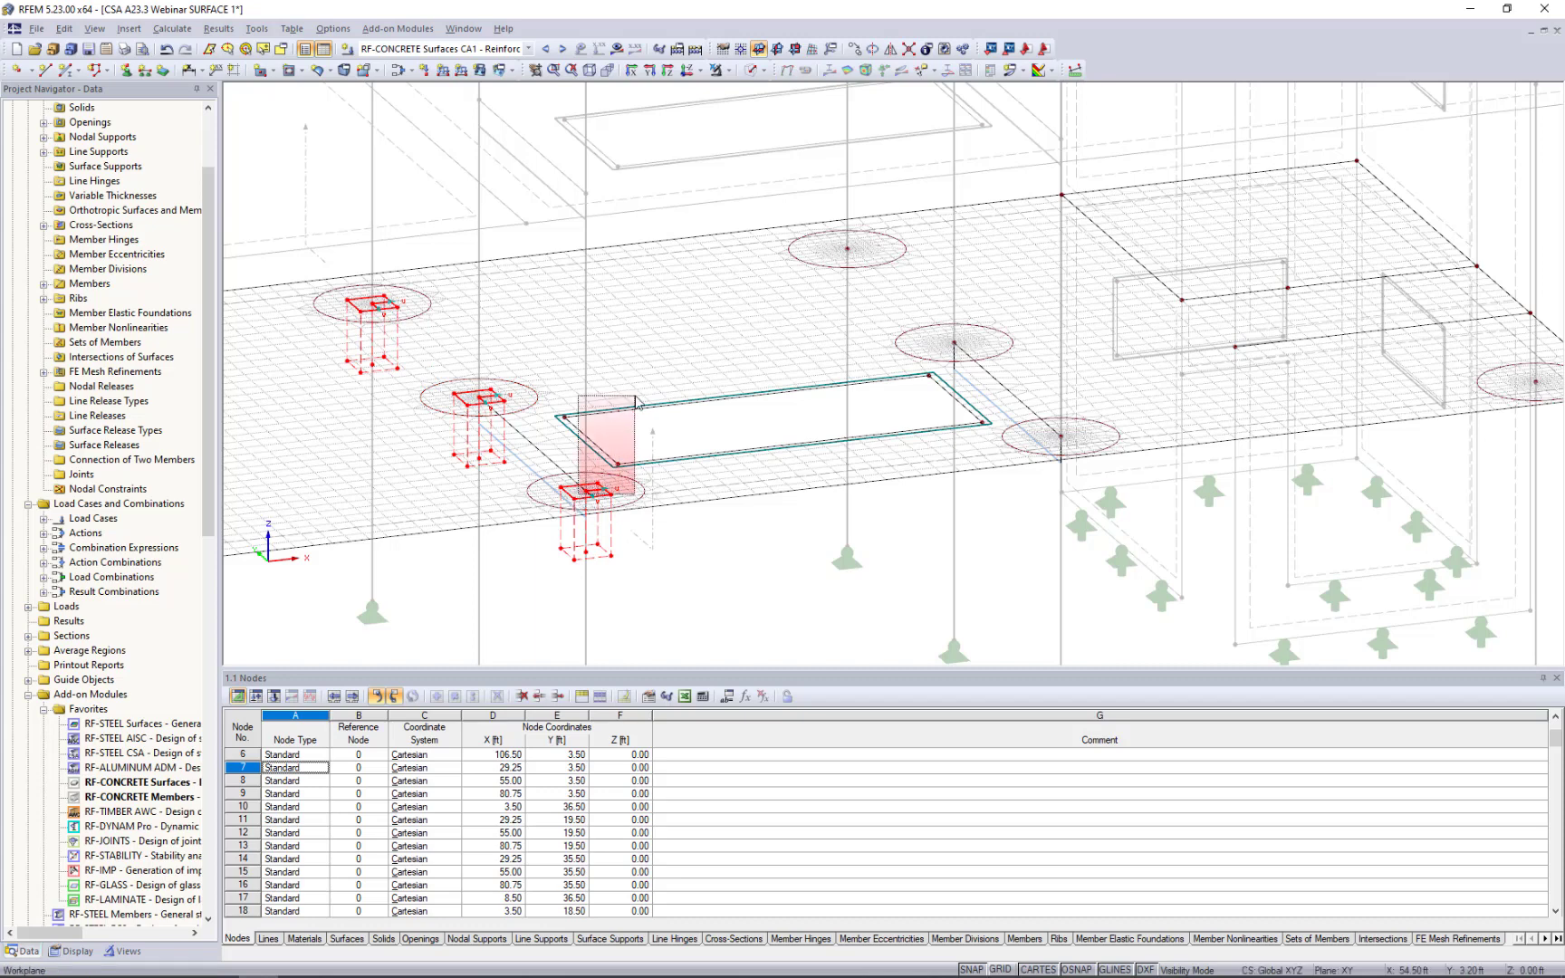
pyautogui.click(620, 467)
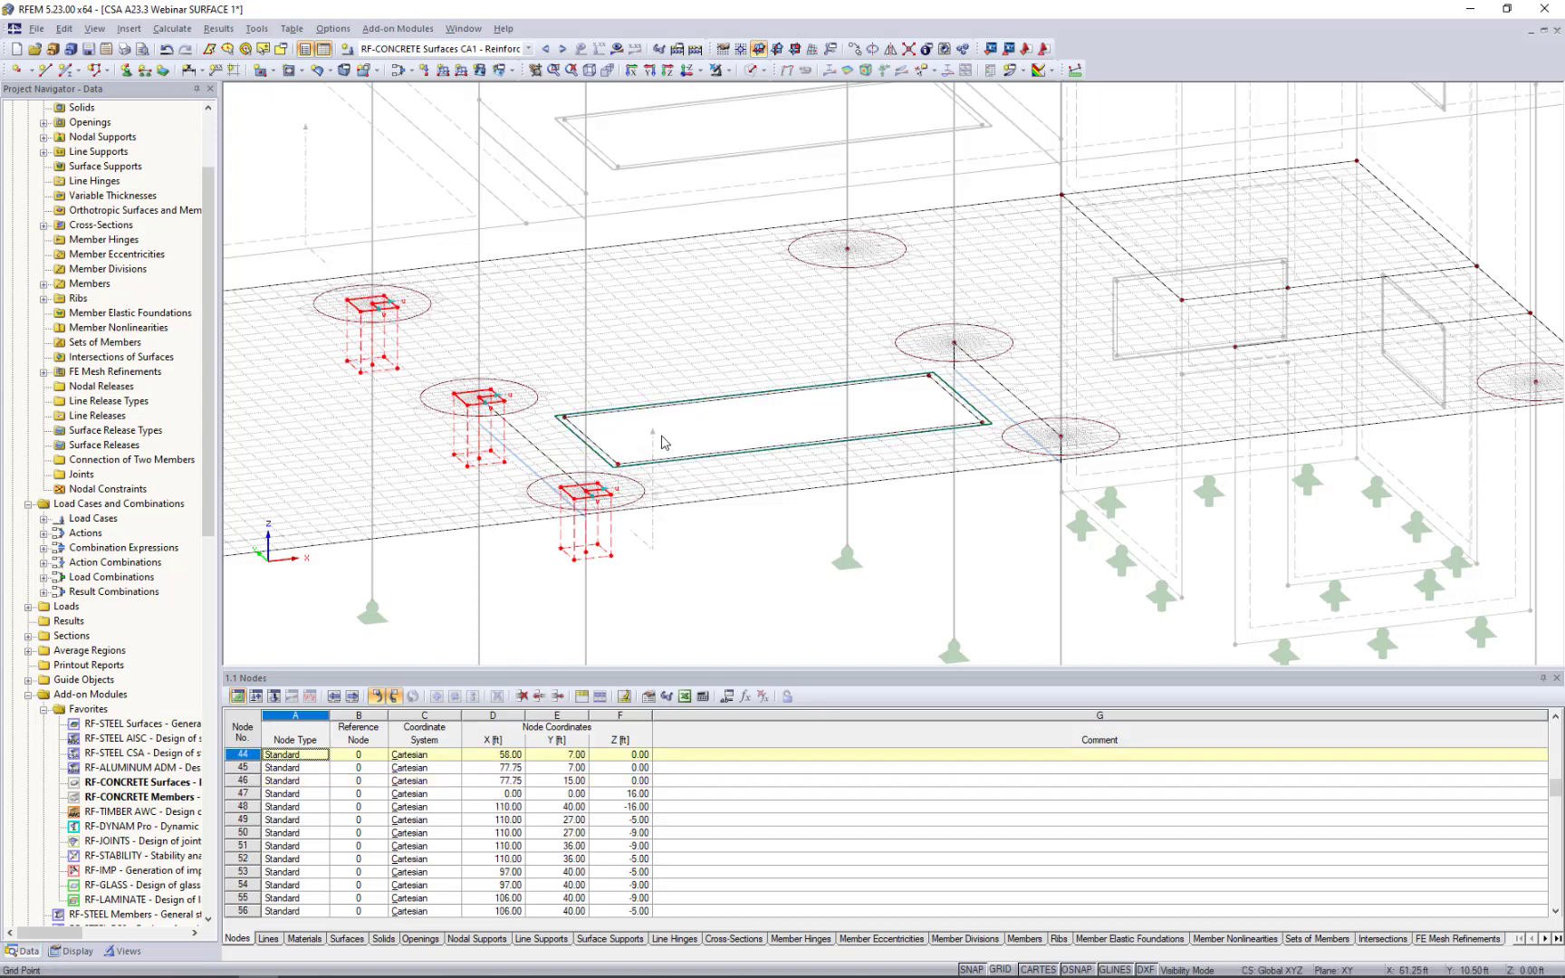
# Try to copy the three selected average regions to the column row at node No. 9, and undo the attempt.
pyautogui.moveTo(590, 495)
pyautogui.keyDown('ctrl'); pyautogui.mouseDown(button='middle')
pyautogui.moveTo(619, 392)
pyautogui.moveTo(677, 393)
pyautogui.moveTo(616, 475)
pyautogui.mouseUp(button='middle'); pyautogui.keyUp('ctrl')
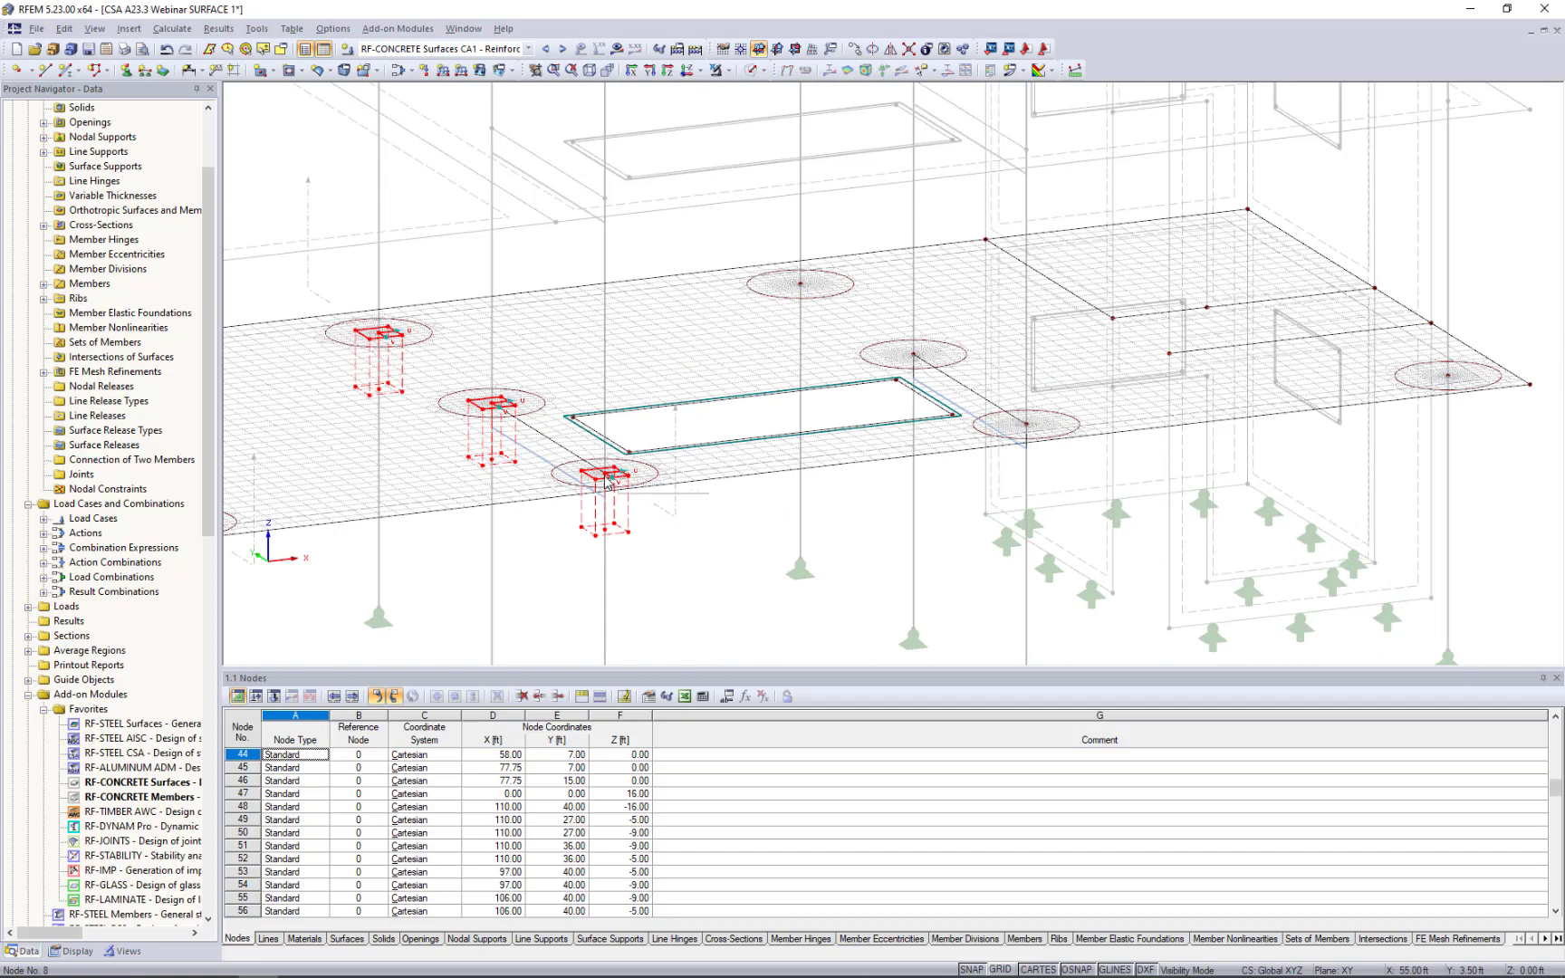
pyautogui.keyDown('ctrl'); pyautogui.moveTo(605, 478); pyautogui.dragTo(1029, 421); pyautogui.keyUp('ctrl')
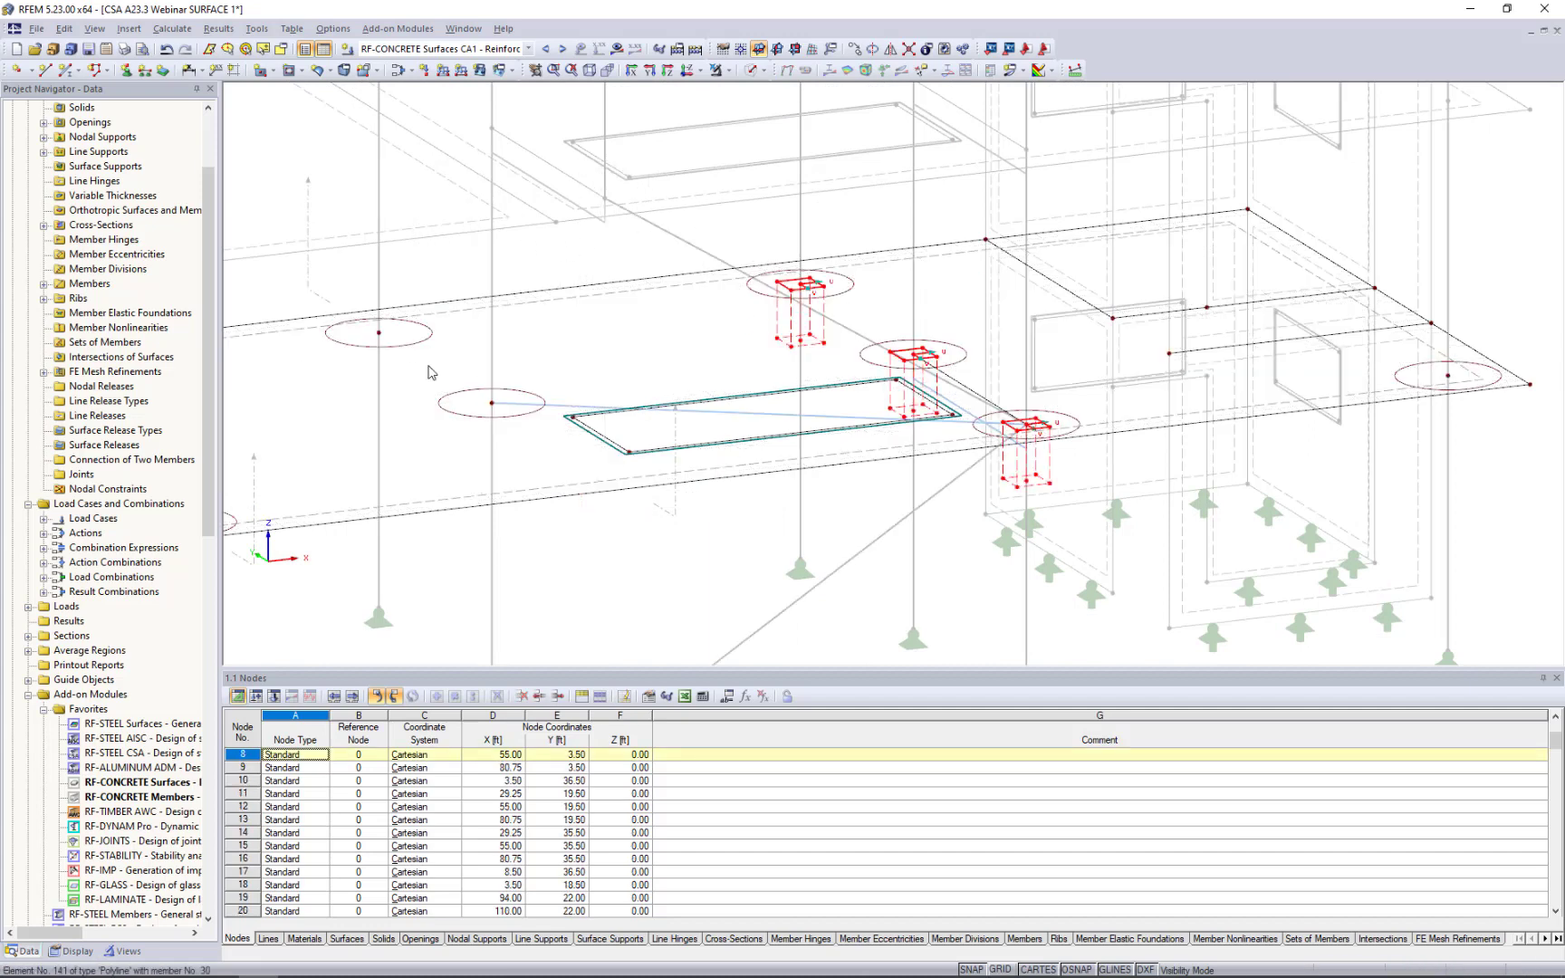
pyautogui.click(165, 49)
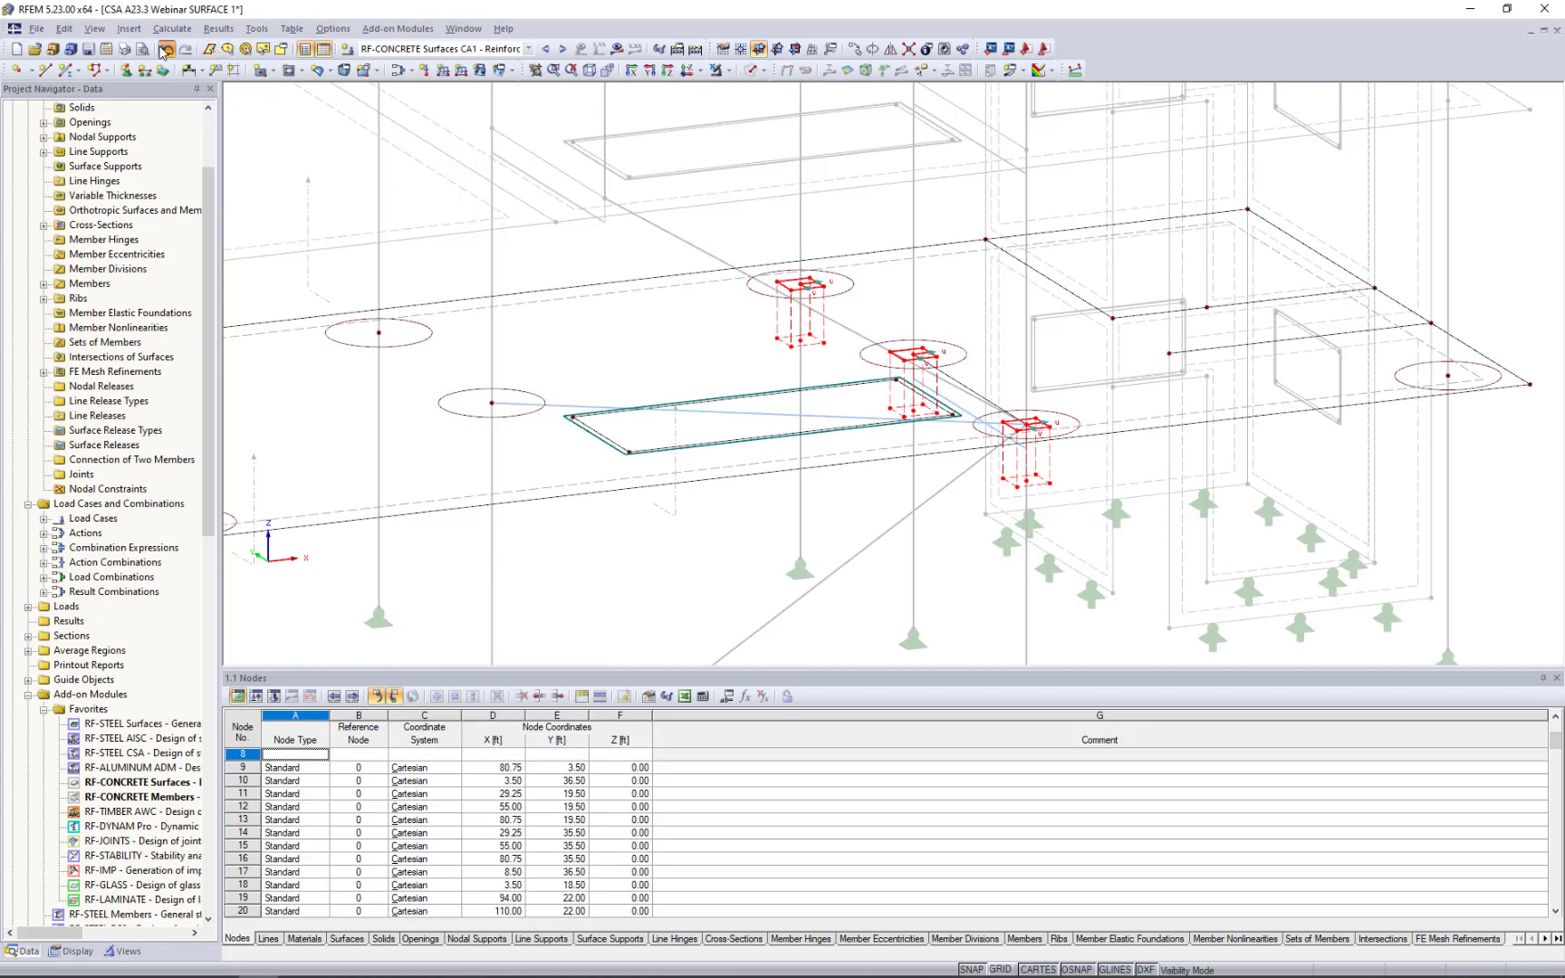
pyautogui.click(164, 50)
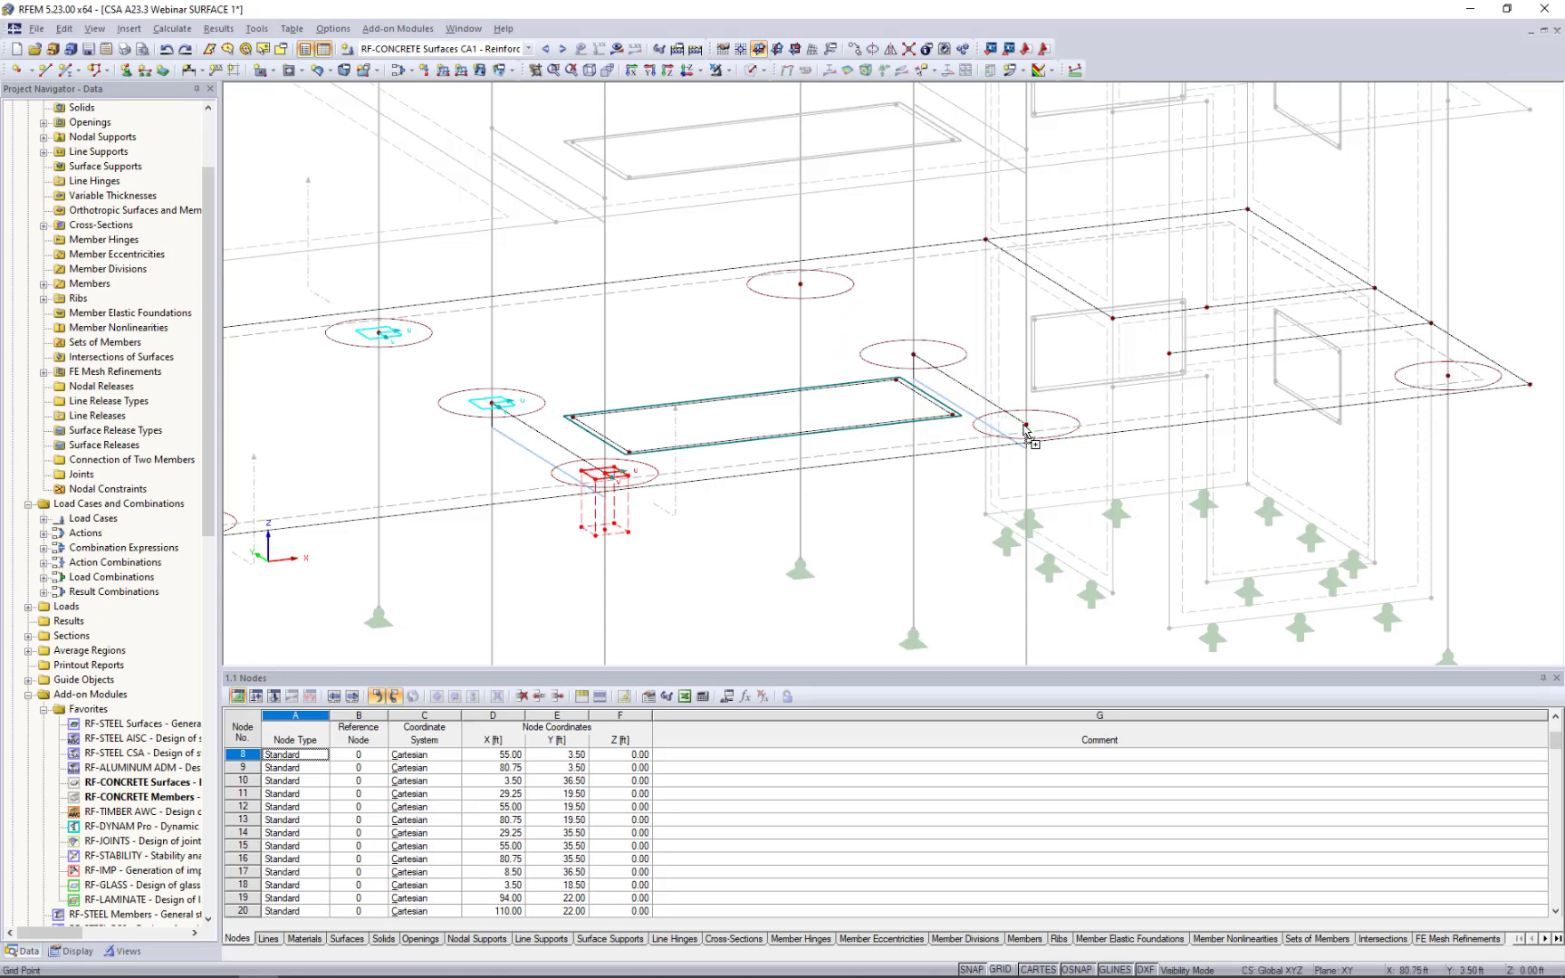
# Copy single average regions onto column nodes No. 9, 13 and 16 and onto the far edge column at node No. 6.
pyautogui.moveTo(1010, 431); pyautogui.dragTo(914, 358)
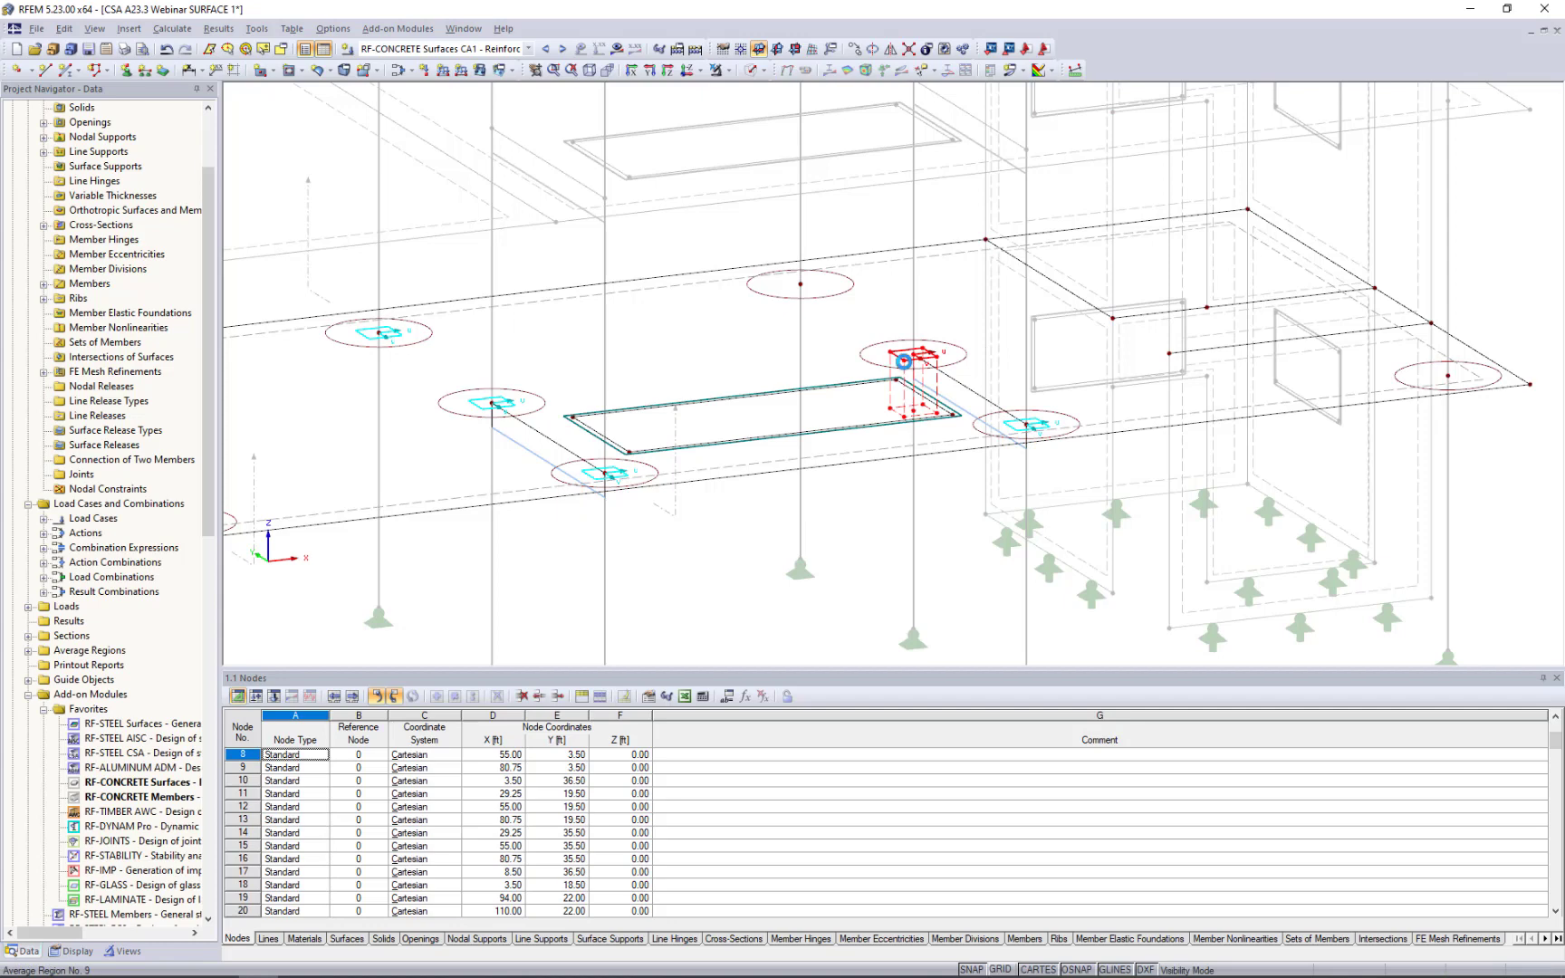
pyautogui.keyDown('ctrl'); pyautogui.moveTo(805, 291); pyautogui.dragTo(803, 289); pyautogui.keyUp('ctrl')
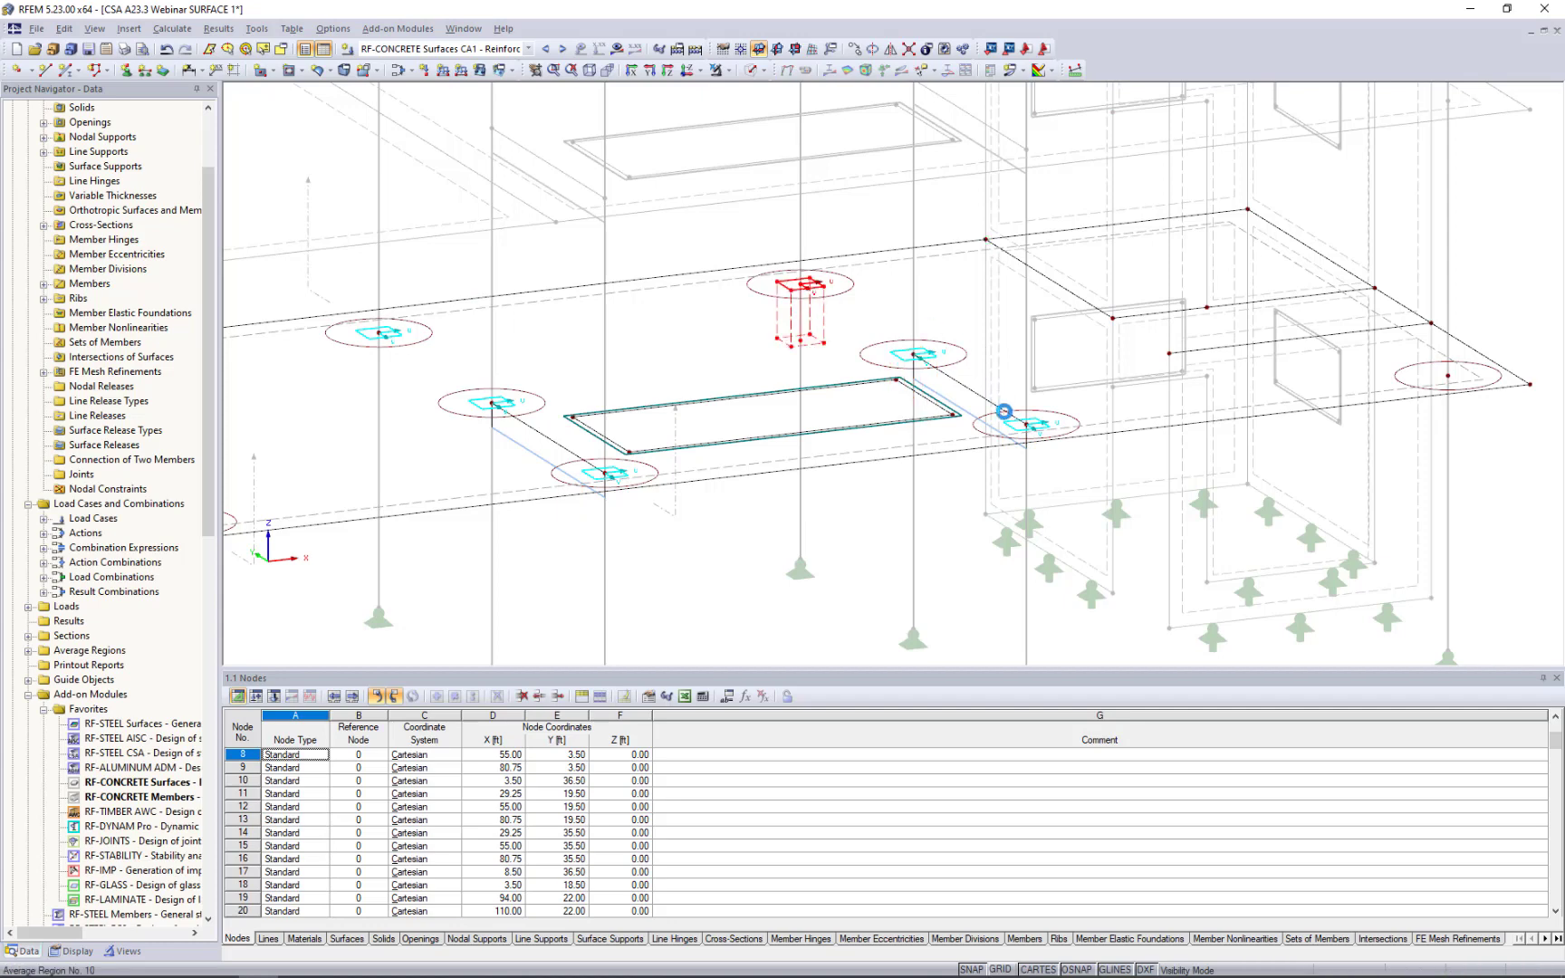
pyautogui.keyDown('ctrl'); pyautogui.moveTo(1024, 432); pyautogui.dragTo(1449, 381); pyautogui.keyUp('ctrl')
# Try another copy of the average region near the slab's far back corner, where no column stands, and delete it.
pyautogui.click(1426, 239)
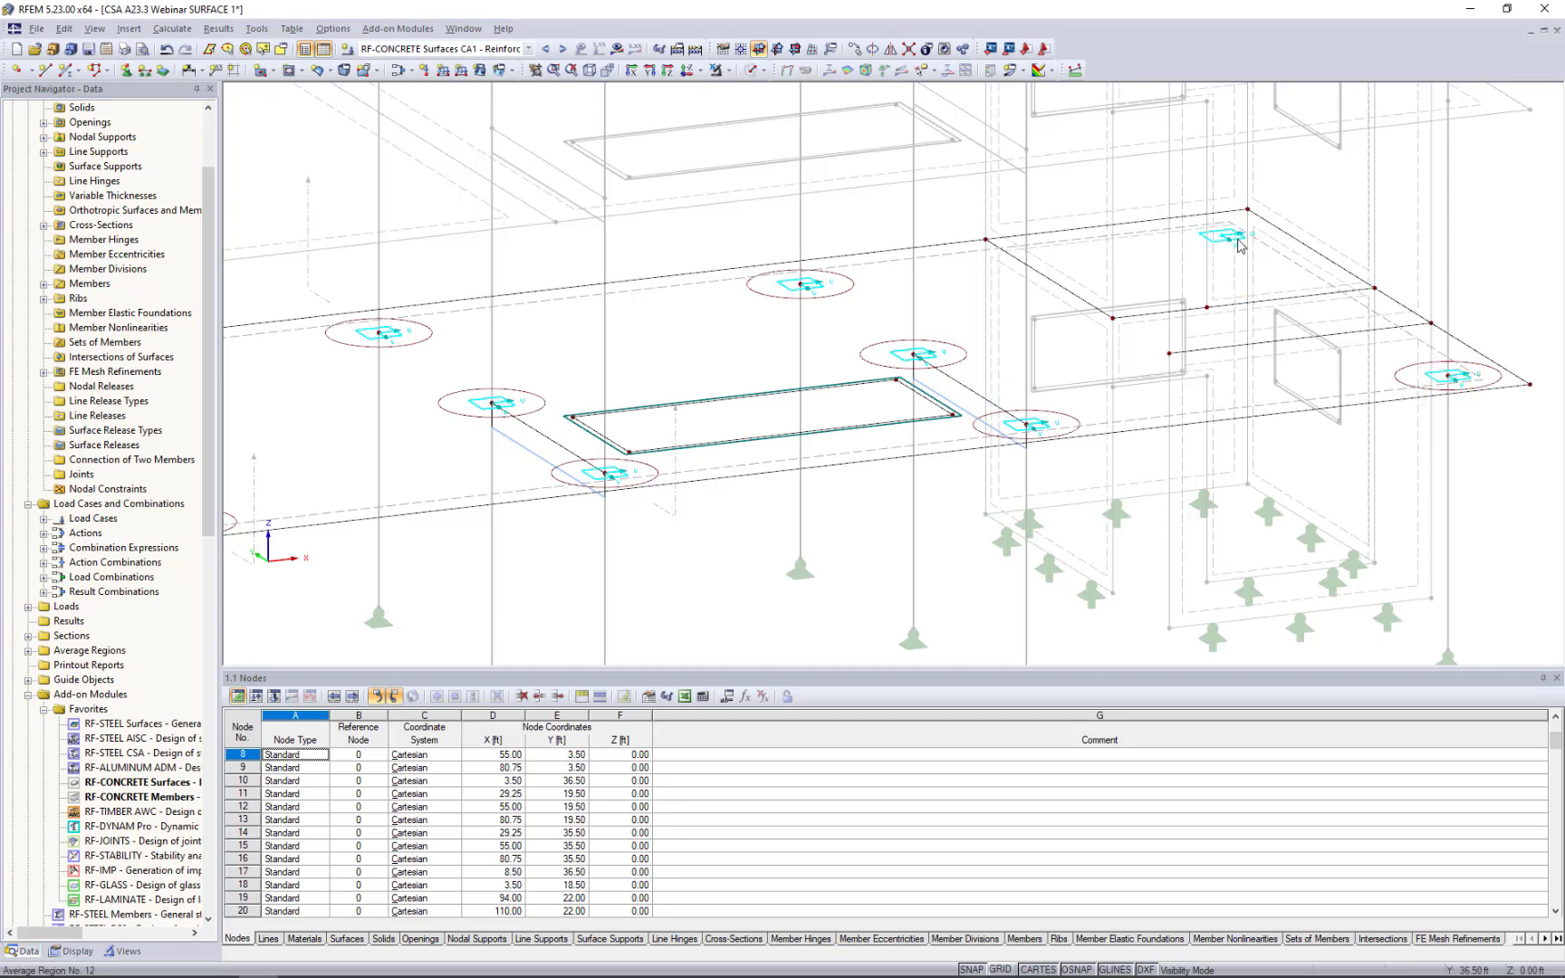
pyautogui.click(1238, 239)
pyautogui.press('Delete')
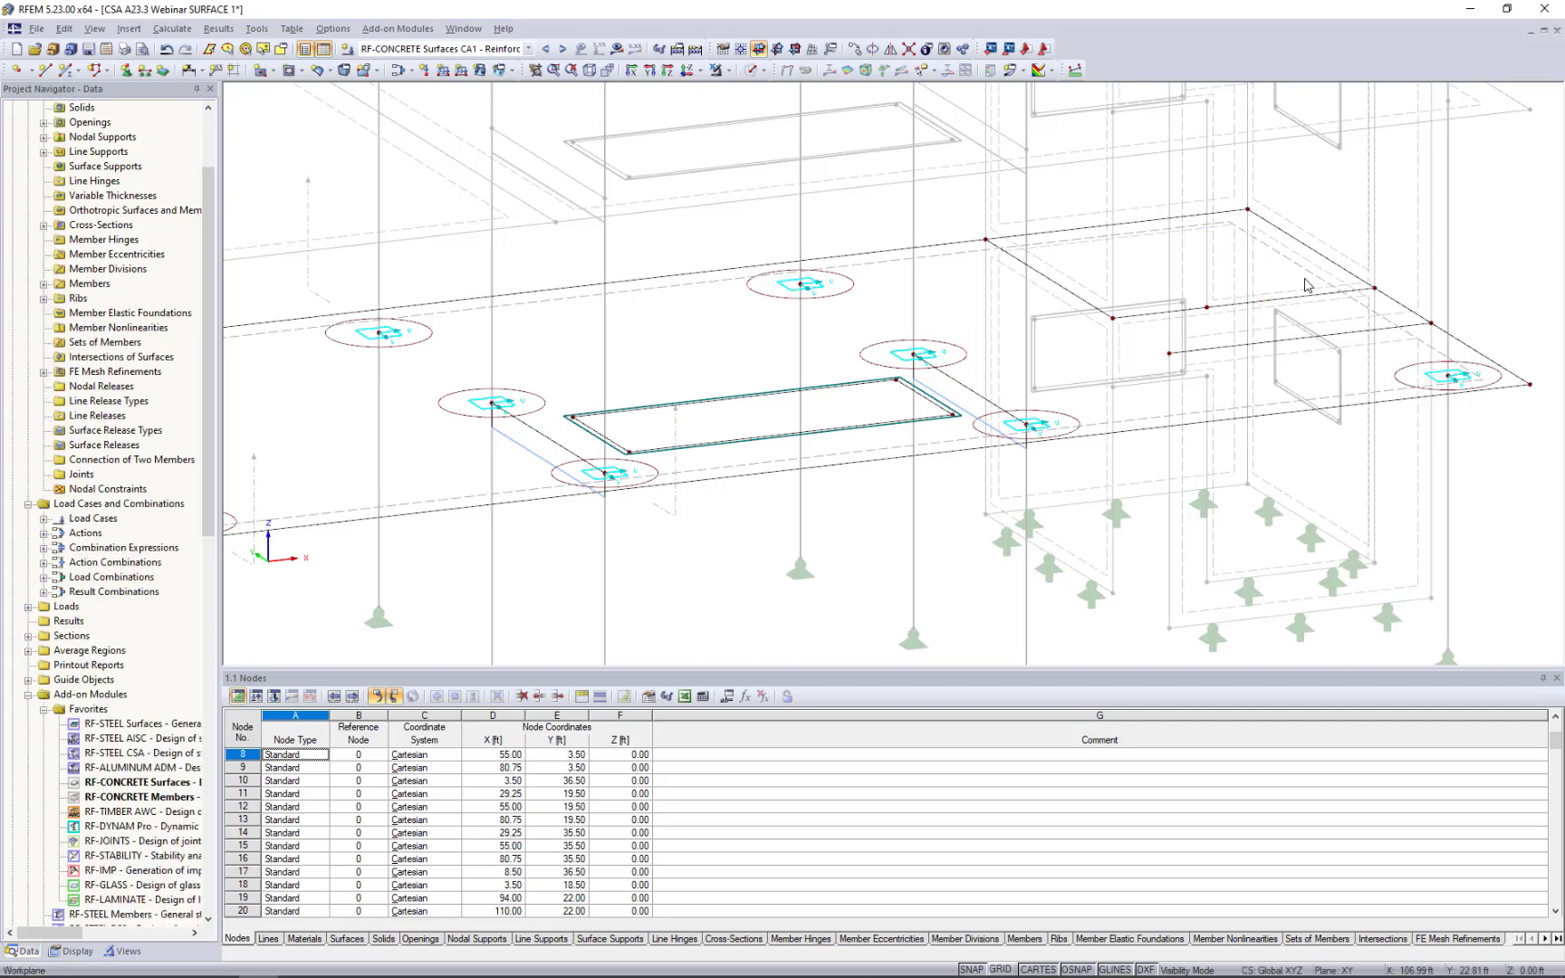
pyautogui.scroll(-5, 1134, 373)
pyautogui.scroll(5, 1086, 416)
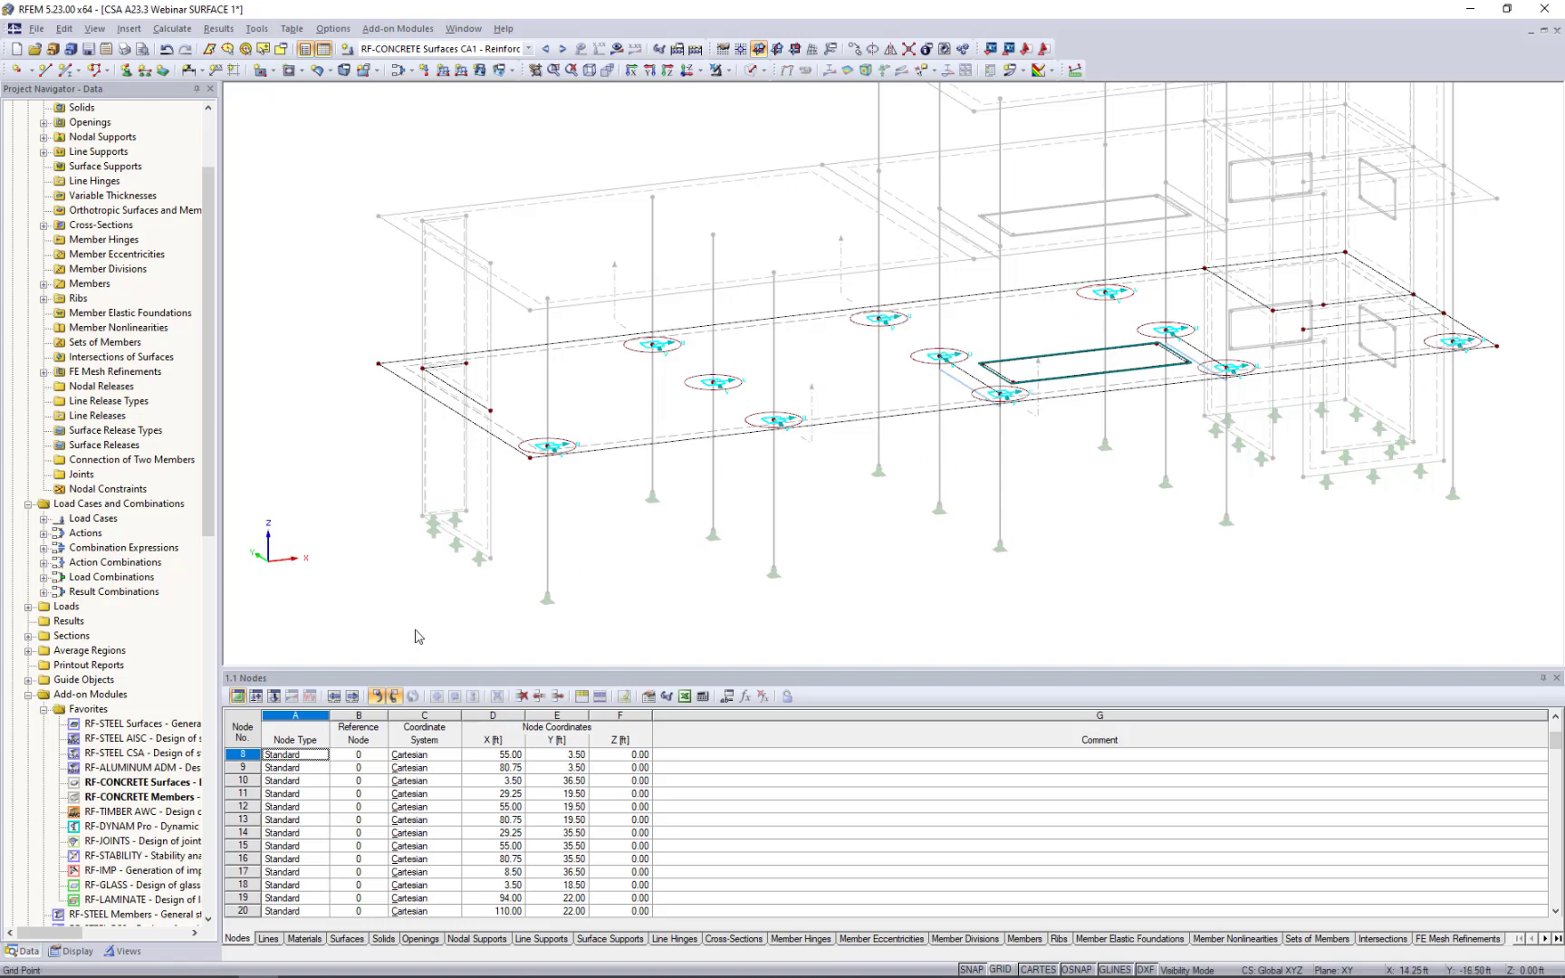
# Try applying the averaged internal forces in the defined average region for the ULS calculation in the RF-CONCRETE Surfaces design details.
pyautogui.doubleClick(119, 786)
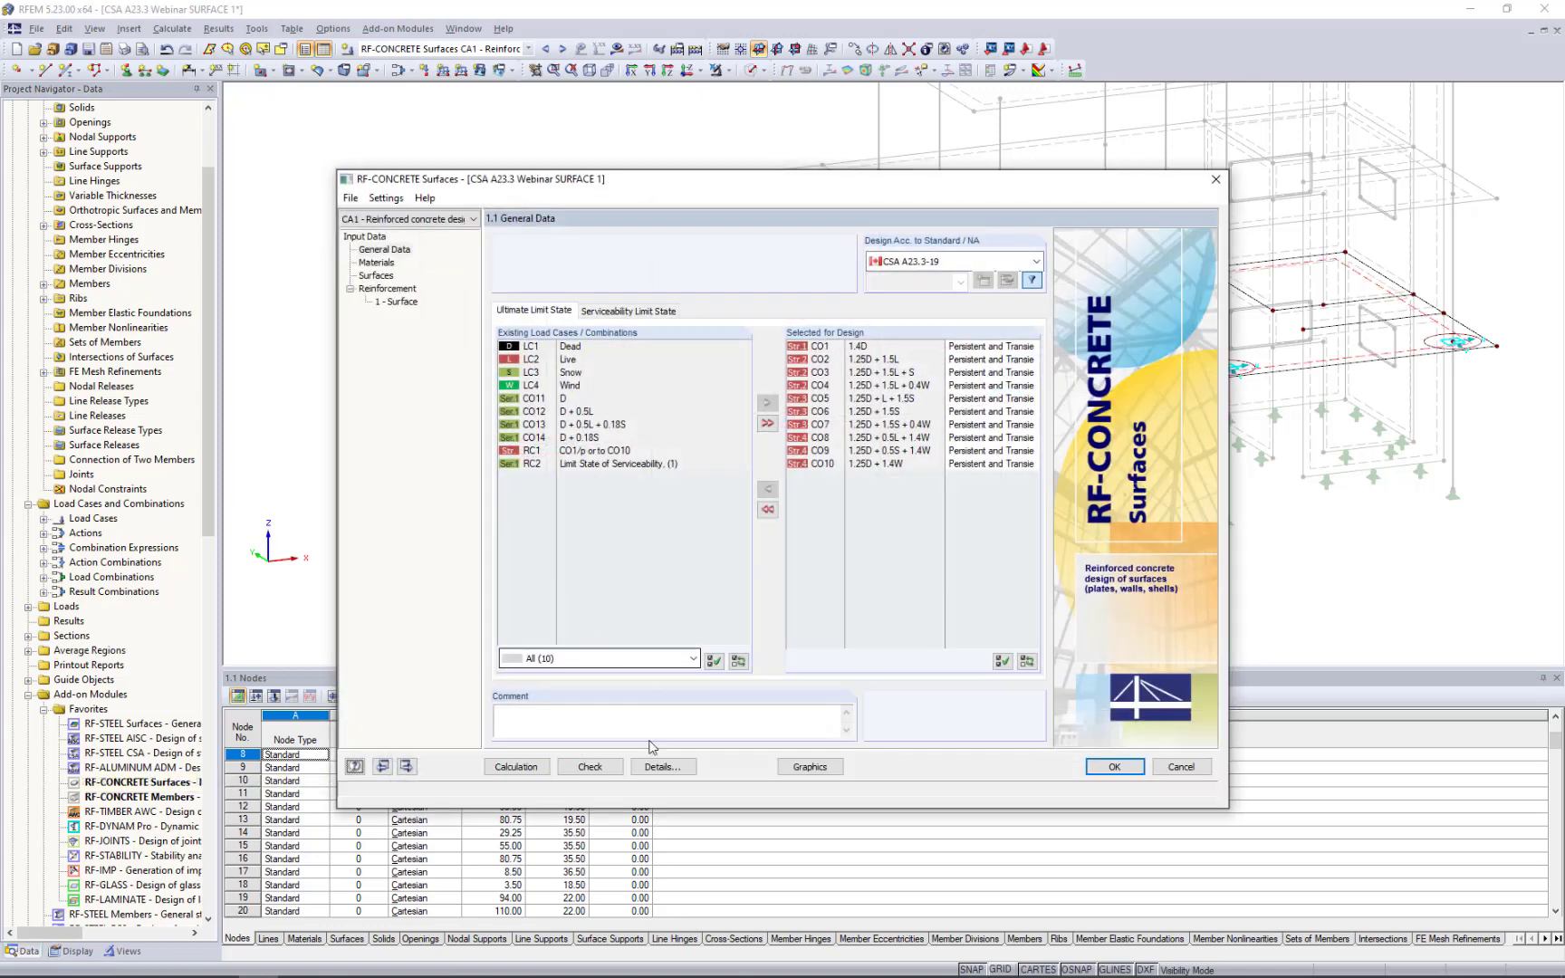
pyautogui.click(662, 767)
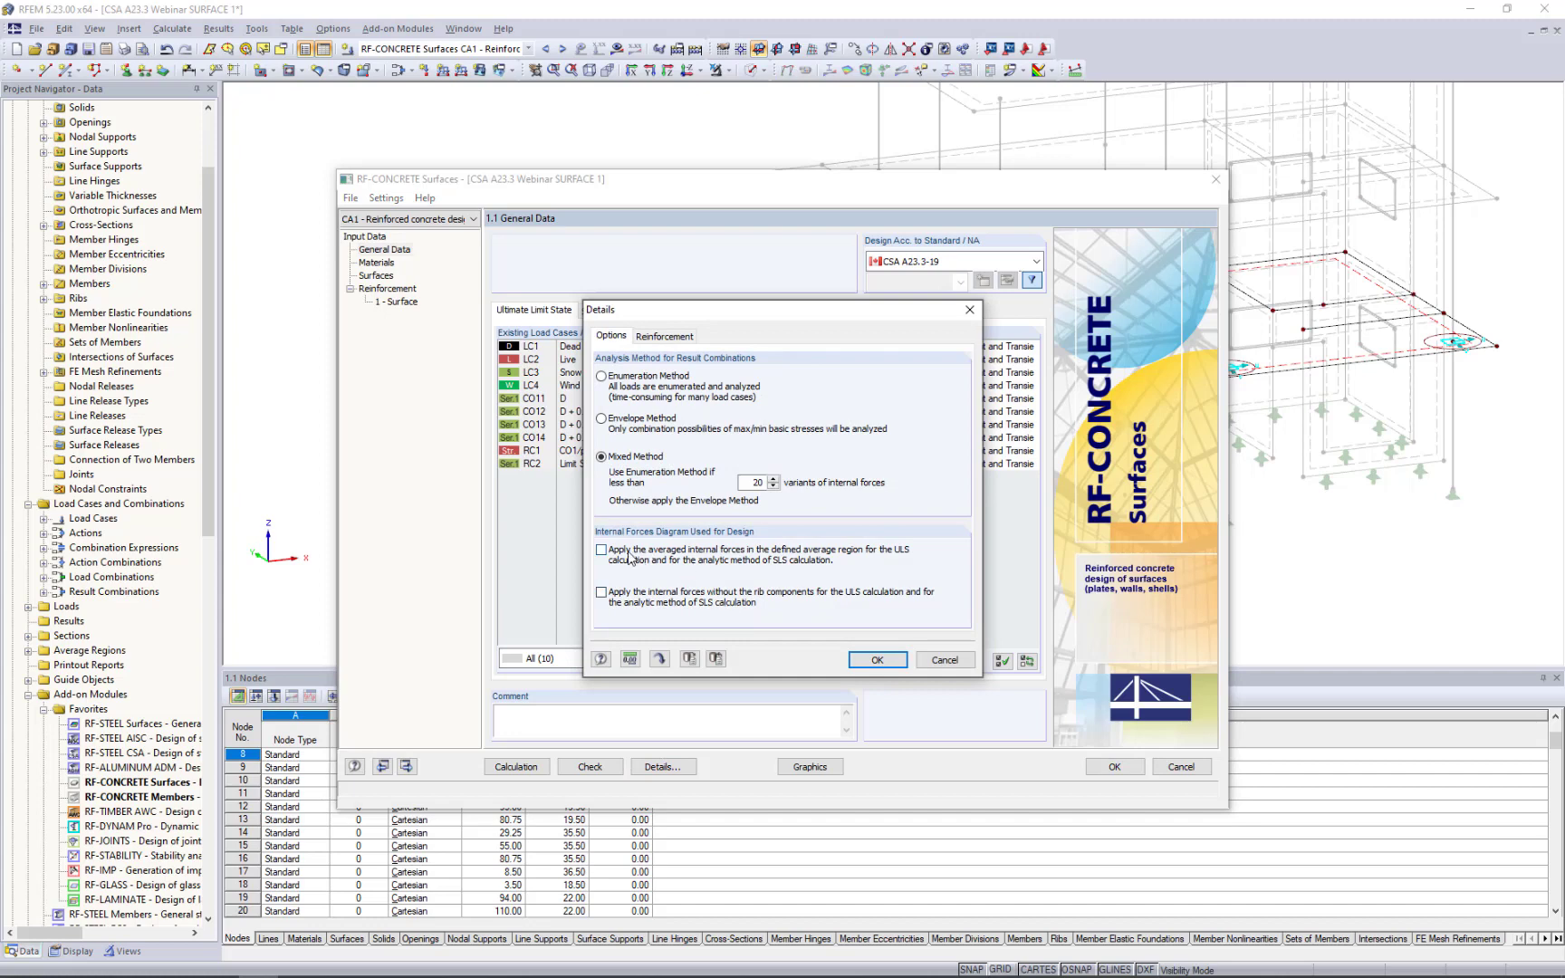
pyautogui.click(602, 551)
pyautogui.click(947, 660)
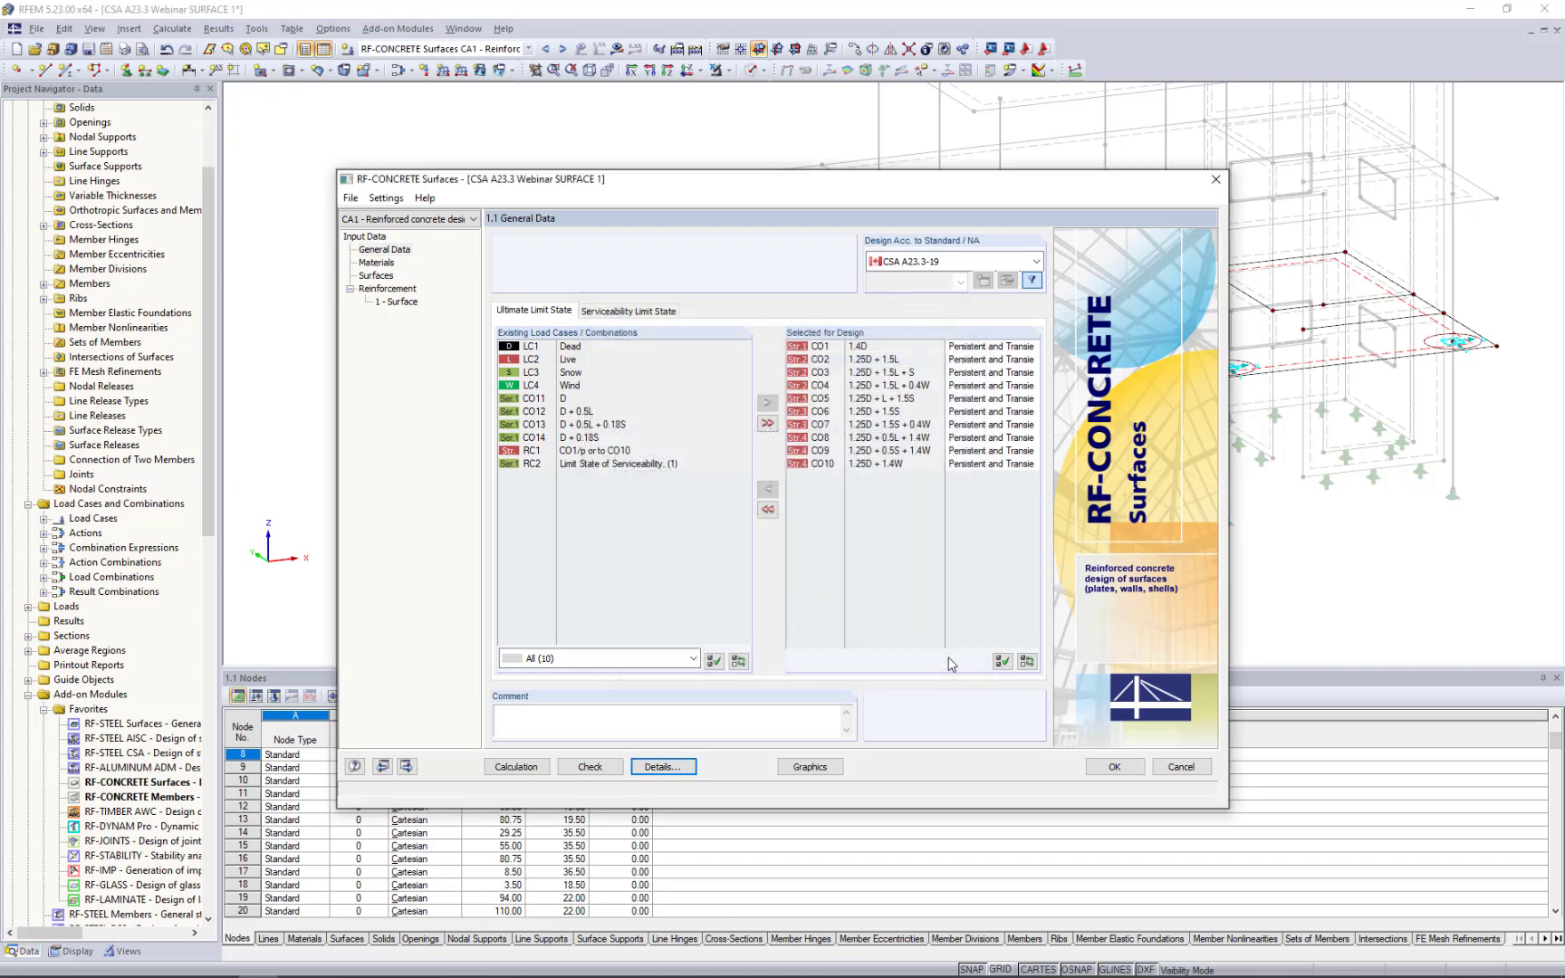
pyautogui.click(1114, 766)
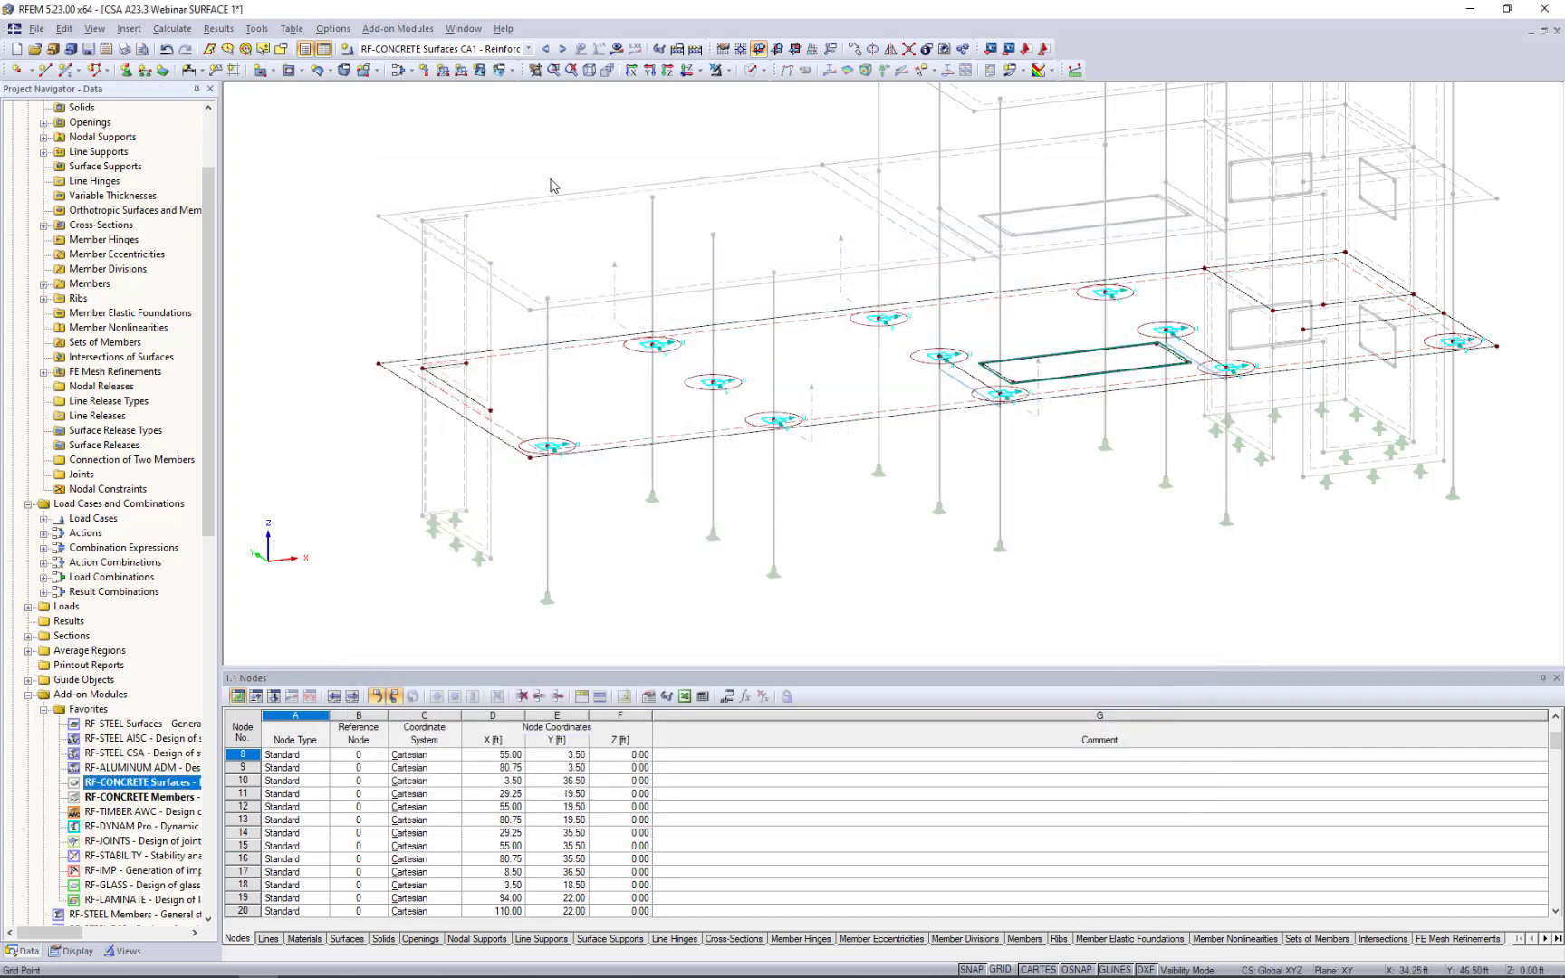
# Switch to the model CSA A23.3 Webinar SURFACE 2 and open its RF-CONCRETE Surfaces design case.
pyautogui.click(463, 28)
pyautogui.click(523, 271)
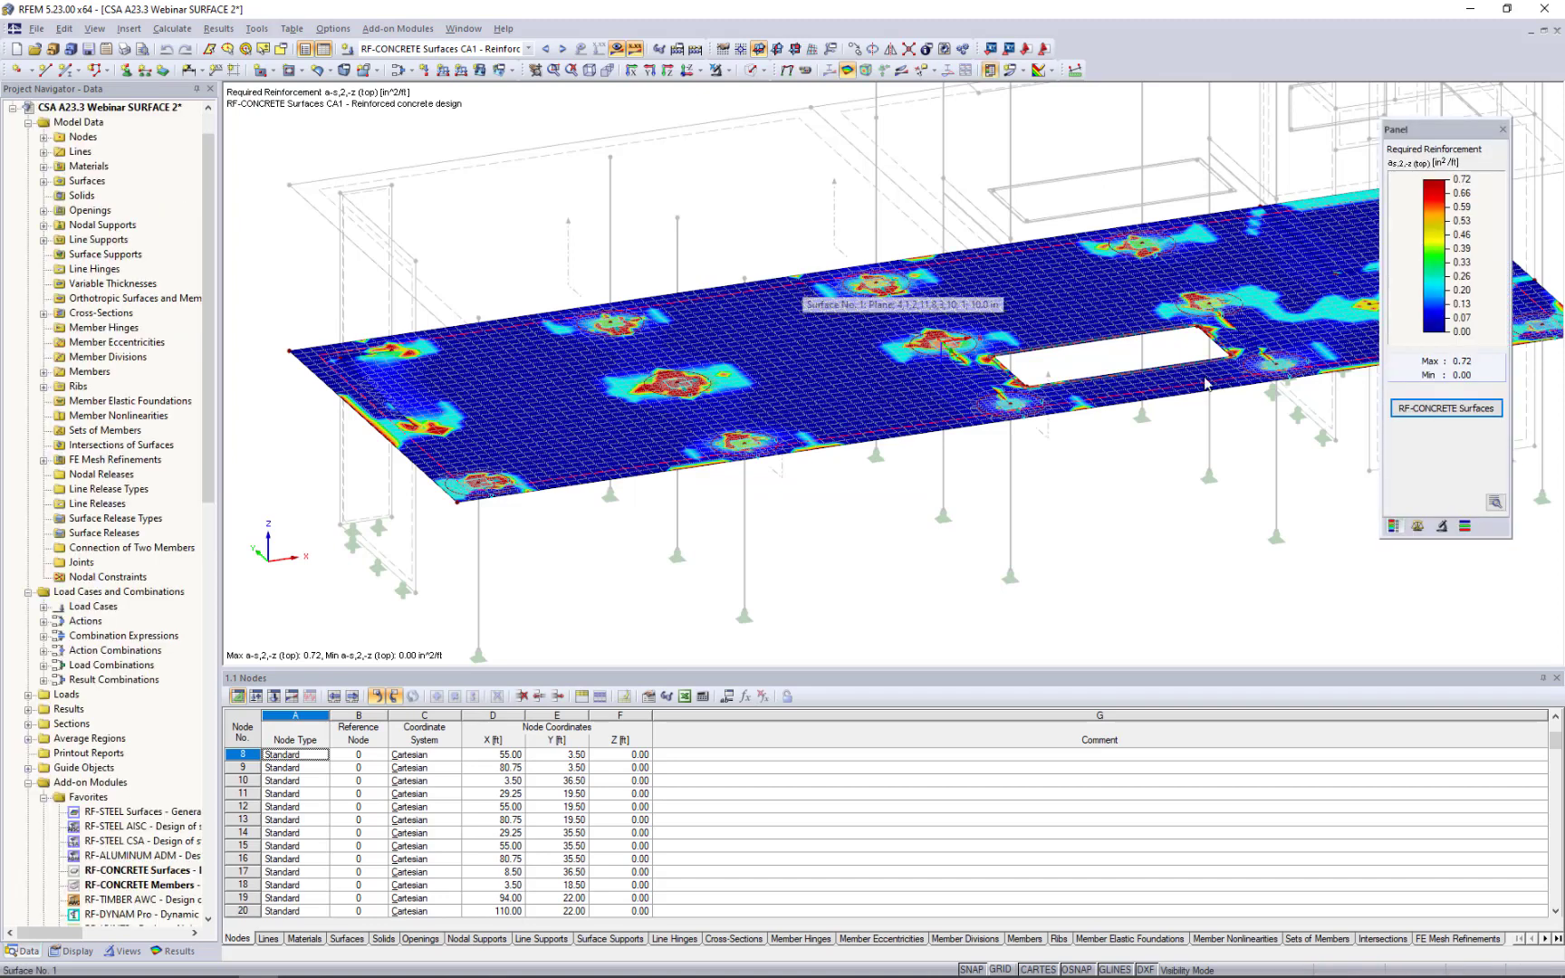
pyautogui.click(1418, 412)
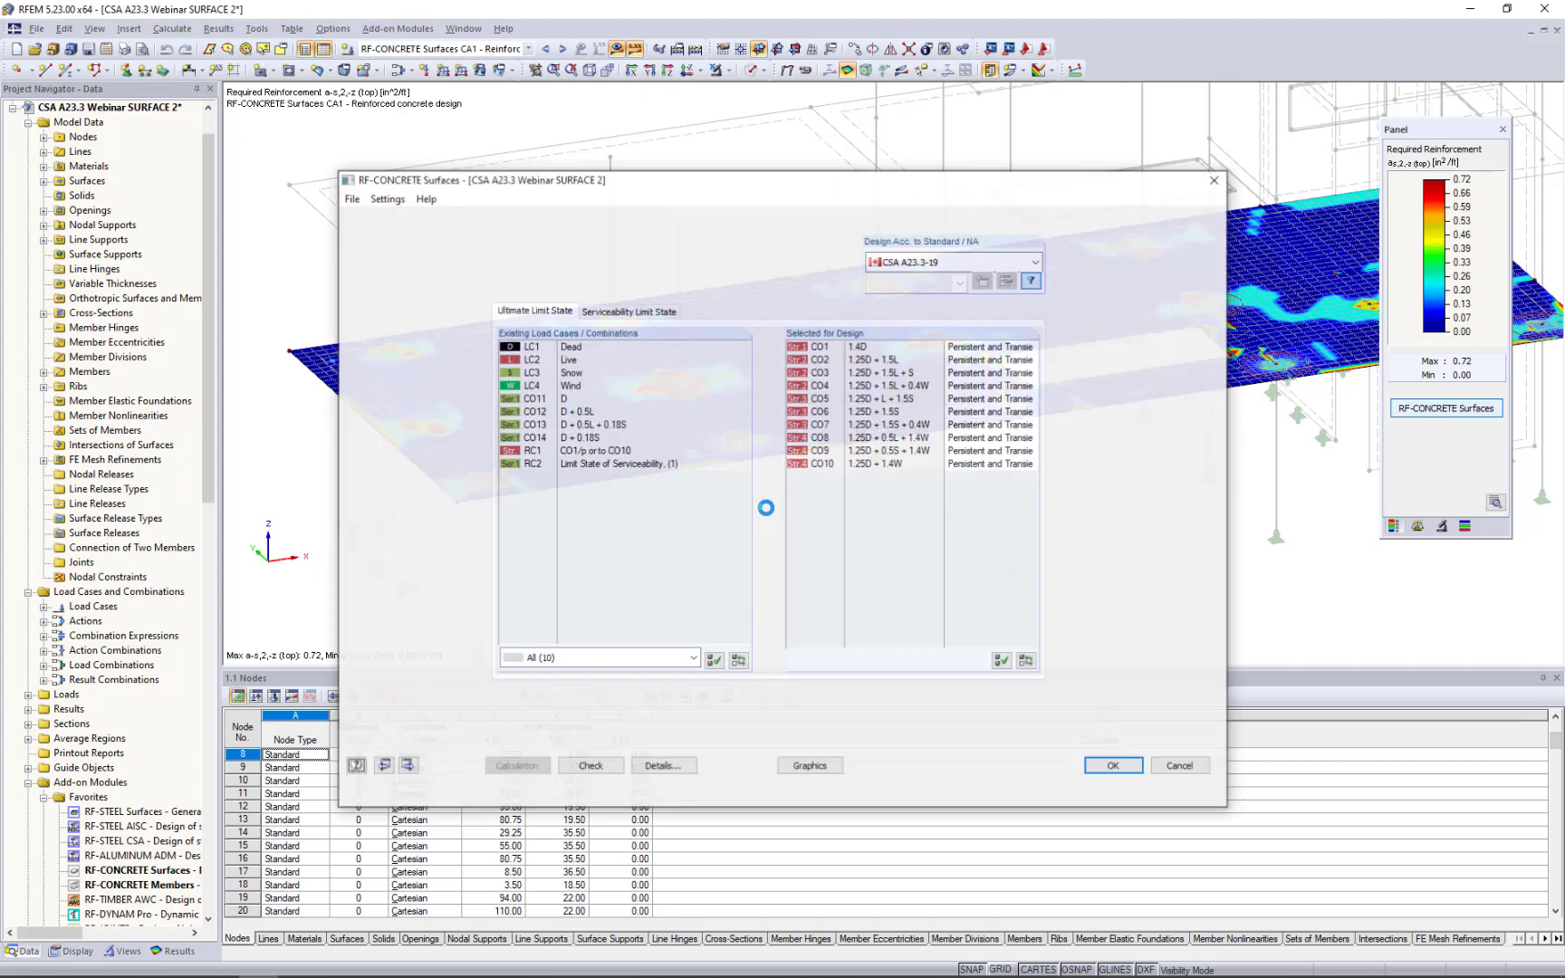
# Review the total required reinforcement and the serviceability design totals, including the details of the minimum reinforcement check.
pyautogui.click(384, 342)
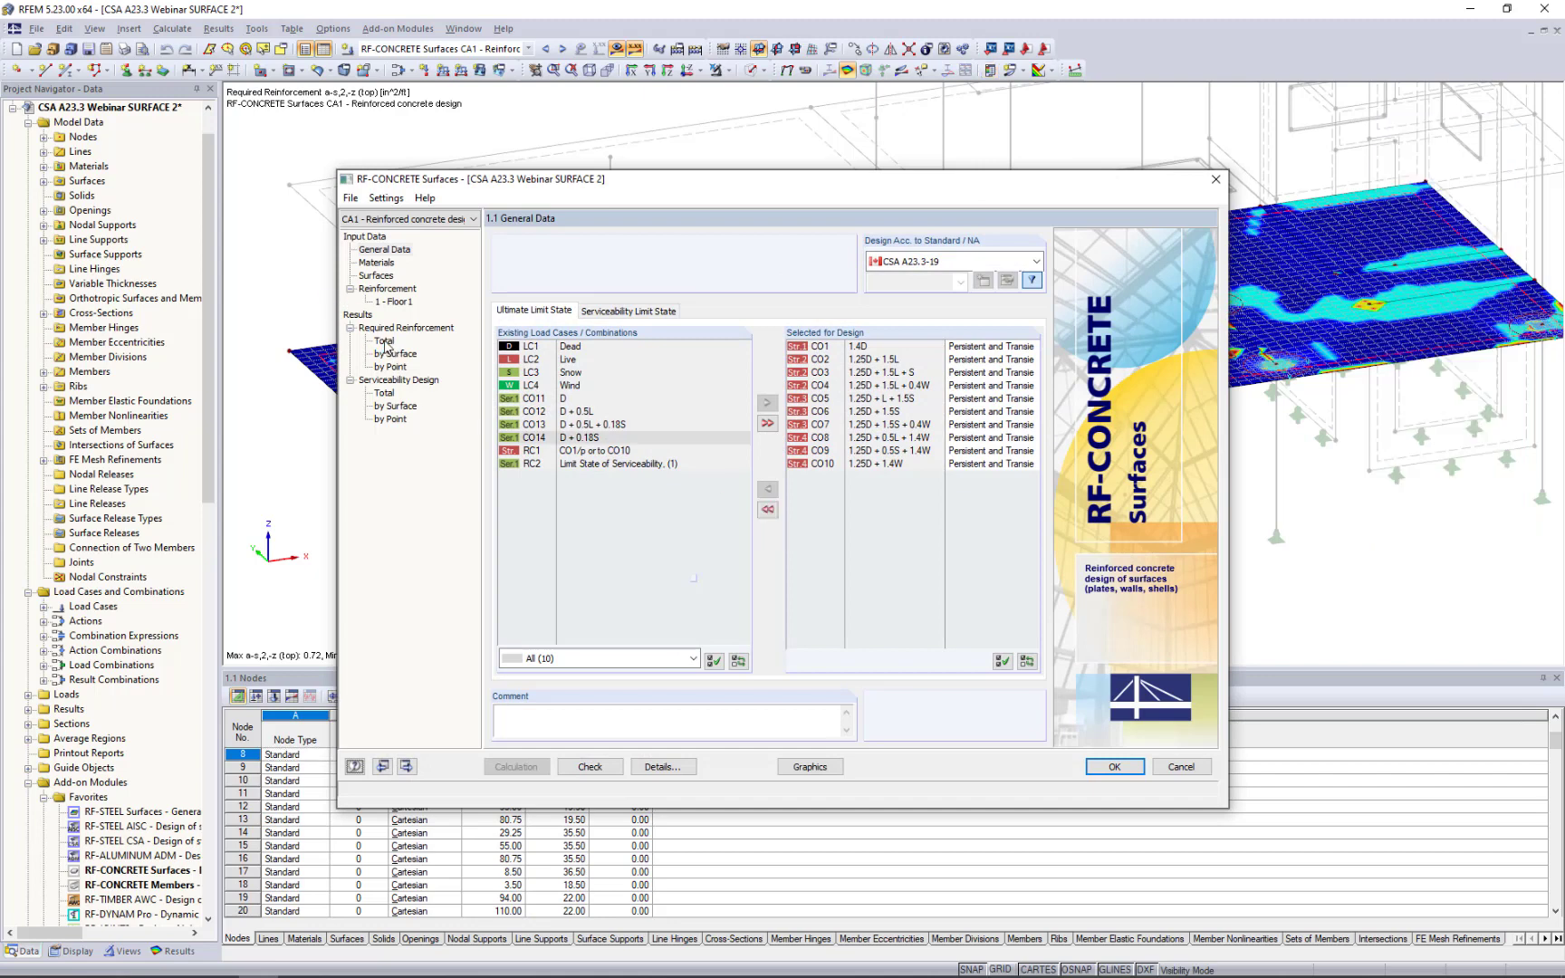
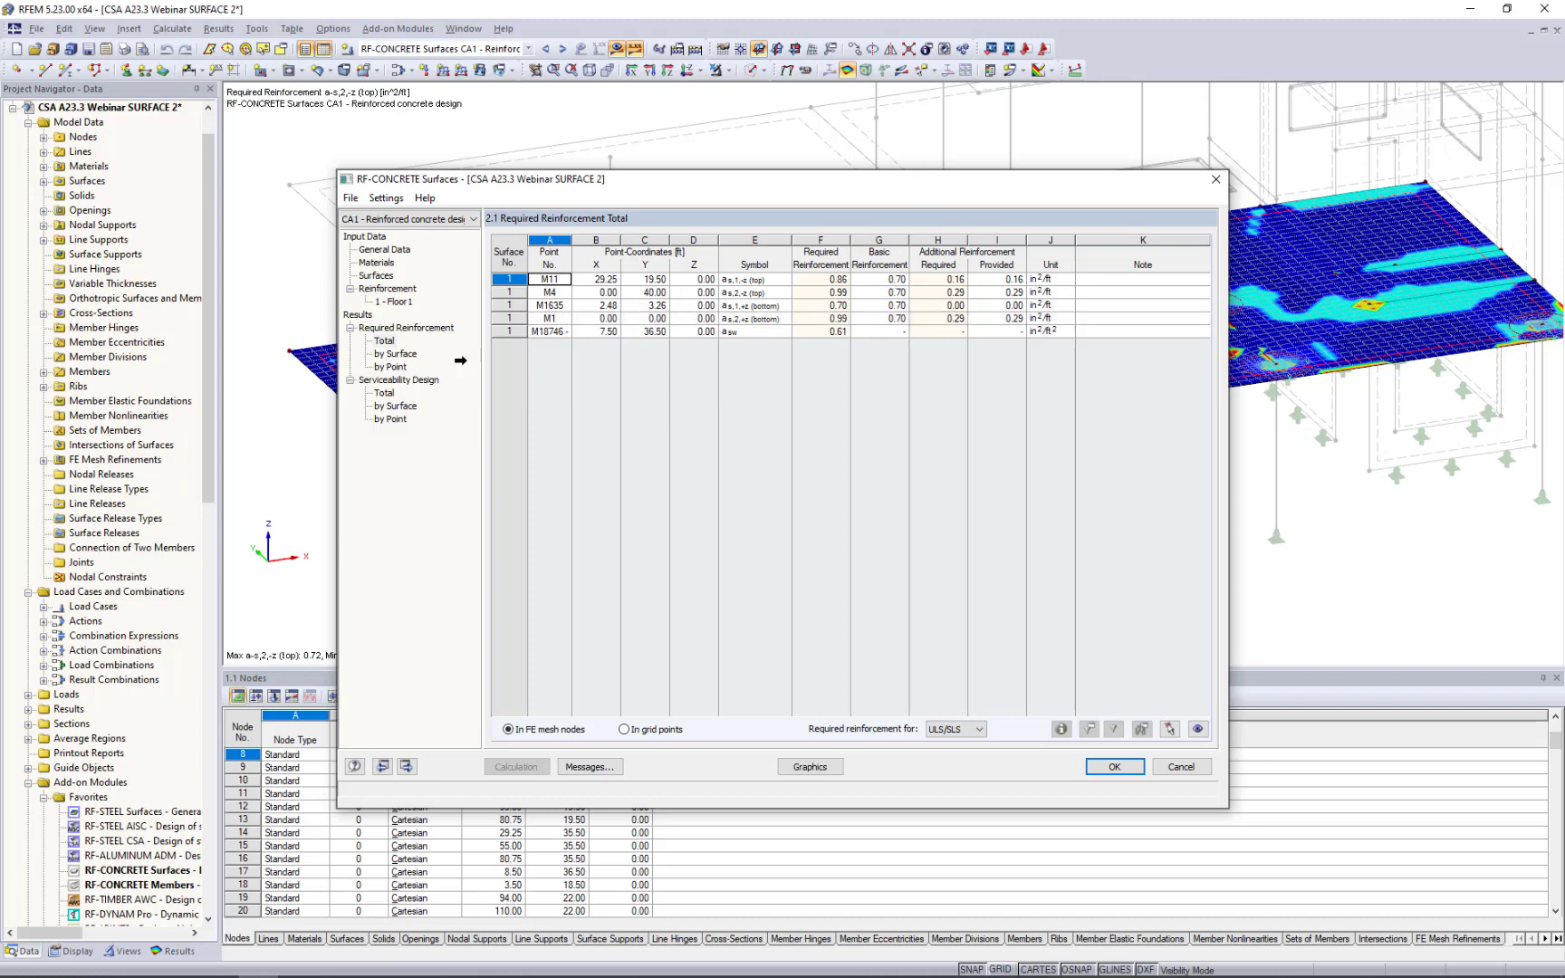
pyautogui.click(384, 394)
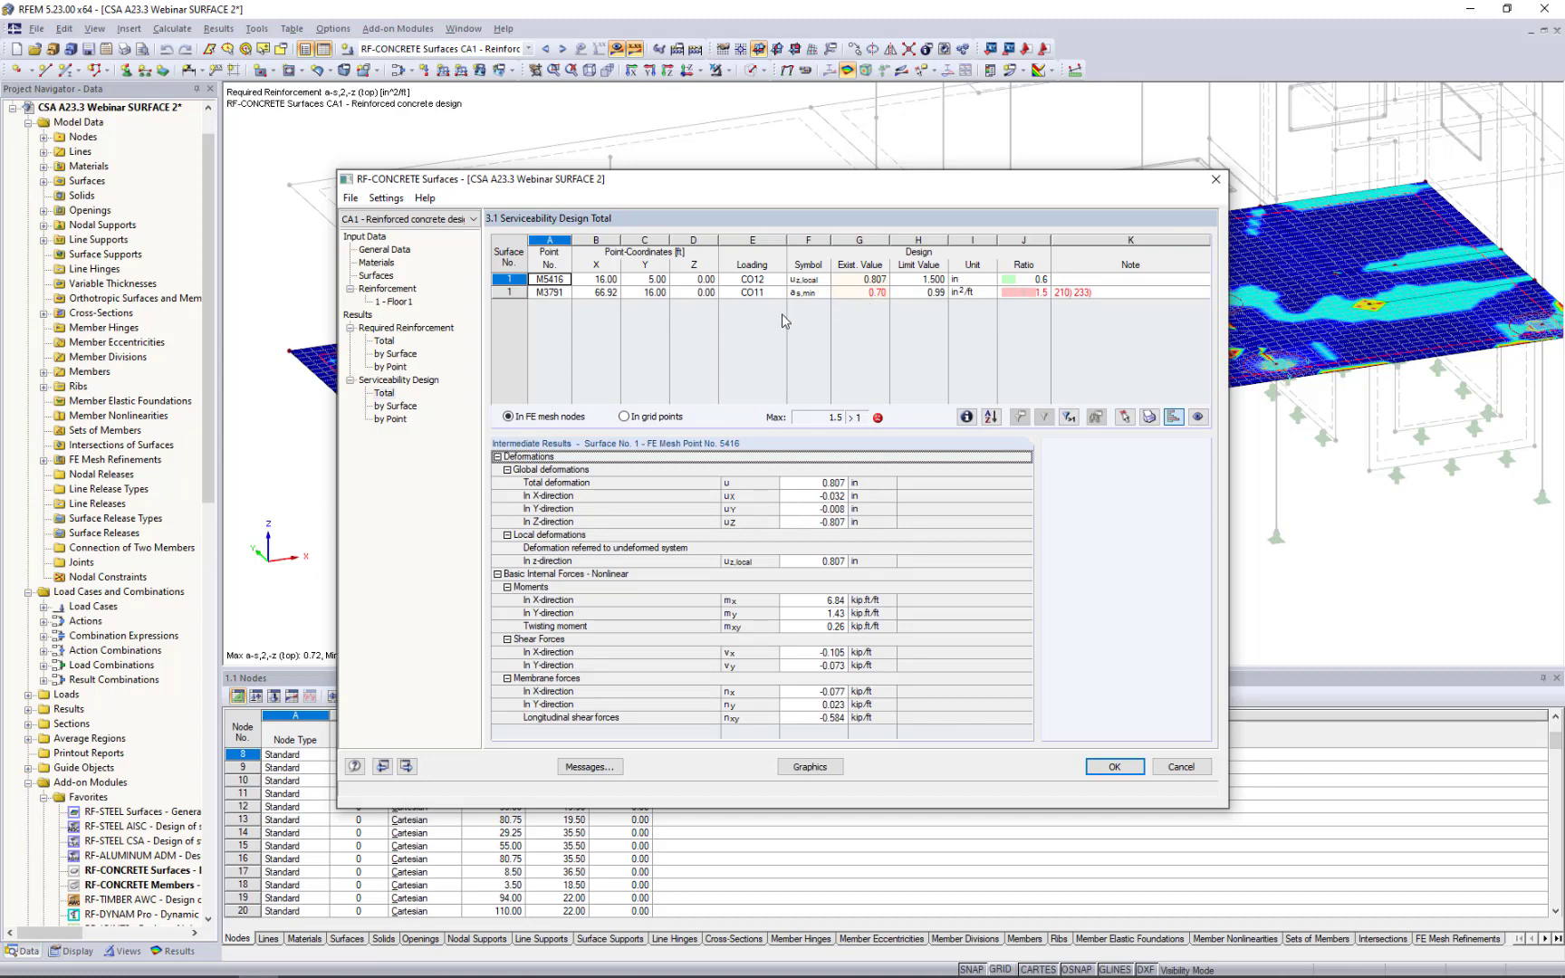
pyautogui.click(845, 293)
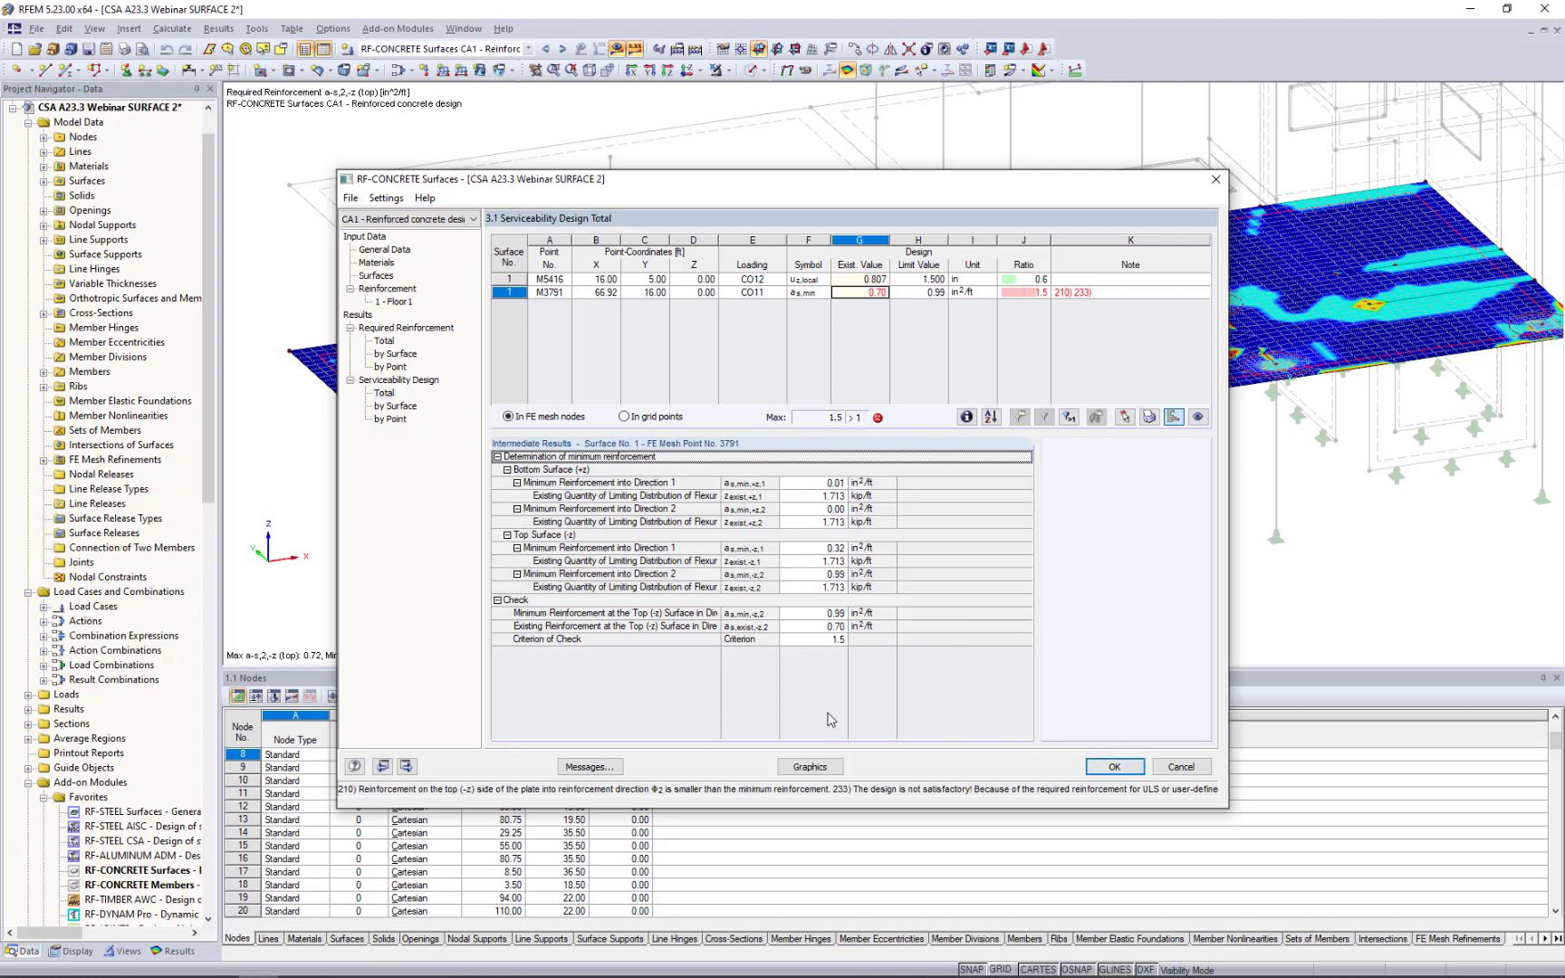
# Show the required longitudinal reinforcement on the slab graphically for the top in both directions and the bottom in direction 1.
pyautogui.click(810, 767)
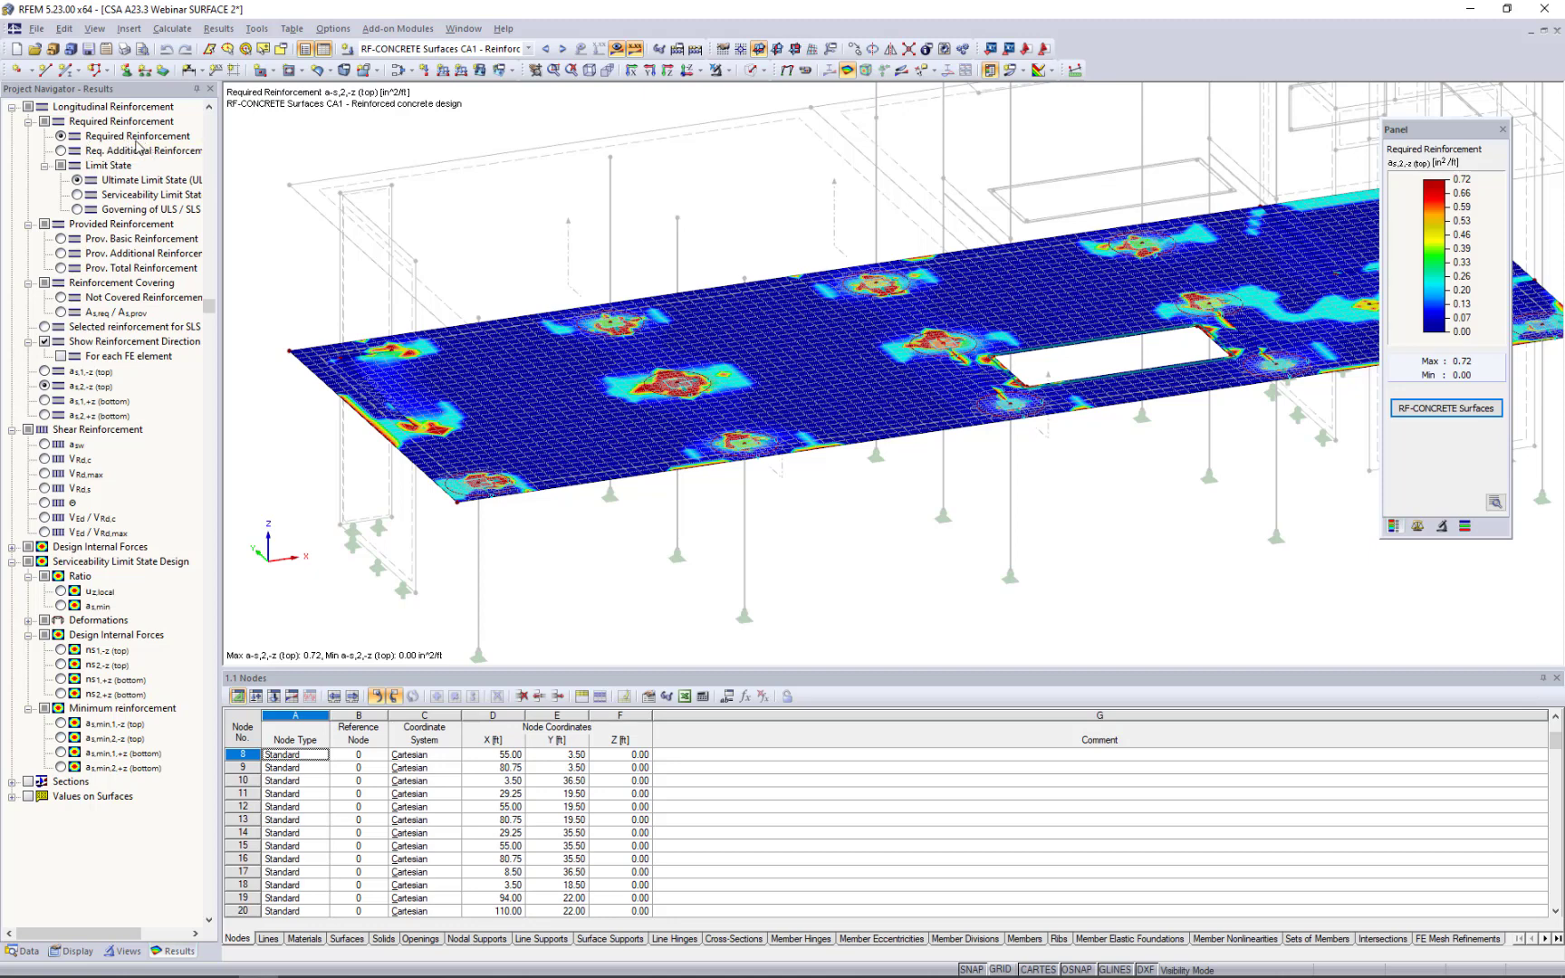
pyautogui.click(43, 372)
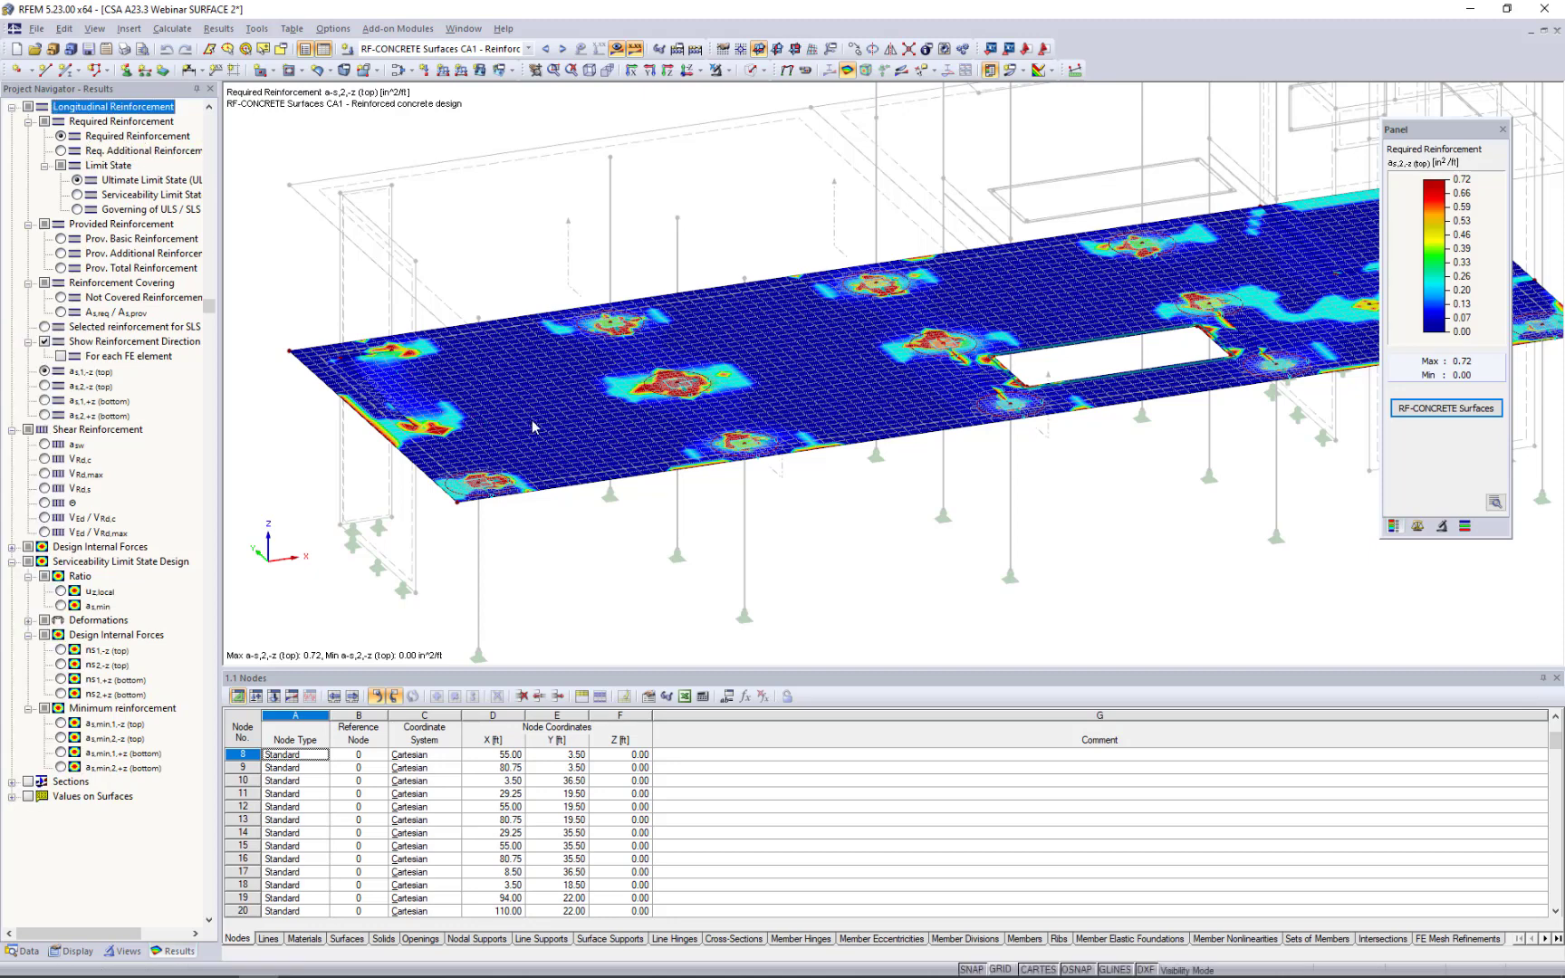
pyautogui.click(44, 386)
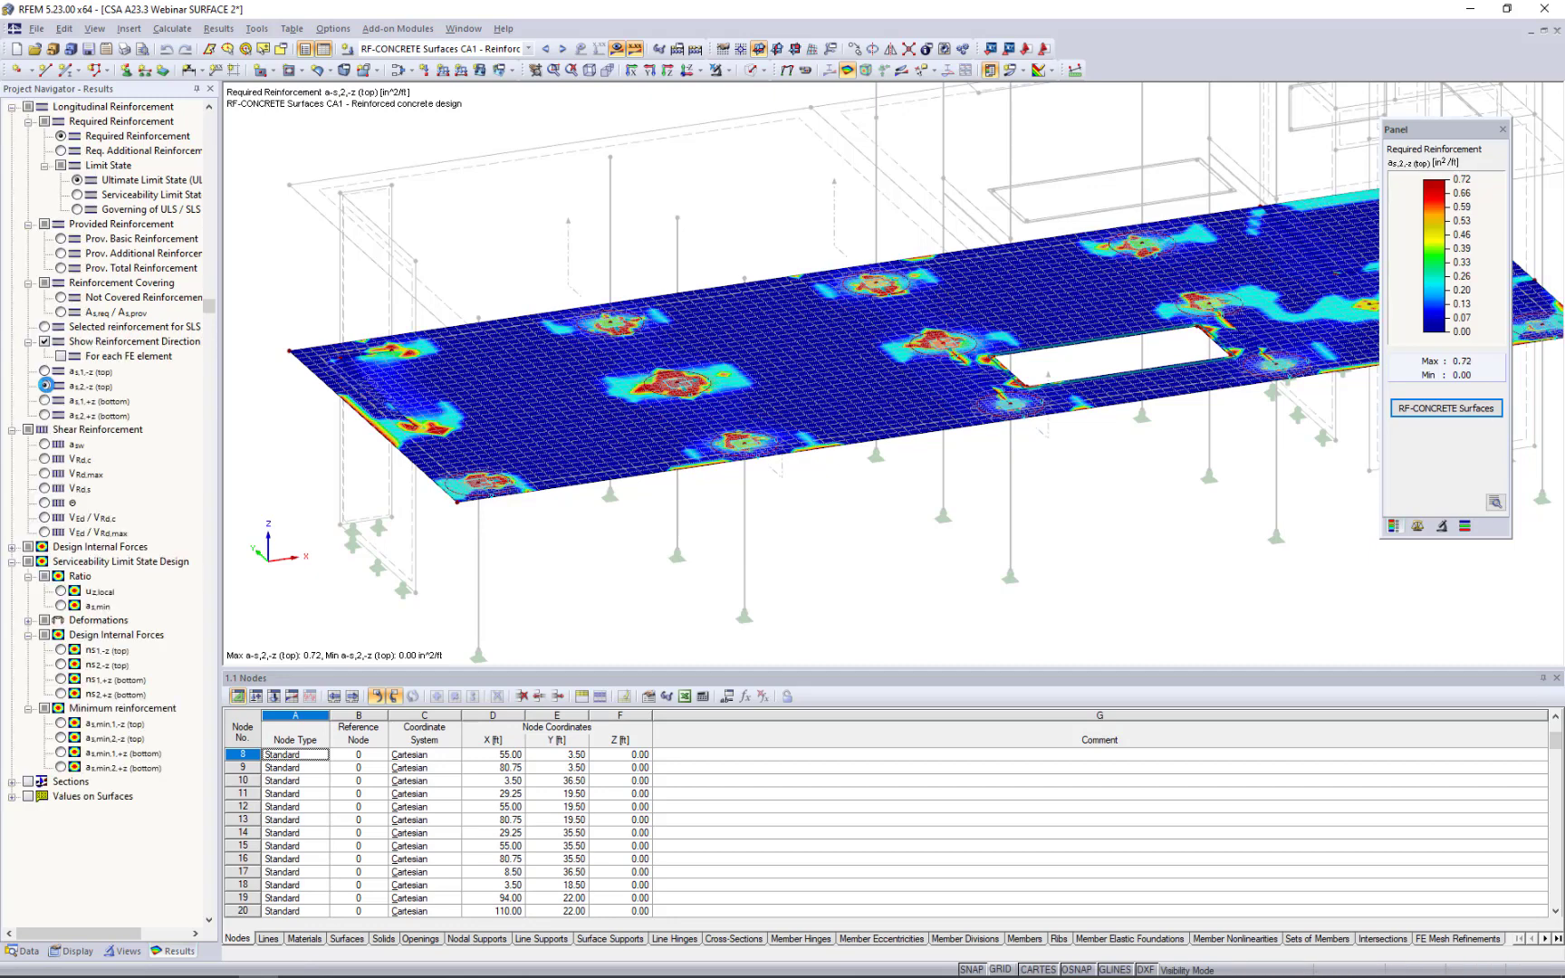
pyautogui.click(45, 400)
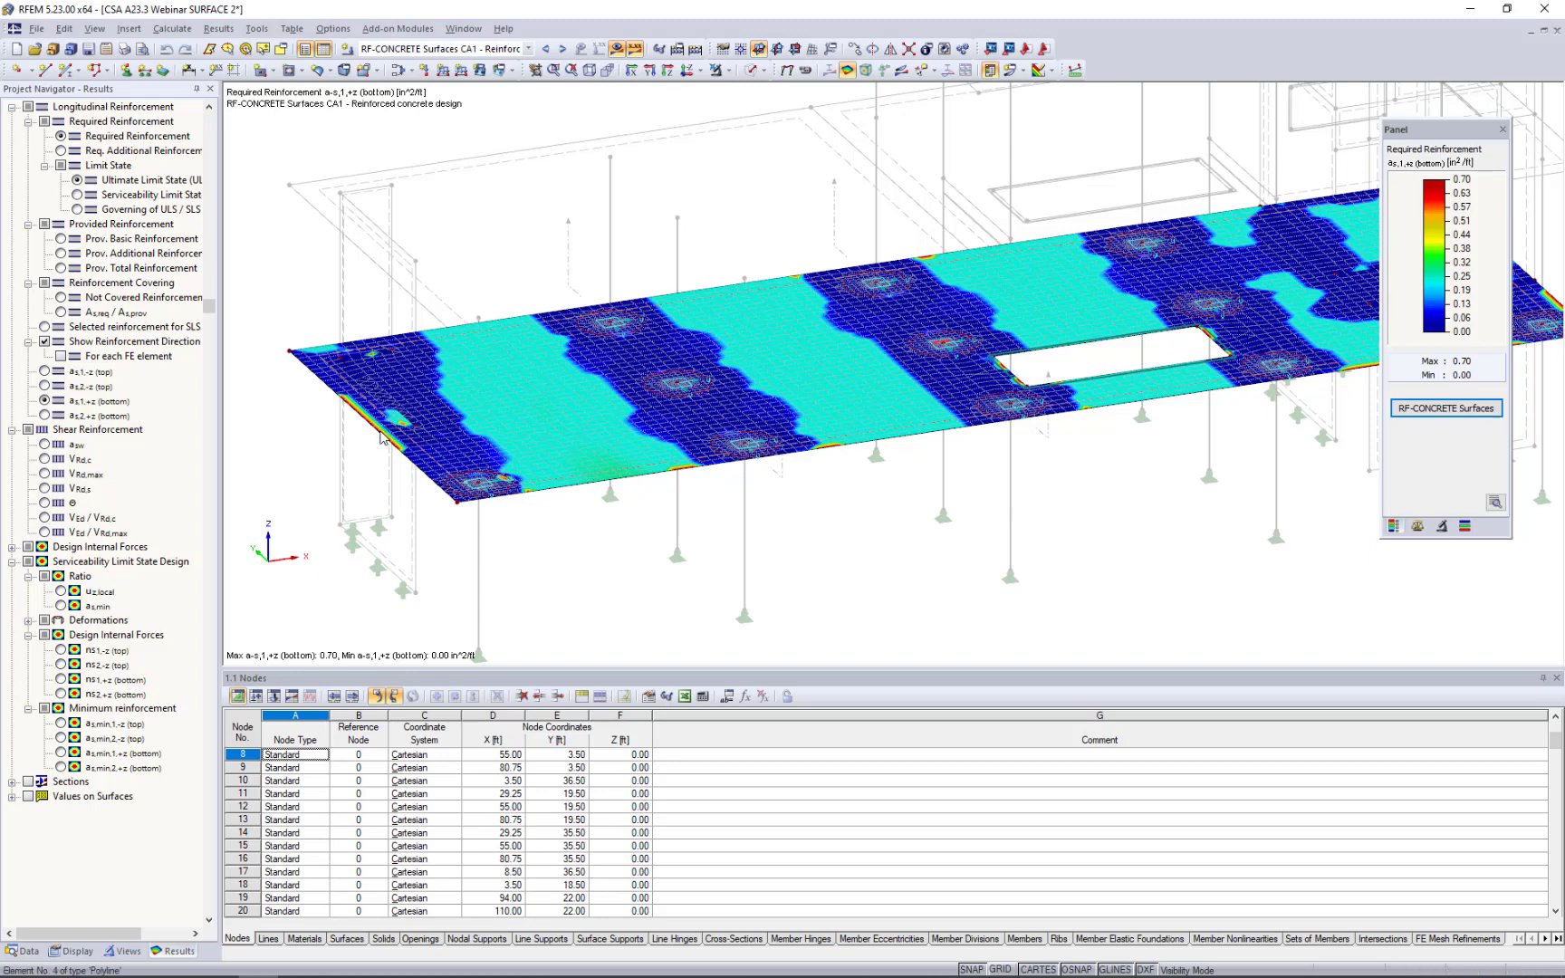
# Display the shear reinforcement a-sw on the slab and examine its distribution around the column average regions.
pyautogui.click(44, 445)
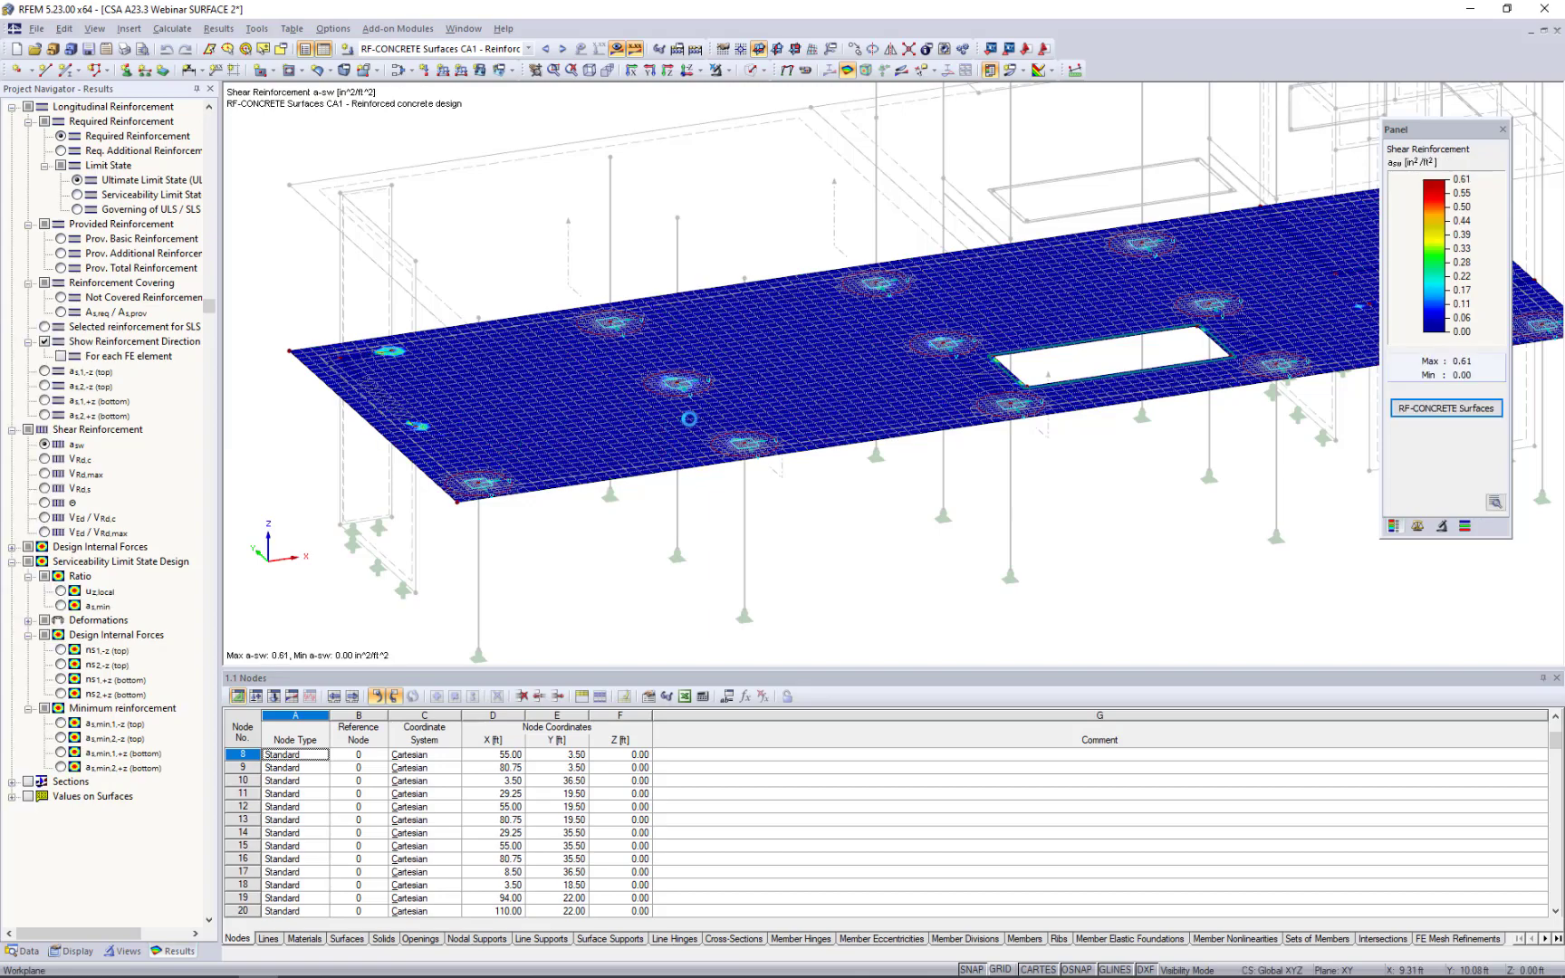
pyautogui.scroll(3, 678, 391)
pyautogui.scroll(5, 676, 390)
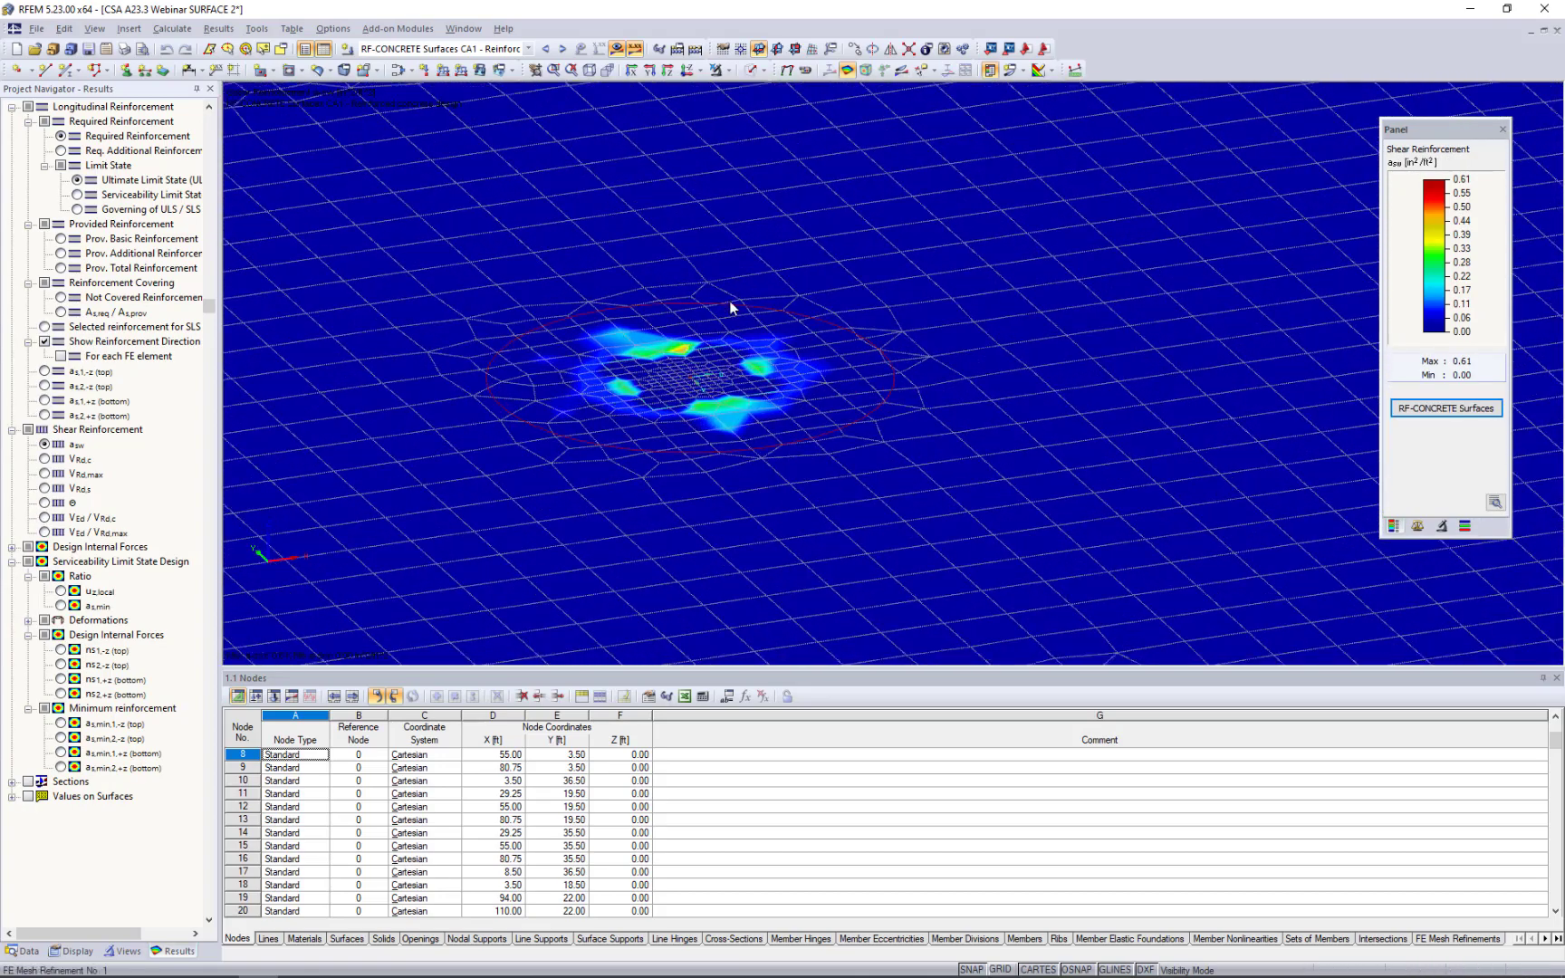
pyautogui.scroll(-4, 680, 400)
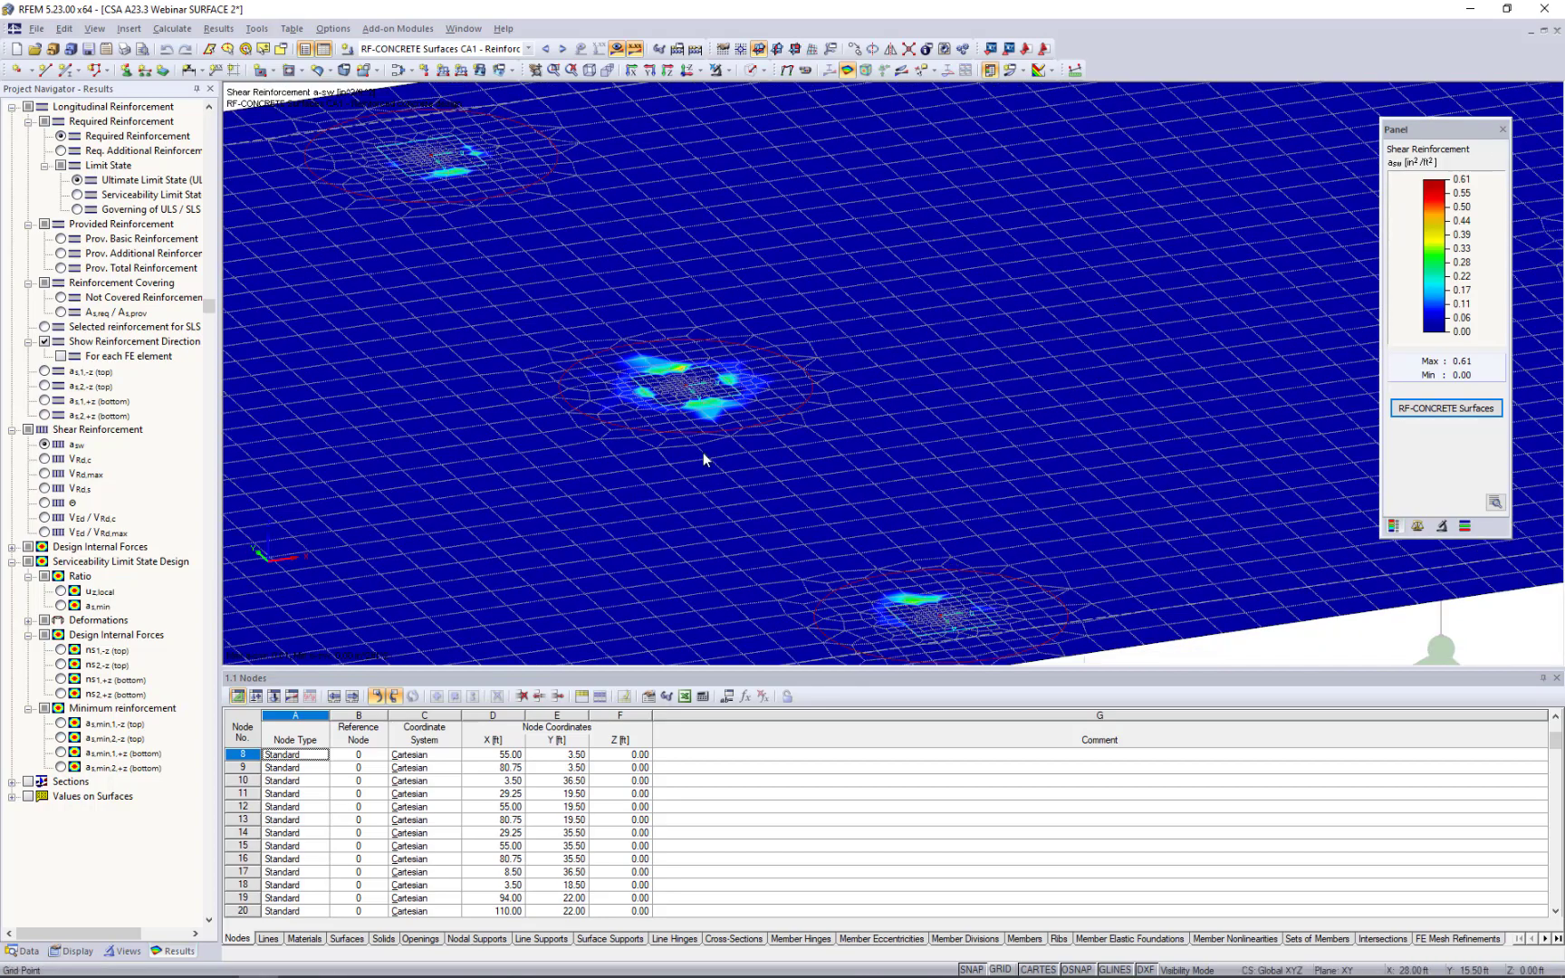
pyautogui.scroll(-5, 703, 452)
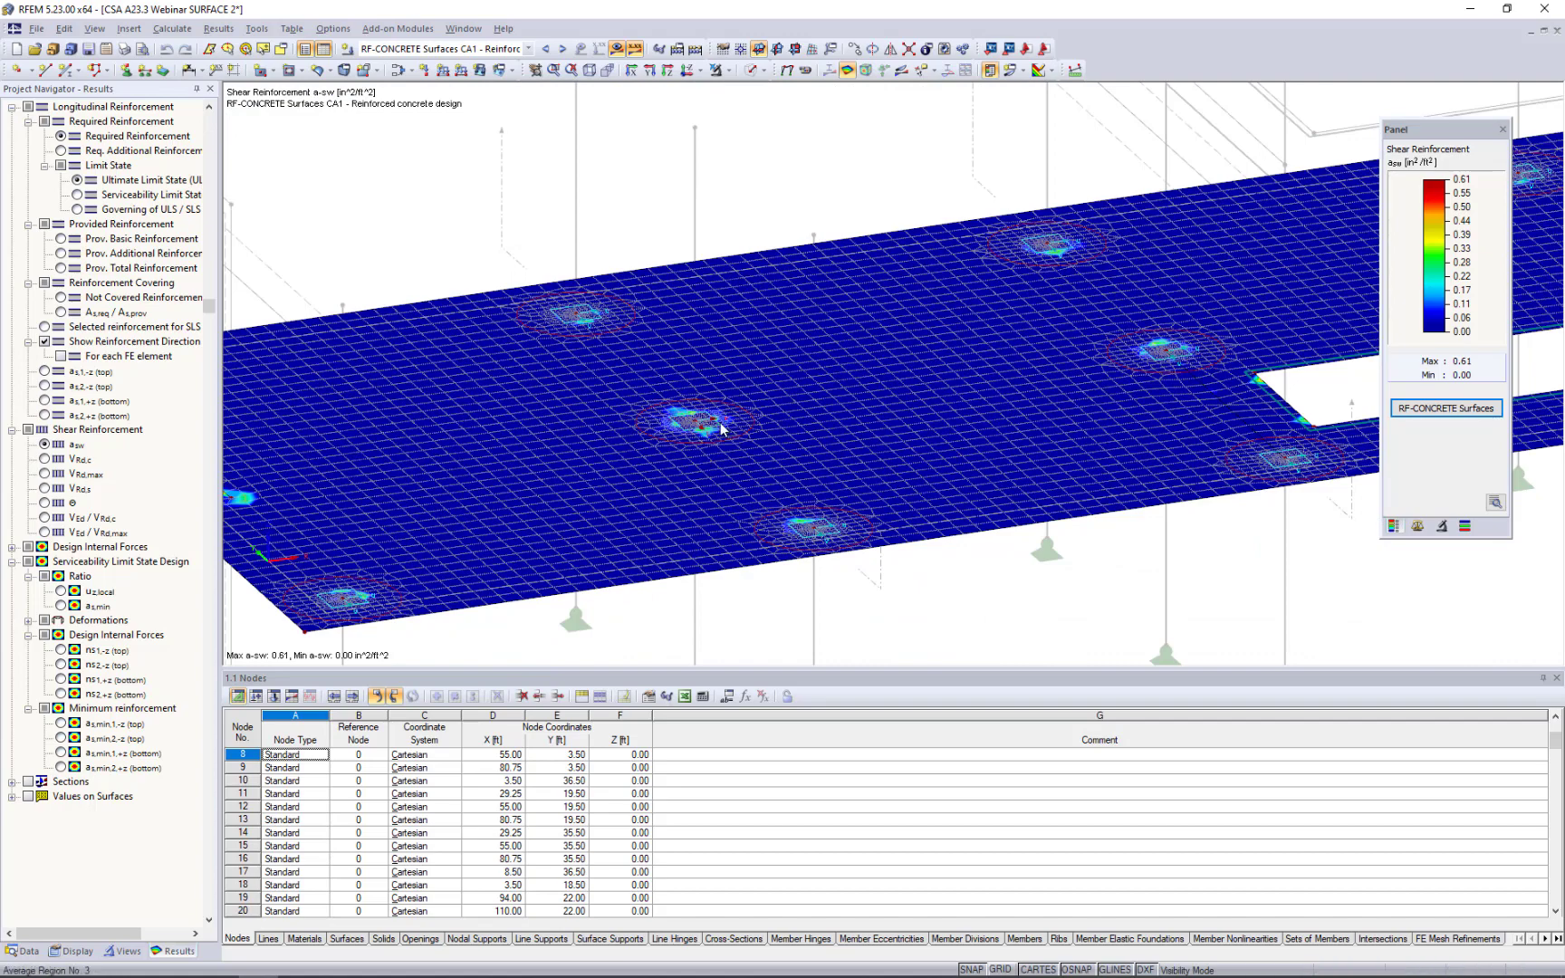
pyautogui.moveTo(623, 485); pyautogui.dragTo(672, 420, button='middle')
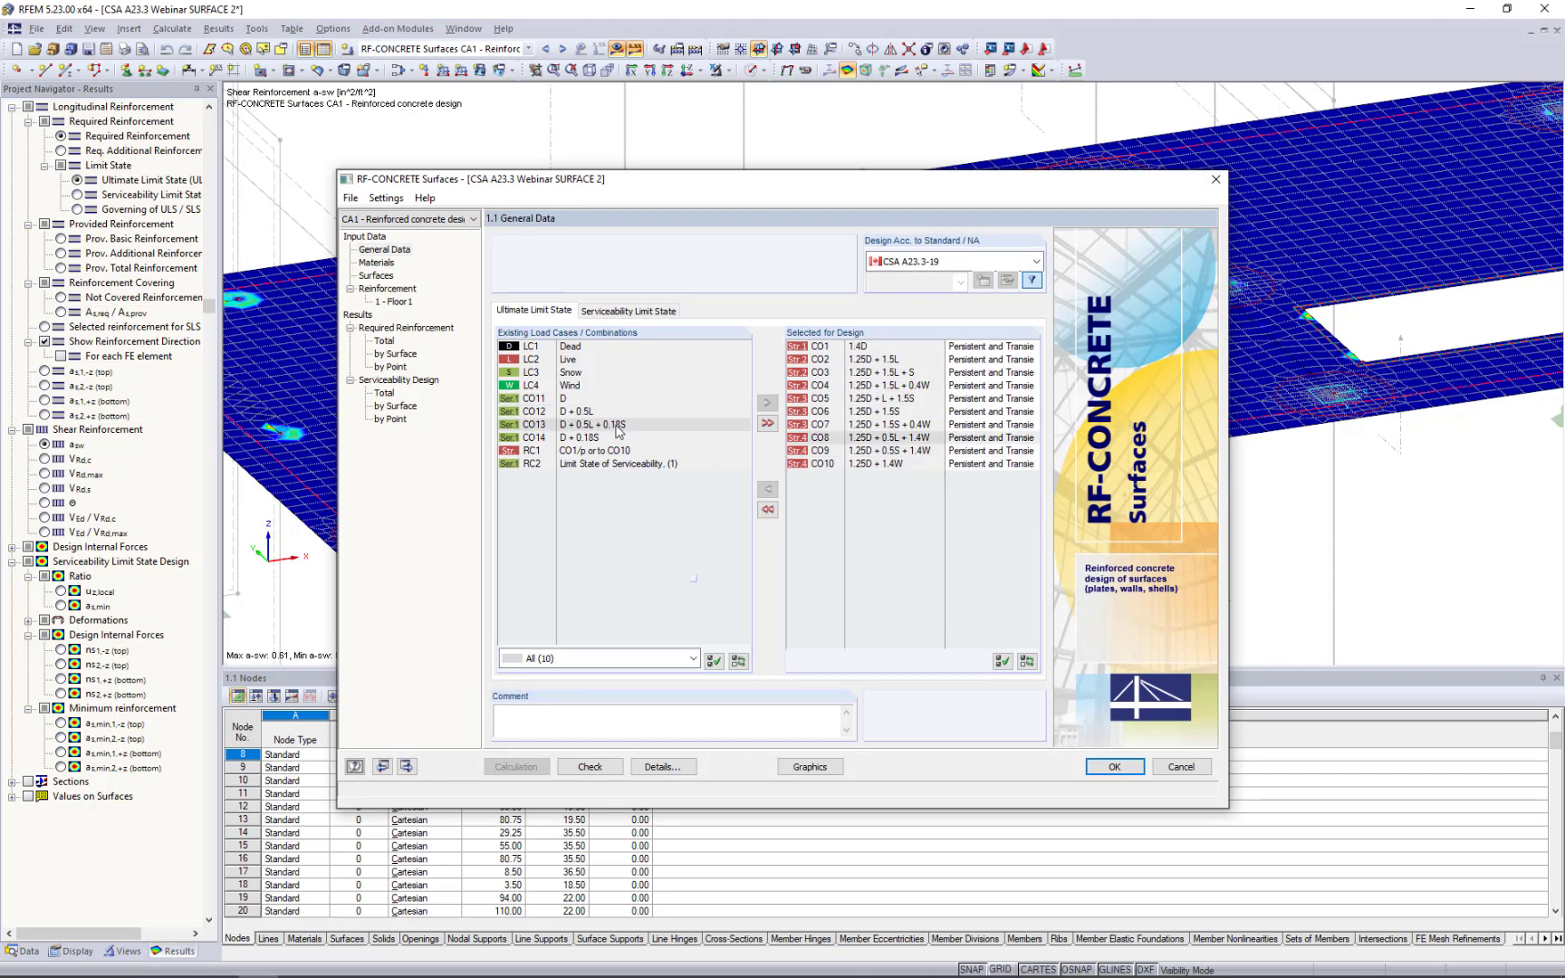
# Set the provided additional reinforcement to manual definition of the reinforcement areas in the design details.
pyautogui.click(665, 767)
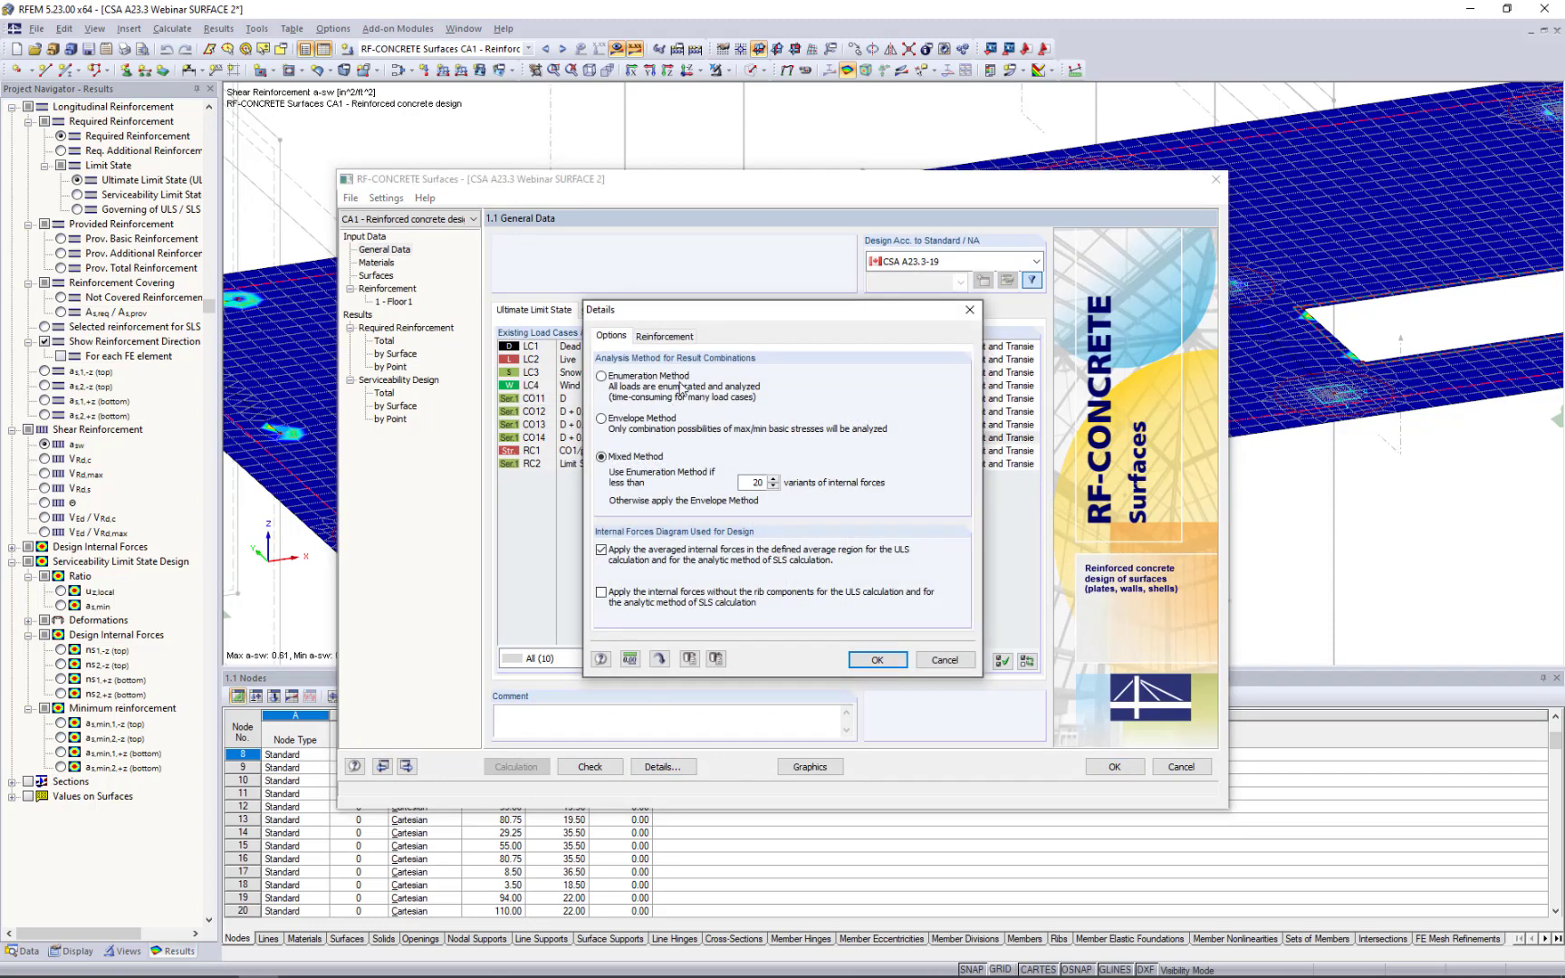
pyautogui.click(672, 339)
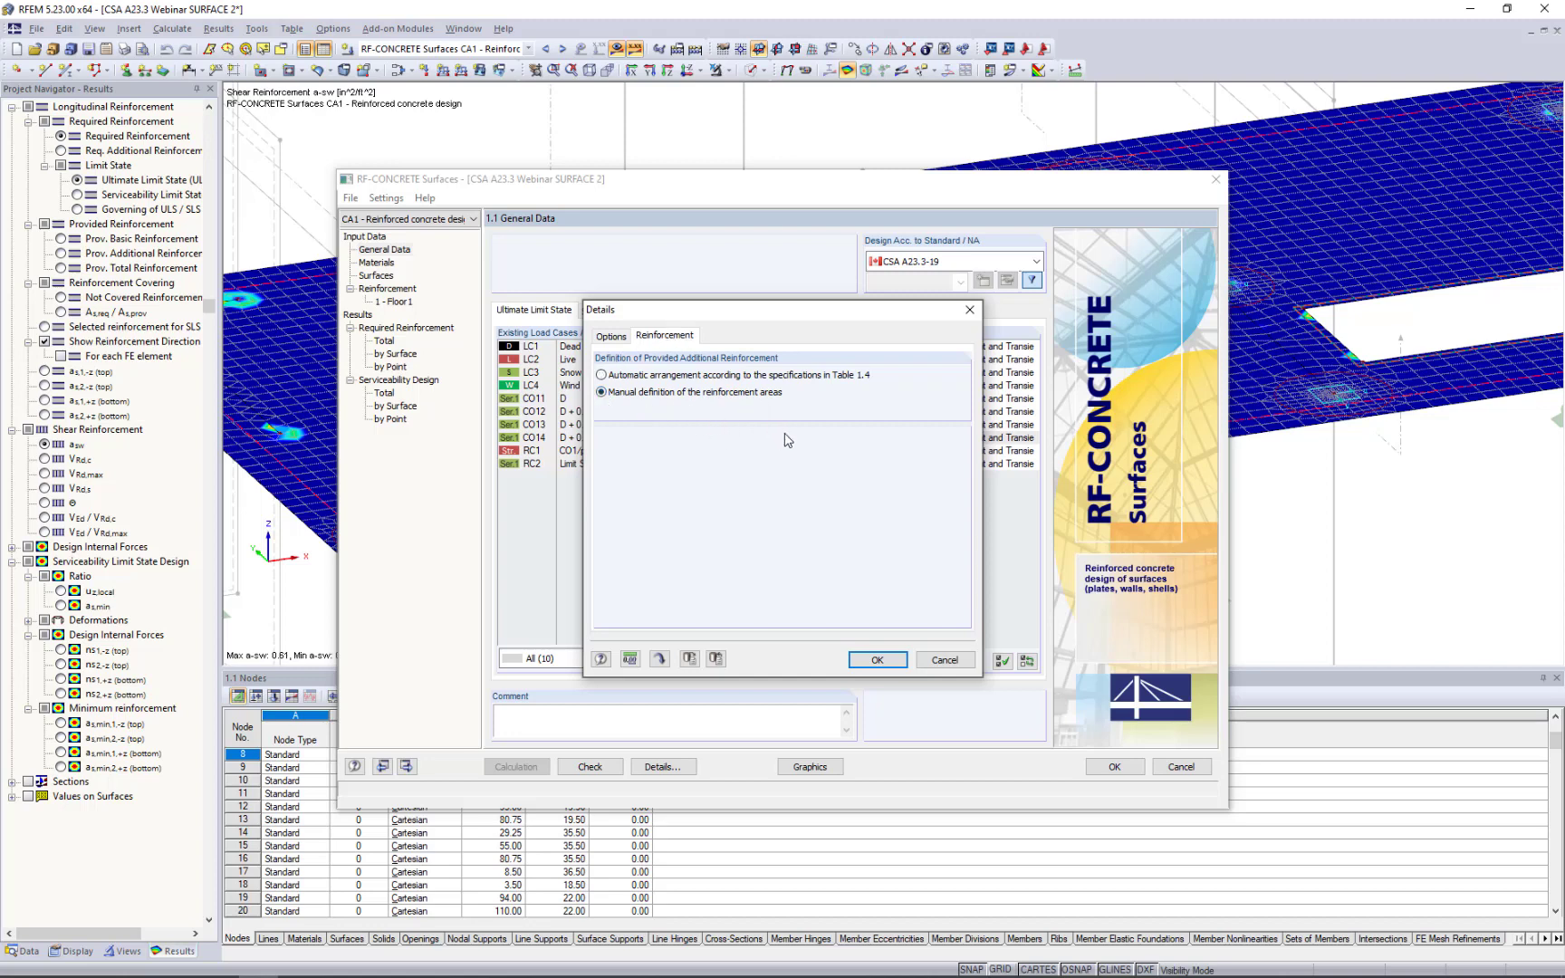
pyautogui.click(877, 659)
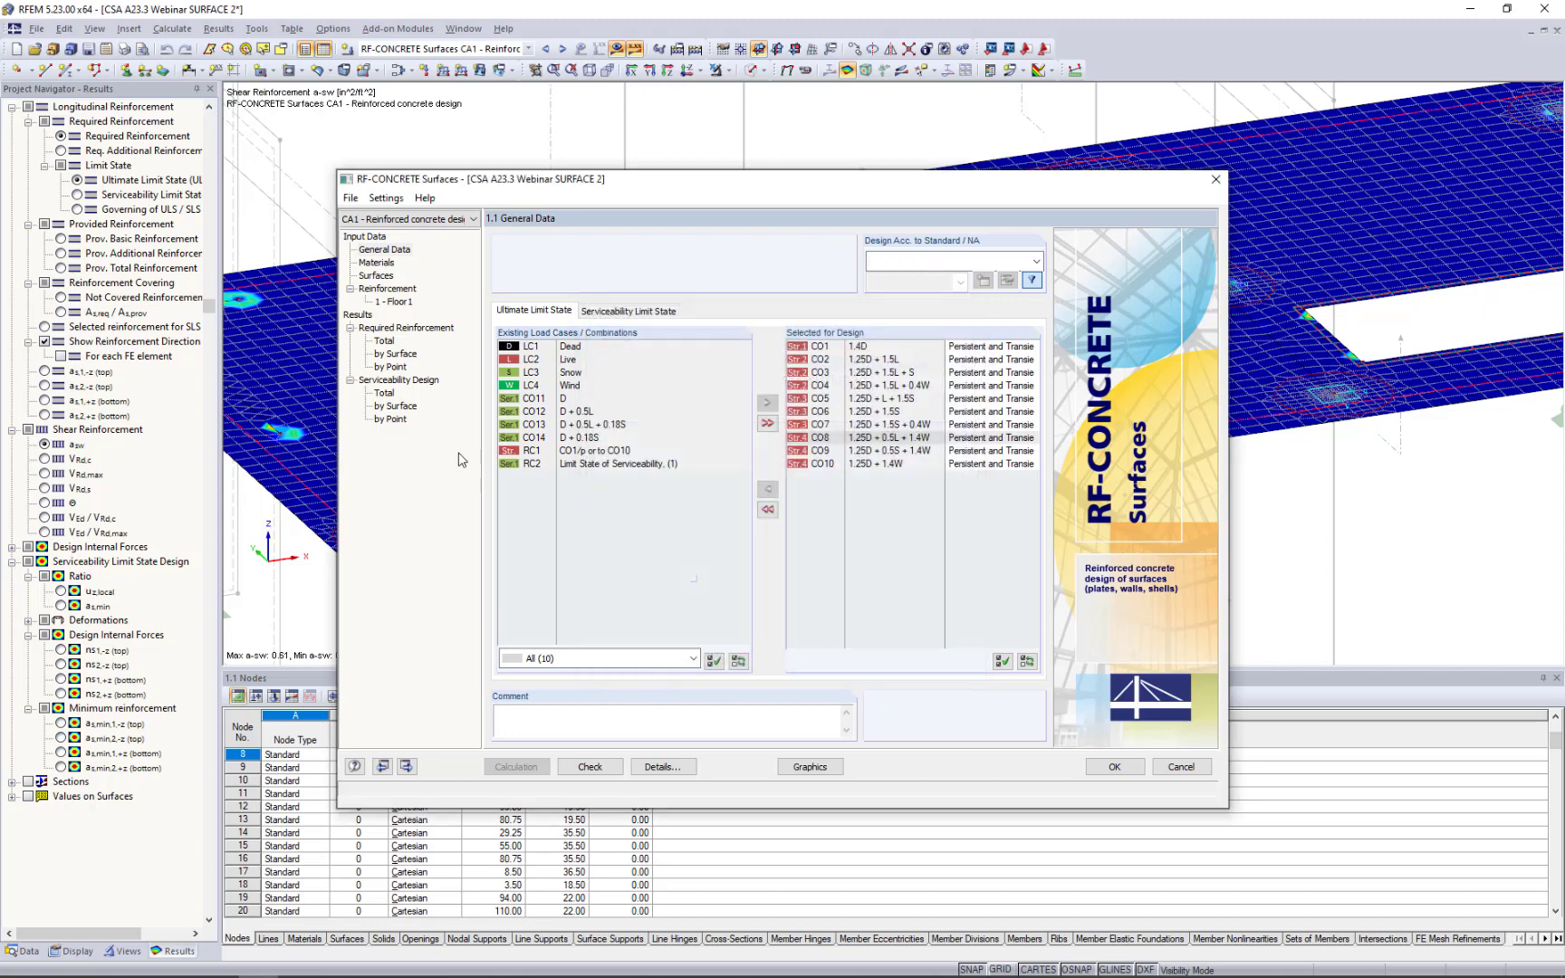
# Enable rectangular additional reinforcement for Floor1 and define top rebar of 0.770 in diameter at 6.000 in spacing in direction Φ1.
pyautogui.click(403, 303)
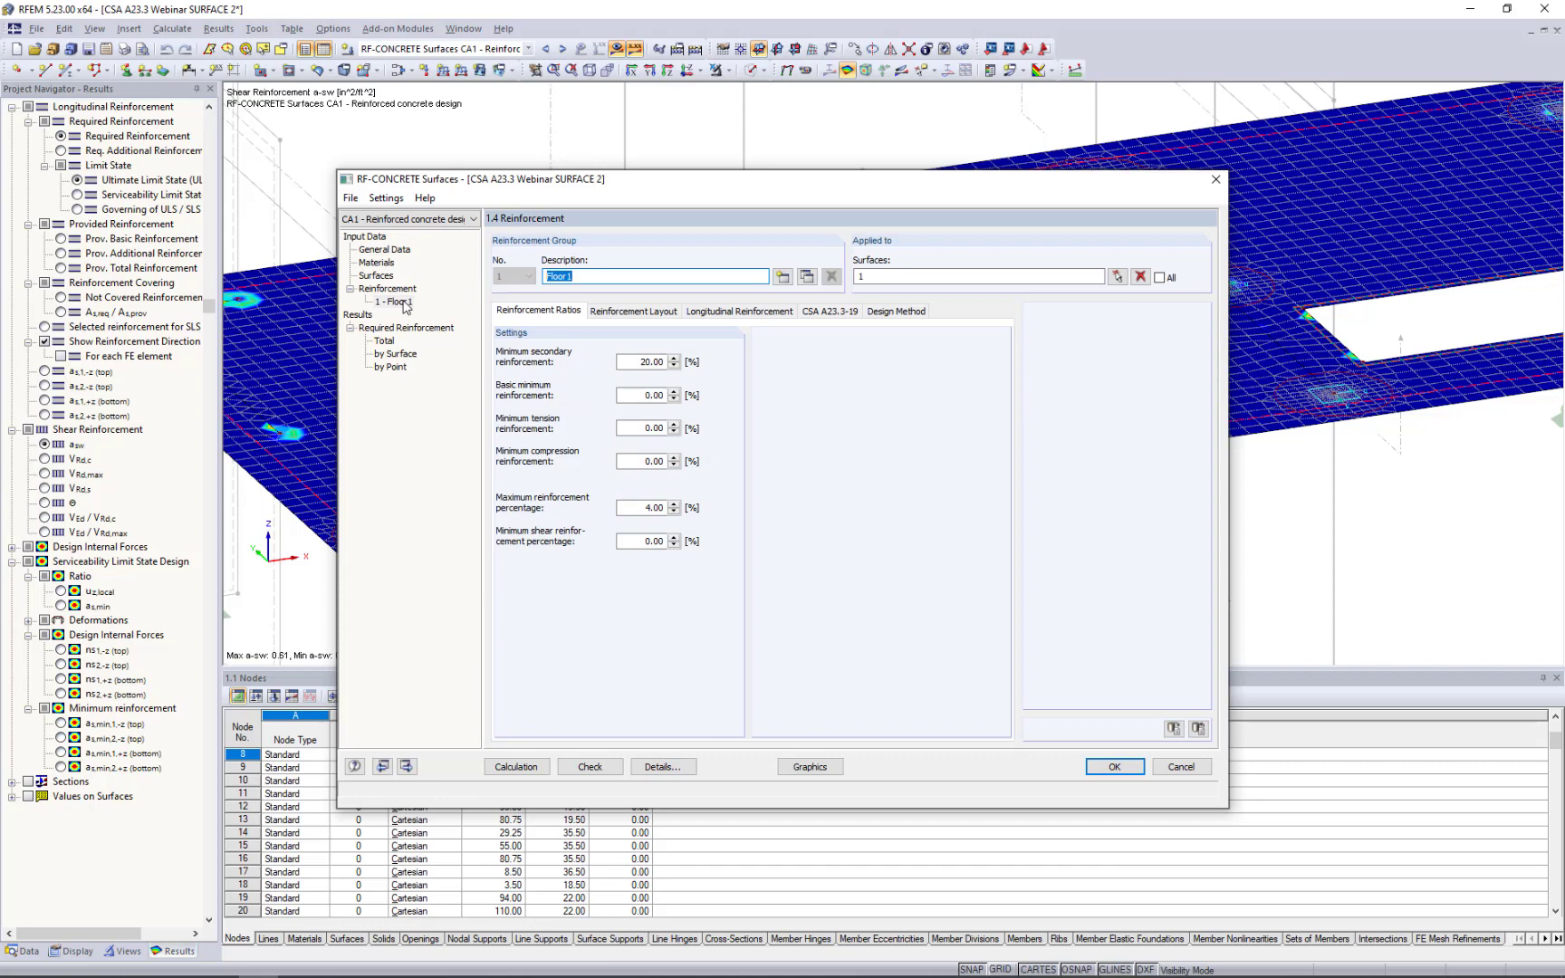
pyautogui.click(757, 312)
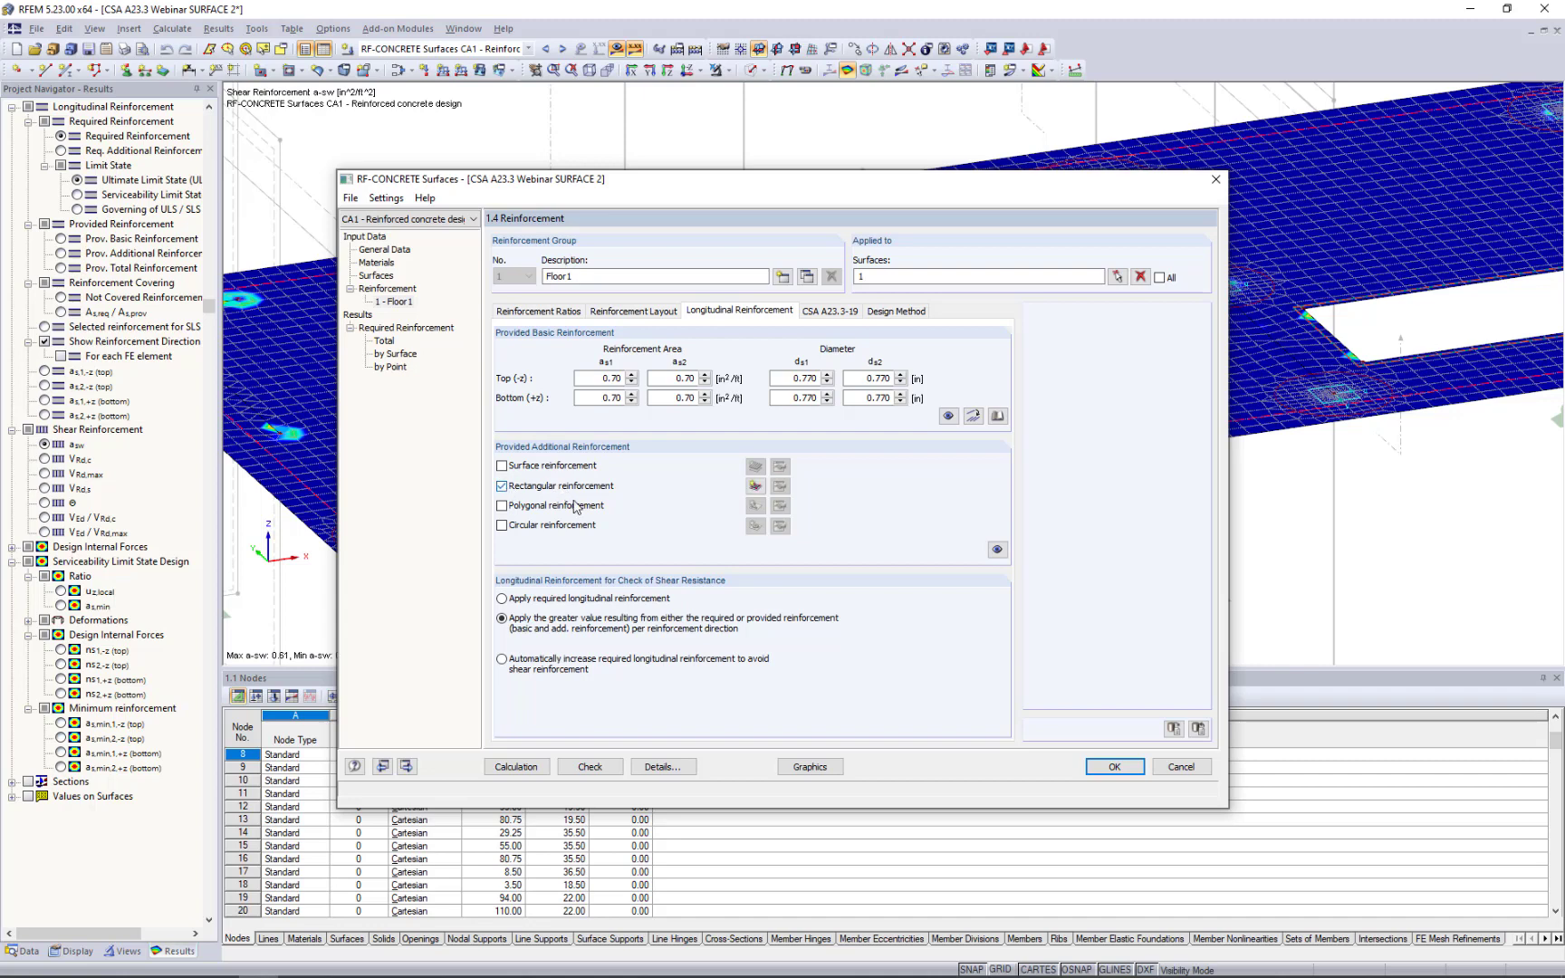
pyautogui.click(756, 487)
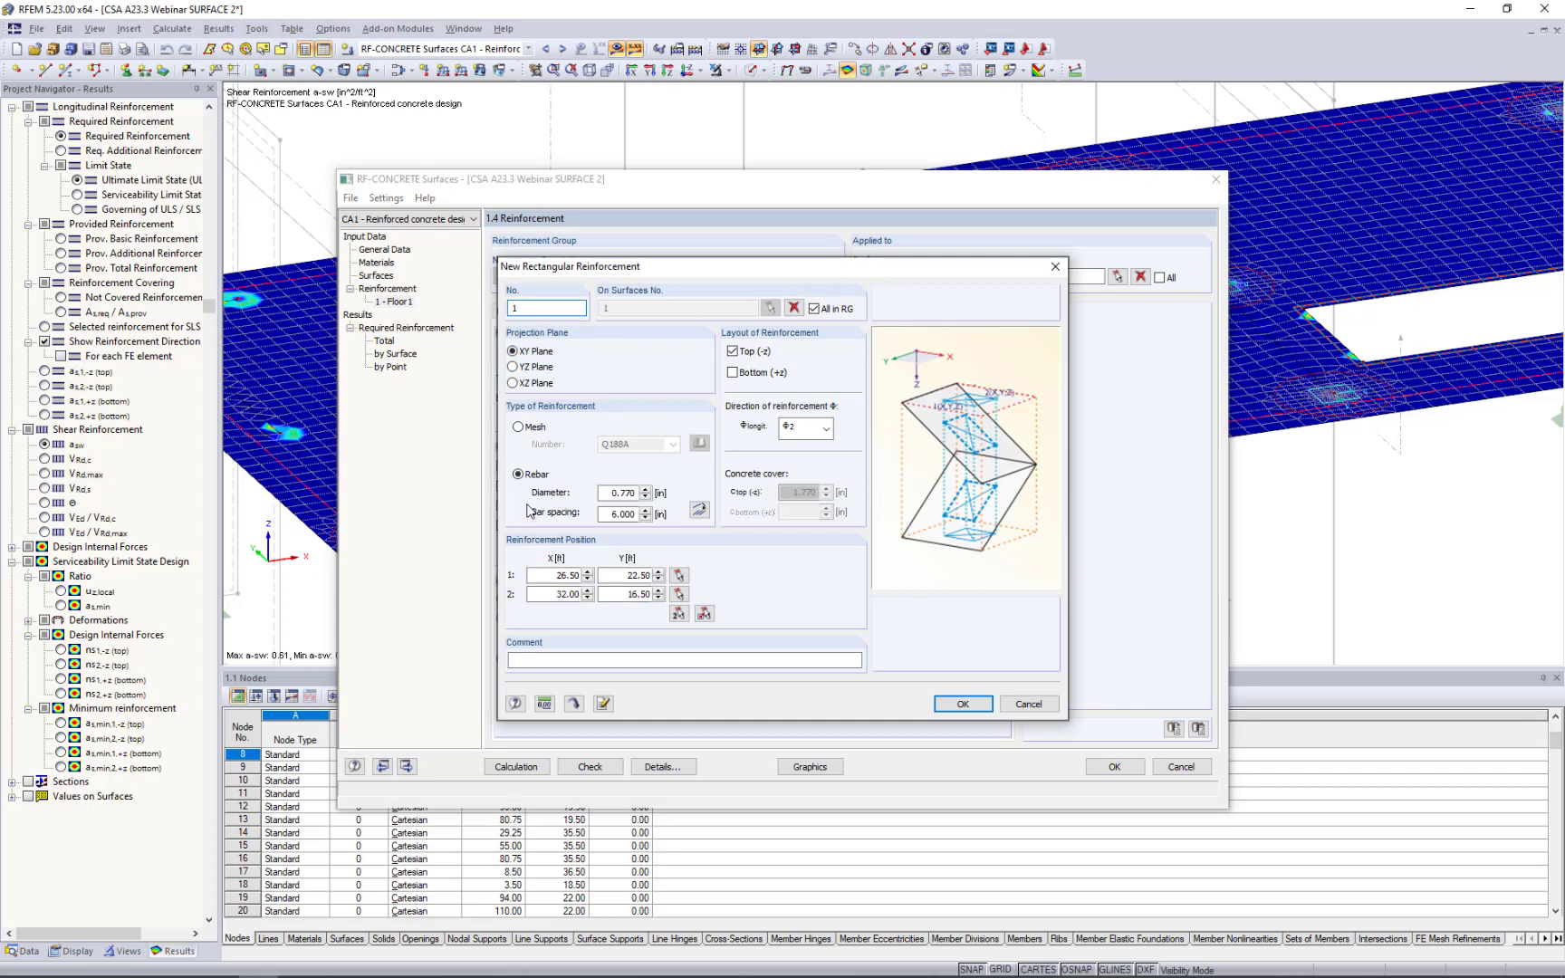
pyautogui.click(611, 494)
pyautogui.click(608, 516)
pyautogui.click(800, 430)
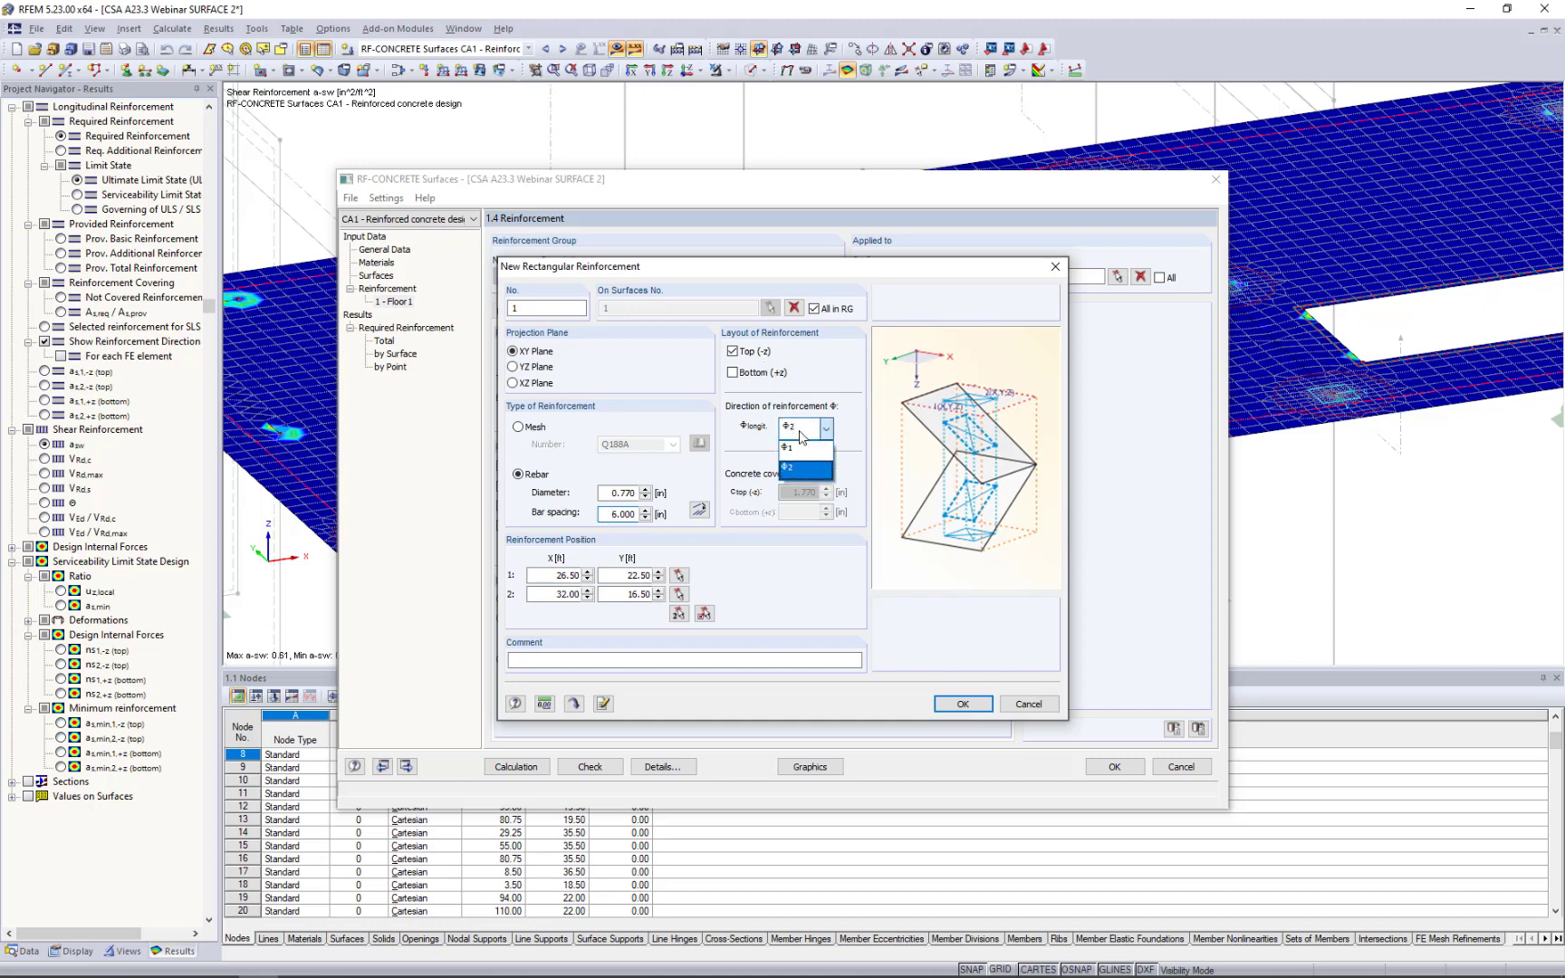
pyautogui.click(802, 447)
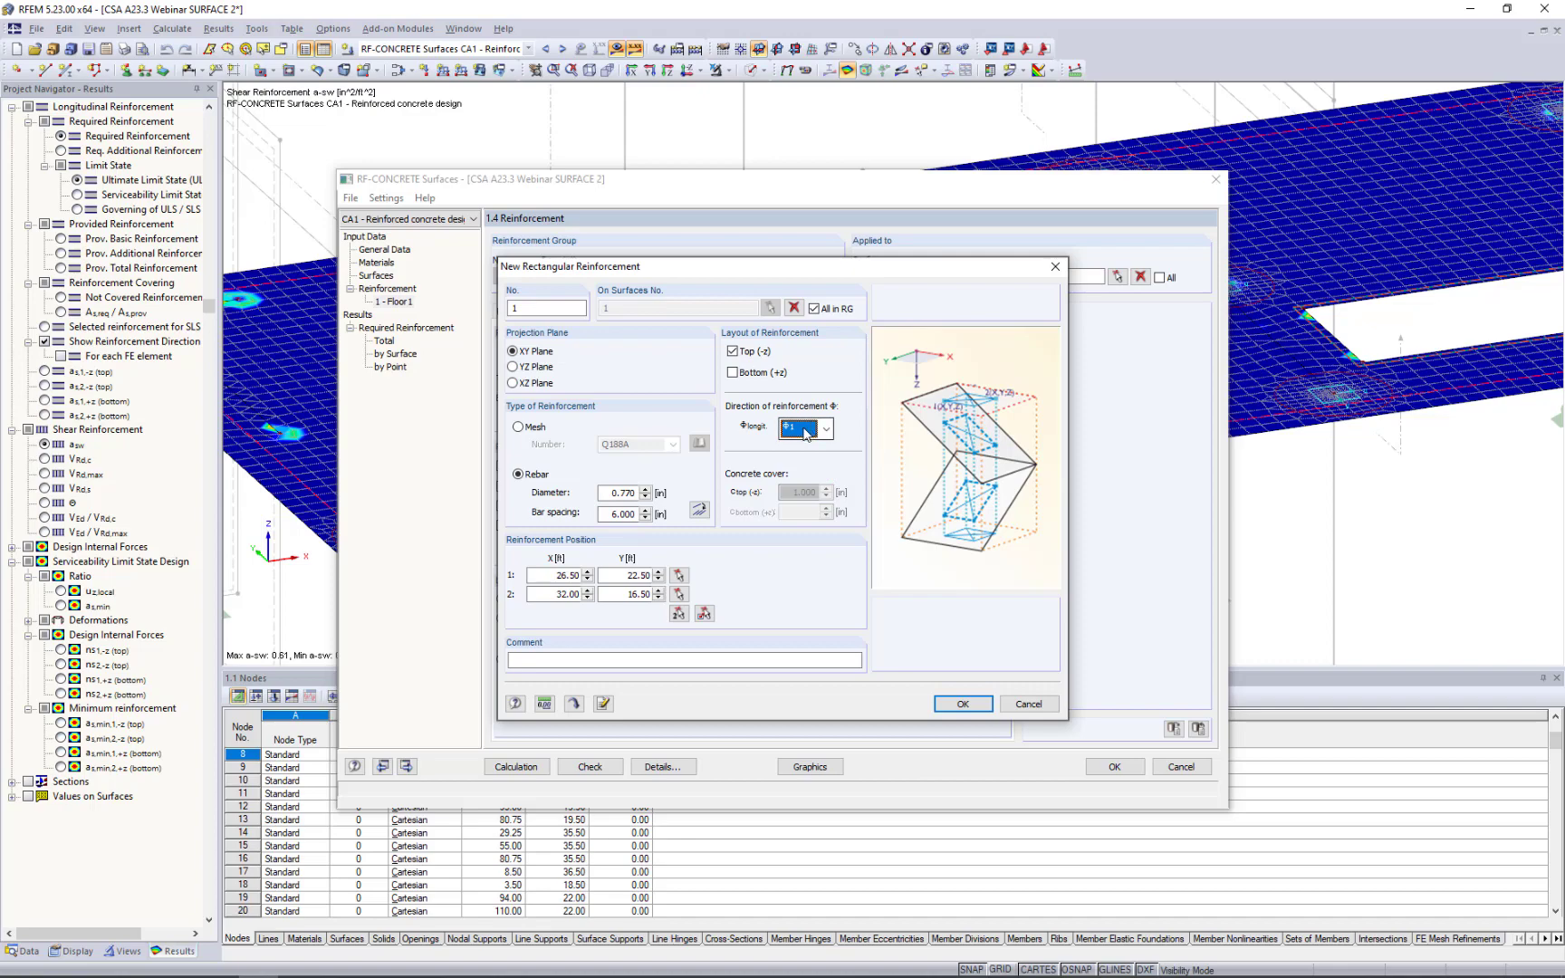
# Place the rectangular reinforcement centred on column node No. 14, about 5 ft by 5 ft, and accept it.
pyautogui.click(705, 616)
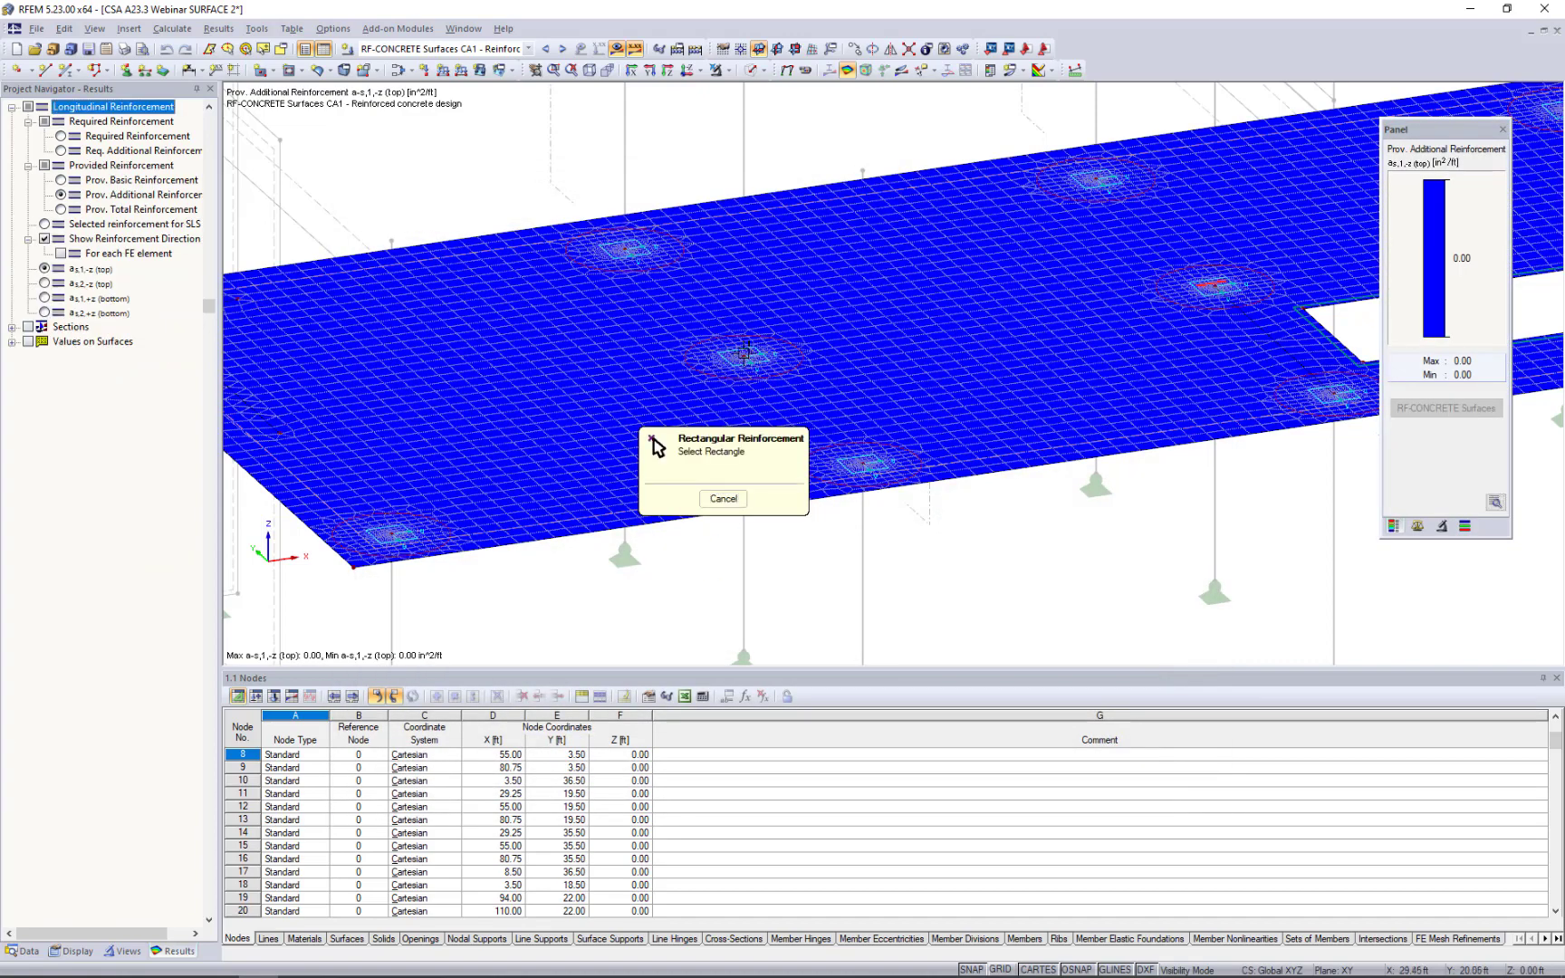
pyautogui.moveTo(696, 281); pyautogui.dragTo(751, 413, button='middle')
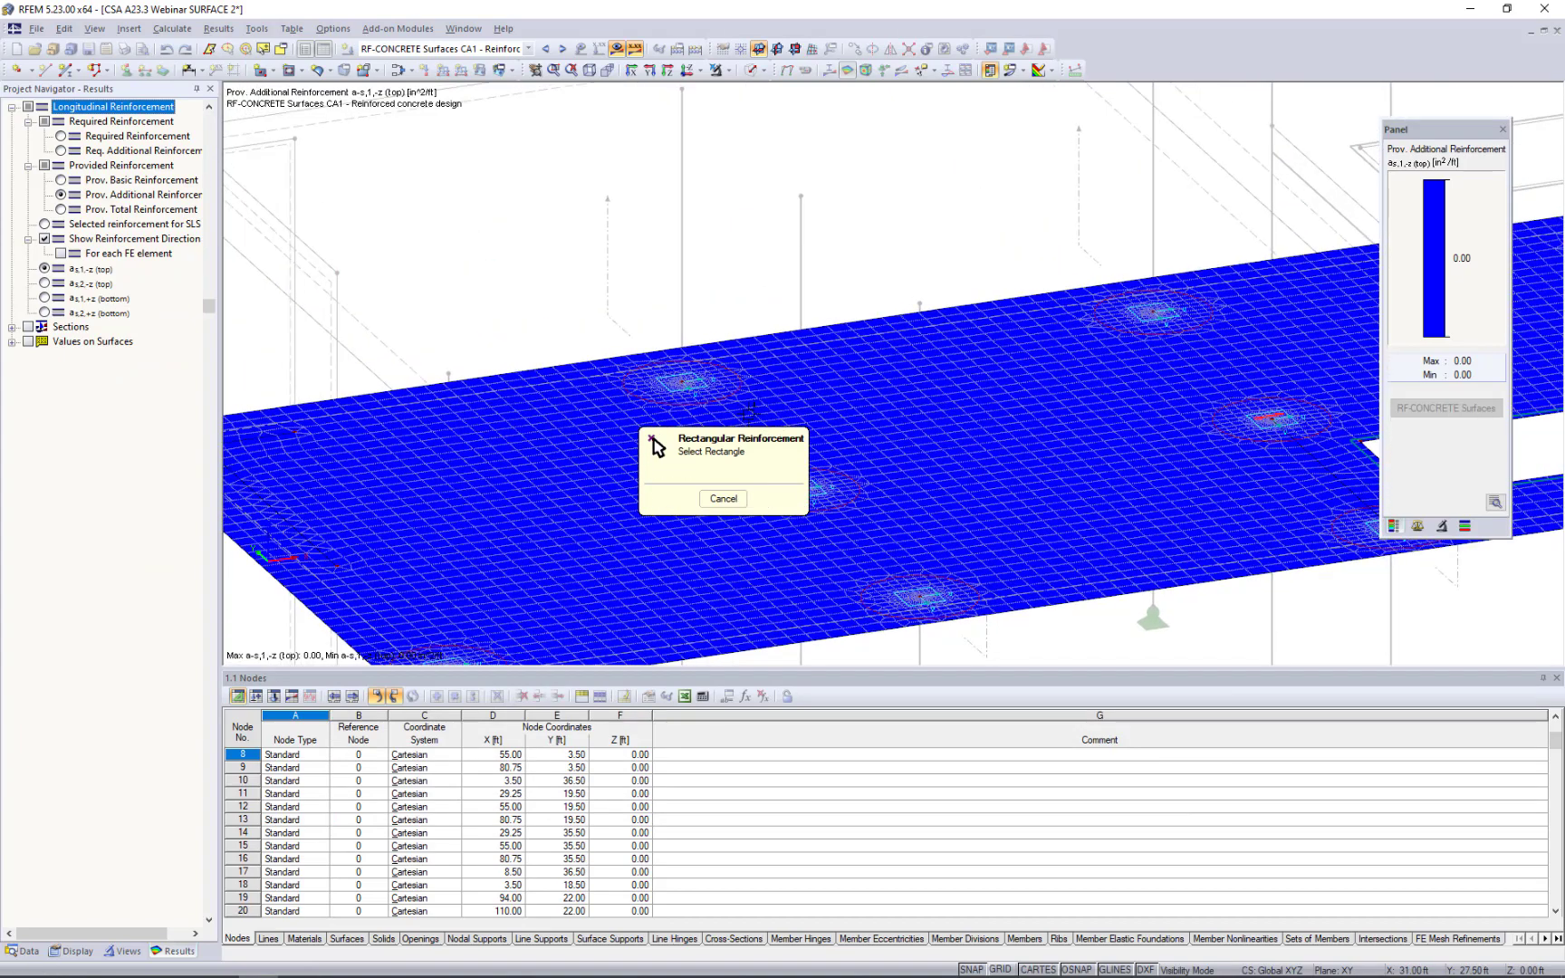
pyautogui.scroll(3, 679, 383)
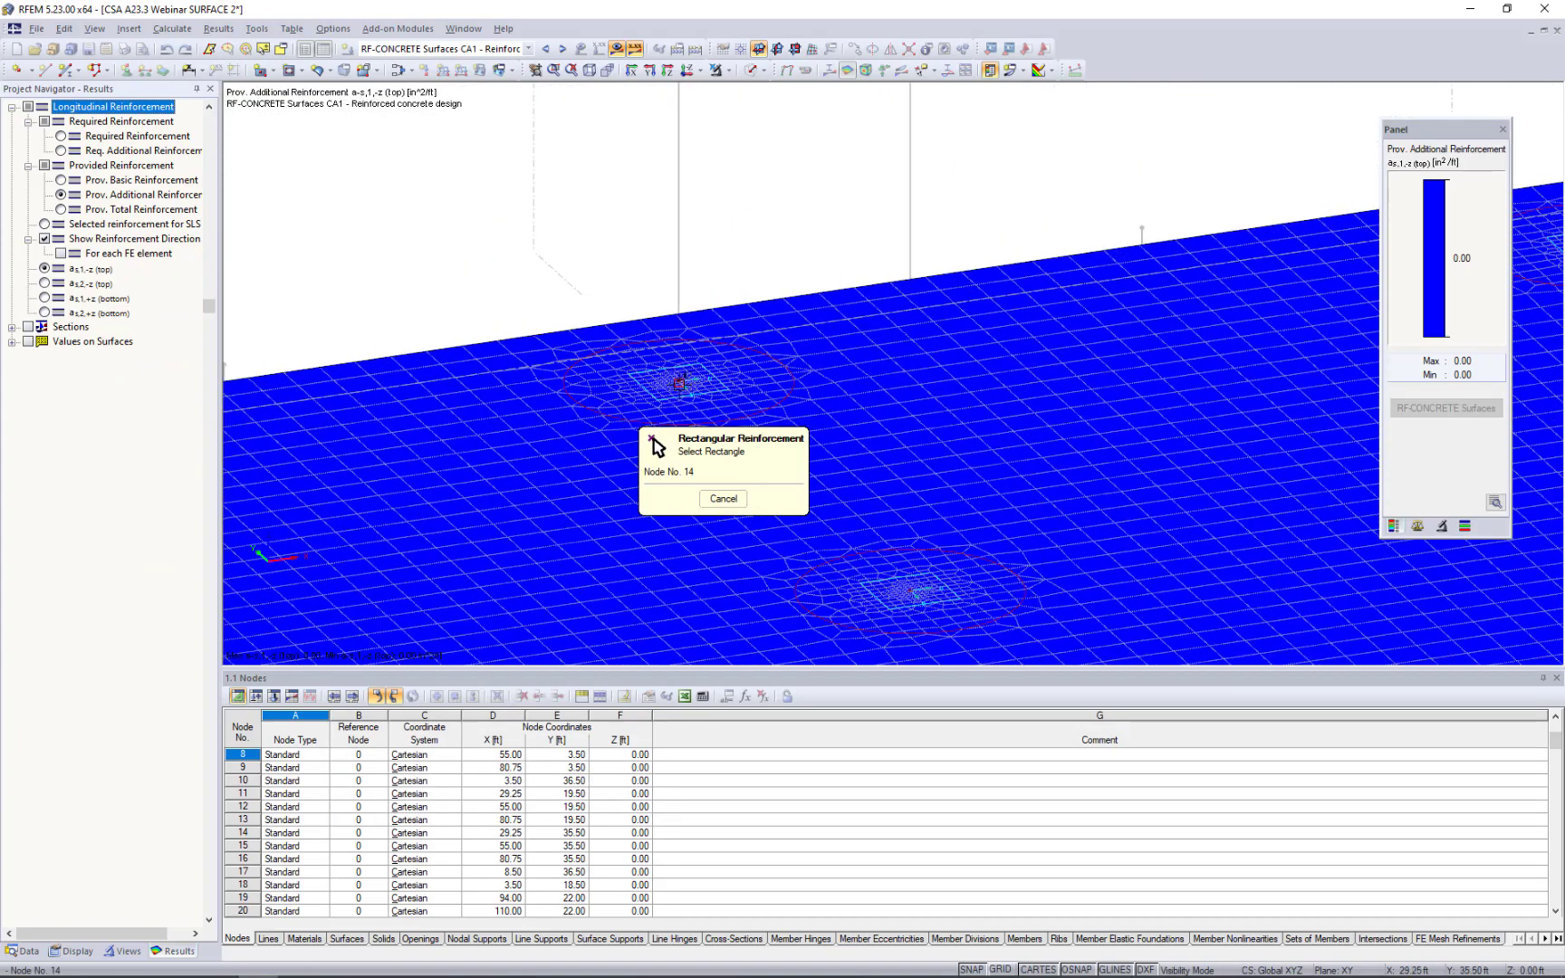
pyautogui.click(680, 383)
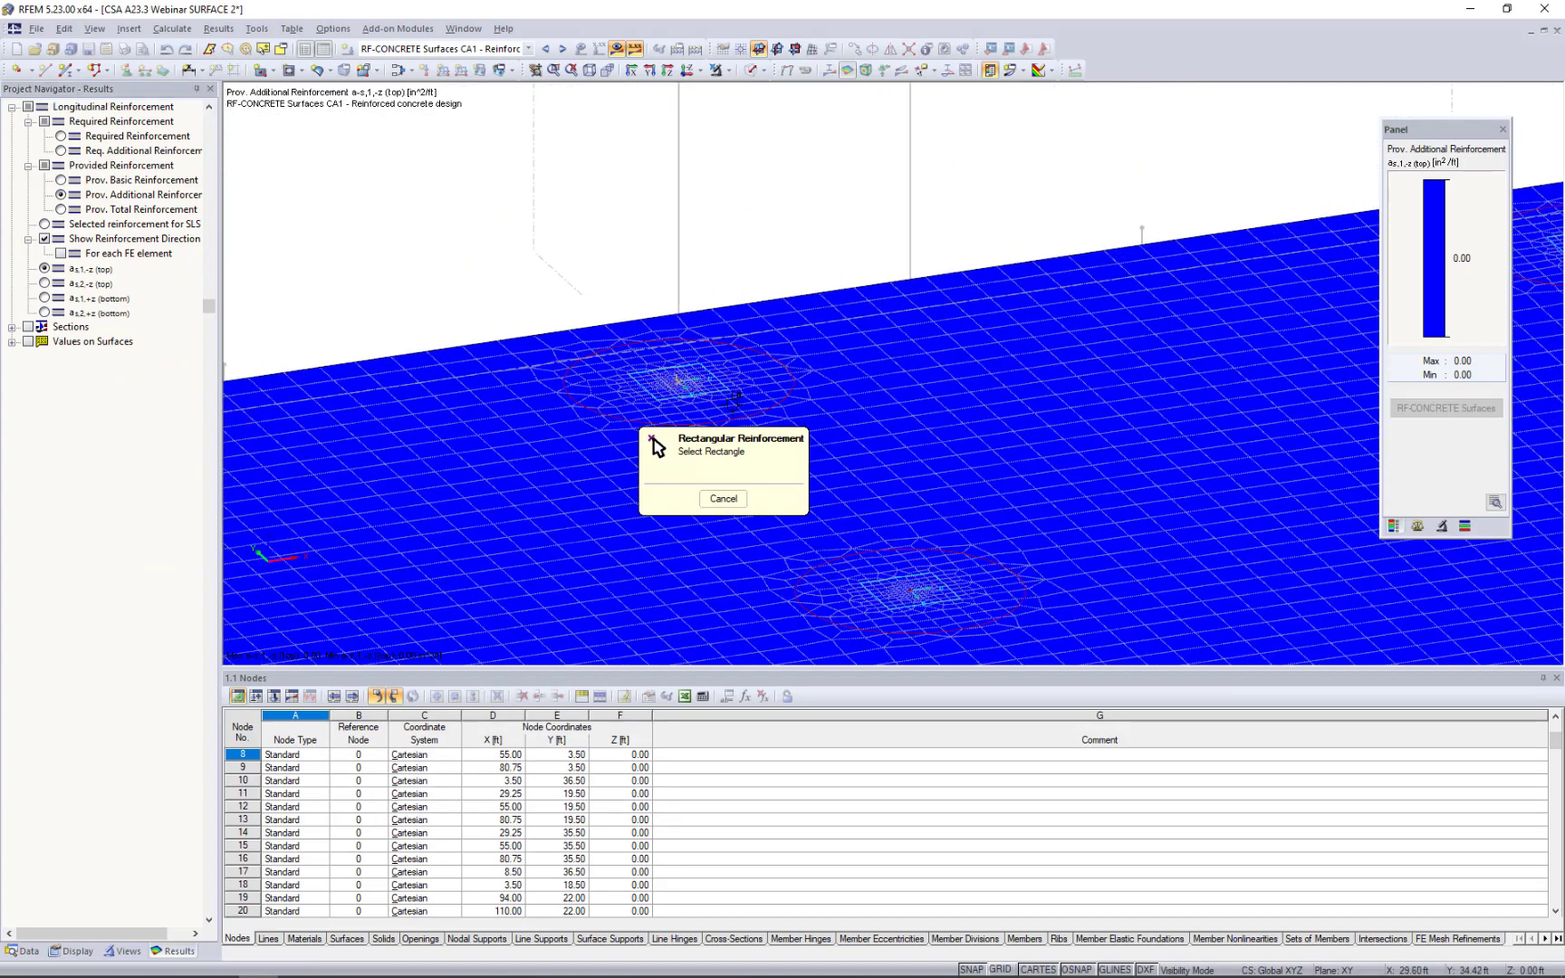
pyautogui.click(805, 398)
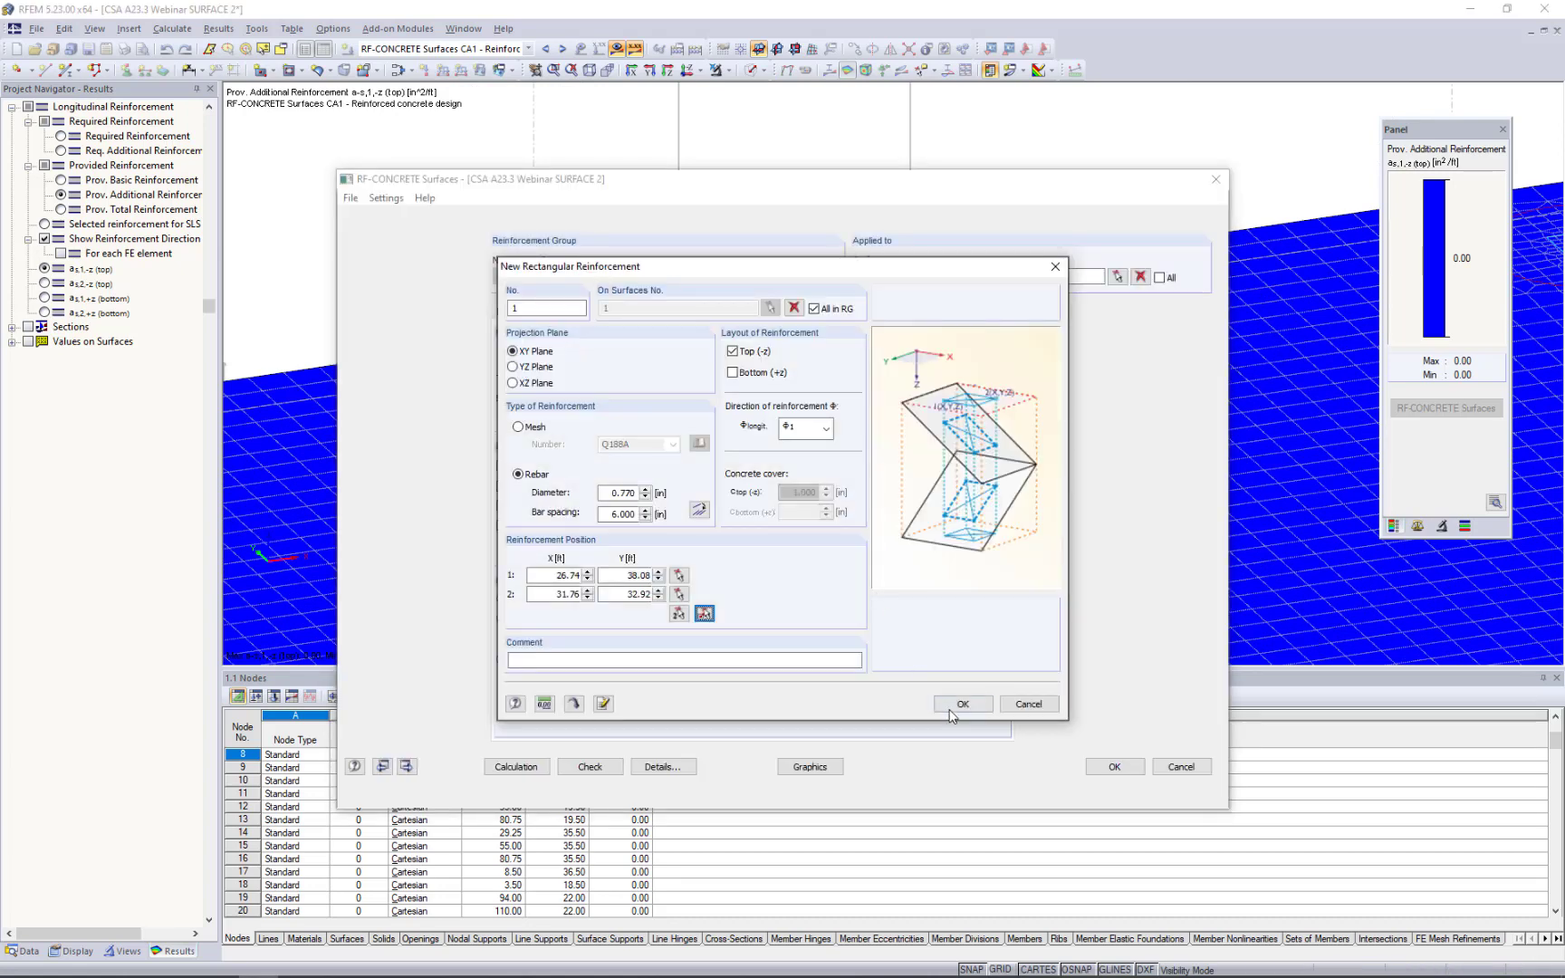
pyautogui.click(955, 699)
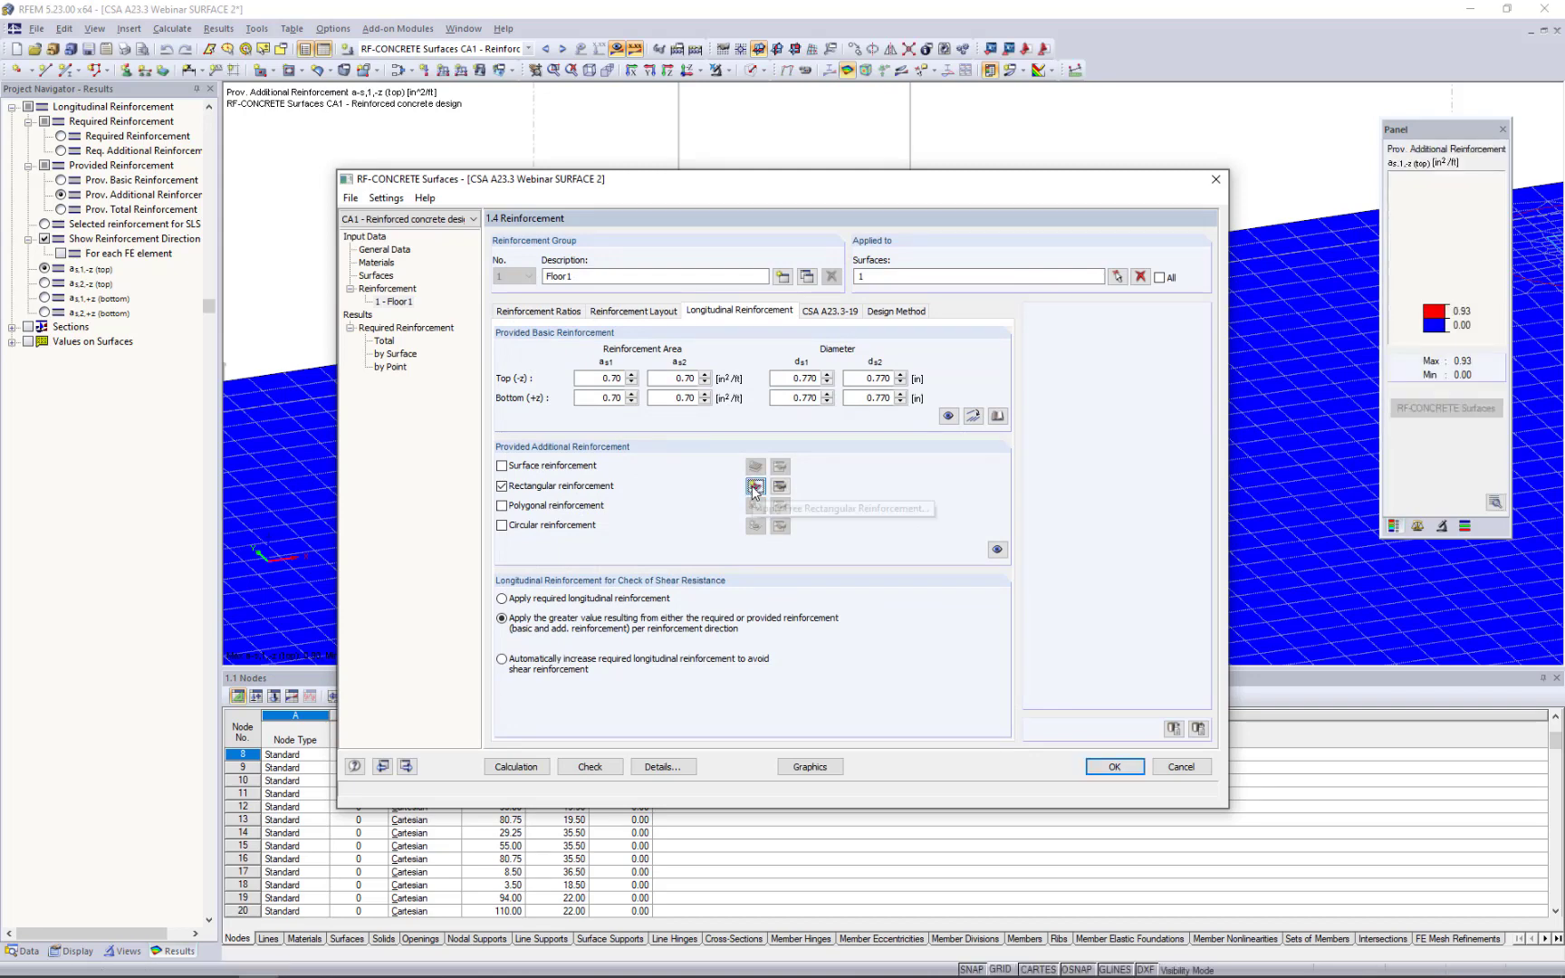
# Add a second rectangular top reinforcement of 0.770 in bars at 6.000 in spacing over the same area in direction Φ2.
pyautogui.click(754, 487)
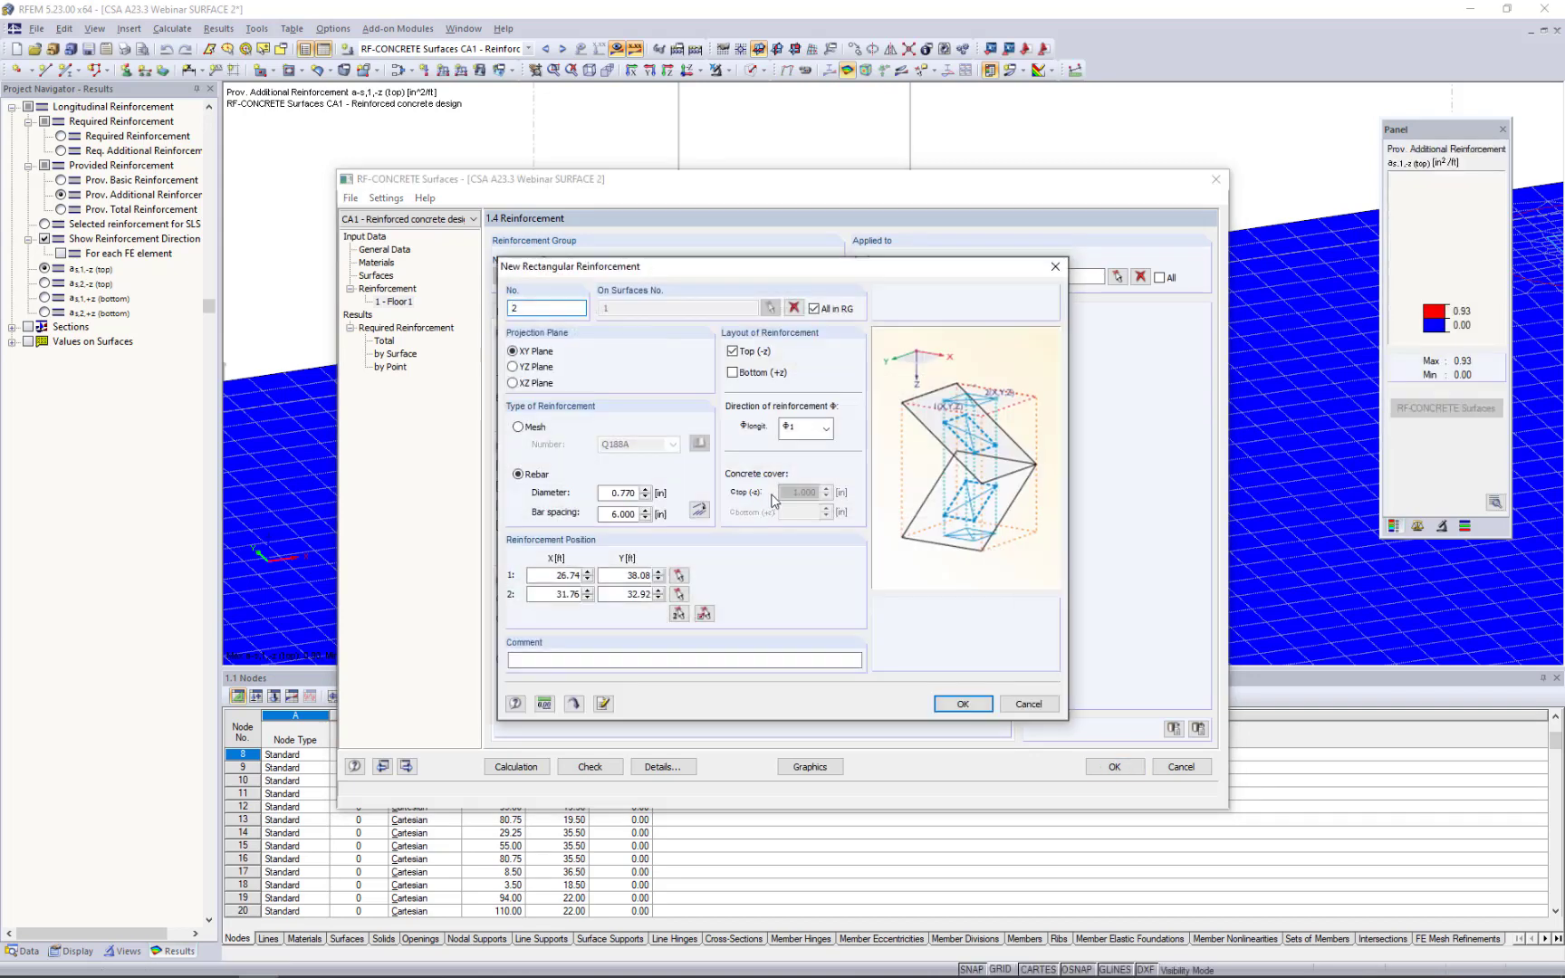
pyautogui.click(826, 429)
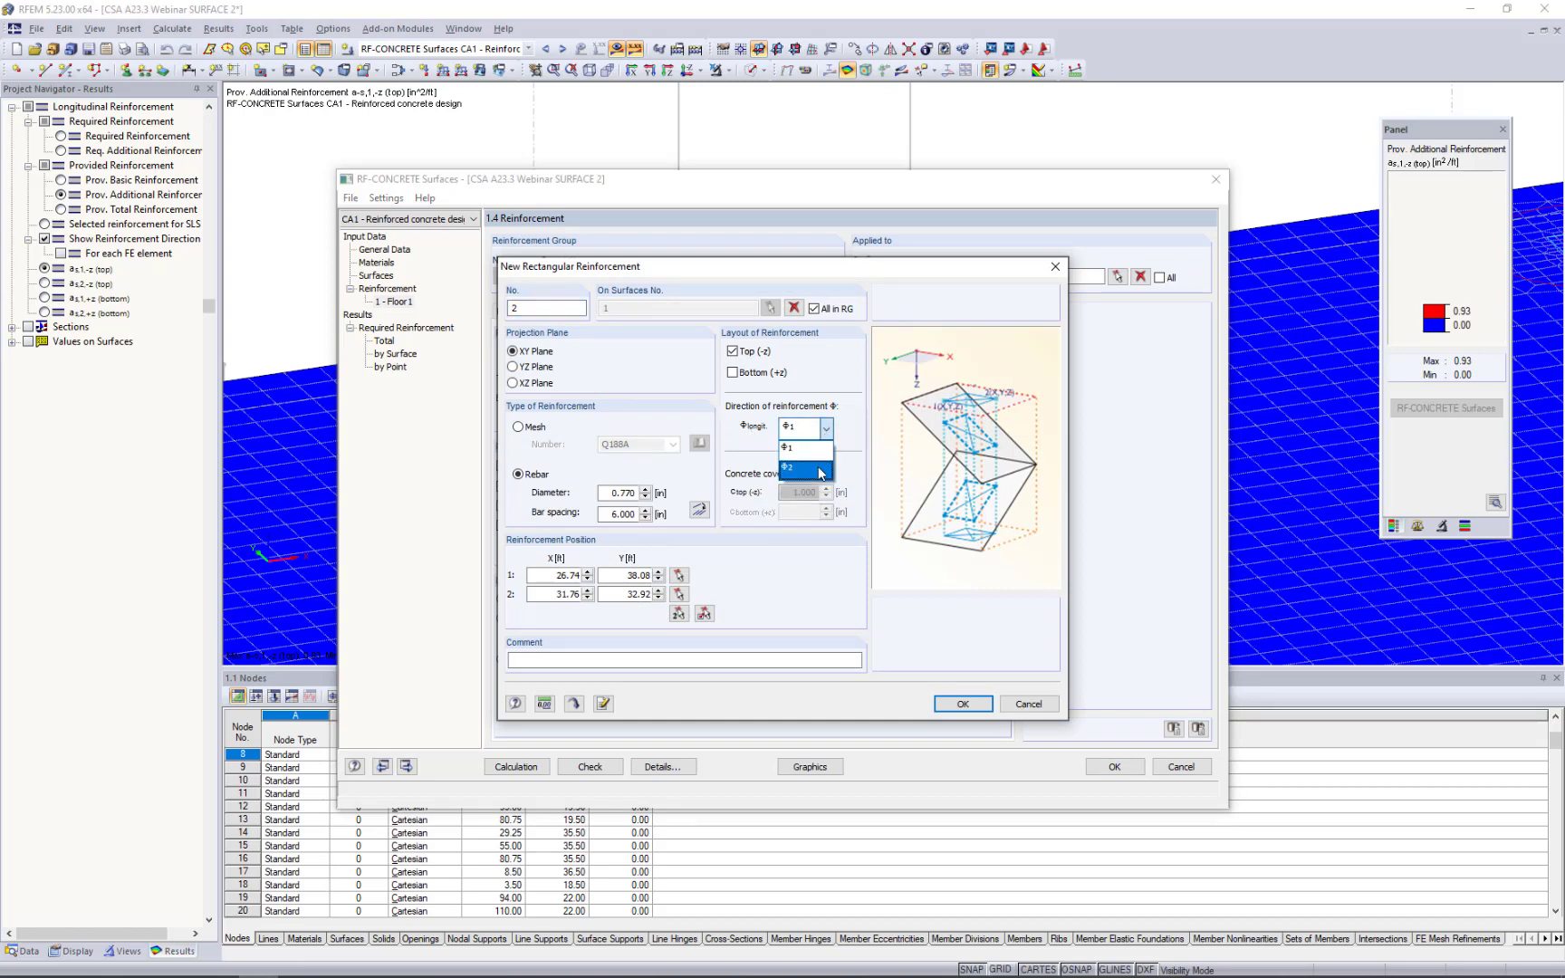
pyautogui.click(820, 469)
pyautogui.click(949, 708)
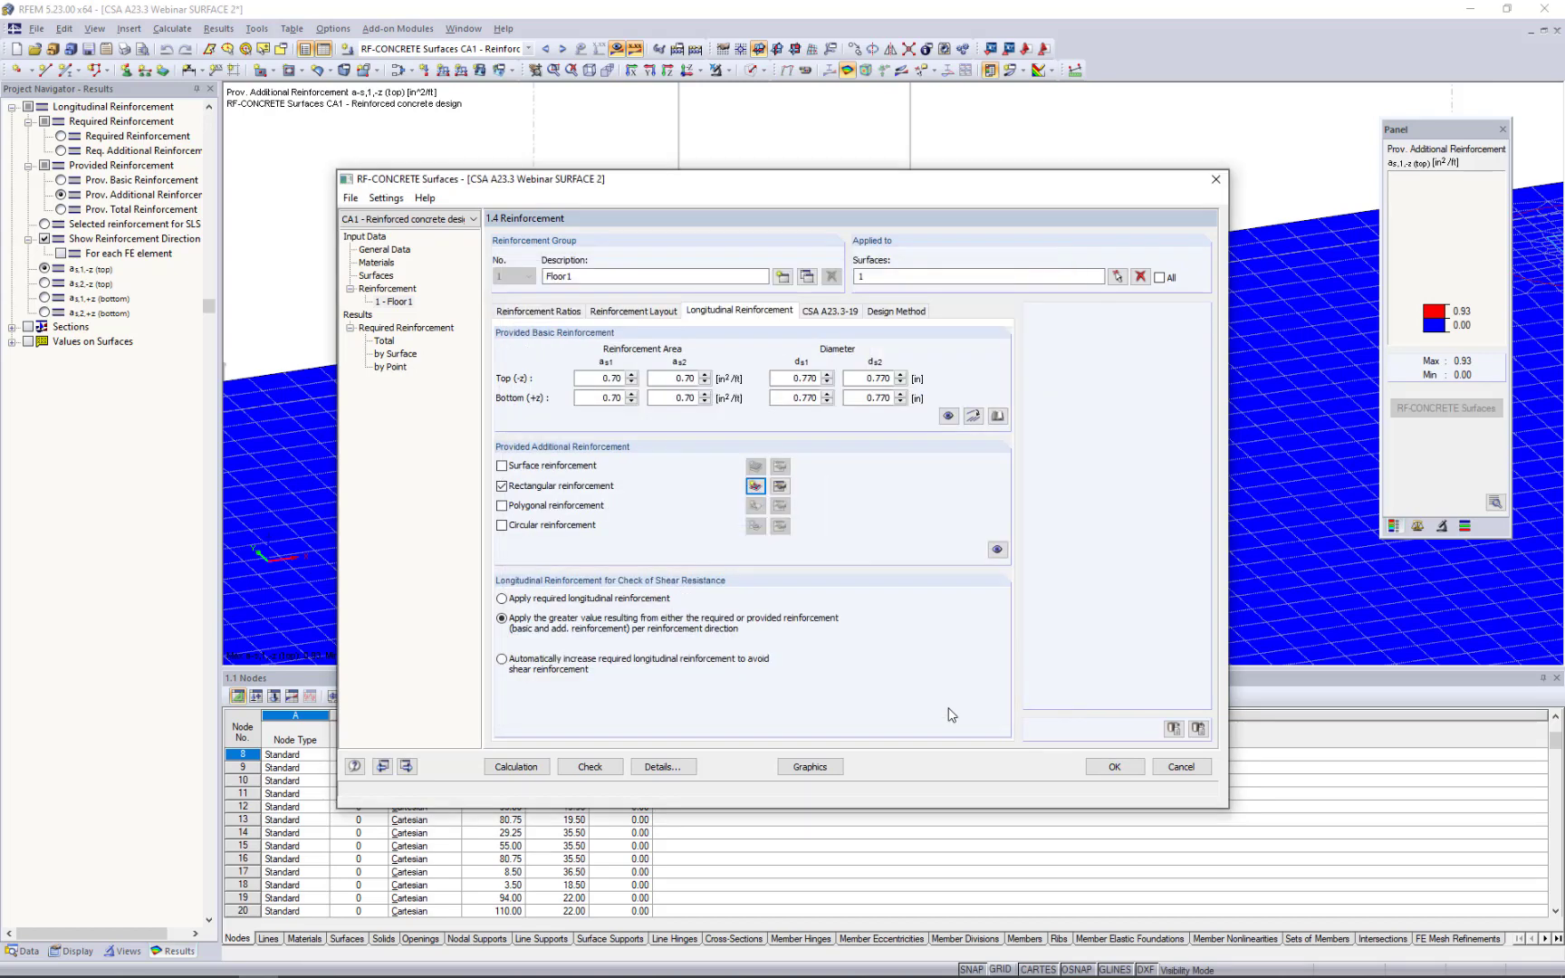
# Open the list of Floor1's rectangular reinforcements and show them on the slab model with the list clear of the column area.
pyautogui.click(780, 486)
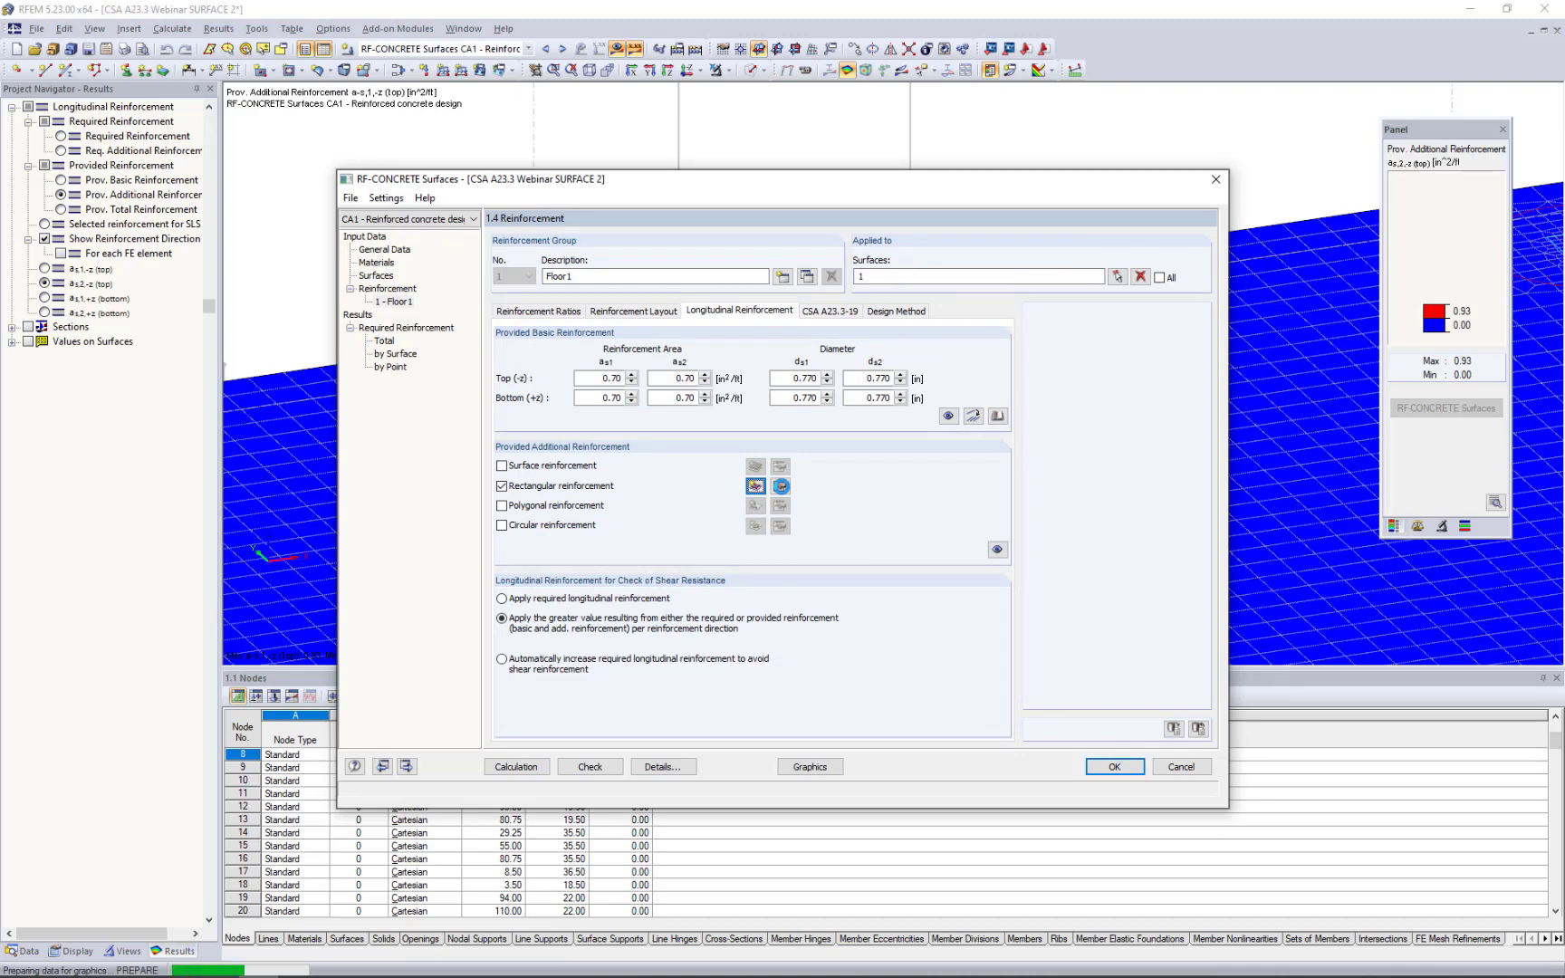
pyautogui.click(780, 486)
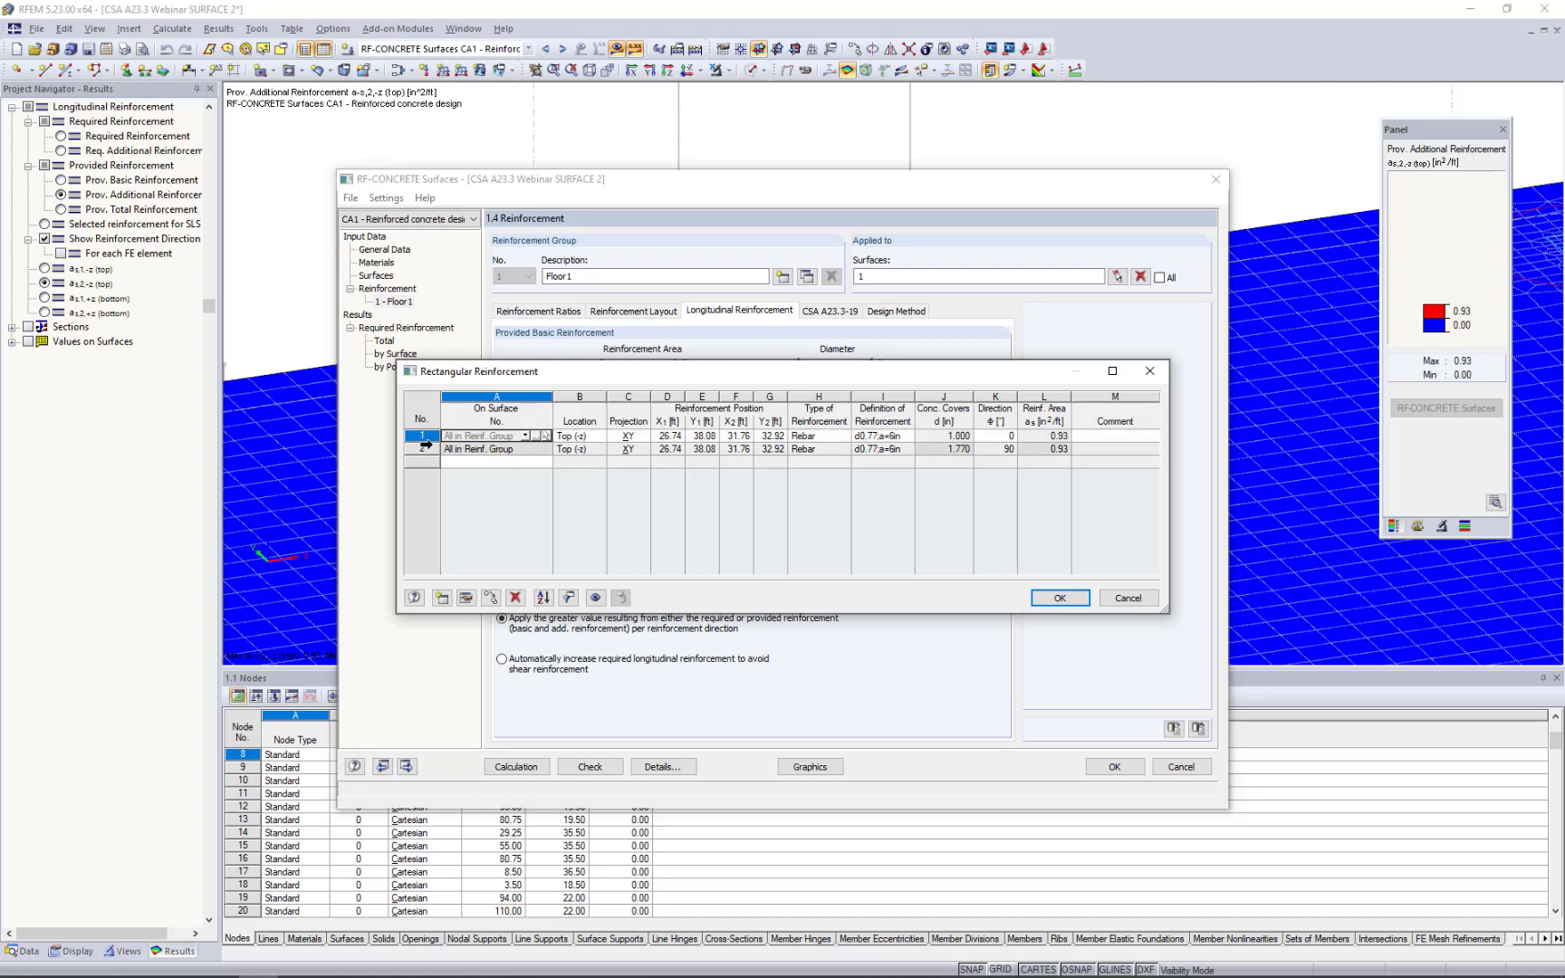
pyautogui.click(595, 598)
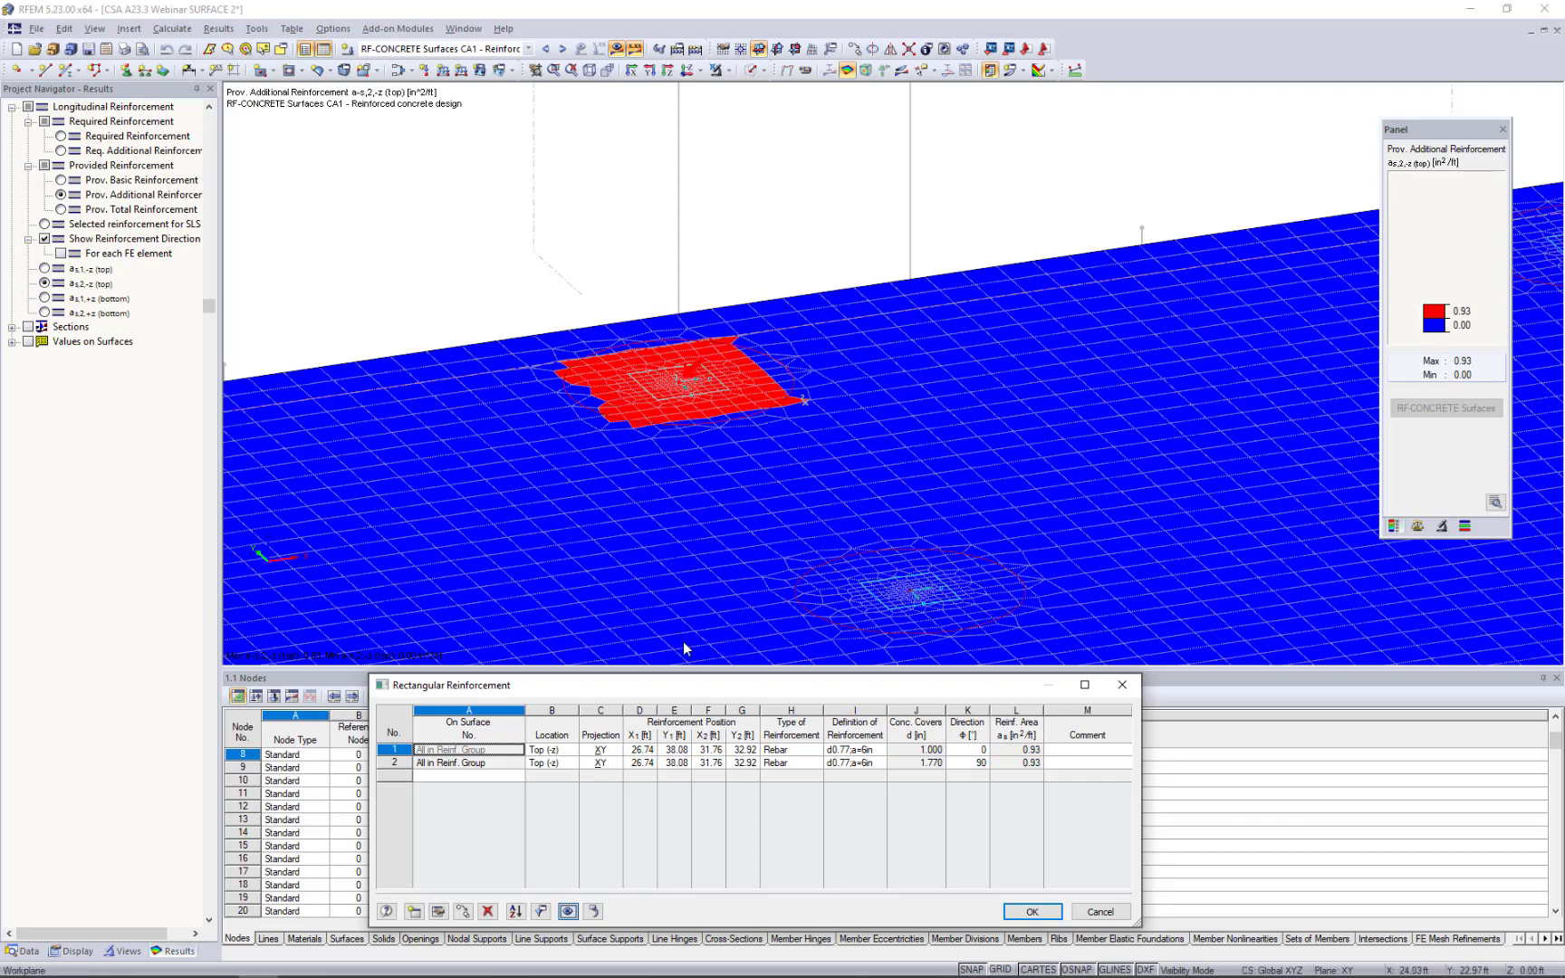
pyautogui.moveTo(680, 691); pyautogui.dragTo(702, 559)
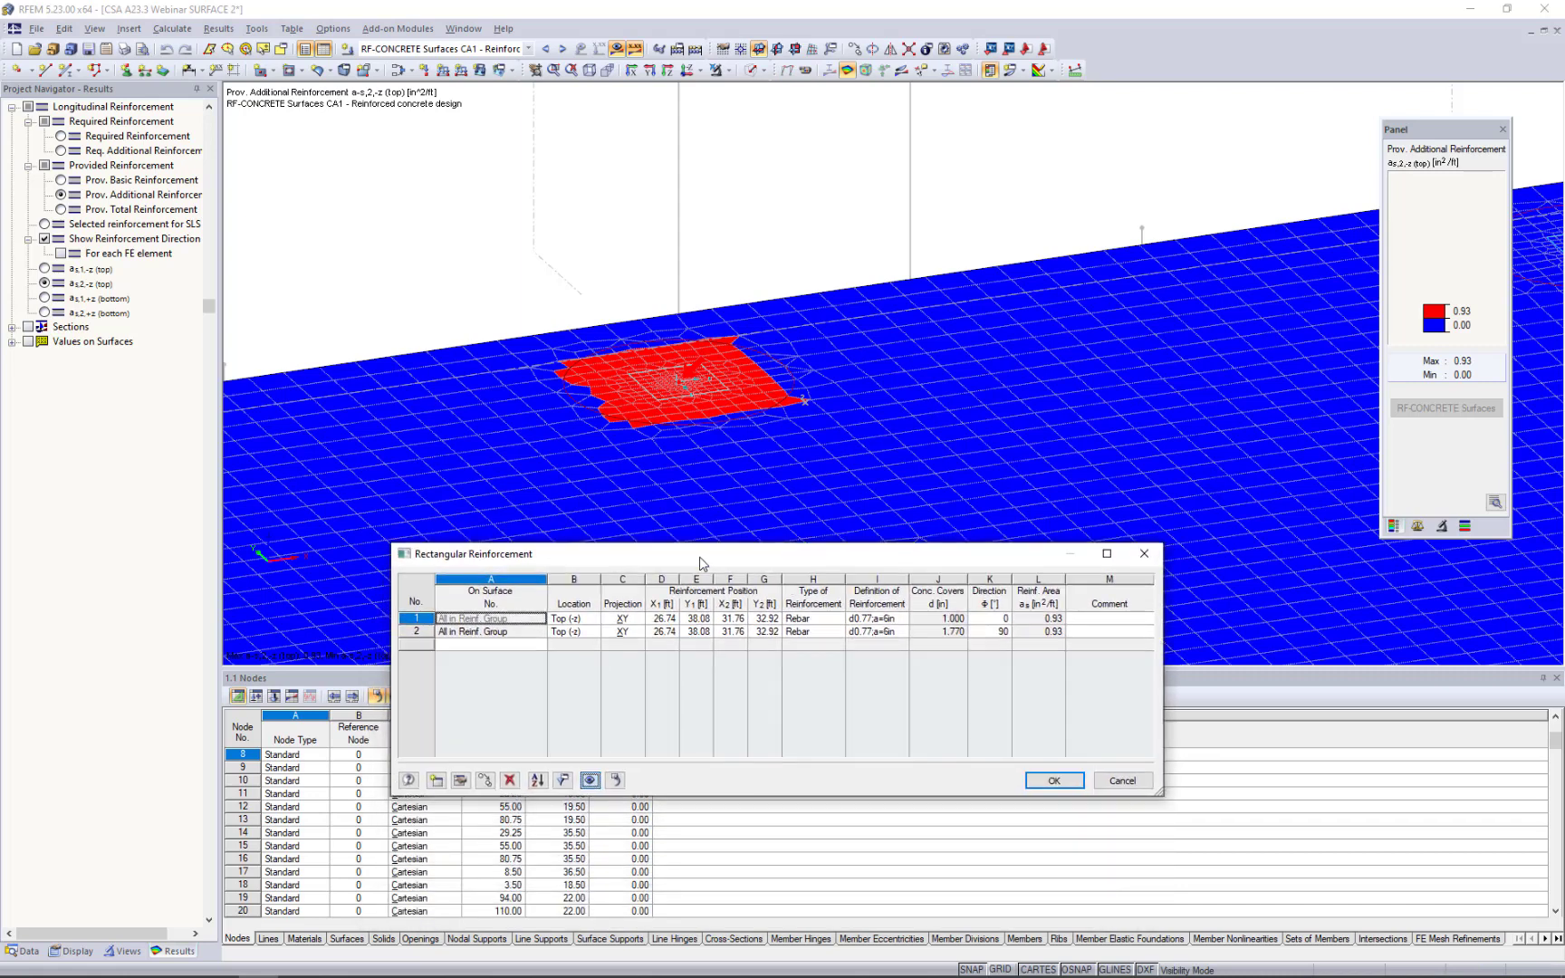
# Copy both rectangular reinforcements once from column node No. 14 to the adjacent column, offset 16 ft in the negative Y direction.
pyautogui.click(418, 618)
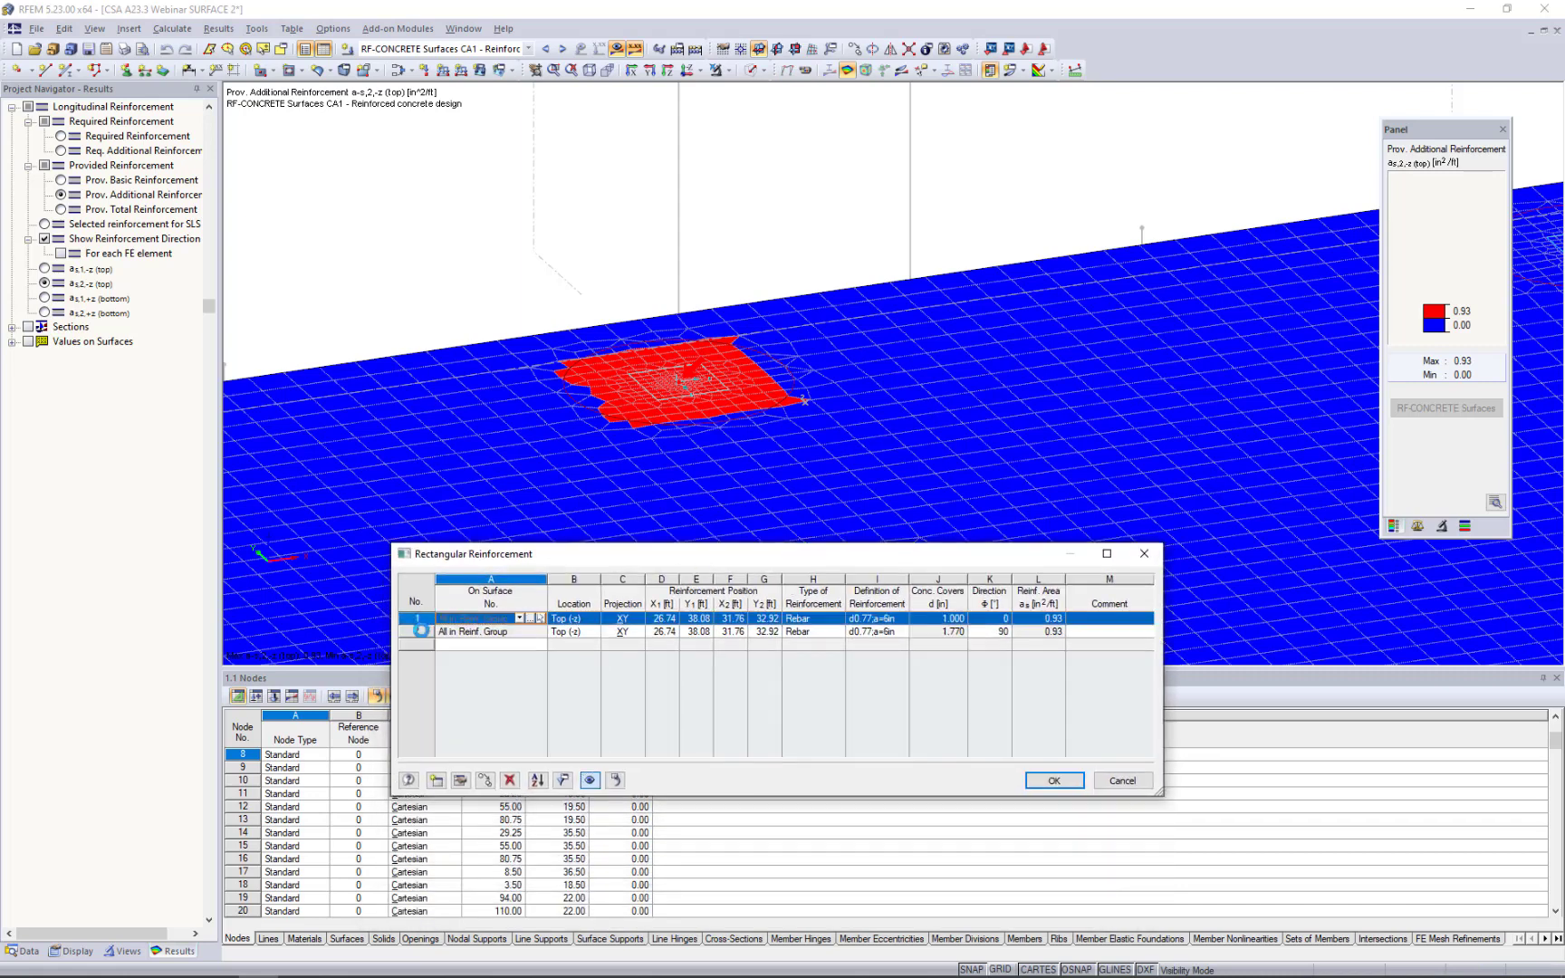
pyautogui.keyDown('shift'); pyautogui.click(420, 632); pyautogui.keyUp('shift')
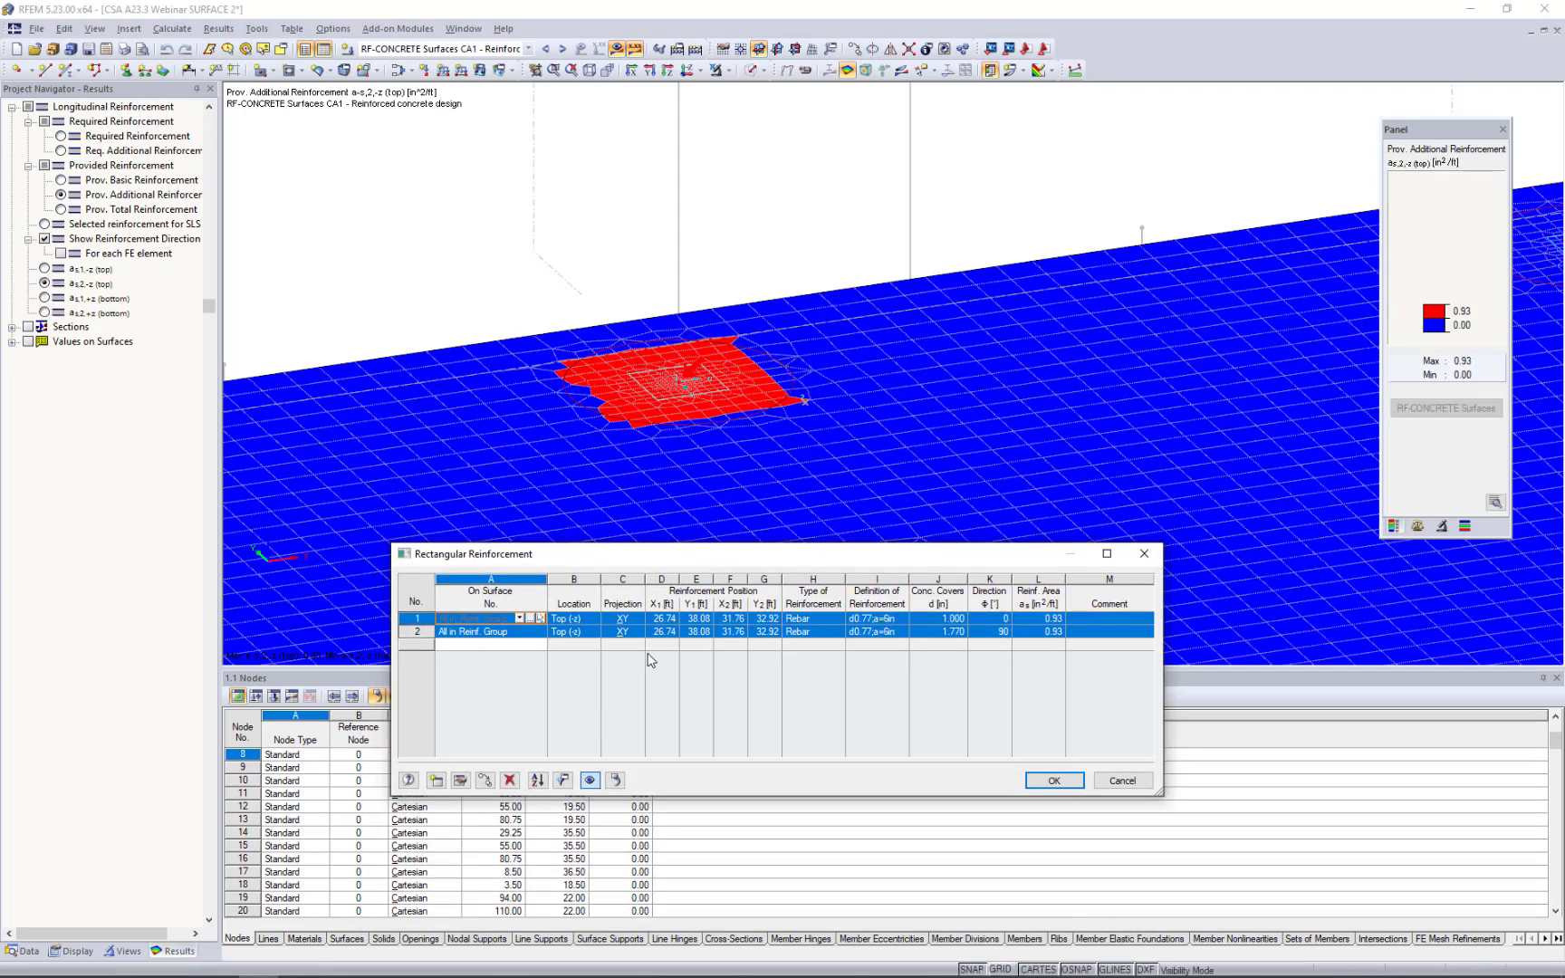
pyautogui.click(486, 779)
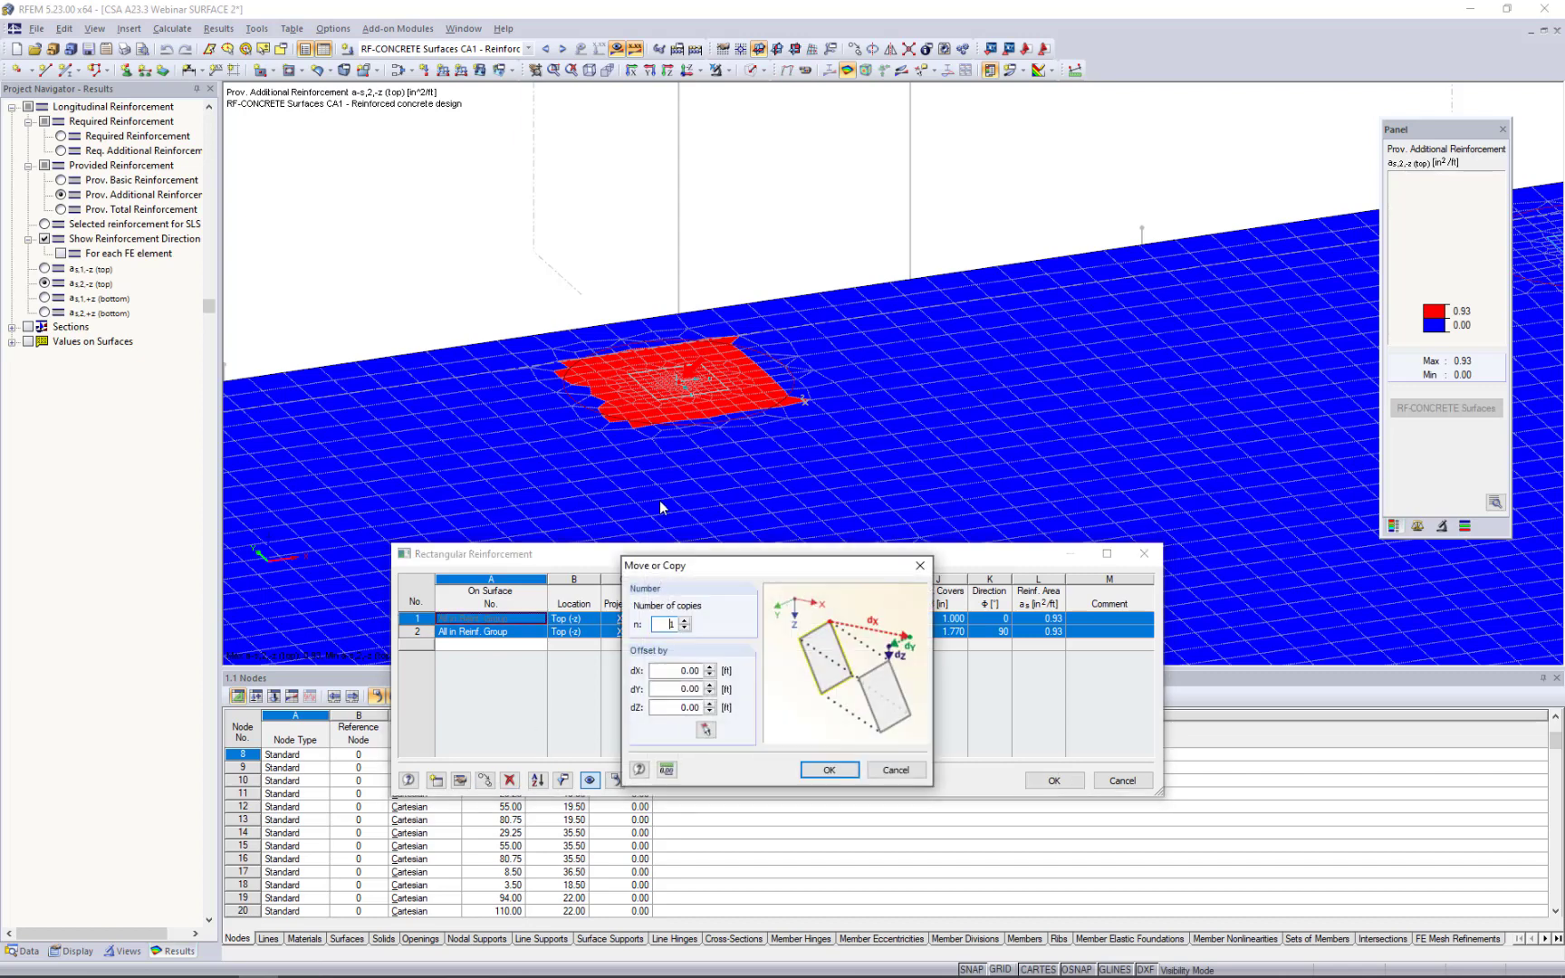
pyautogui.click(705, 729)
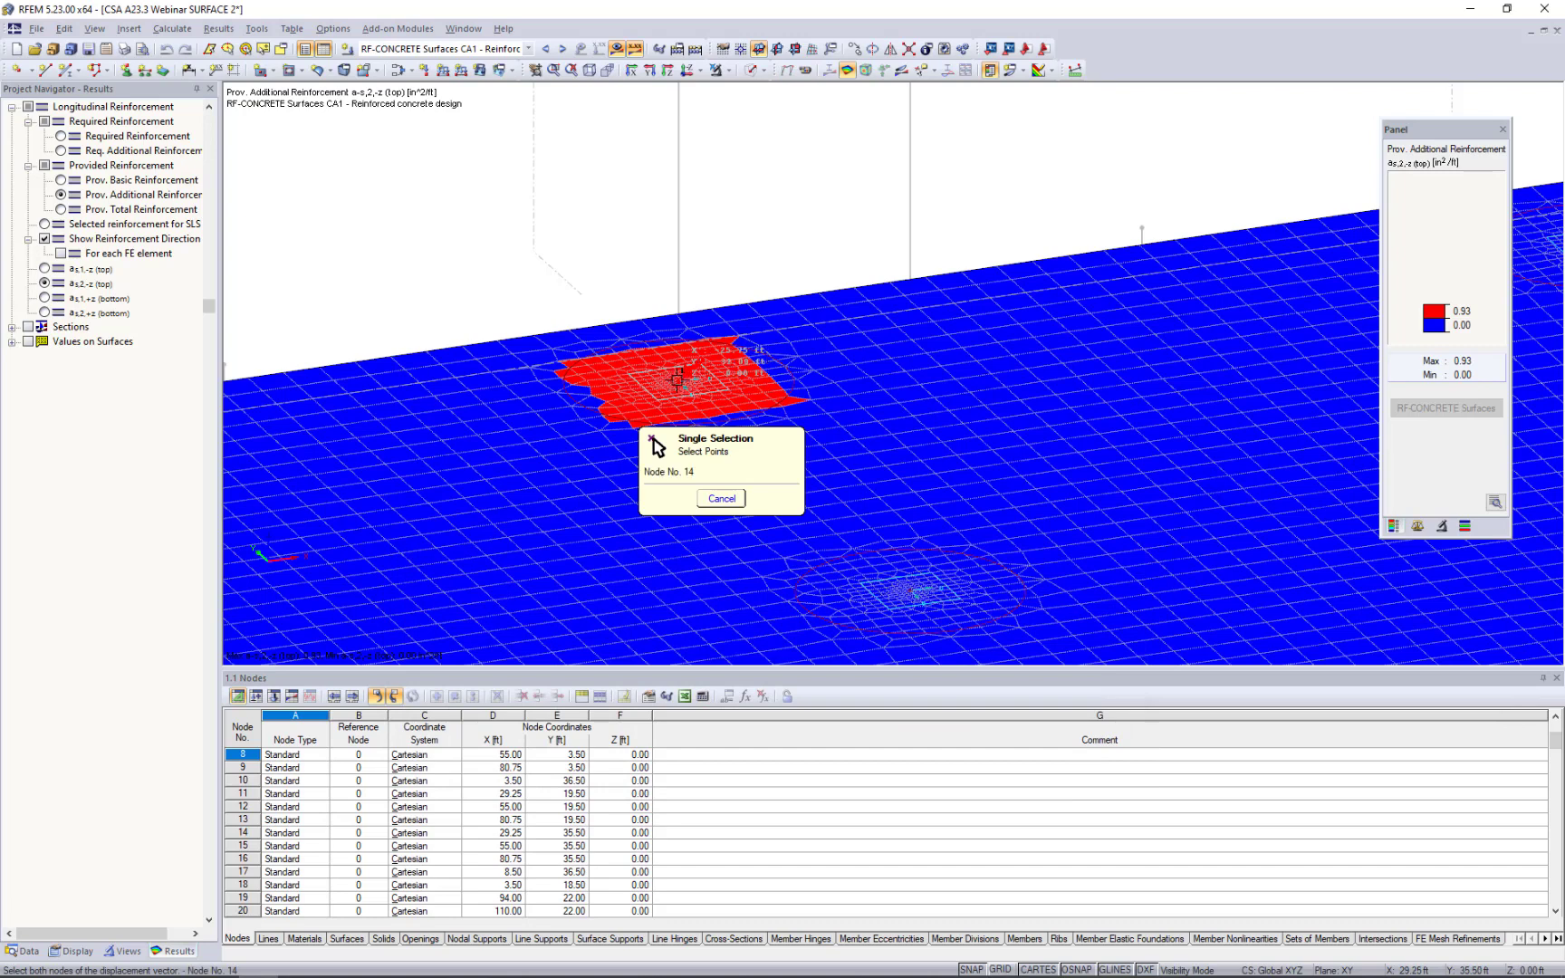
pyautogui.click(678, 378)
pyautogui.click(914, 589)
pyautogui.click(824, 771)
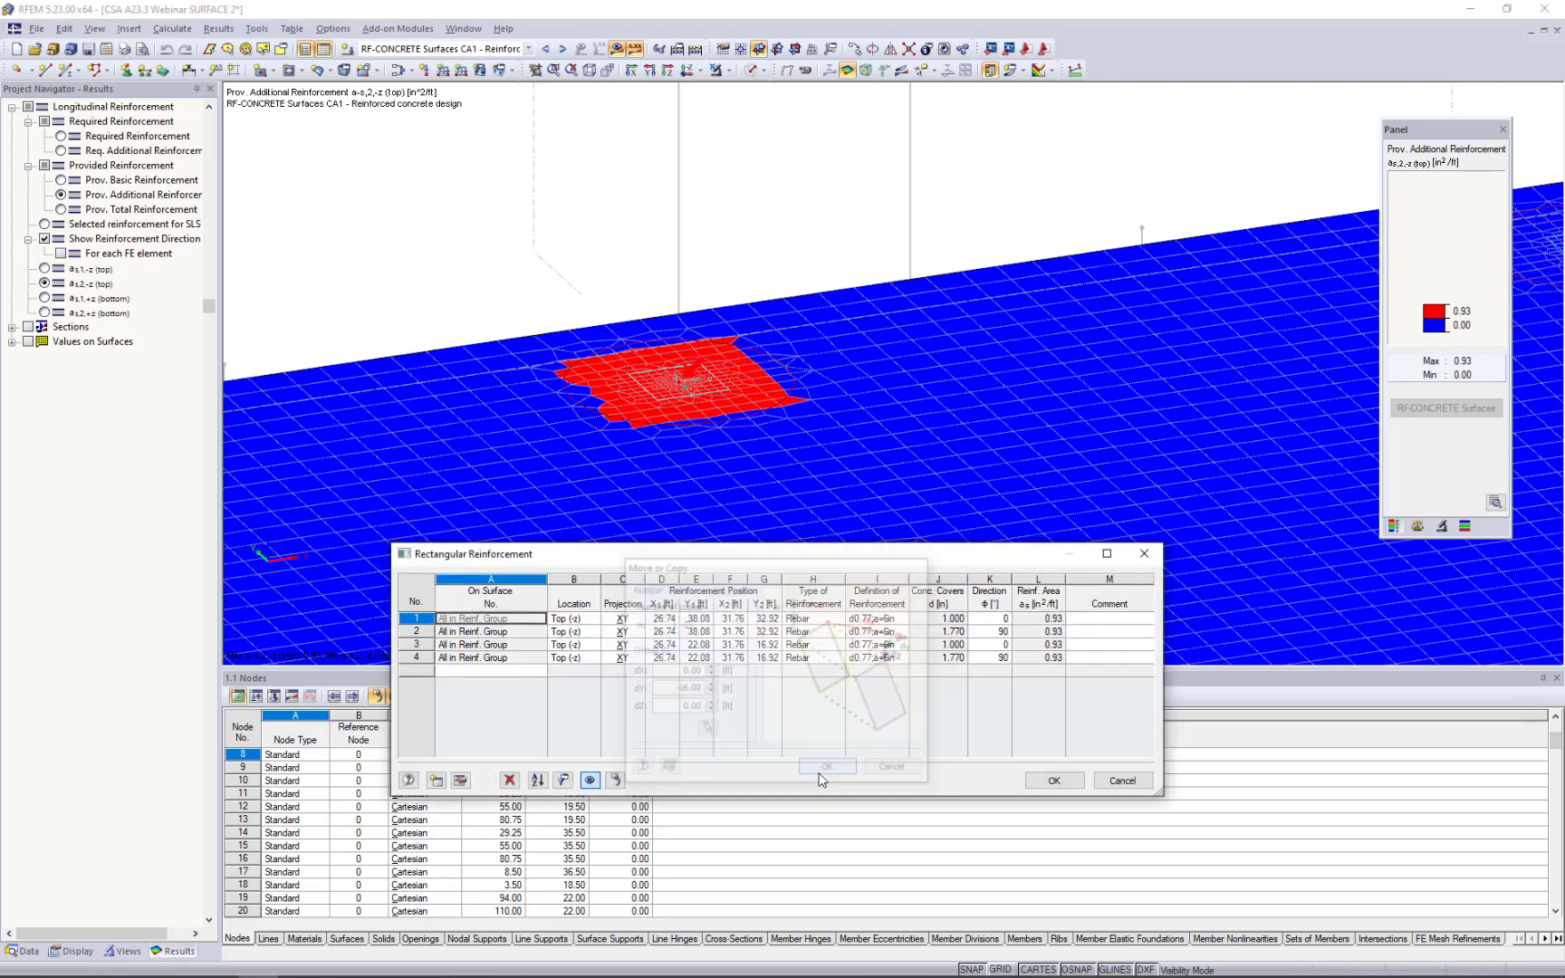
# Refresh the model view to check the additional reinforcement at both columns and accept the rectangular reinforcement list.
pyautogui.click(590, 780)
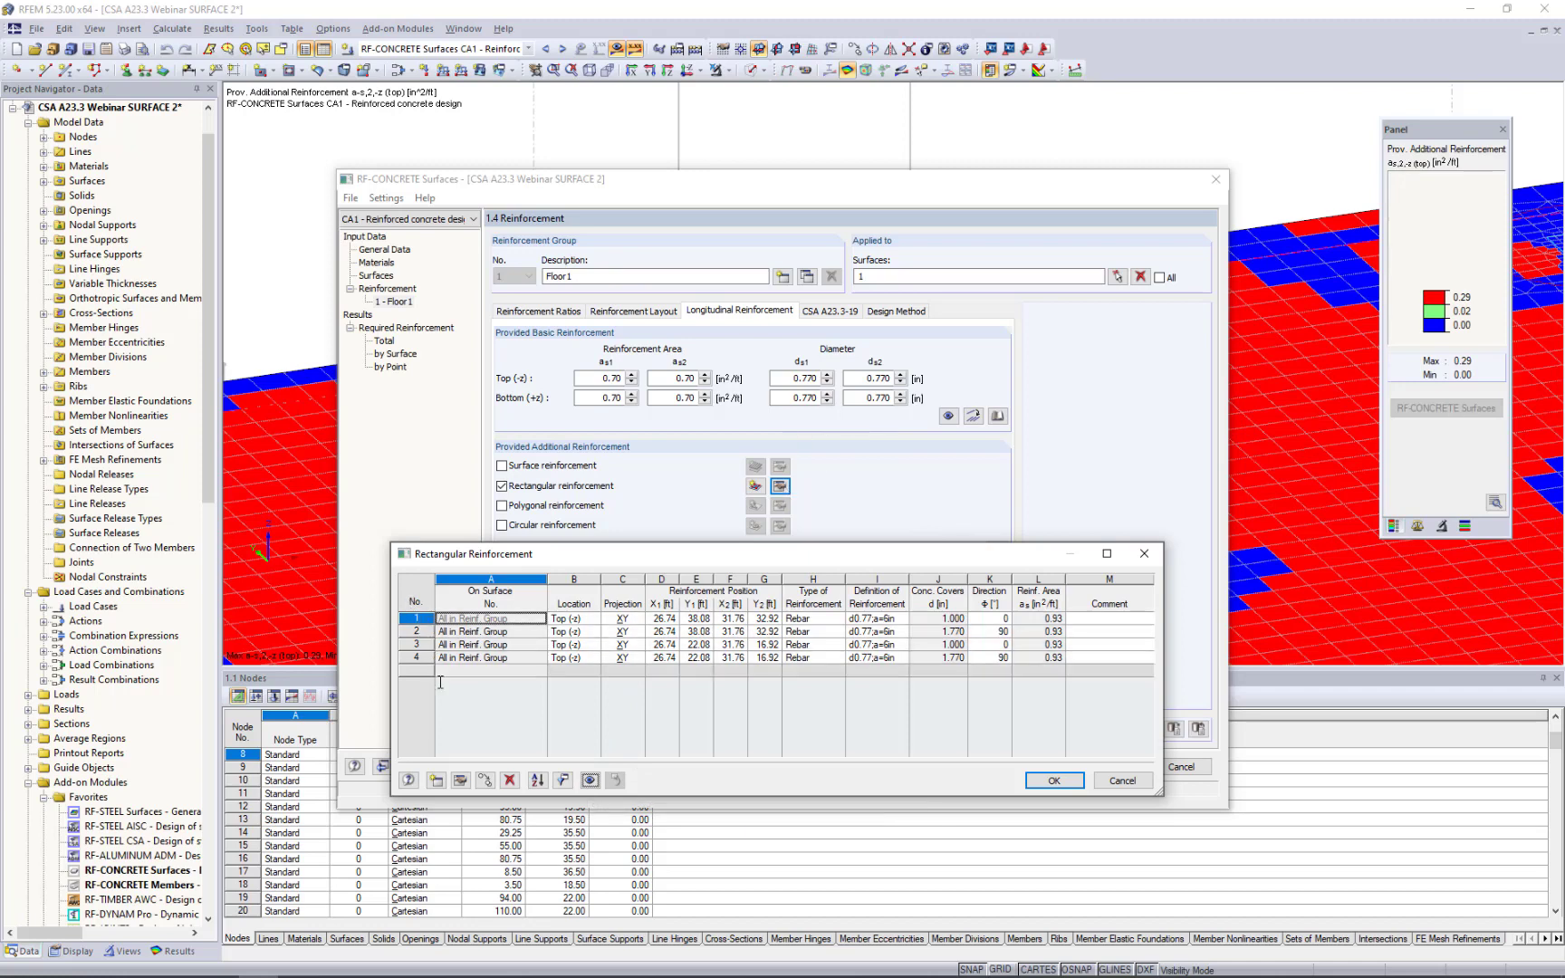
pyautogui.click(589, 781)
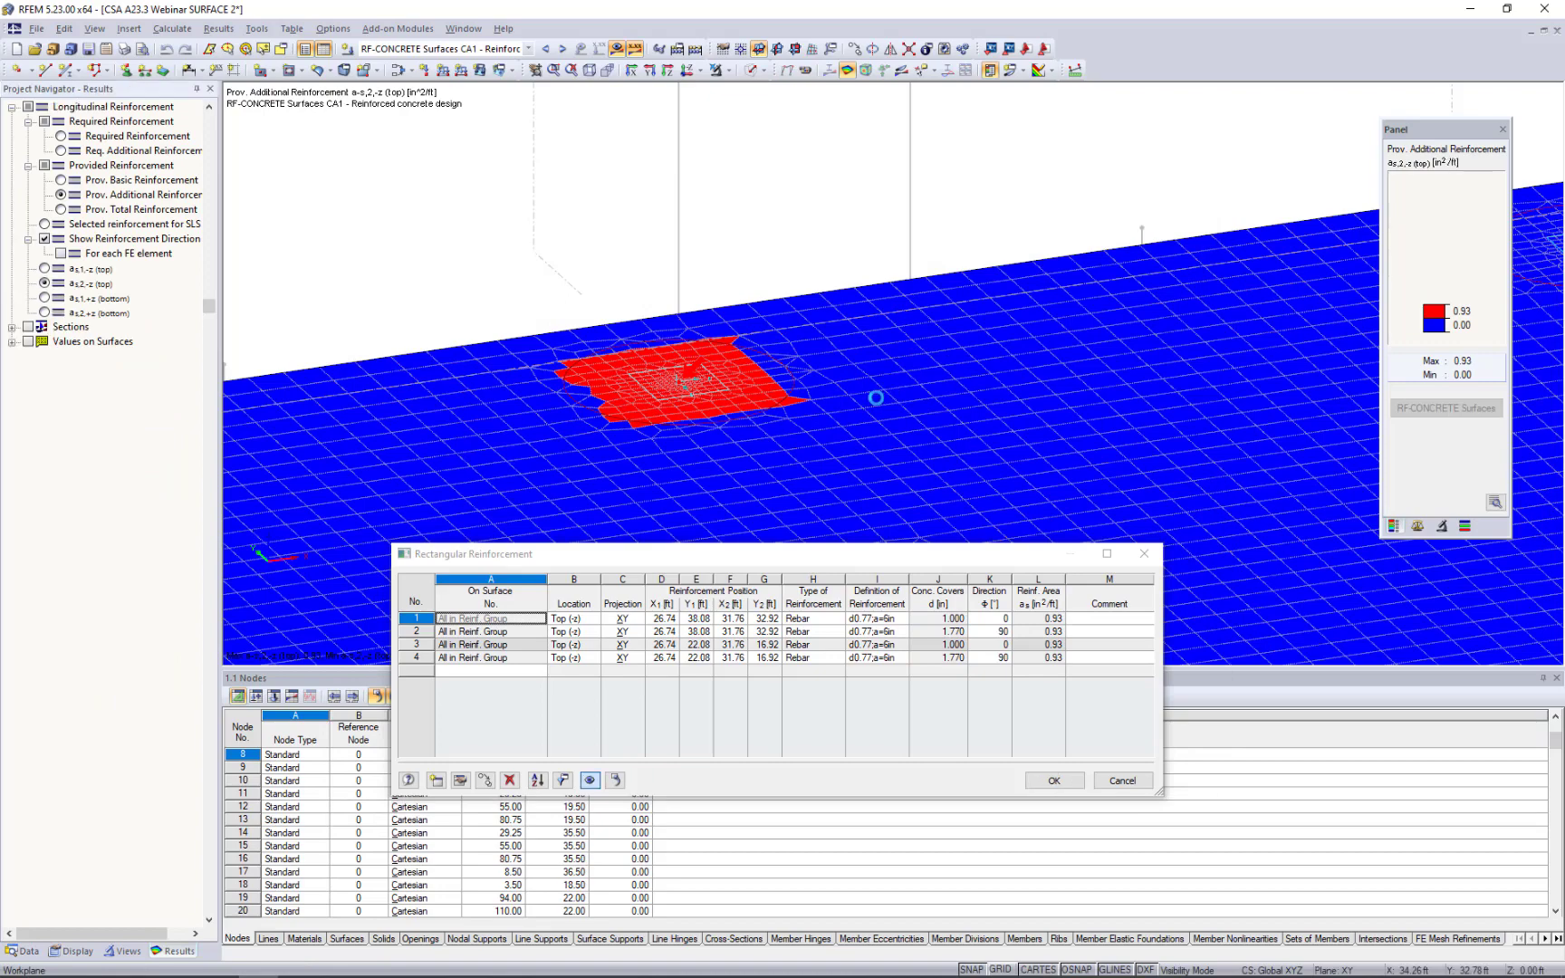
pyautogui.moveTo(918, 374); pyautogui.dragTo(904, 270, button='middle')
pyautogui.scroll(-3, 908, 286)
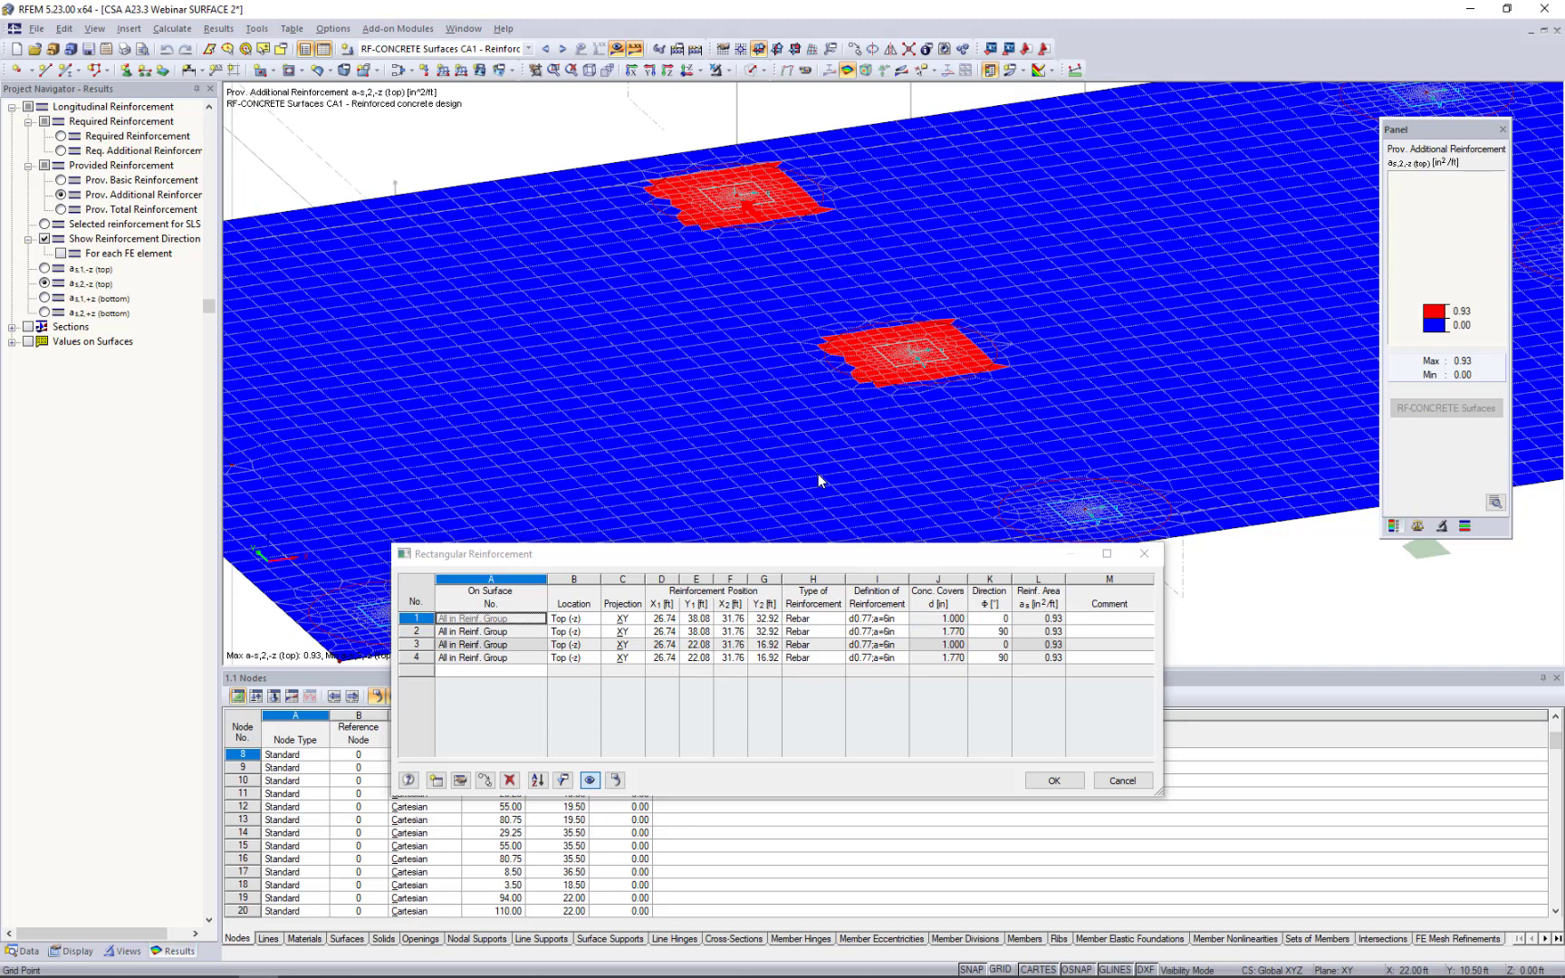
pyautogui.click(1054, 779)
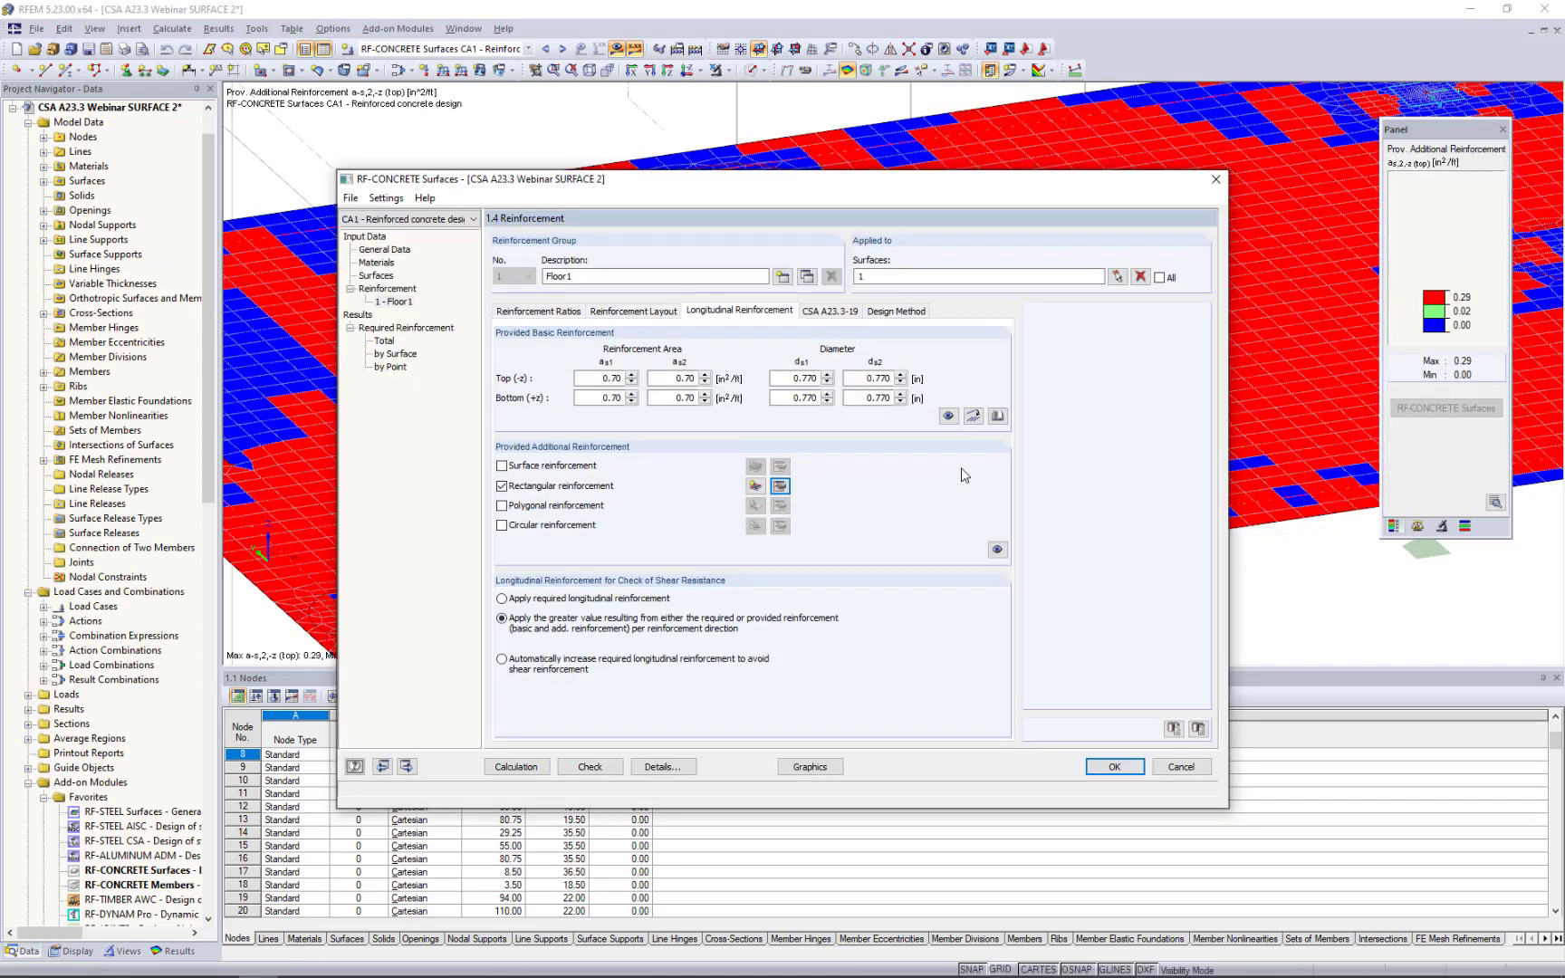
# Switch to the running CSA A23.3 Webinar PowerPoint slide show and advance to the More Information slide.
pyautogui.press('super+Tab')
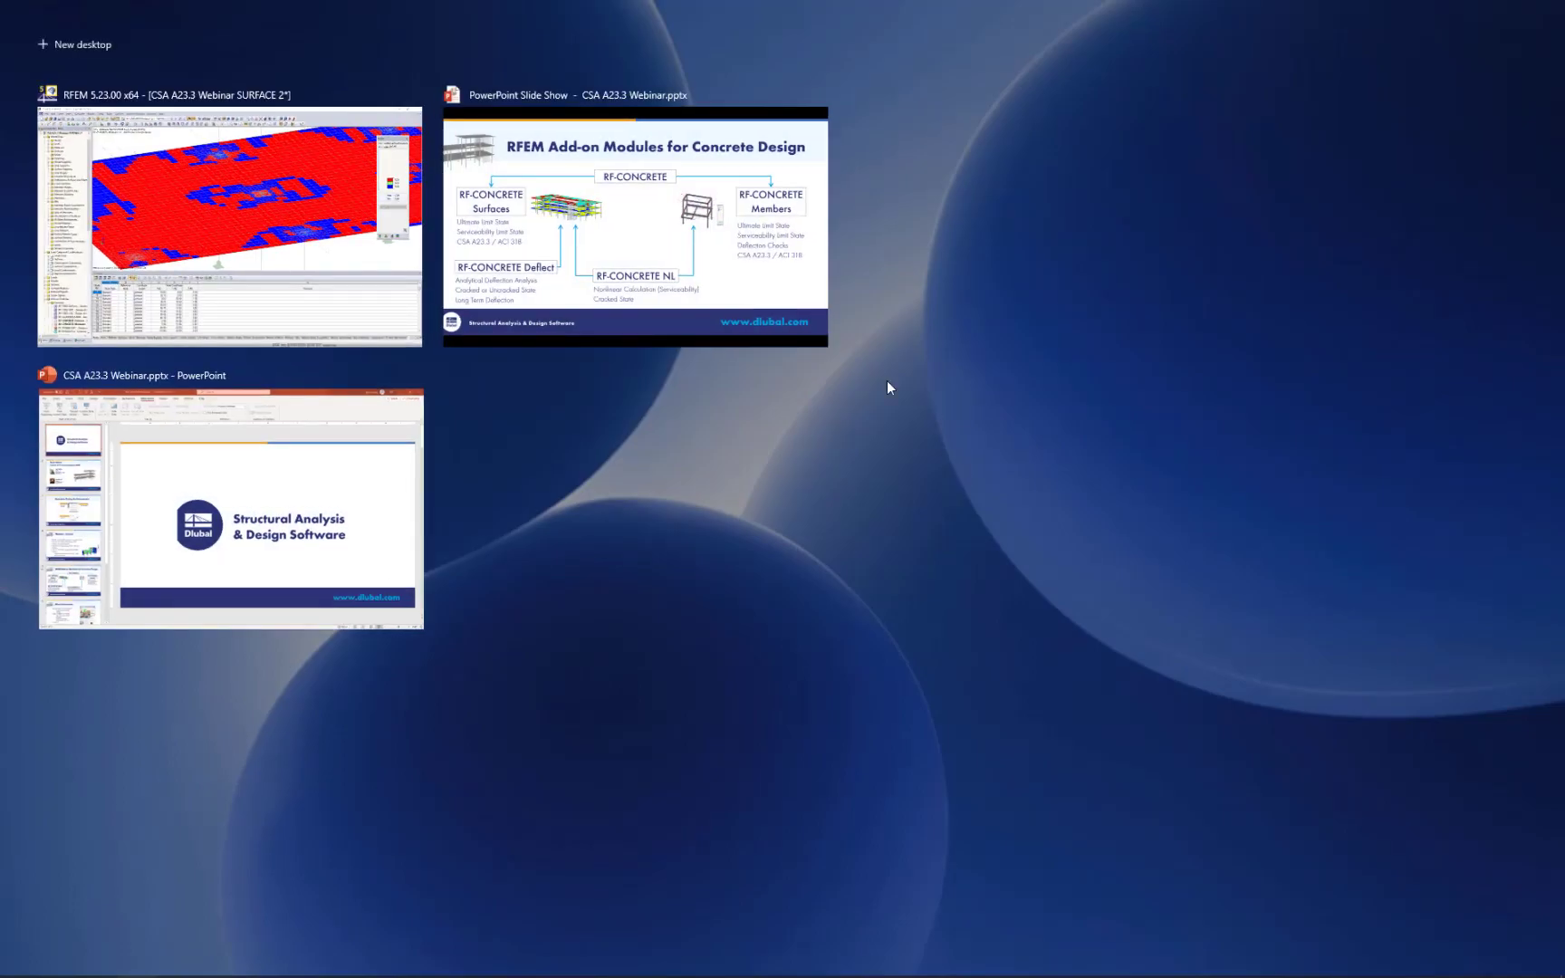
pyautogui.click(726, 269)
pyautogui.press('Right')
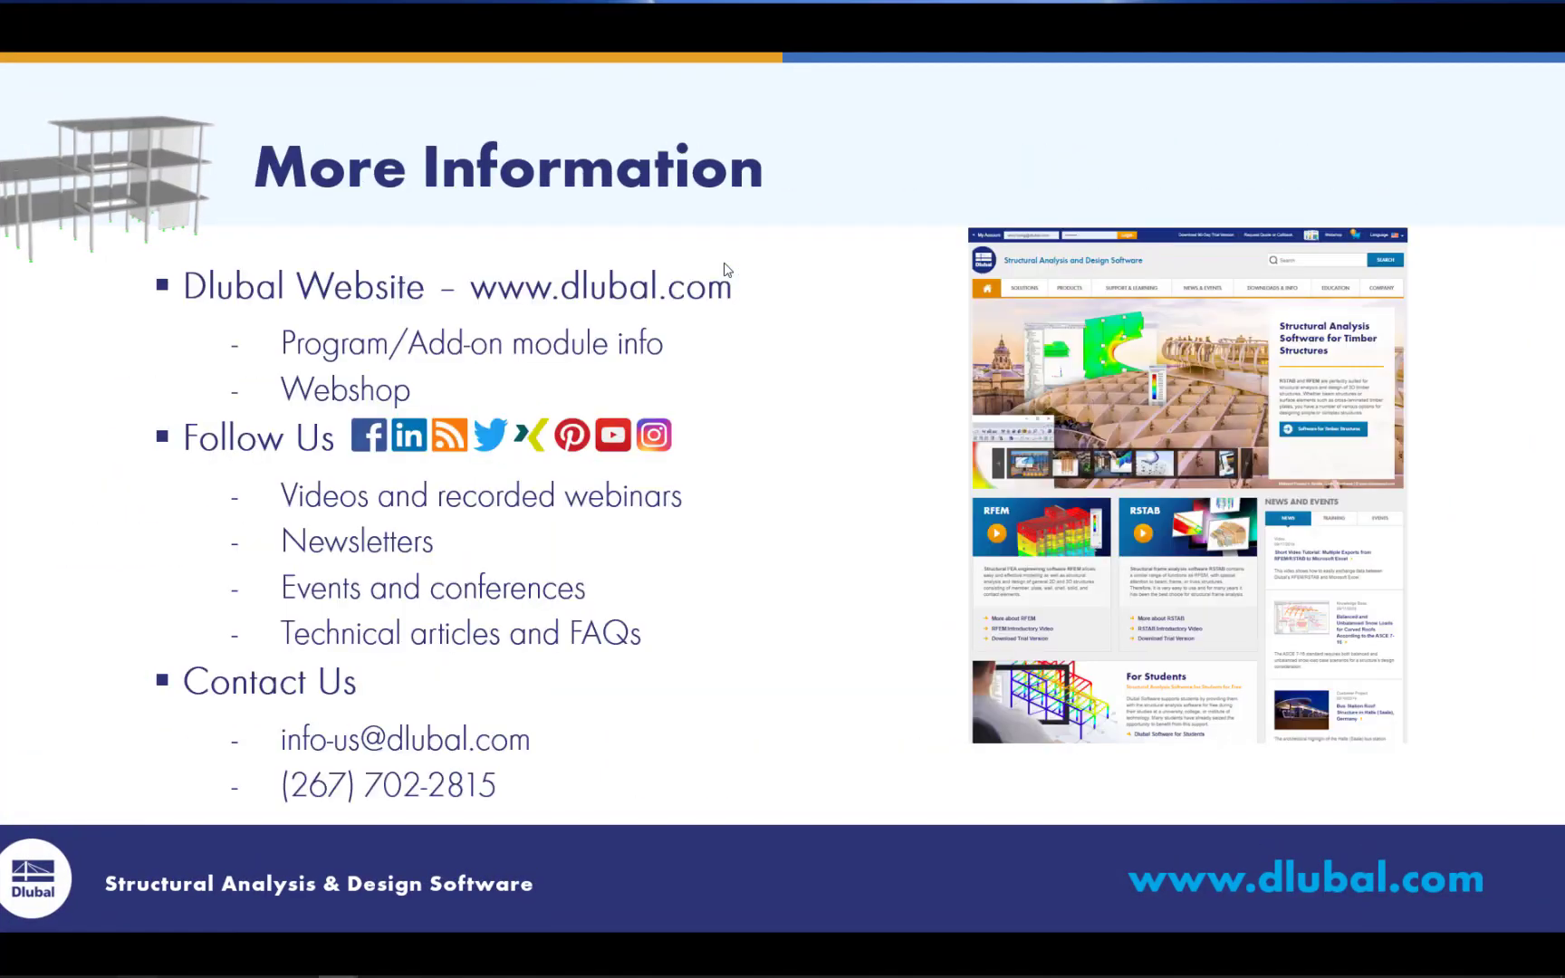